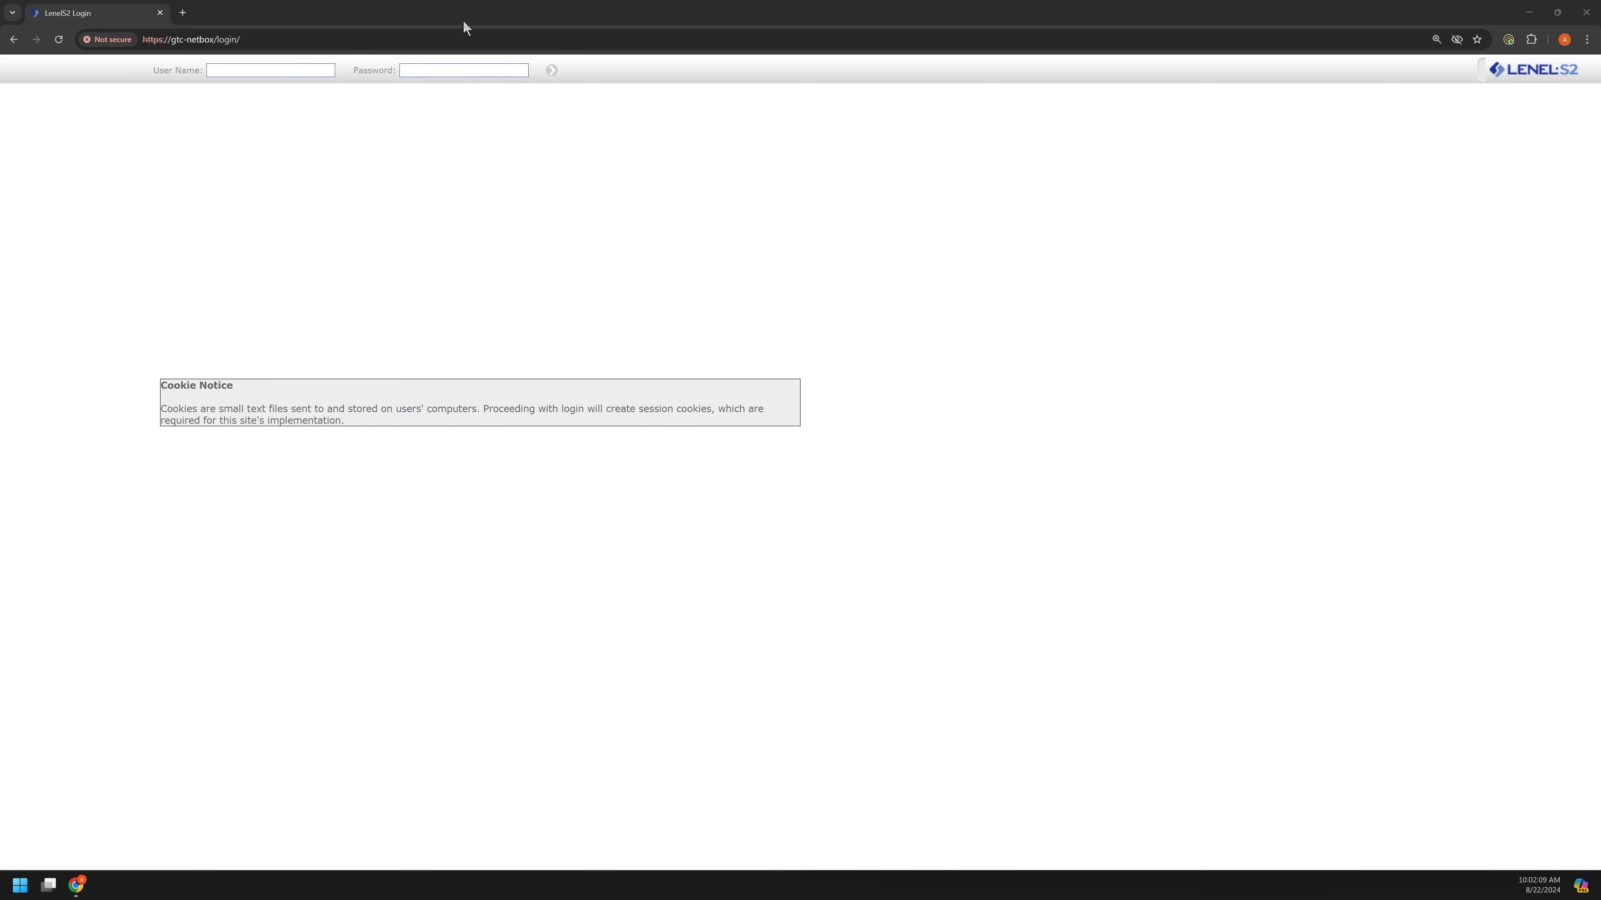
# Snap the classic gtc-netbox login window to the left half, beside the slc-netbox login page.
pyautogui.moveTo(470, 18); pyautogui.dragTo(487, 75)
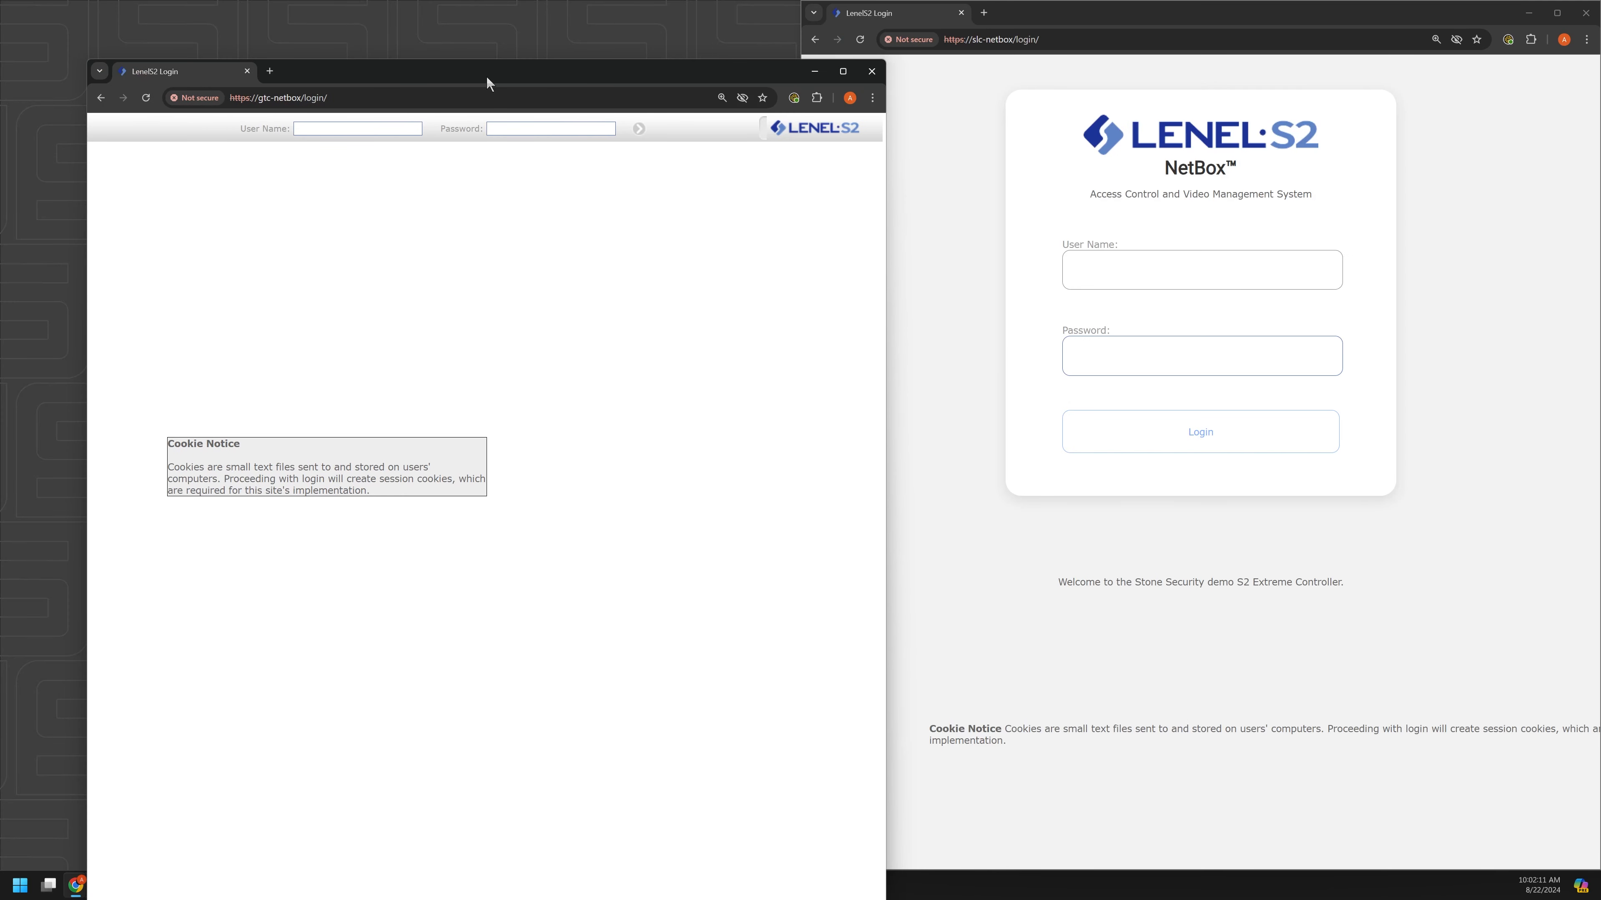
pyautogui.press('super+Left')
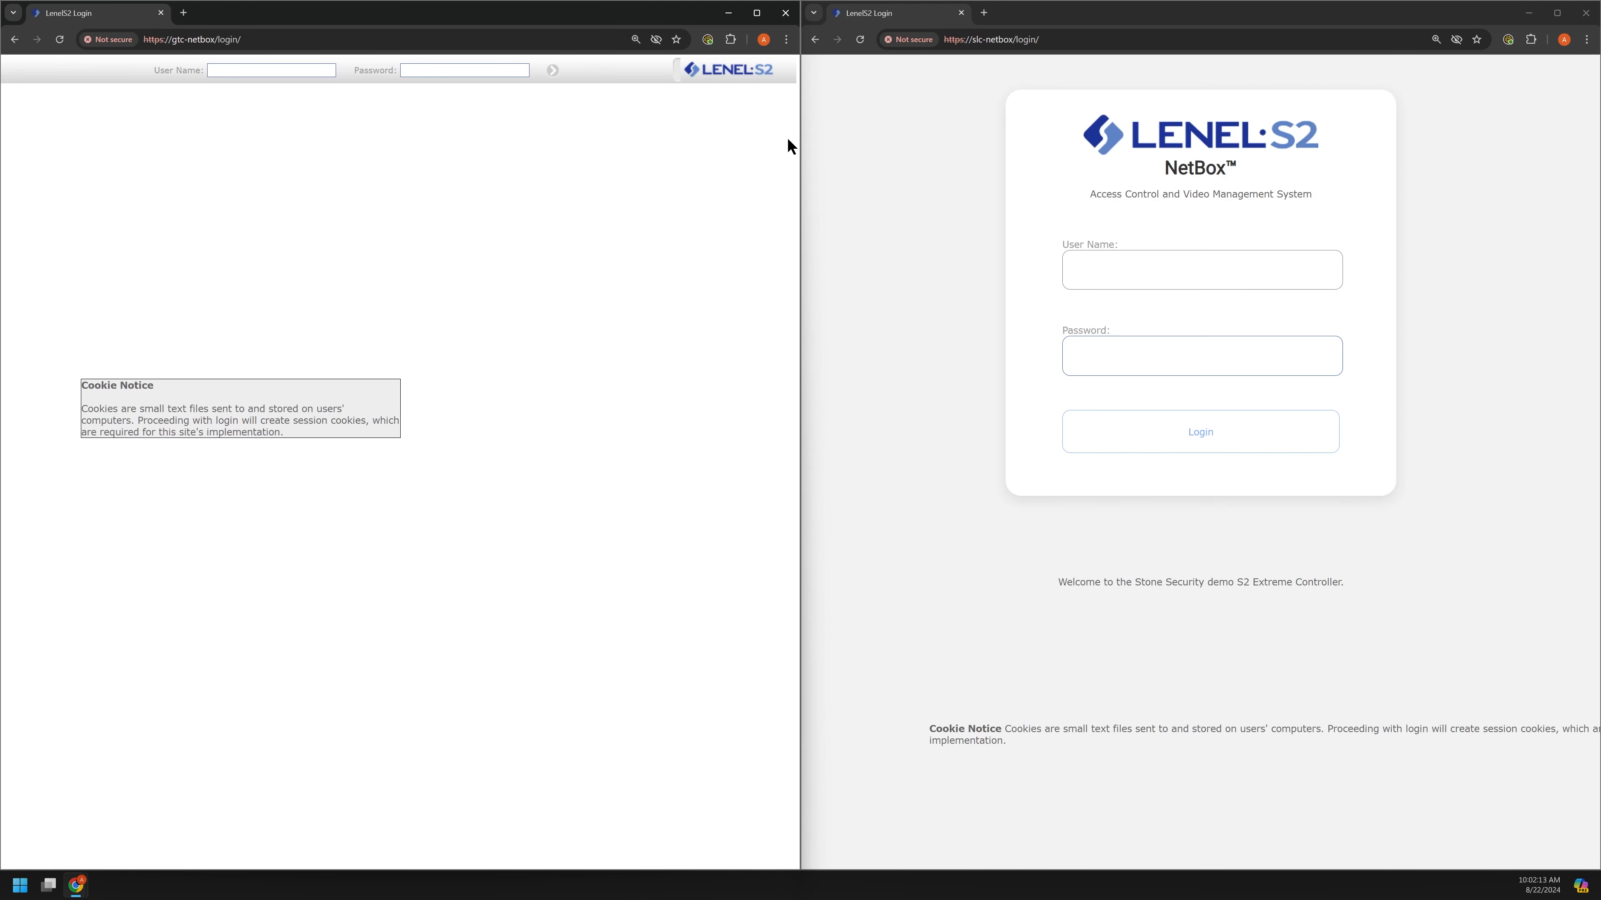
pyautogui.click(826, 137)
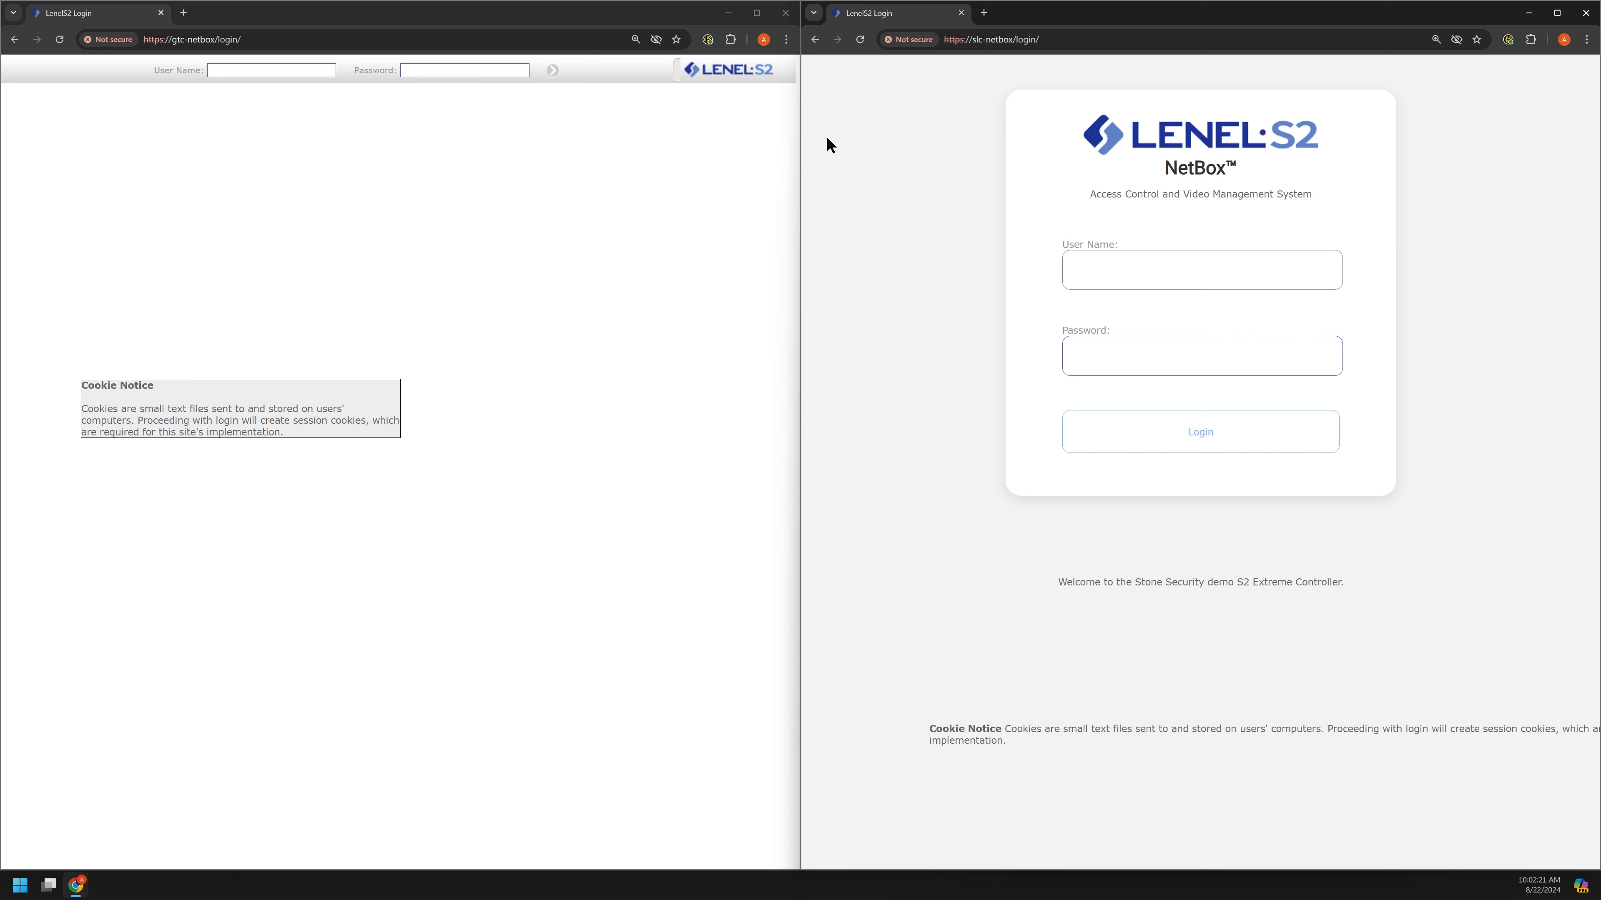
pyautogui.click(575, 183)
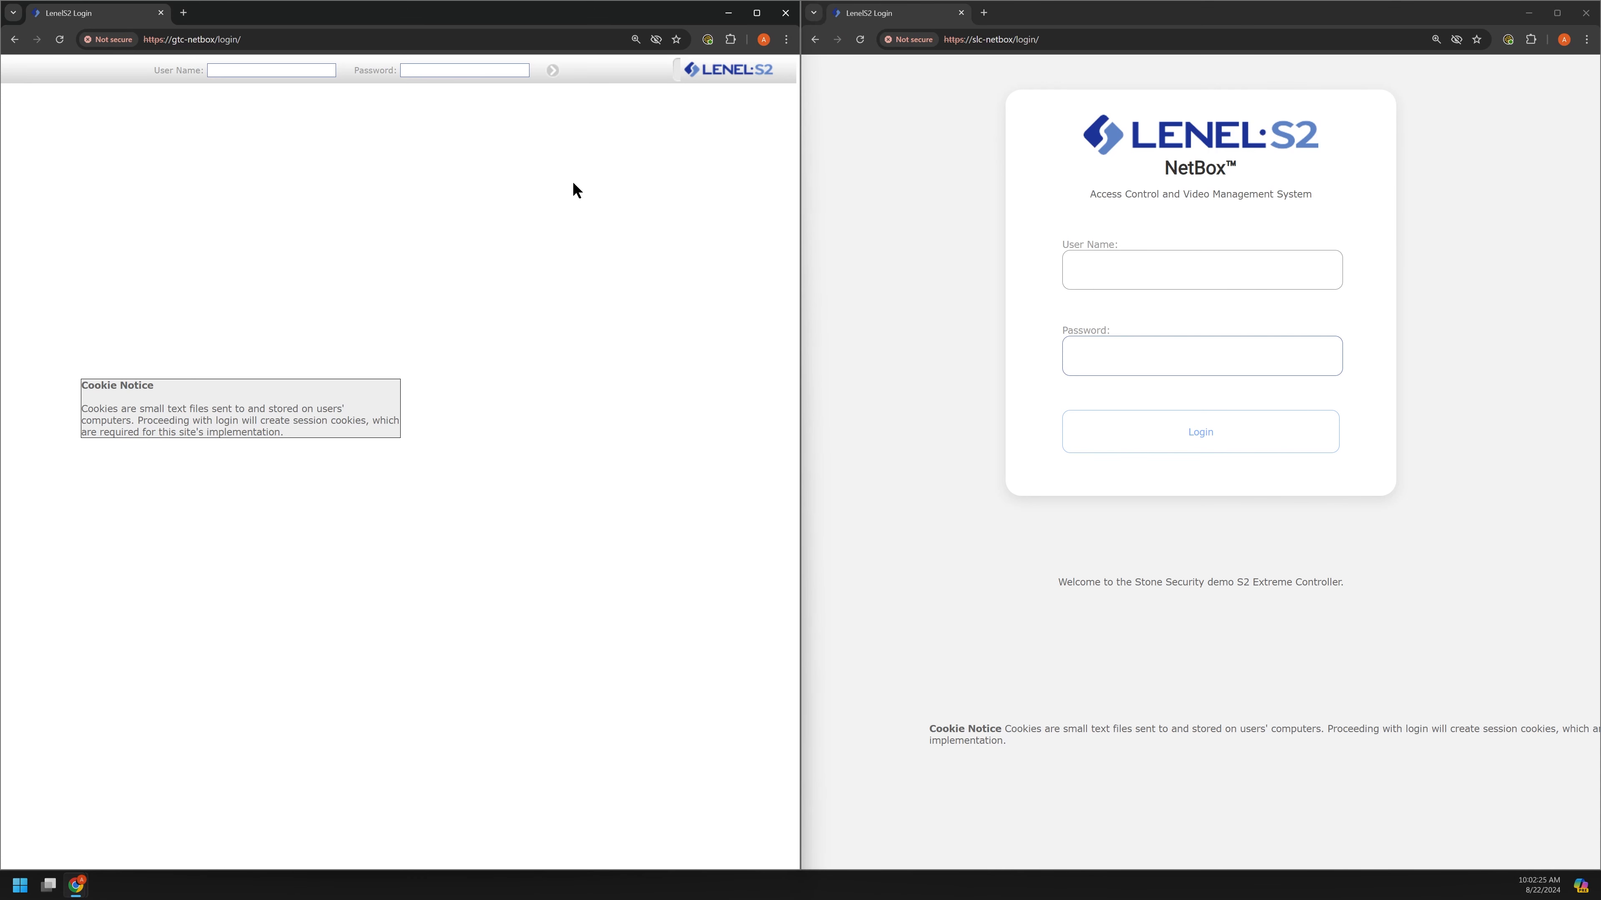
pyautogui.click(963, 234)
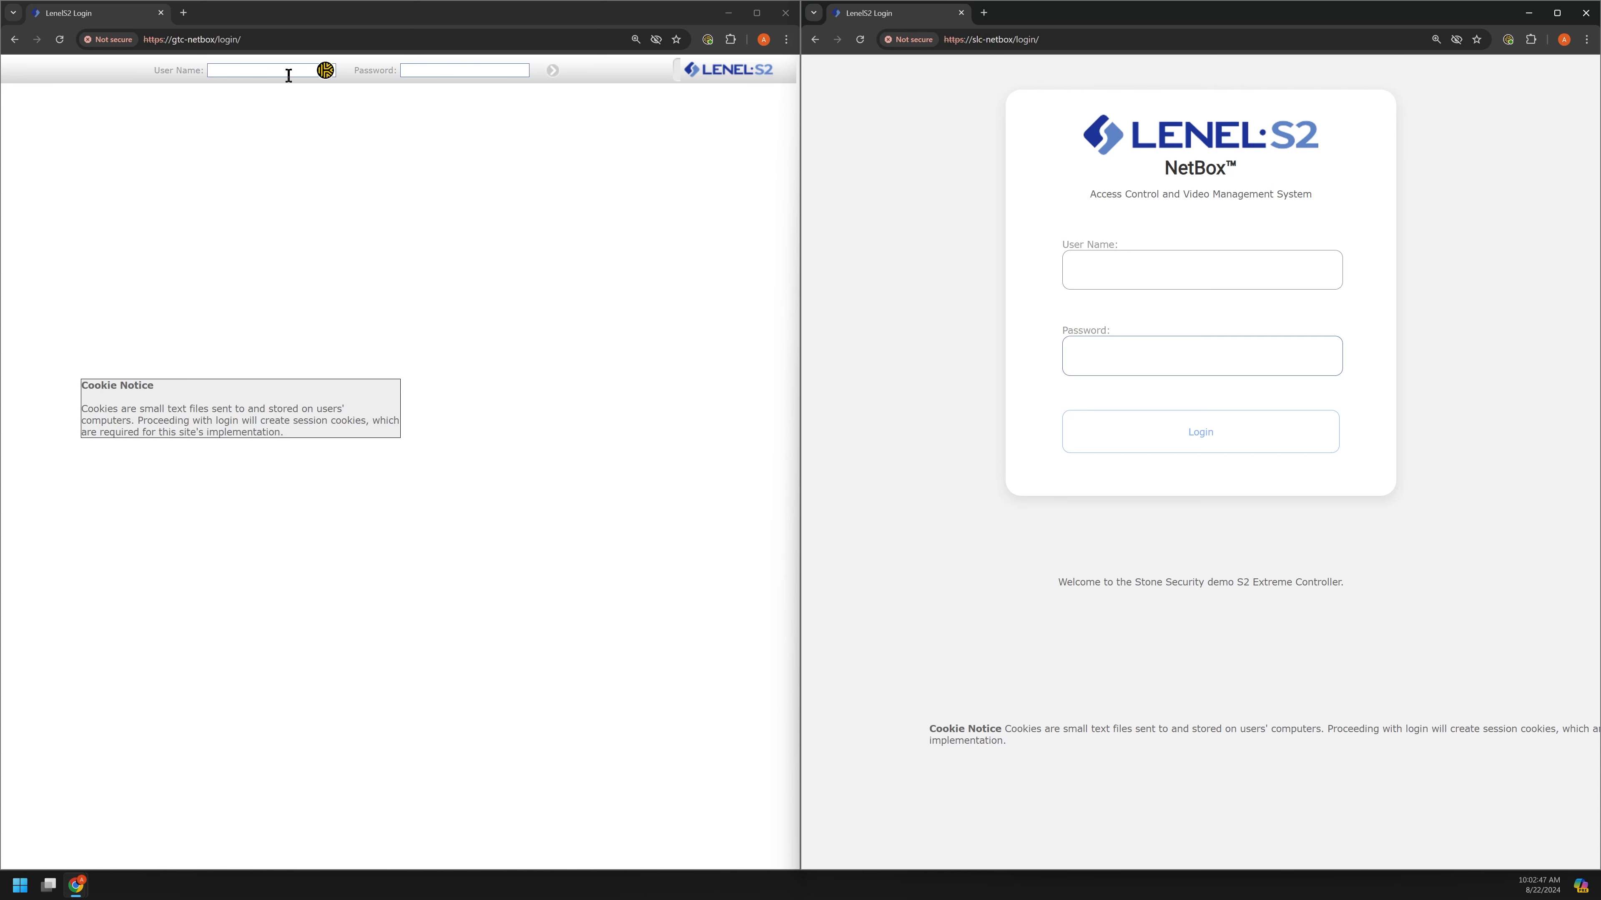
# Autofill the saved credentials and sign in to the classic Las Vegas site.
pyautogui.click(308, 70)
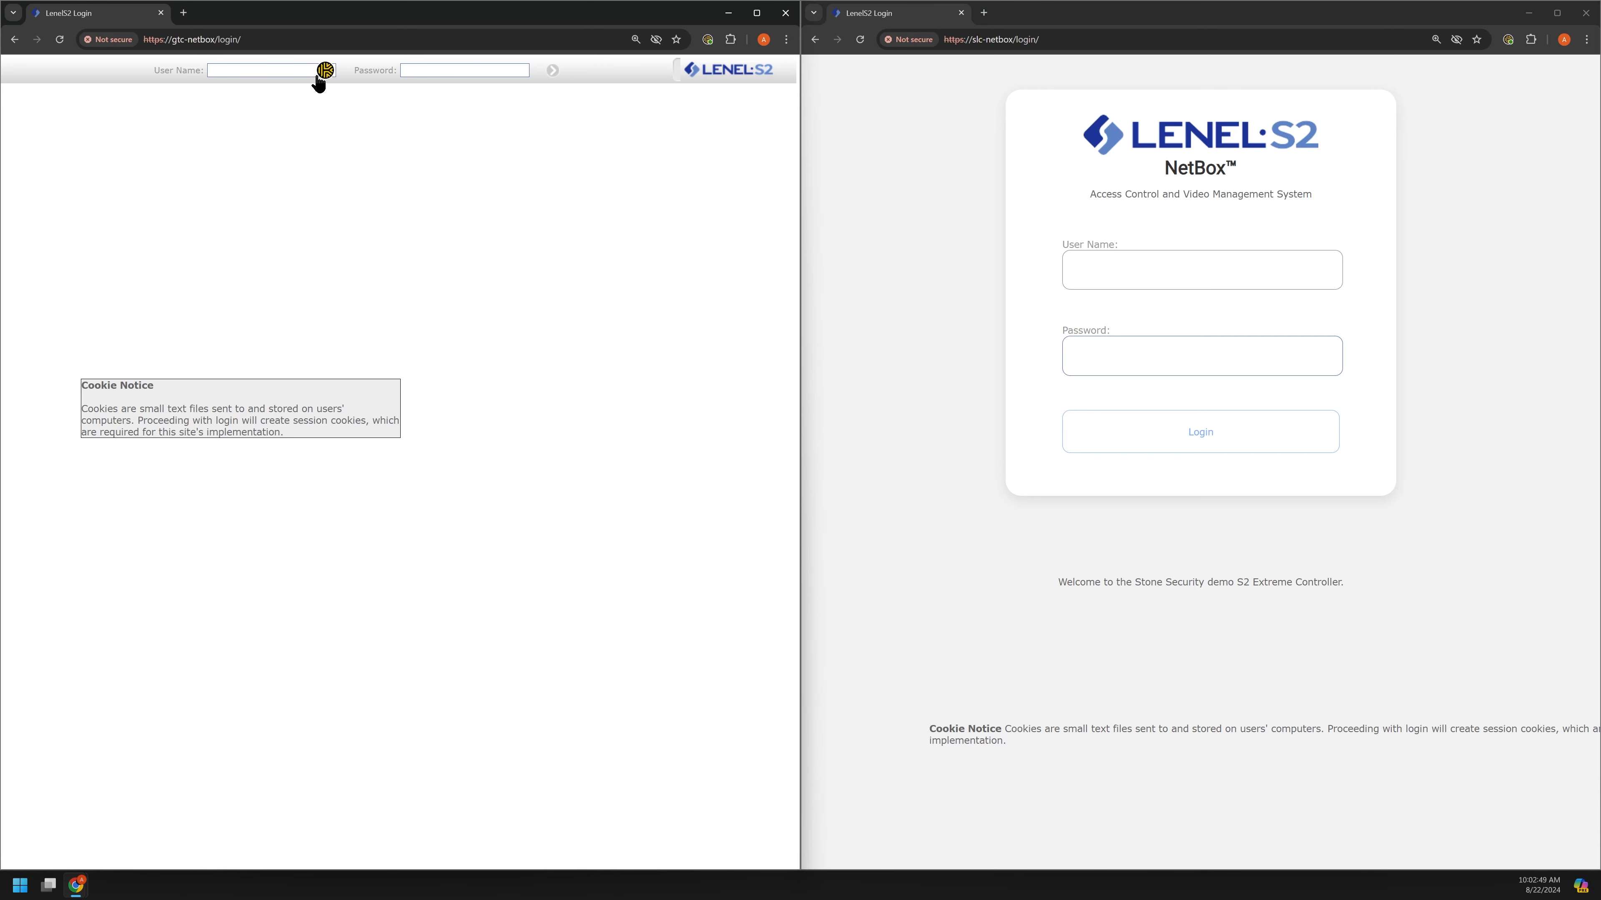
pyautogui.click(326, 70)
pyautogui.click(253, 267)
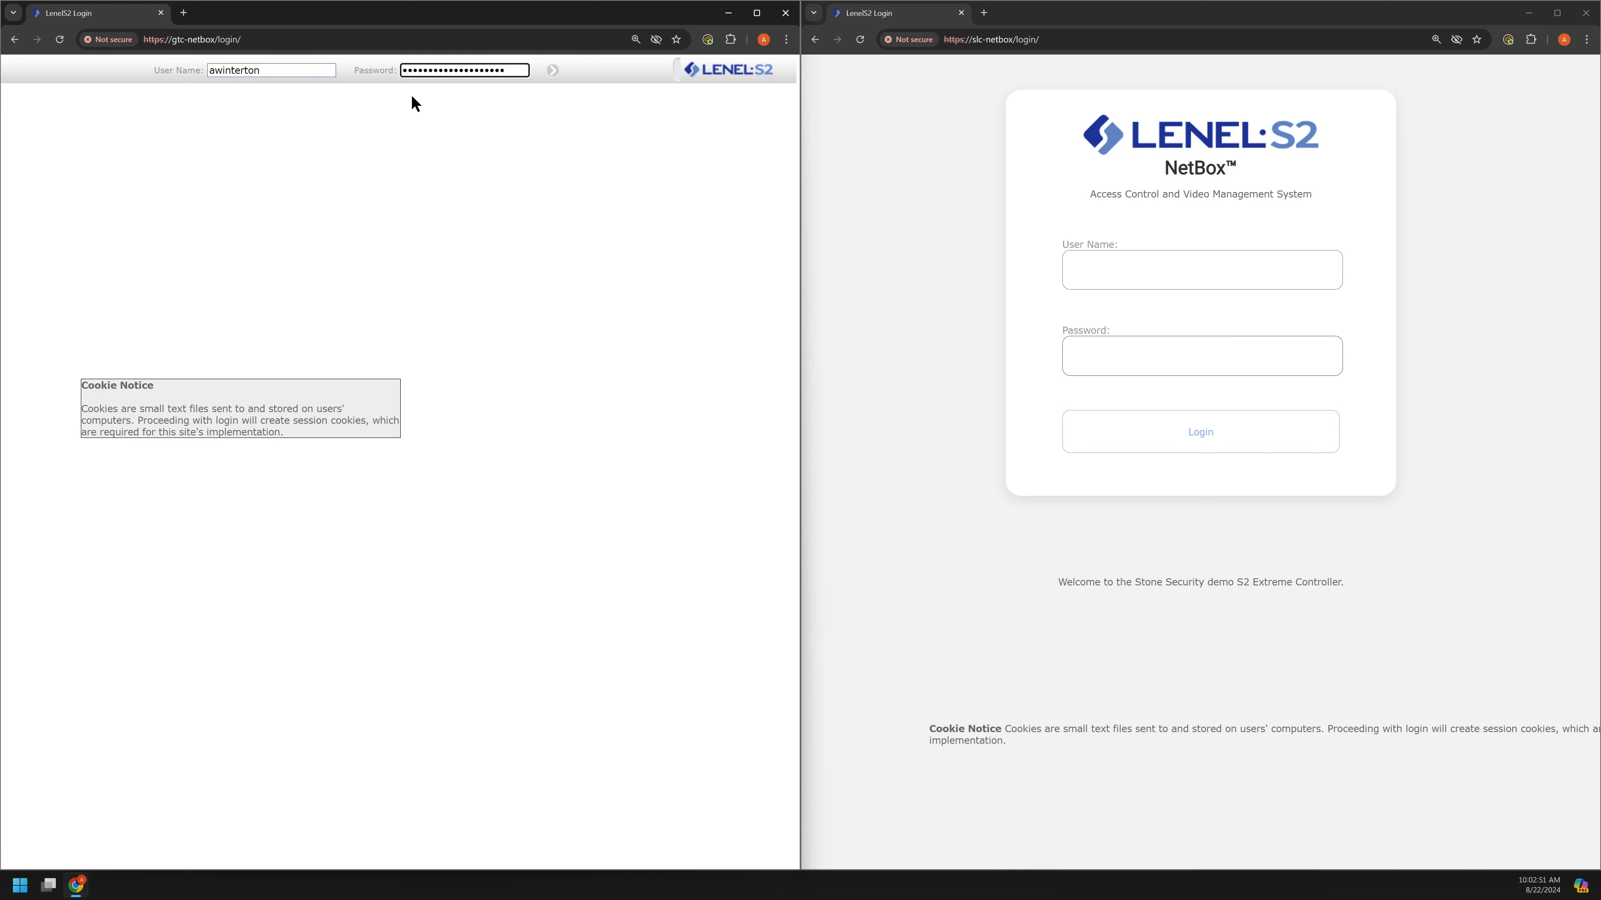
pyautogui.click(552, 70)
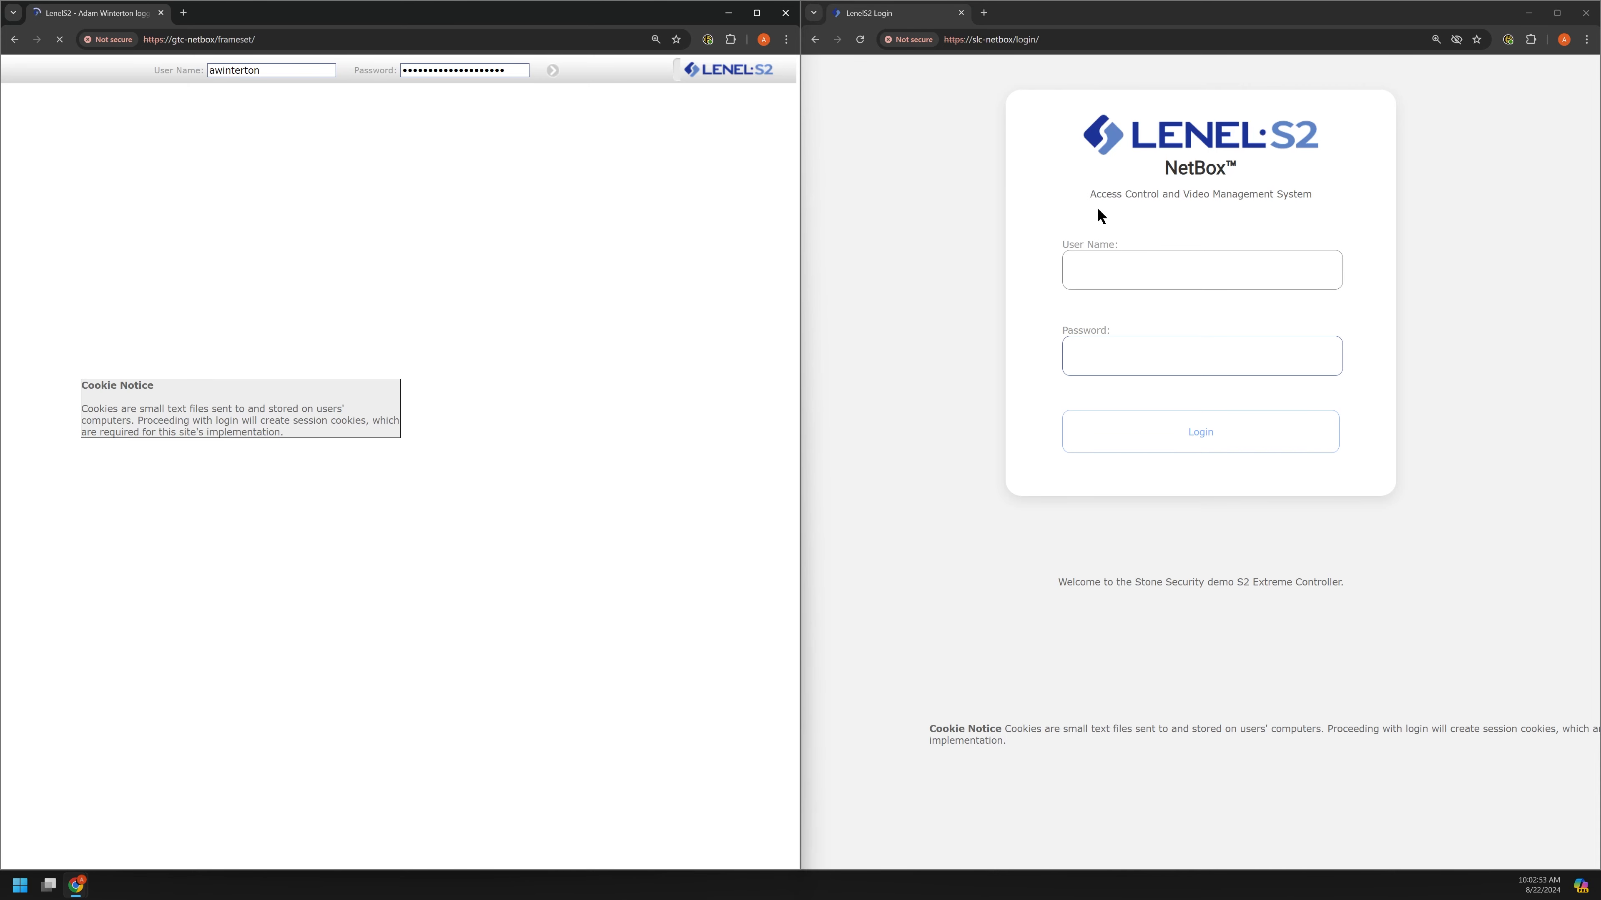
# Autofill the saved credentials and sign in to the new Salt Lake City site.
pyautogui.click(1219, 284)
pyautogui.click(1325, 269)
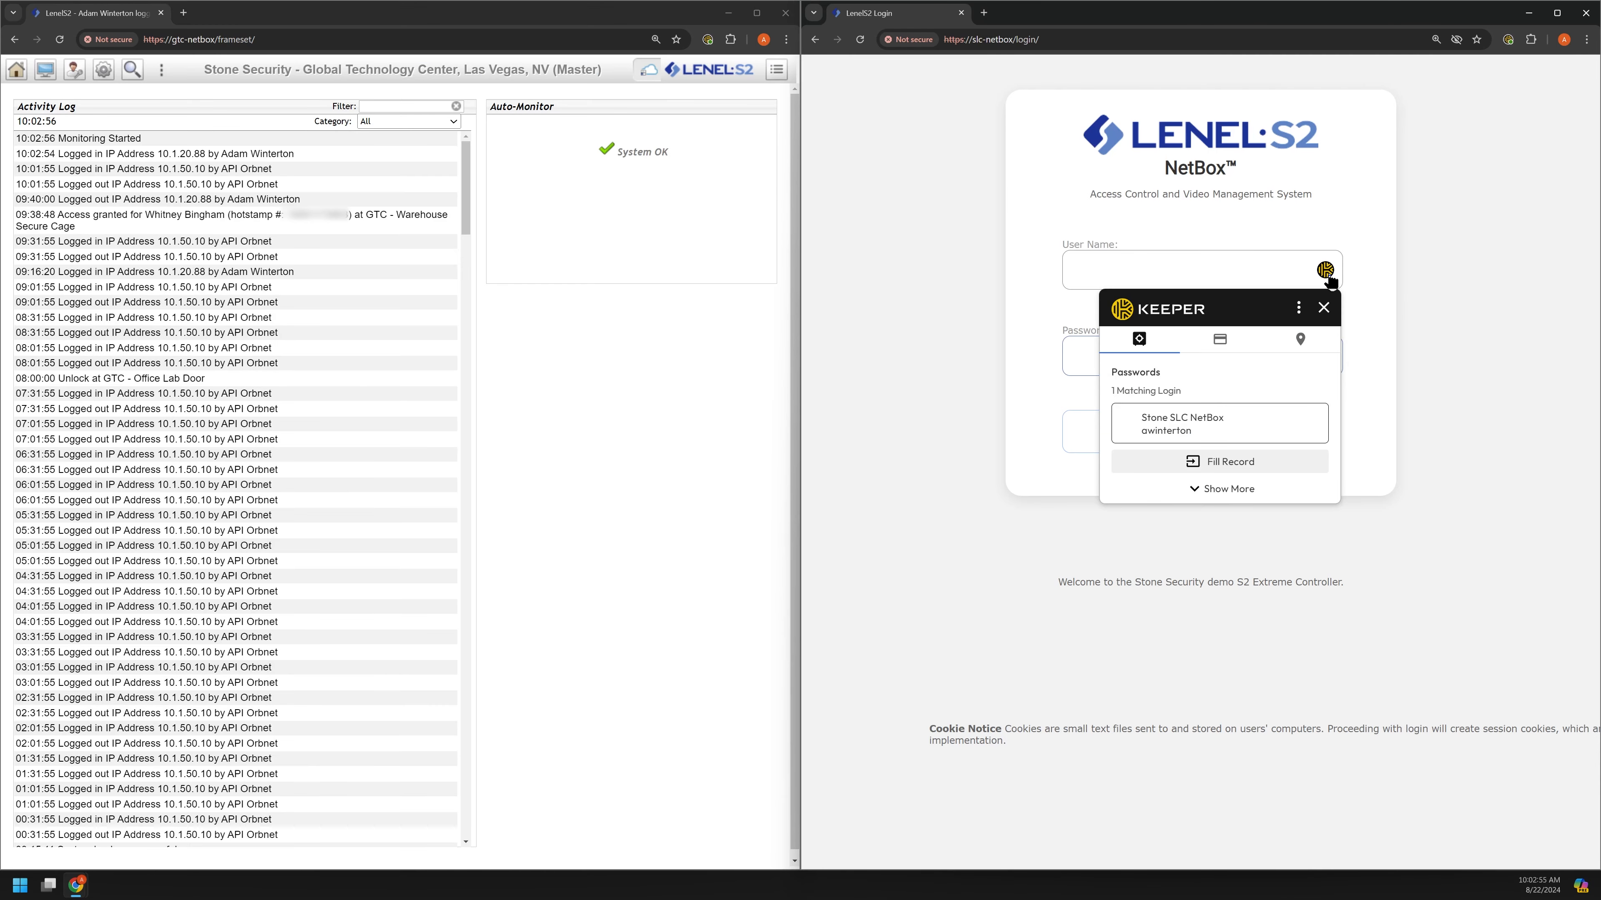
pyautogui.click(1213, 466)
pyautogui.click(1222, 432)
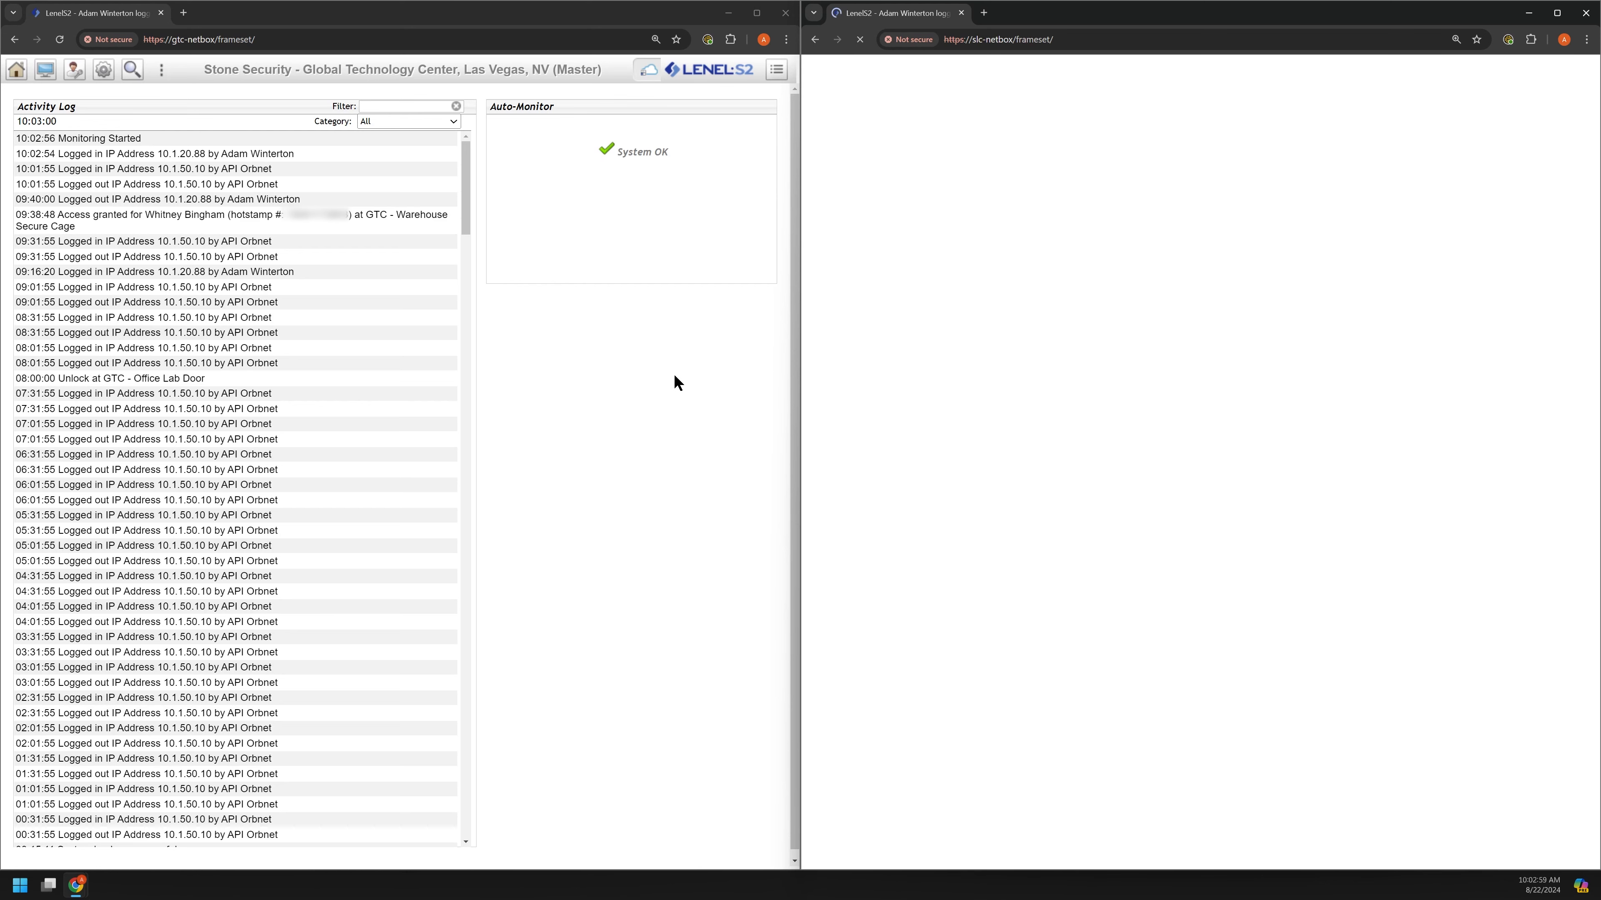
pyautogui.click(674, 374)
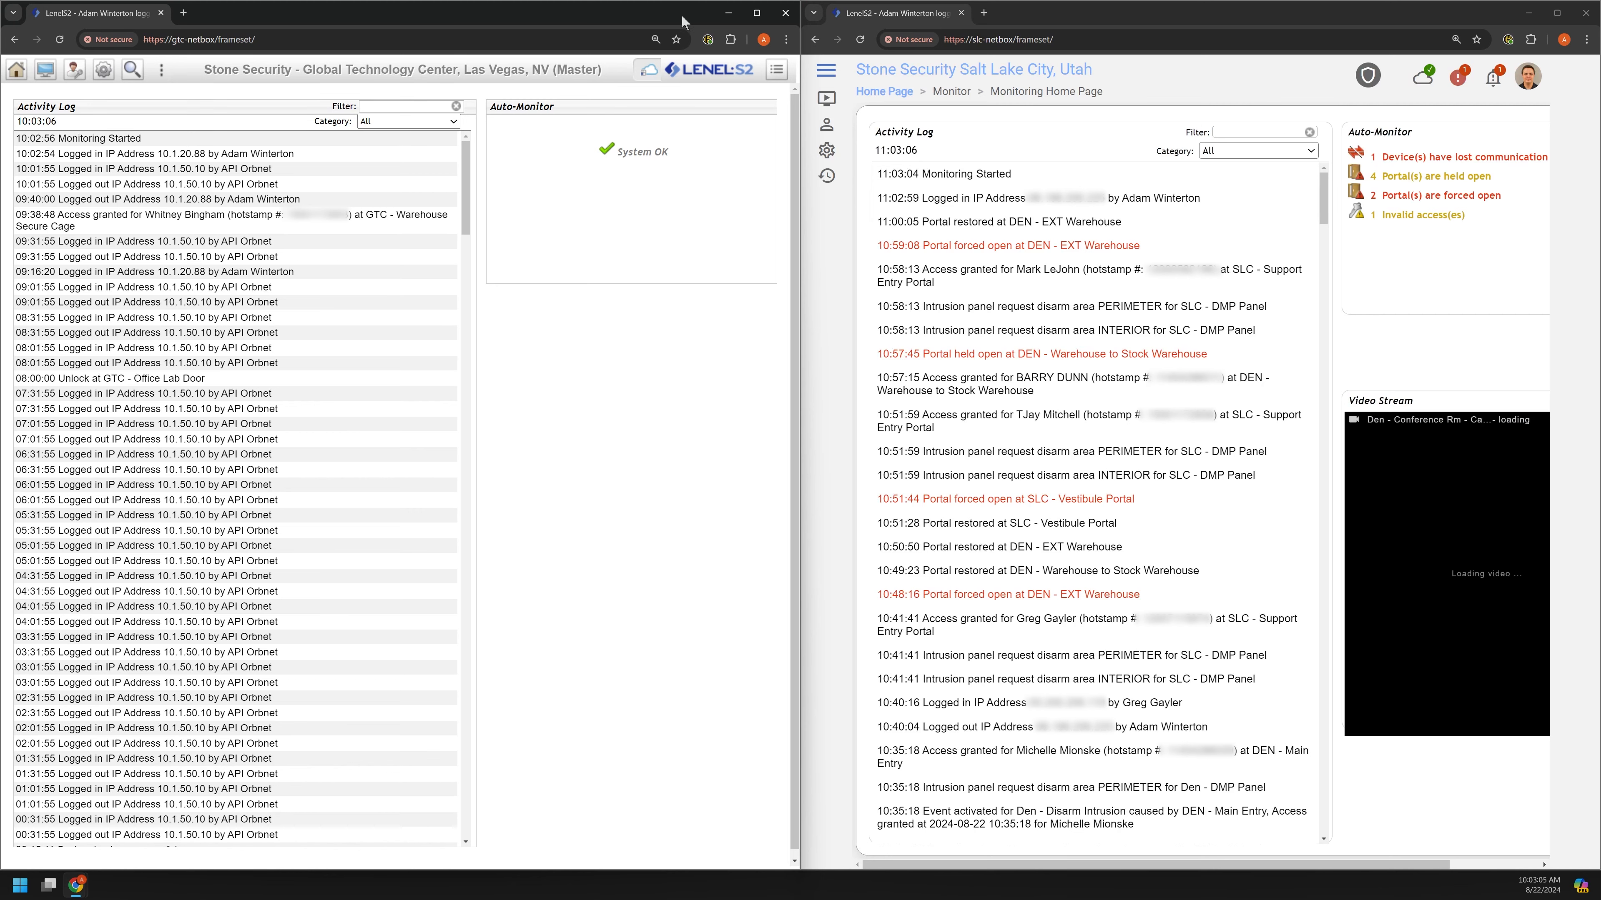
pyautogui.click(755, 12)
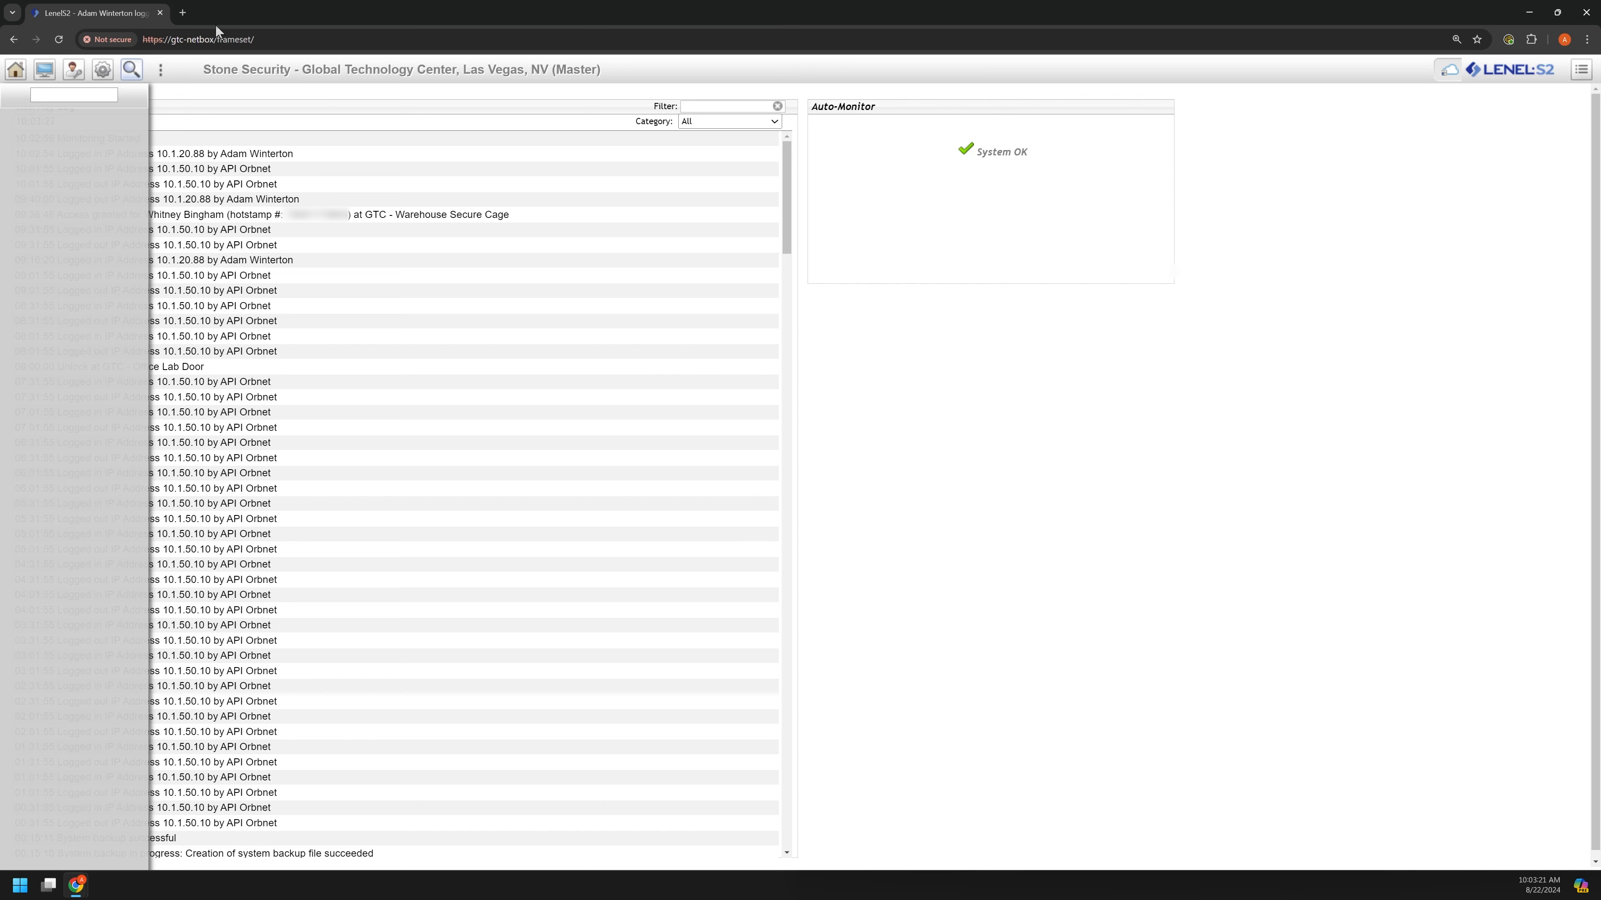
pyautogui.moveTo(102, 78)
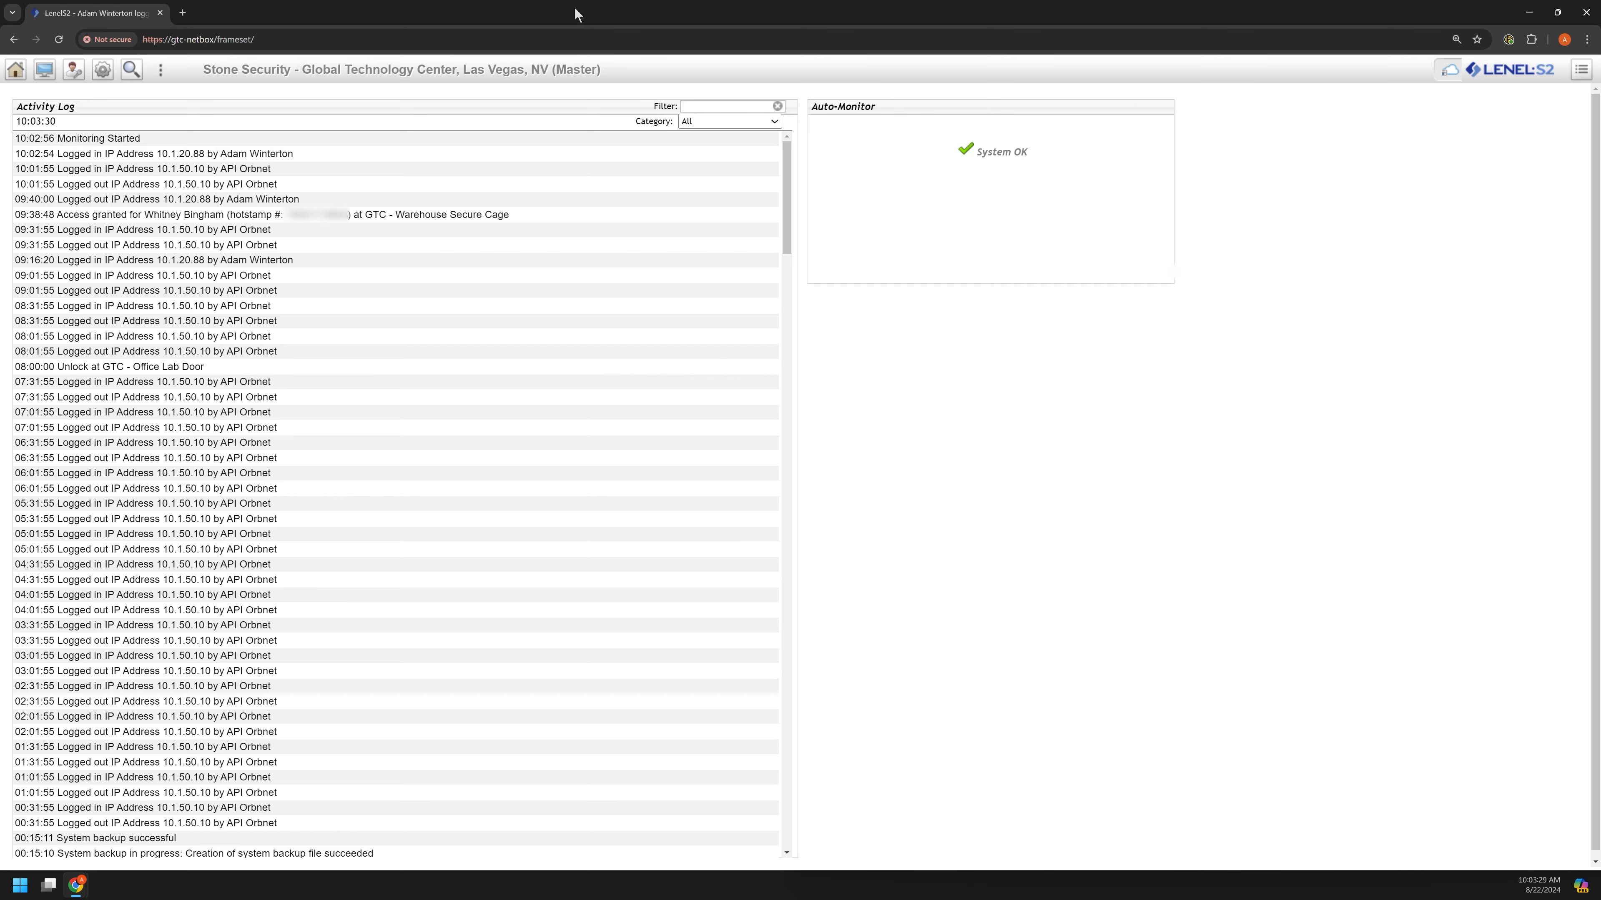
pyautogui.moveTo(971, 20); pyautogui.dragTo(392, 37)
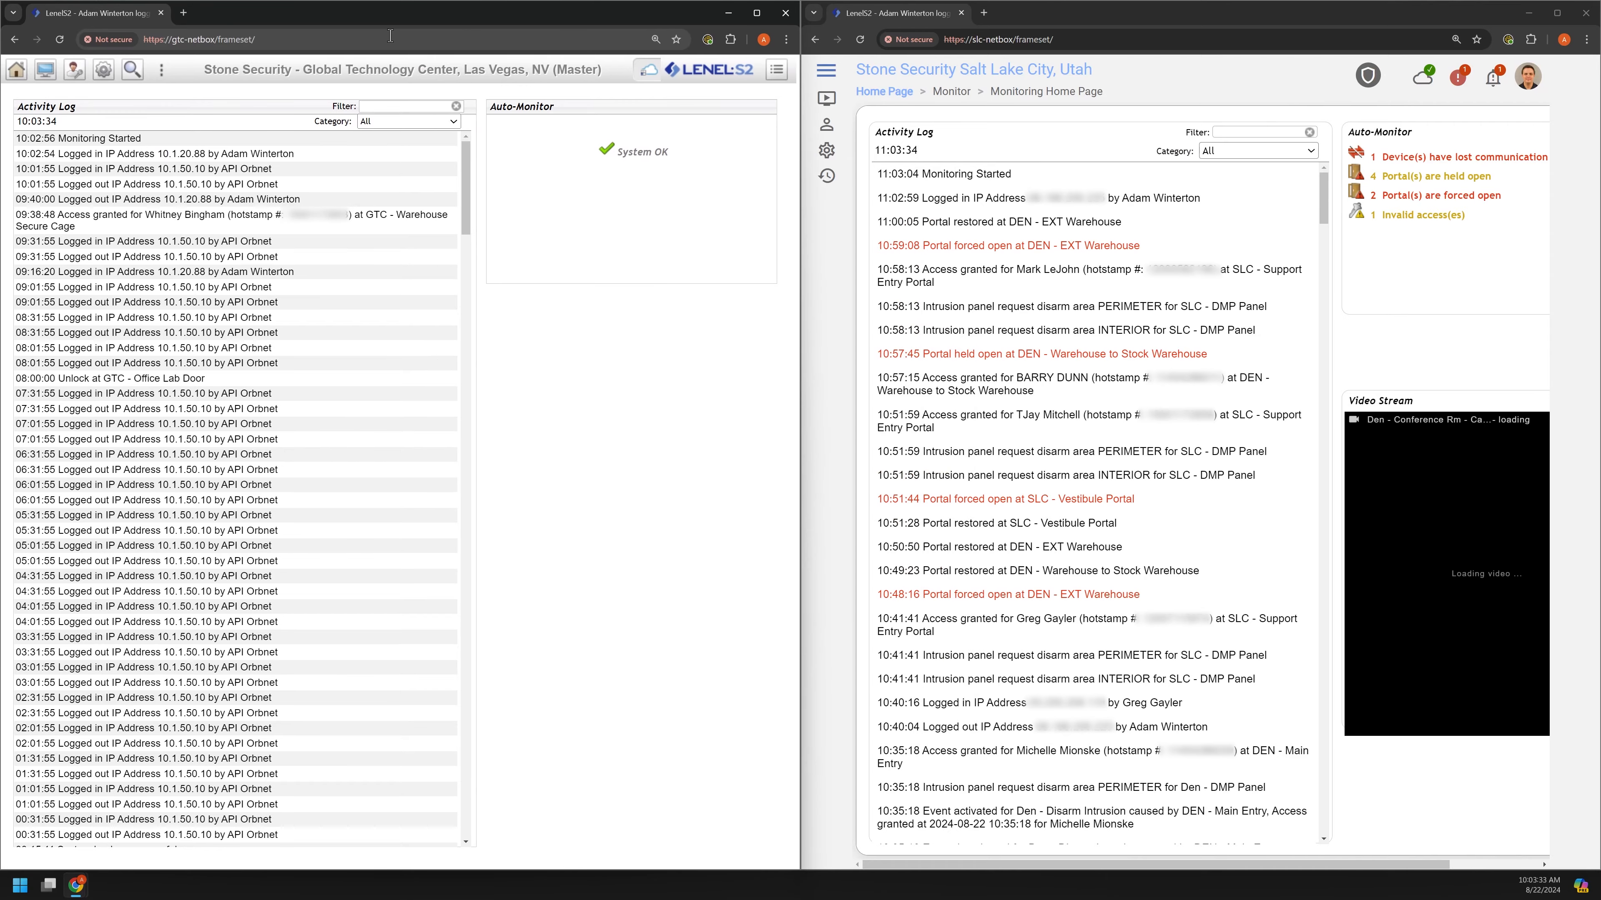
pyautogui.moveTo(1241, 11); pyautogui.dragTo(1244, 1)
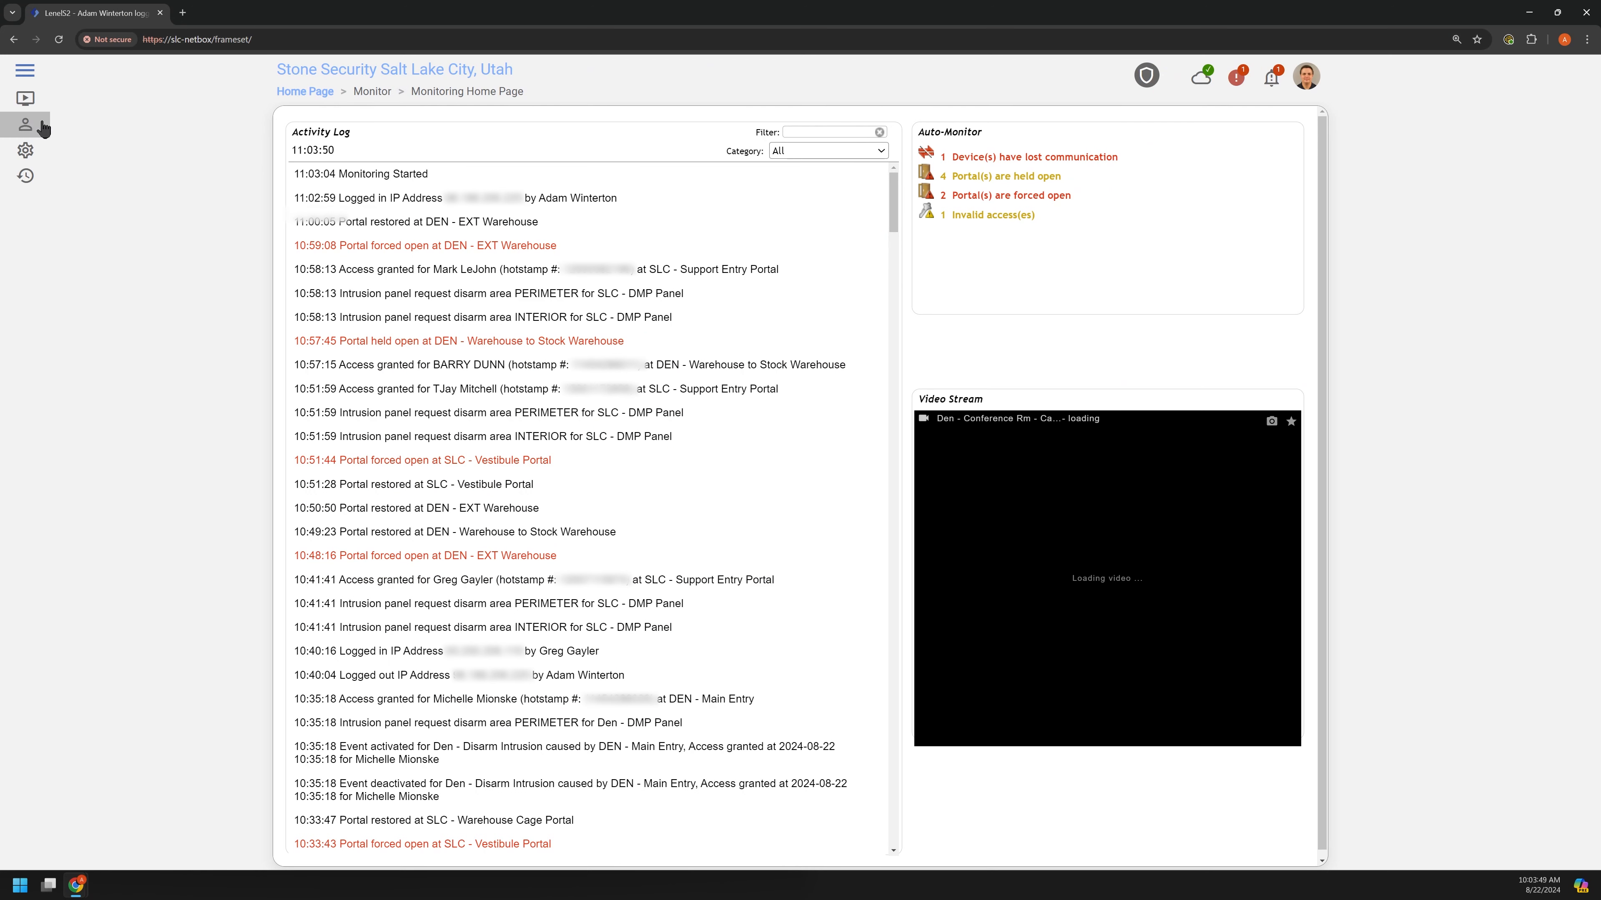
pyautogui.moveTo(25, 79)
pyautogui.moveTo(439, 12); pyautogui.dragTo(1599, 255)
pyautogui.click(766, 428)
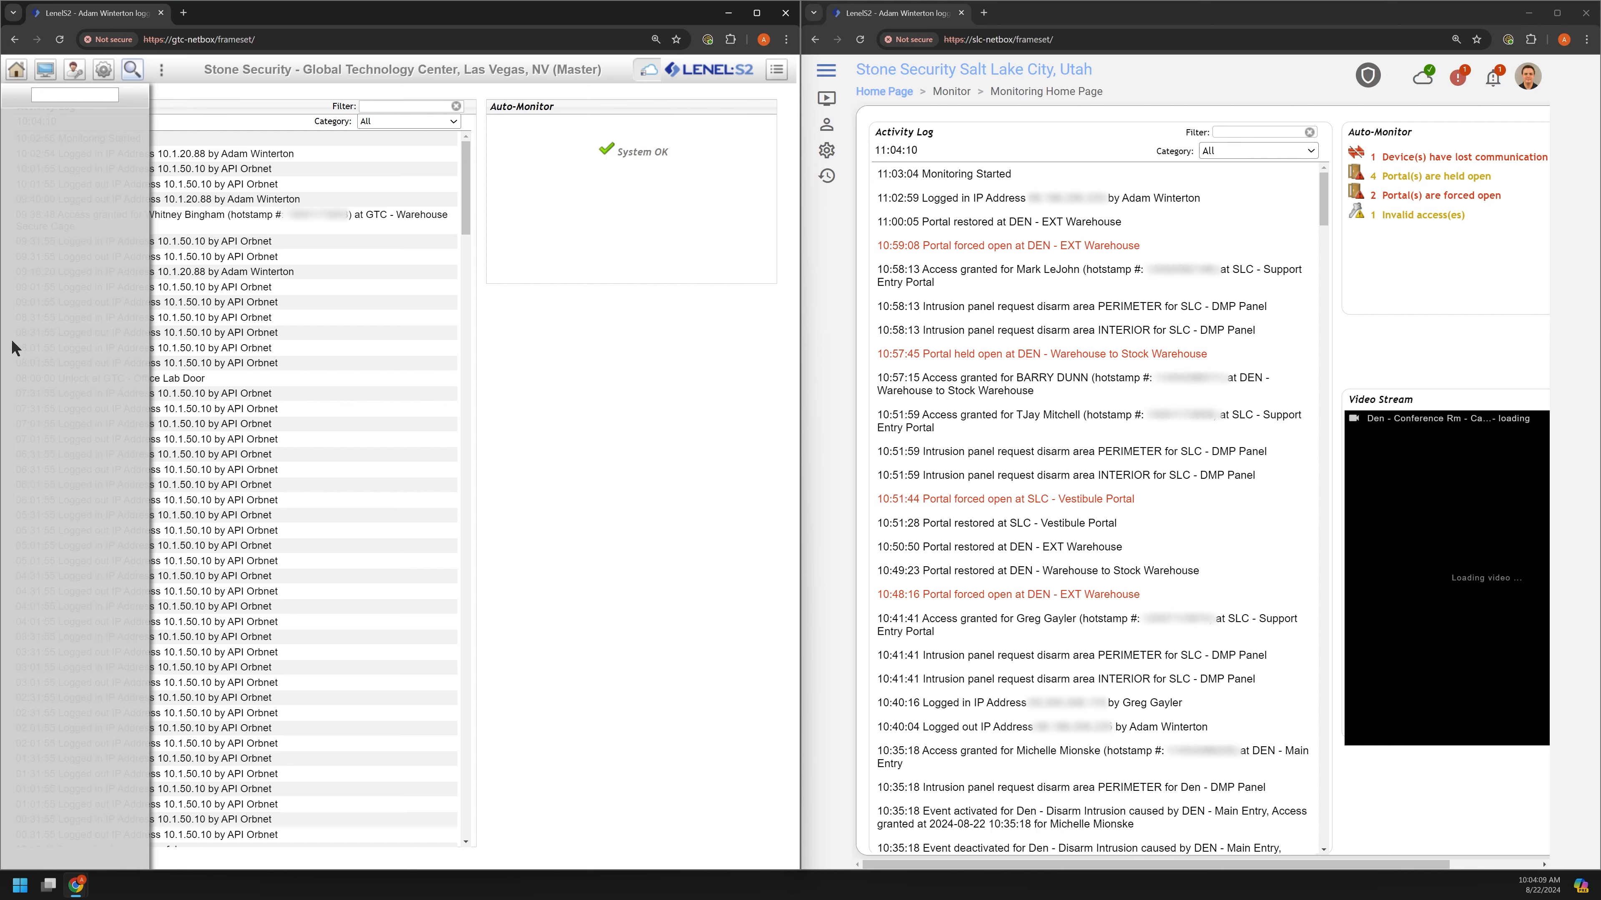
pyautogui.click(16, 69)
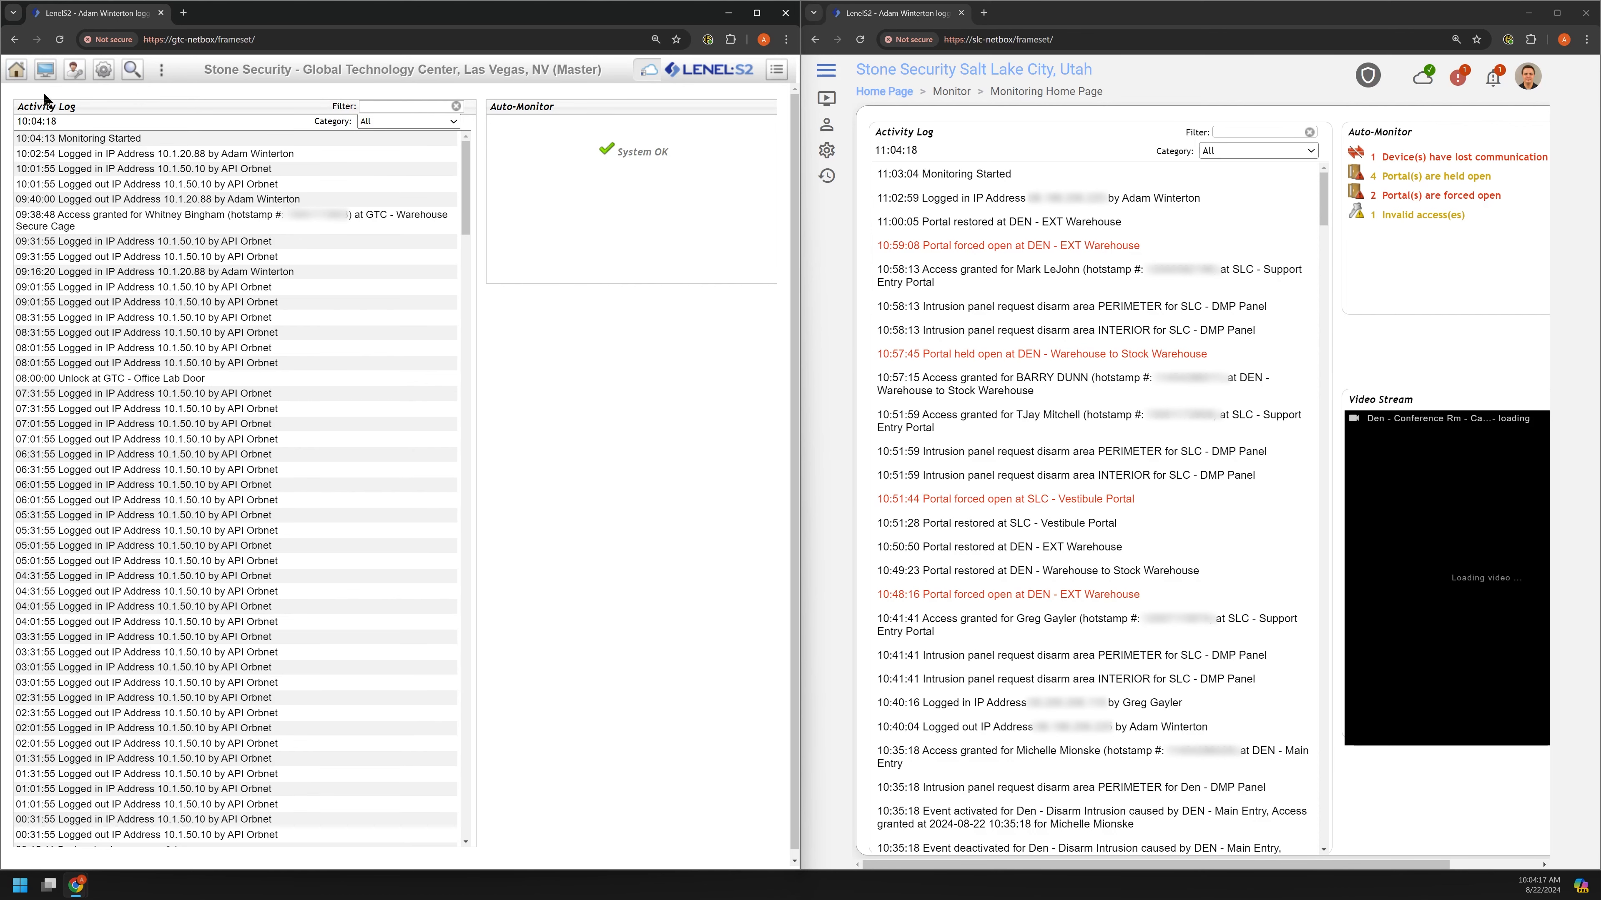
pyautogui.moveTo(22, 76)
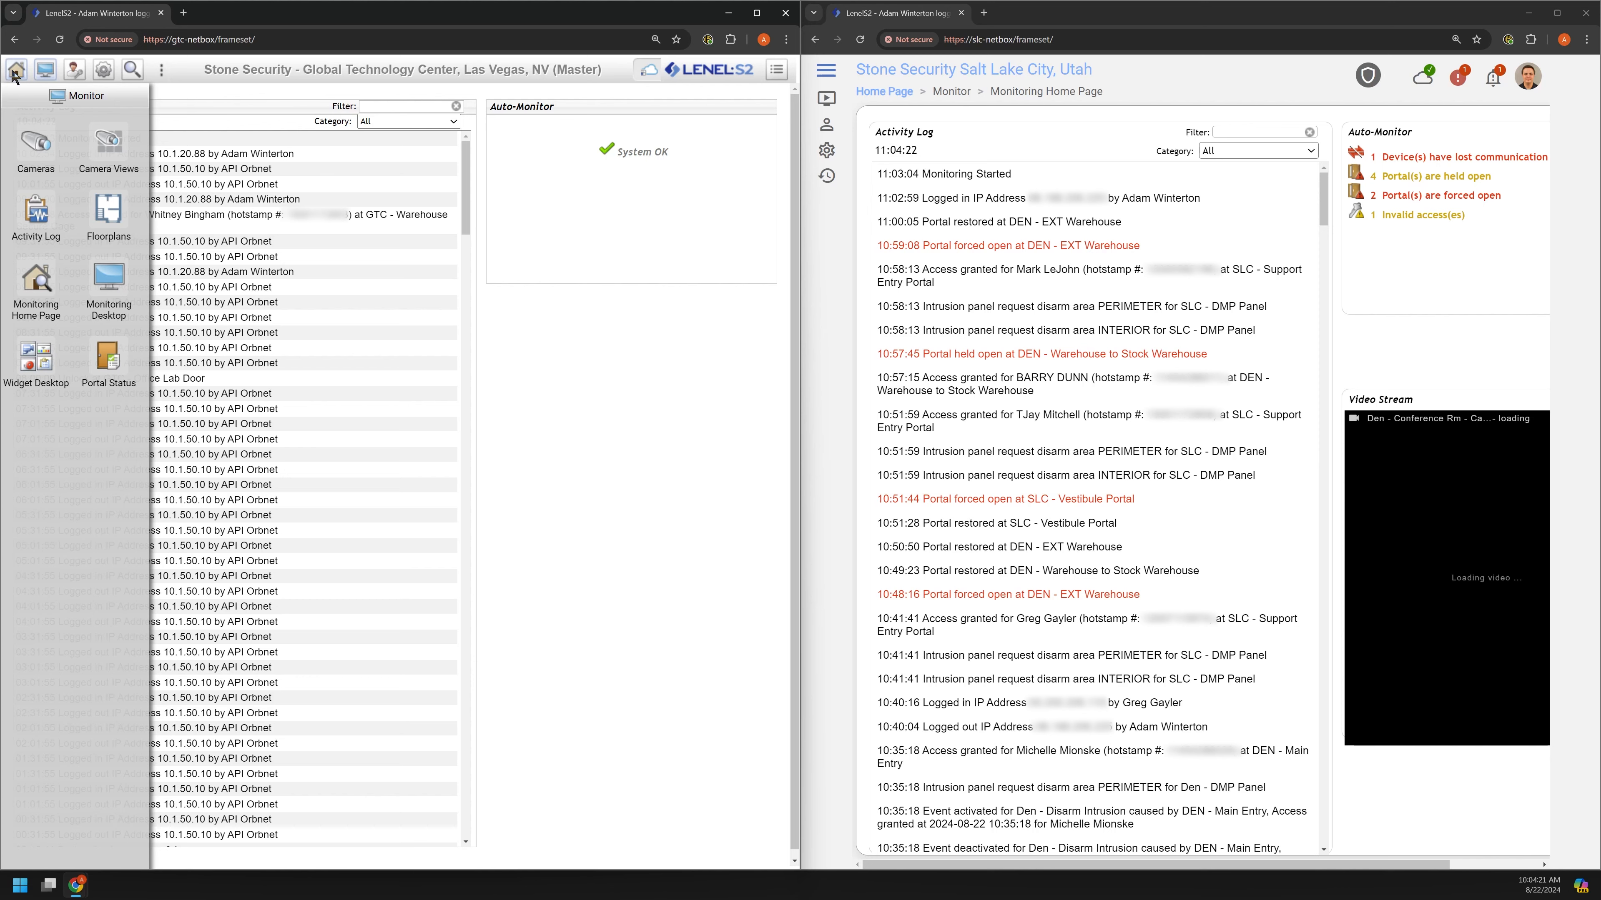
pyautogui.click(16, 73)
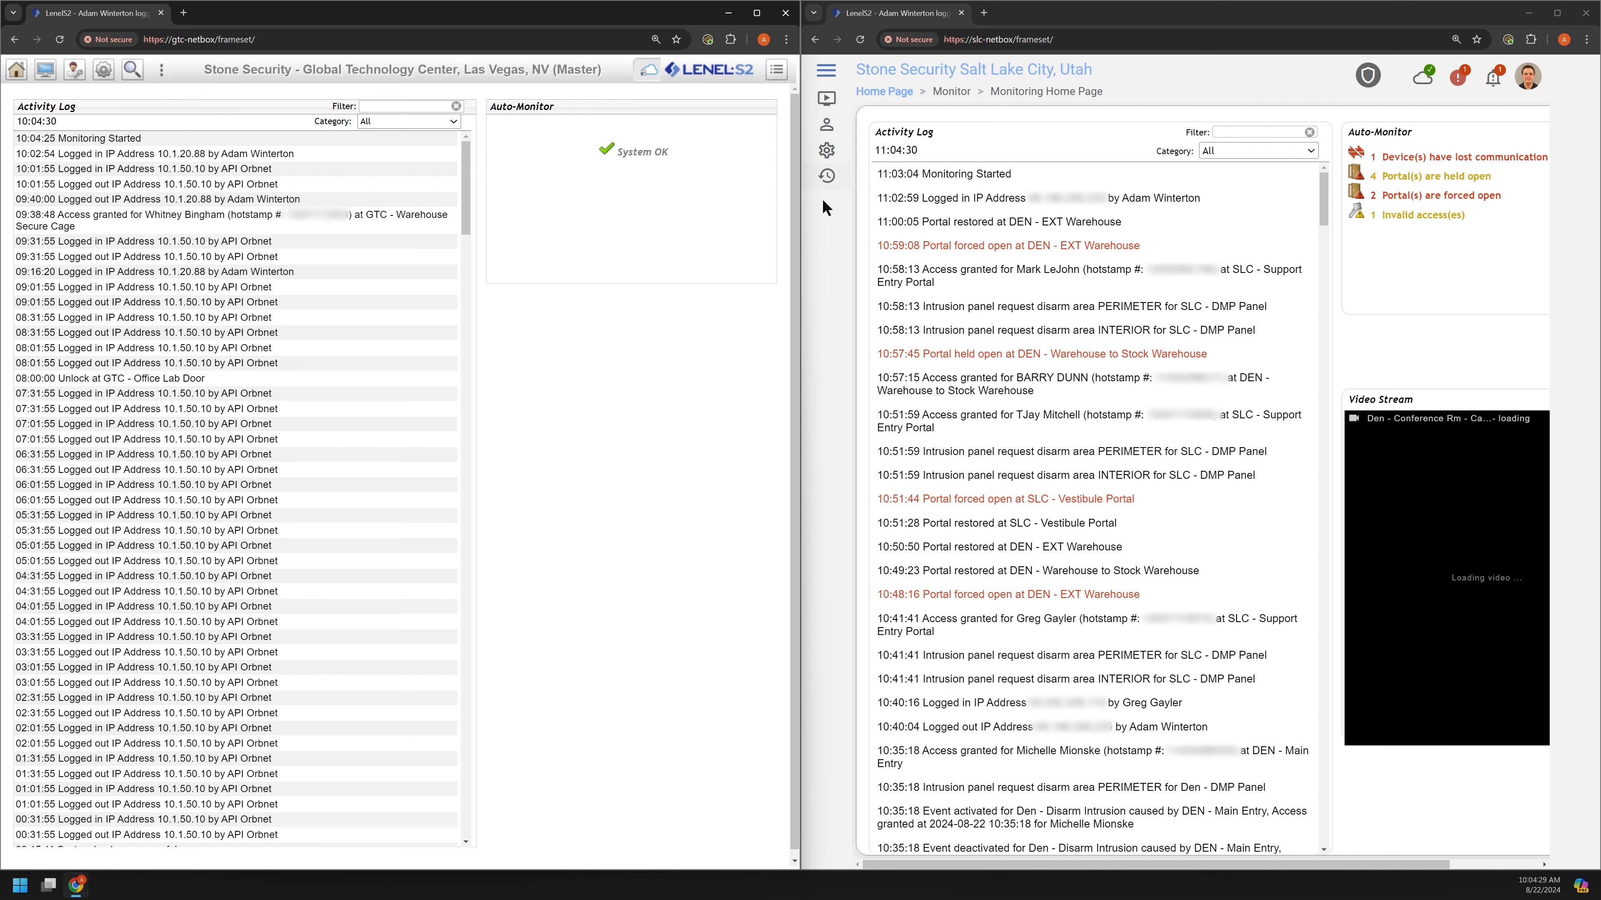
pyautogui.click(824, 74)
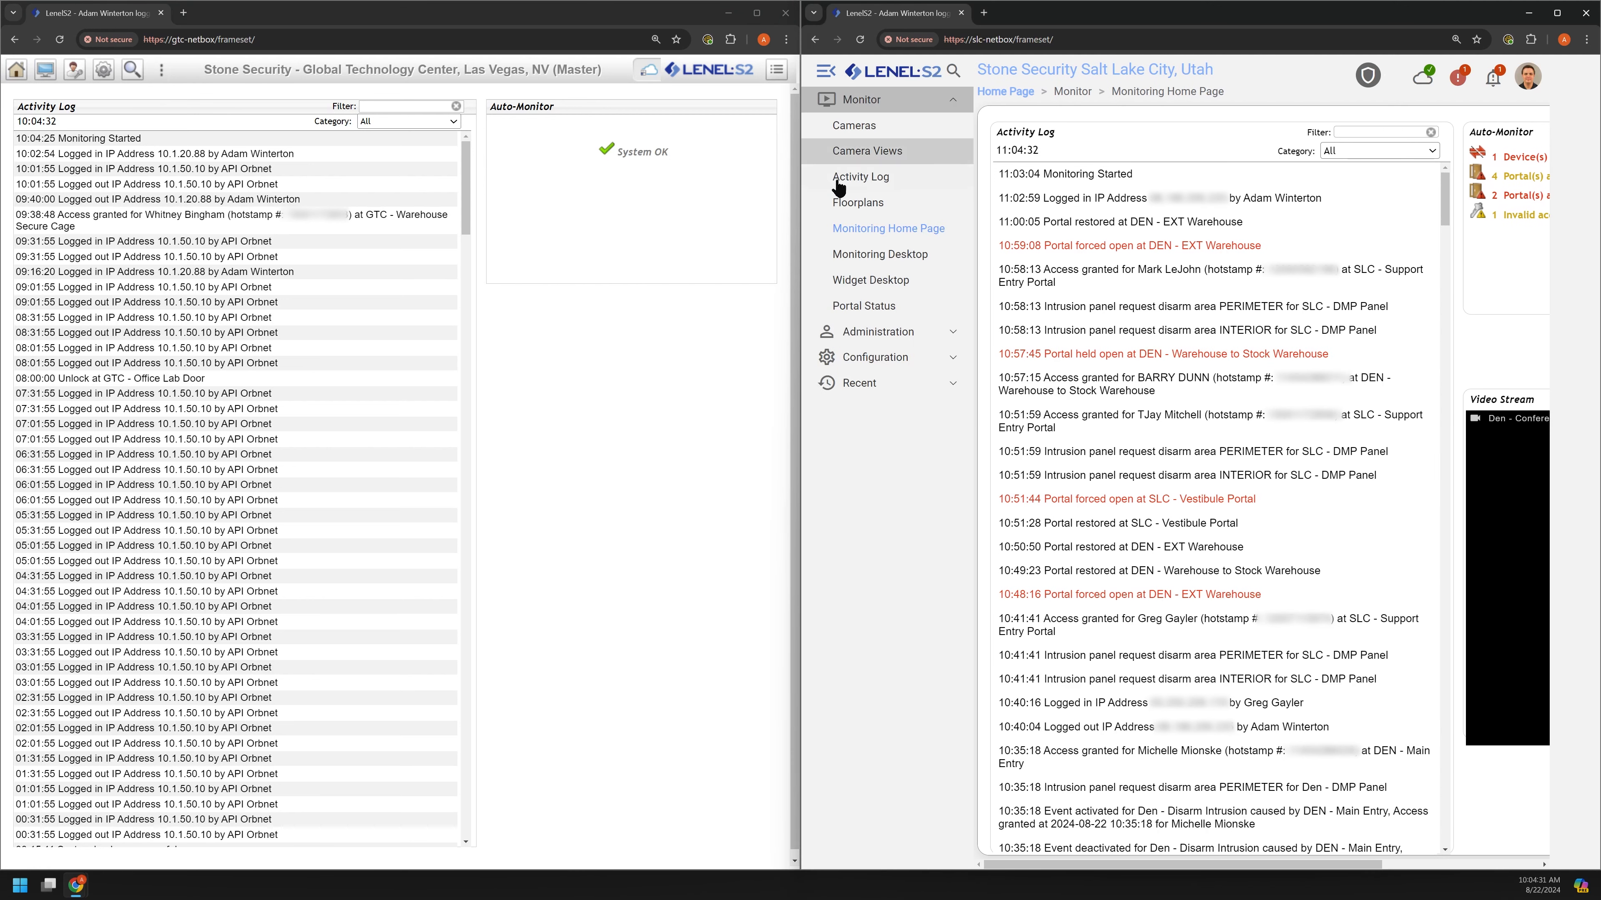
pyautogui.click(825, 71)
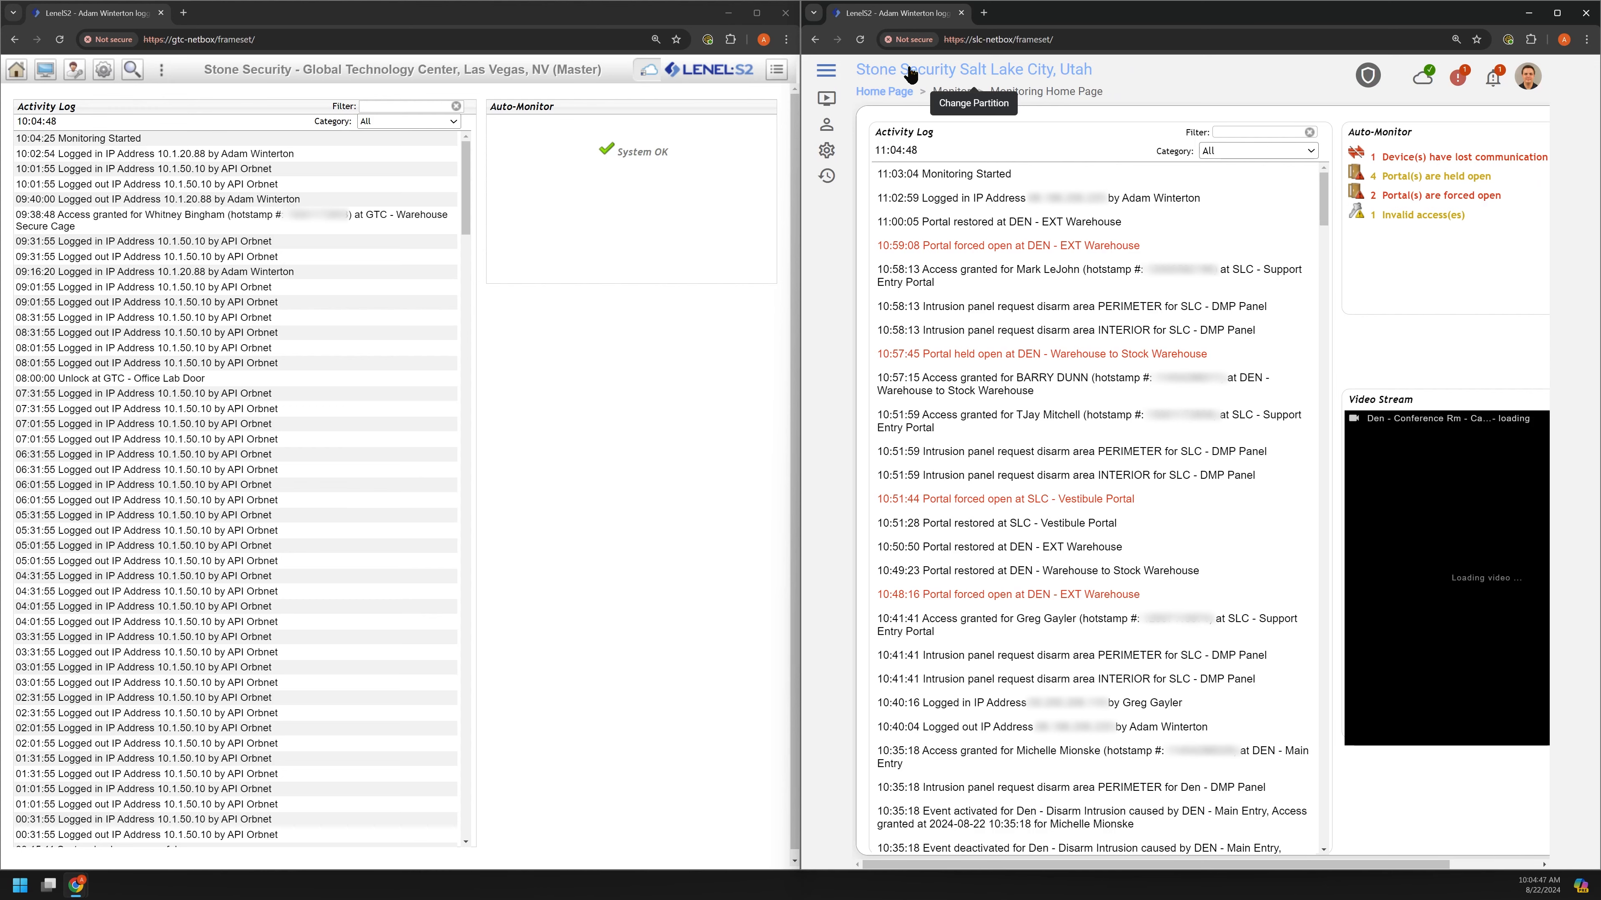
pyautogui.click(962, 72)
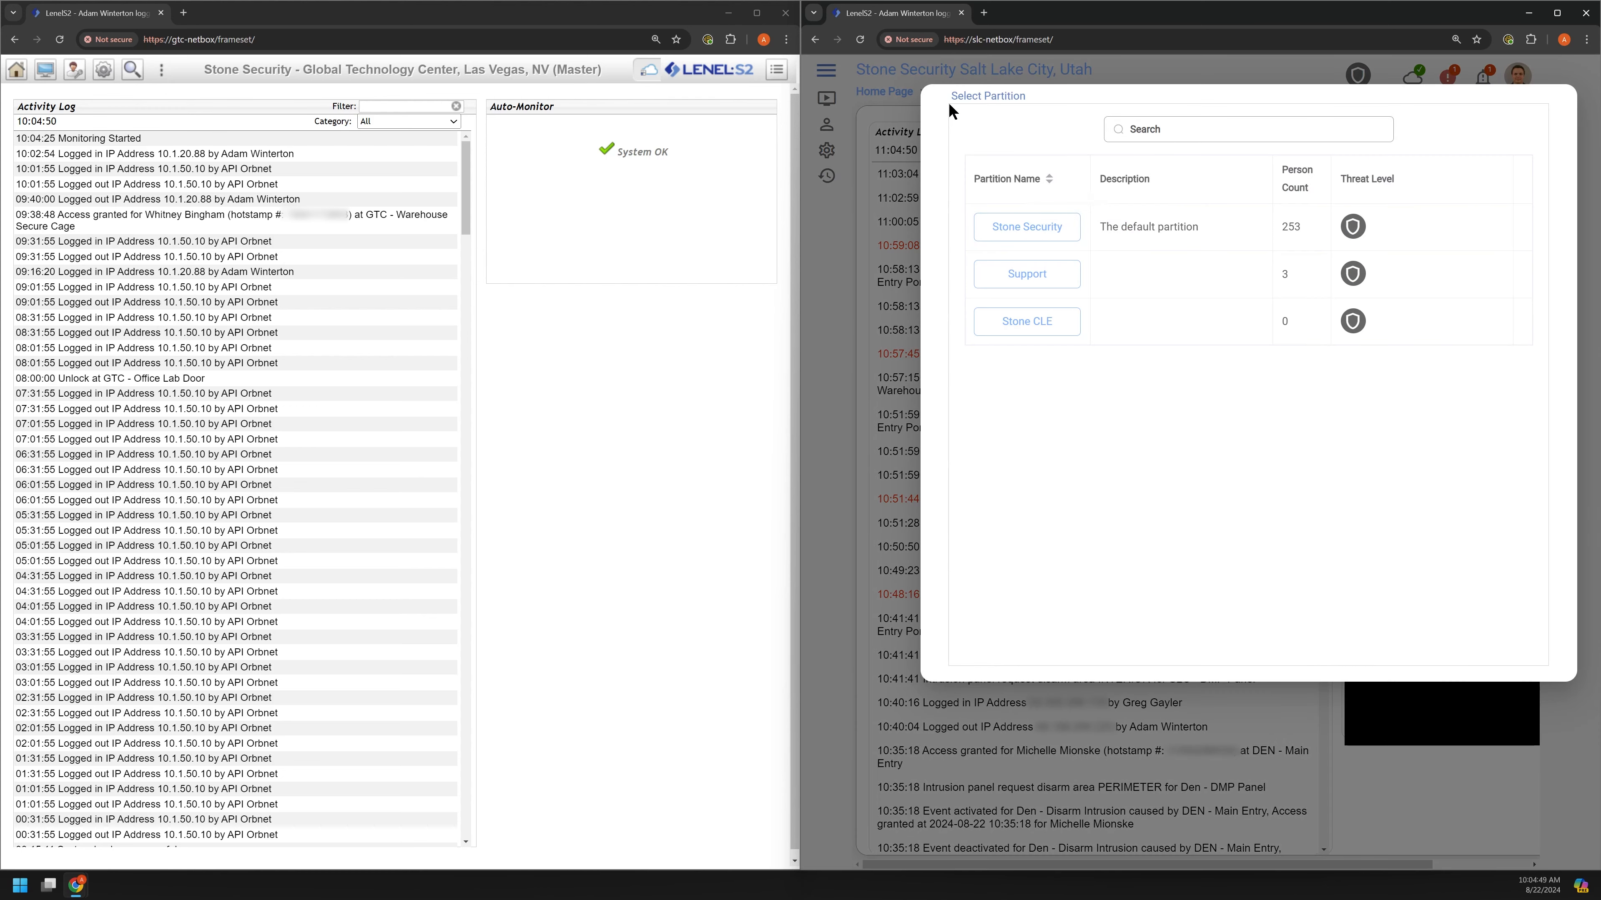
pyautogui.click(1276, 72)
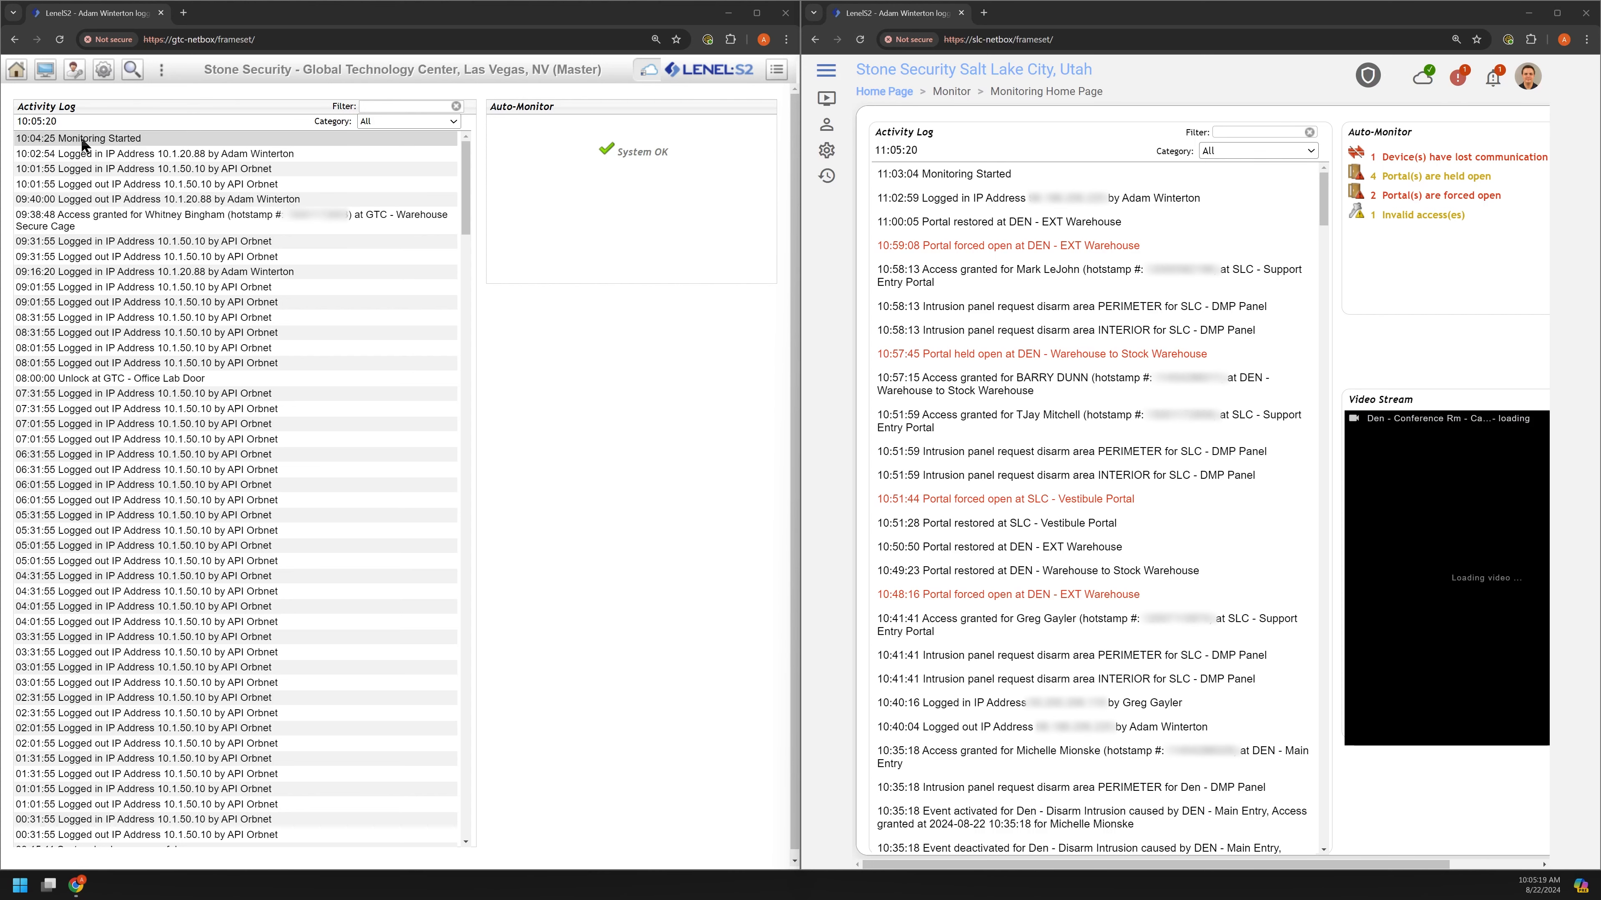
pyautogui.click(14, 74)
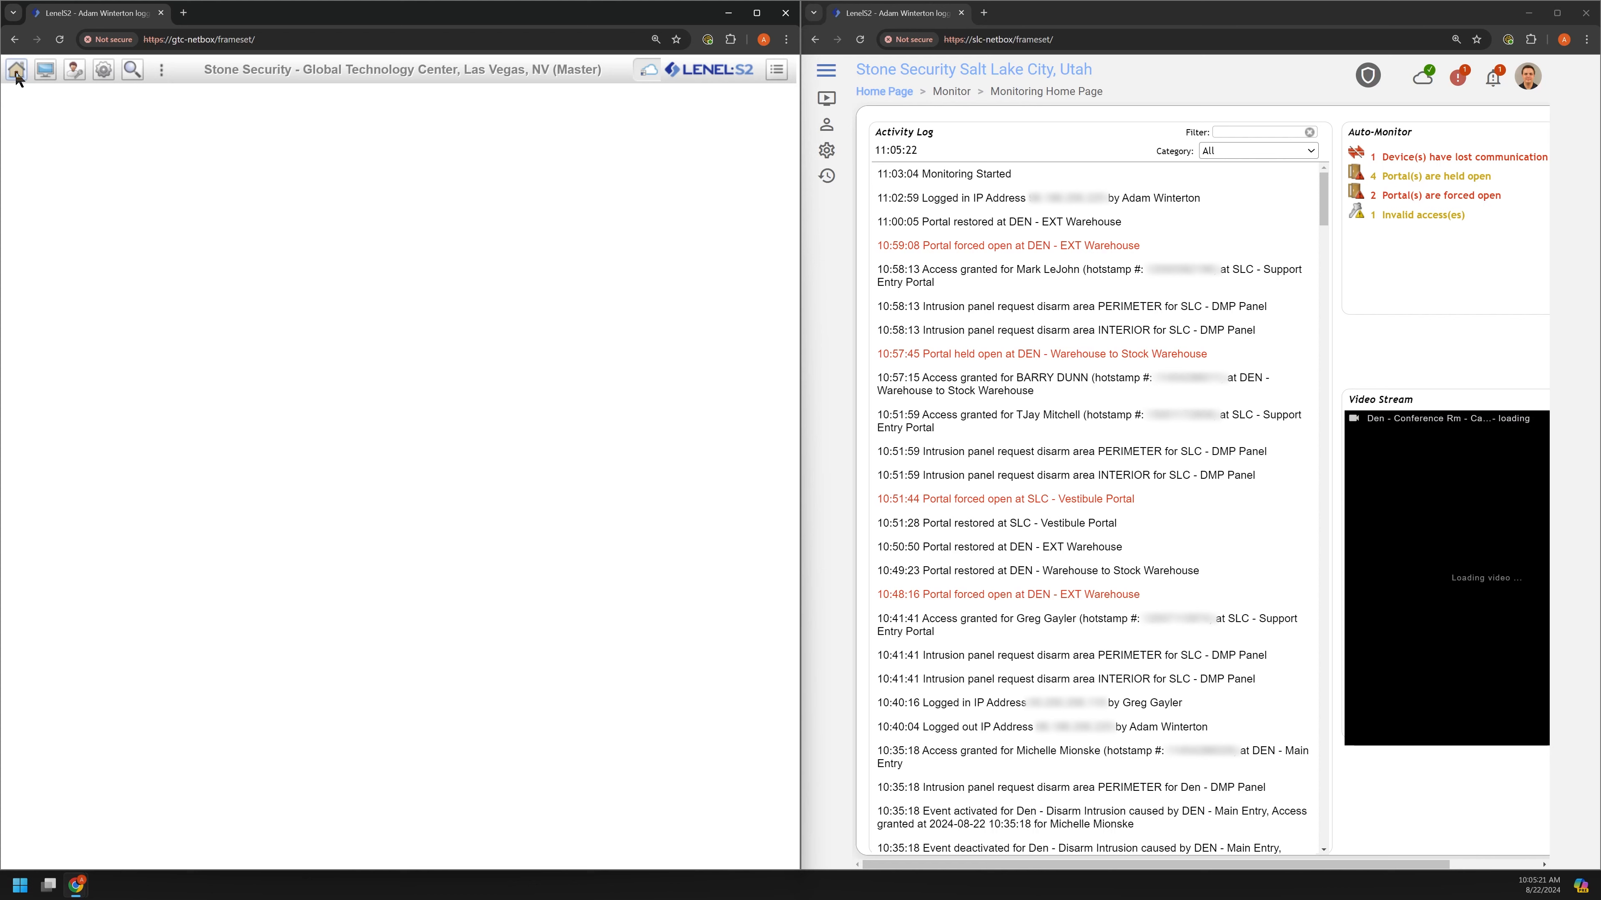
pyautogui.click(41, 72)
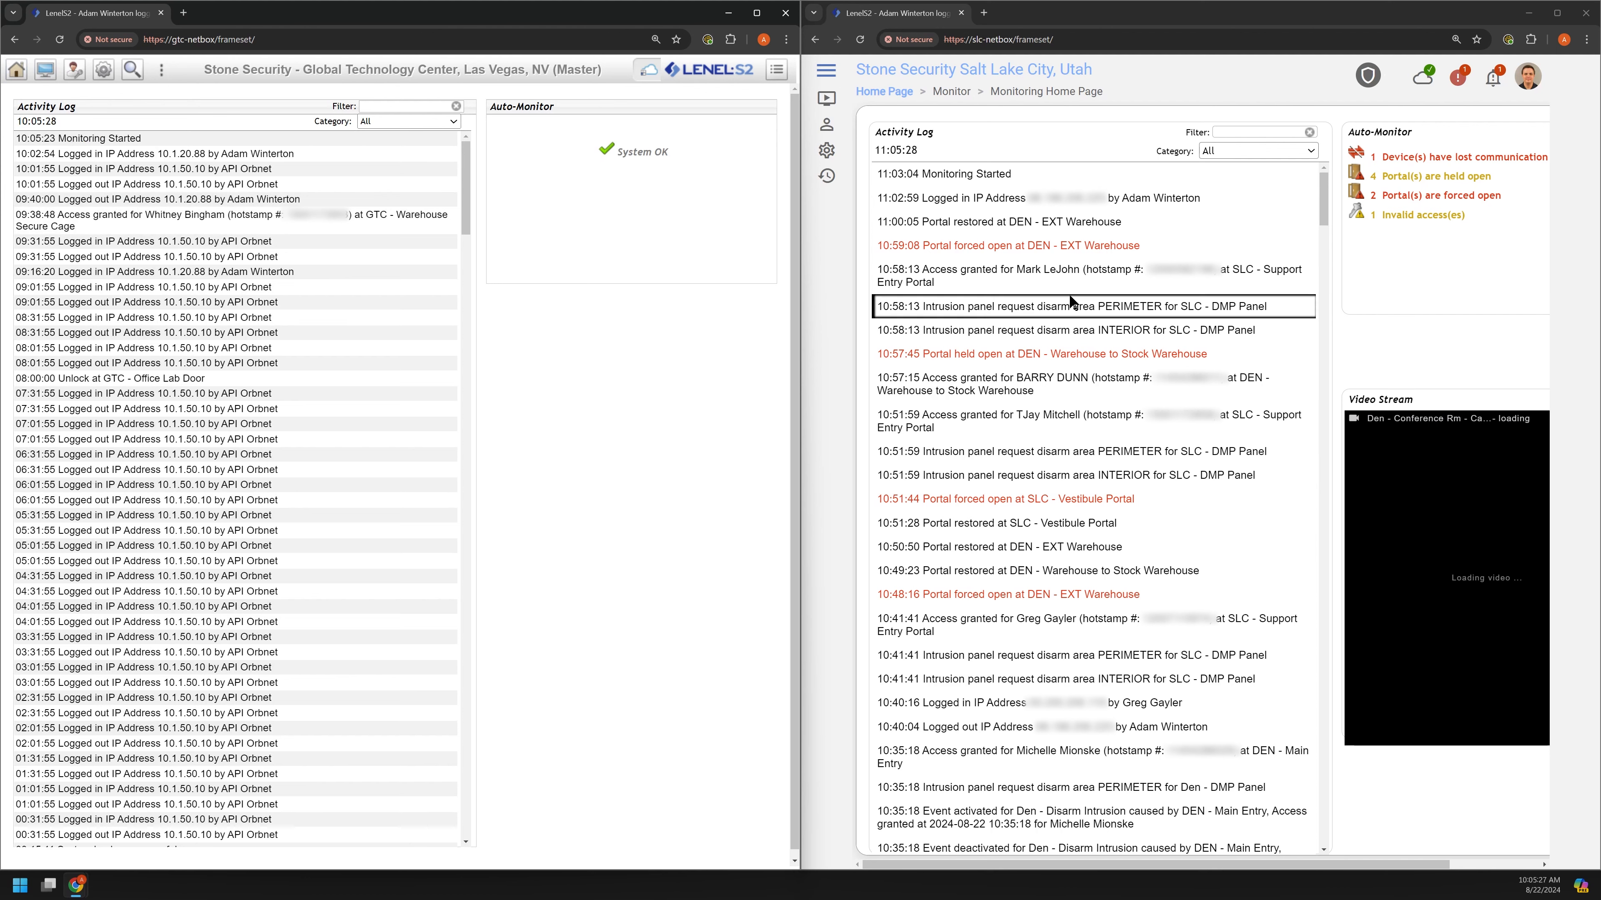
pyautogui.click(824, 71)
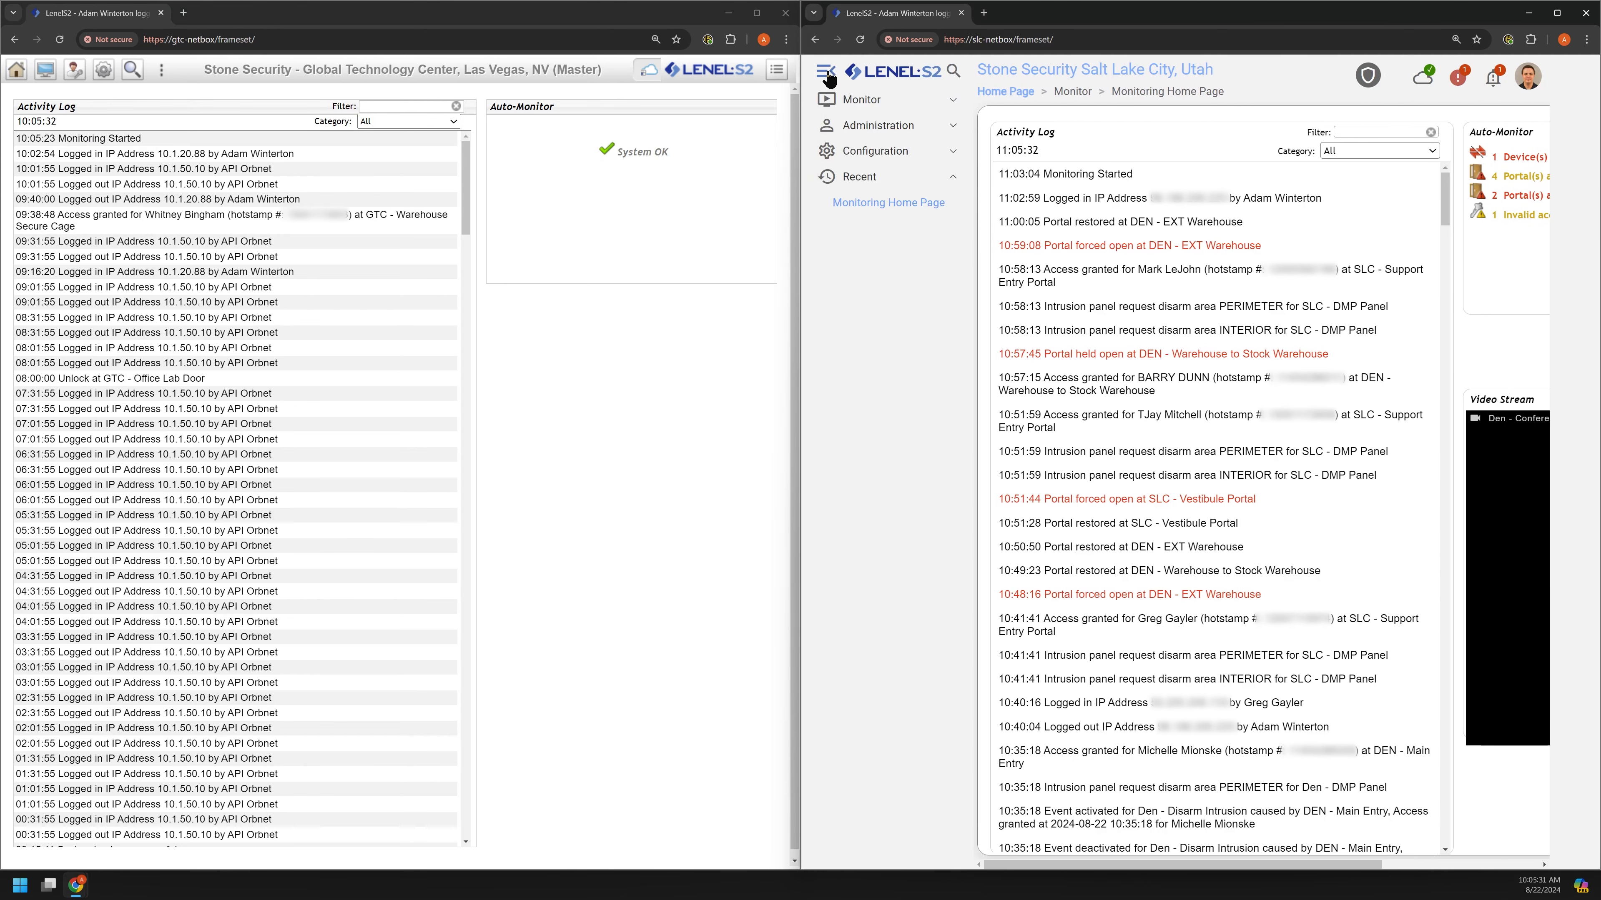
pyautogui.click(825, 72)
pyautogui.click(825, 73)
pyautogui.click(827, 73)
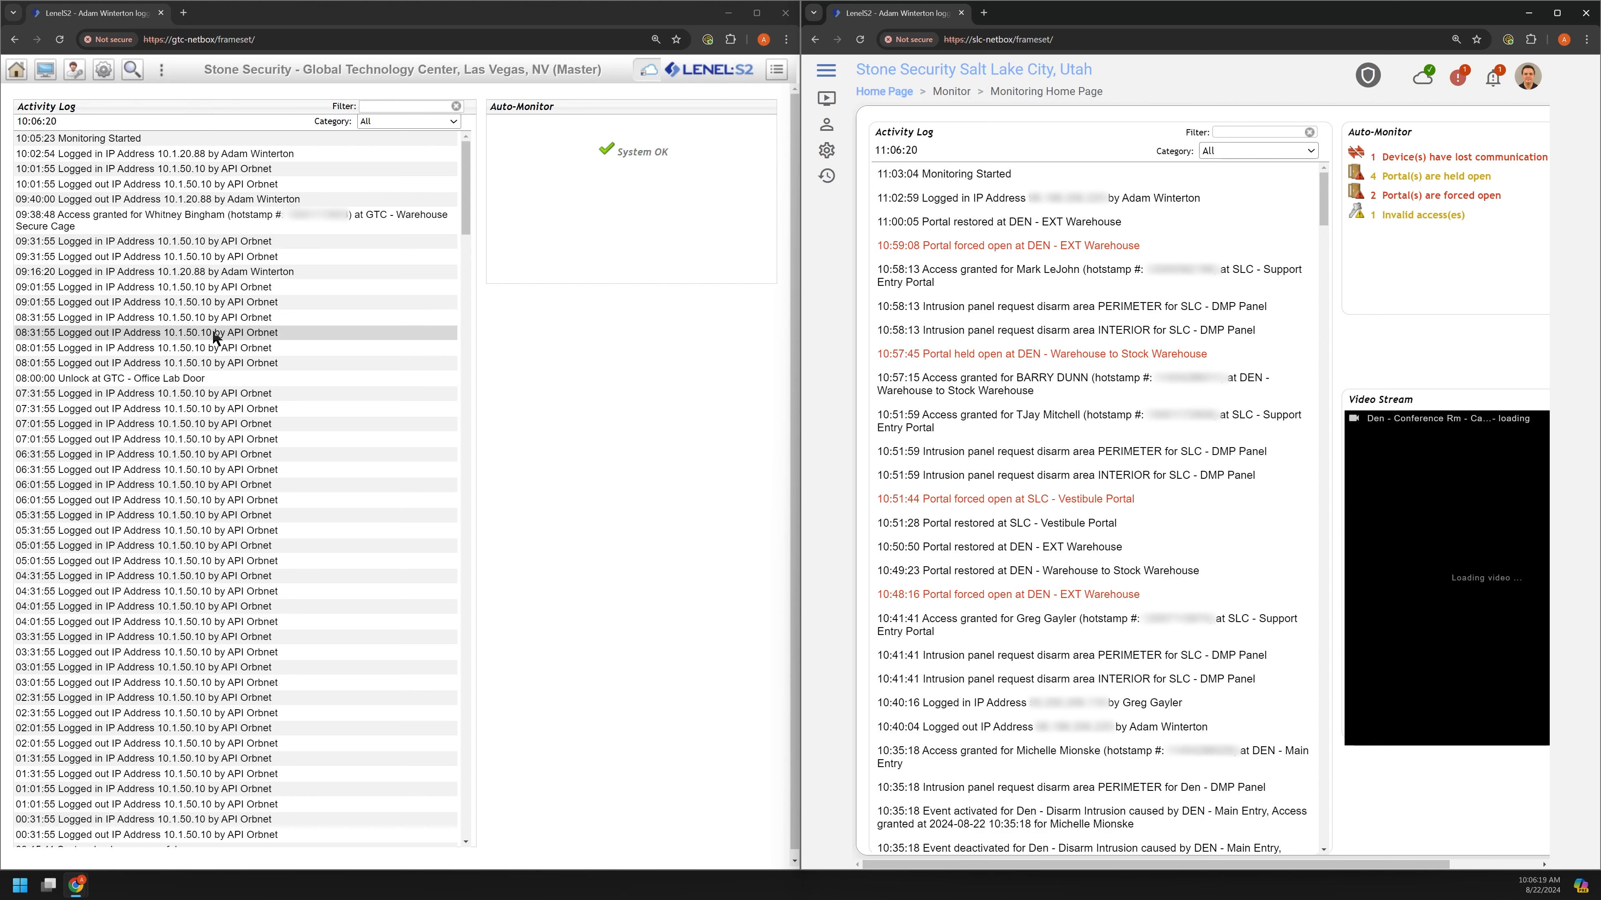
# Browse the classic interface's Monitor, Administration and Configuration flyouts.
pyautogui.click(46, 70)
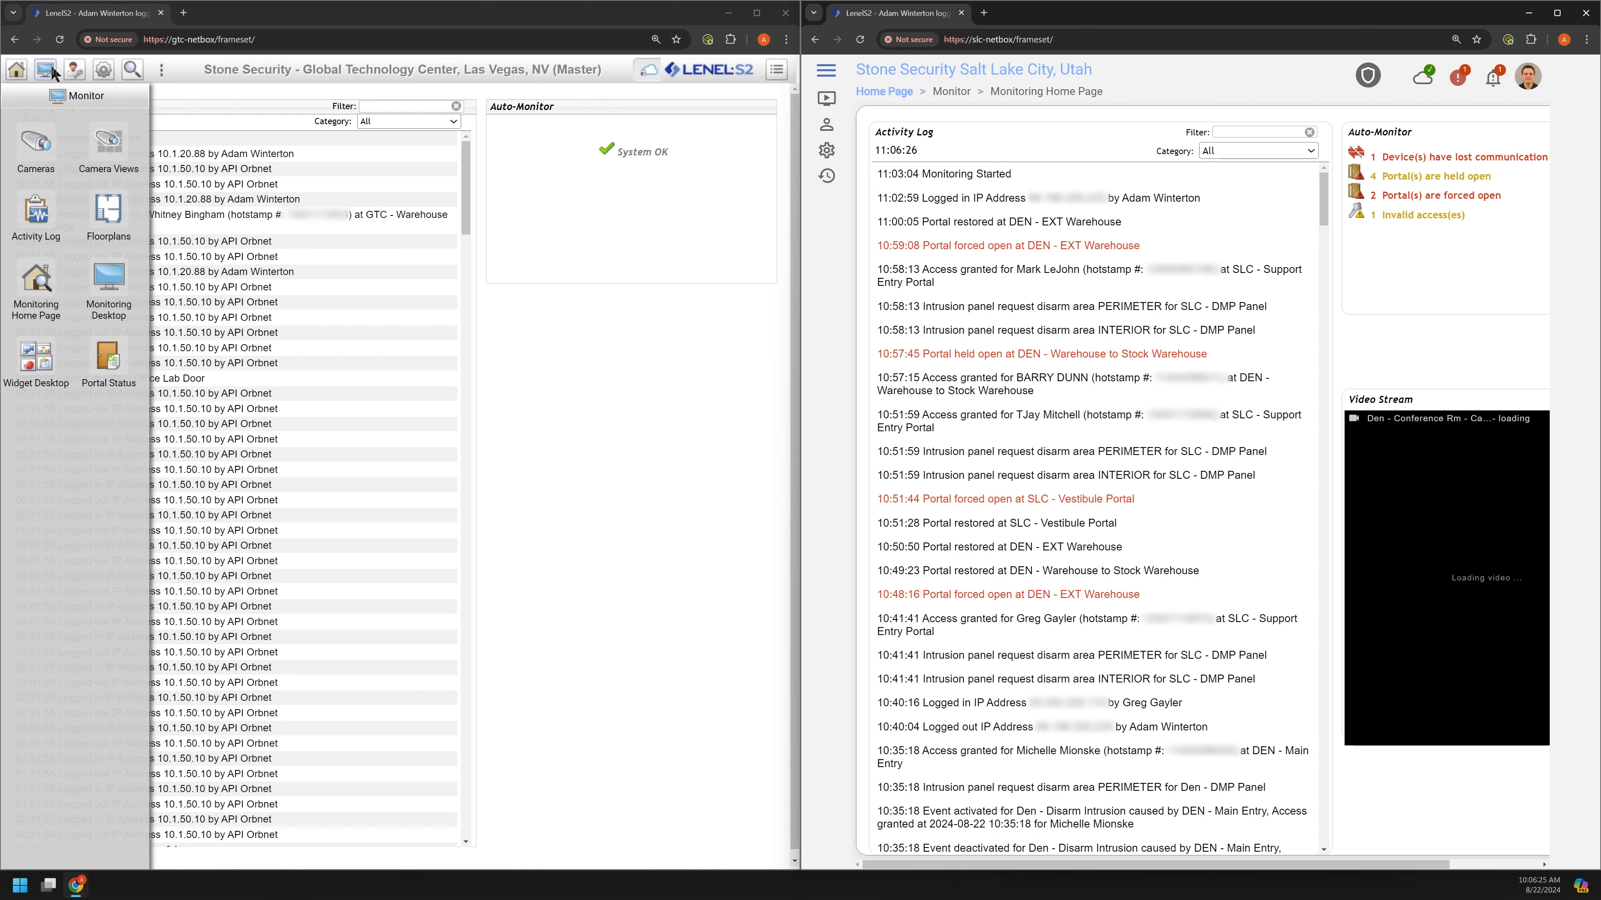
pyautogui.click(73, 71)
pyautogui.click(101, 72)
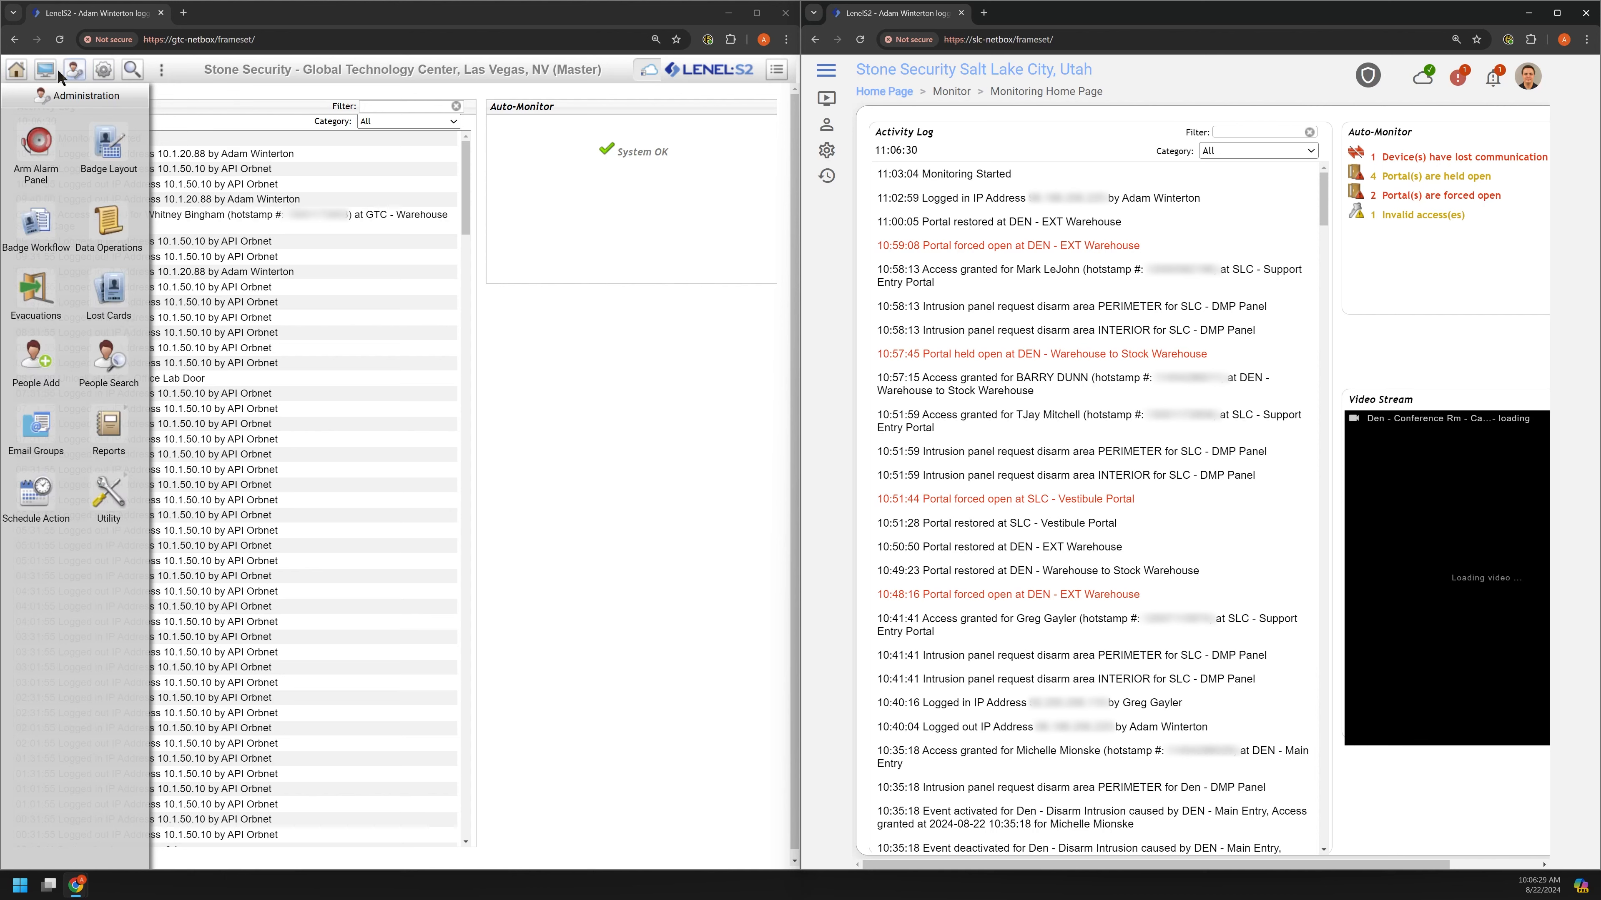
# Pin the Monitor flyout as a docked panel beside the GTC activity log.
pyautogui.moveTo(68, 73)
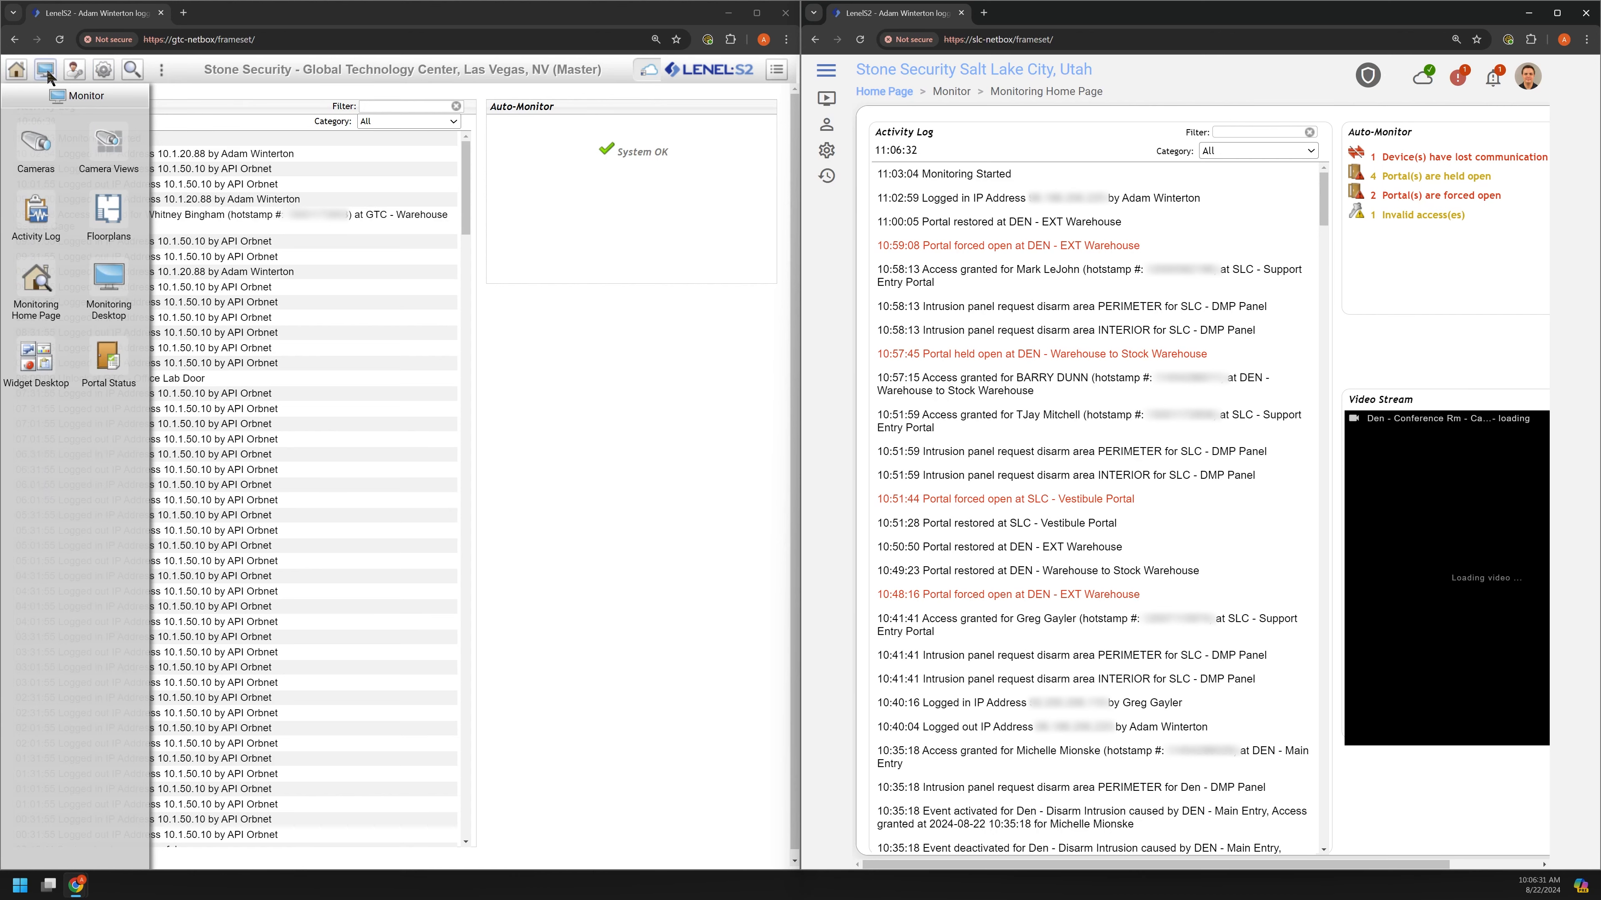
pyautogui.moveTo(119, 74)
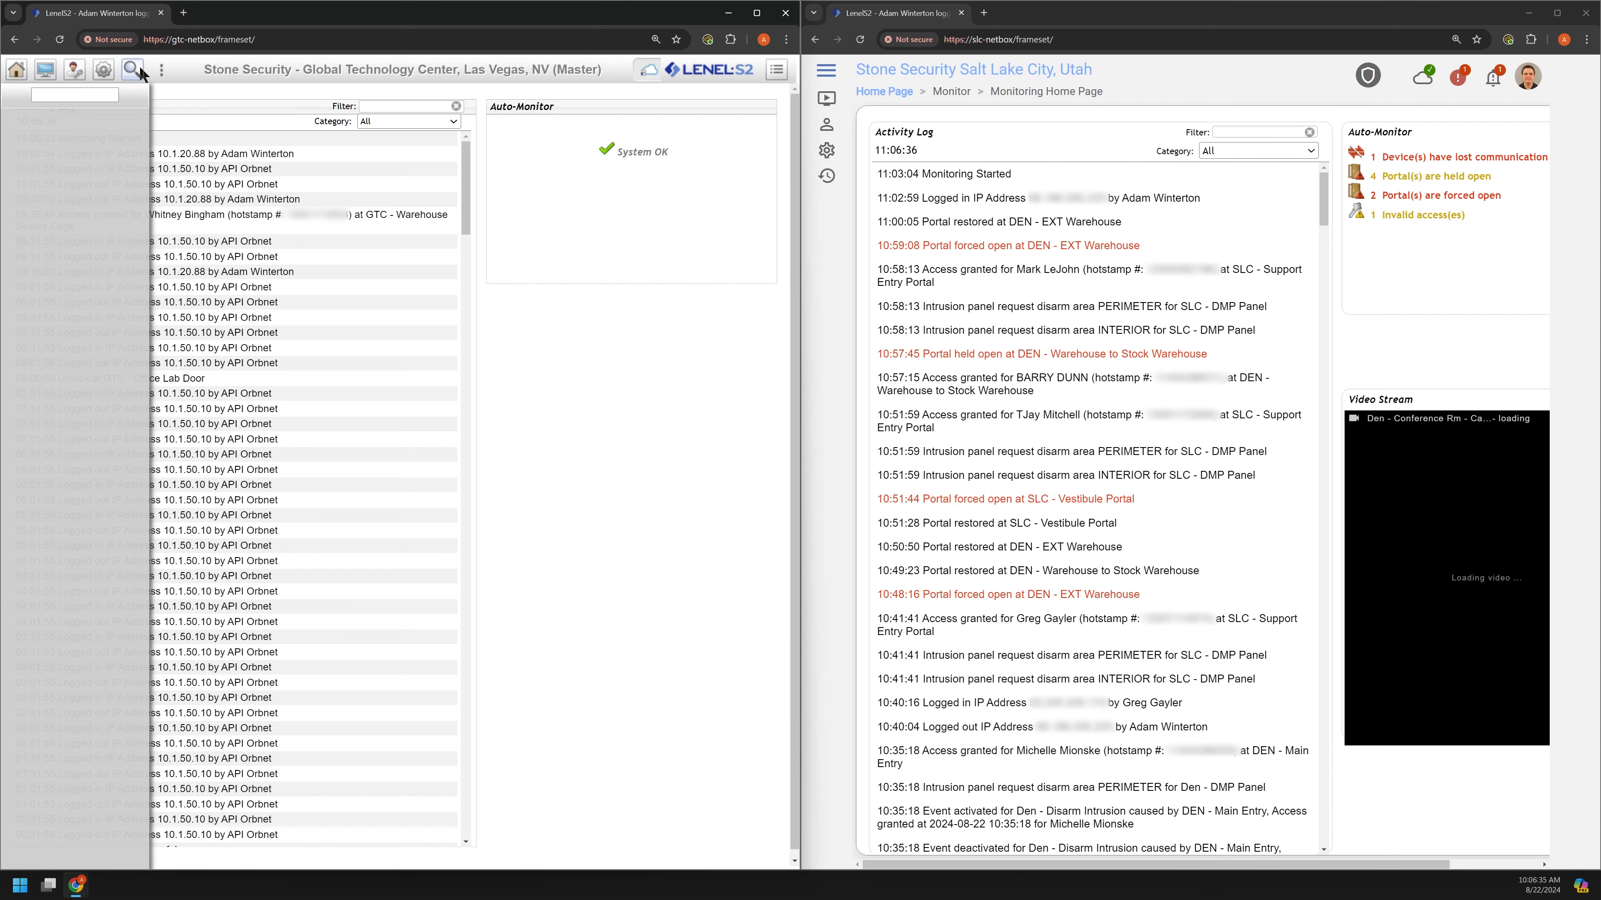
pyautogui.click(40, 73)
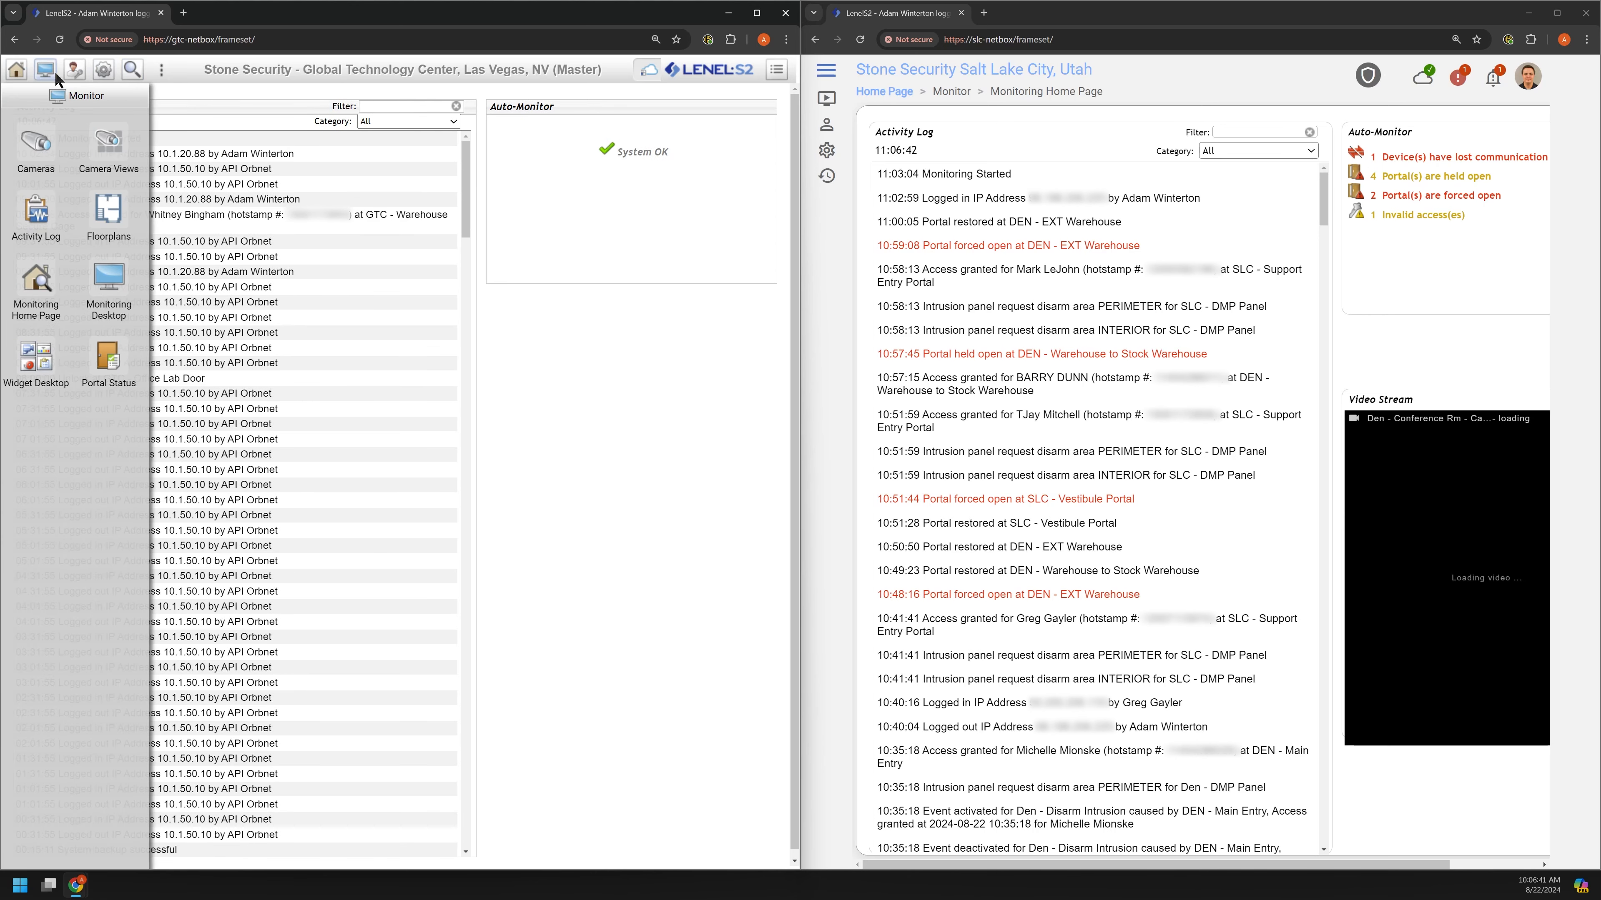
pyautogui.moveTo(103, 74)
pyautogui.moveTo(44, 80)
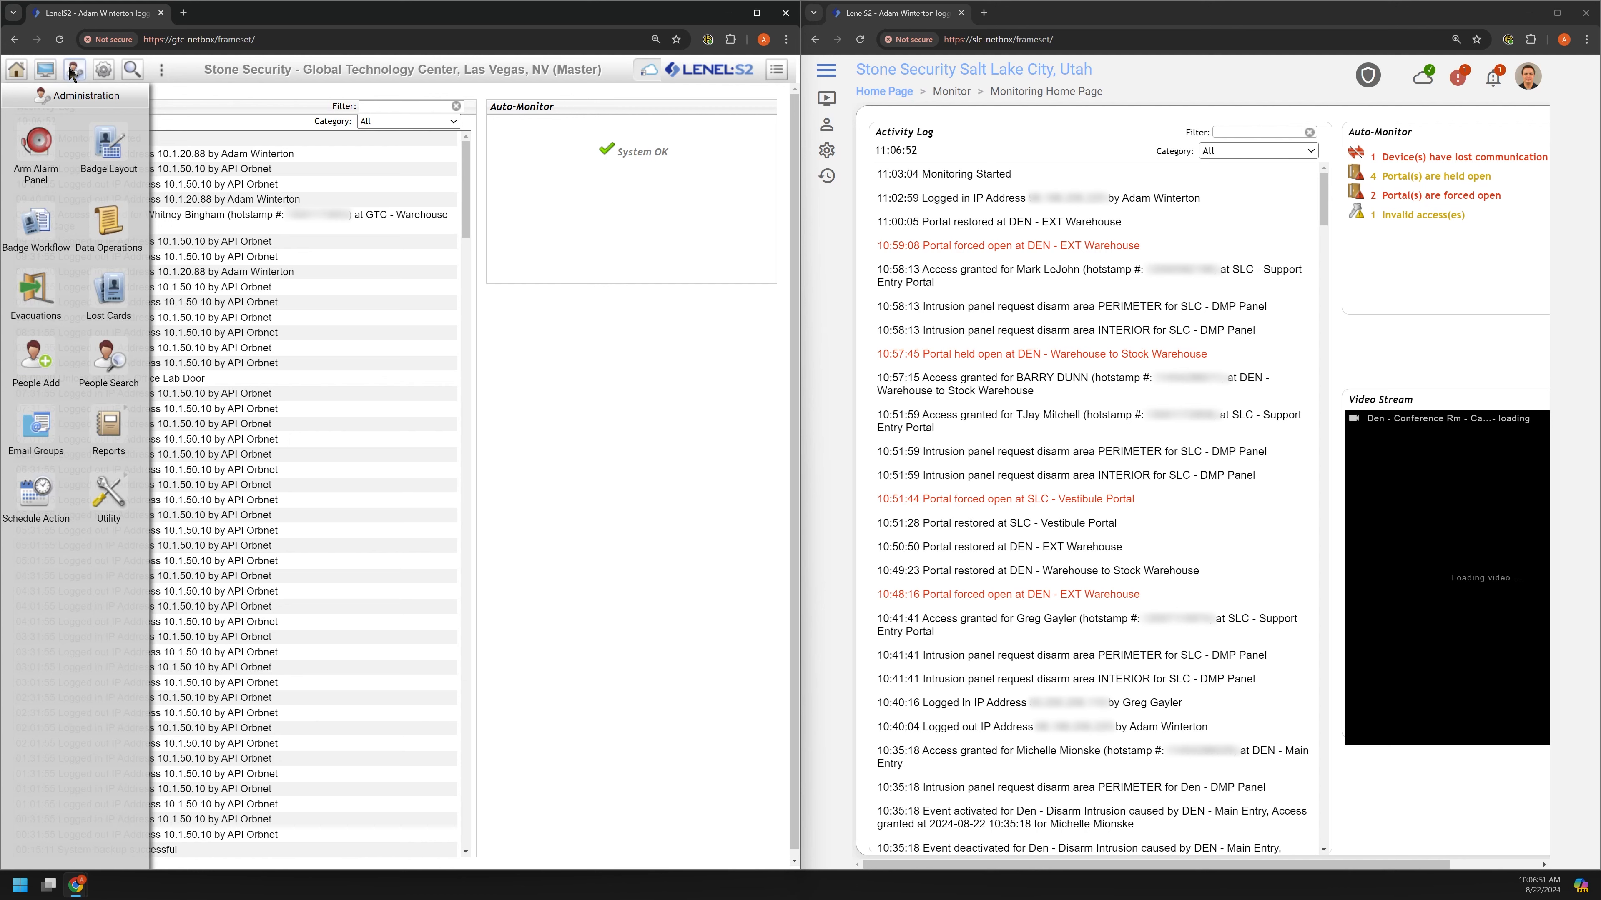
pyautogui.click(45, 73)
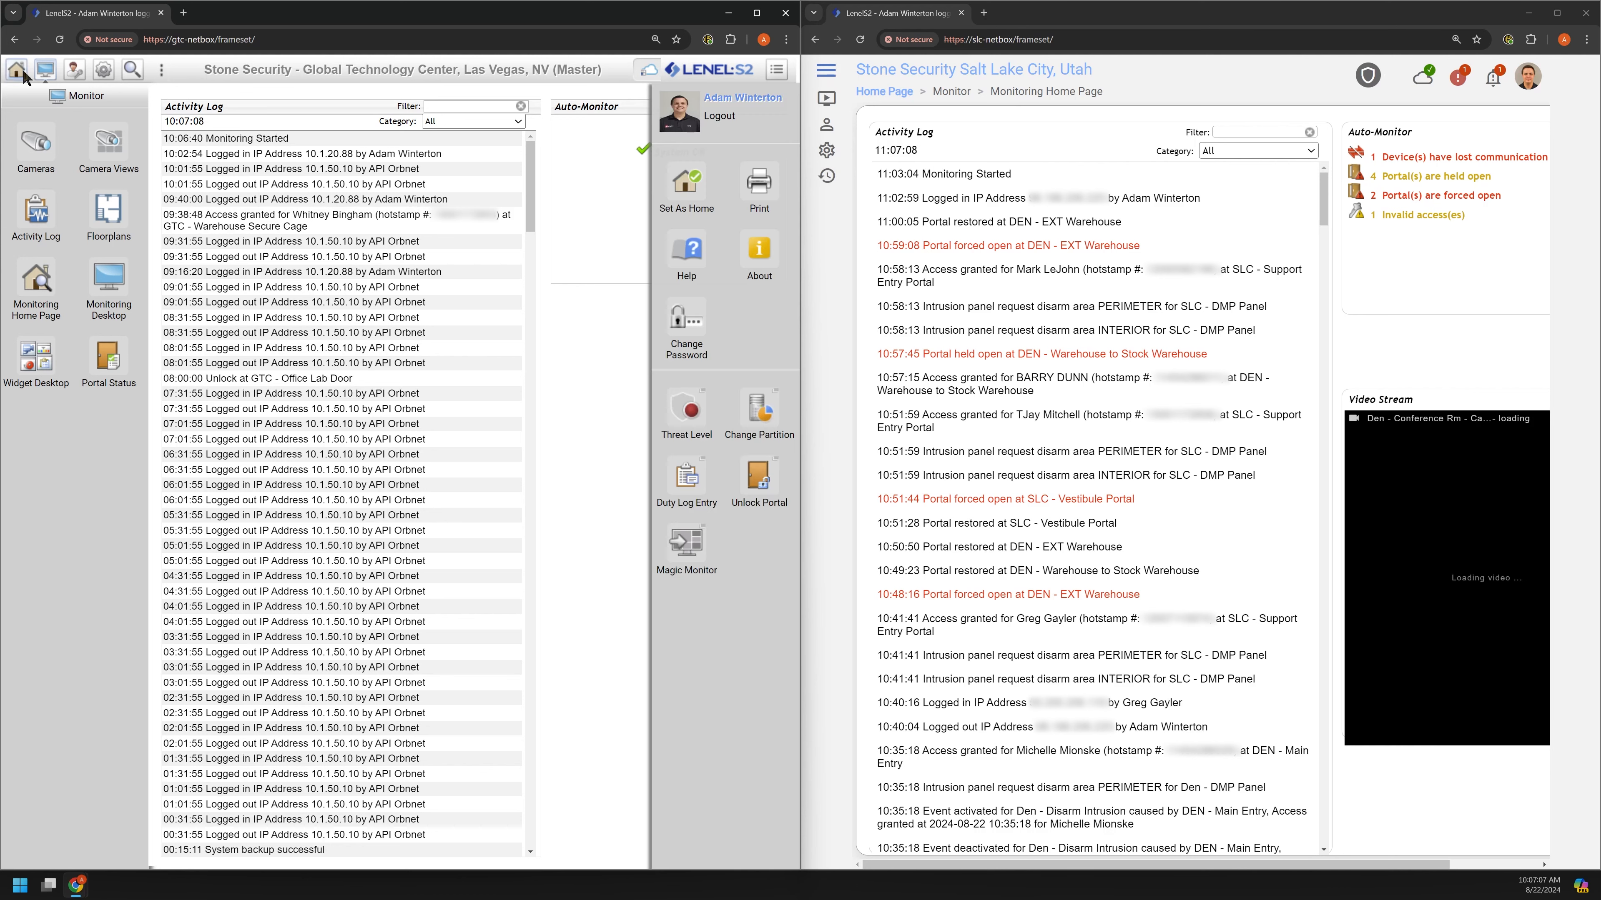
# Close the classic options menu and expand the new interface's labelled navigation sidebar.
pyautogui.click(992, 187)
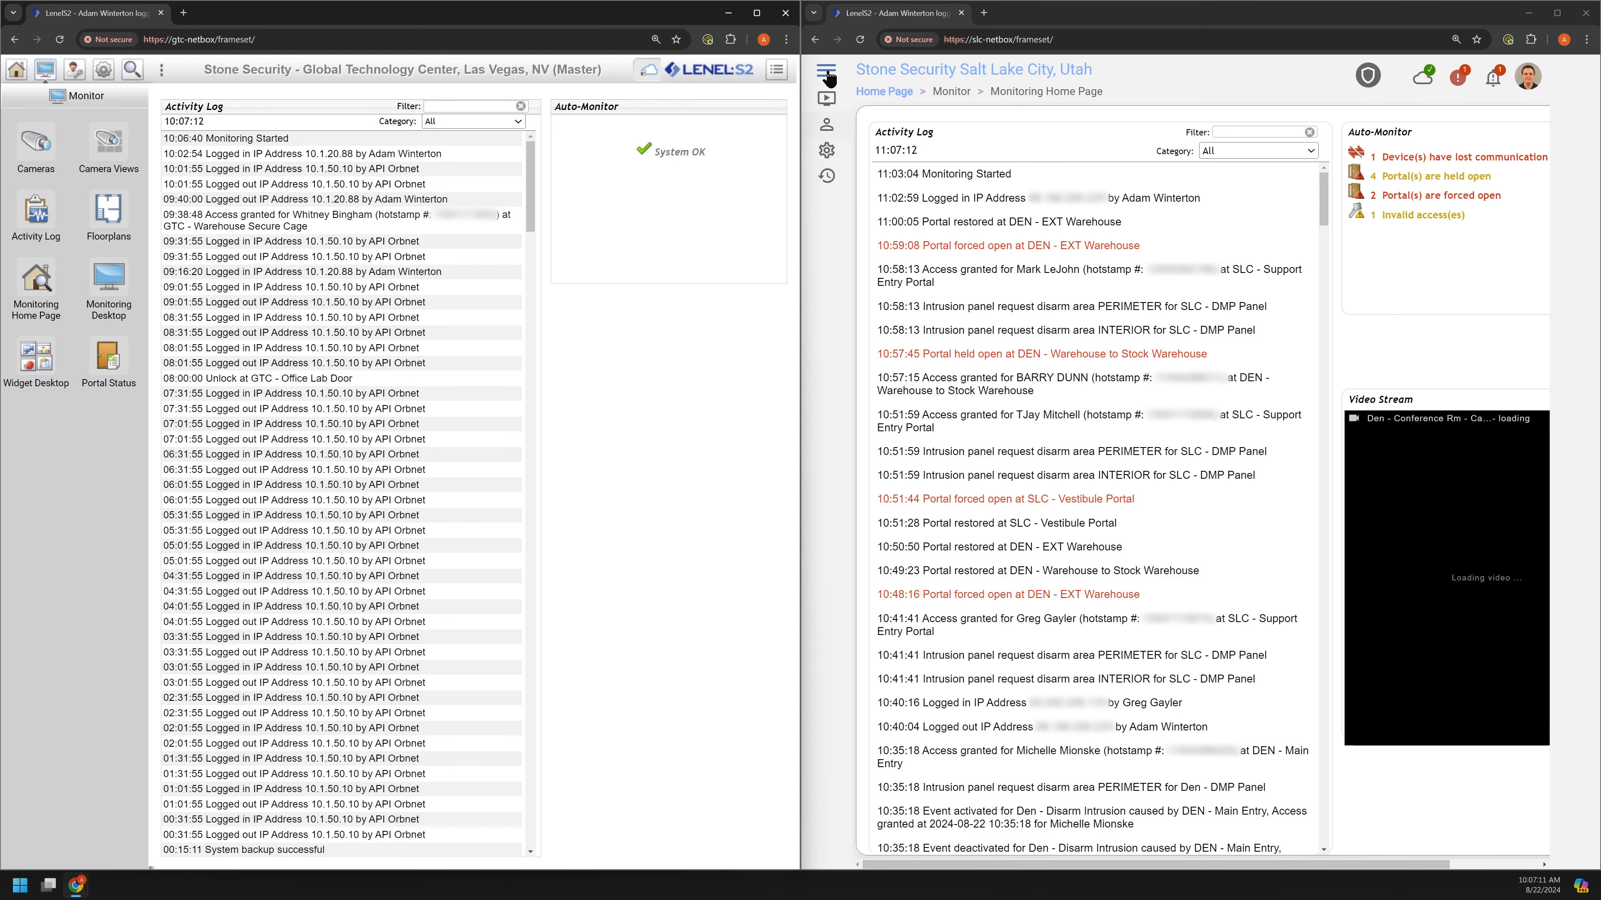
pyautogui.moveTo(826, 100)
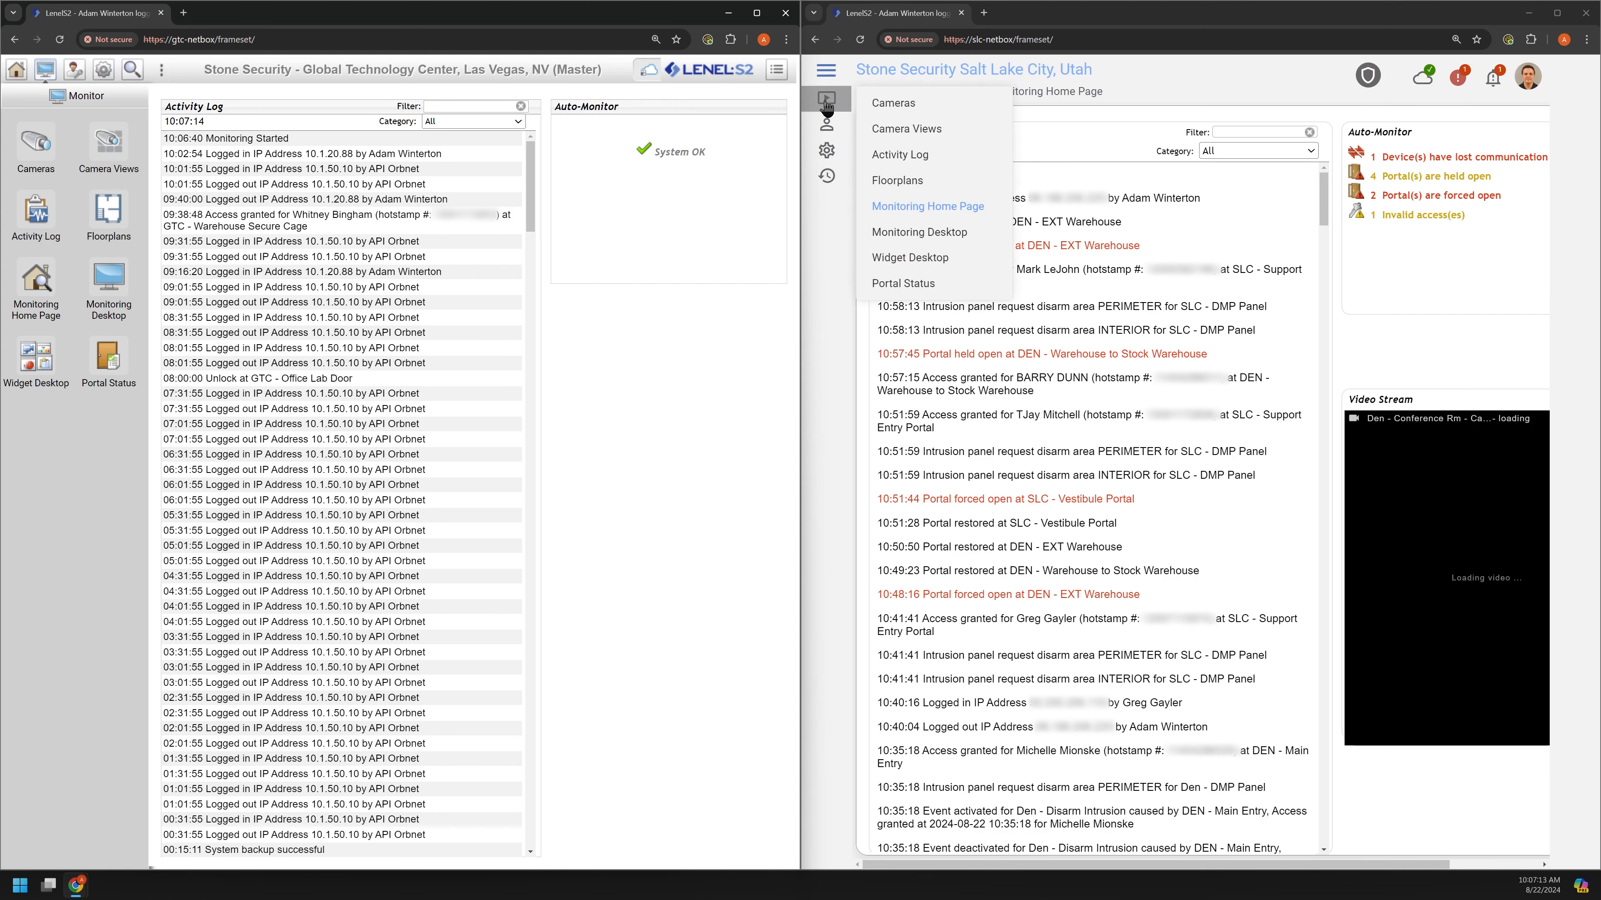
pyautogui.moveTo(832, 129)
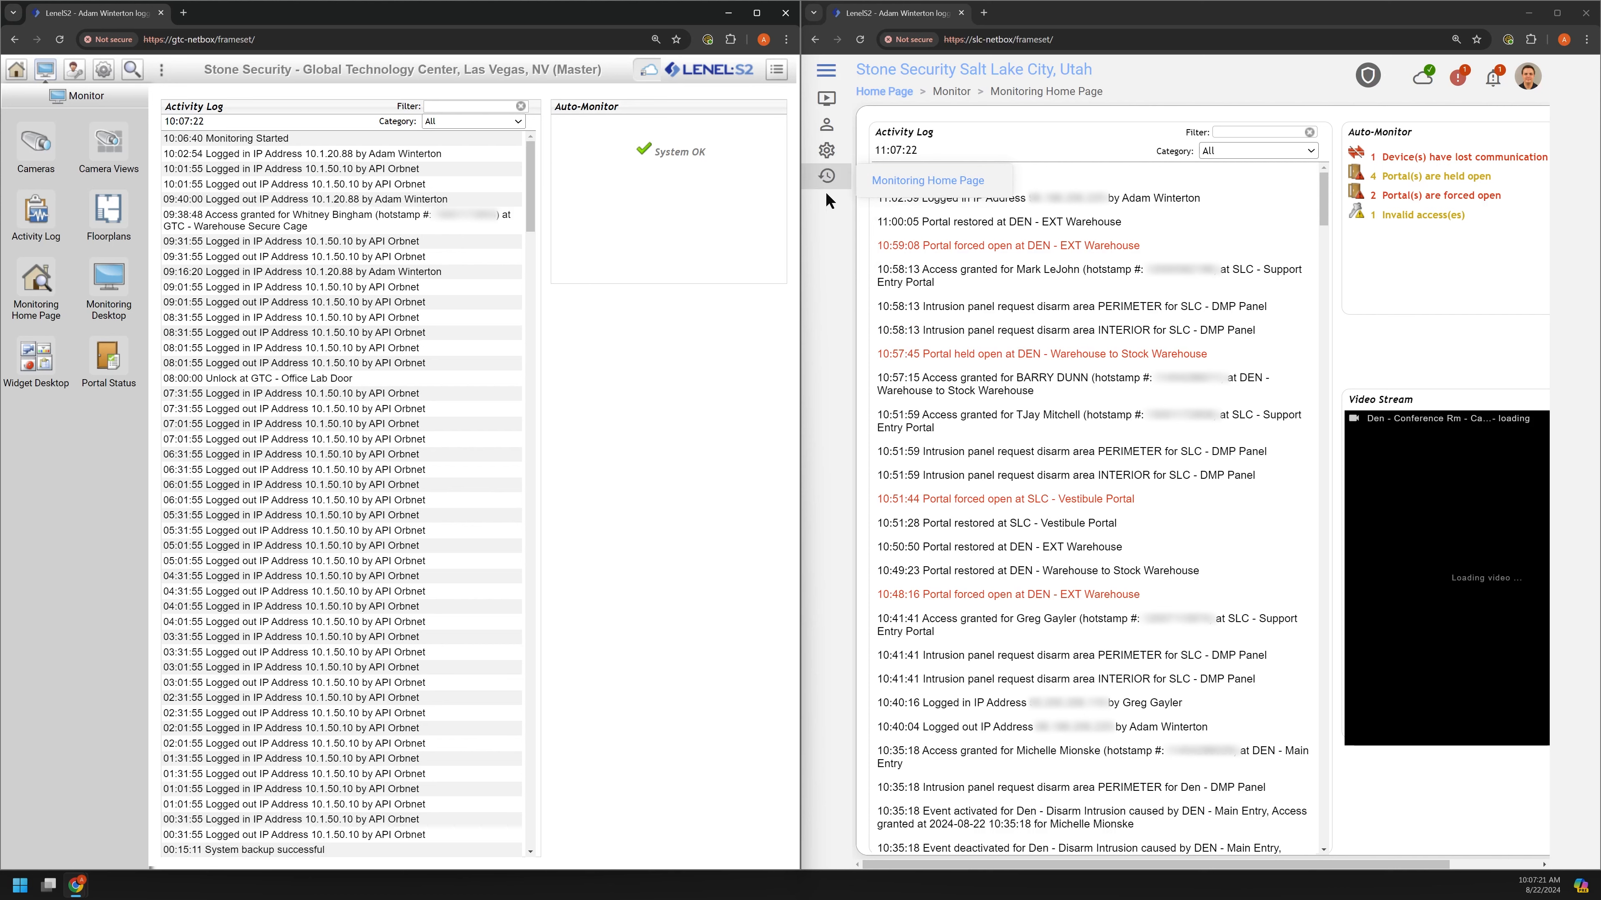
pyautogui.click(826, 71)
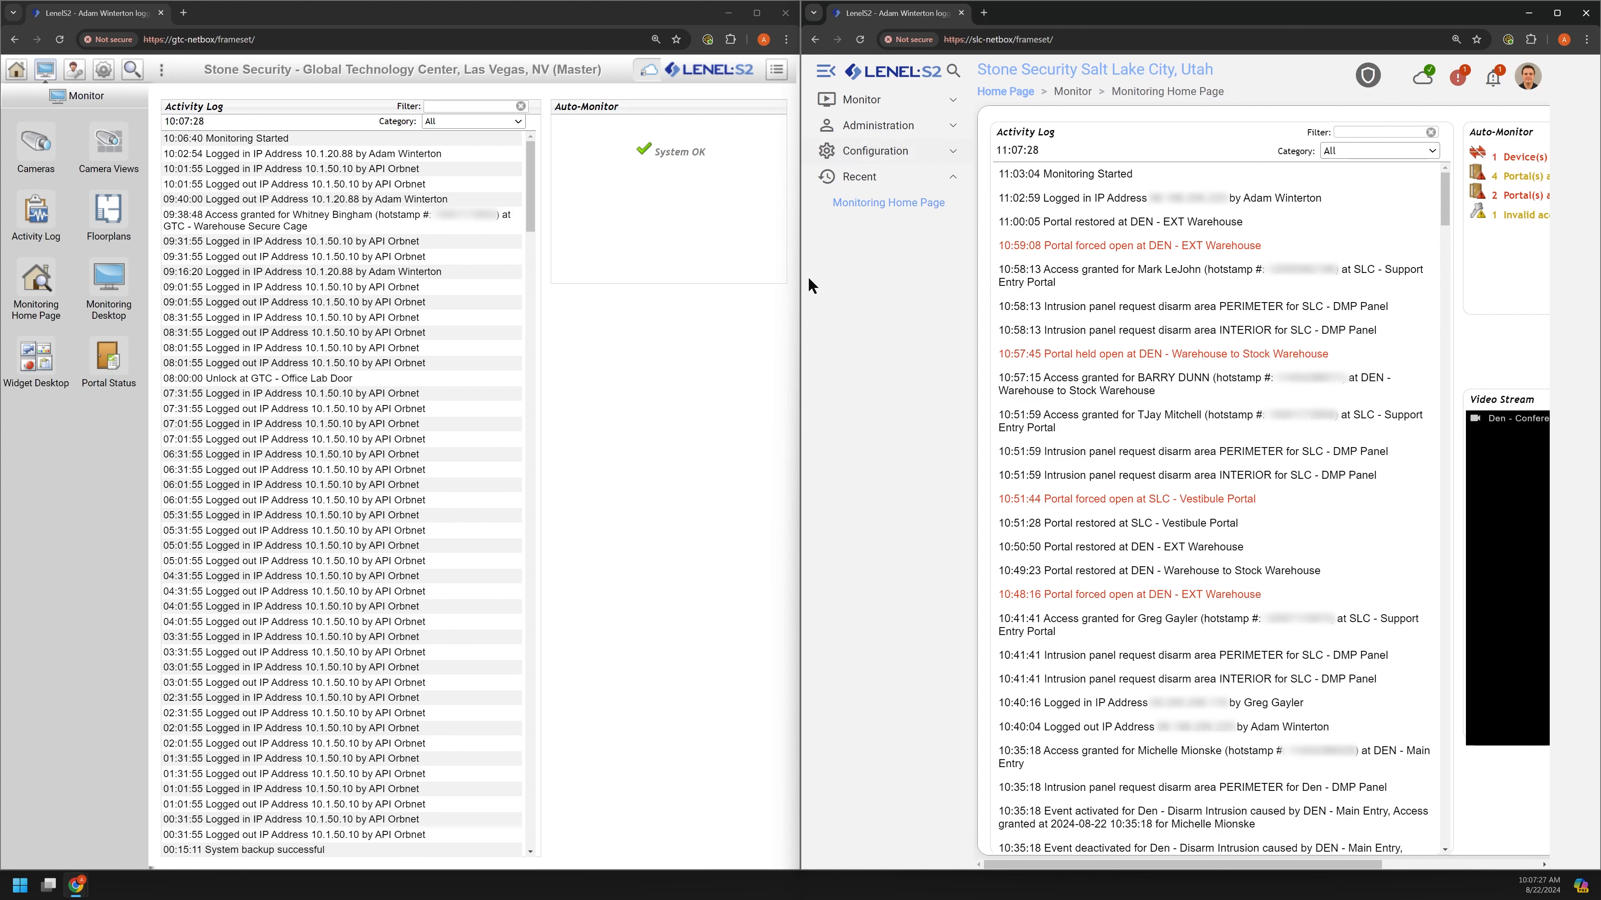
# Expand Monitor and Administration in the new sidebar and refresh the classic Activity Log.
pyautogui.click(901, 100)
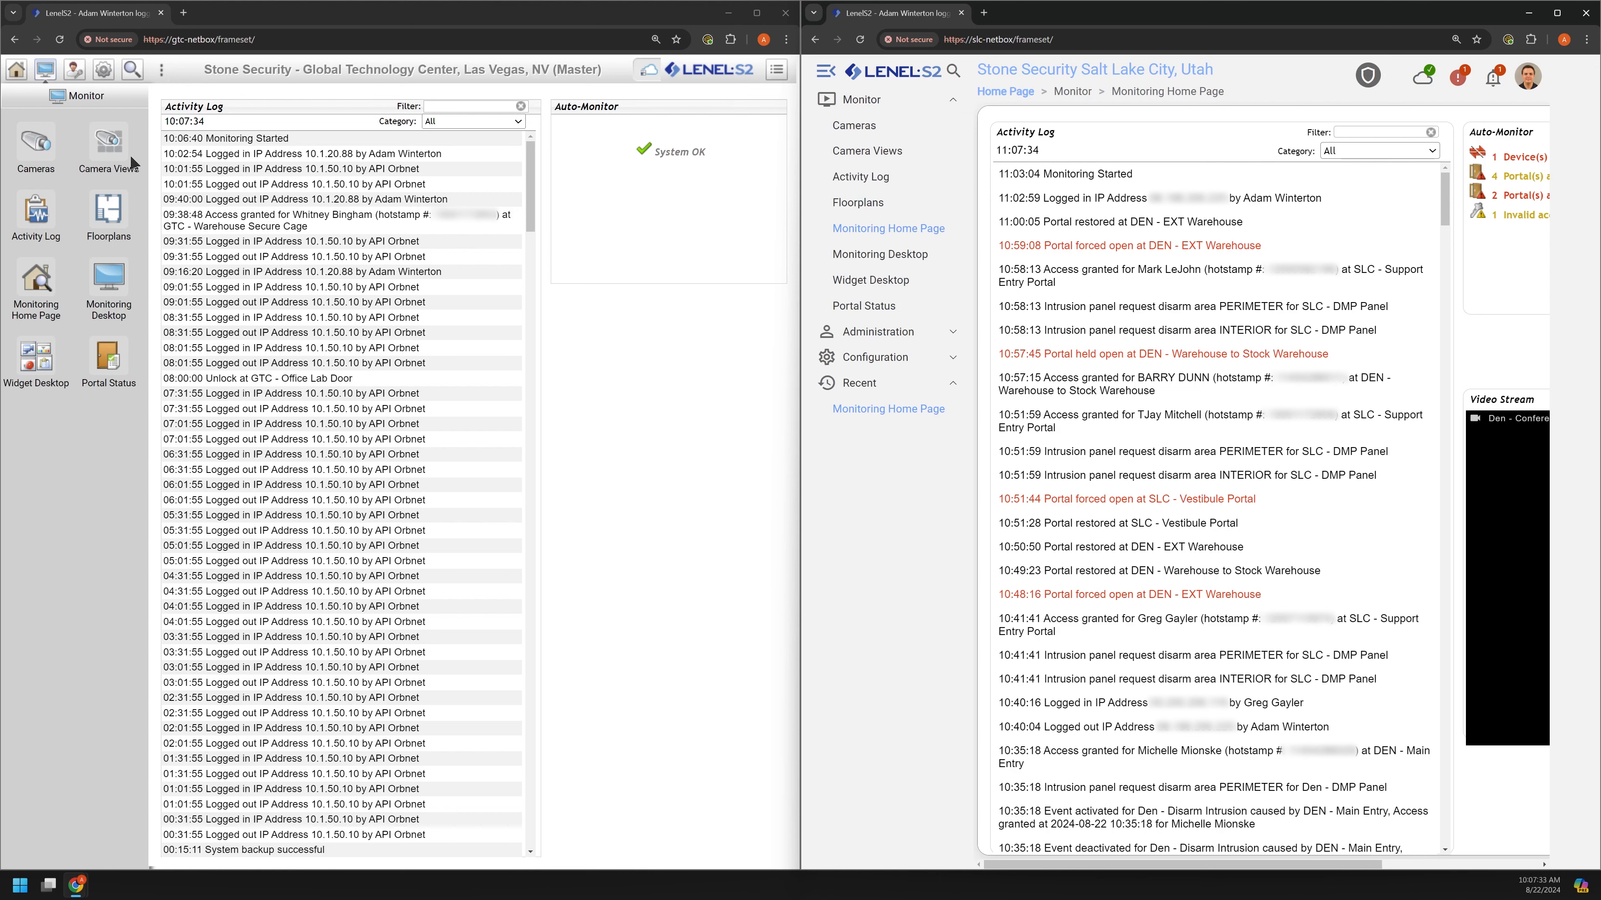
pyautogui.click(37, 74)
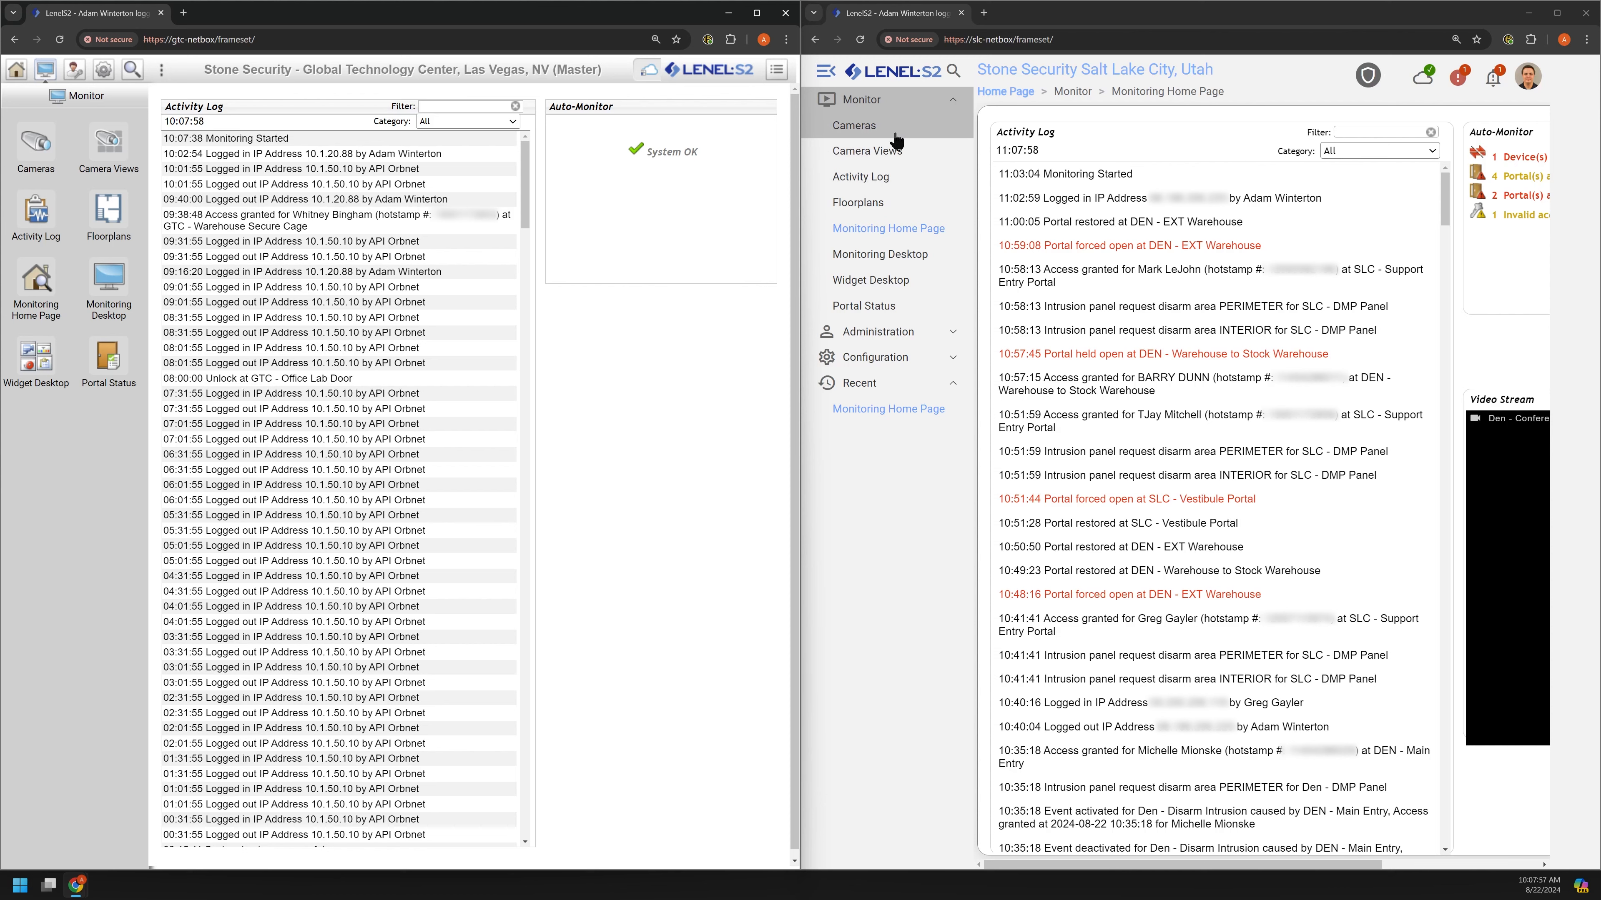
pyautogui.click(877, 331)
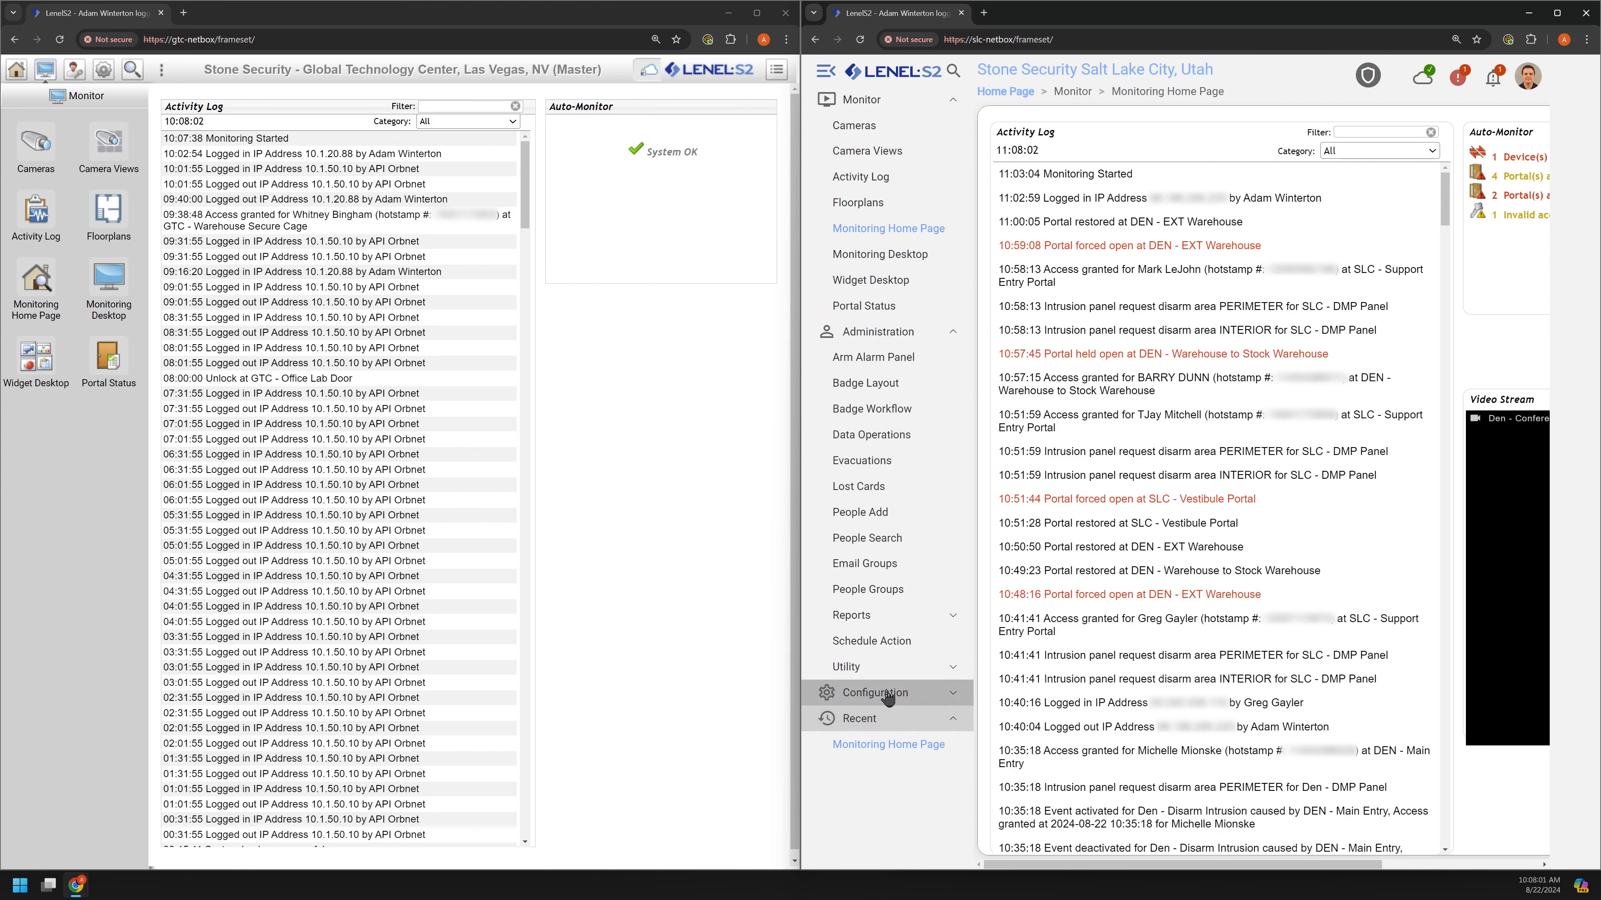
pyautogui.click(749, 615)
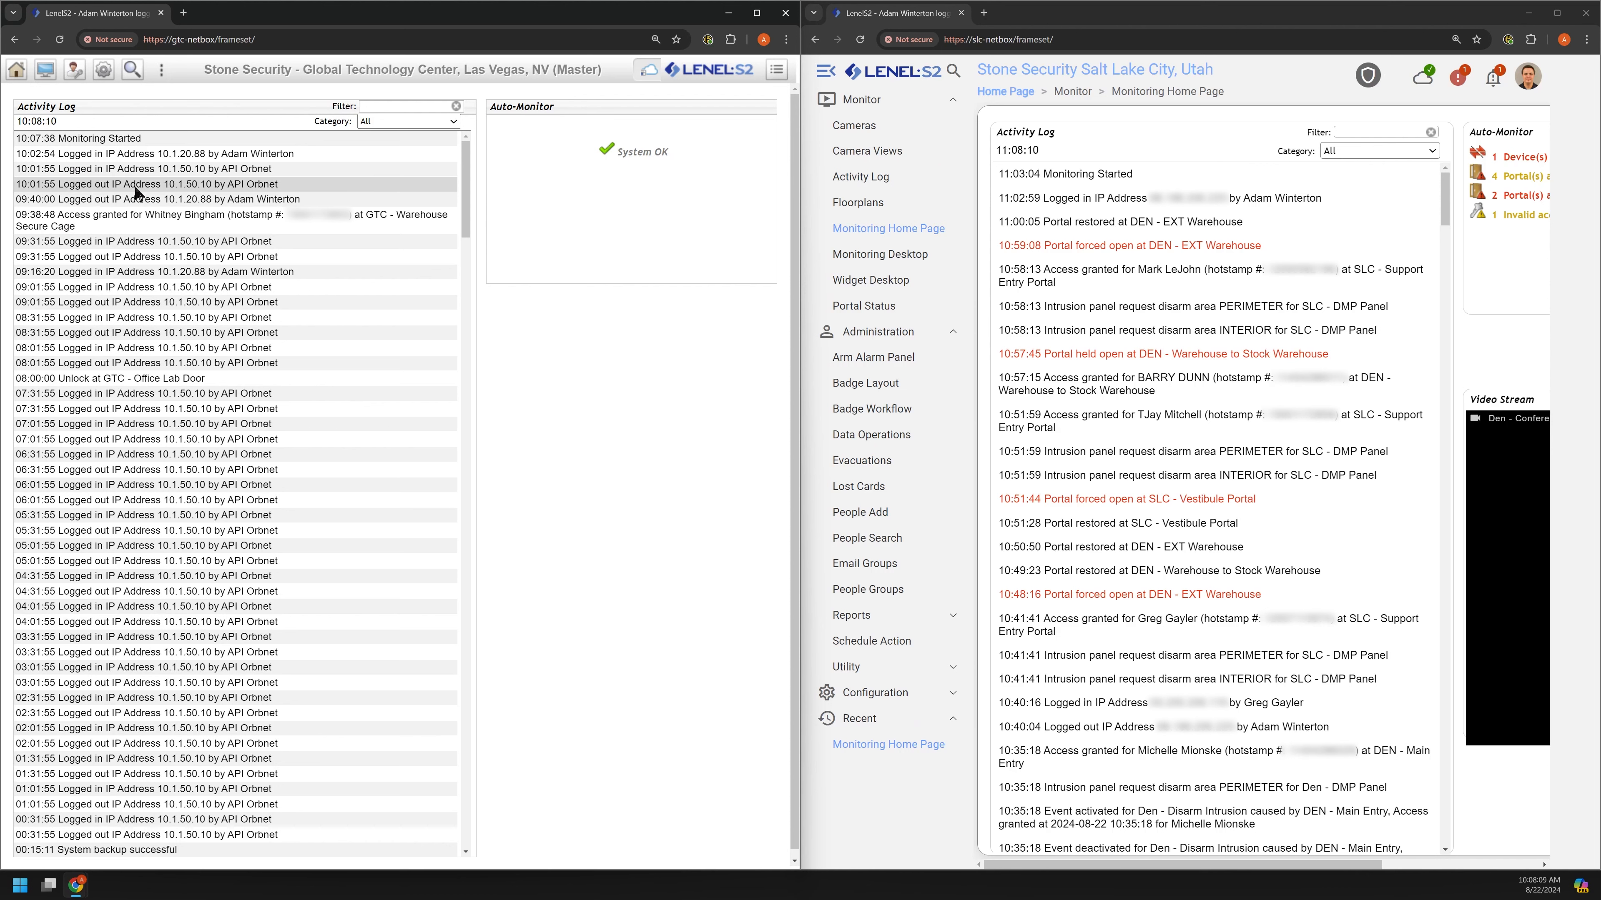
pyautogui.moveTo(46, 72)
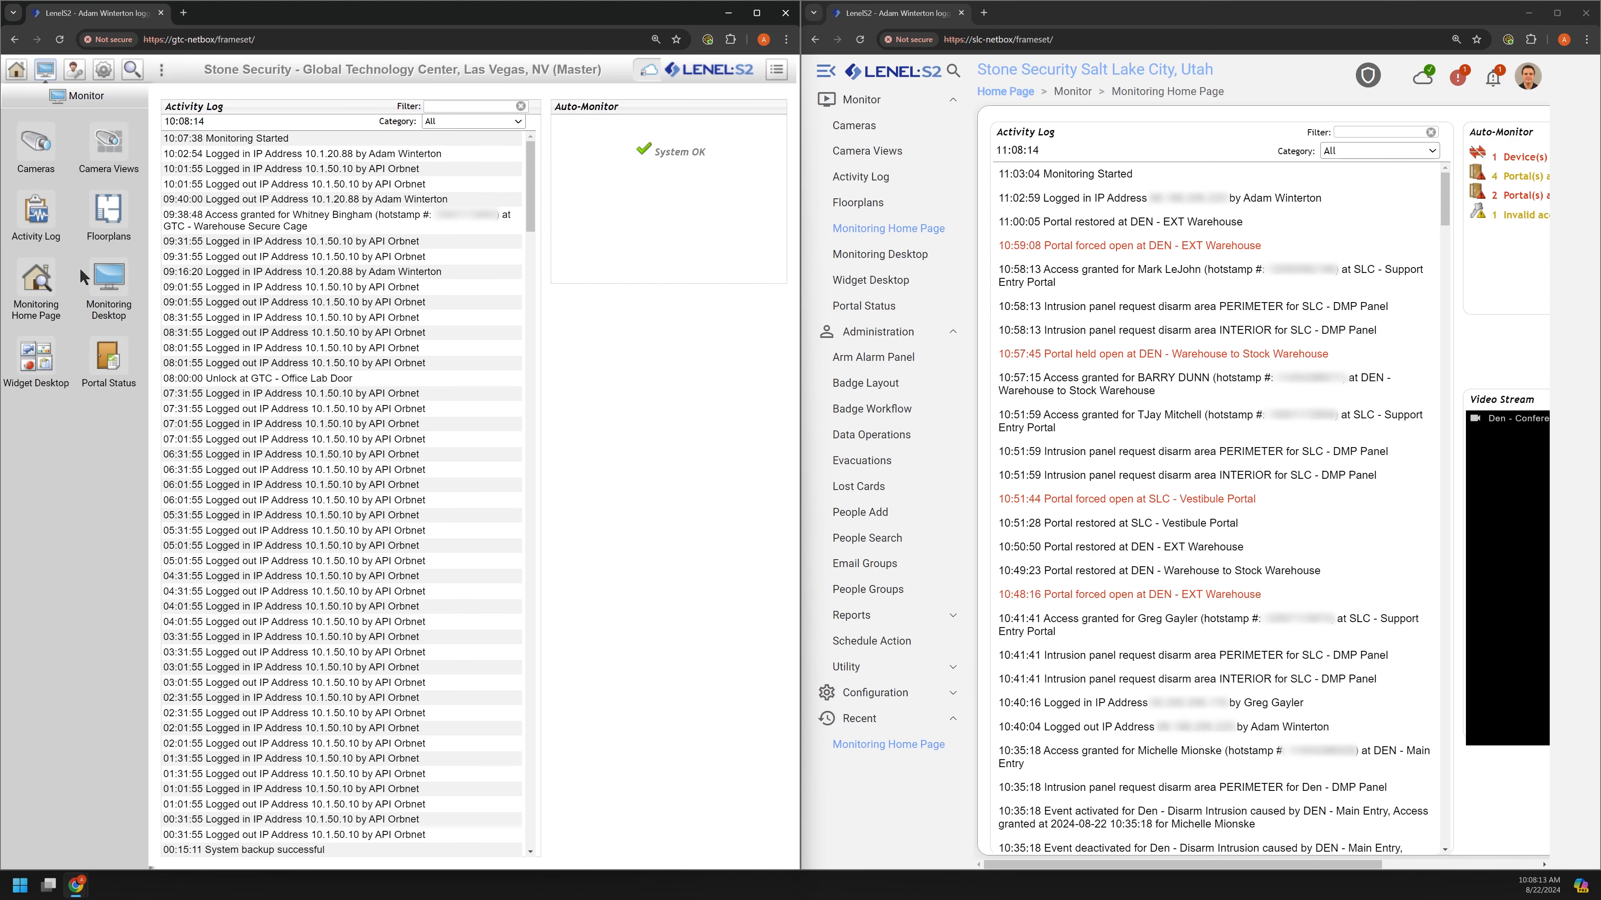
# Open the classic Monitor > Portal Status page listing the four GTC portals.
pyautogui.click(109, 360)
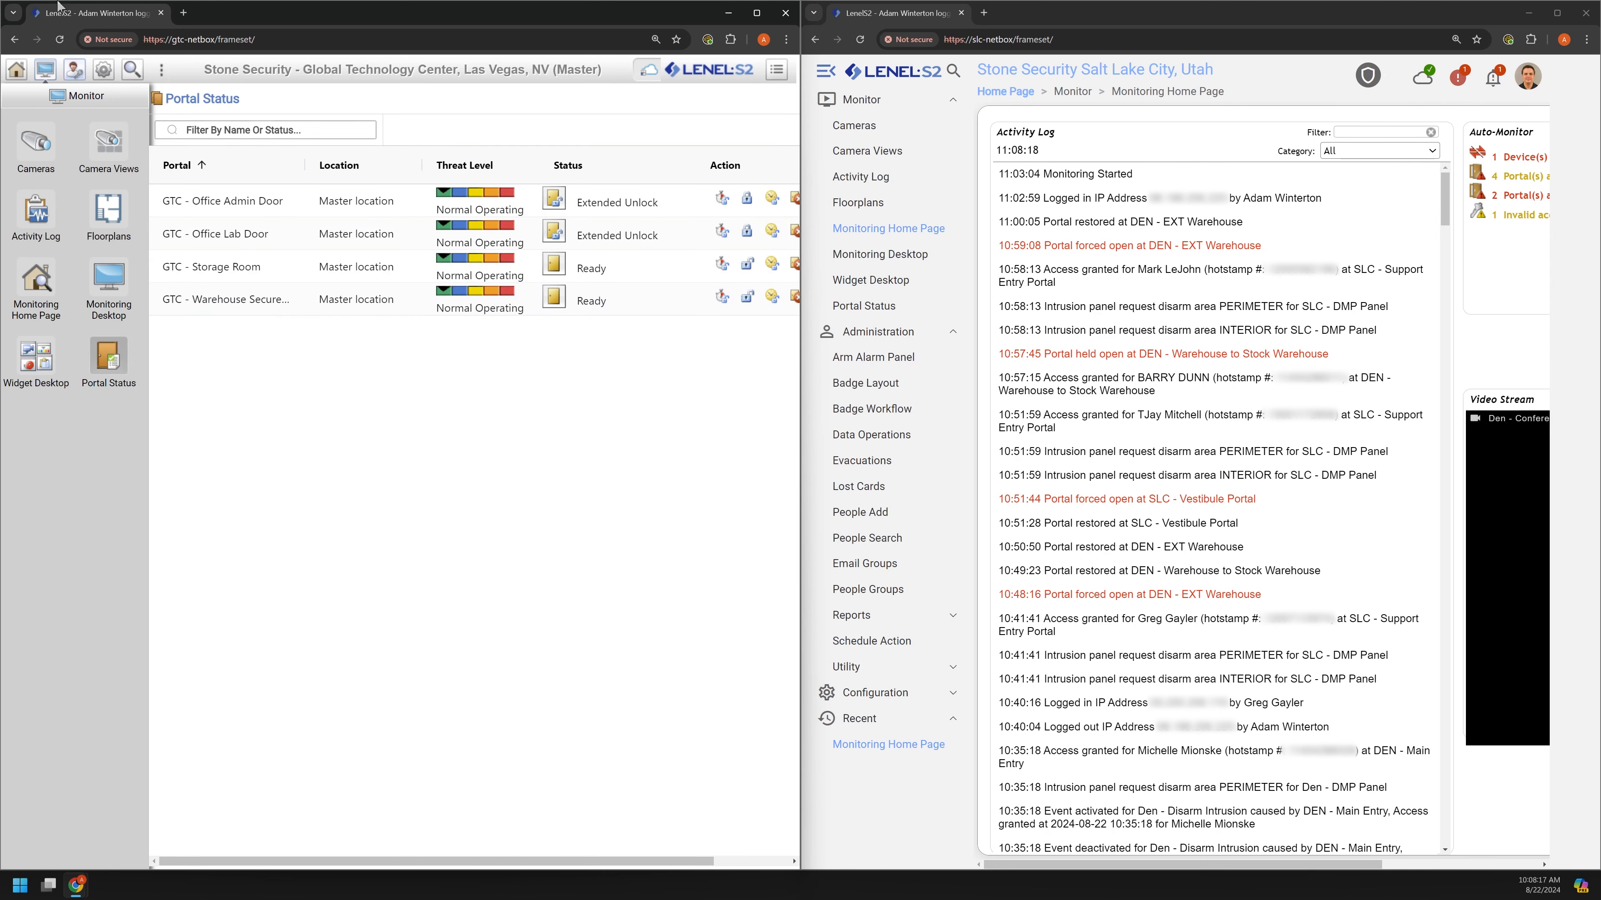
pyautogui.click(46, 69)
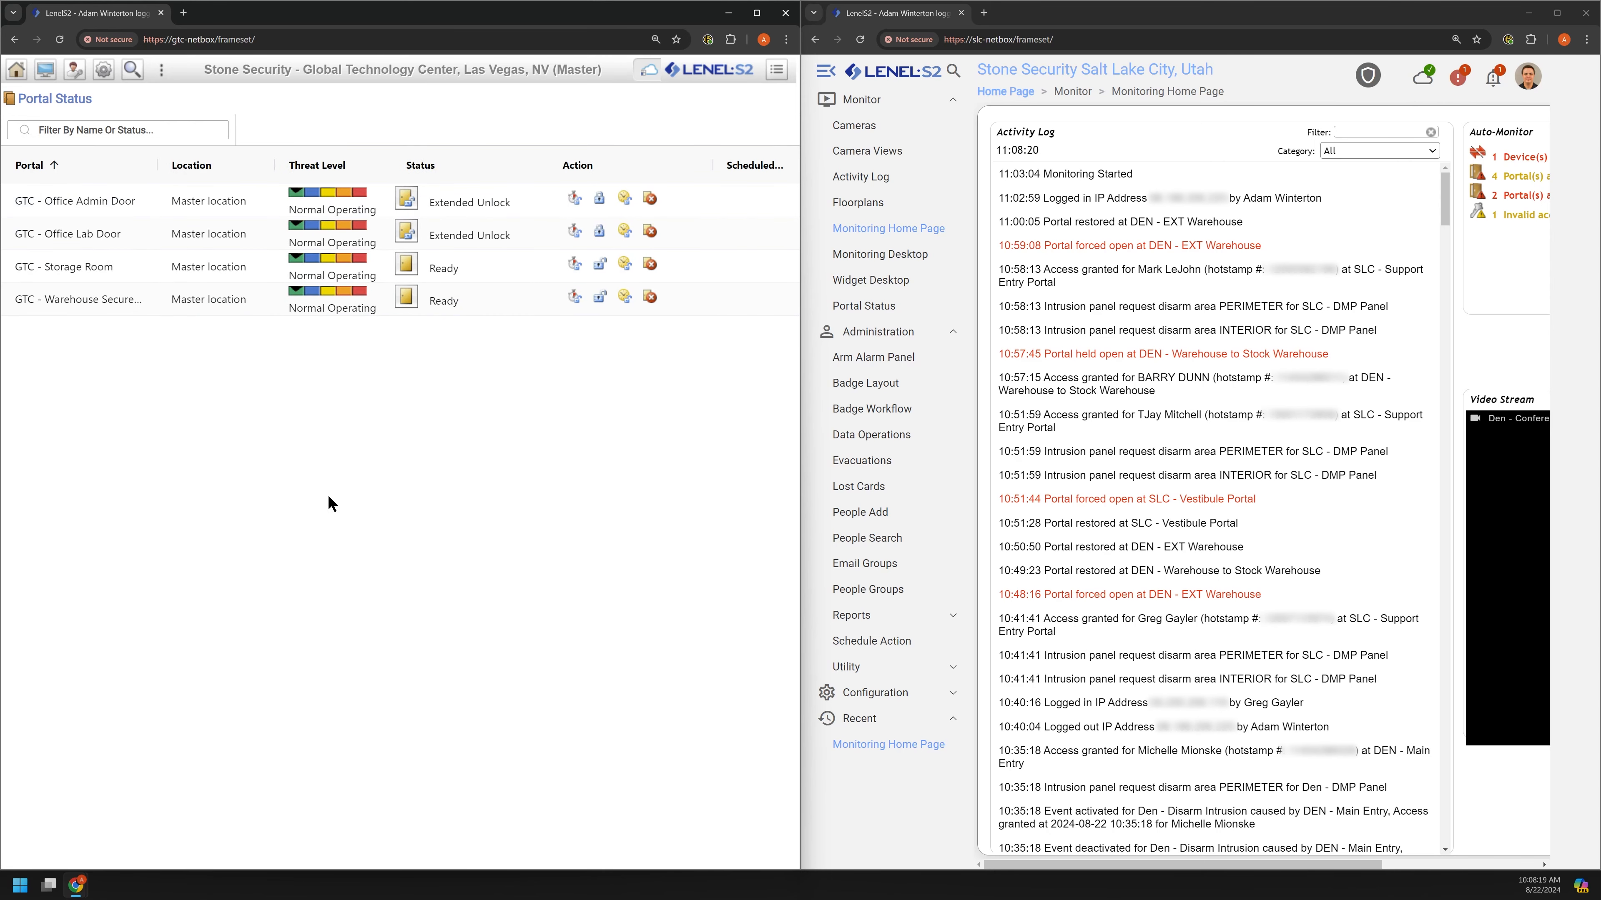
pyautogui.click(46, 71)
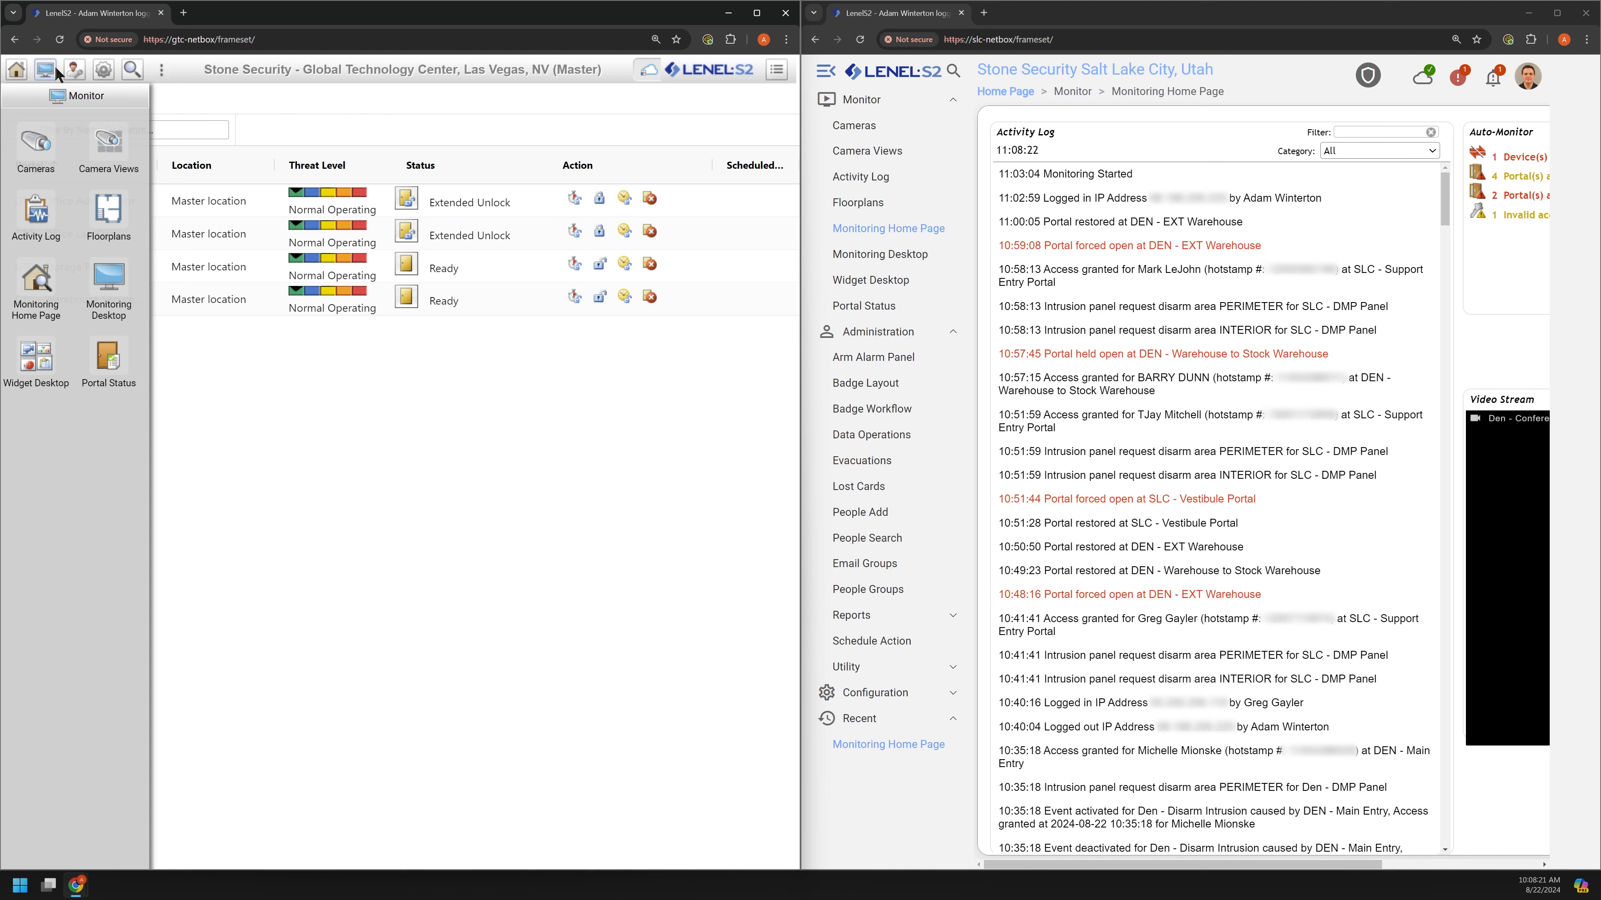
# Browse the classic Administration, Configuration and Access Control flyouts, then close them.
pyautogui.click(74, 70)
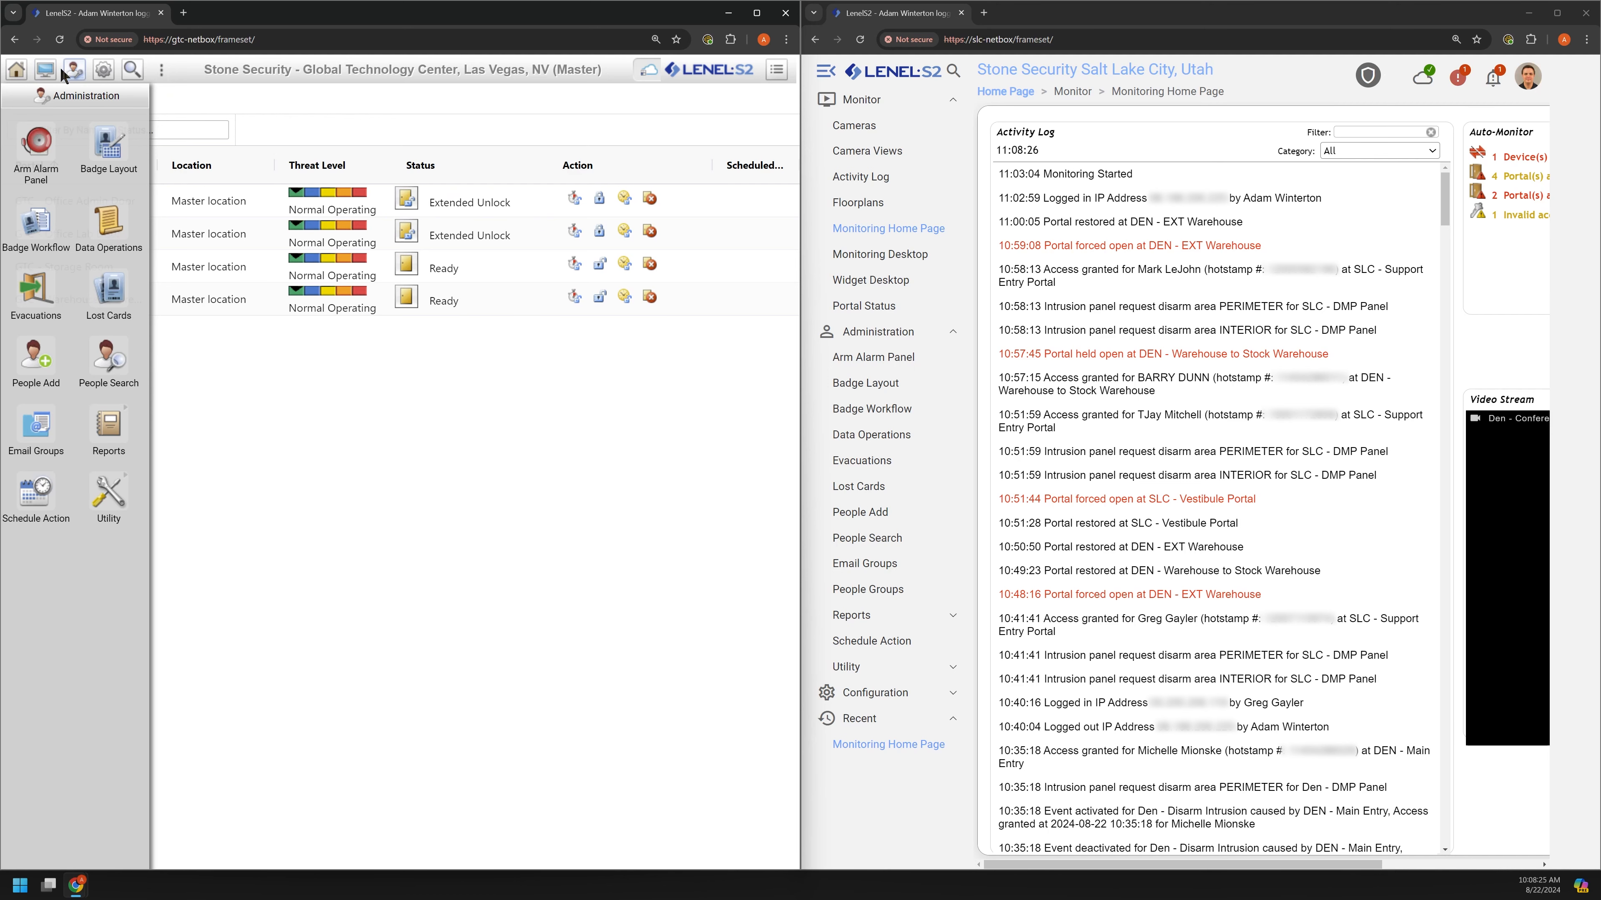
pyautogui.click(44, 72)
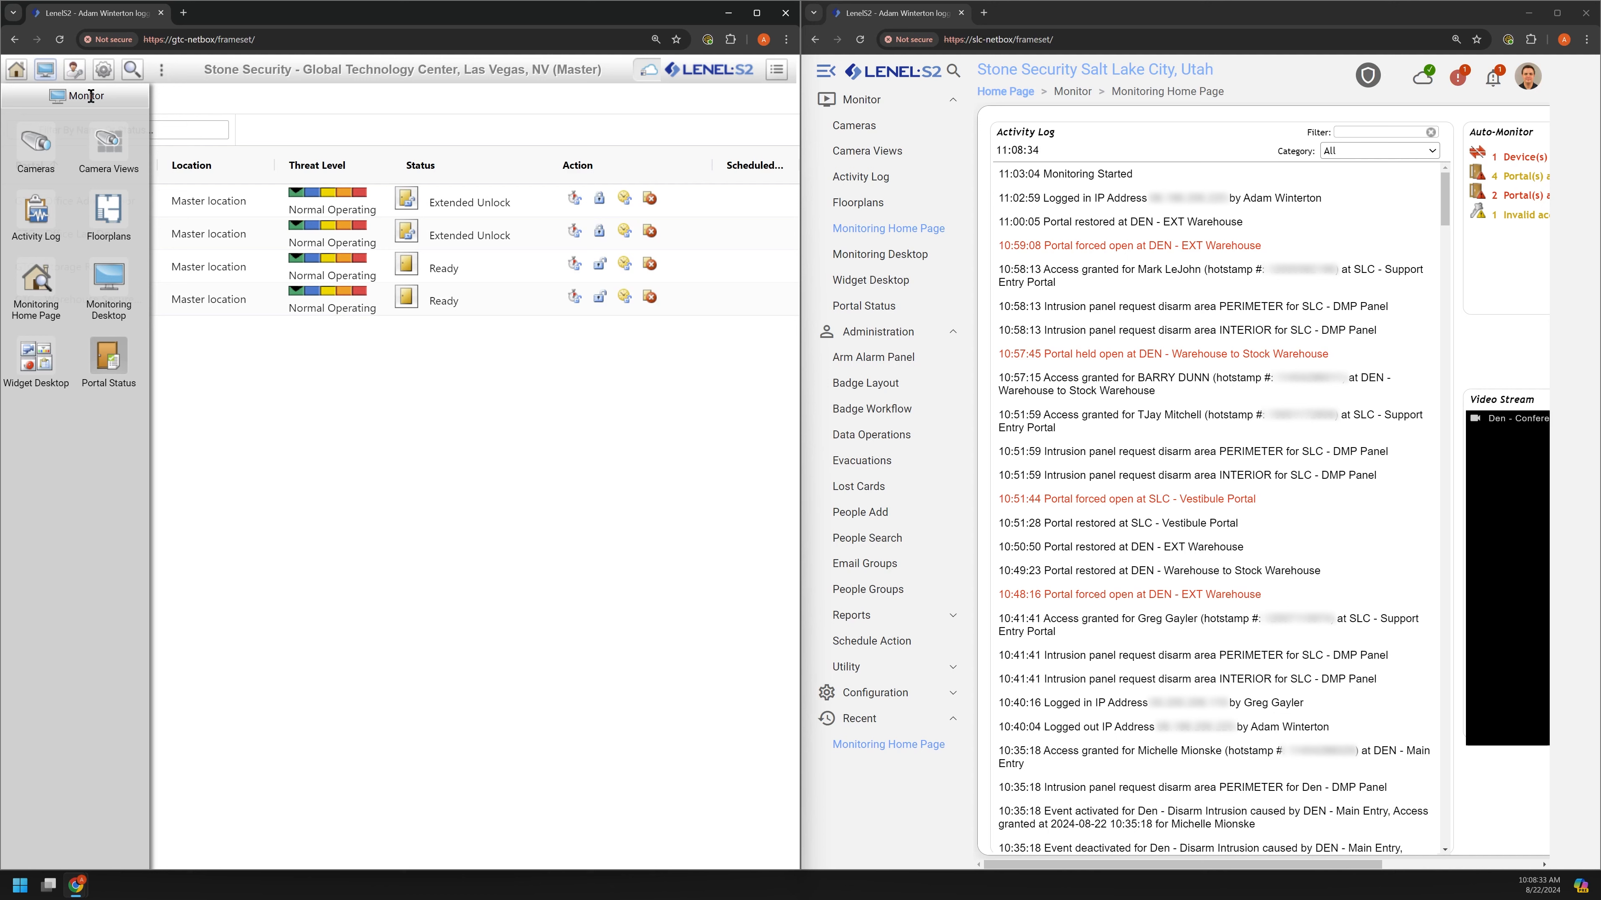
pyautogui.click(104, 70)
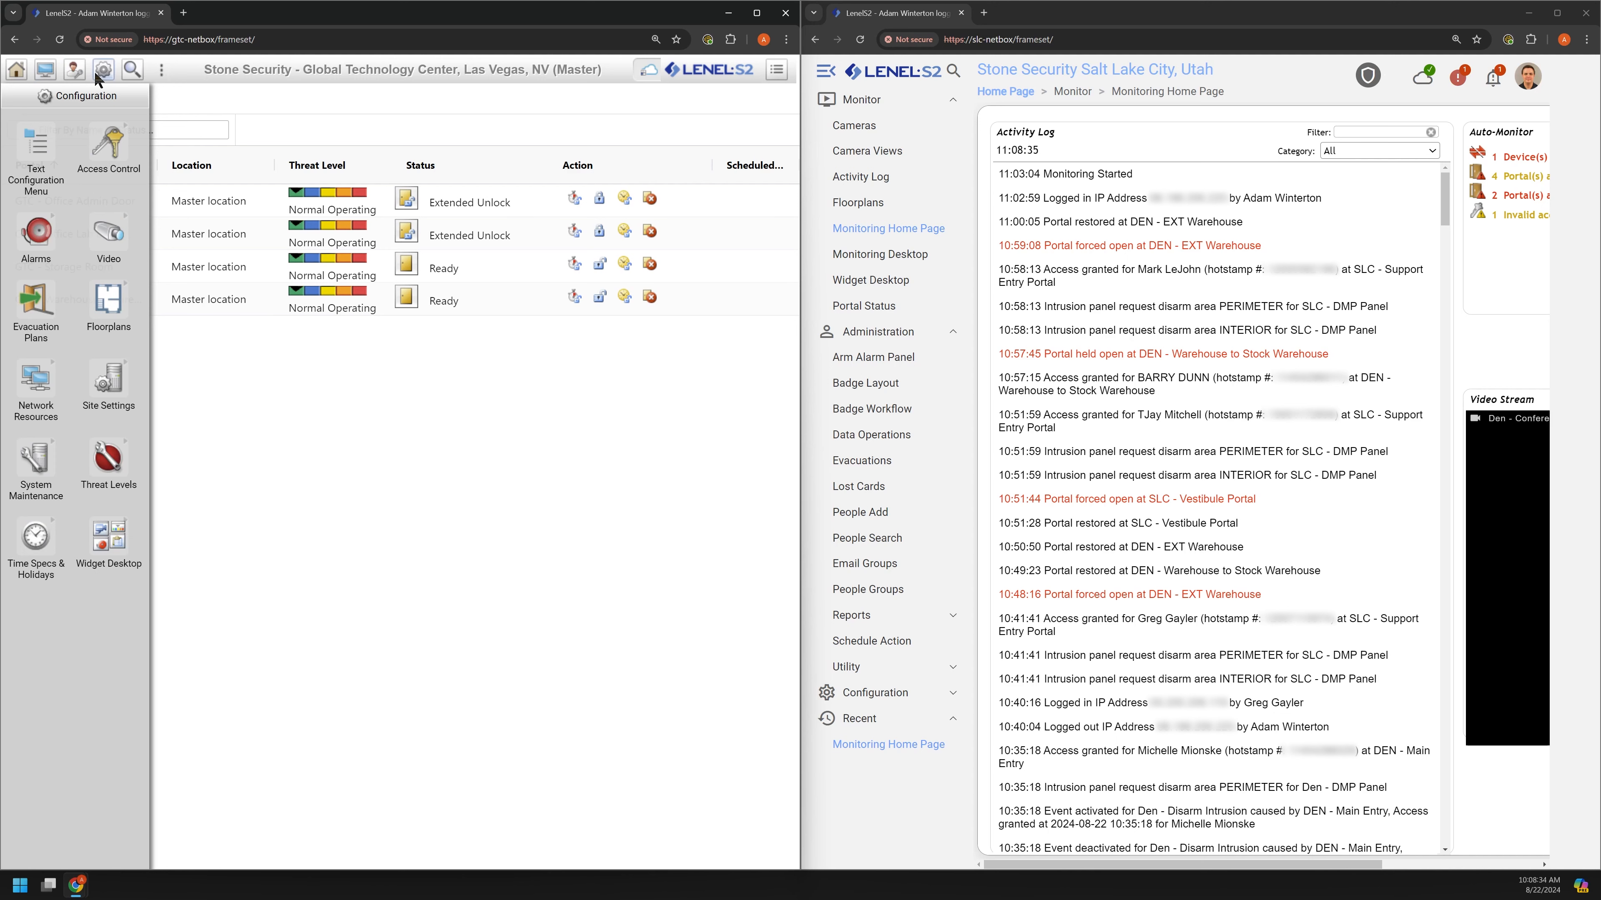
pyautogui.click(116, 140)
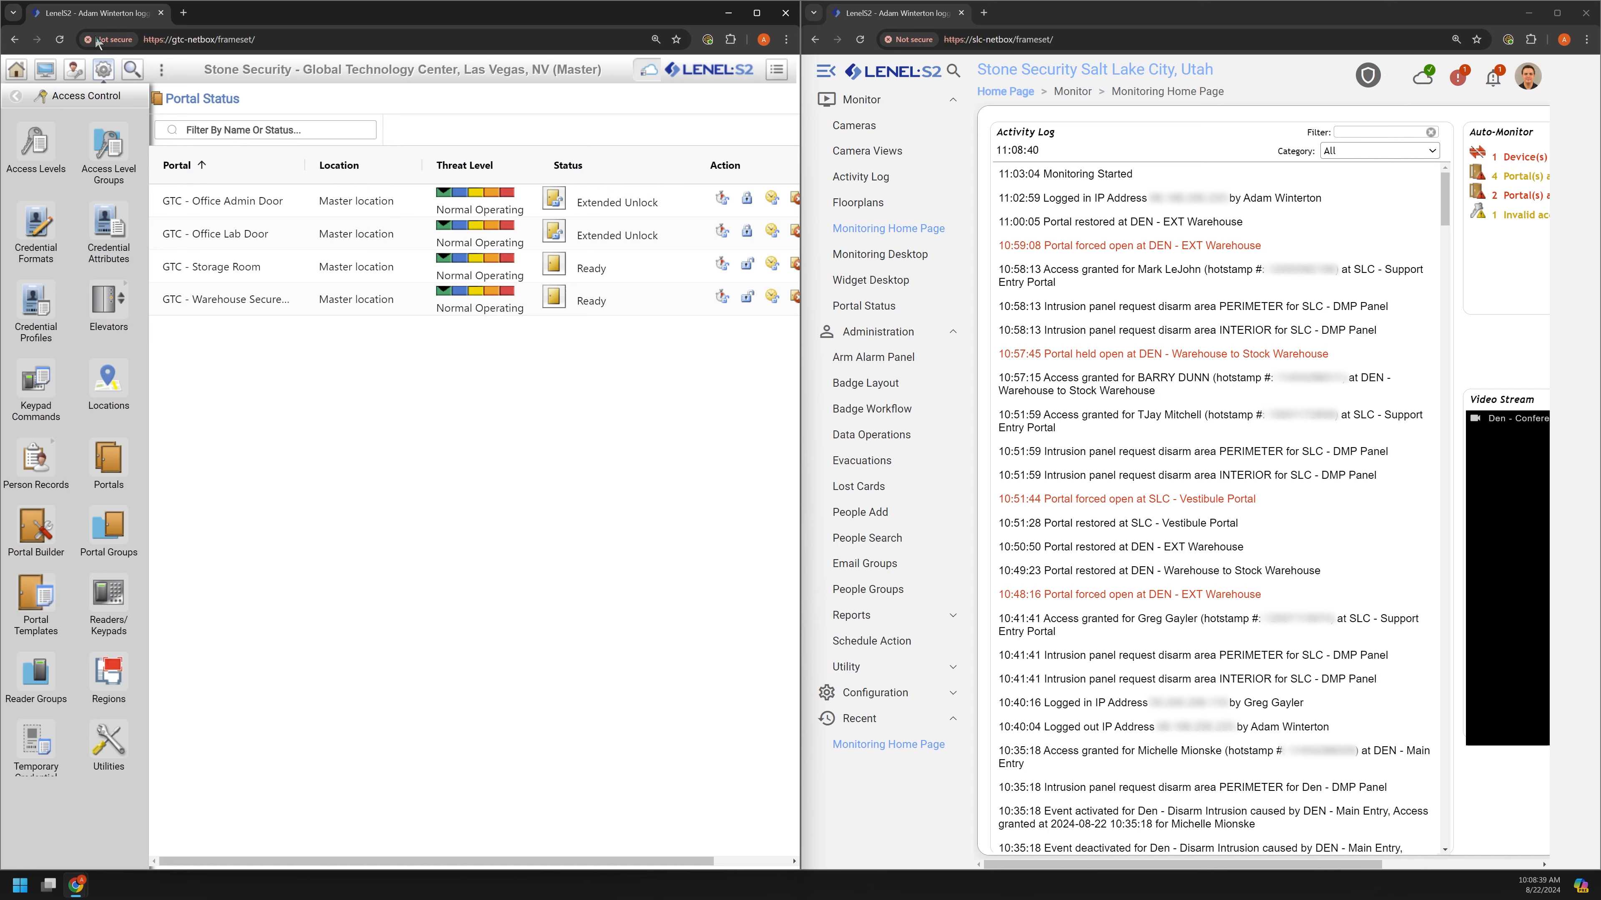
pyautogui.click(41, 73)
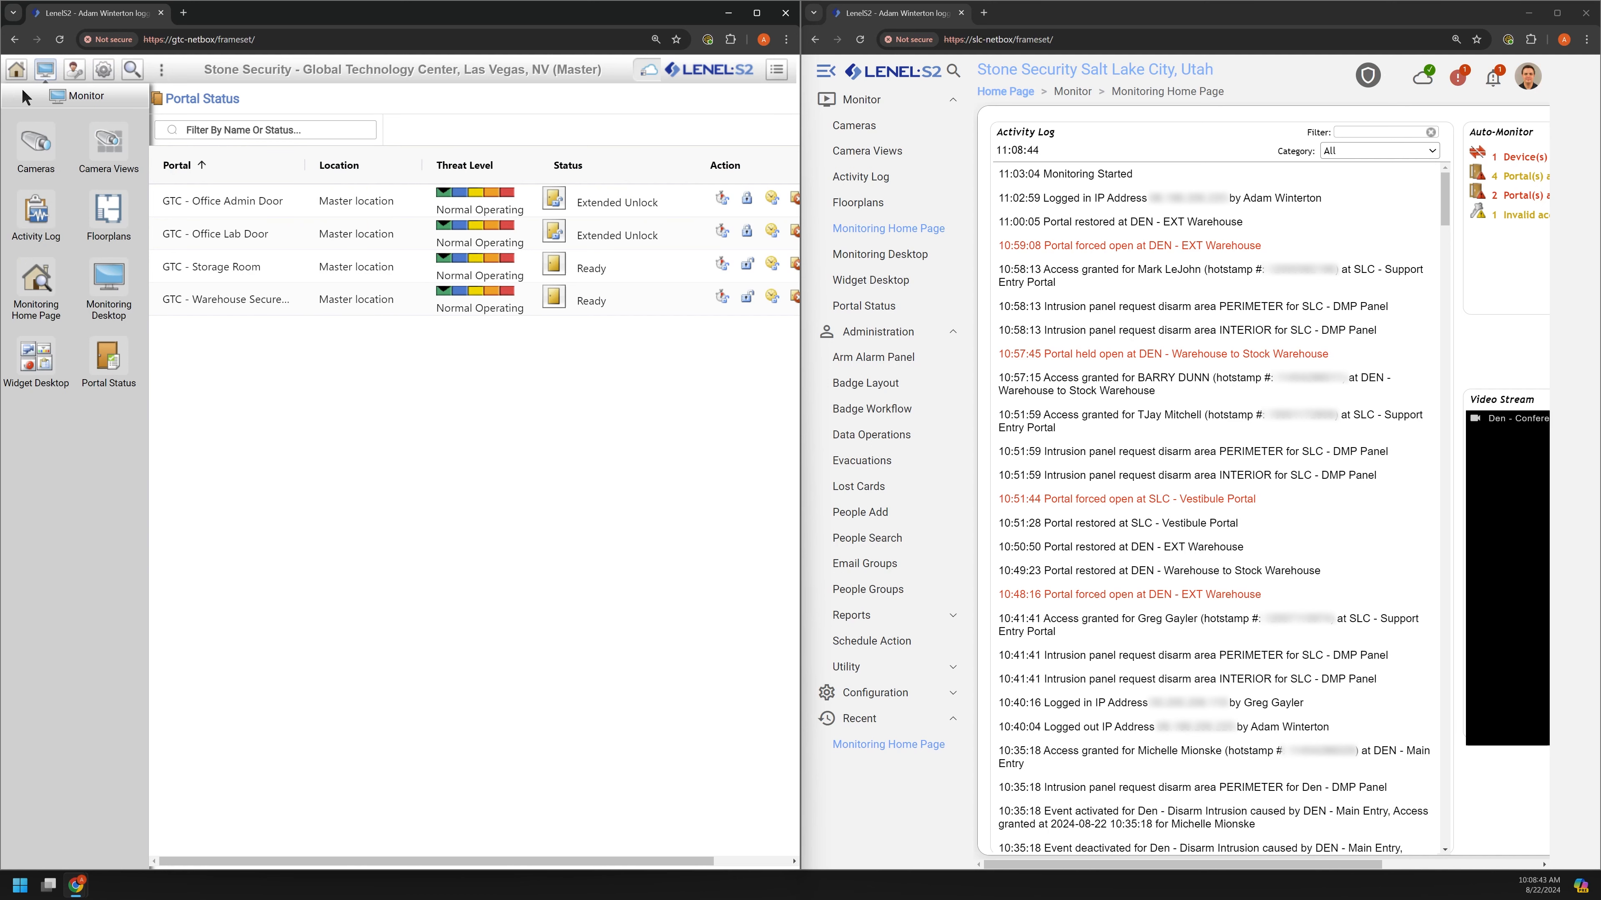
pyautogui.click(75, 68)
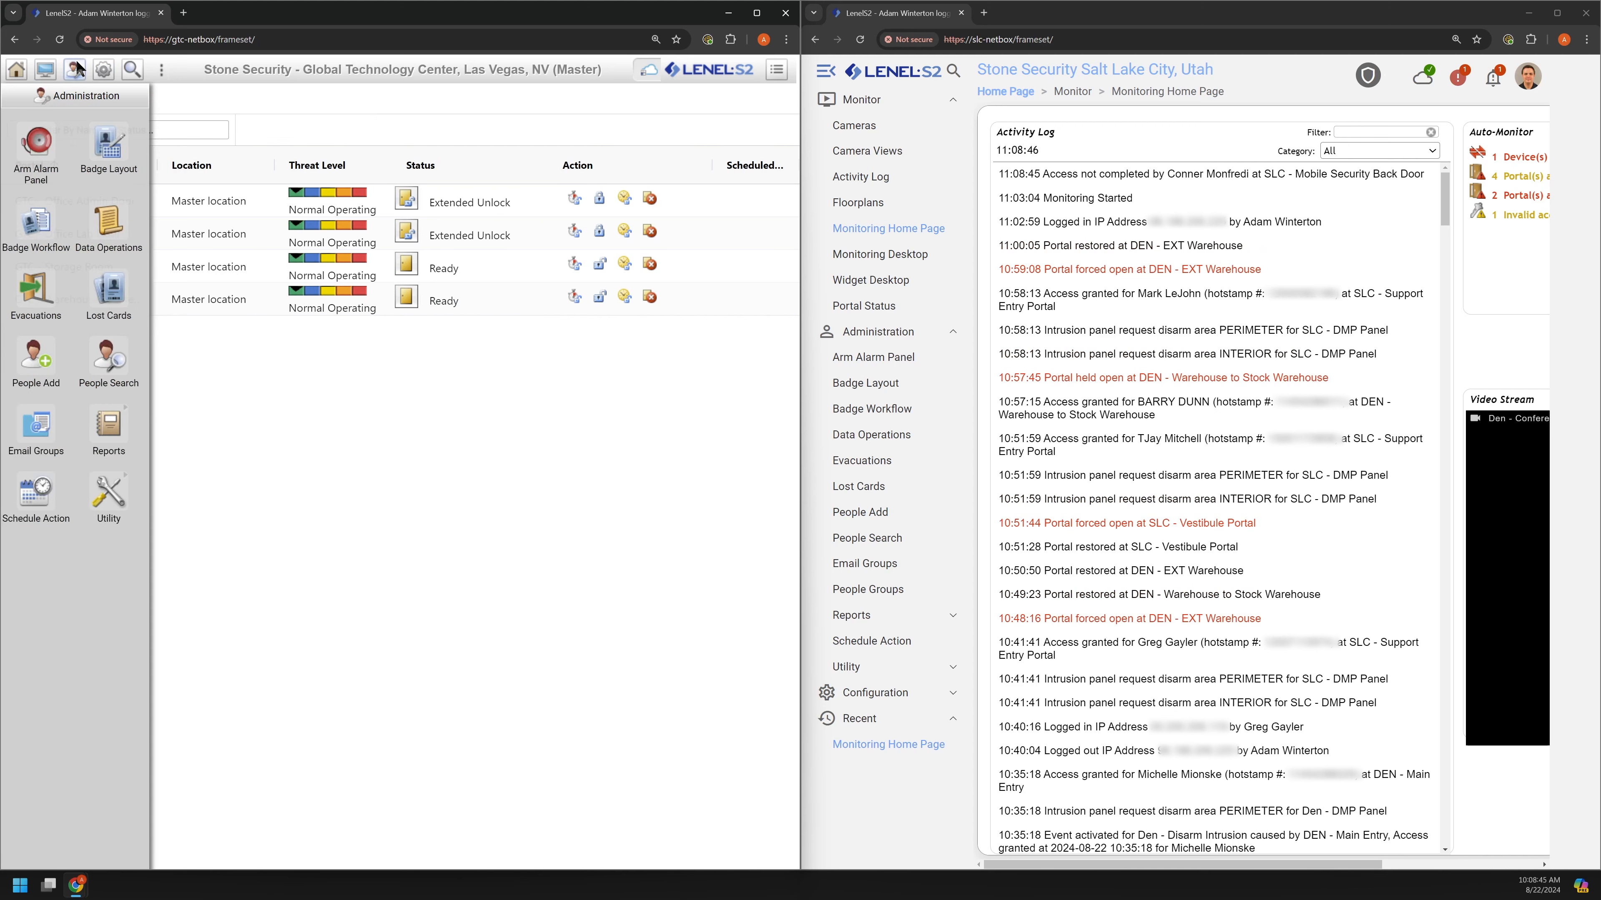
pyautogui.click(588, 341)
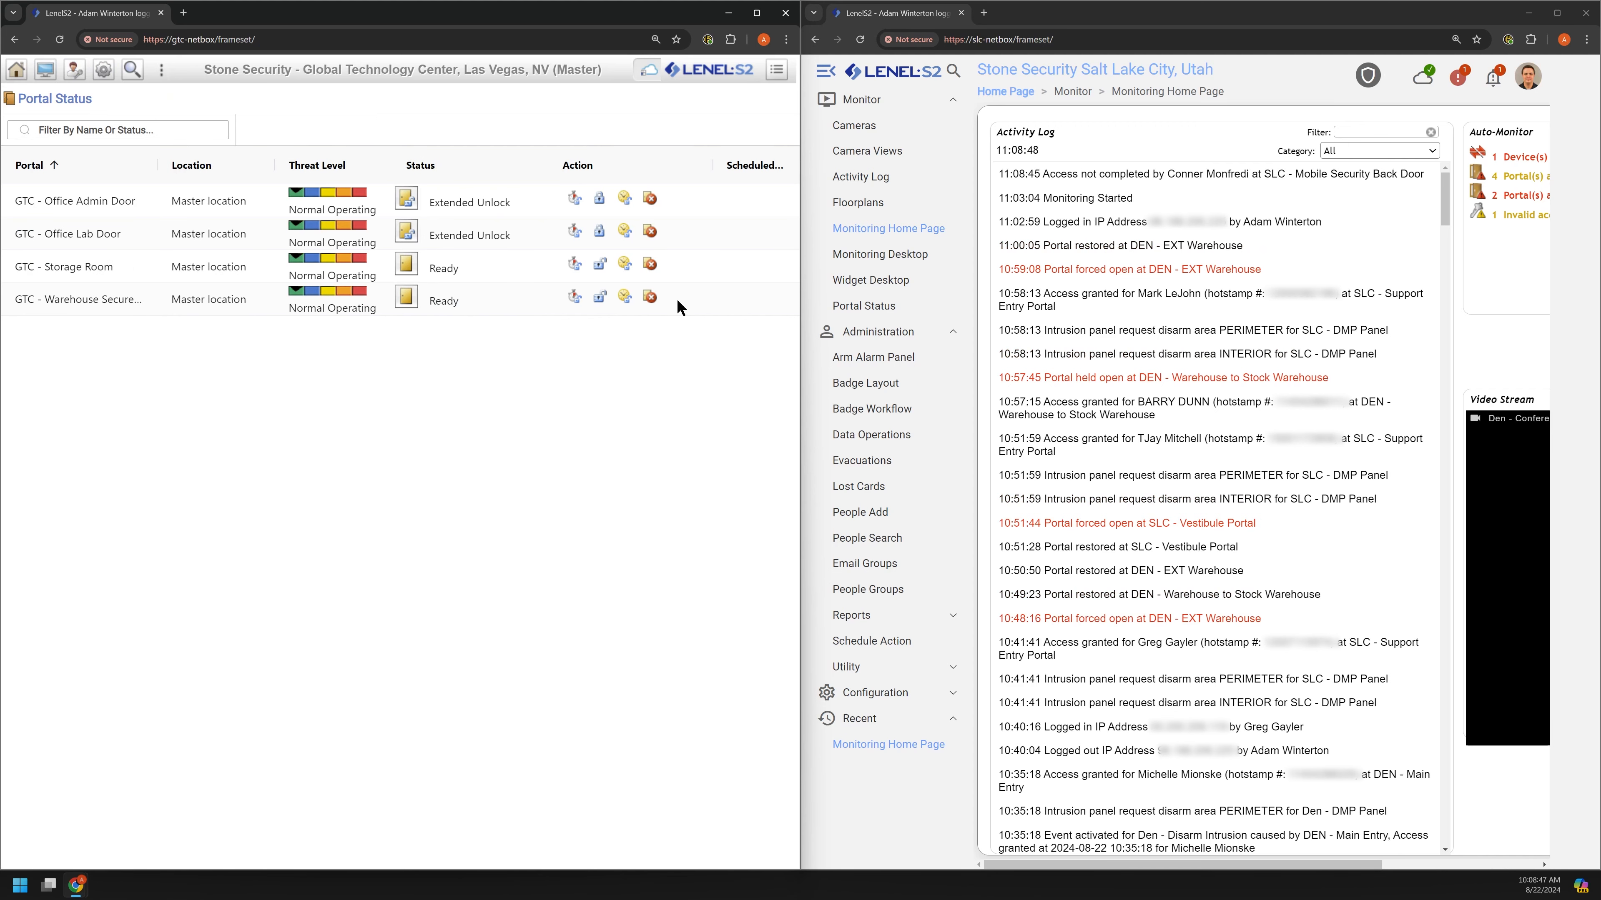
# Collapse the new sidebar and open Administration > Reports > History > Access History.
pyautogui.click(824, 71)
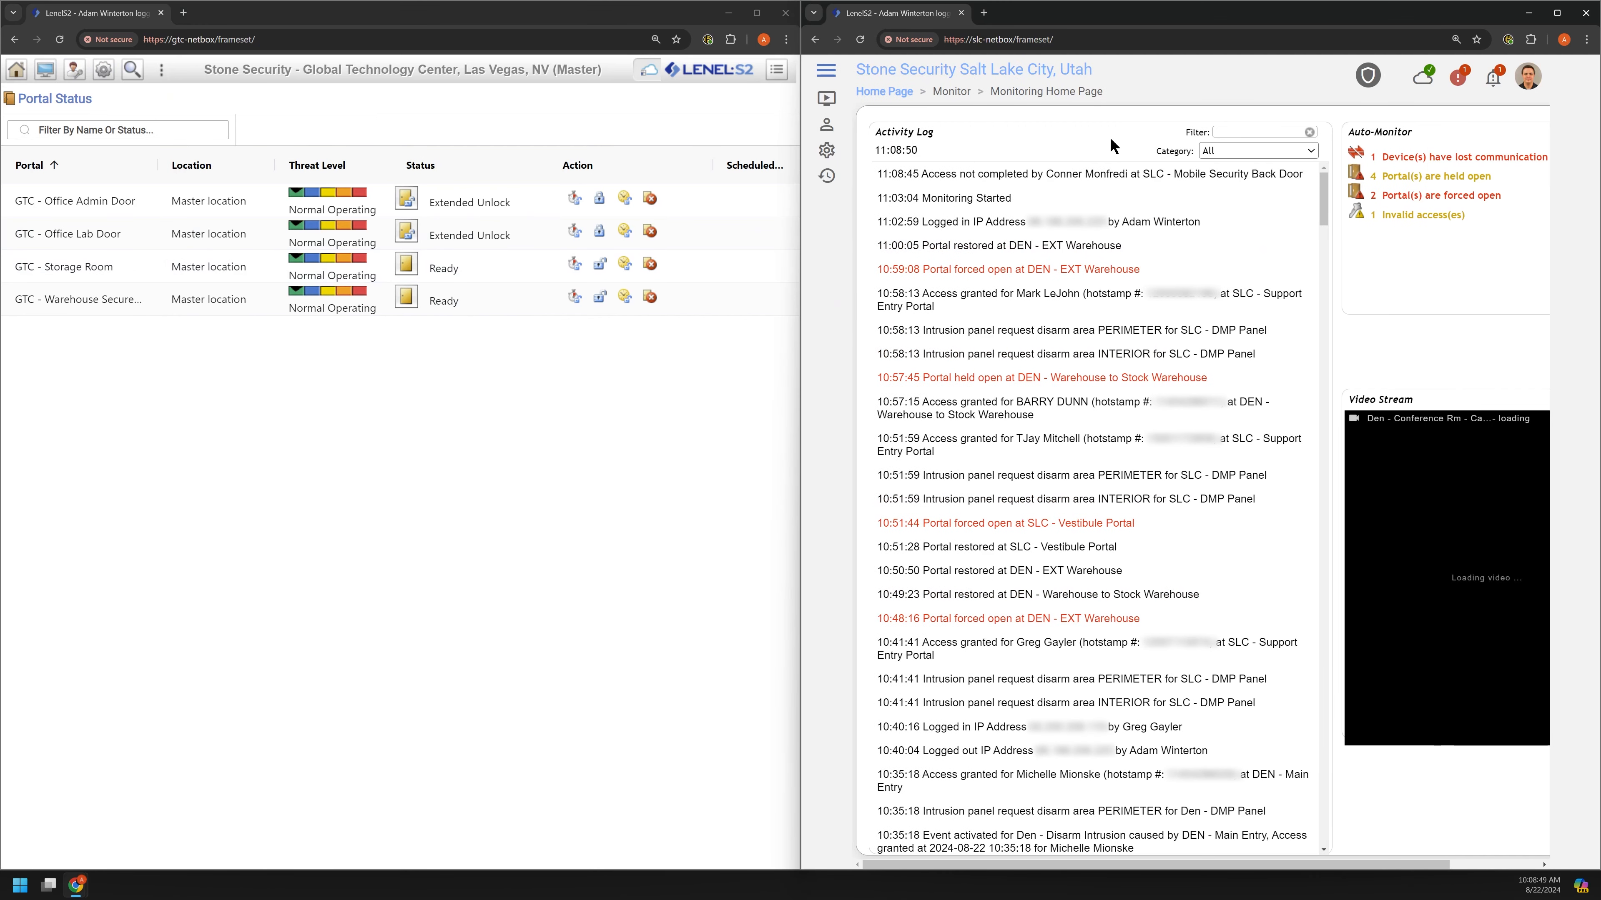
pyautogui.moveTo(832, 129)
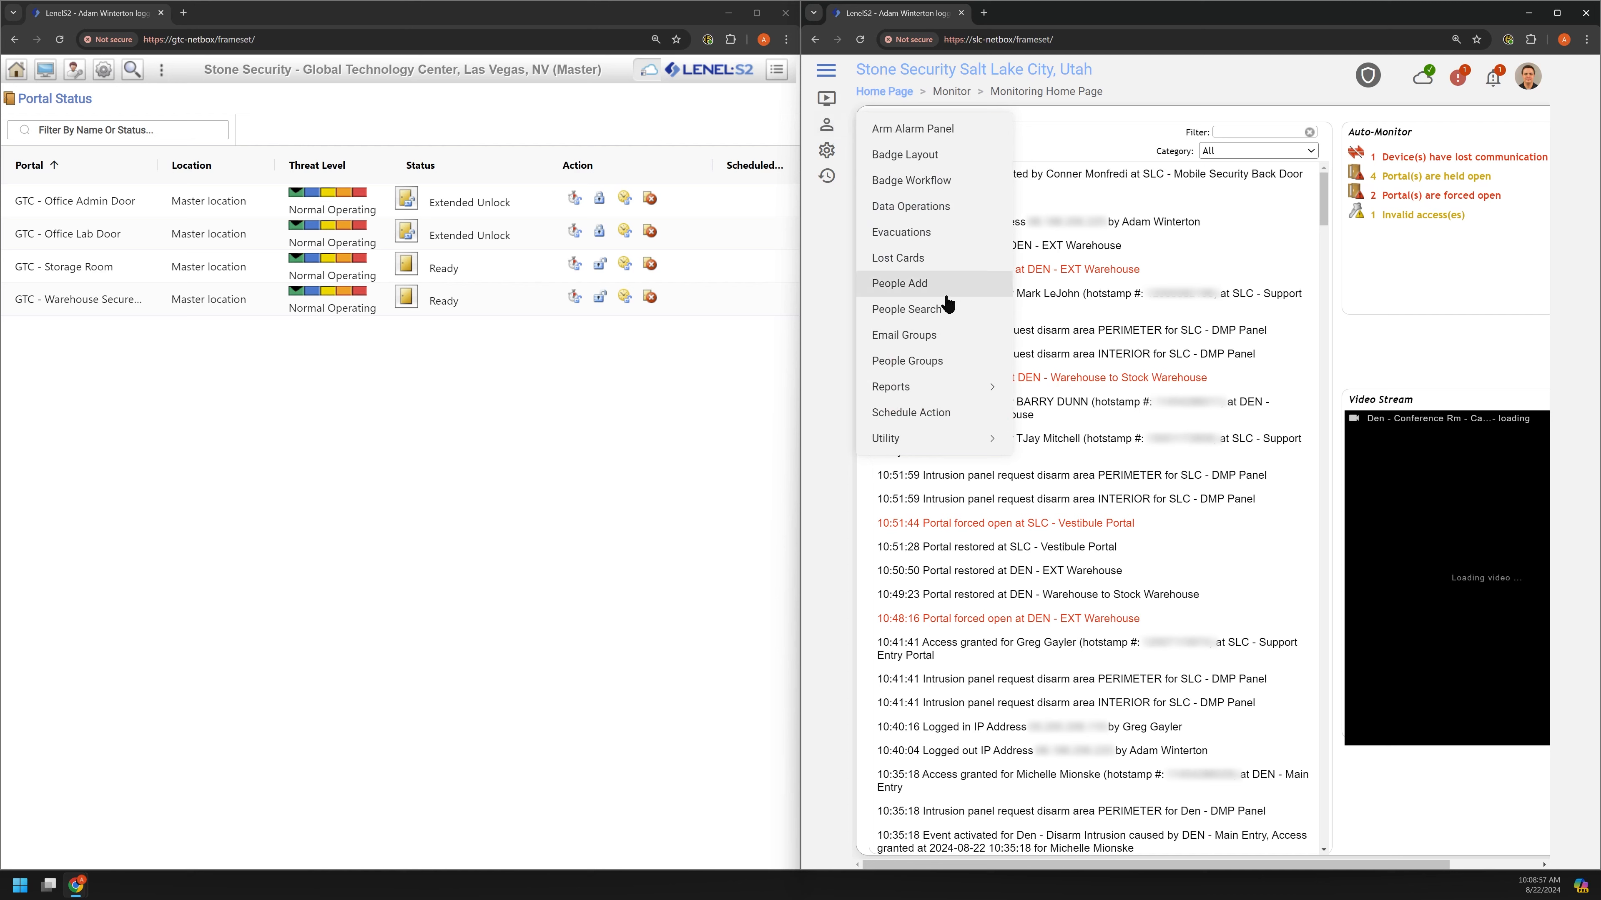
pyautogui.moveTo(924, 393)
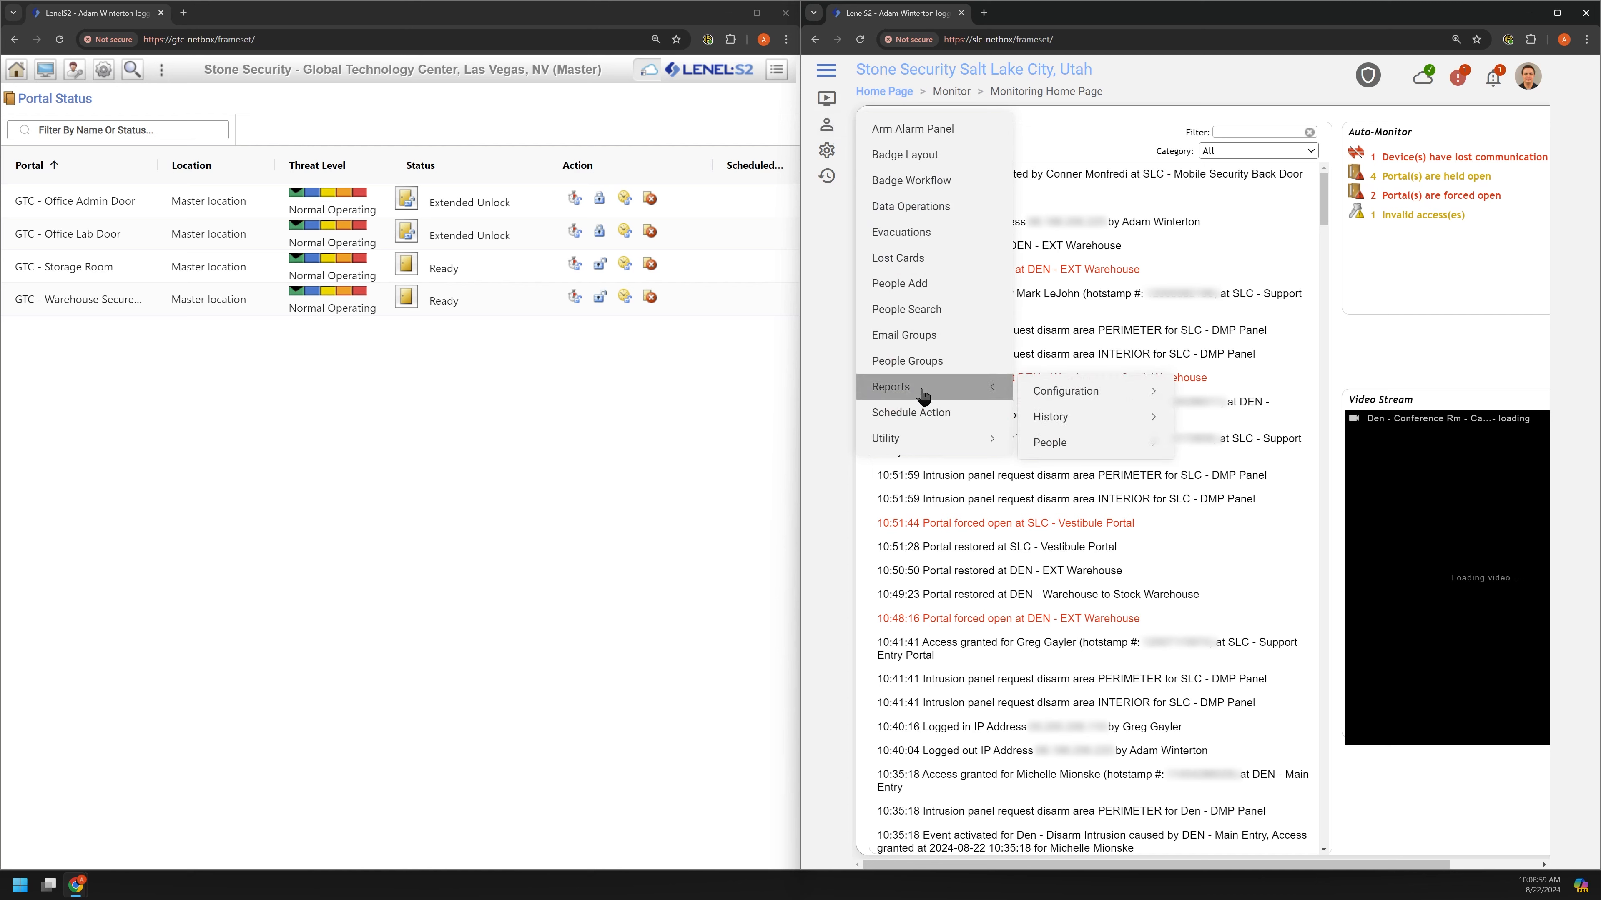
pyautogui.moveTo(1063, 401)
pyautogui.moveTo(1064, 396); pyautogui.dragTo(1134, 397)
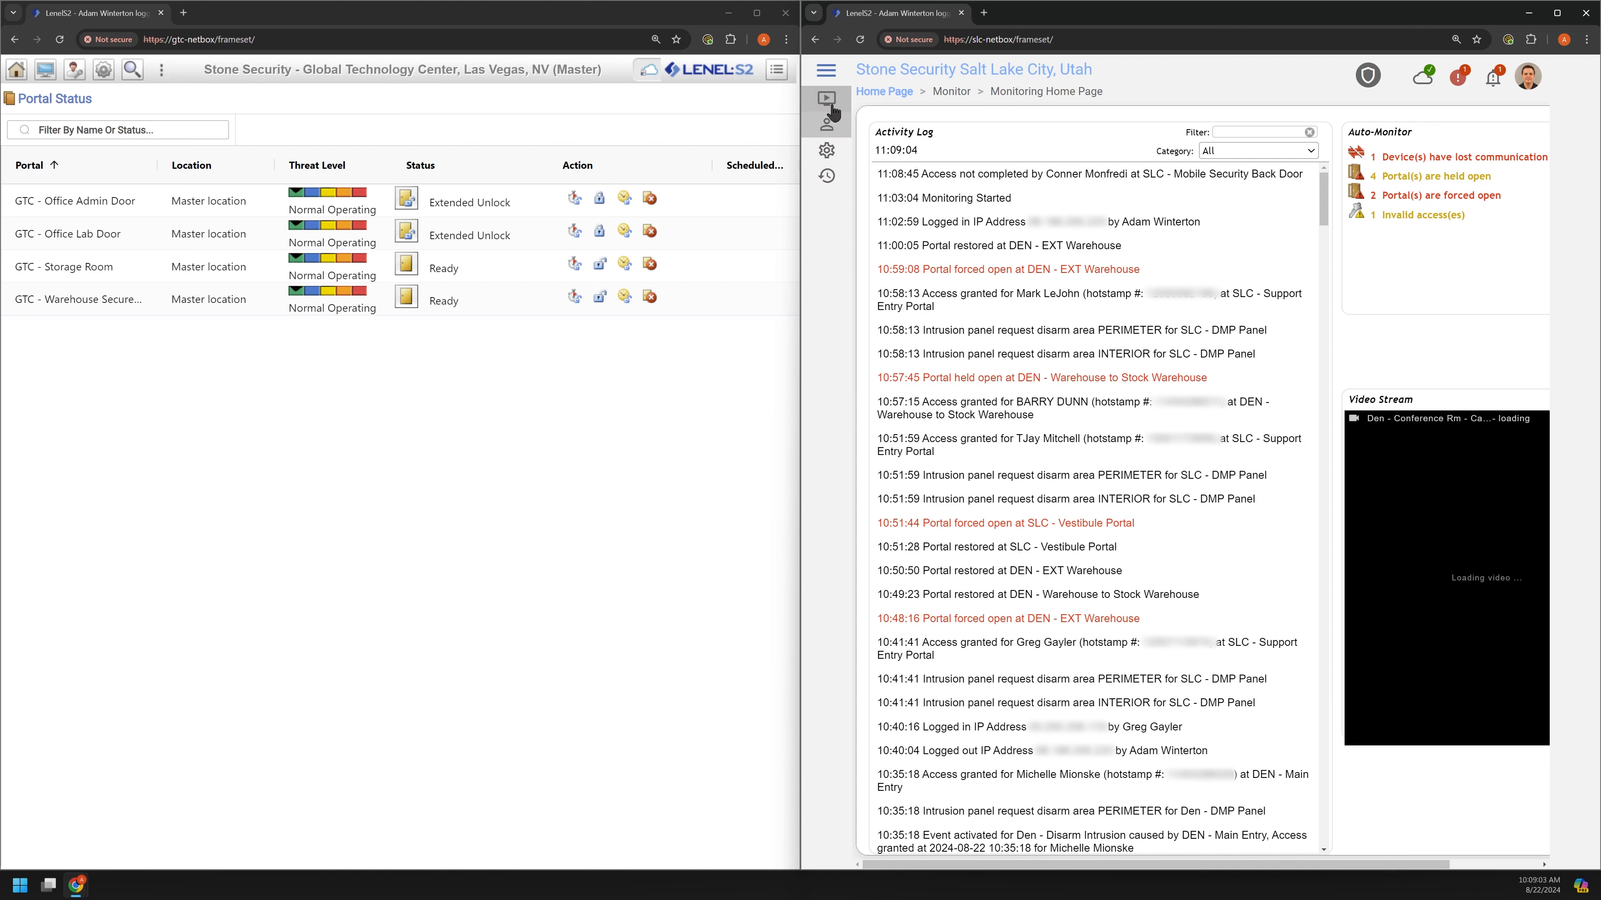
pyautogui.moveTo(841, 128)
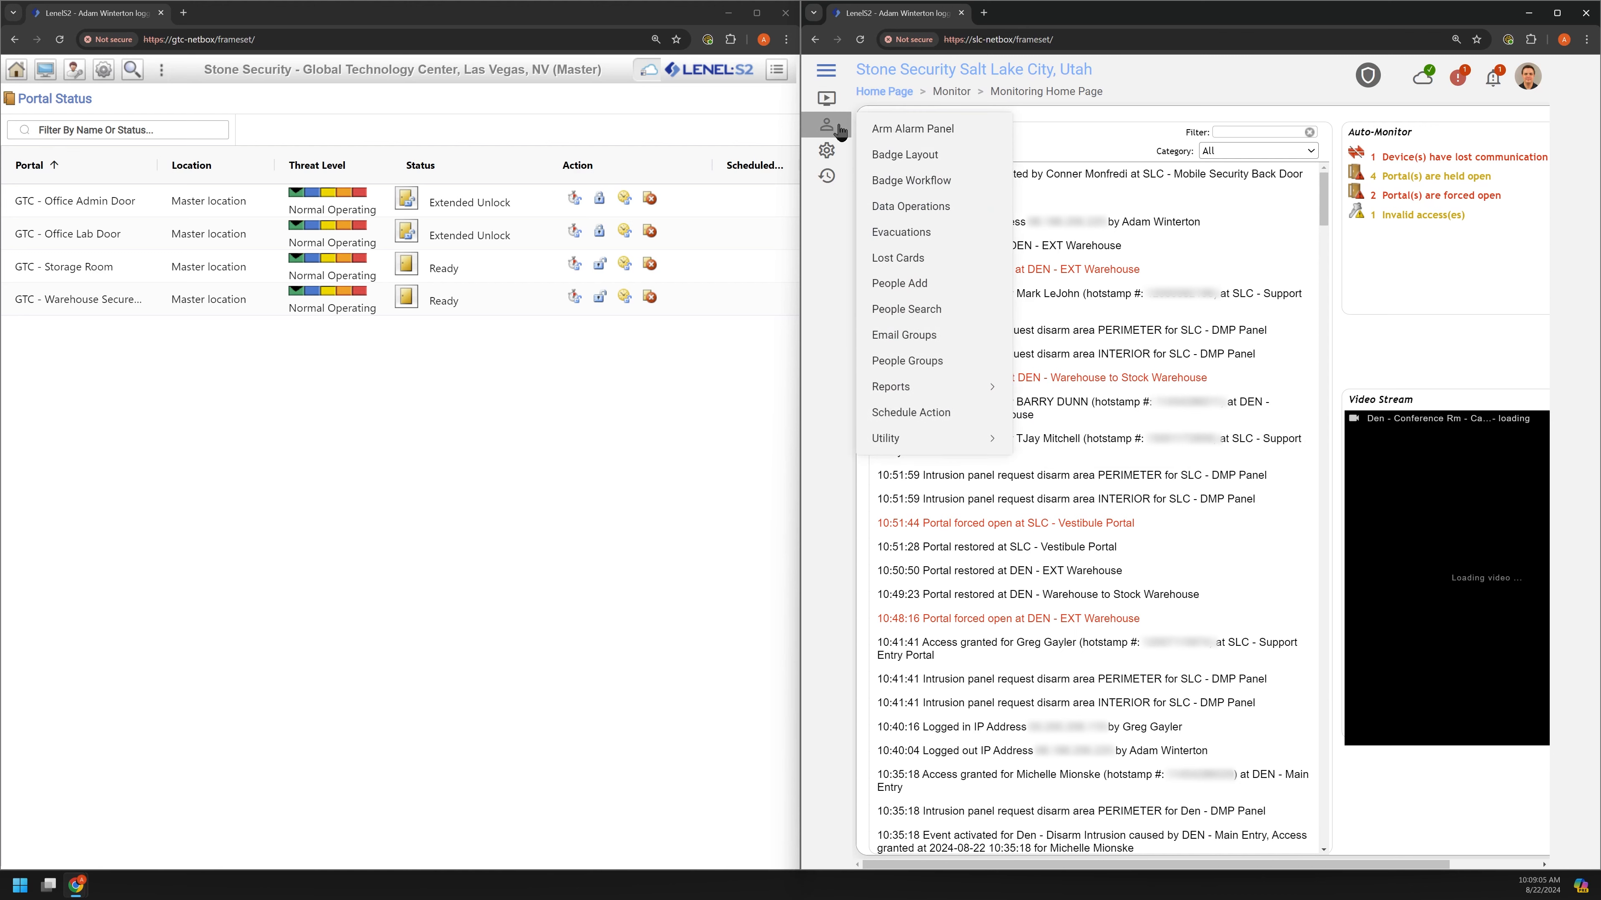
pyautogui.moveTo(928, 386)
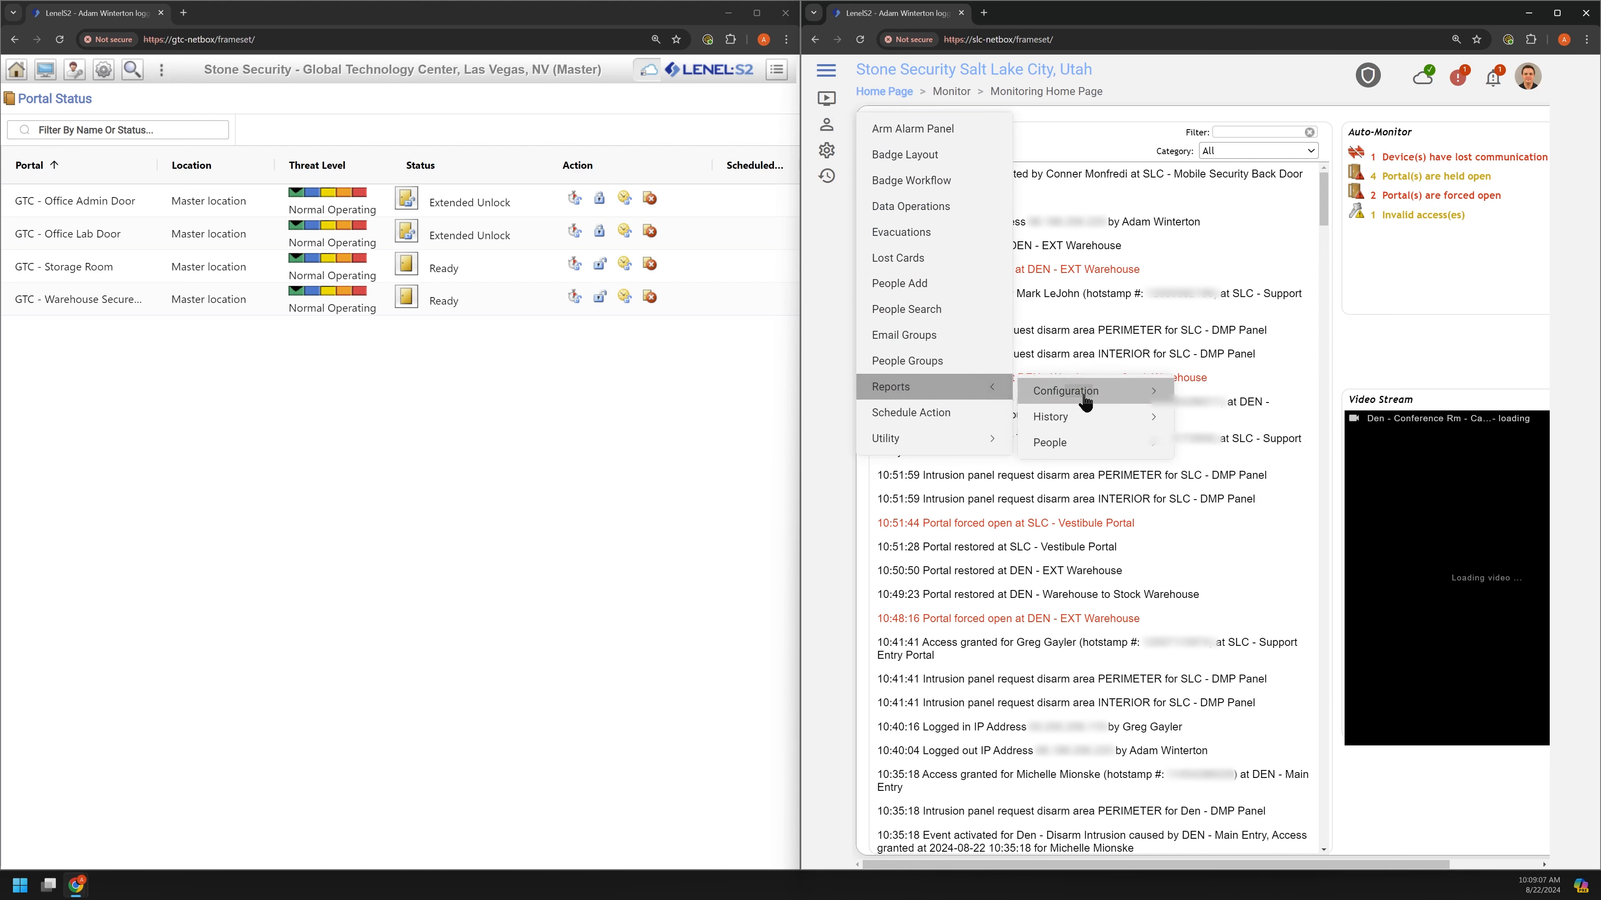
pyautogui.moveTo(1084, 401)
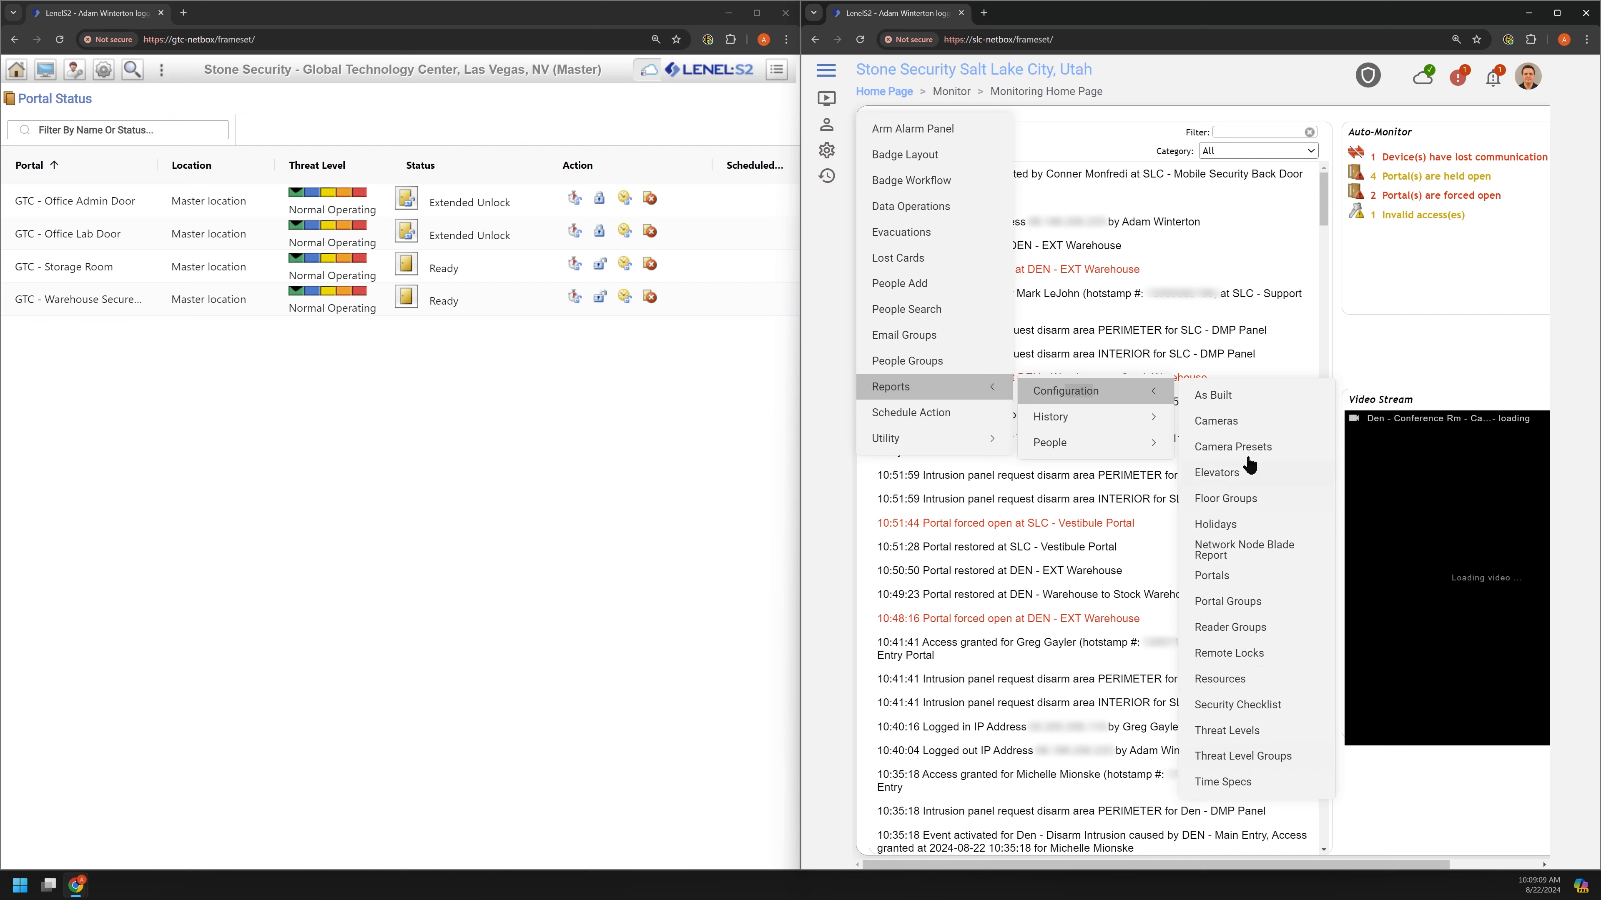
pyautogui.moveTo(1095, 431)
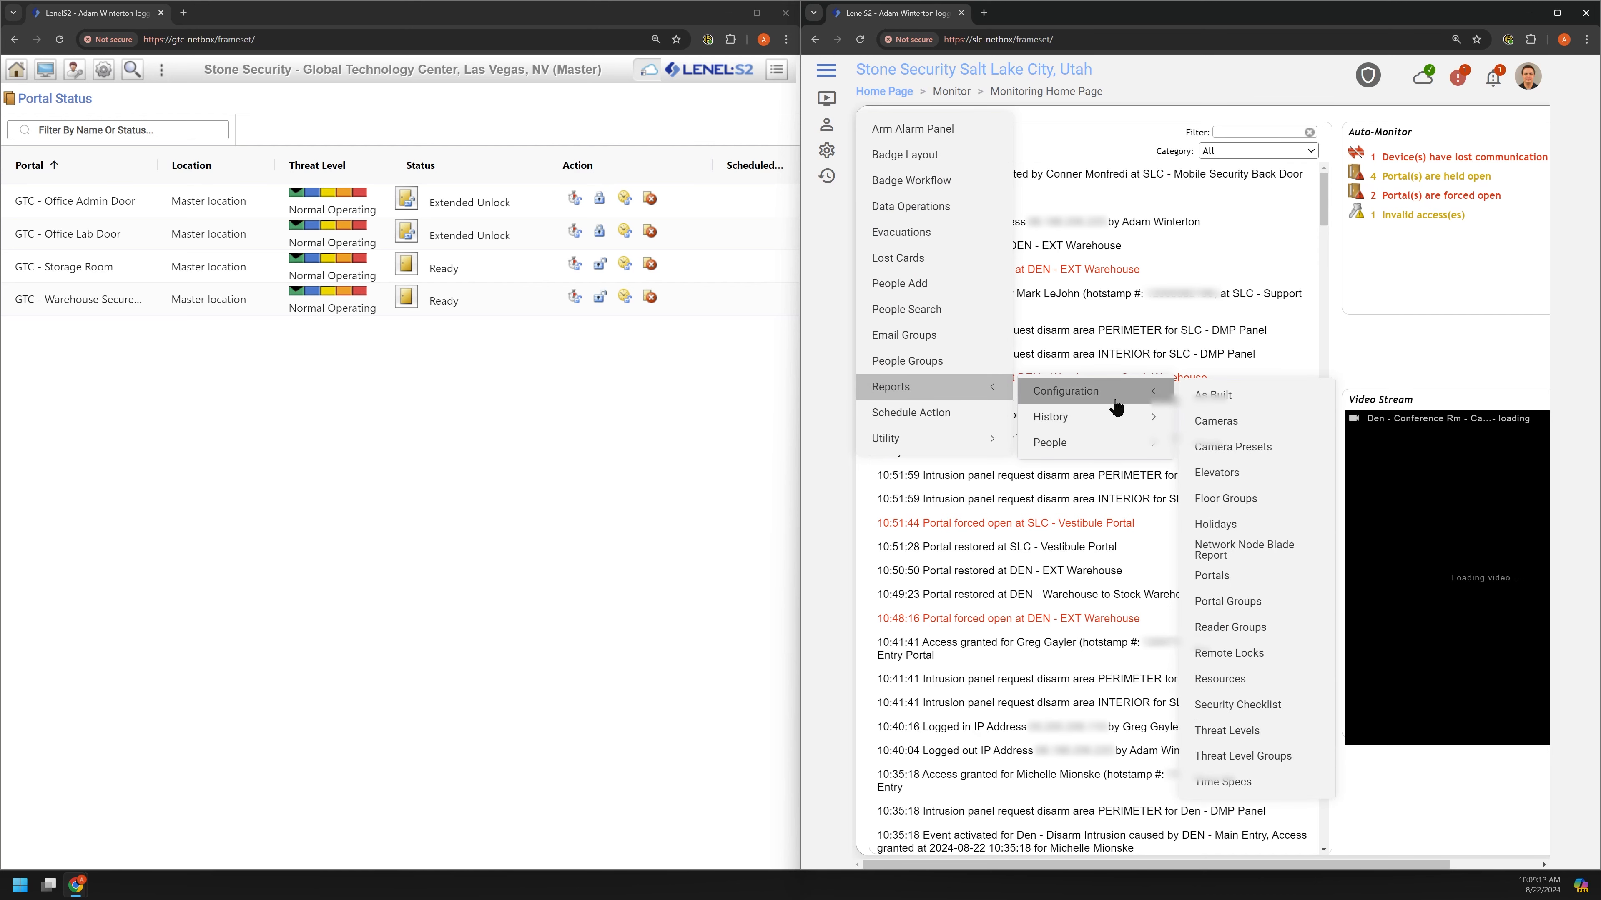
pyautogui.moveTo(976, 443)
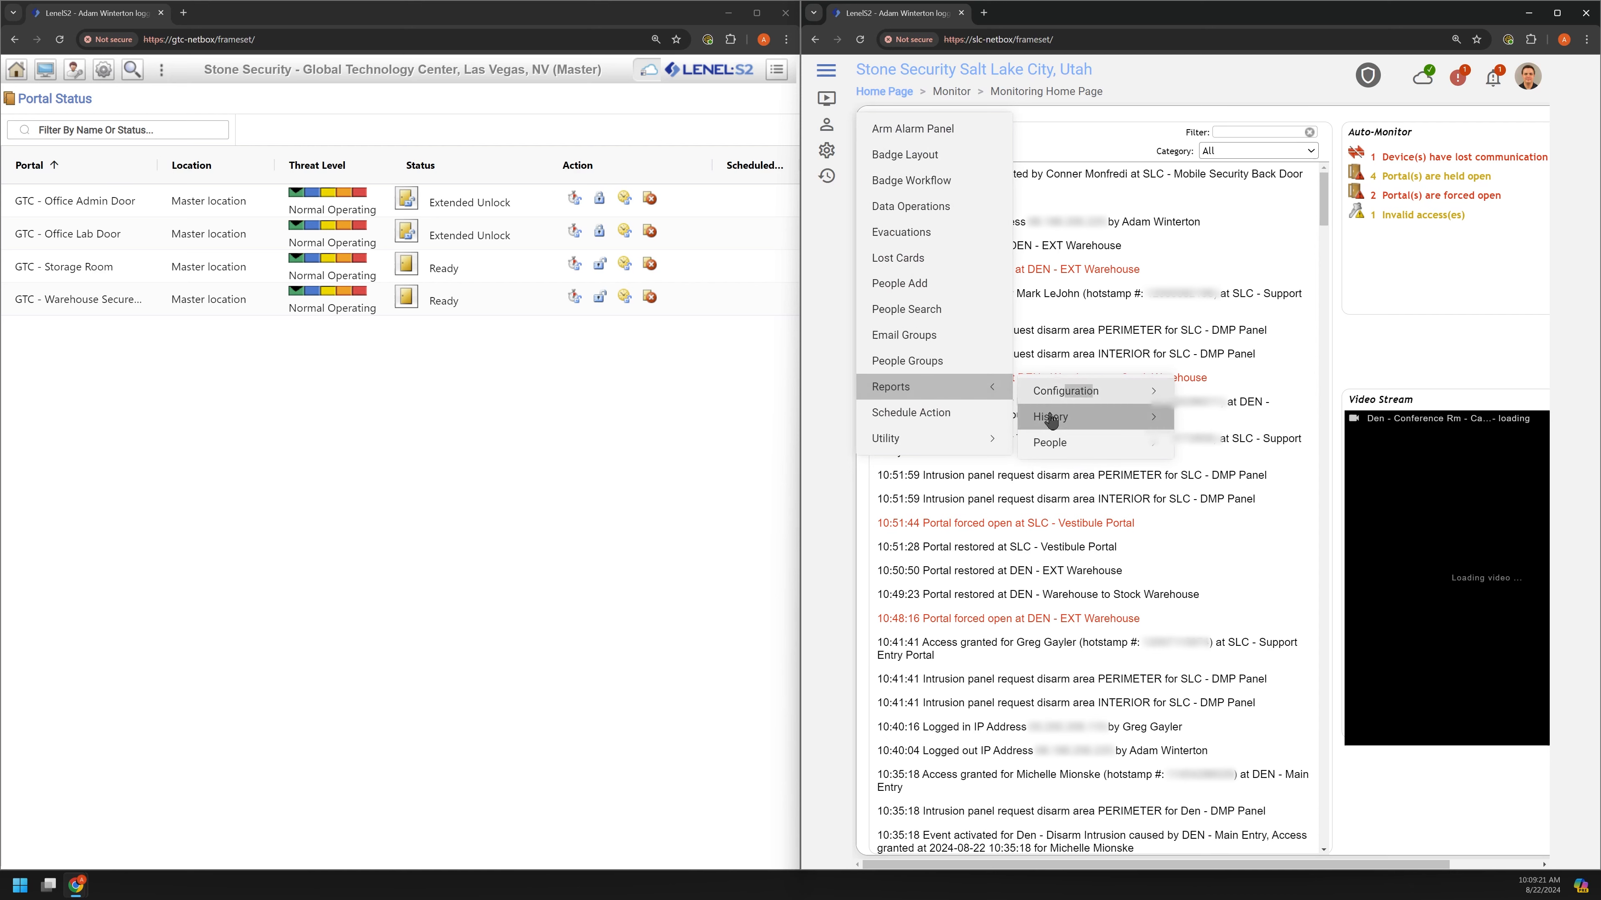
pyautogui.moveTo(1051, 421)
pyautogui.click(1204, 422)
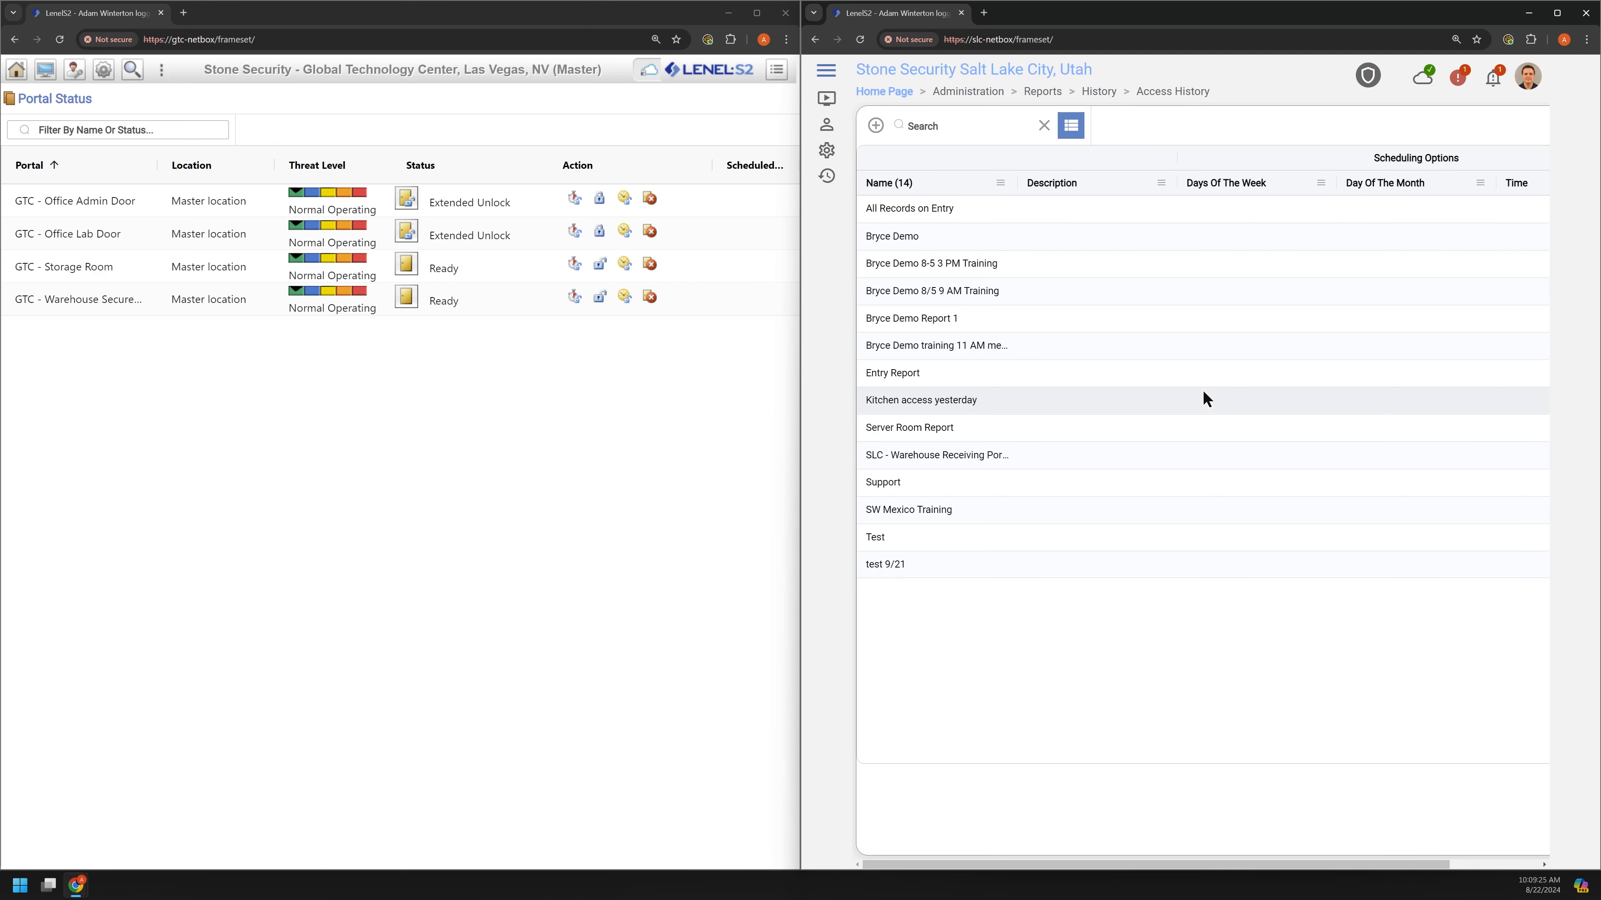
# Expand the new sidebar's Administration > Reports > Configuration report list.
pyautogui.click(826, 70)
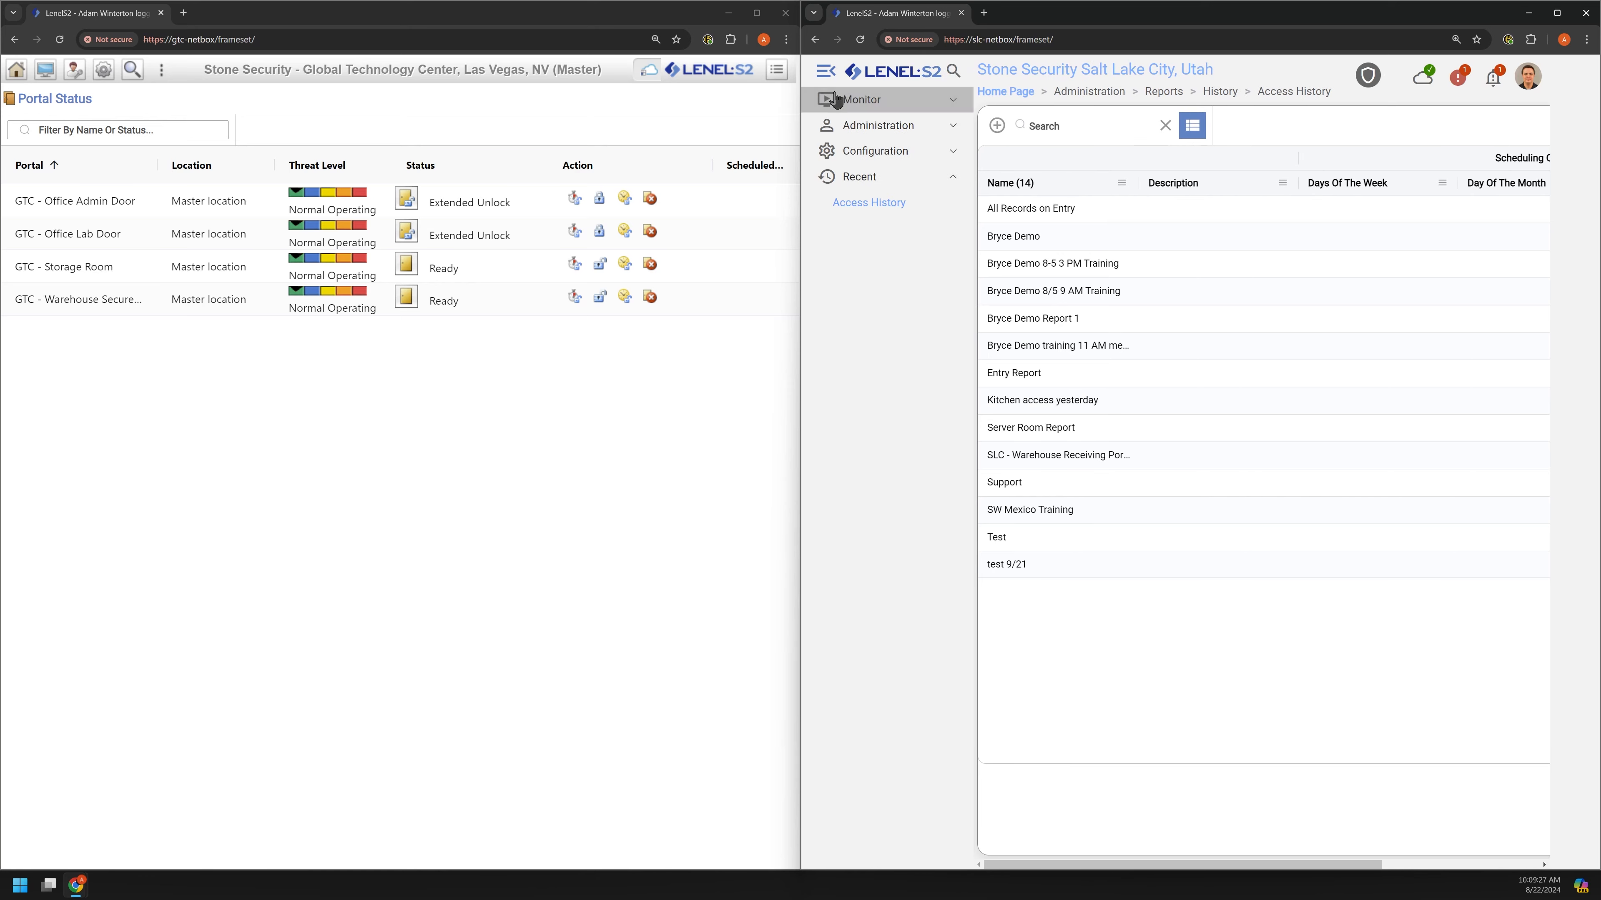
pyautogui.click(826, 70)
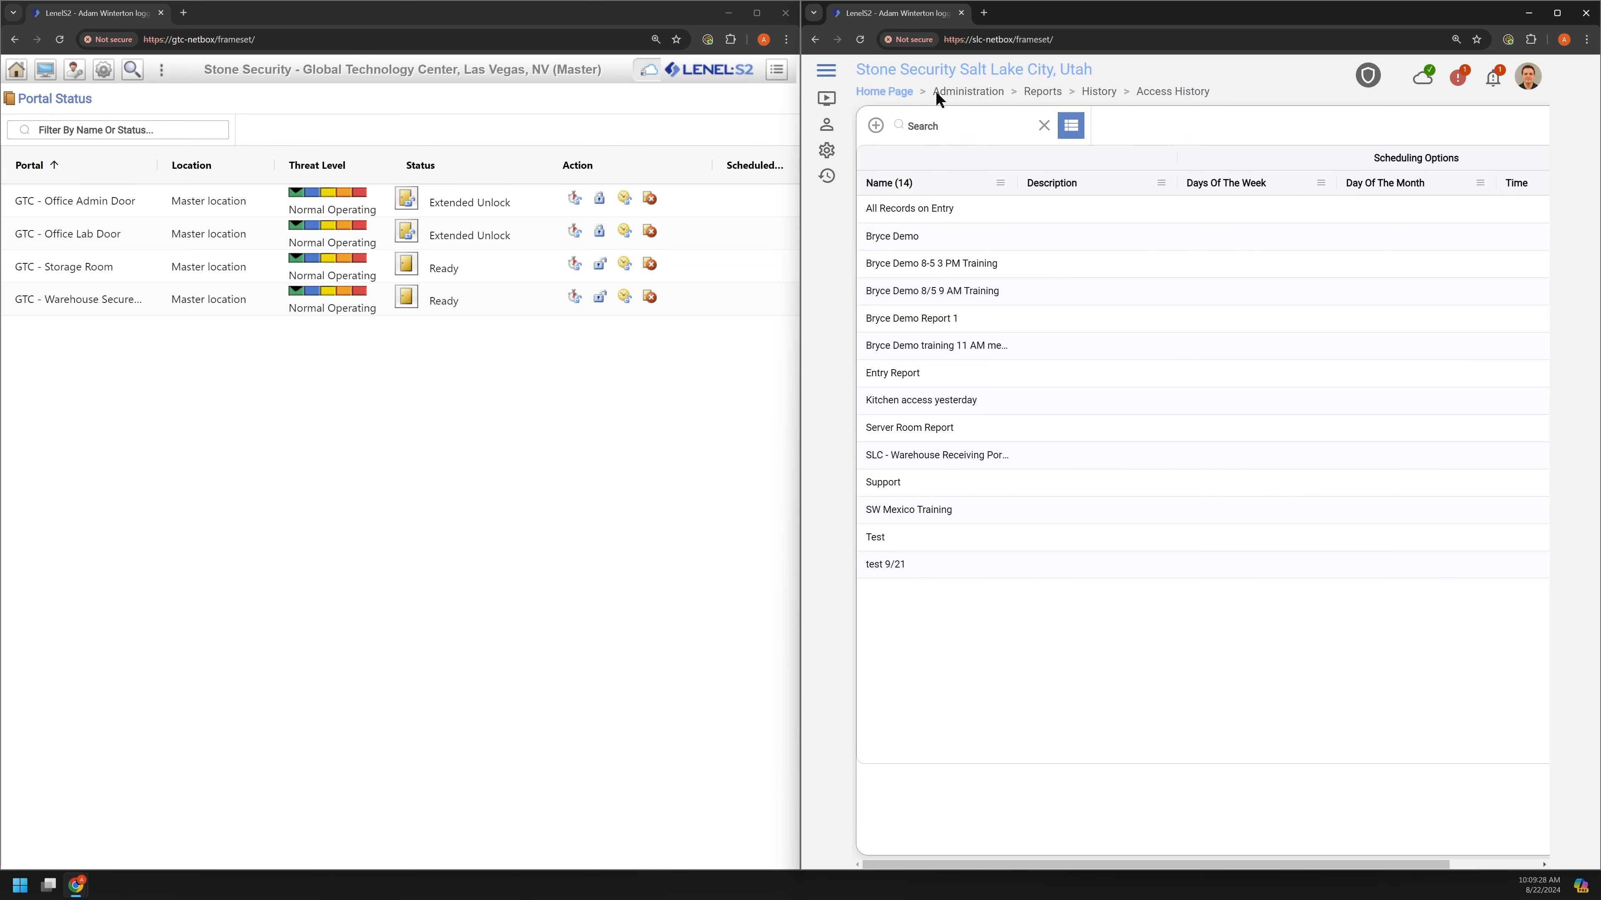
pyautogui.click(833, 70)
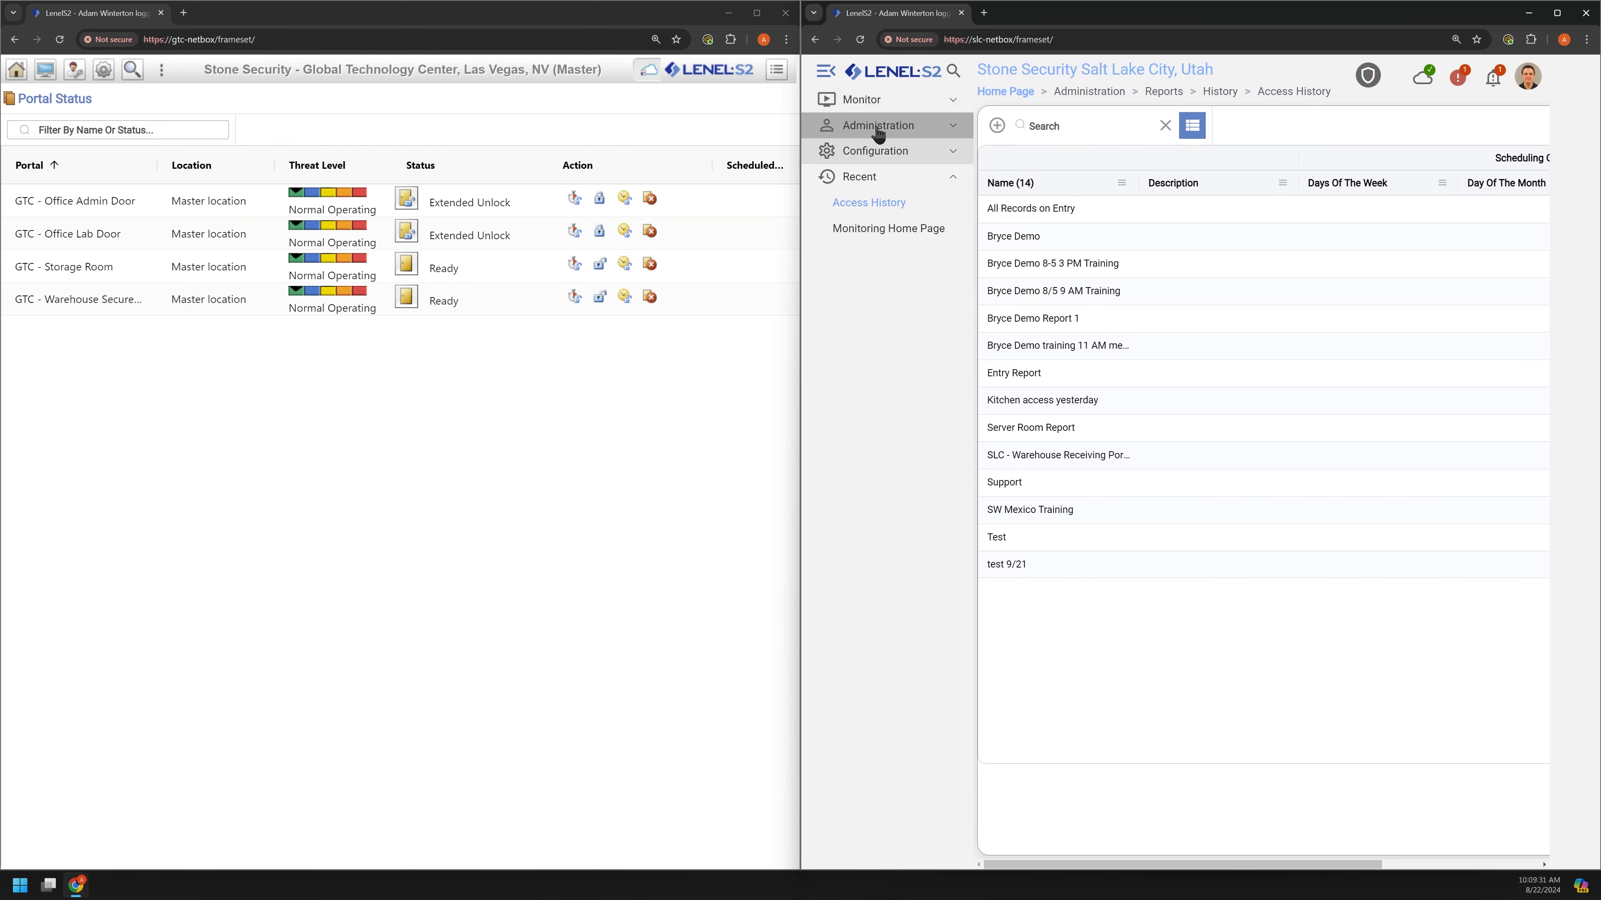
pyautogui.click(897, 131)
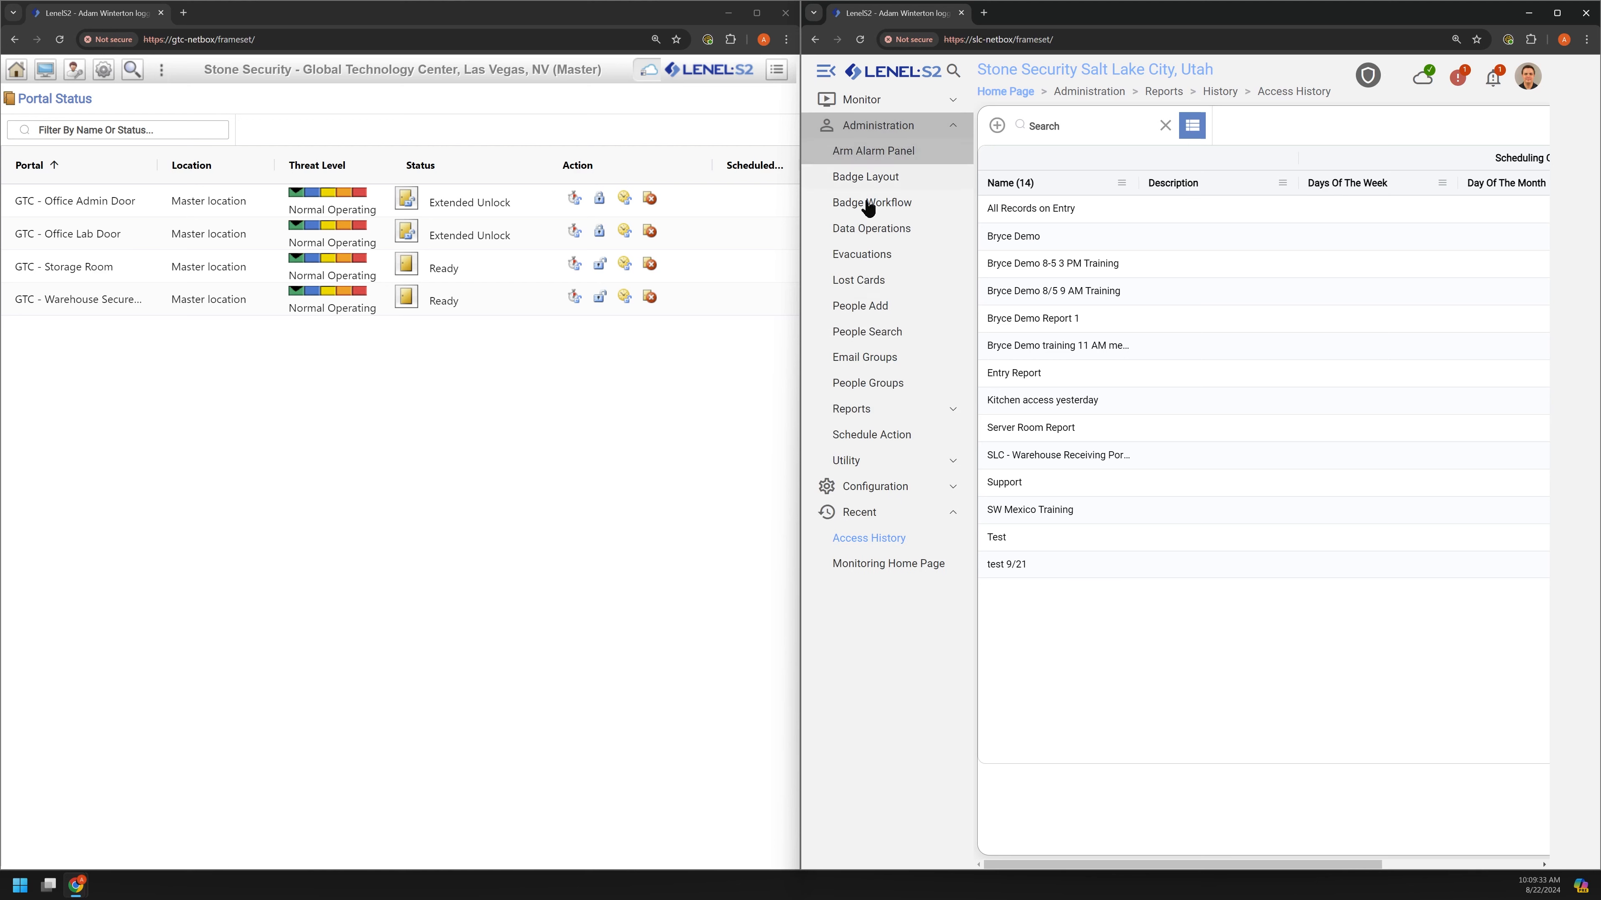
pyautogui.click(951, 410)
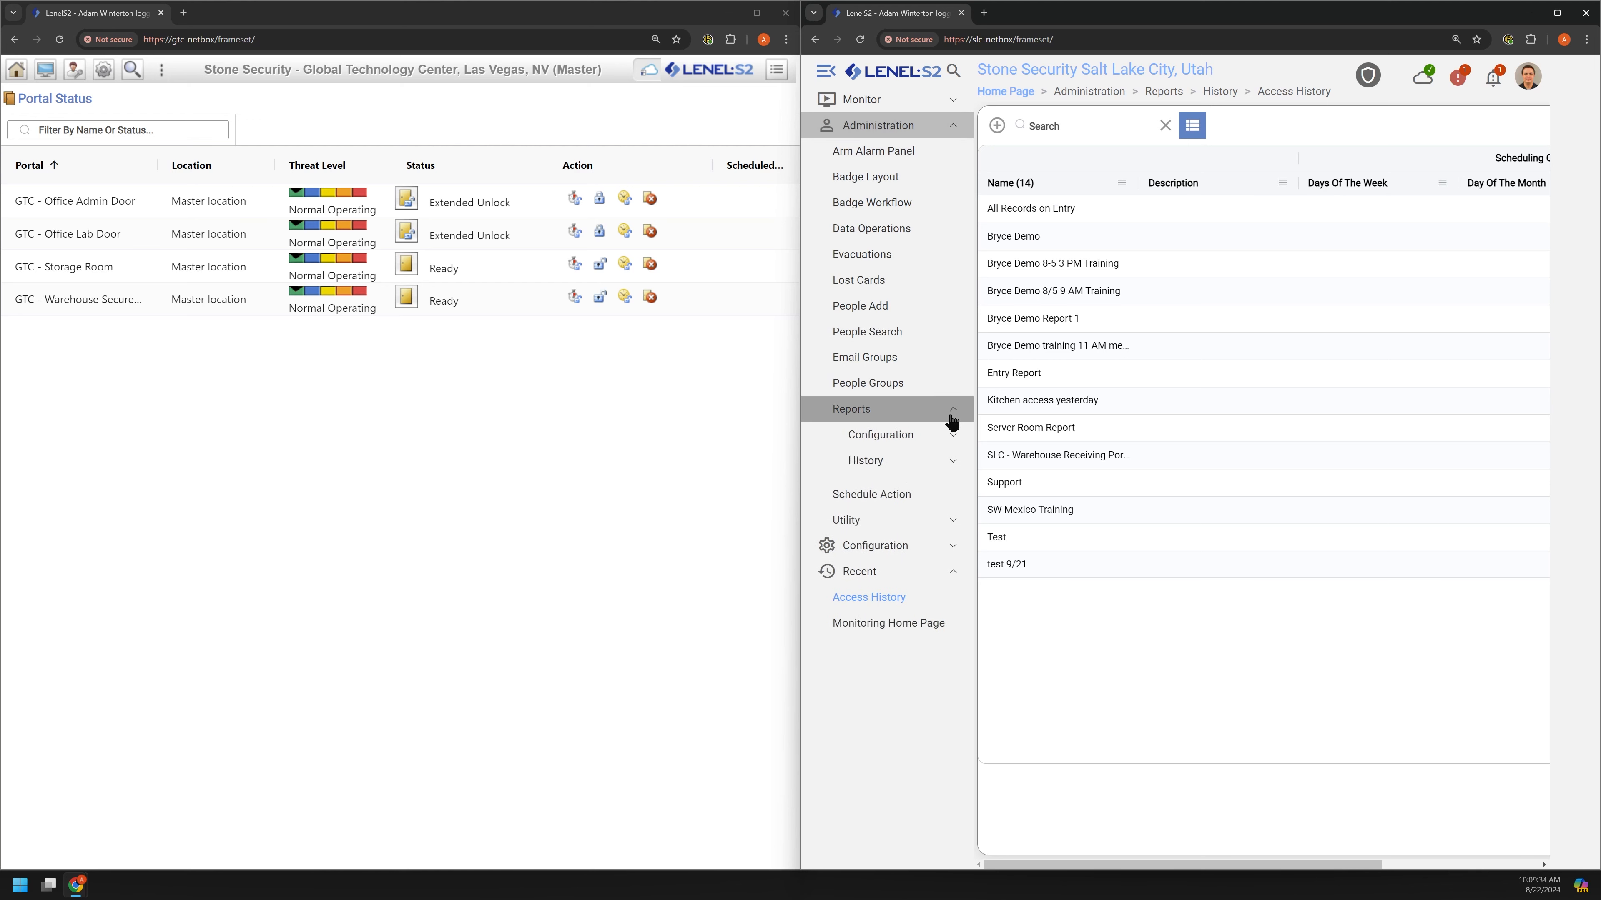
pyautogui.click(886, 438)
# Return to the Monitoring Home Page via the Home Page breadcrumb.
pyautogui.scroll(-3, 893, 630)
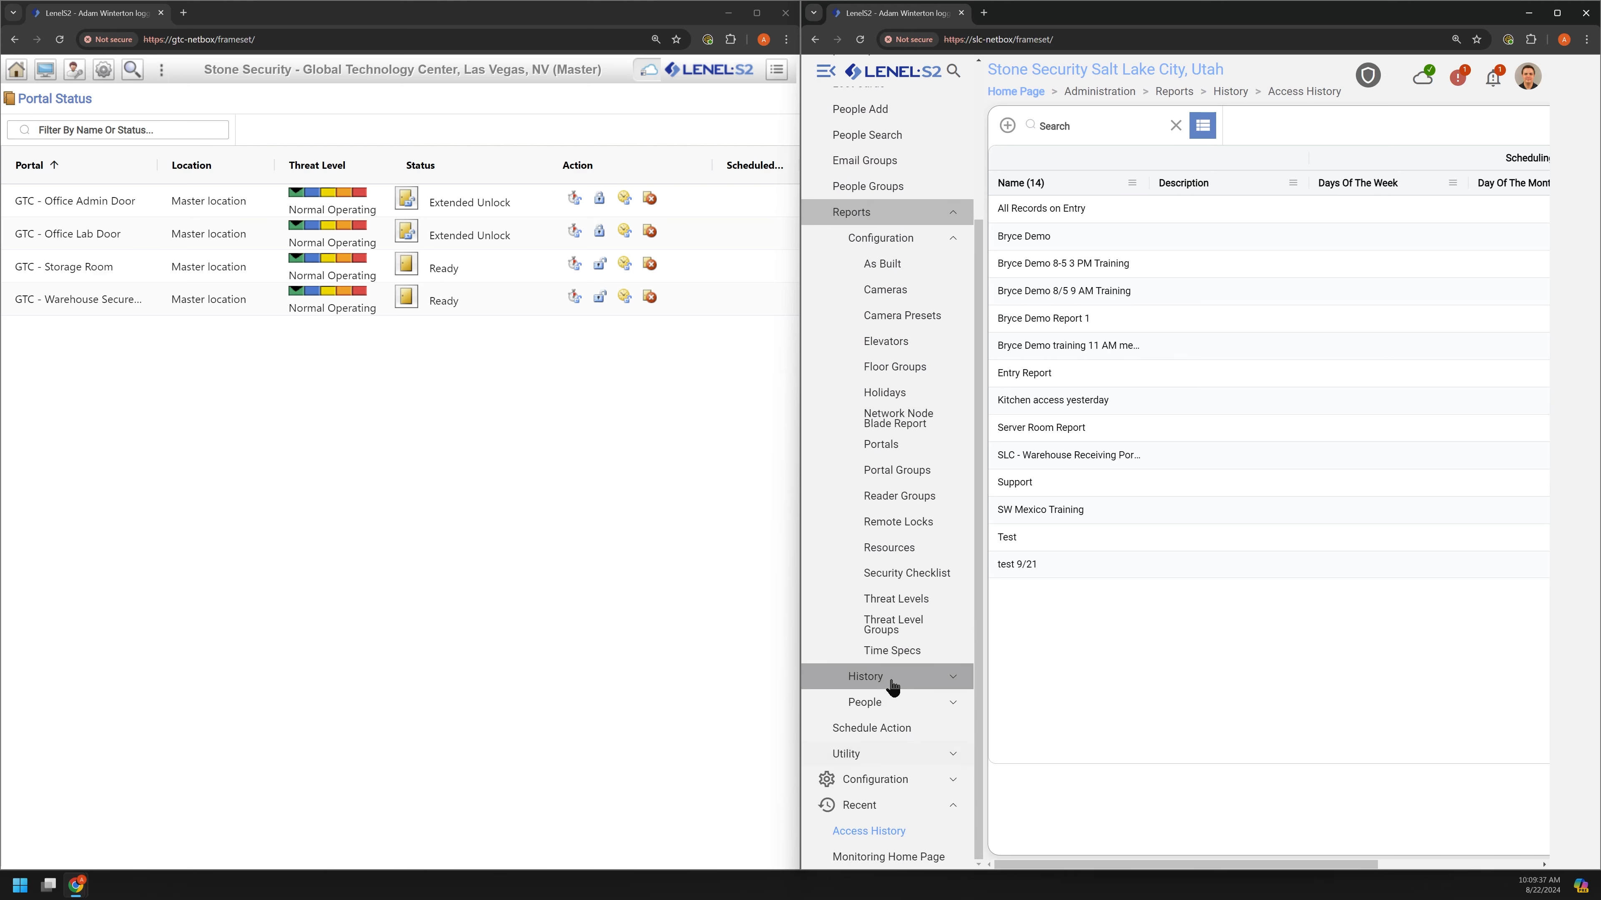
pyautogui.scroll(3, 892, 686)
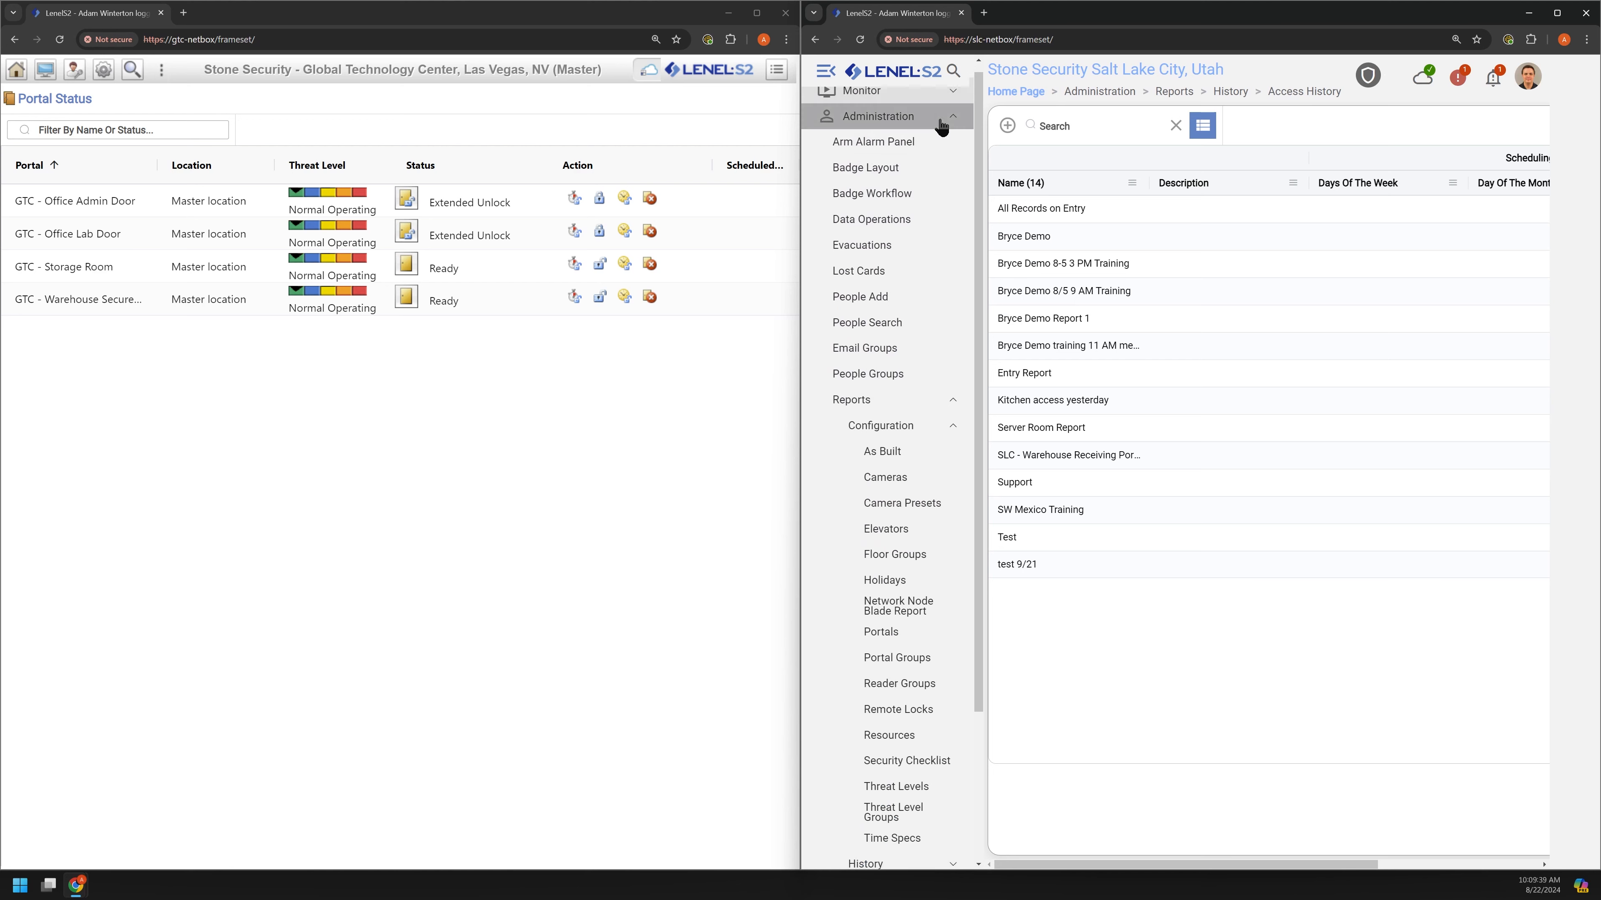
pyautogui.scroll(1, 920, 278)
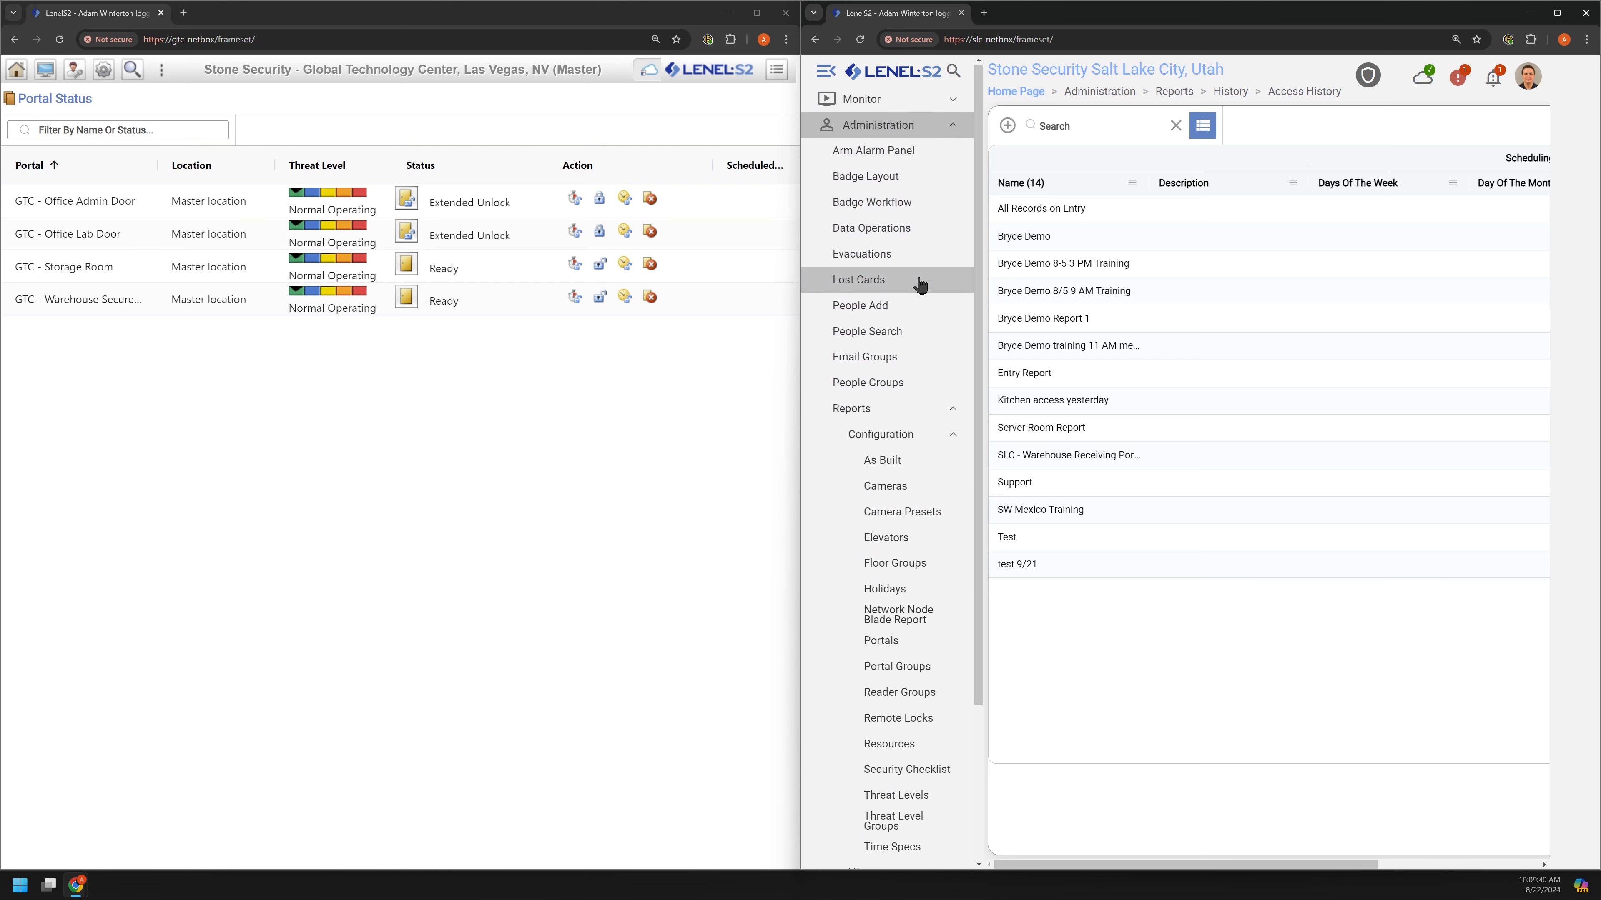
pyautogui.click(1007, 94)
# Open the new Monitoring Home Page and the classic Activity Log with its Monitor panel.
pyautogui.click(952, 104)
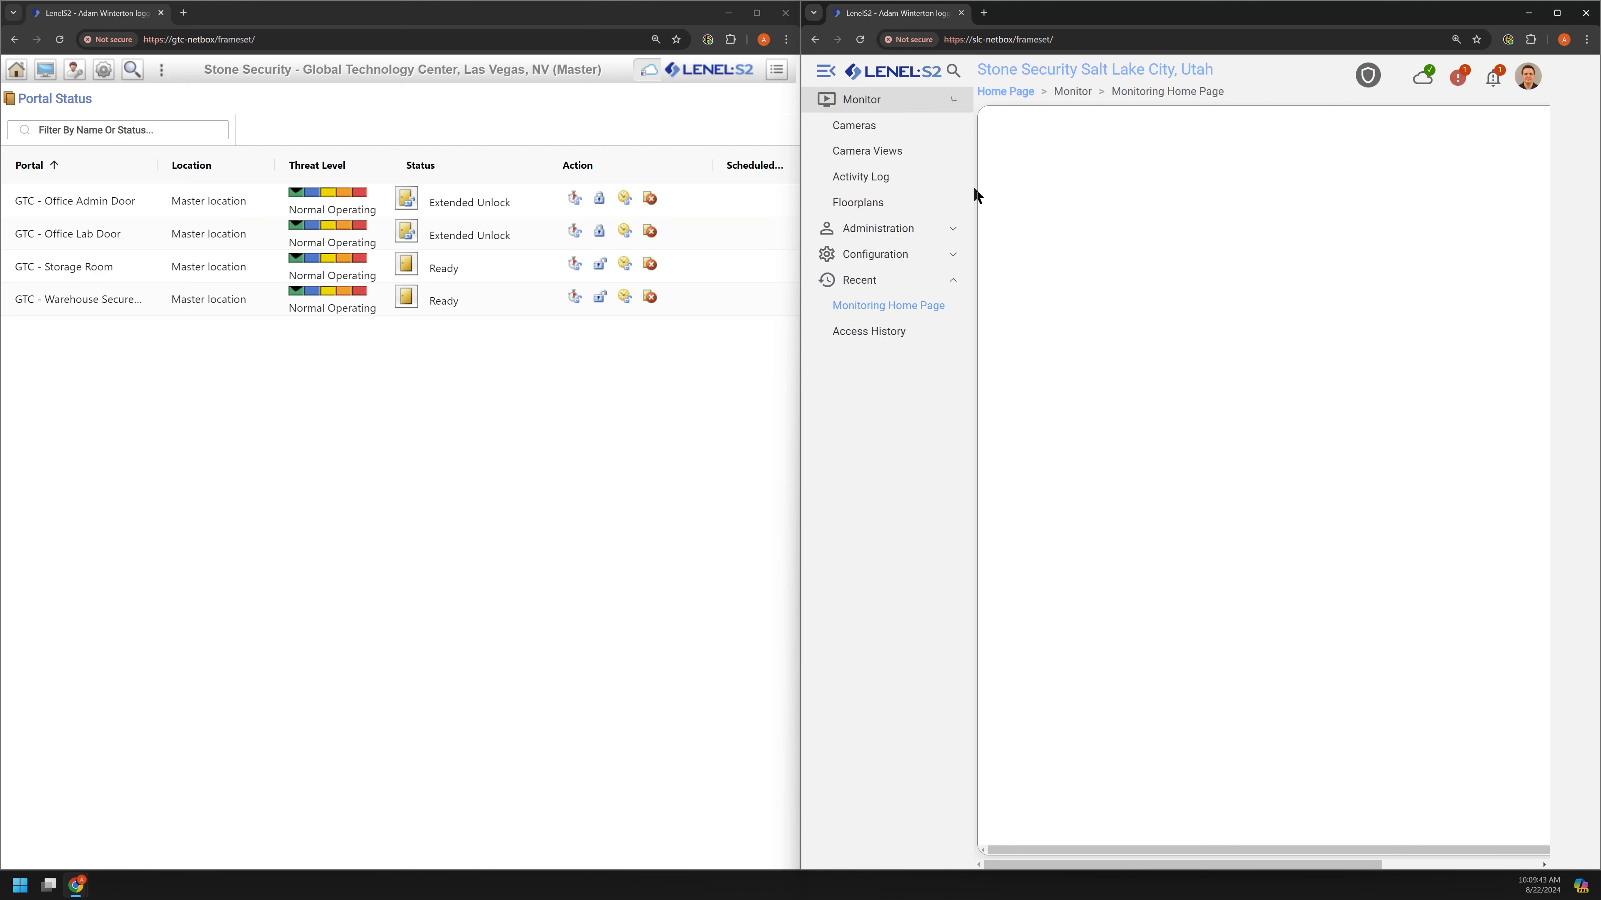
pyautogui.click(17, 70)
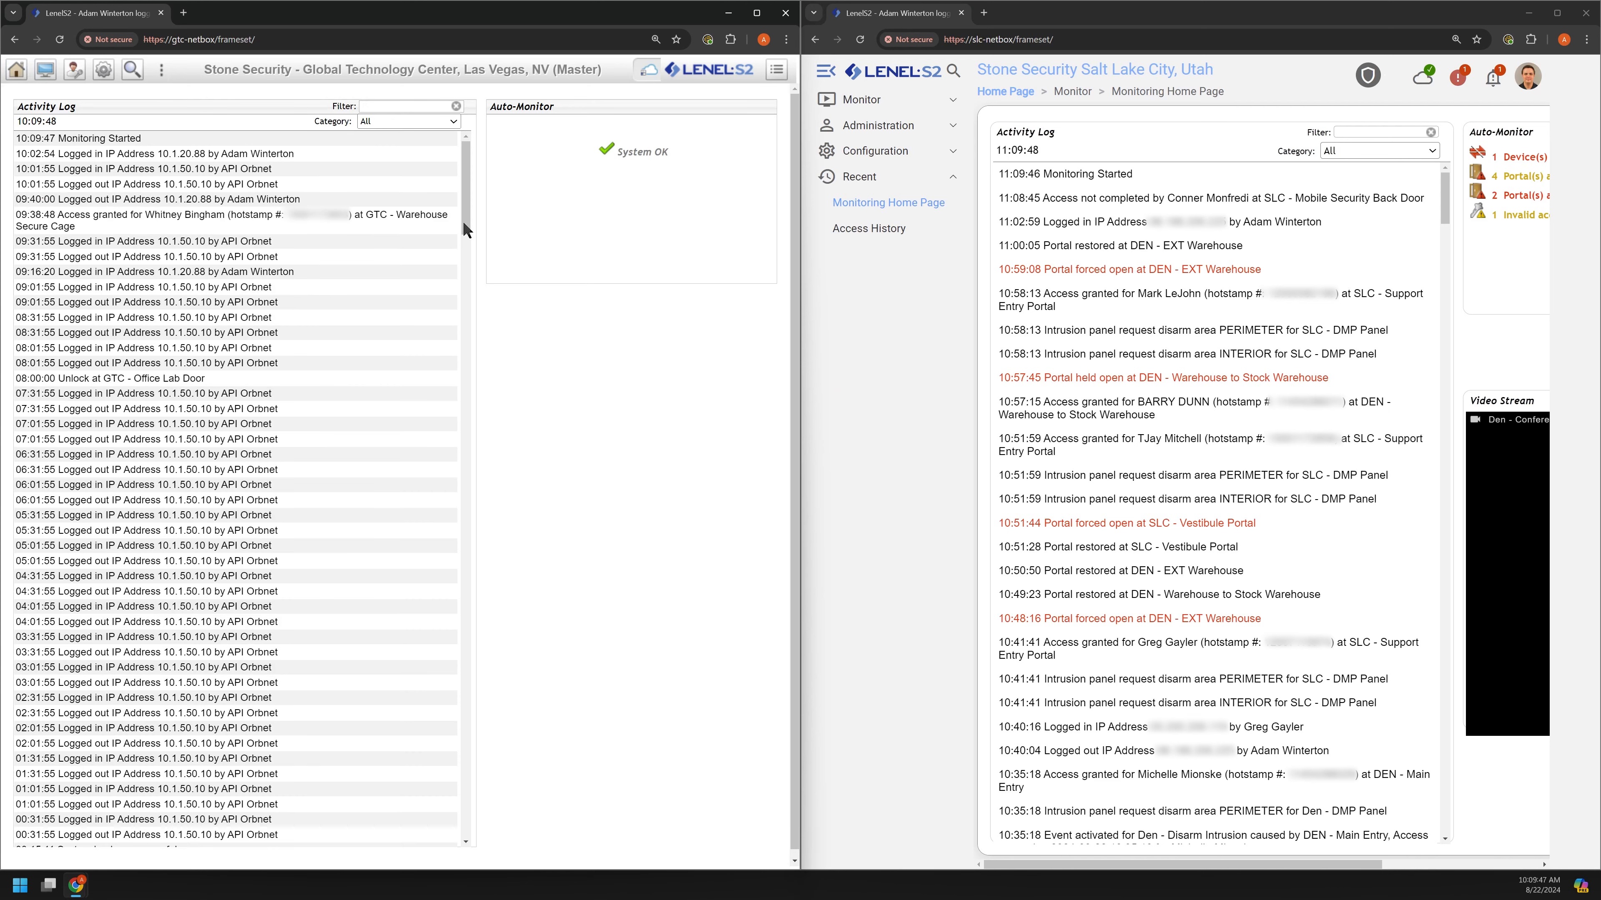
pyautogui.click(44, 69)
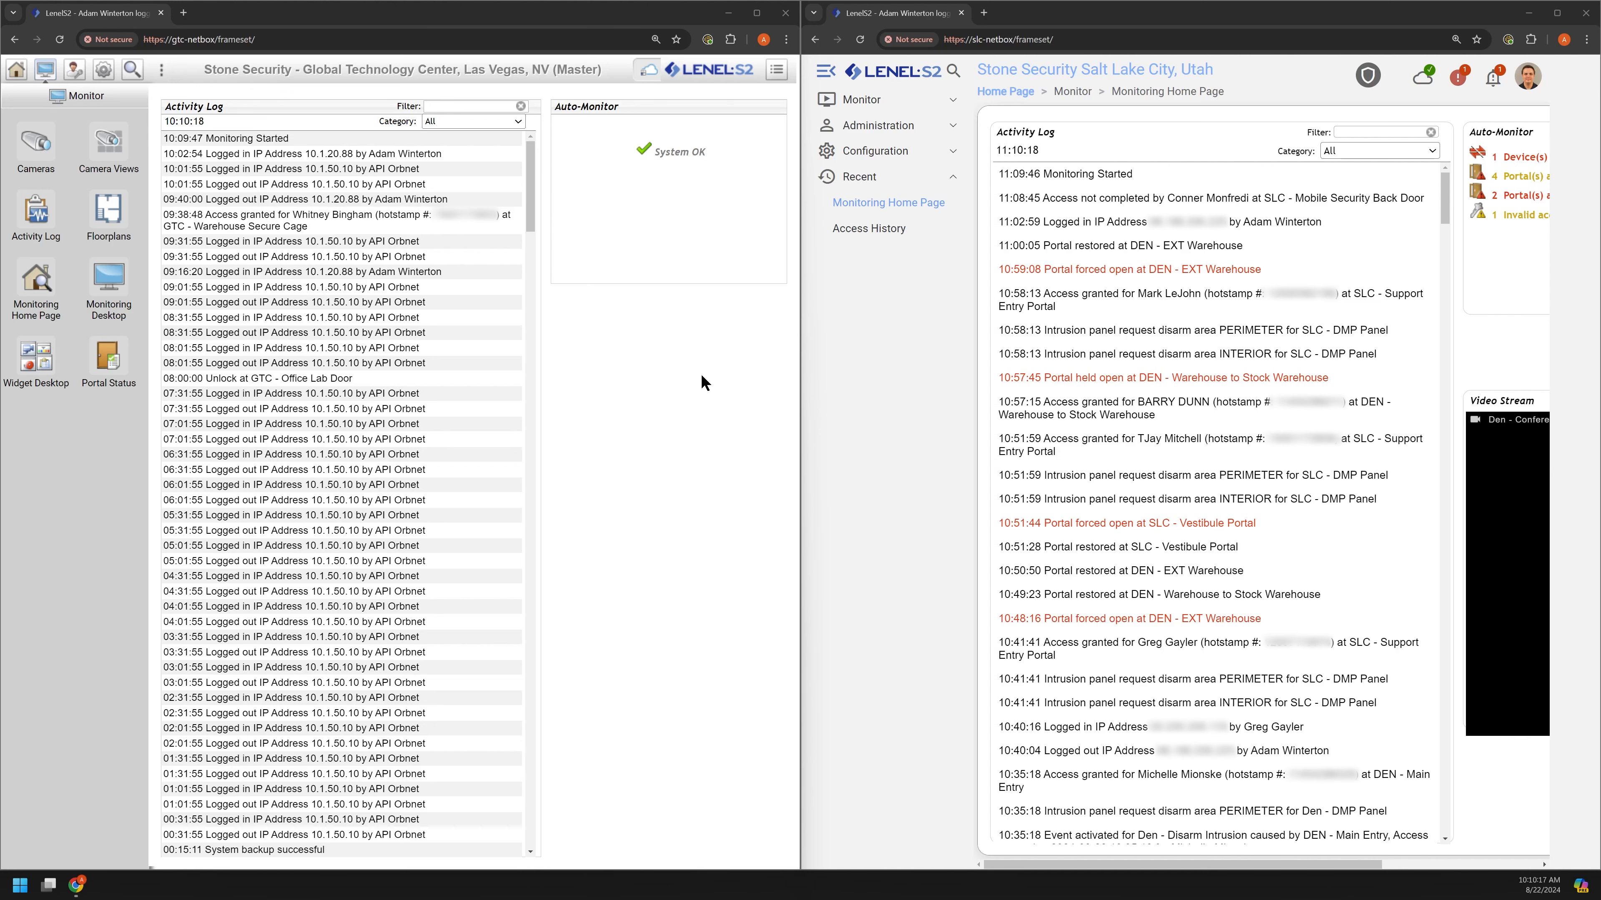
# Set the classic Activity Log's Category filter to Access Control and scroll the entries.
pyautogui.click(501, 121)
pyautogui.click(491, 146)
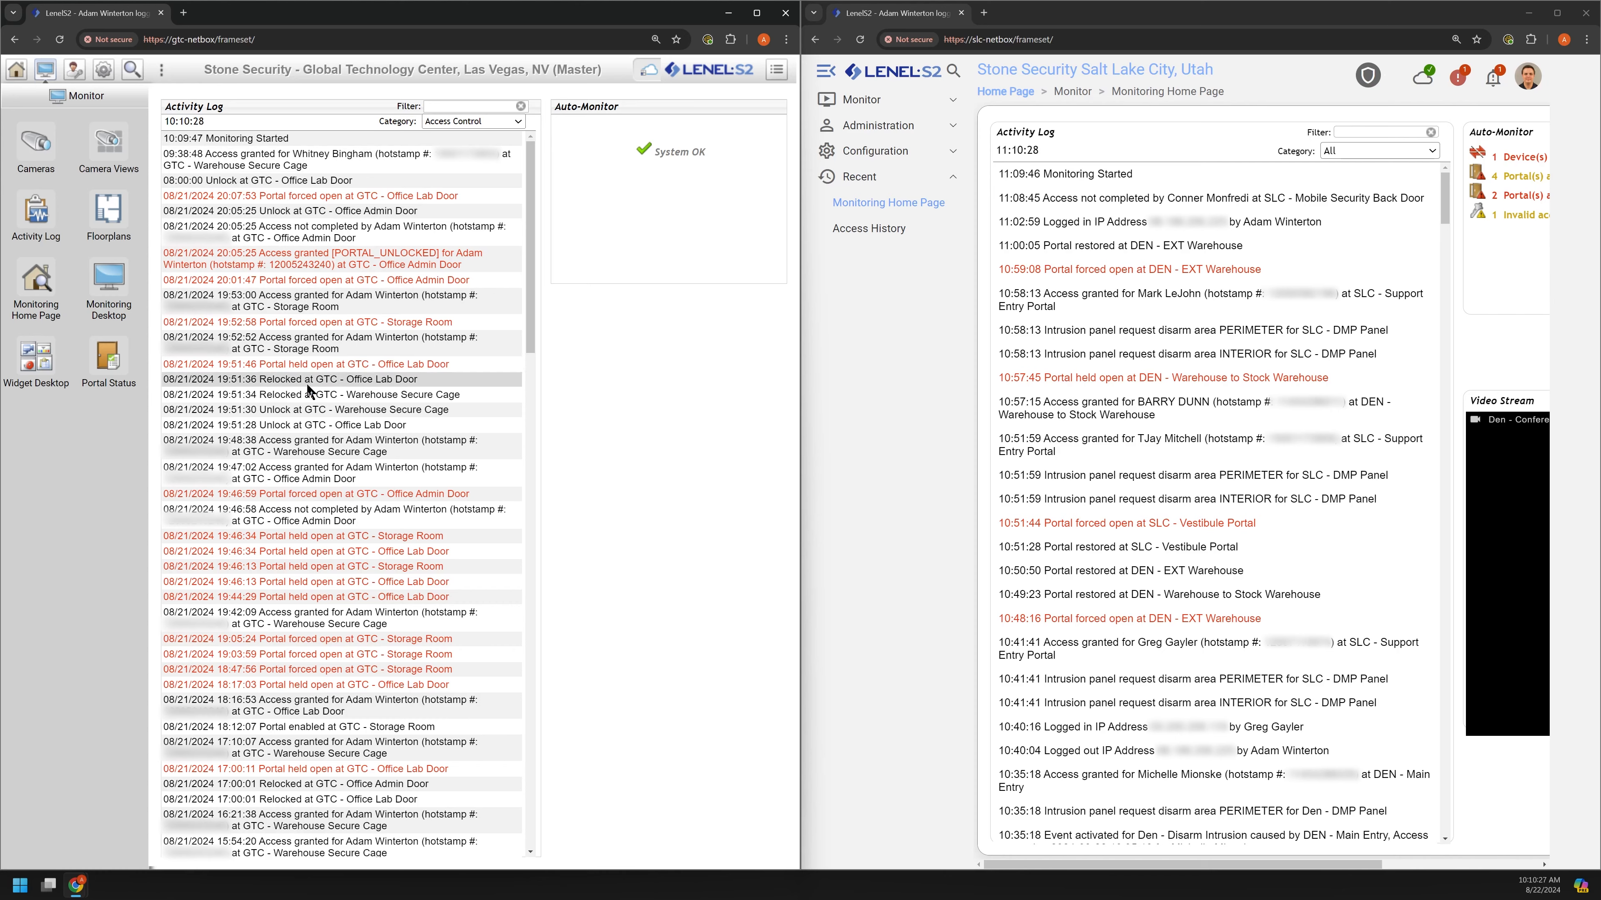
pyautogui.scroll(-6, 285, 453)
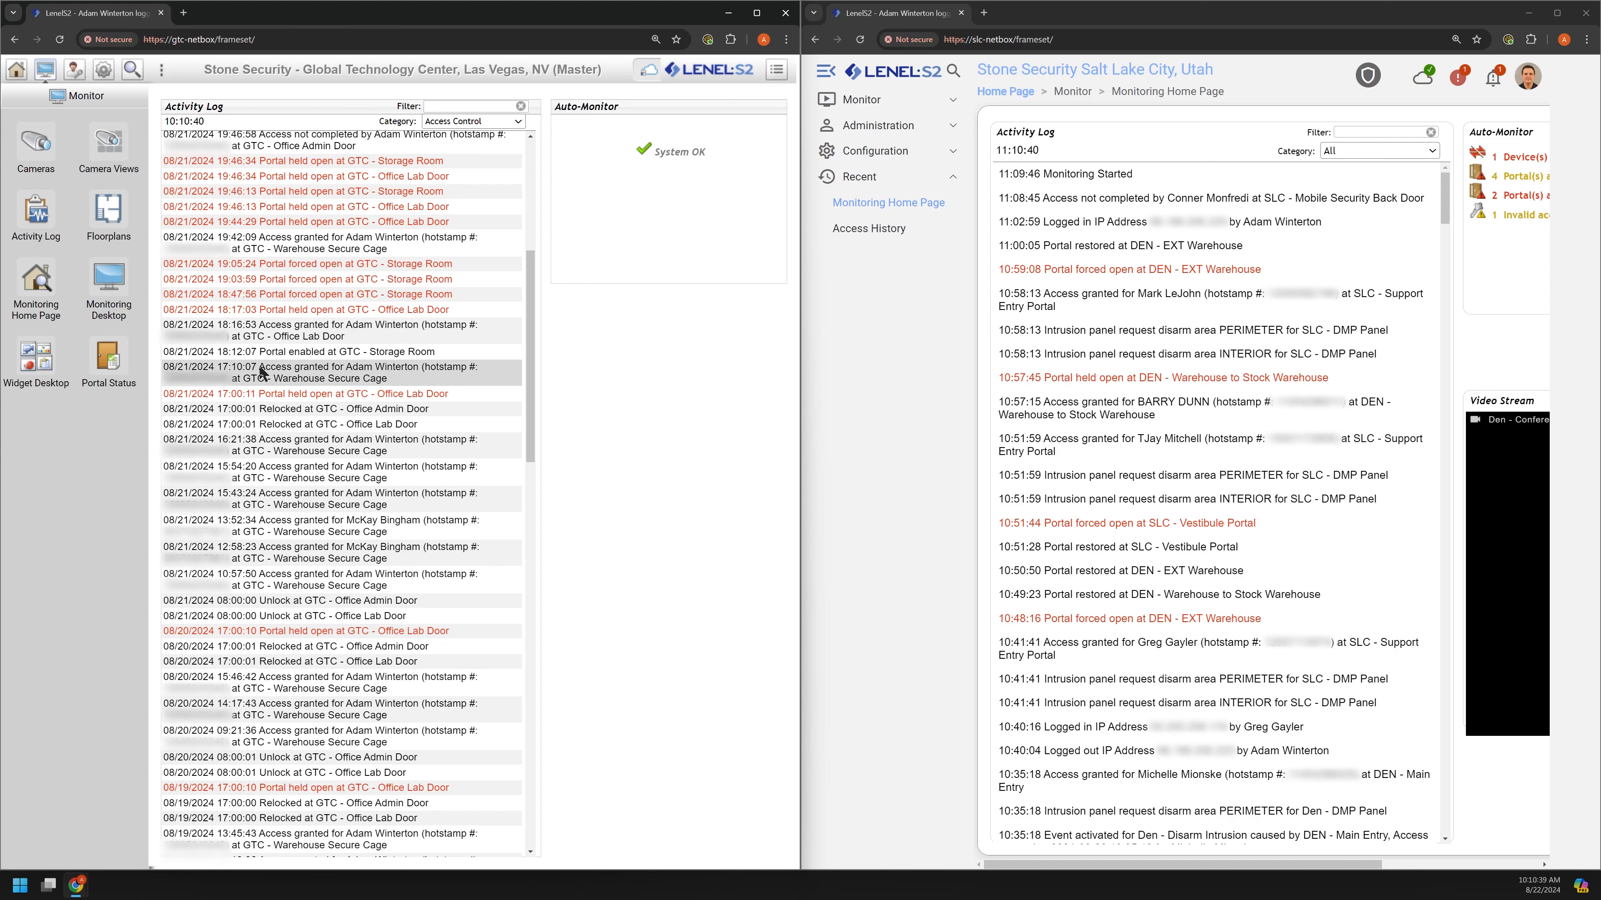
pyautogui.scroll(2, 287, 341)
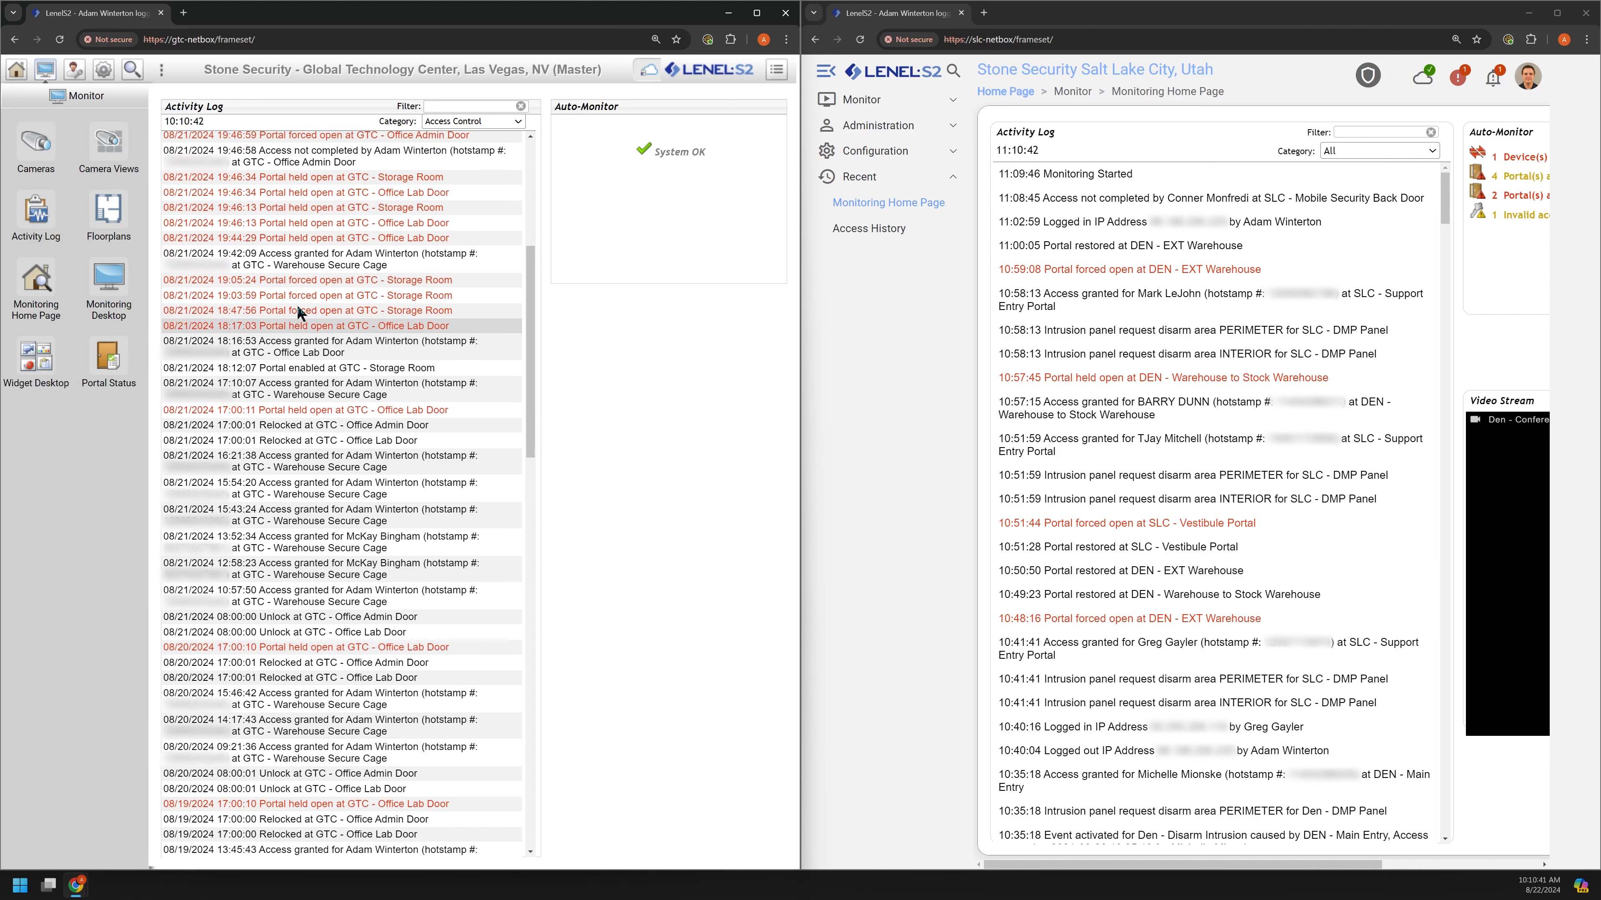
pyautogui.scroll(-1, 295, 470)
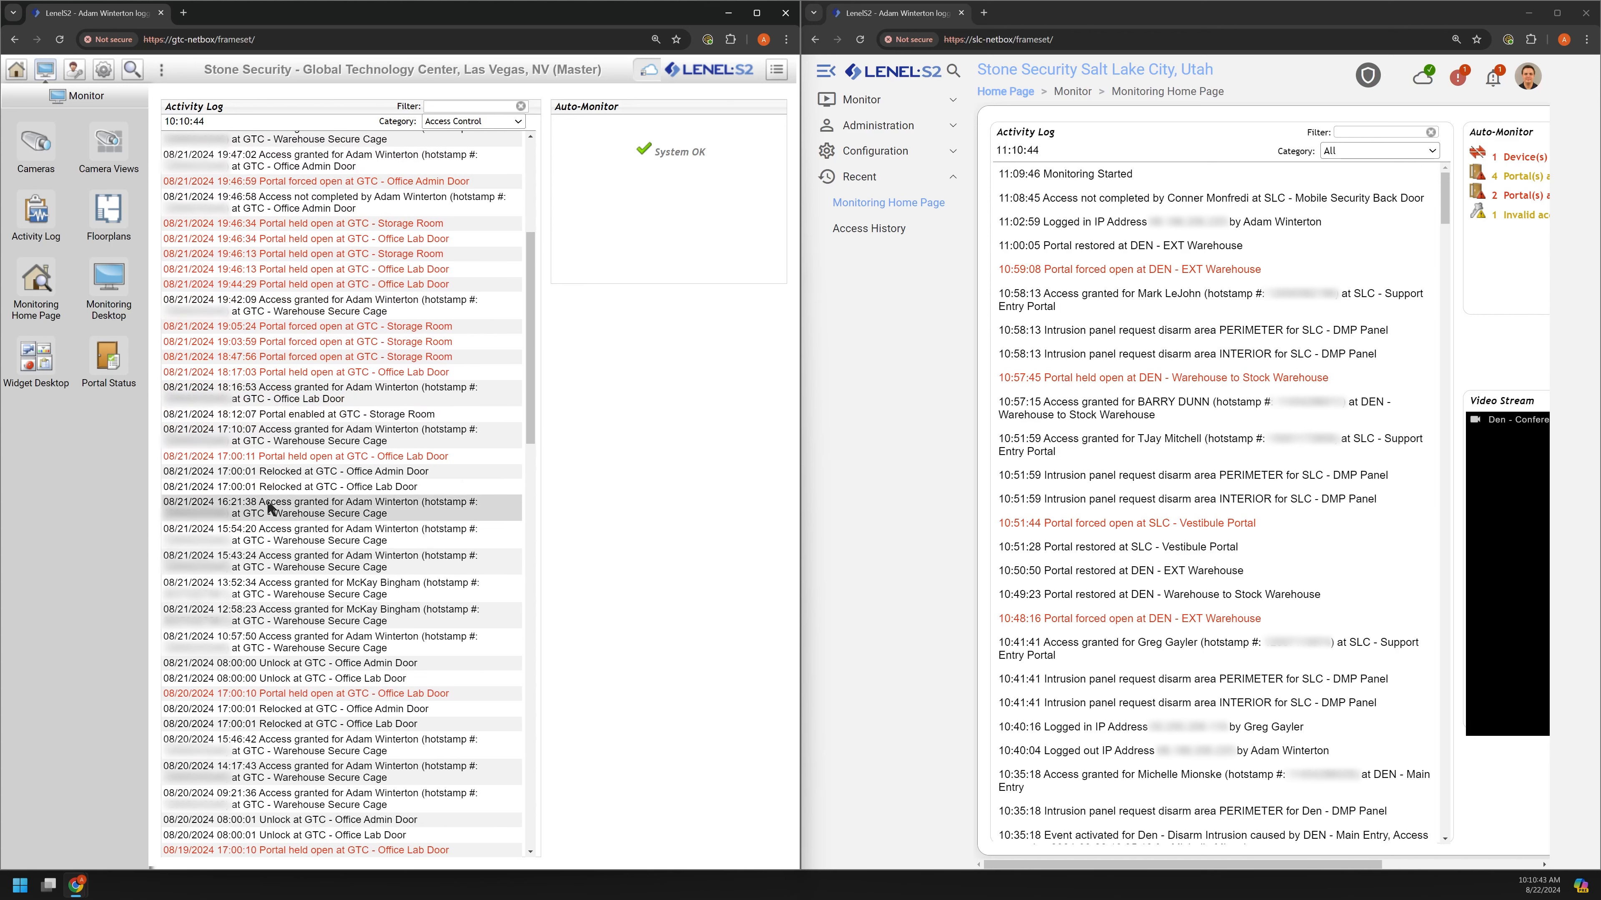
pyautogui.scroll(-4, 298, 523)
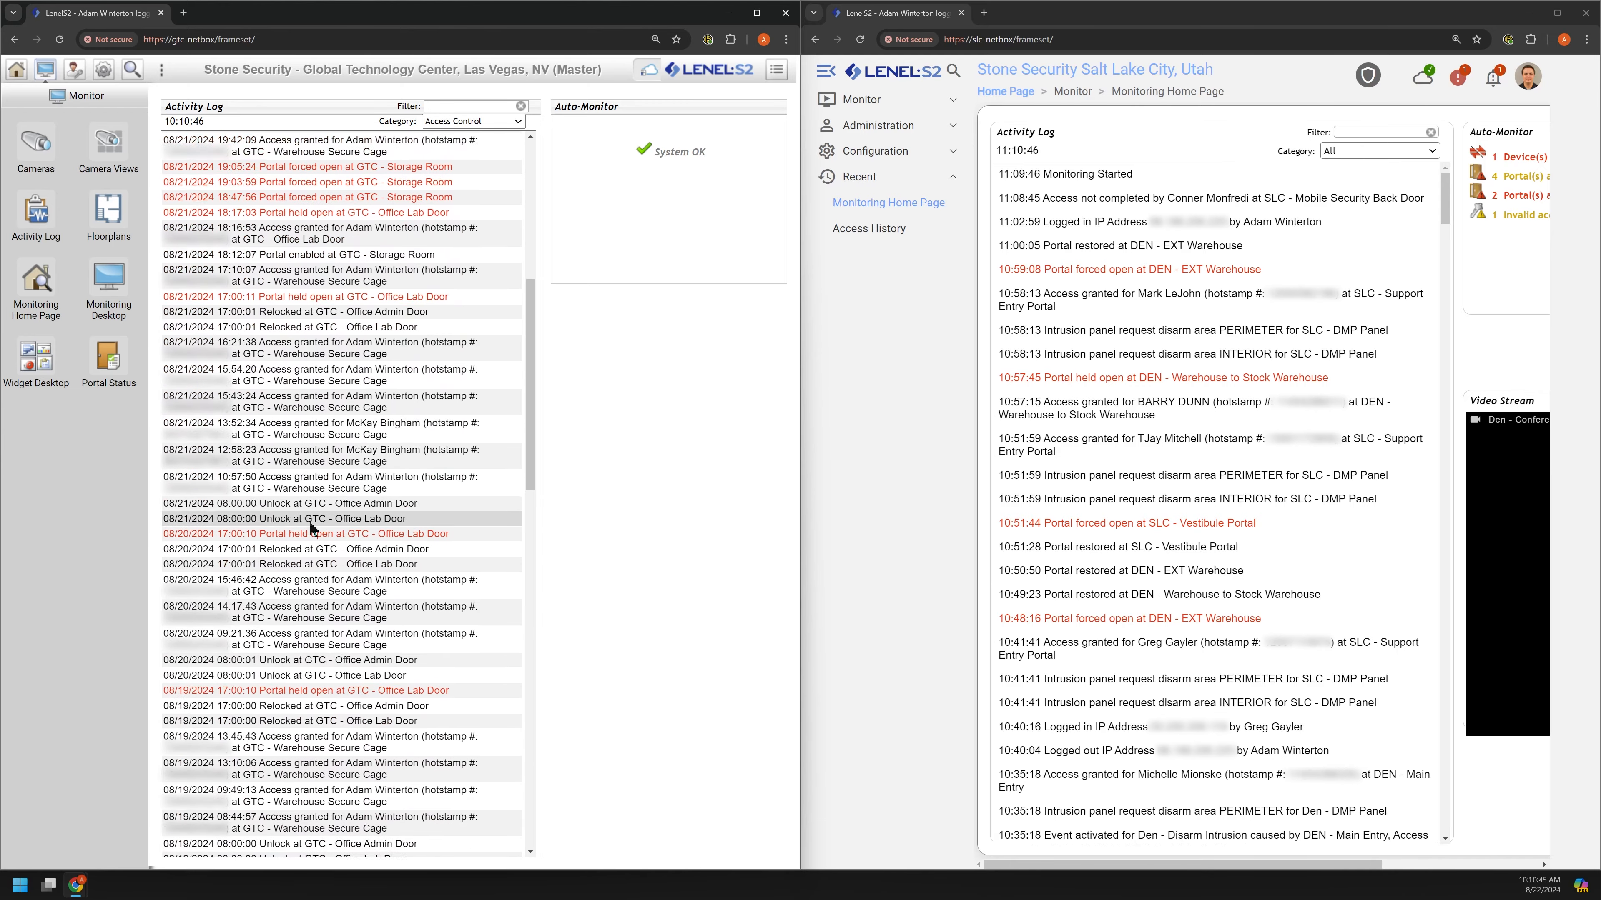
pyautogui.scroll(-1, 297, 712)
pyautogui.scroll(-2, 276, 661)
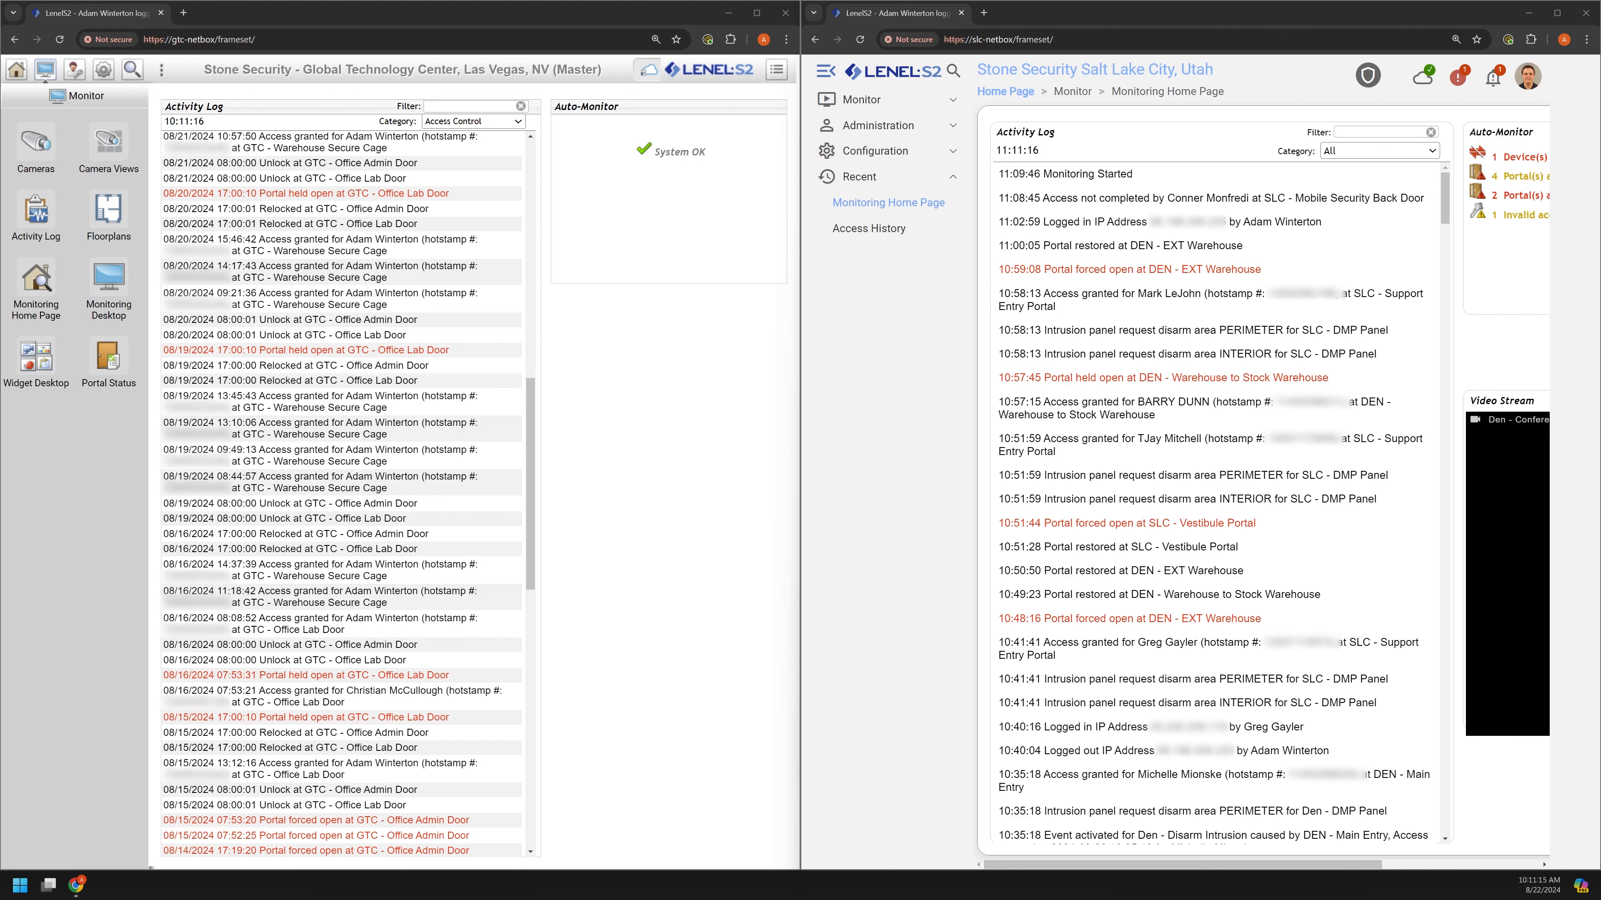
pyautogui.click(711, 423)
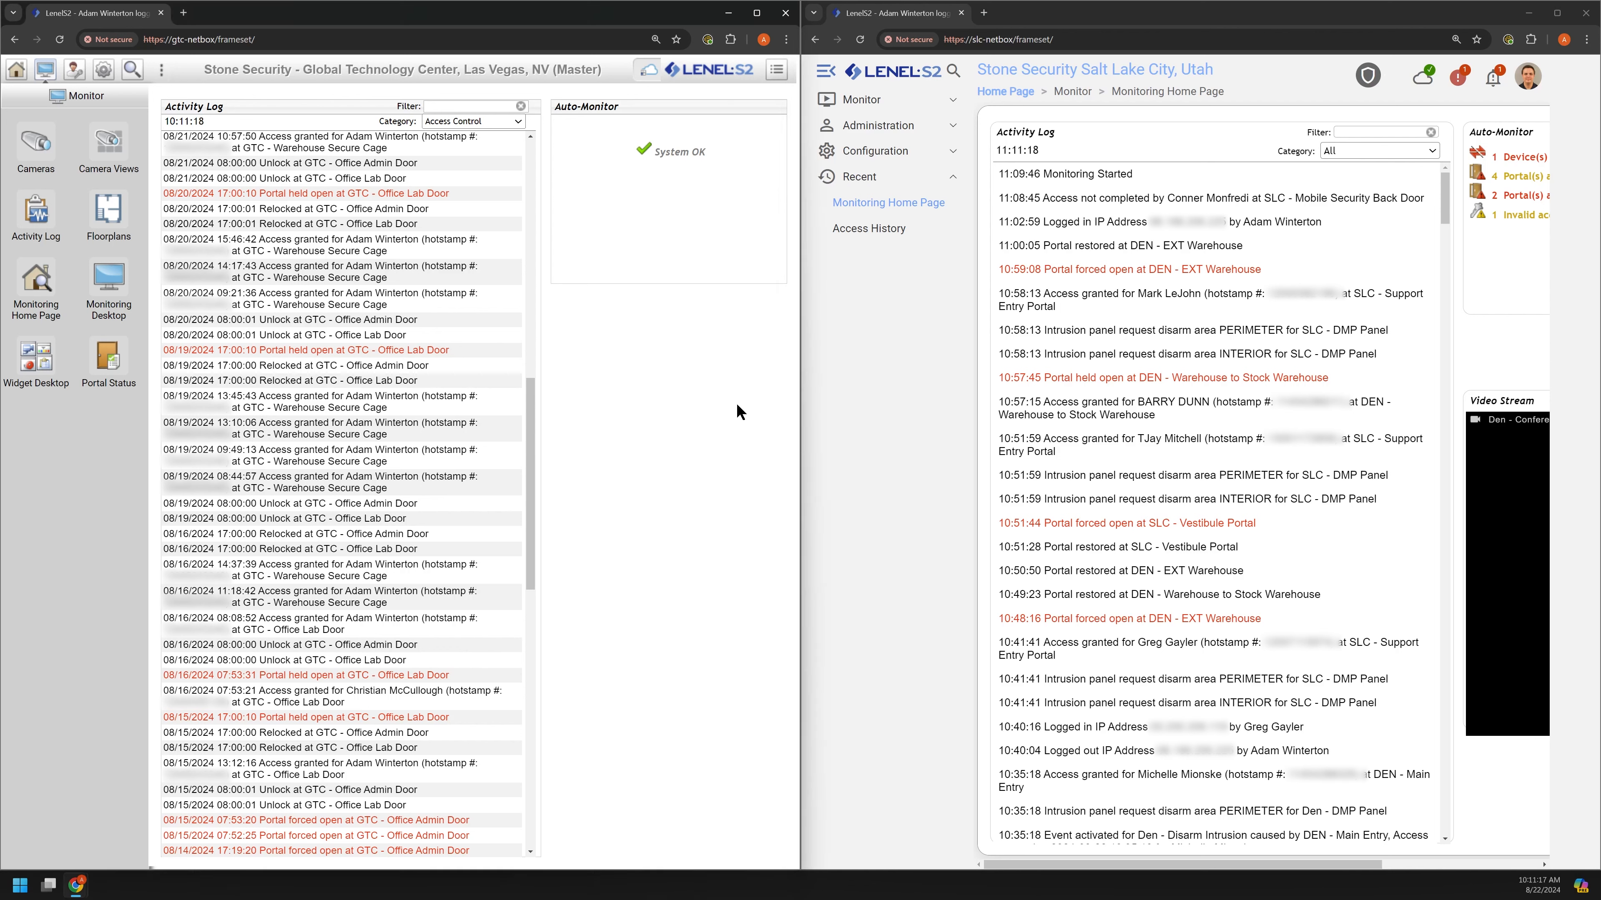
pyautogui.click(775, 69)
pyautogui.moveTo(775, 63)
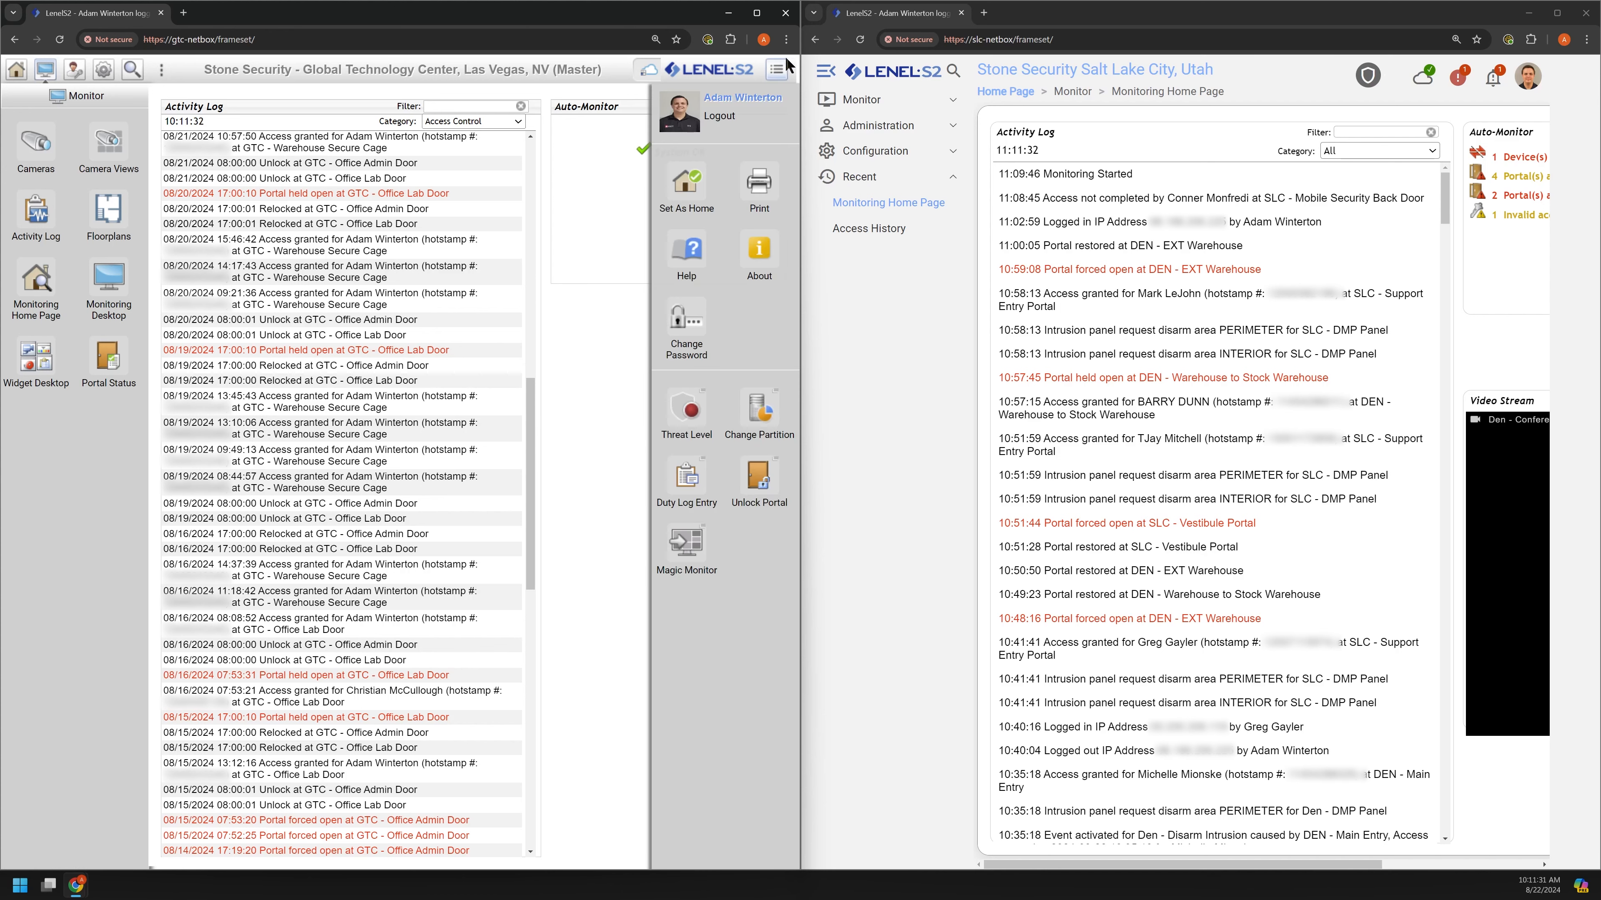
pyautogui.click(1528, 81)
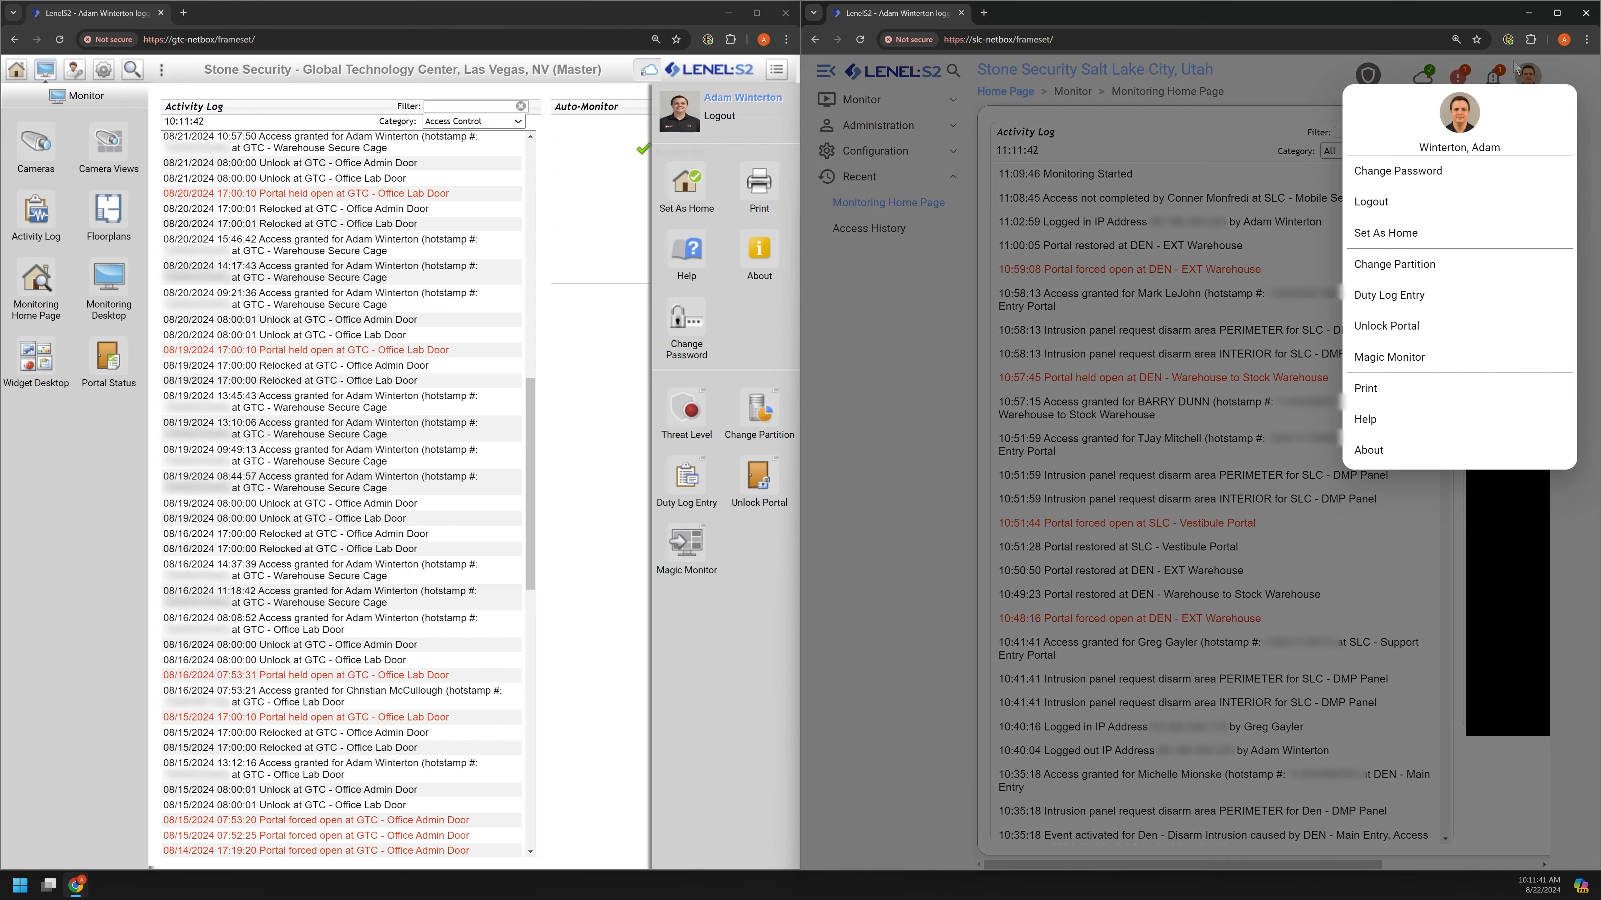
pyautogui.click(637, 125)
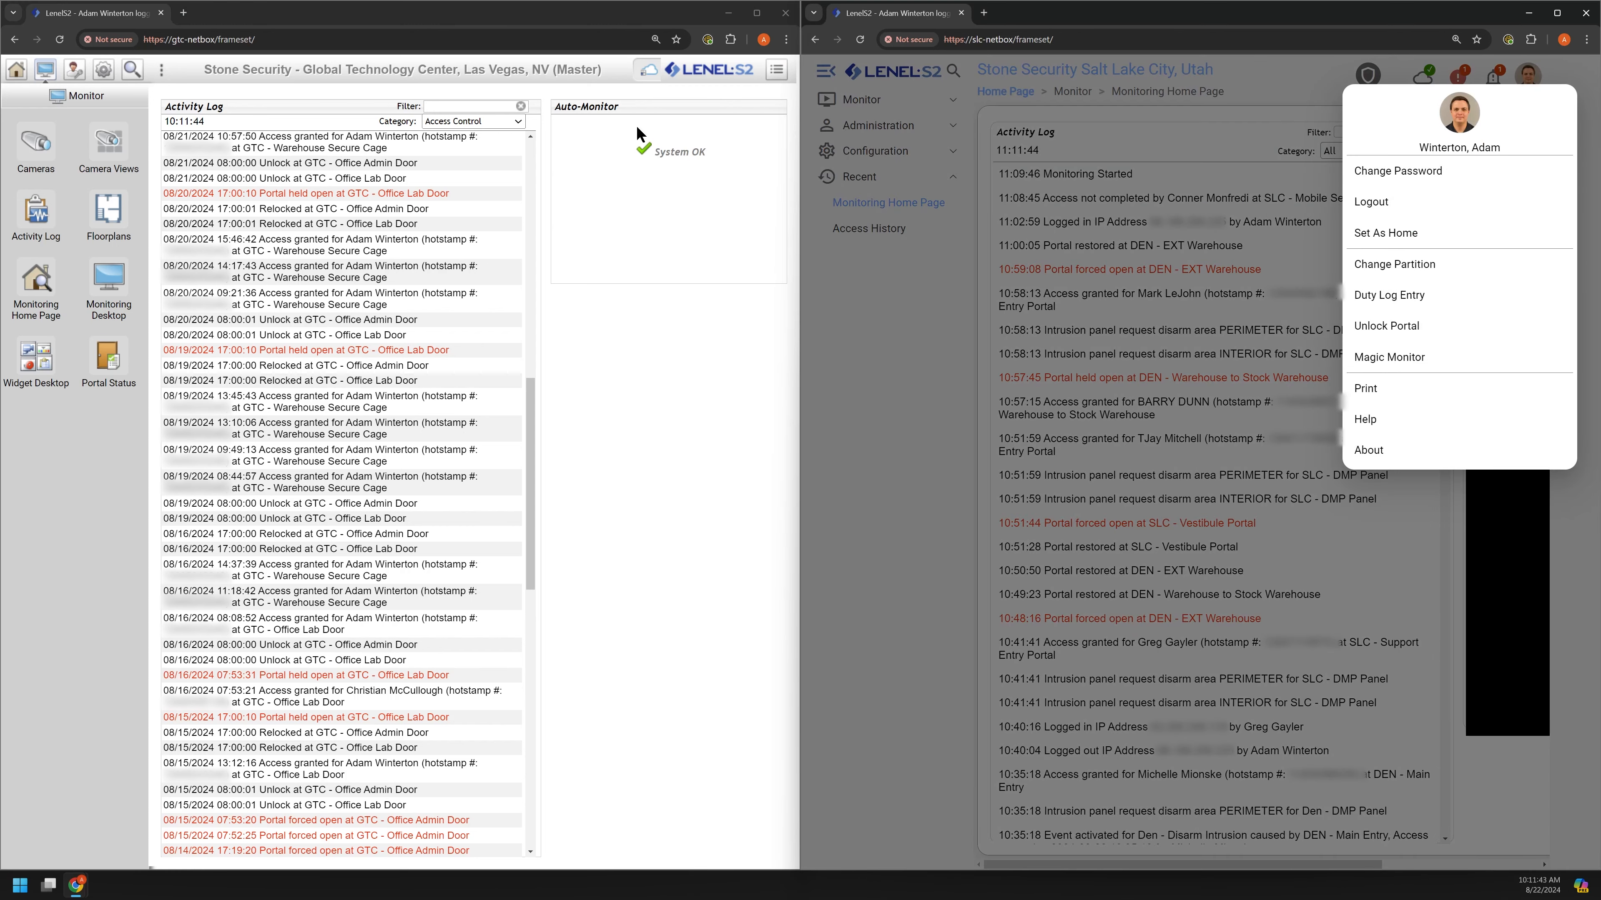
pyautogui.click(777, 69)
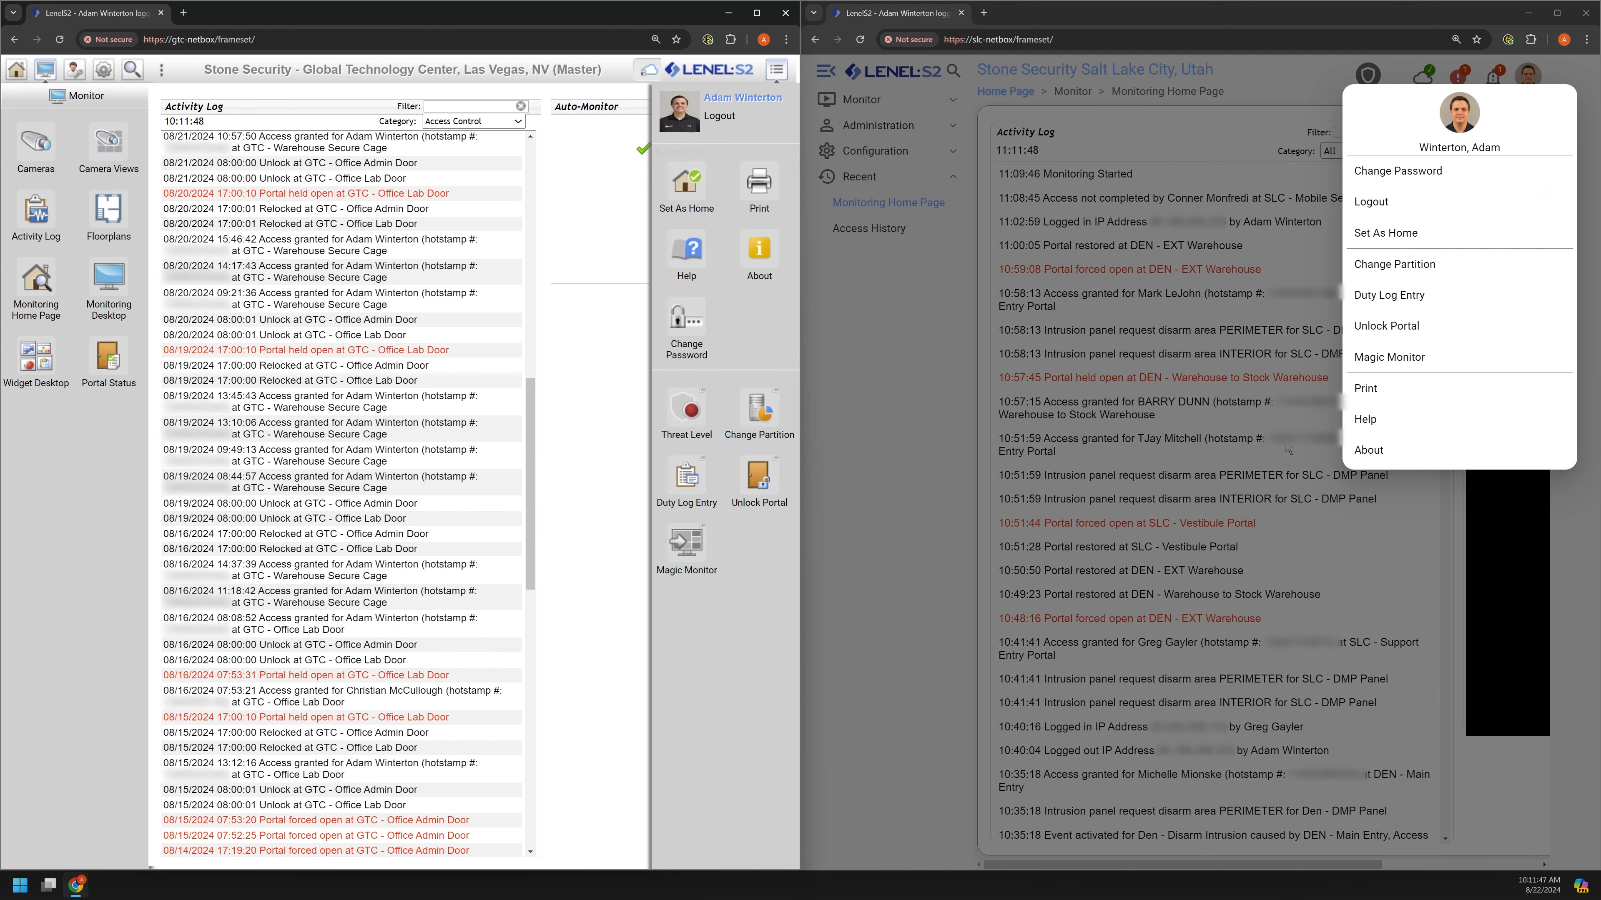
pyautogui.click(969, 386)
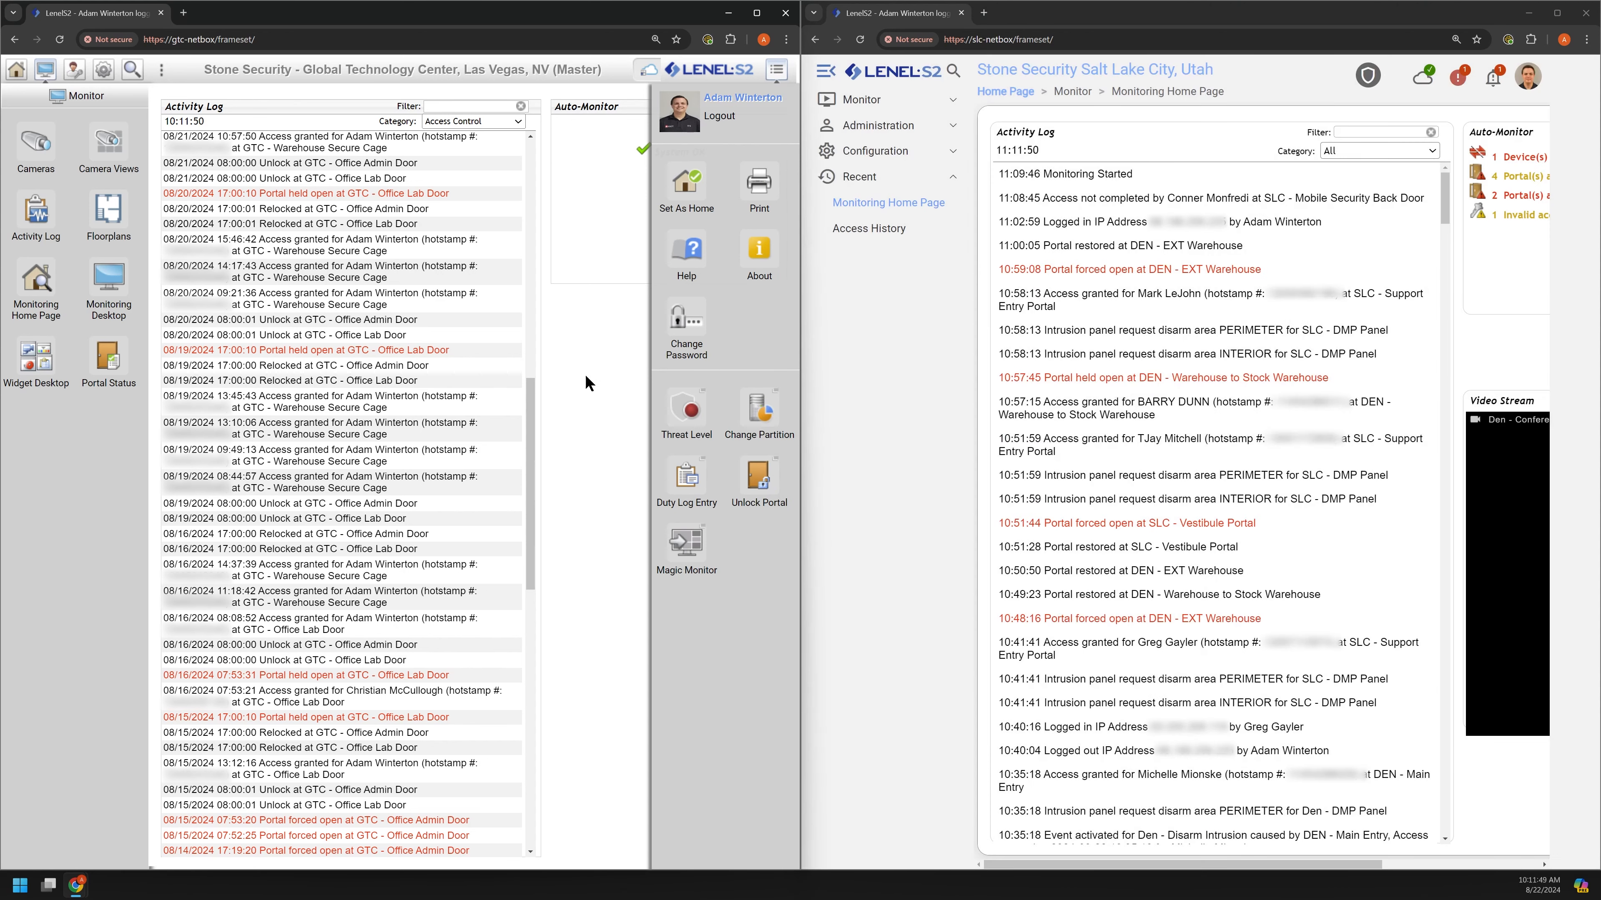
pyautogui.click(779, 75)
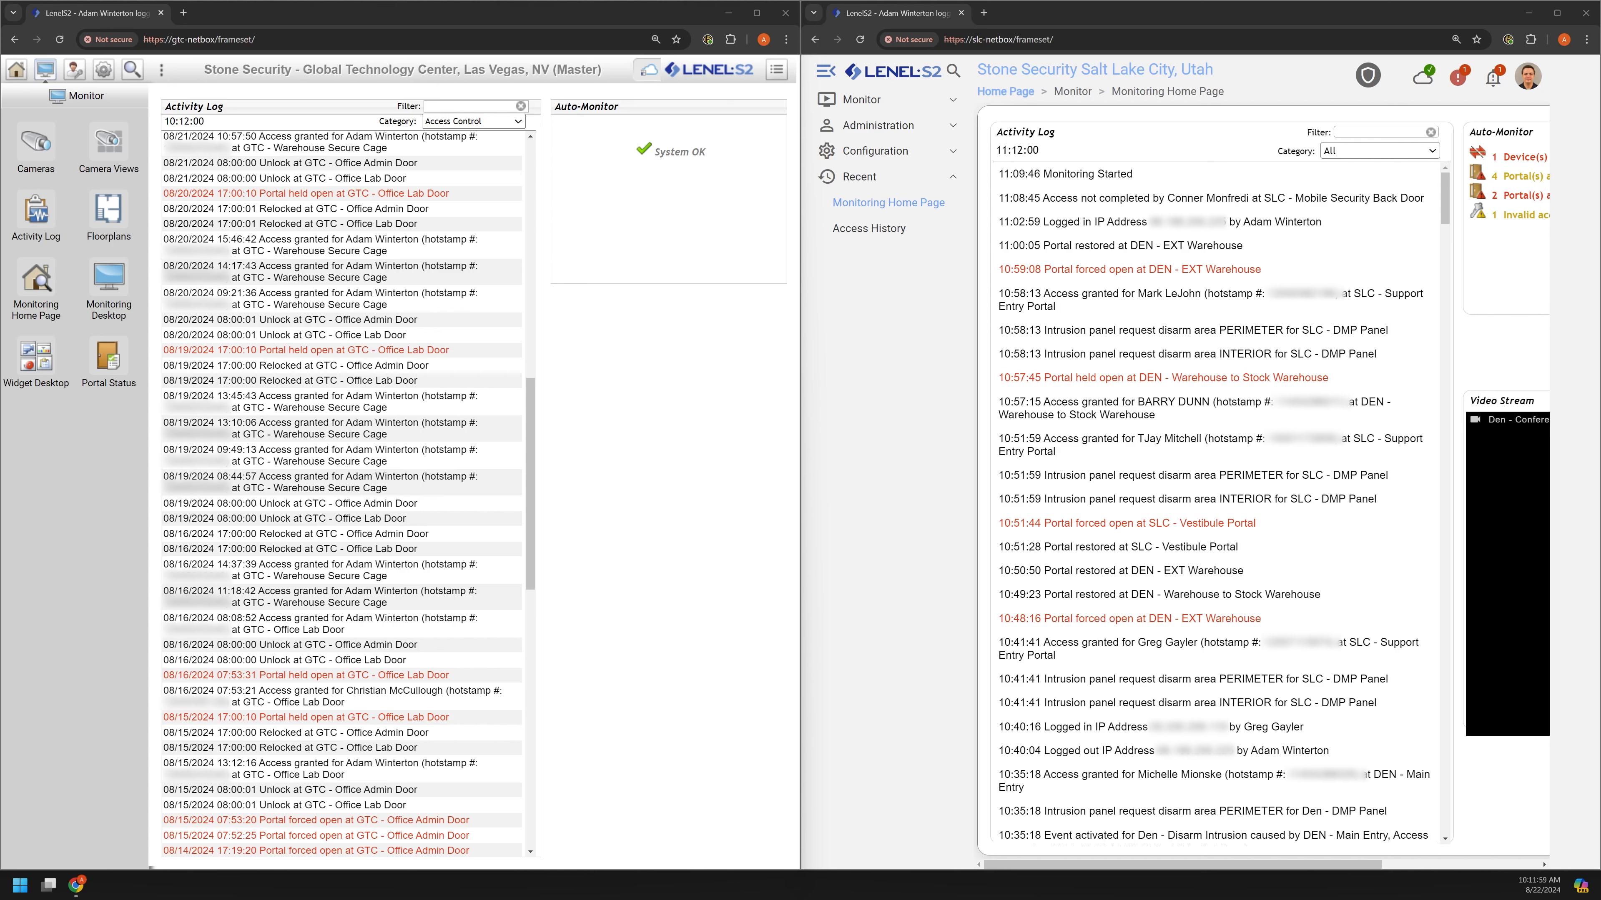
pyautogui.click(705, 525)
pyautogui.click(894, 489)
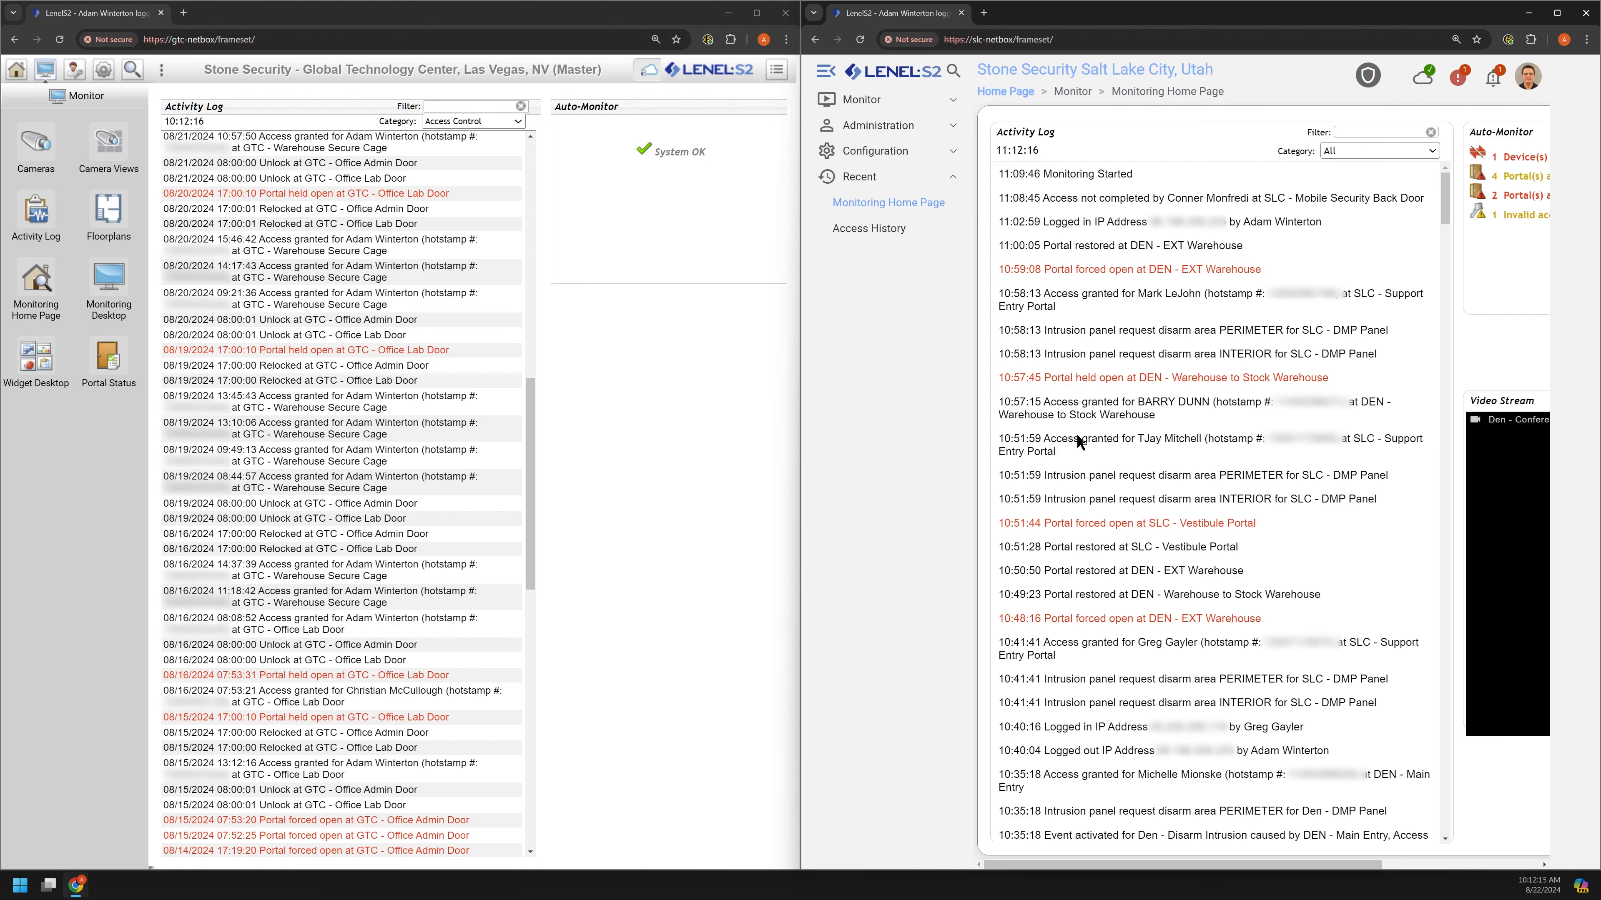
pyautogui.scroll(-6, 1148, 407)
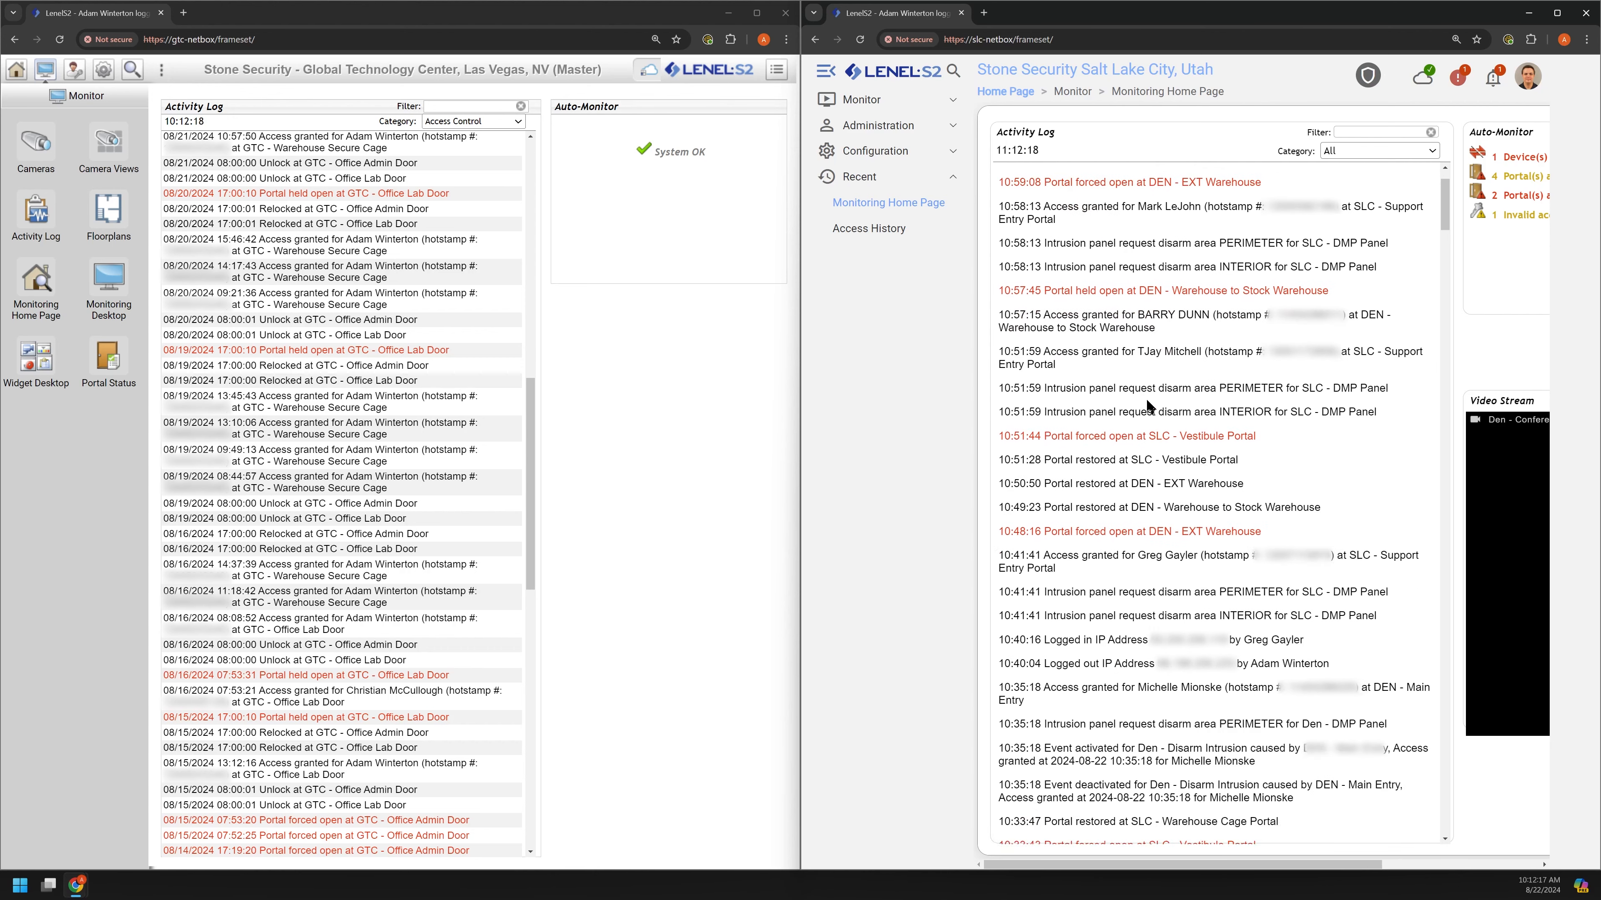
pyautogui.scroll(6, 1147, 412)
pyautogui.scroll(15, 475, 419)
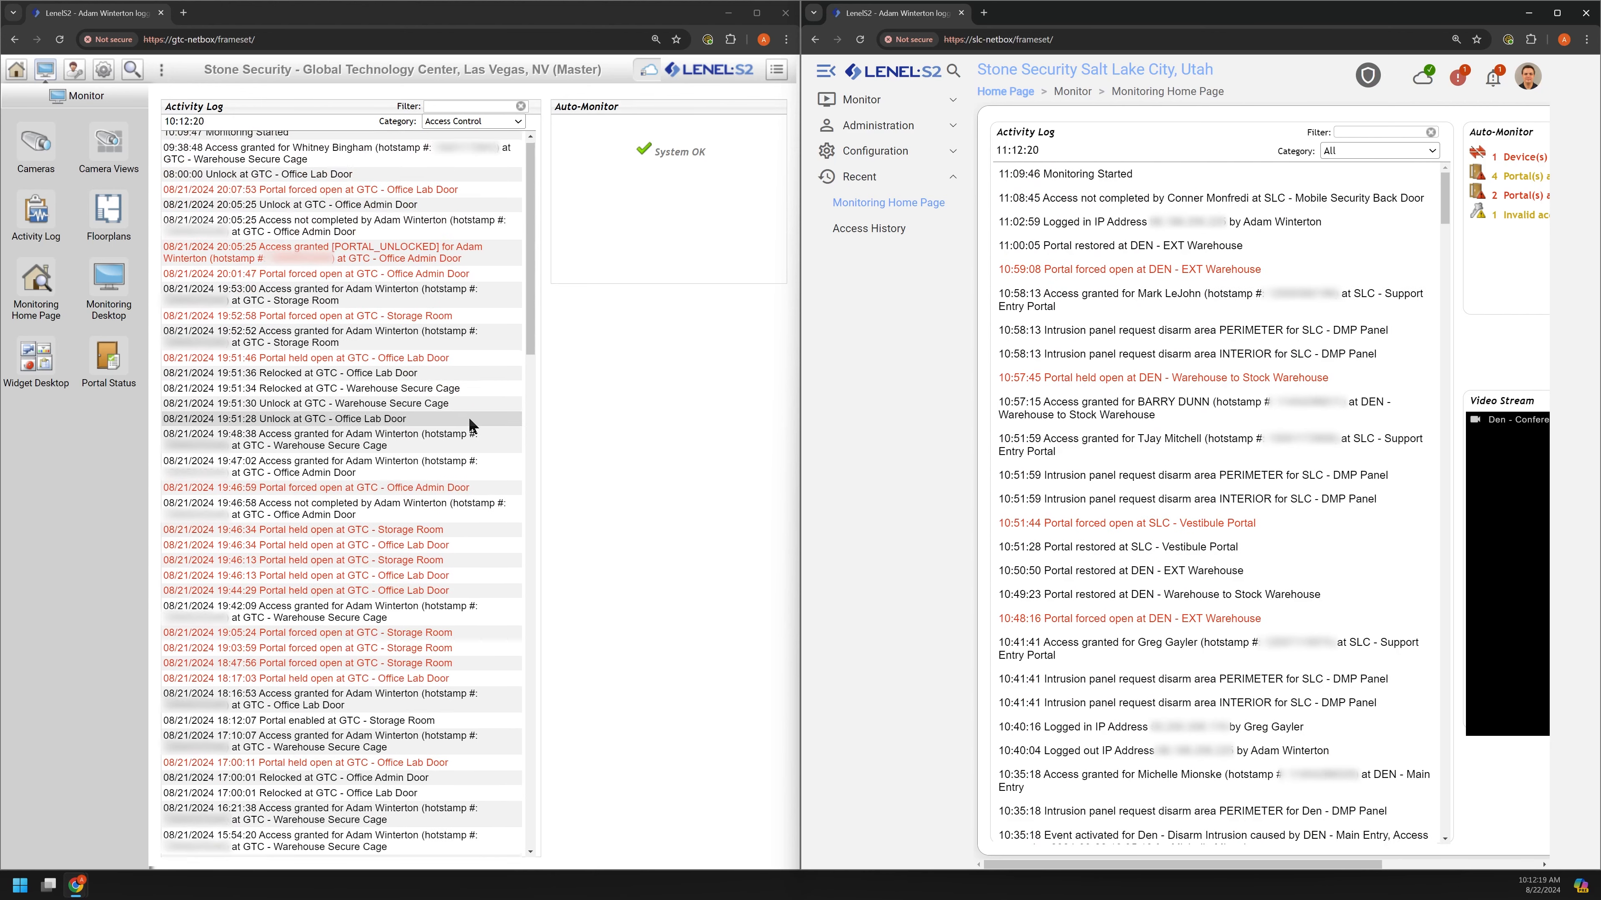
pyautogui.click(498, 120)
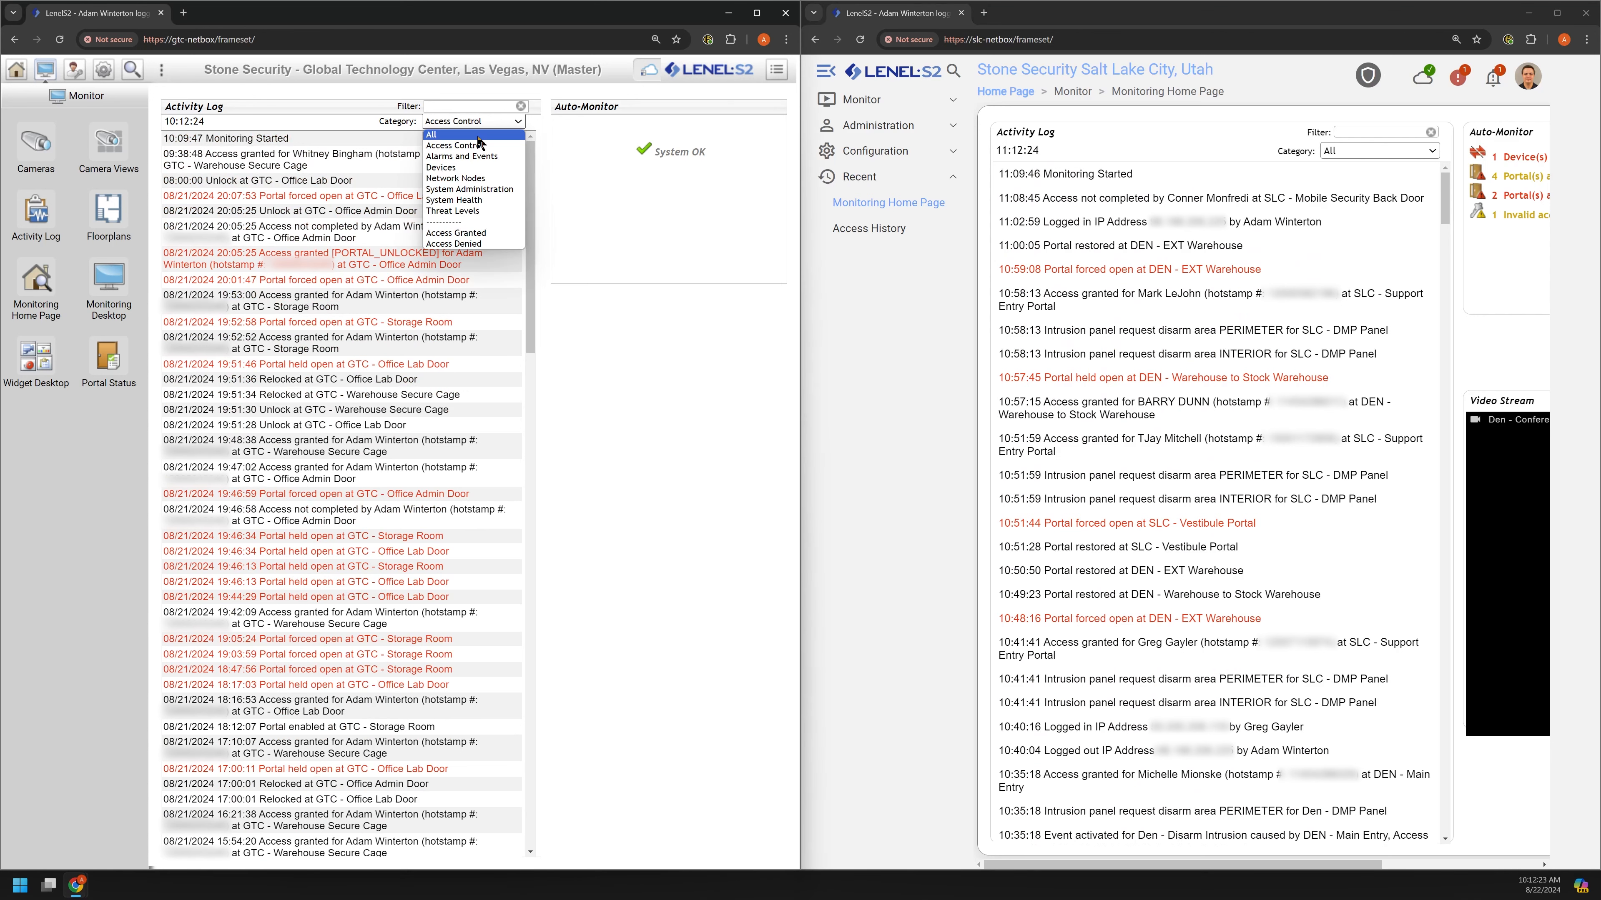
pyautogui.click(479, 145)
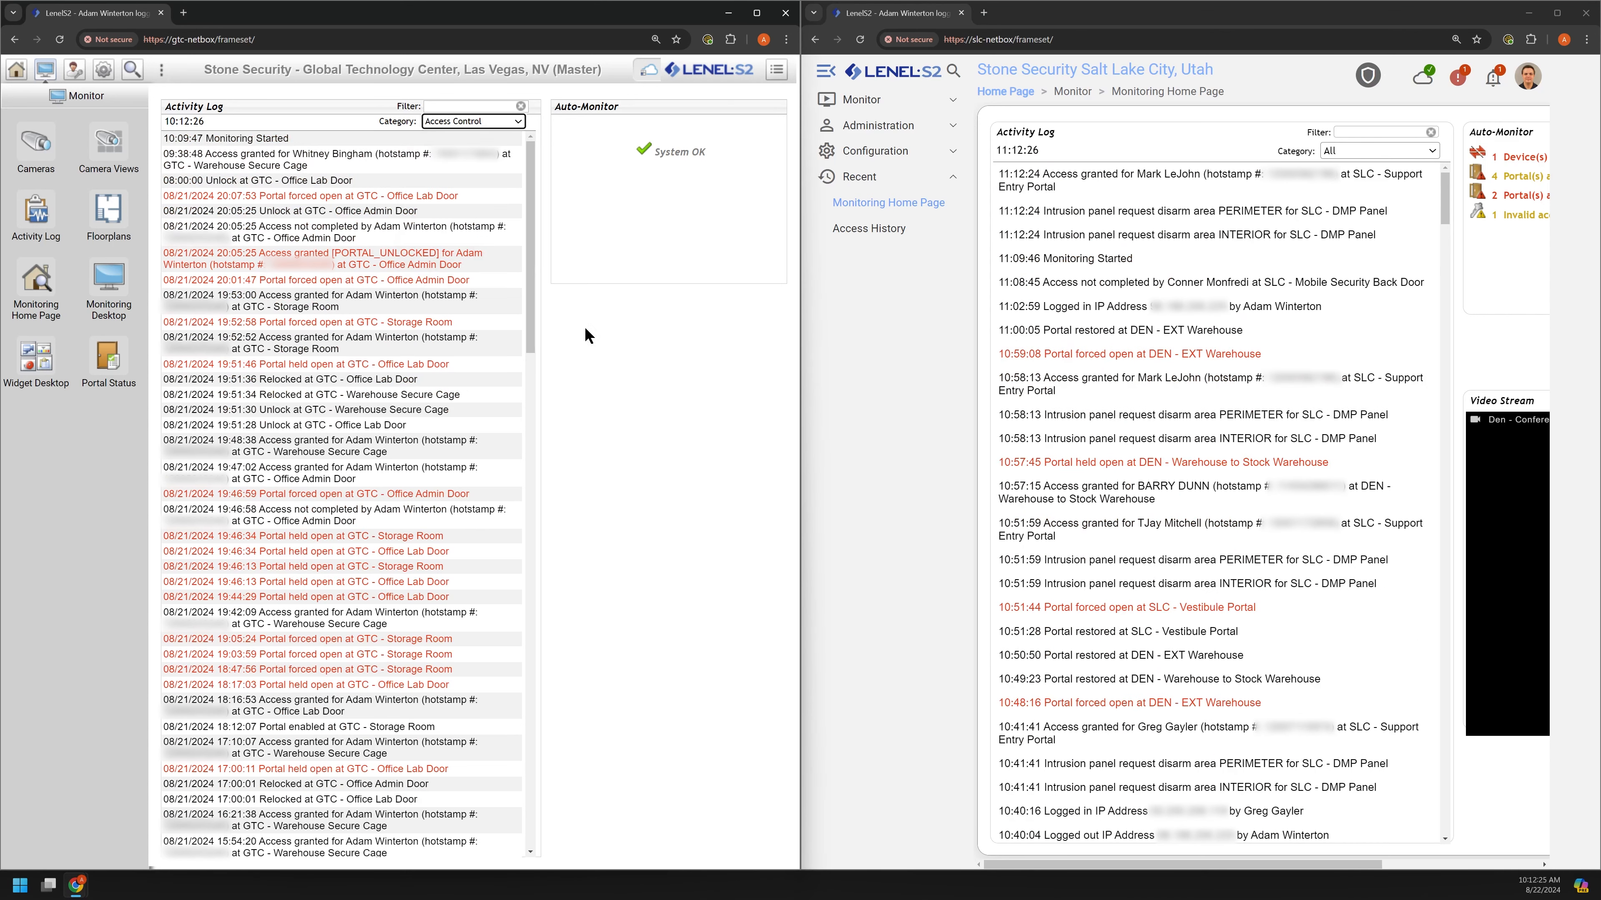
pyautogui.click(900, 385)
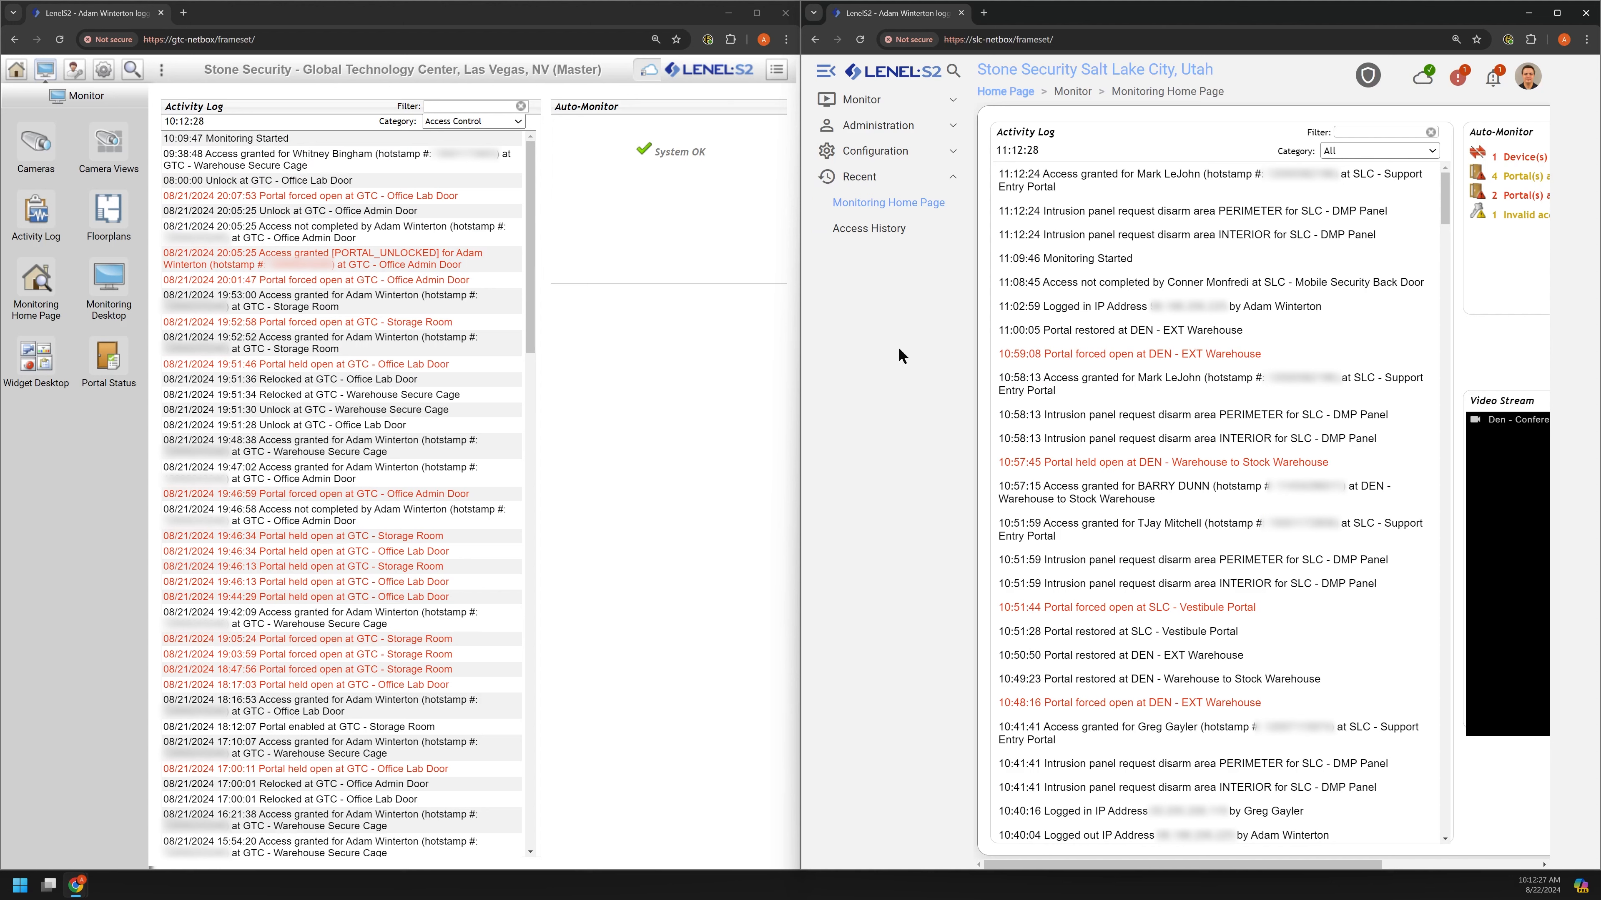
pyautogui.click(1091, 191)
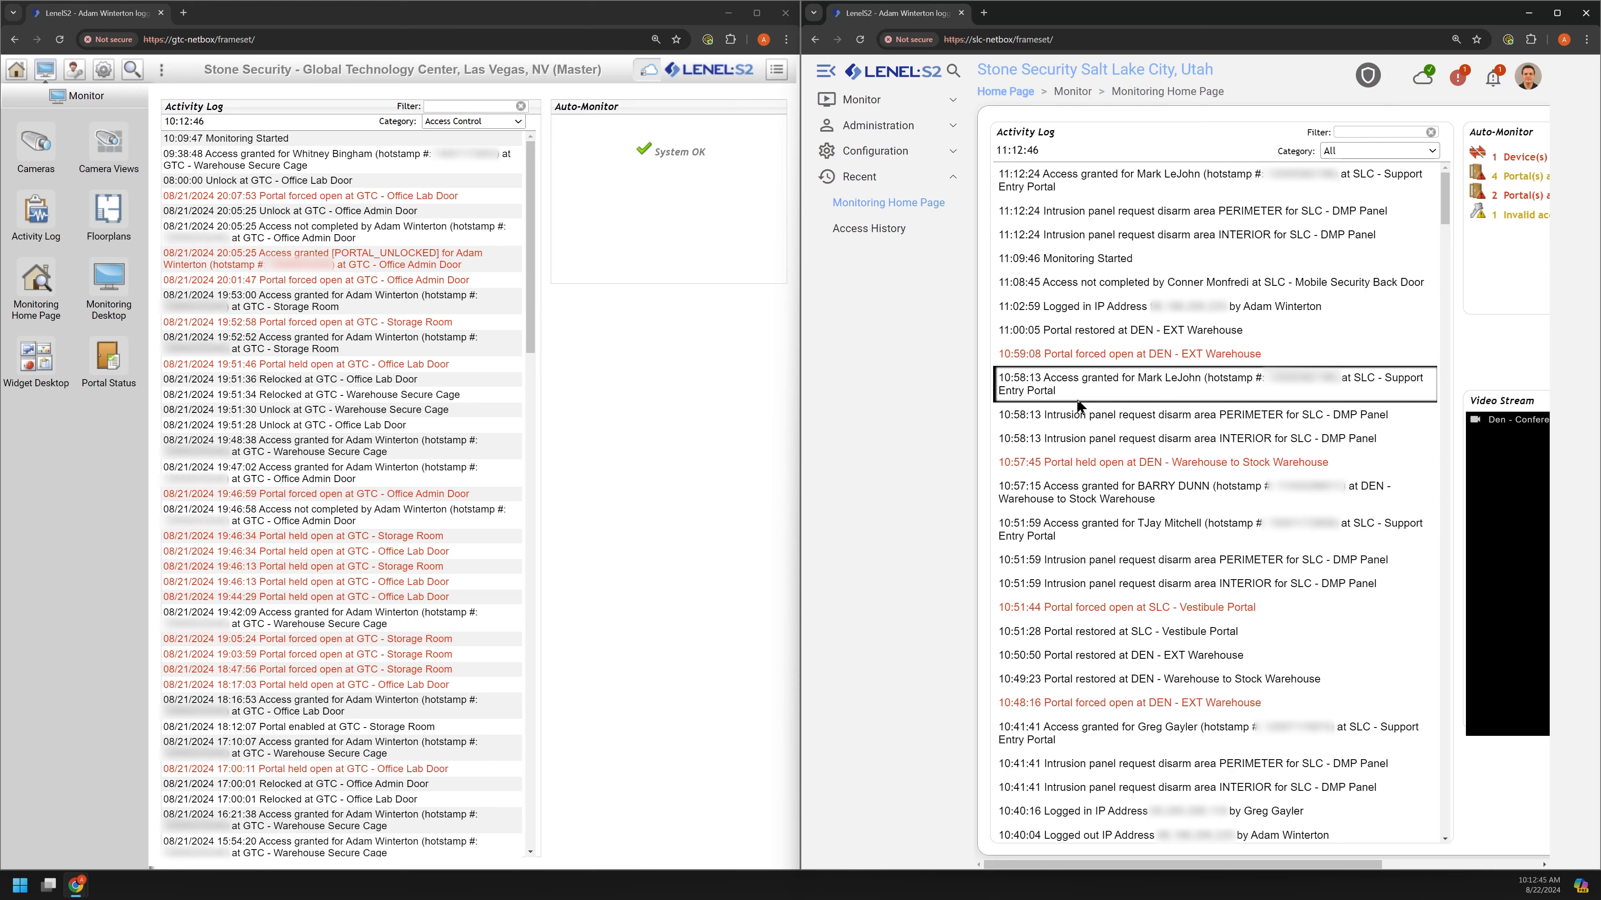
pyautogui.scroll(-3, 1079, 406)
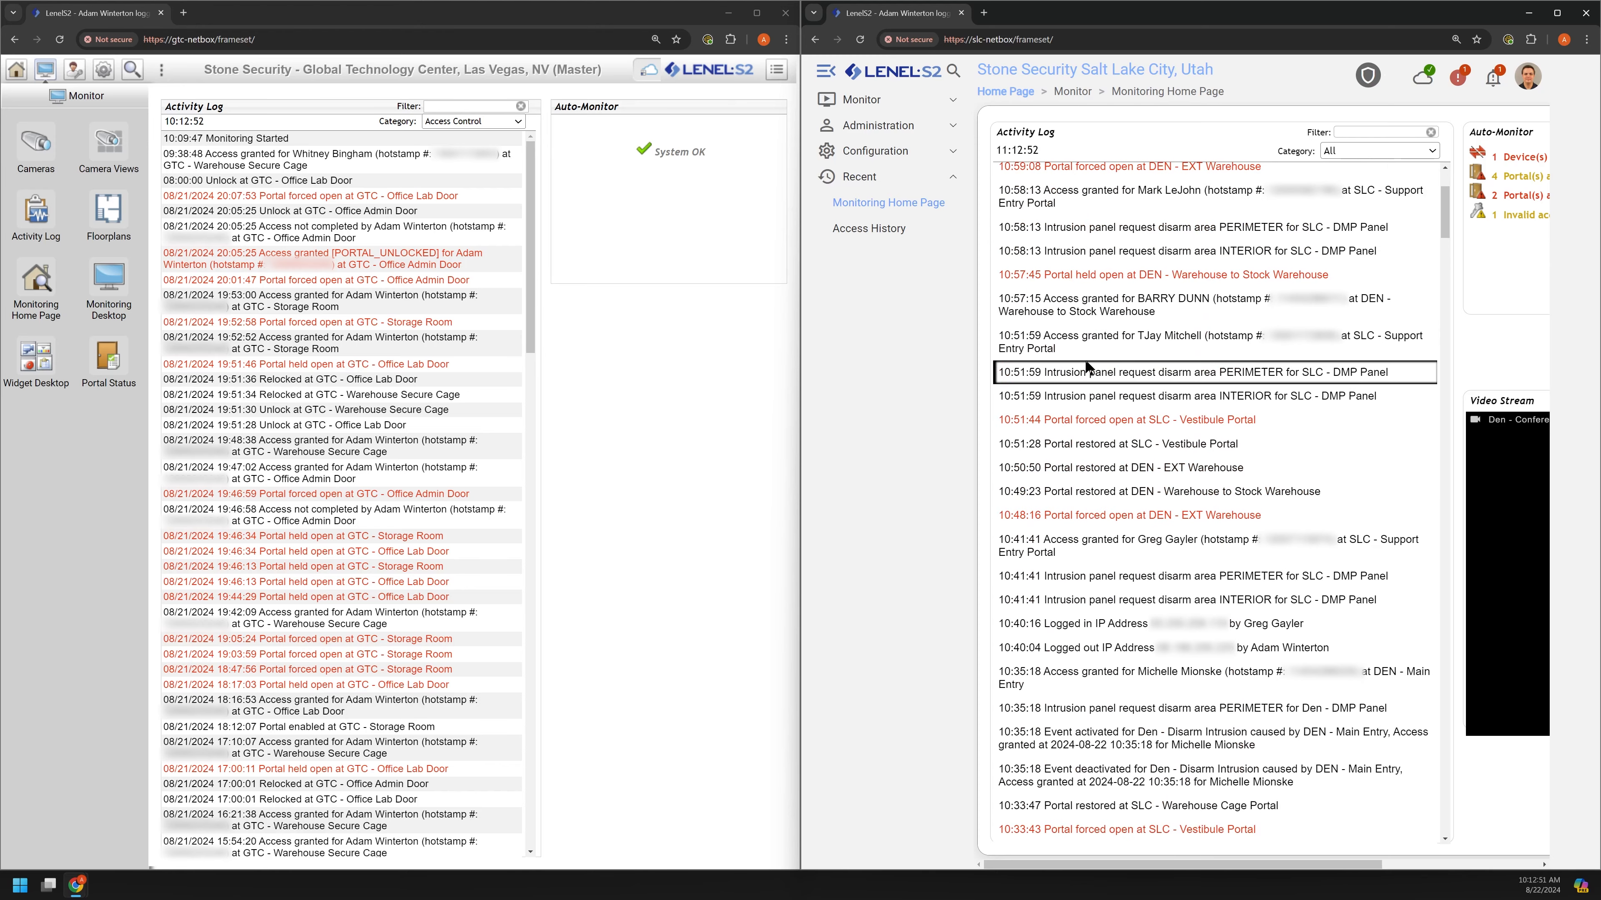
pyautogui.scroll(-1, 1125, 386)
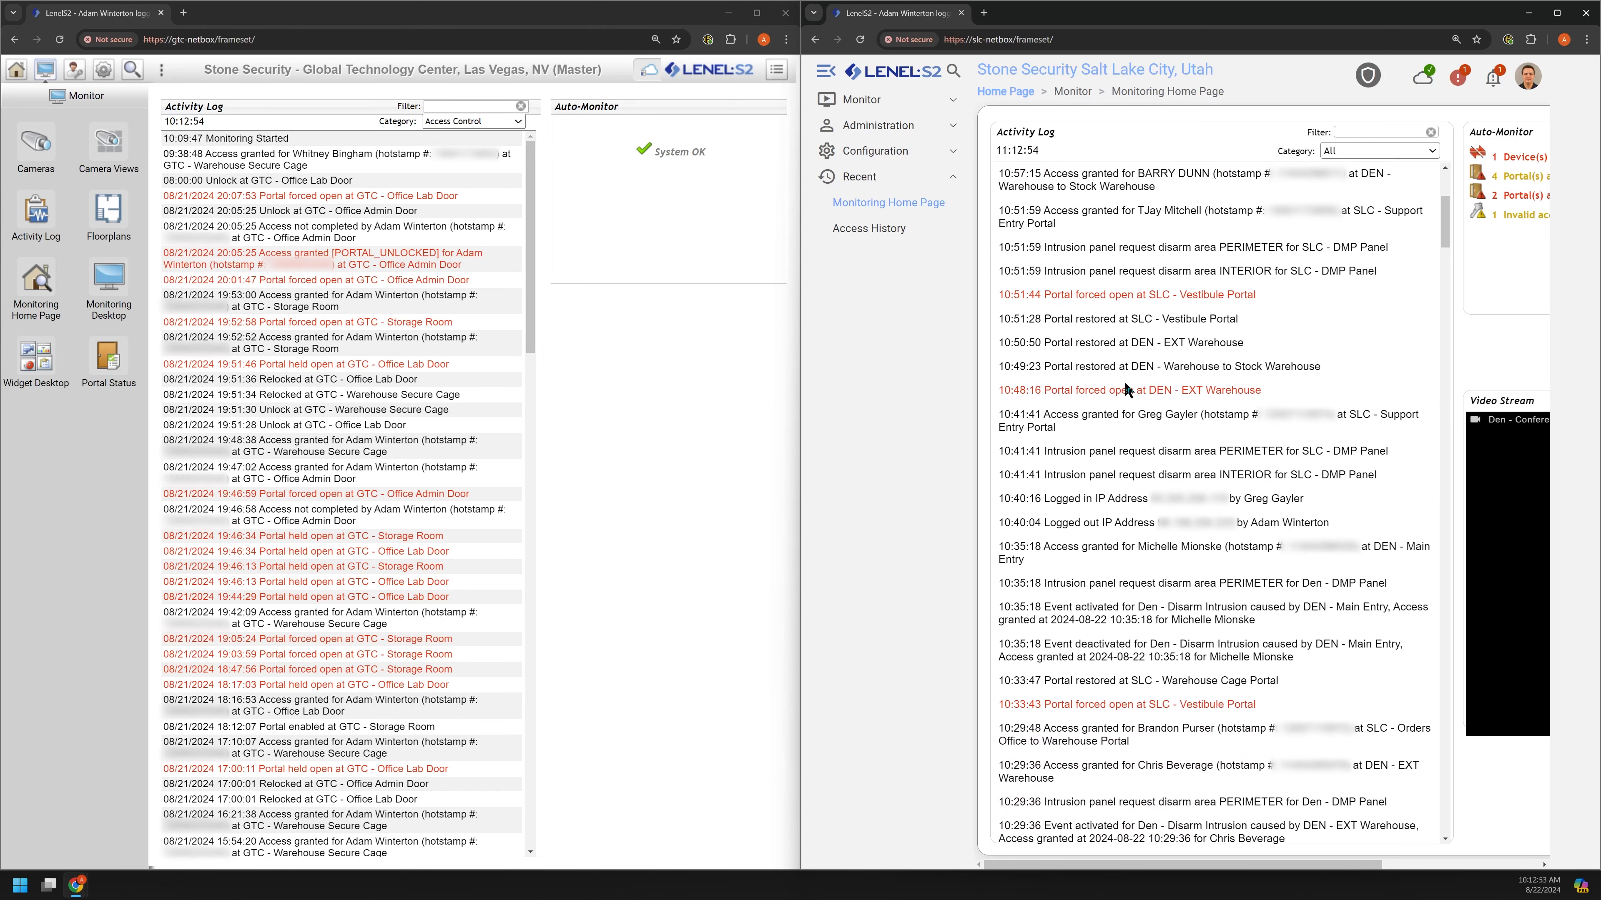
pyautogui.scroll(5, 1152, 449)
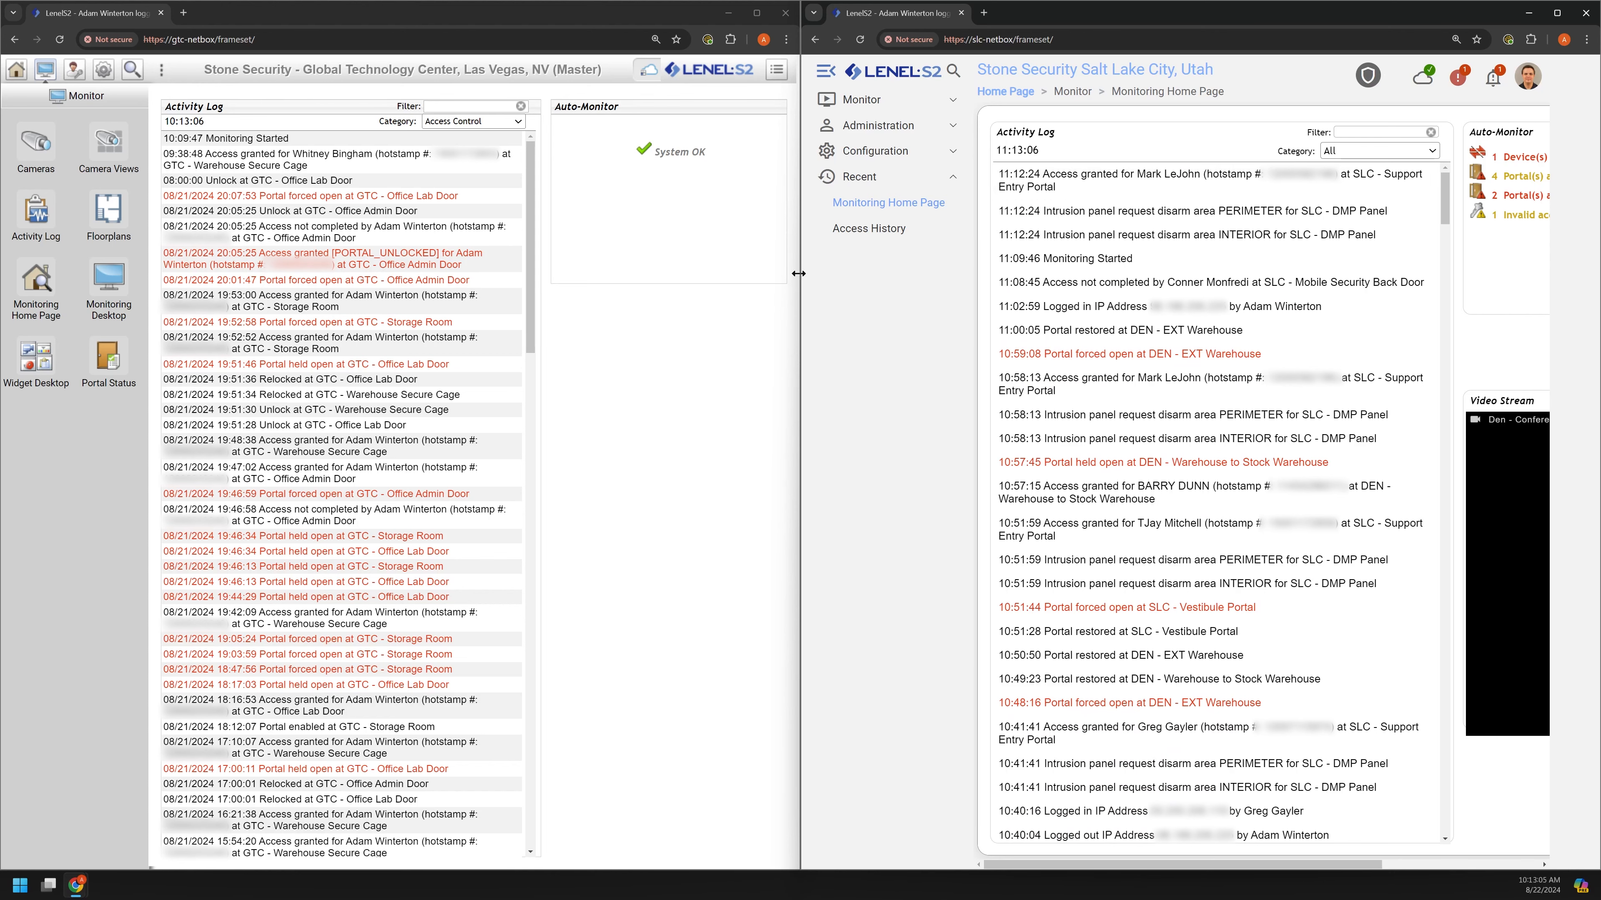
pyautogui.moveTo(798, 273); pyautogui.dragTo(404, 278)
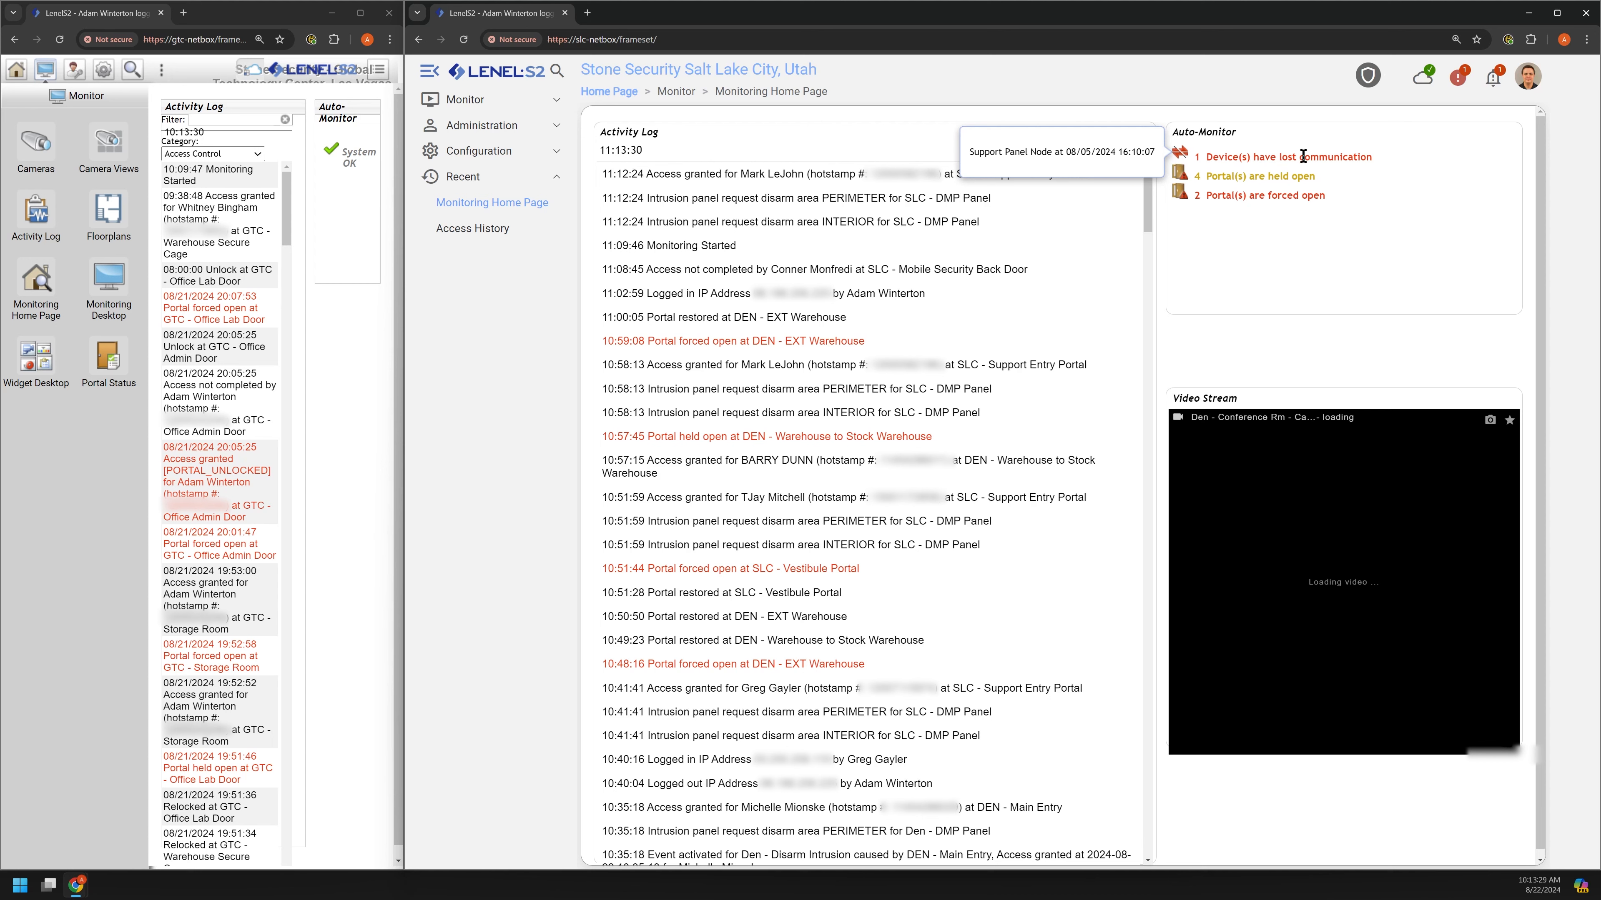
pyautogui.moveTo(1263, 174)
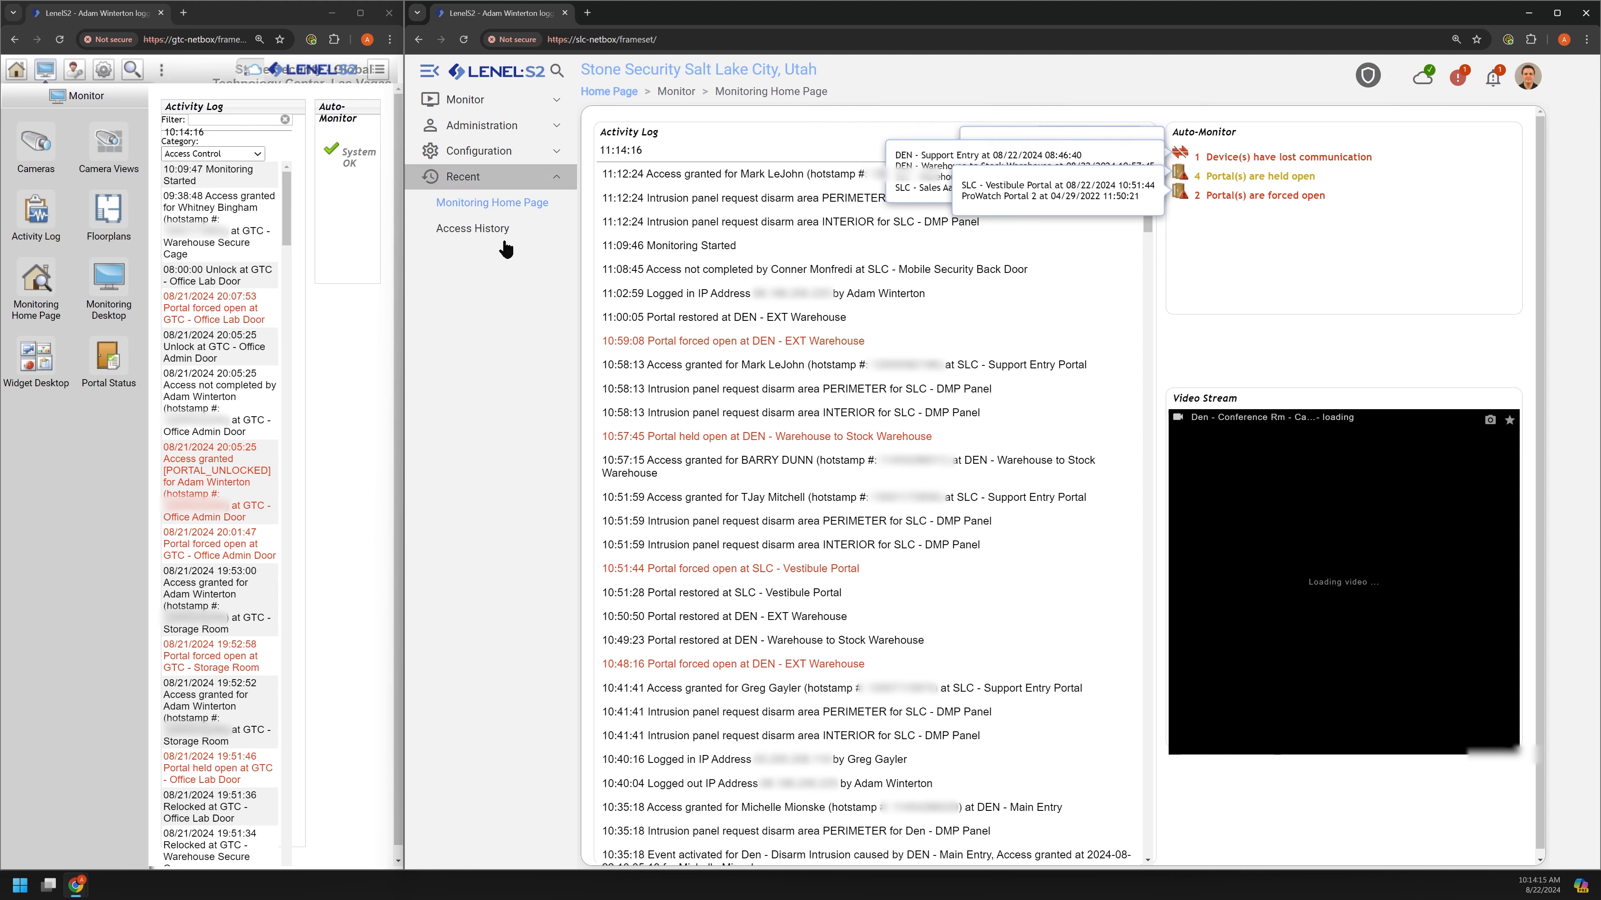
pyautogui.moveTo(399, 351); pyautogui.dragTo(811, 363)
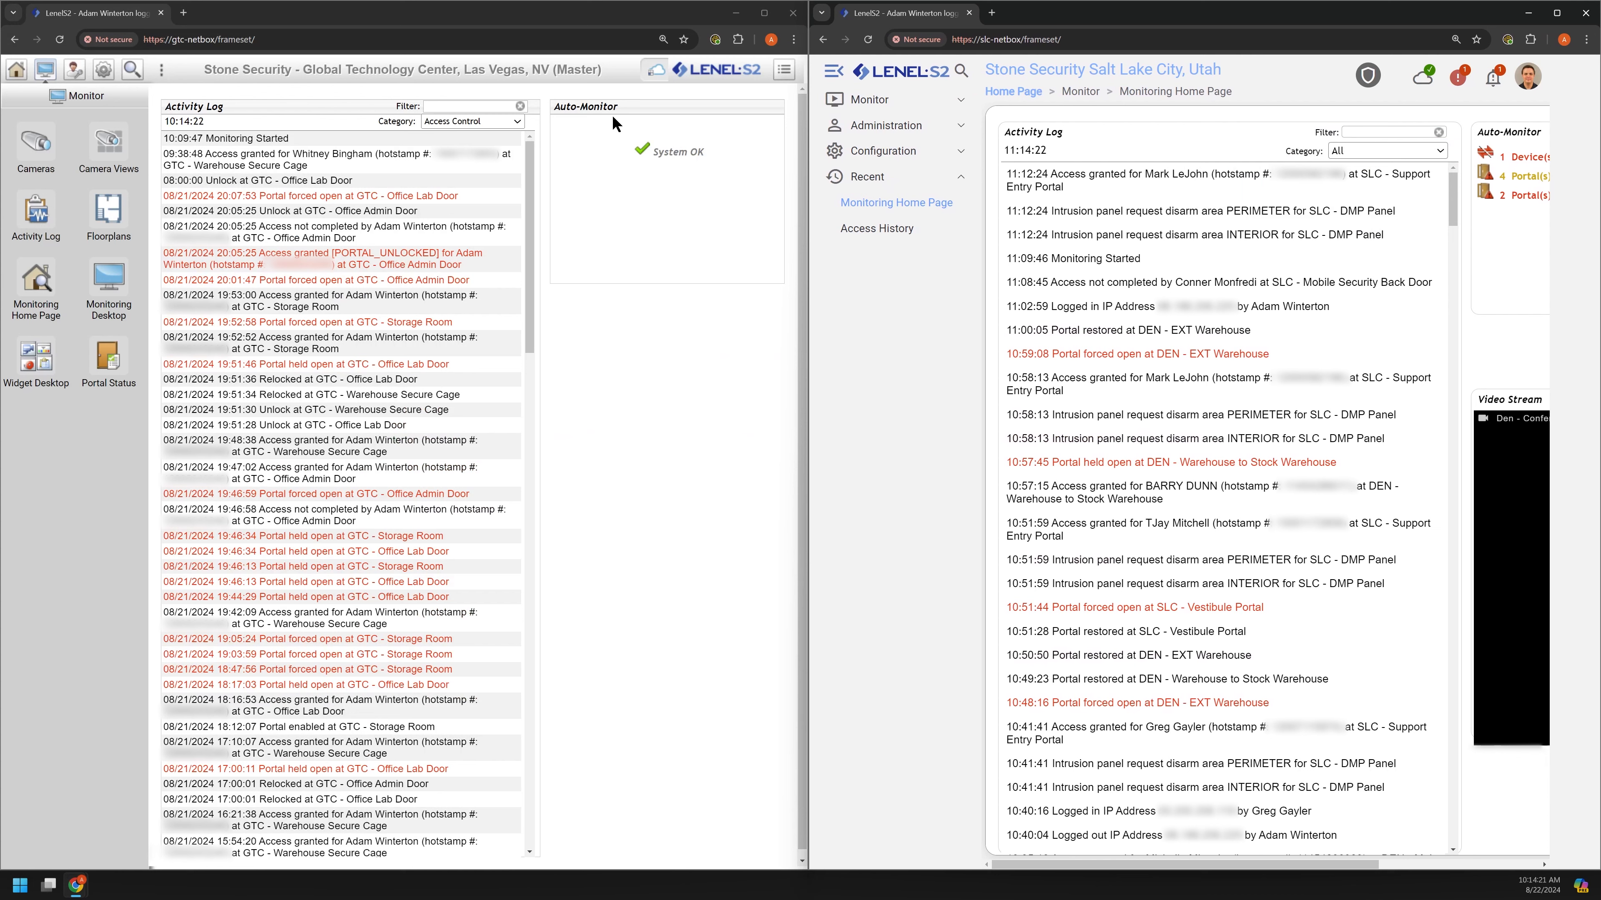
# Filter the classic Las Vegas activity log by 'Adam'.
pyautogui.click(707, 436)
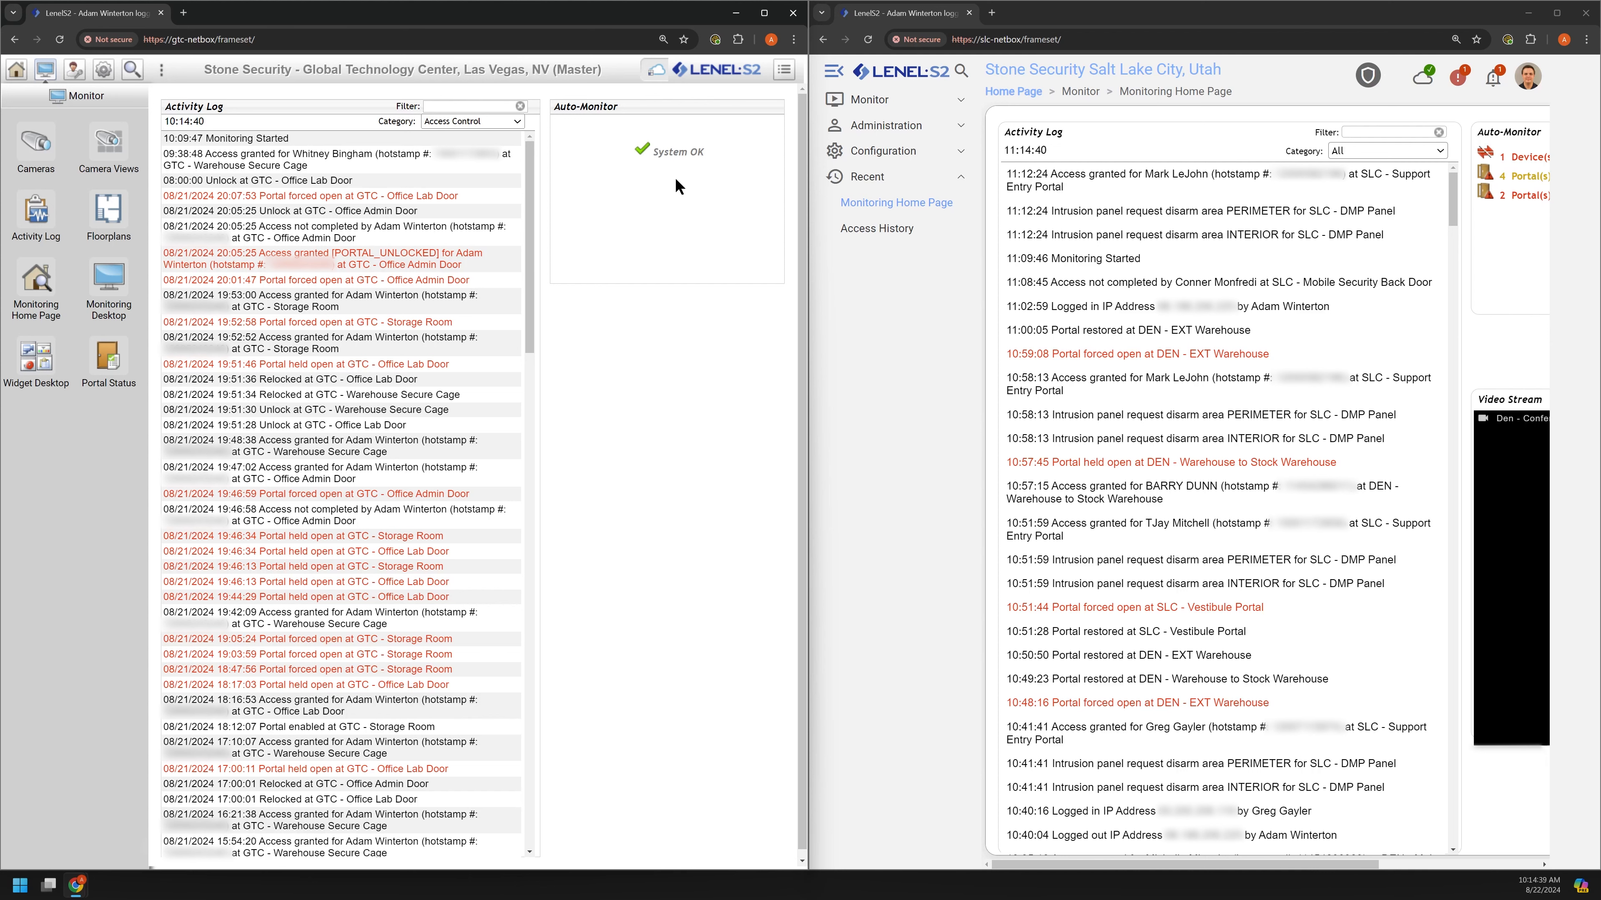
pyautogui.click(477, 107)
pyautogui.write('Adam')
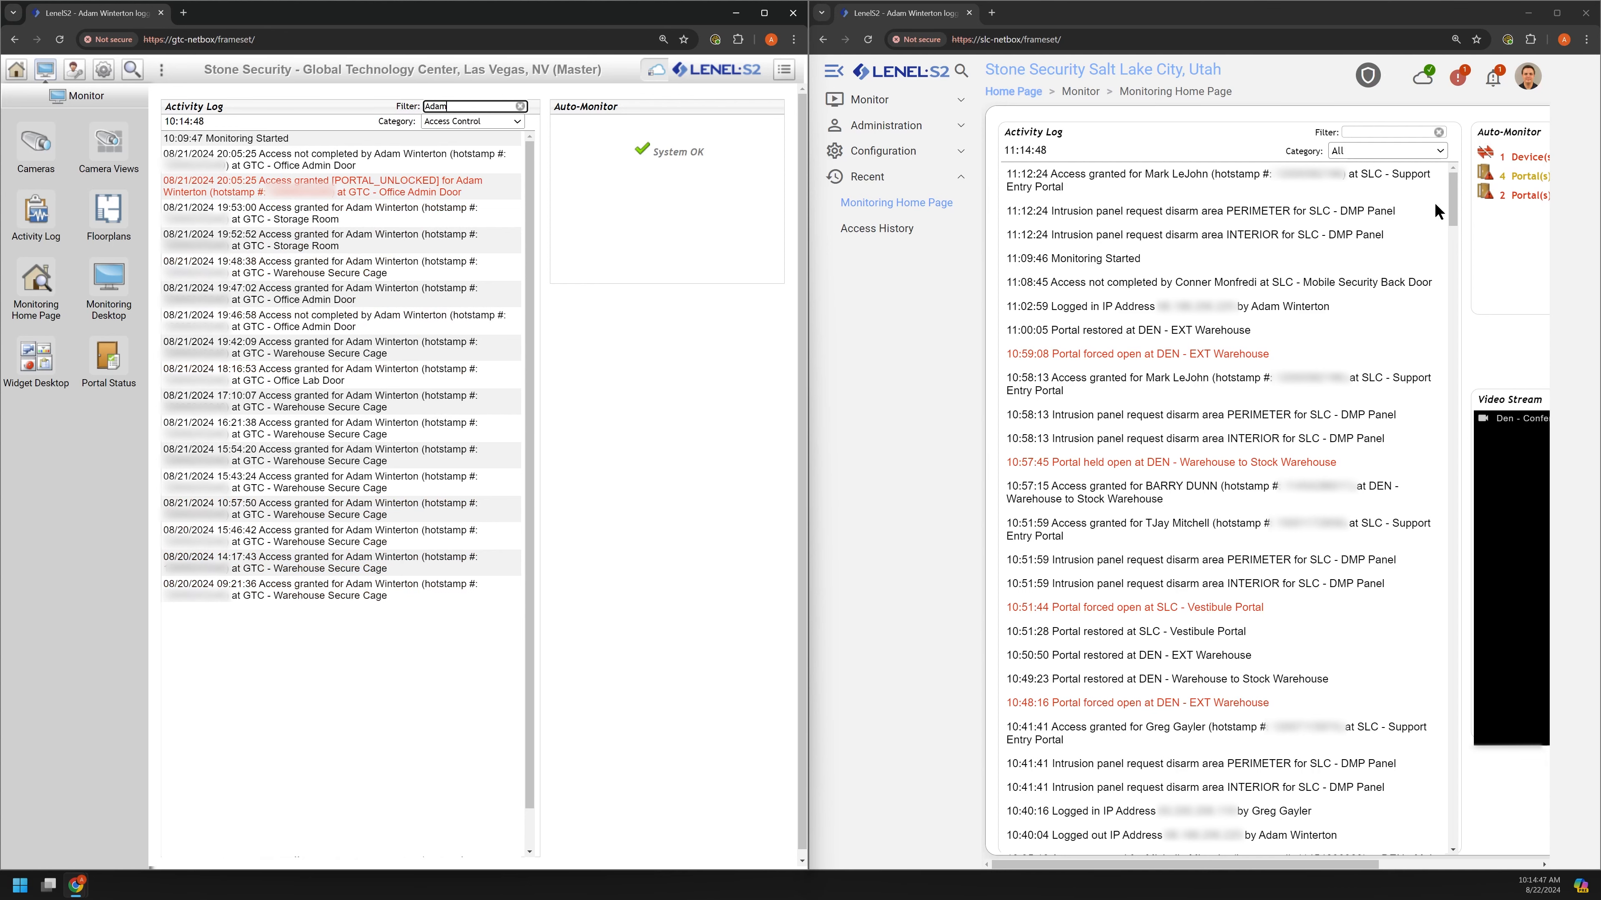
# Filter the new Salt Lake City activity log by 'Adam'.
pyautogui.click(1387, 131)
pyautogui.write('Adam')
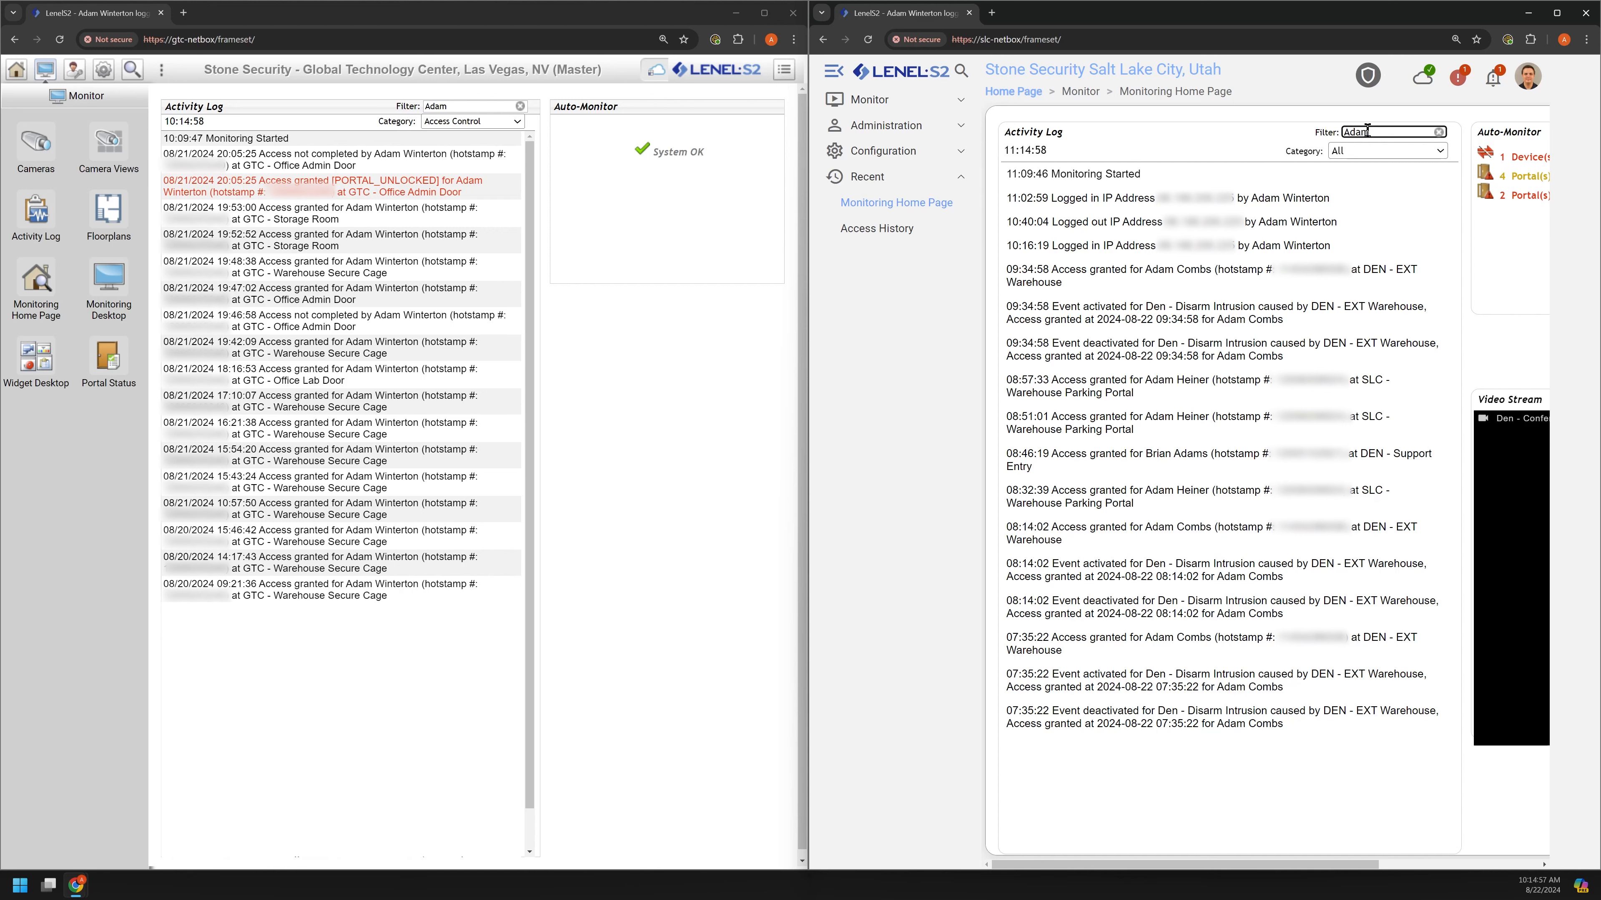
pyautogui.doubleClick(1367, 131)
pyautogui.press('BackSpace')
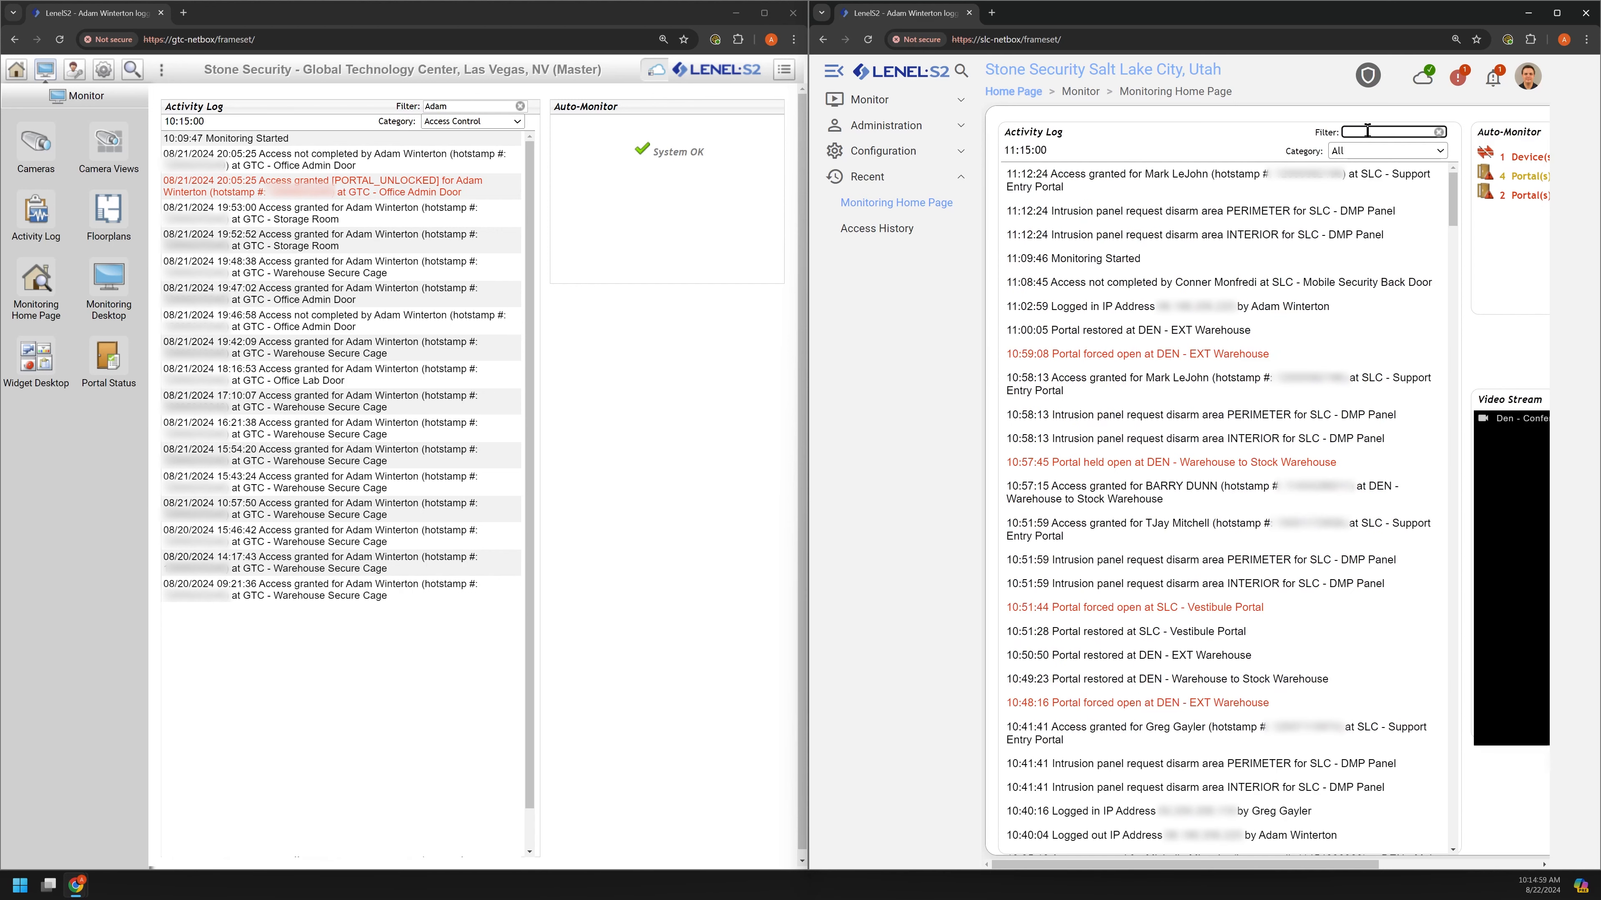
pyautogui.write('Adam')
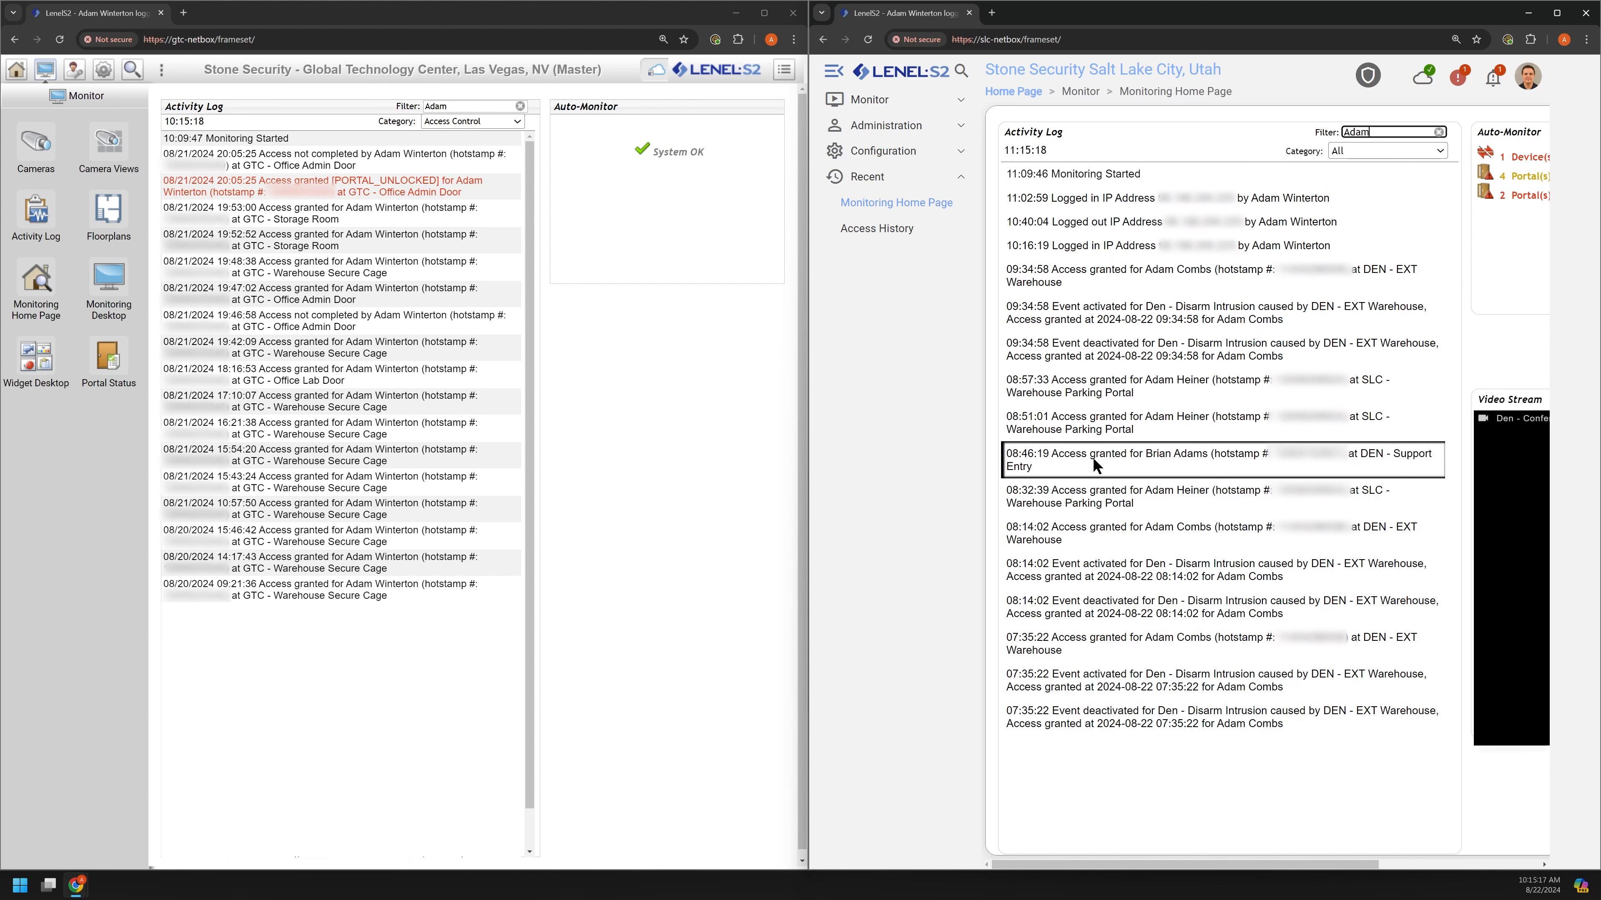
# Try 'Winterton' and 'Granted' as filters in the new log, then clear the filter.
pyautogui.moveTo(1376, 128); pyautogui.dragTo(1336, 131)
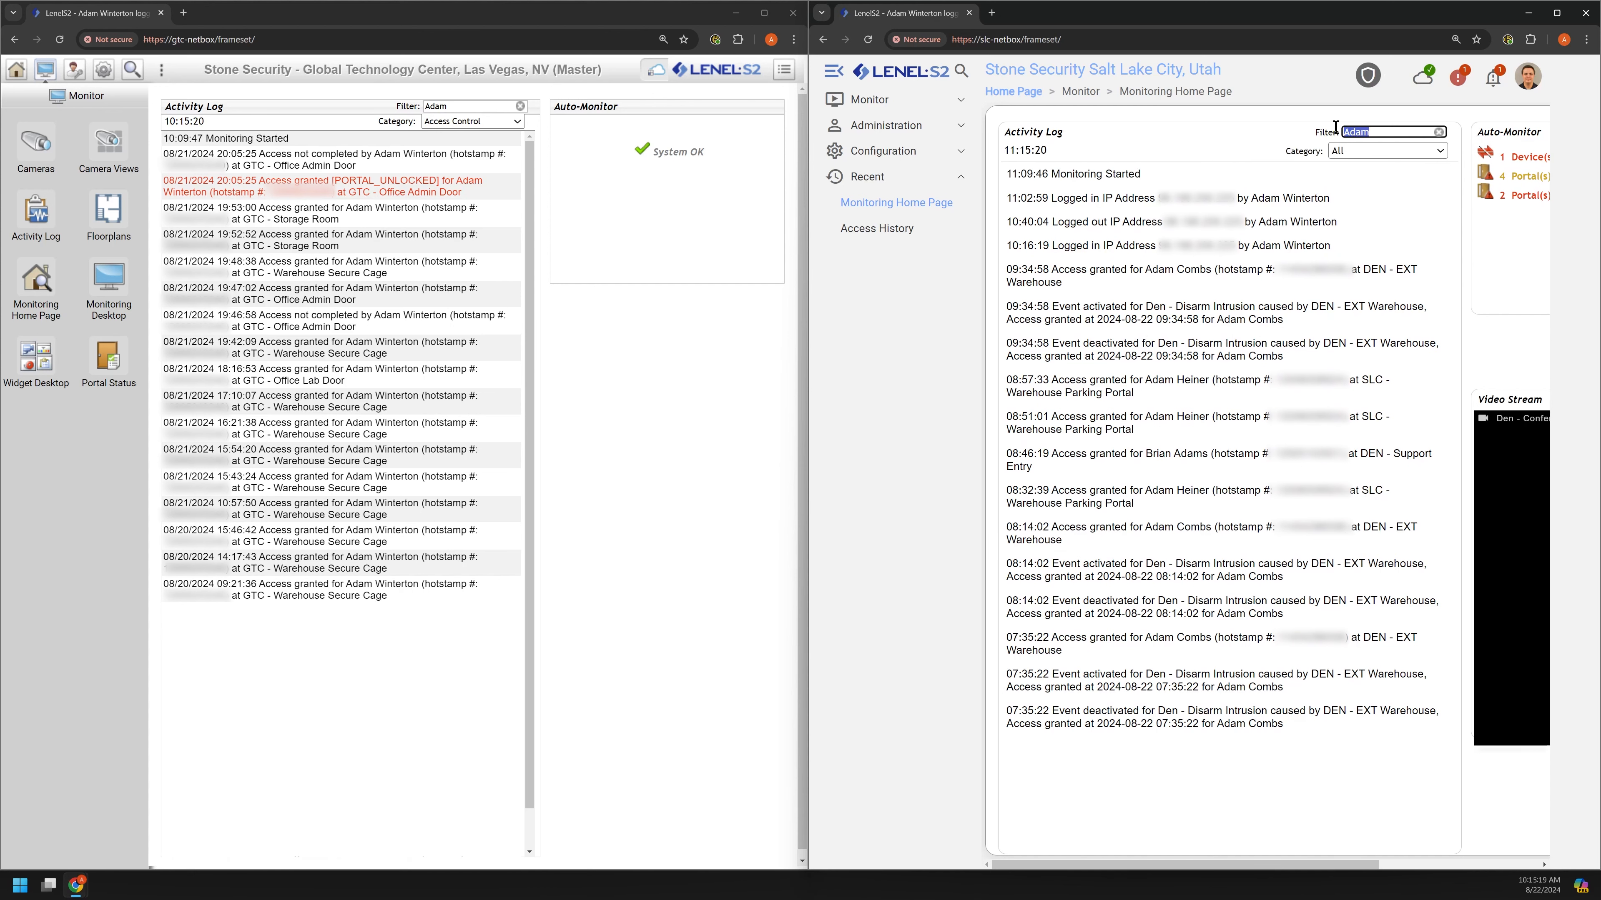
pyautogui.press('BackSpace')
pyautogui.write('Winterton')
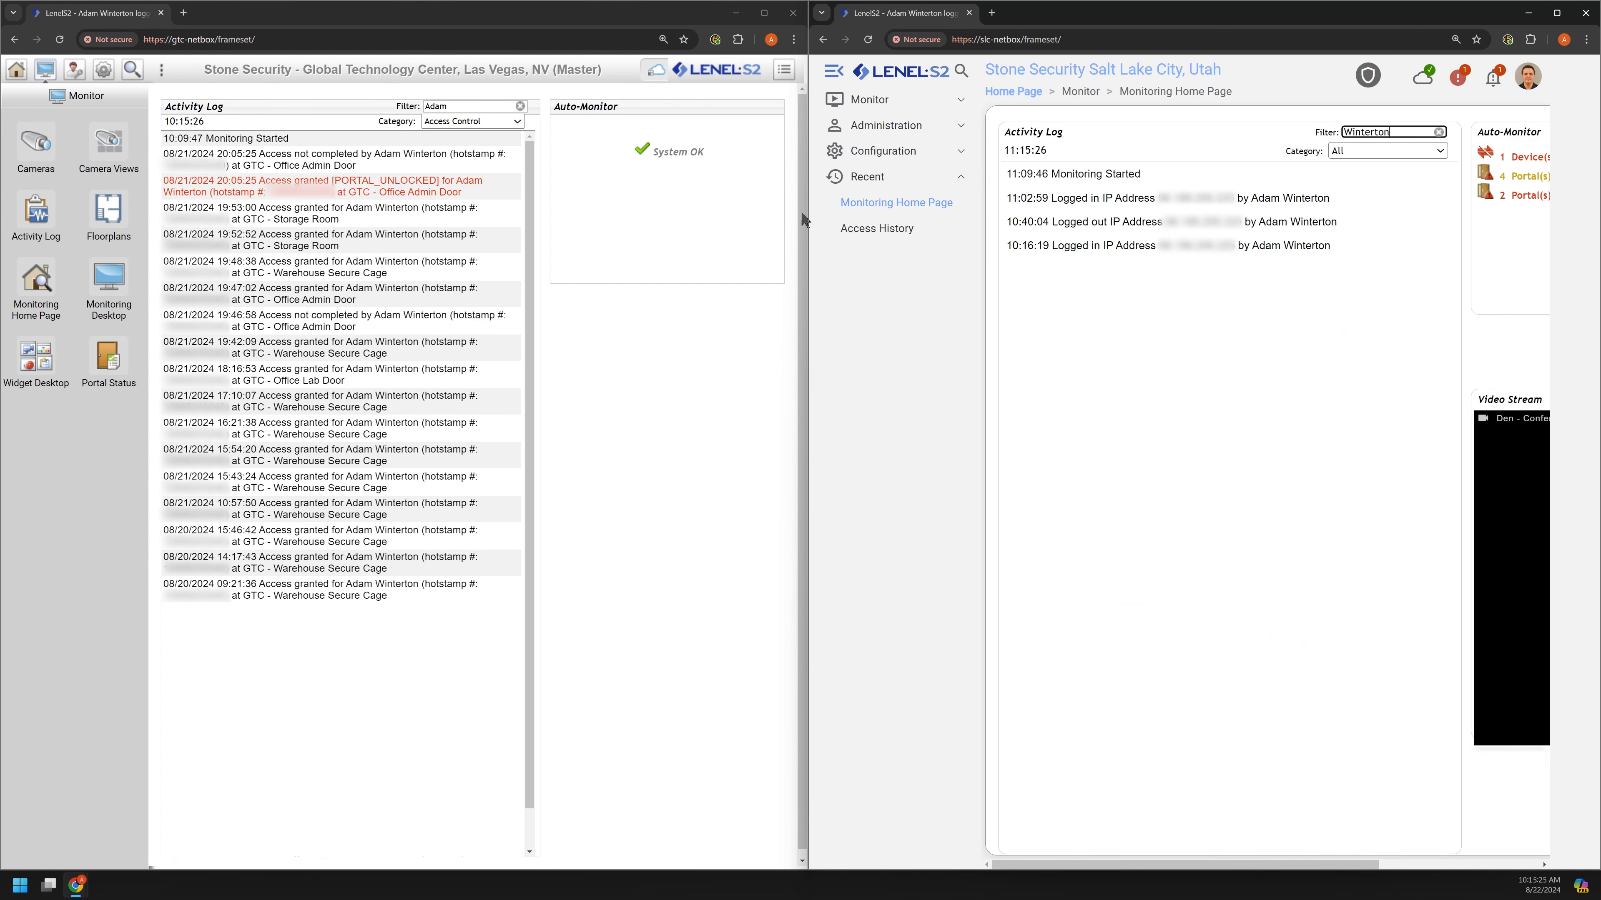
pyautogui.click(1438, 132)
pyautogui.write('Granted')
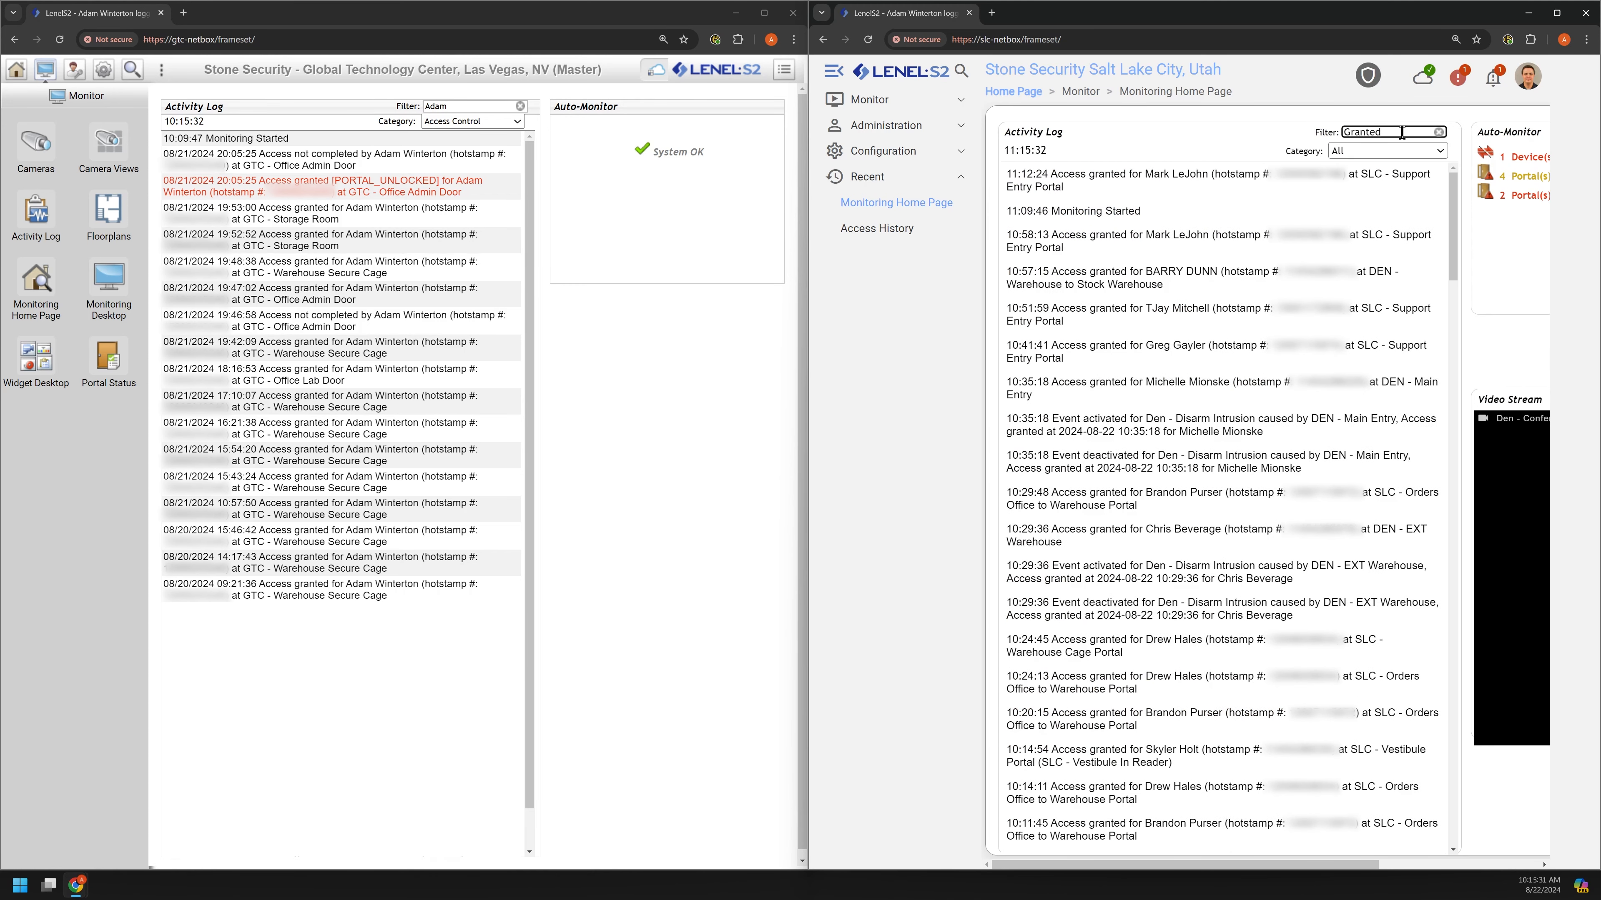
pyautogui.press('BackSpace')
pyautogui.press('BackSpace')
pyautogui.press('BackSpace')
pyautogui.press('BackSpace')
pyautogui.press('BackSpace')
pyautogui.press('BackSpace')
pyautogui.press('BackSpace')
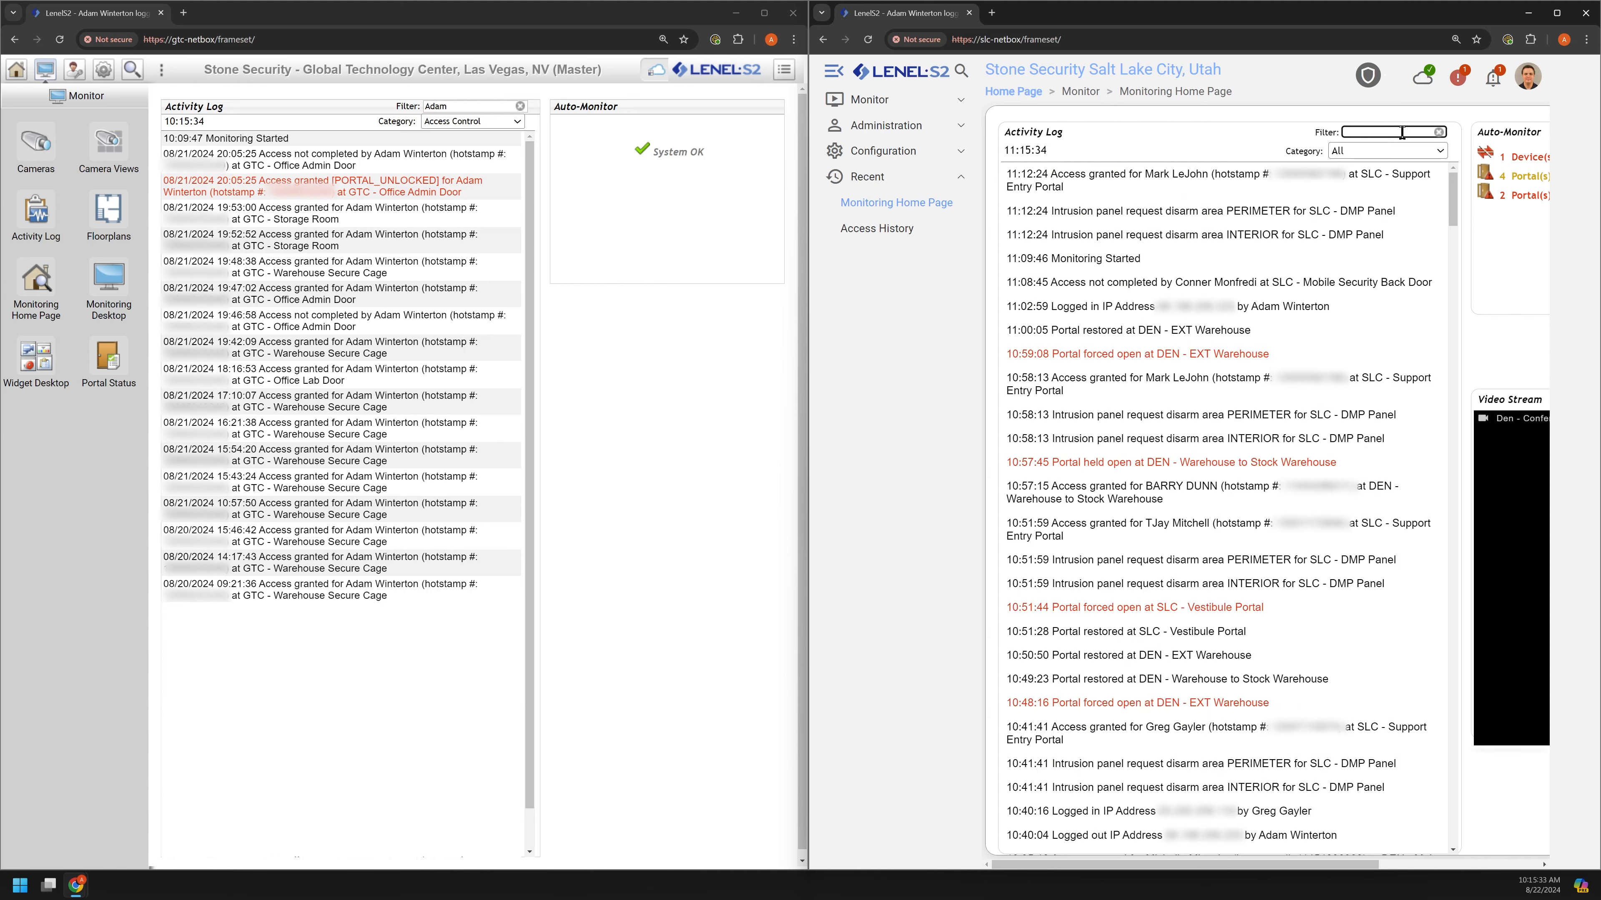
# Filter both logs by 'denied' and select the first access-denied entry in the new log.
pyautogui.write('Denied')
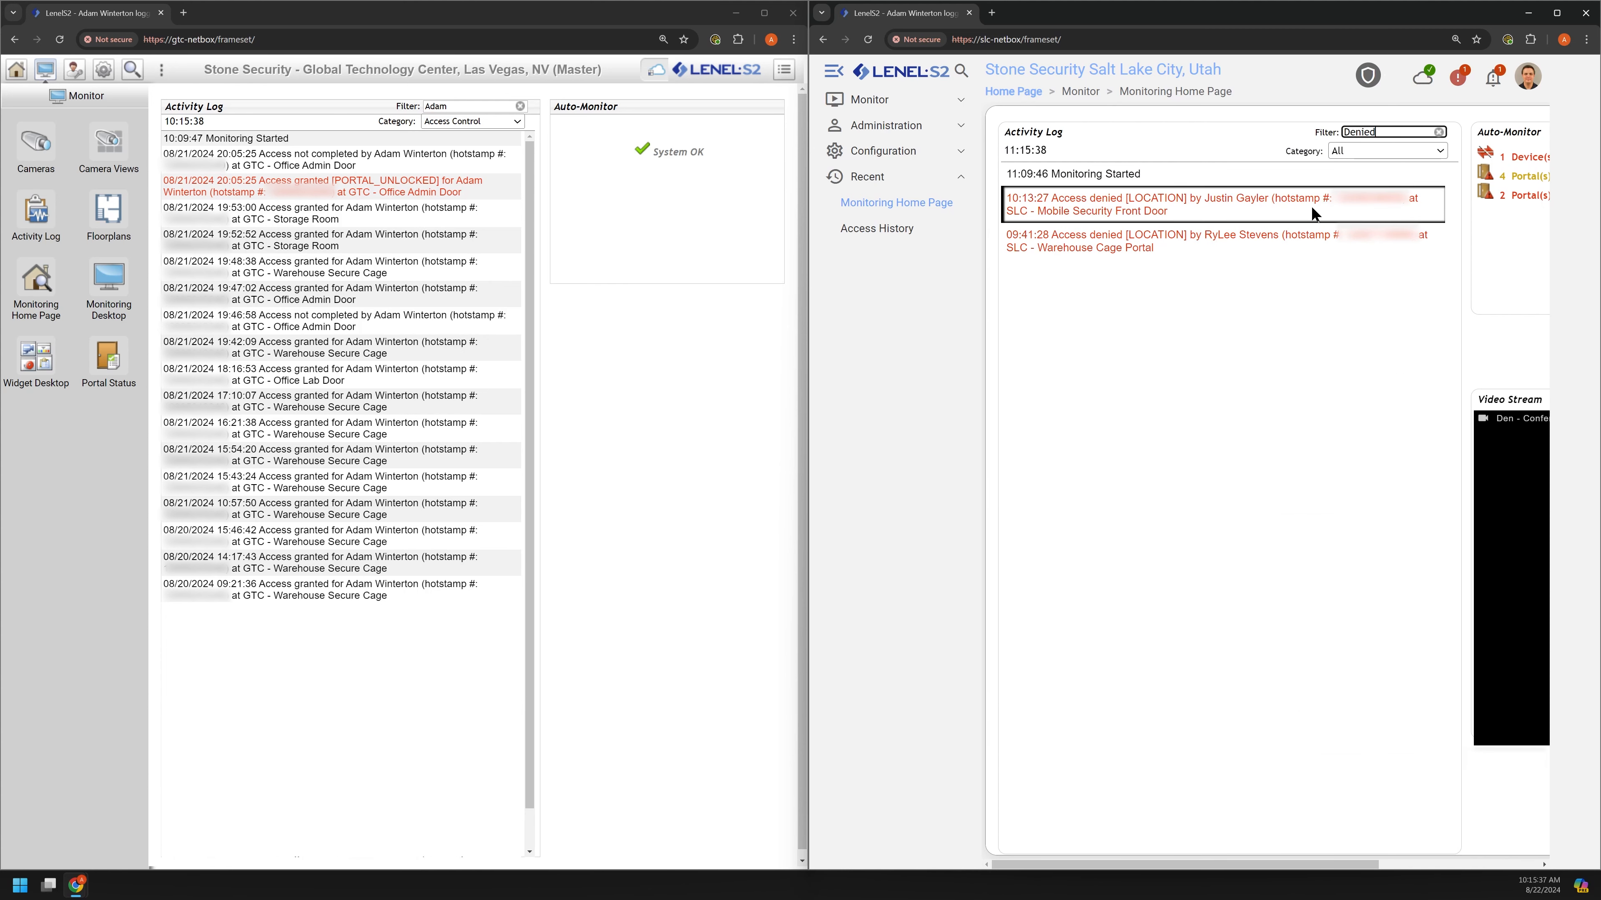
pyautogui.doubleClick(466, 106)
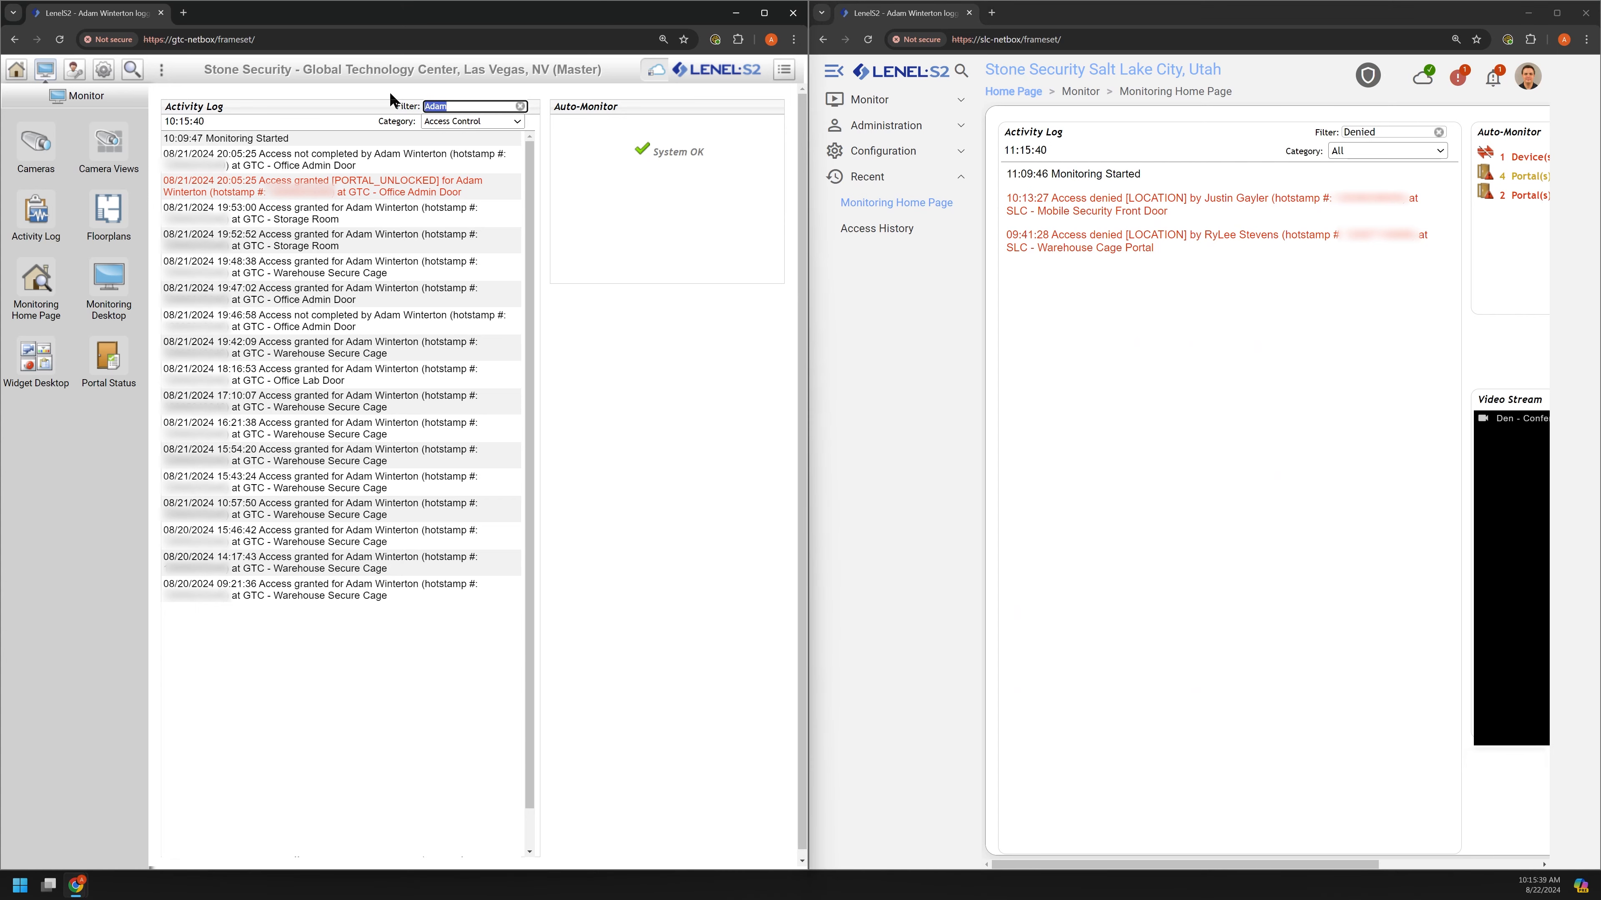
pyautogui.write('dein')
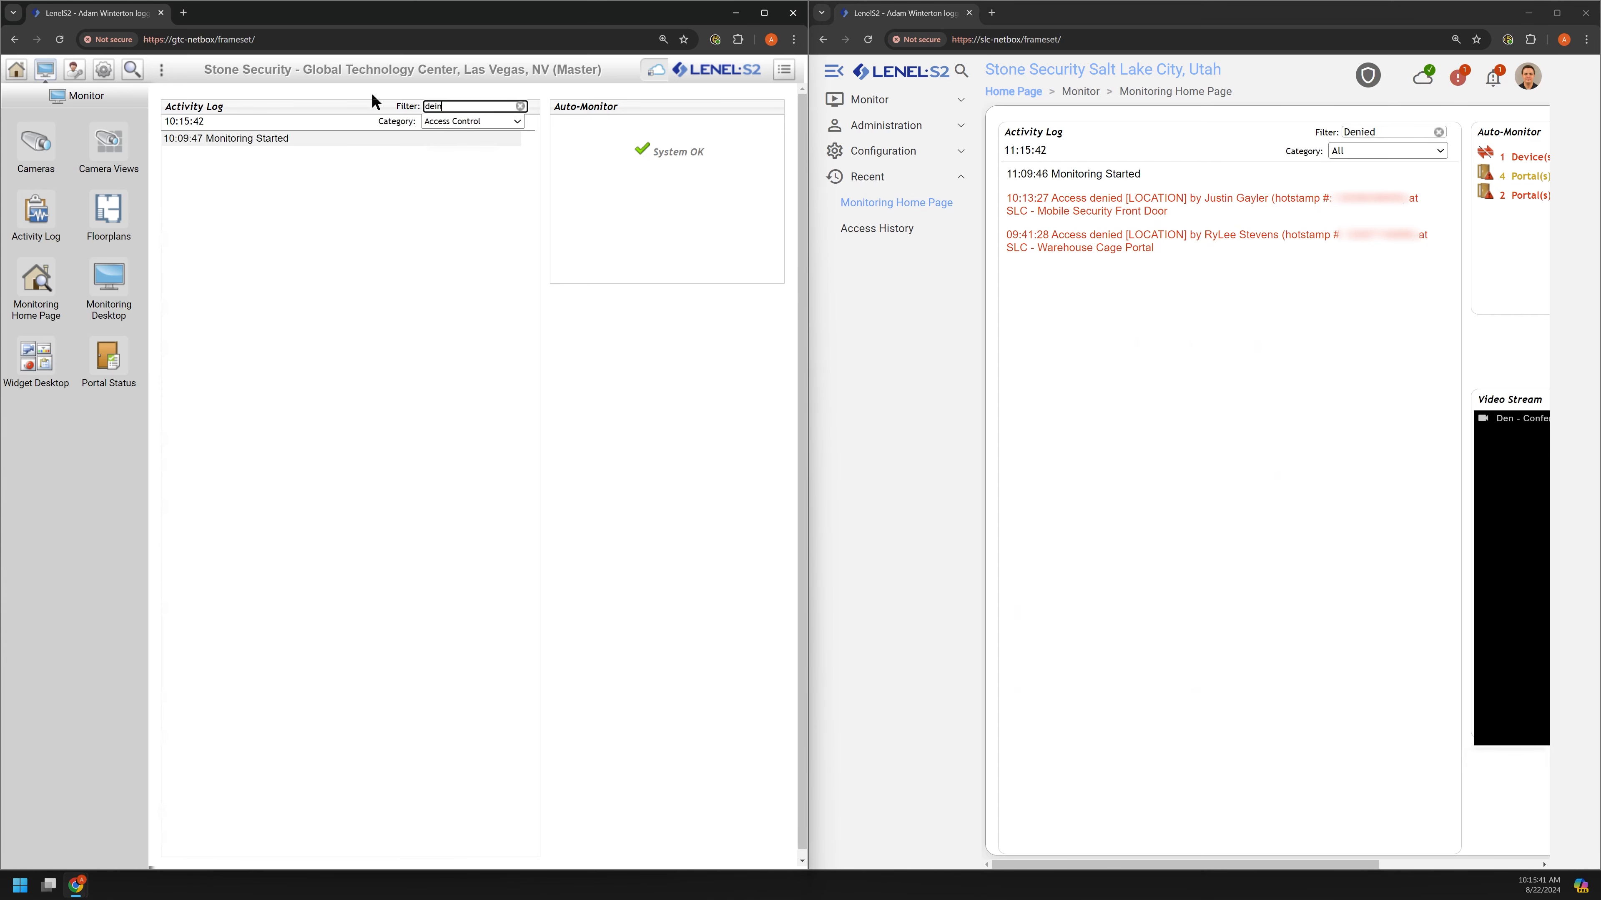
pyautogui.press('BackSpace')
pyautogui.press('BackSpace')
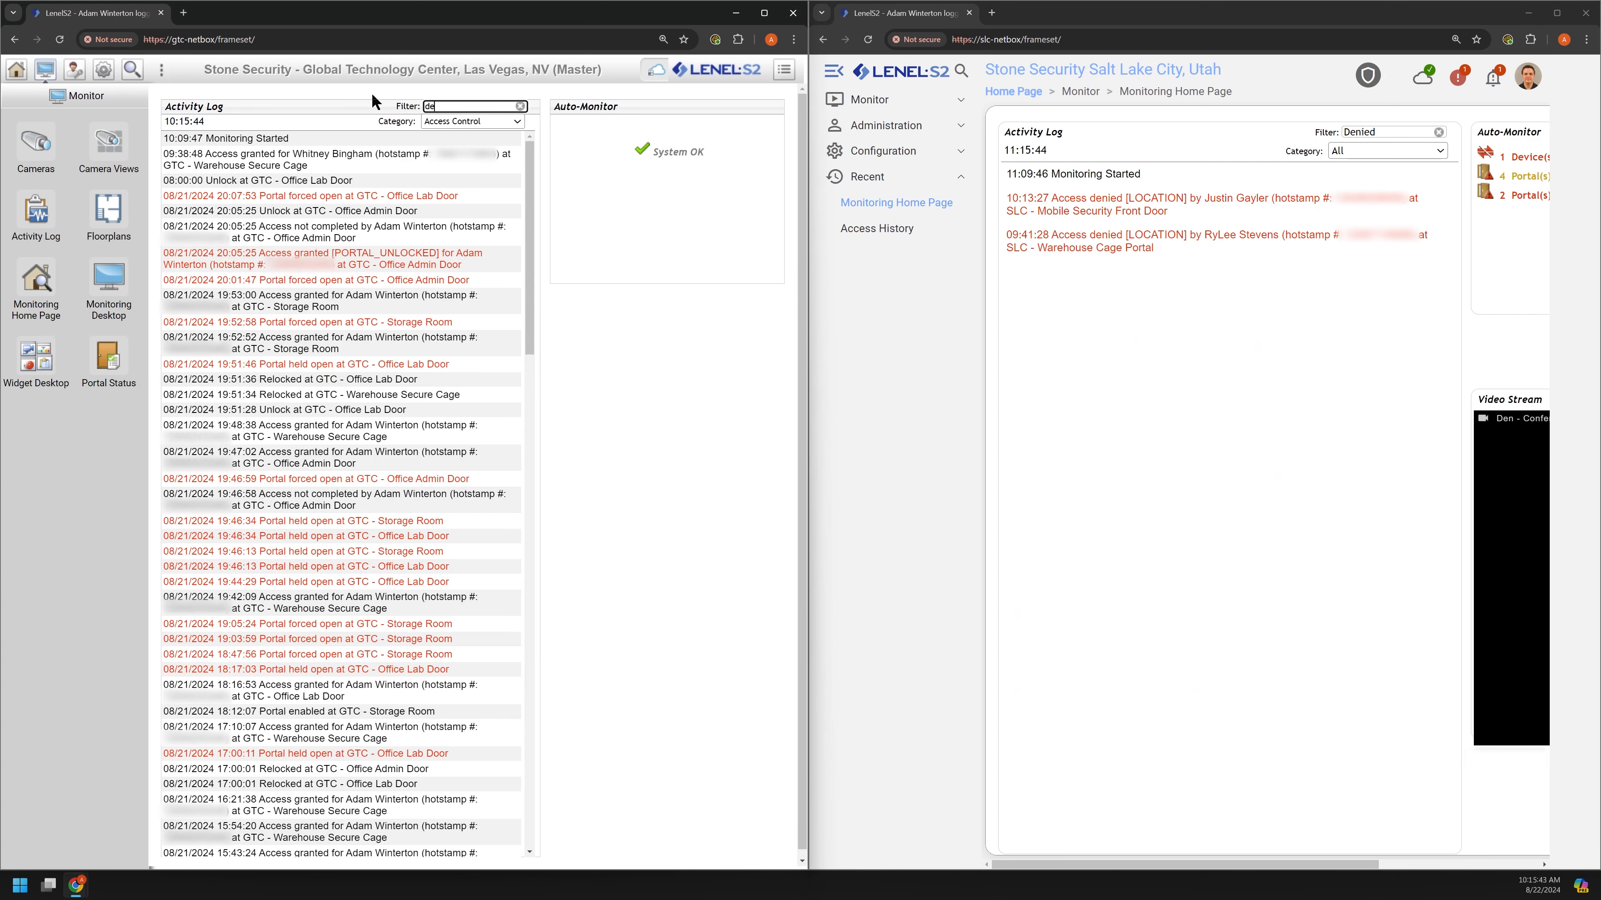
pyautogui.write('enied')
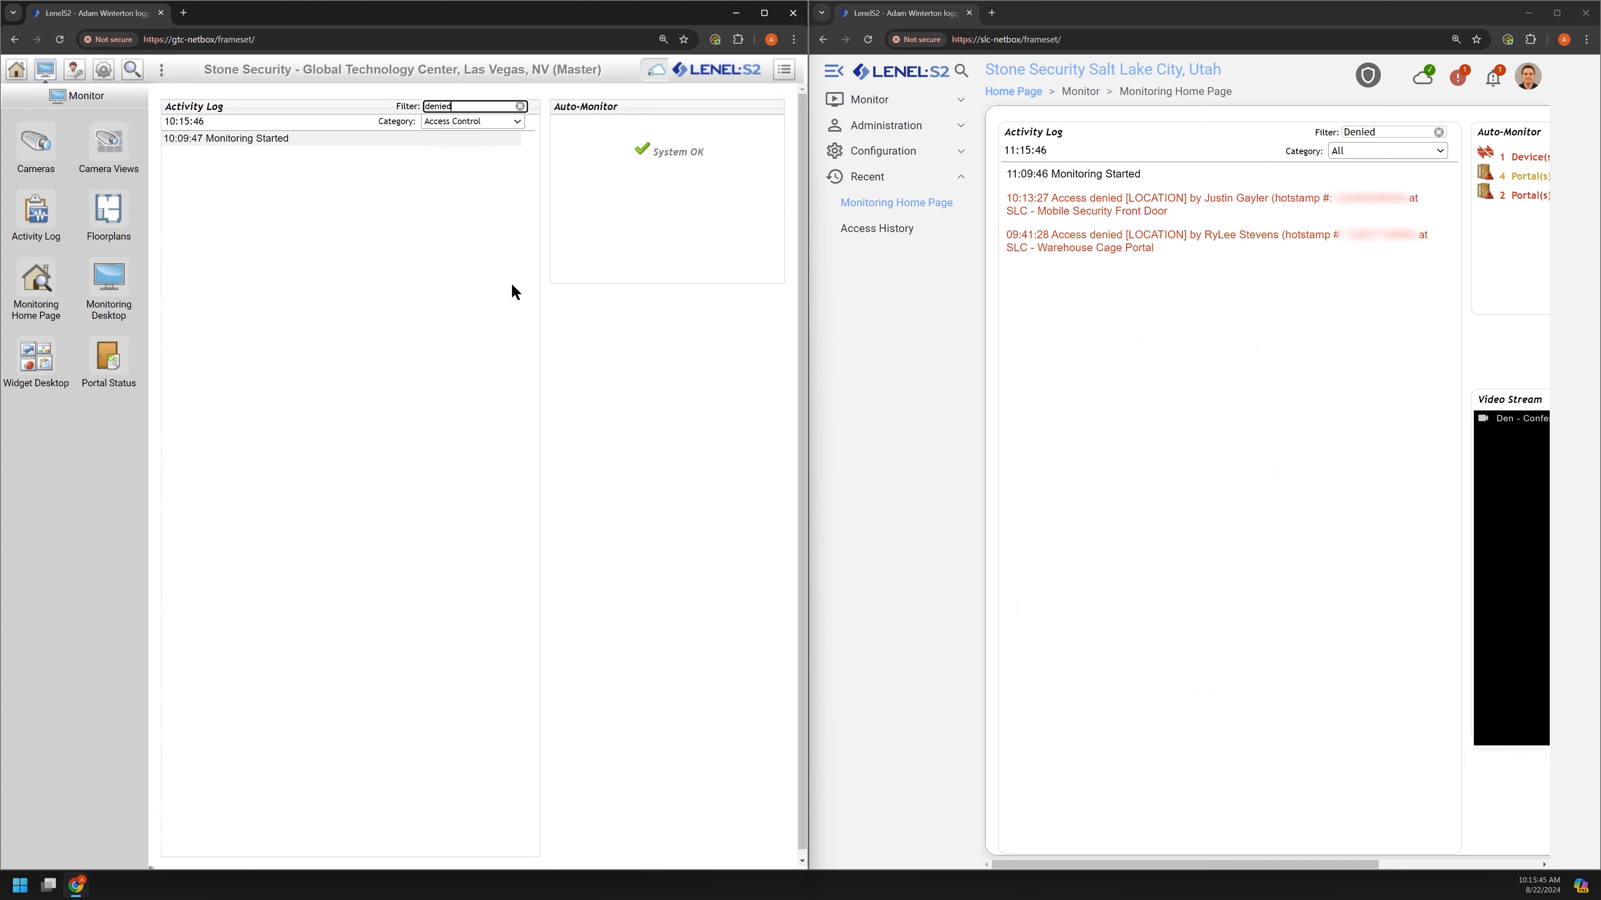
pyautogui.click(620, 402)
pyautogui.click(1049, 205)
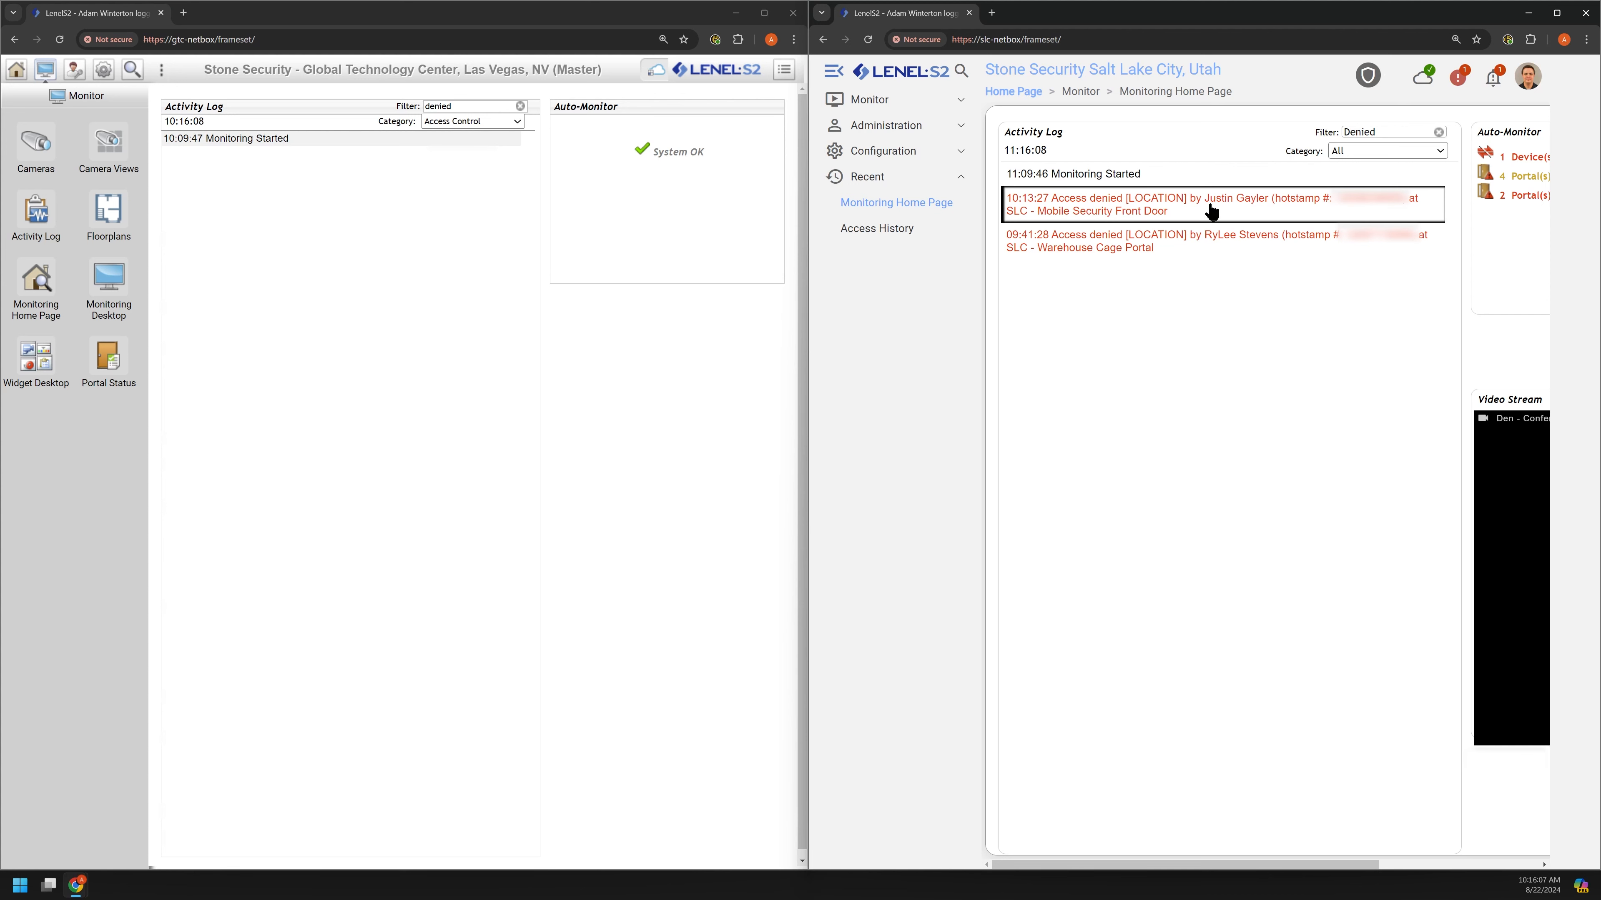
# Open the denied cardholder's record, review their Access Levels, and close it.
pyautogui.click(1239, 199)
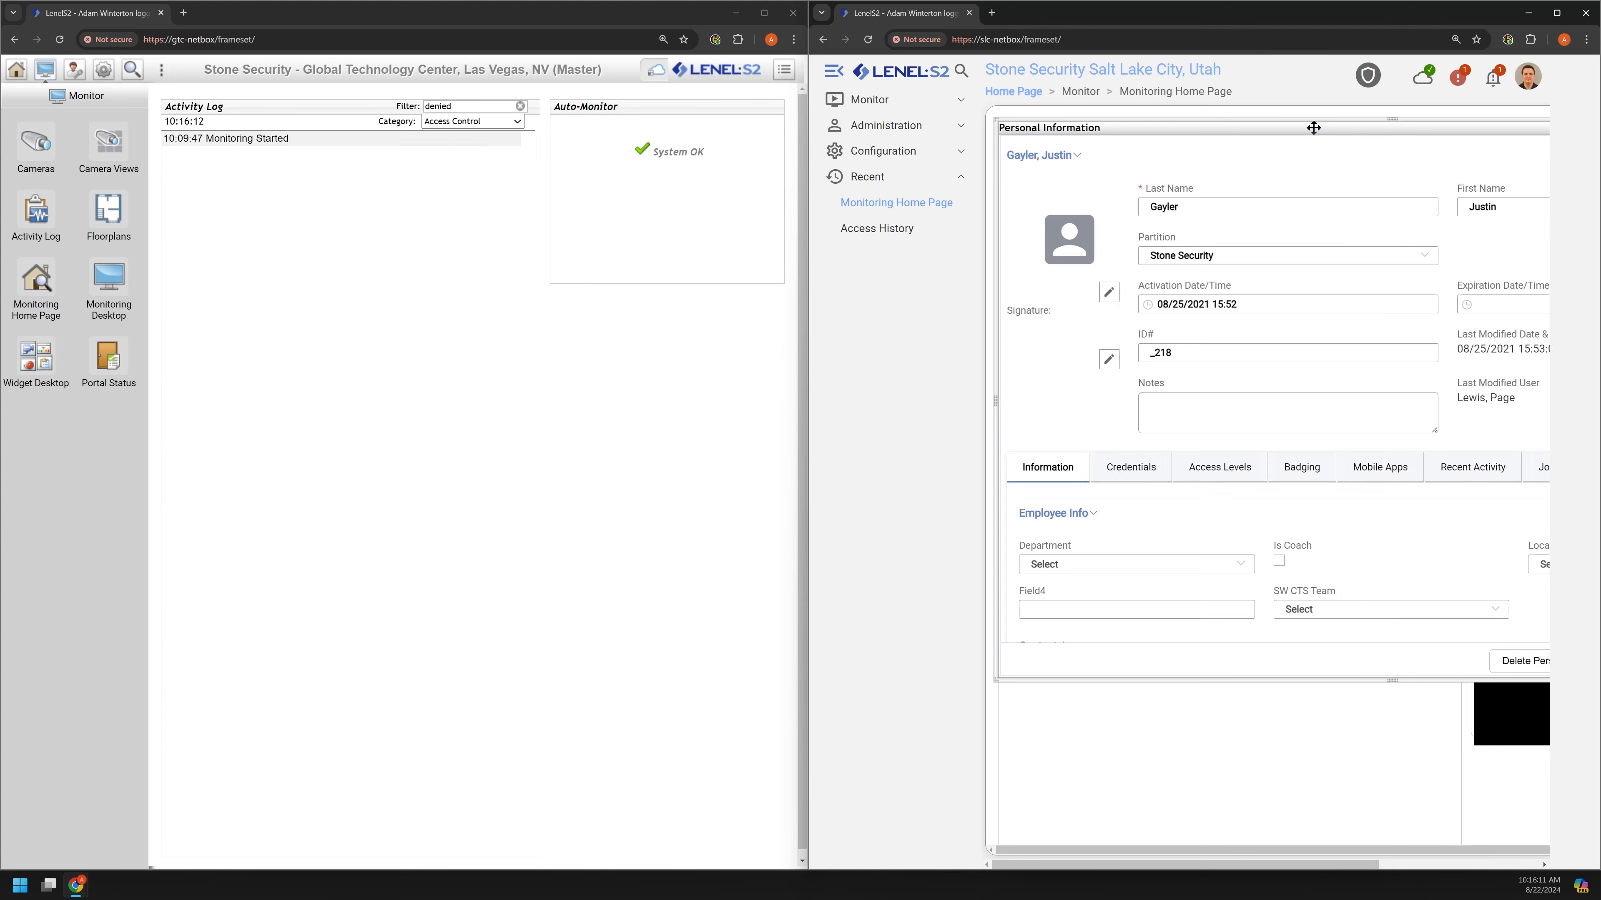
pyautogui.click(1556, 12)
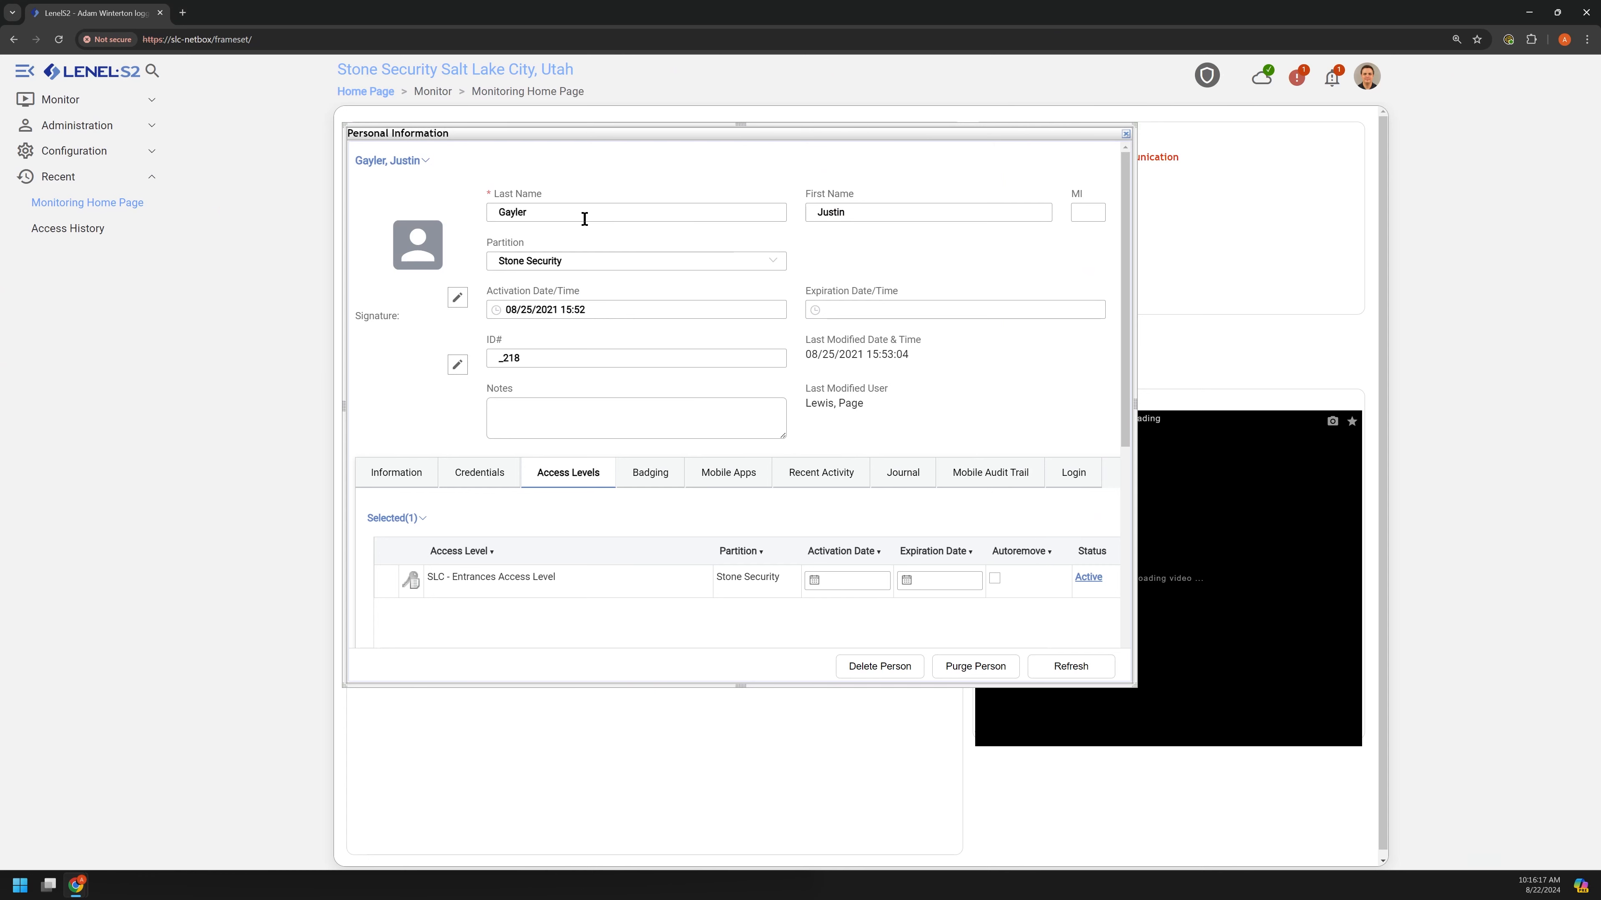
pyautogui.scroll(-1, 490, 522)
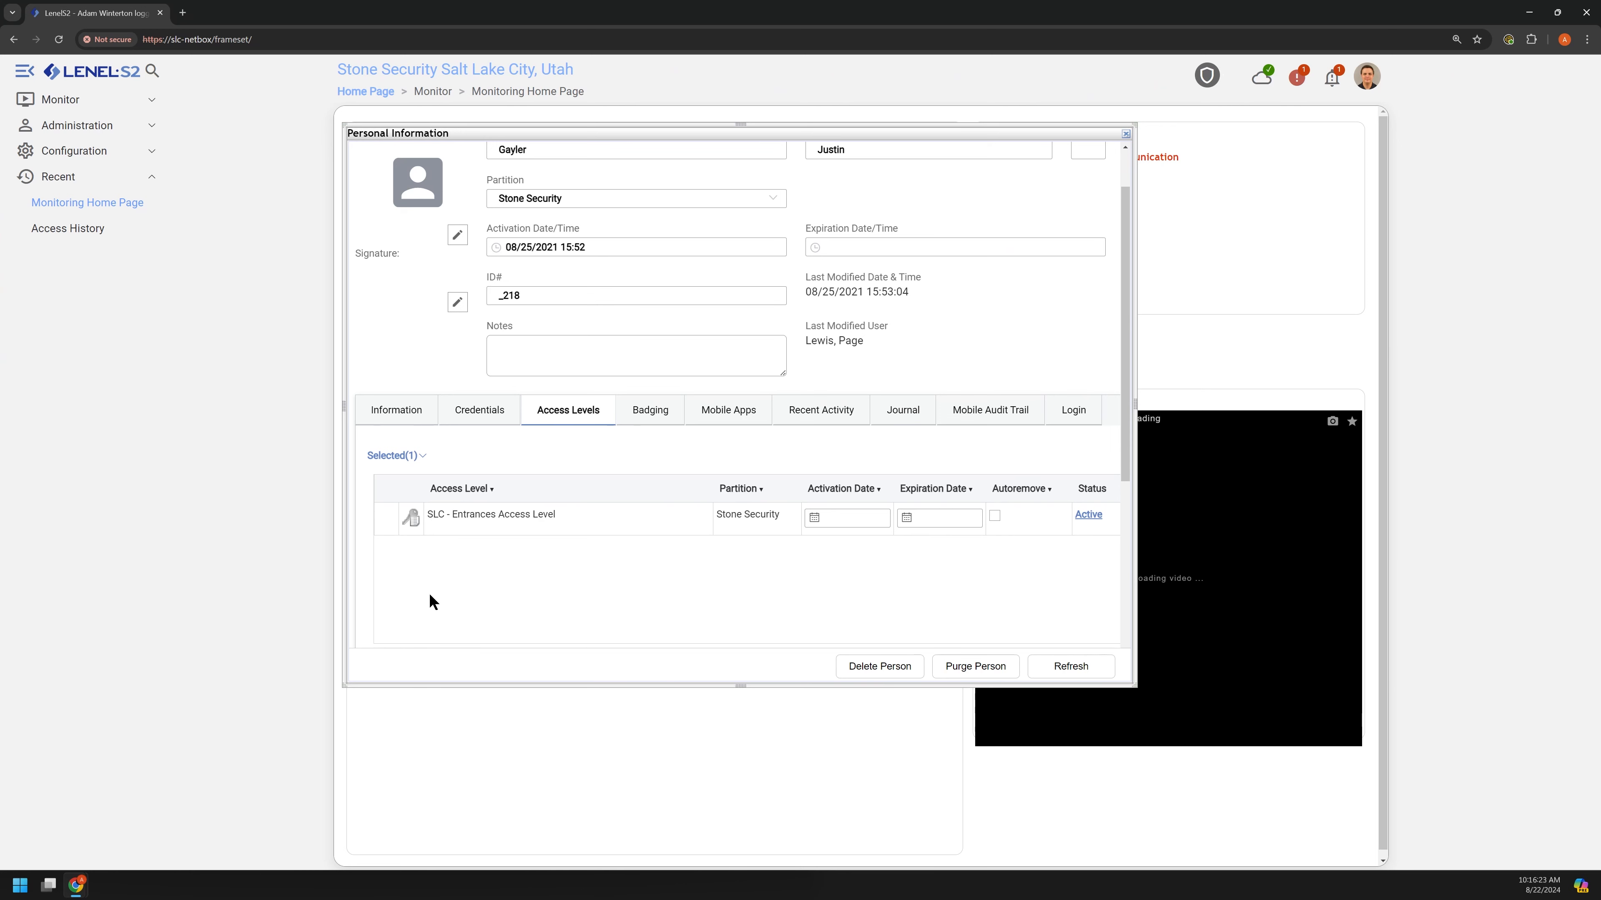
pyautogui.scroll(-2, 429, 600)
pyautogui.scroll(2, 506, 375)
pyautogui.scroll(1, 921, 231)
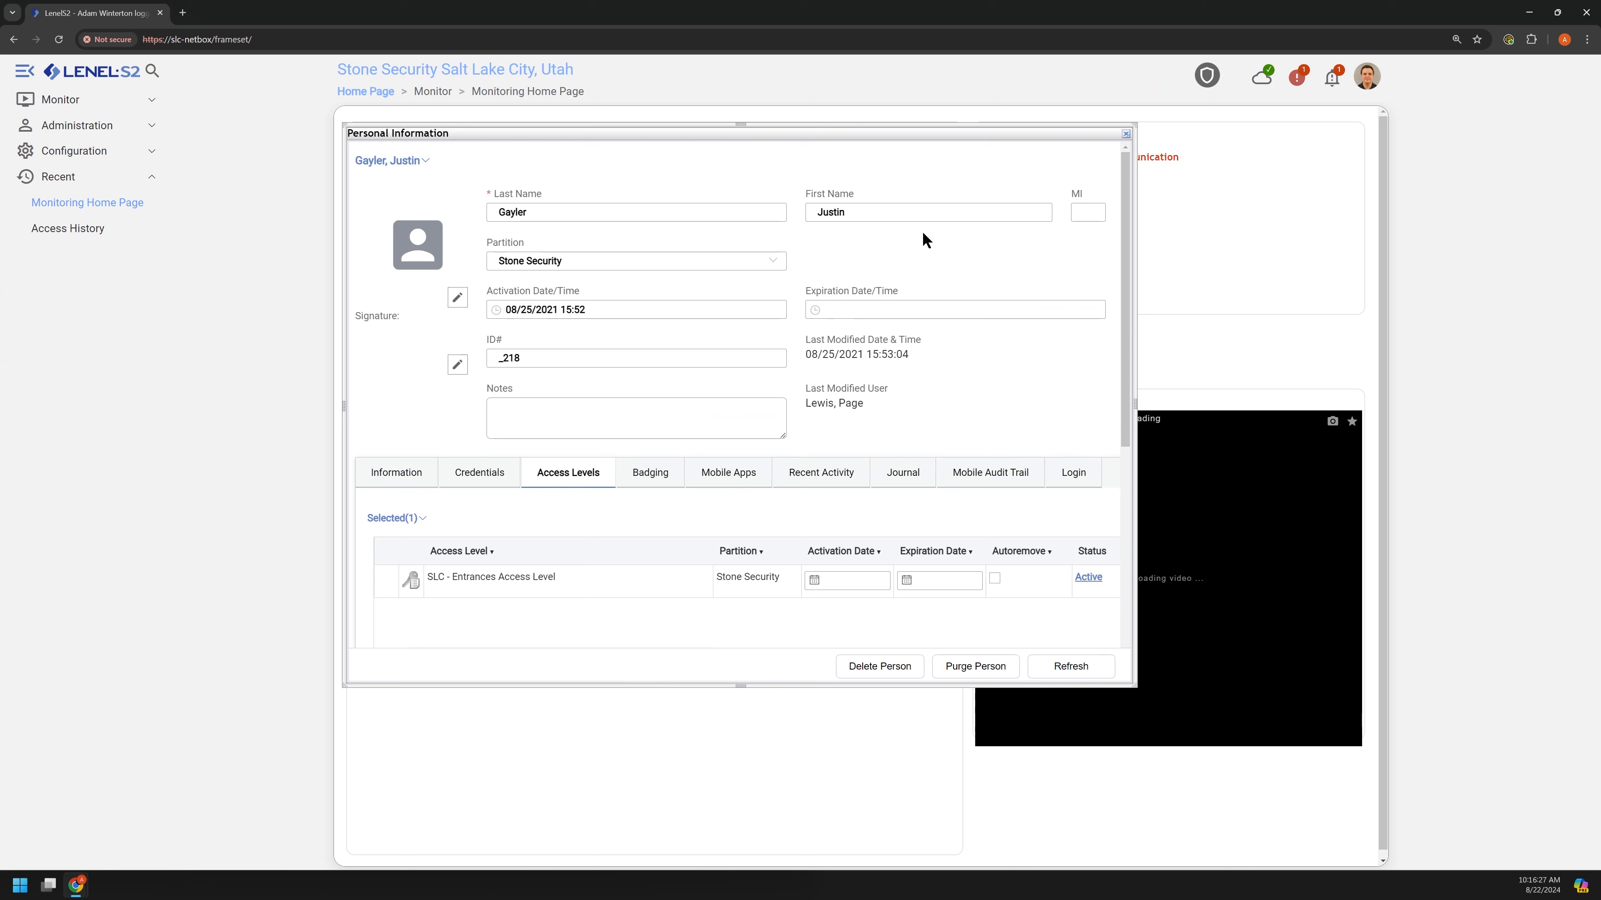
pyautogui.click(1124, 134)
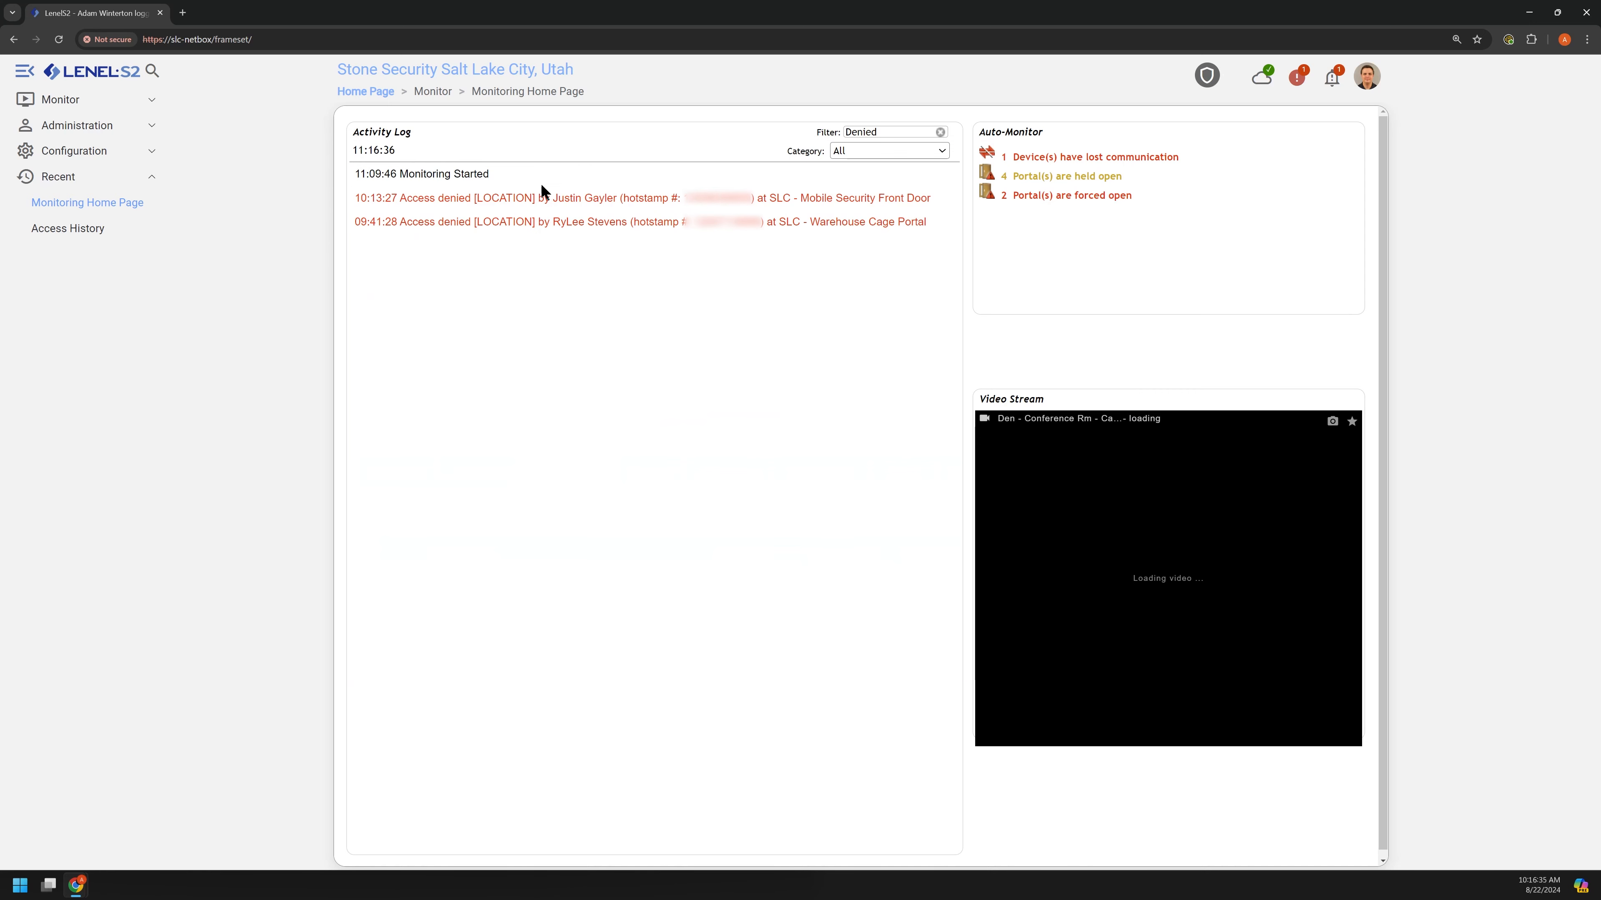
# Clear the filters in both logs and restore the side-by-side window layout.
pyautogui.click(940, 133)
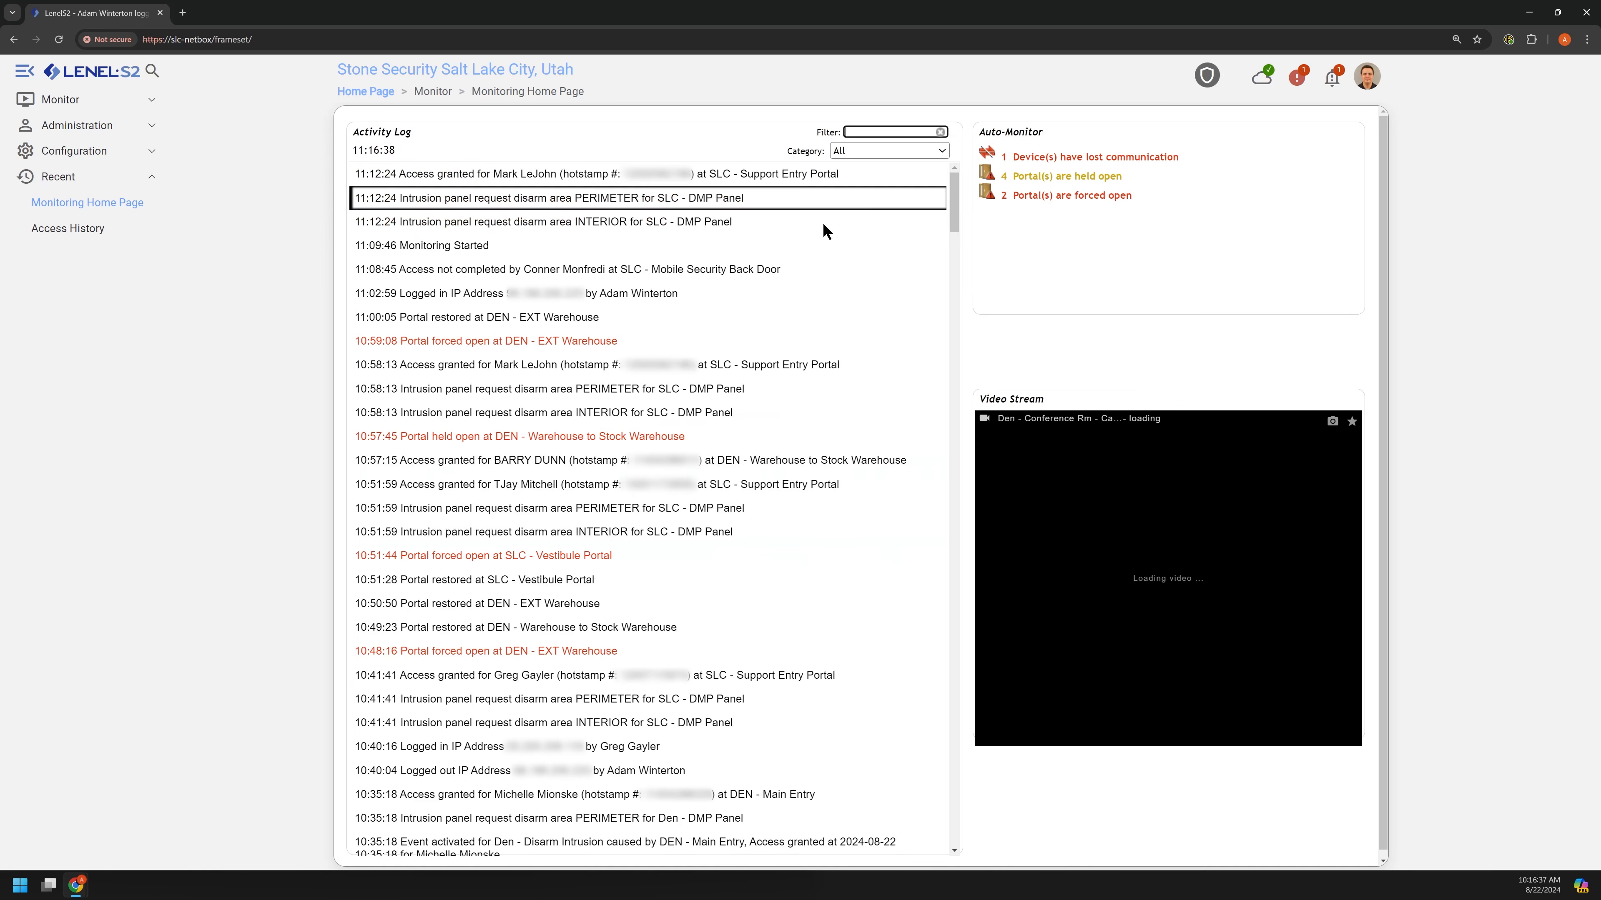
pyautogui.press('super+Right')
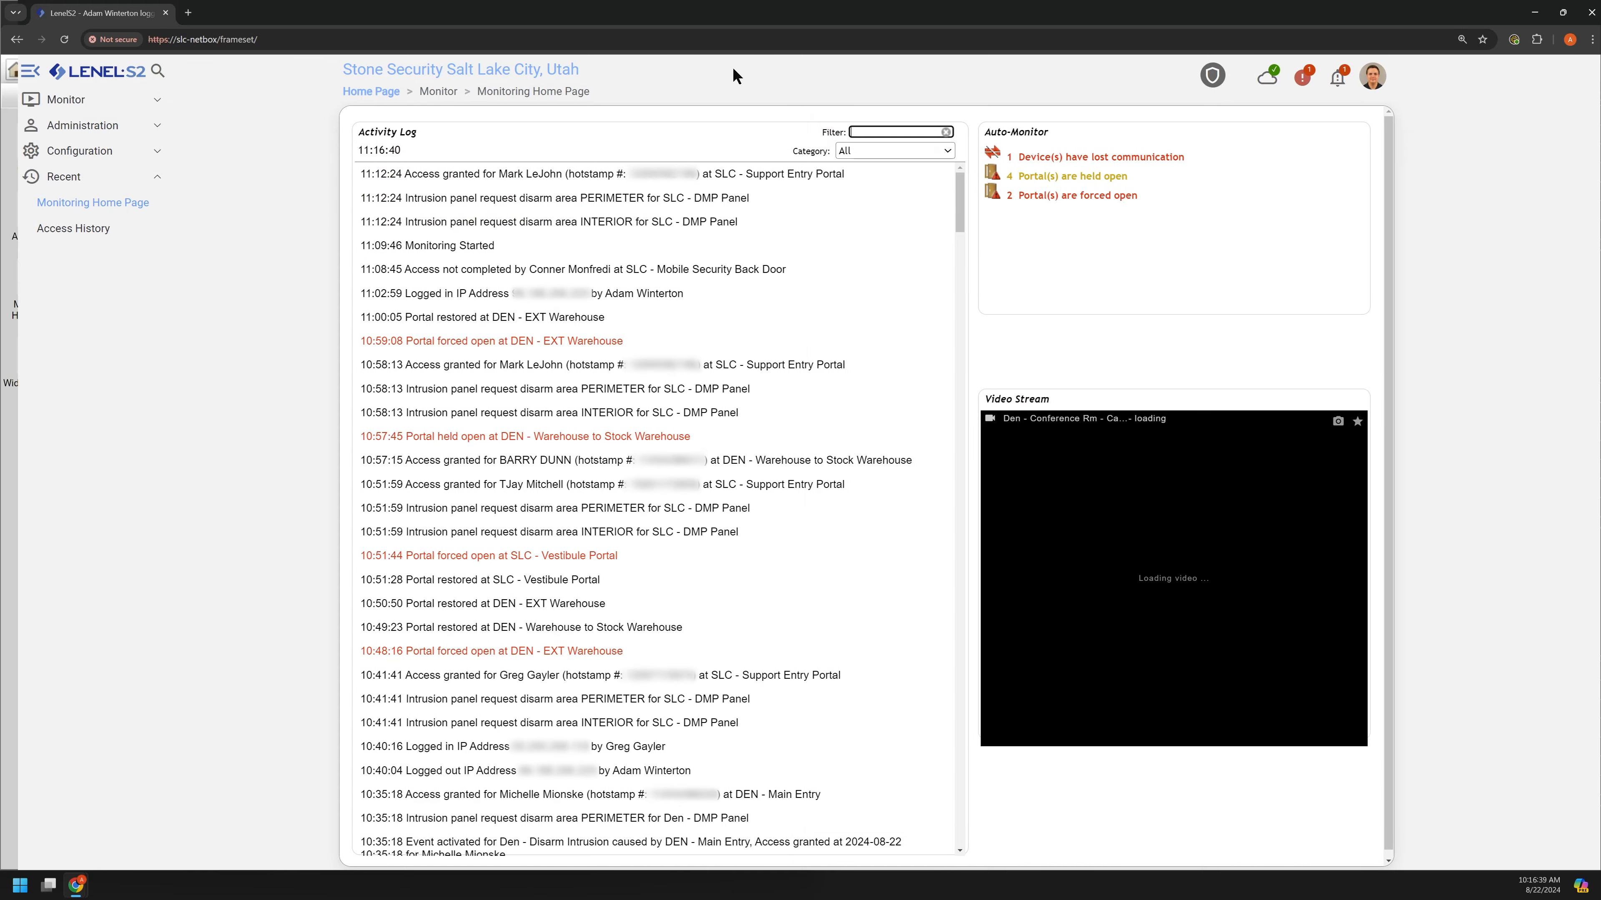
pyautogui.click(599, 325)
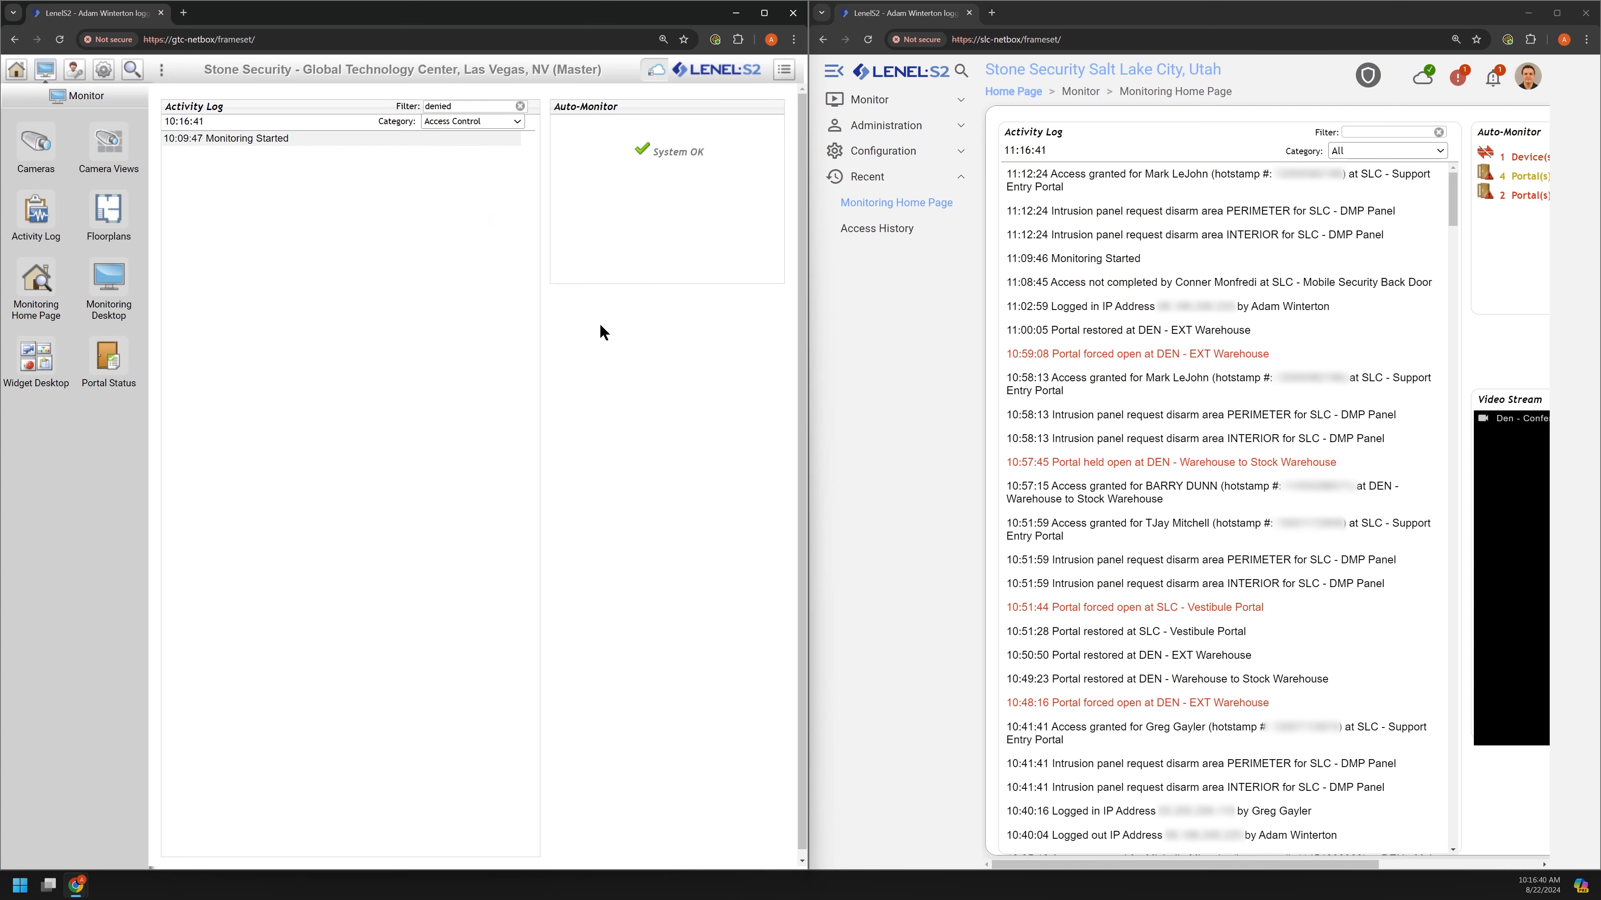
pyautogui.click(521, 106)
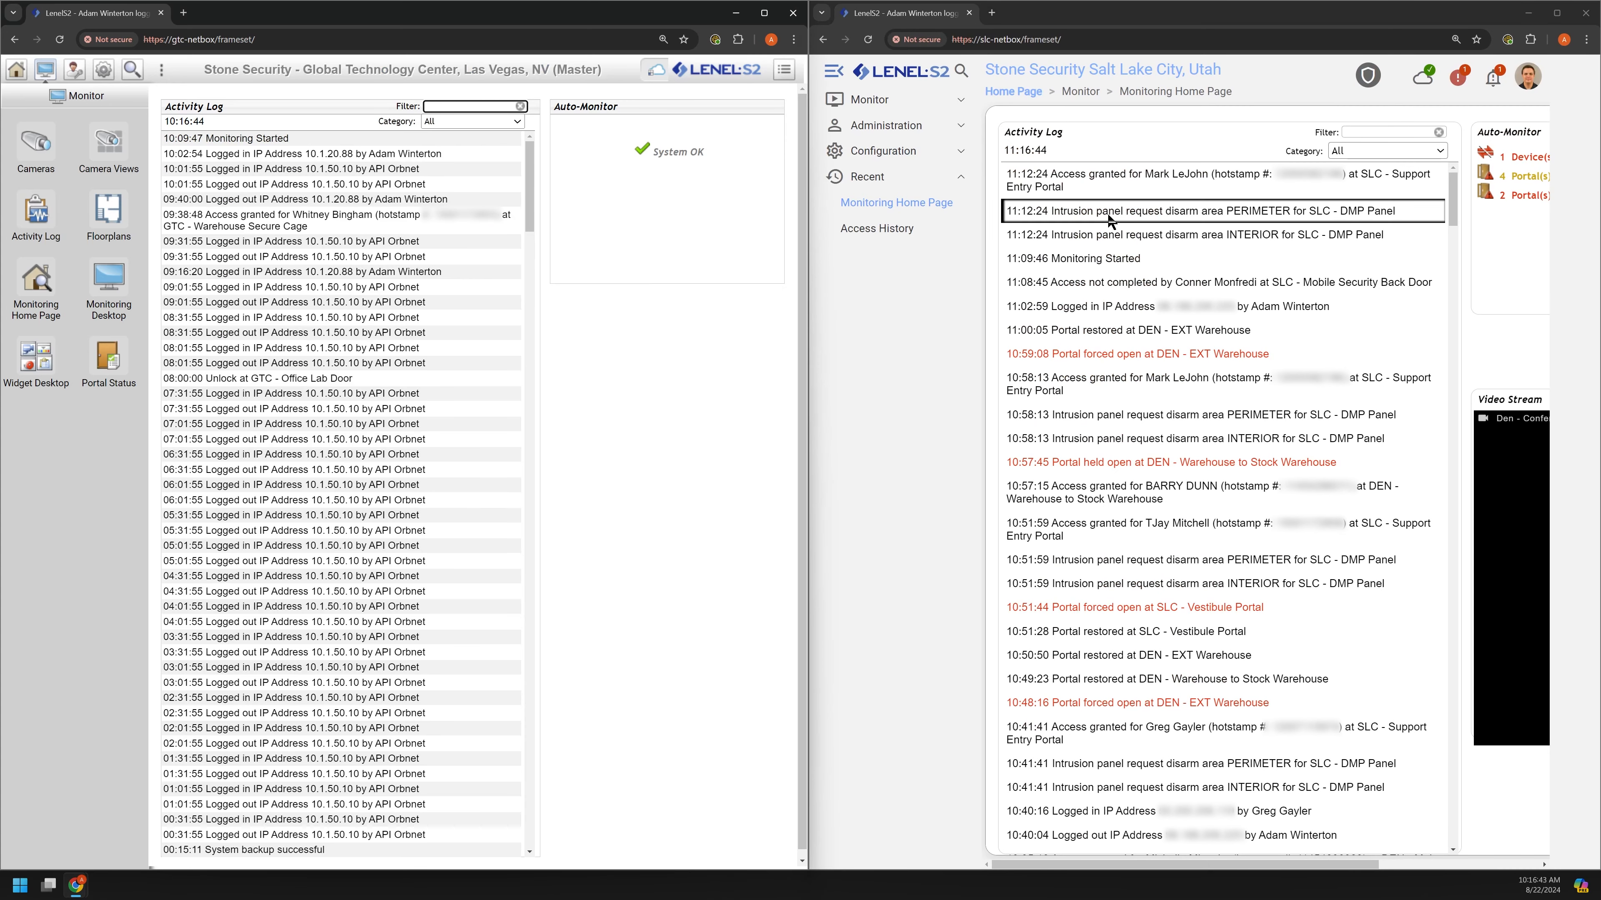
pyautogui.click(1092, 214)
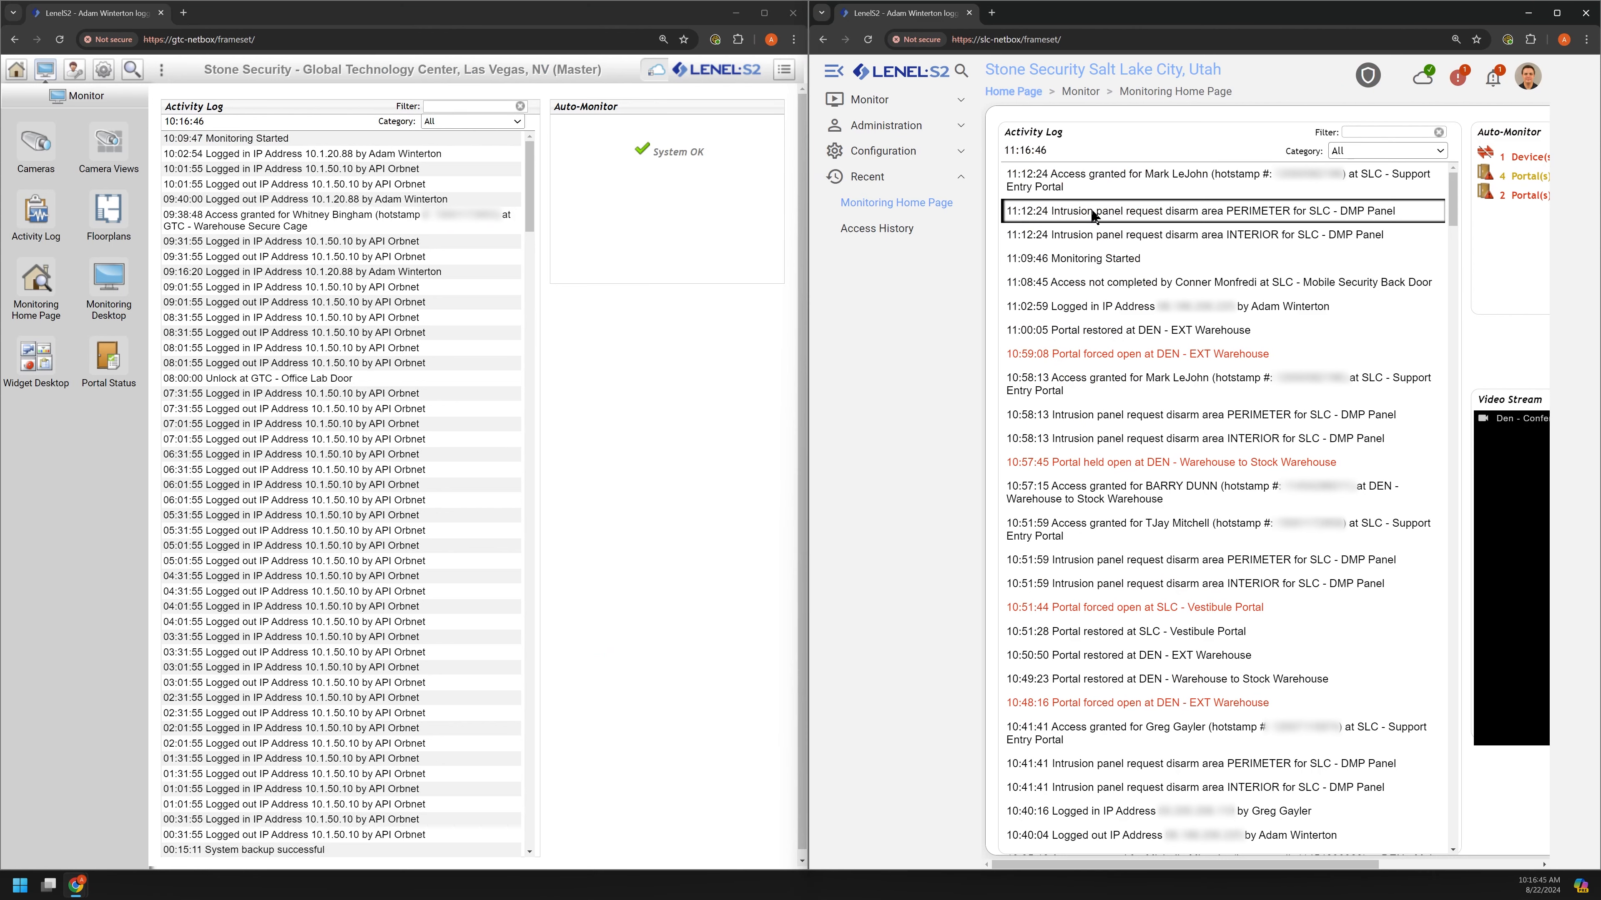
# Open a duty log entry for the PERIMETER disarm event, browse responses, and cancel it.
pyautogui.doubleClick(1092, 215)
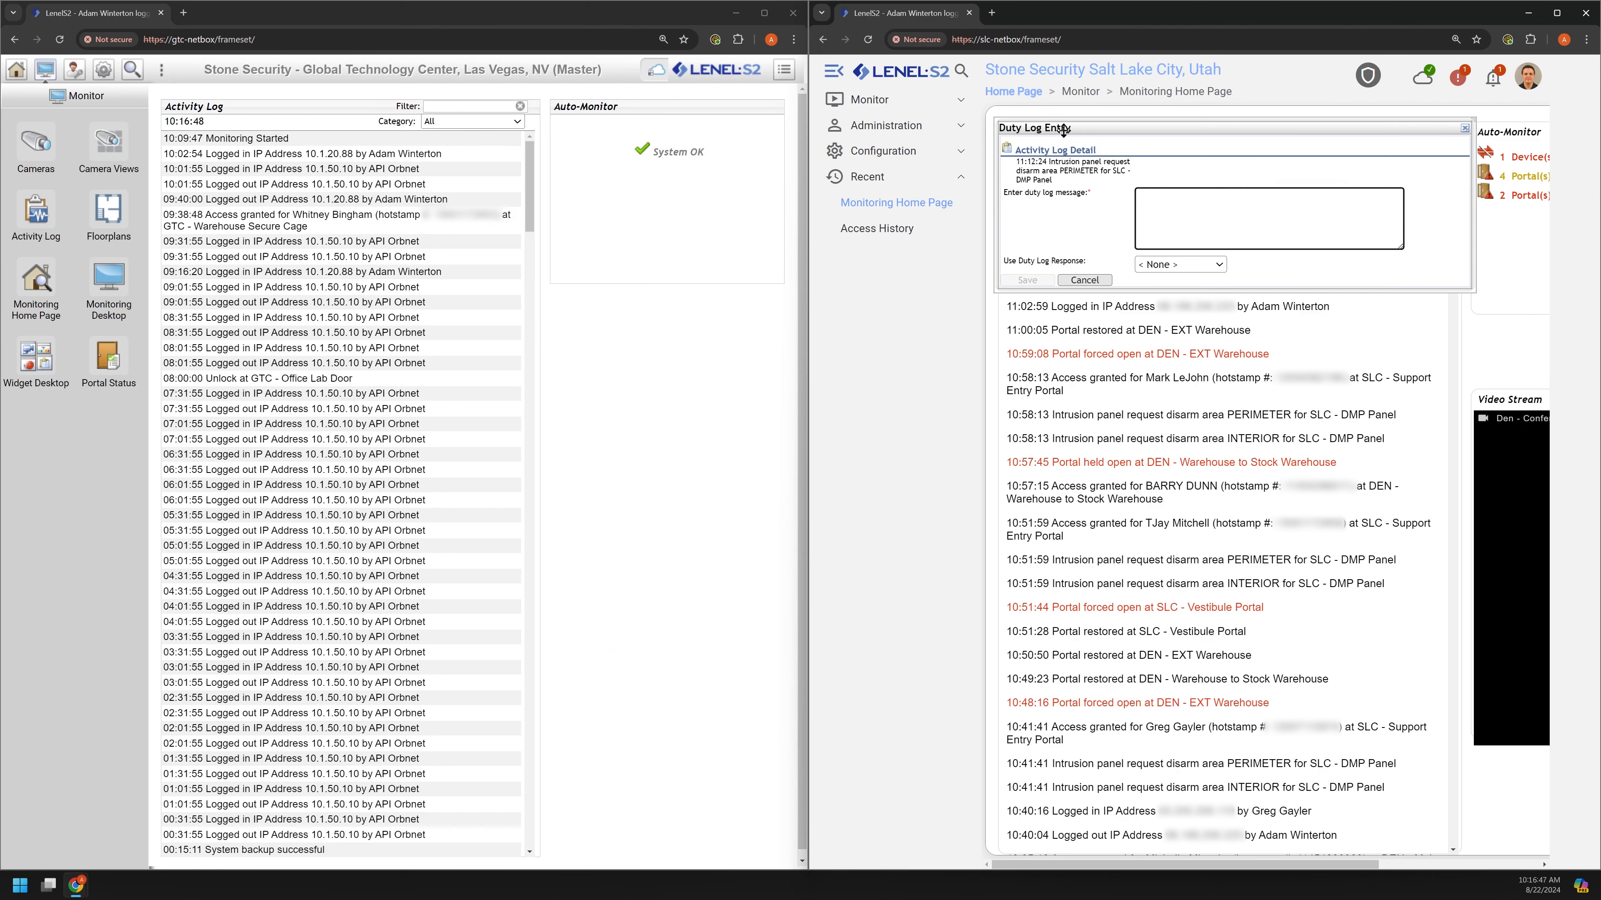
pyautogui.moveTo(1064, 129); pyautogui.dragTo(1064, 295)
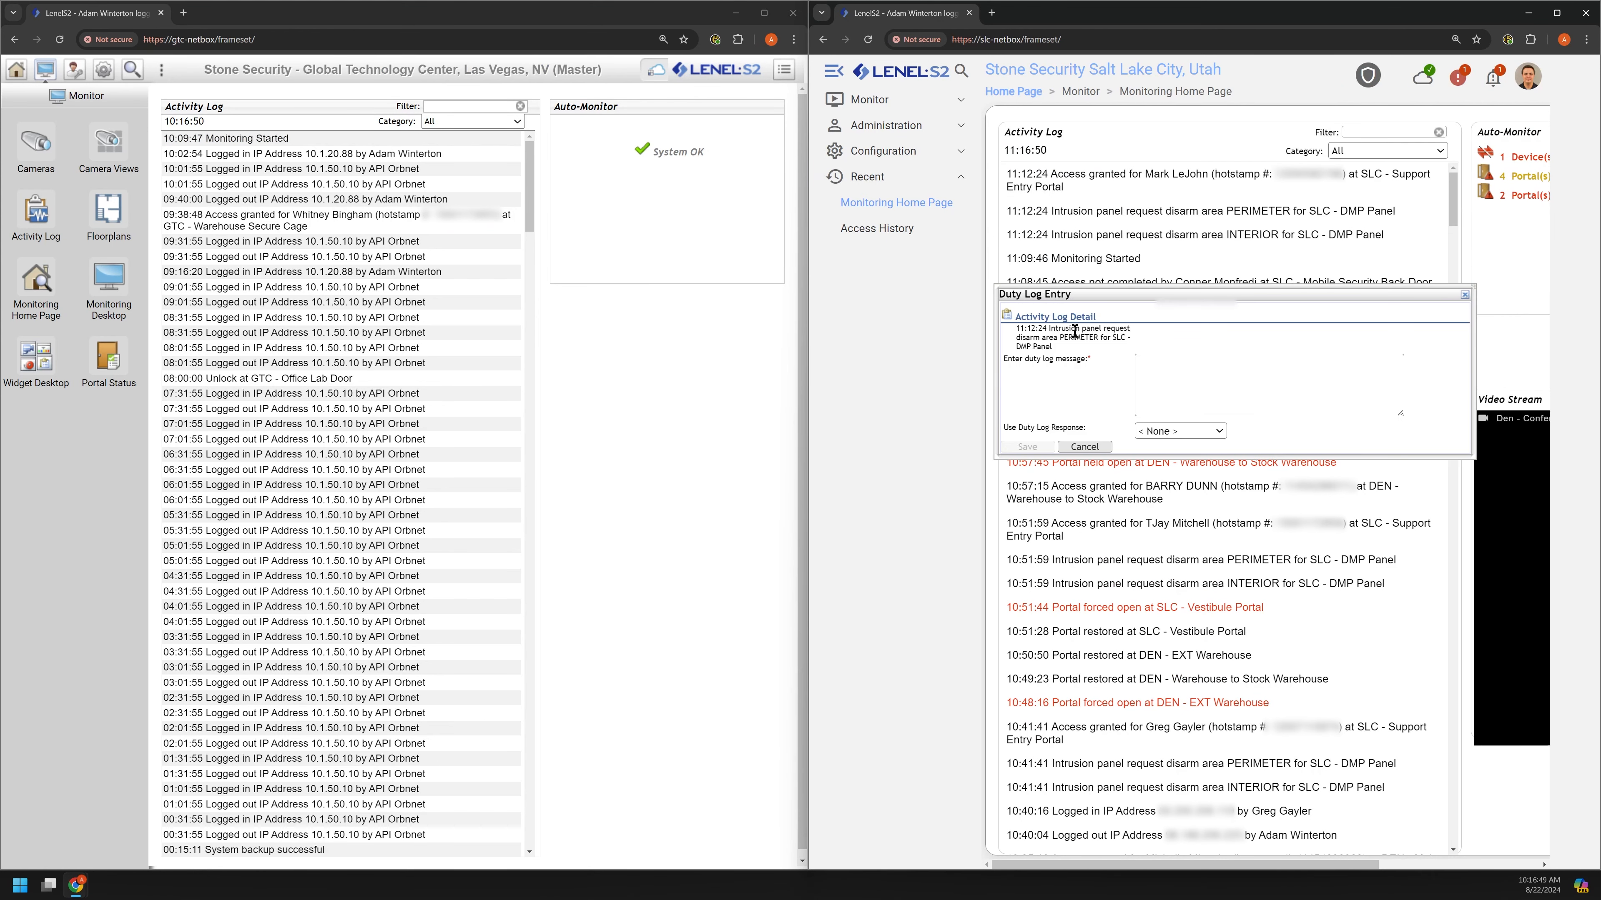
pyautogui.click(1144, 385)
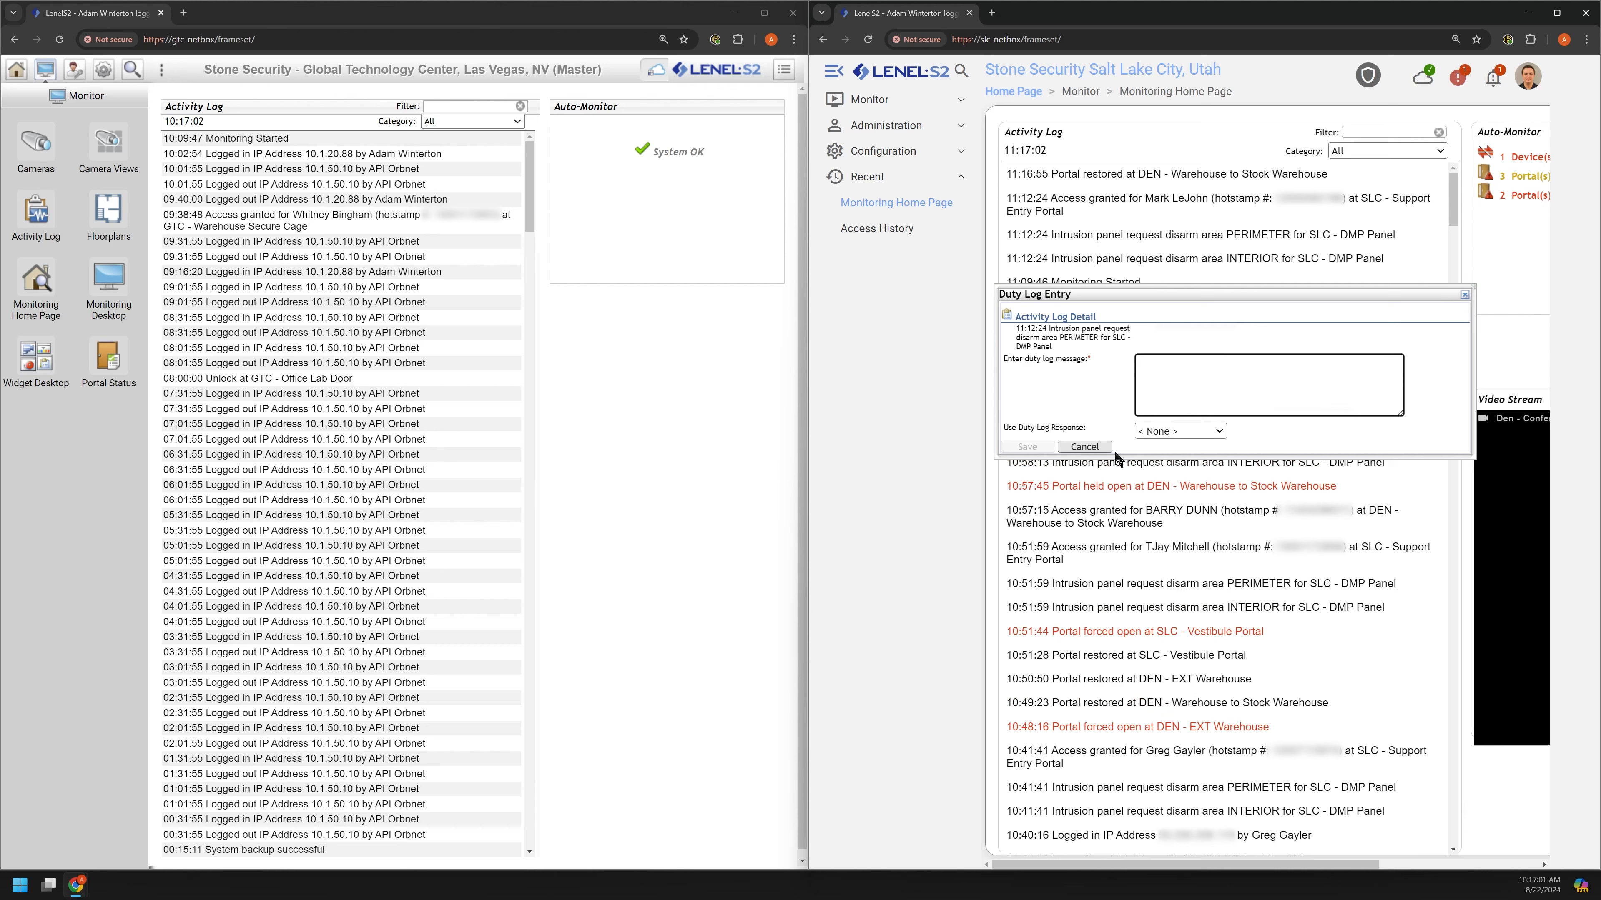
pyautogui.click(1139, 433)
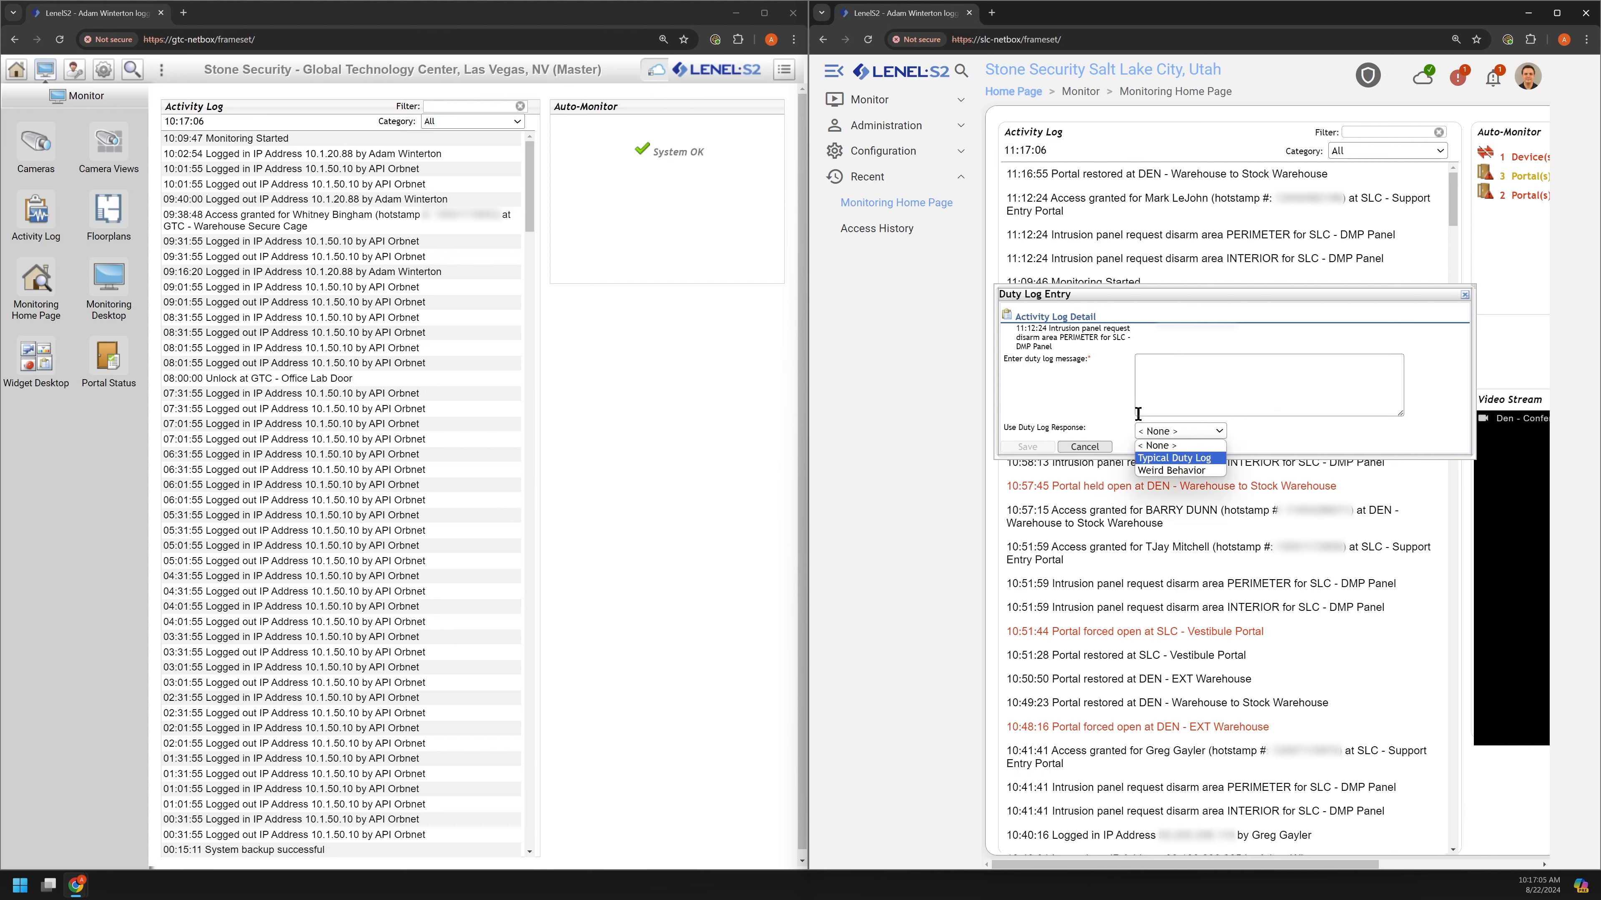
pyautogui.click(1235, 384)
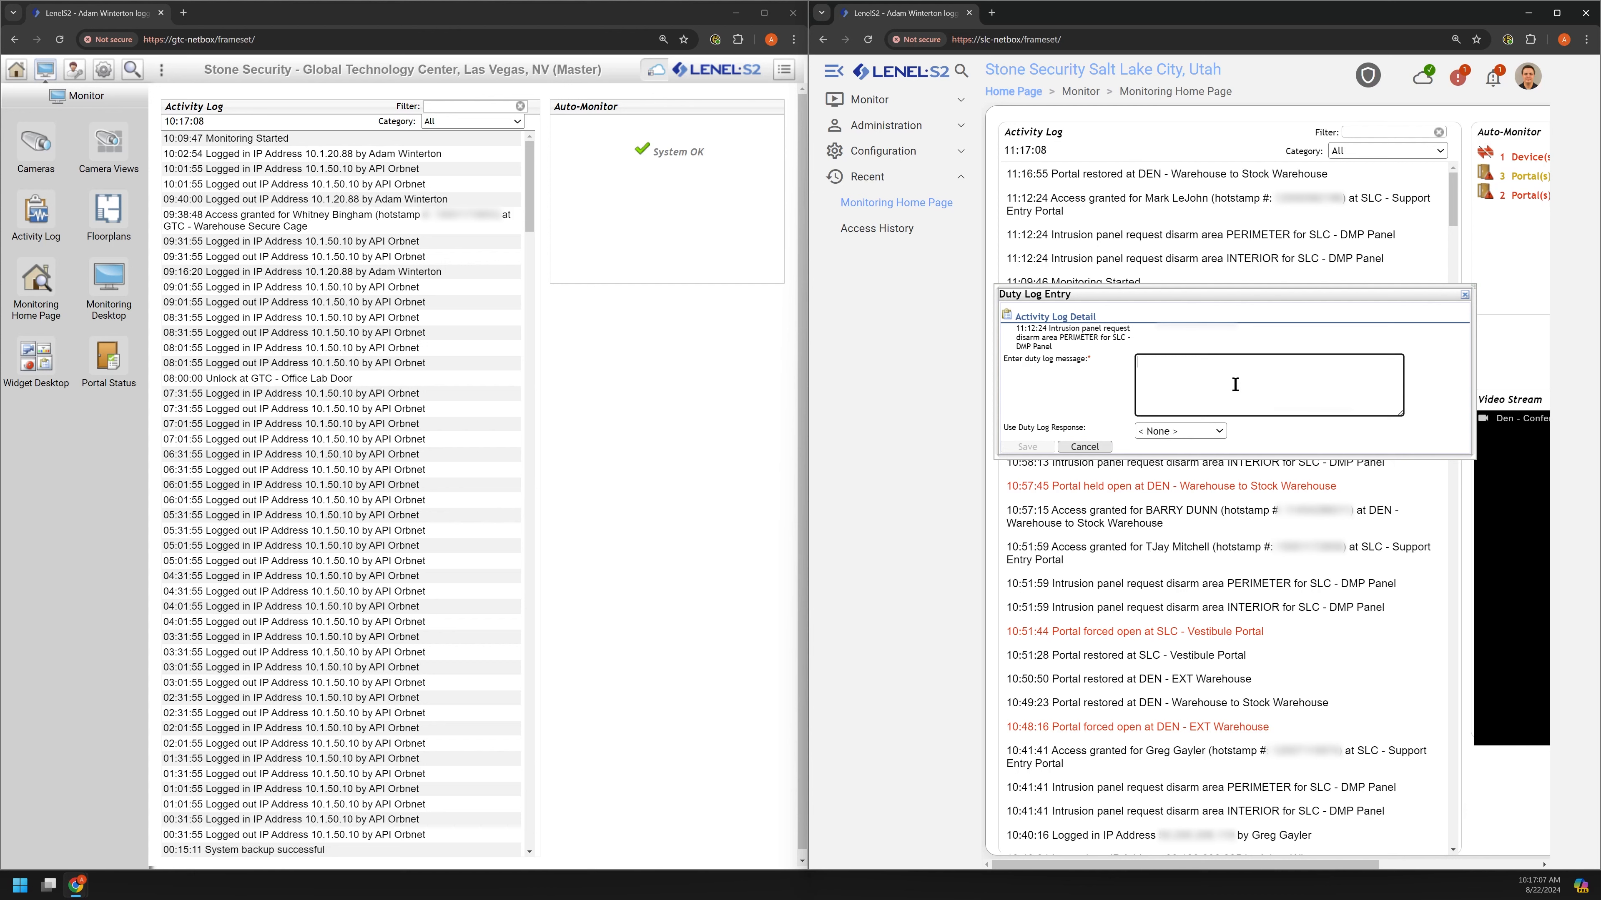
pyautogui.click(1084, 447)
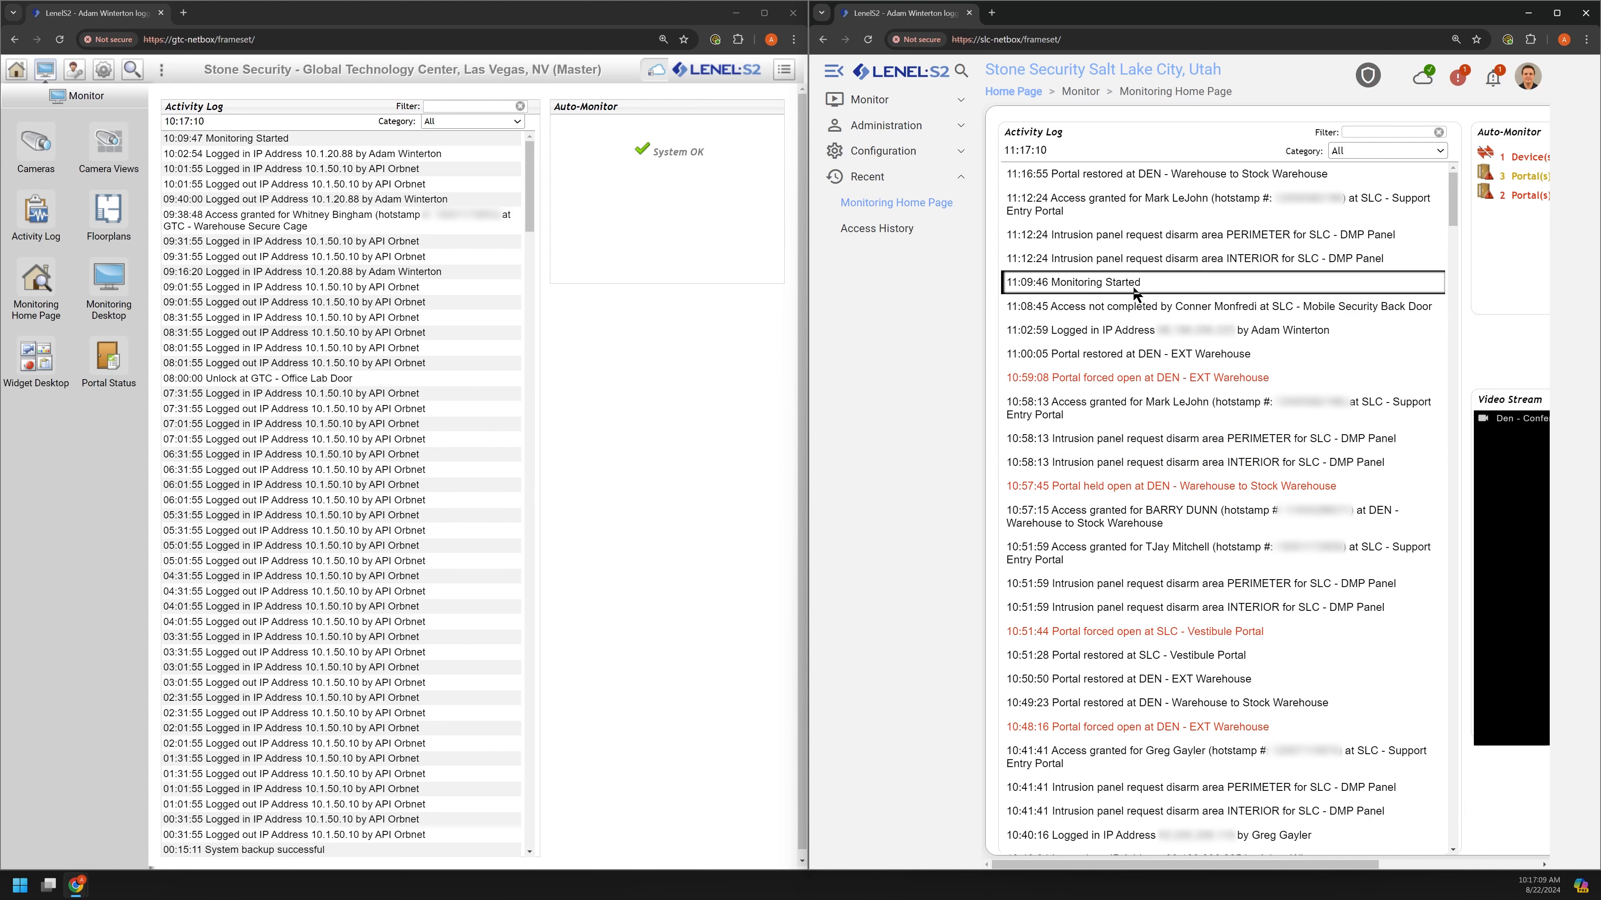
pyautogui.moveTo(1453, 191); pyautogui.dragTo(1453, 197)
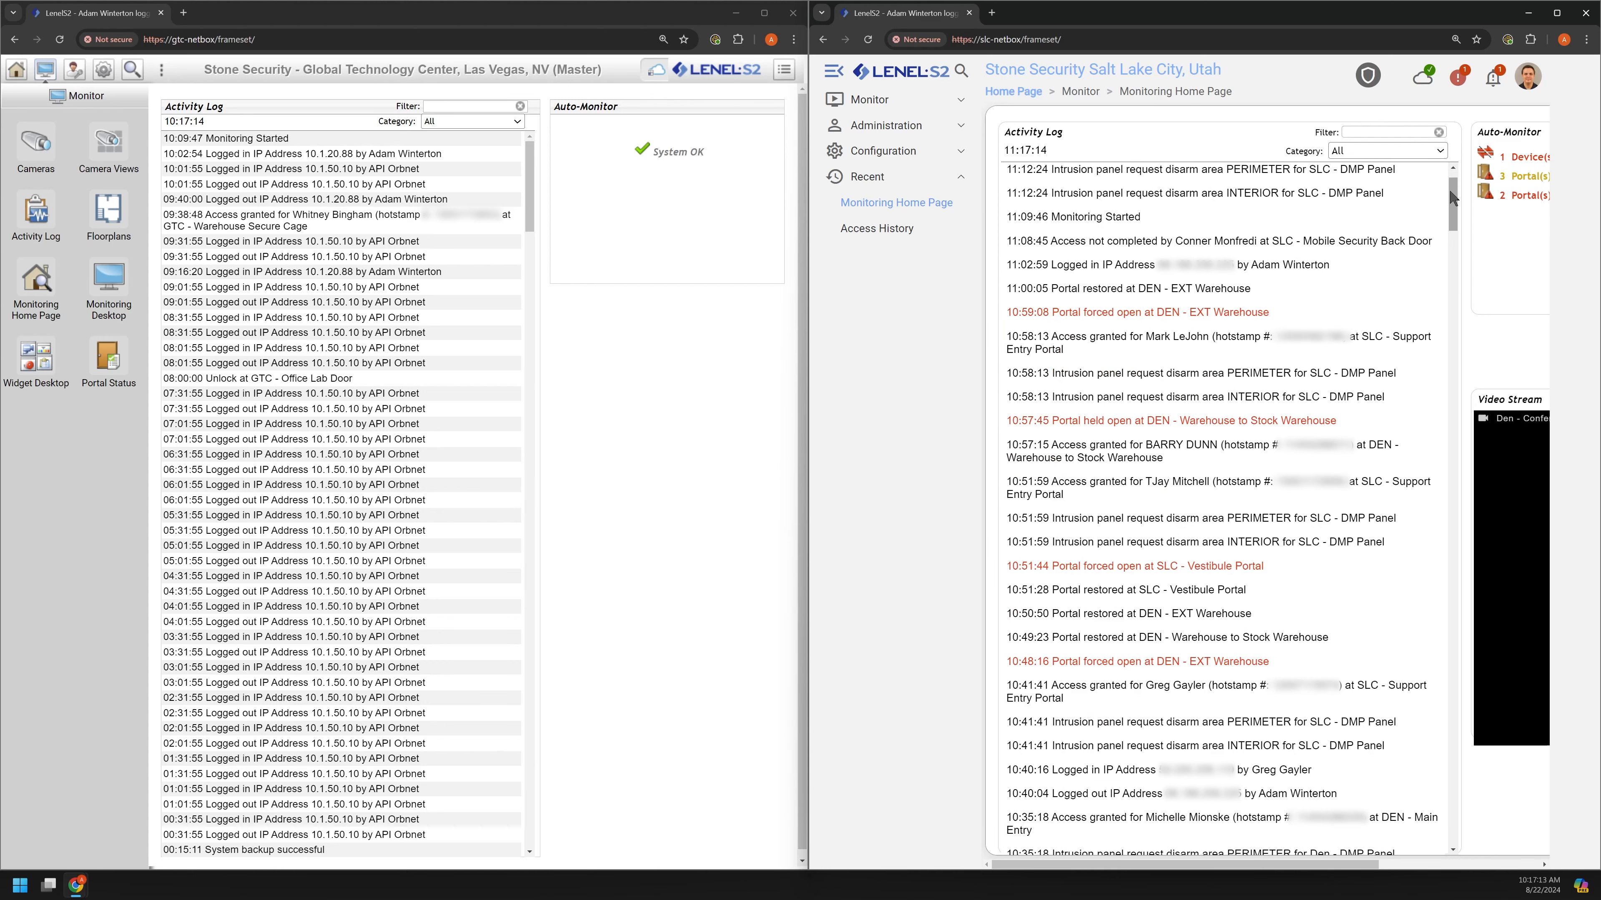
pyautogui.moveTo(1448, 188); pyautogui.dragTo(1452, 185)
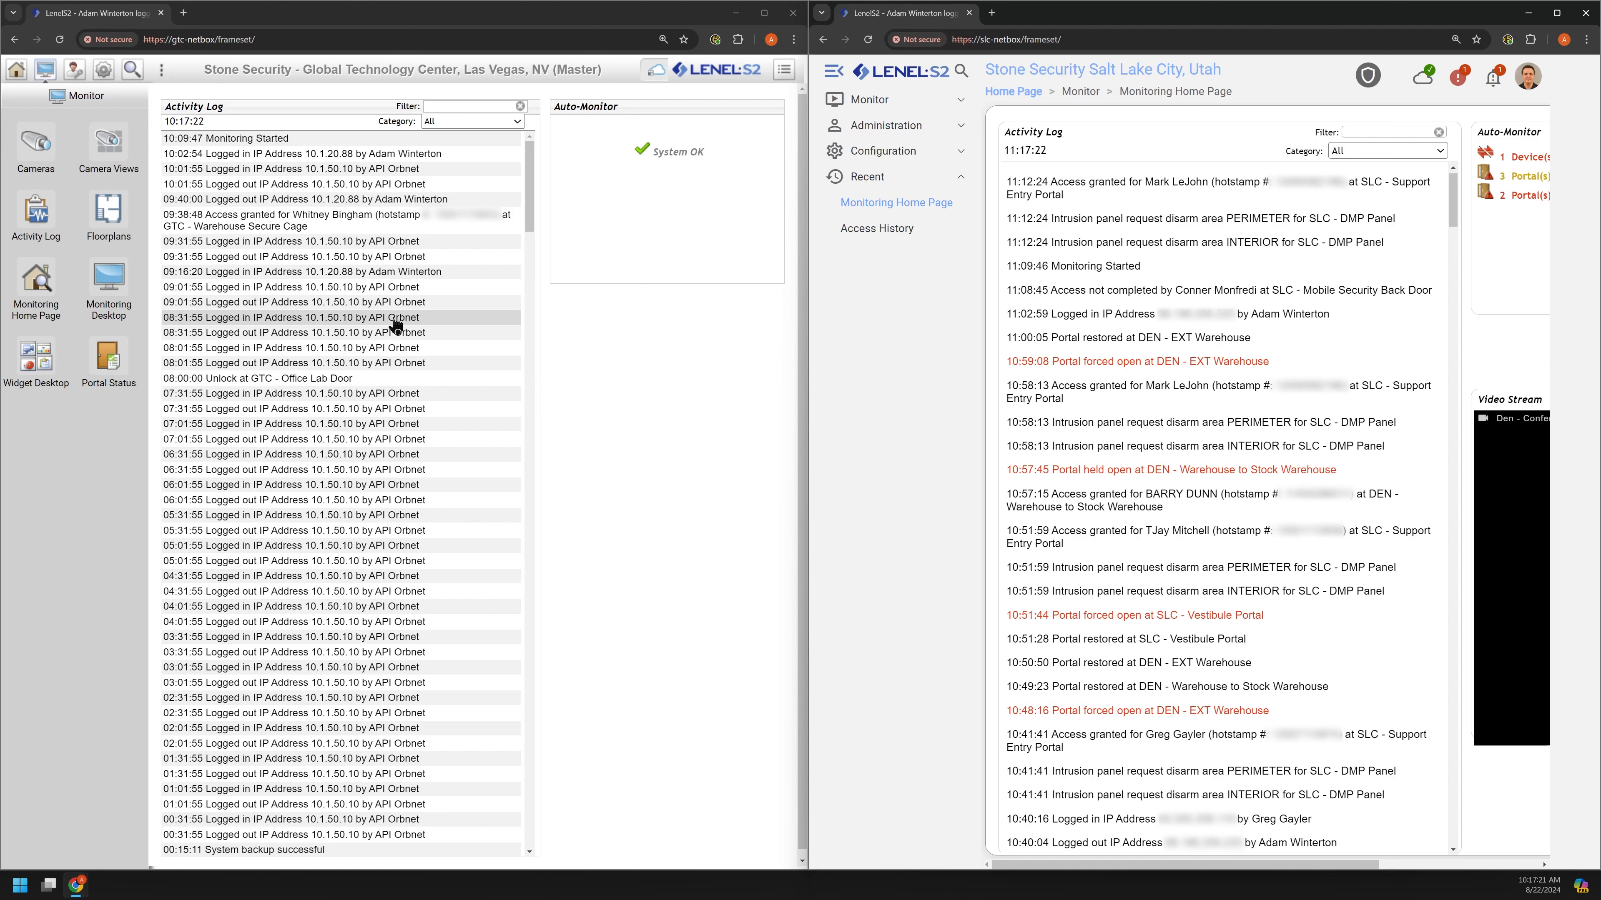
# Set the Las Vegas log category to Access Control and cancel a duty log entry.
pyautogui.click(444, 121)
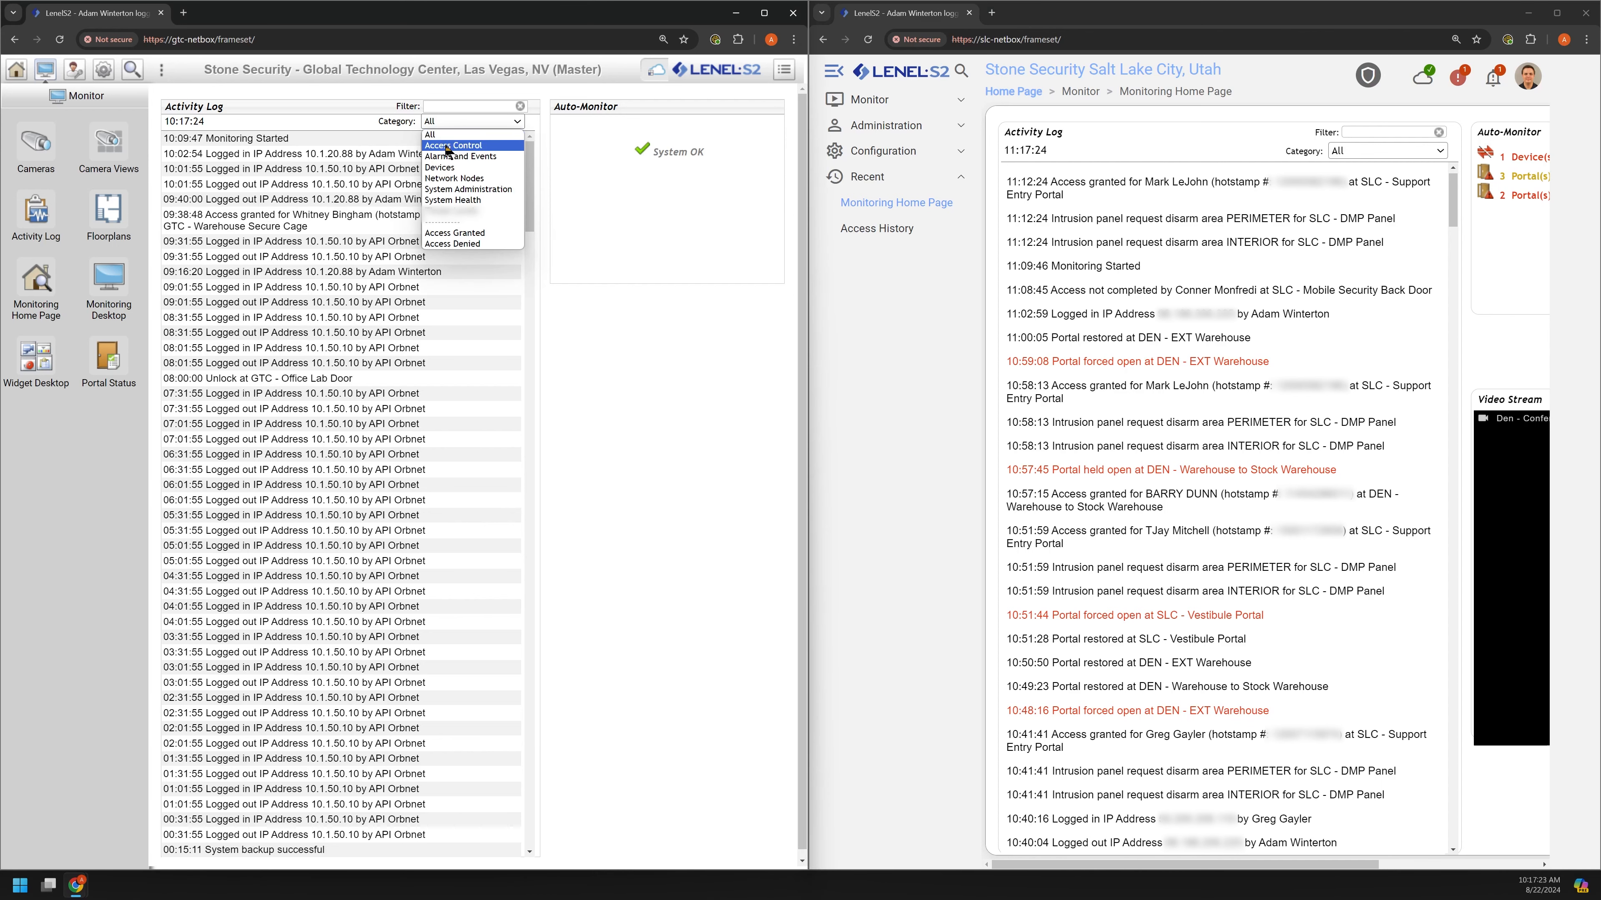
pyautogui.click(447, 146)
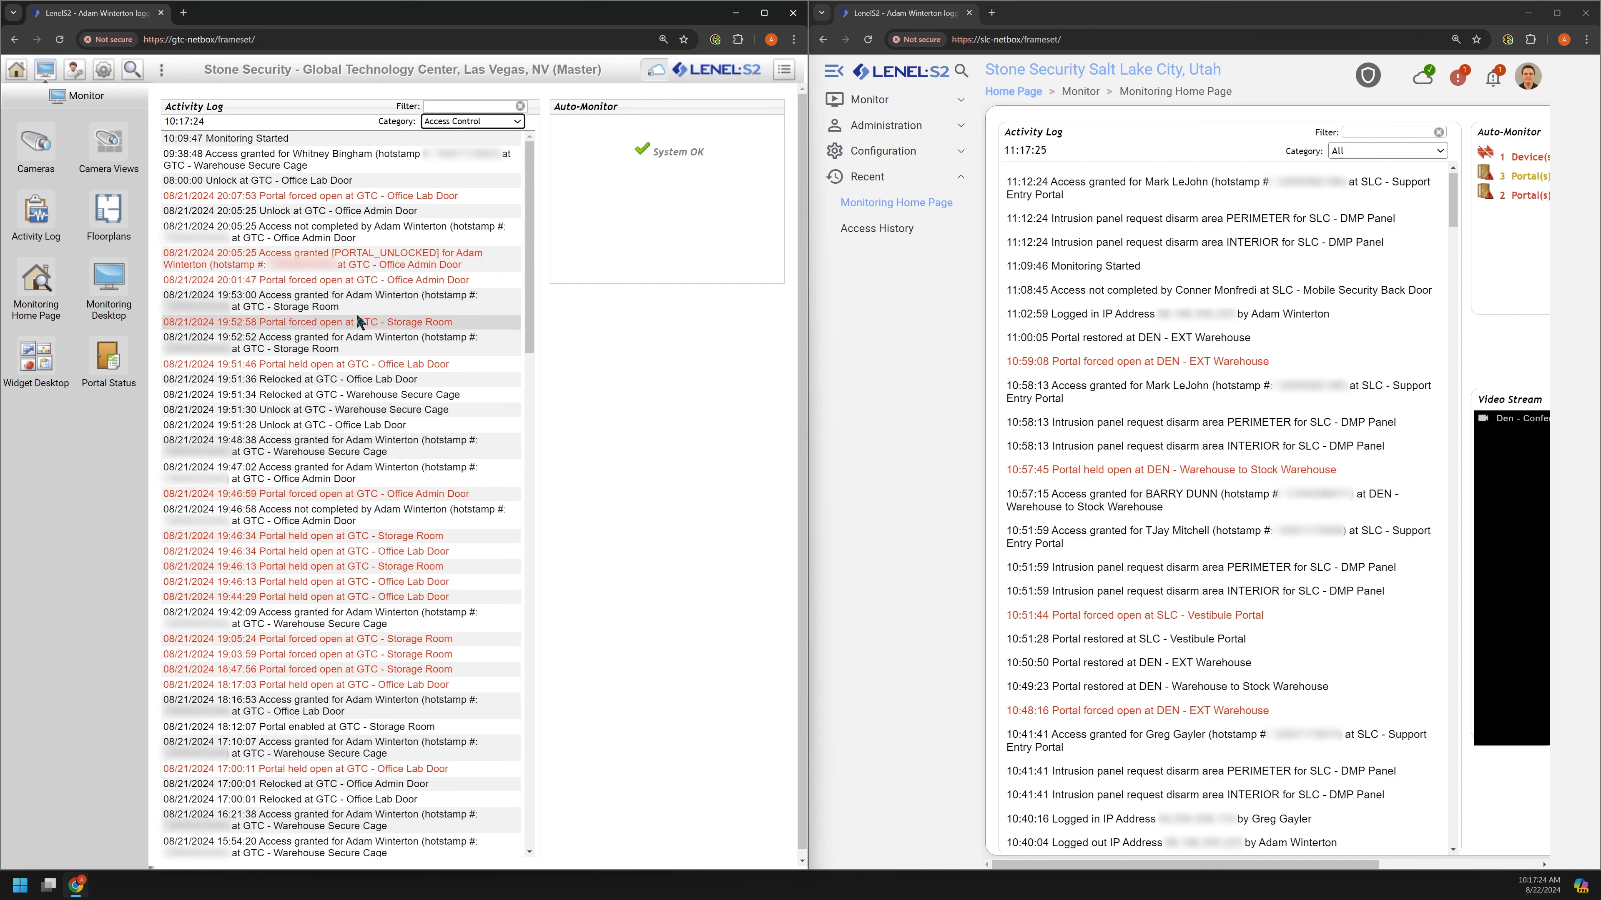
pyautogui.doubleClick(294, 235)
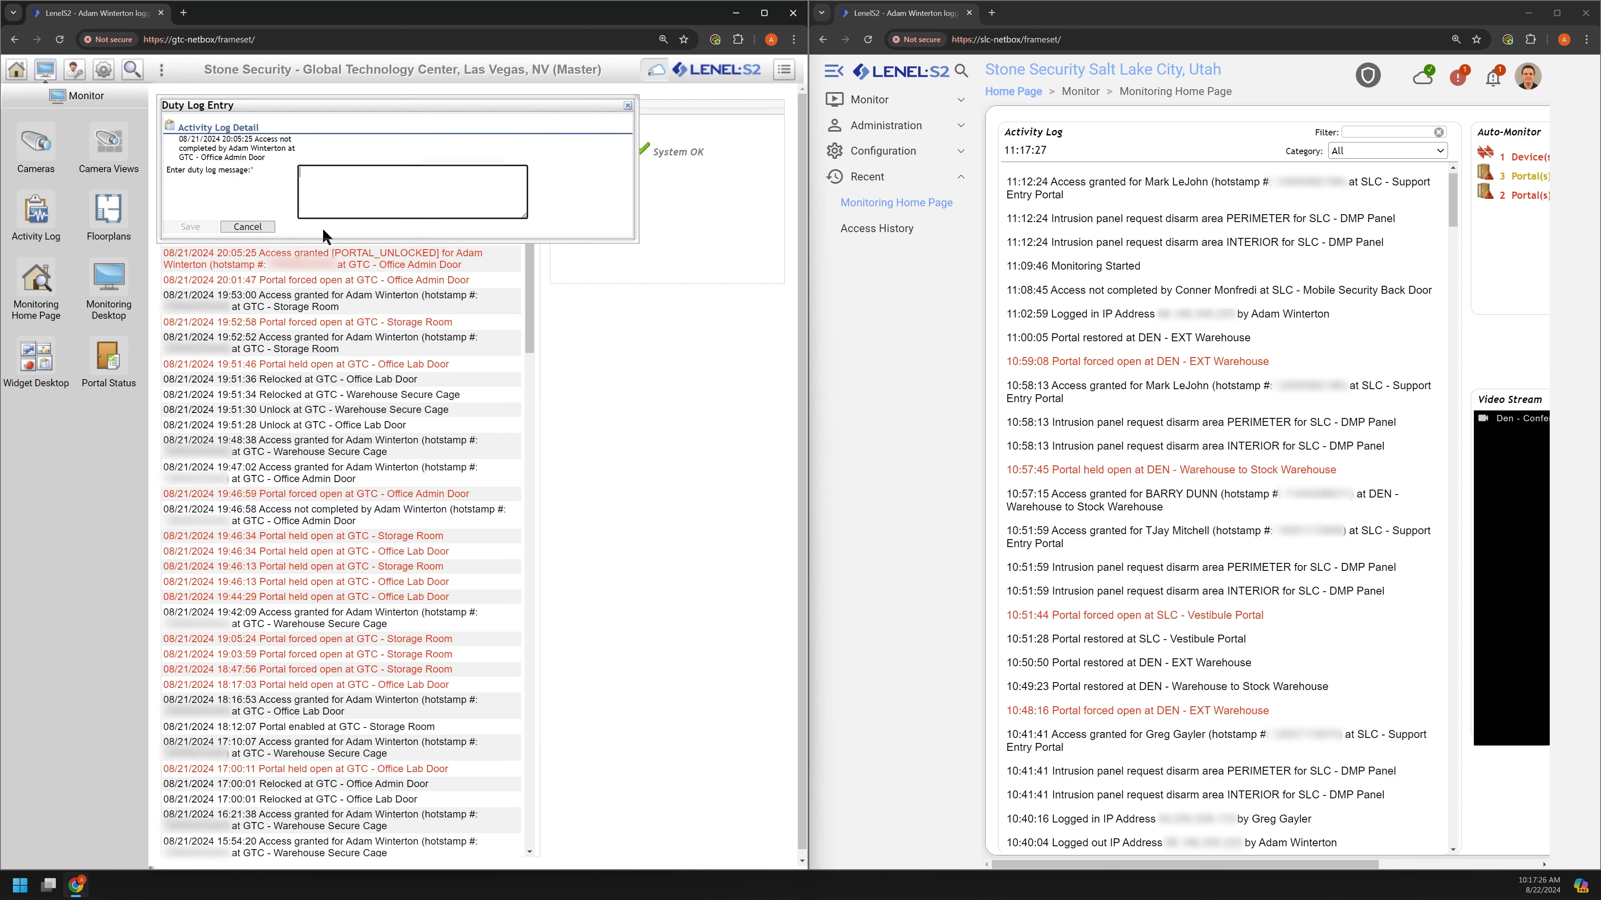
pyautogui.click(253, 225)
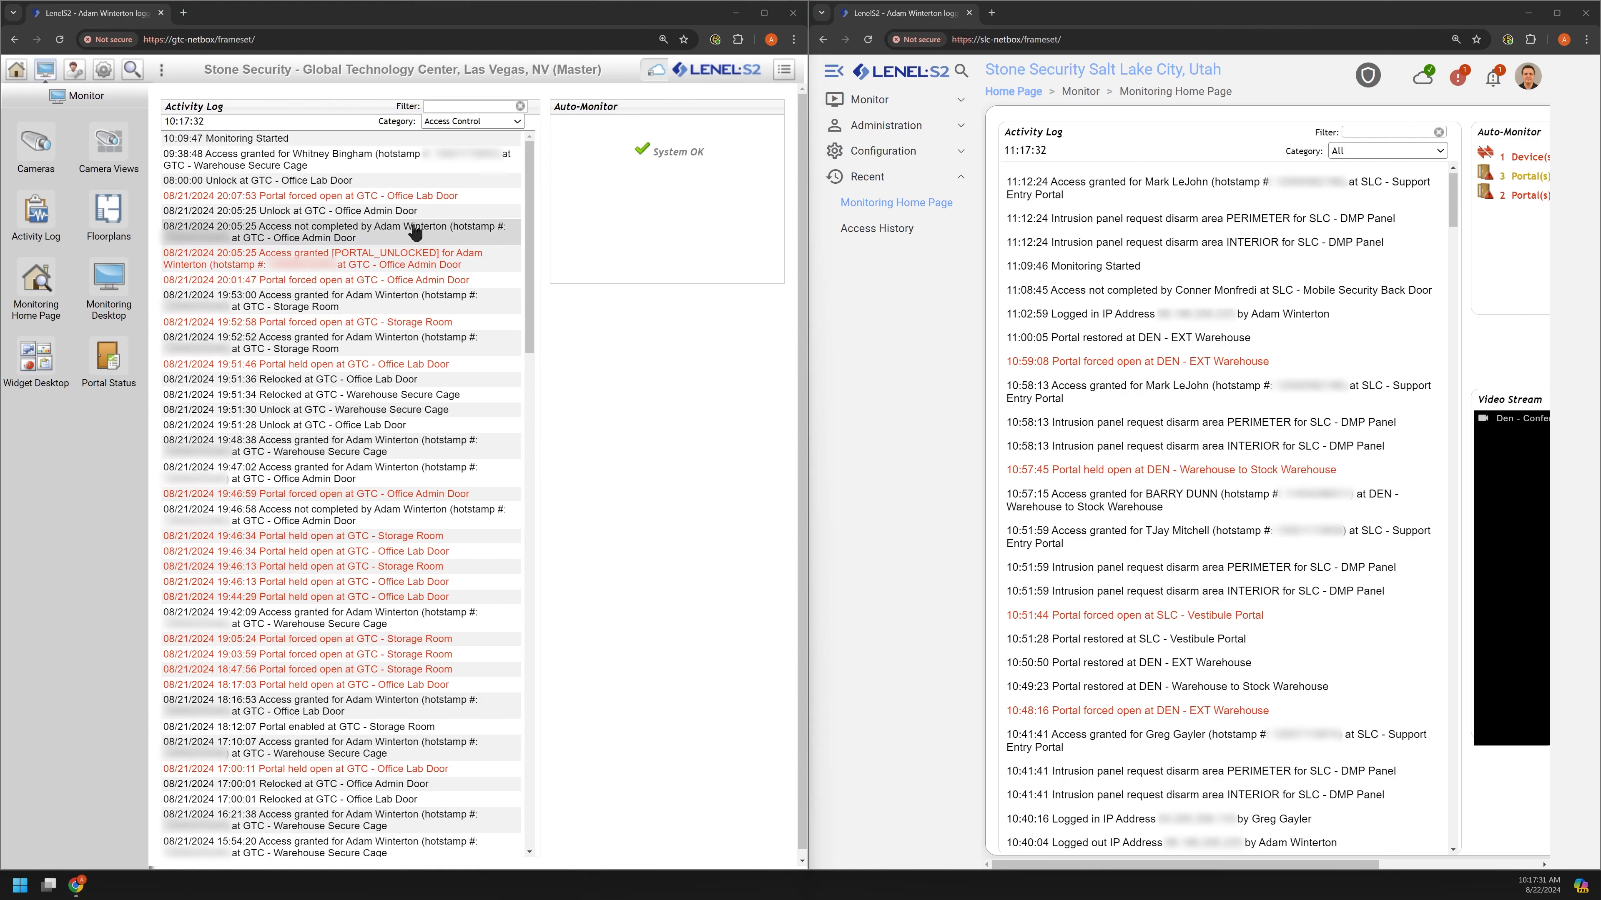
# Filter the Las Vegas log by 'cag' to show Warehouse Secure Cage events.
pyautogui.click(465, 105)
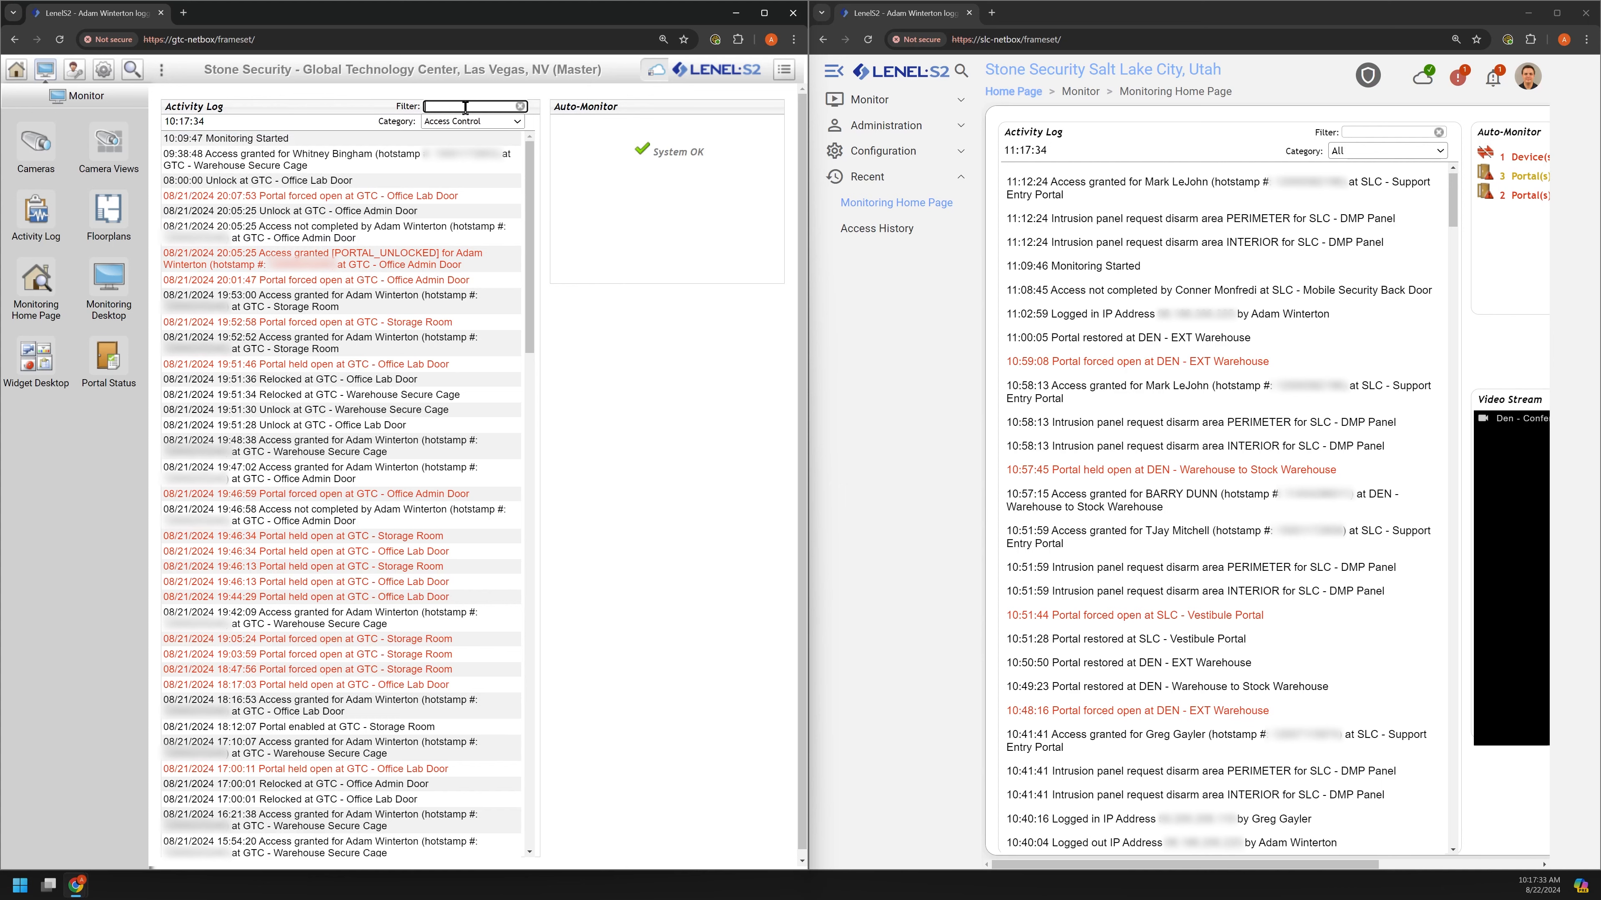
pyautogui.write('cage')
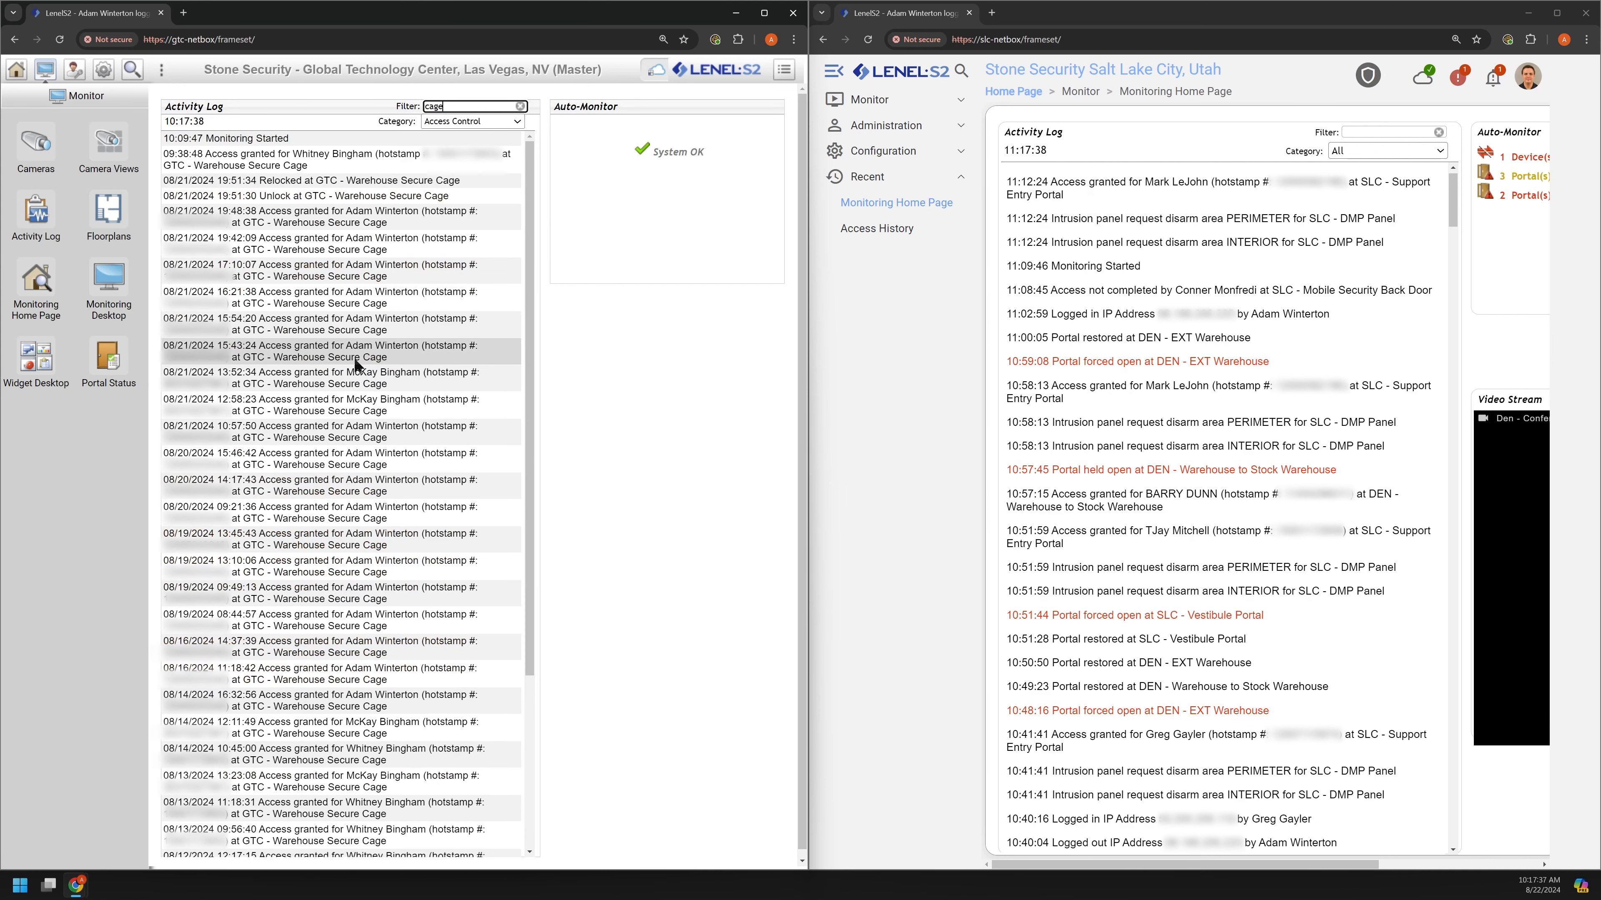
pyautogui.scroll(-5, 357, 362)
pyautogui.scroll(5, 385, 520)
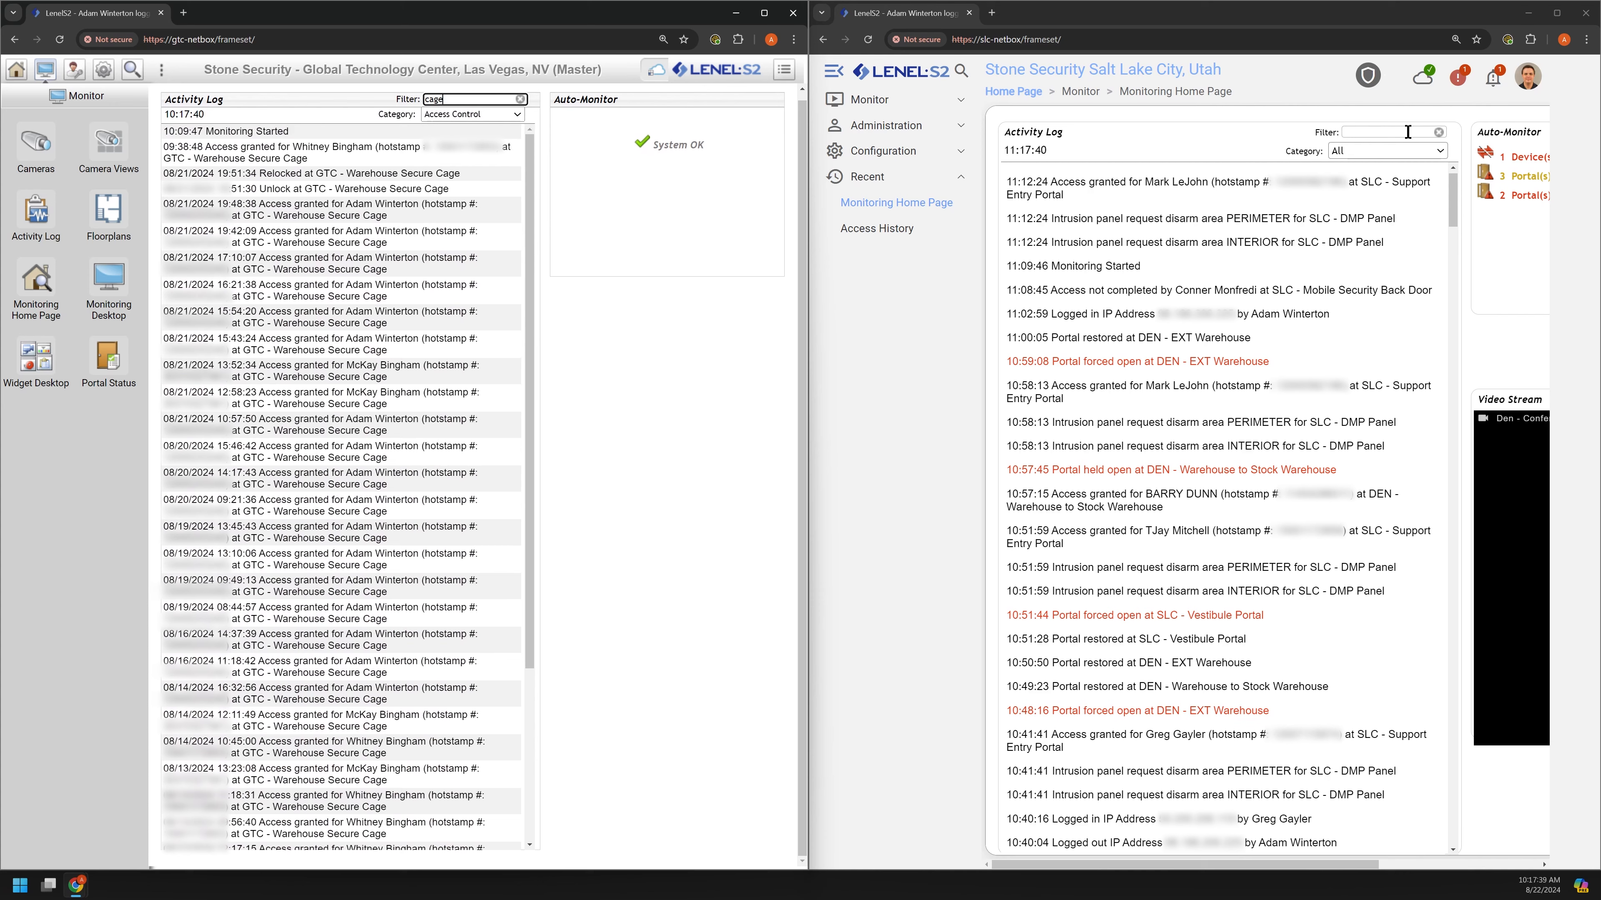
pyautogui.click(1407, 132)
pyautogui.write('cage')
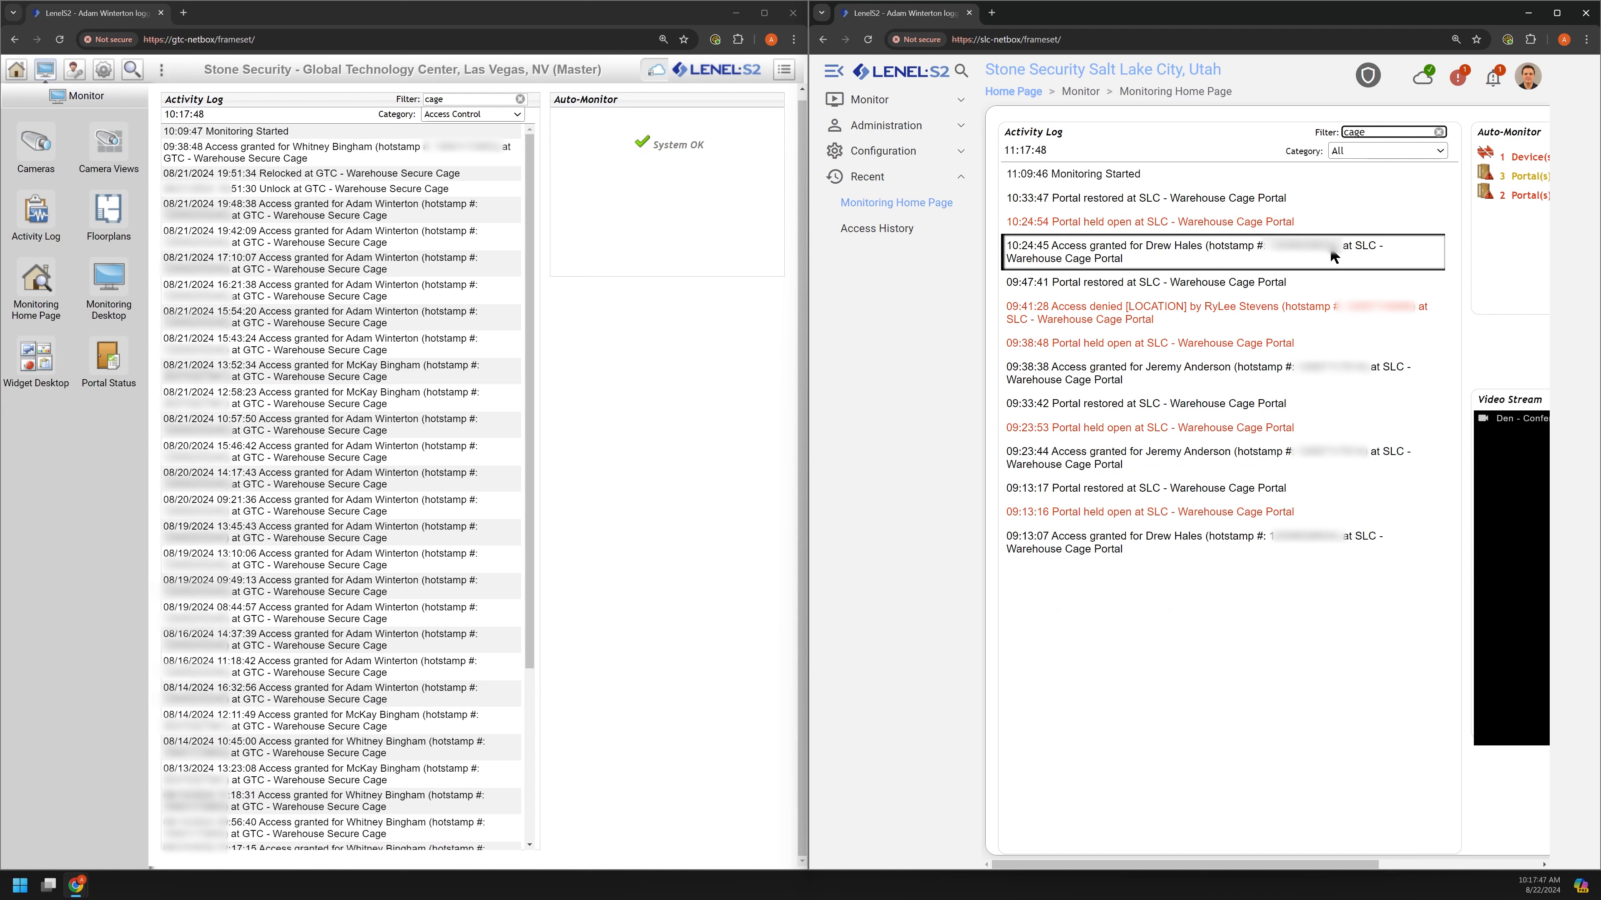
pyautogui.doubleClick(1364, 131)
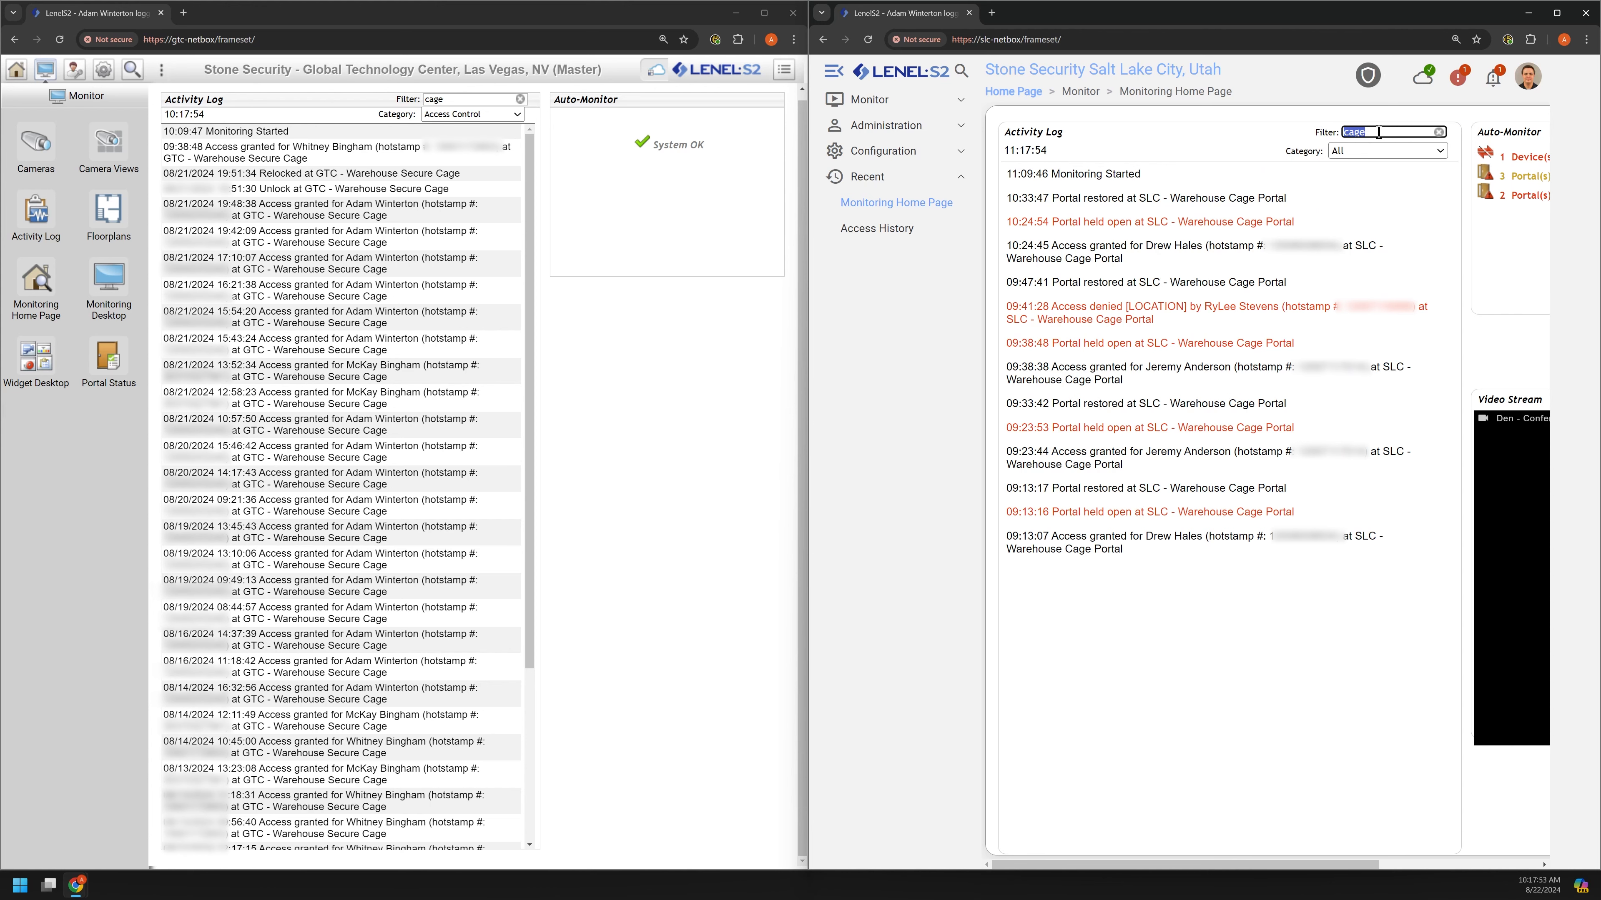
pyautogui.press('BackSpace')
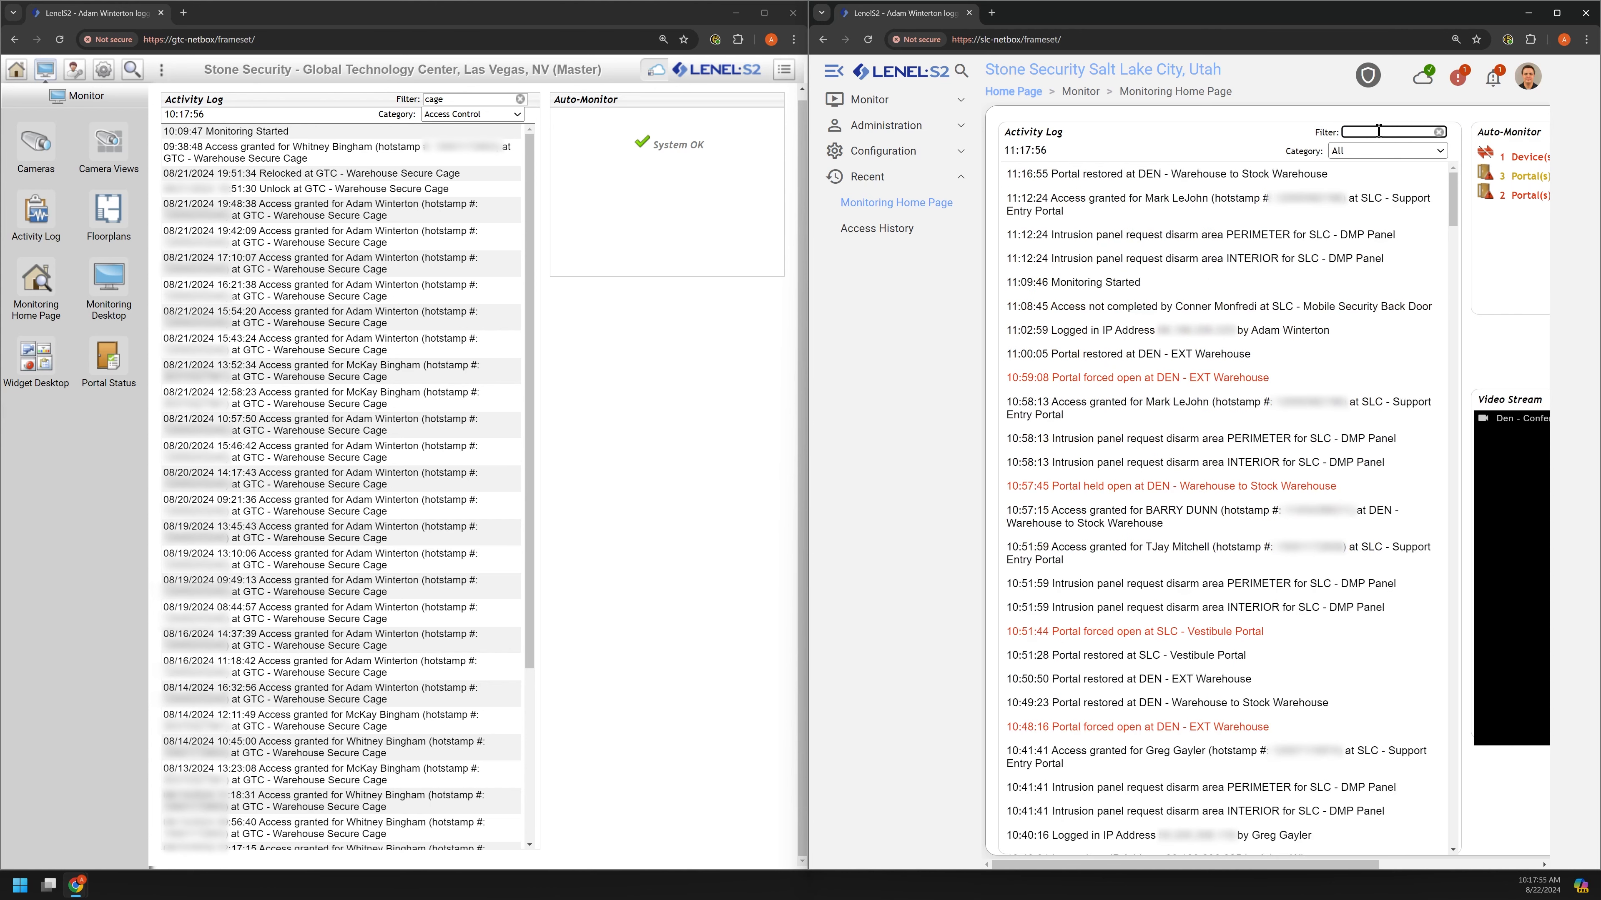
pyautogui.write('8934')
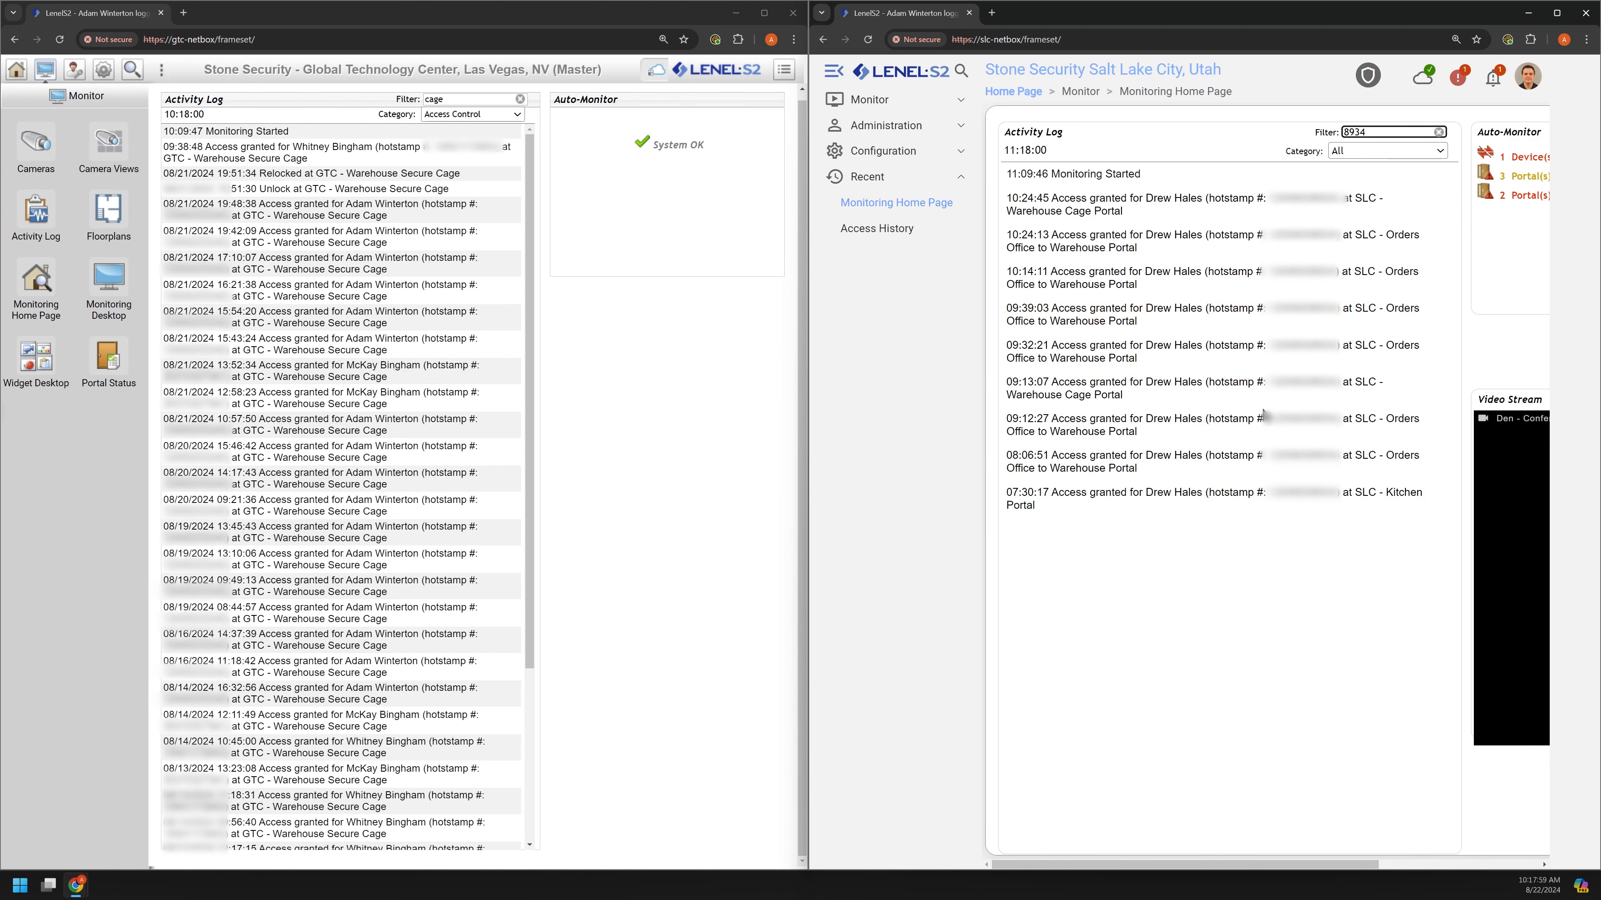
pyautogui.click(1439, 132)
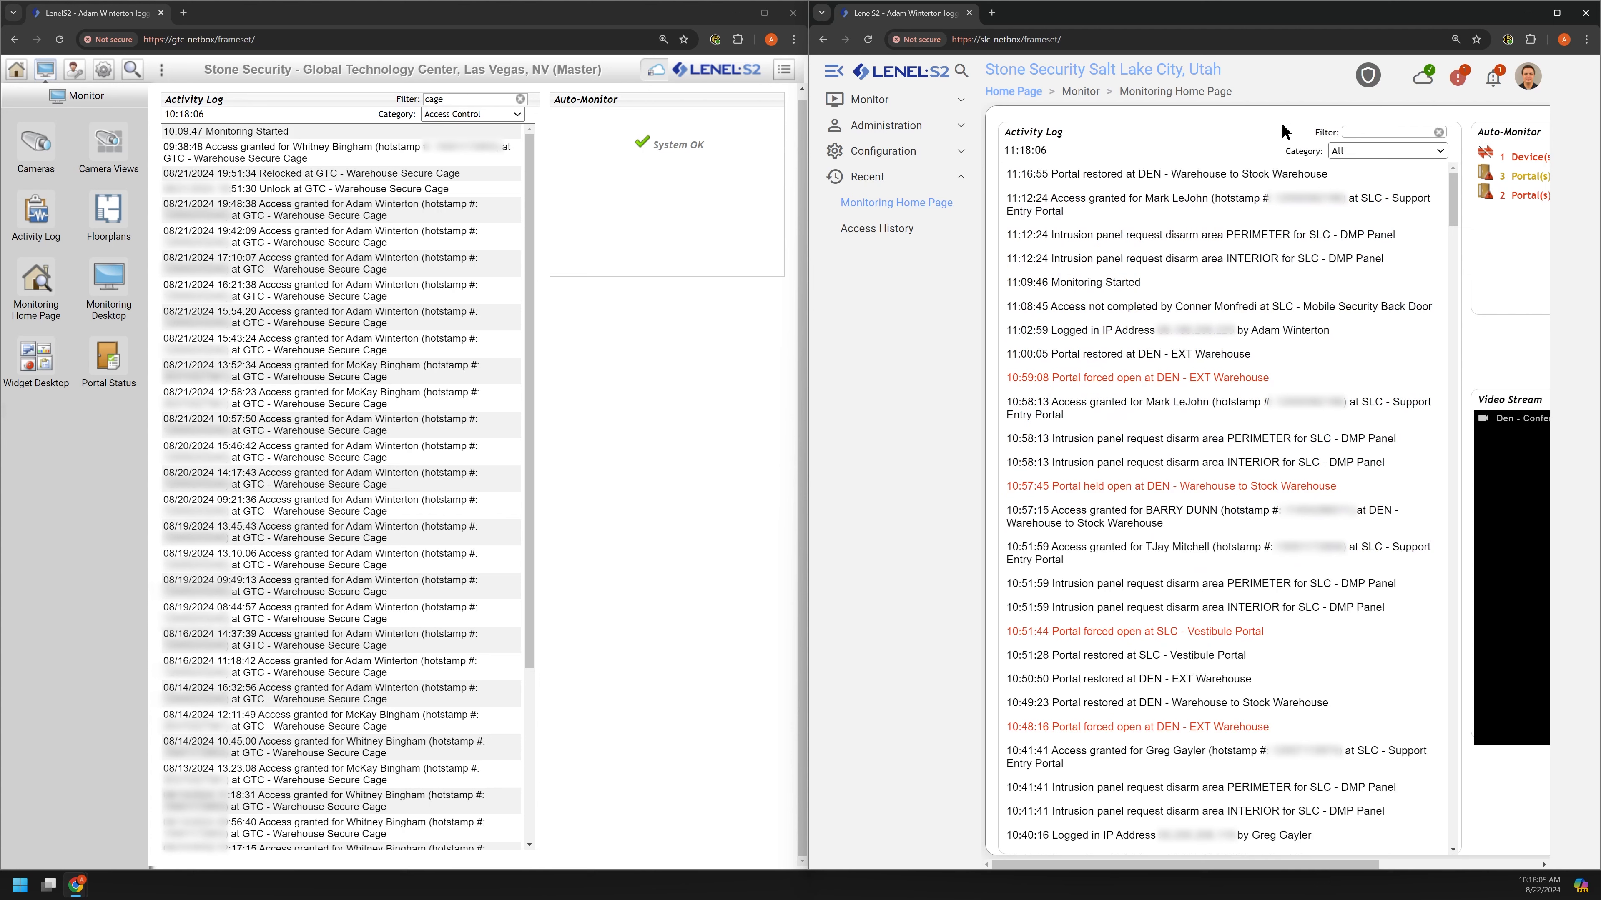
pyautogui.click(1380, 131)
pyautogui.click(971, 360)
pyautogui.click(67, 477)
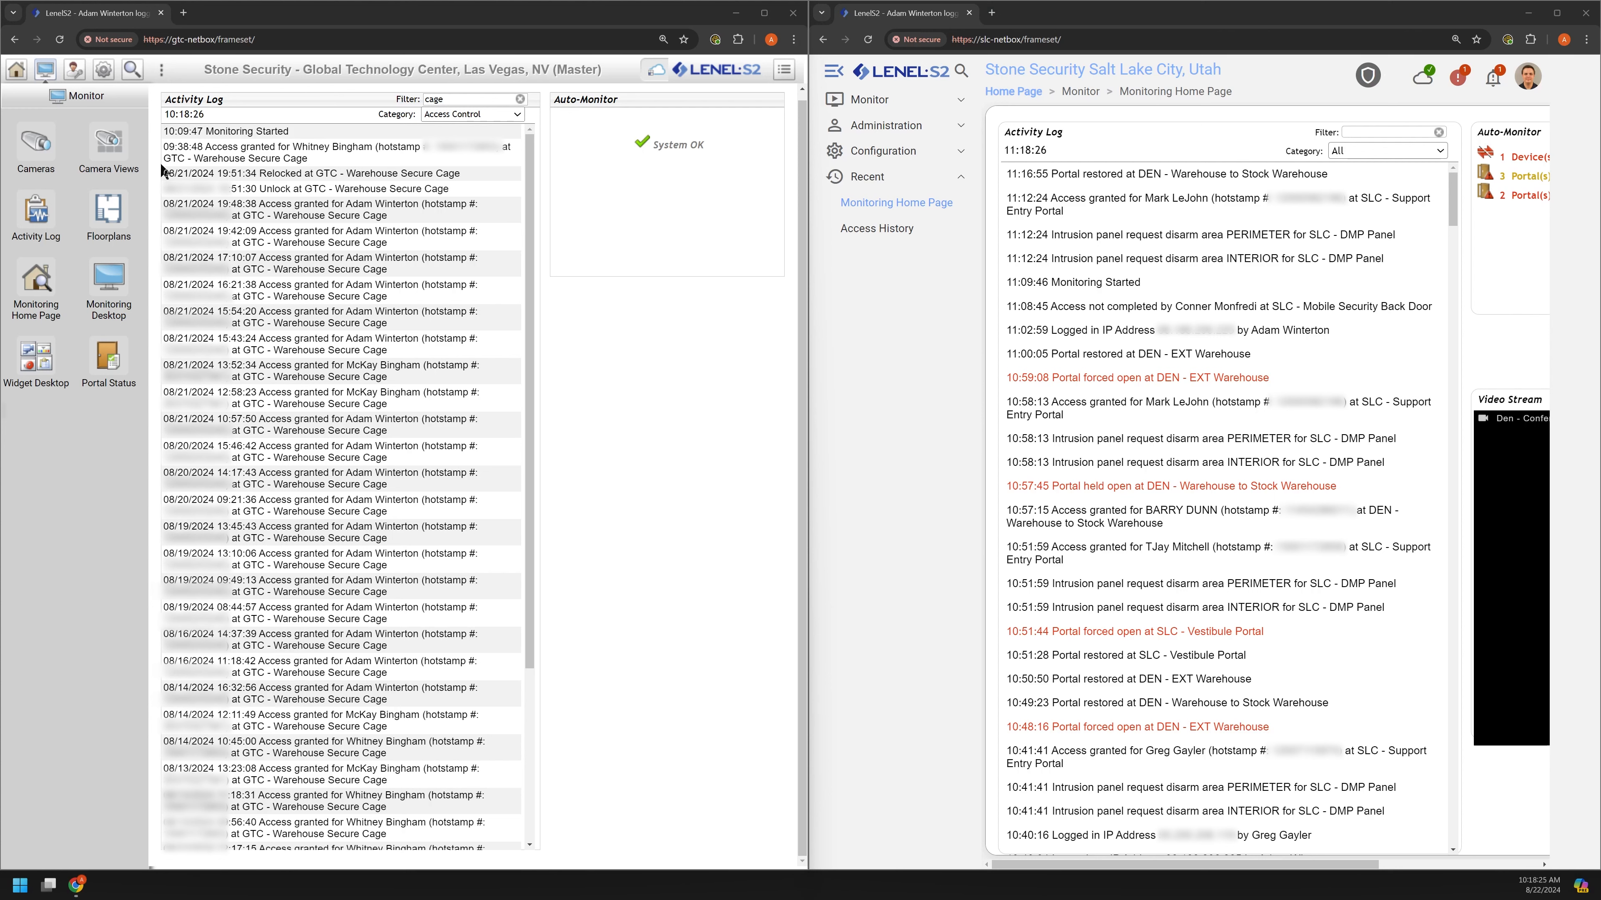
# Open Portal Status in both the classic Las Vegas and new Salt Lake City interfaces.
pyautogui.click(108, 356)
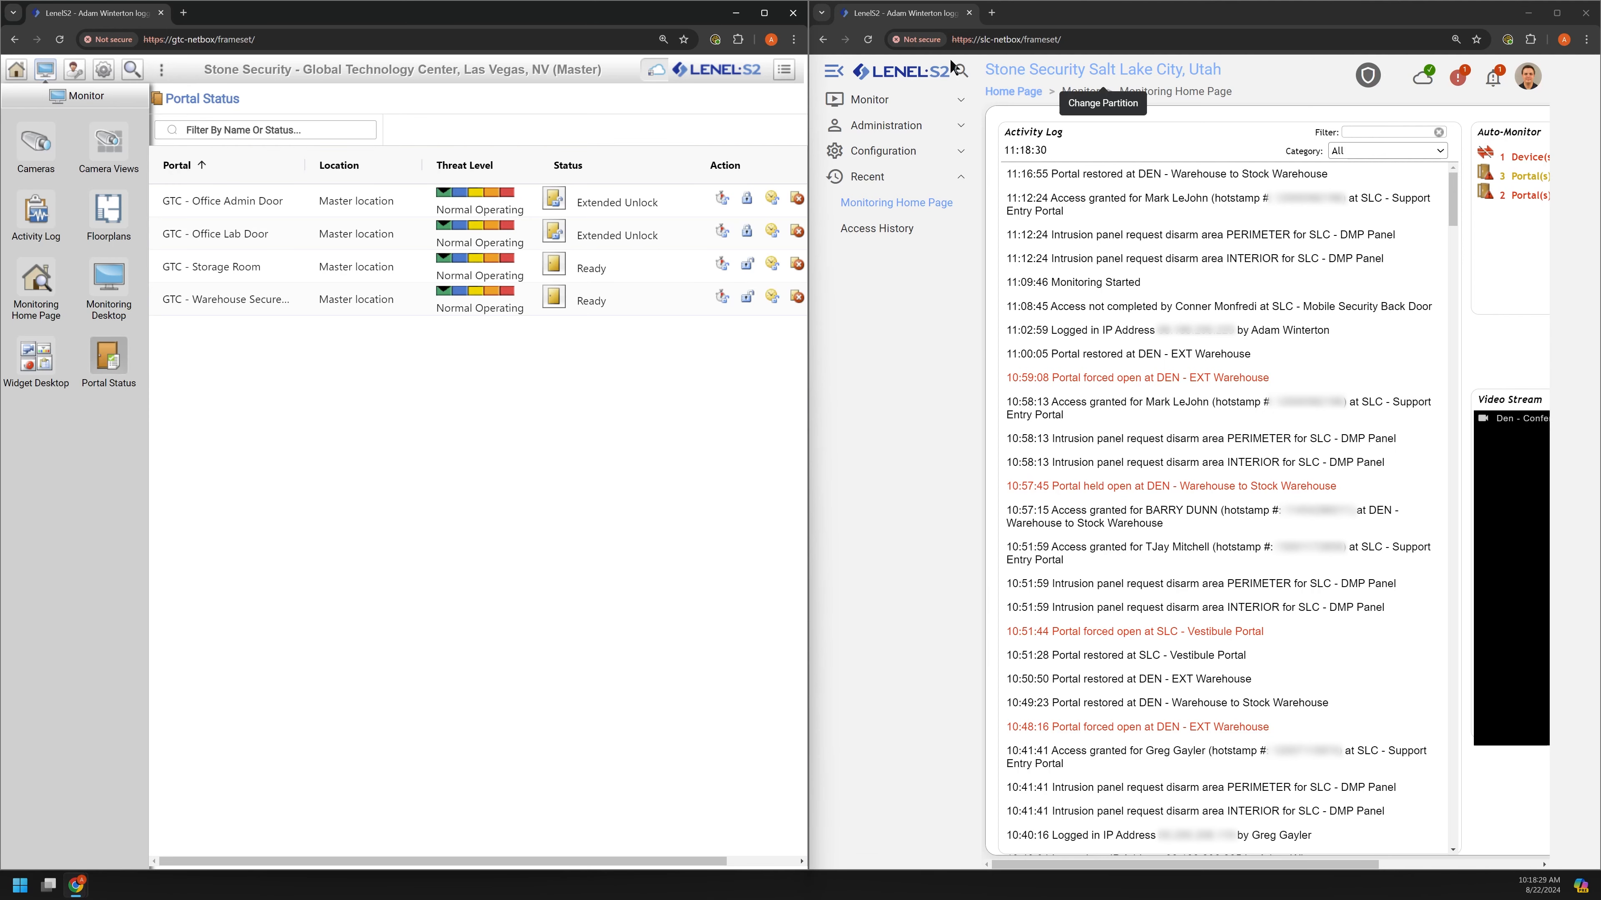
pyautogui.click(894, 101)
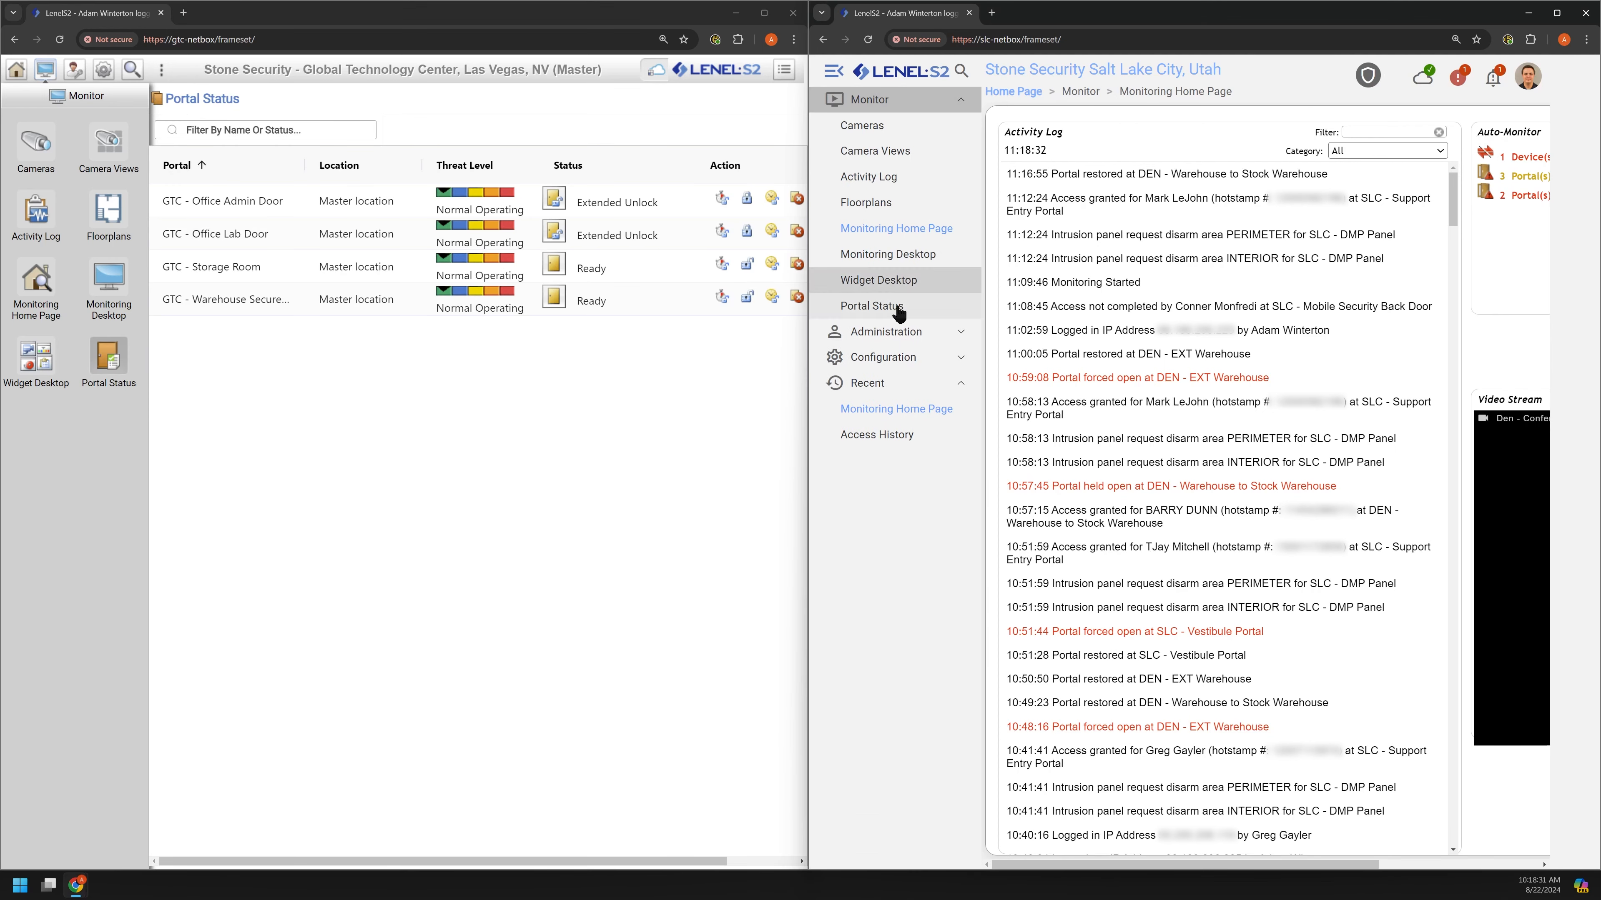
pyautogui.click(945, 305)
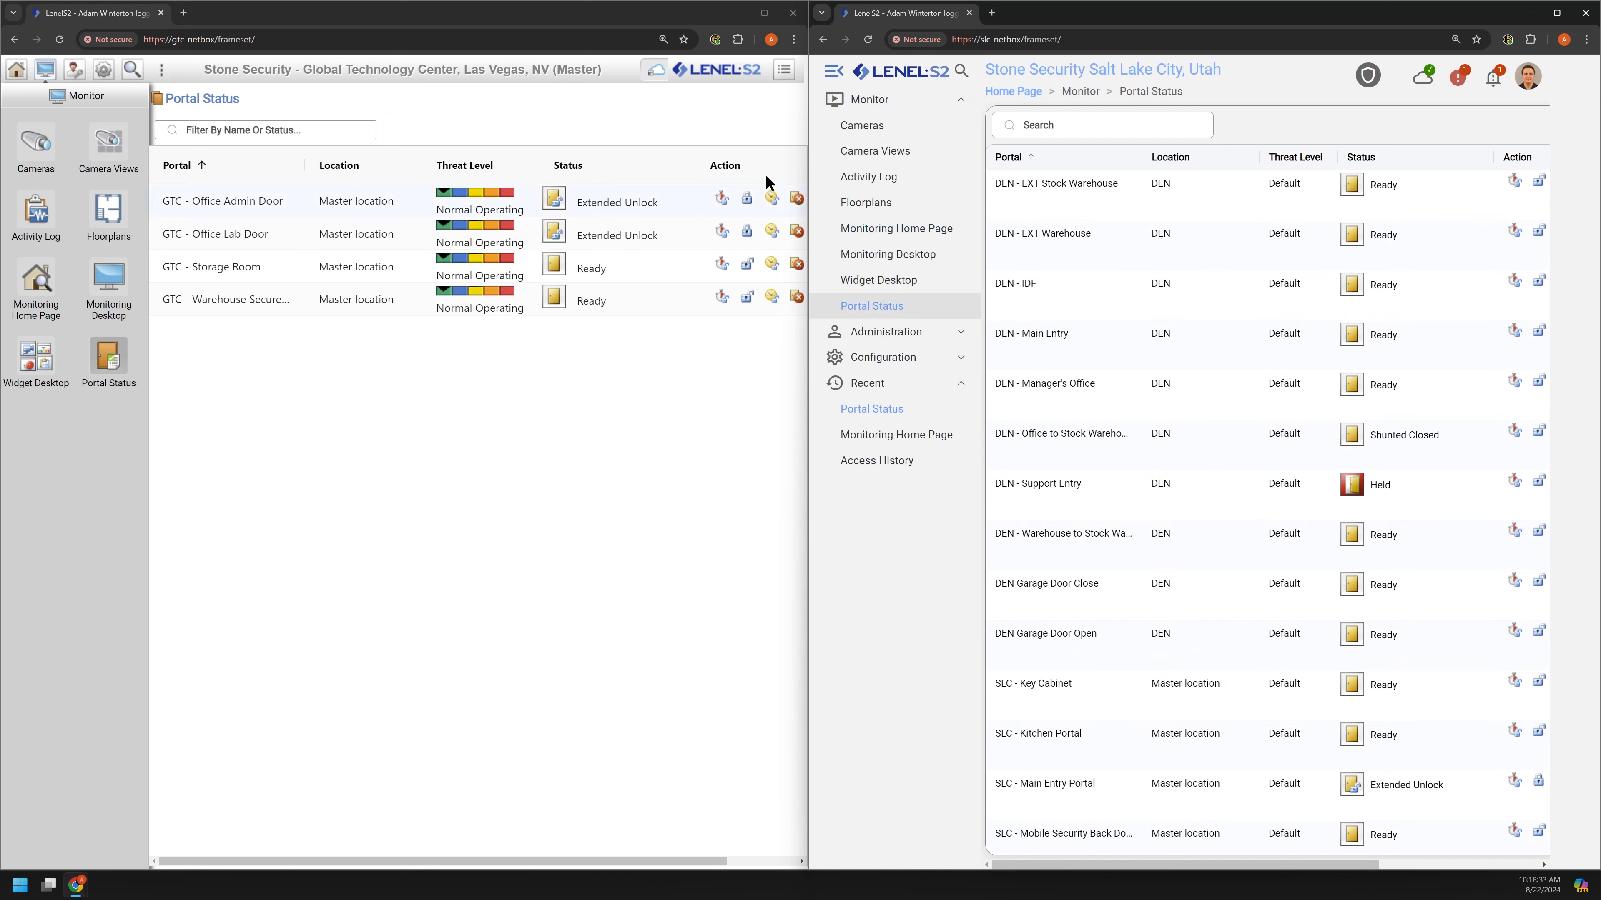
# Collapse both navigation panels to widen the portal tables and scroll through them.
pyautogui.click(834, 70)
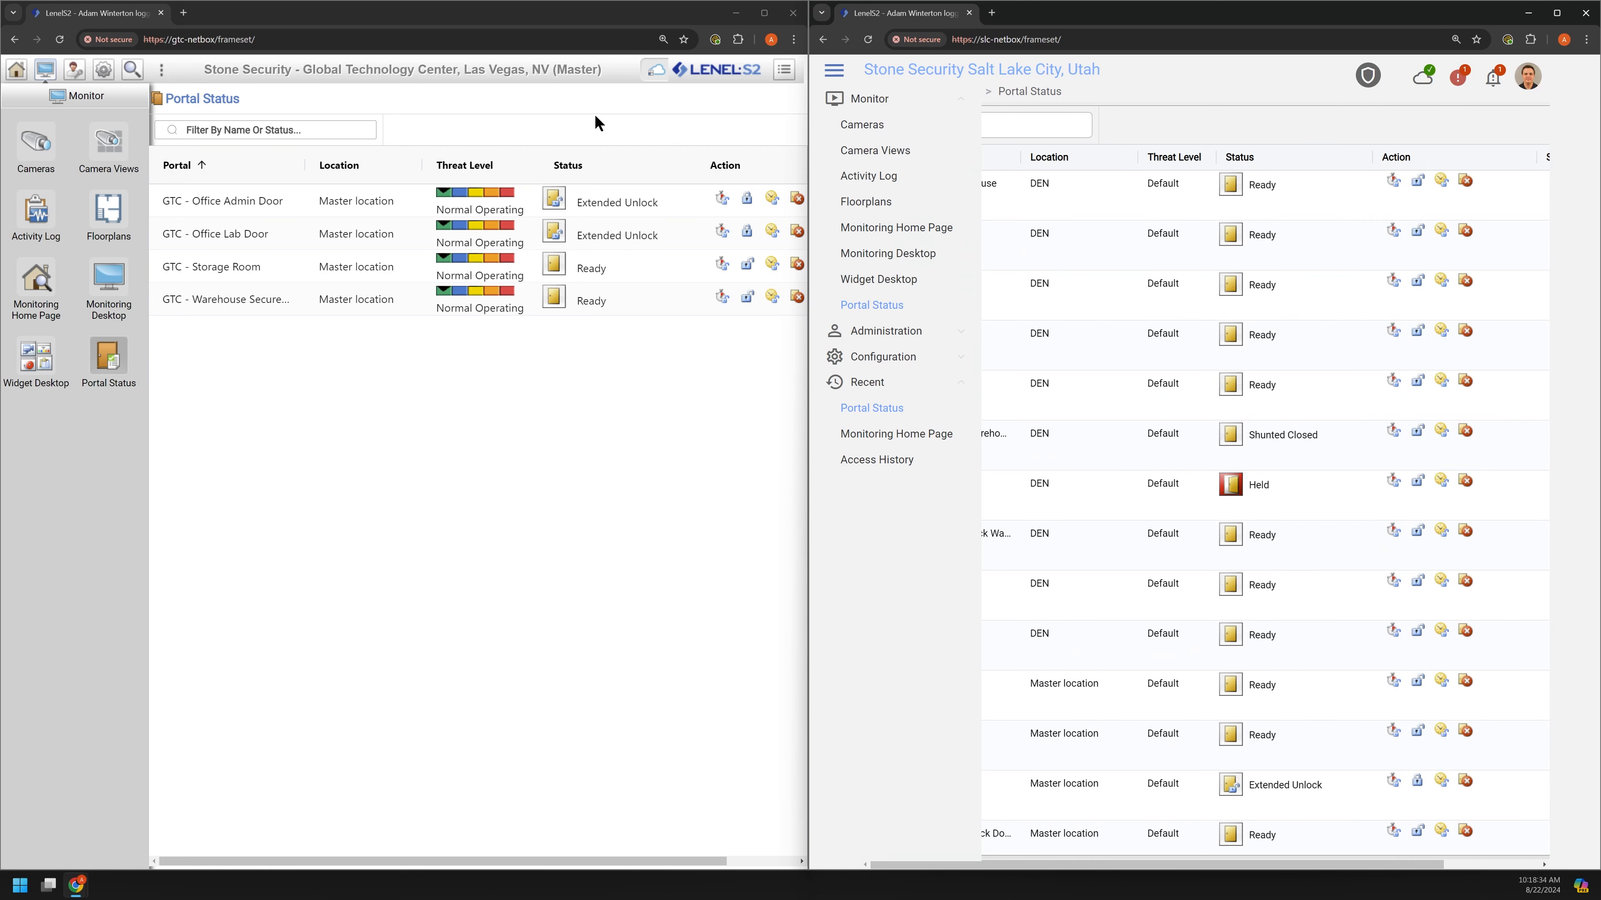
pyautogui.click(46, 71)
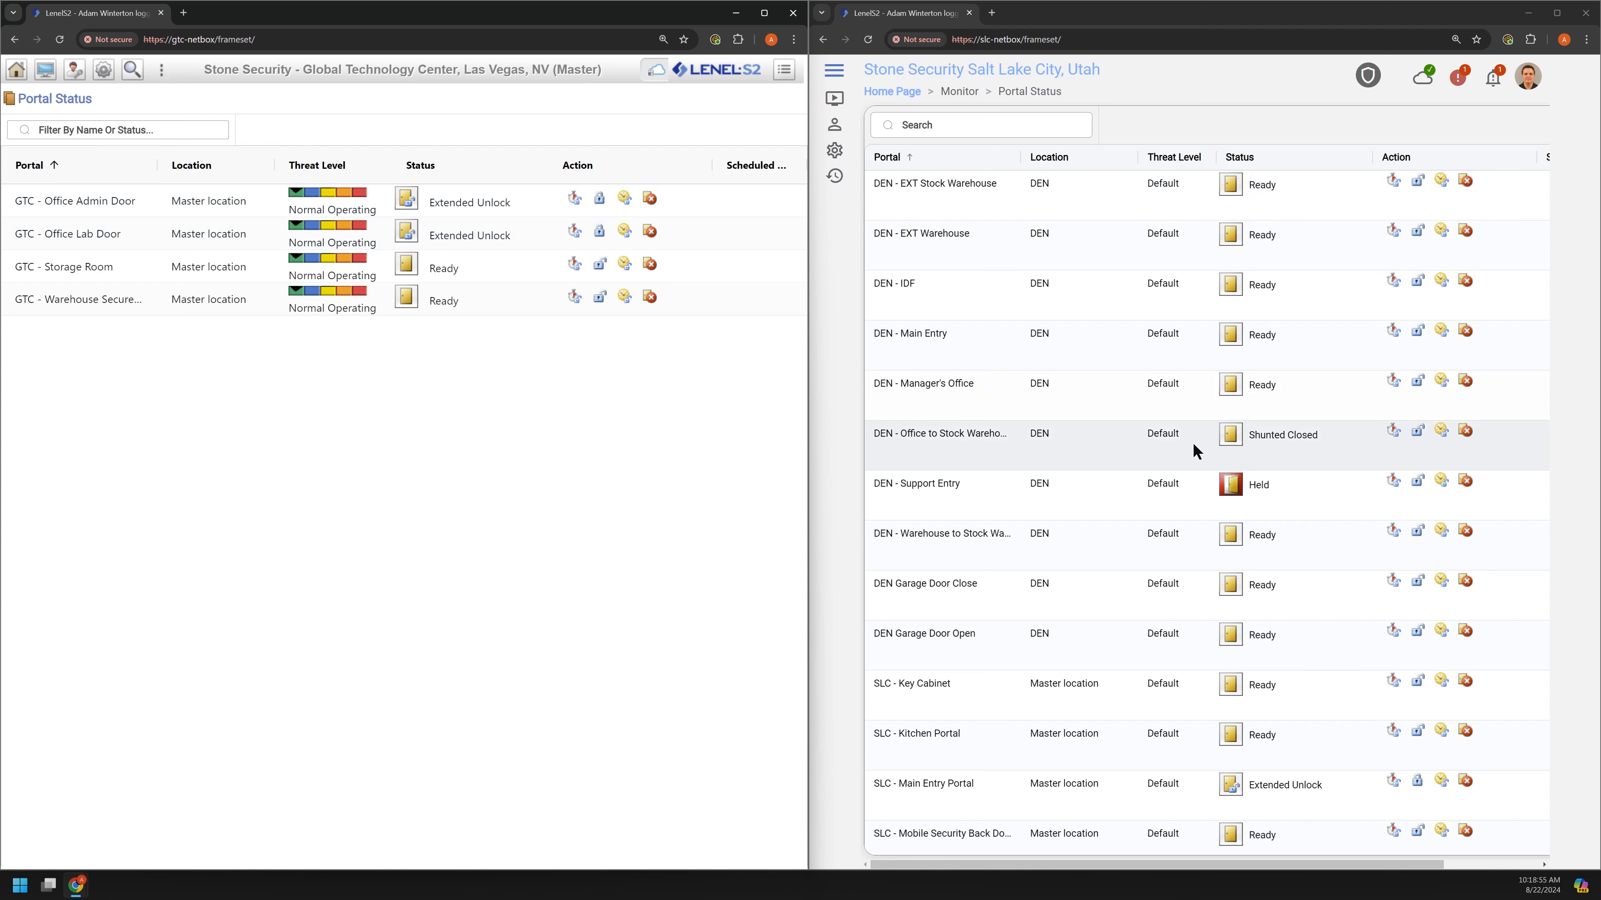
pyautogui.scroll(-1, 1194, 444)
pyautogui.scroll(-5, 1150, 781)
pyautogui.scroll(5, 1151, 744)
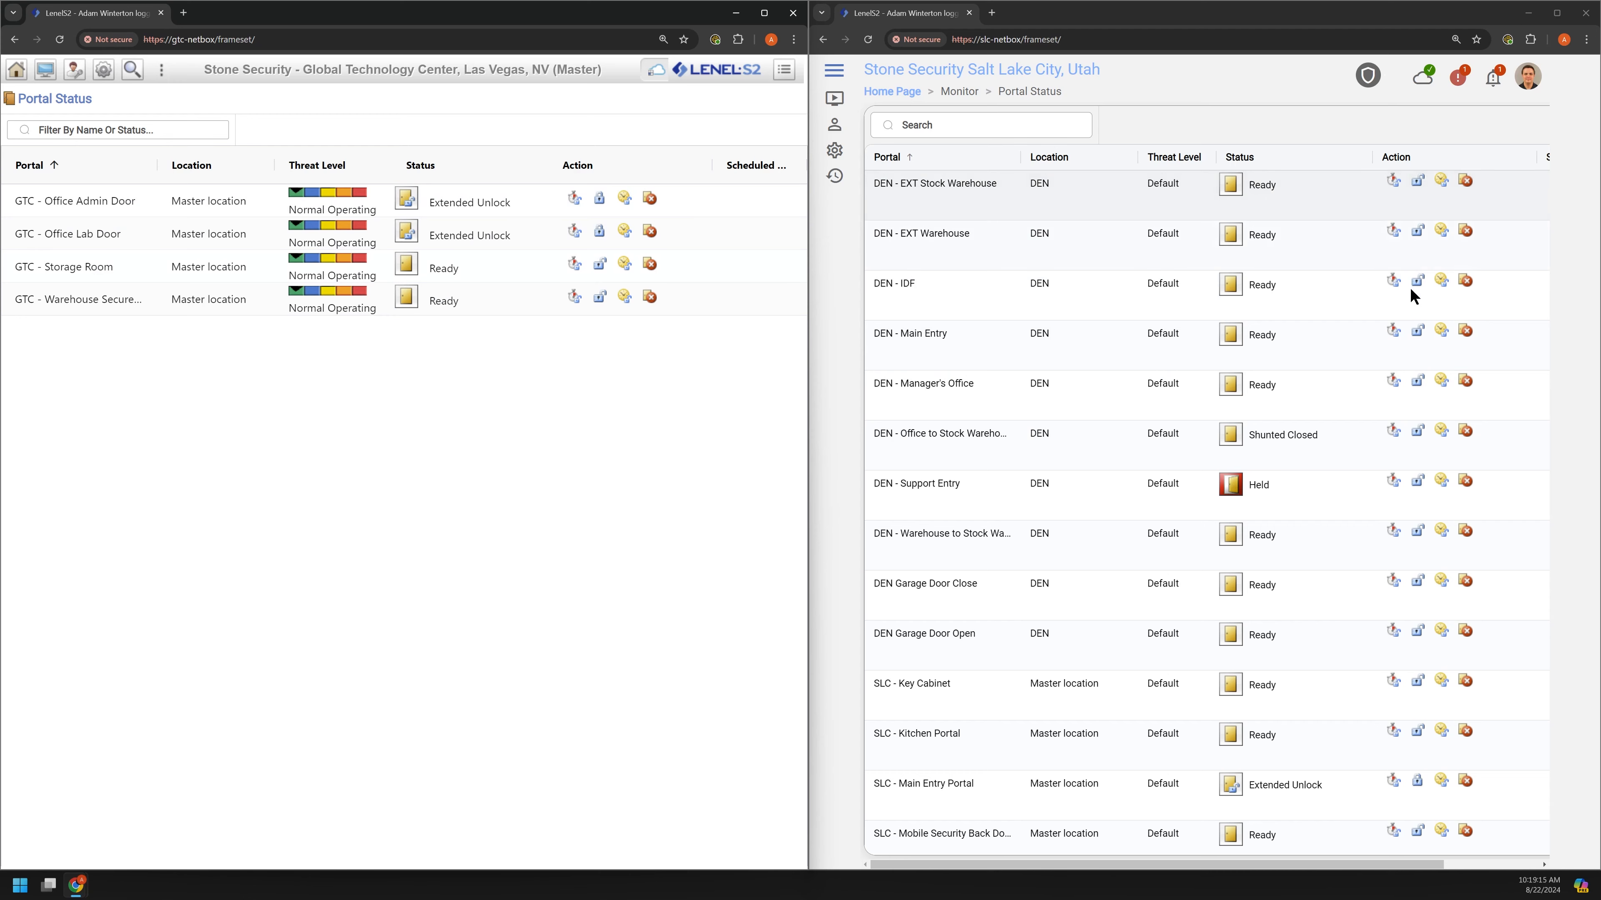
pyautogui.hscroll(2, 1415, 290)
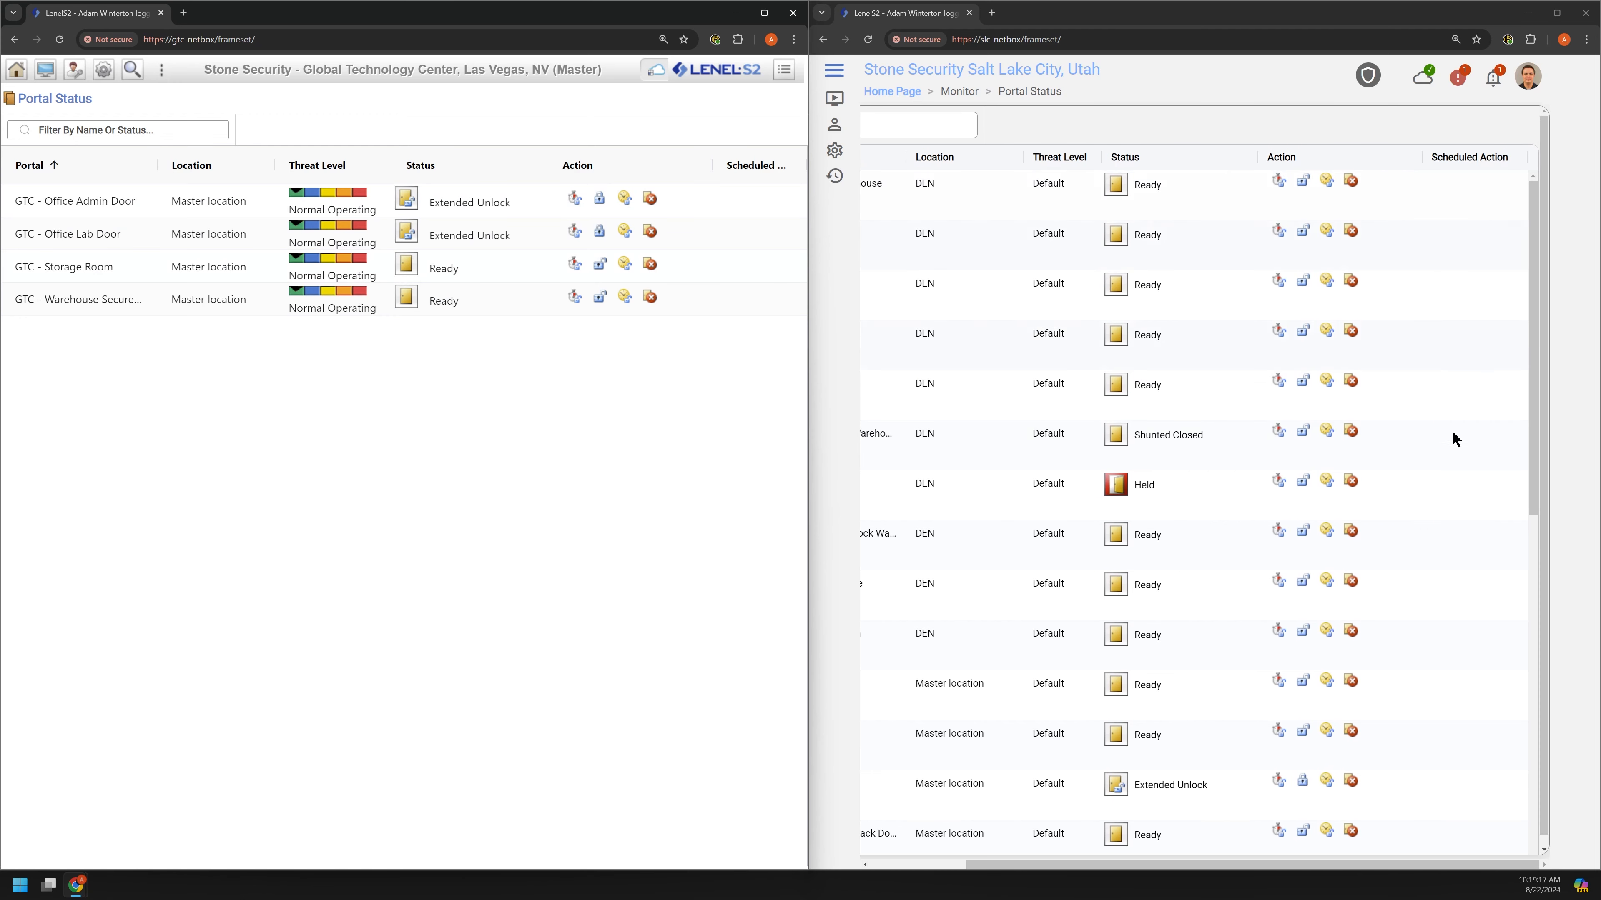
pyautogui.hscroll(-2, 1405, 473)
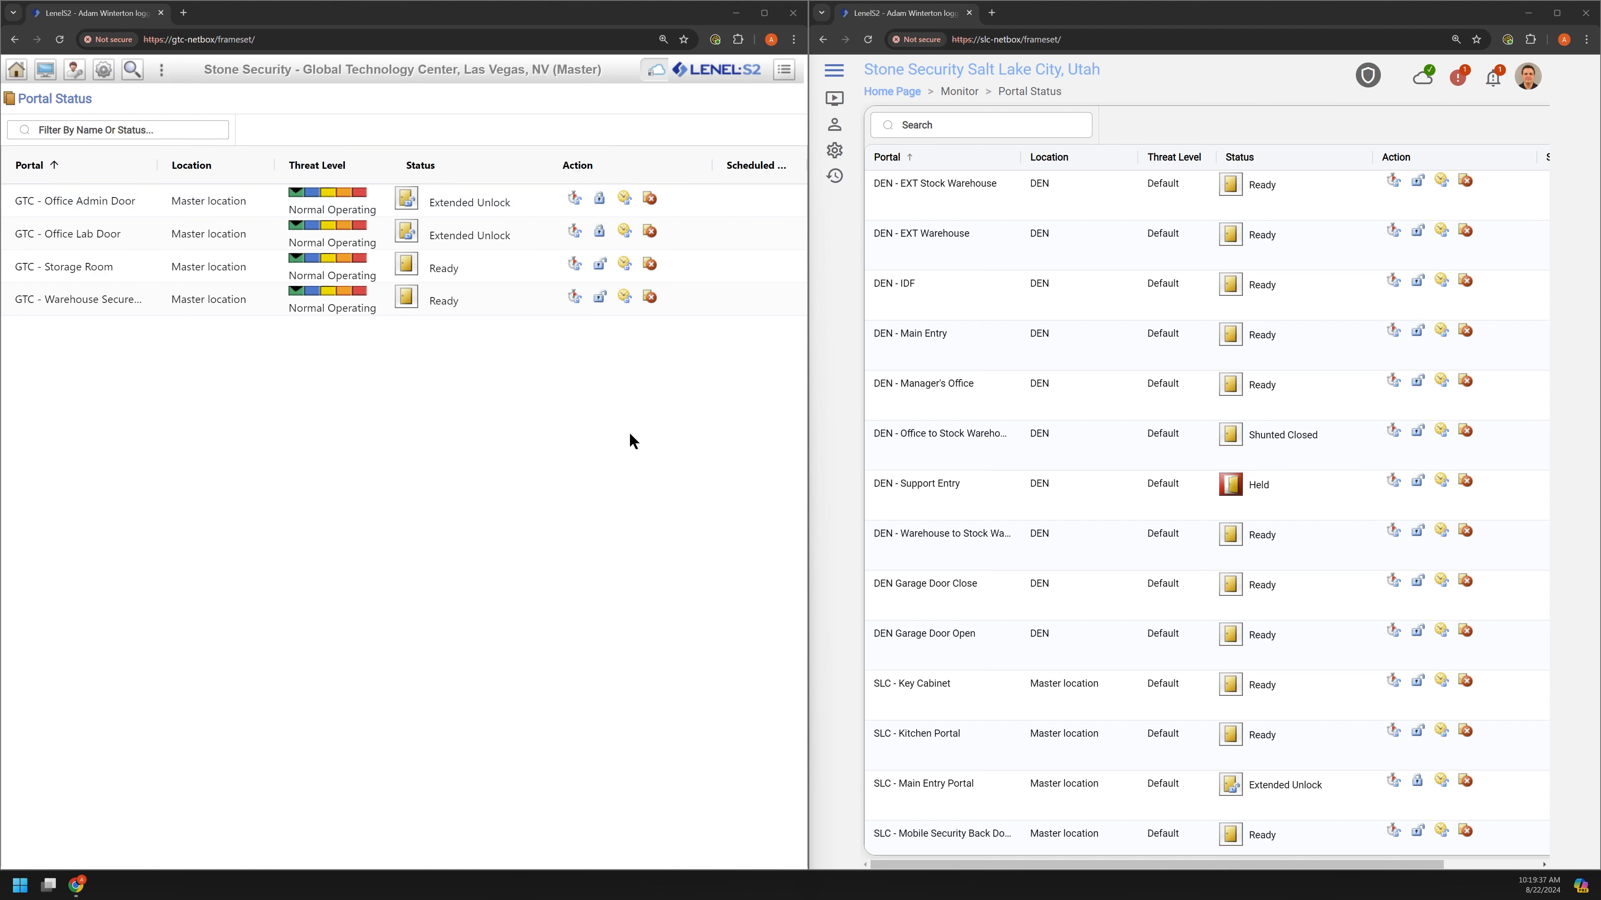
# Maximize the Salt Lake City window and scroll down to the SLC portals.
pyautogui.click(1556, 12)
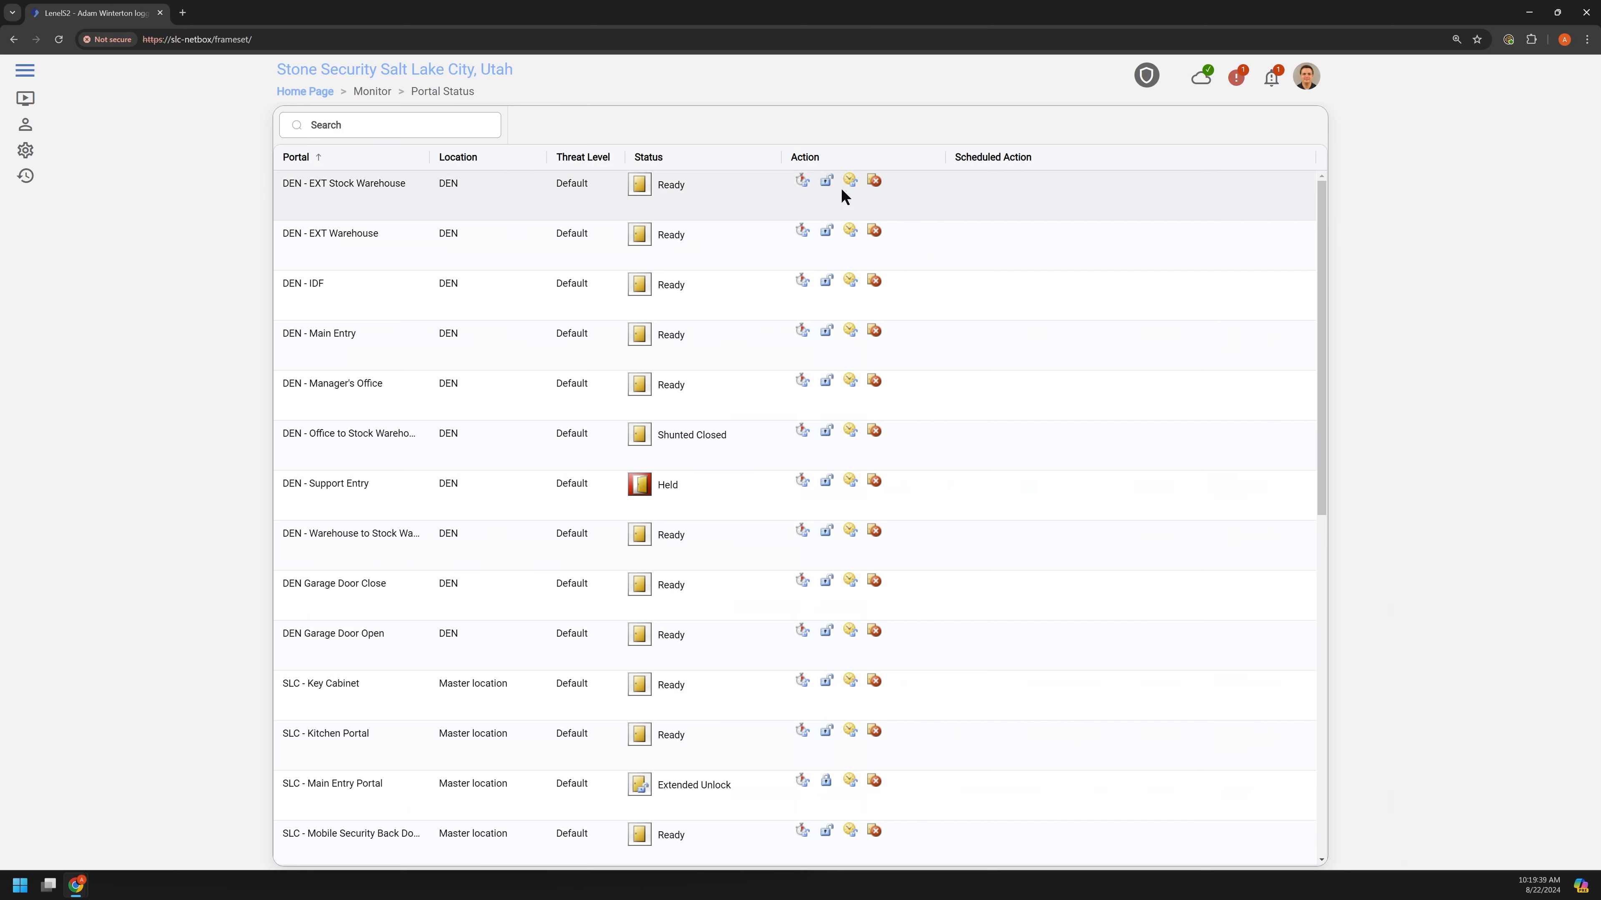
pyautogui.scroll(-7, 309, 504)
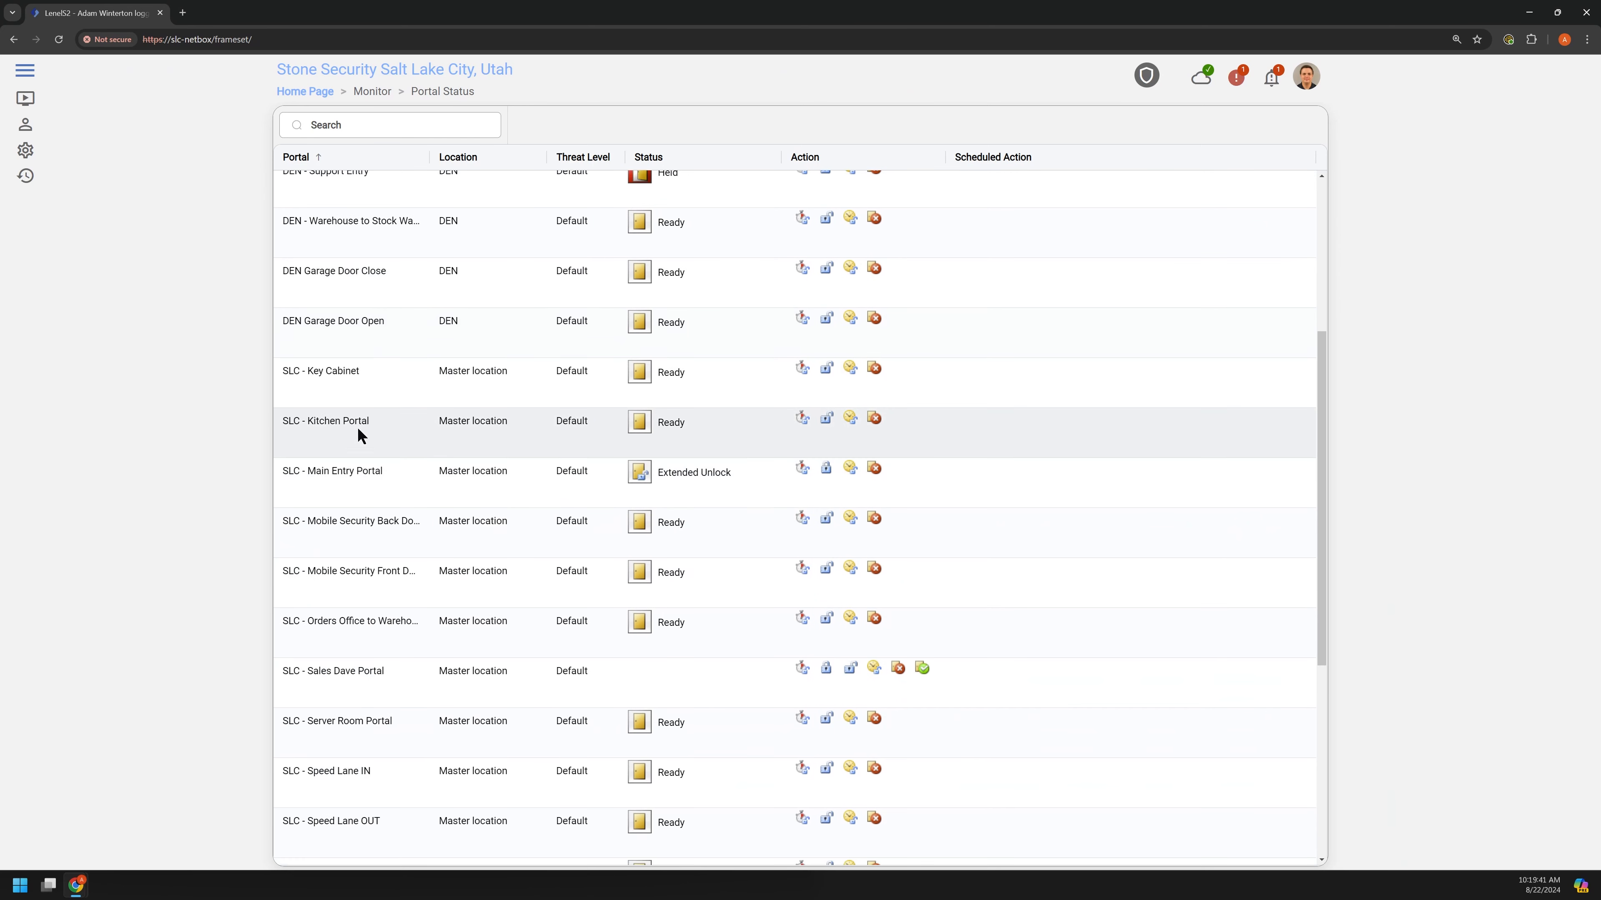
pyautogui.scroll(-1, 356, 467)
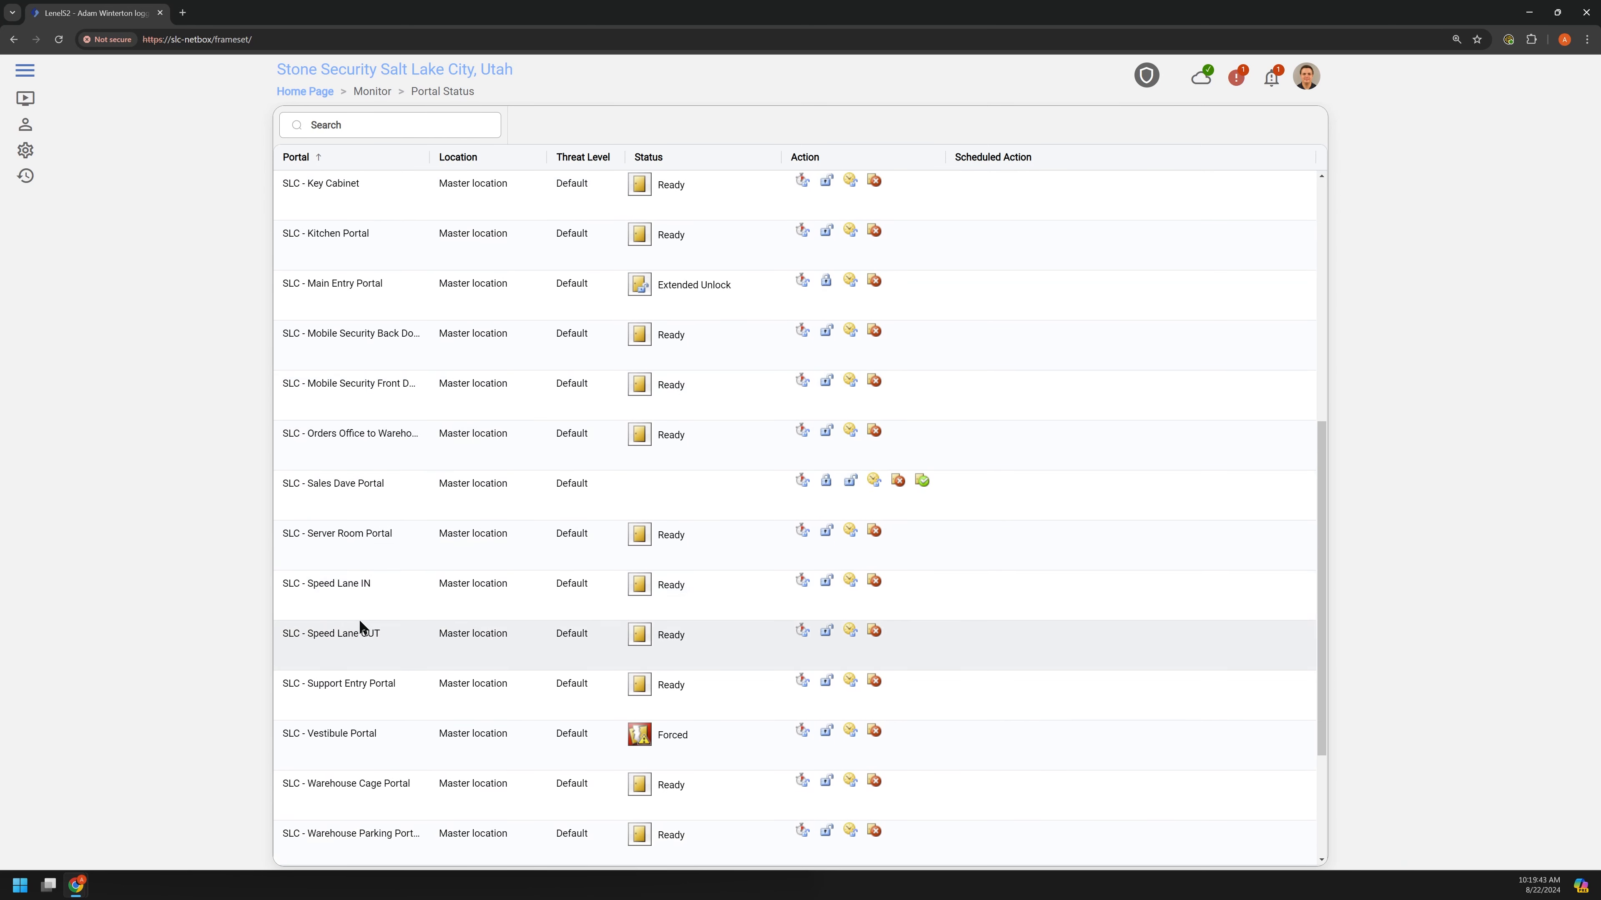
pyautogui.scroll(-1, 357, 647)
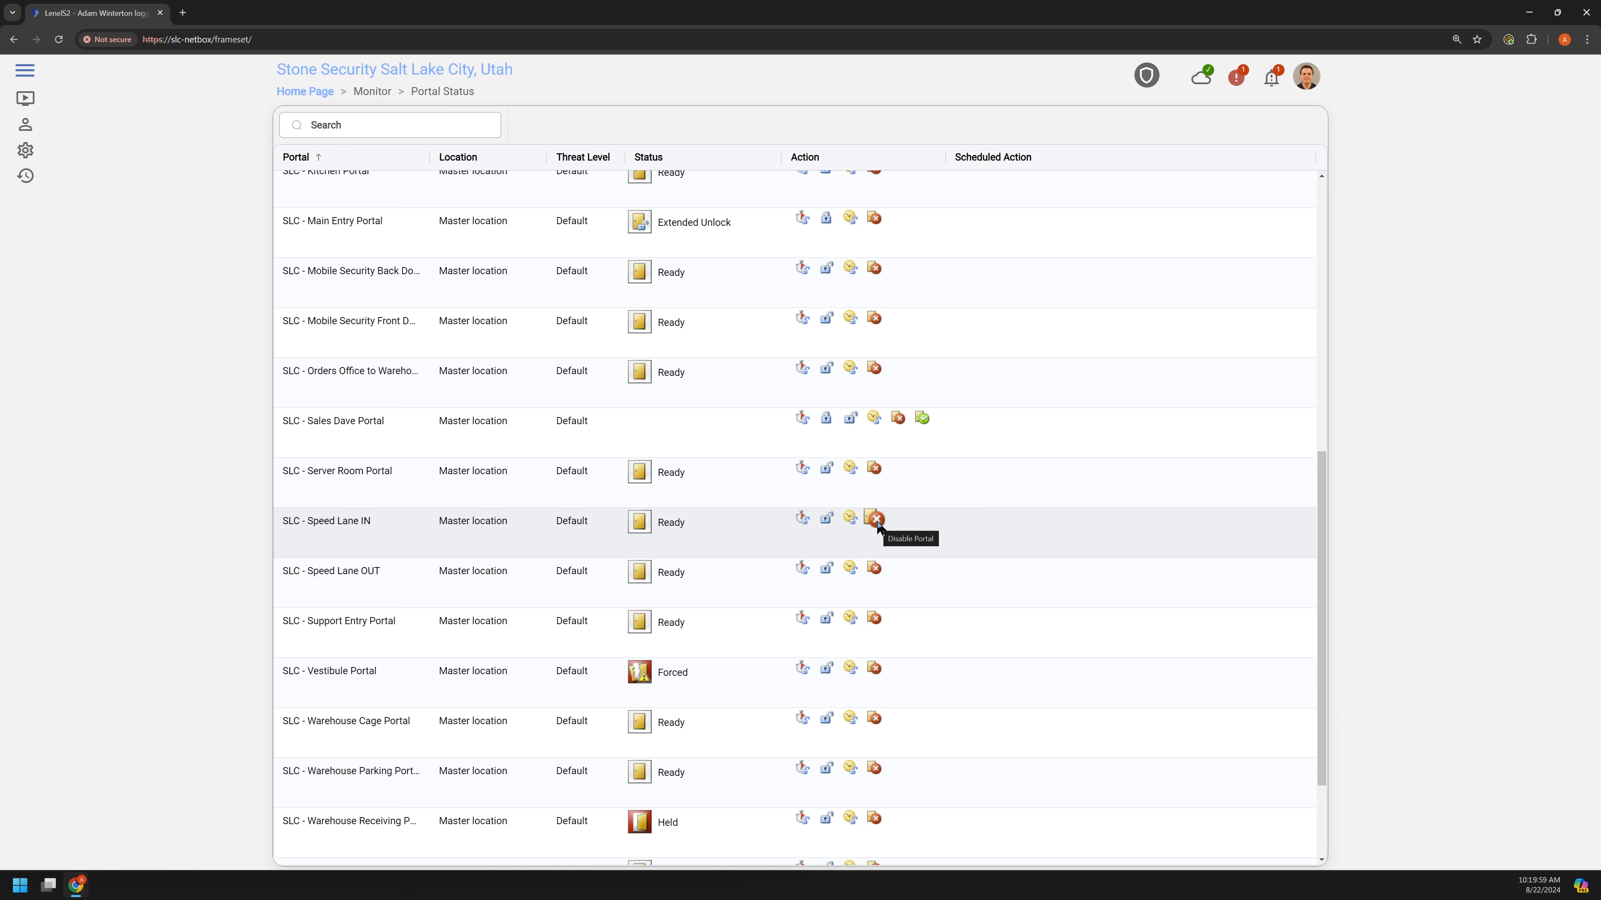
# Start a new scheduled unlock for Speed Lane IN commented 'Unlocking for S&S Demo'.
pyautogui.click(850, 518)
pyautogui.click(460, 295)
pyautogui.click(616, 326)
pyautogui.write('Unlocking for S&S Demo')
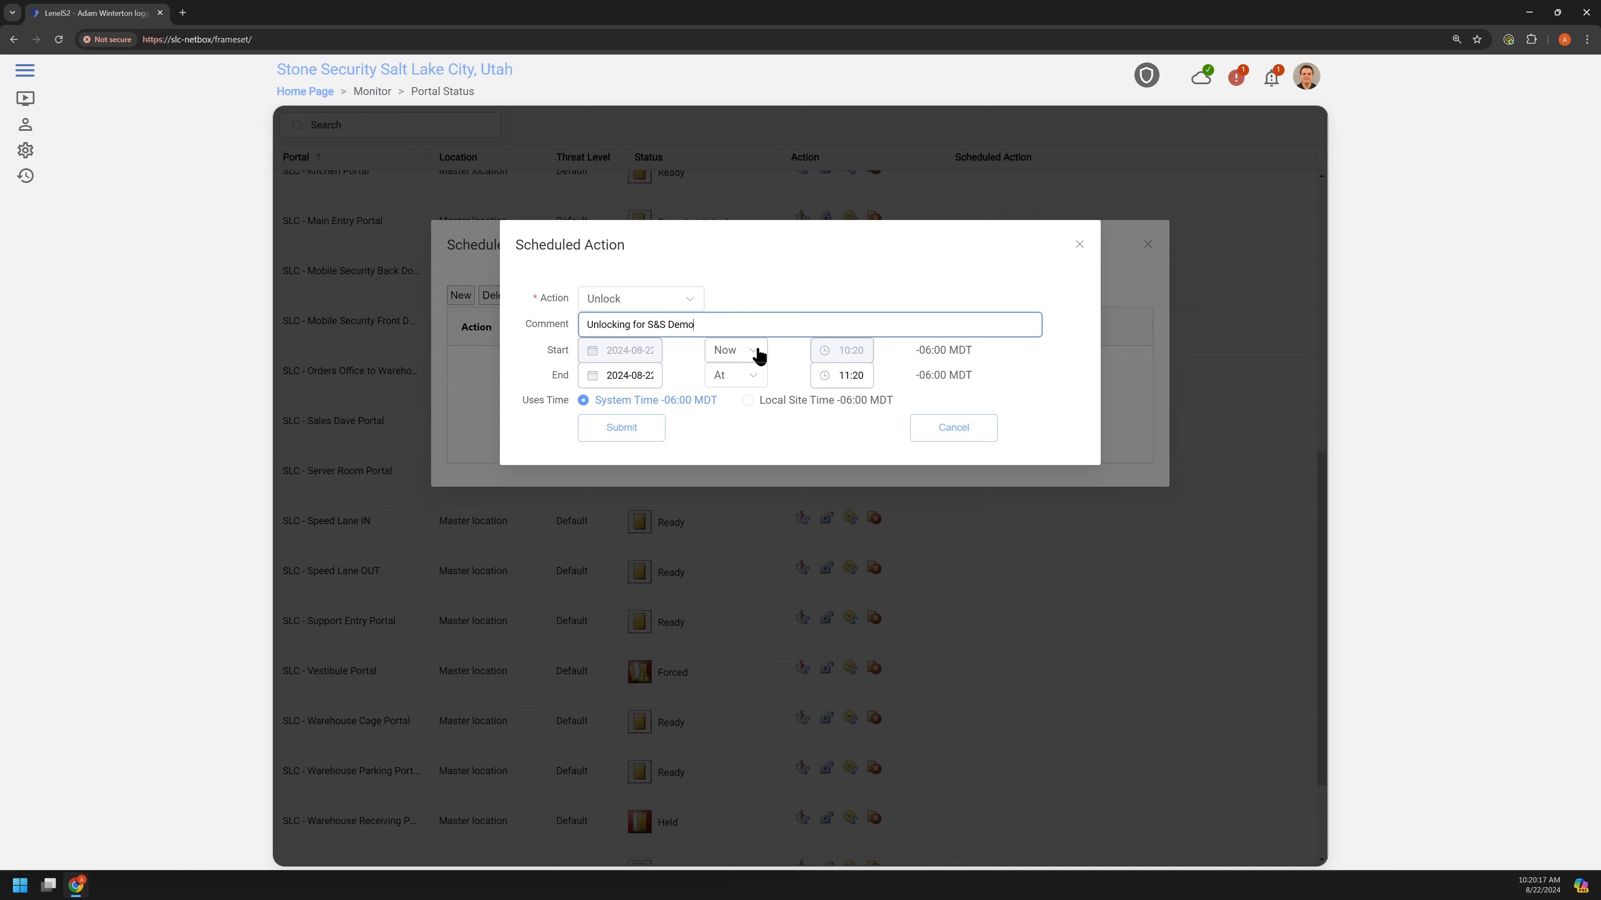
# Set the unlock to end after a duration of 00:05.
pyautogui.click(743, 385)
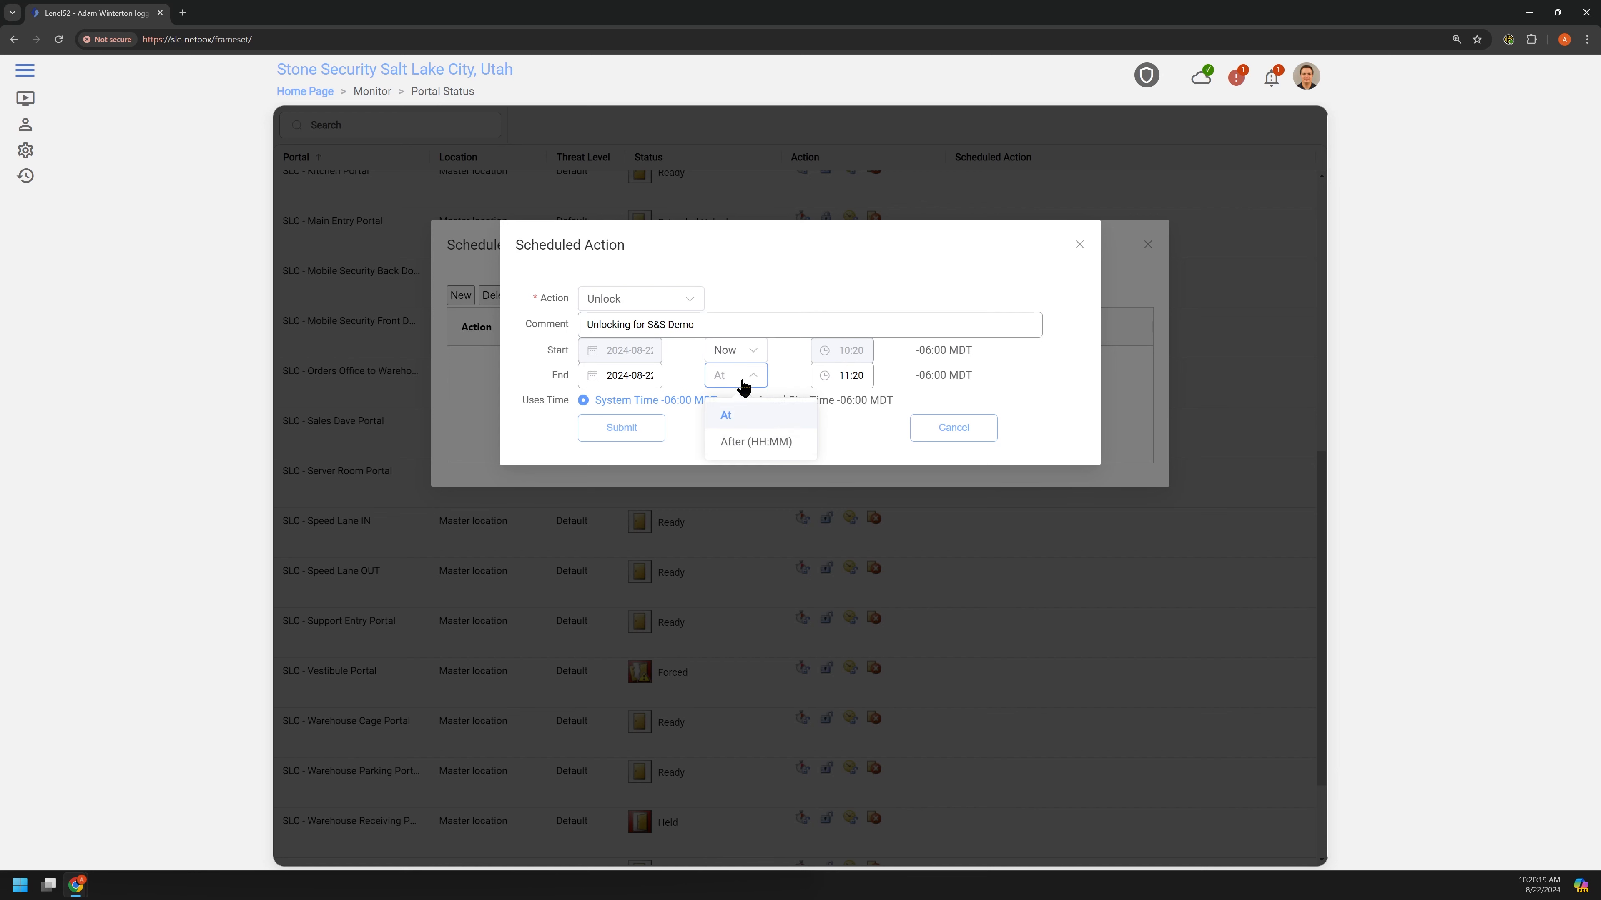
pyautogui.click(755, 442)
pyautogui.moveTo(852, 374); pyautogui.dragTo(876, 379)
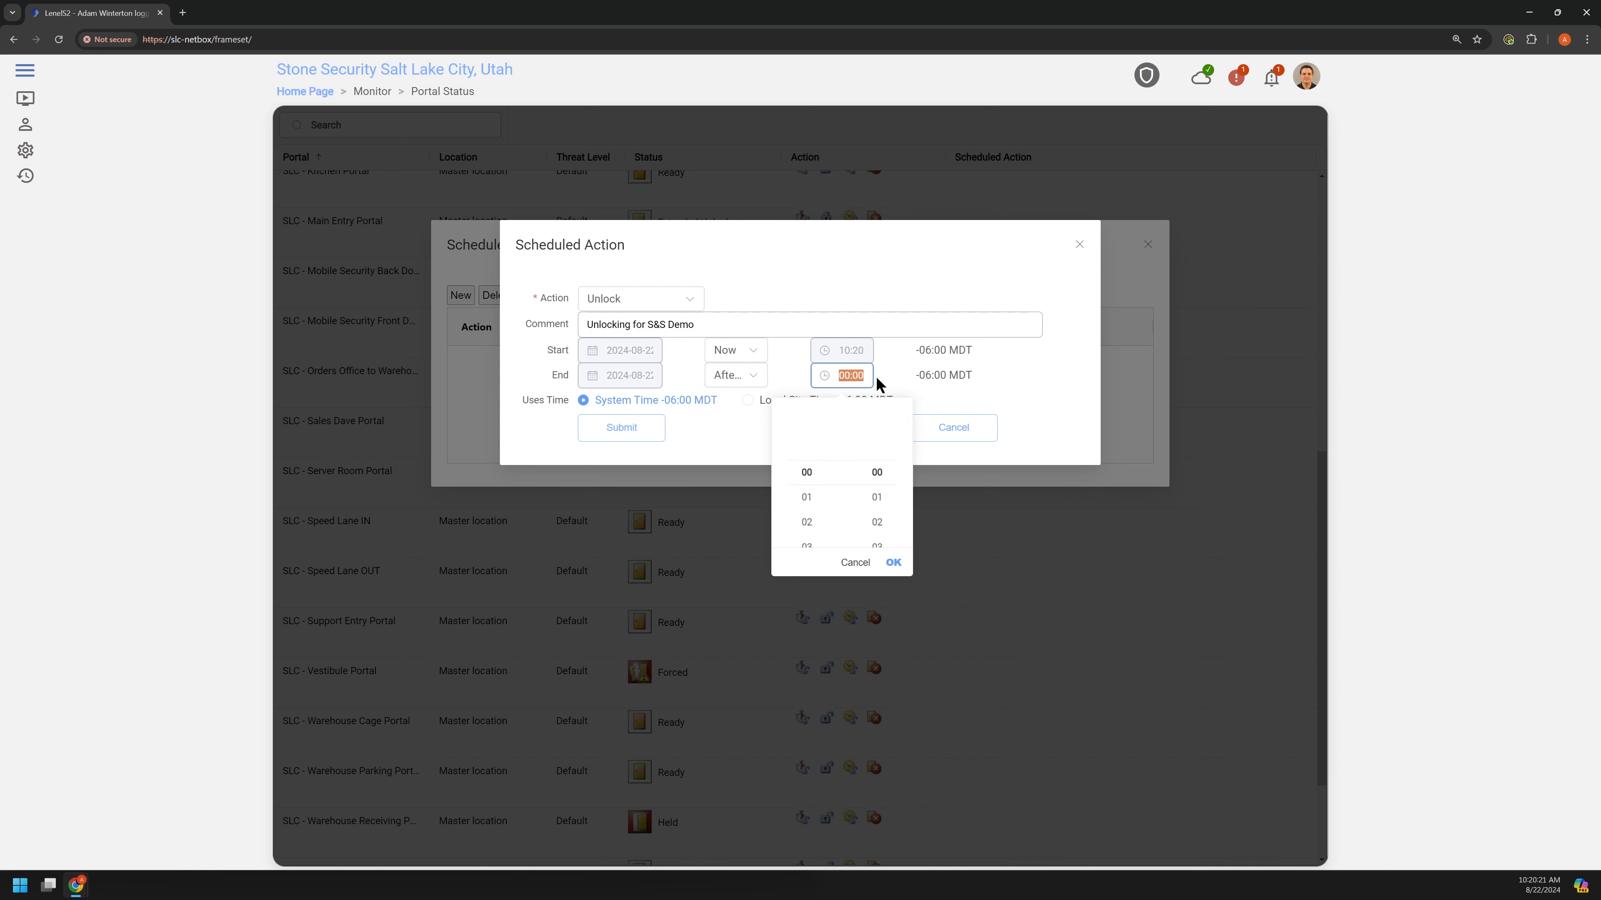
pyautogui.doubleClick(860, 378)
pyautogui.click(888, 527)
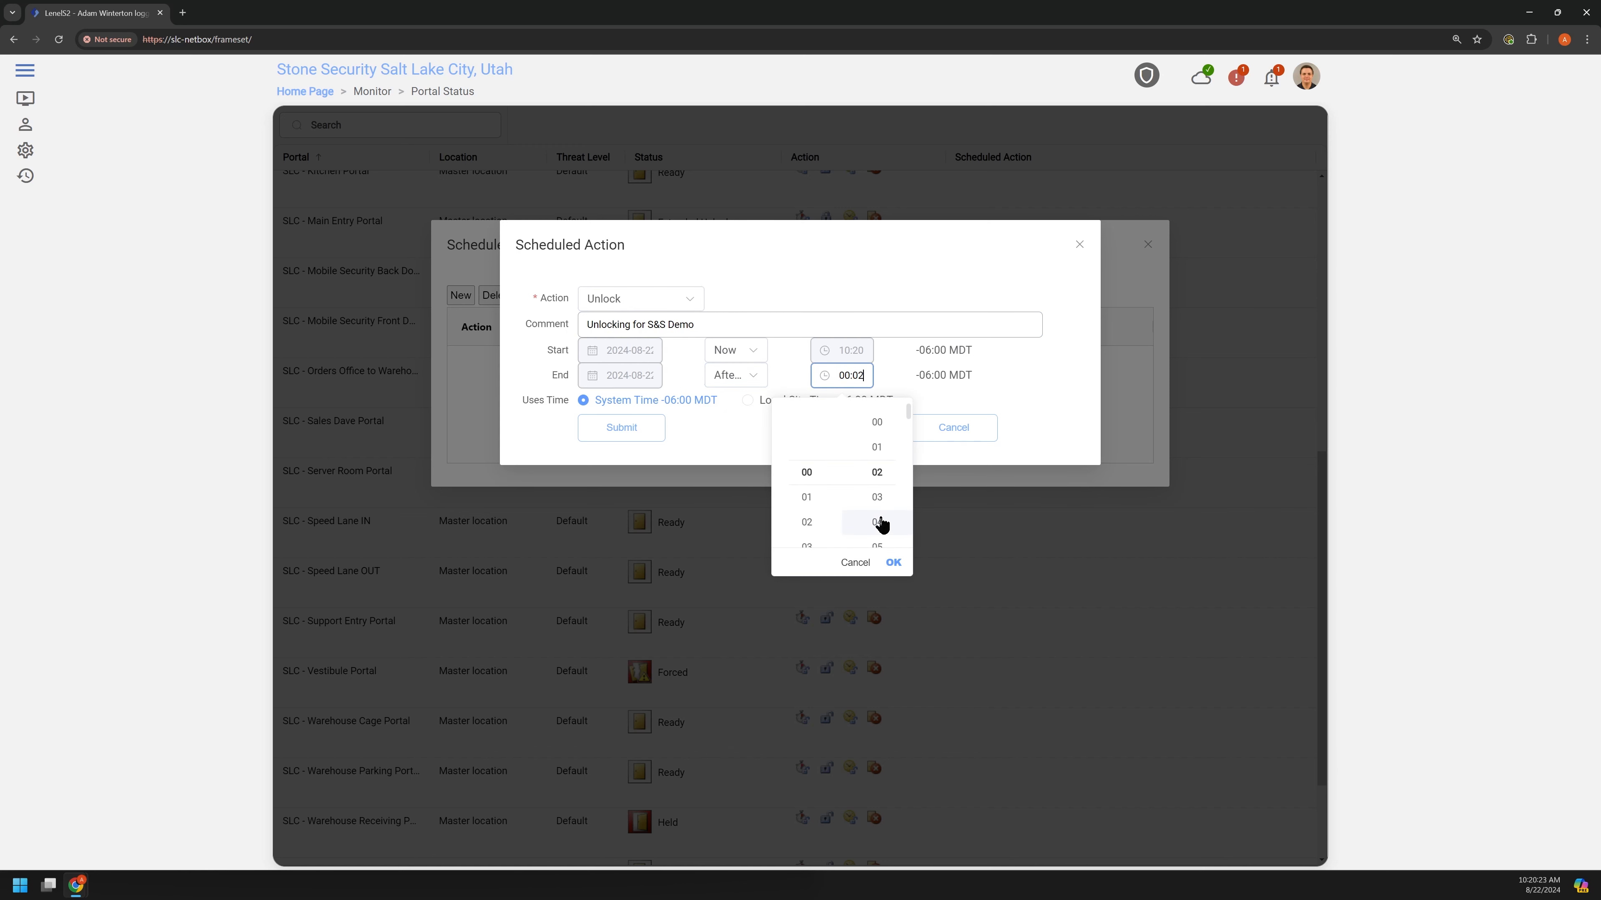
pyautogui.click(882, 546)
pyautogui.click(893, 563)
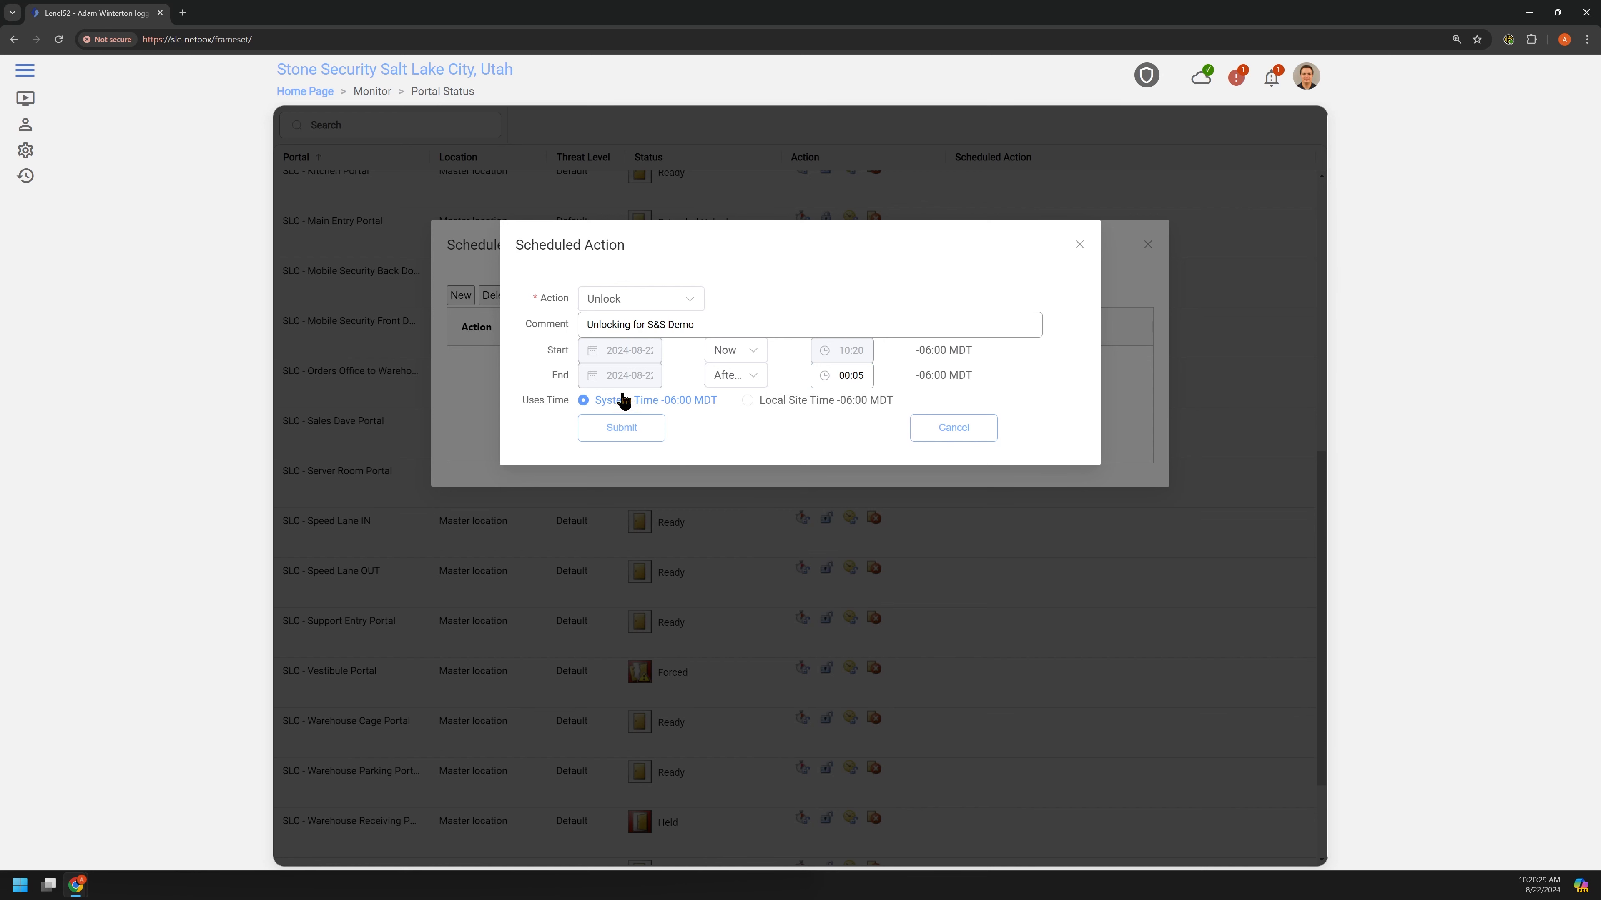
# Use Local Site Time for the scheduled unlock.
pyautogui.click(813, 407)
pyautogui.click(654, 404)
pyautogui.click(785, 407)
pyautogui.click(654, 404)
pyautogui.click(778, 406)
pyautogui.click(661, 409)
pyautogui.click(796, 407)
pyautogui.click(637, 407)
pyautogui.click(799, 407)
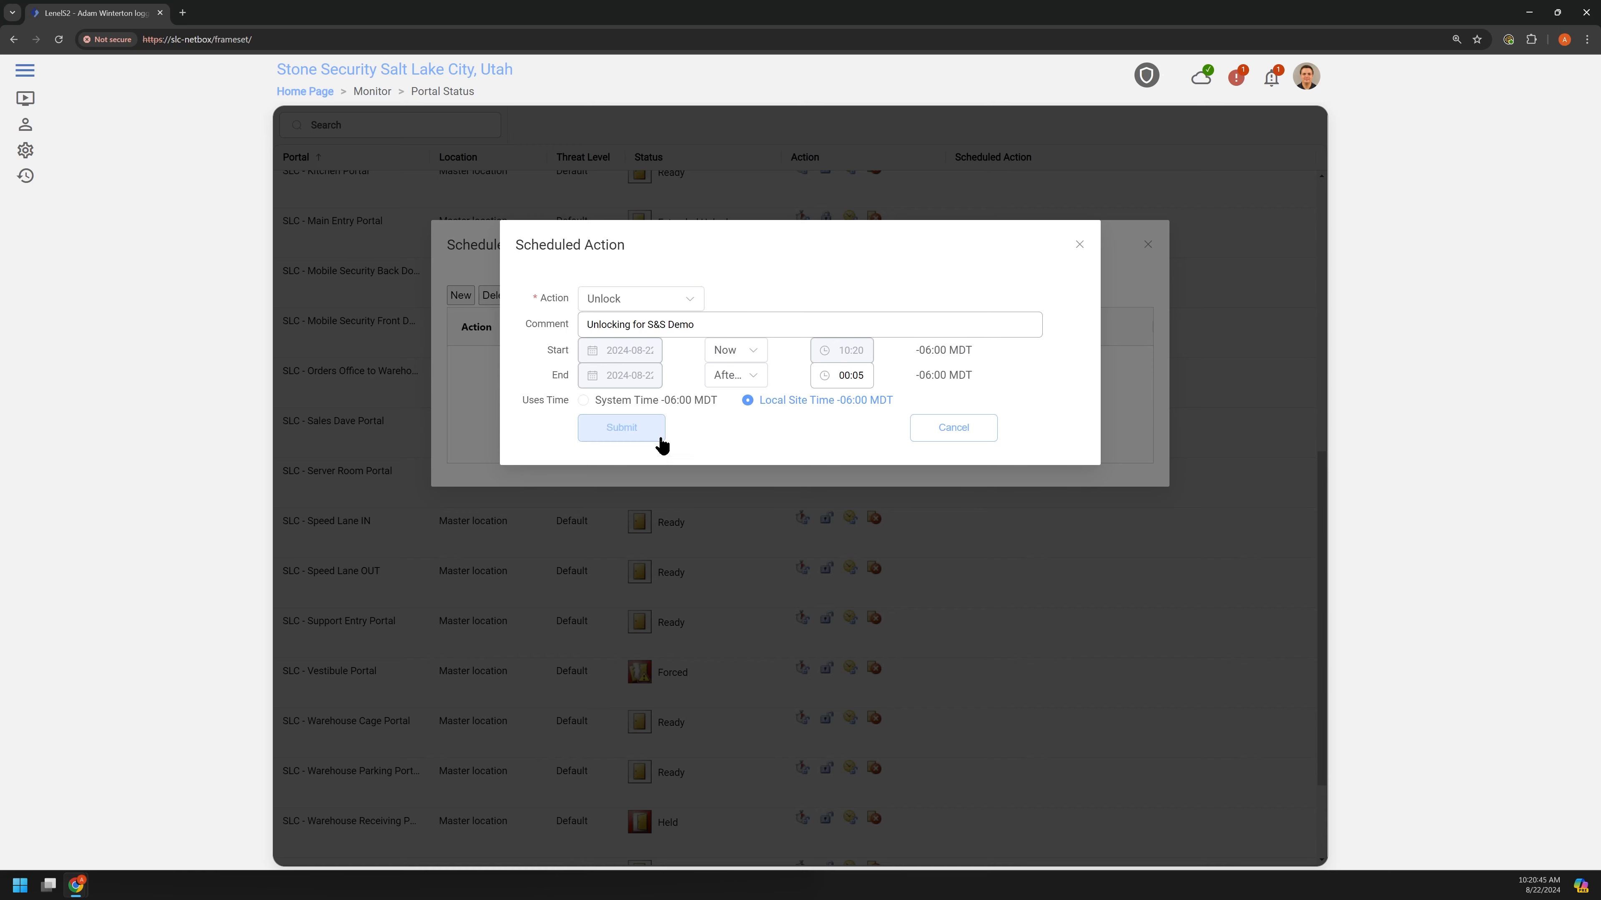
# Submit the unlock, then reopen Speed Lane IN's scheduled actions, discard a new form, and close.
pyautogui.click(632, 438)
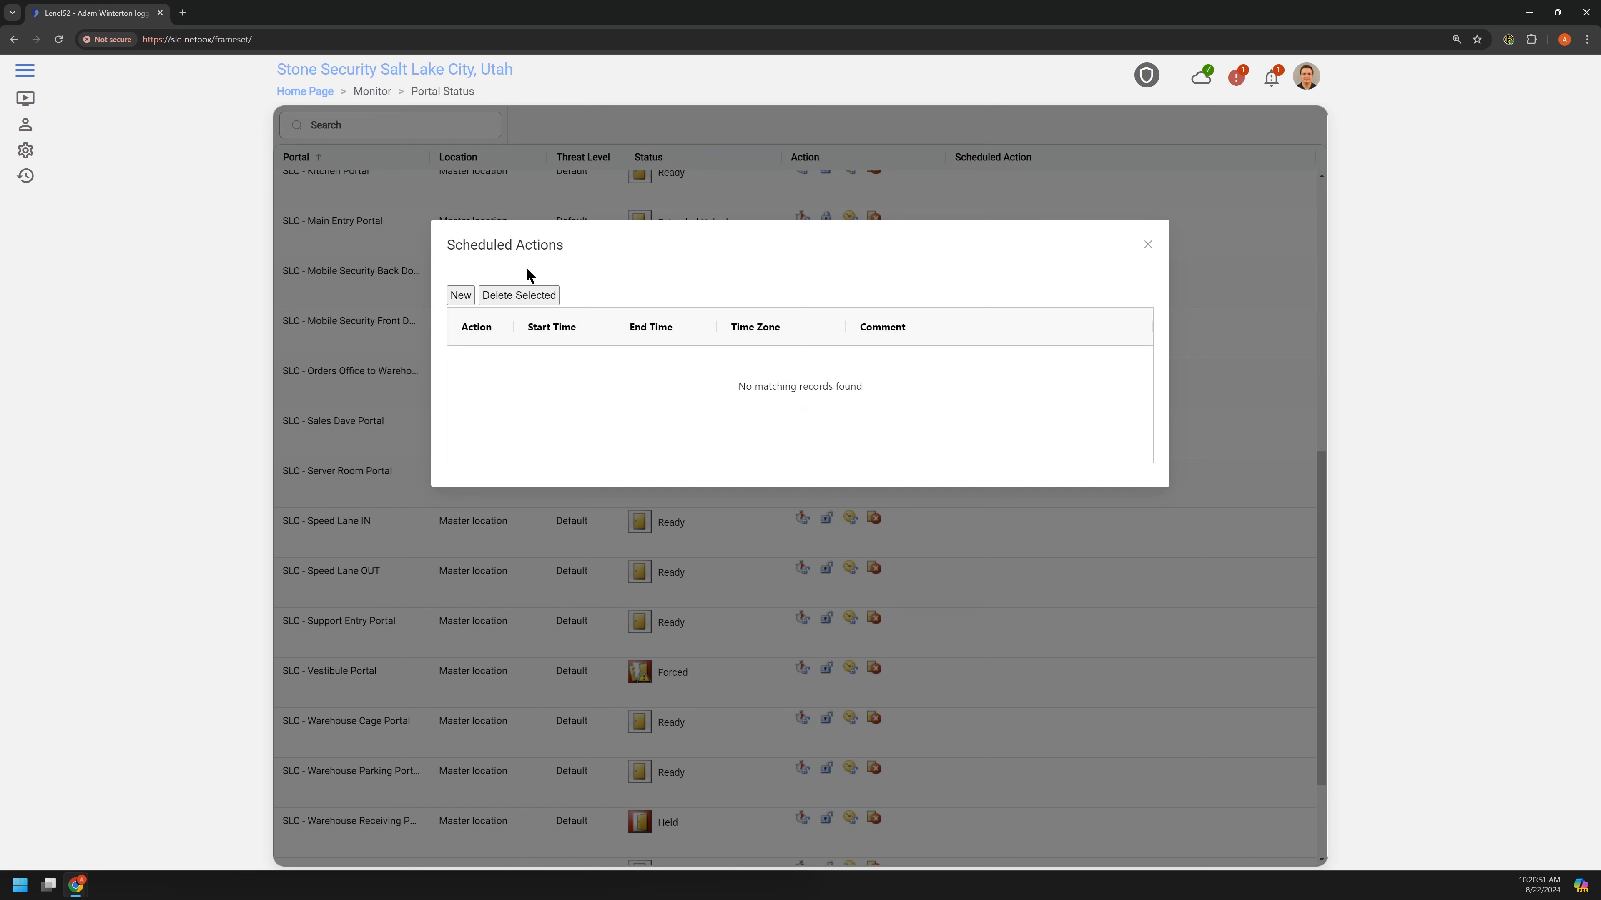
pyautogui.click(1147, 245)
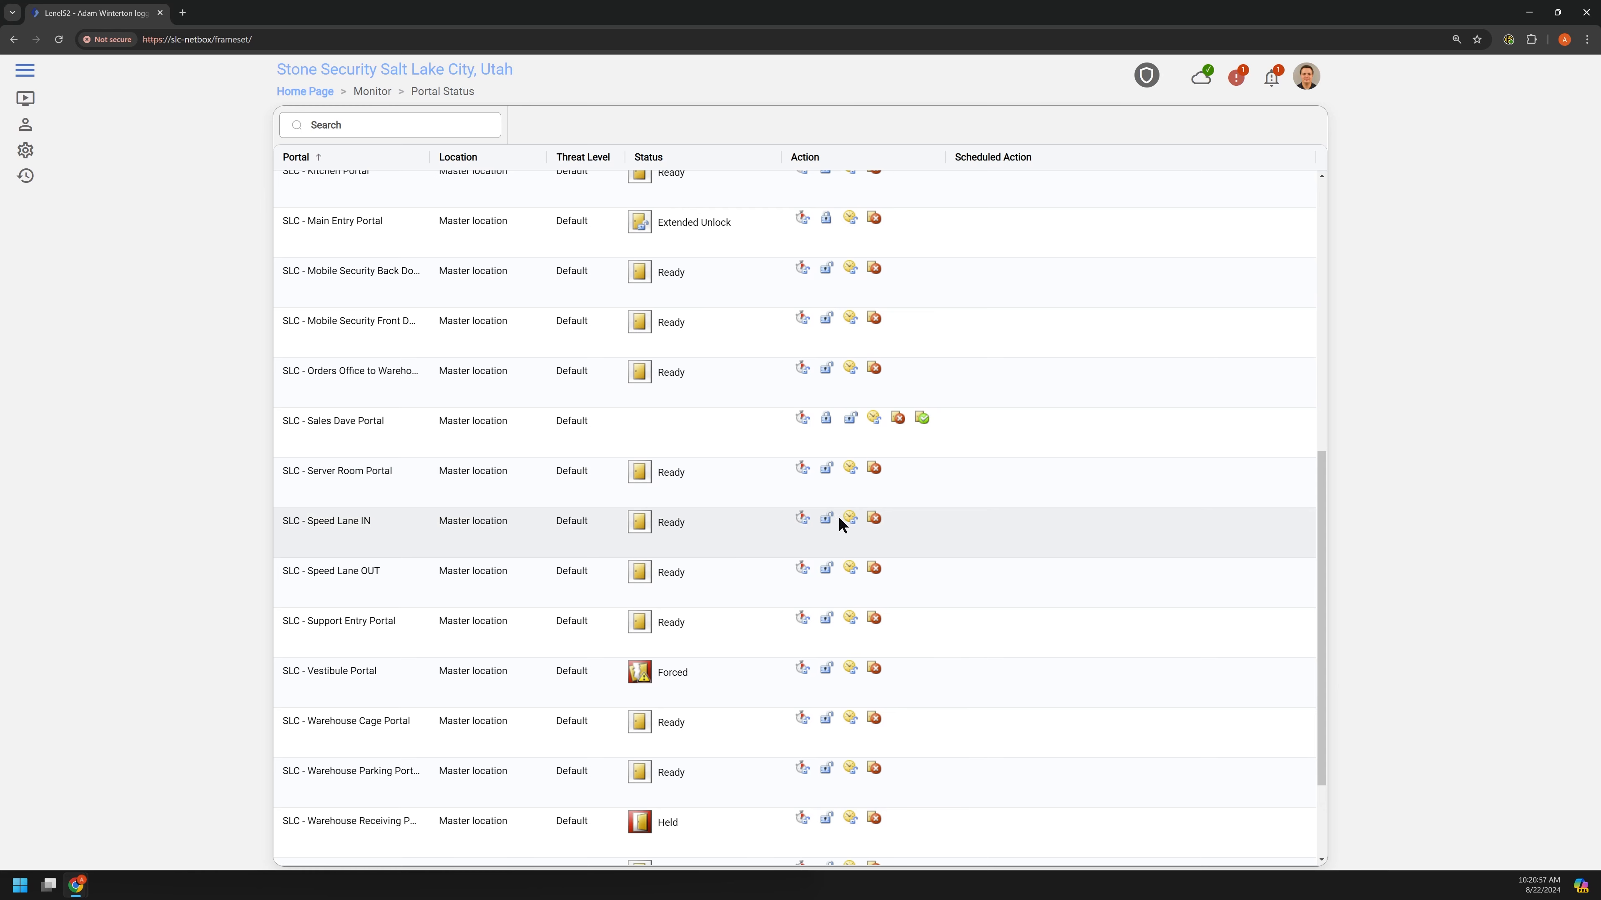
pyautogui.click(848, 518)
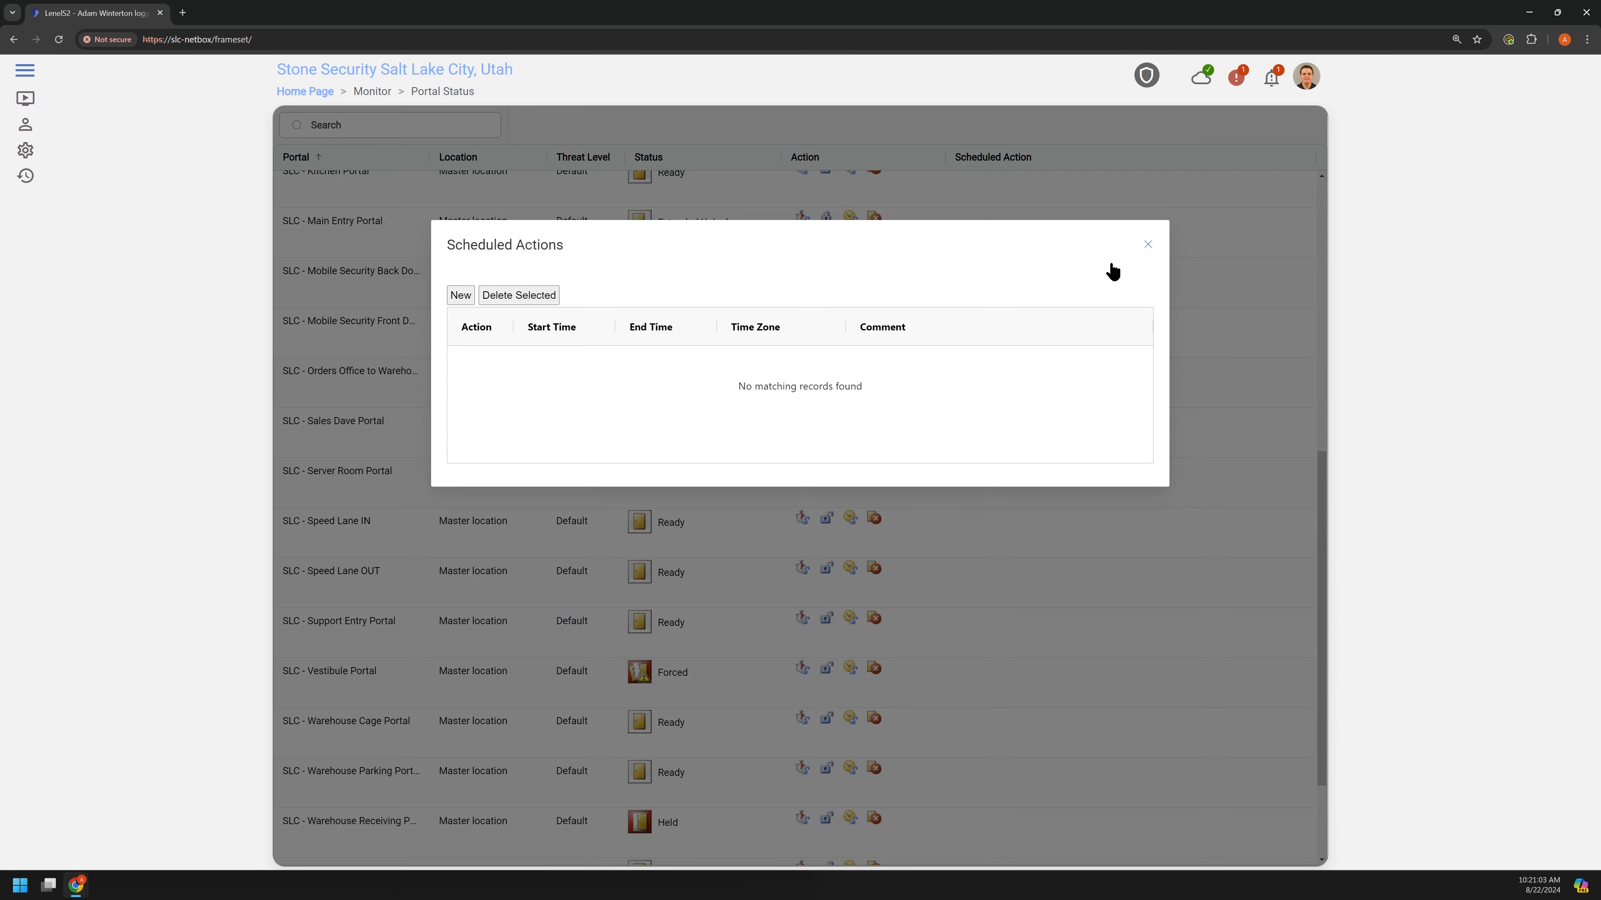
pyautogui.click(460, 295)
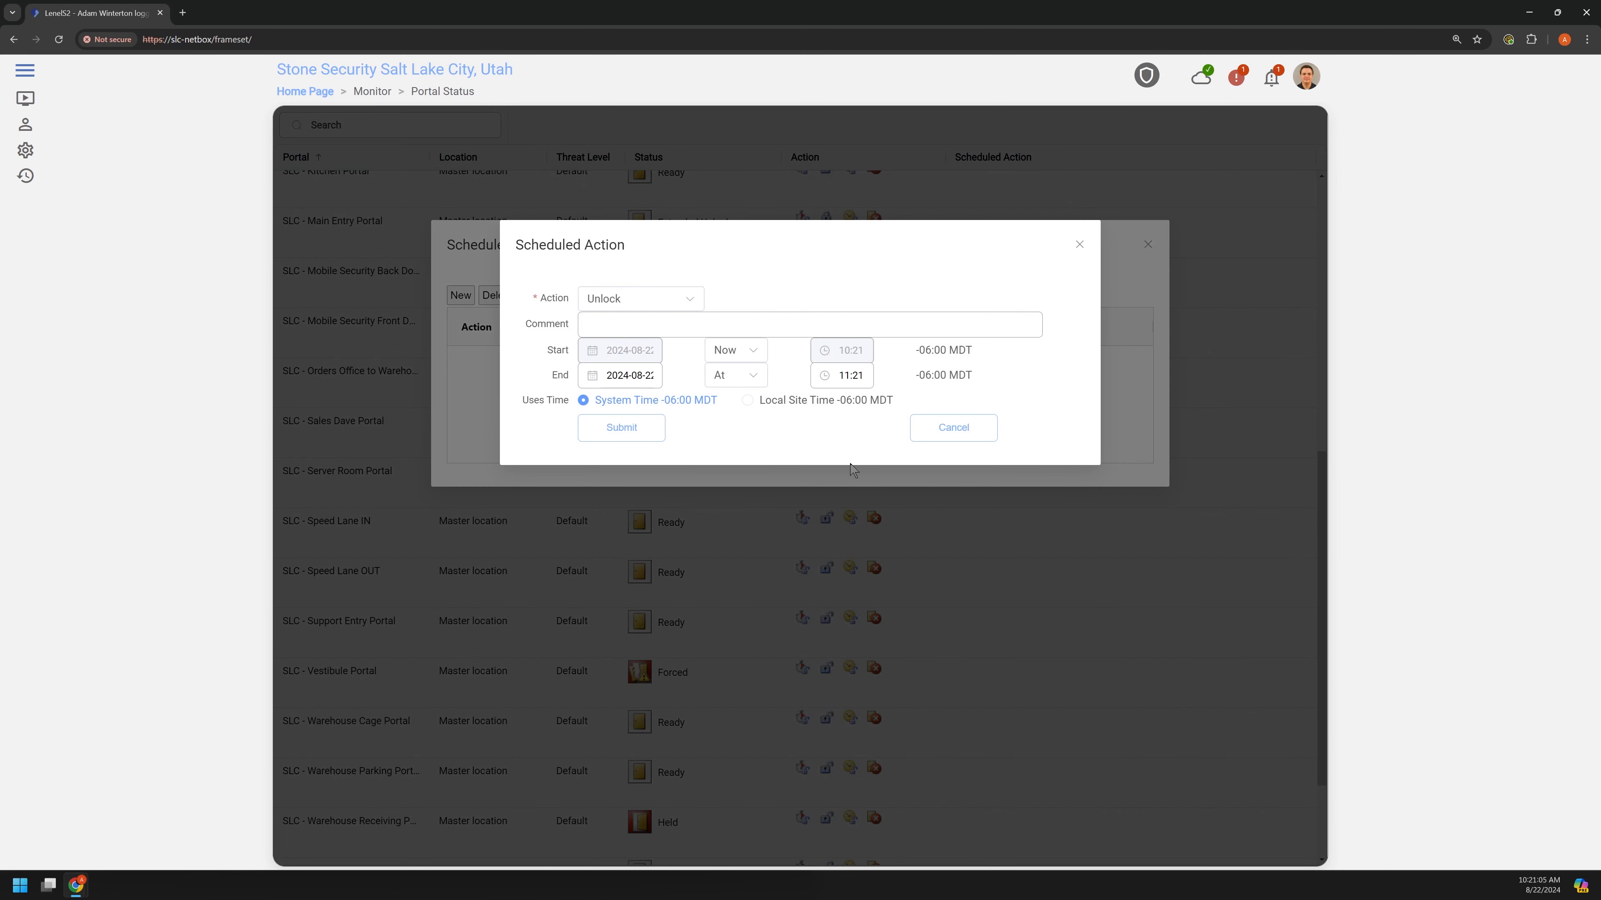
pyautogui.click(1076, 246)
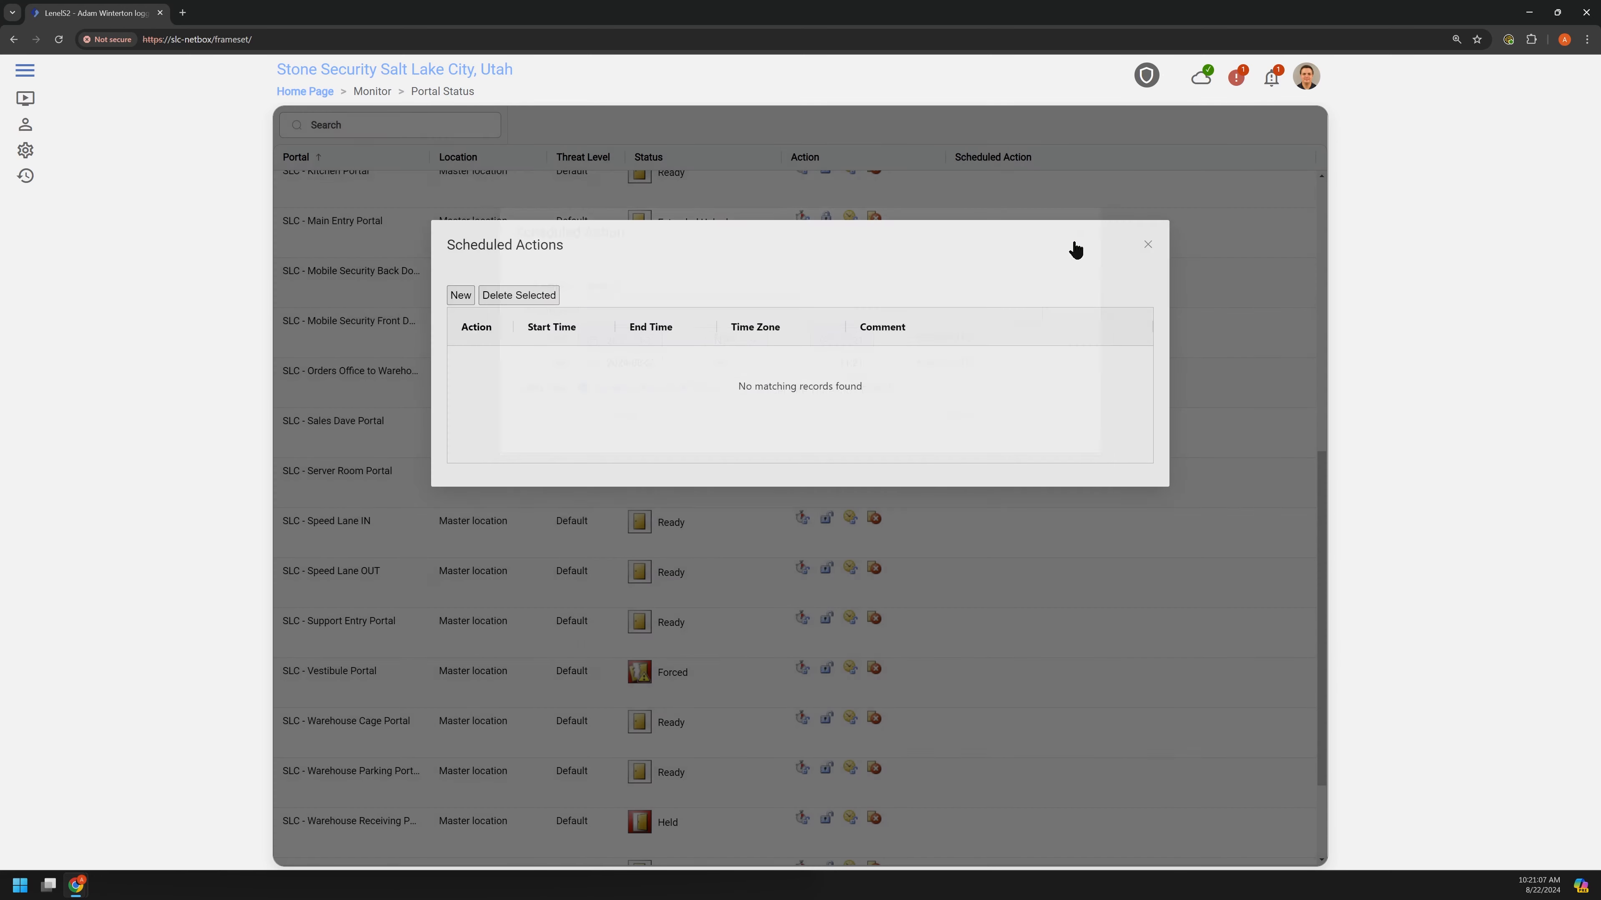
pyautogui.click(1155, 247)
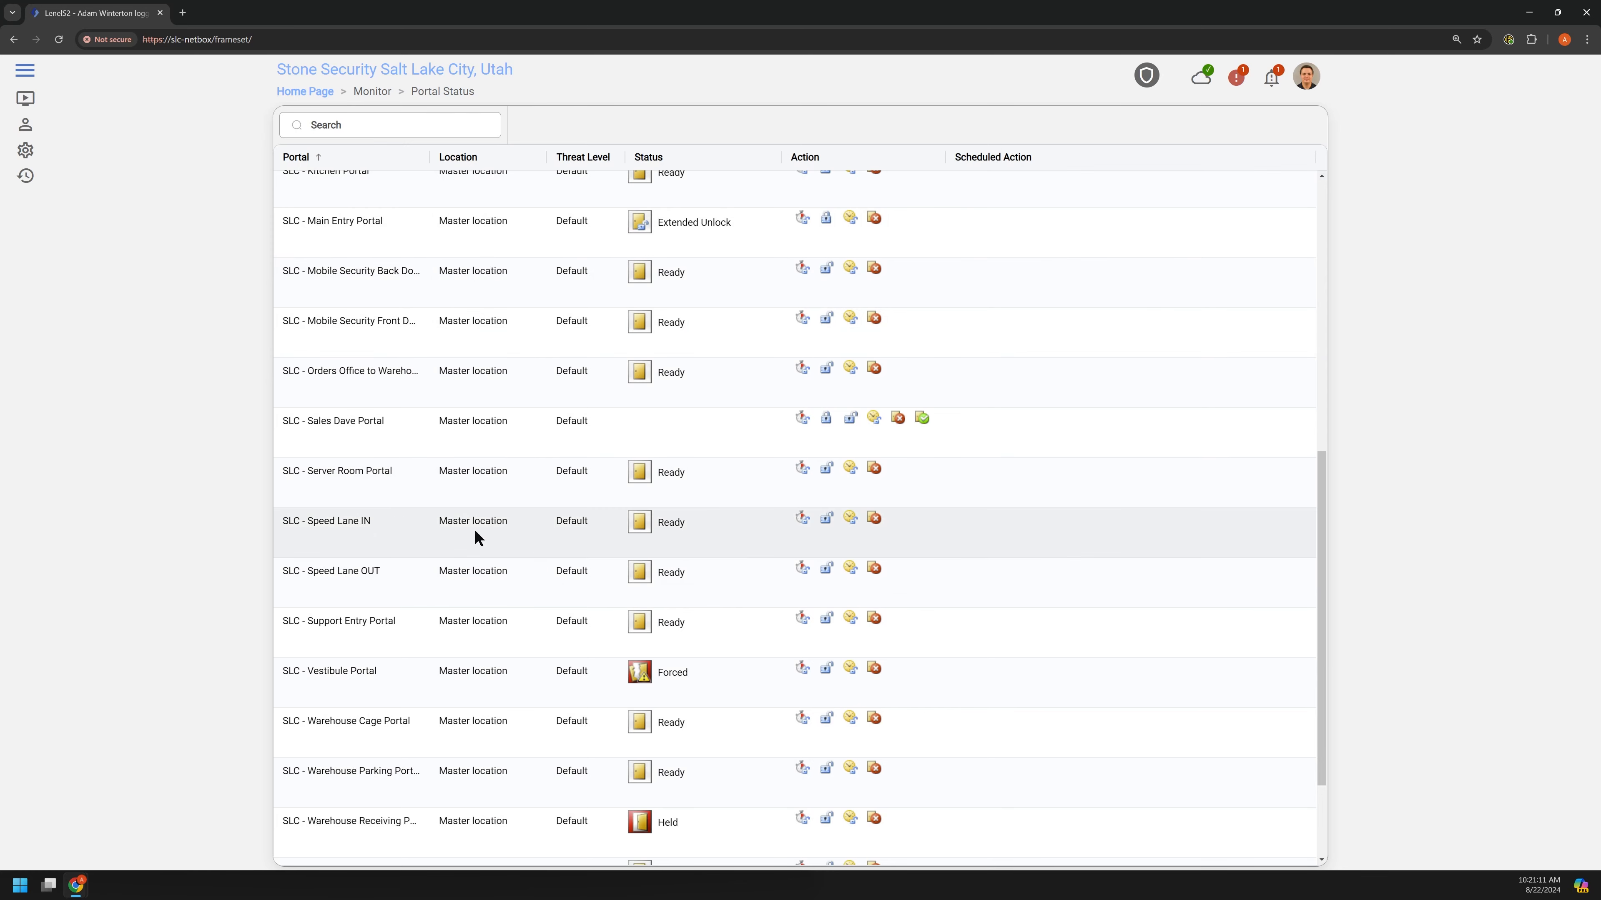
# Start a new scheduled Lock for GTC - Office Admin Door, starting Now.
pyautogui.moveTo(563, 8); pyautogui.dragTo(1598, 283)
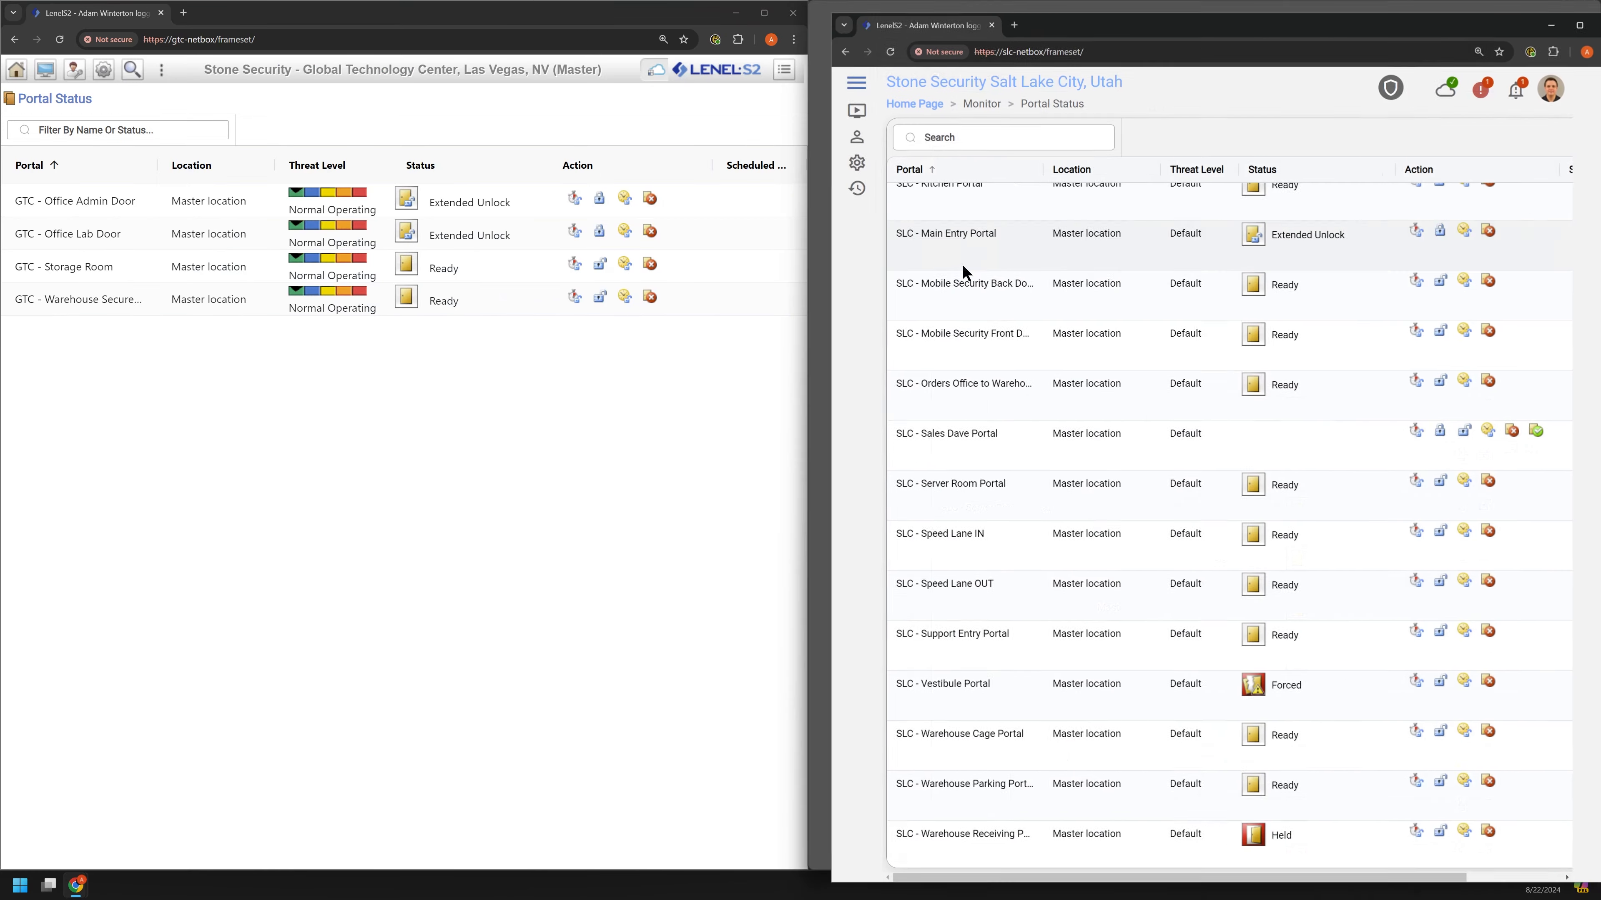
pyautogui.click(556, 383)
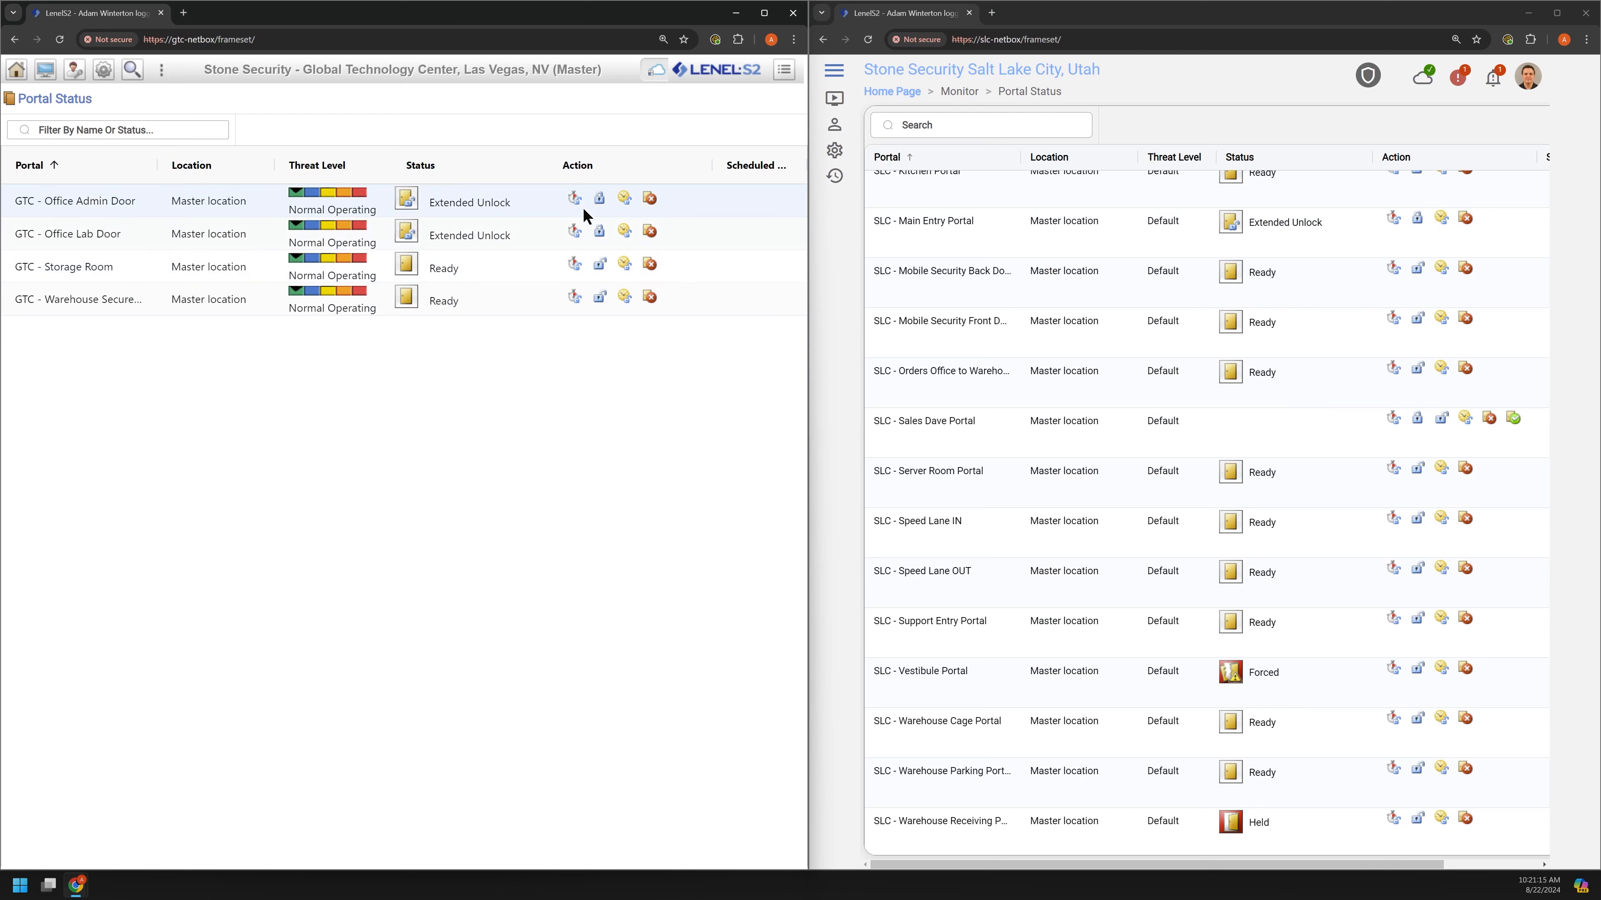
pyautogui.click(624, 198)
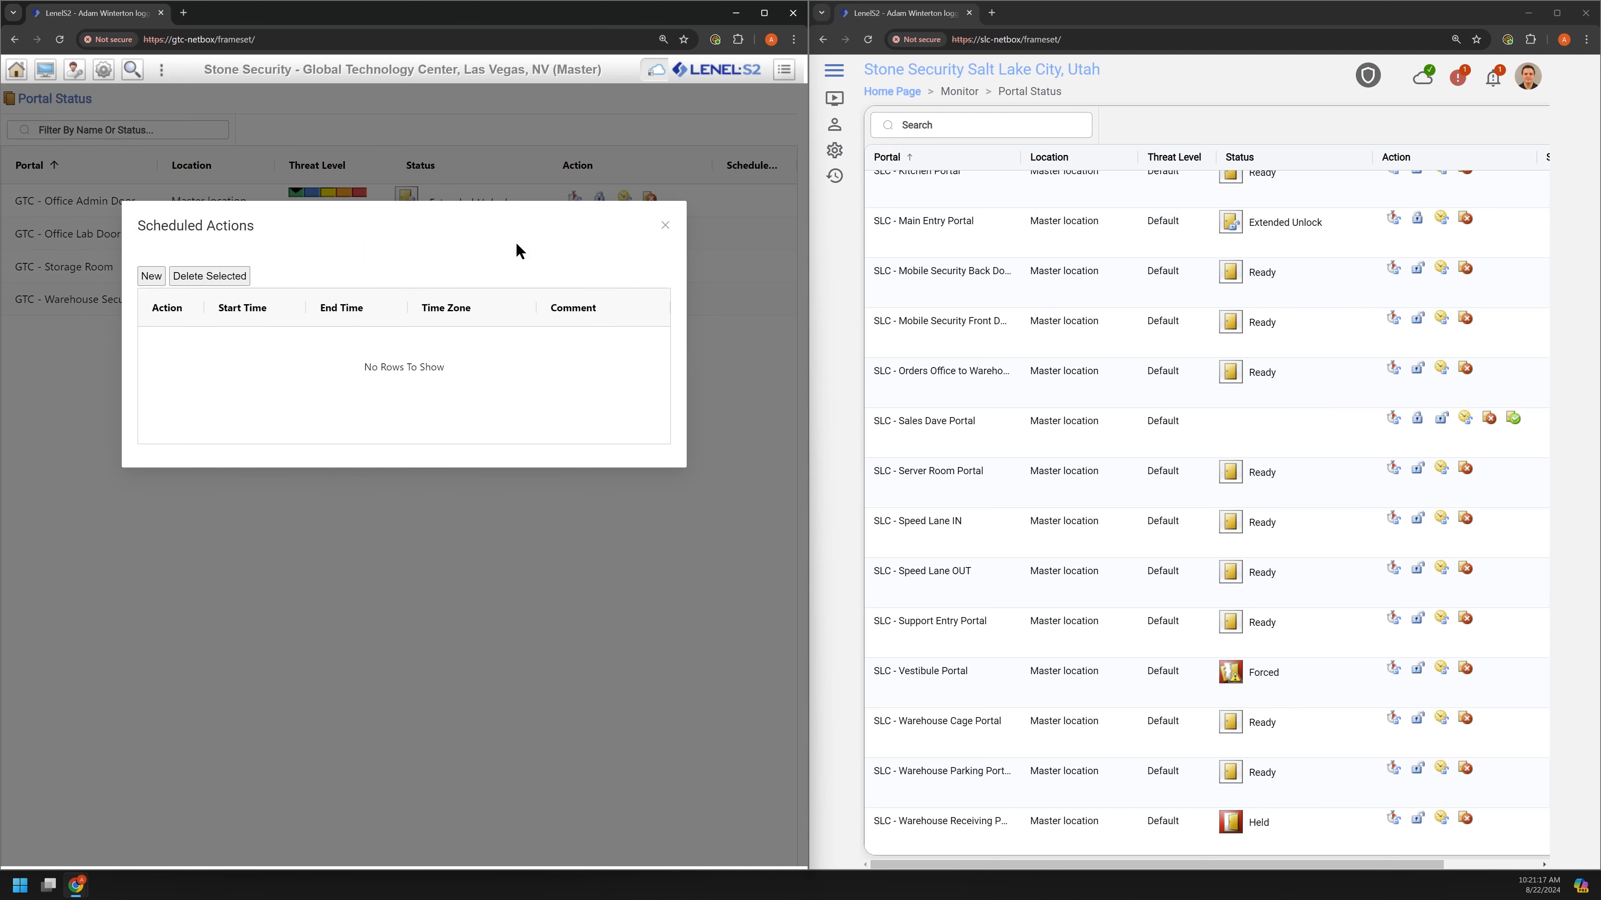
pyautogui.click(151, 278)
pyautogui.click(280, 279)
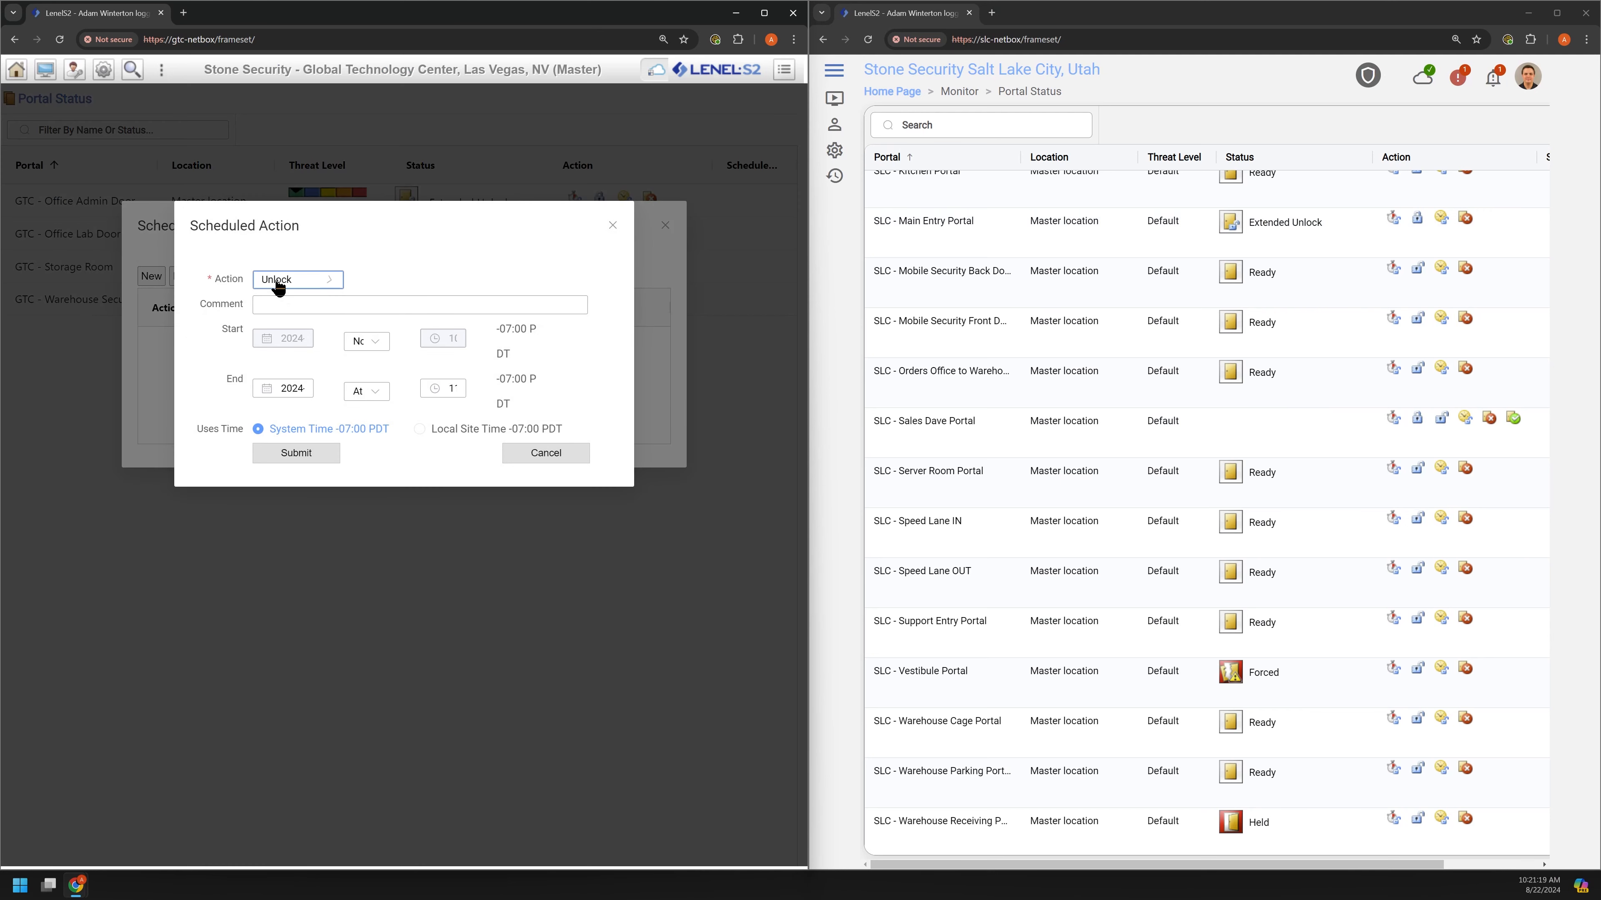
pyautogui.click(281, 331)
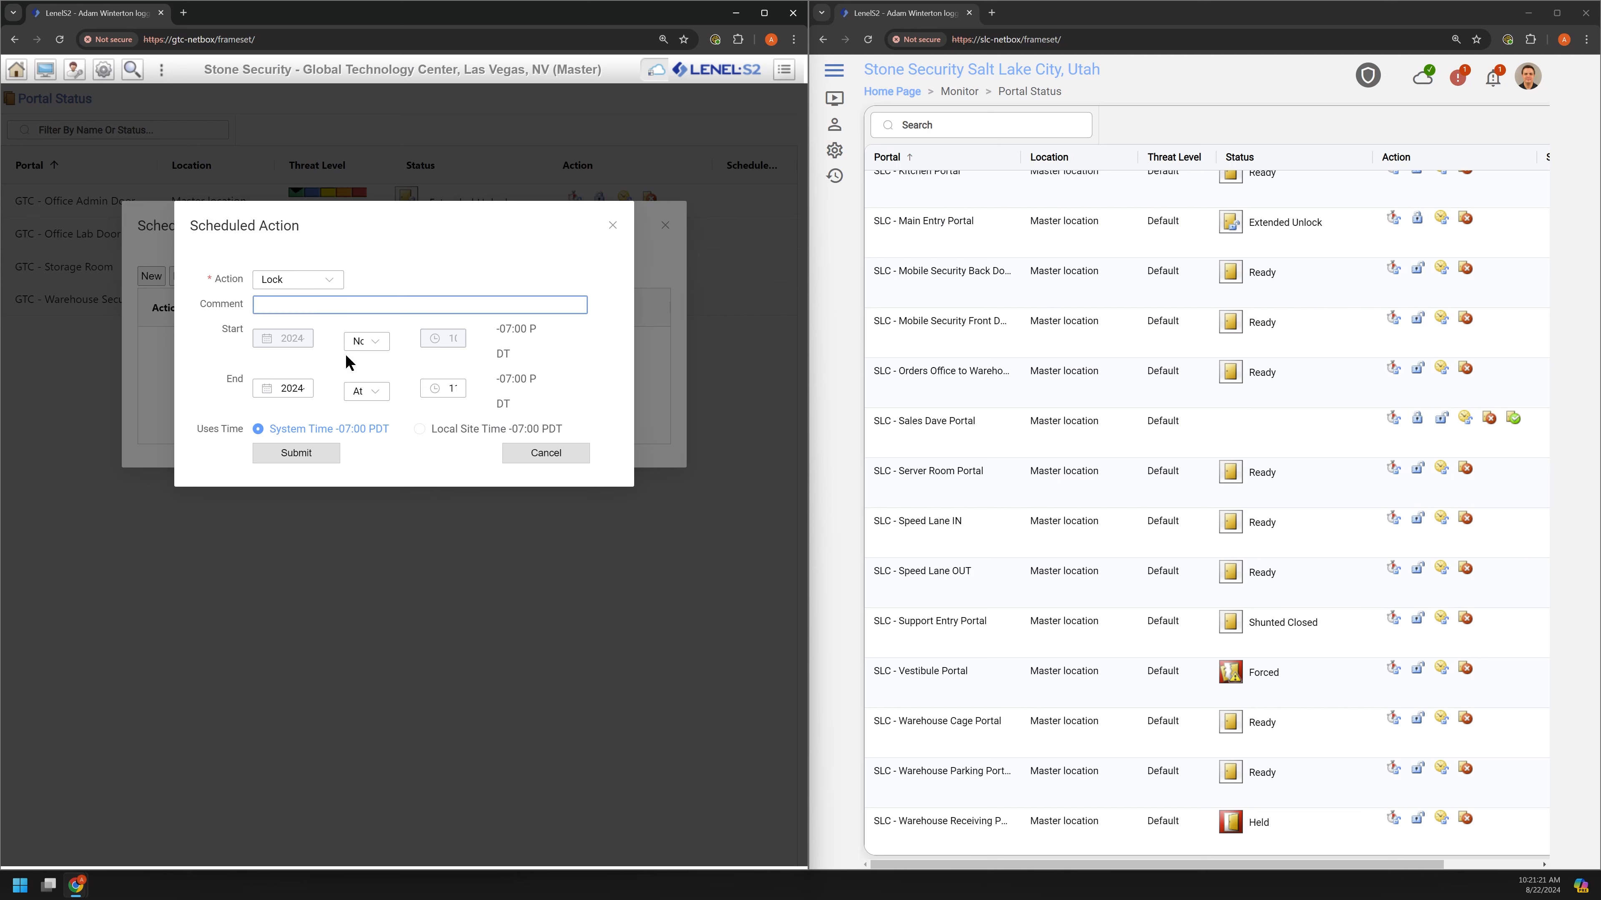
pyautogui.click(365, 346)
pyautogui.click(368, 367)
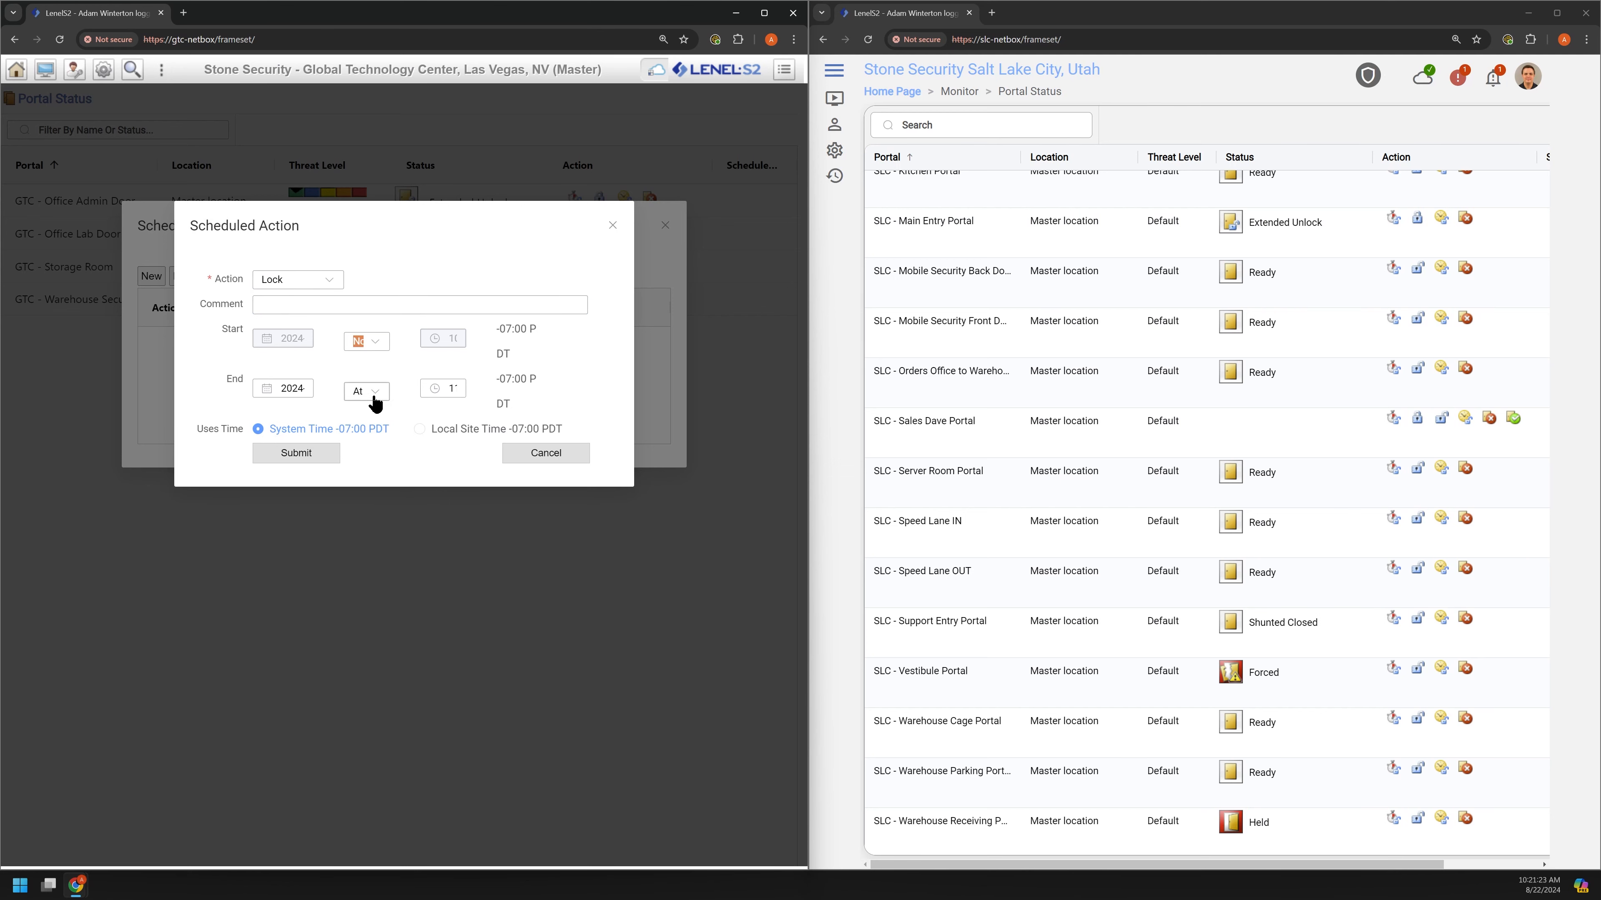
# Set the lock to end after 00:05 and submit it.
pyautogui.click(763, 12)
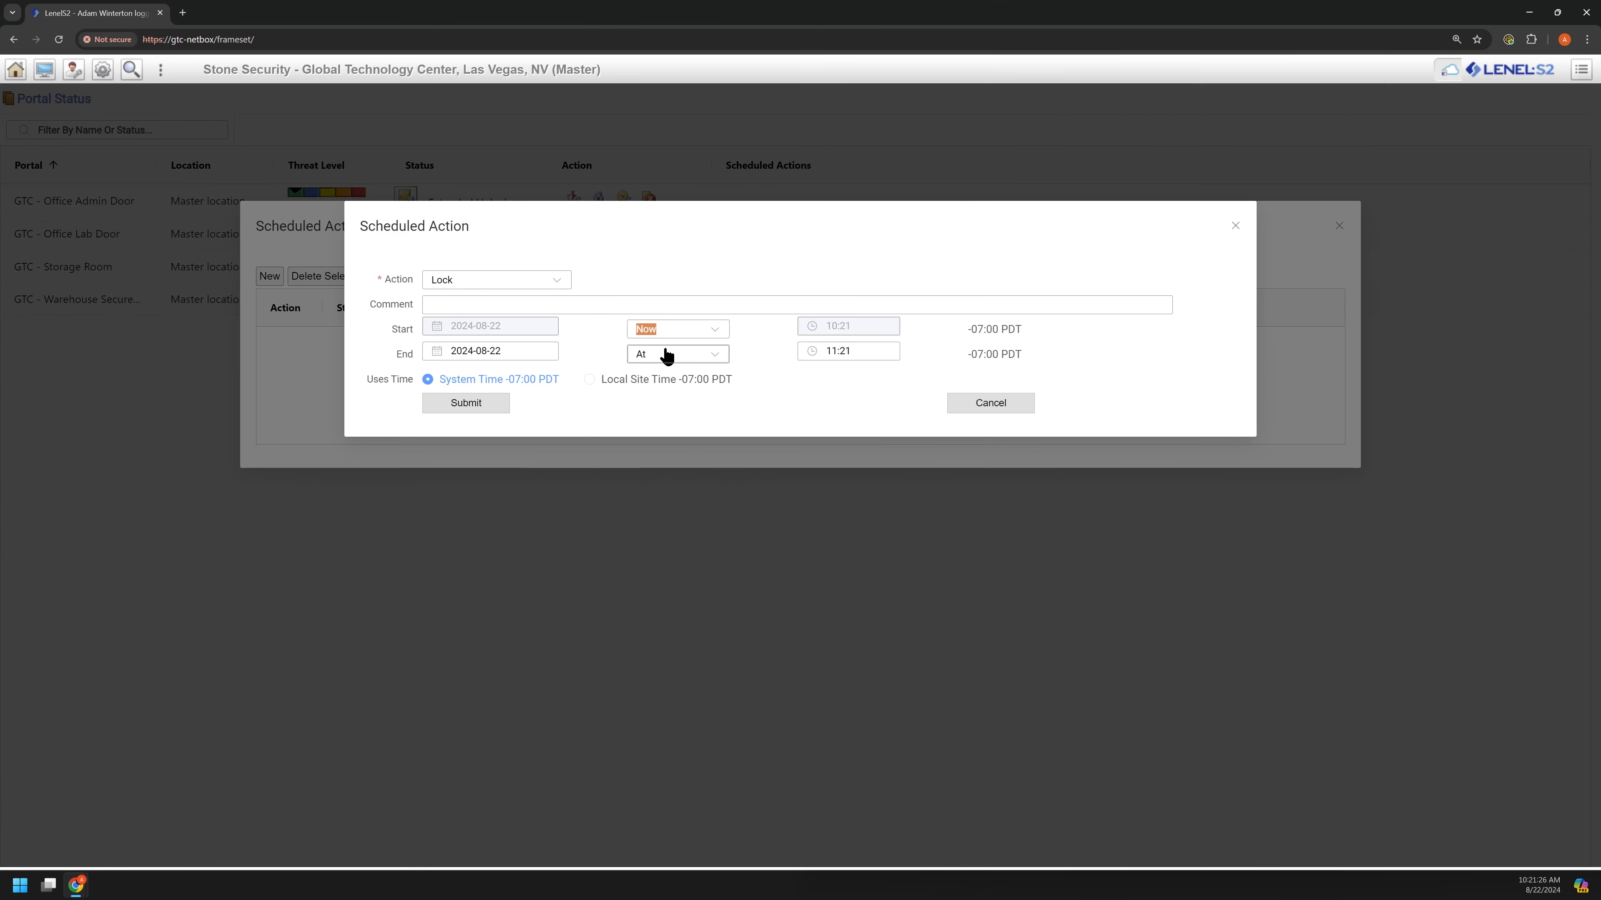
pyautogui.click(724, 356)
pyautogui.click(655, 417)
pyautogui.click(839, 350)
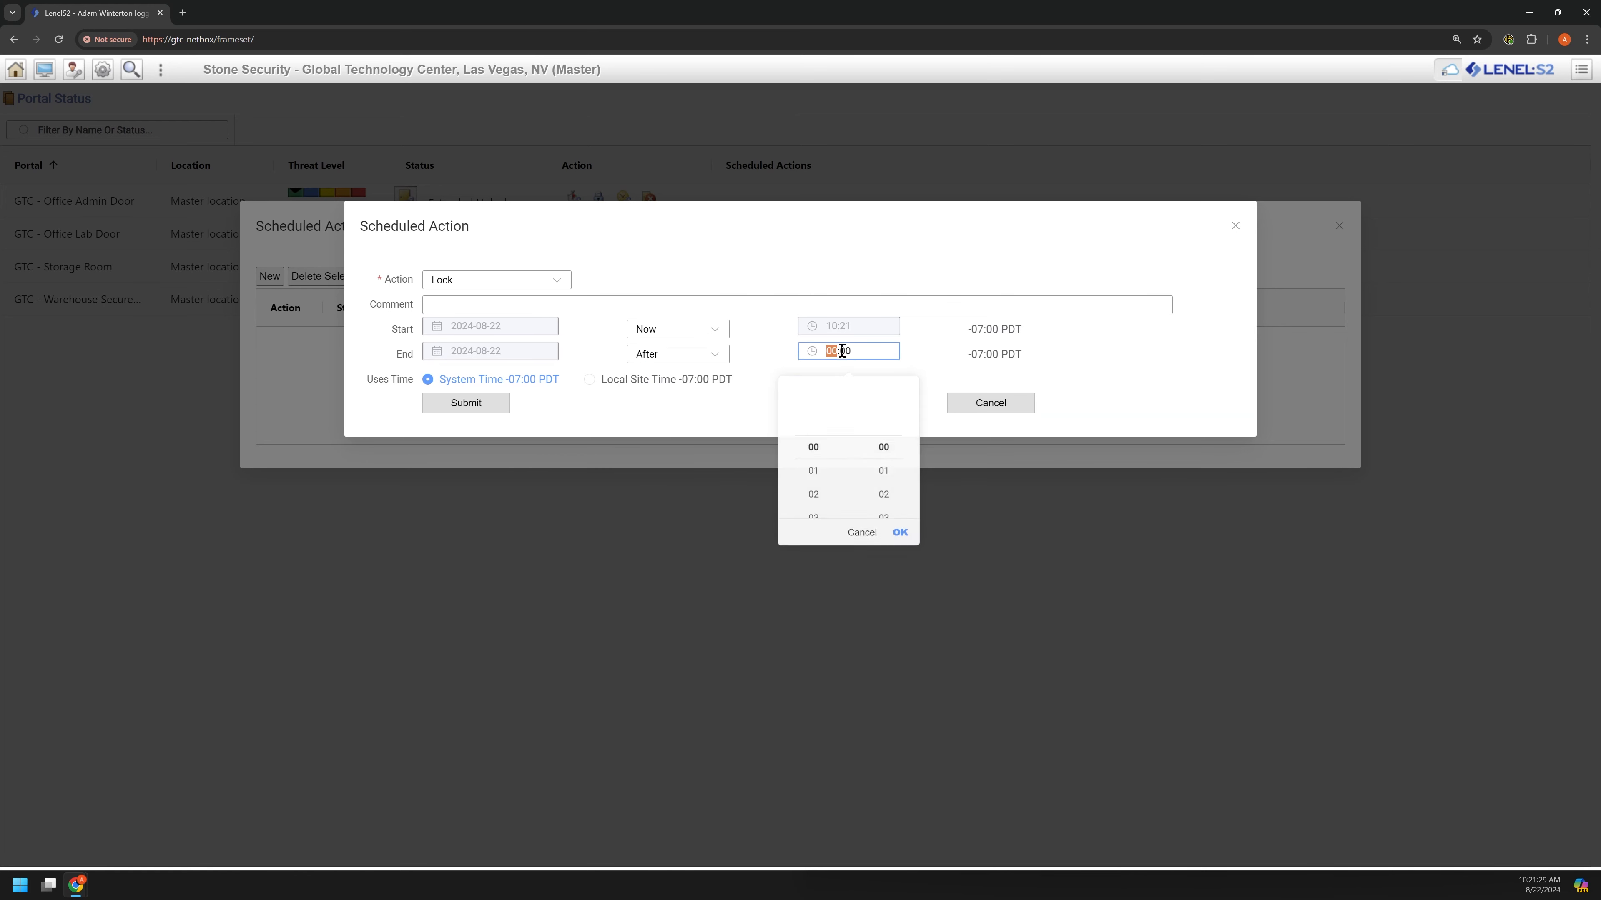
pyautogui.click(888, 500)
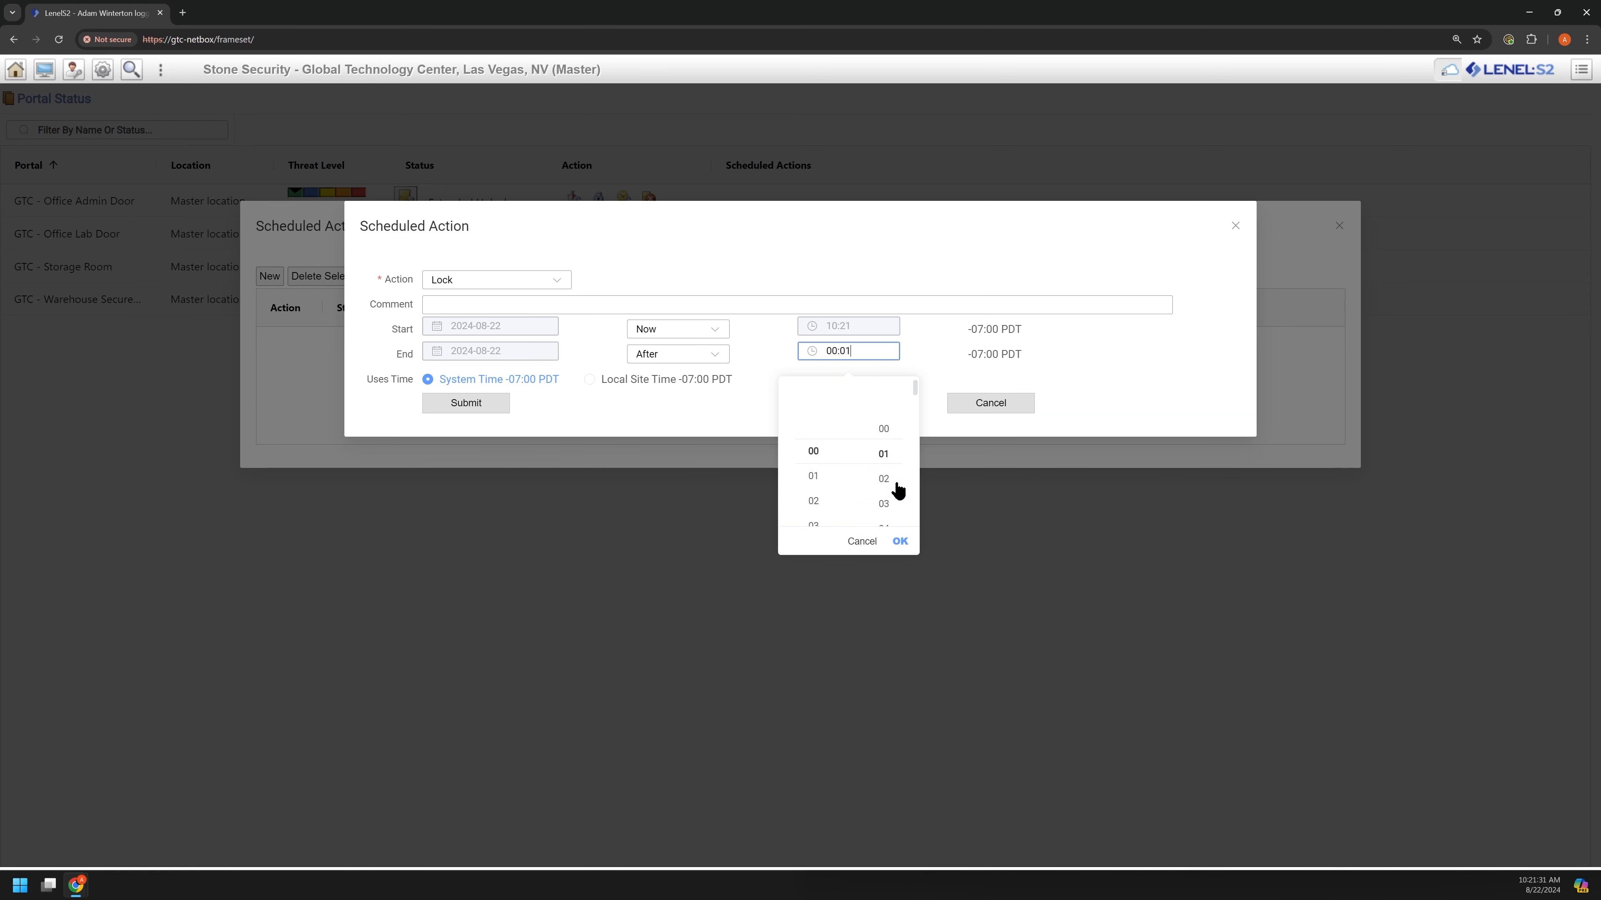
pyautogui.click(722, 406)
pyautogui.click(471, 406)
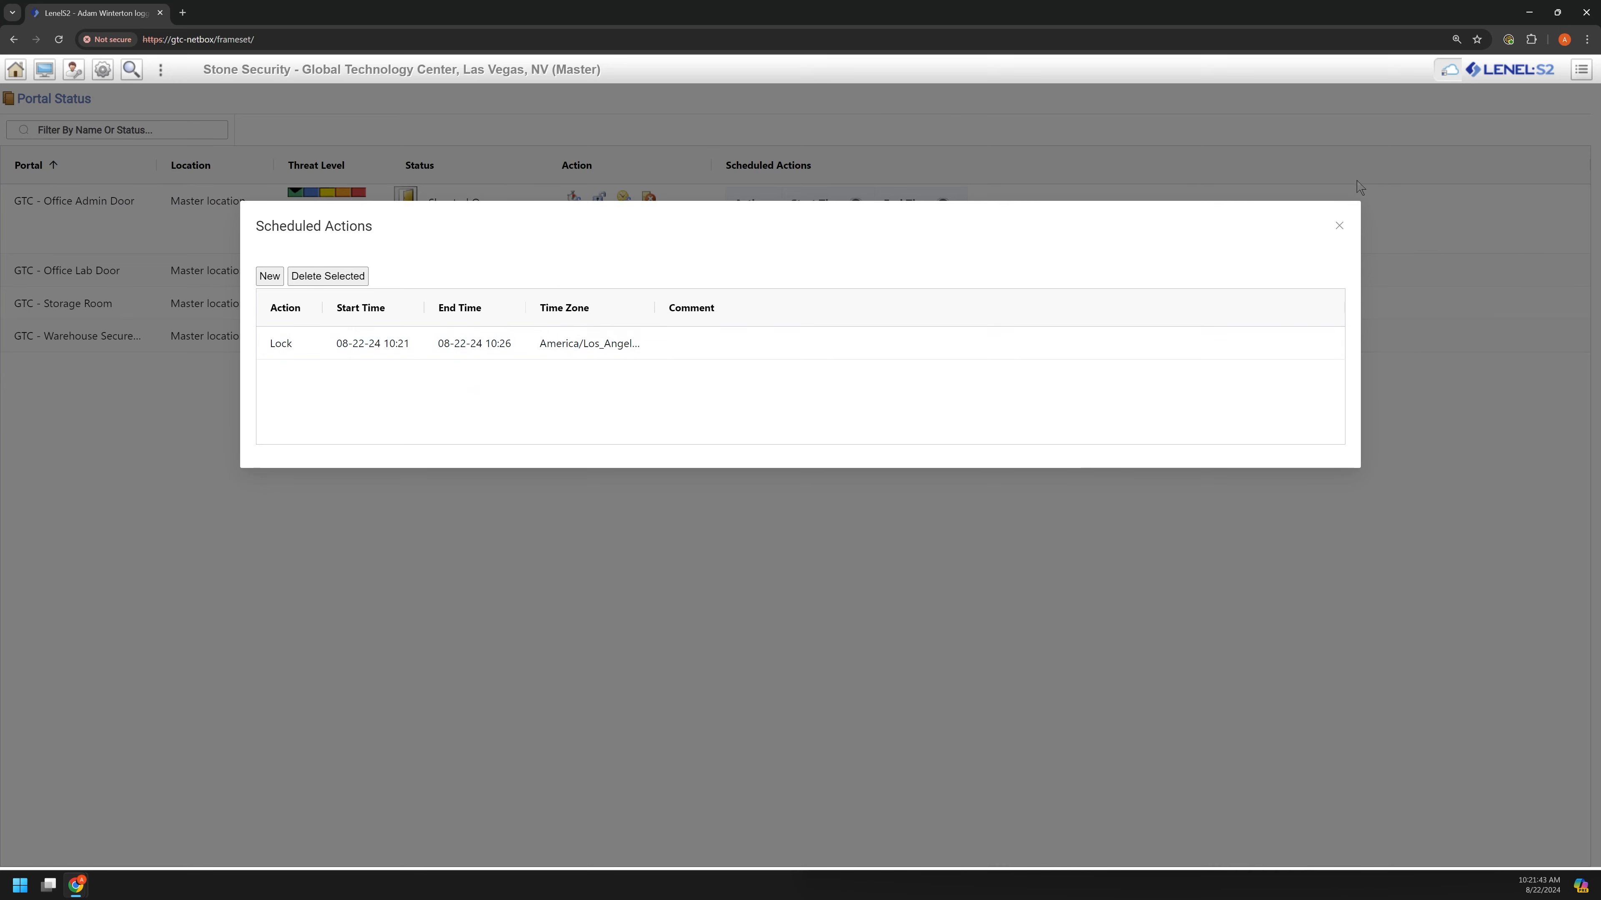
# Close the Scheduled Actions list and restore the Las Vegas window to the left half.
pyautogui.click(1335, 227)
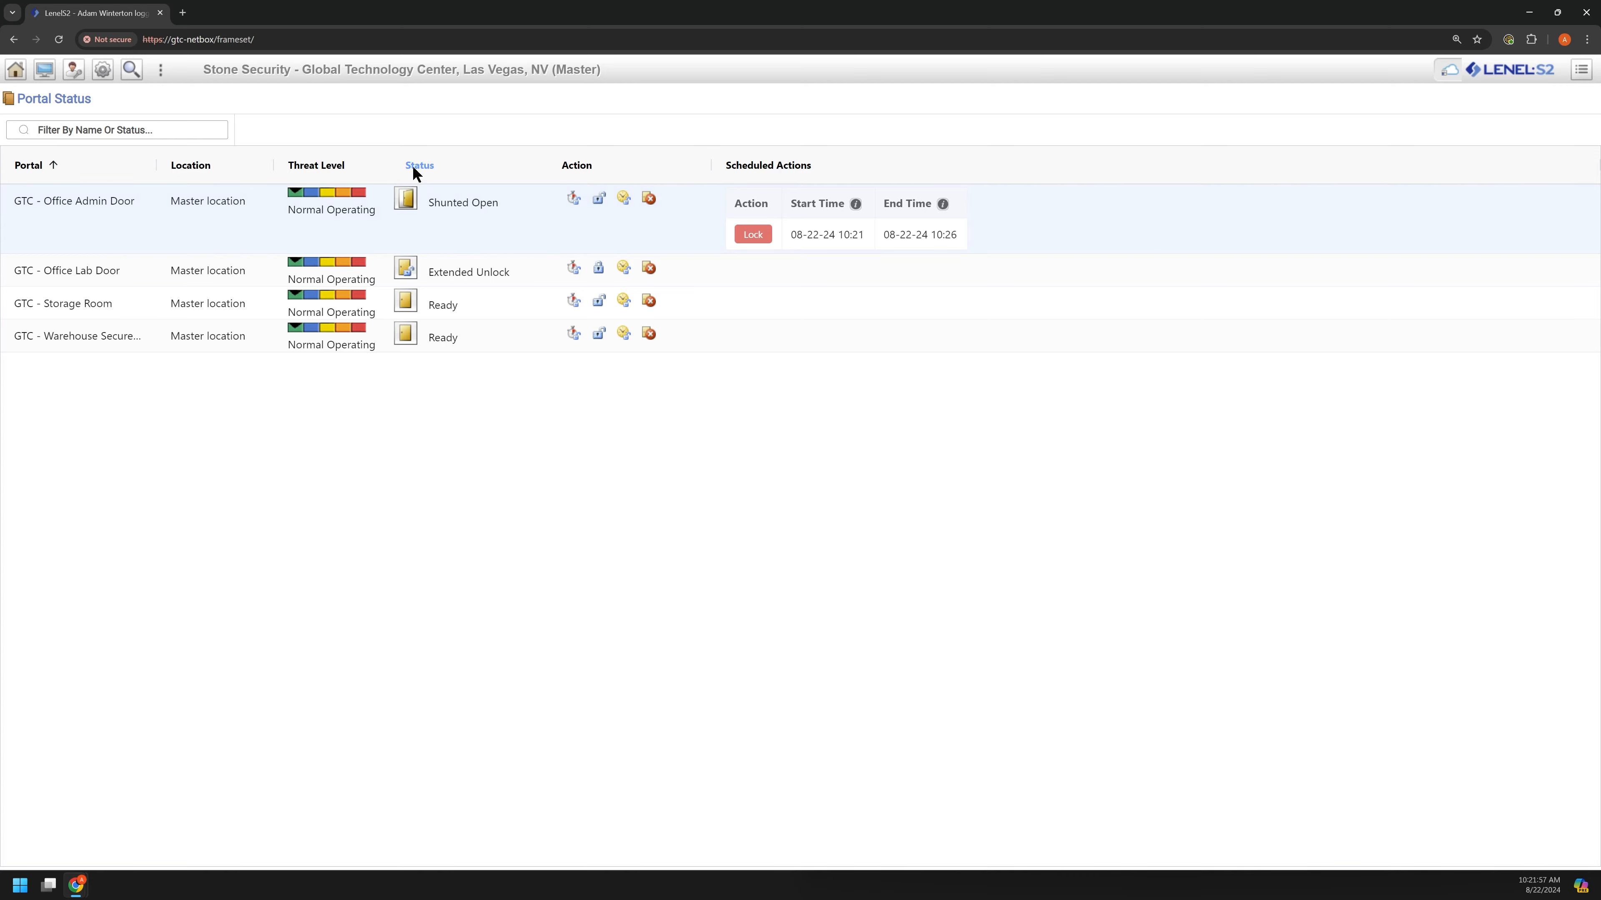
pyautogui.click(1581, 69)
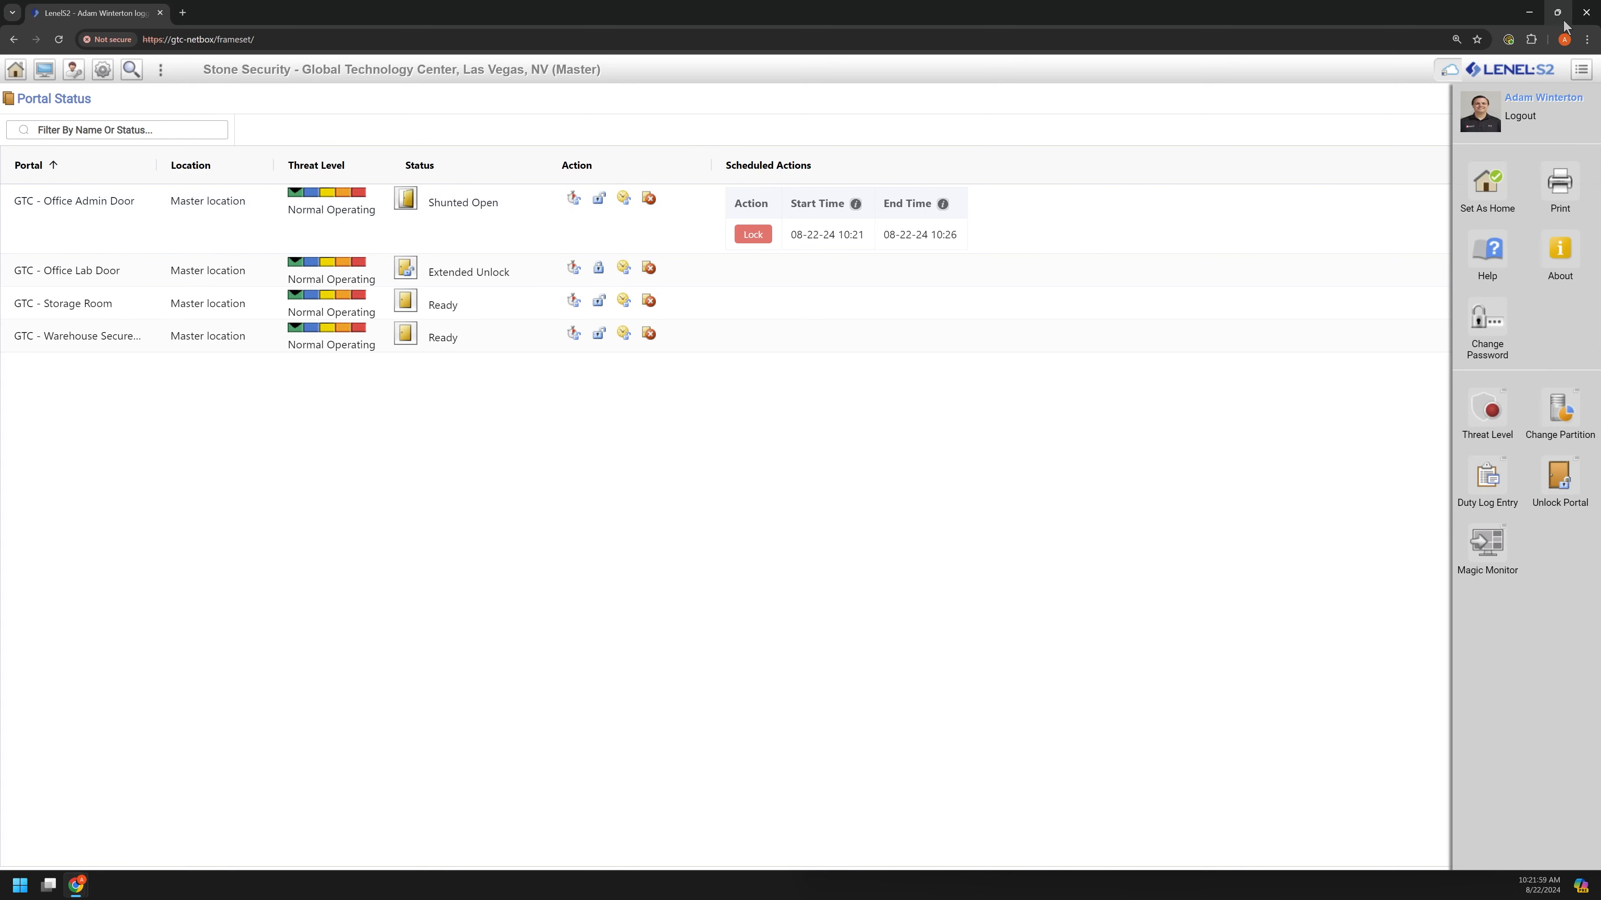
pyautogui.doubleClick(1363, 21)
pyautogui.click(256, 601)
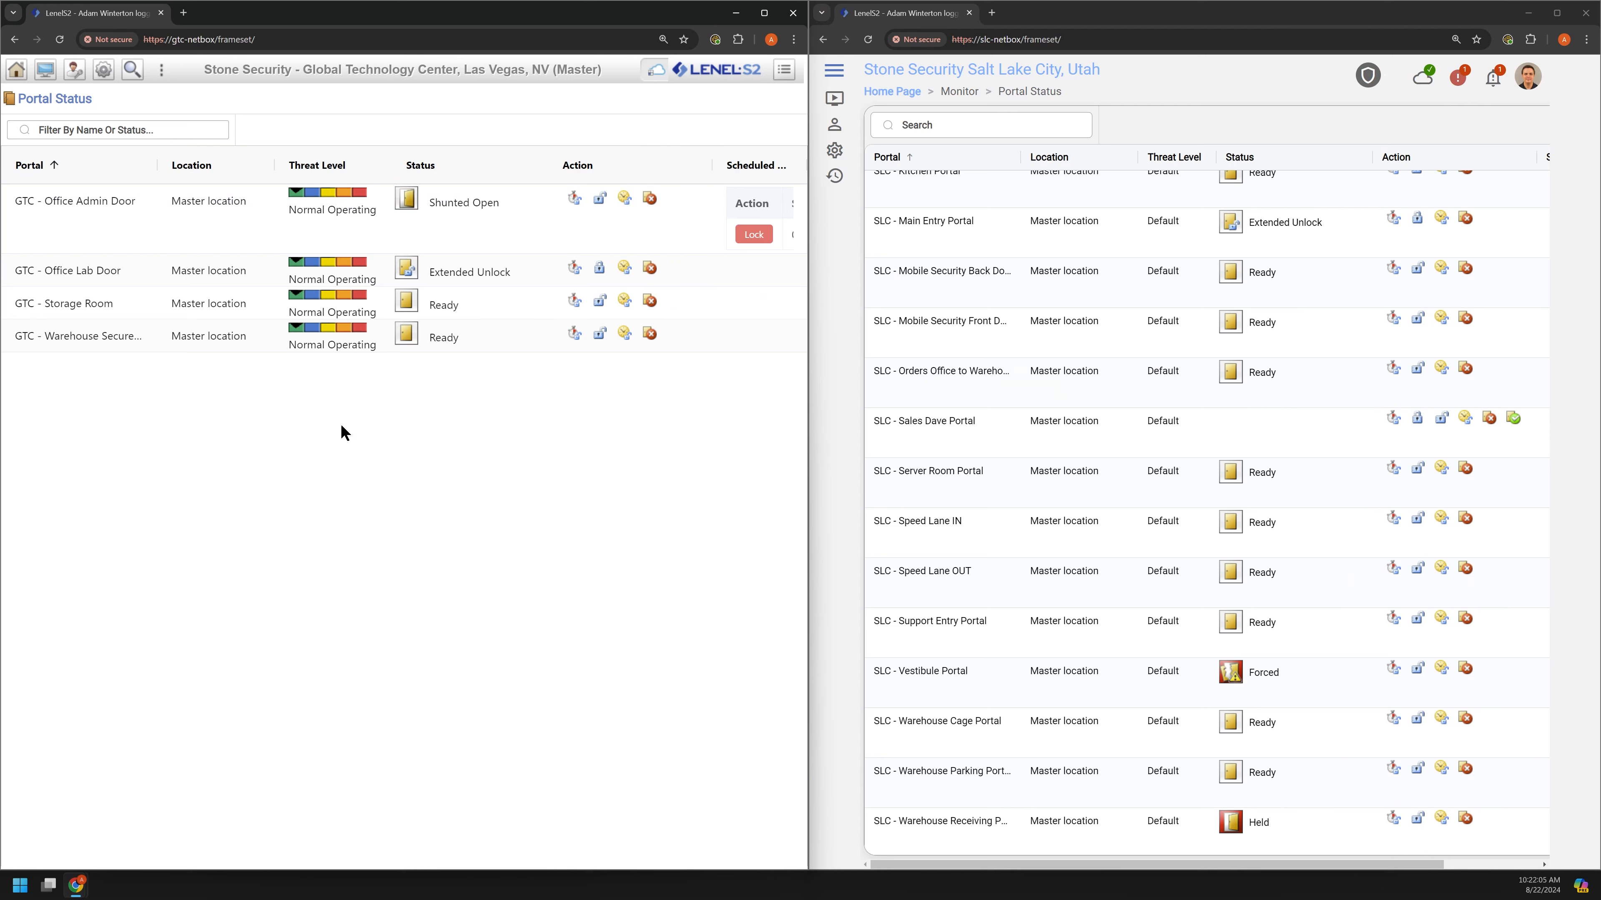
# Open Schedule Action from Administration in both the classic and new windows, then maximize the new window.
pyautogui.click(49, 75)
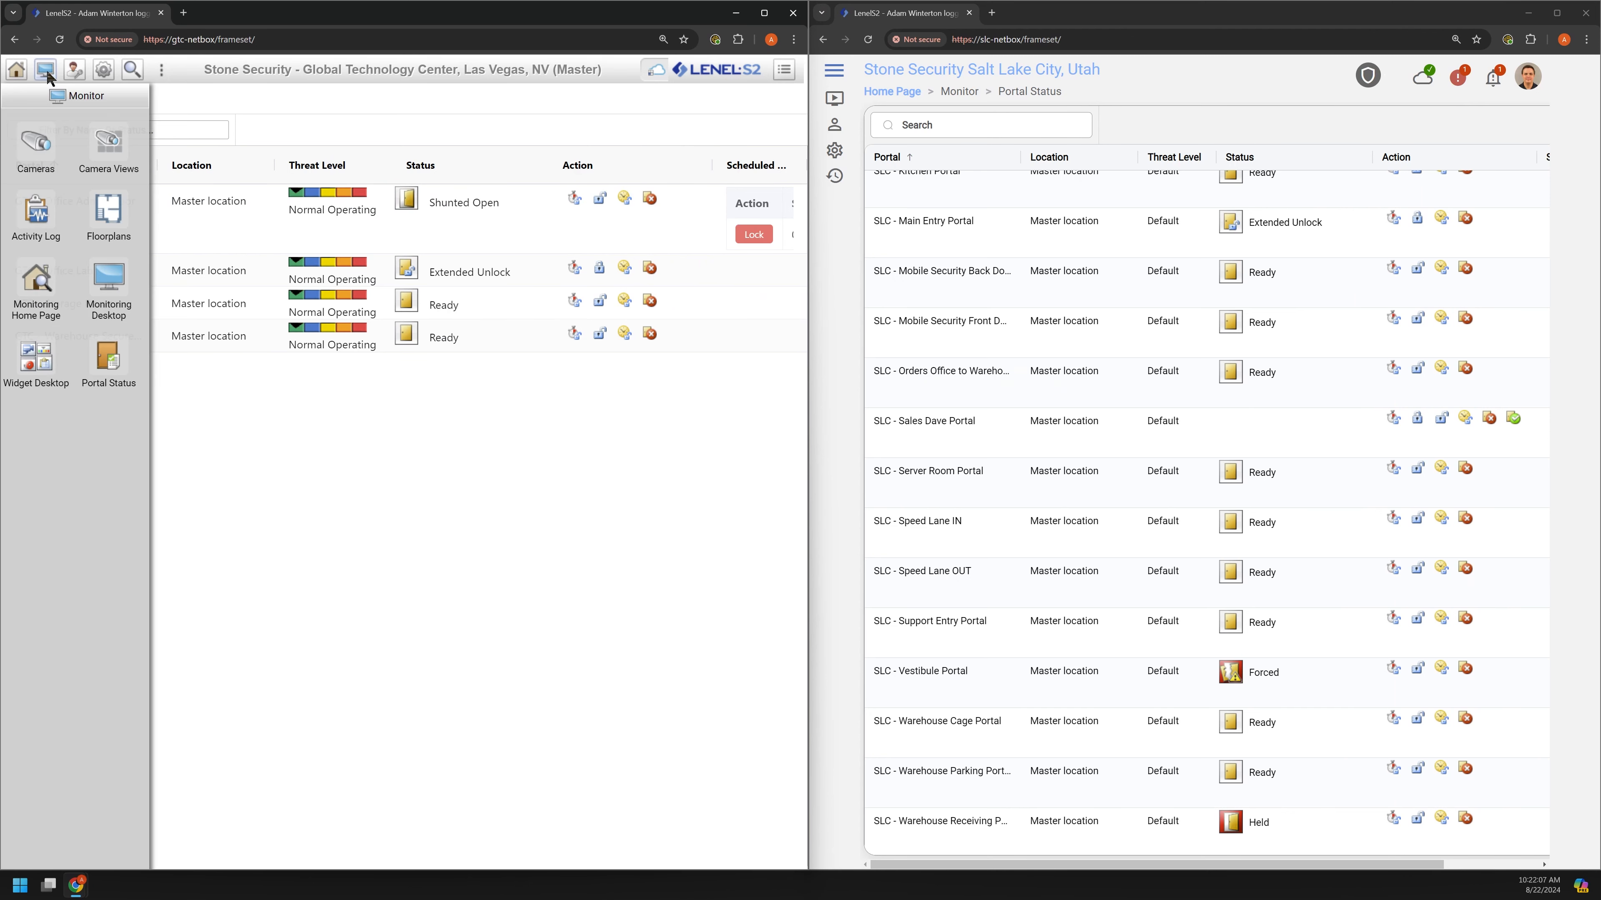
pyautogui.moveTo(77, 70)
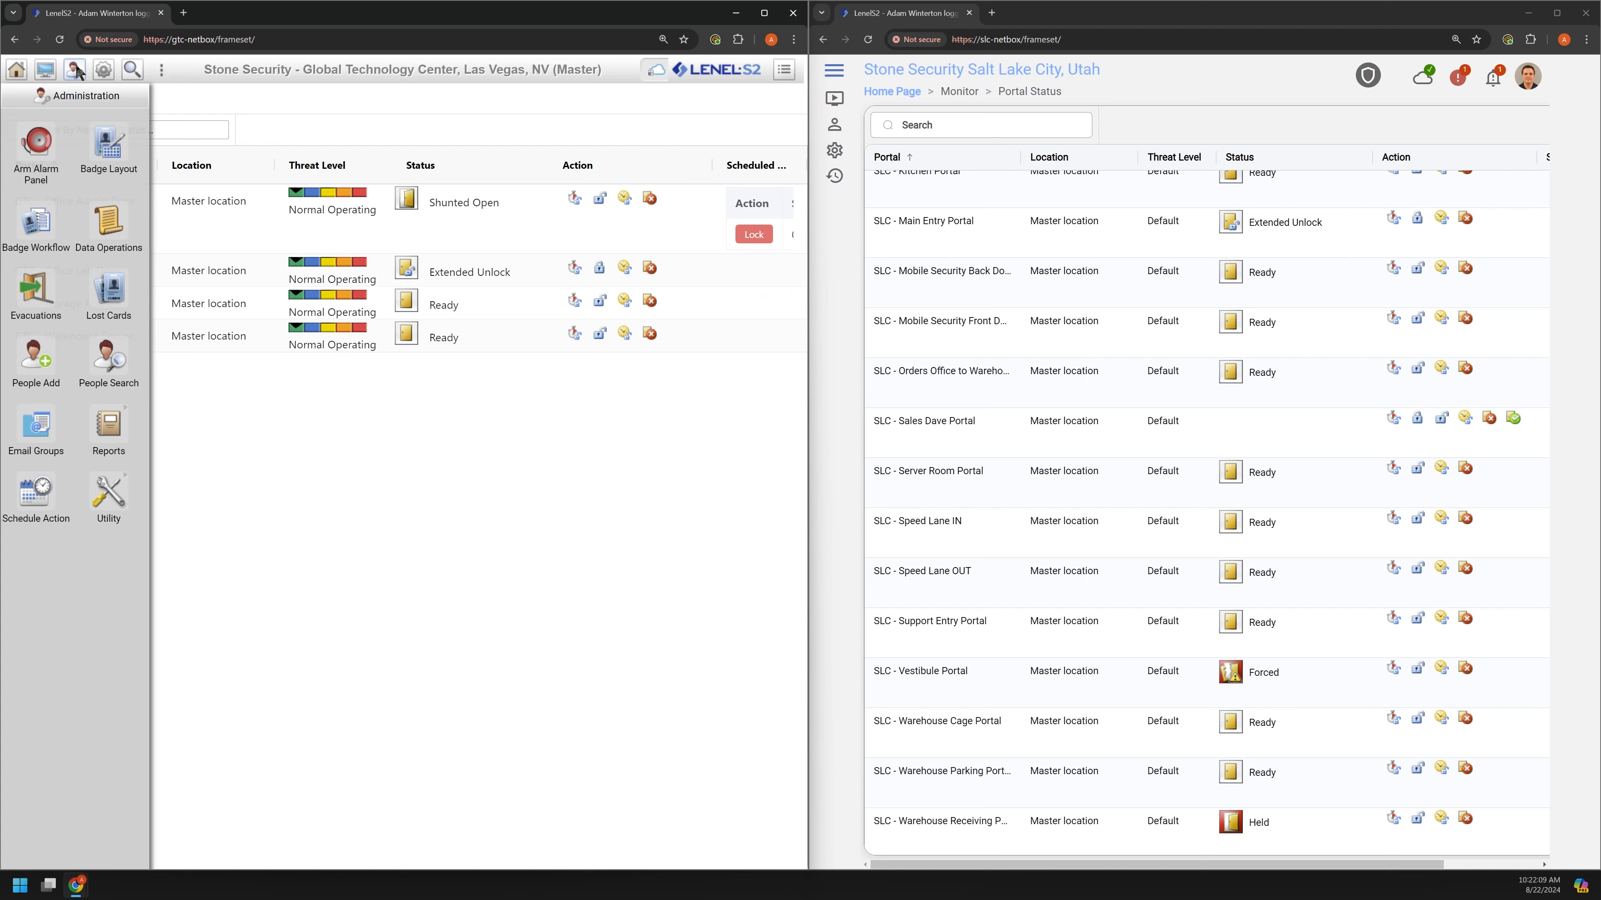
pyautogui.click(36, 494)
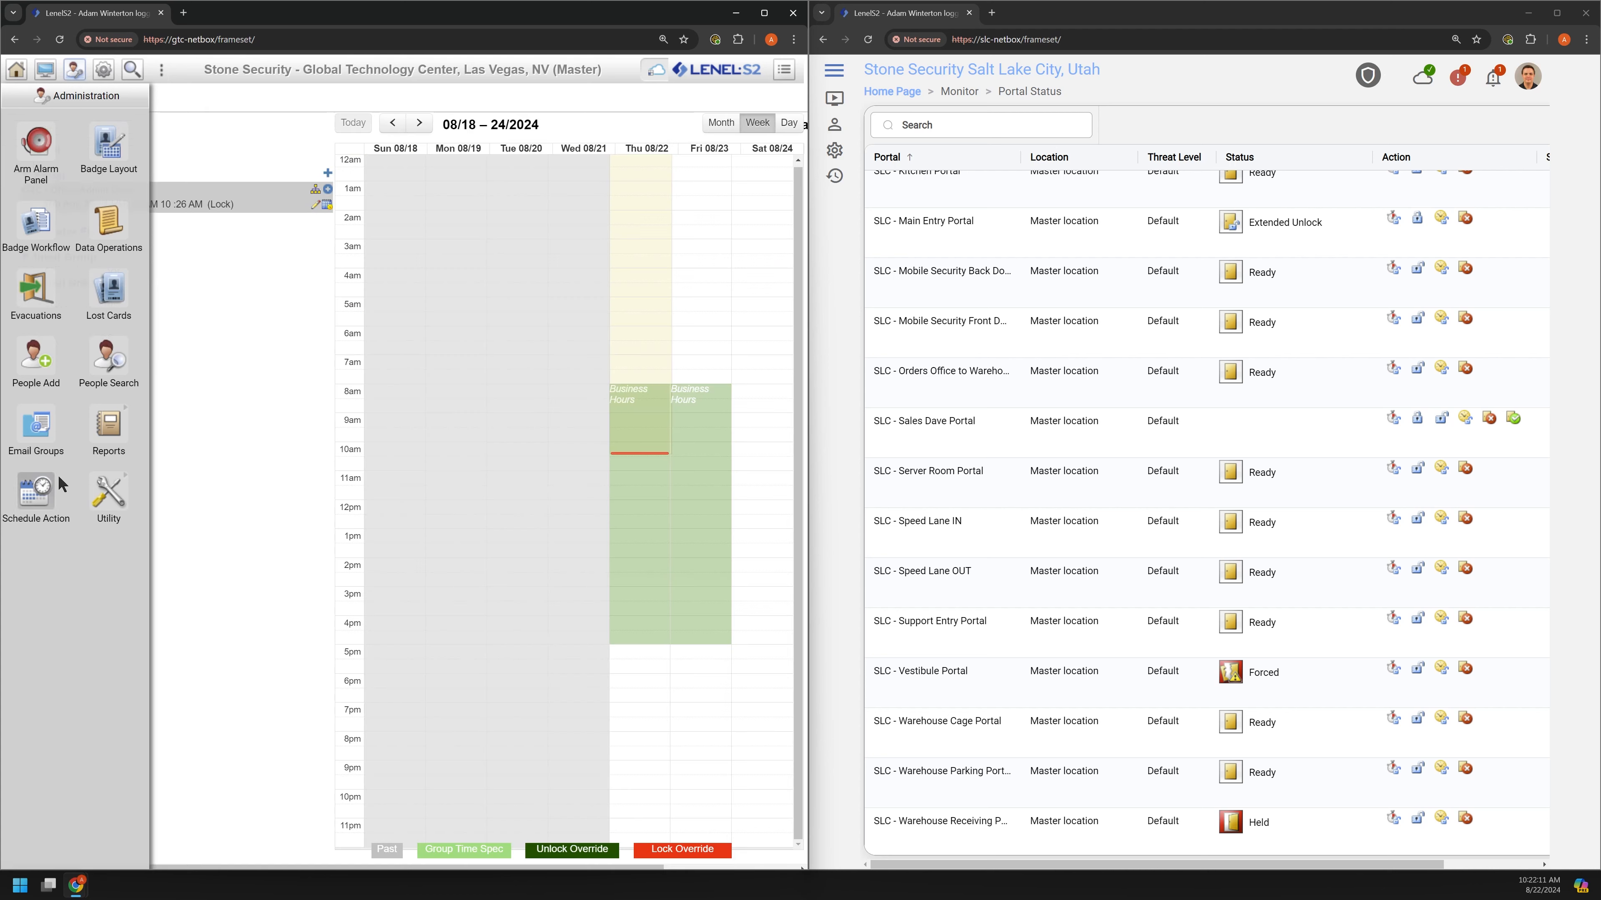
pyautogui.click(832, 135)
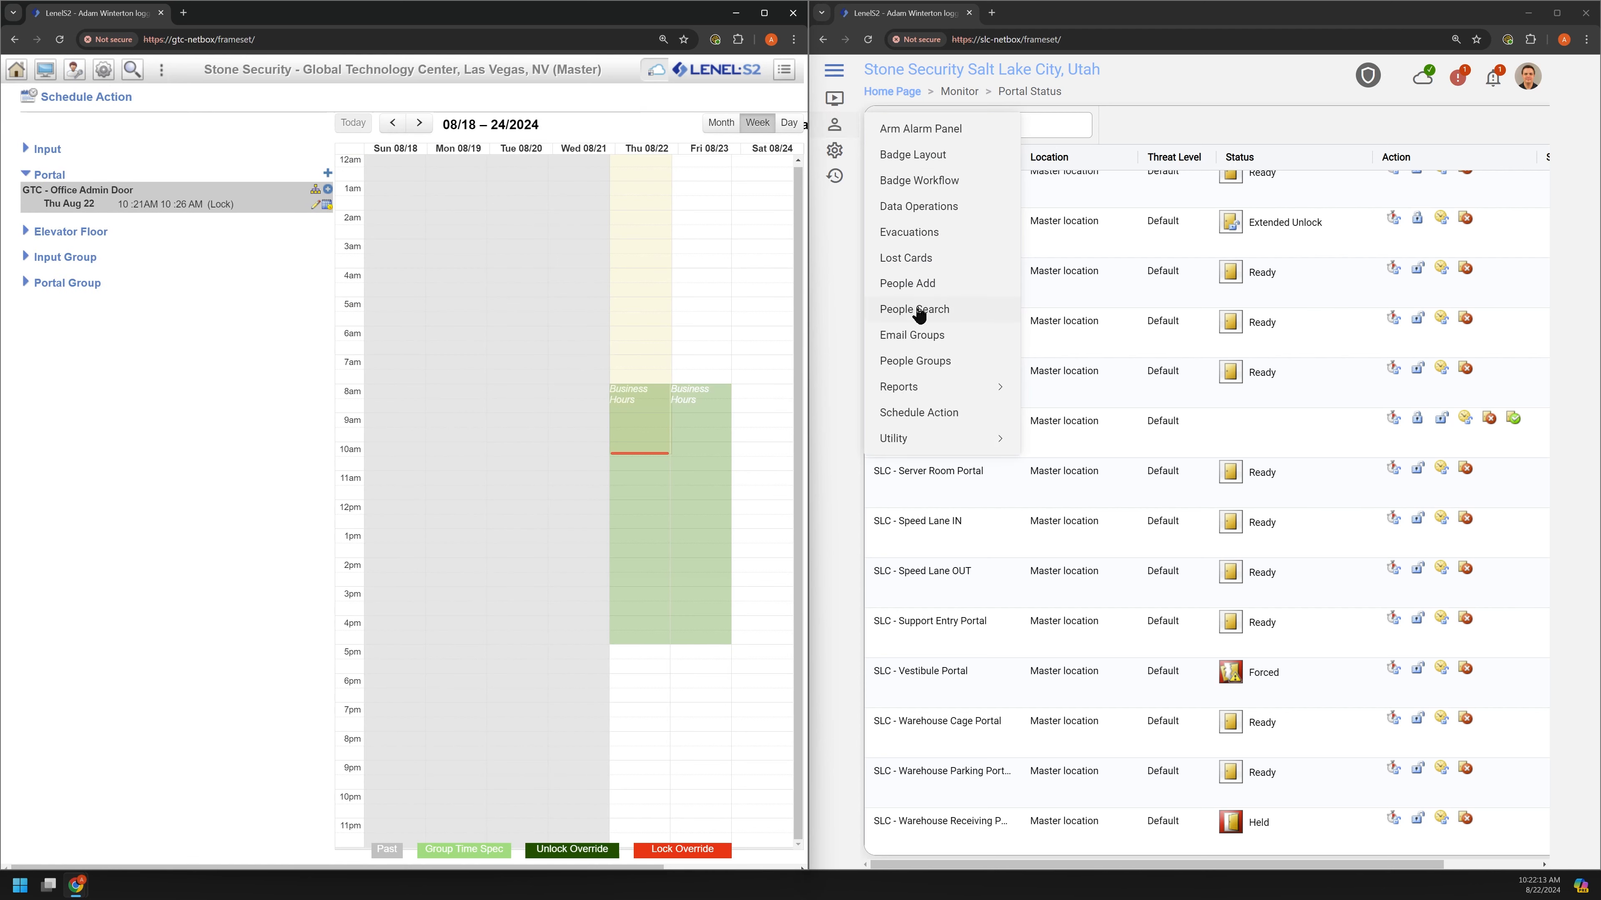
pyautogui.click(920, 413)
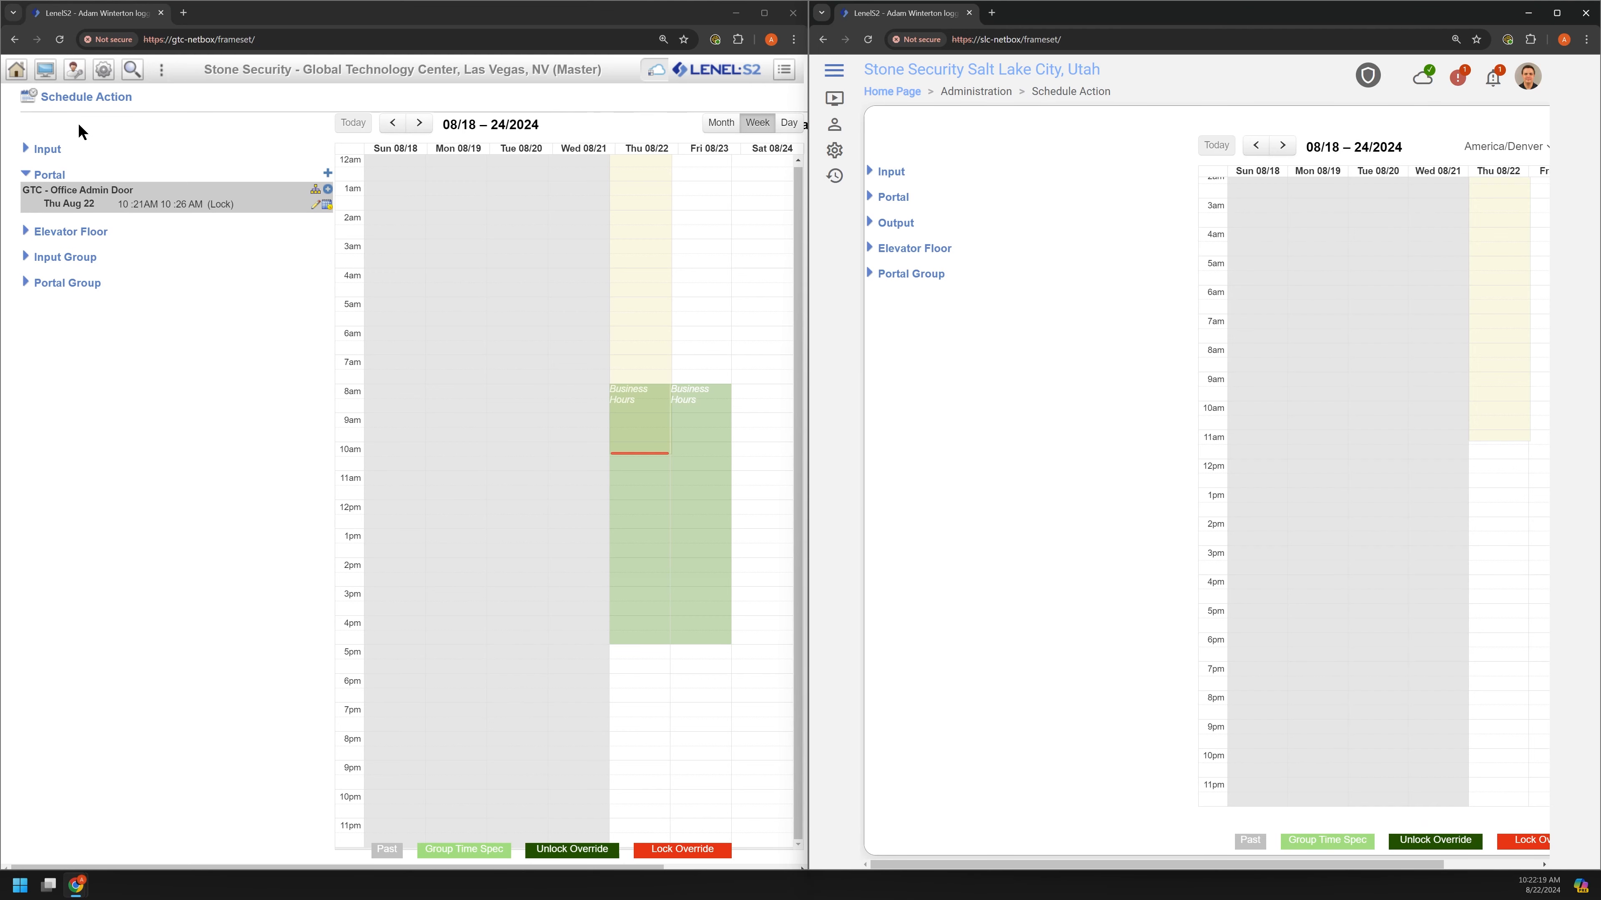
pyautogui.click(1557, 12)
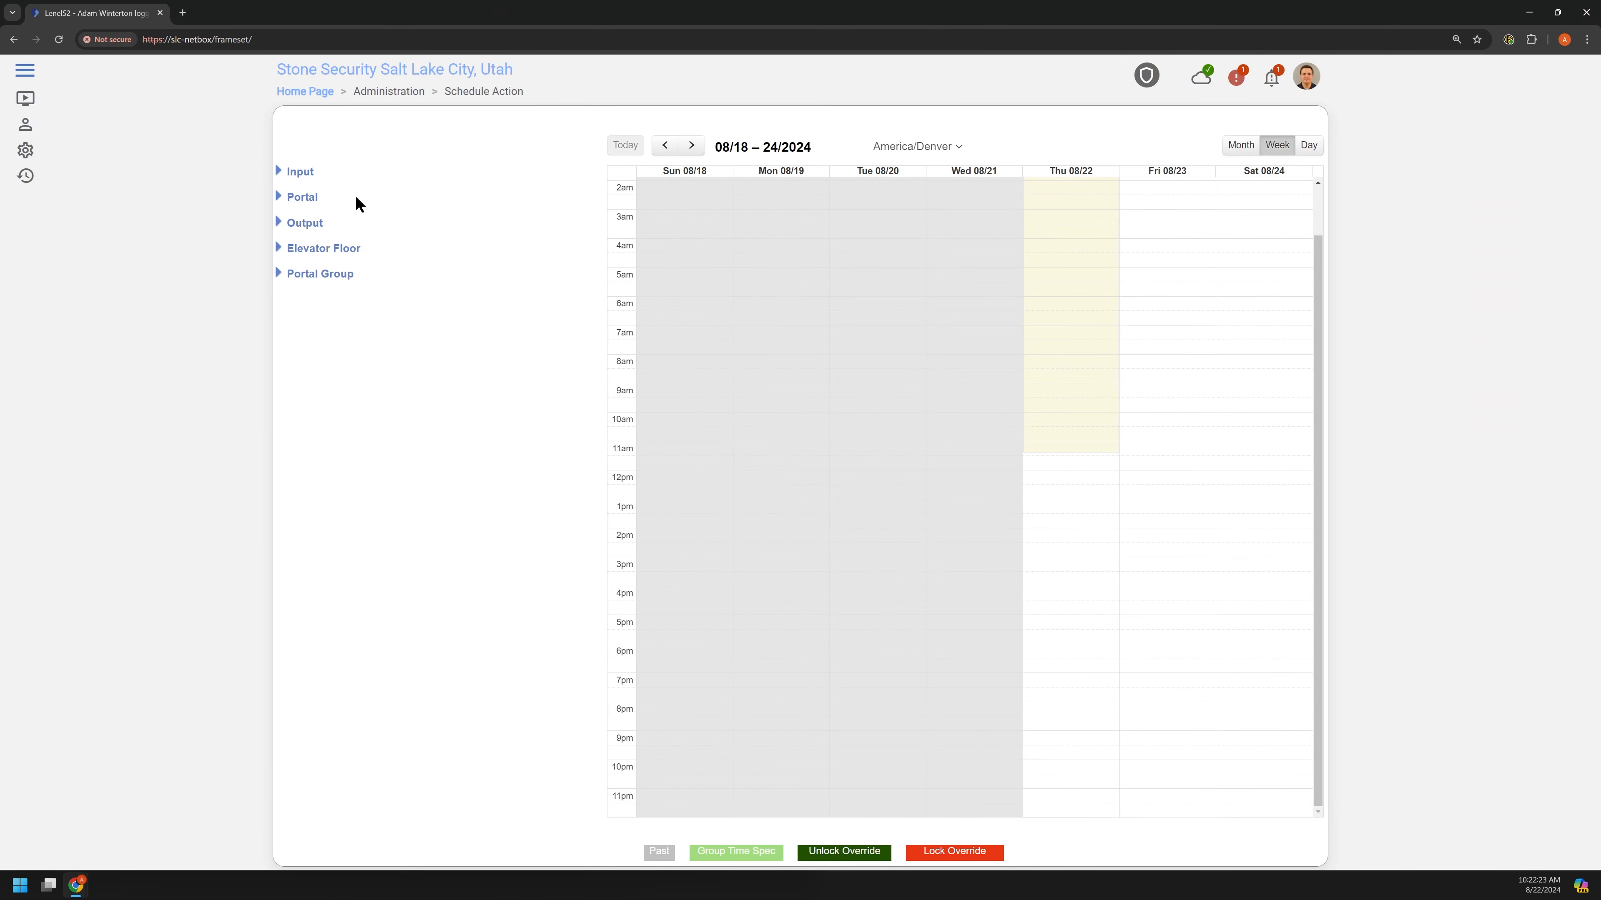
pyautogui.click(278, 196)
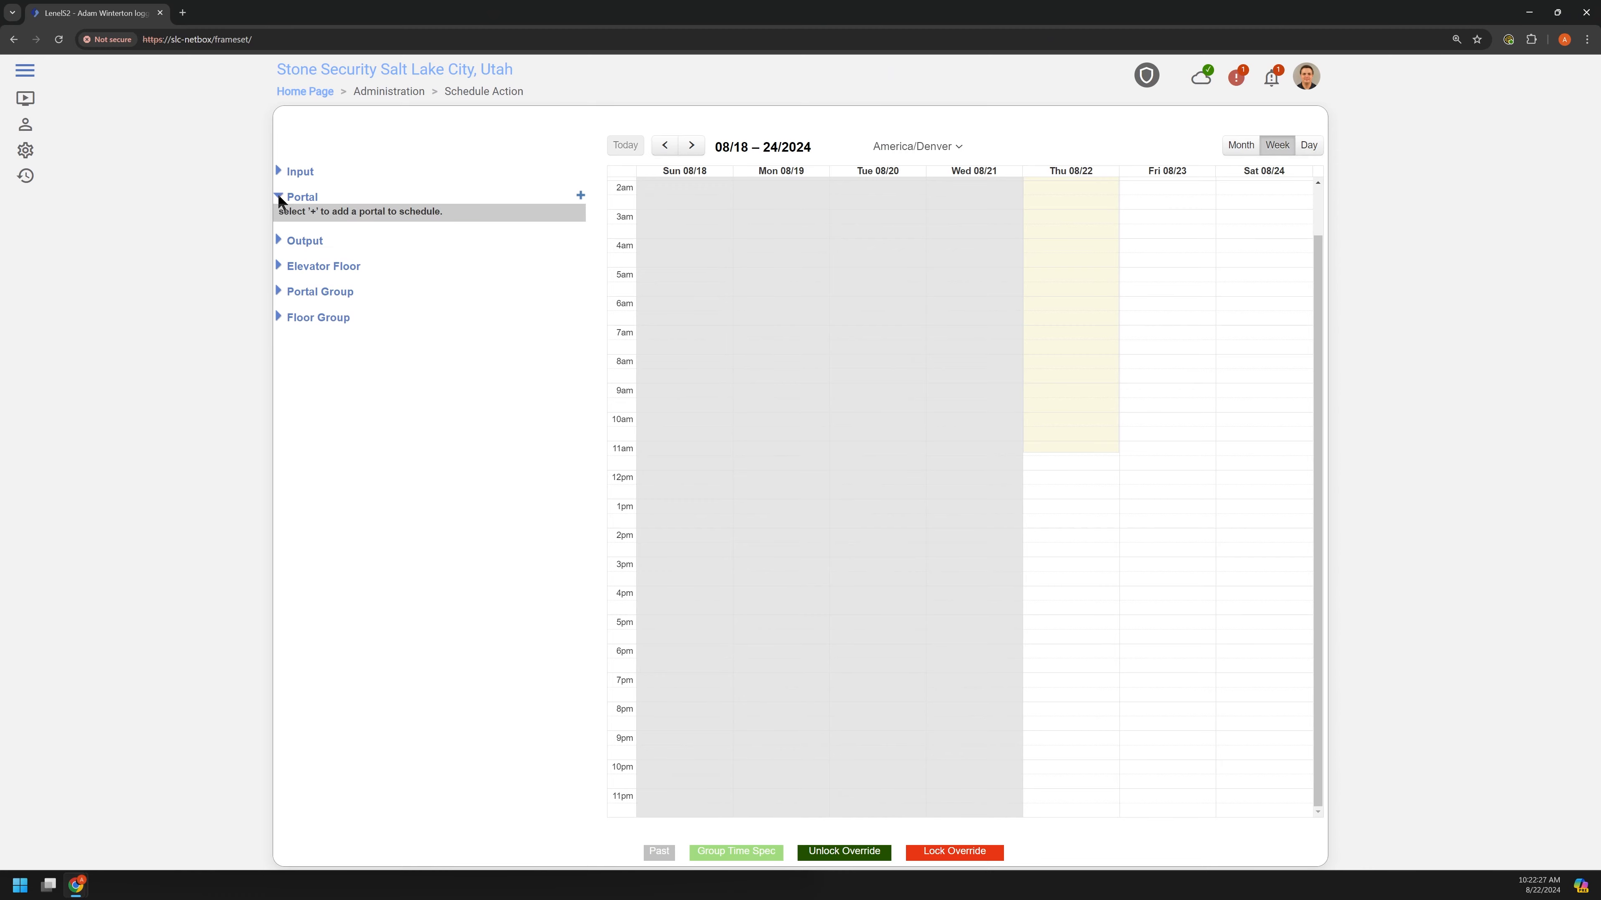
pyautogui.click(580, 196)
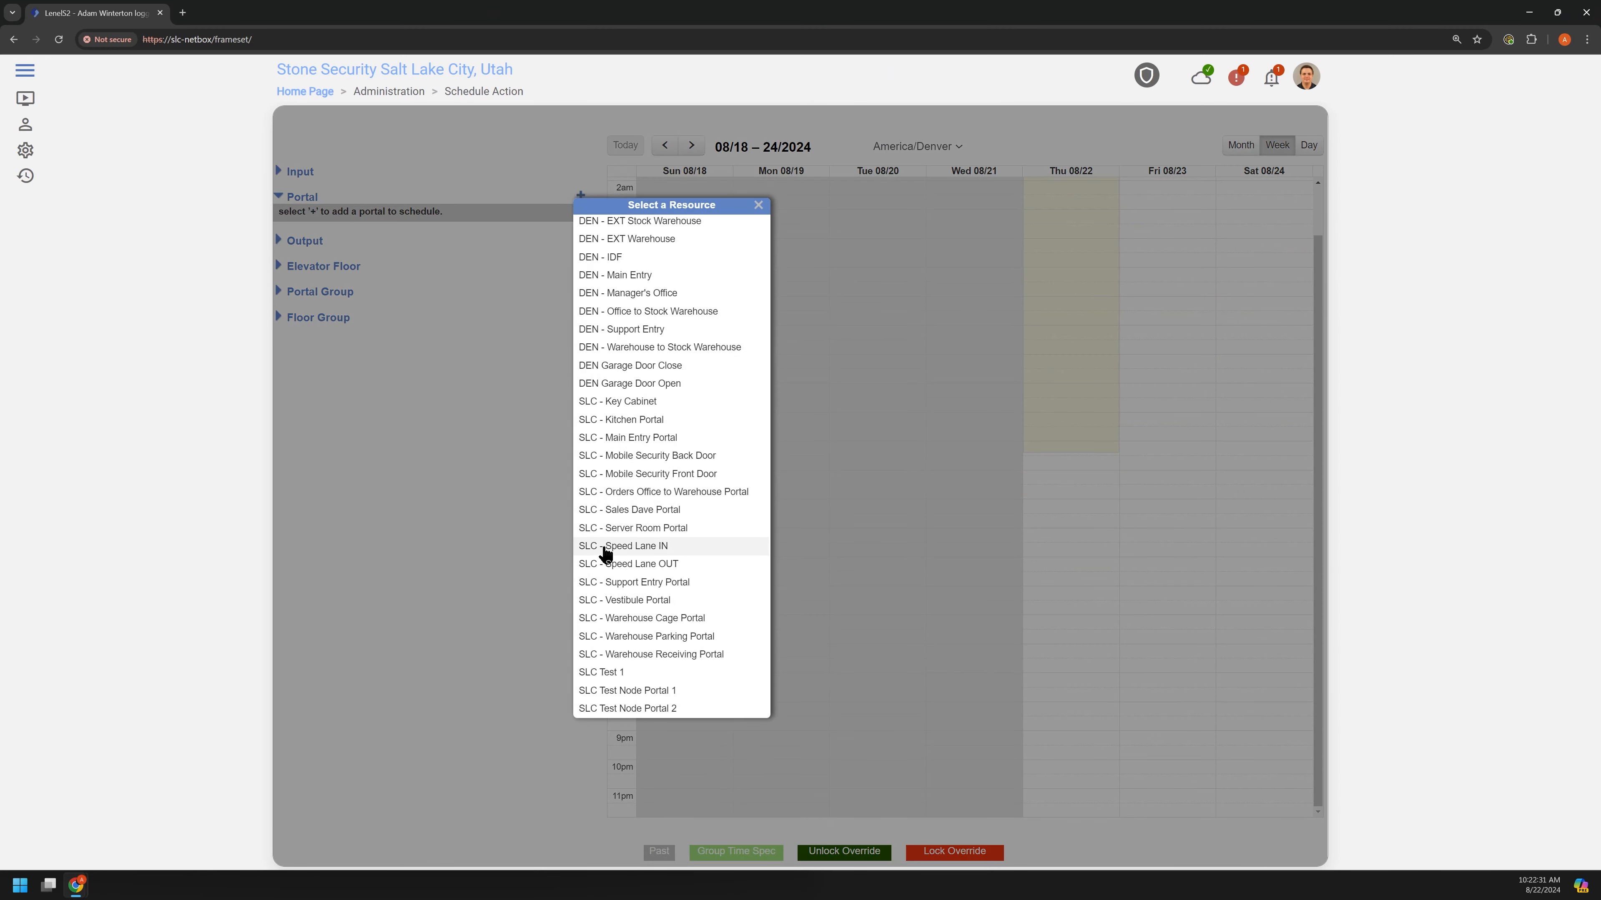
pyautogui.click(632, 546)
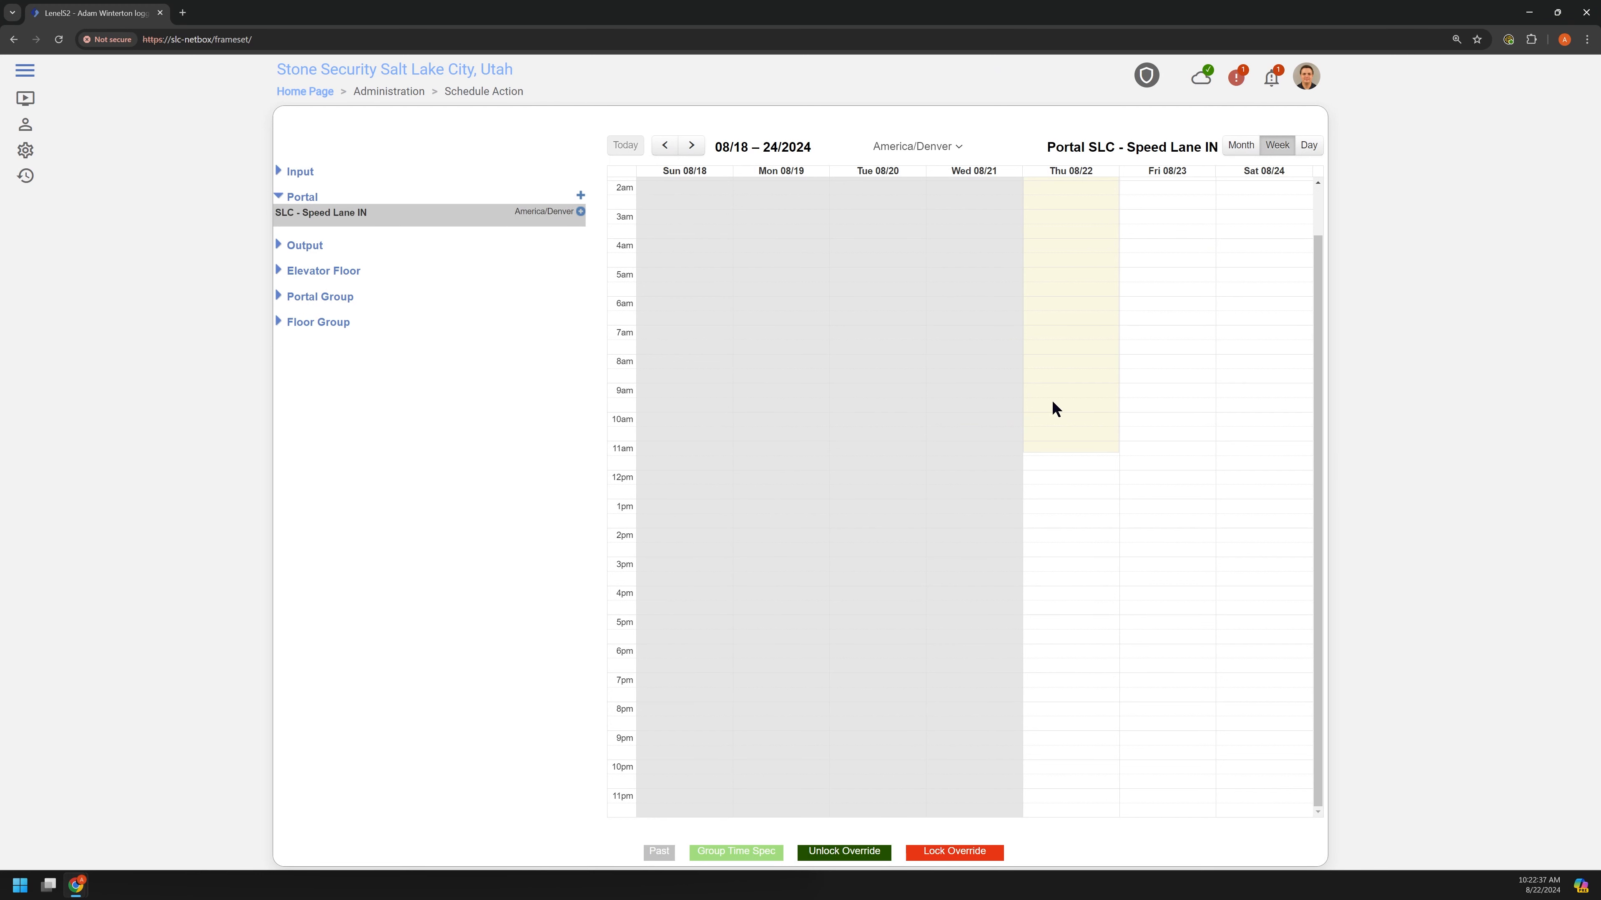
pyautogui.scroll(2, 1127, 440)
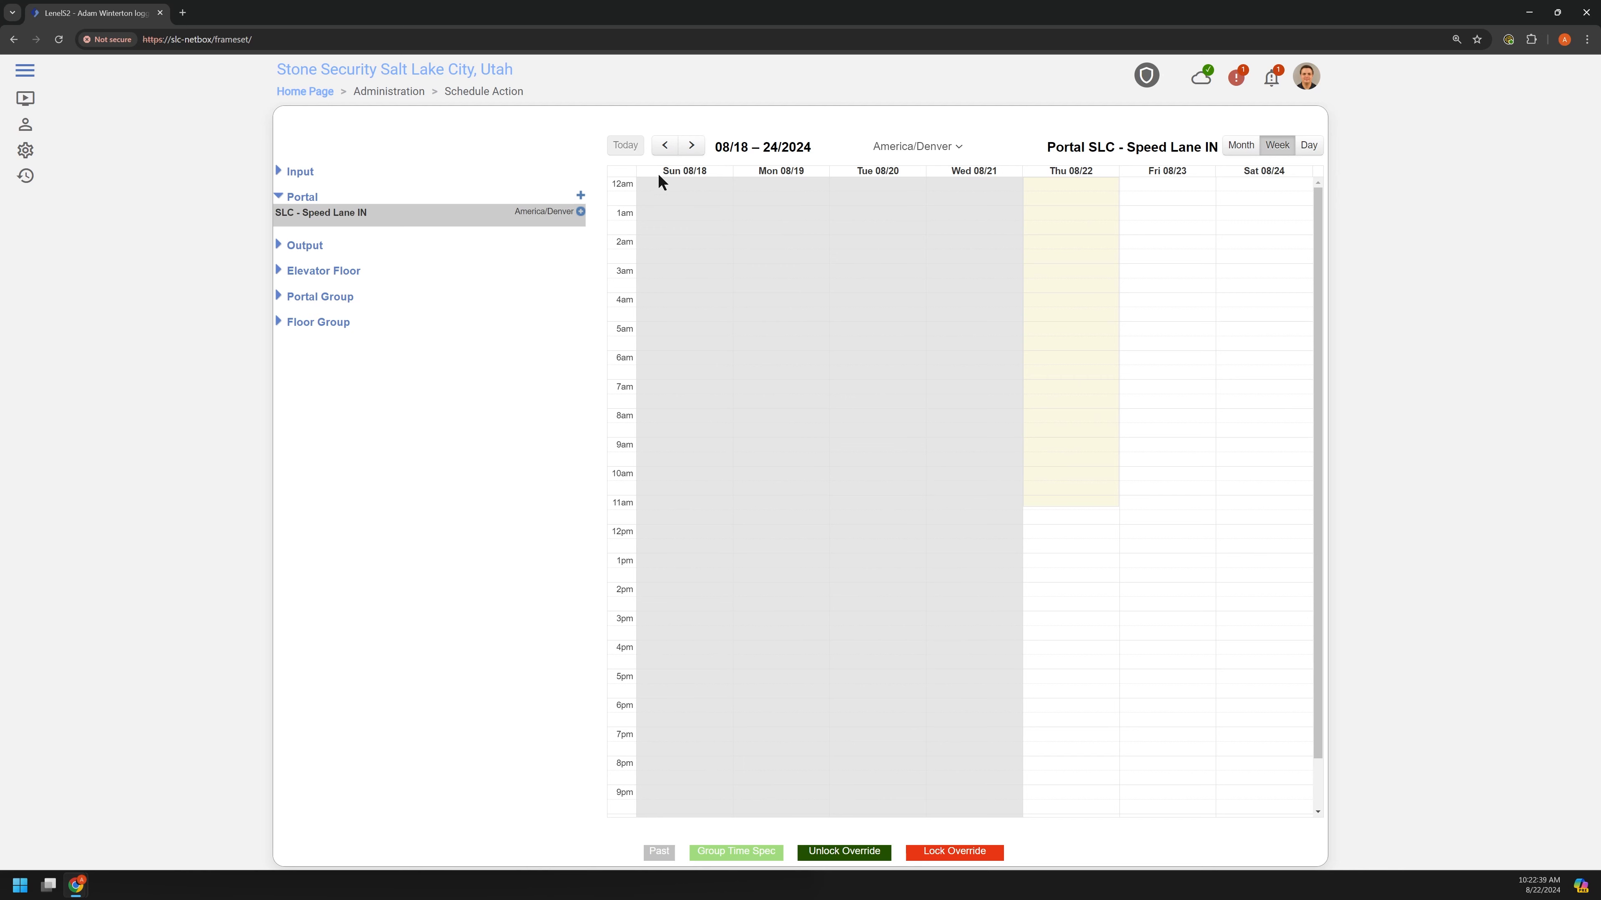
pyautogui.scroll(-2, 658, 181)
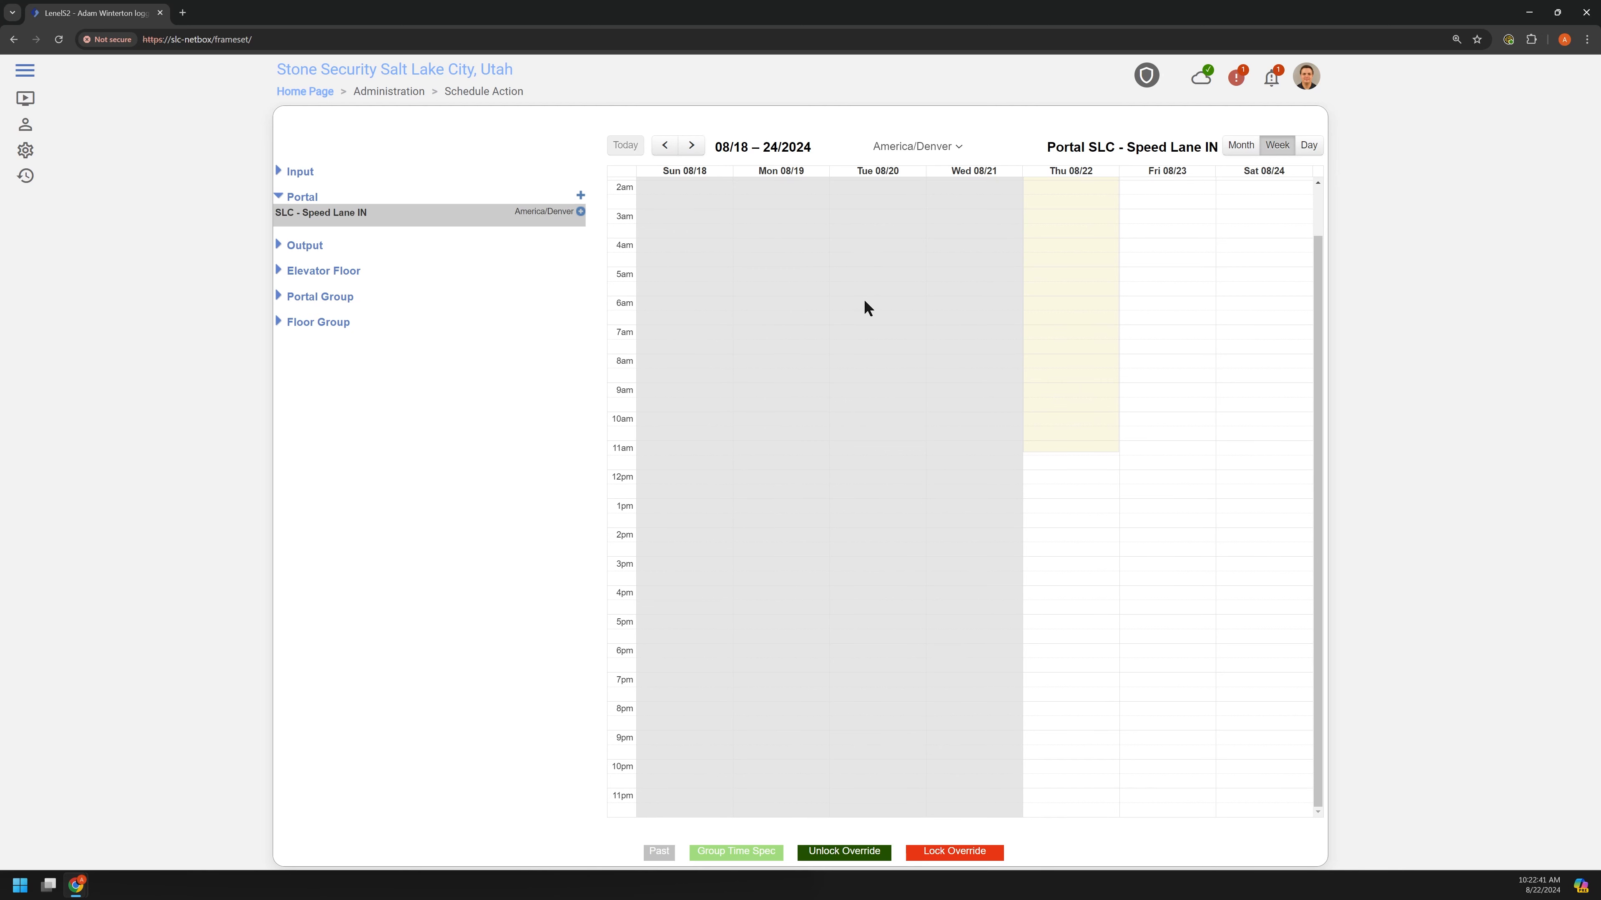
pyautogui.scroll(2, 800, 312)
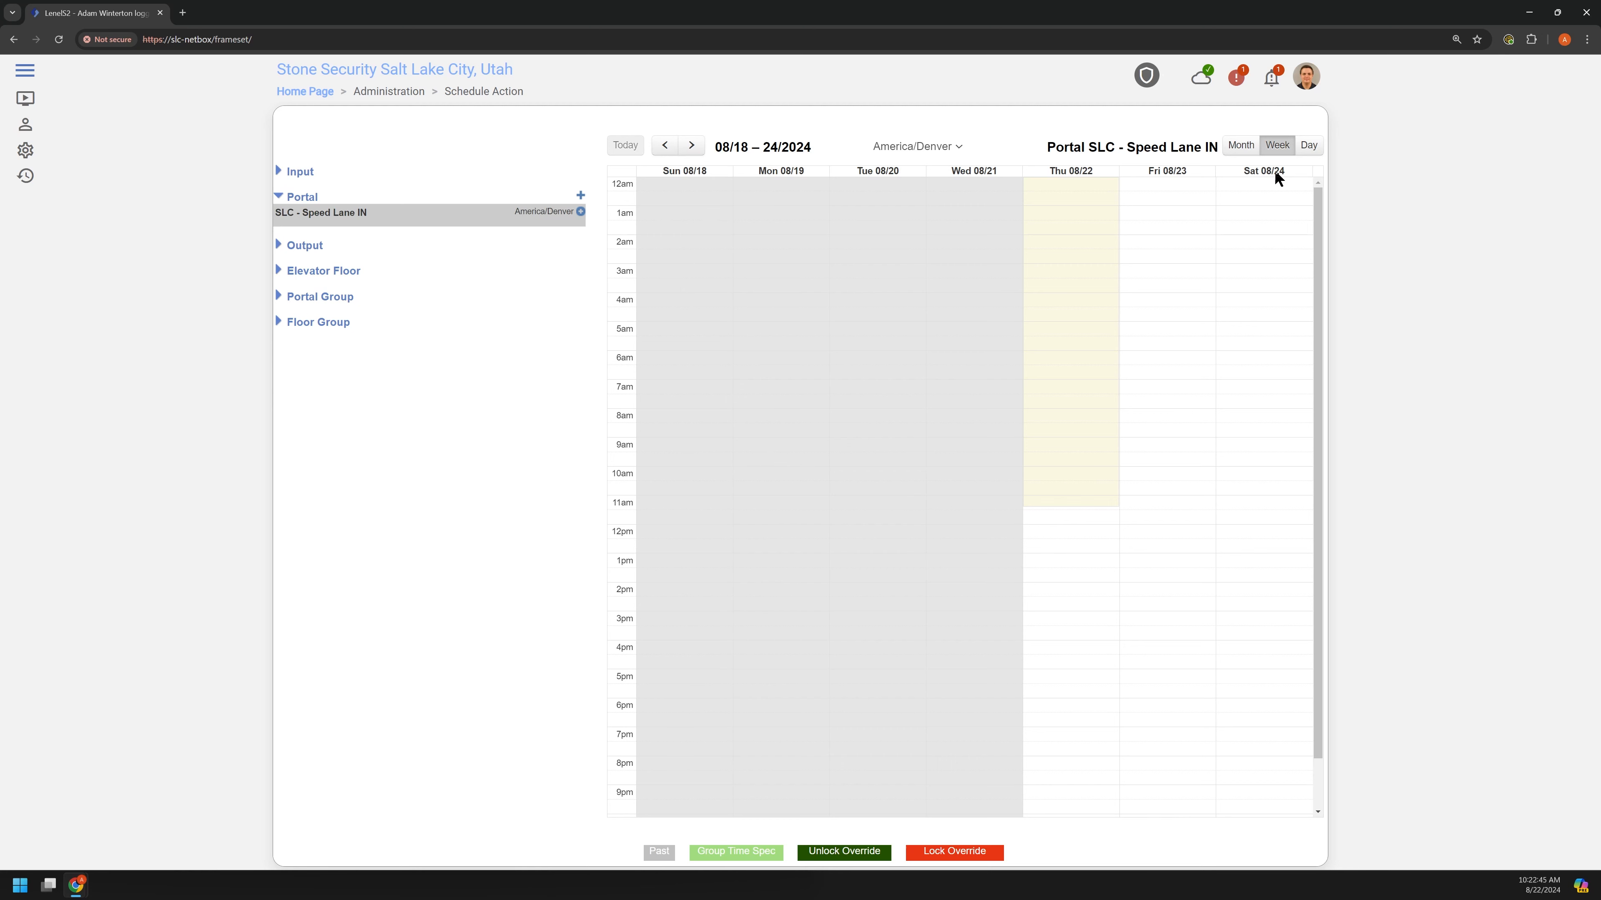
pyautogui.click(1306, 147)
pyautogui.click(1268, 146)
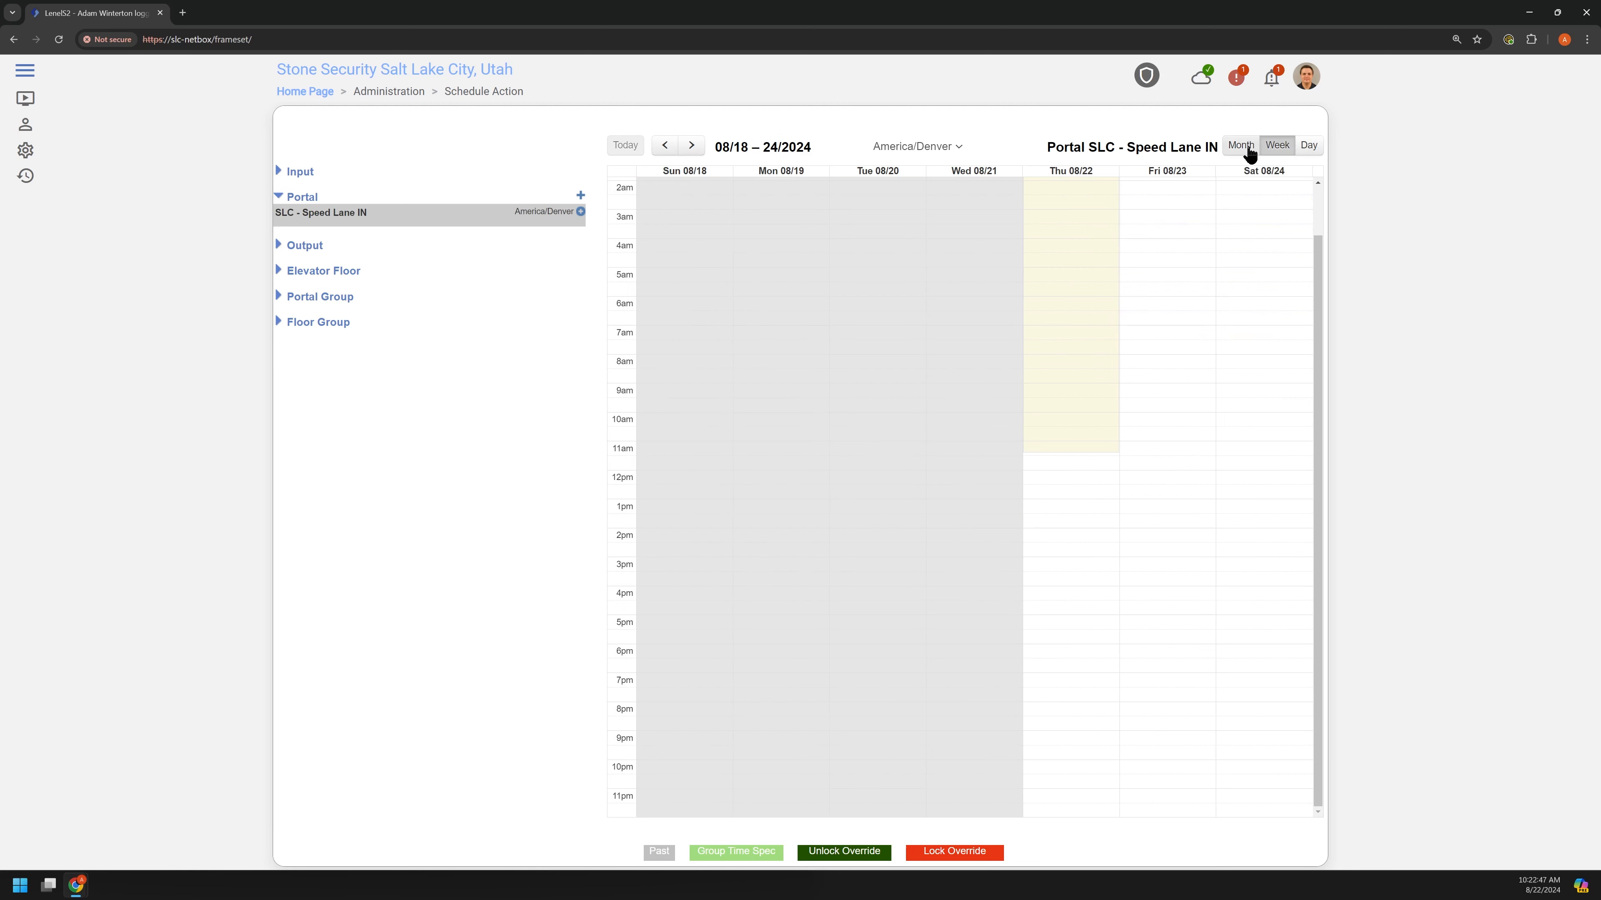
pyautogui.click(1242, 146)
pyautogui.click(1275, 147)
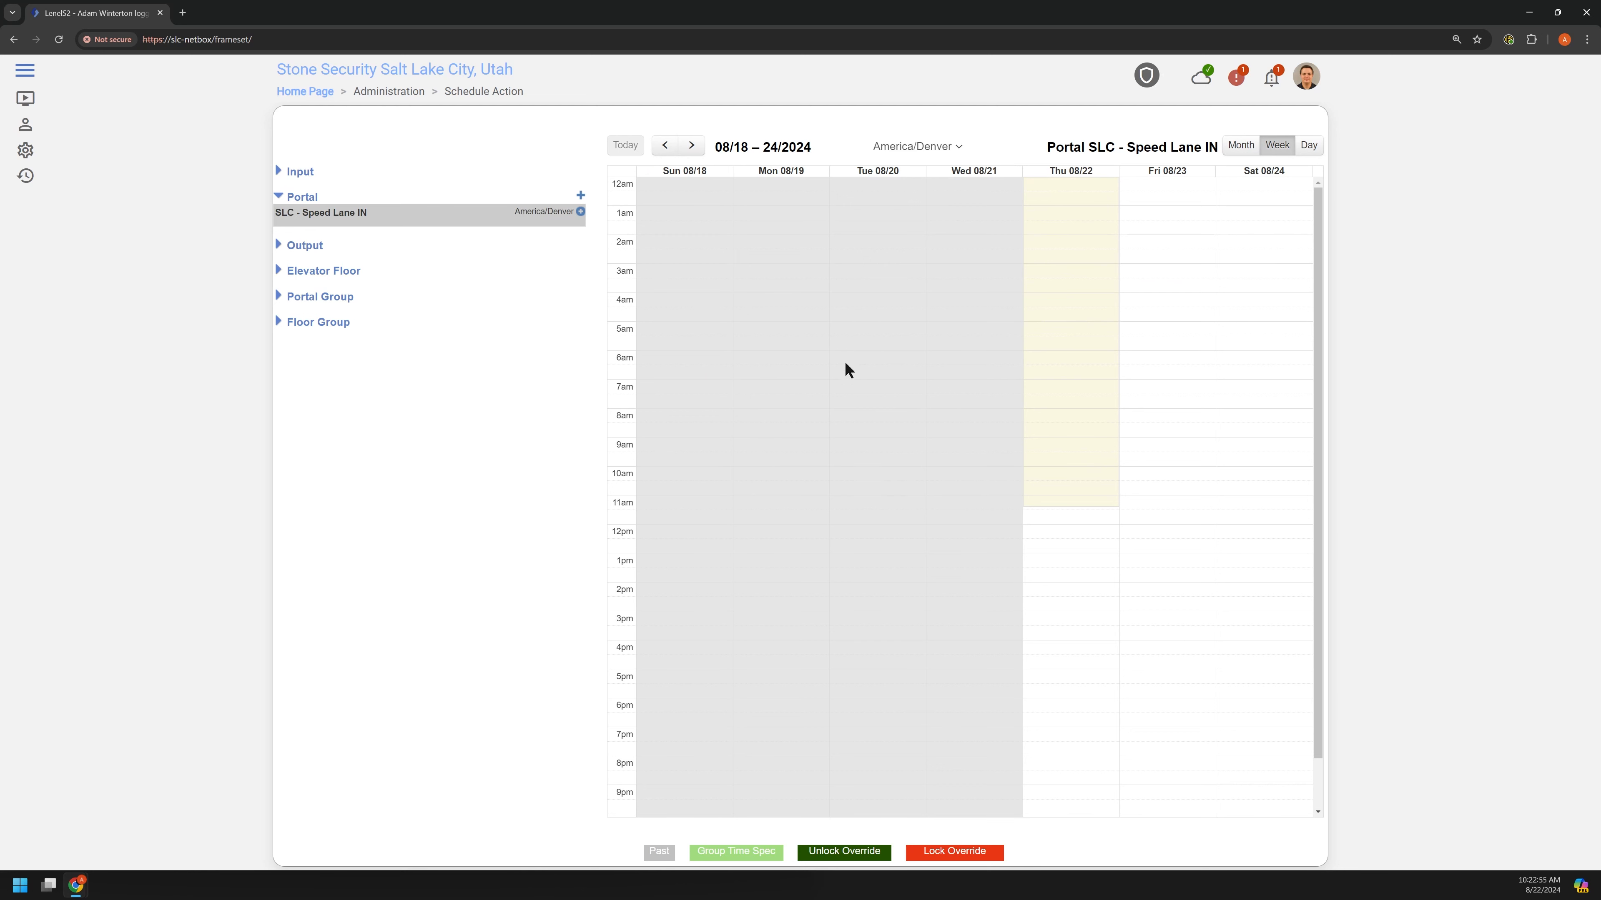
# Try two Monday–Tuesday unlock blocks on the calendar and cancel both entries.
pyautogui.moveTo(779, 314); pyautogui.dragTo(847, 434)
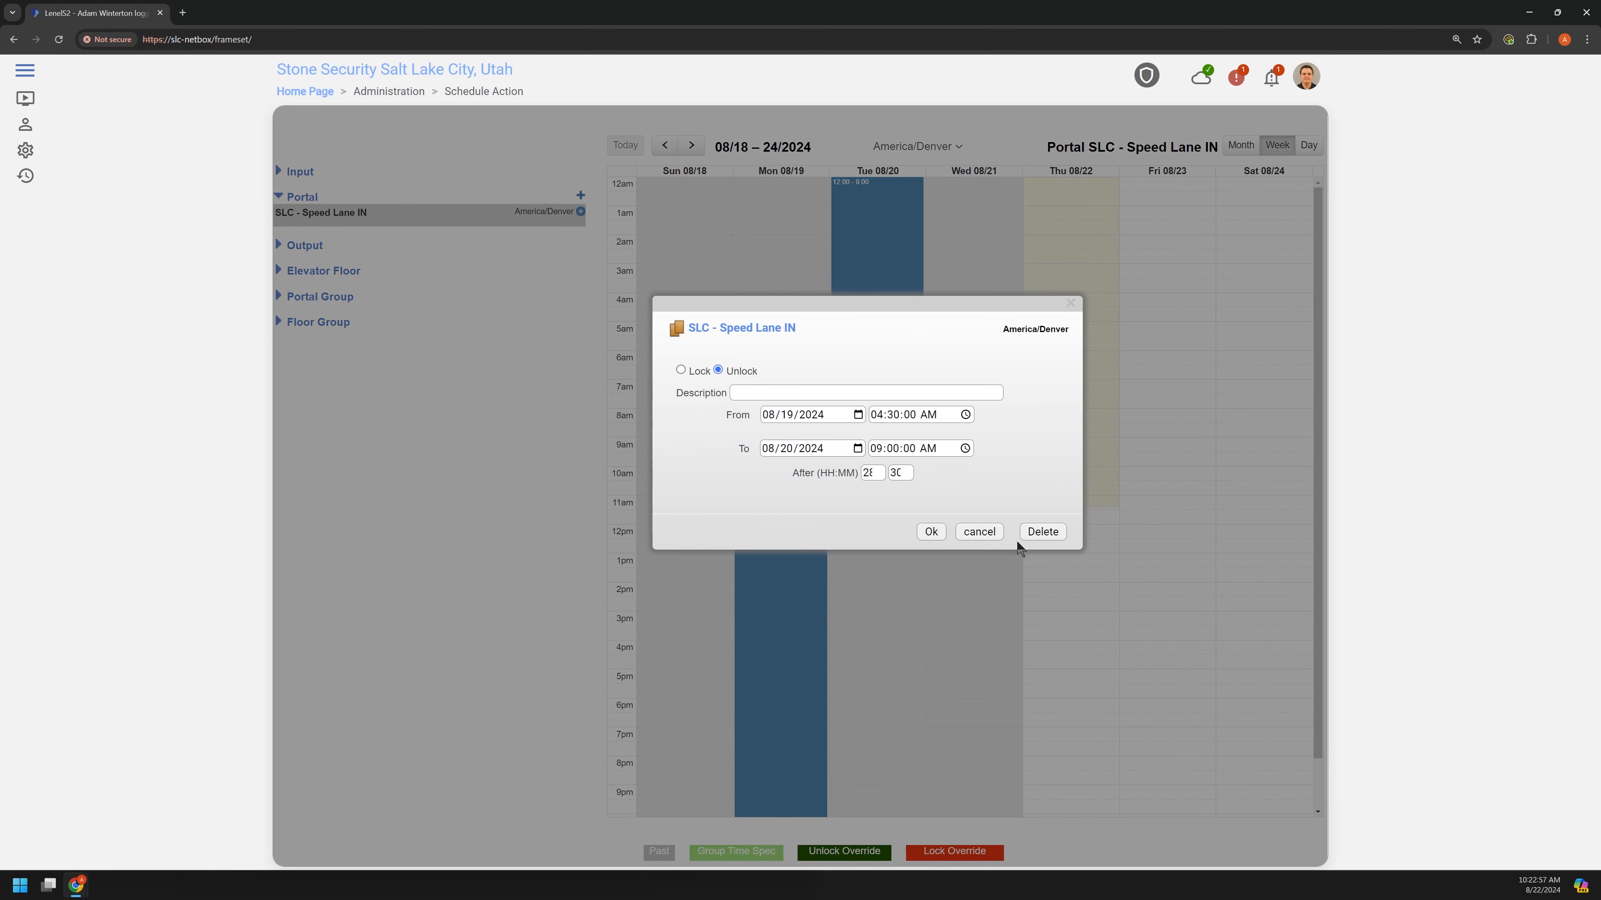
pyautogui.click(979, 531)
pyautogui.moveTo(780, 368); pyautogui.dragTo(835, 451)
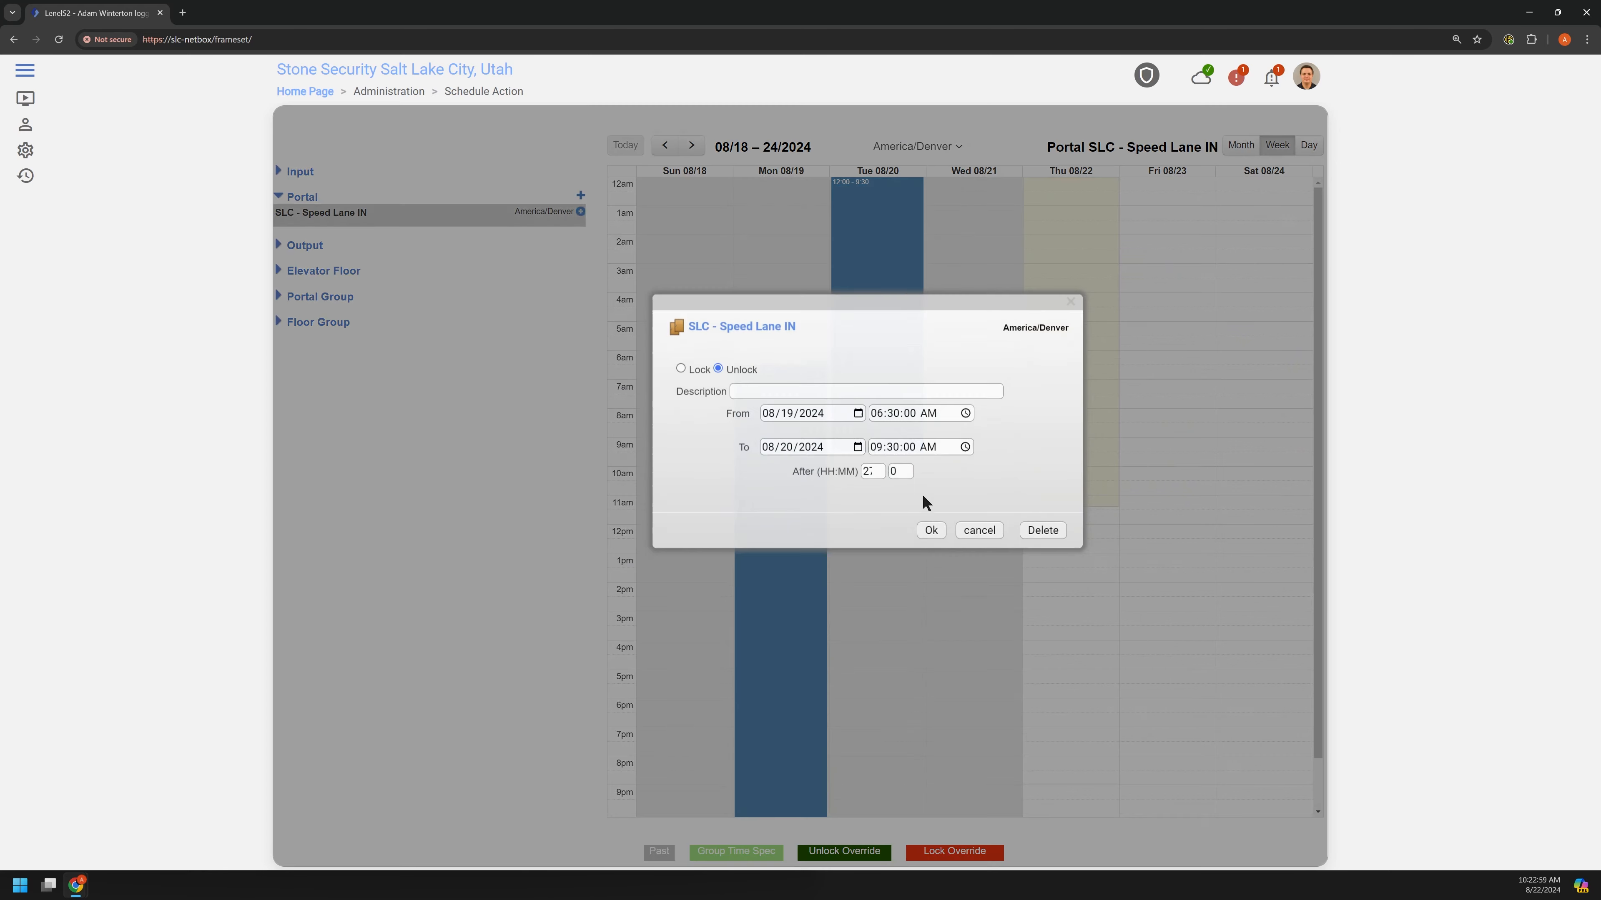
pyautogui.click(979, 530)
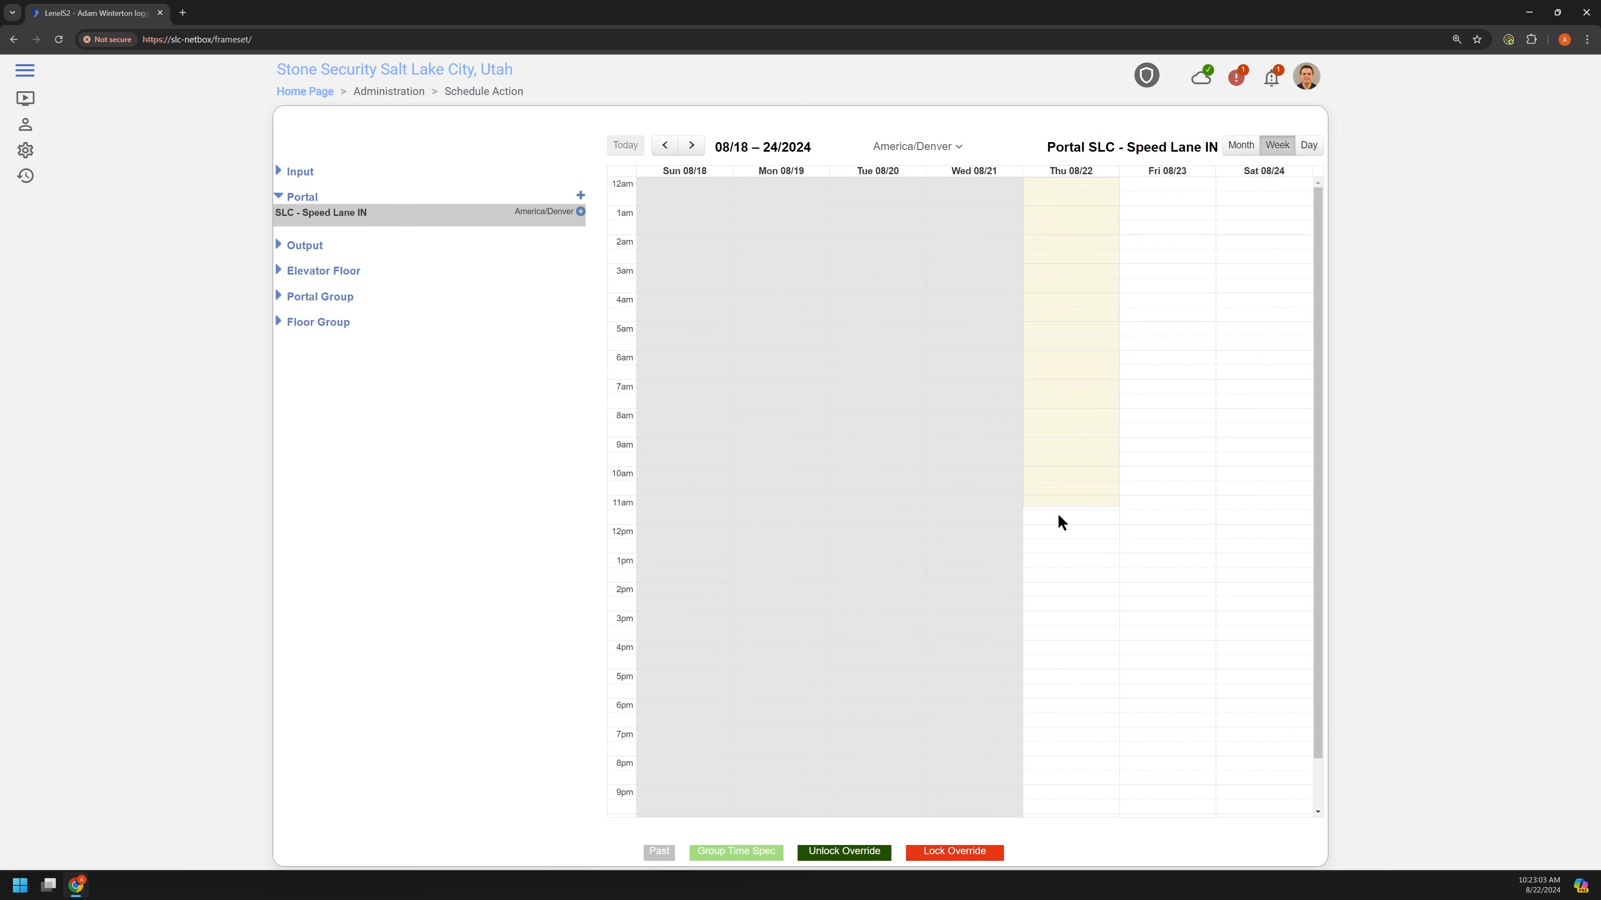
# Create the 'S&S Test' unlock on Thursday from 12:00 to 12:20 PM and save it.
pyautogui.scroll(-1, 1059, 522)
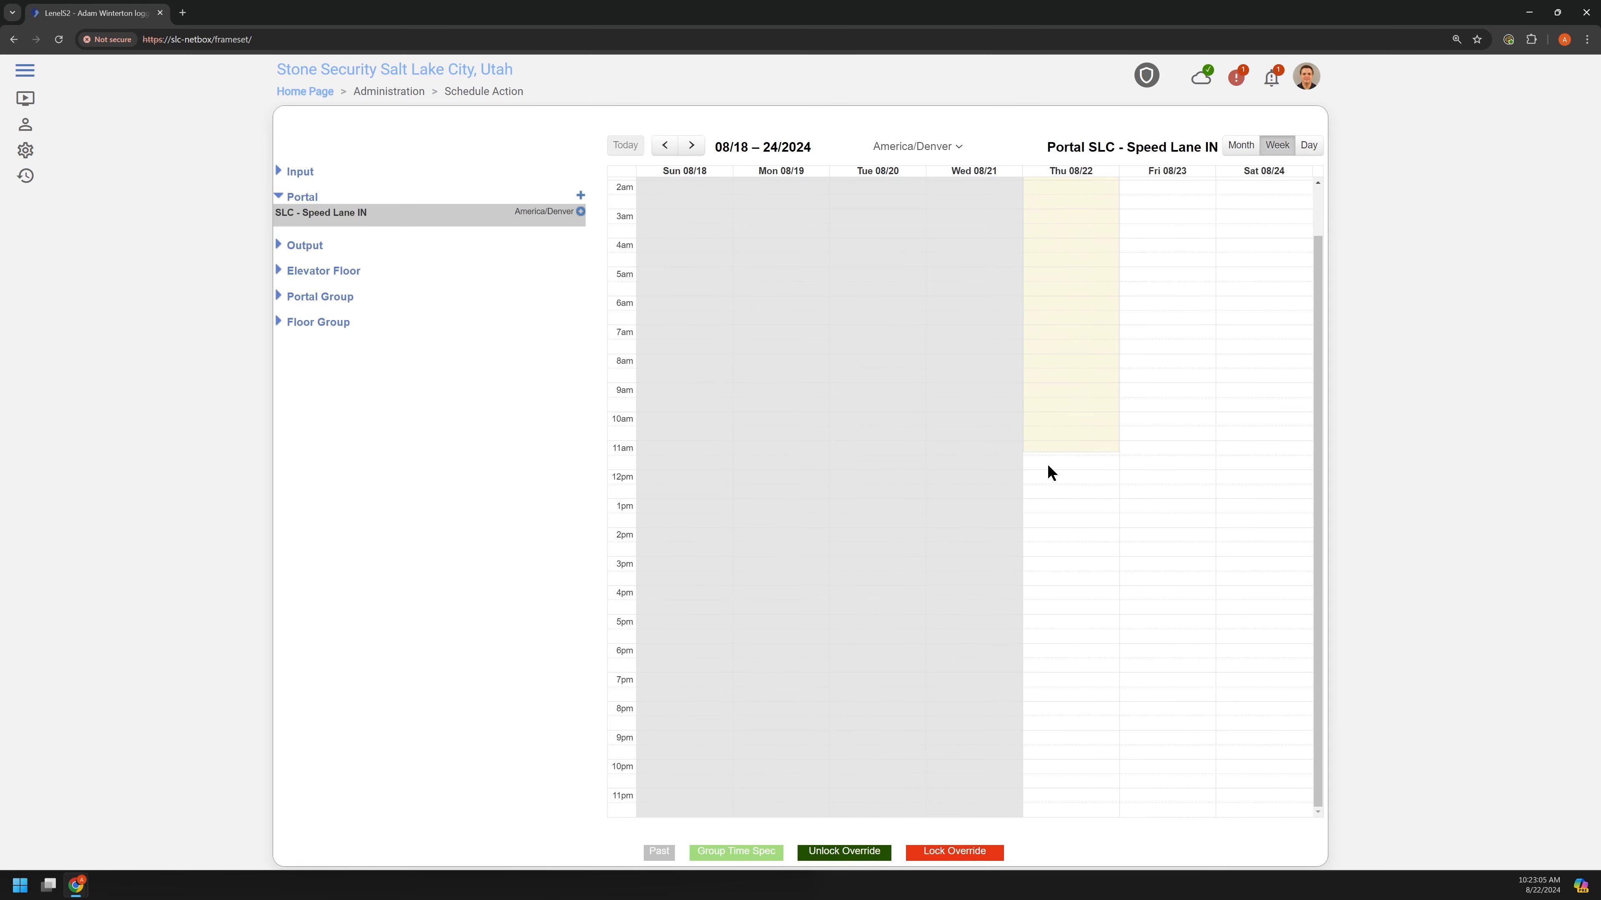
pyautogui.click(1050, 476)
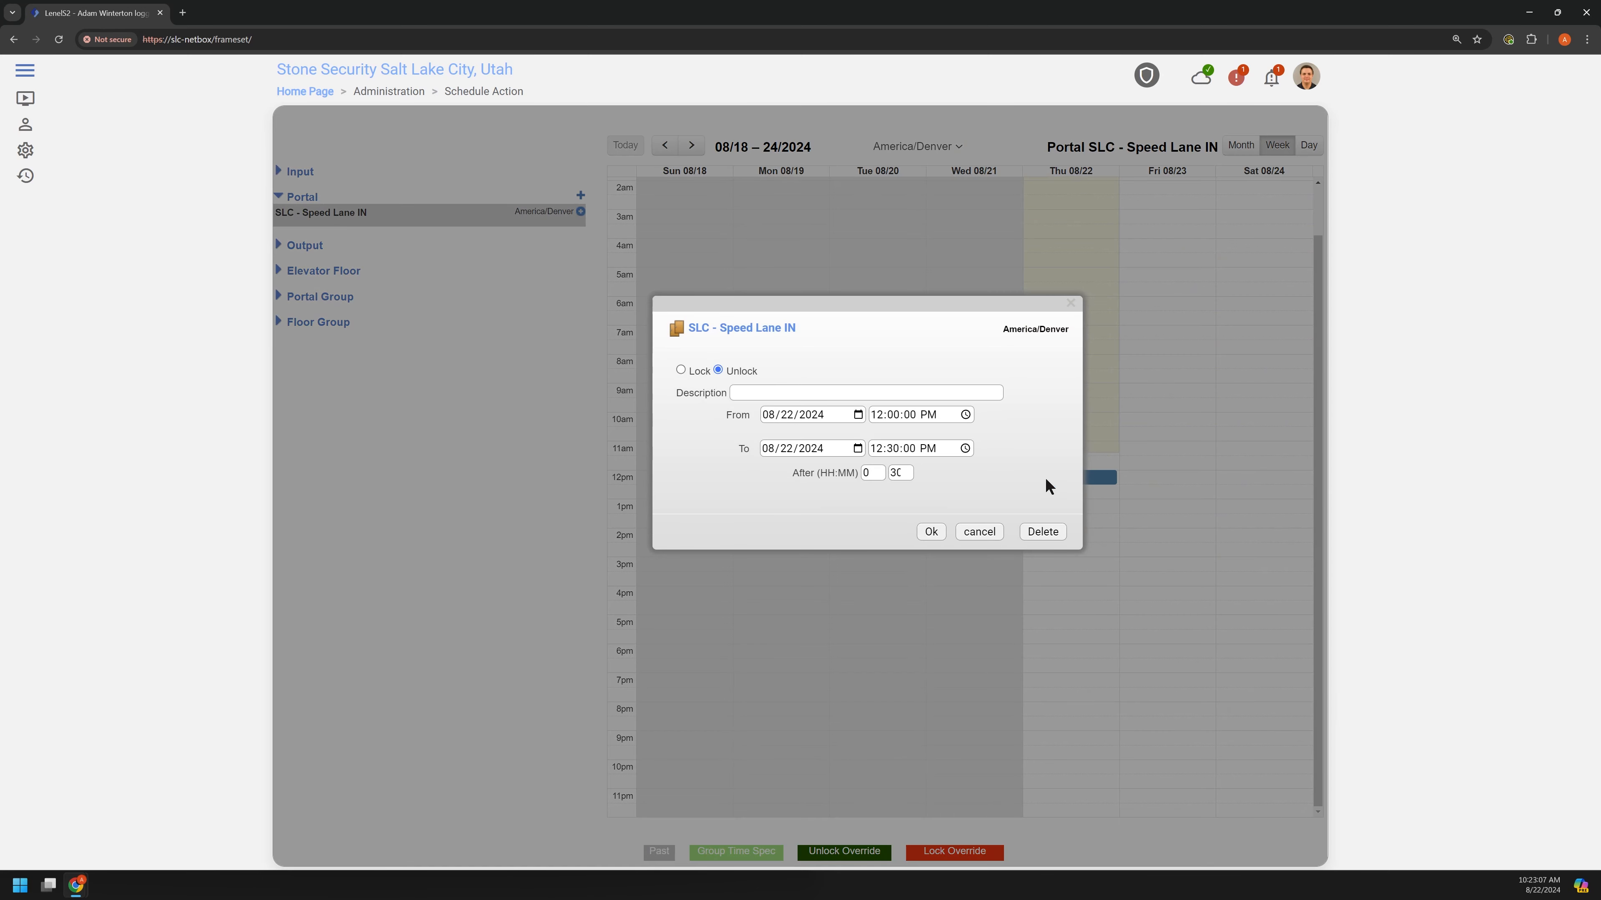
pyautogui.click(848, 392)
pyautogui.write('S&S Test')
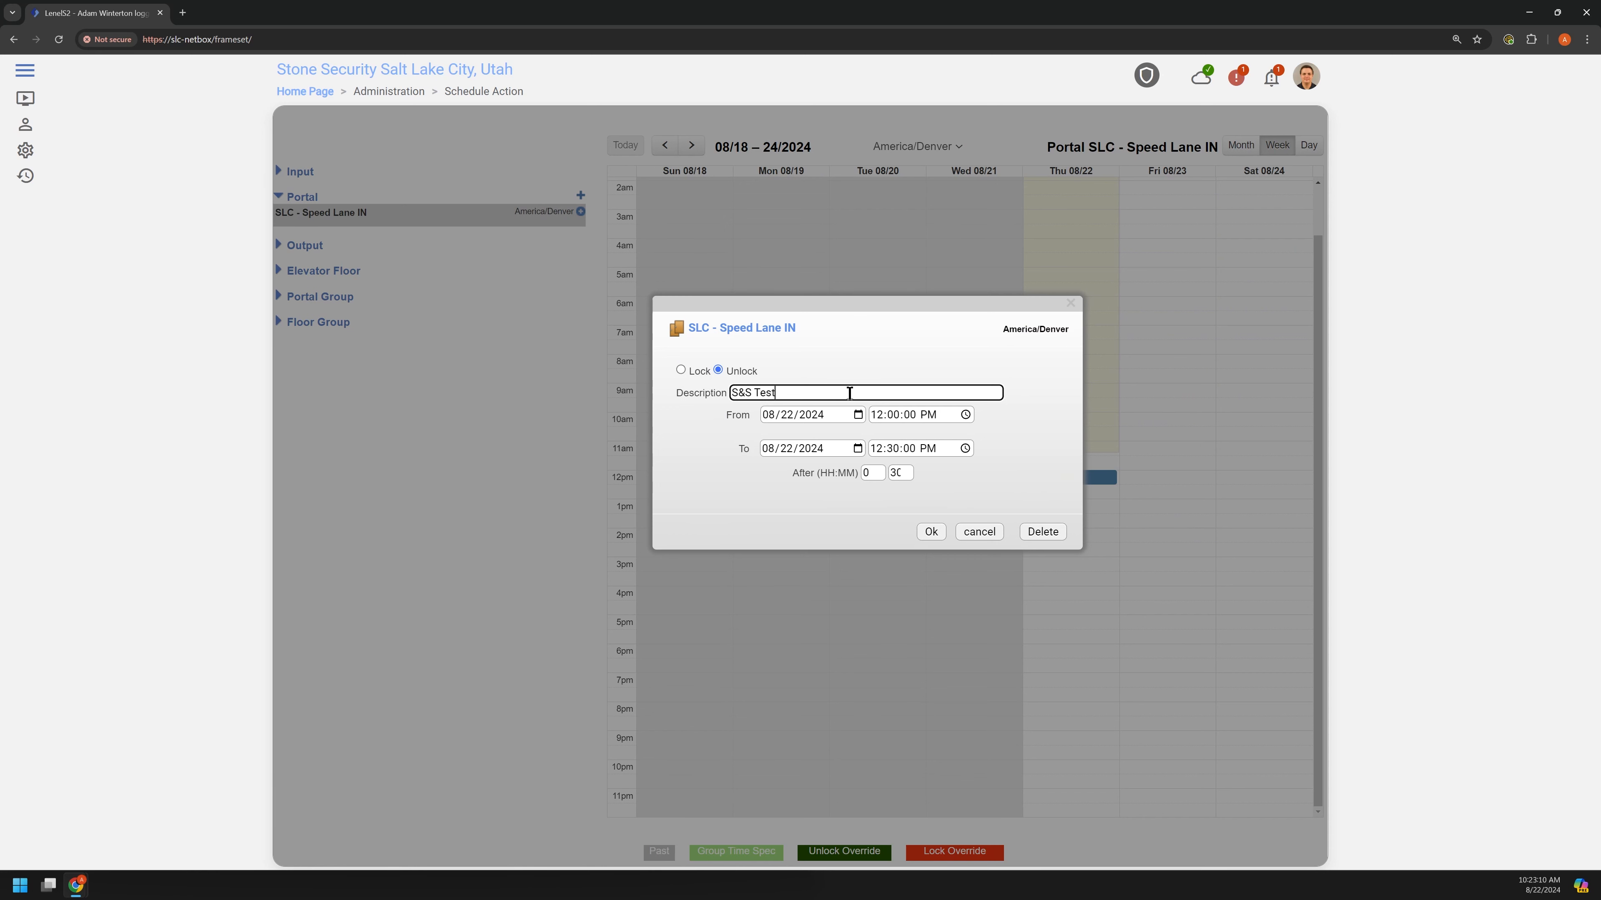
pyautogui.press('Tab')
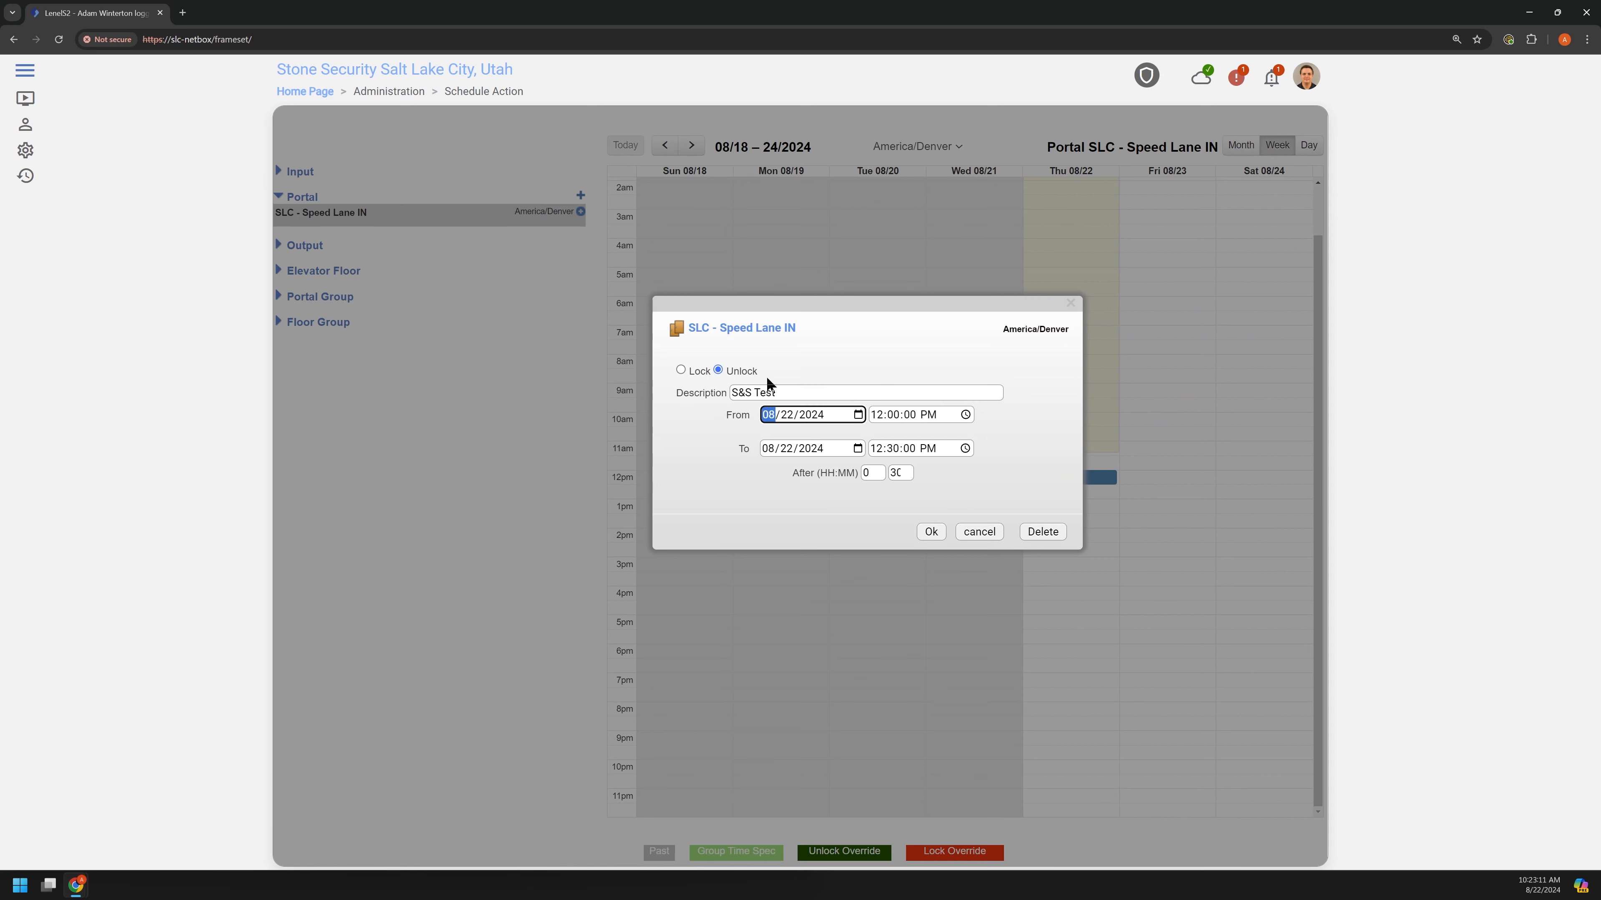
pyautogui.click(734, 371)
pyautogui.click(965, 448)
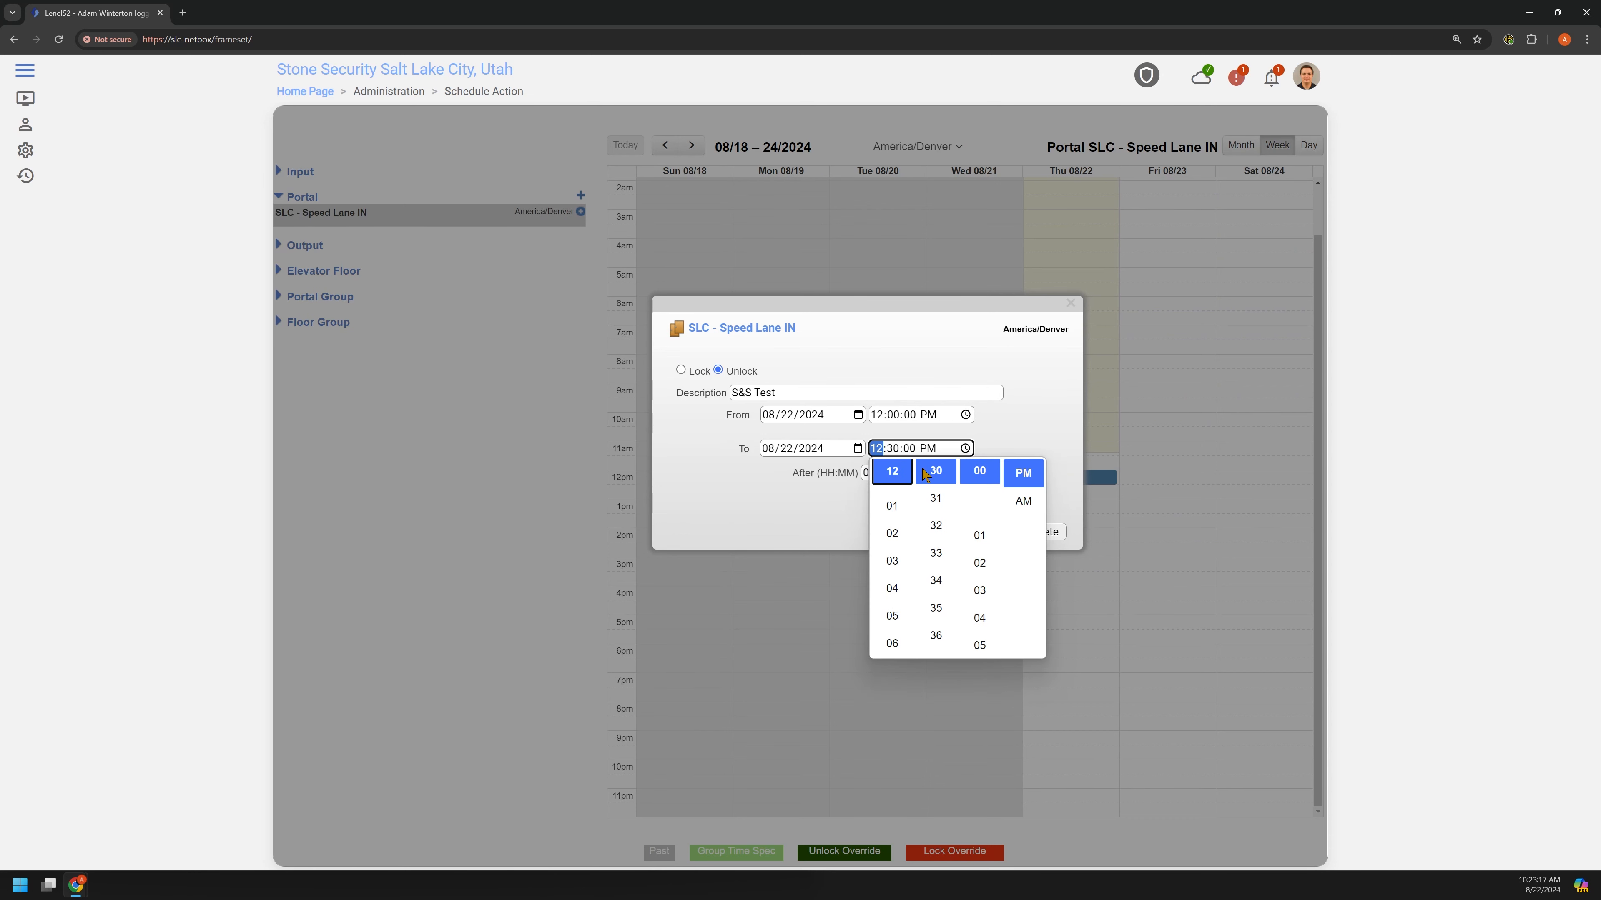
pyautogui.click(895, 449)
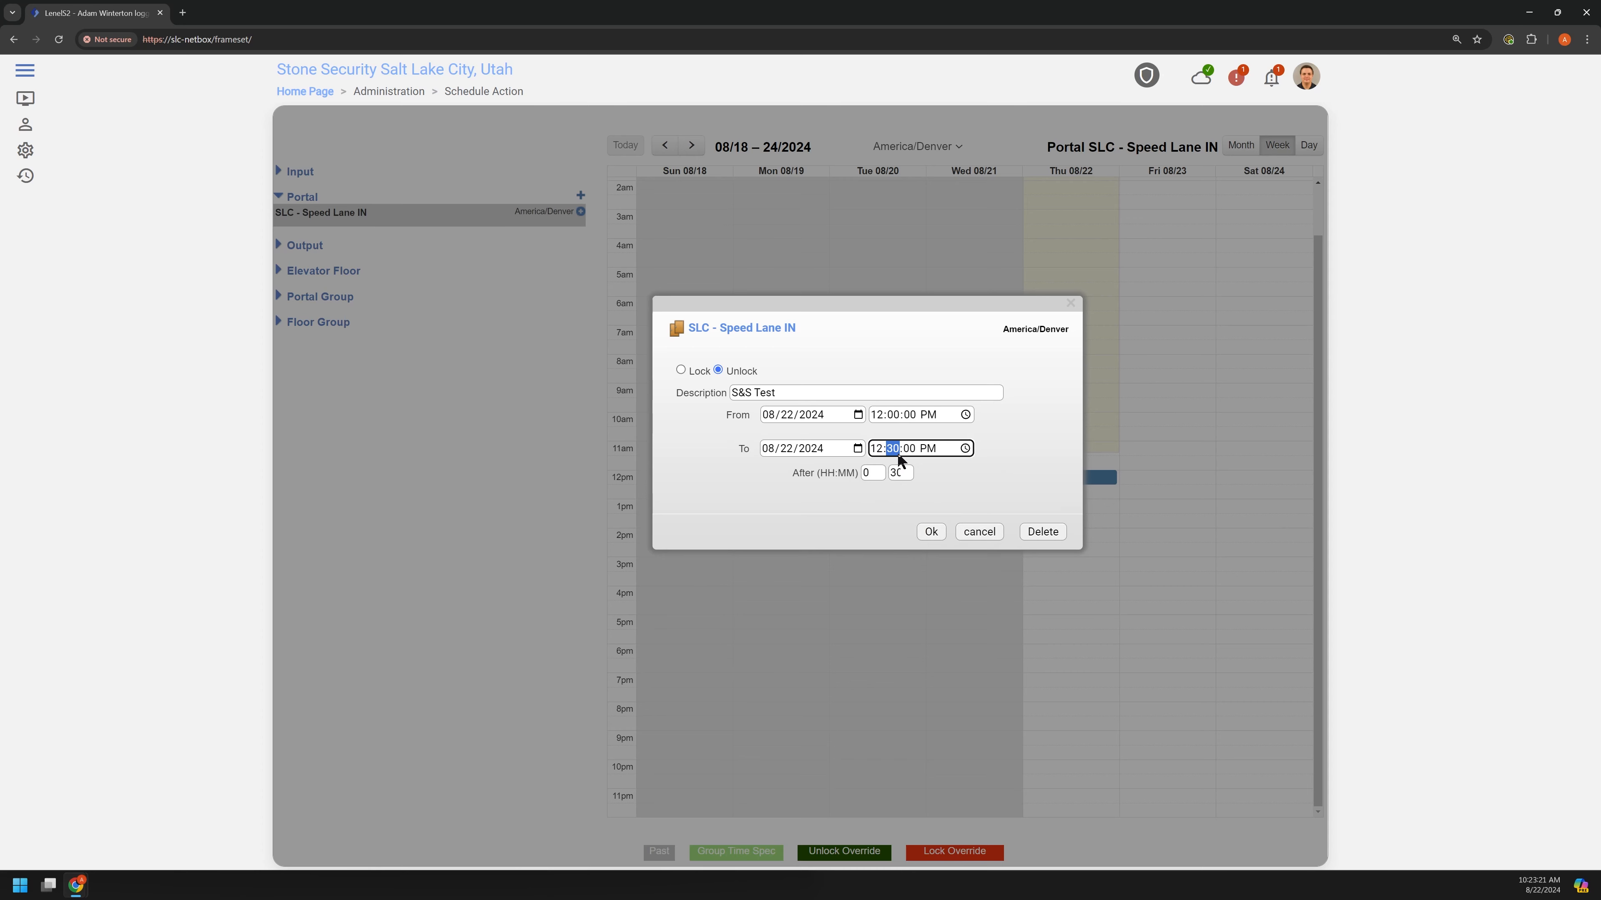
pyautogui.write('20')
pyautogui.click(934, 533)
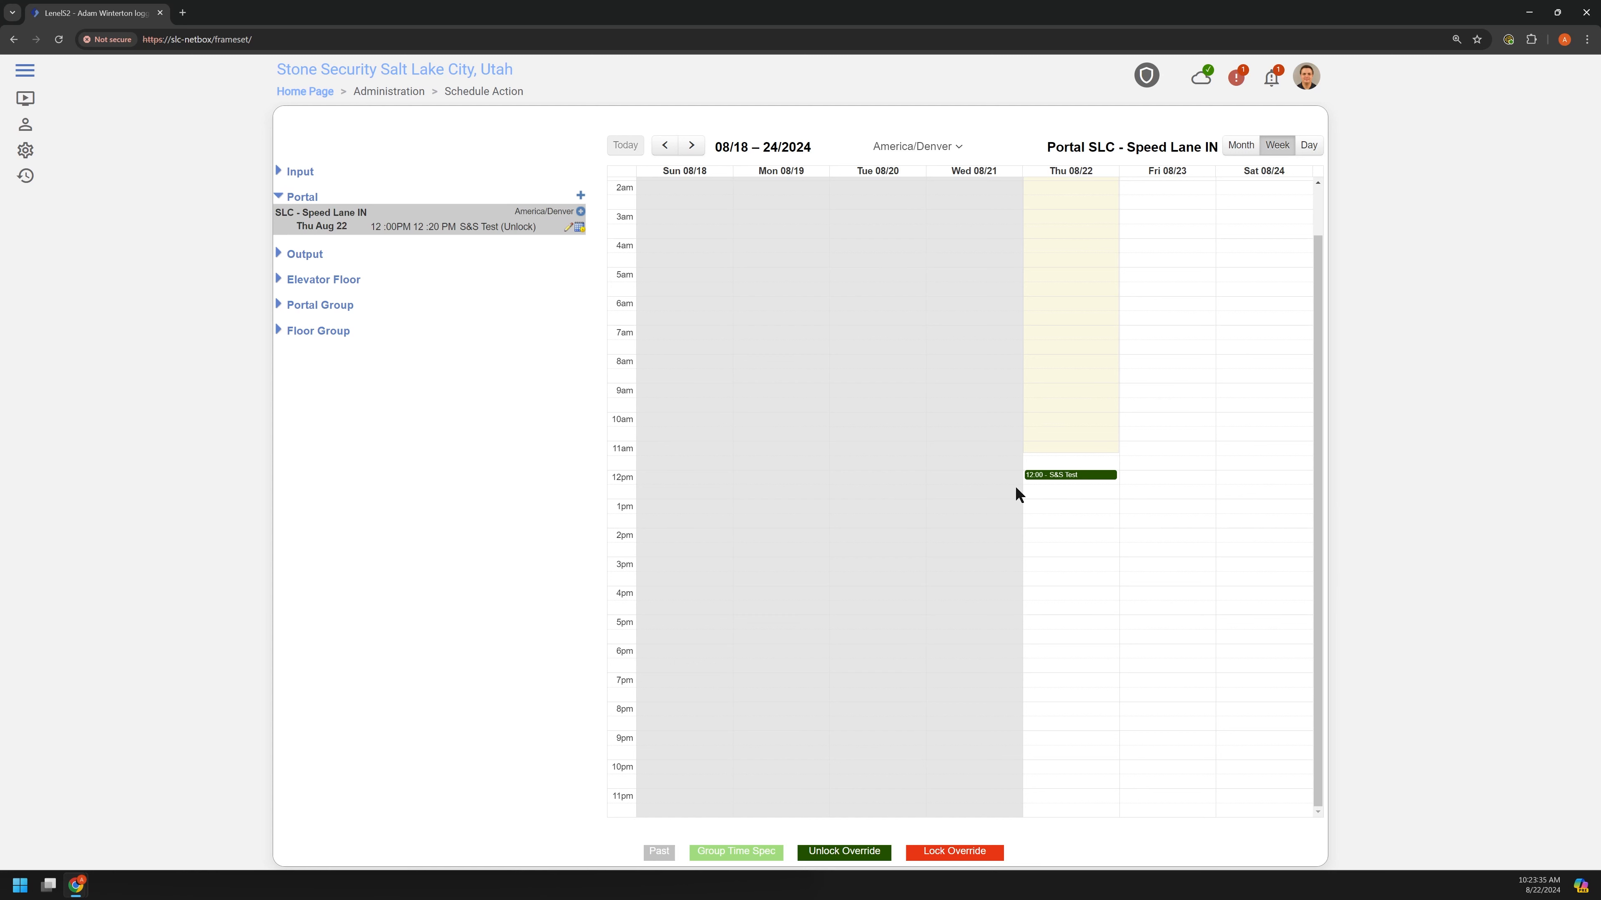
# Add SLC - Main Entry Portal to the schedule's portal list.
pyautogui.scroll(1, 1084, 531)
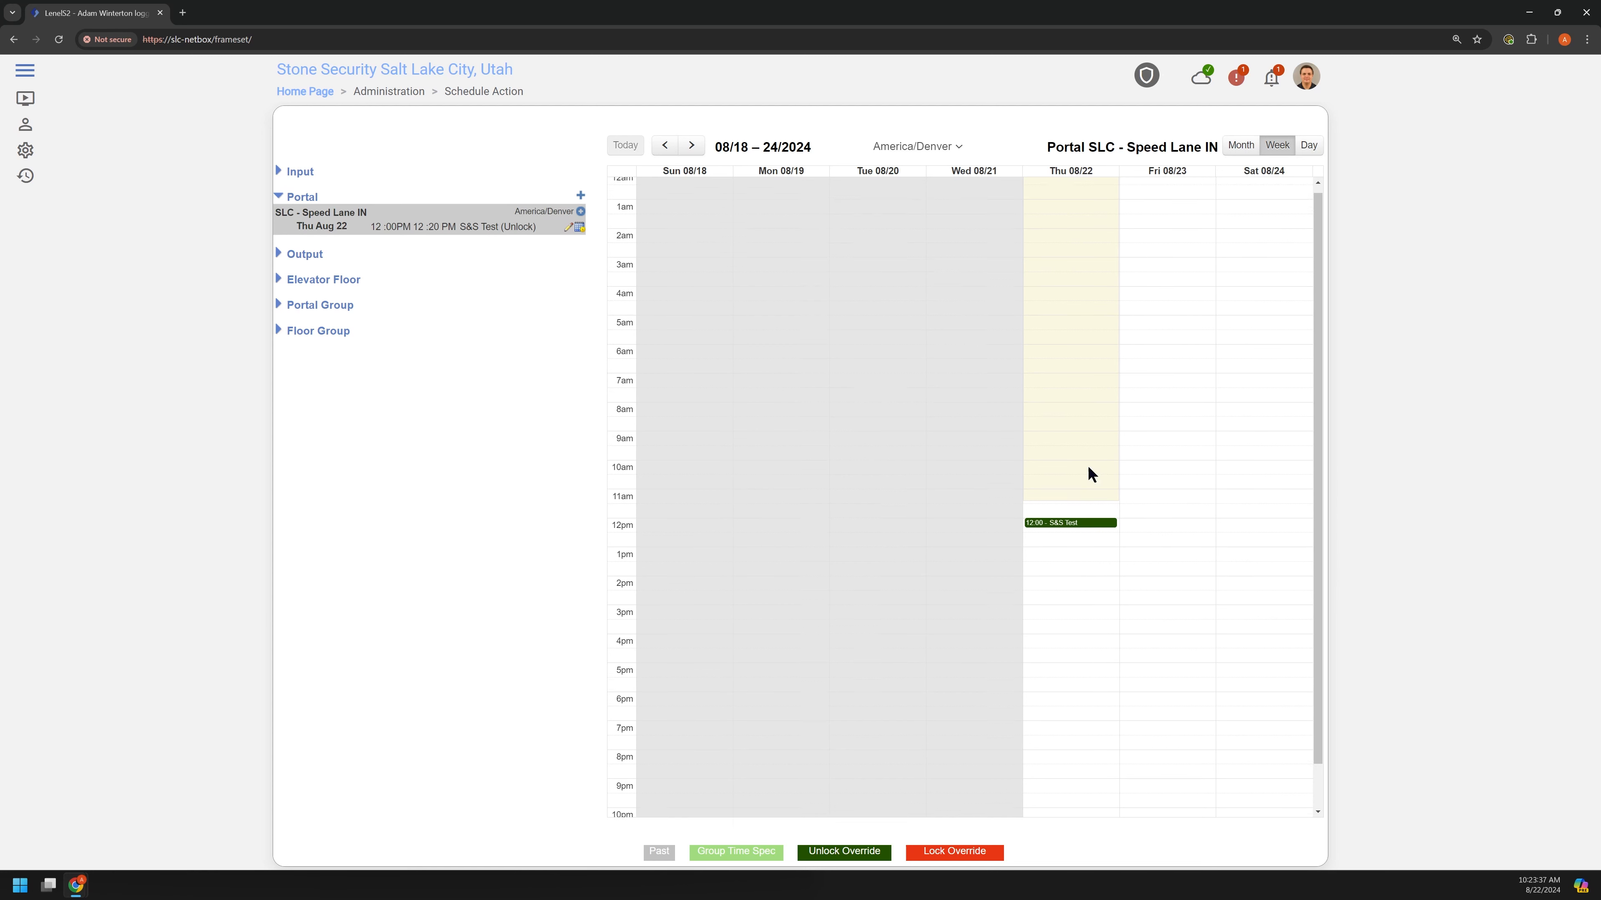
pyautogui.scroll(-1, 1088, 467)
pyautogui.scroll(1, 1090, 558)
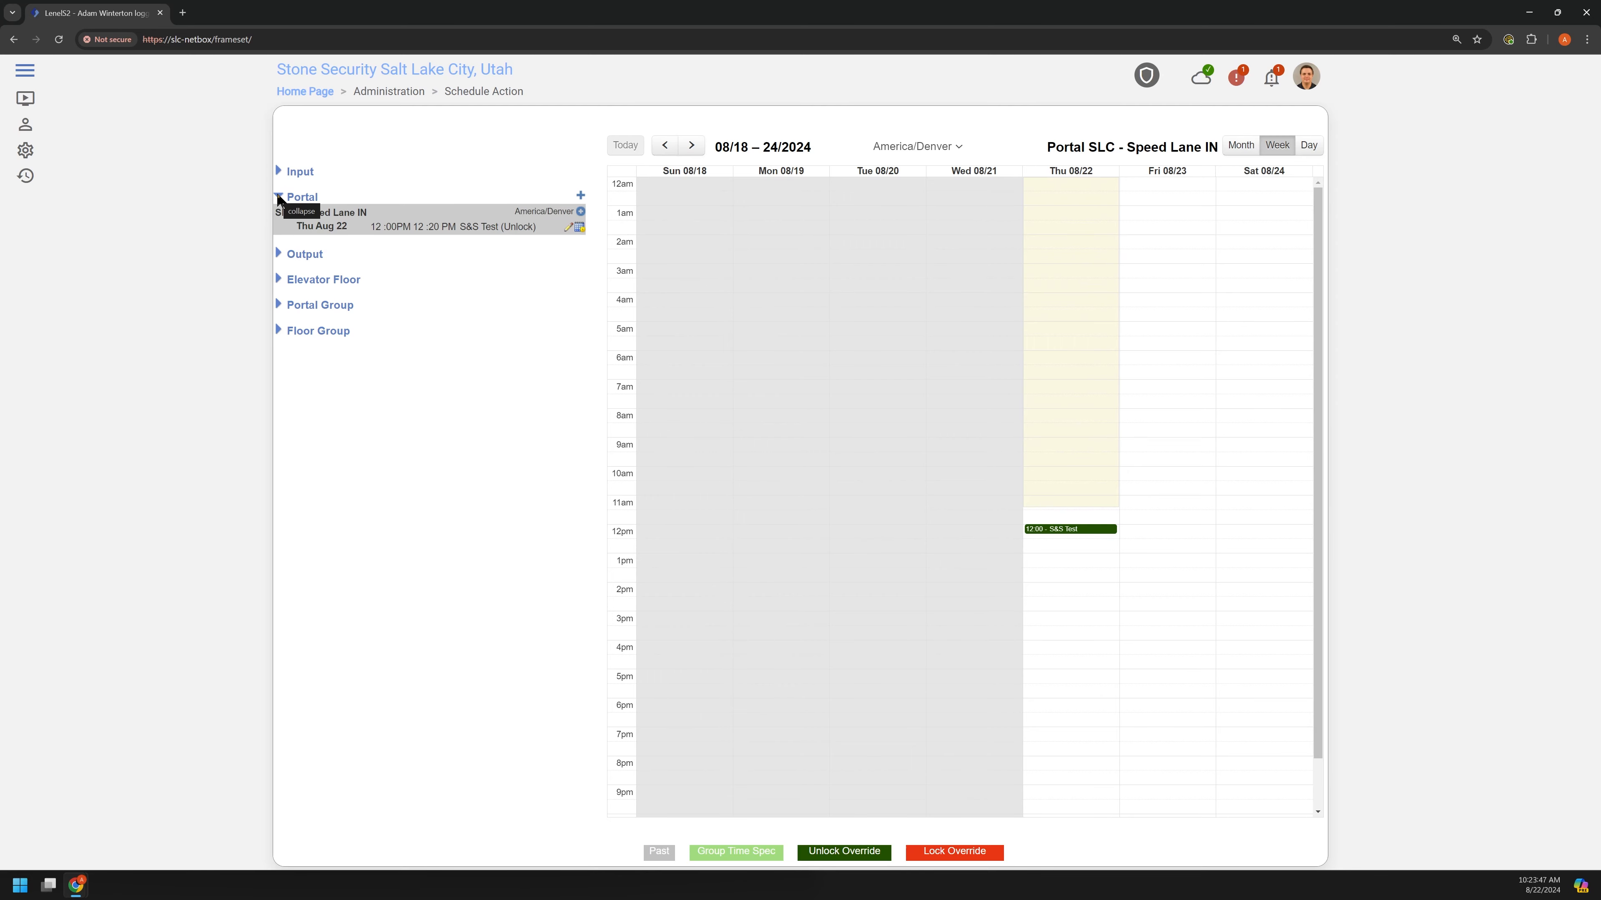
pyautogui.click(581, 196)
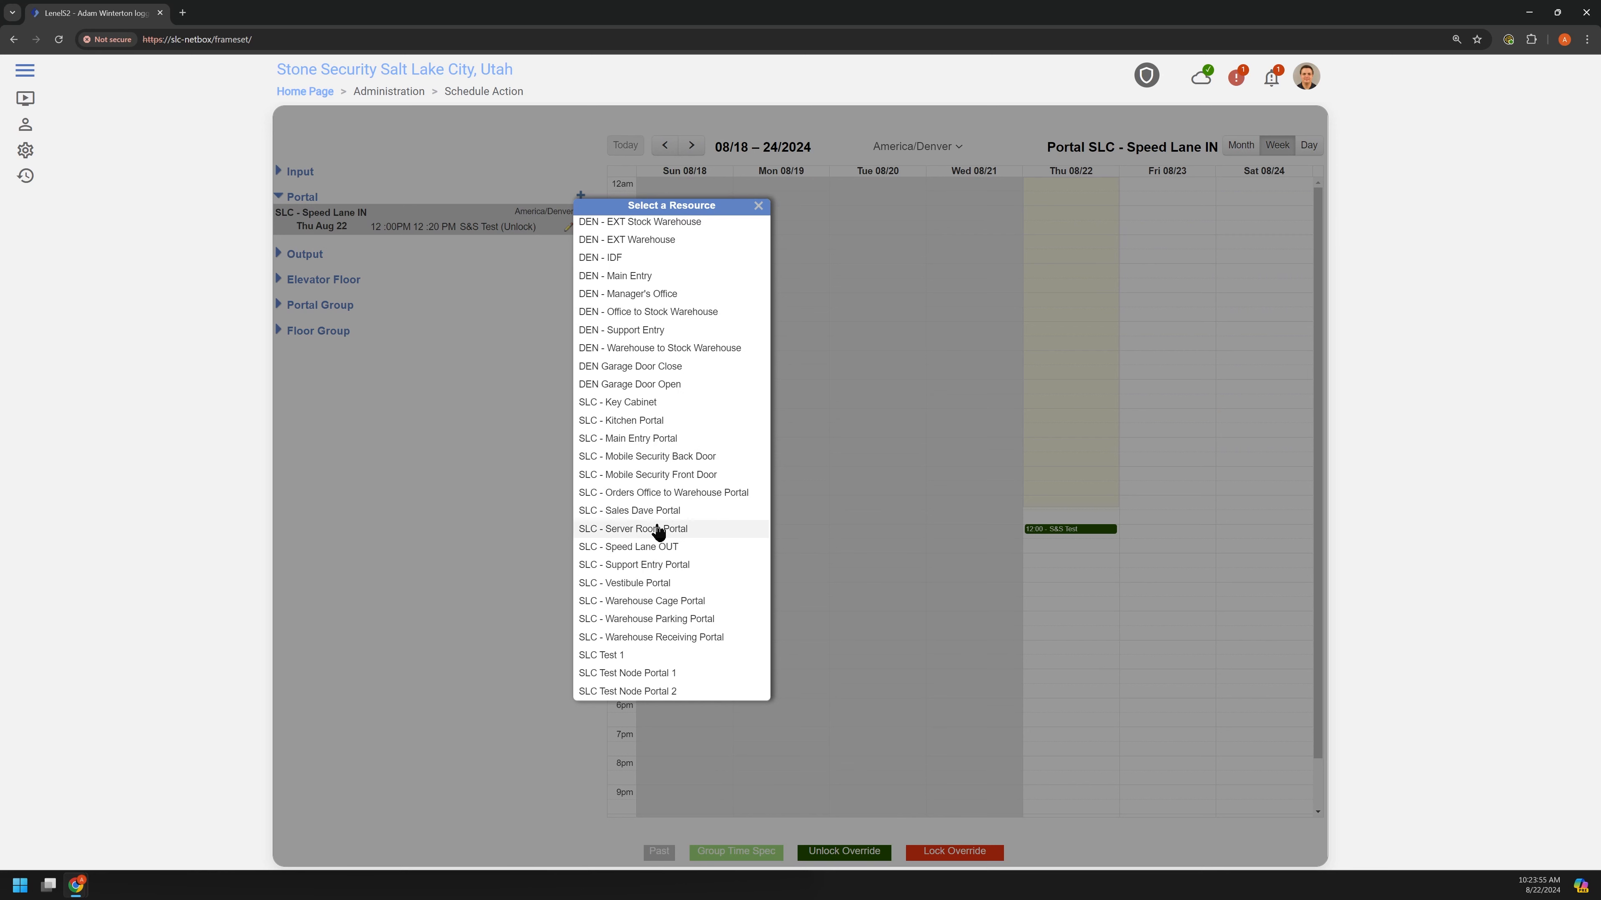
pyautogui.click(649, 439)
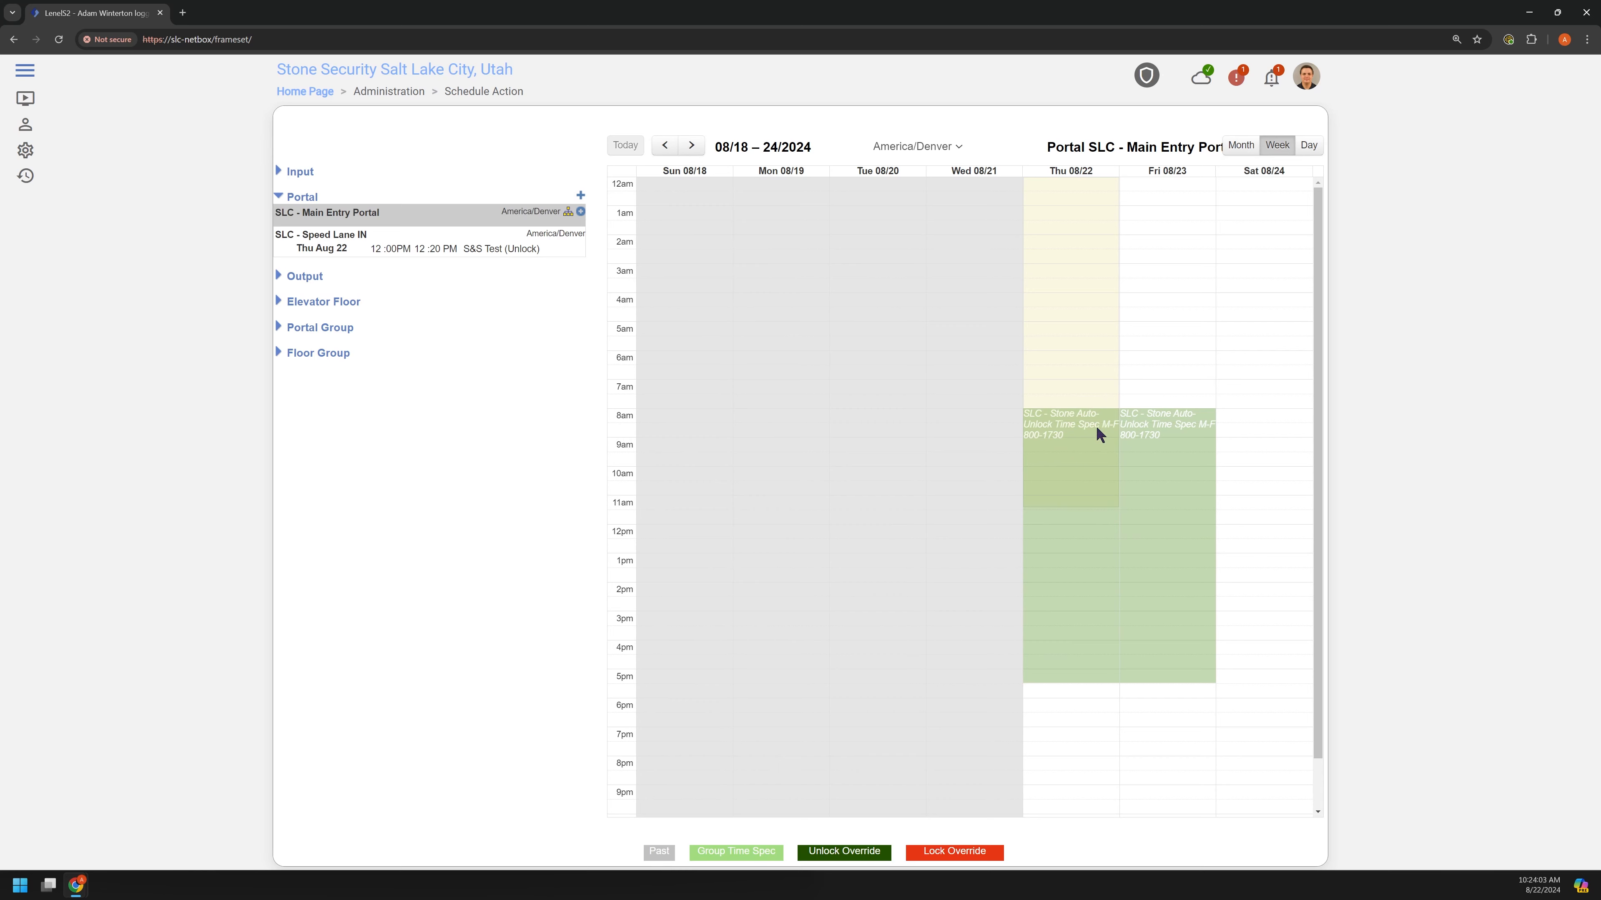
# Mark a Friday 12:00–1:00 PM block, cancel its entry, and snap the window to the right.
pyautogui.scroll(-1, 1142, 514)
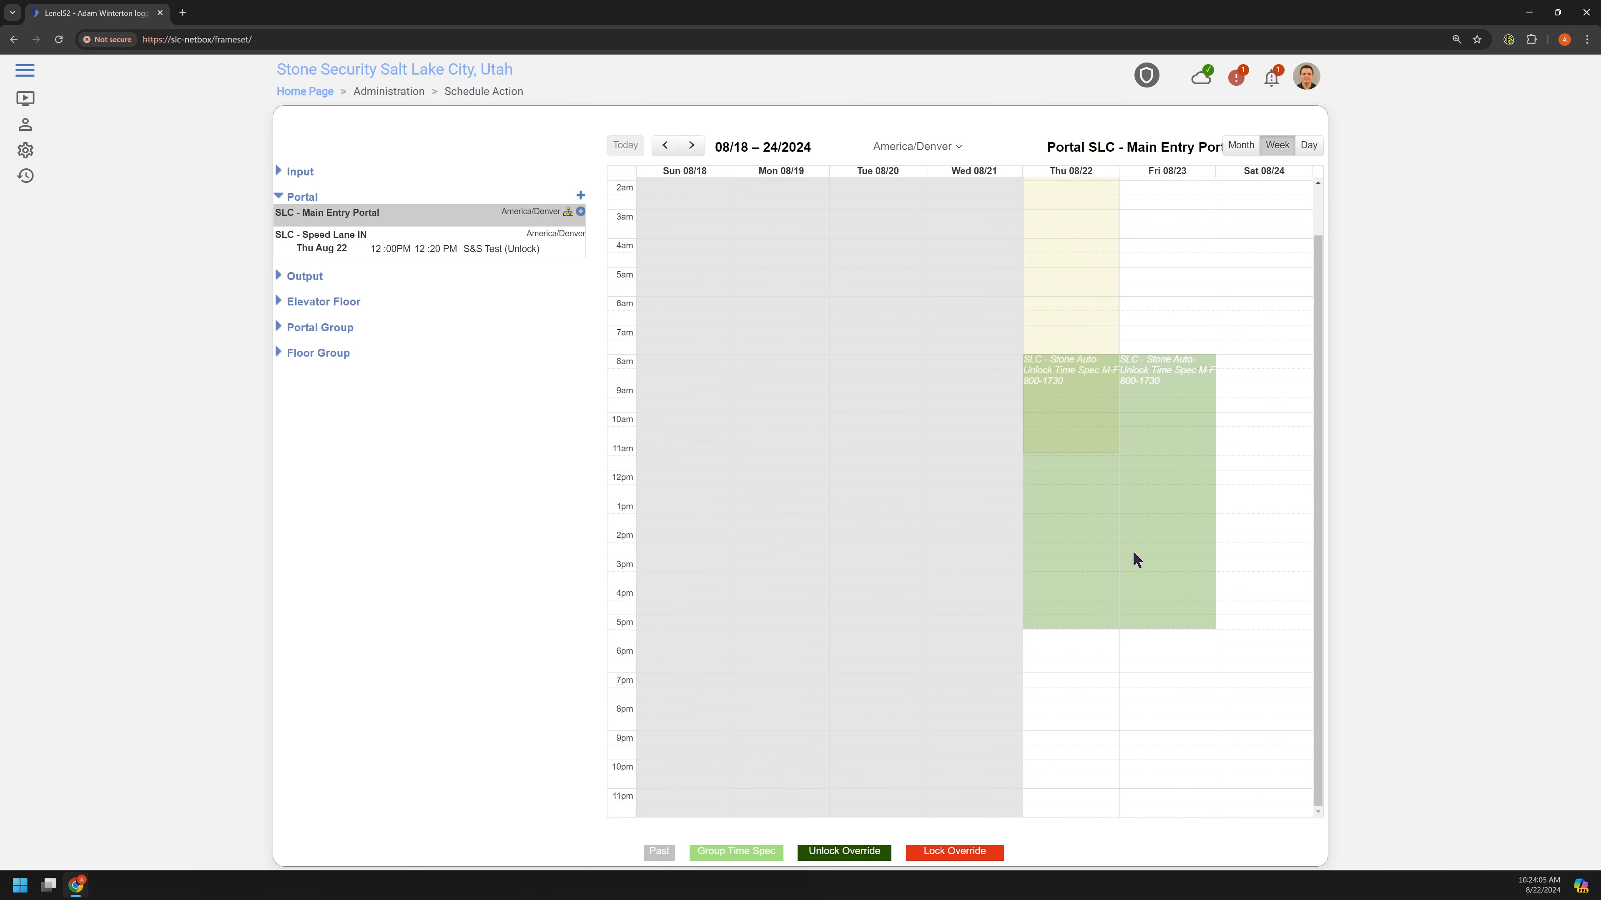
pyautogui.moveTo(1156, 485); pyautogui.dragTo(1157, 492)
pyautogui.click(1157, 493)
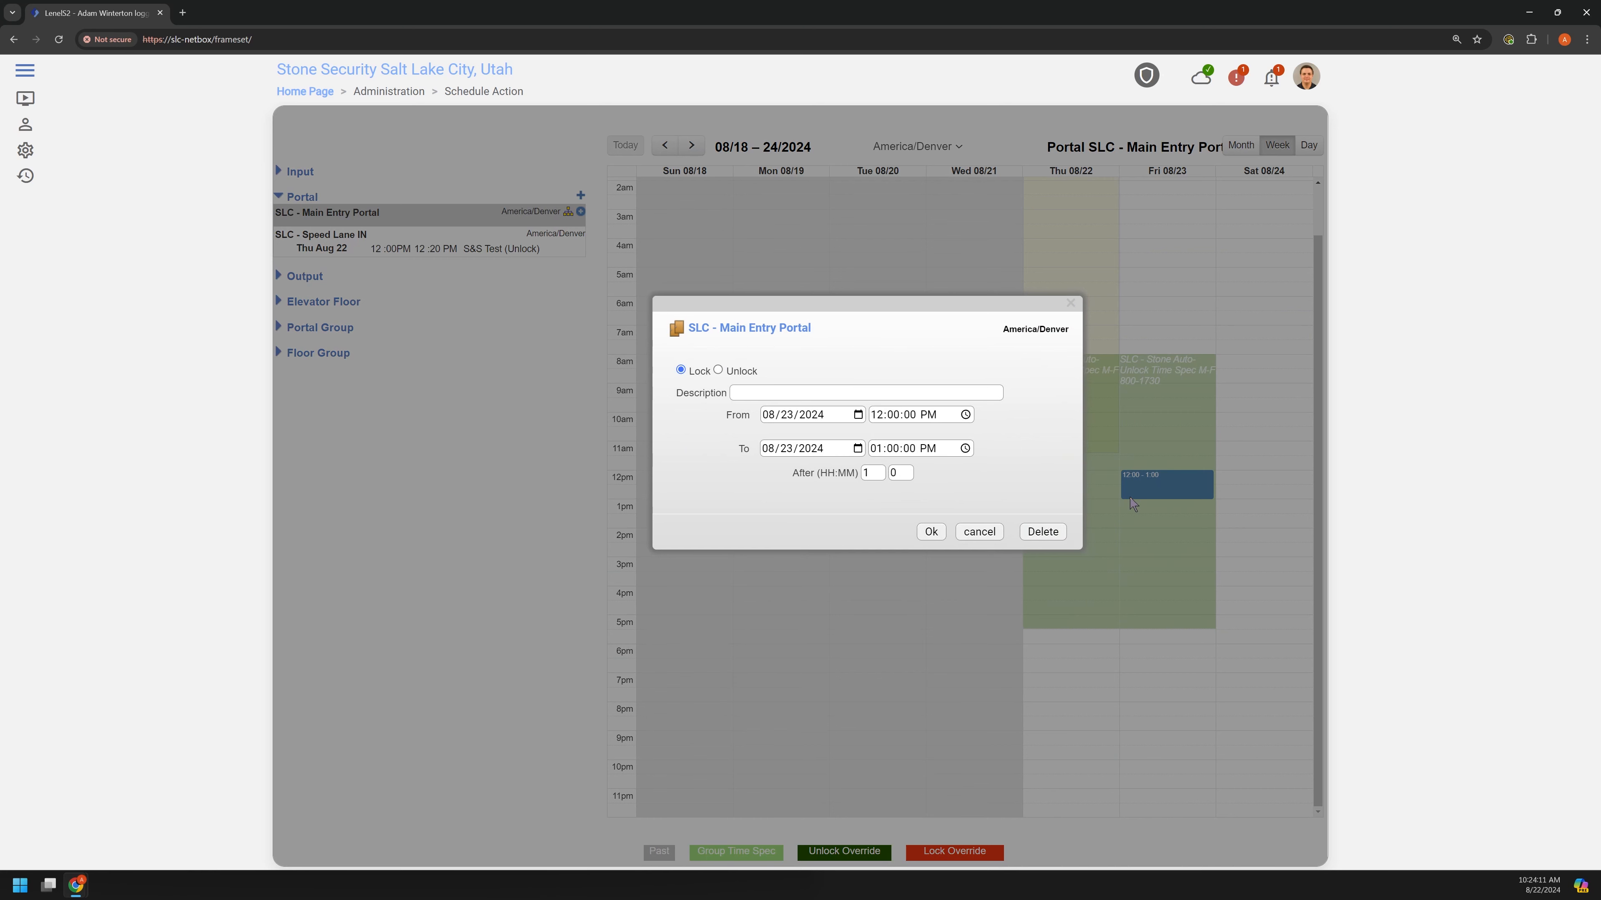
pyautogui.click(980, 533)
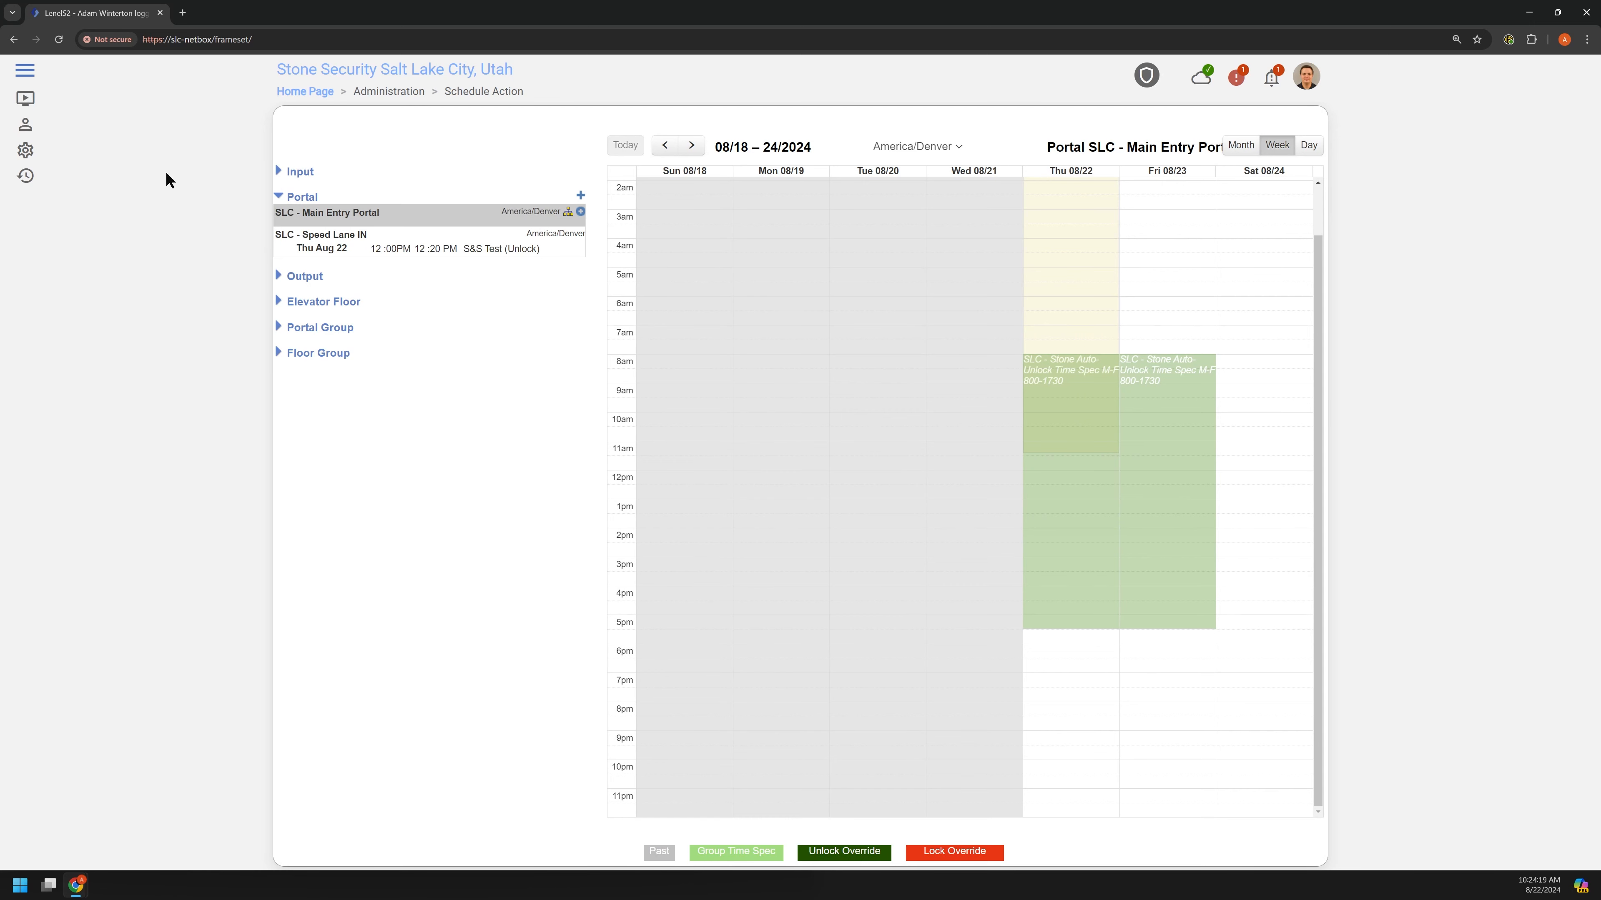
pyautogui.press('super+Right')
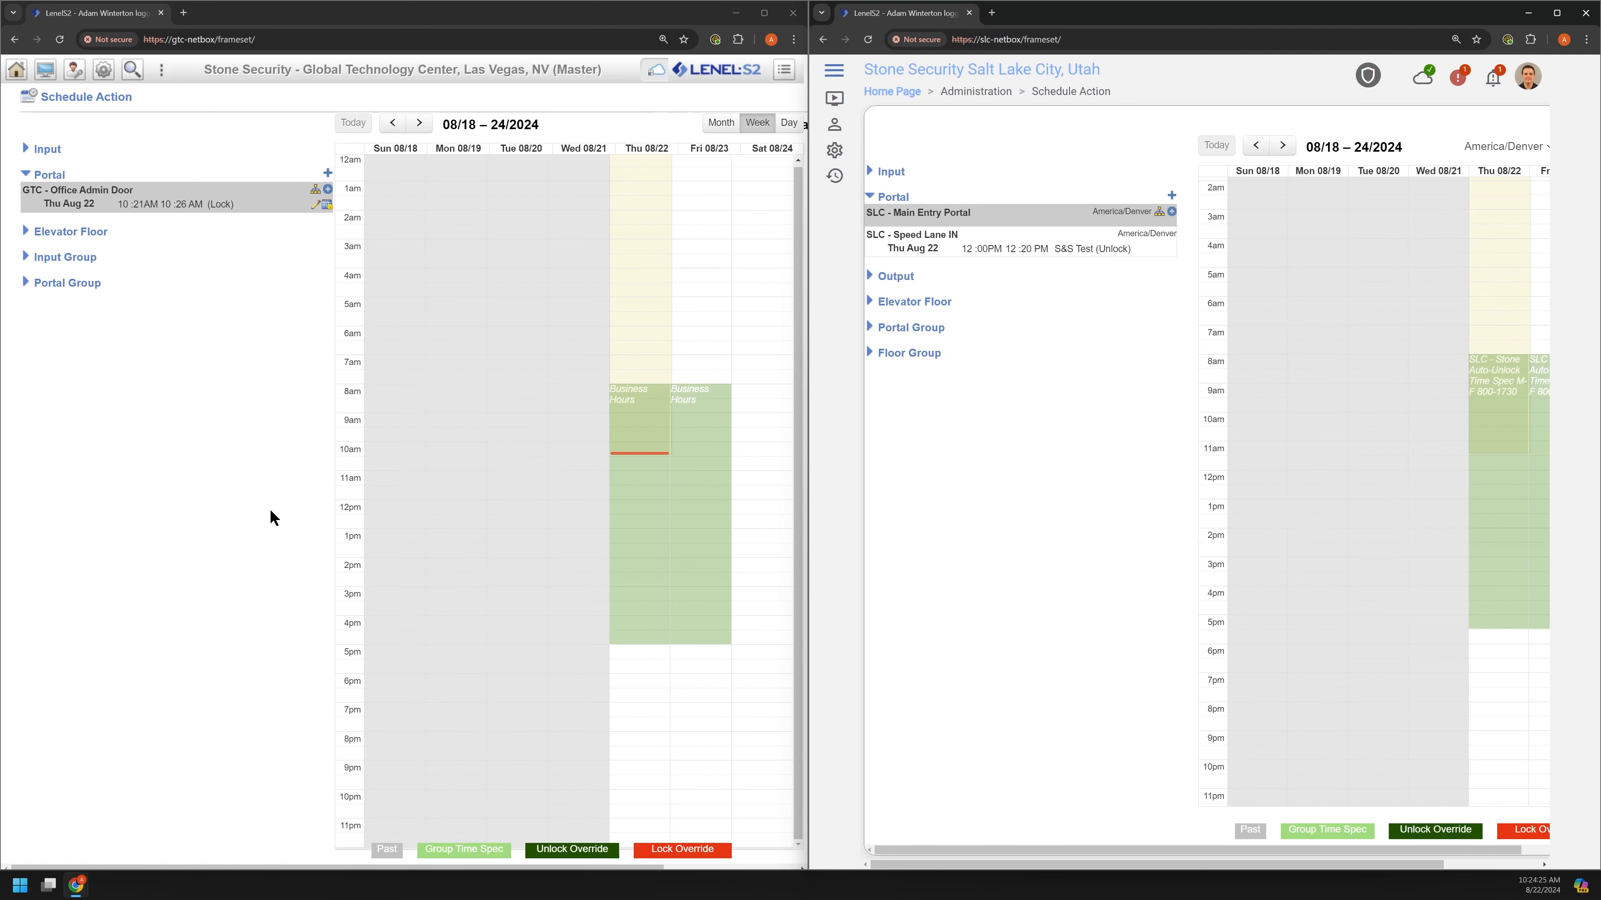
# Open Monitor > Monitoring Desktop in the Las Vegas classic window and Home Page in the Salt Lake City one.
pyautogui.click(58, 74)
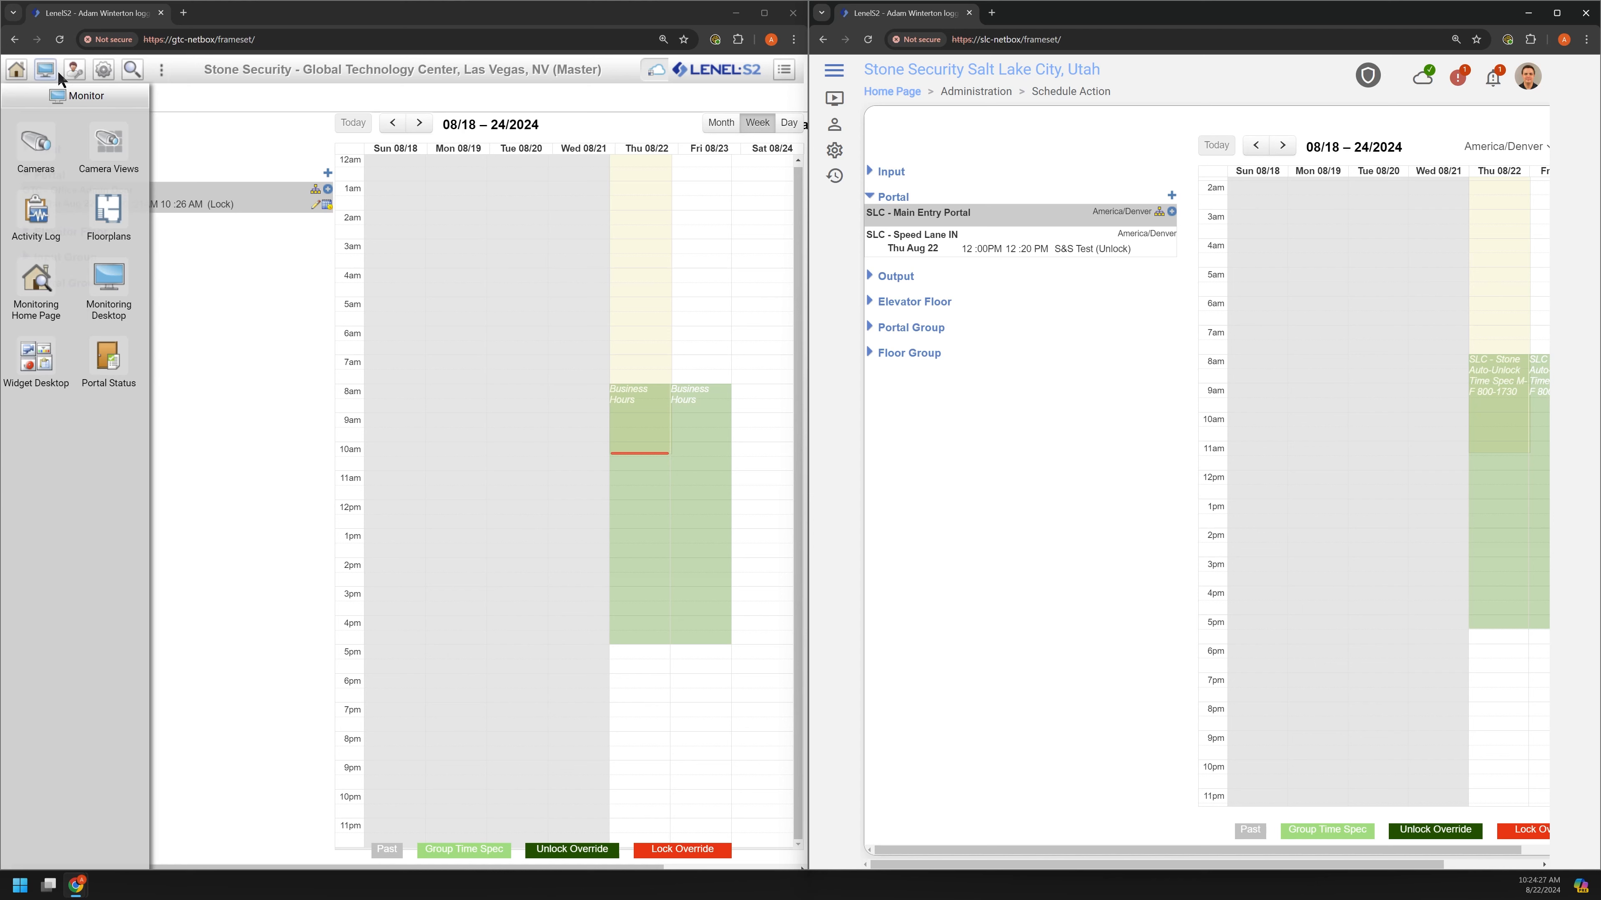
pyautogui.click(109, 280)
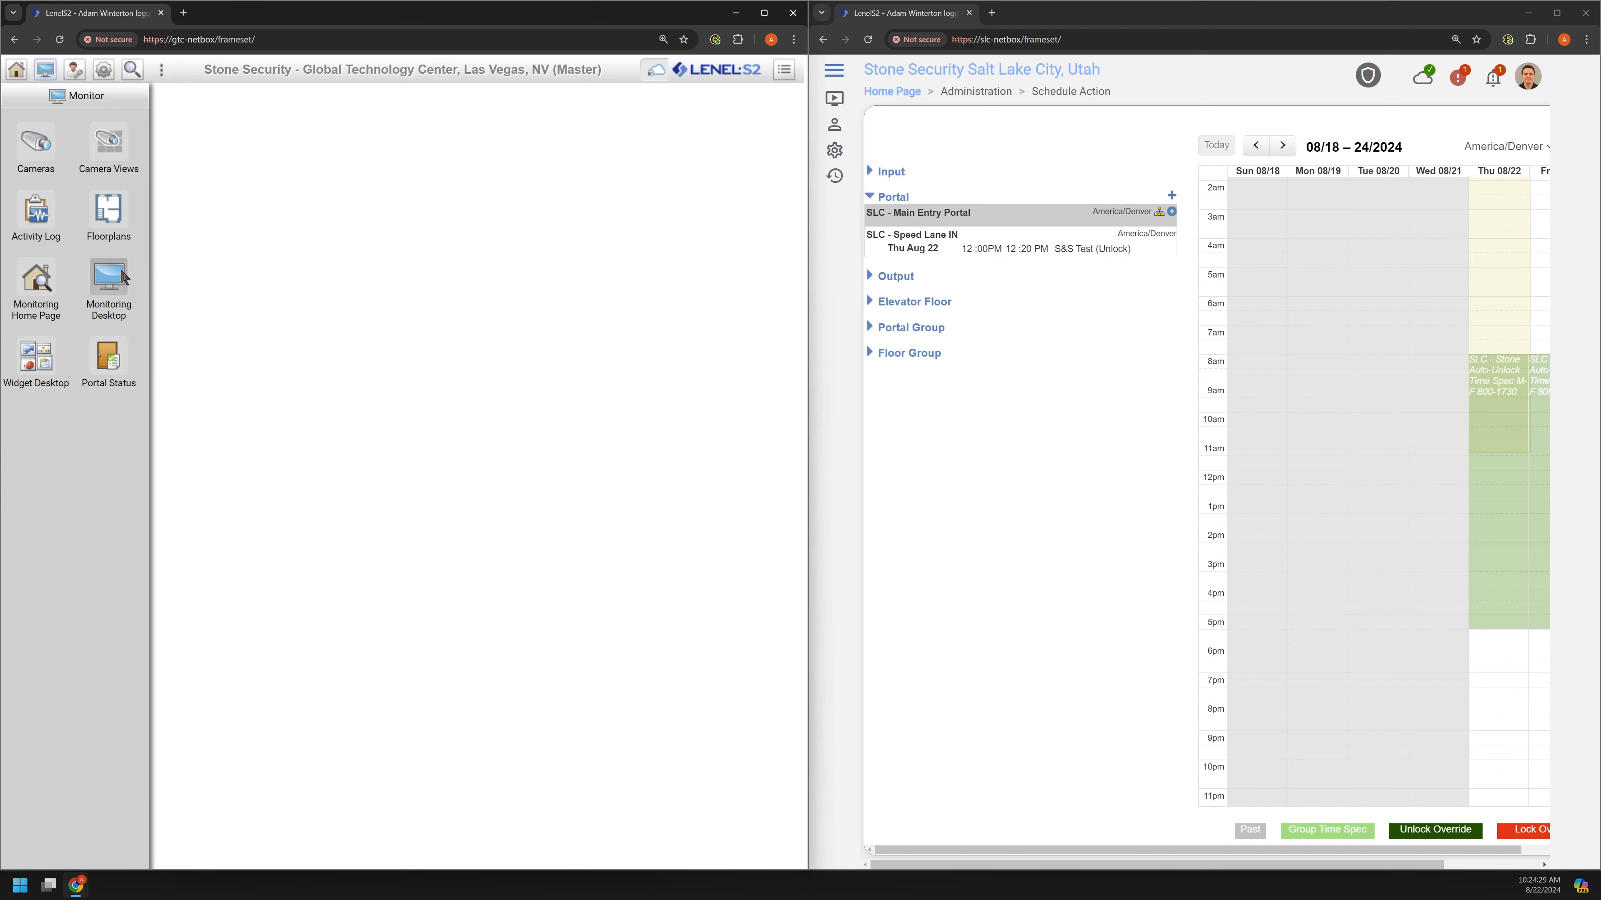
pyautogui.click(877, 94)
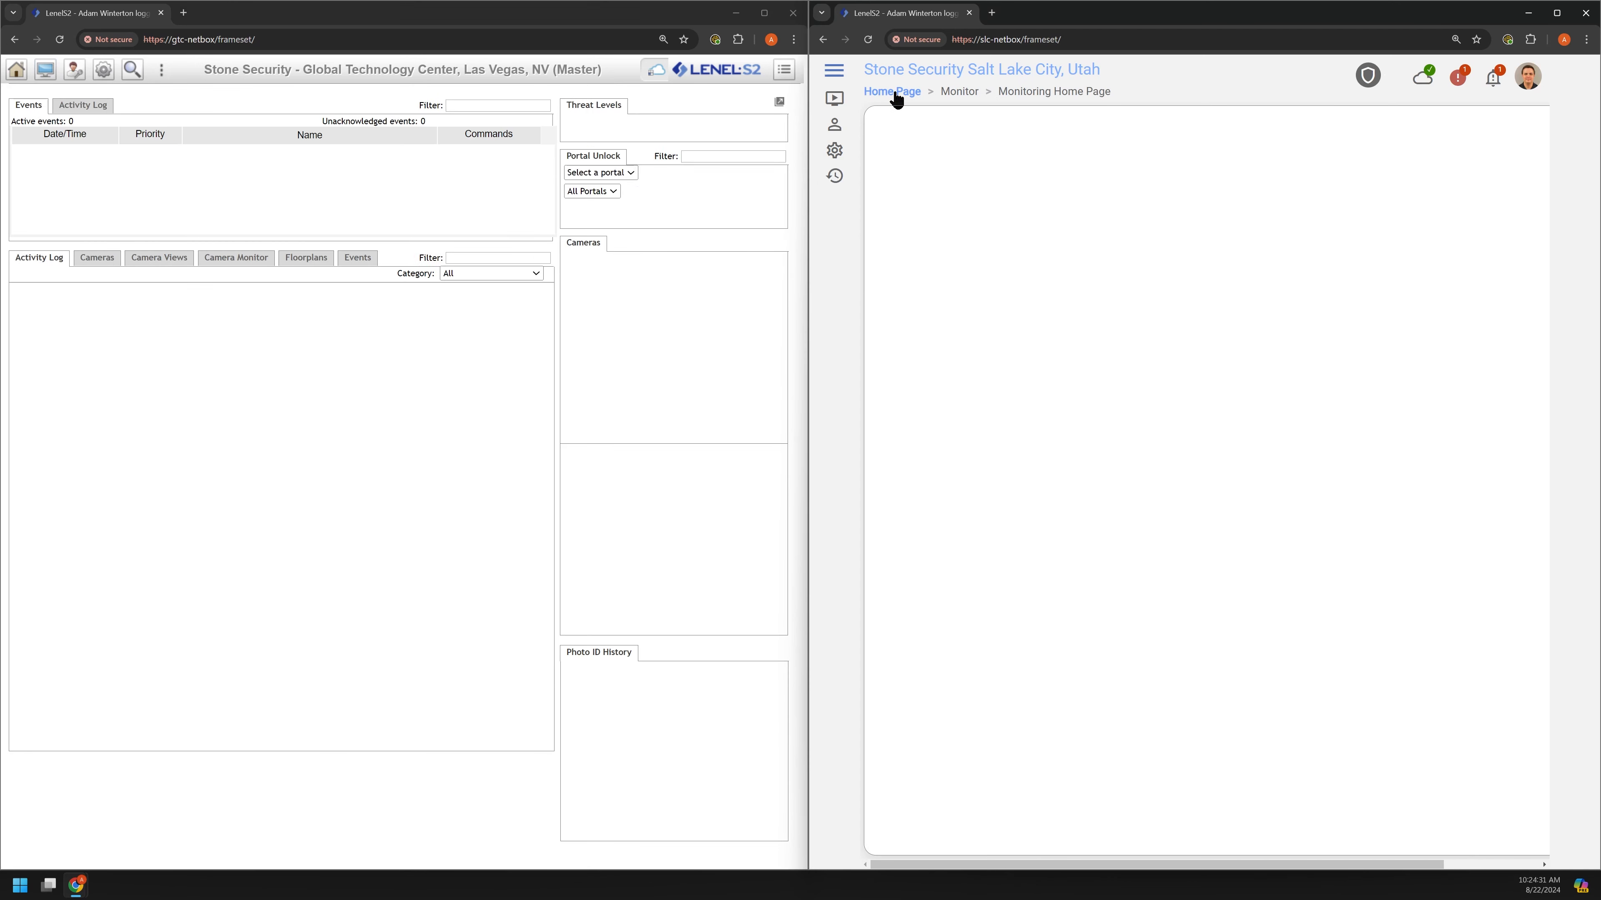
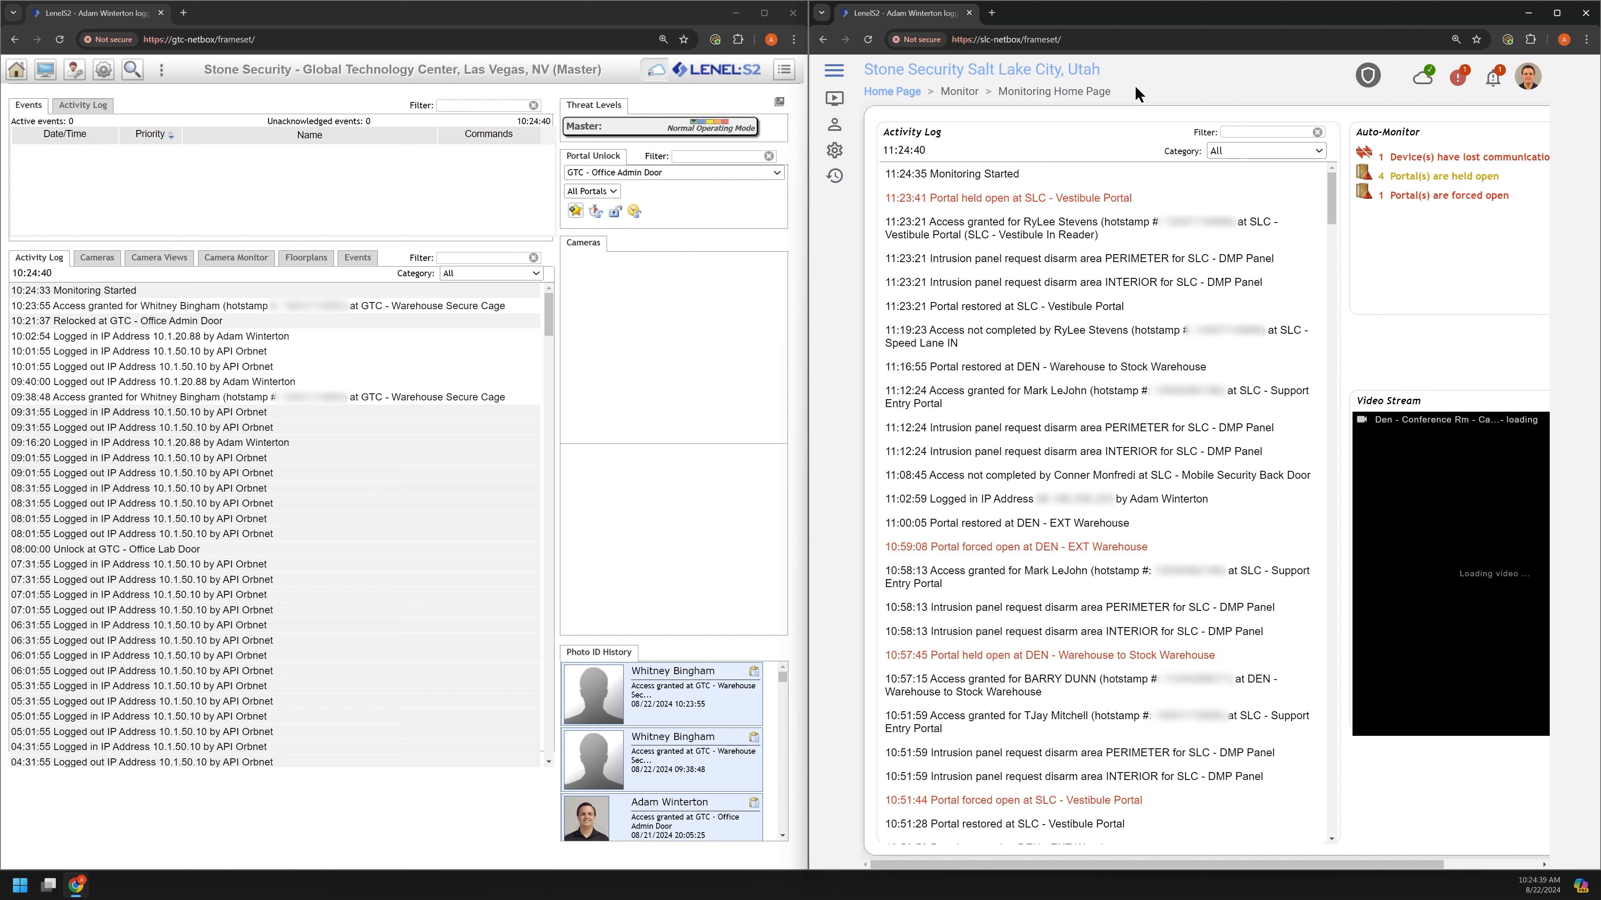
# Open the navigation menu in the Salt Lake City new interface.
pyautogui.click(835, 72)
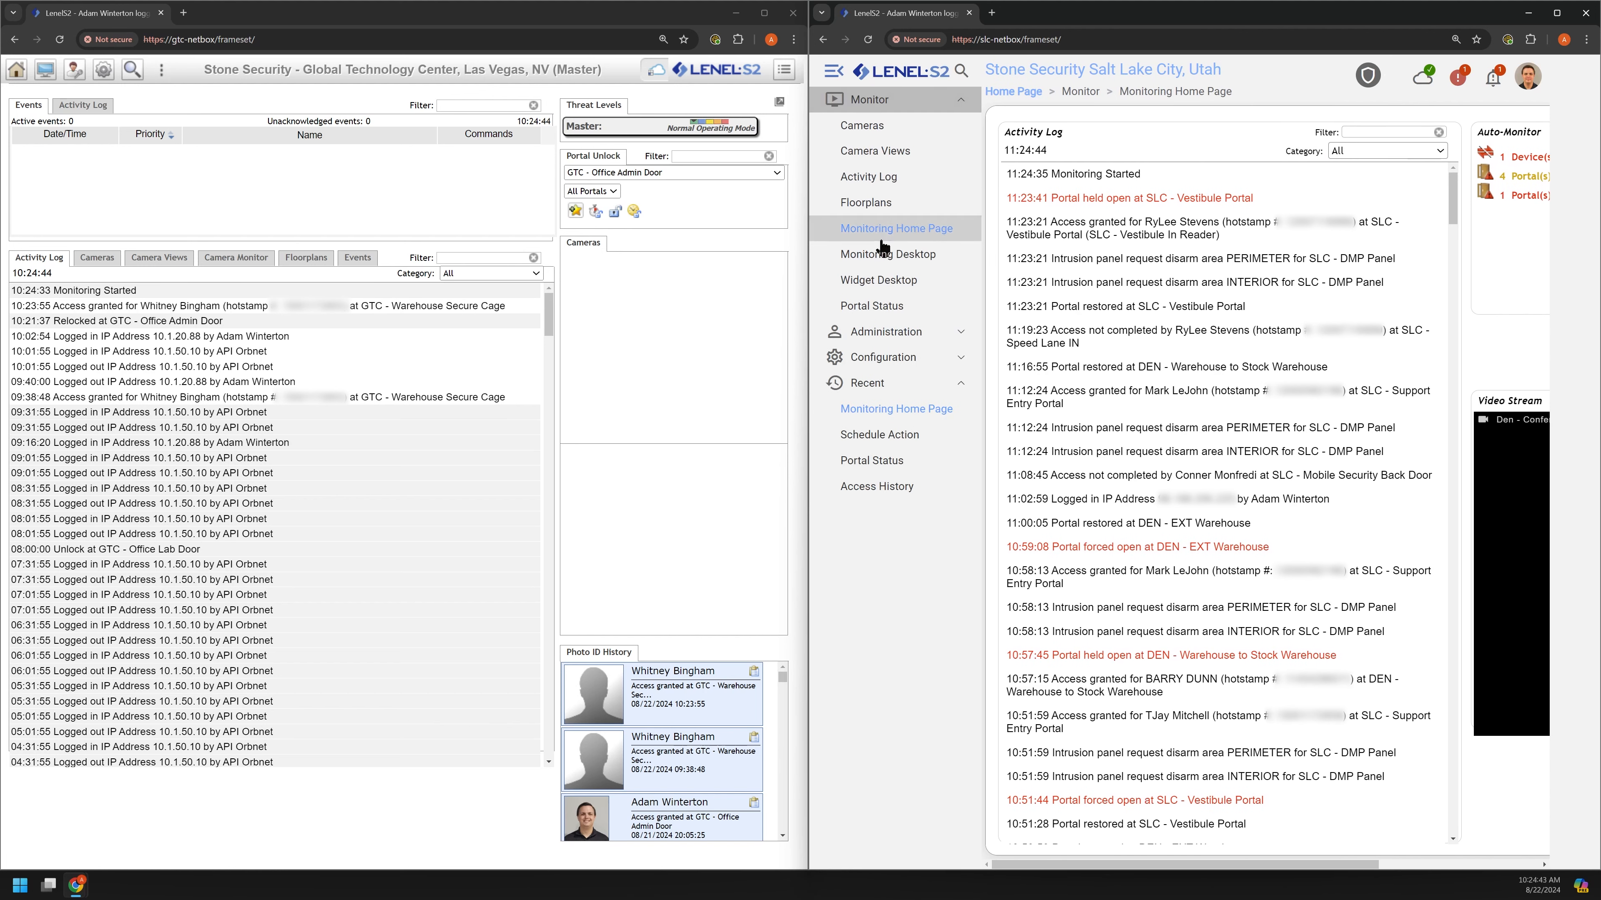
# Show the Monitoring Desktop with the nav collapsed and select GTC - Office Lab Door for unlocking.
pyautogui.click(913, 257)
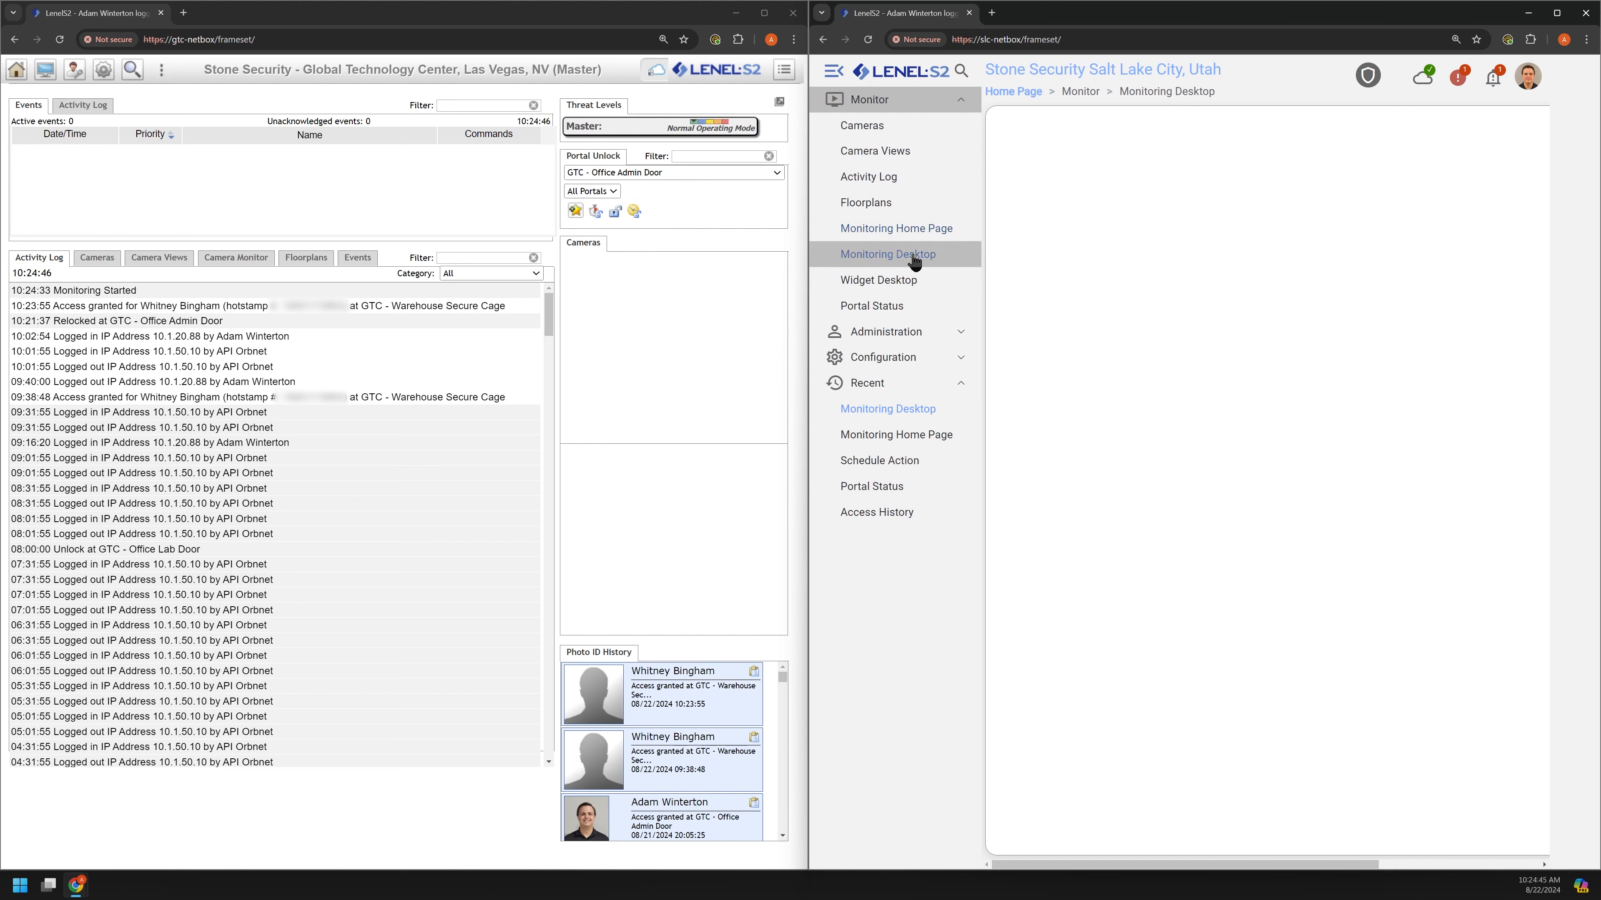
pyautogui.click(834, 72)
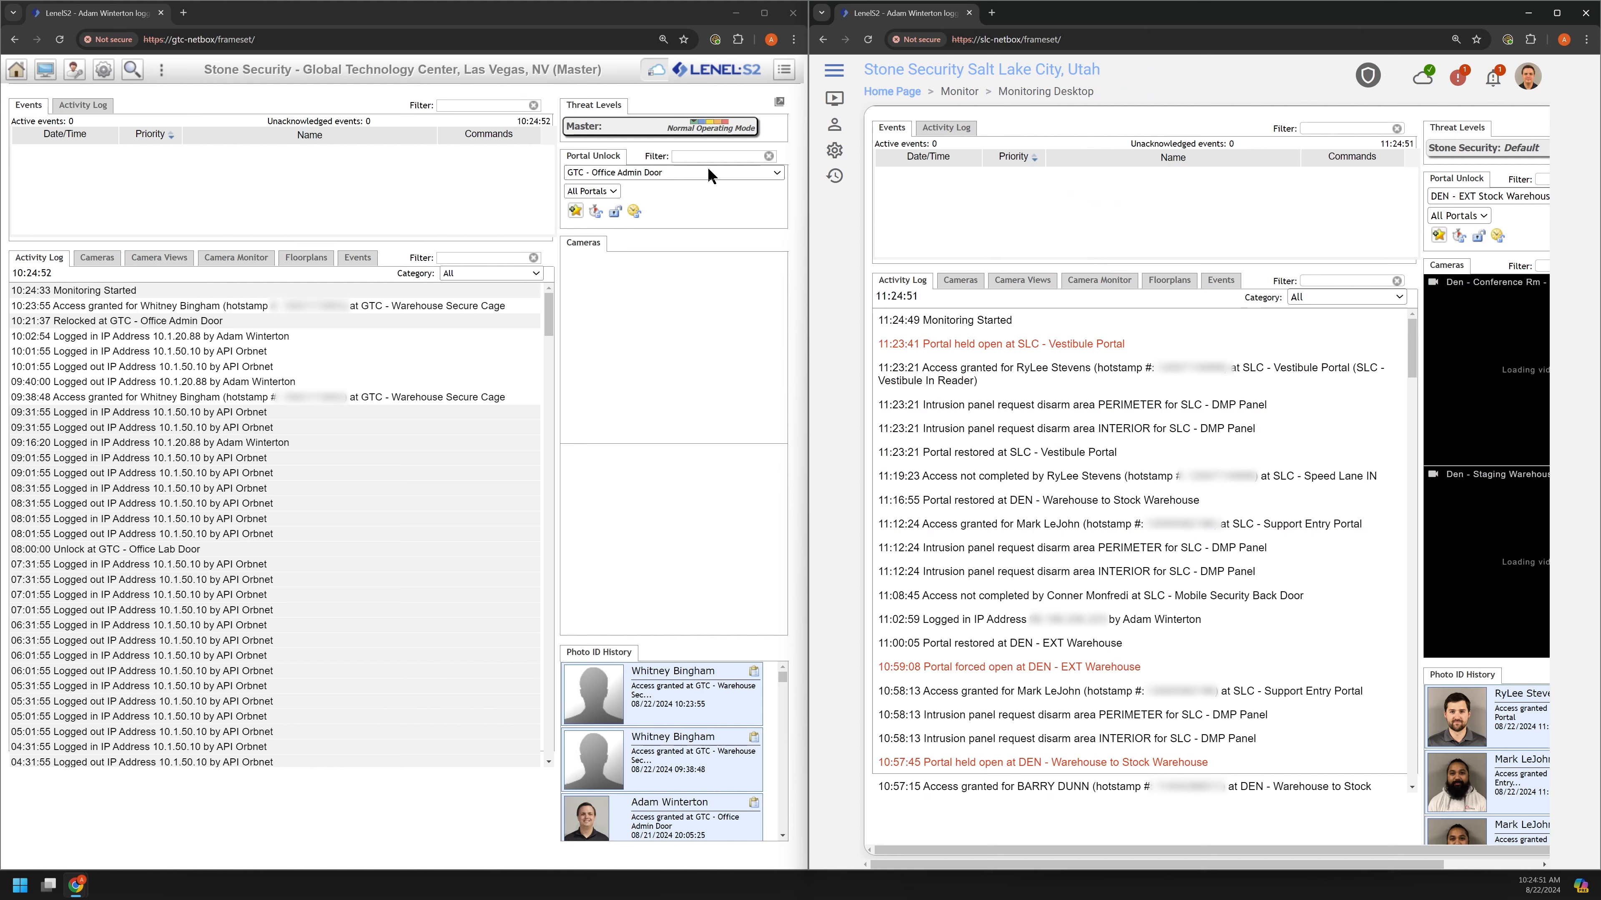
pyautogui.click(603, 172)
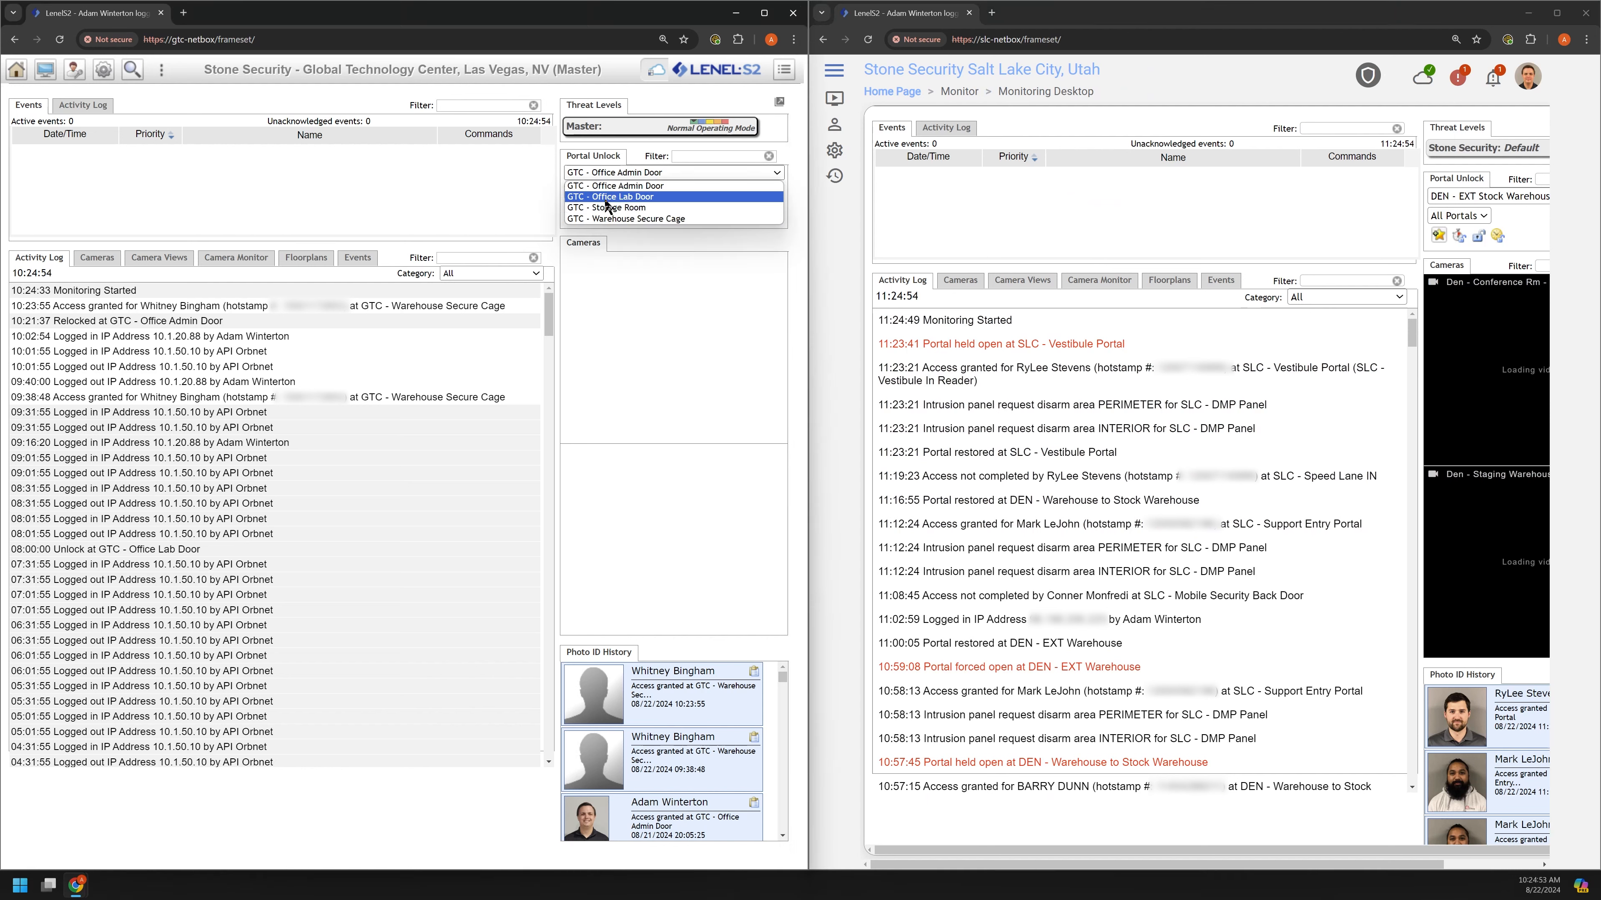
pyautogui.click(649, 196)
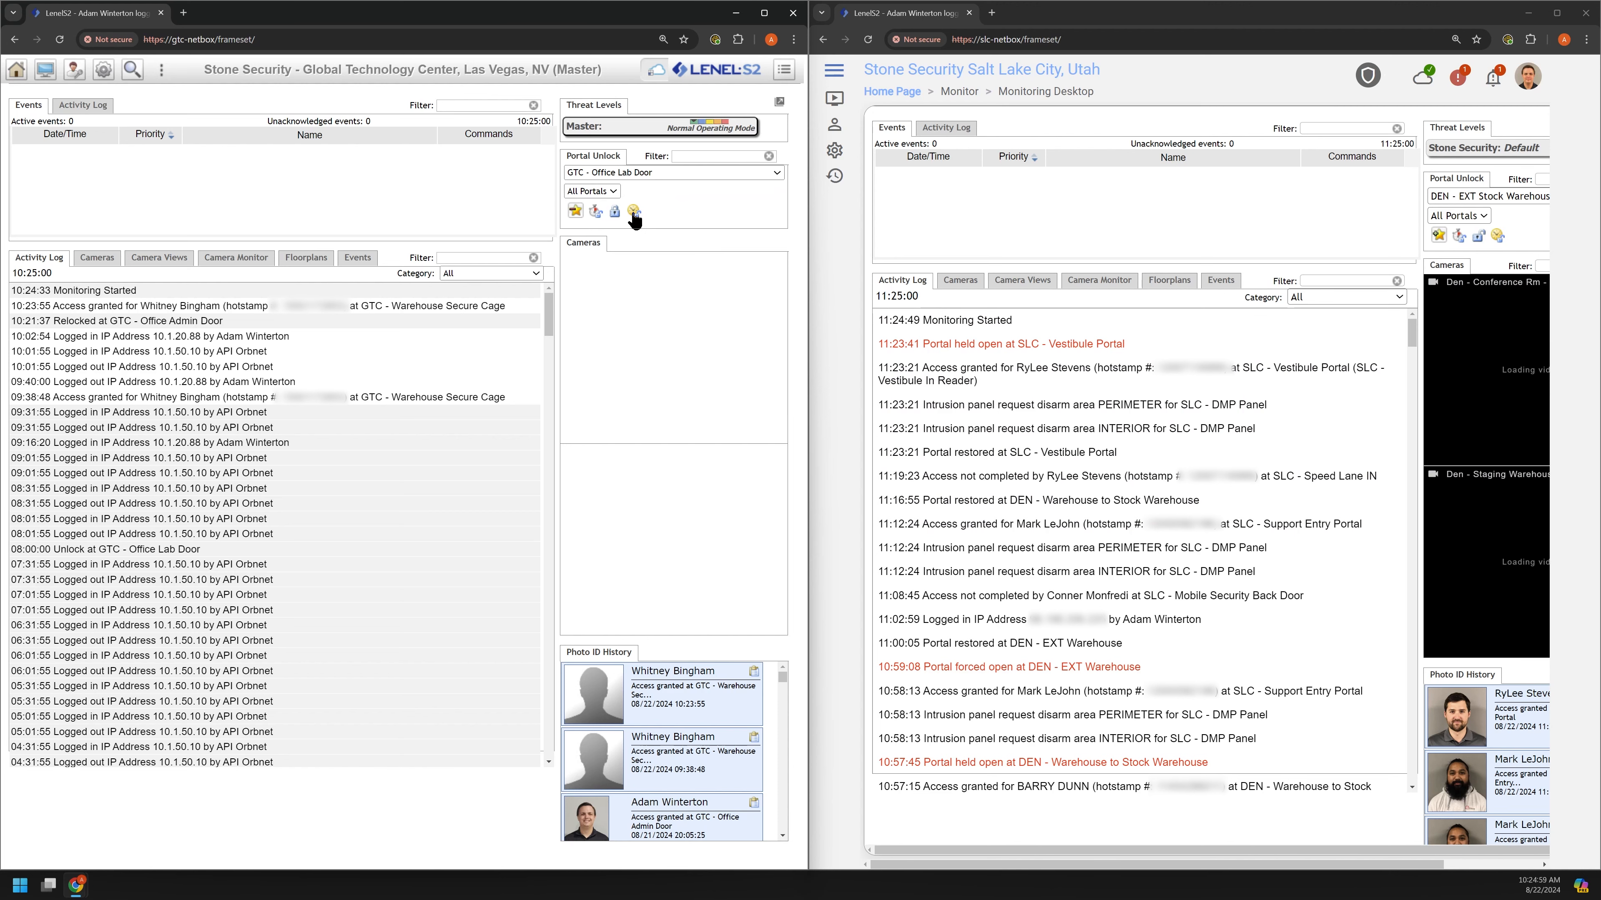
# Check and cancel the Office Lab Door and DEN - EXT Stock Warehouse schedules, then return to the classic window.
pyautogui.click(633, 213)
pyautogui.click(759, 296)
pyautogui.moveTo(1396, 865); pyautogui.dragTo(1521, 870)
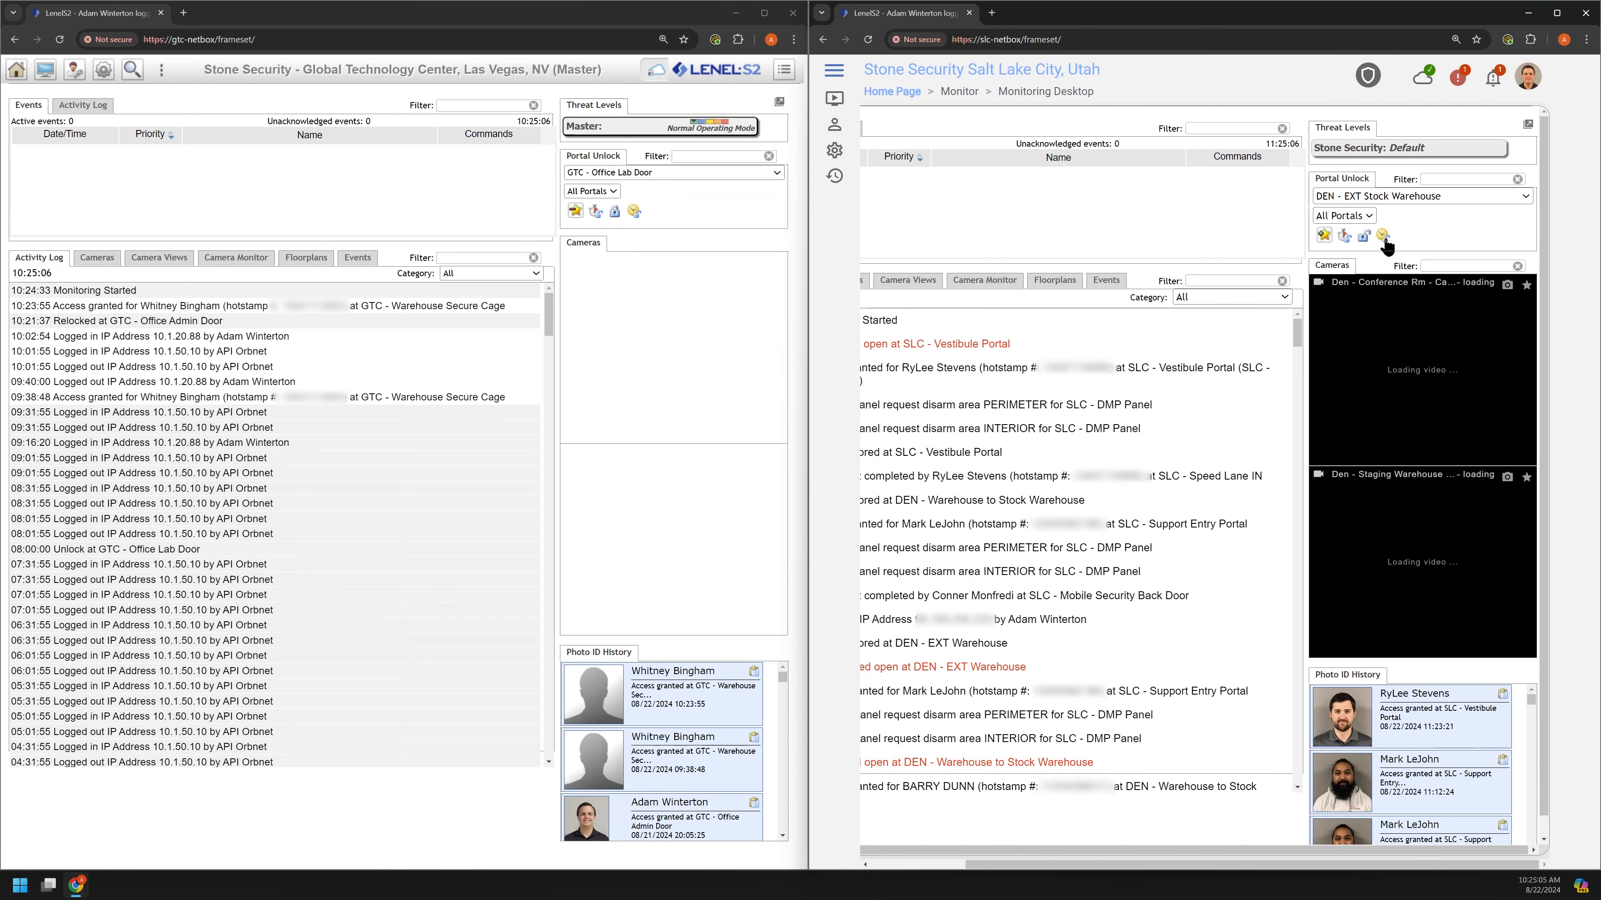
pyautogui.click(1383, 236)
pyautogui.click(1507, 319)
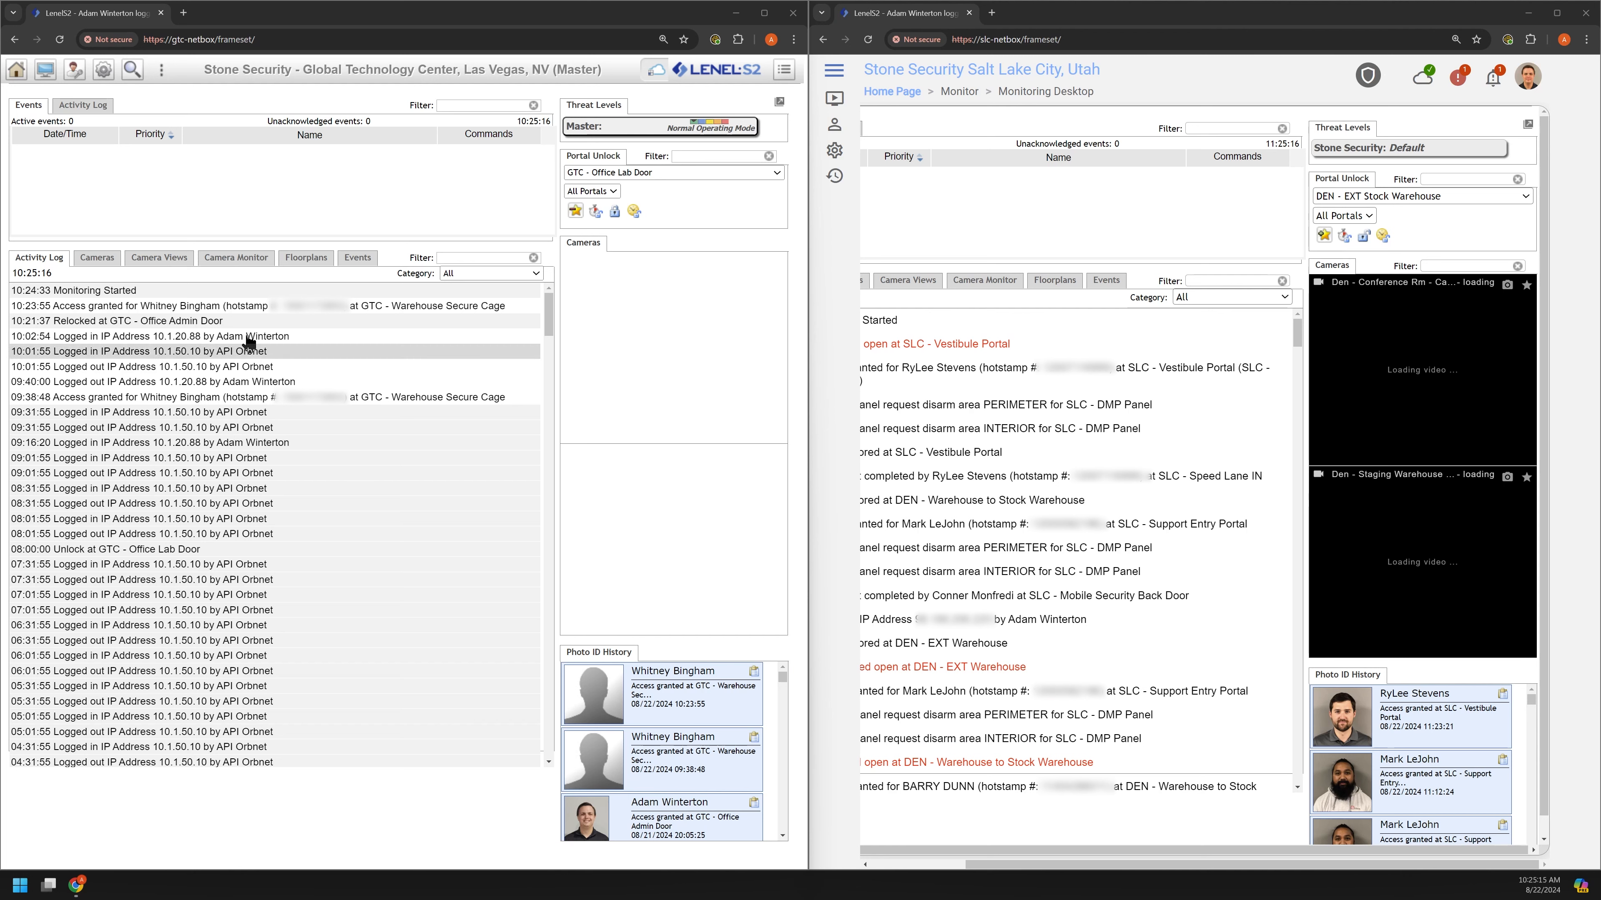
pyautogui.click(228, 222)
pyautogui.click(54, 77)
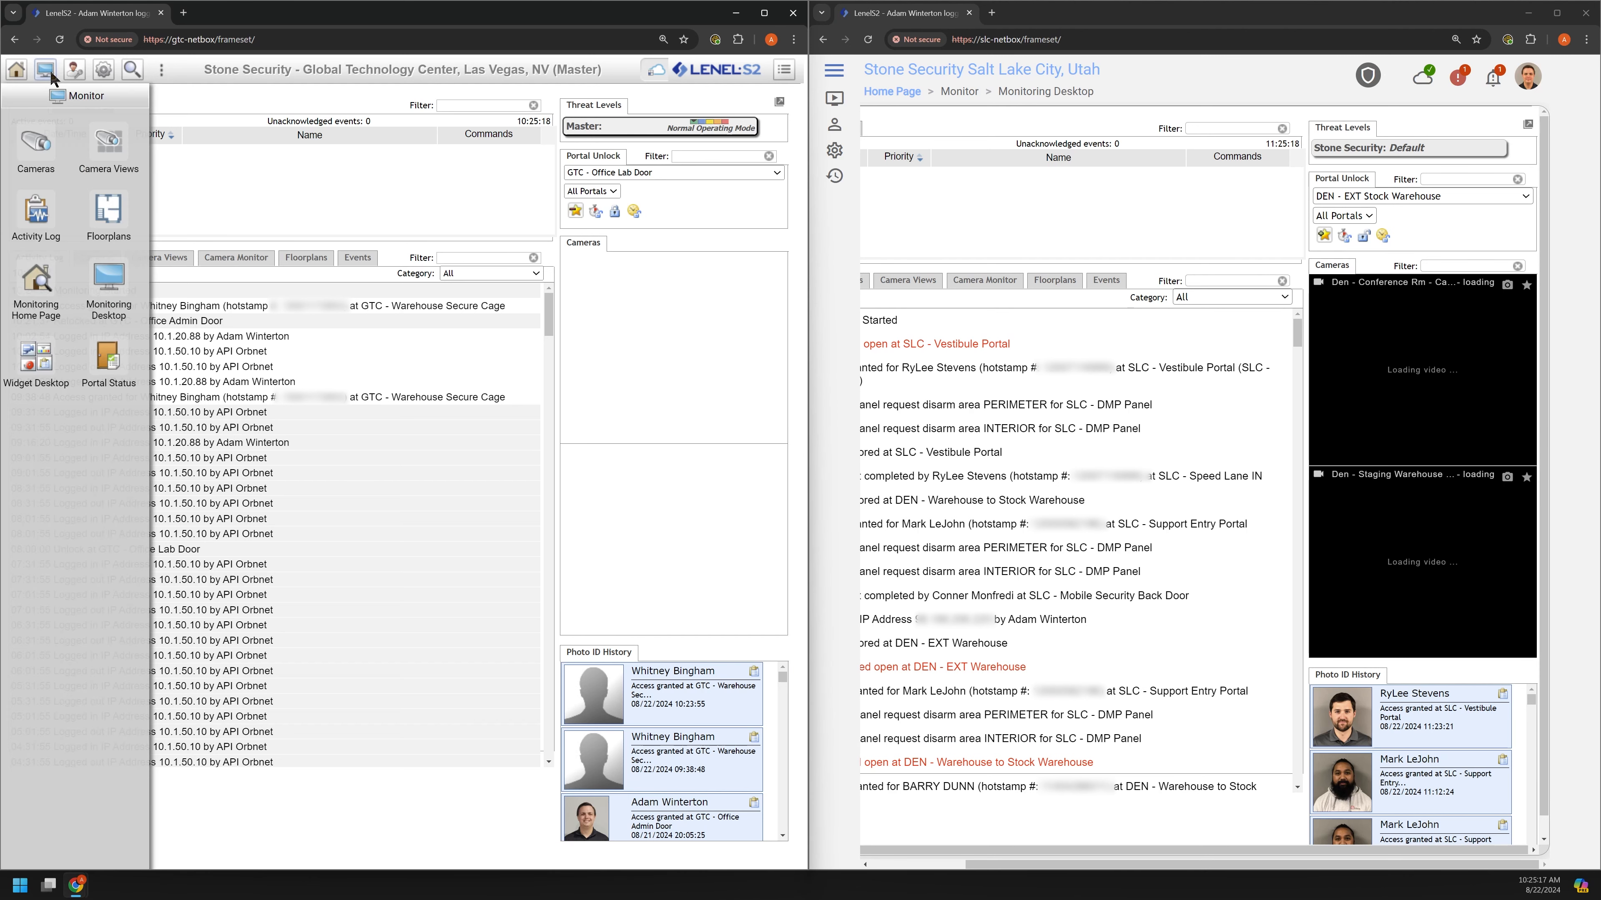
# Open the classic Floorplans page in a maximized window via the Monitor menu.
pyautogui.click(109, 208)
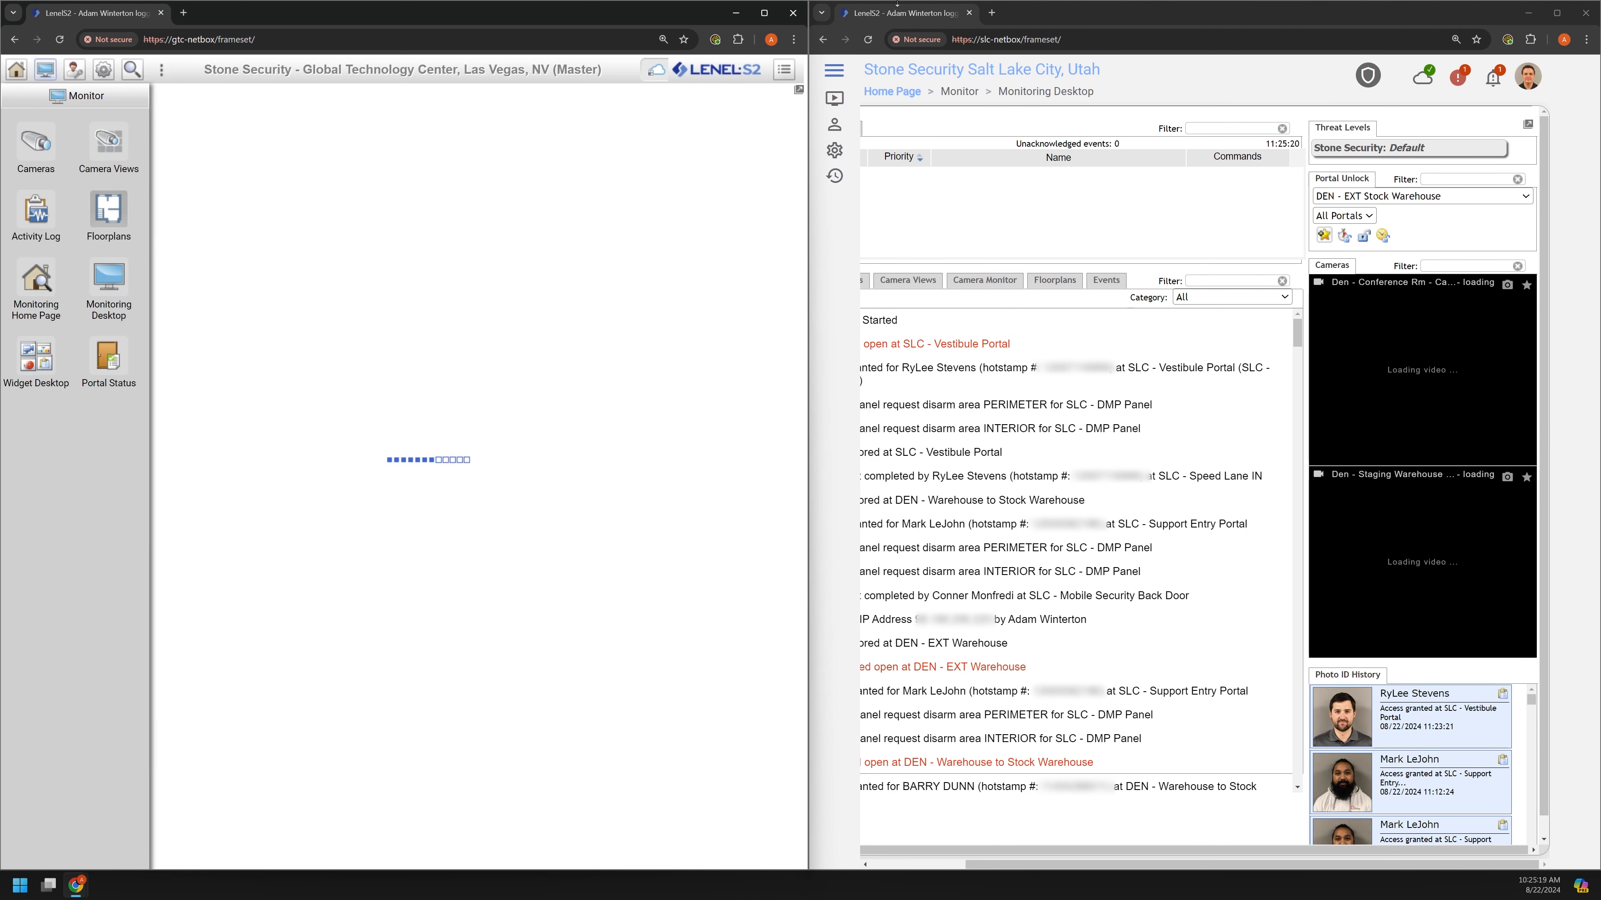
pyautogui.click(765, 14)
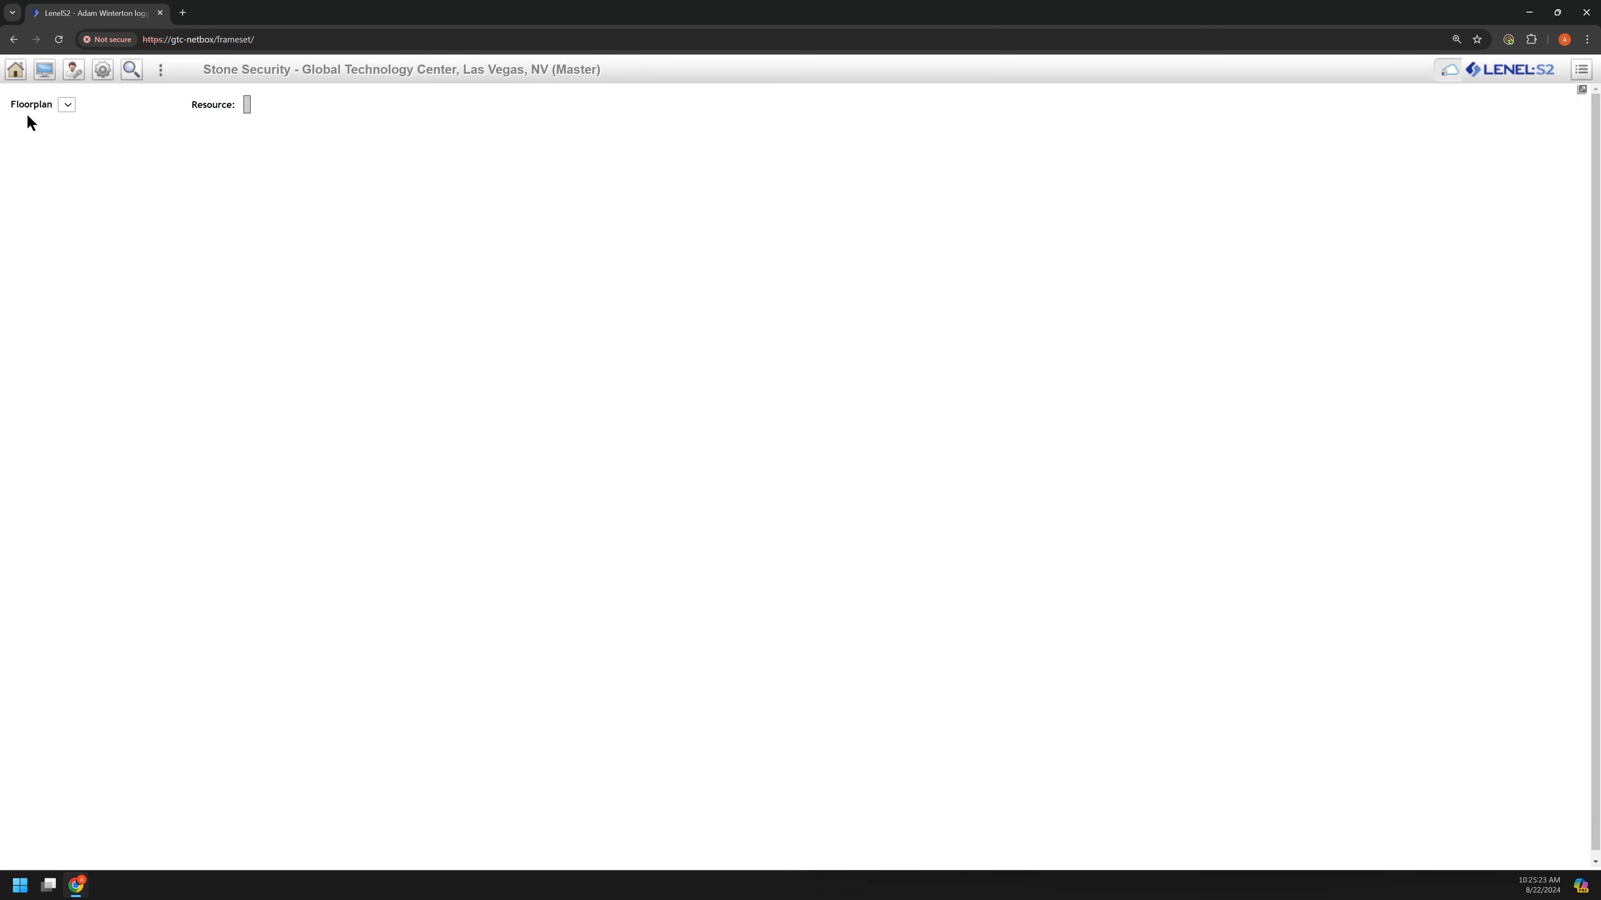
pyautogui.click(83, 77)
pyautogui.moveTo(17, 71)
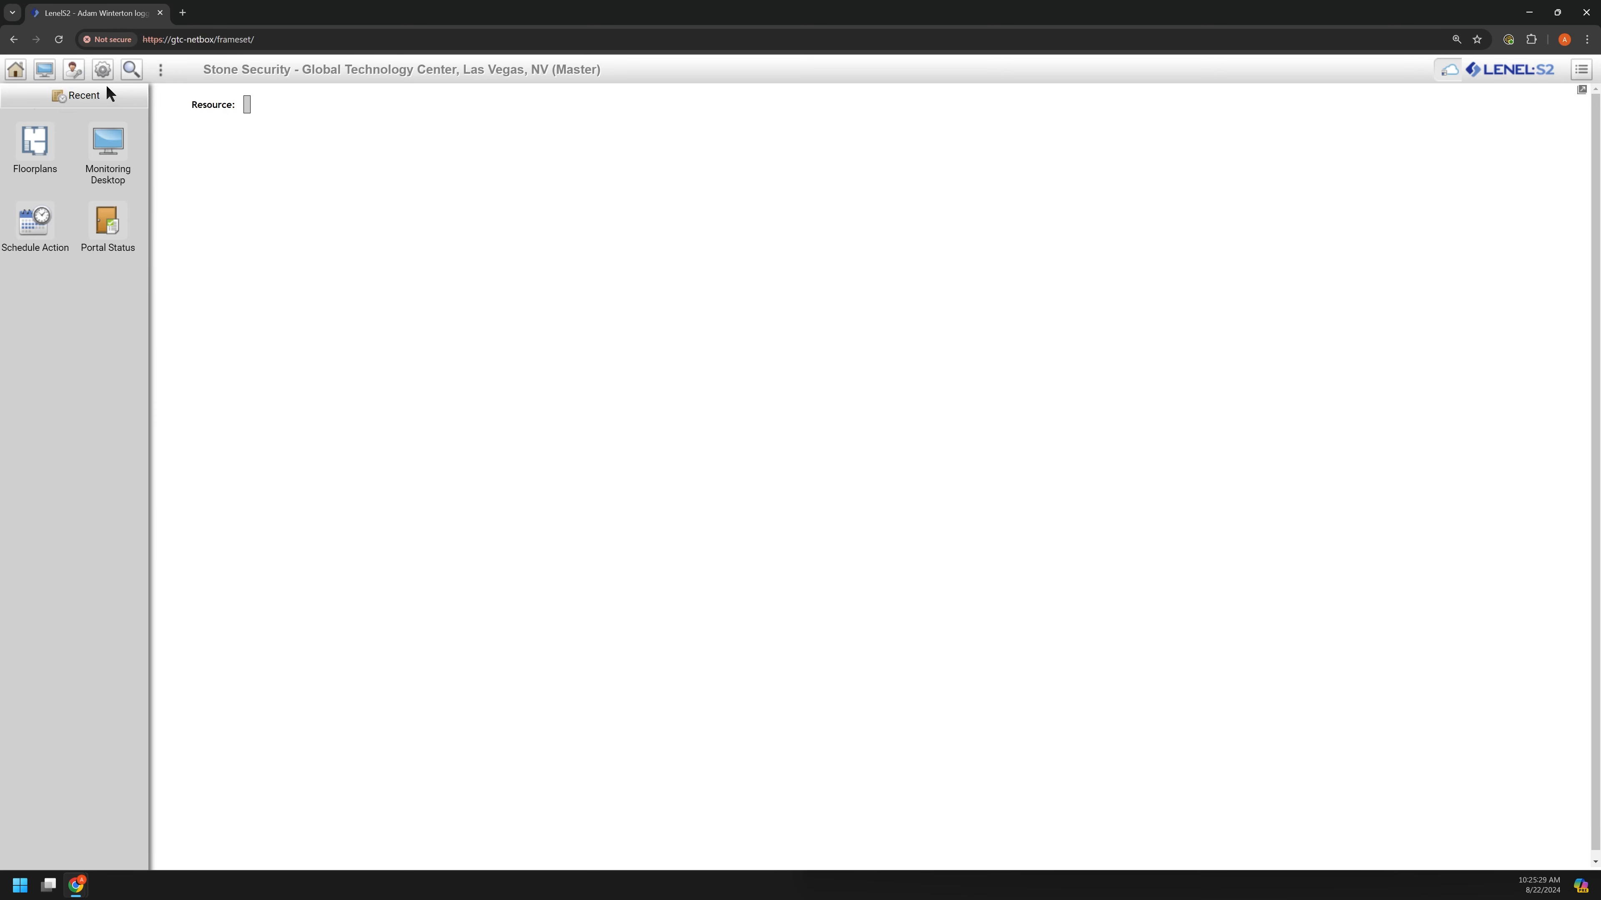
pyautogui.click(107, 73)
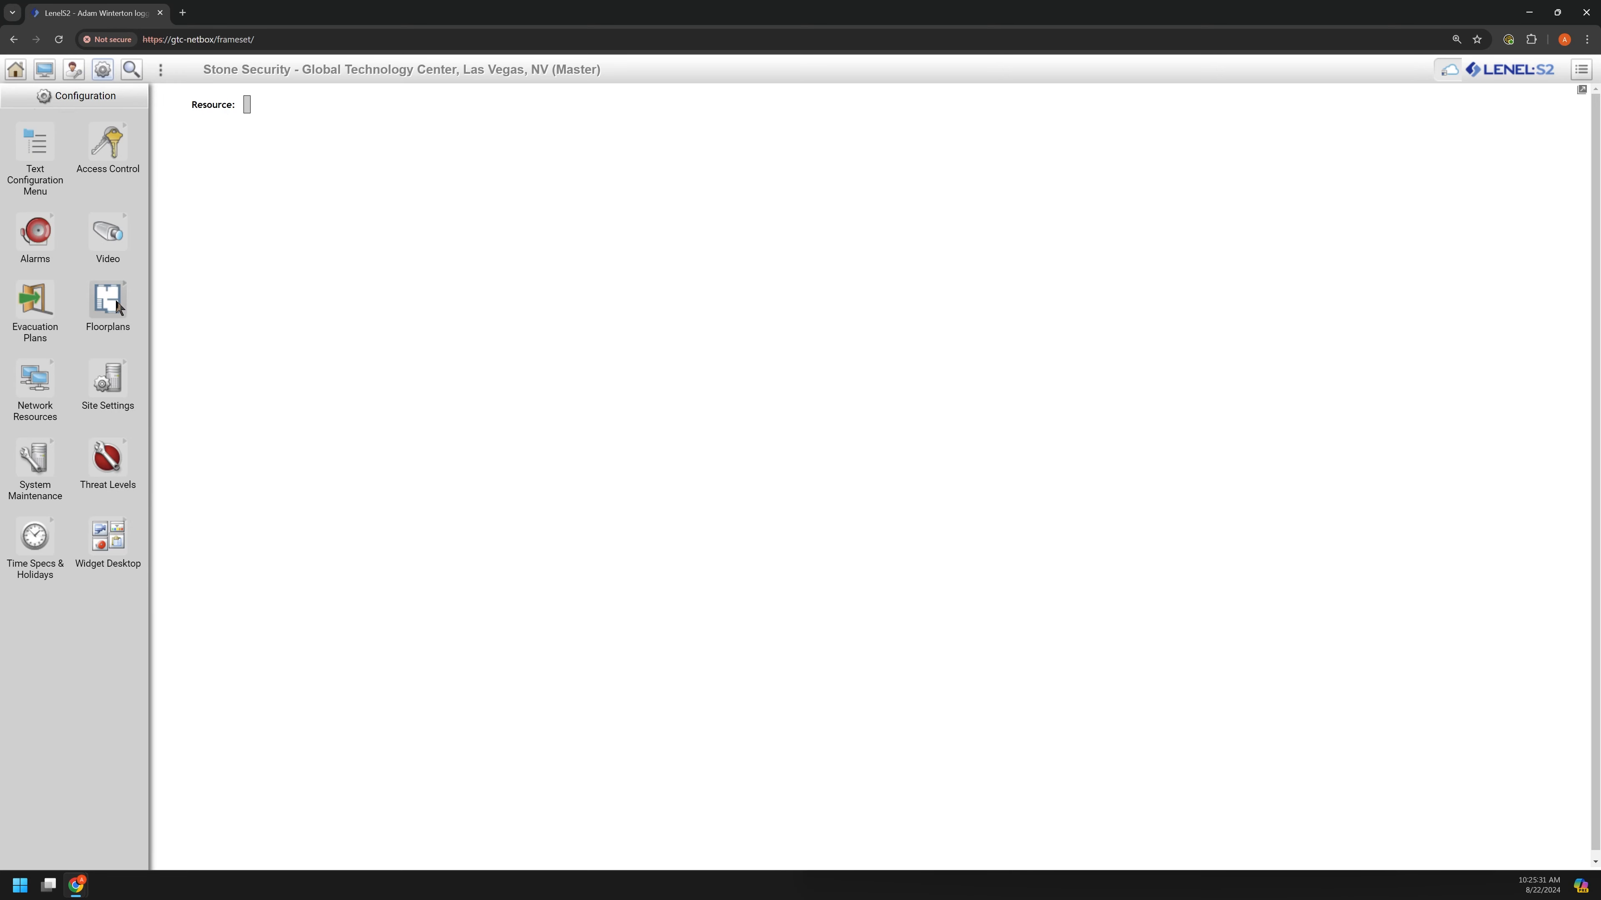
pyautogui.click(38, 71)
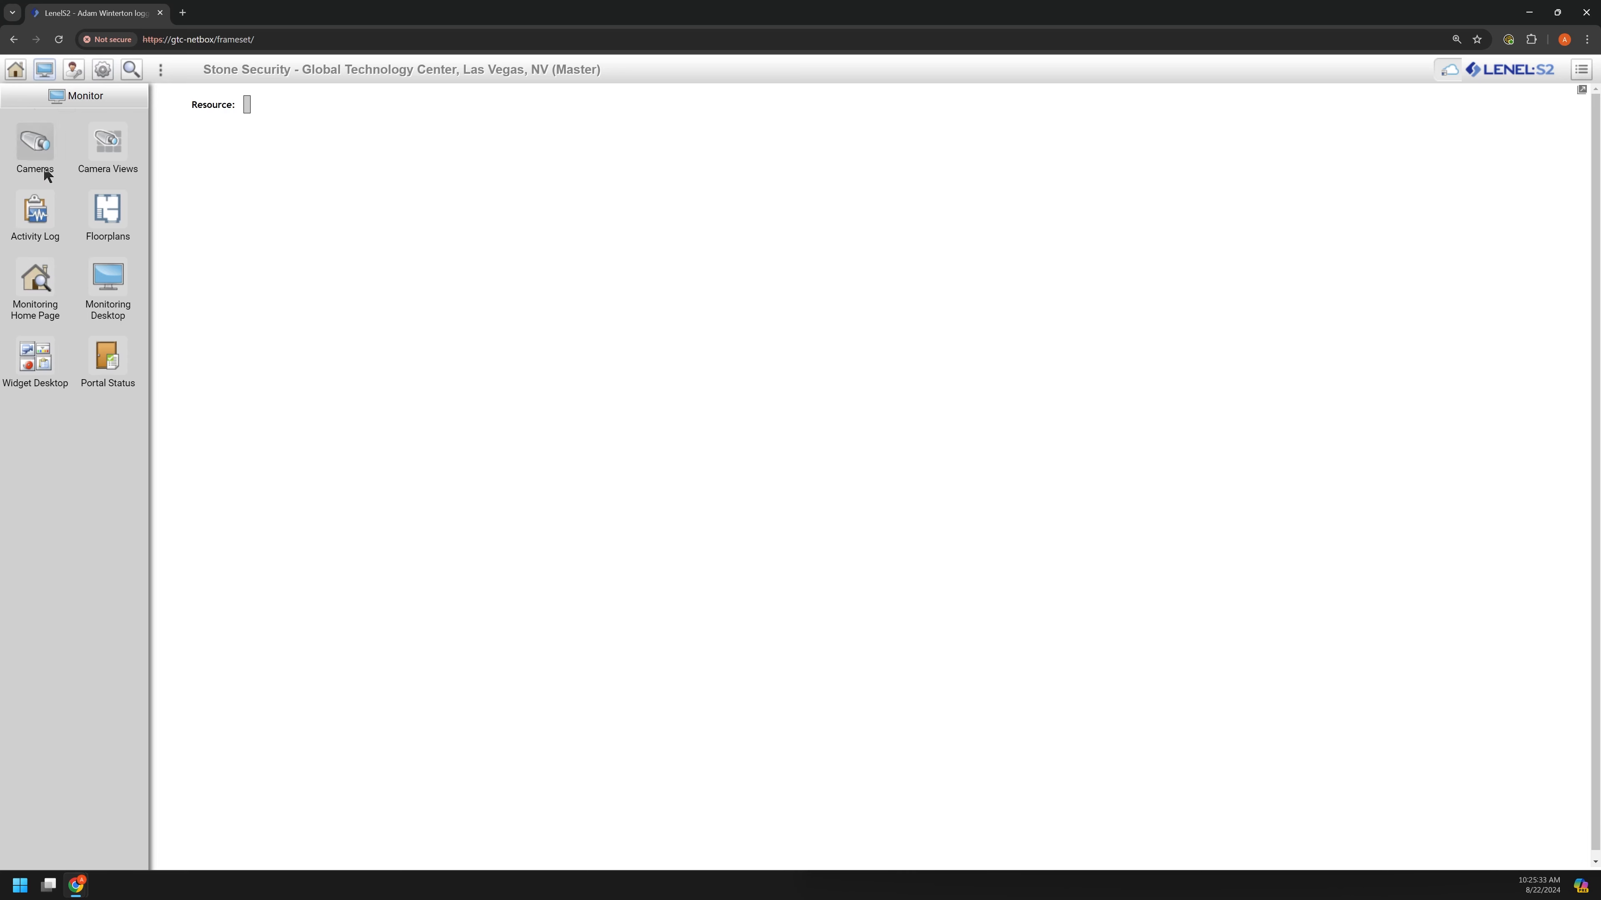
pyautogui.click(141, 233)
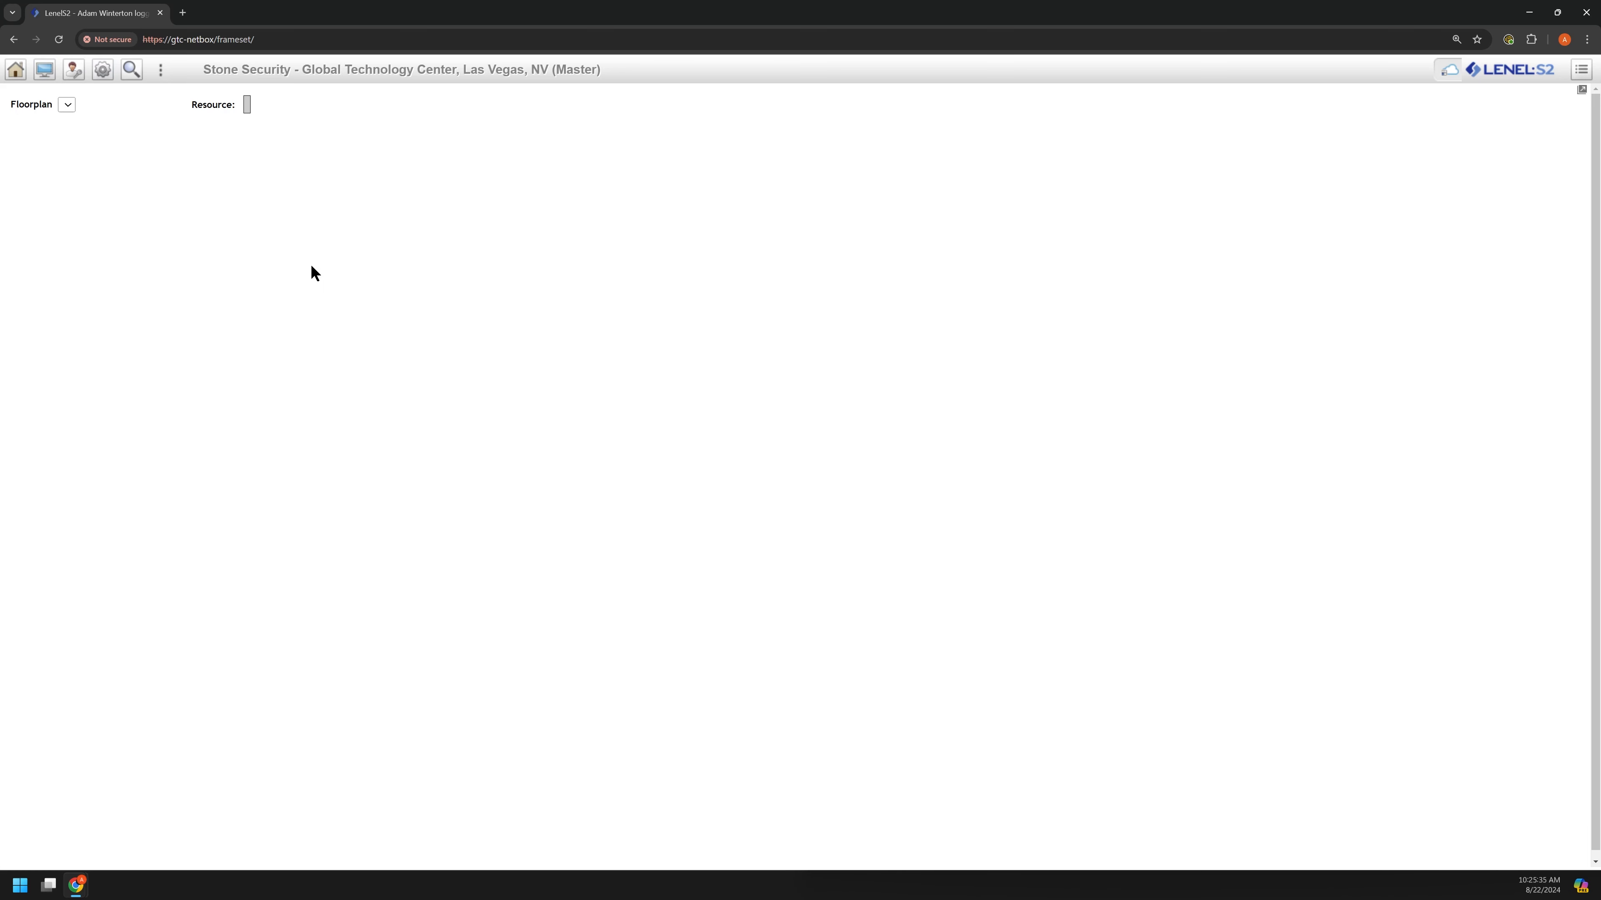
pyautogui.click(45, 71)
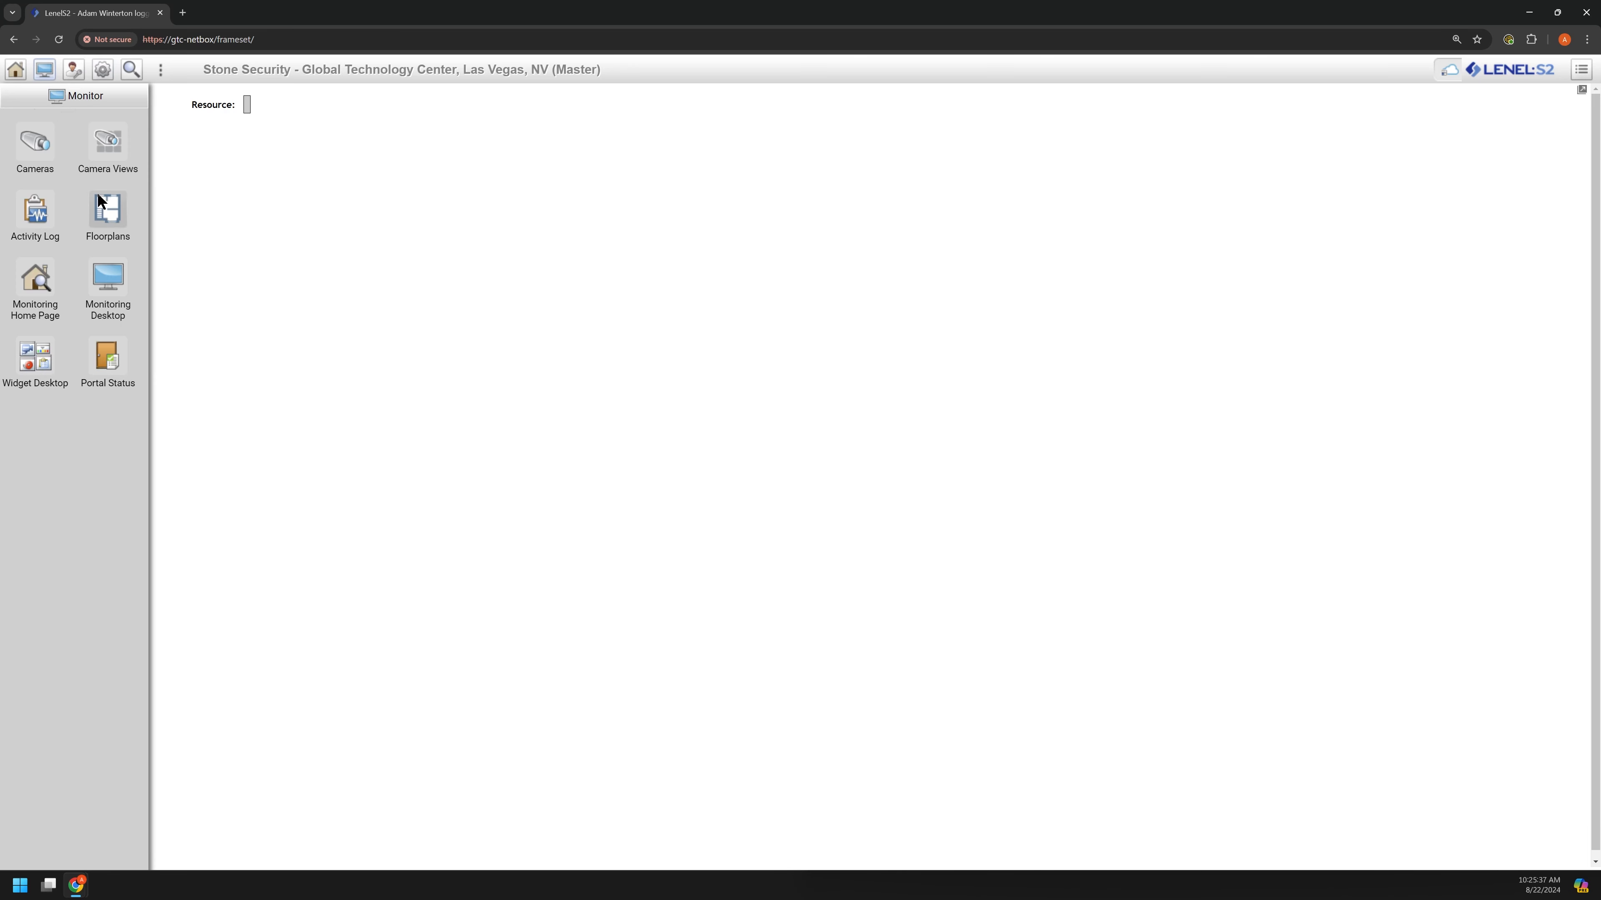
pyautogui.click(107, 212)
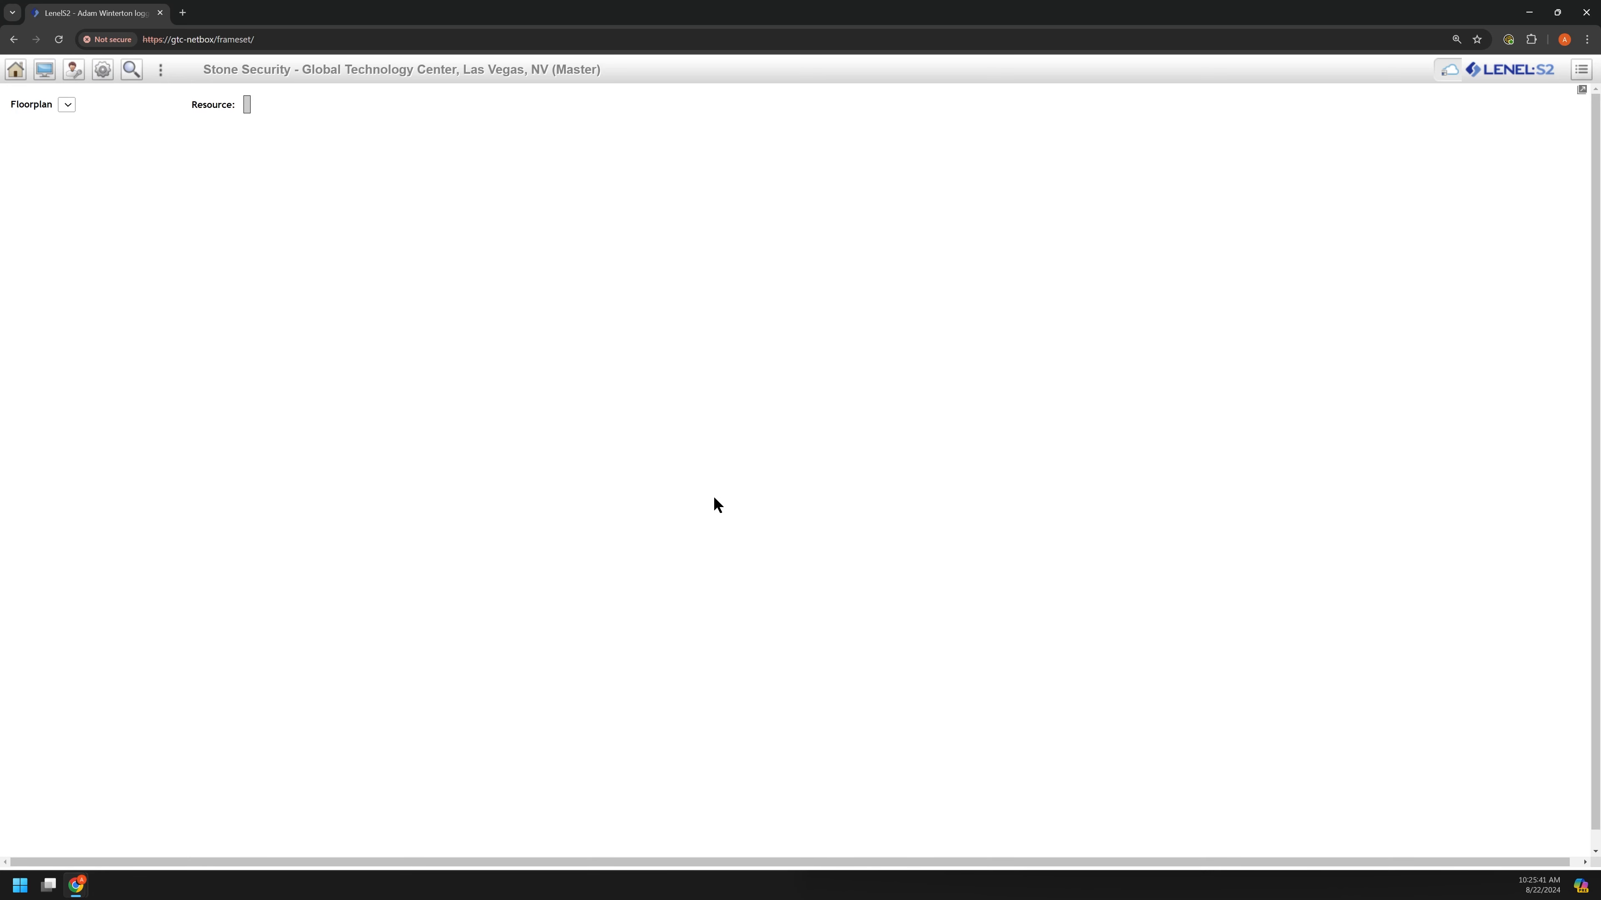
# Compare the Monitor, Administration and Configuration panels, open Configuration Floorplans, and snap the window left.
pyautogui.click(65, 104)
pyautogui.click(73, 69)
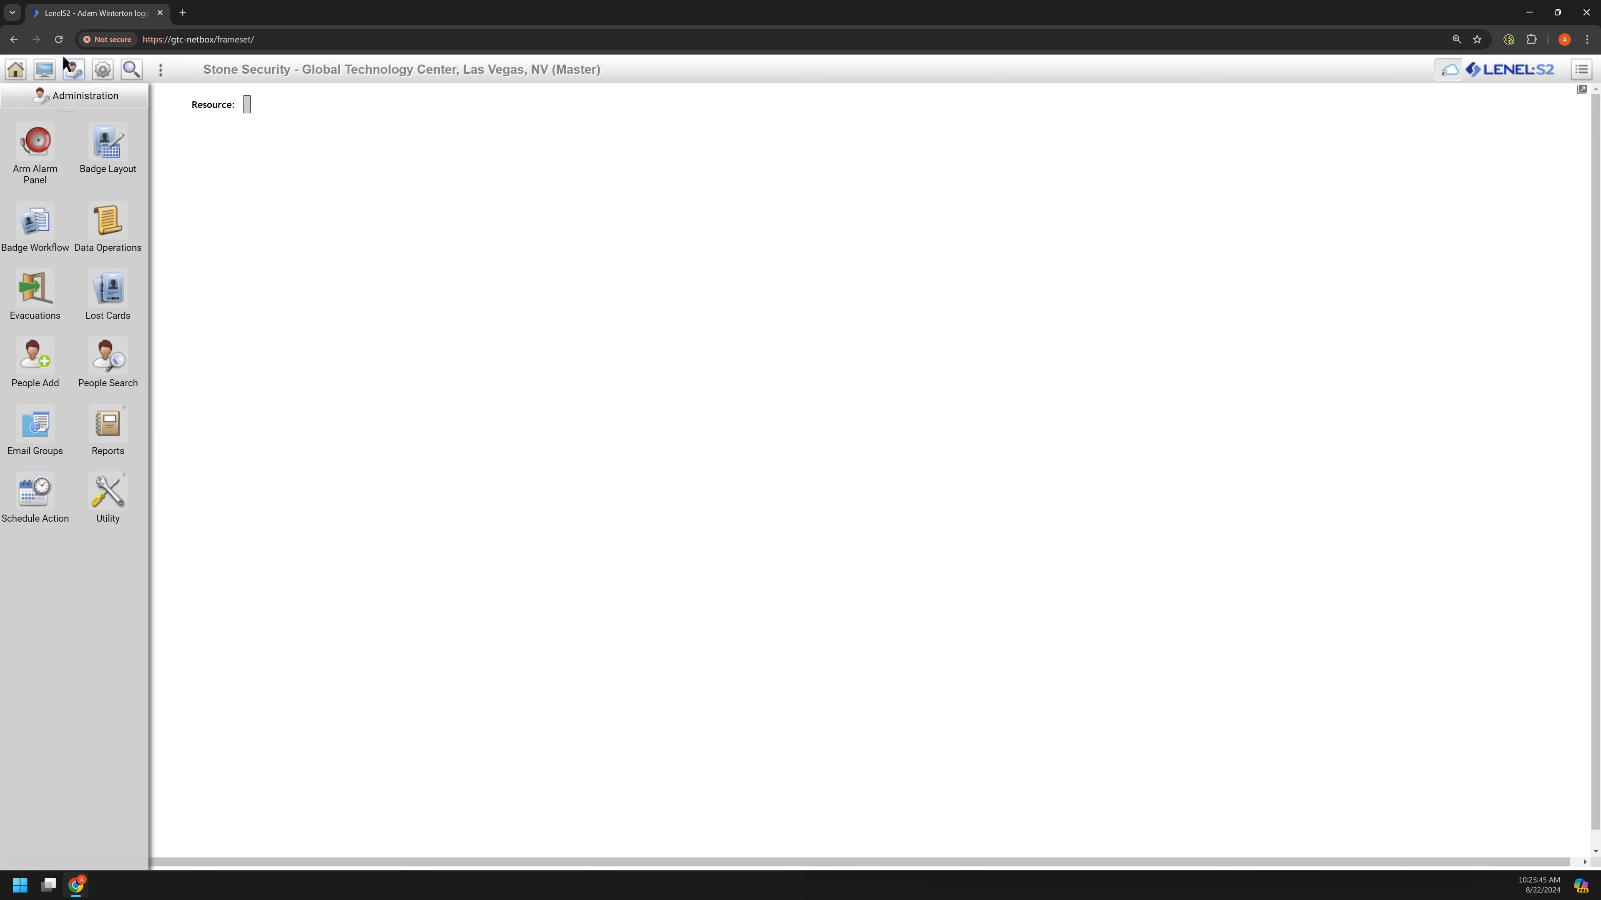
pyautogui.click(102, 70)
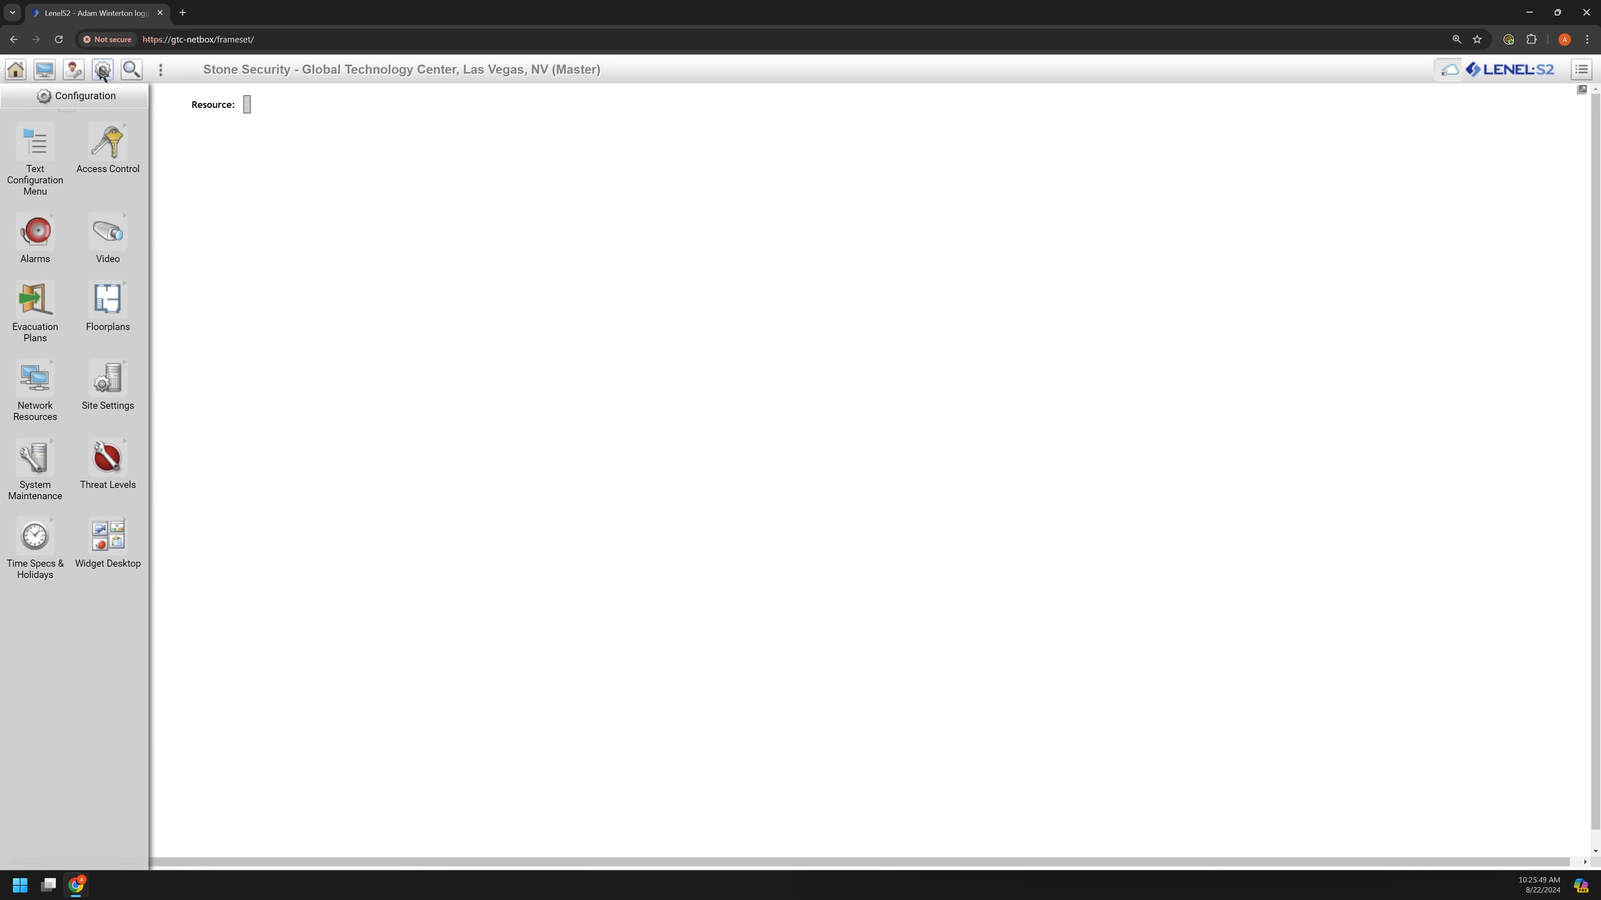
pyautogui.click(45, 69)
pyautogui.click(71, 70)
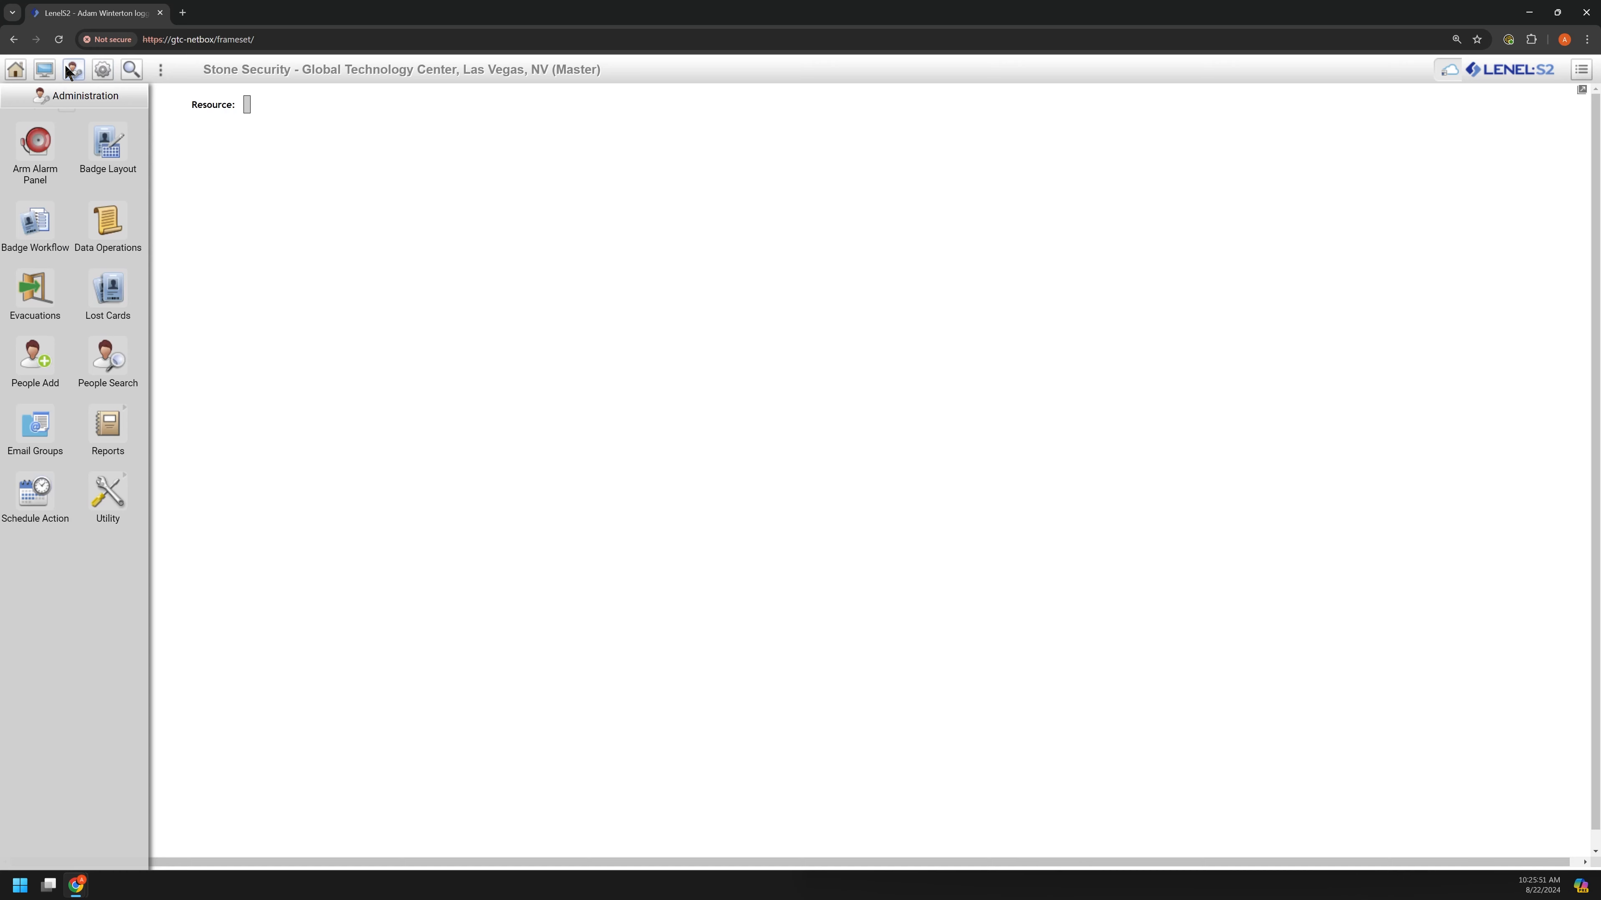
pyautogui.click(101, 69)
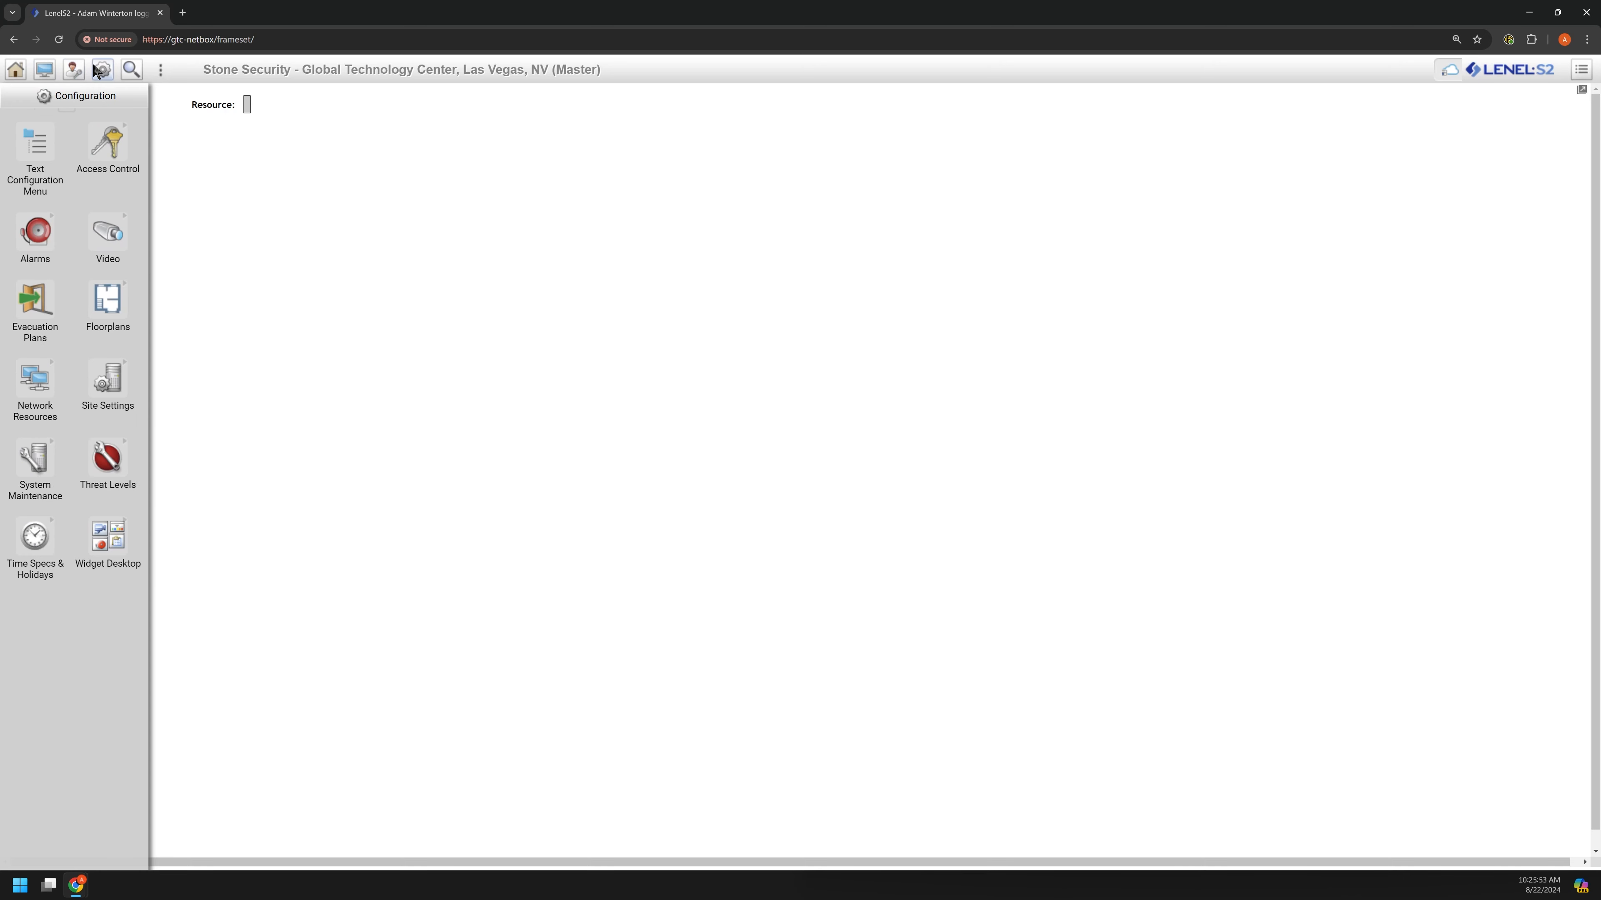
pyautogui.click(72, 71)
pyautogui.click(43, 71)
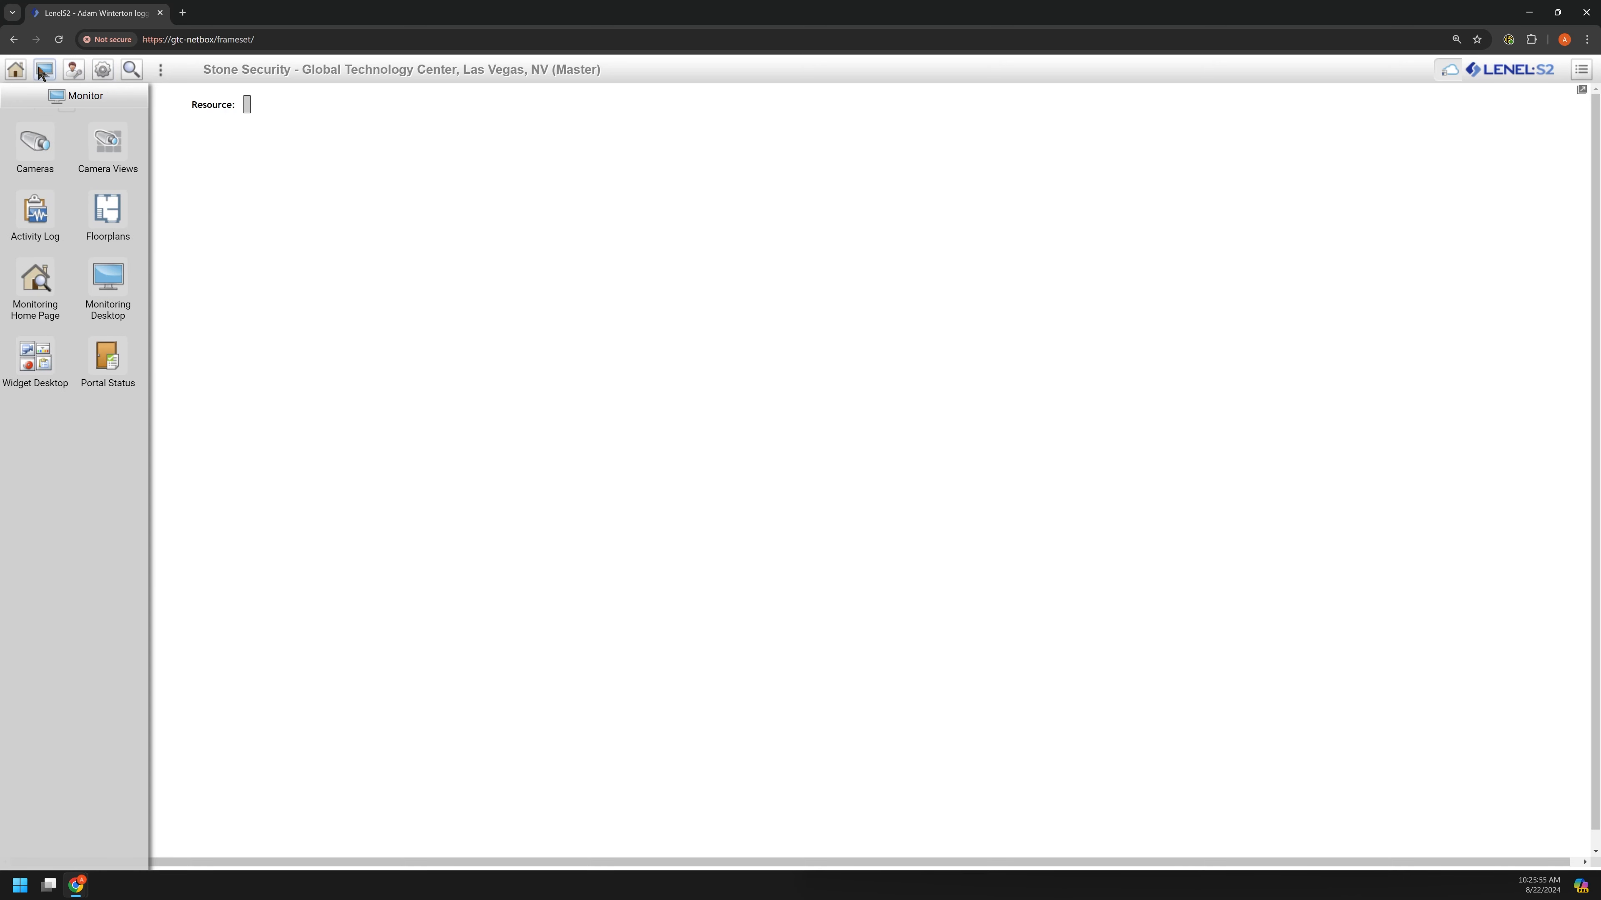
pyautogui.click(74, 71)
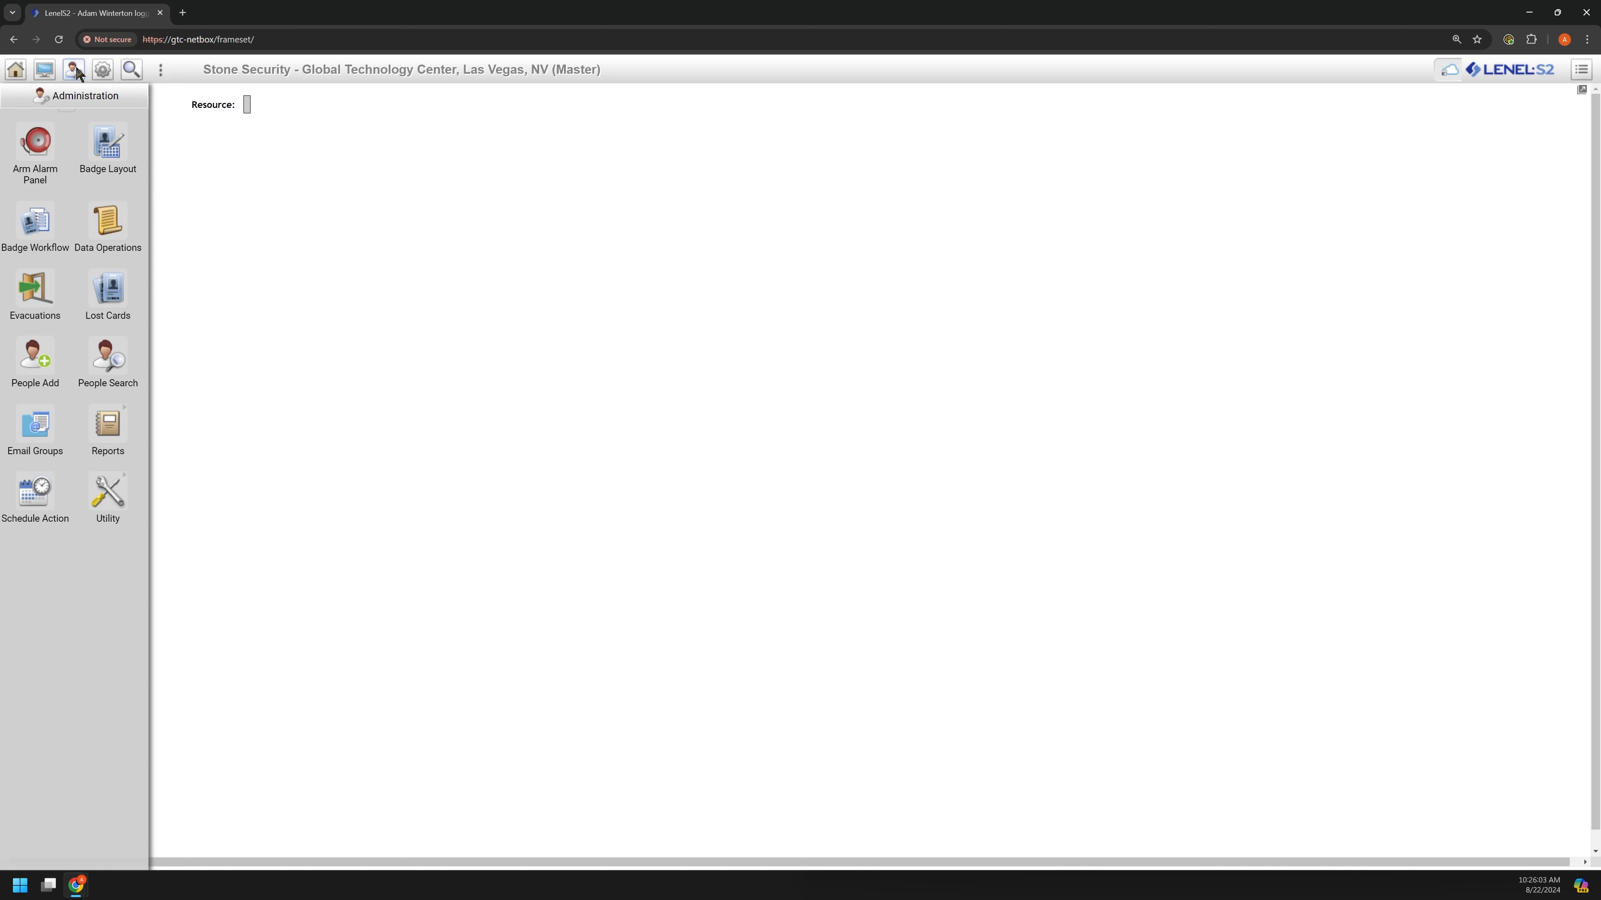
pyautogui.click(104, 70)
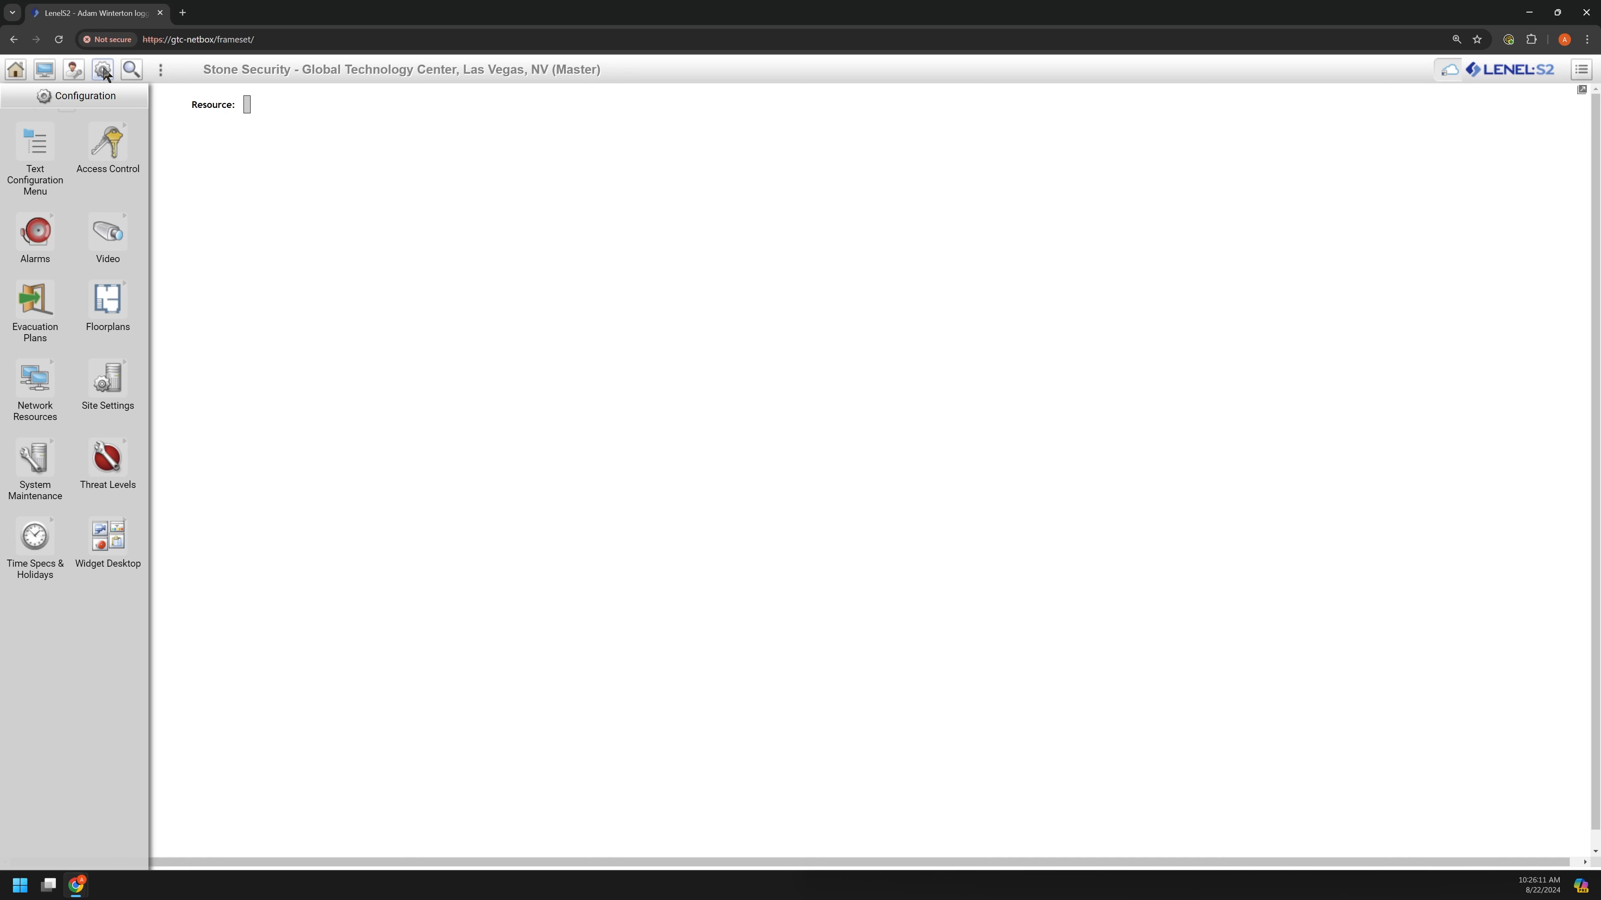
pyautogui.click(110, 297)
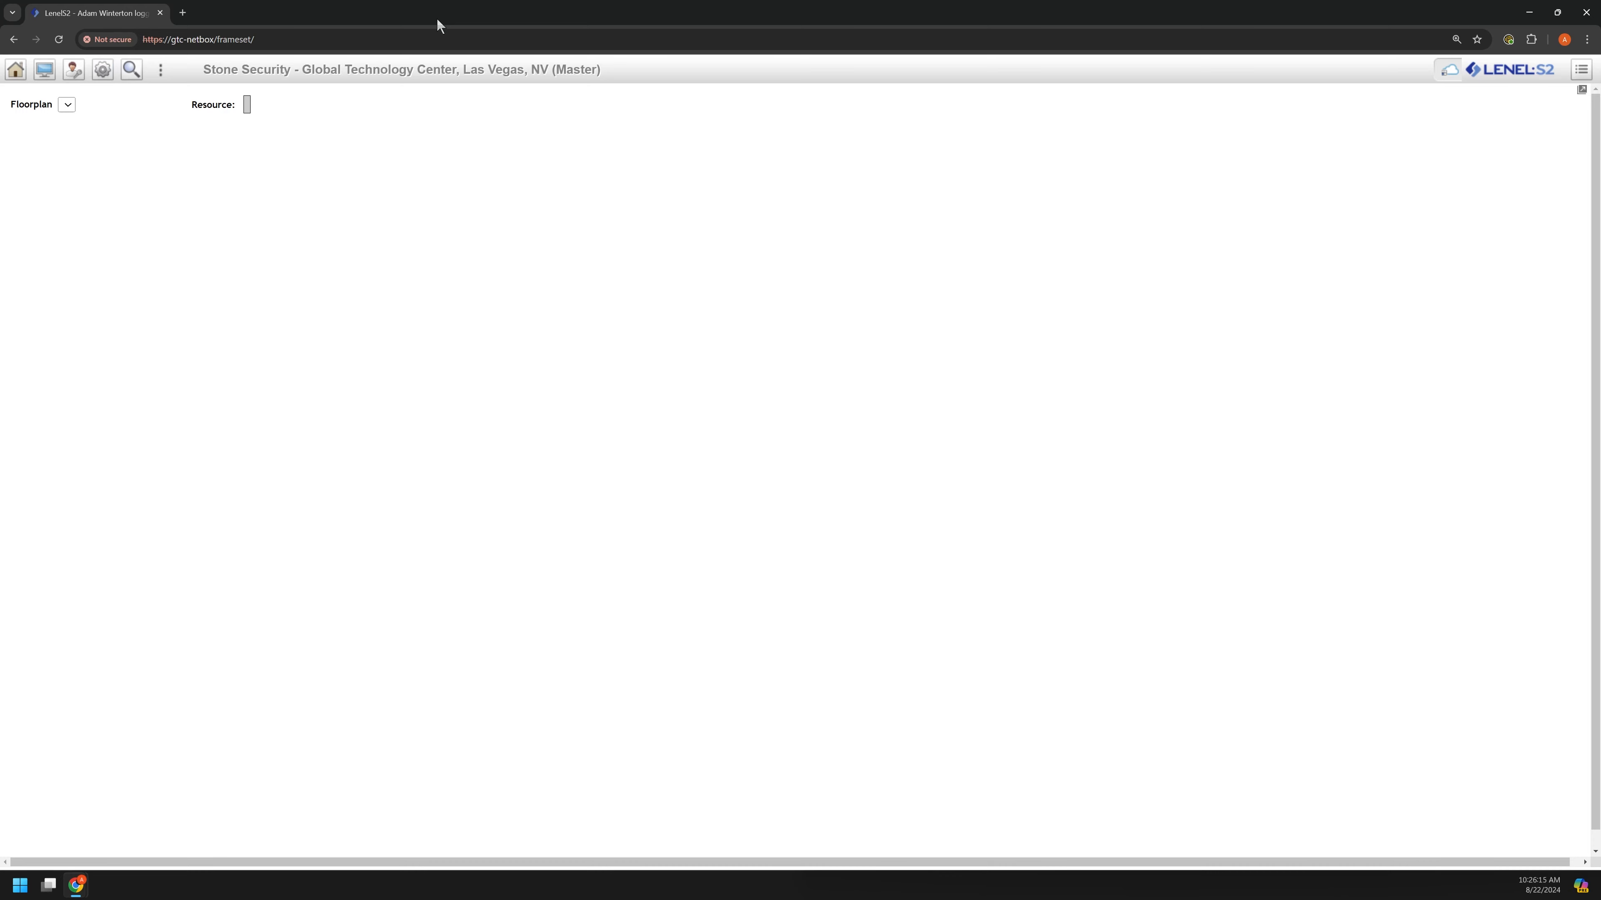
pyautogui.press('super+Left')
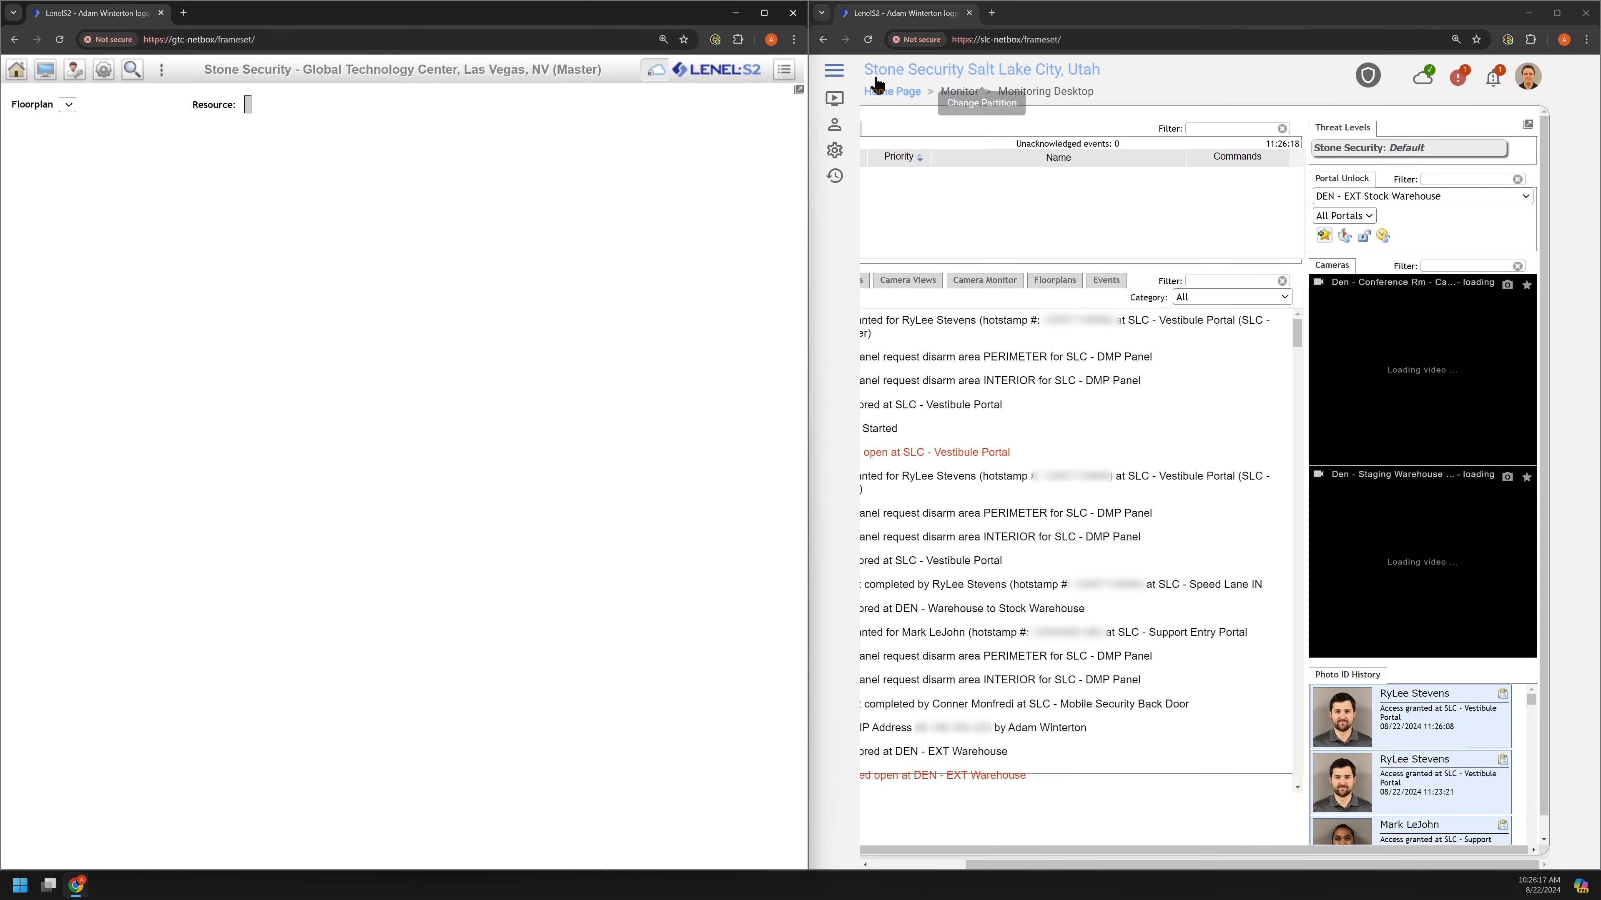
# Open Floorplans > Floorplan Upload in the new interface.
pyautogui.click(837, 149)
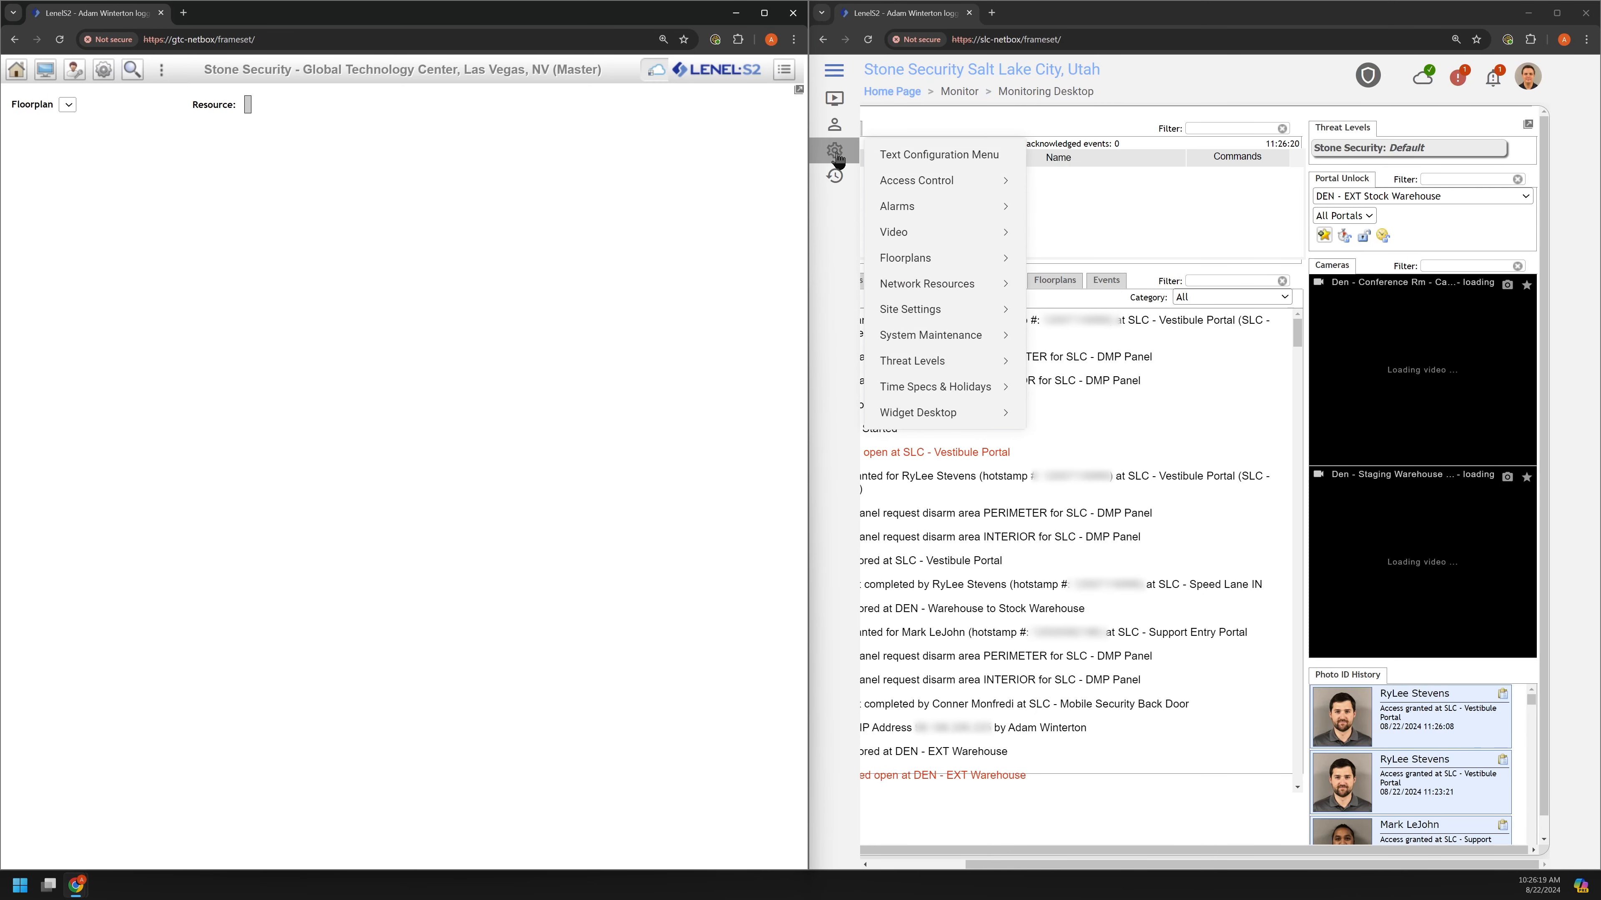
pyautogui.click(914, 272)
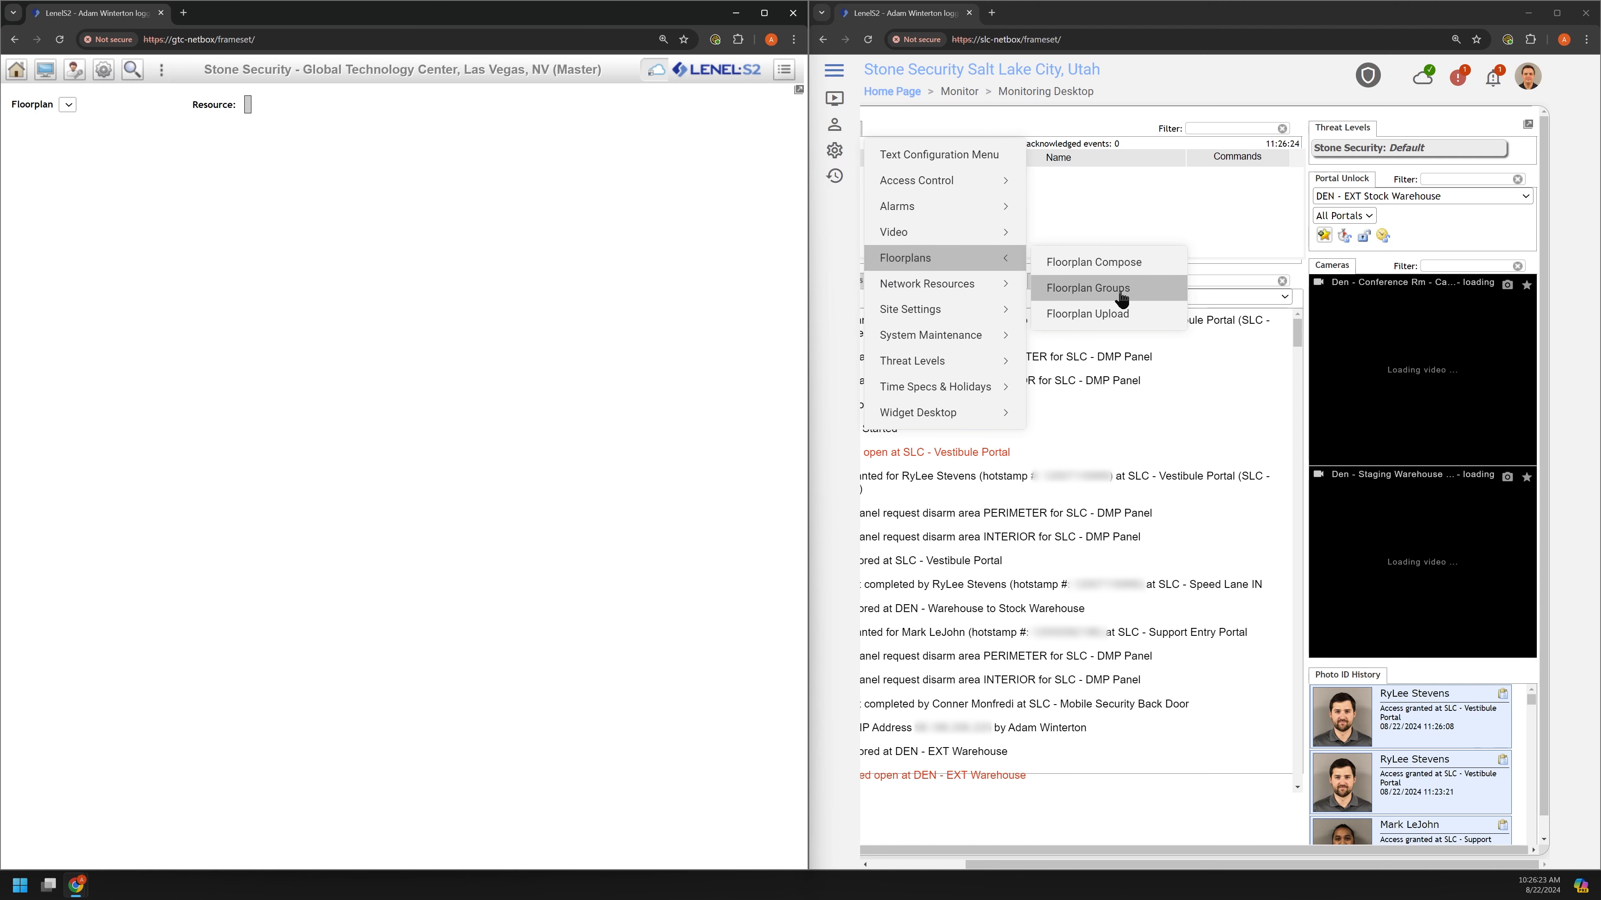
pyautogui.click(1097, 320)
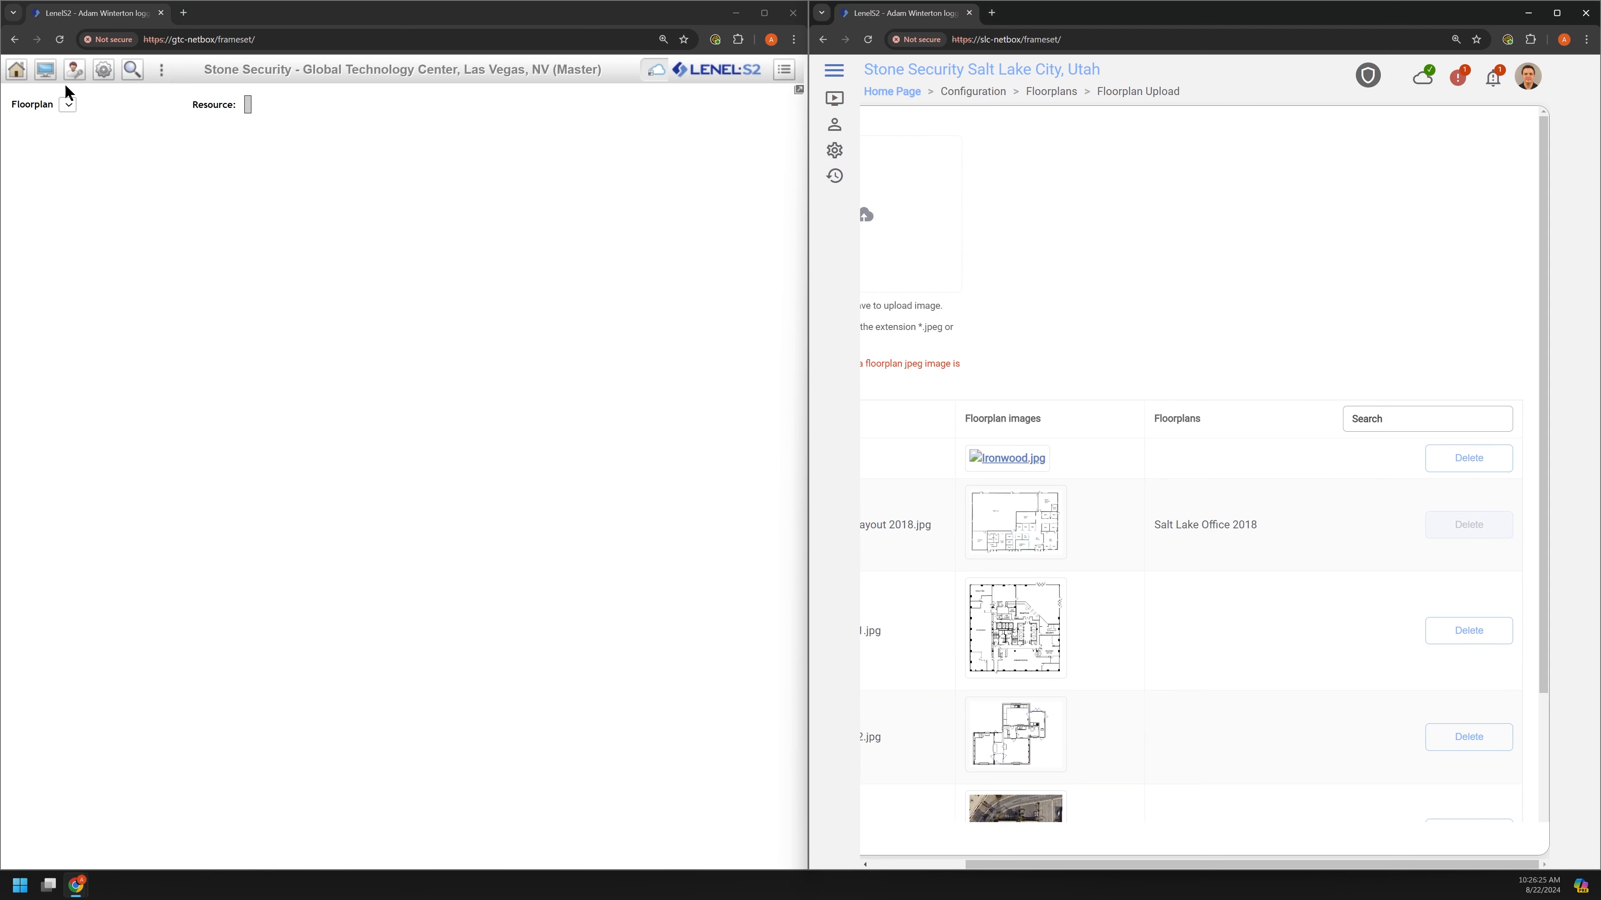
# Reopen Configuration > Floorplans in the classic interface.
pyautogui.click(45, 69)
pyautogui.click(103, 69)
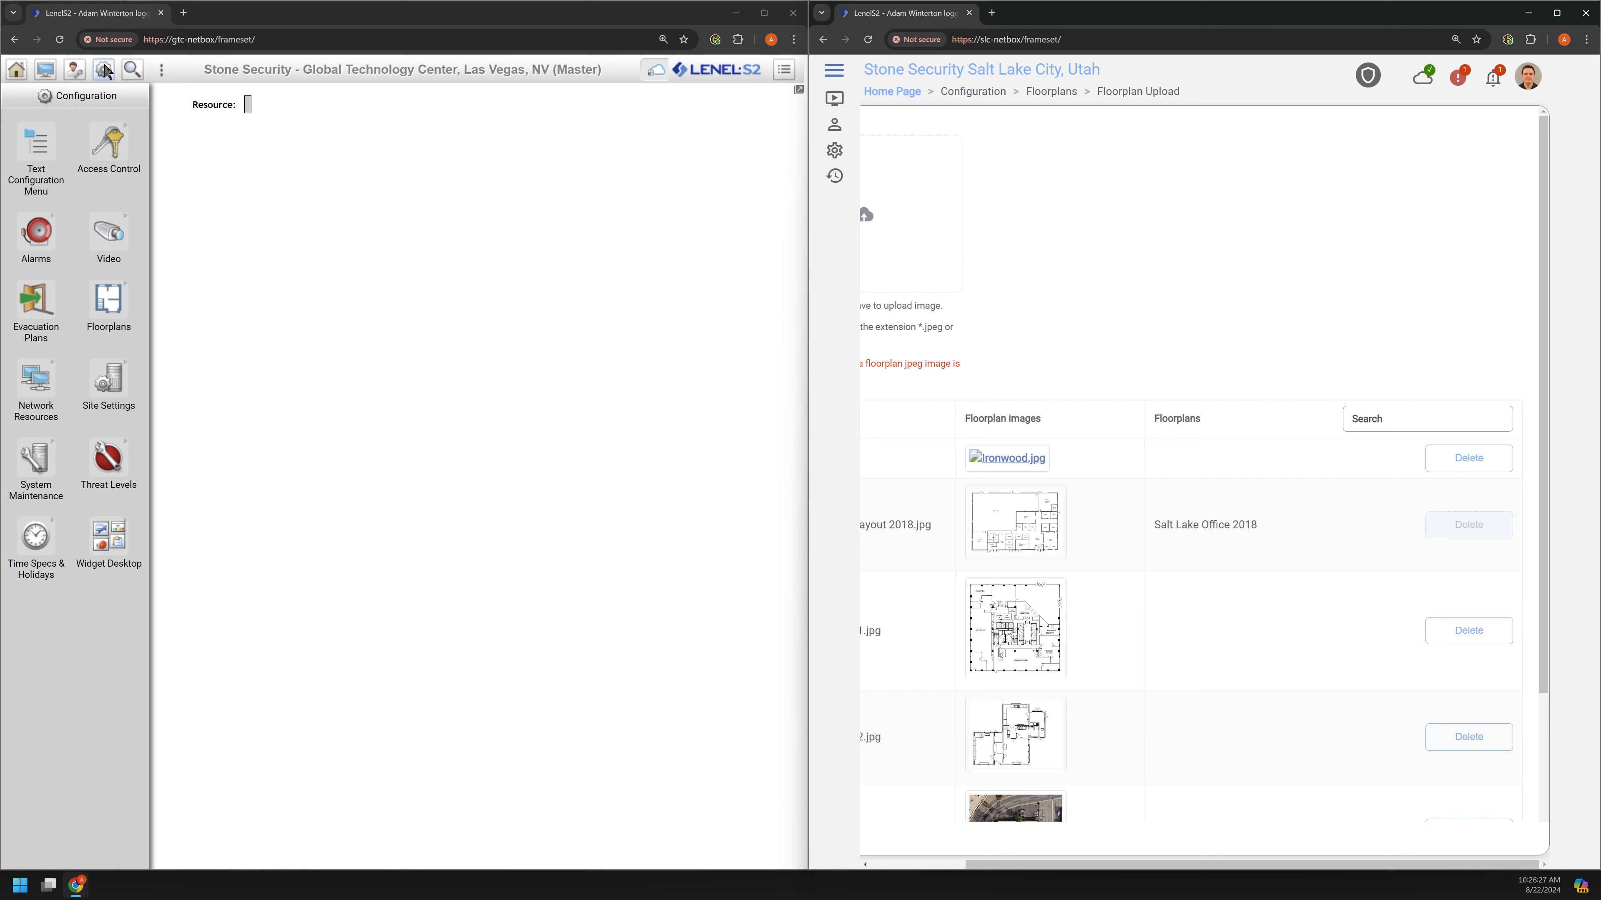
pyautogui.click(112, 279)
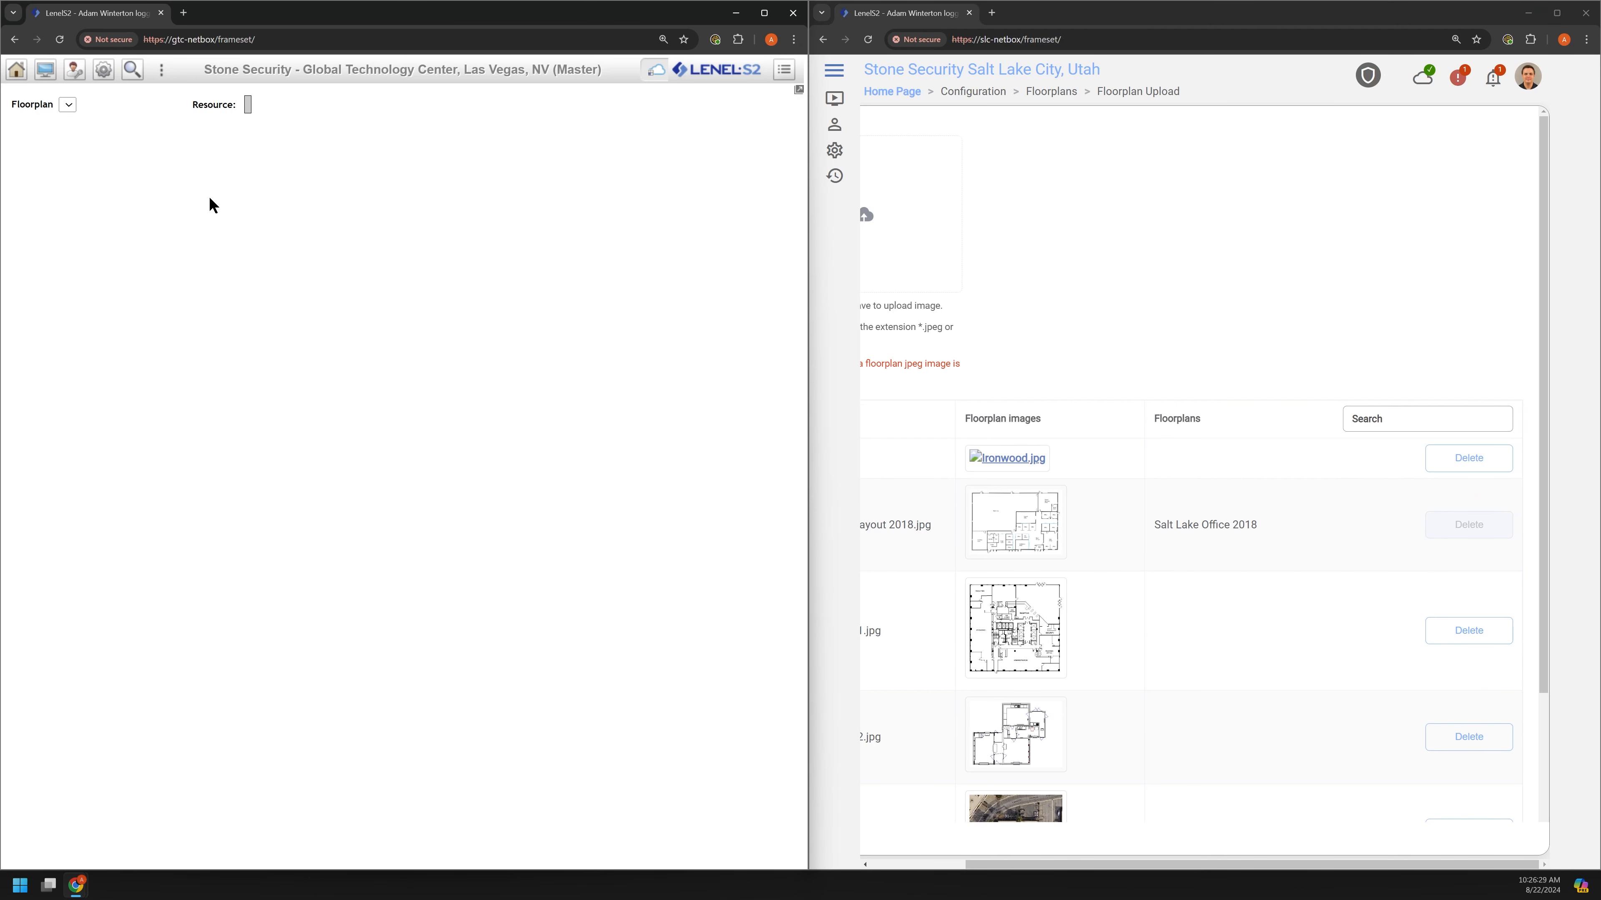
# Maximize the classic window, open Floorplan Upload, and browse GTC Blank Floorplan.jpg without uploading.
pyautogui.click(765, 13)
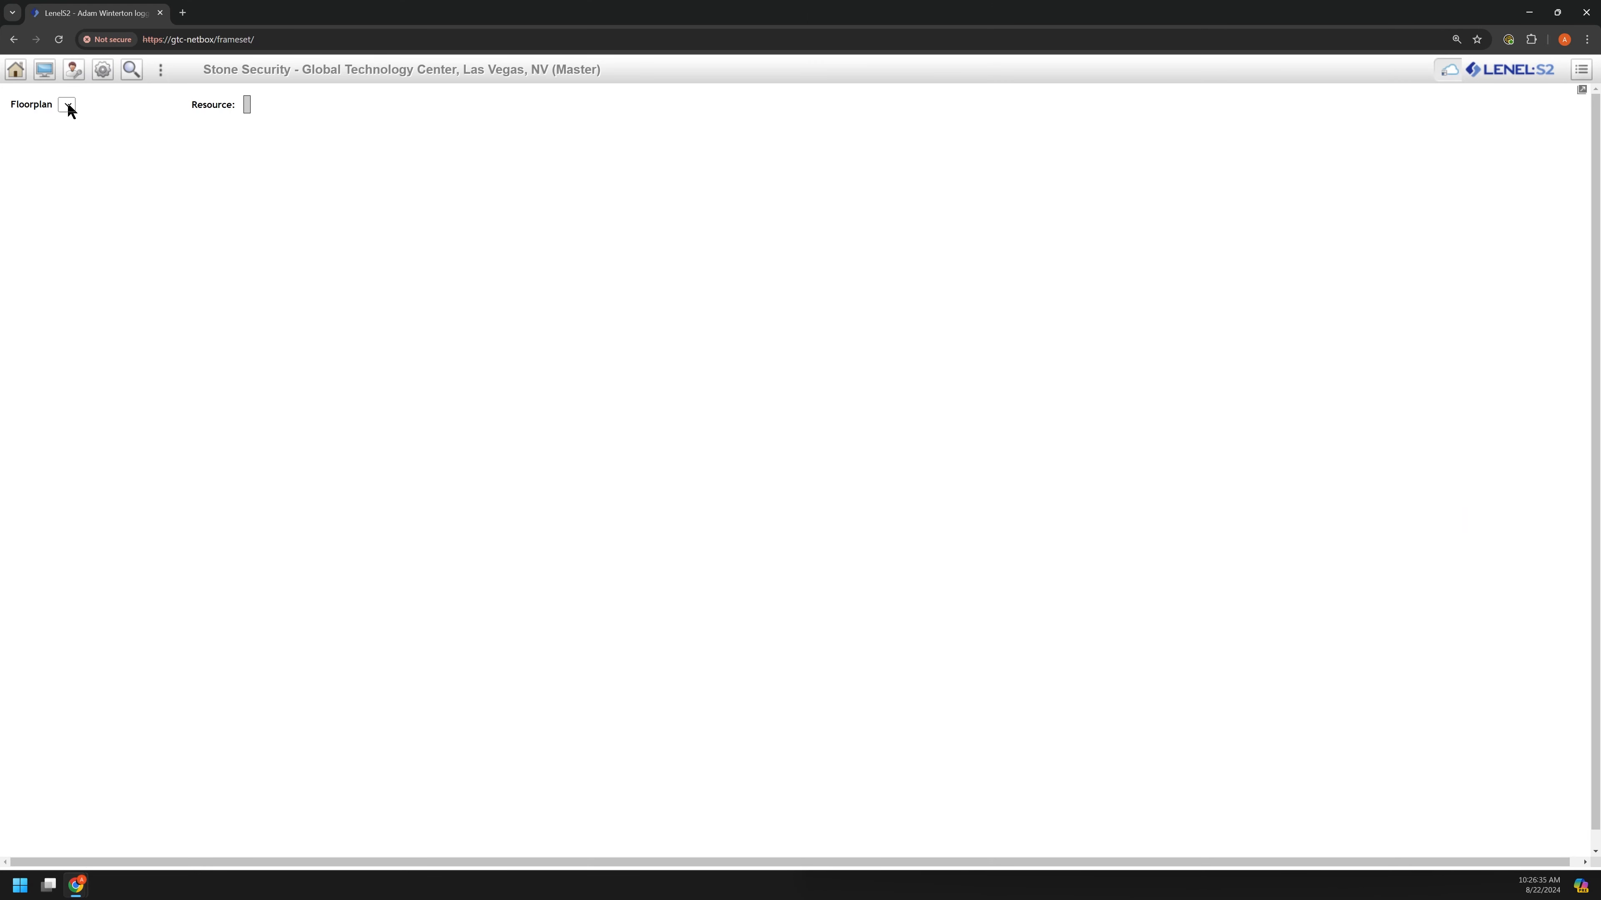
pyautogui.moveTo(104, 70)
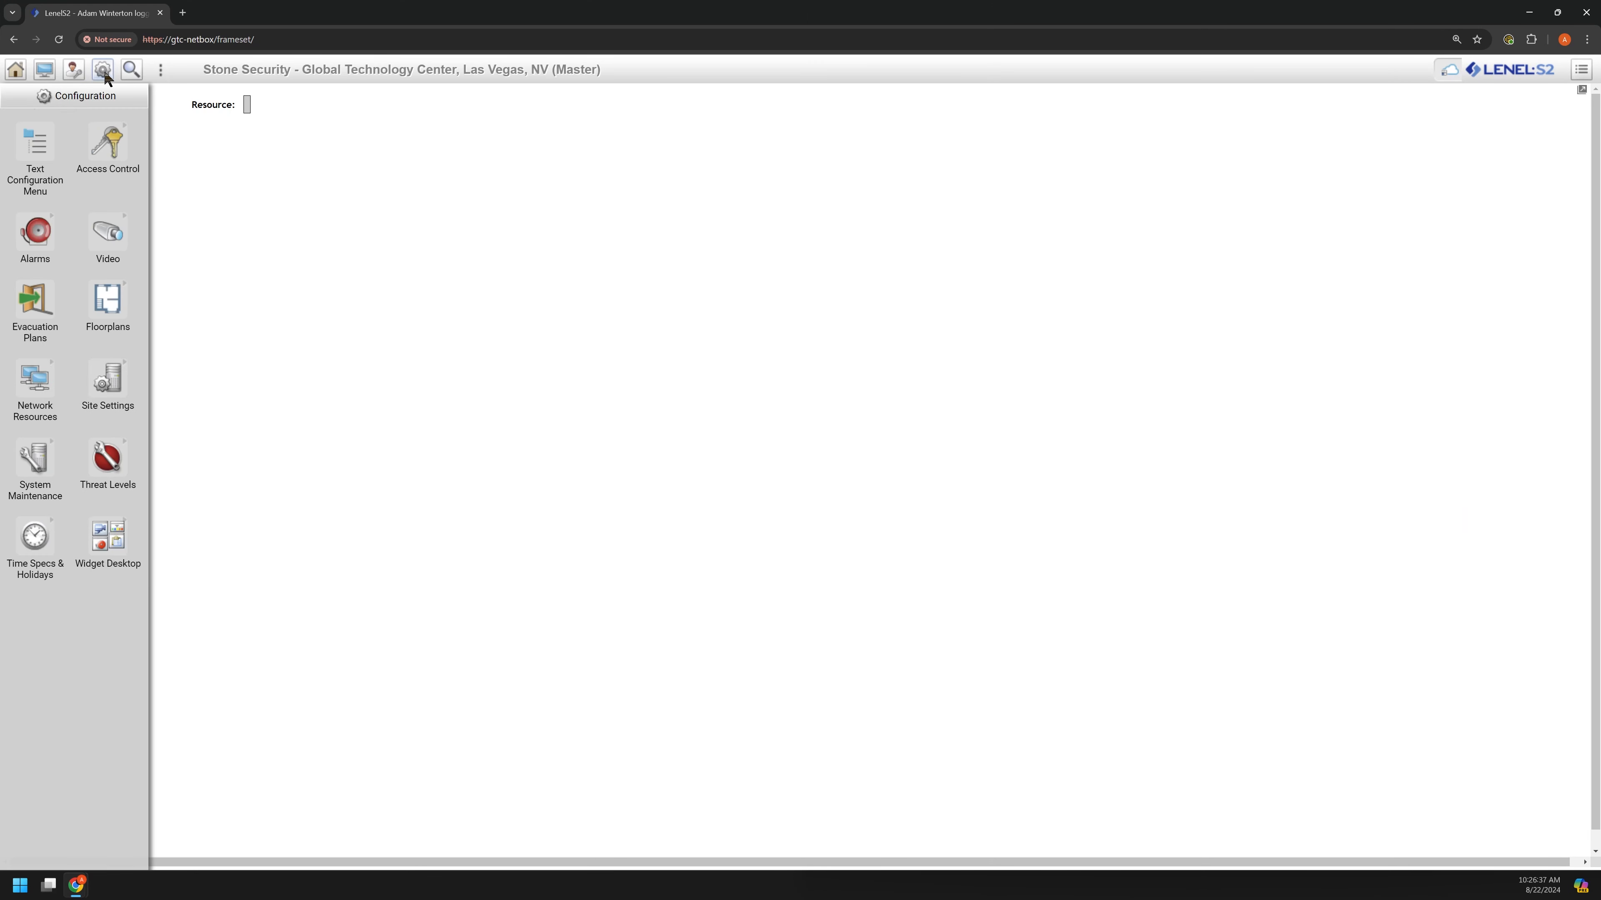
pyautogui.click(118, 302)
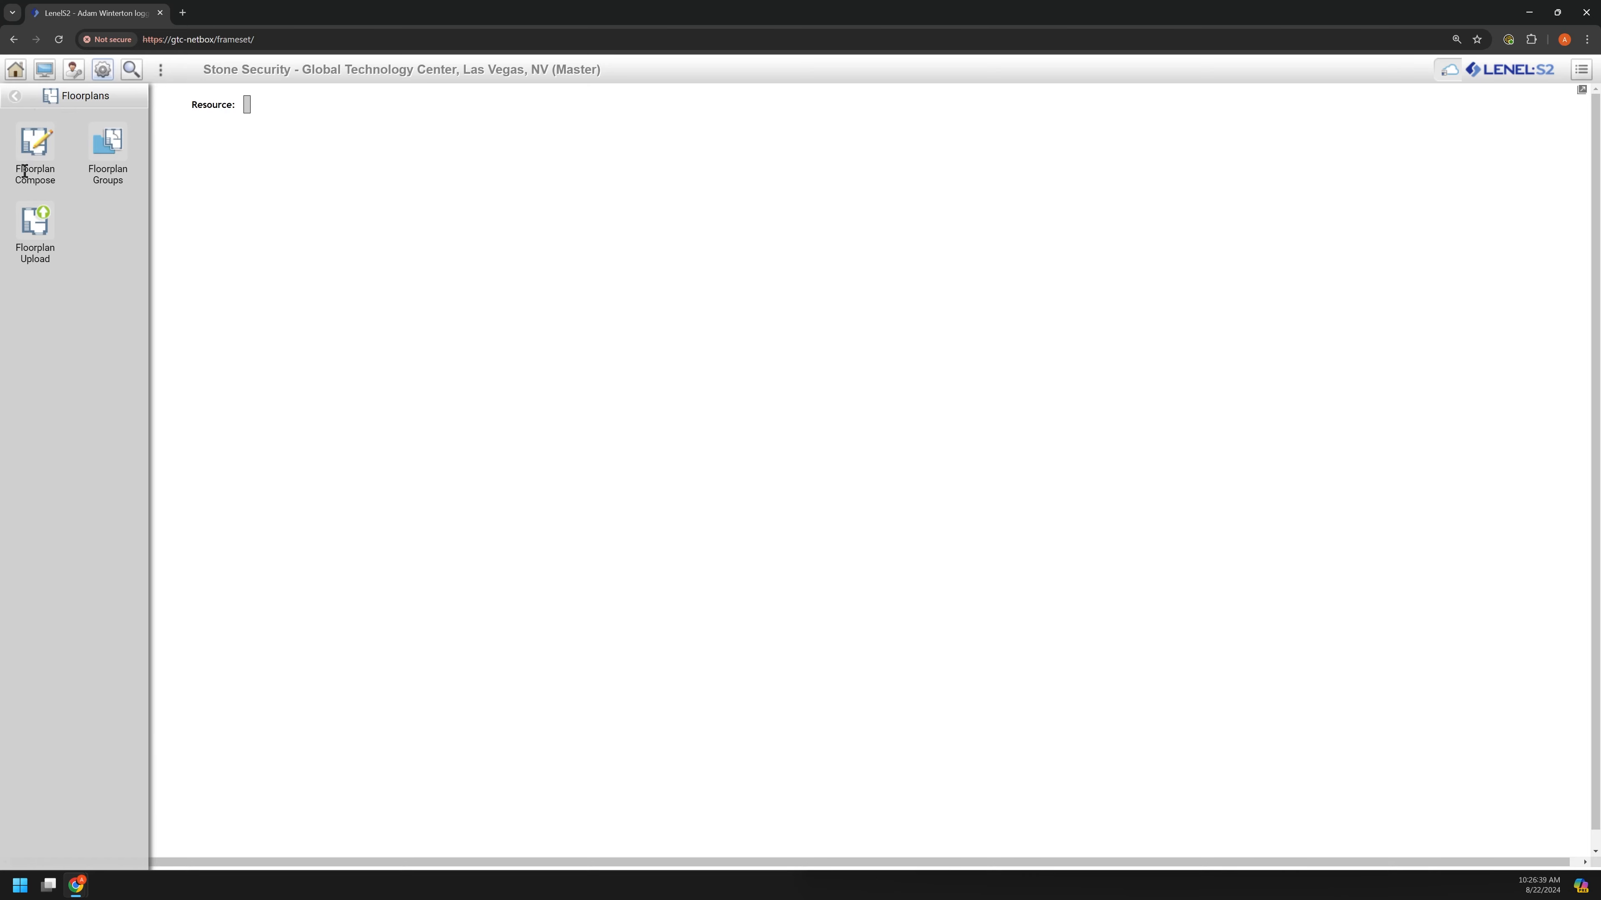
pyautogui.click(32, 226)
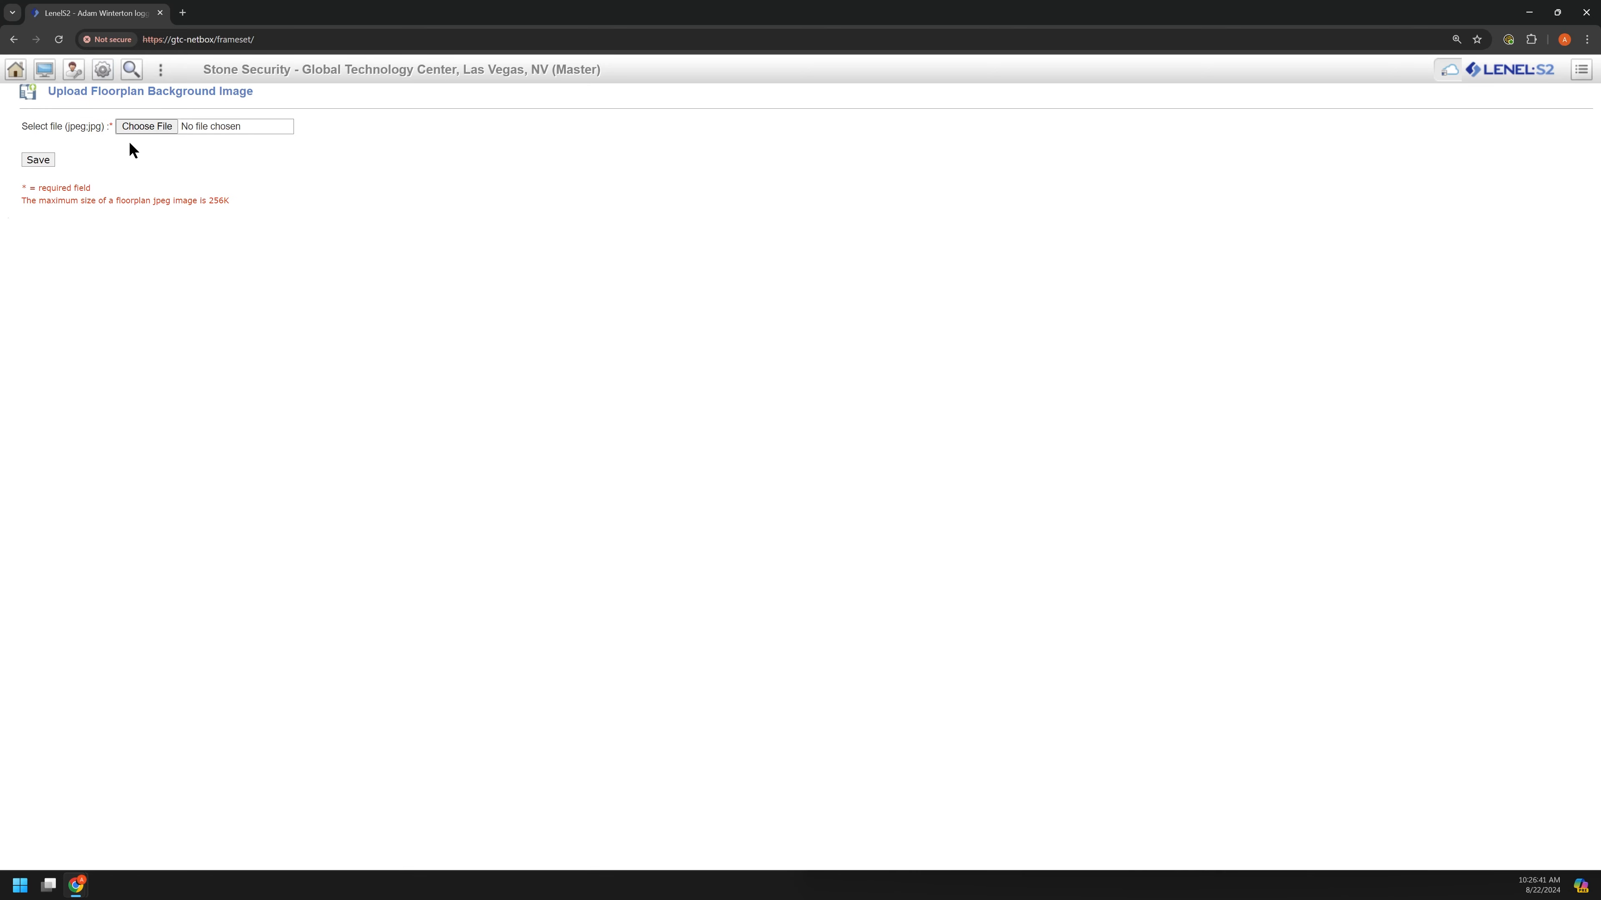
pyautogui.click(180, 130)
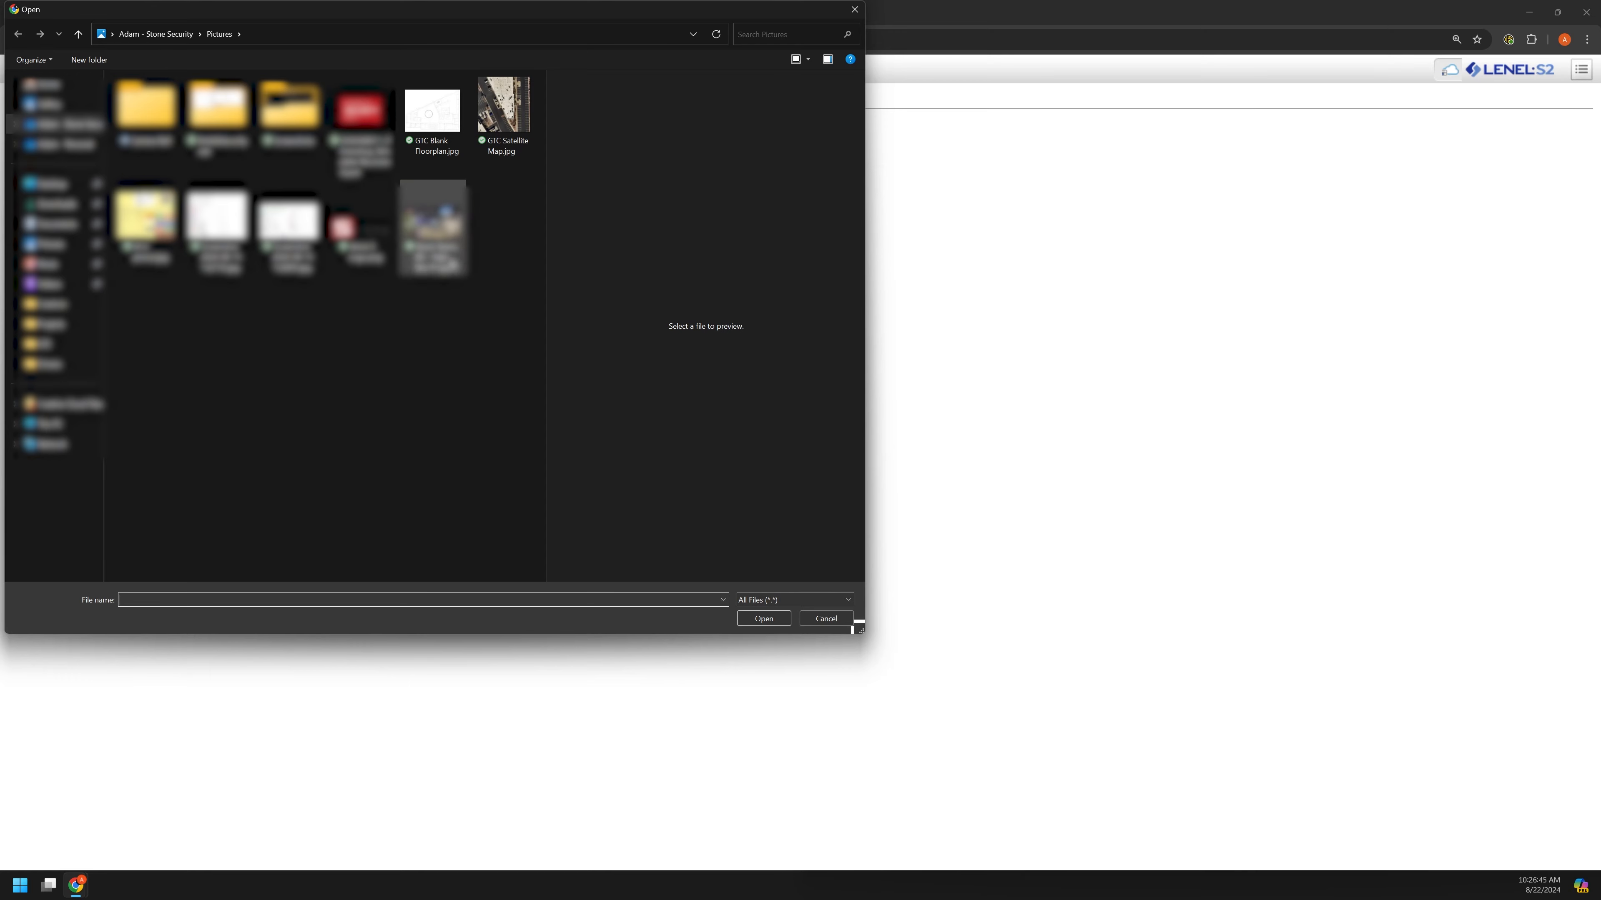
pyautogui.click(446, 114)
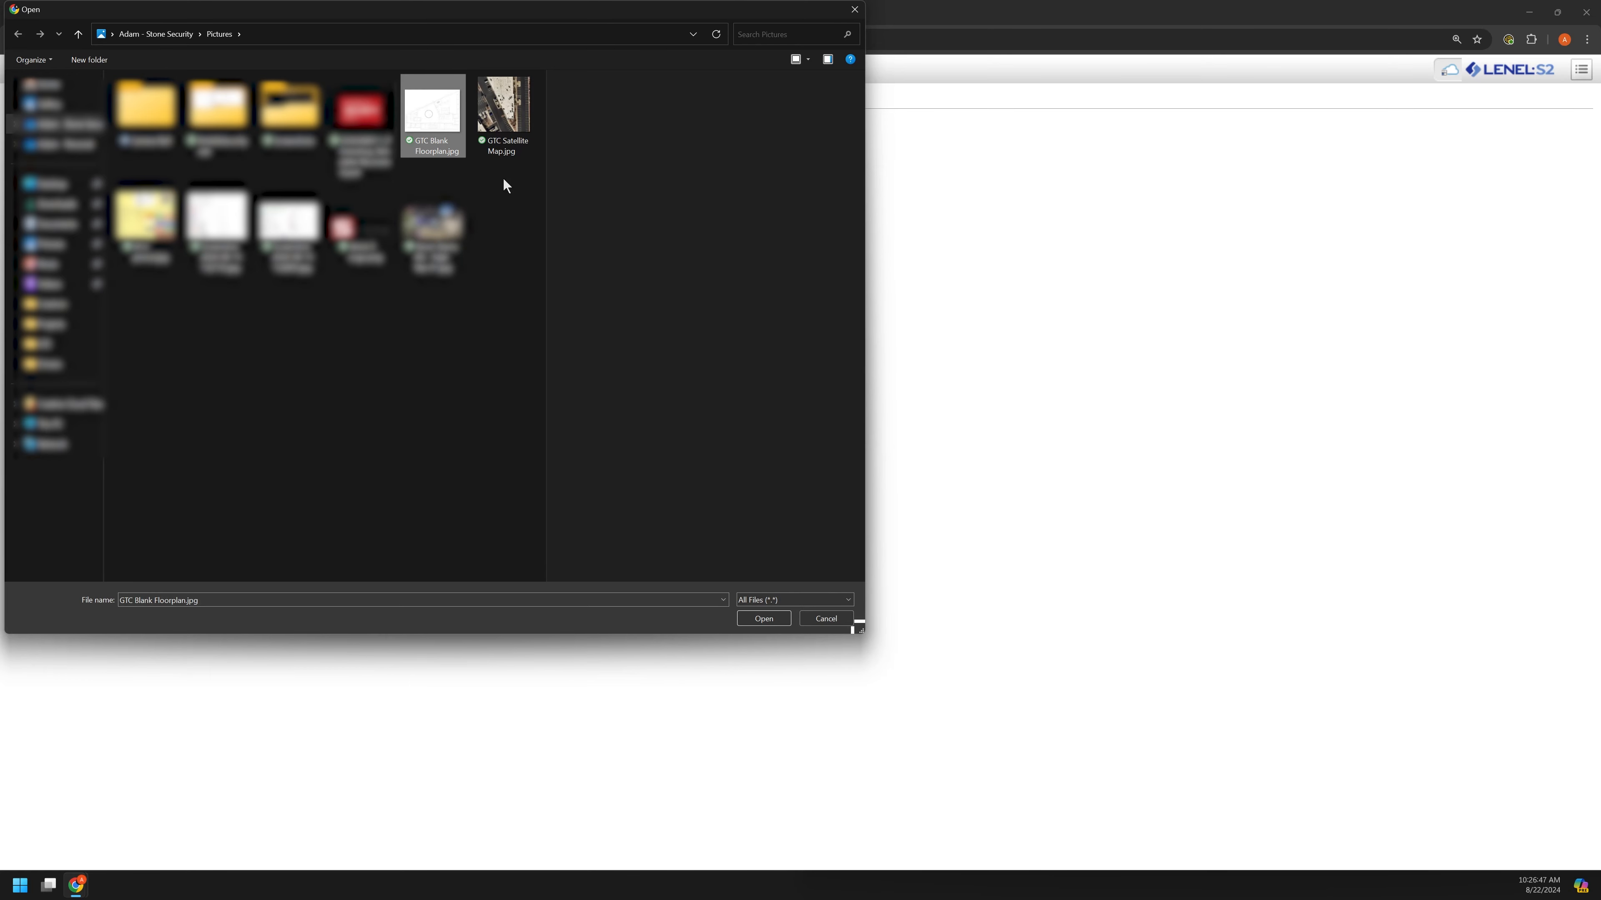
pyautogui.click(816, 618)
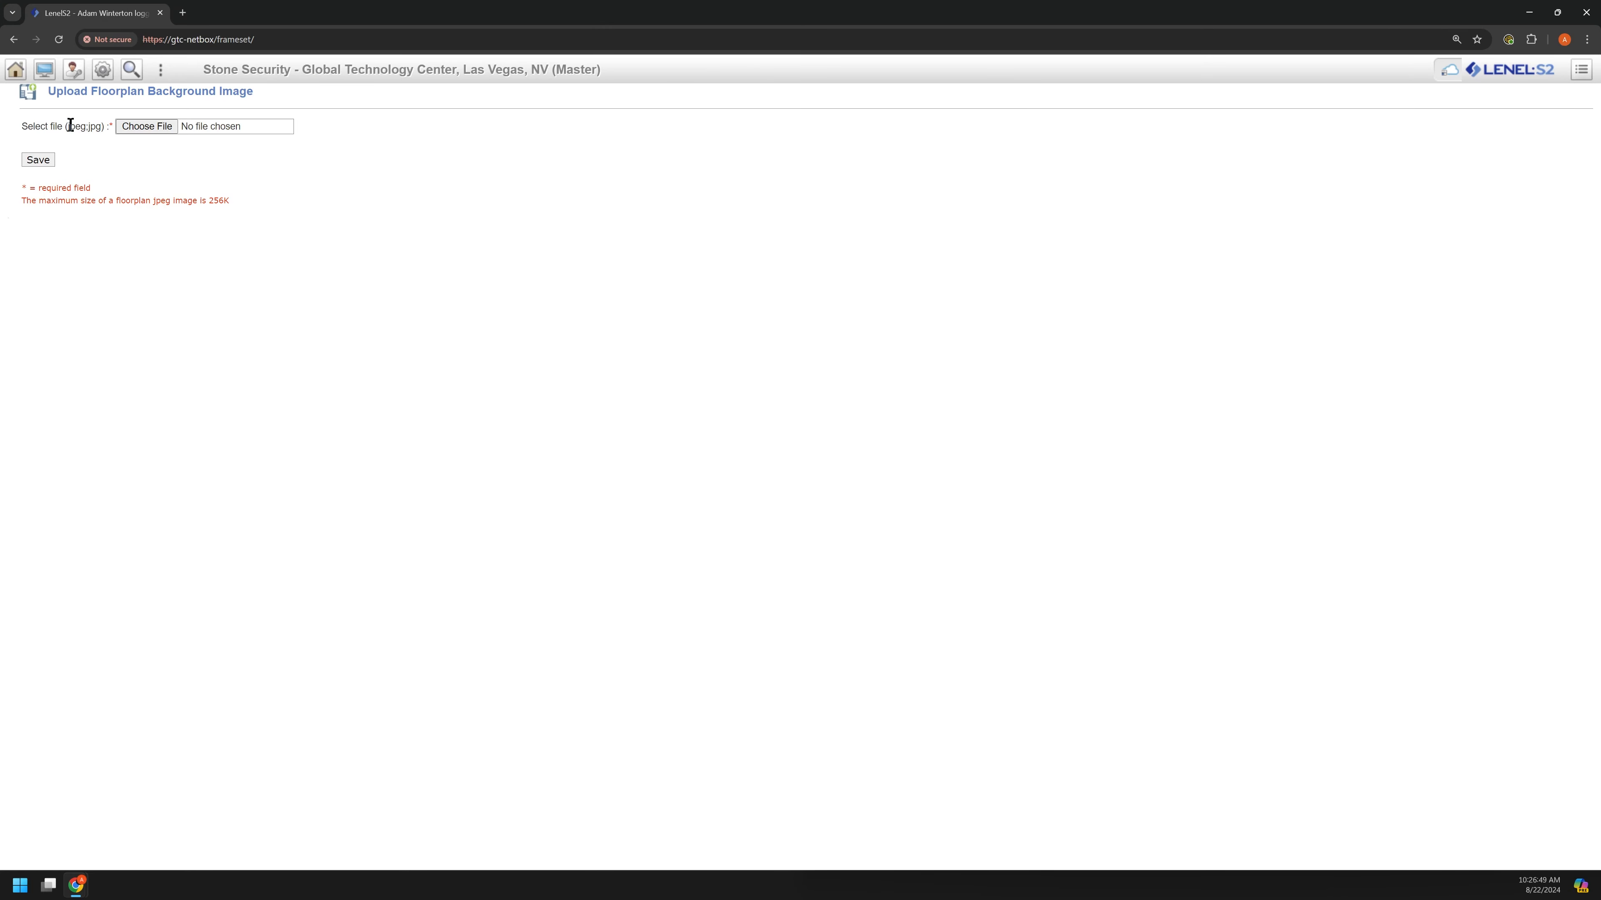
# Open the Floorplan Compose page in the classic interface.
pyautogui.moveTo(54, 75)
pyautogui.click(121, 312)
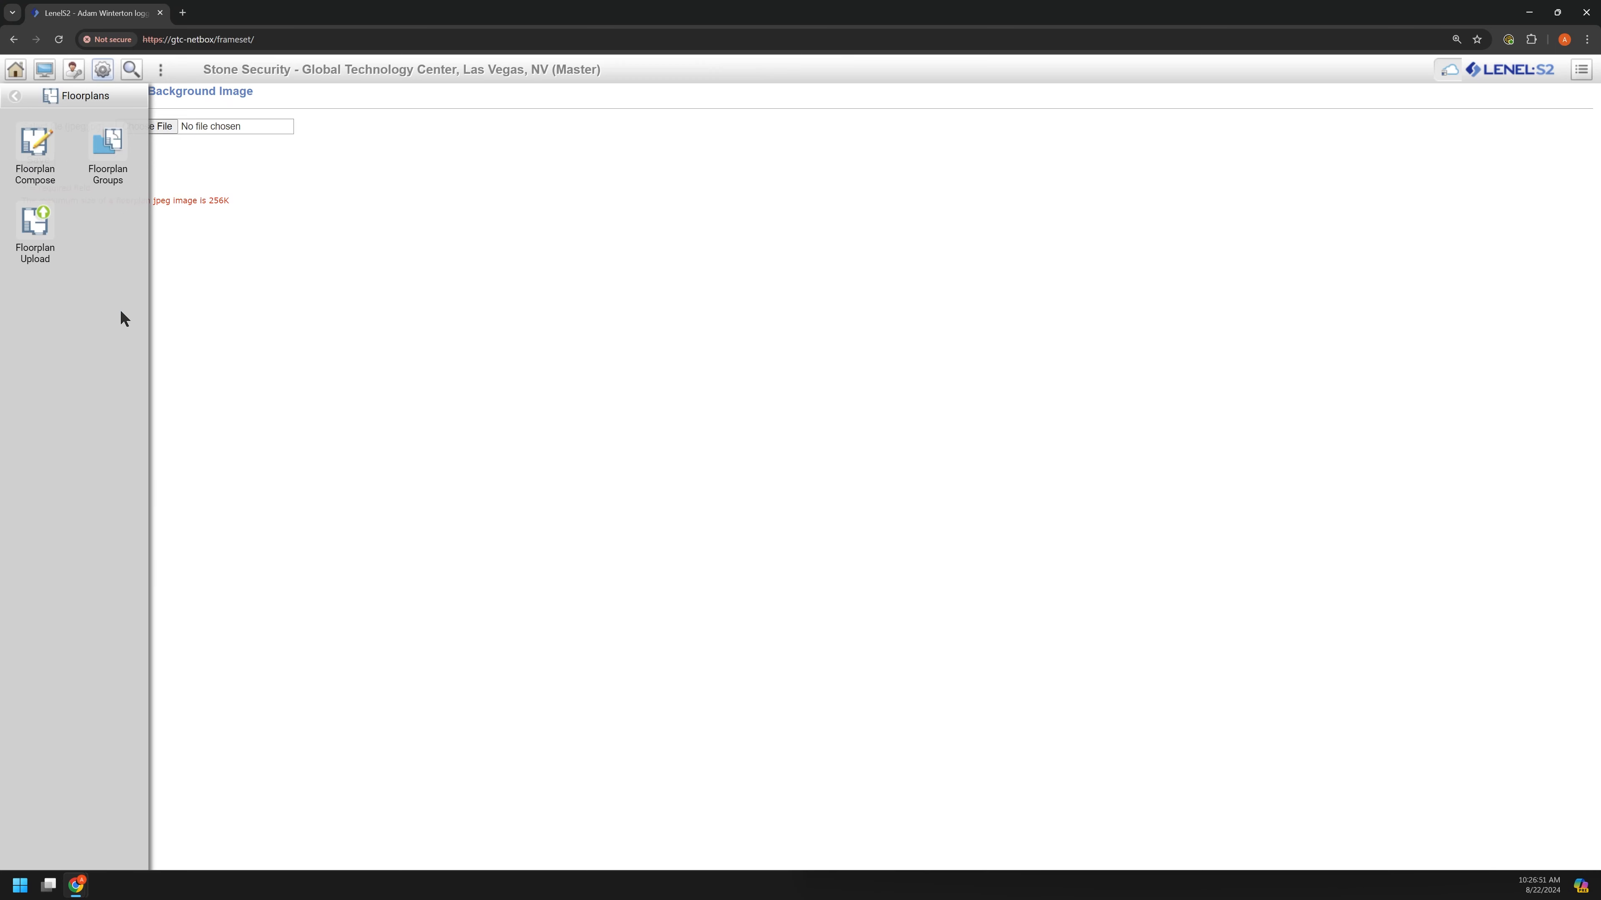
pyautogui.click(35, 144)
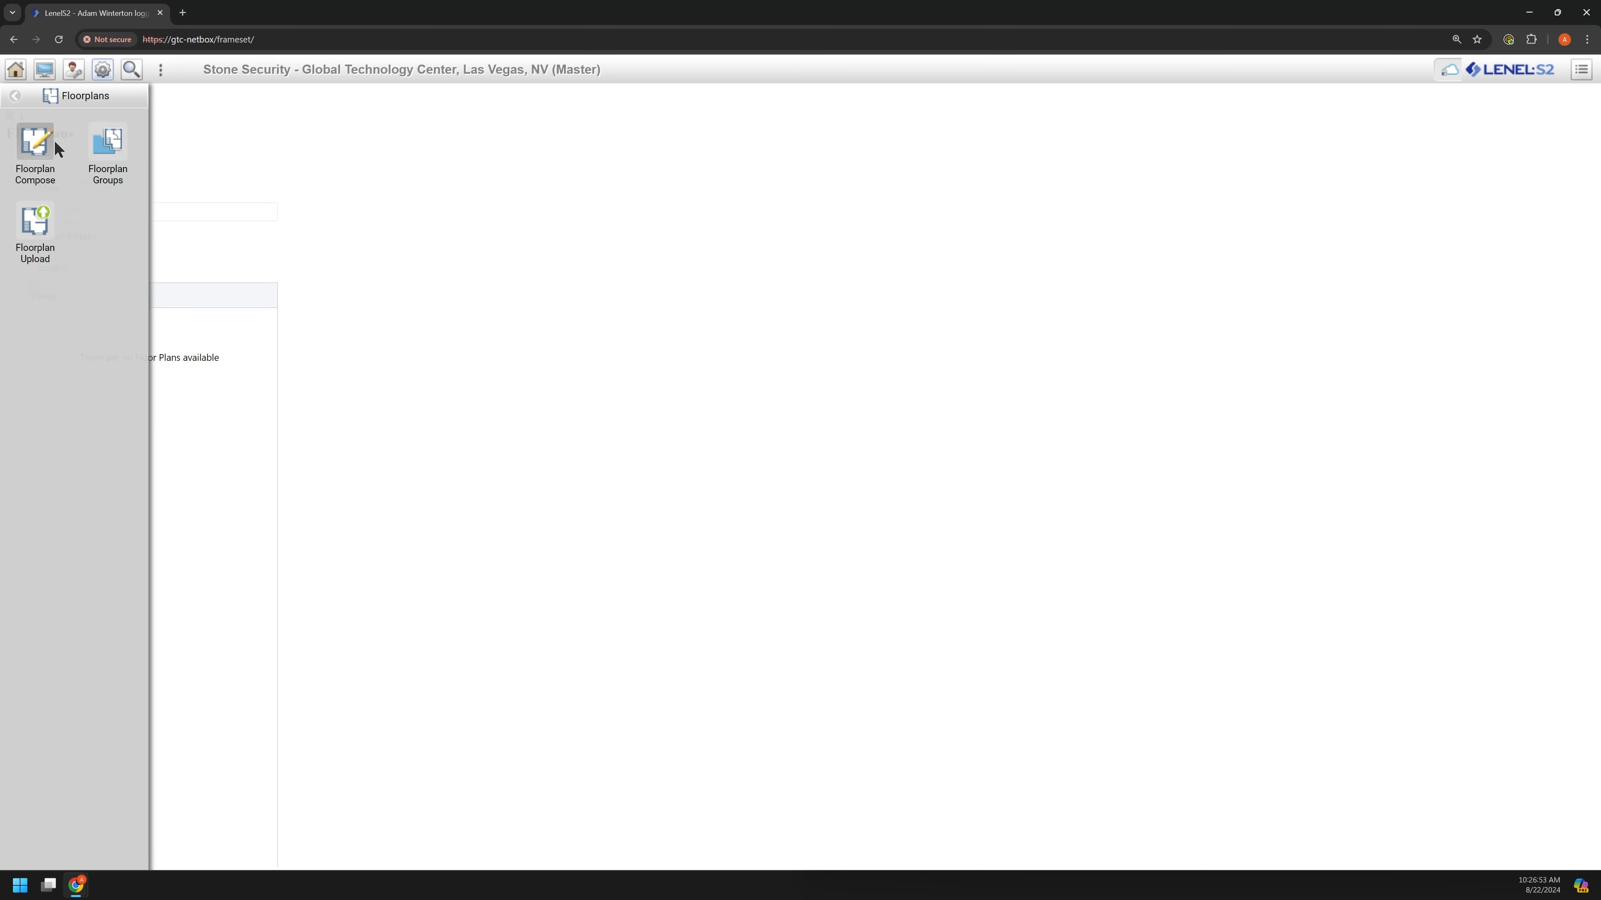
# Start a new floorplan named 'GTC - Main Floor'.
pyautogui.click(86, 136)
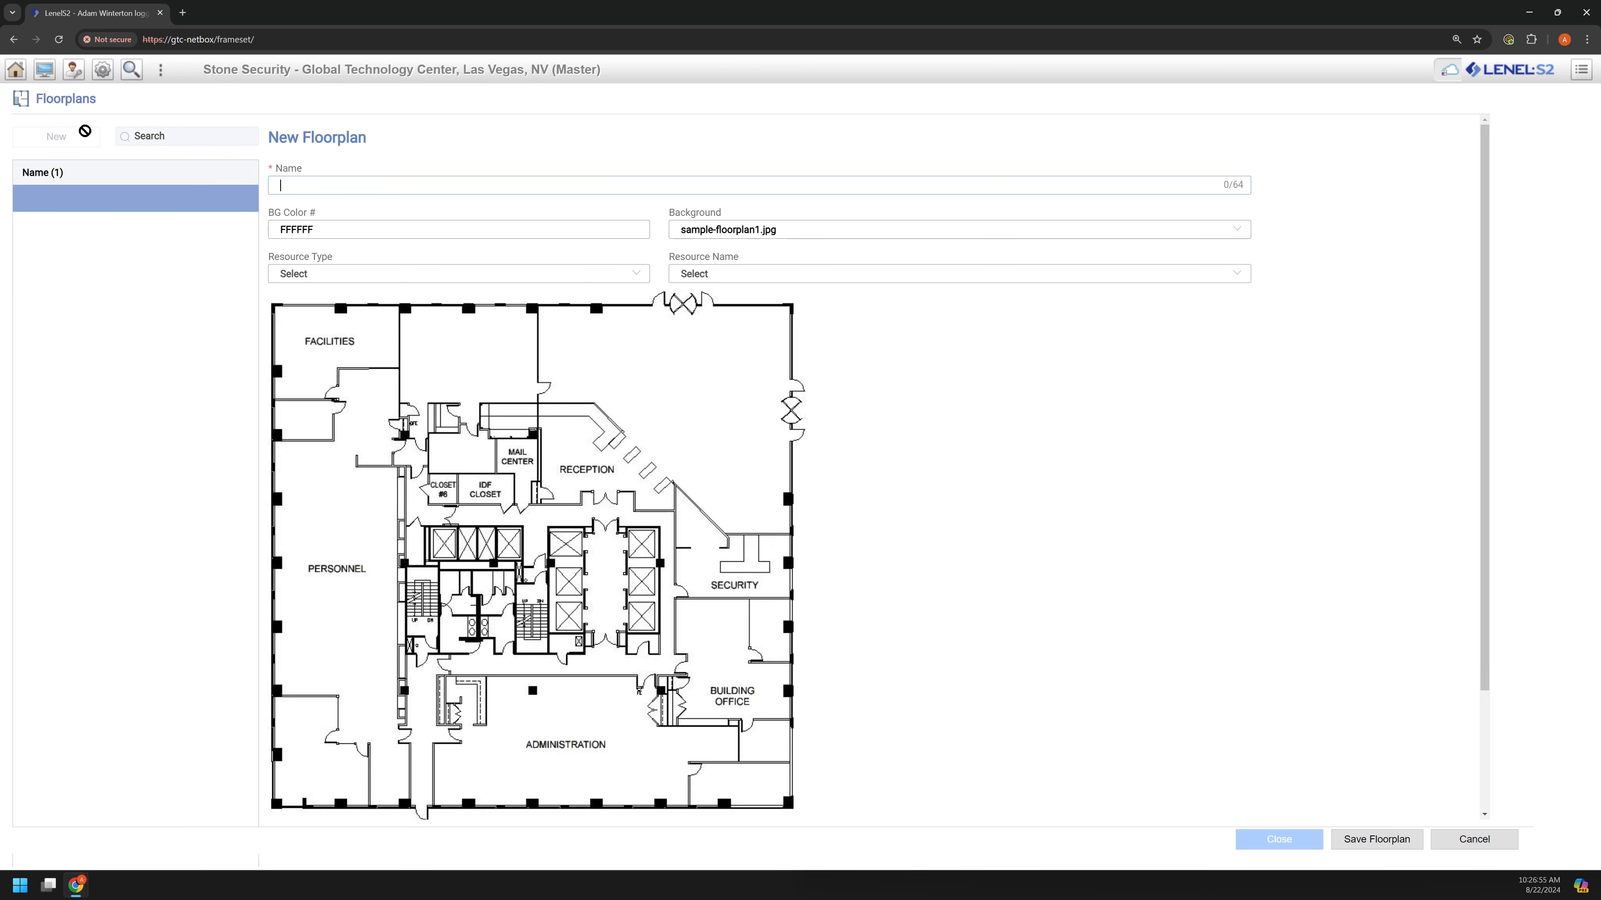
pyautogui.write('GTC - Flor')
pyautogui.press('BackSpace')
pyautogui.press('BackSpace')
pyautogui.write('Main Floor')
# Choose GTC Blank Floorplan.jpg as the floorplan's background image.
pyautogui.click(747, 244)
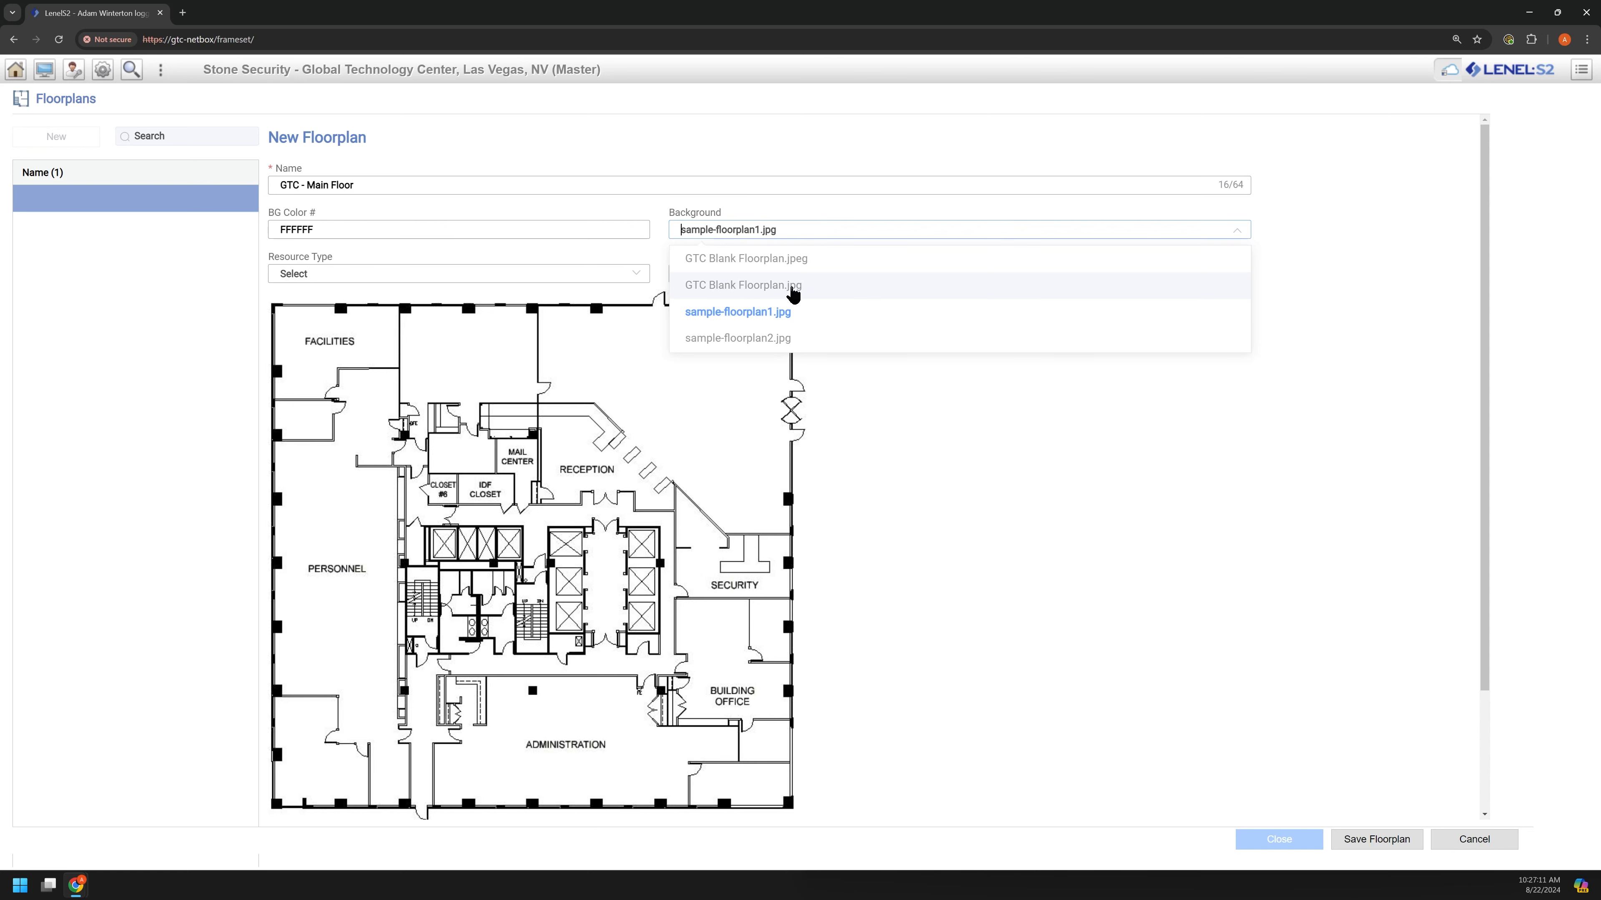
pyautogui.click(833, 292)
pyautogui.scroll(-4, 1122, 631)
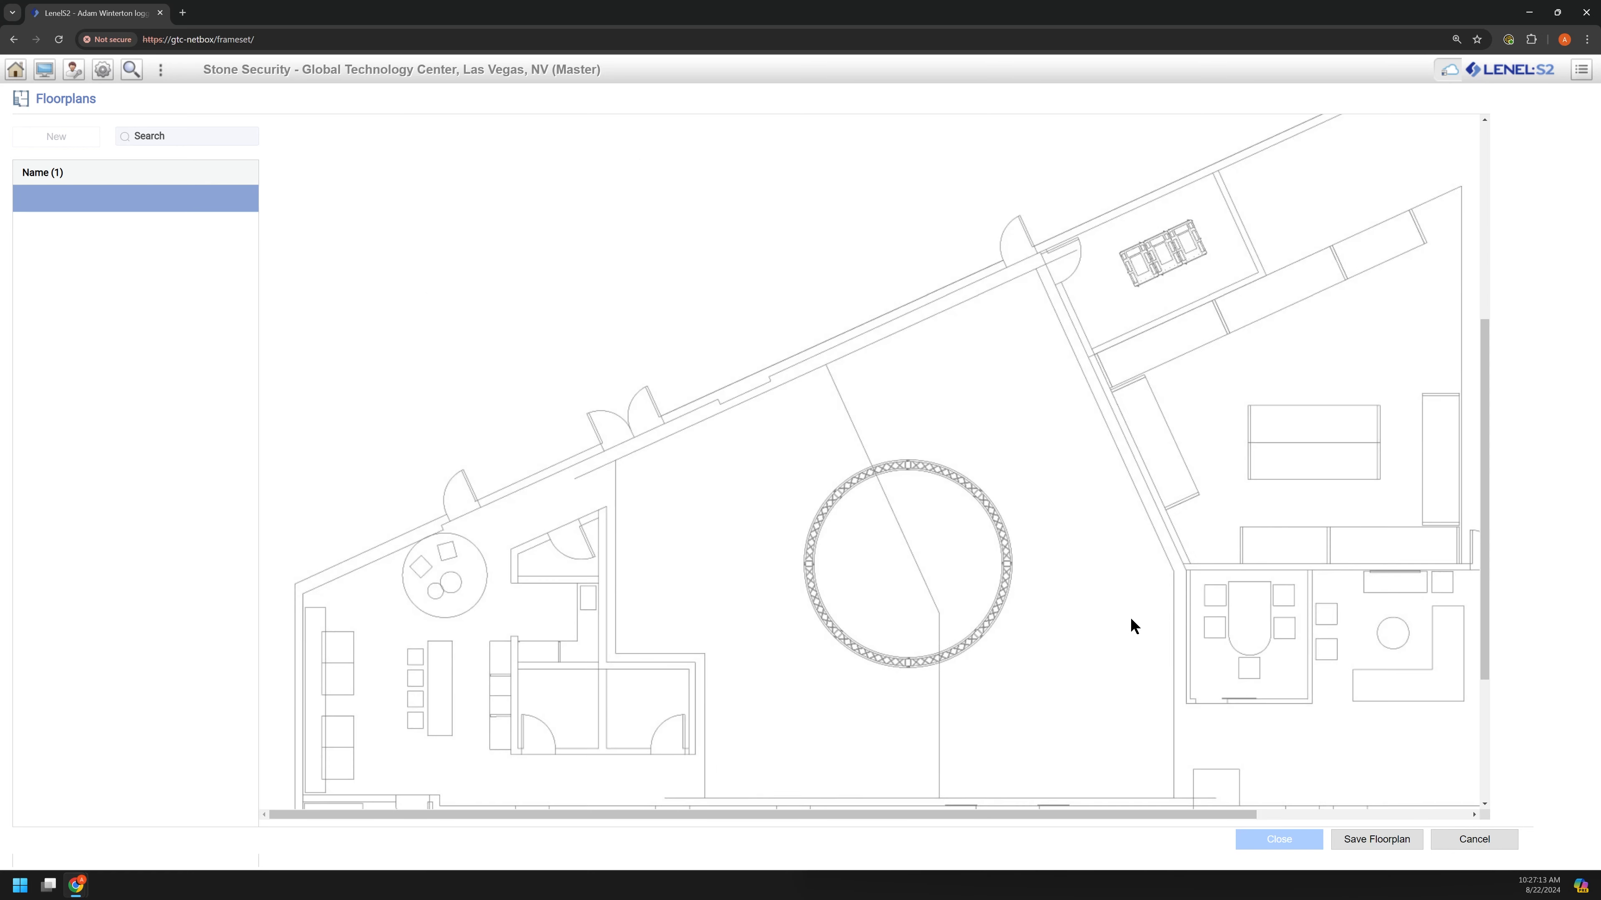
pyautogui.scroll(-3, 1133, 624)
pyautogui.scroll(9, 1133, 628)
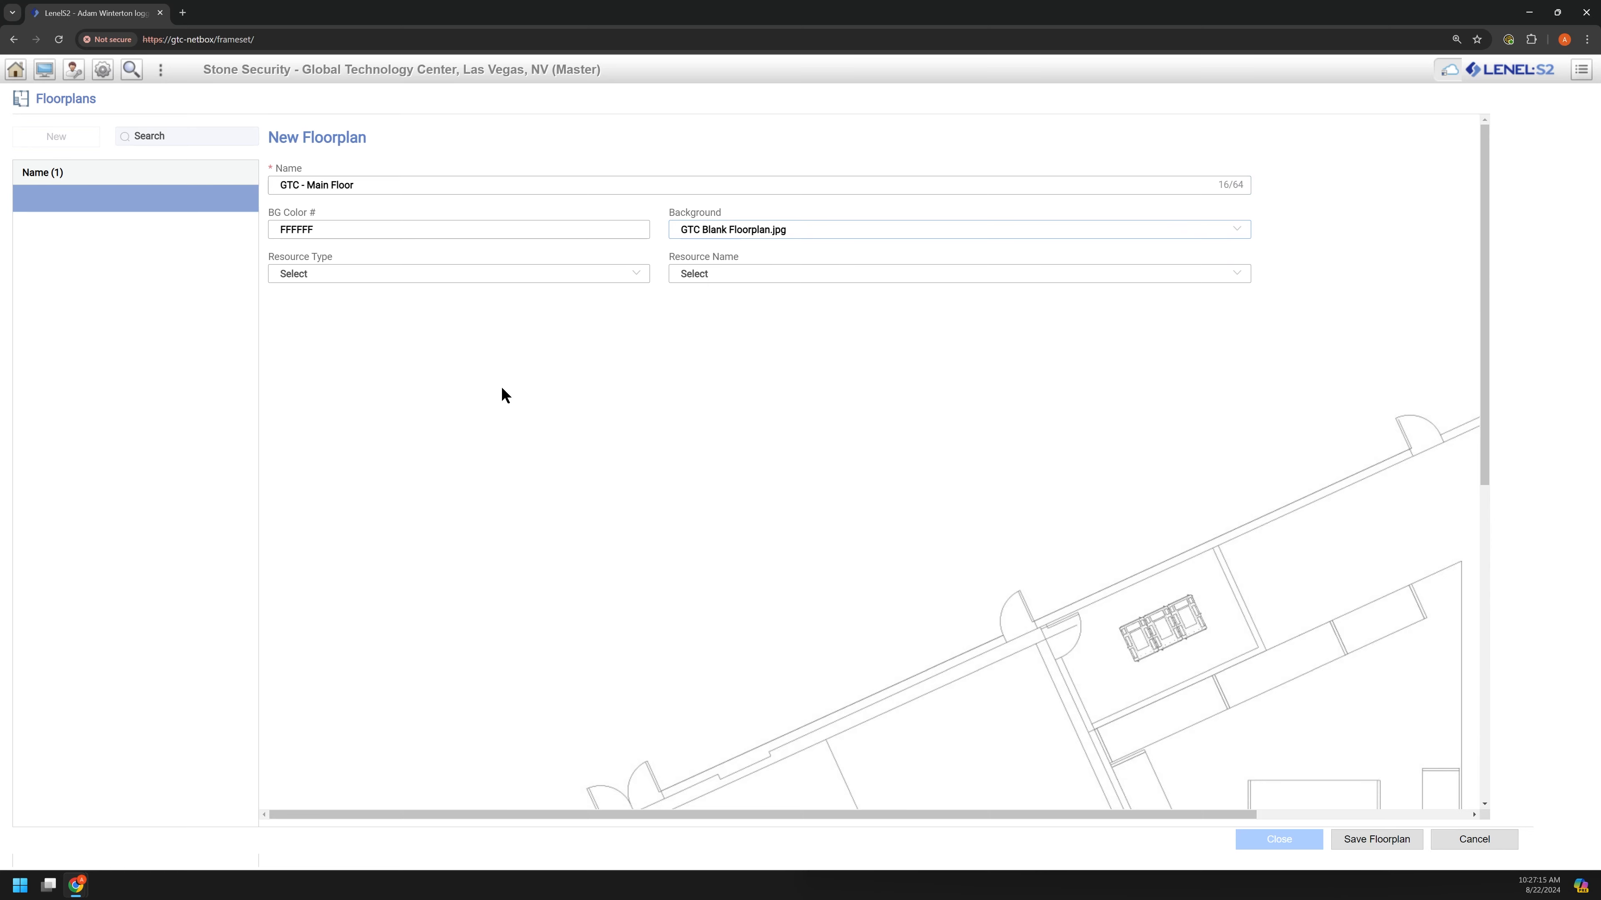
pyautogui.scroll(-7, 957, 465)
pyautogui.scroll(2, 454, 268)
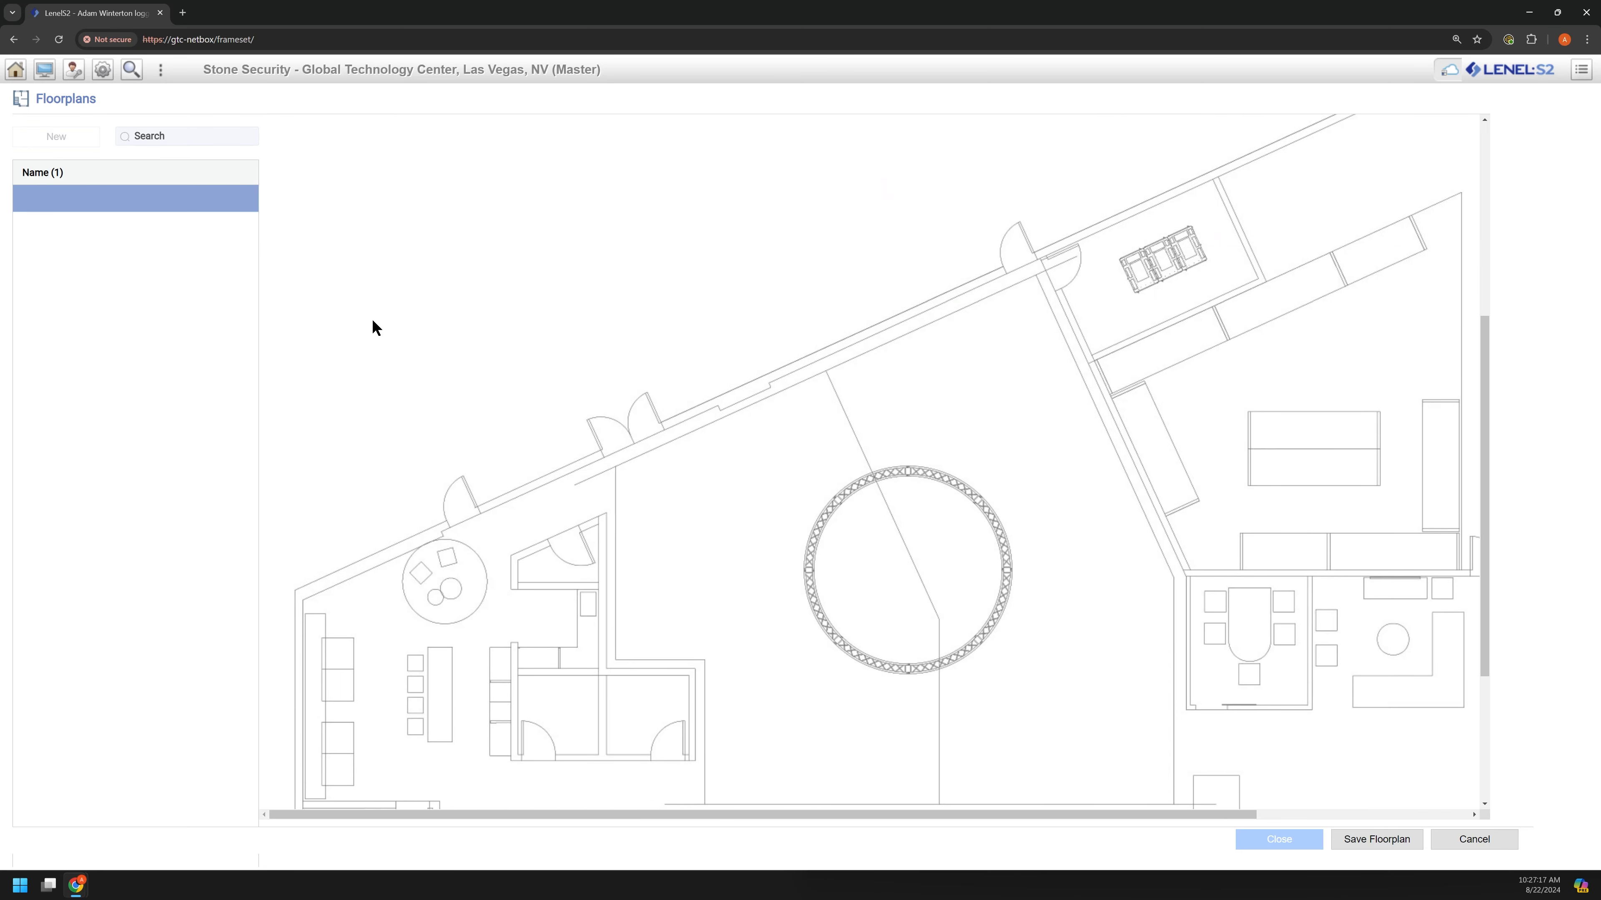
pyautogui.scroll(6, 376, 327)
pyautogui.click(318, 275)
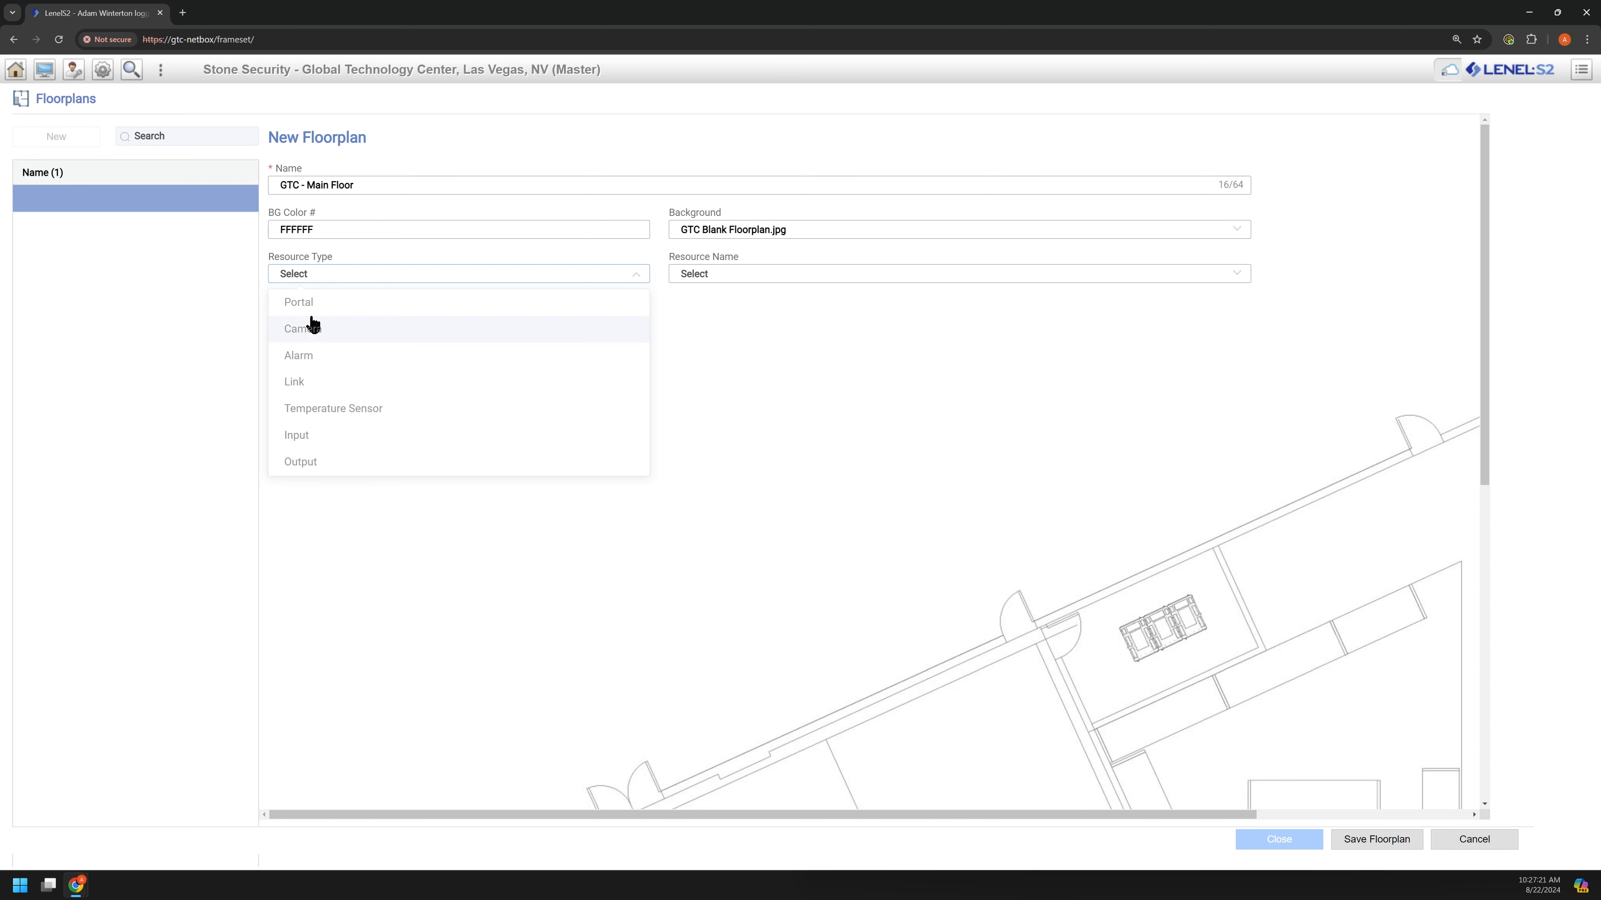
# Set the resource type to Portal, choose GTC - Office Admin Door, and zoom the page out.
pyautogui.click(311, 305)
pyautogui.click(795, 278)
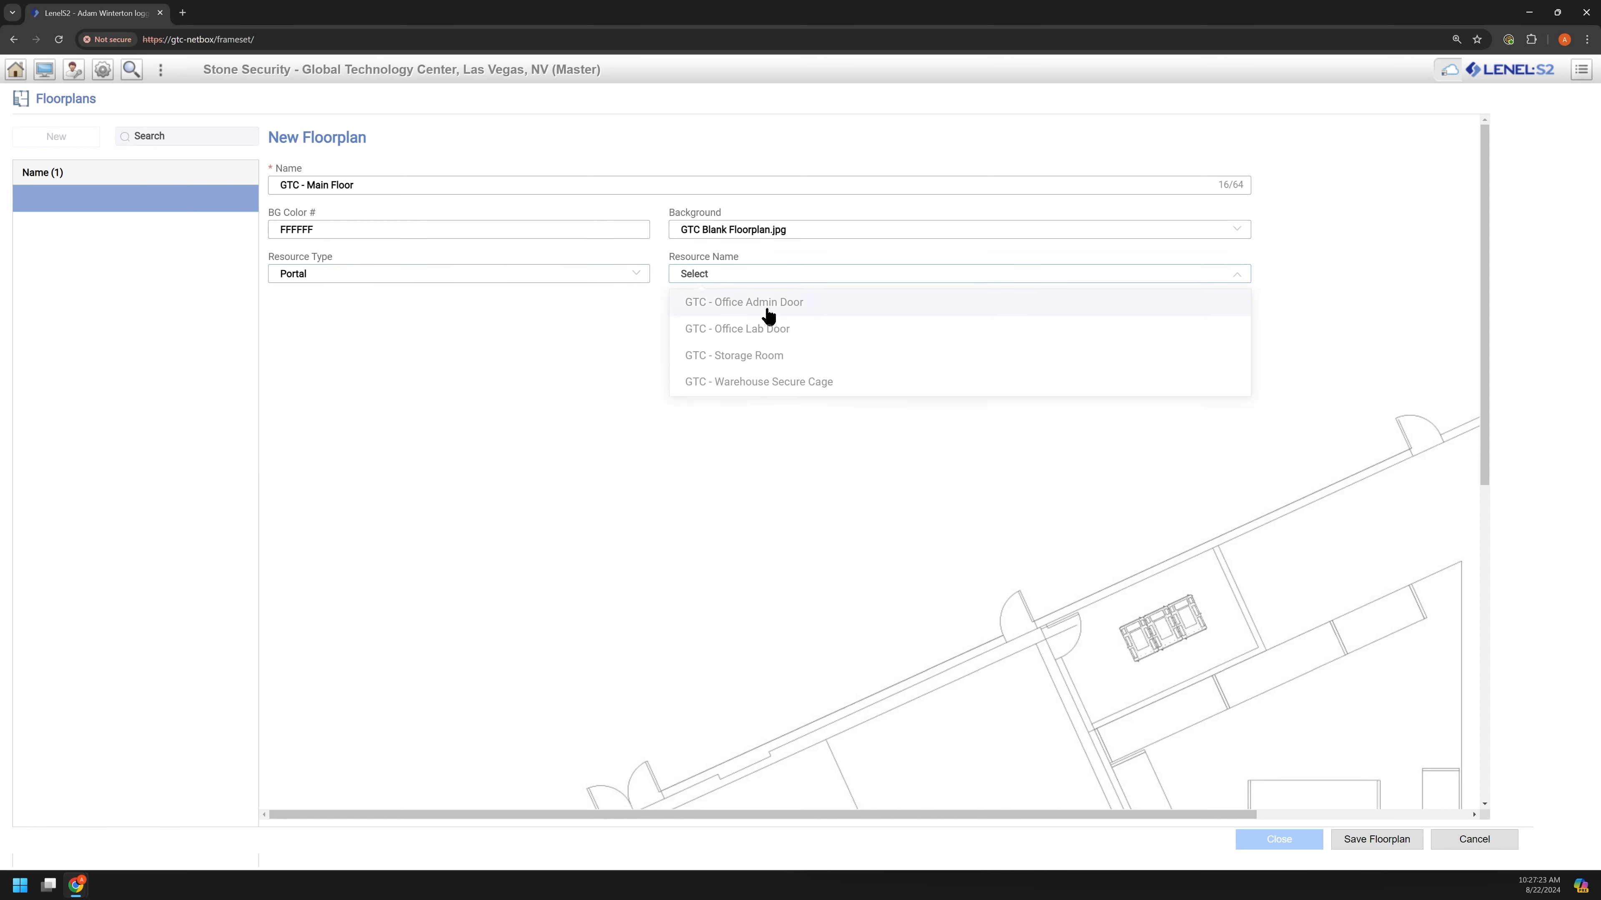
pyautogui.click(785, 305)
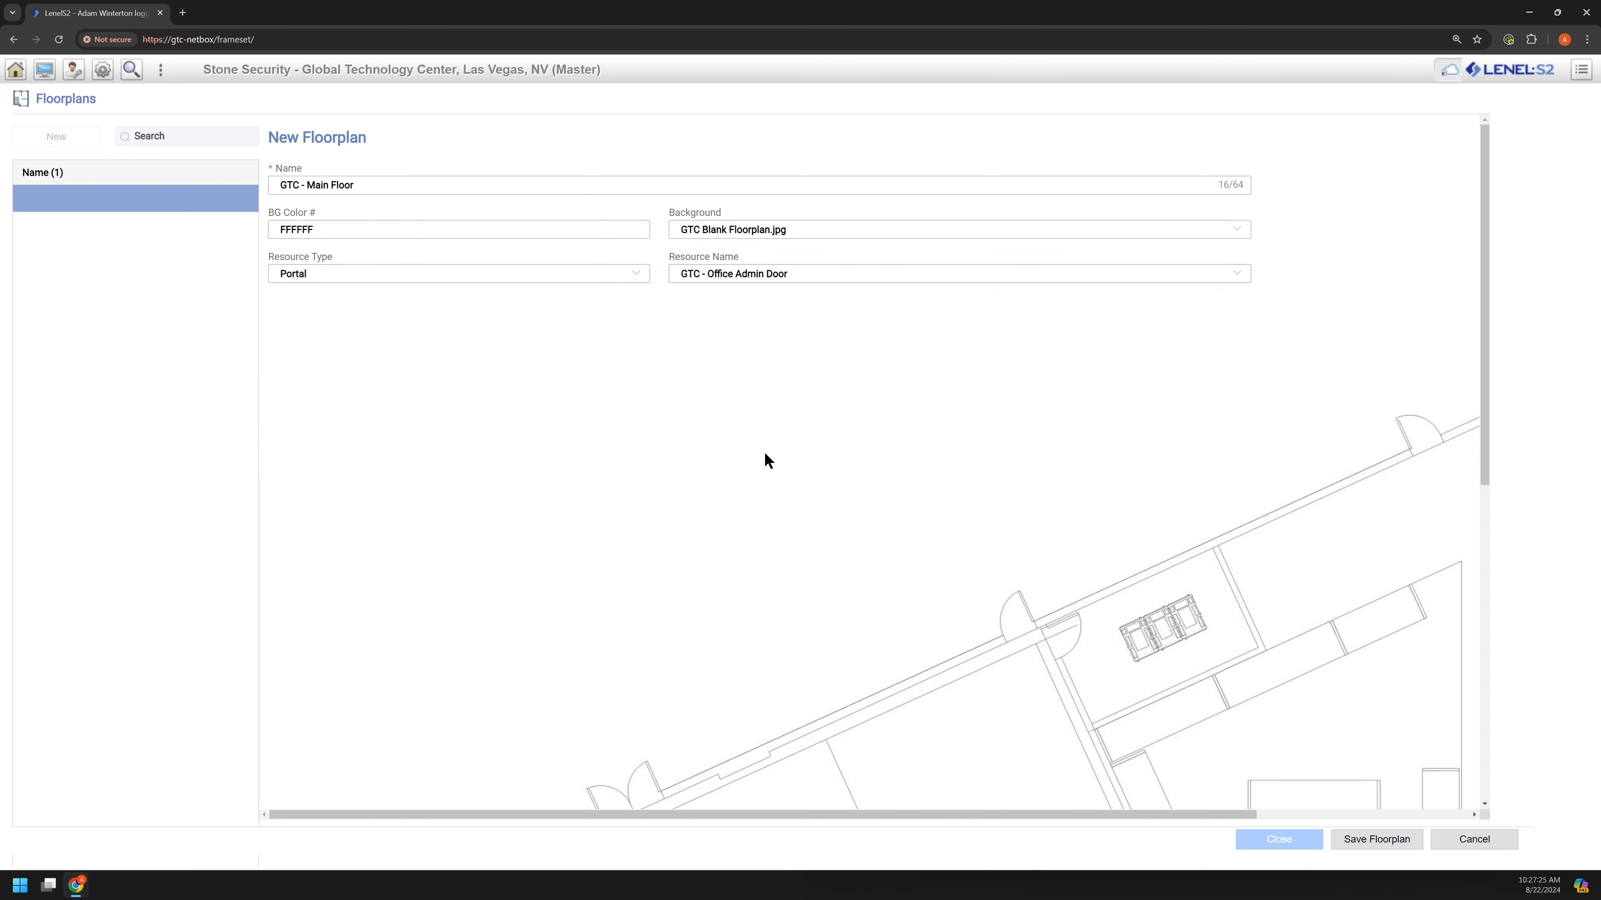
pyautogui.scroll(-10, 764, 452)
pyautogui.hscroll(4, 936, 547)
pyautogui.scroll(10, 928, 565)
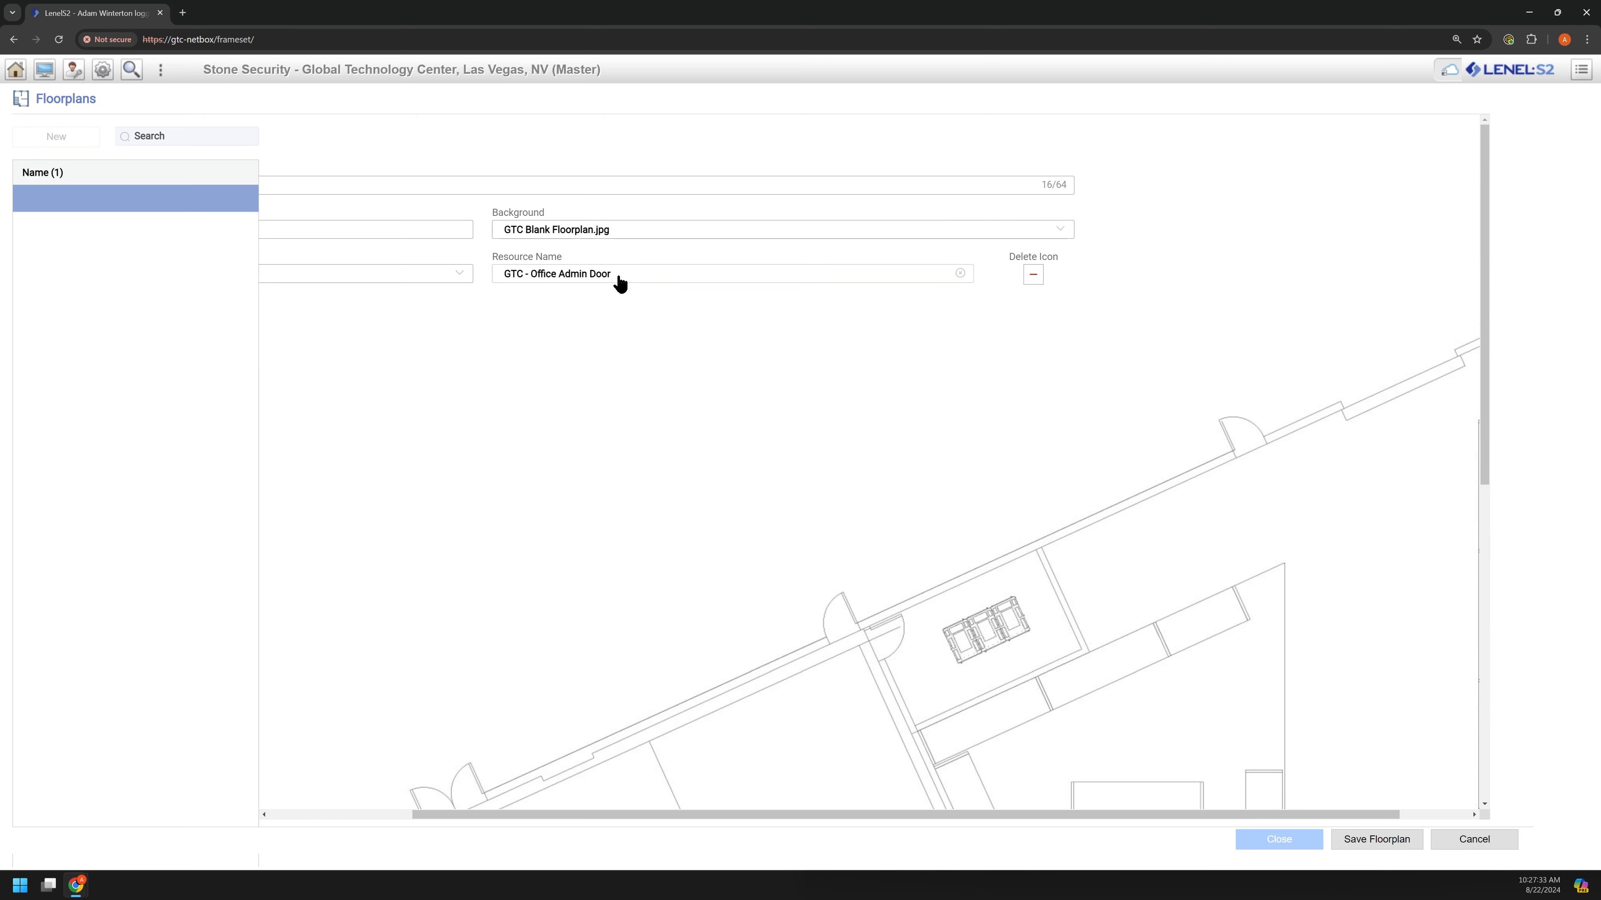
pyautogui.hotkey('ctrl', '-')
# Place the GTC - Office Lab Door icon on its doorway in the plan.
pyautogui.click(551, 250)
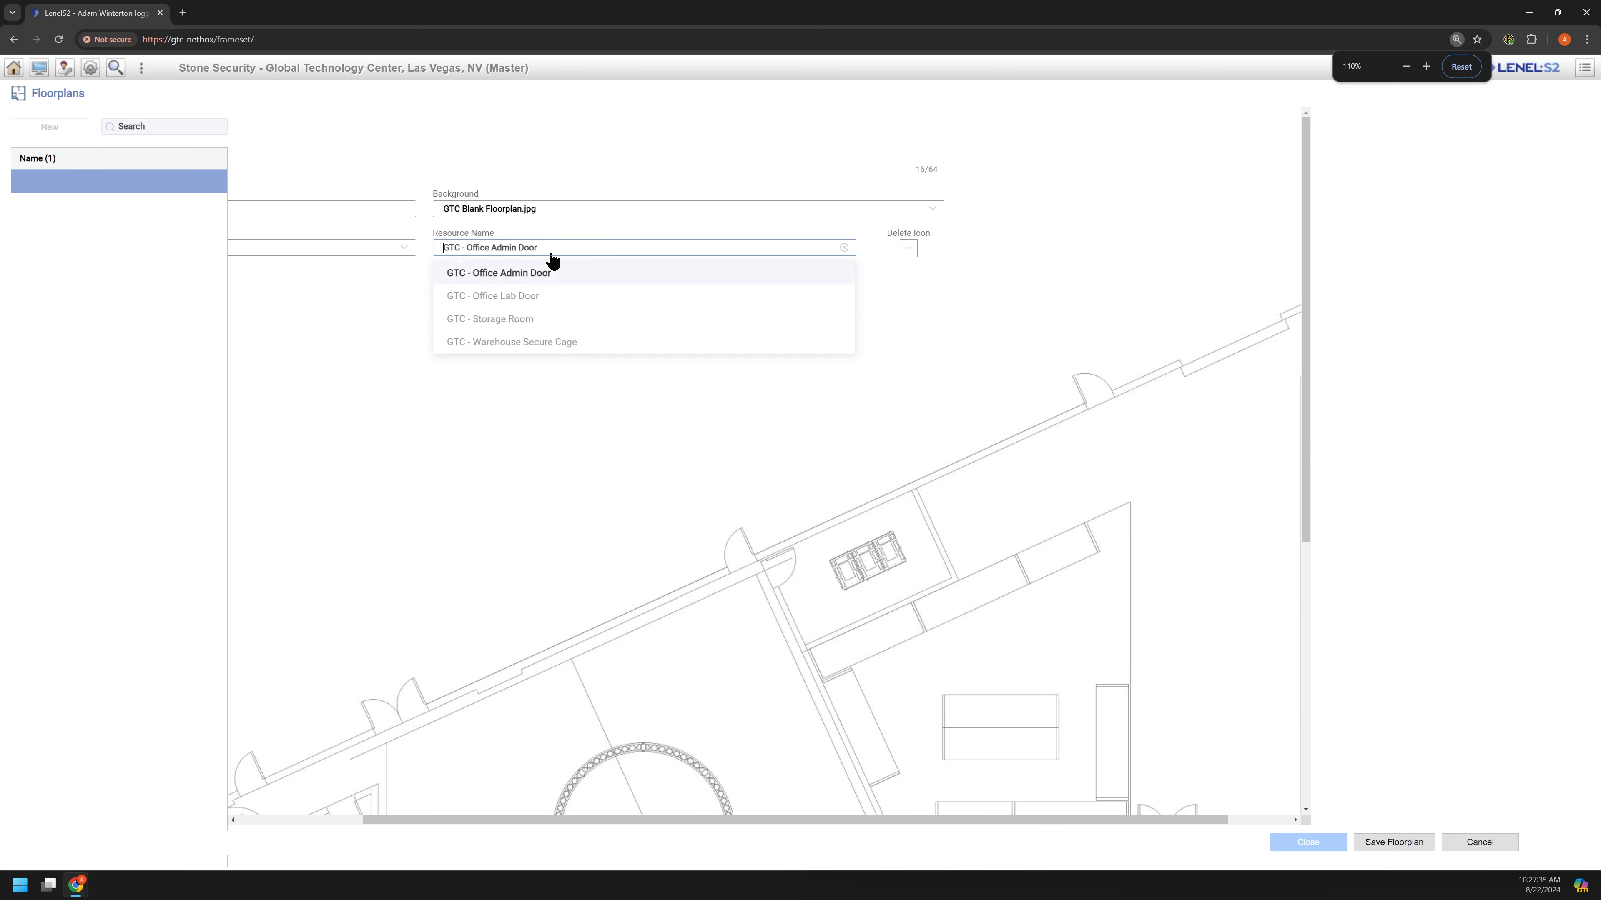
pyautogui.click(509, 298)
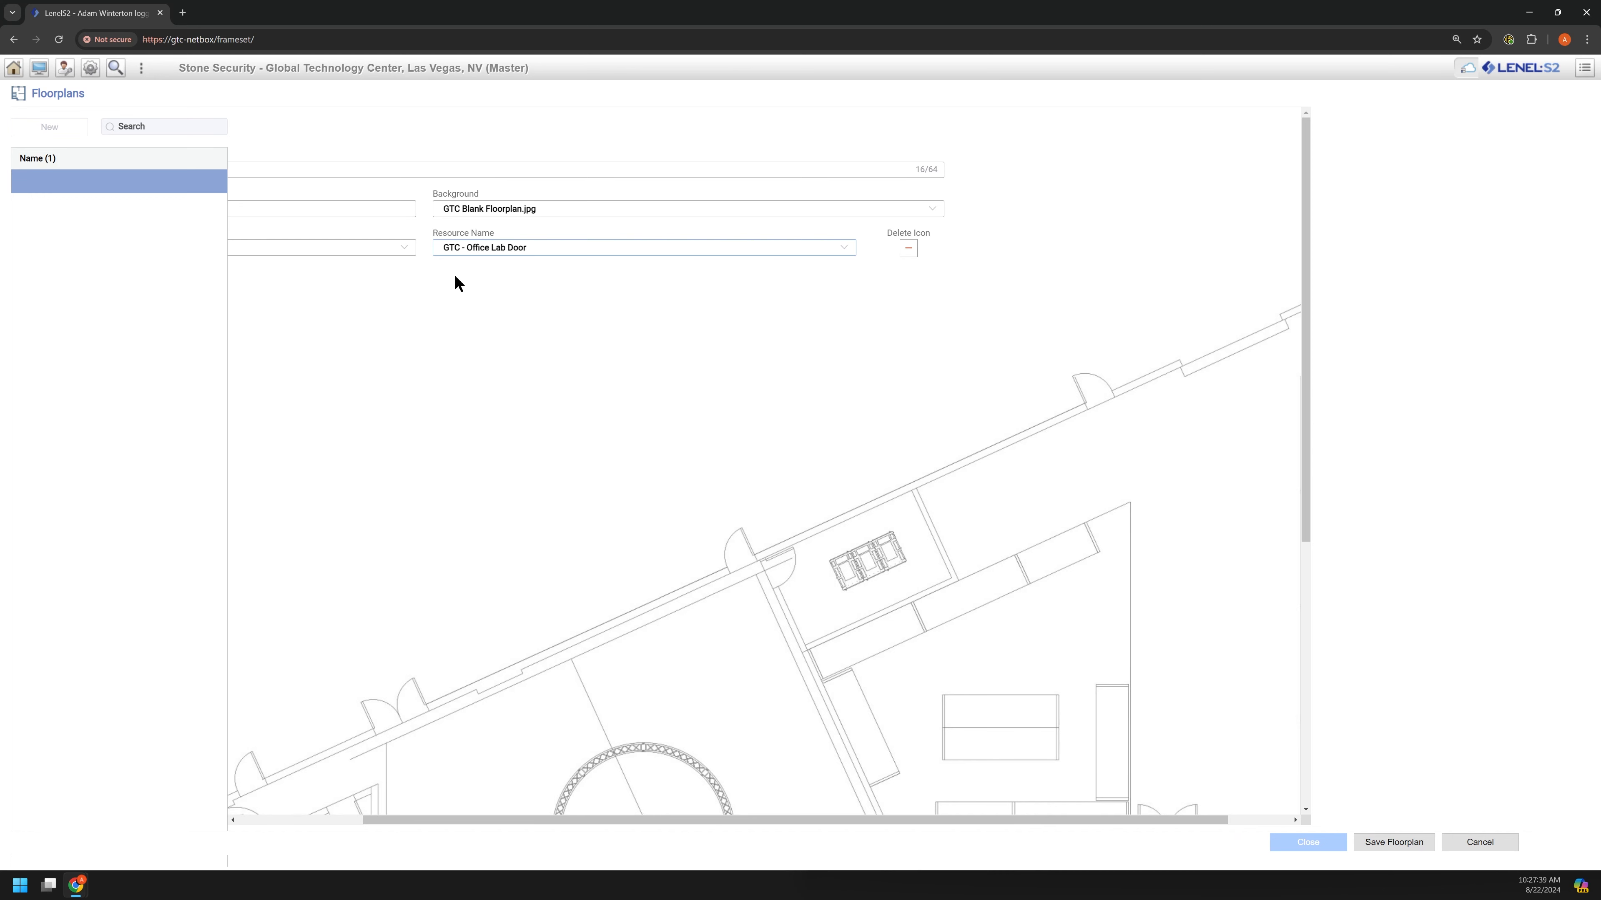
pyautogui.scroll(-5, 1168, 436)
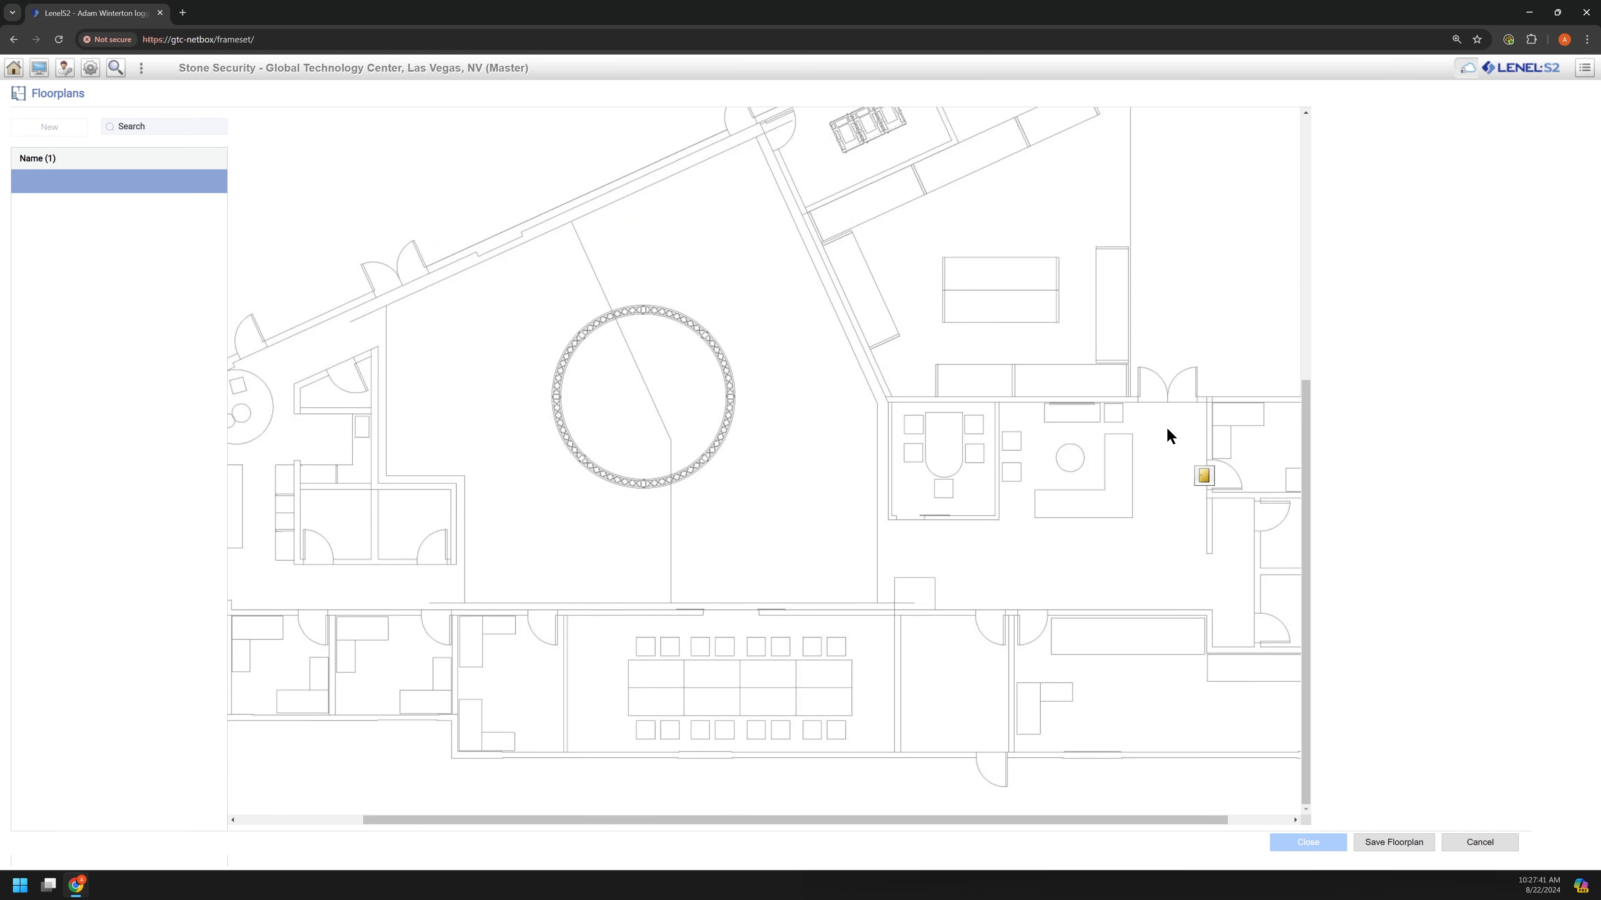
pyautogui.click(1033, 604)
pyautogui.moveTo(1046, 614); pyautogui.dragTo(1037, 614)
pyautogui.scroll(5, 629, 379)
# Place the GTC - Storage Room door icon on the plan.
pyautogui.click(470, 249)
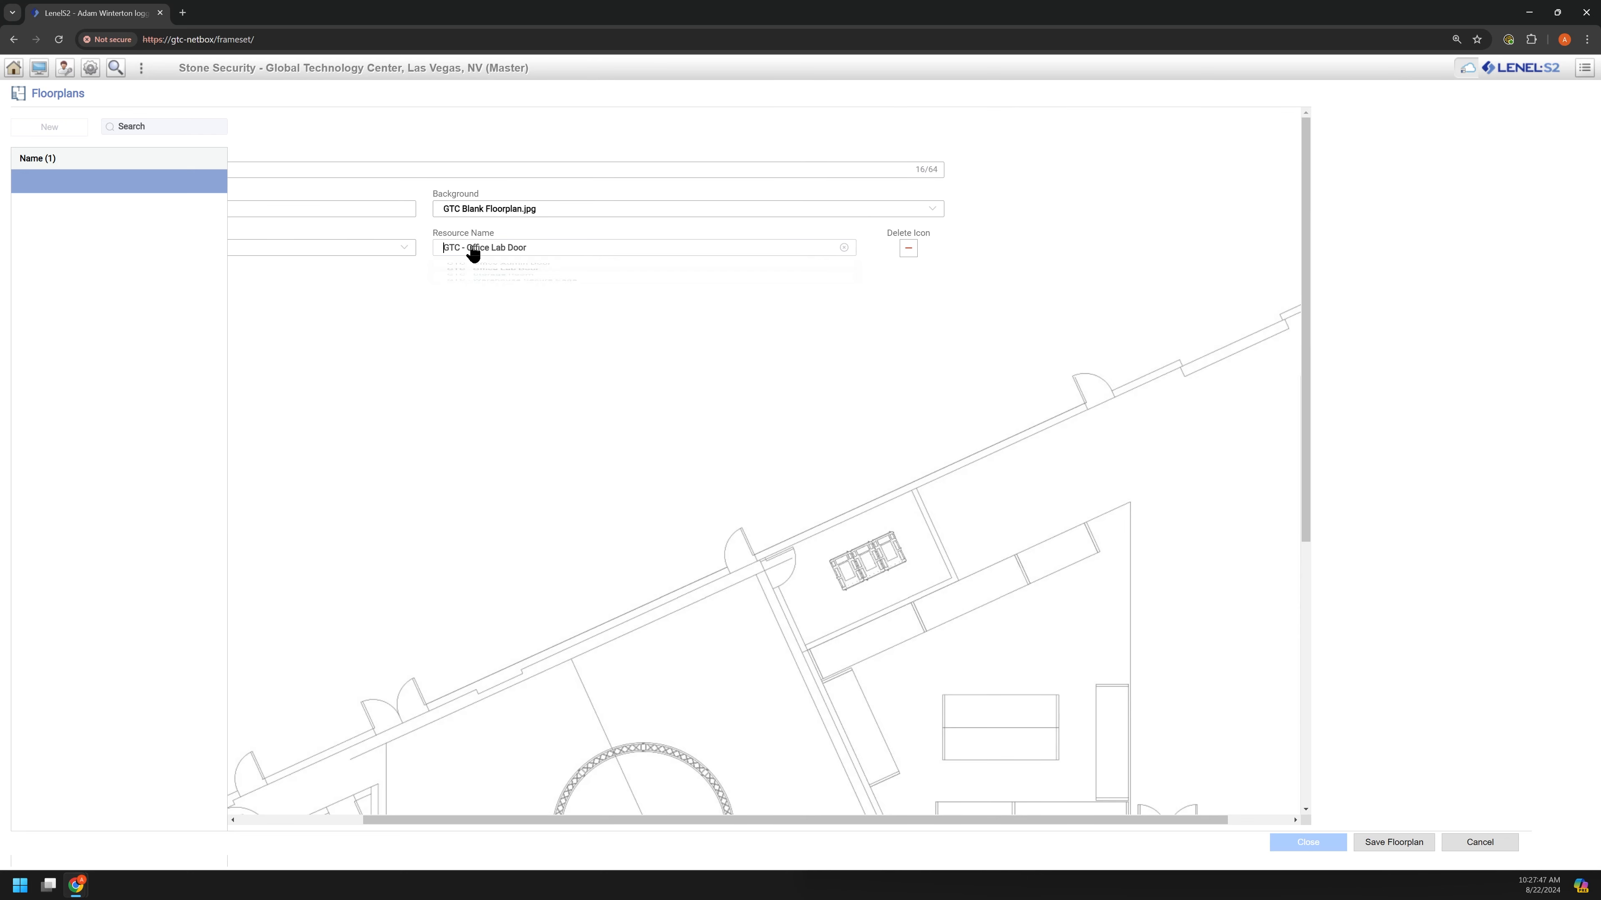
pyautogui.click(512, 323)
pyautogui.hscroll(2, 767, 539)
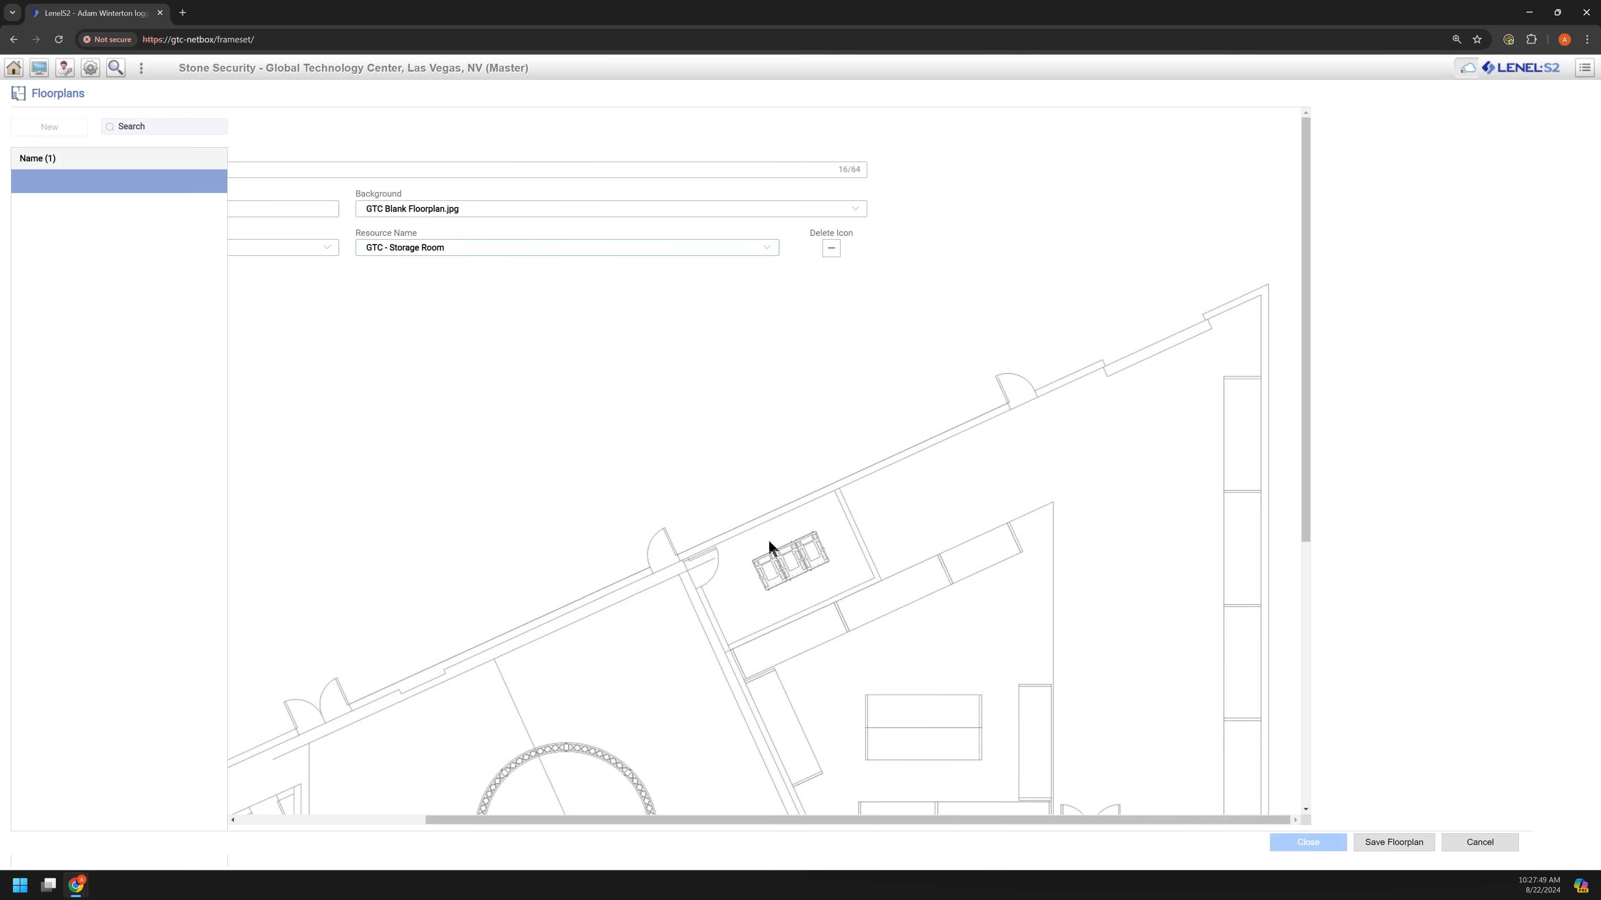
pyautogui.hscroll(-3, 721, 564)
pyautogui.hscroll(-2, 720, 564)
pyautogui.scroll(-1, 583, 591)
pyautogui.click(484, 724)
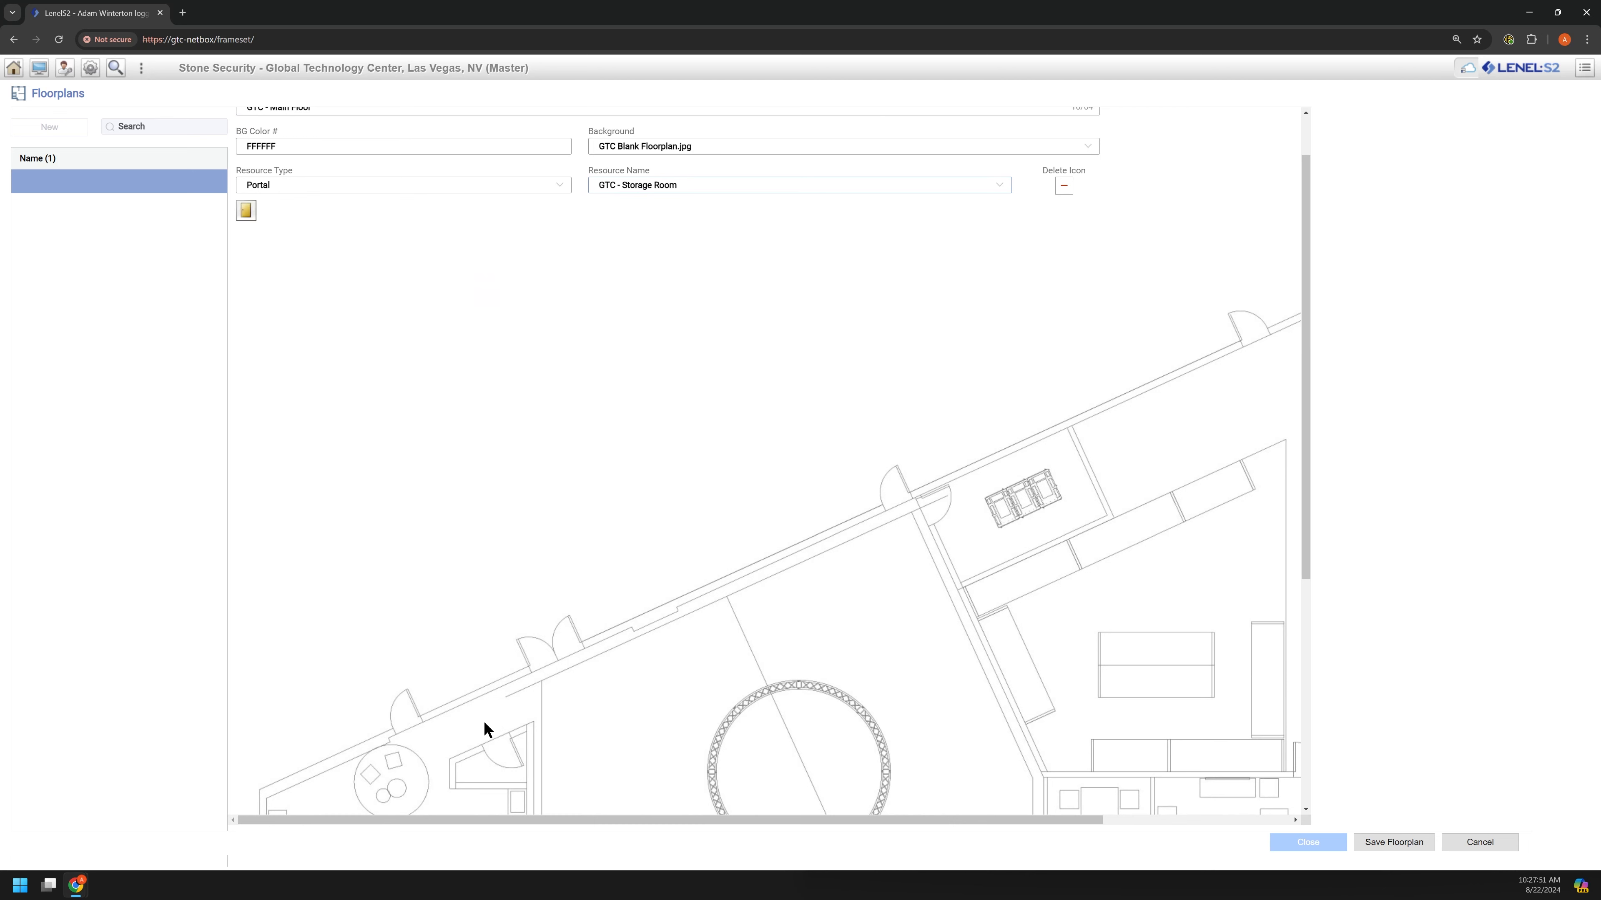
# Place the GTC - Warehouse Secure Cage icon against the wall and save the floorplan.
pyautogui.click(696, 191)
pyautogui.click(691, 279)
pyautogui.hscroll(3, 1075, 594)
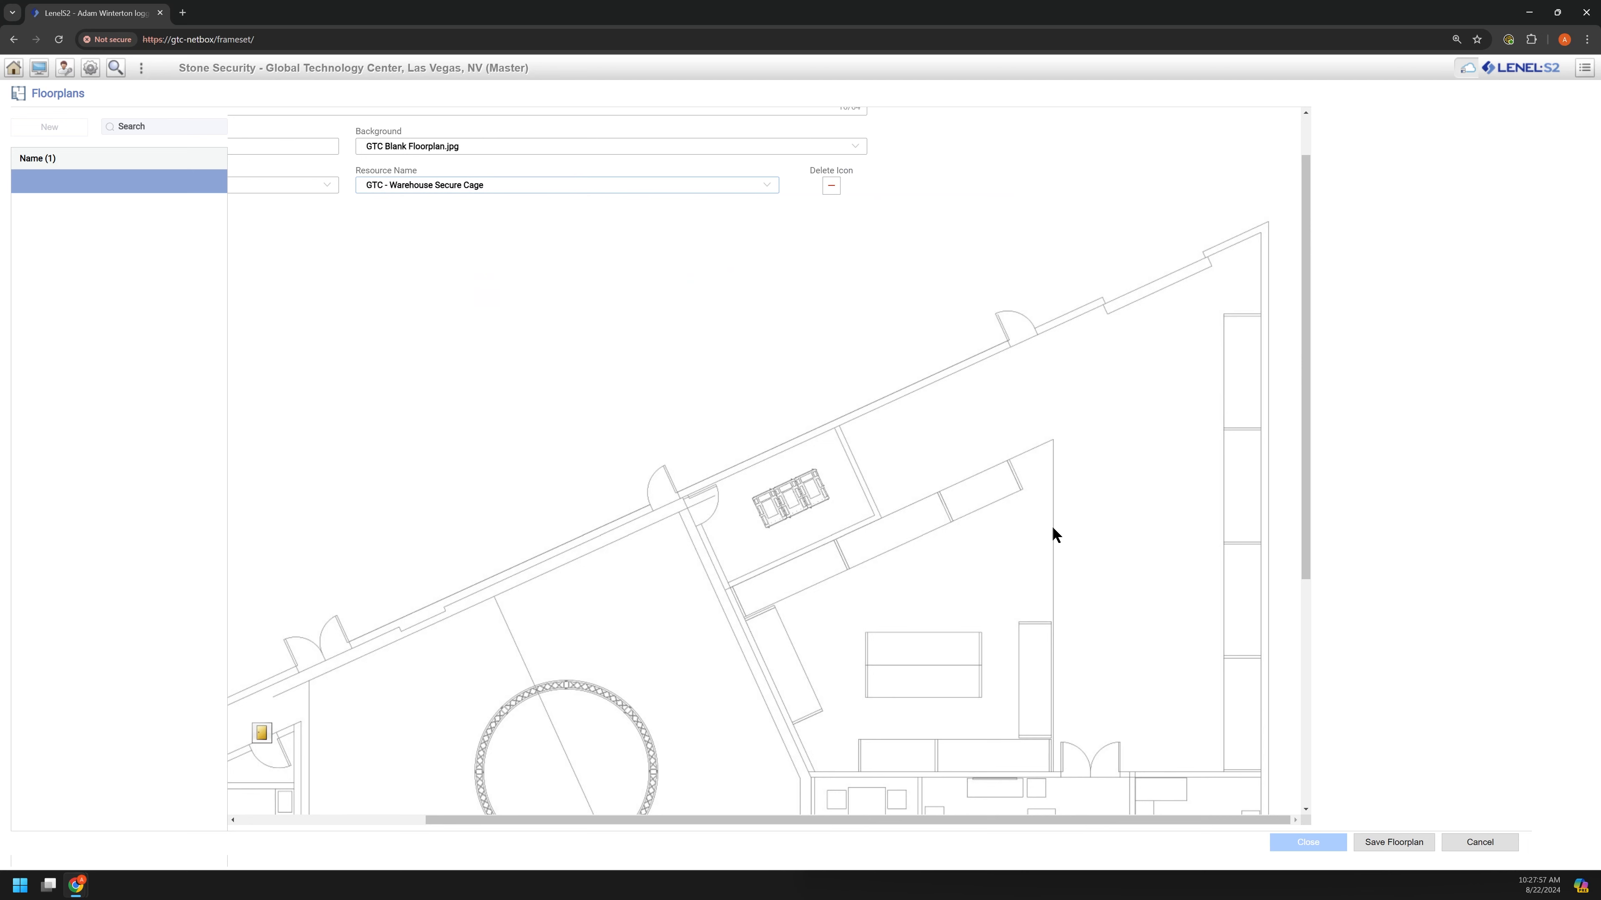
pyautogui.click(1052, 528)
pyautogui.moveTo(1055, 529); pyautogui.dragTo(1062, 525)
pyautogui.moveTo(1062, 525)
pyautogui.mouseDown()
pyautogui.moveTo(1098, 570)
pyautogui.moveTo(1061, 552)
pyautogui.mouseUp()
pyautogui.scroll(2, 536, 243)
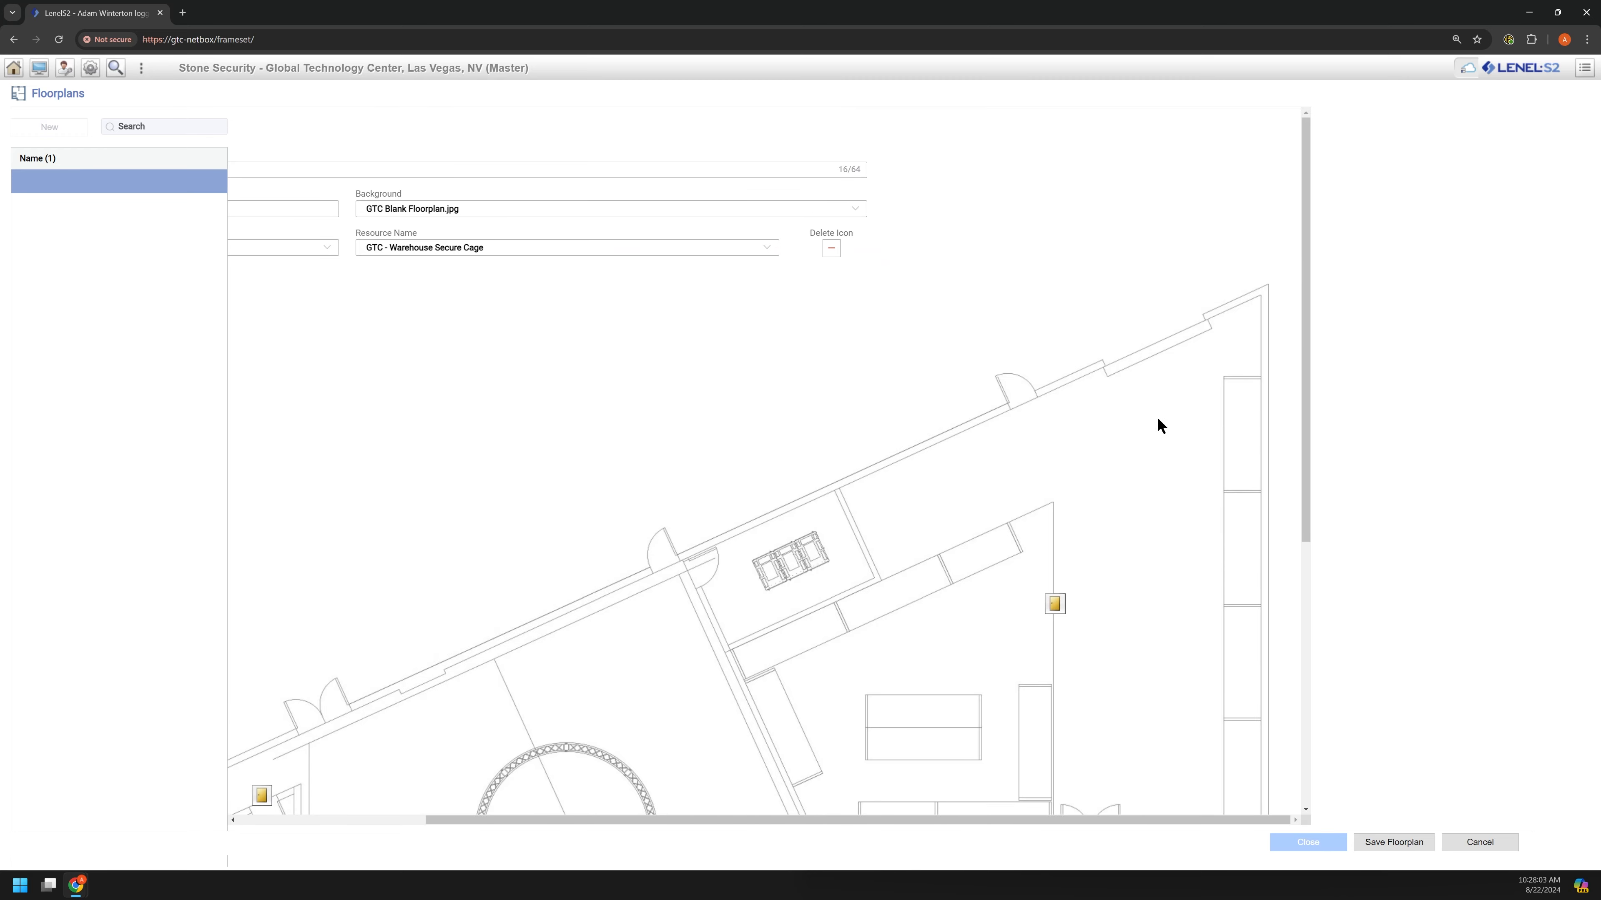
pyautogui.scroll(-5, 1160, 418)
pyautogui.click(1393, 842)
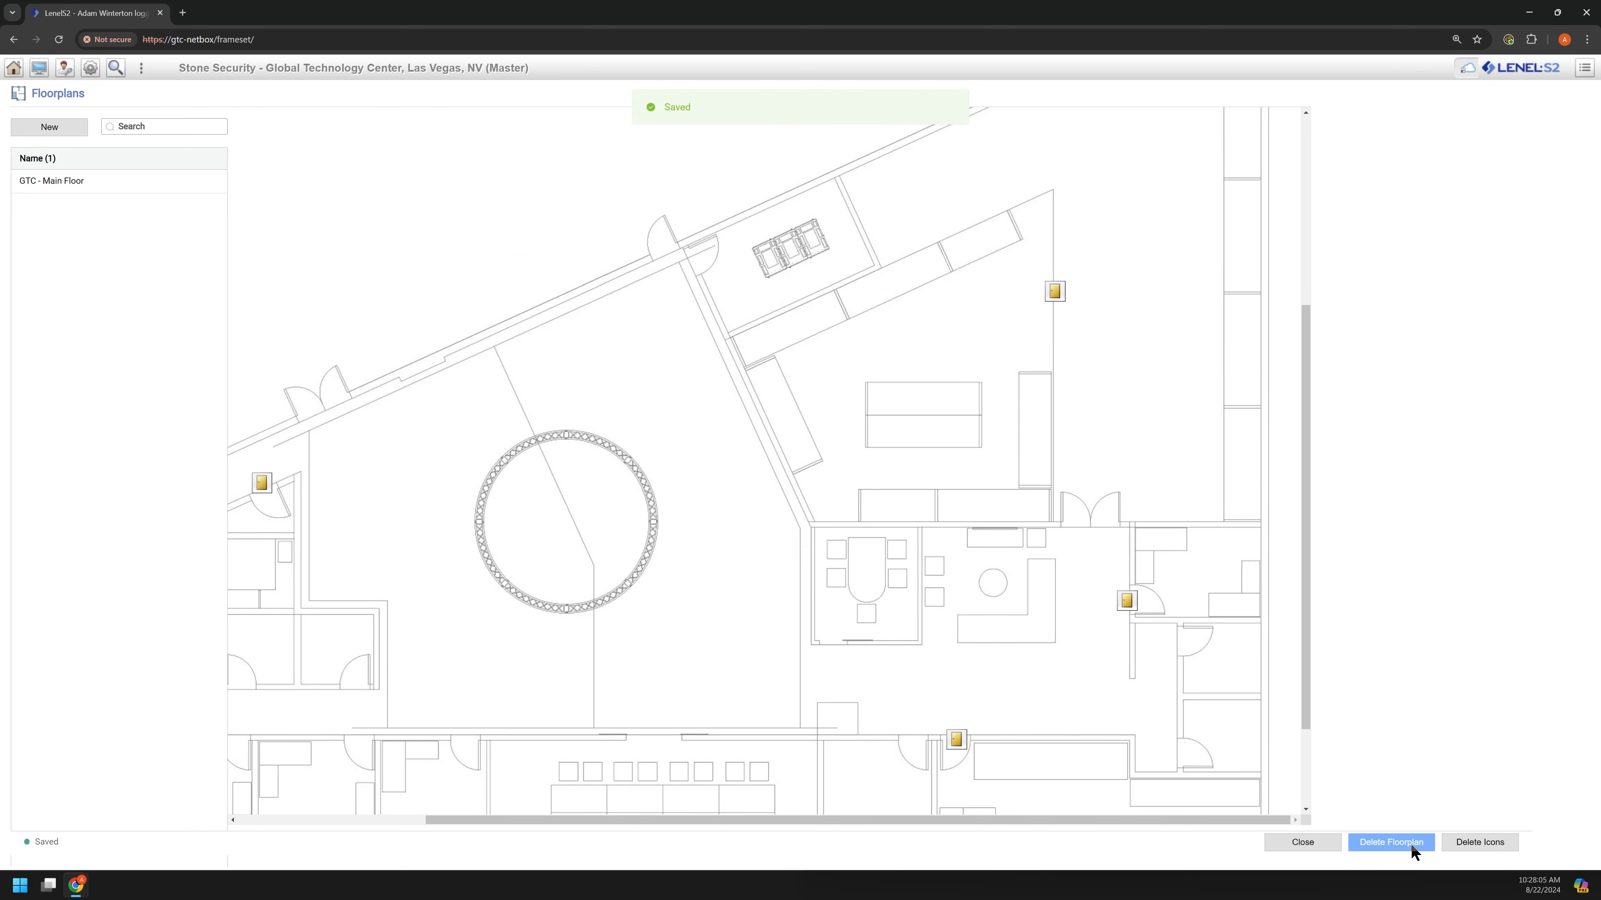
# Check GTC - Main Floor in Monitor > Floorplans, then unmaximize the browser window.
pyautogui.scroll(3, 973, 571)
pyautogui.scroll(-4, 1221, 592)
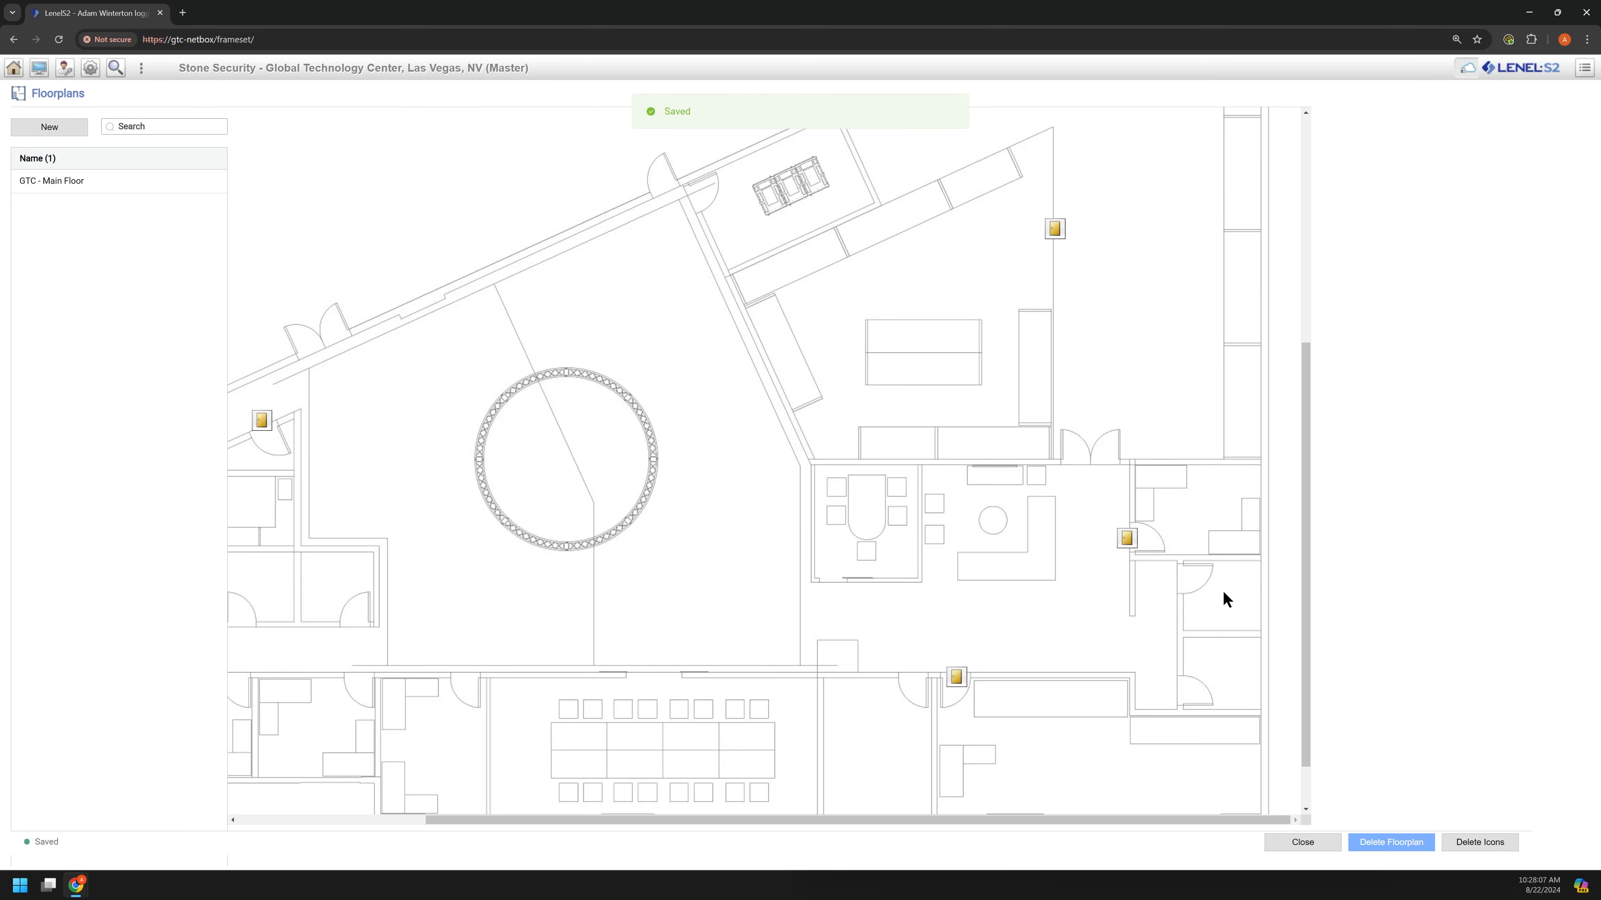
pyautogui.click(44, 66)
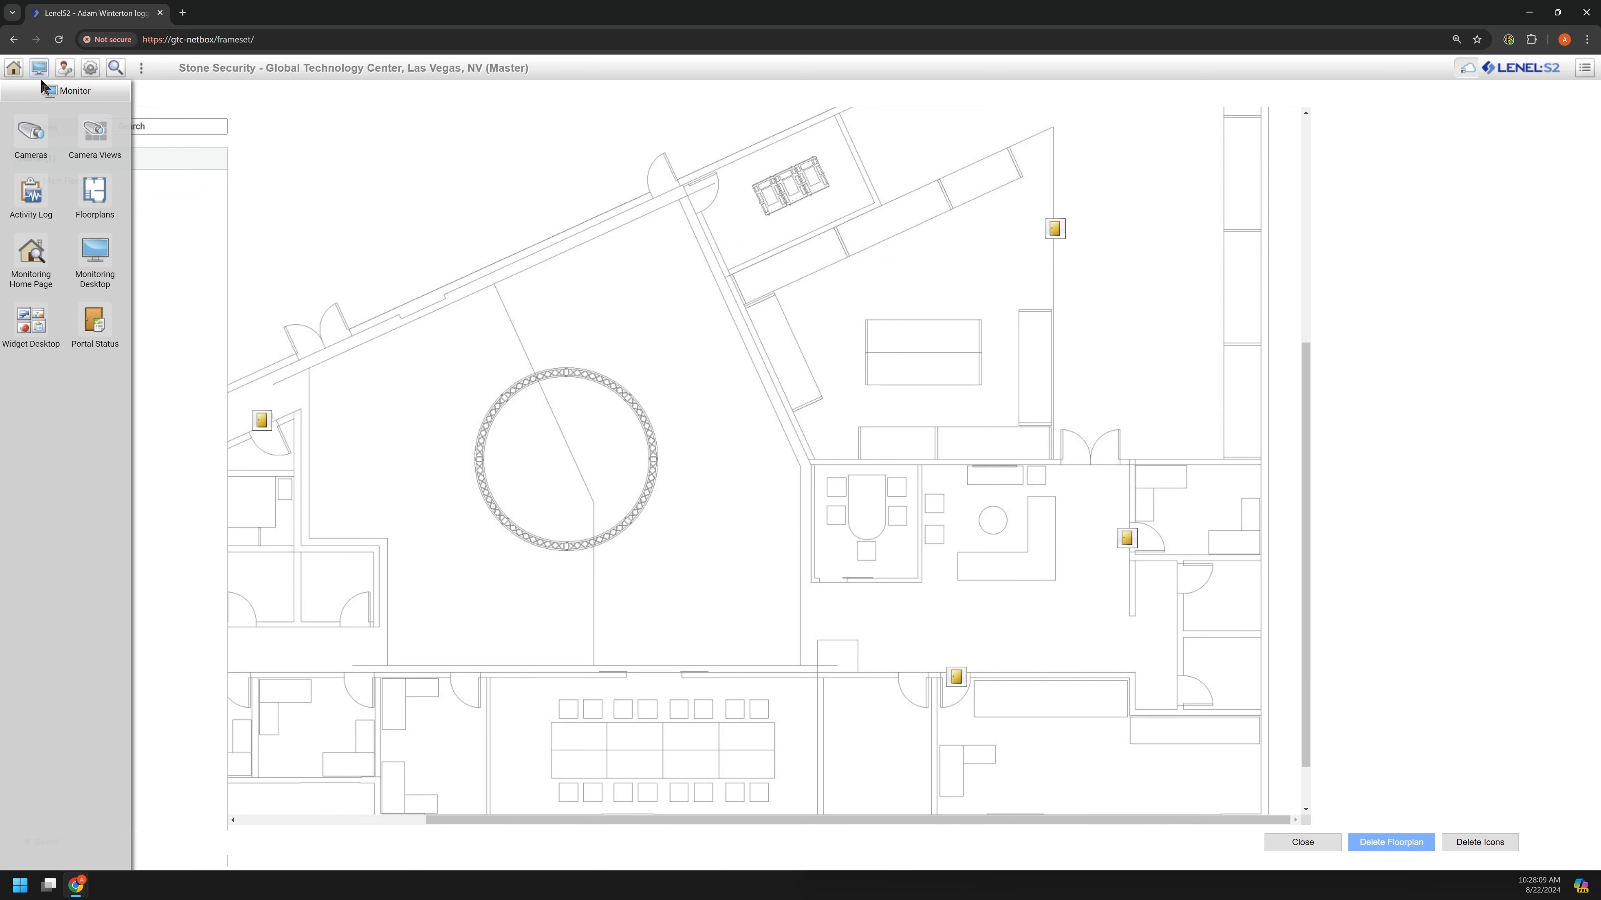
pyautogui.click(93, 184)
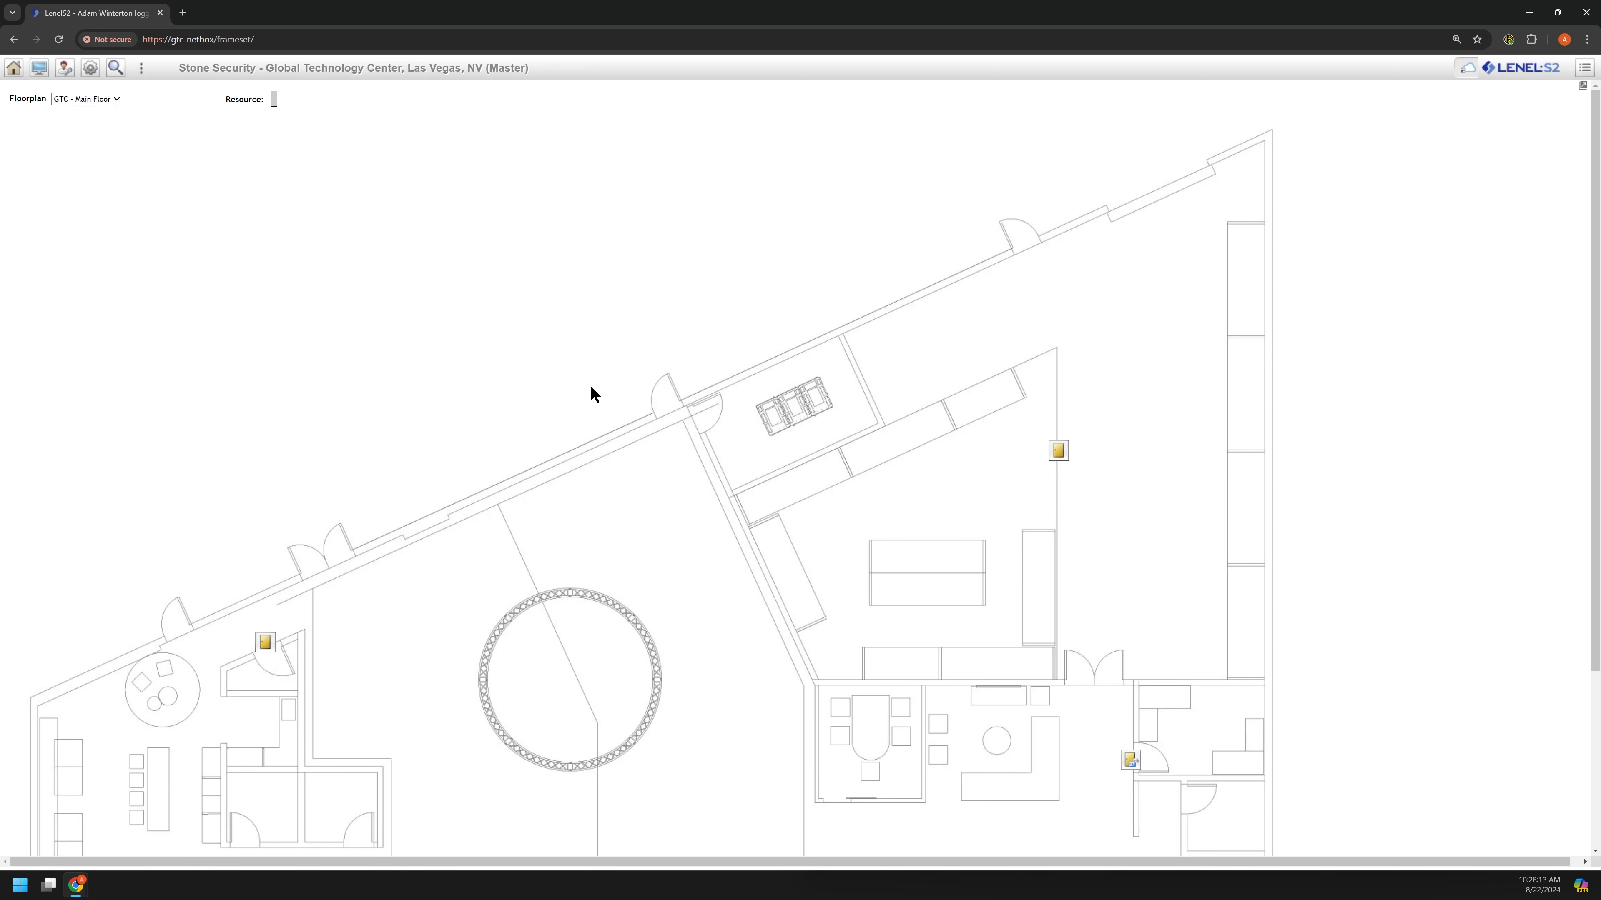
pyautogui.scroll(-3, 594, 394)
pyautogui.scroll(3, 583, 368)
pyautogui.click(87, 99)
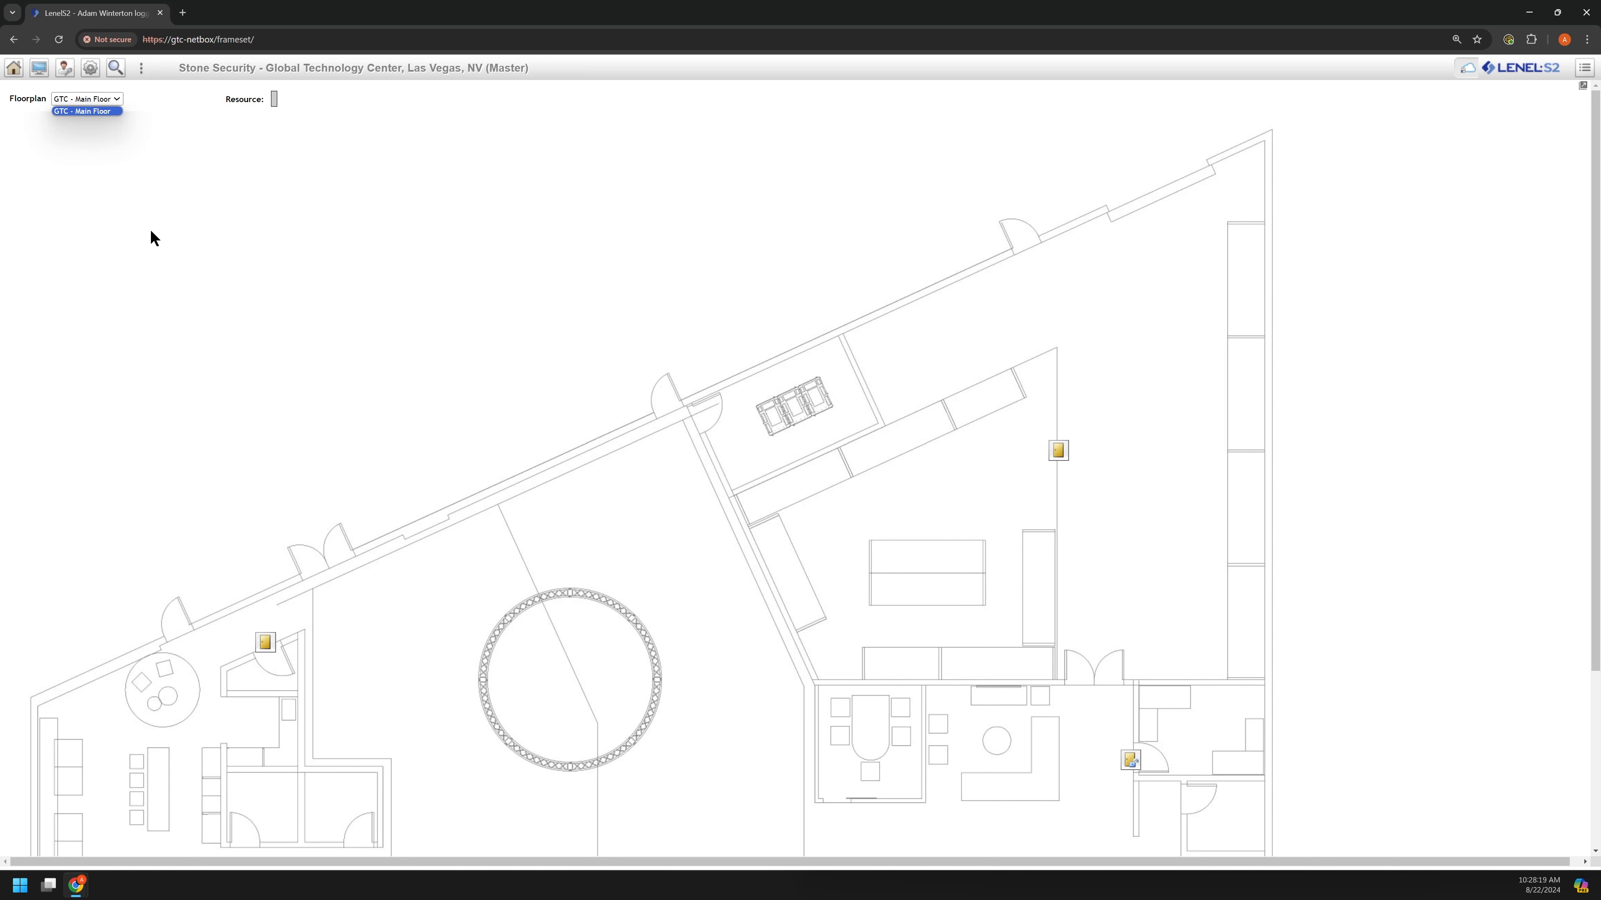
pyautogui.click(162, 232)
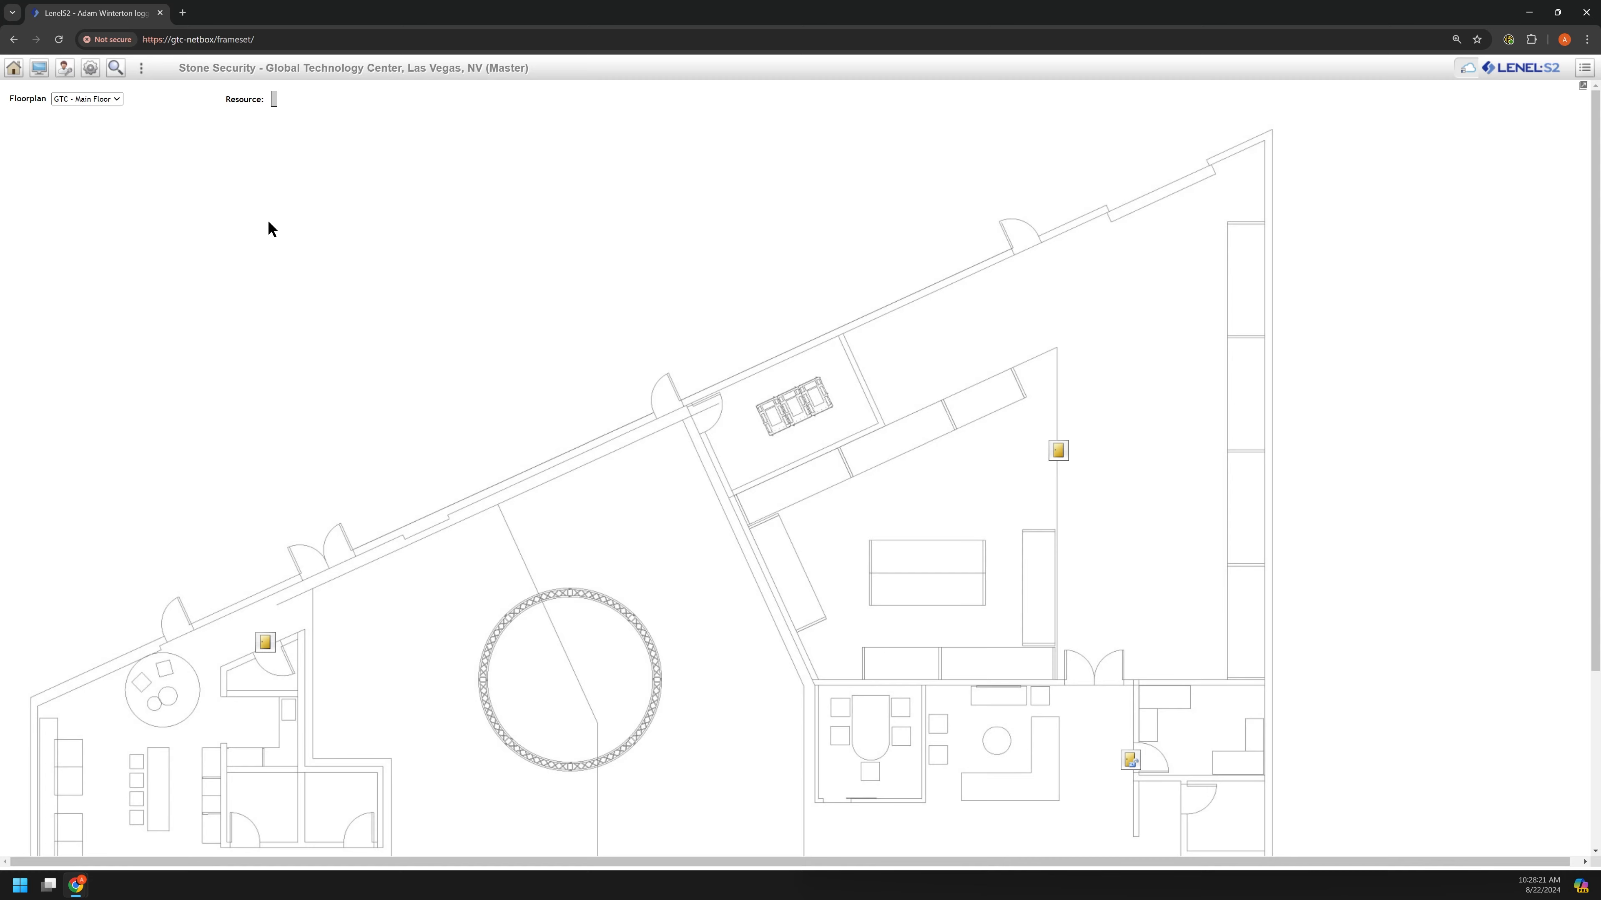
pyautogui.doubleClick(1444, 22)
pyautogui.click(1554, 17)
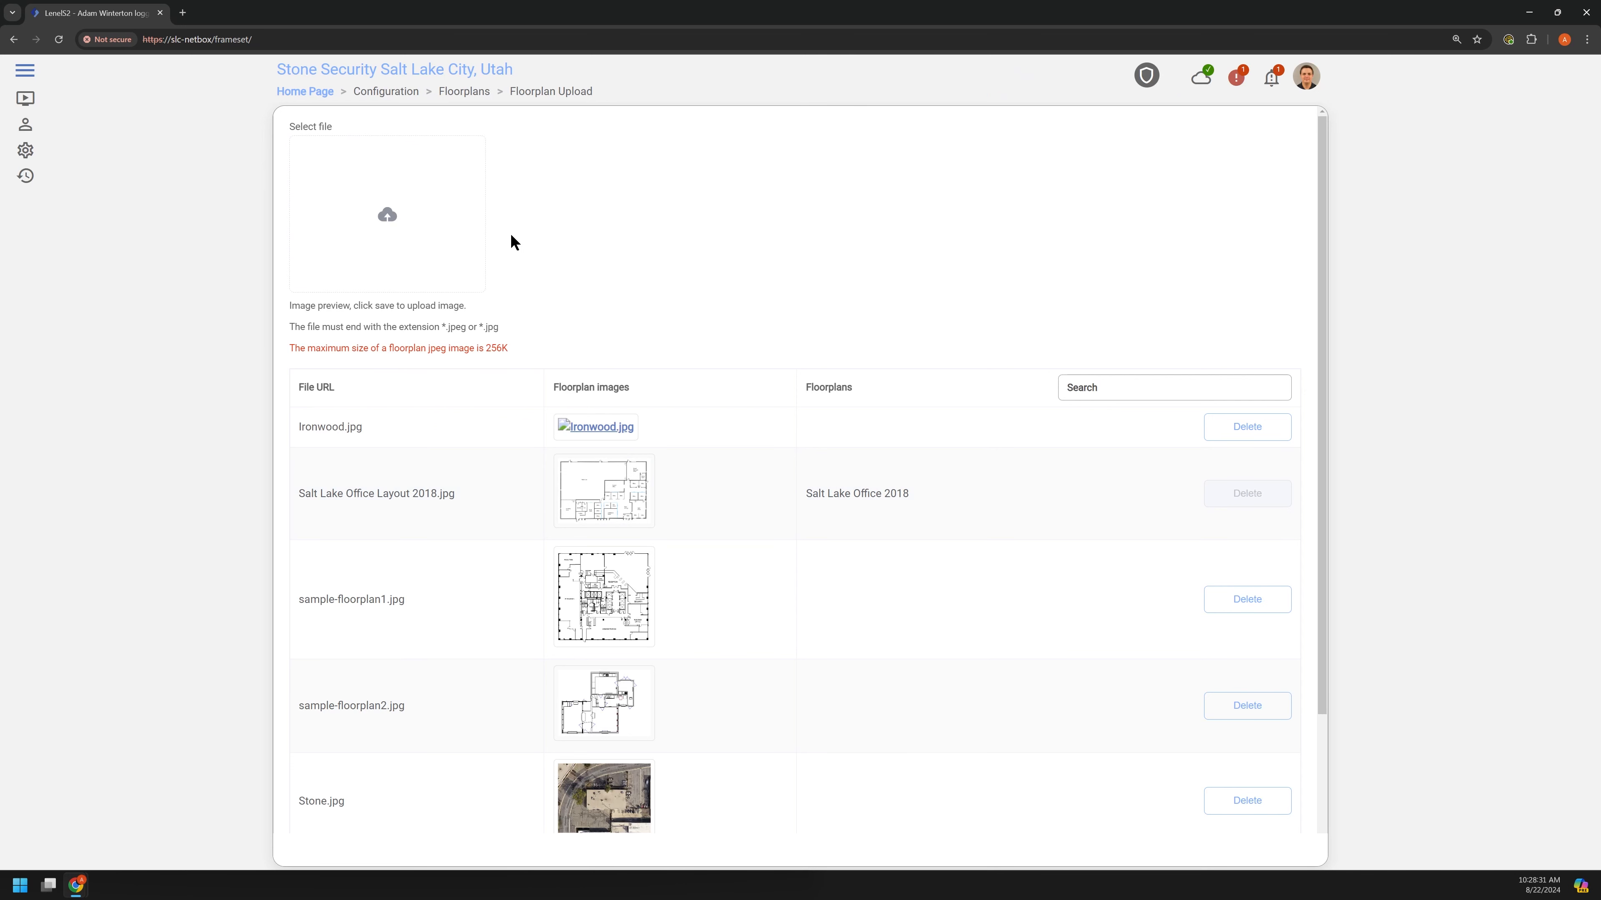
pyautogui.click(372, 224)
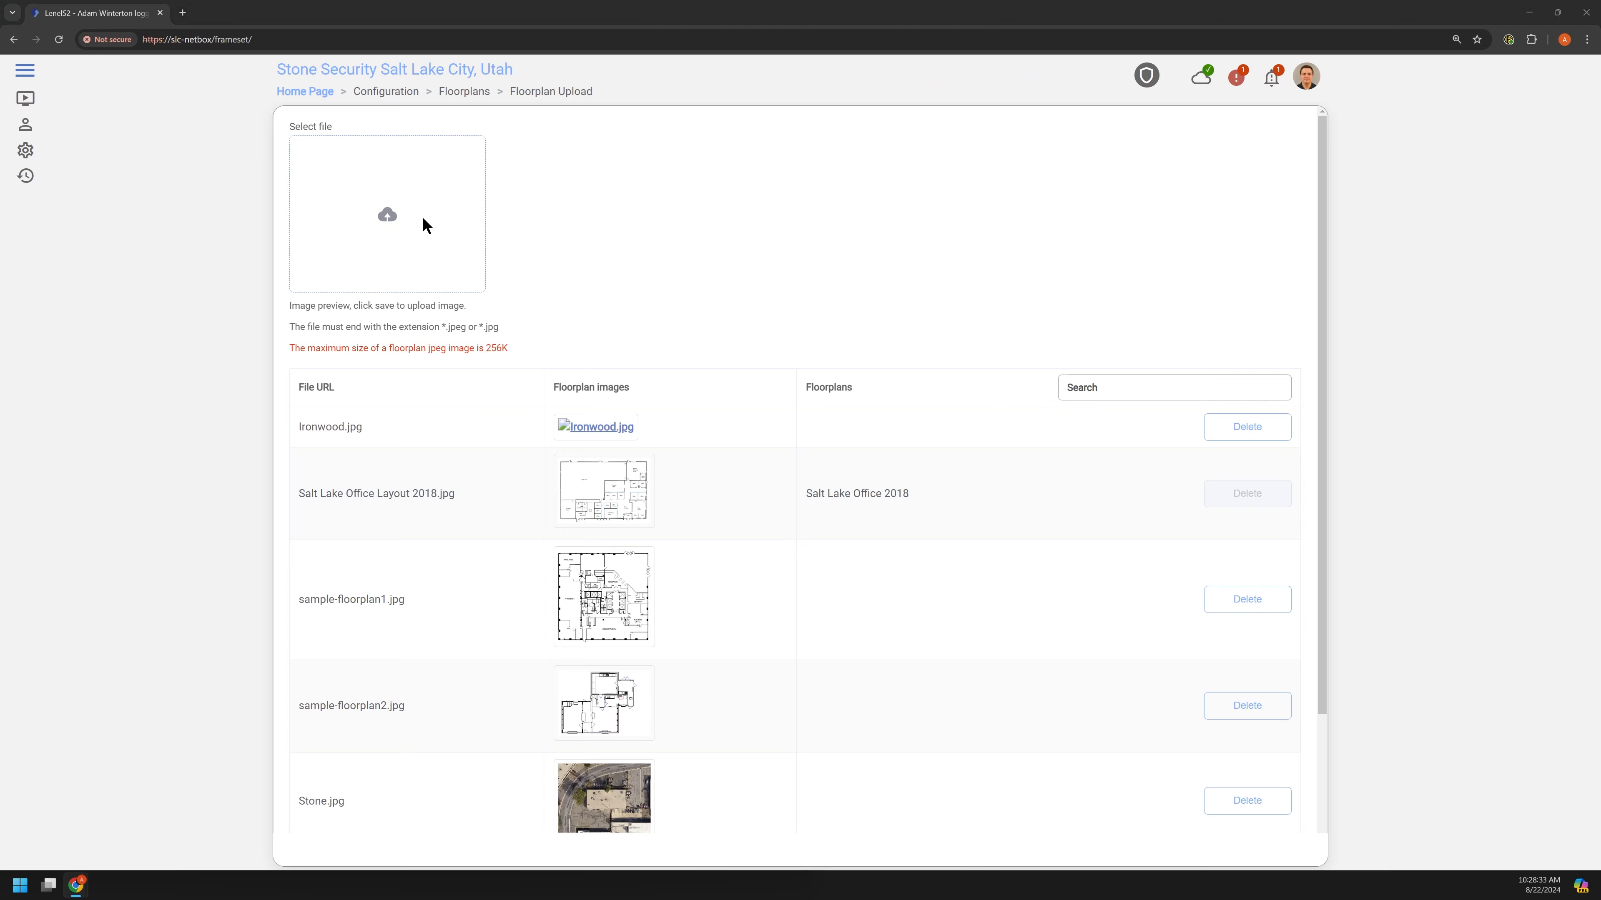
pyautogui.click(820, 621)
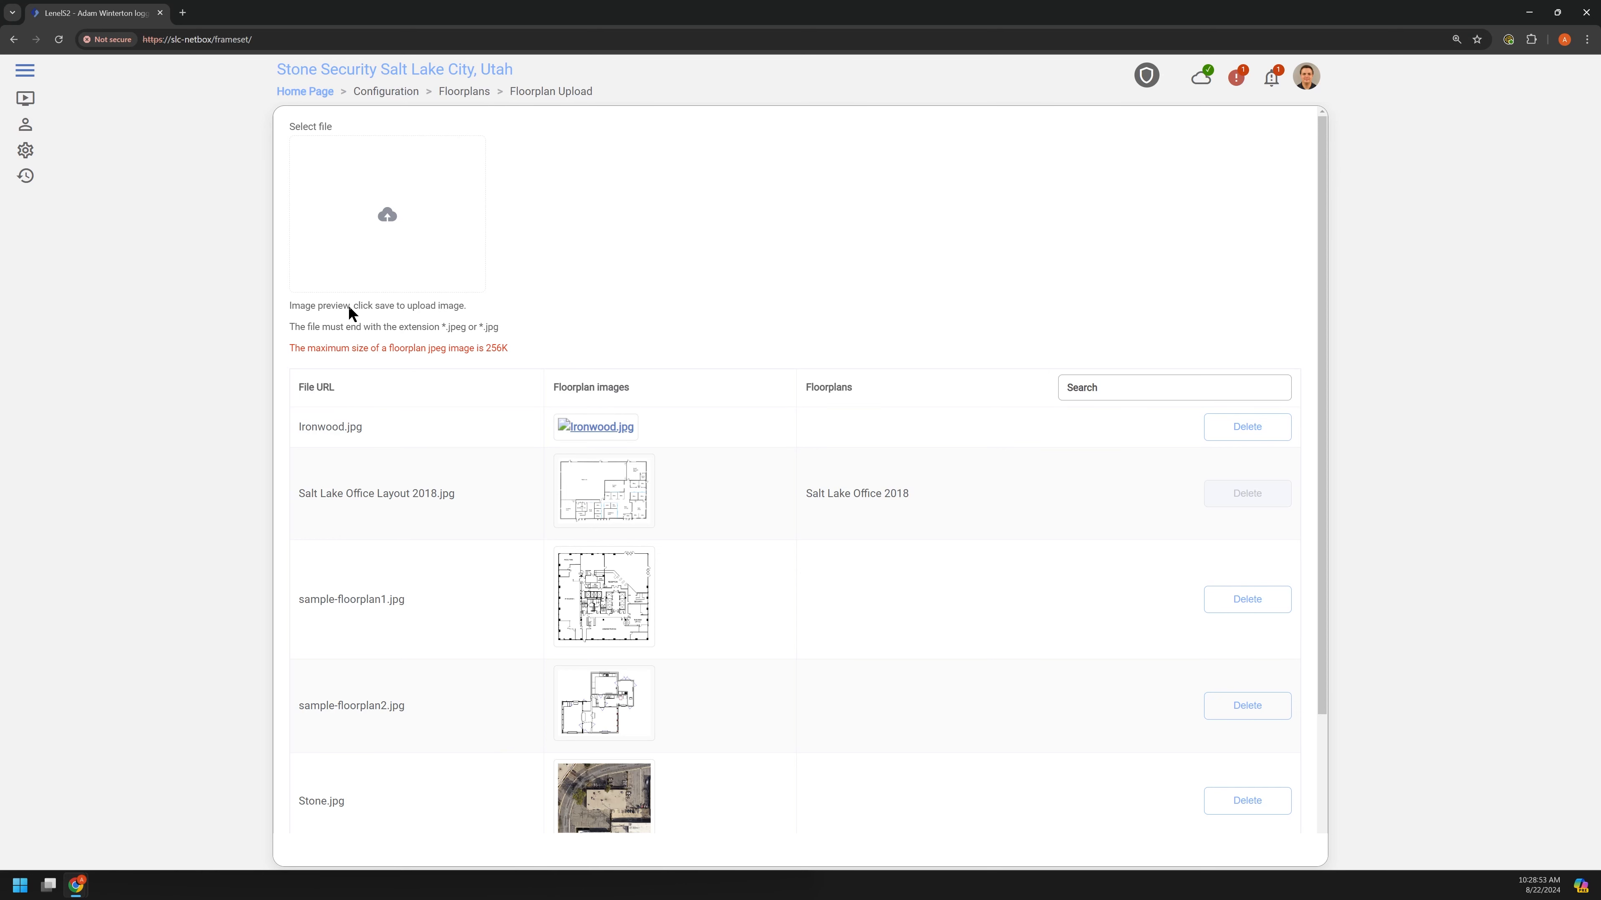
pyautogui.scroll(-2, 322, 323)
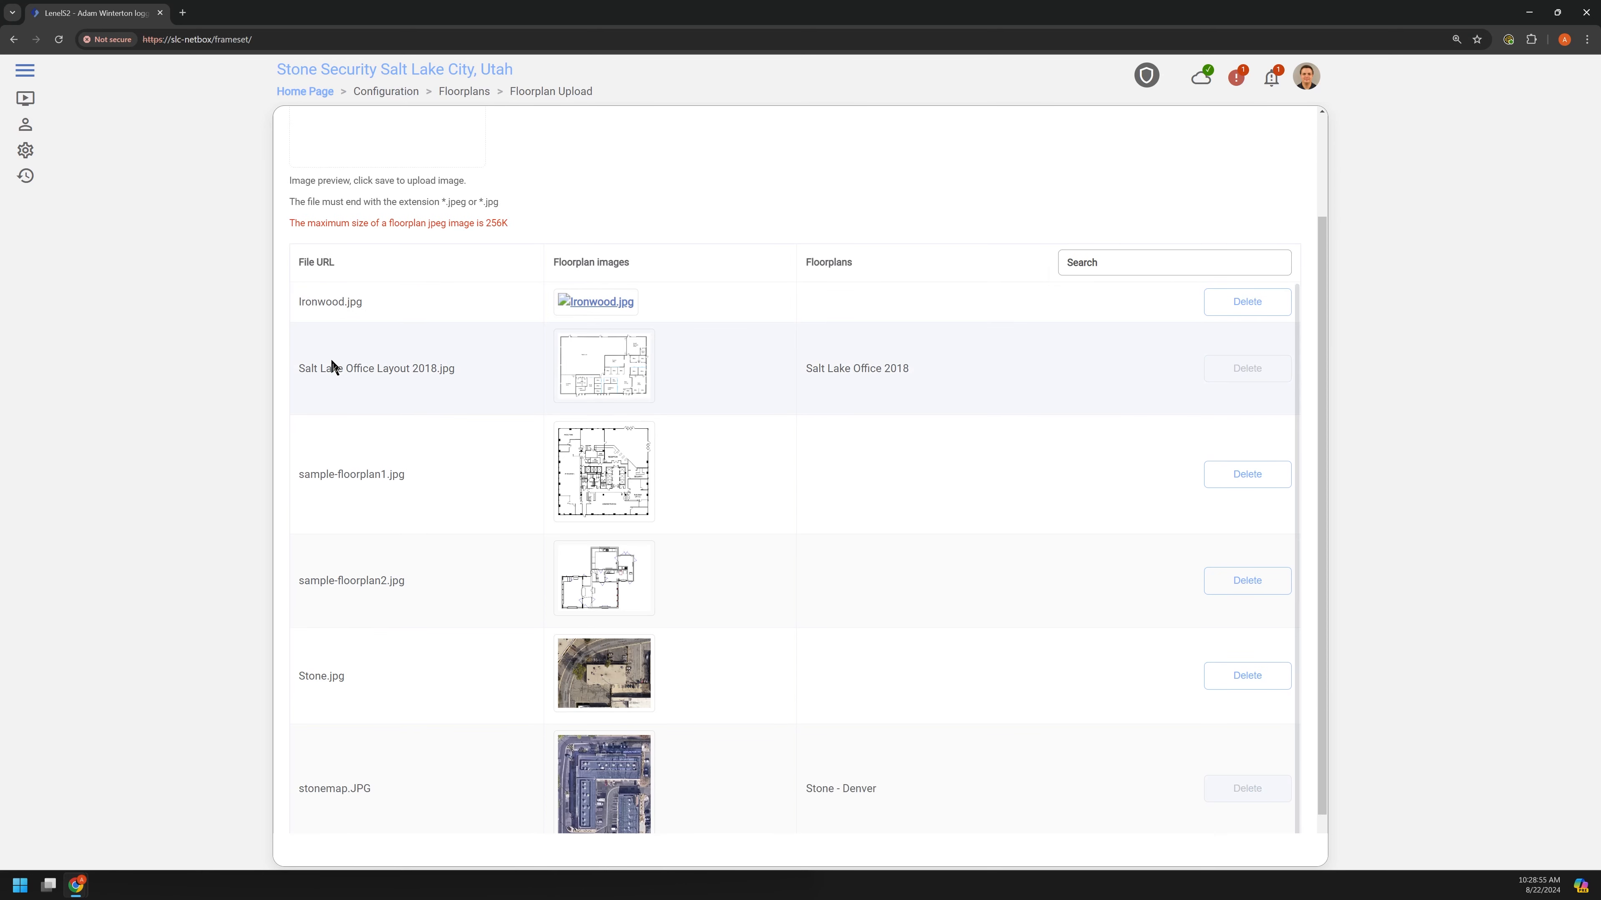
pyautogui.scroll(-1, 384, 461)
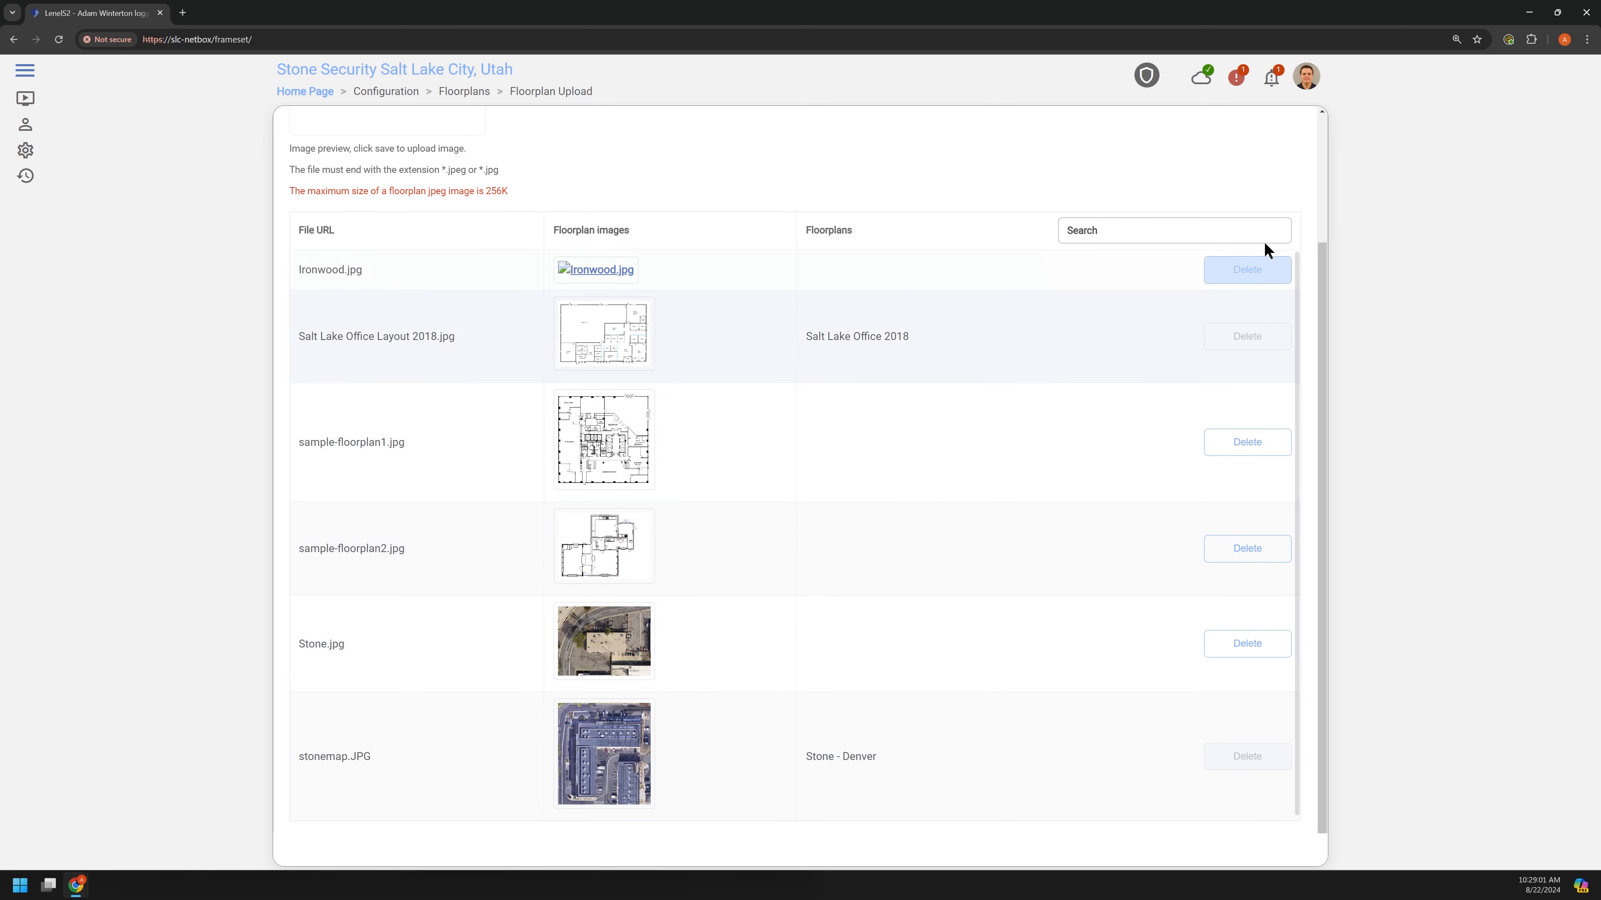
pyautogui.scroll(3, 1254, 662)
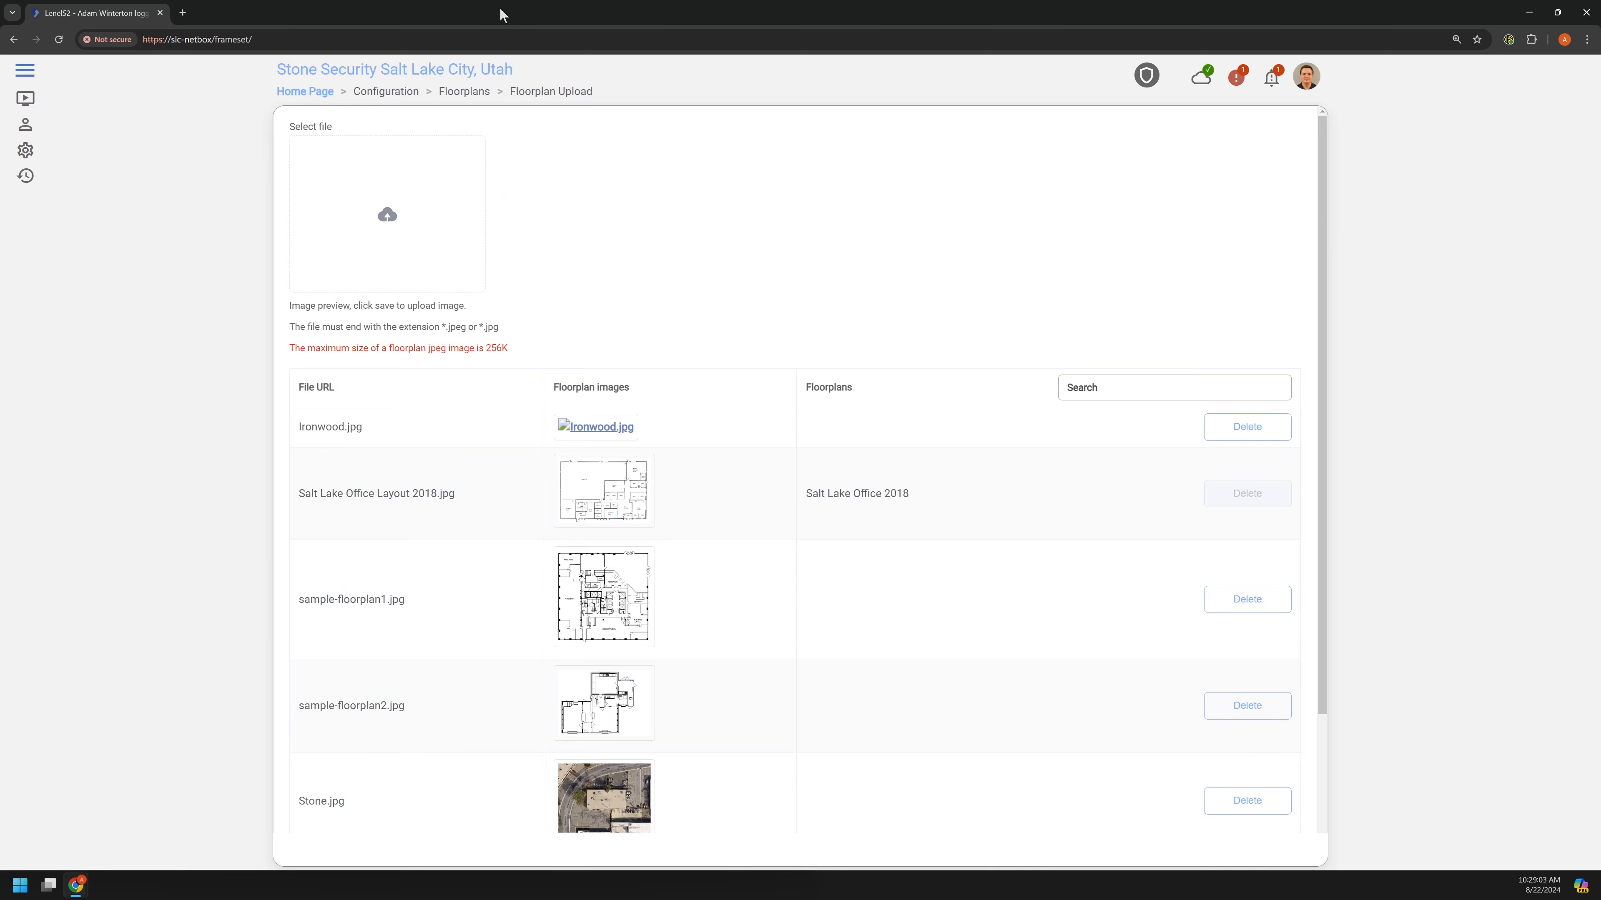
# Place windows side by side and open the classic Floorplan Upload form's file type and size requirements.
pyautogui.moveTo(499, 14); pyautogui.dragTo(1597, 252)
pyautogui.click(111, 68)
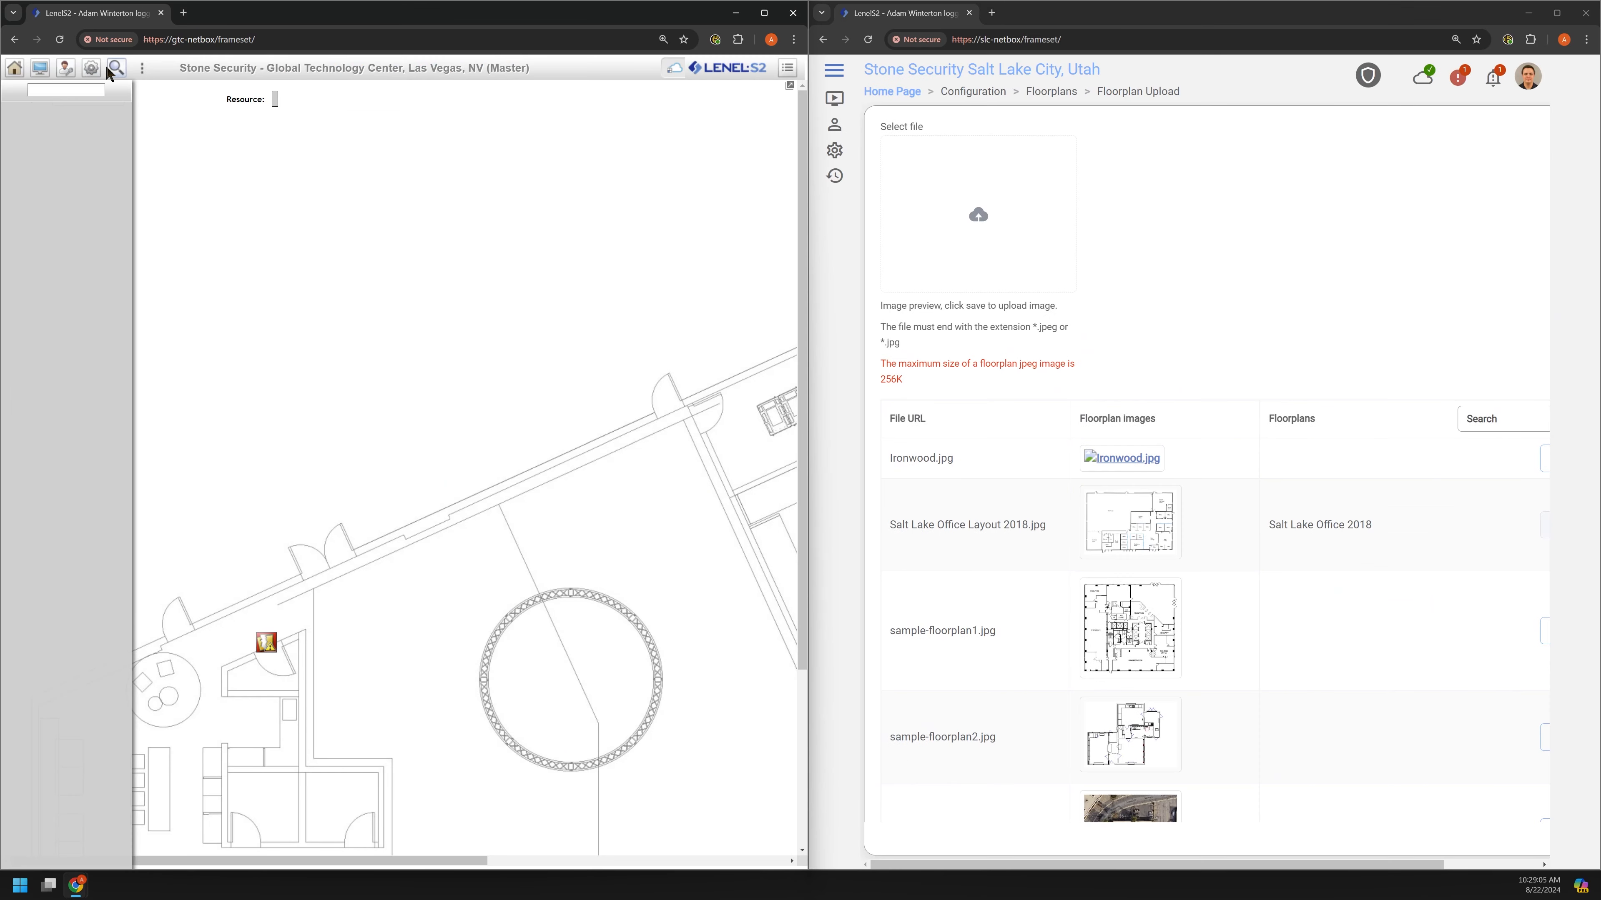
pyautogui.click(93, 69)
pyautogui.click(96, 268)
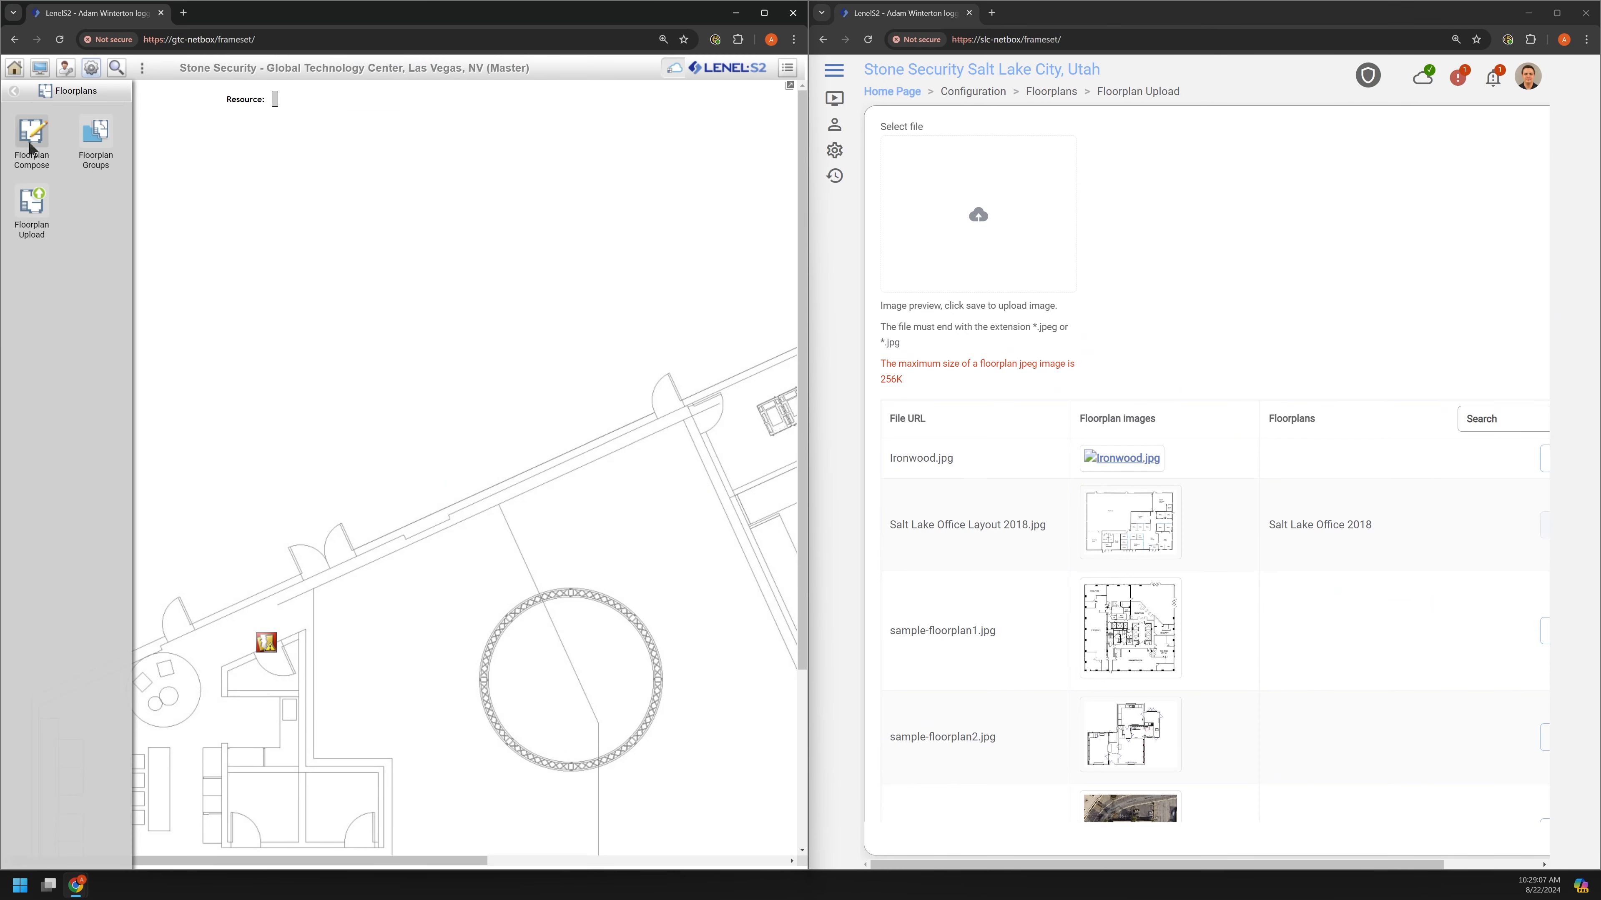
pyautogui.click(32, 205)
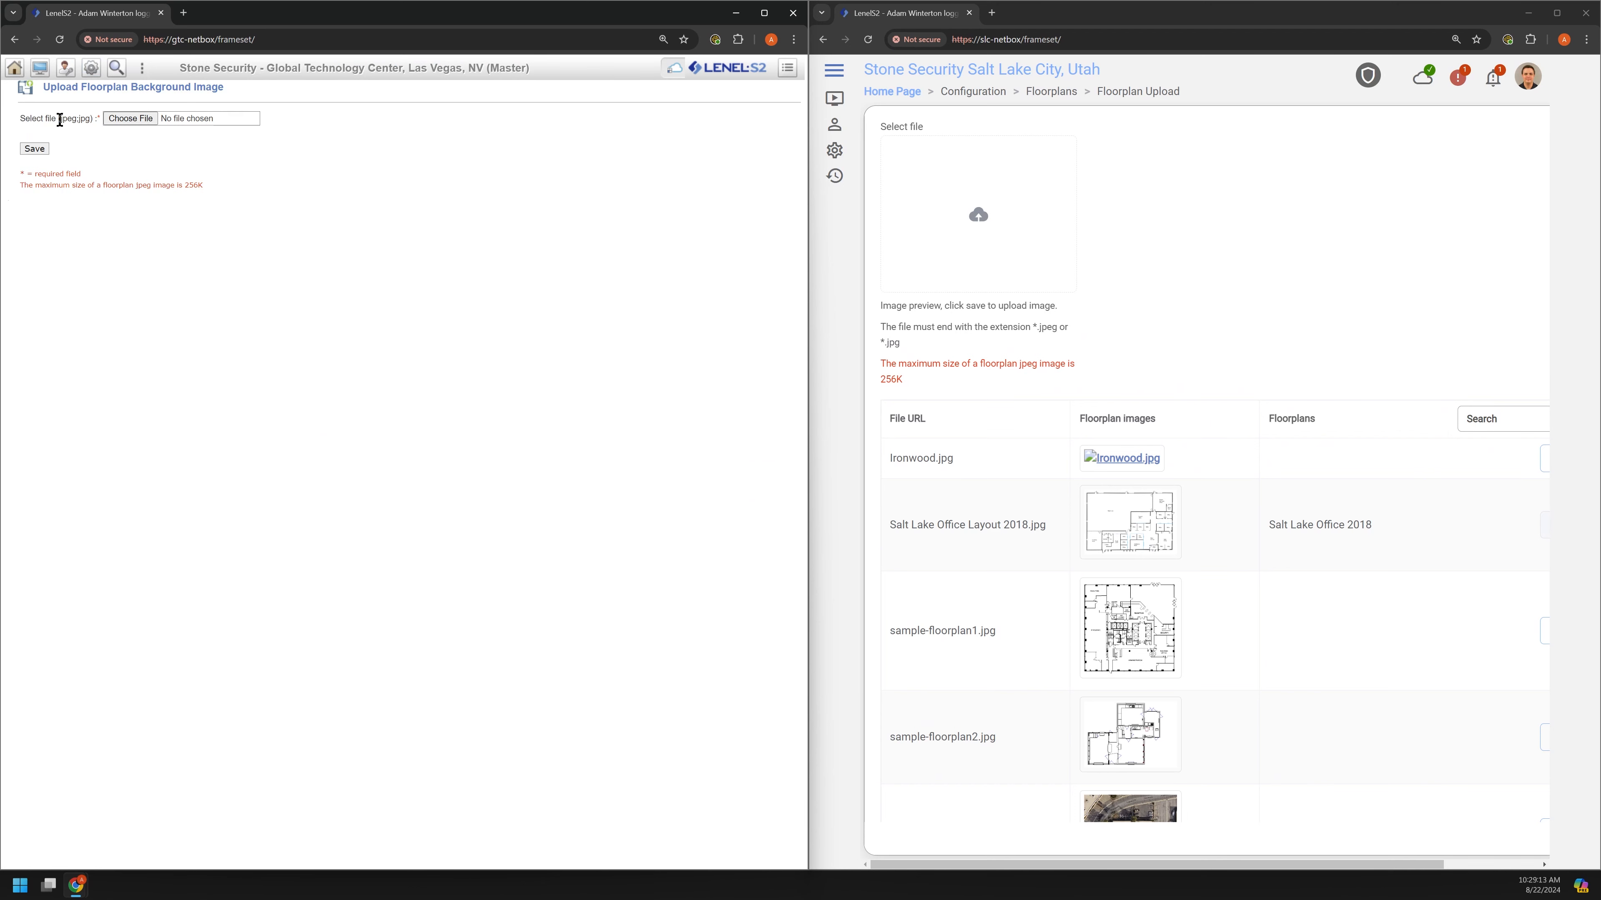
pyautogui.moveTo(62, 122); pyautogui.dragTo(146, 153)
pyautogui.click(158, 138)
pyautogui.scroll(-3, 1431, 517)
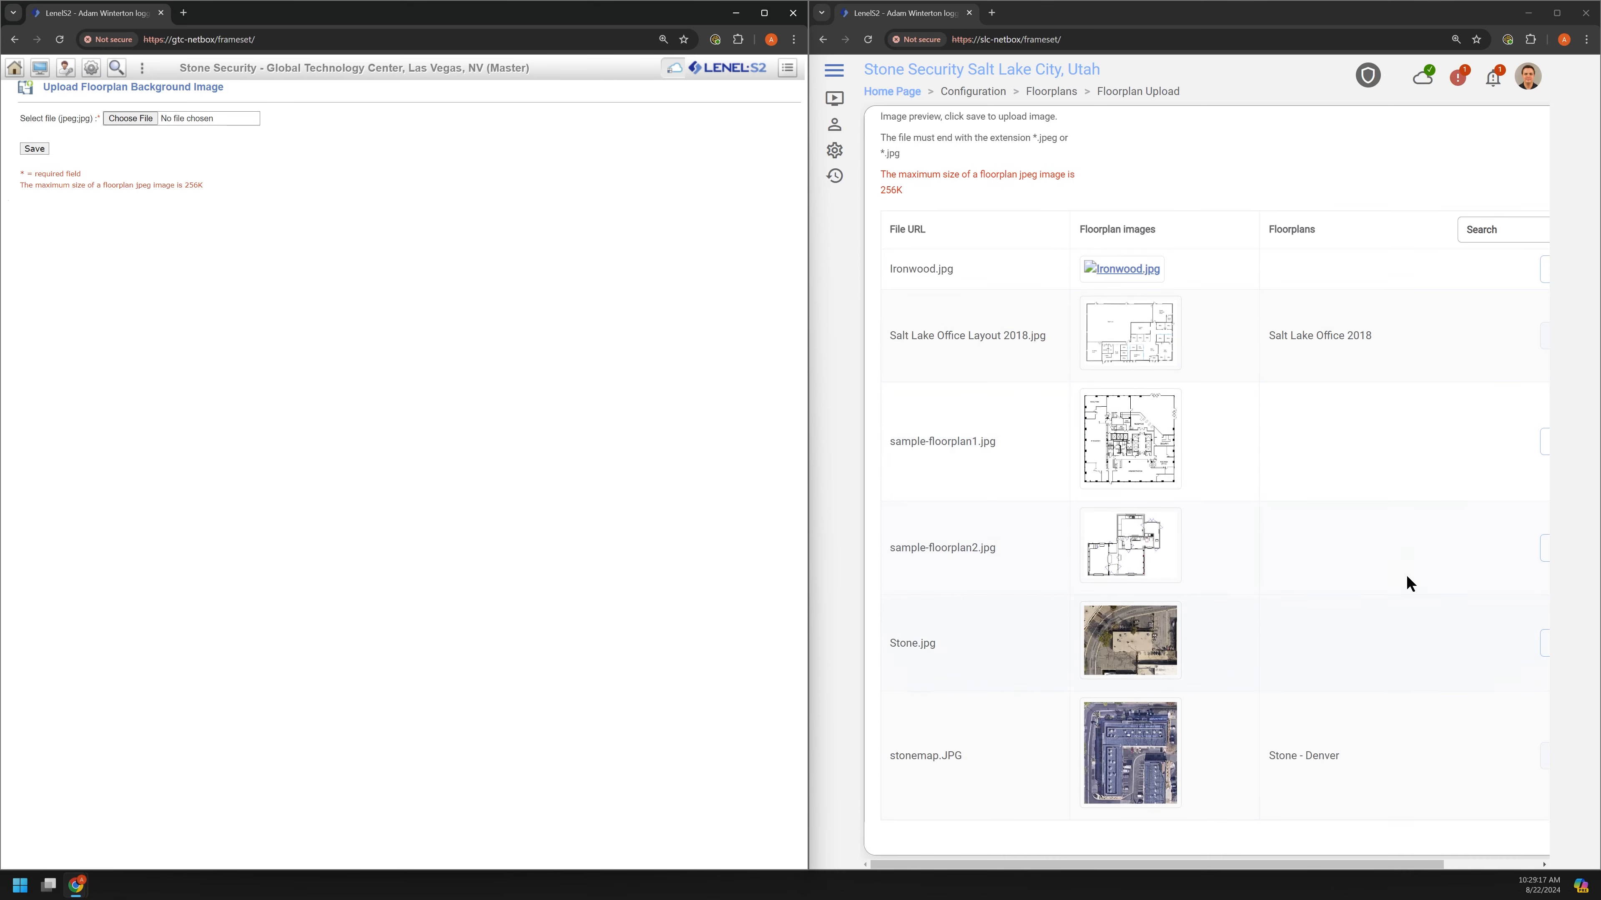
pyautogui.scroll(3, 1414, 504)
# Maximize the new-interface Floorplan Upload window.
pyautogui.click(1556, 12)
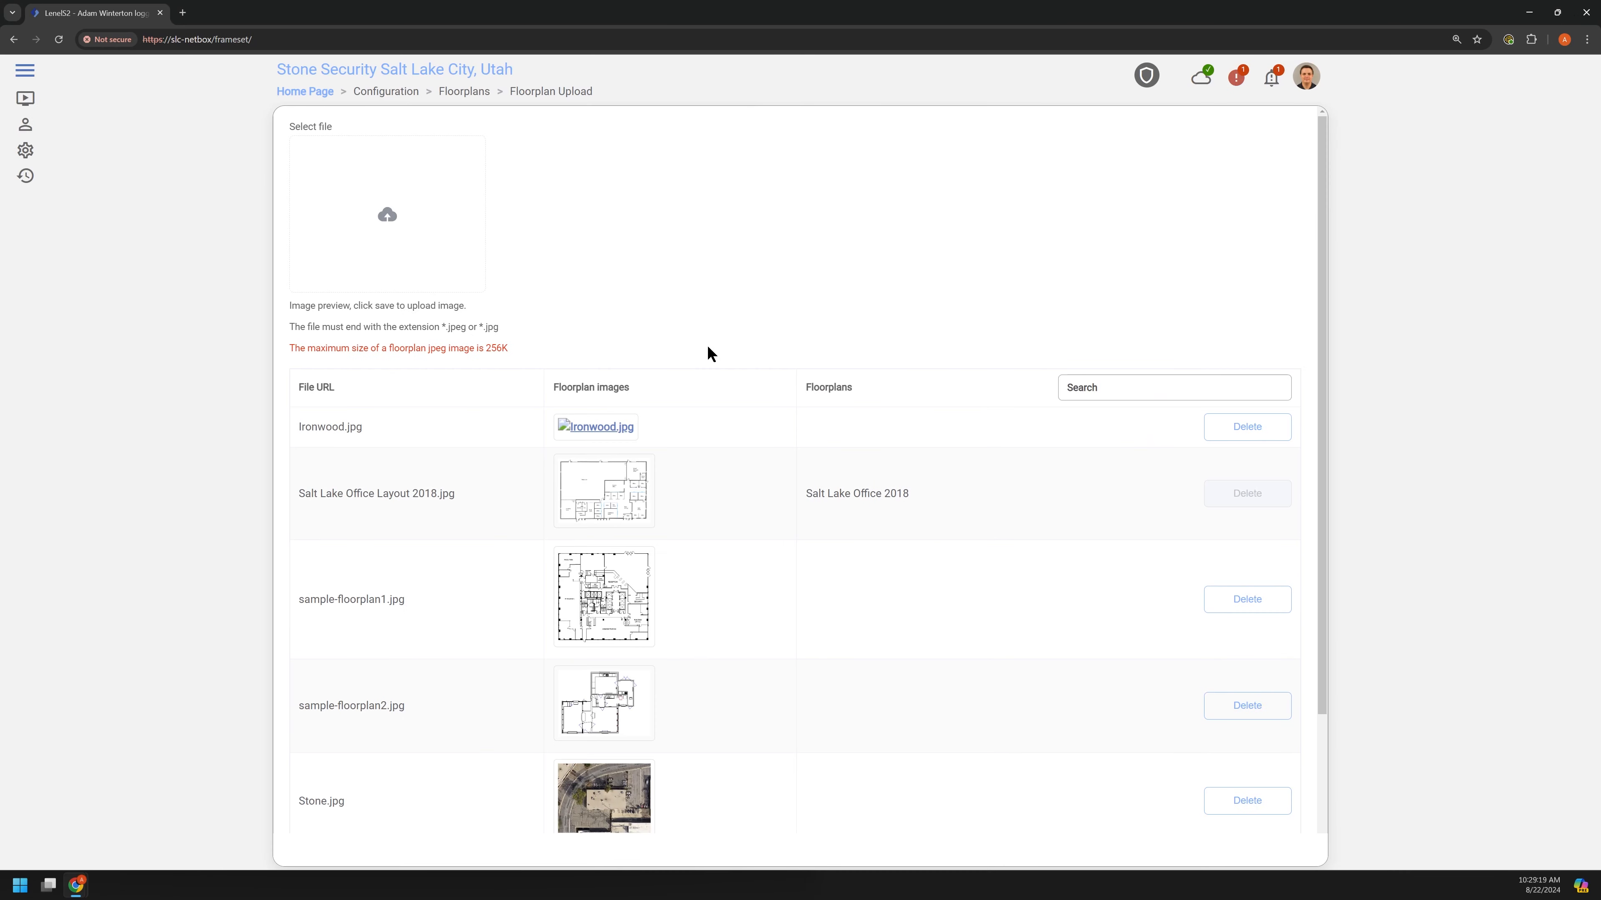
pyautogui.scroll(-3, 541, 493)
pyautogui.scroll(3, 632, 536)
# Open the Salt Lake Office 2018 floorplan in the new interface's Floorplan Compose.
pyautogui.click(25, 150)
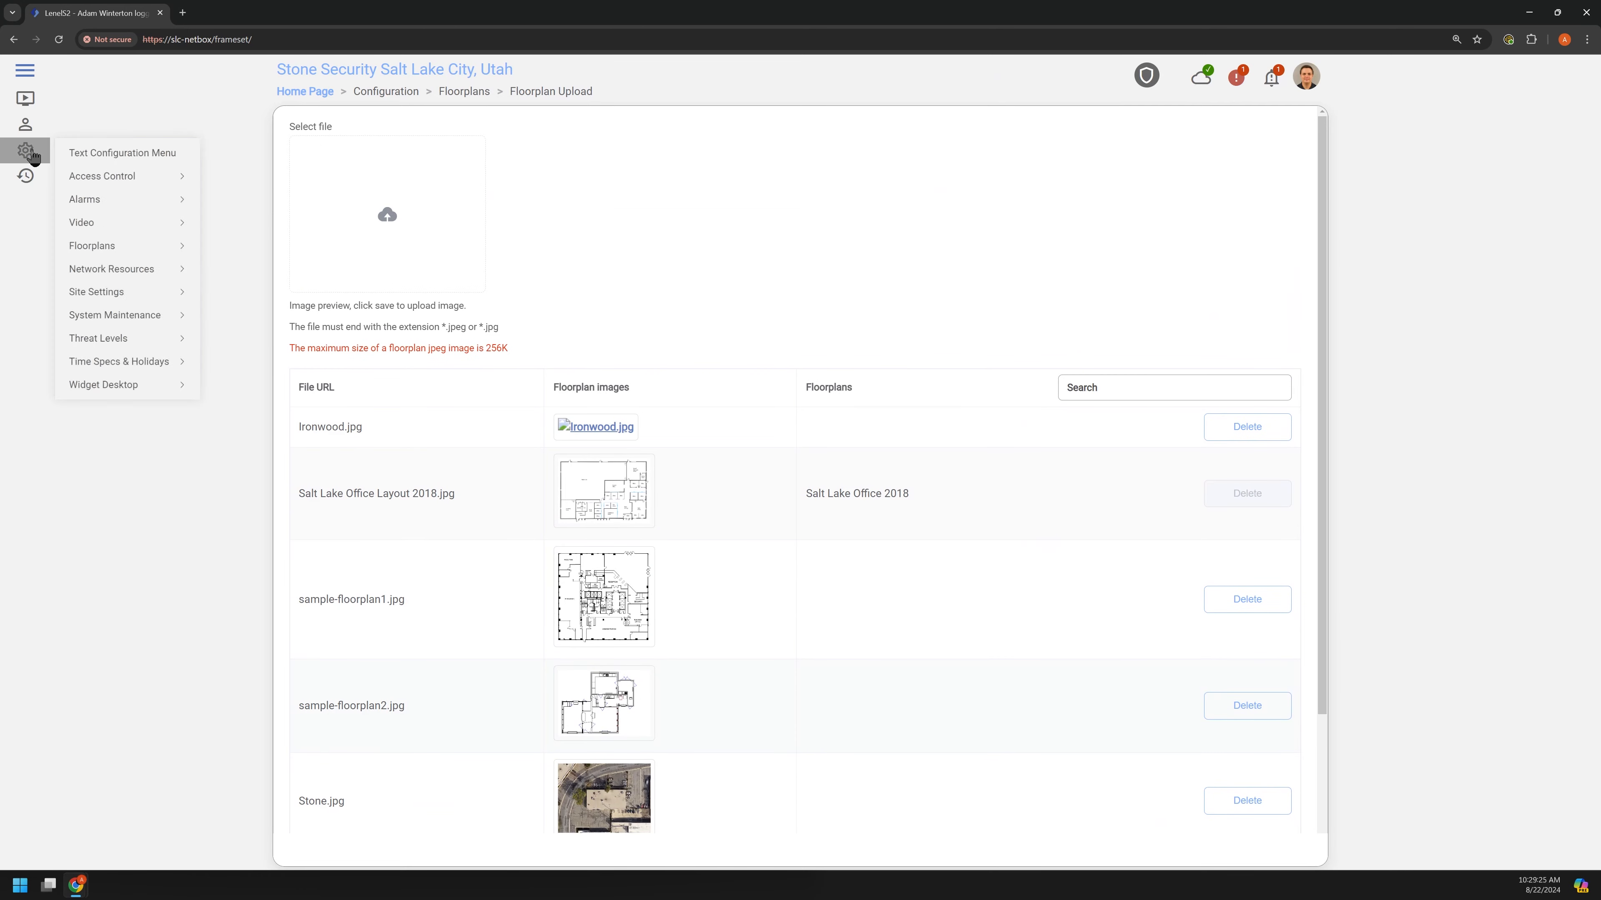
pyautogui.moveTo(104, 259)
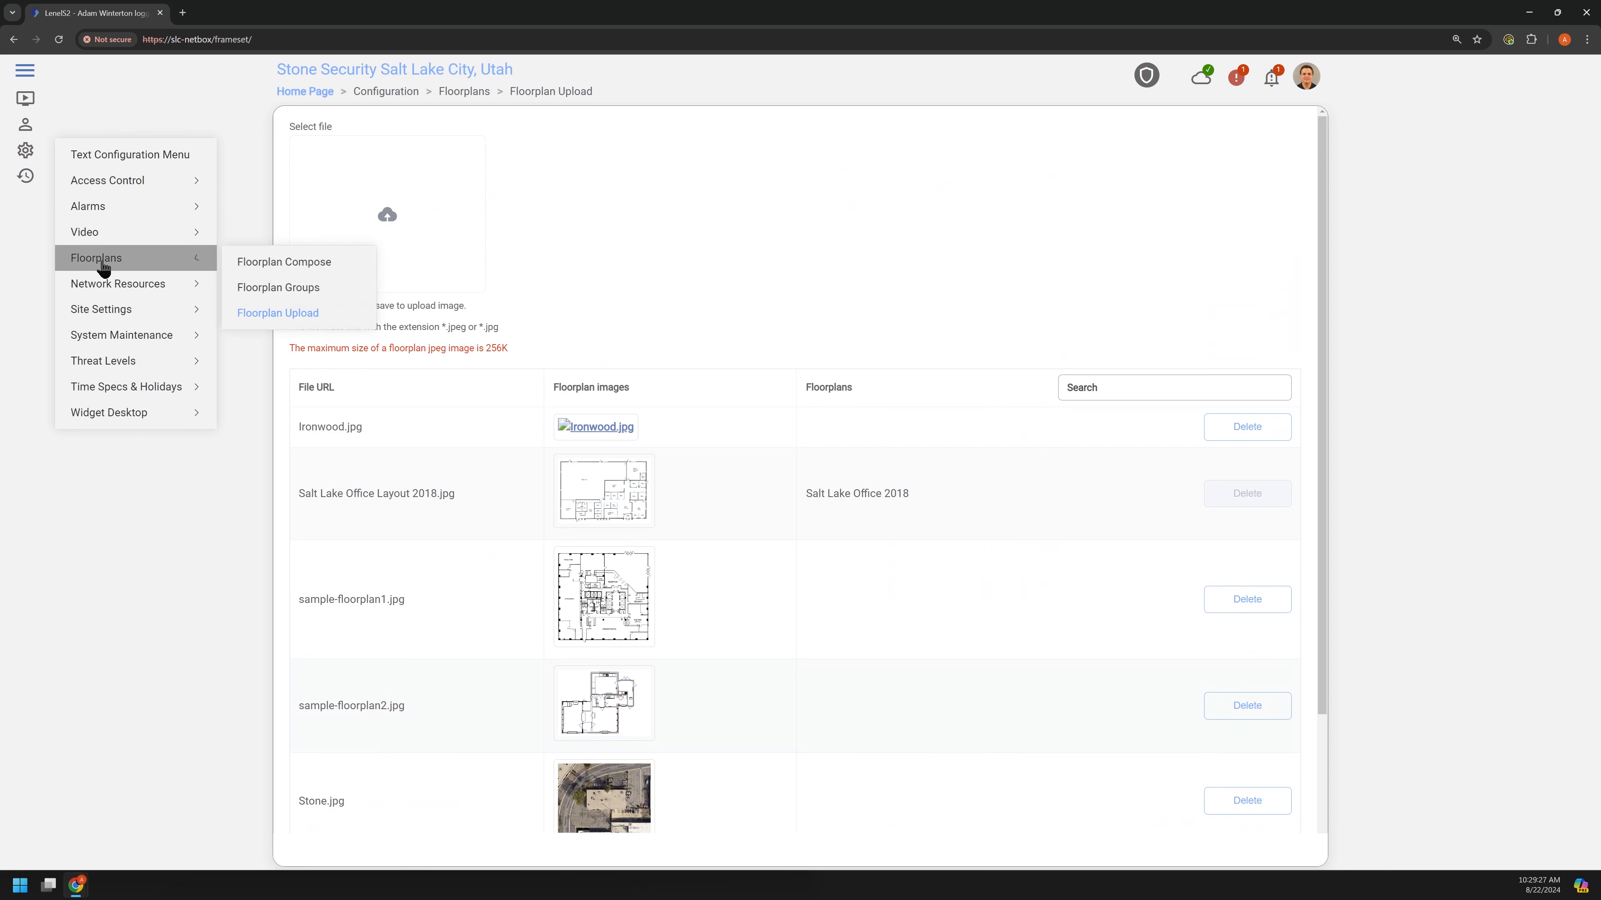
pyautogui.click(324, 264)
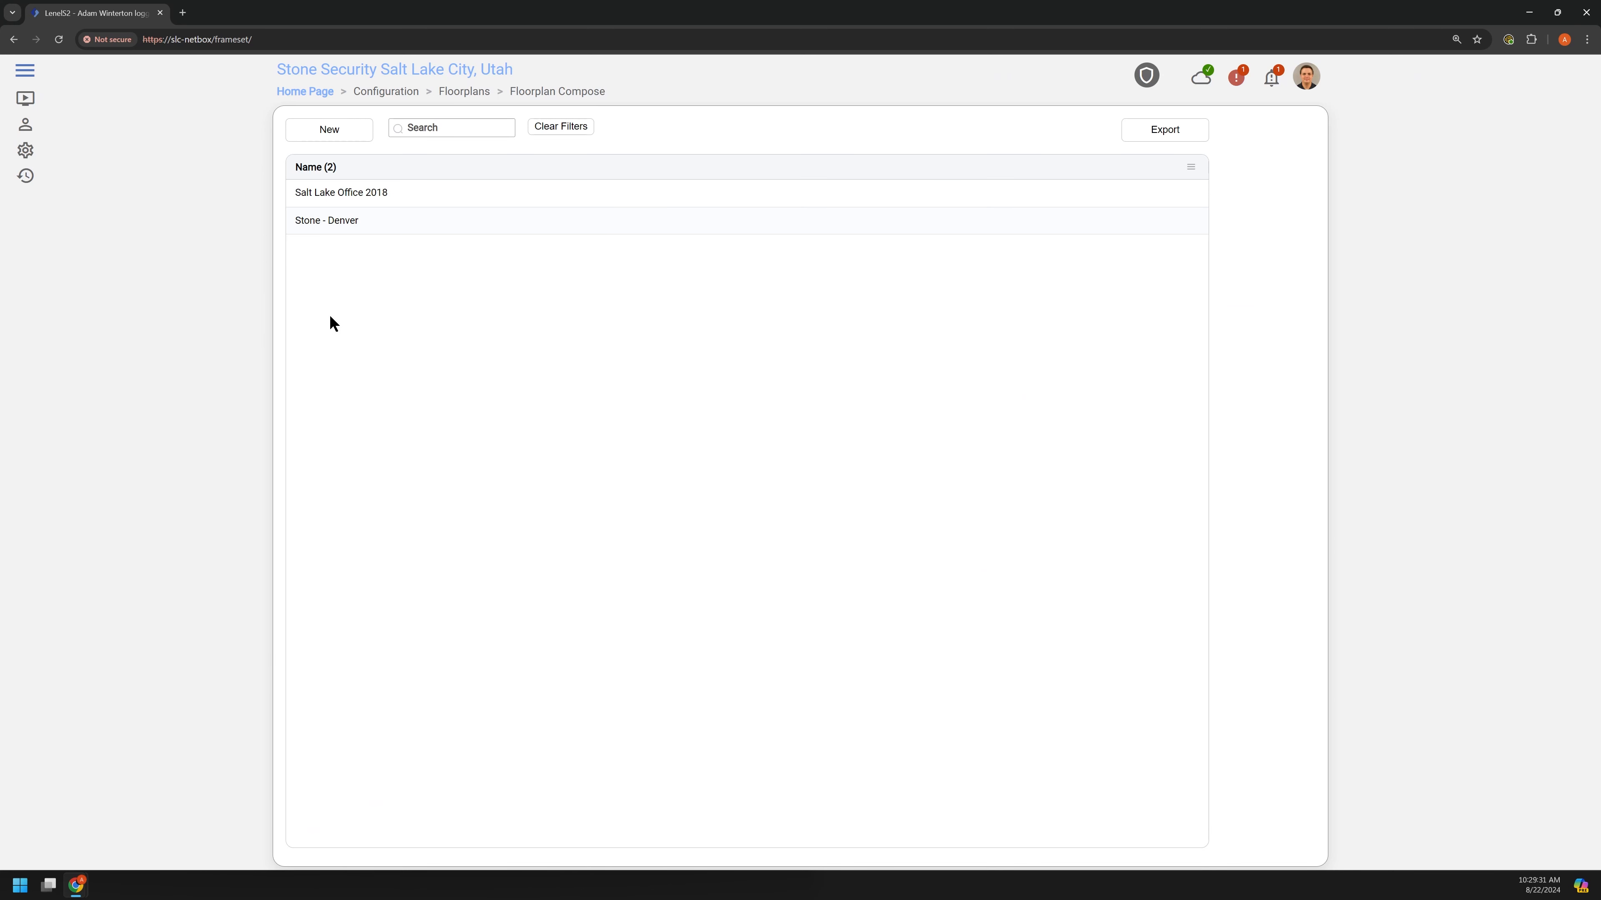
pyautogui.click(350, 196)
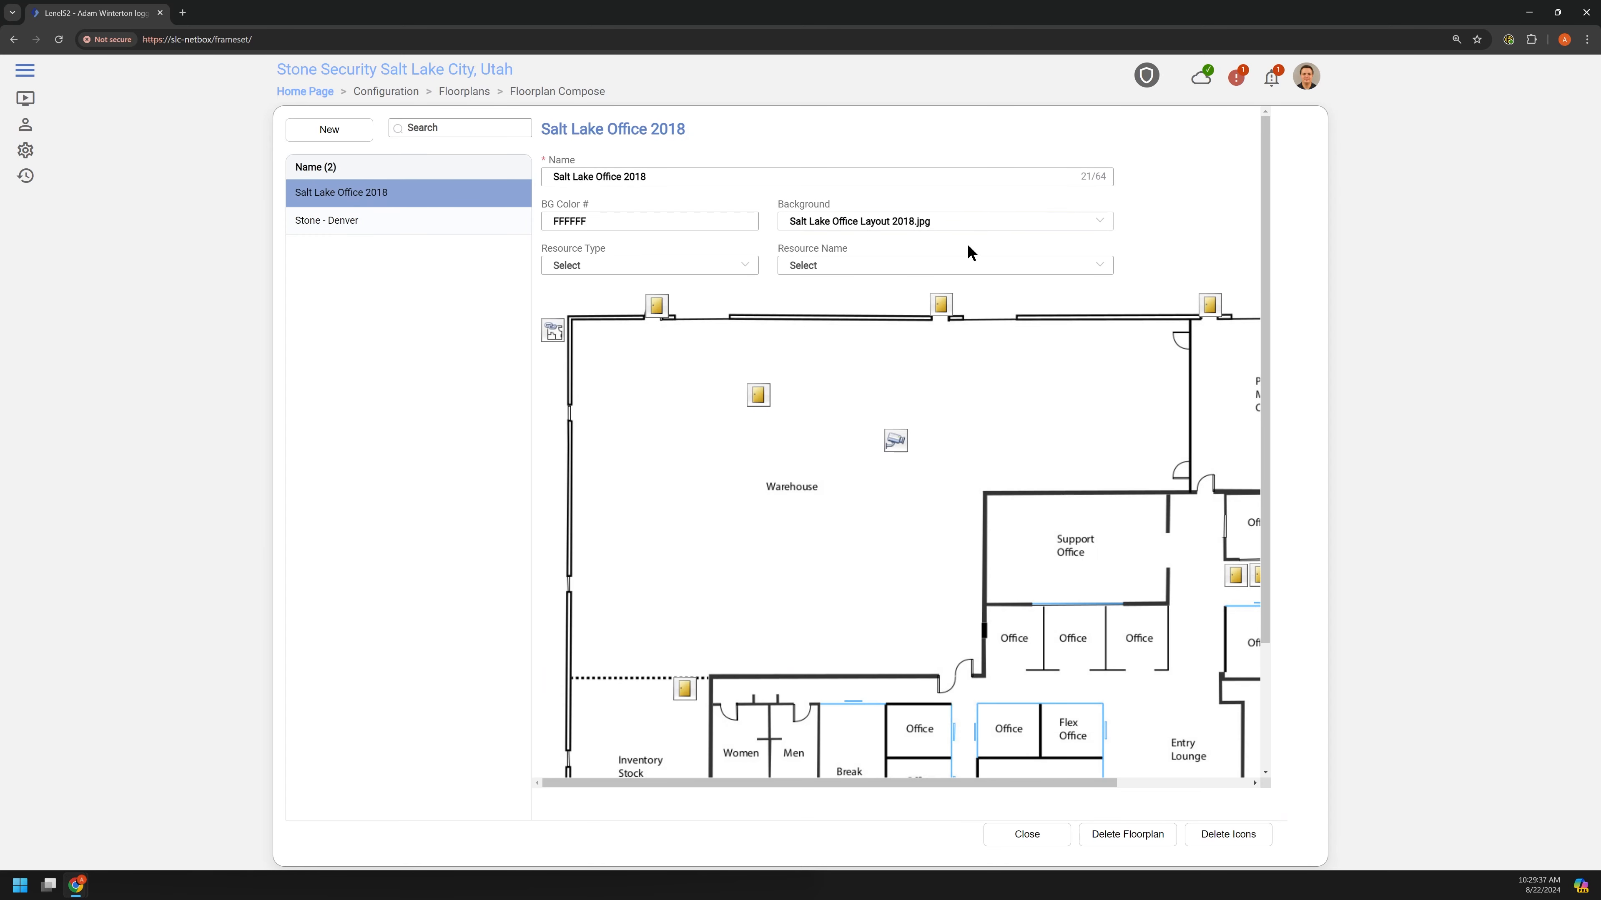
# Set the resource type to Portal, list available portals, and restore the side-by-side layout.
pyautogui.click(873, 272)
pyautogui.click(655, 268)
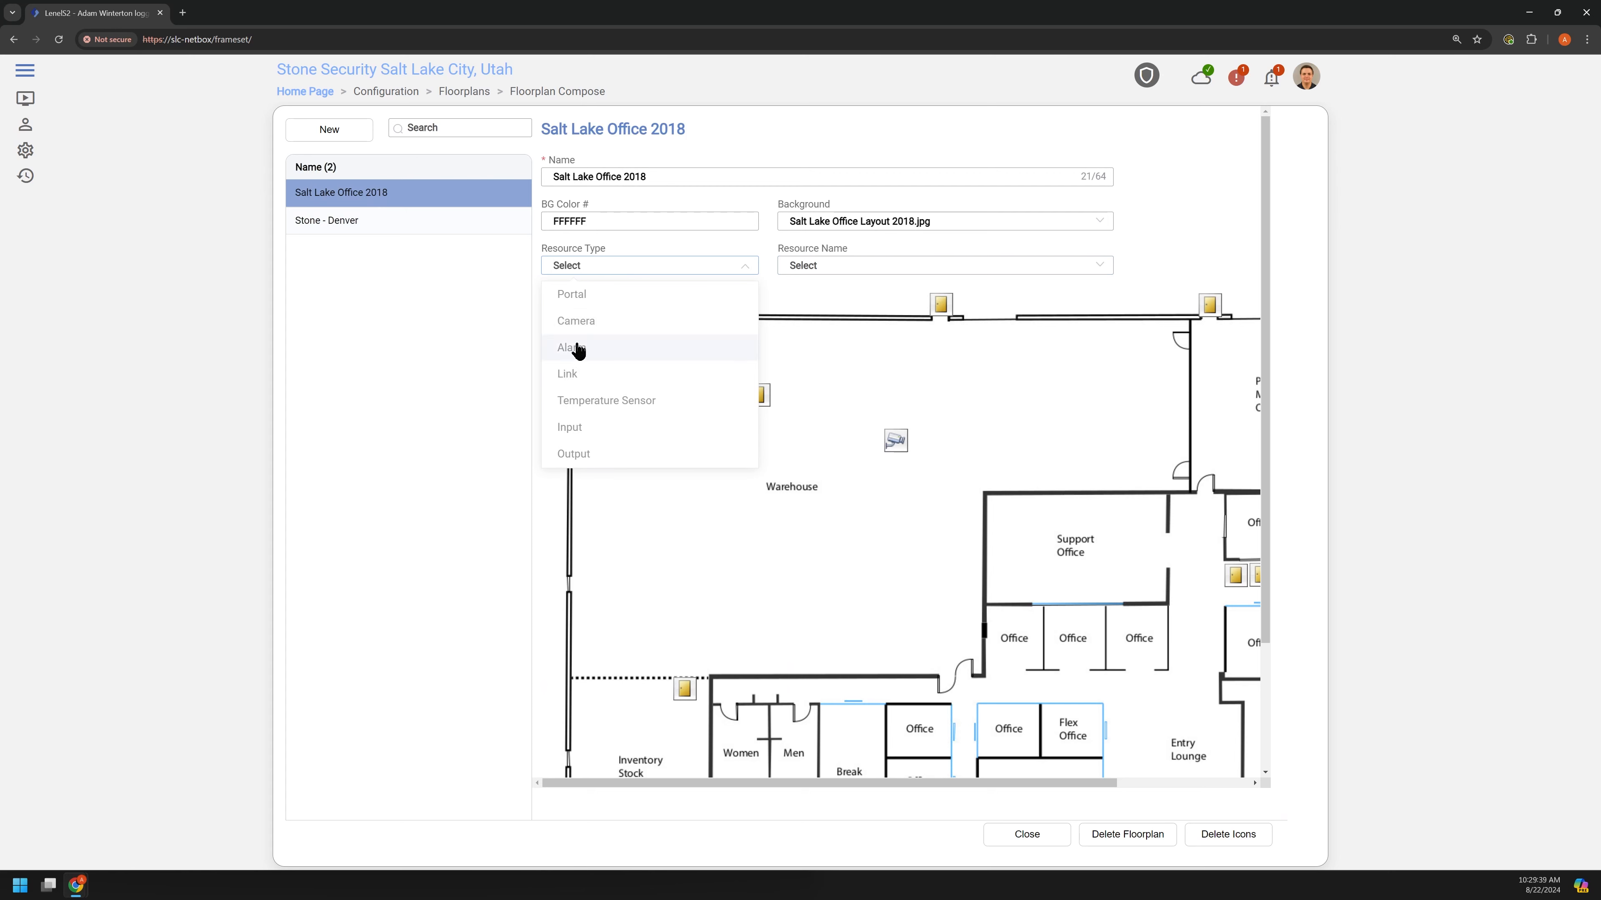
pyautogui.click(583, 309)
pyautogui.click(873, 266)
pyautogui.scroll(-5, 833, 430)
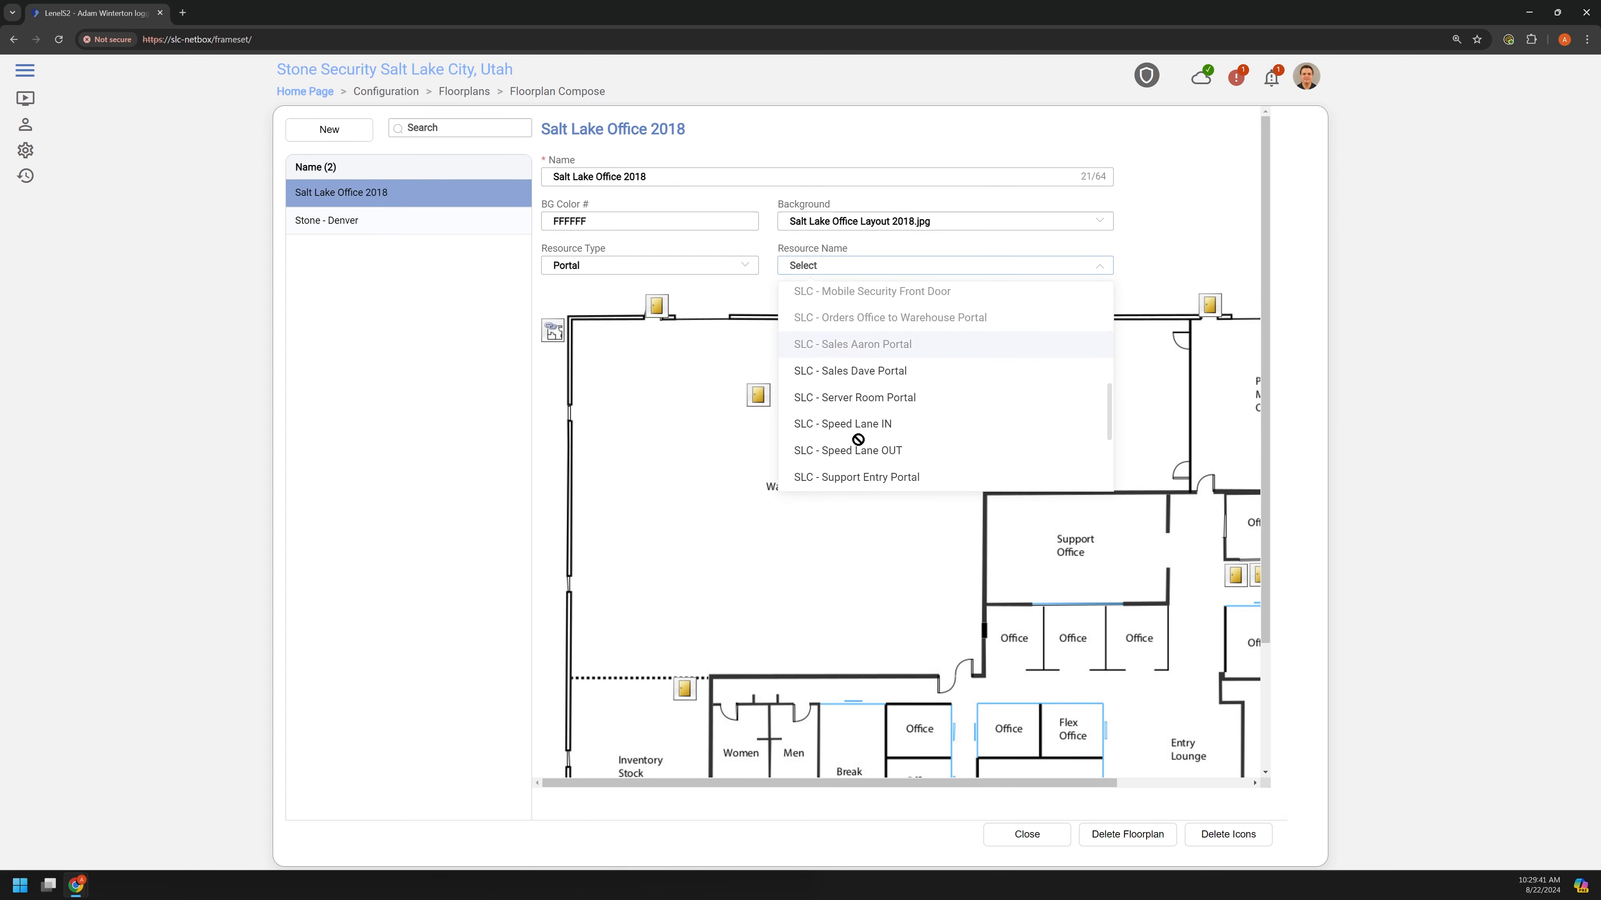
pyautogui.scroll(1, 832, 430)
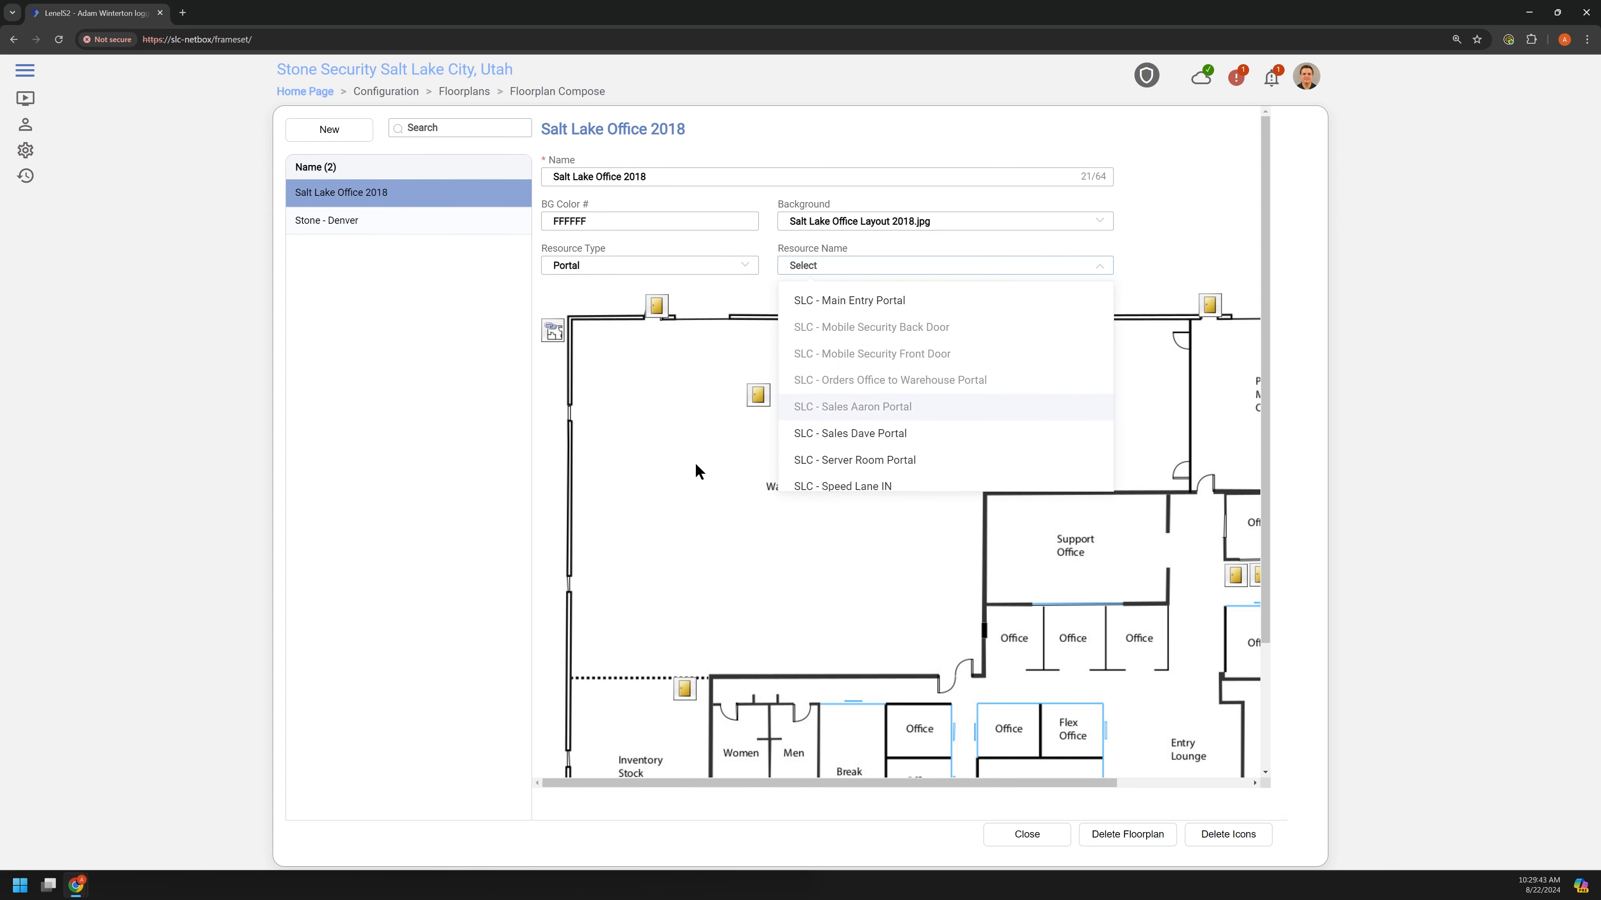
pyautogui.scroll(-3, 896, 576)
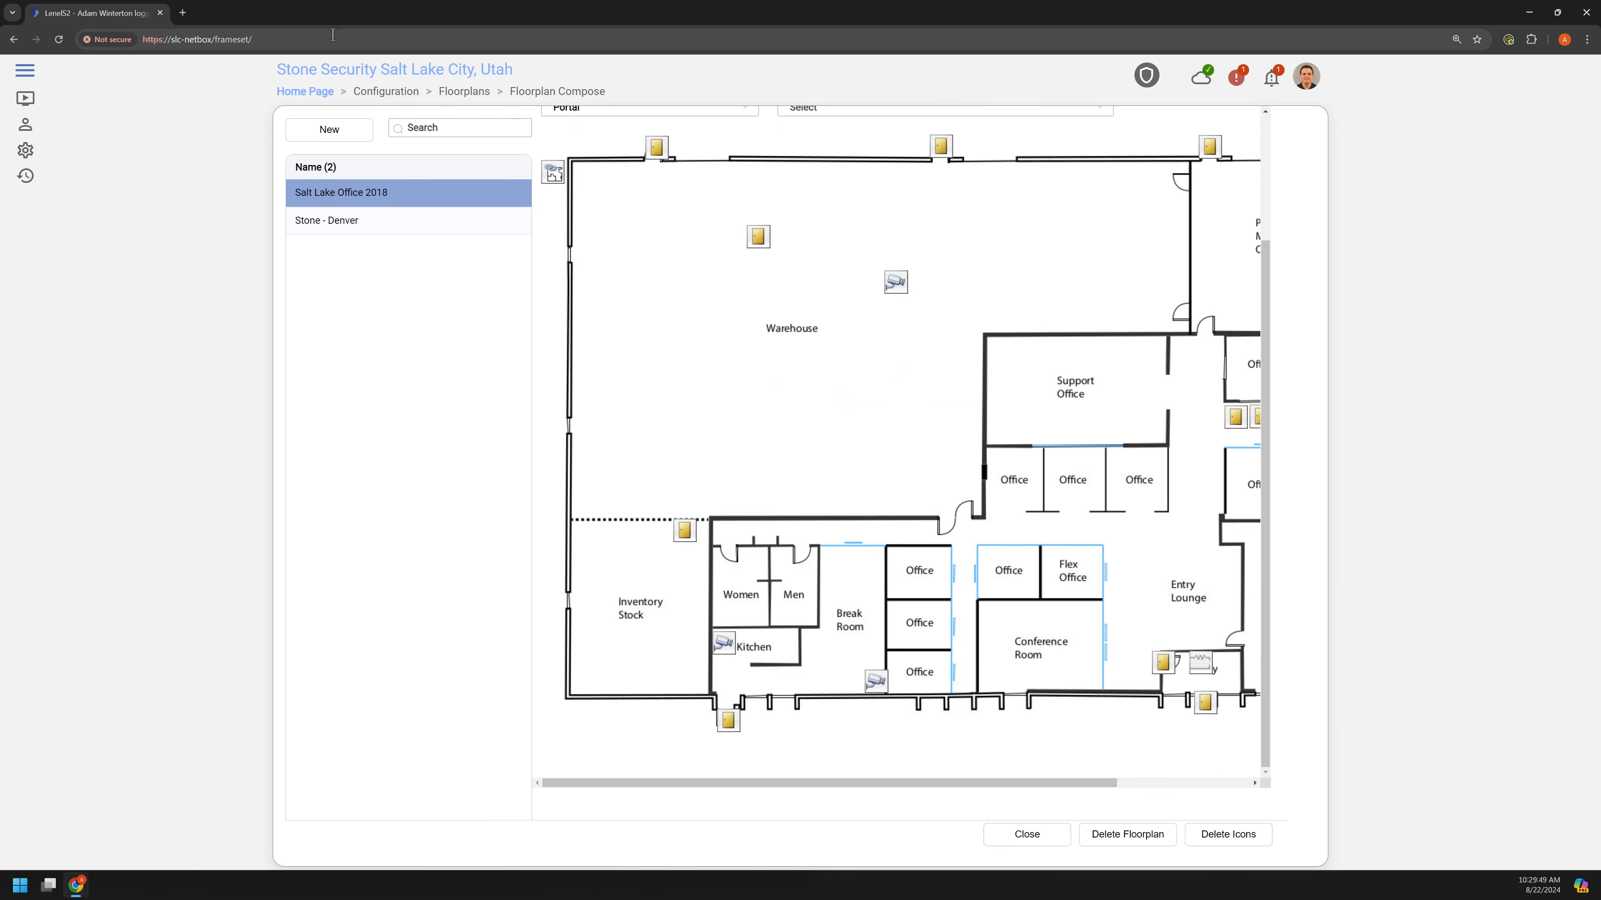
pyautogui.doubleClick(333, 12)
# Show the GTC Main Floor floorplan in the classic UI and Salt Lake Office 2018 in the new UI.
pyautogui.click(295, 378)
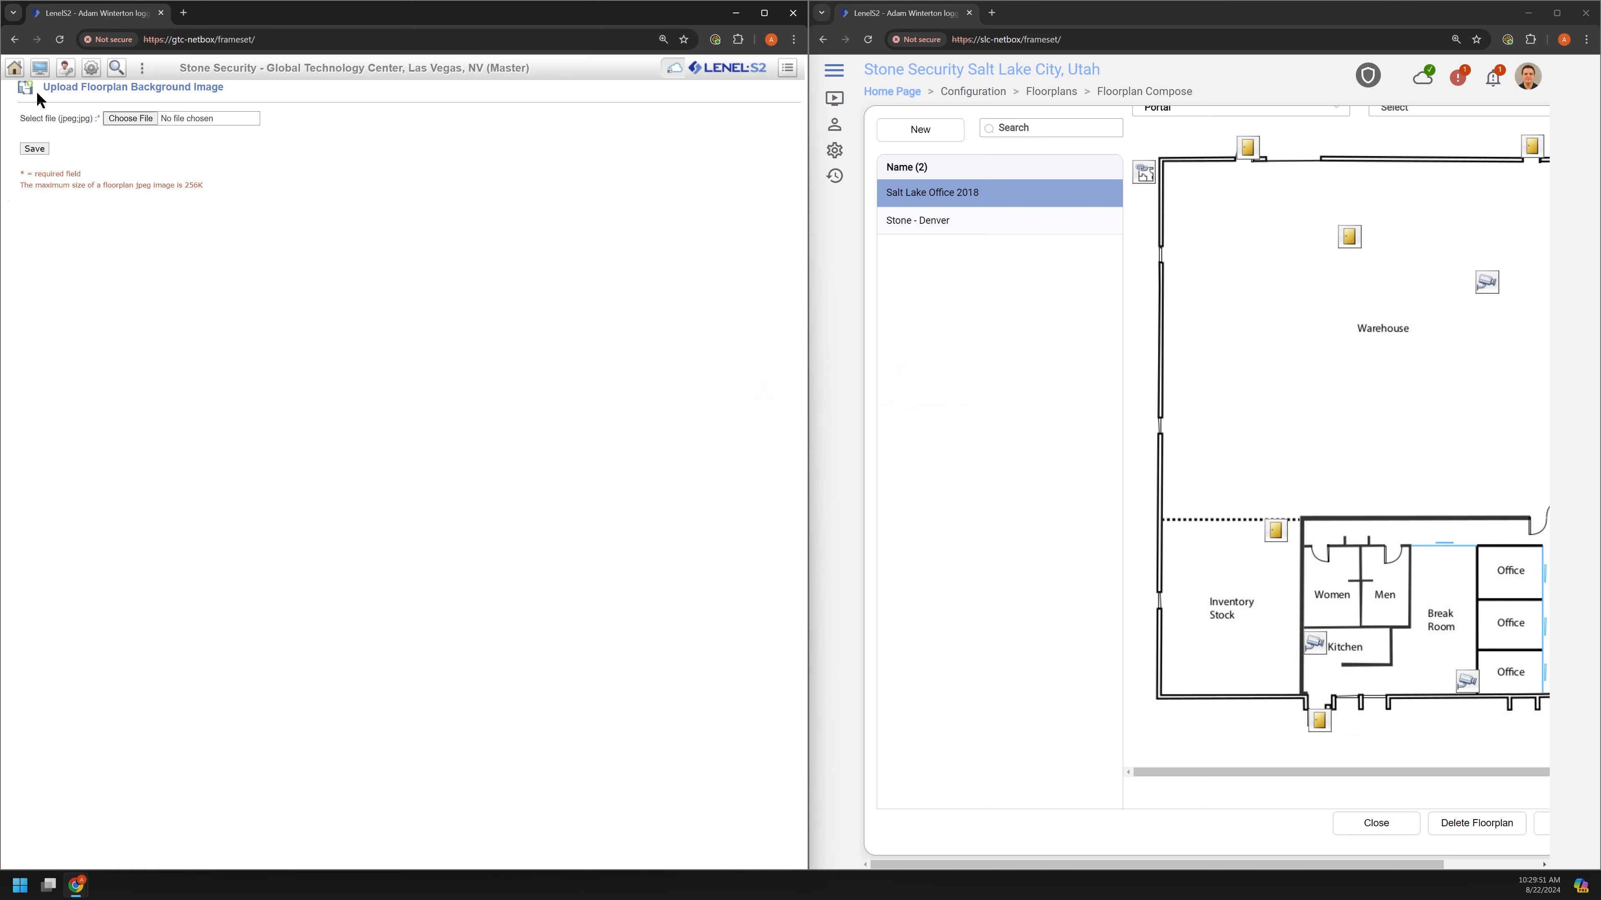
pyautogui.click(96, 197)
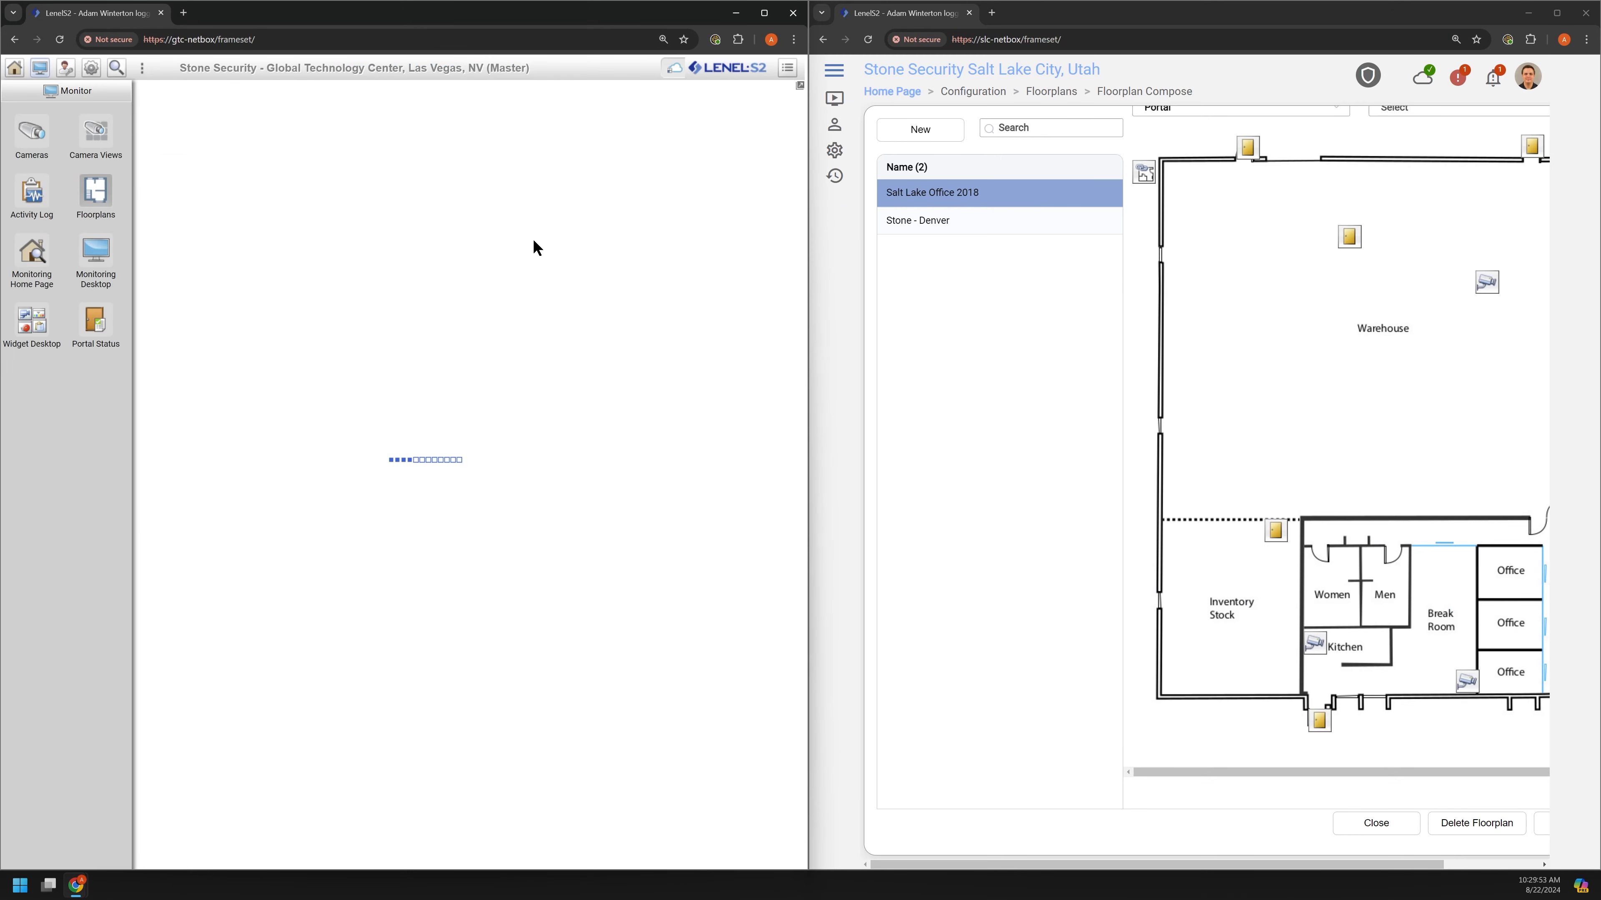
pyautogui.moveTo(837, 102)
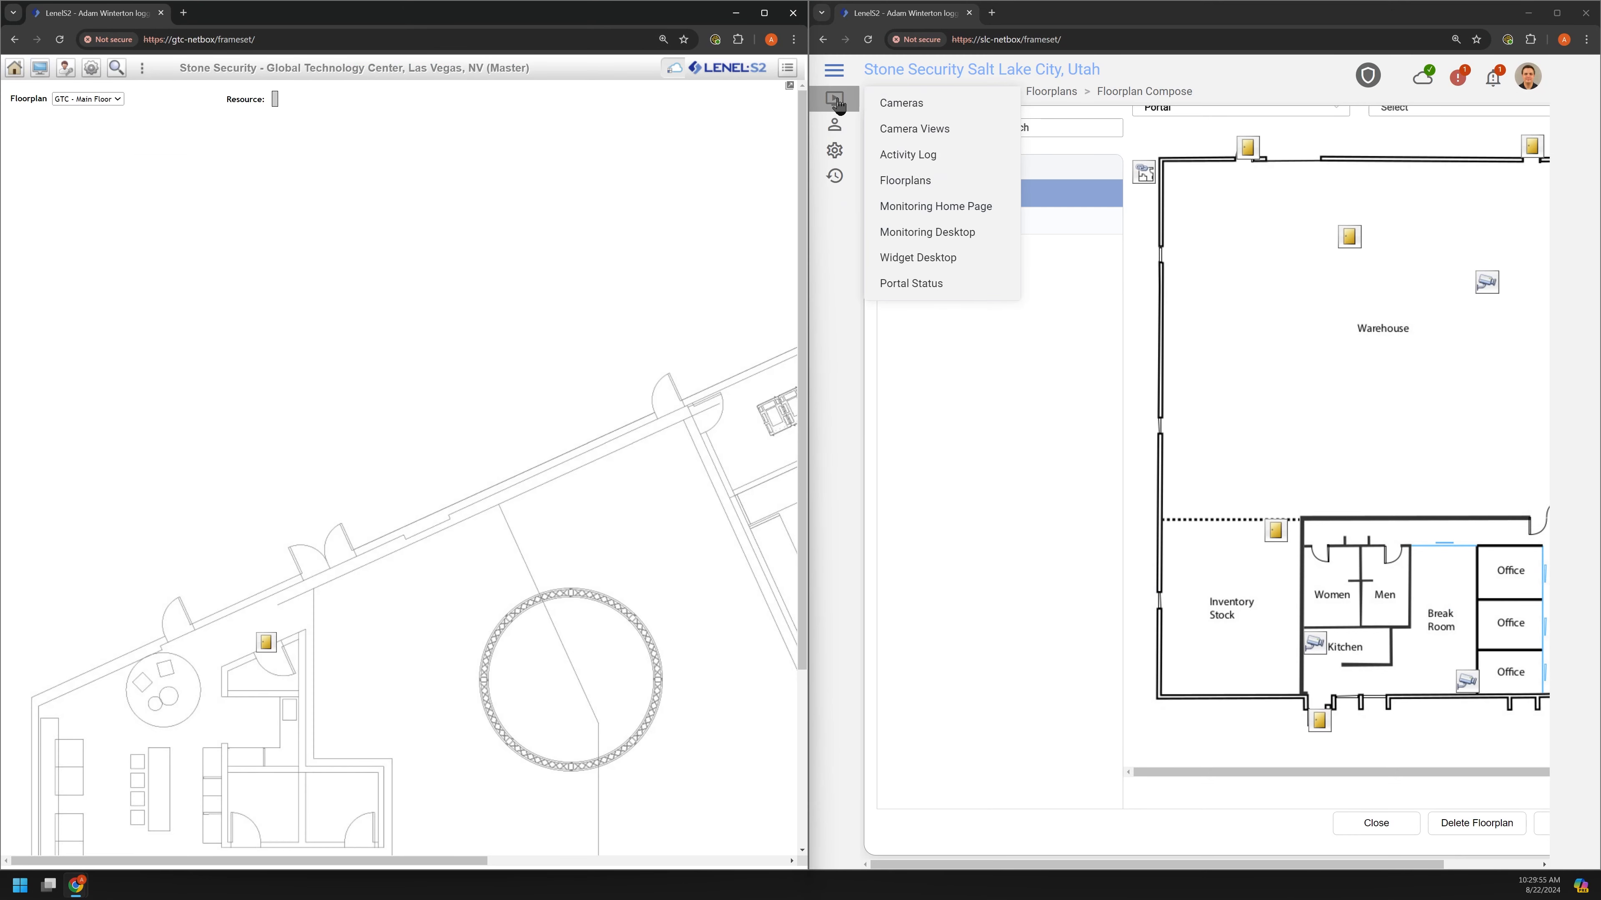
pyautogui.click(913, 182)
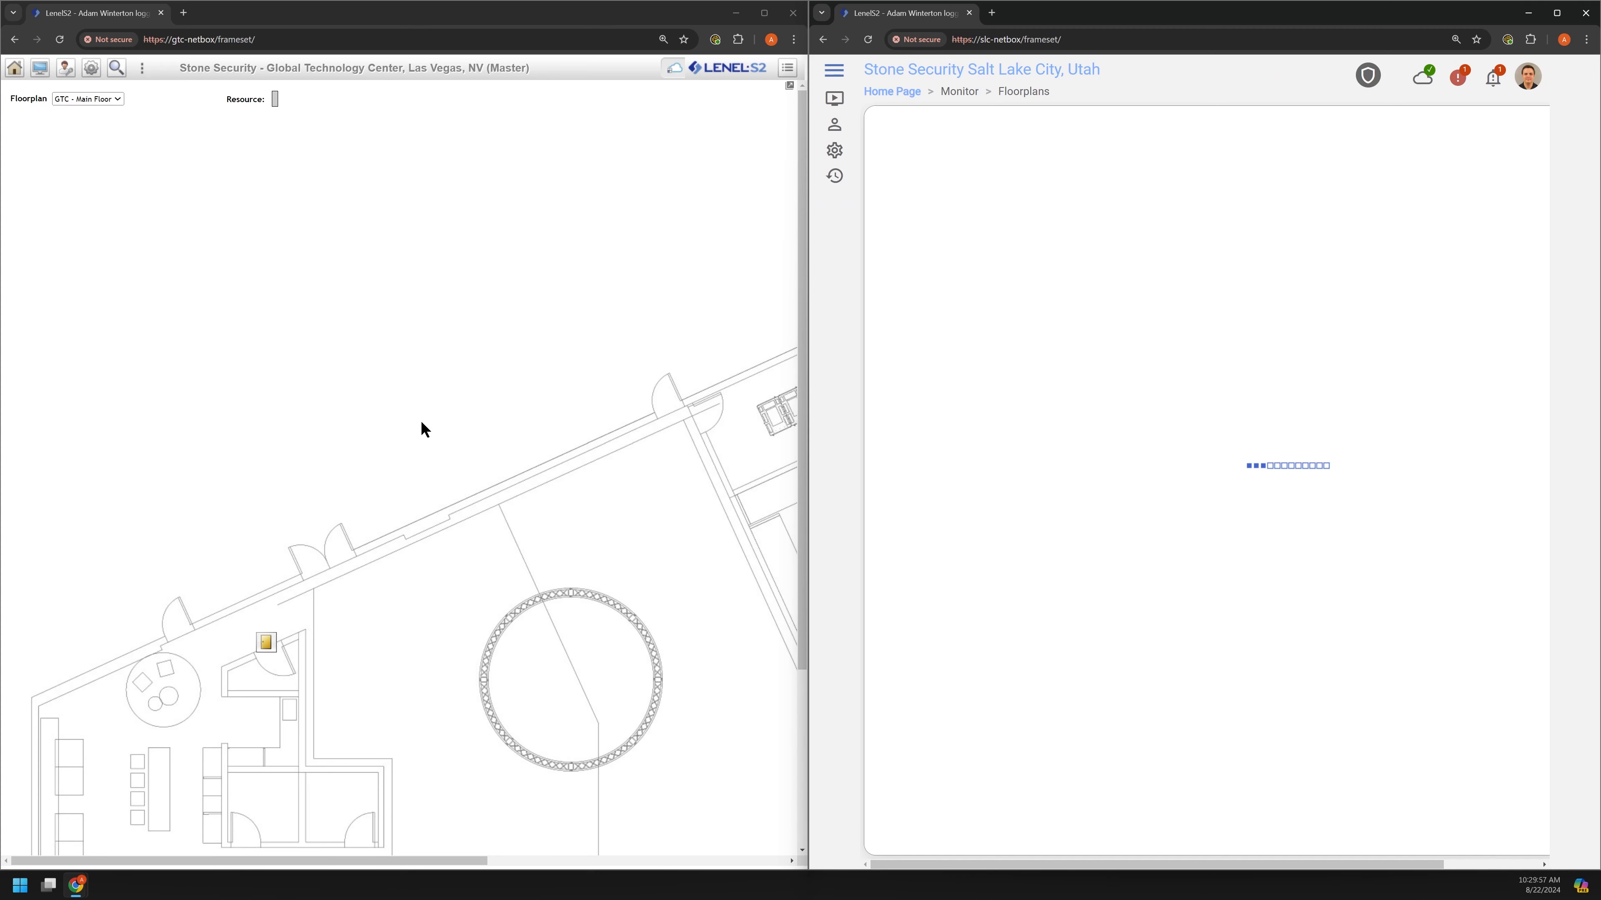
pyautogui.scroll(-3, 420, 421)
pyautogui.hscroll(3, 1260, 570)
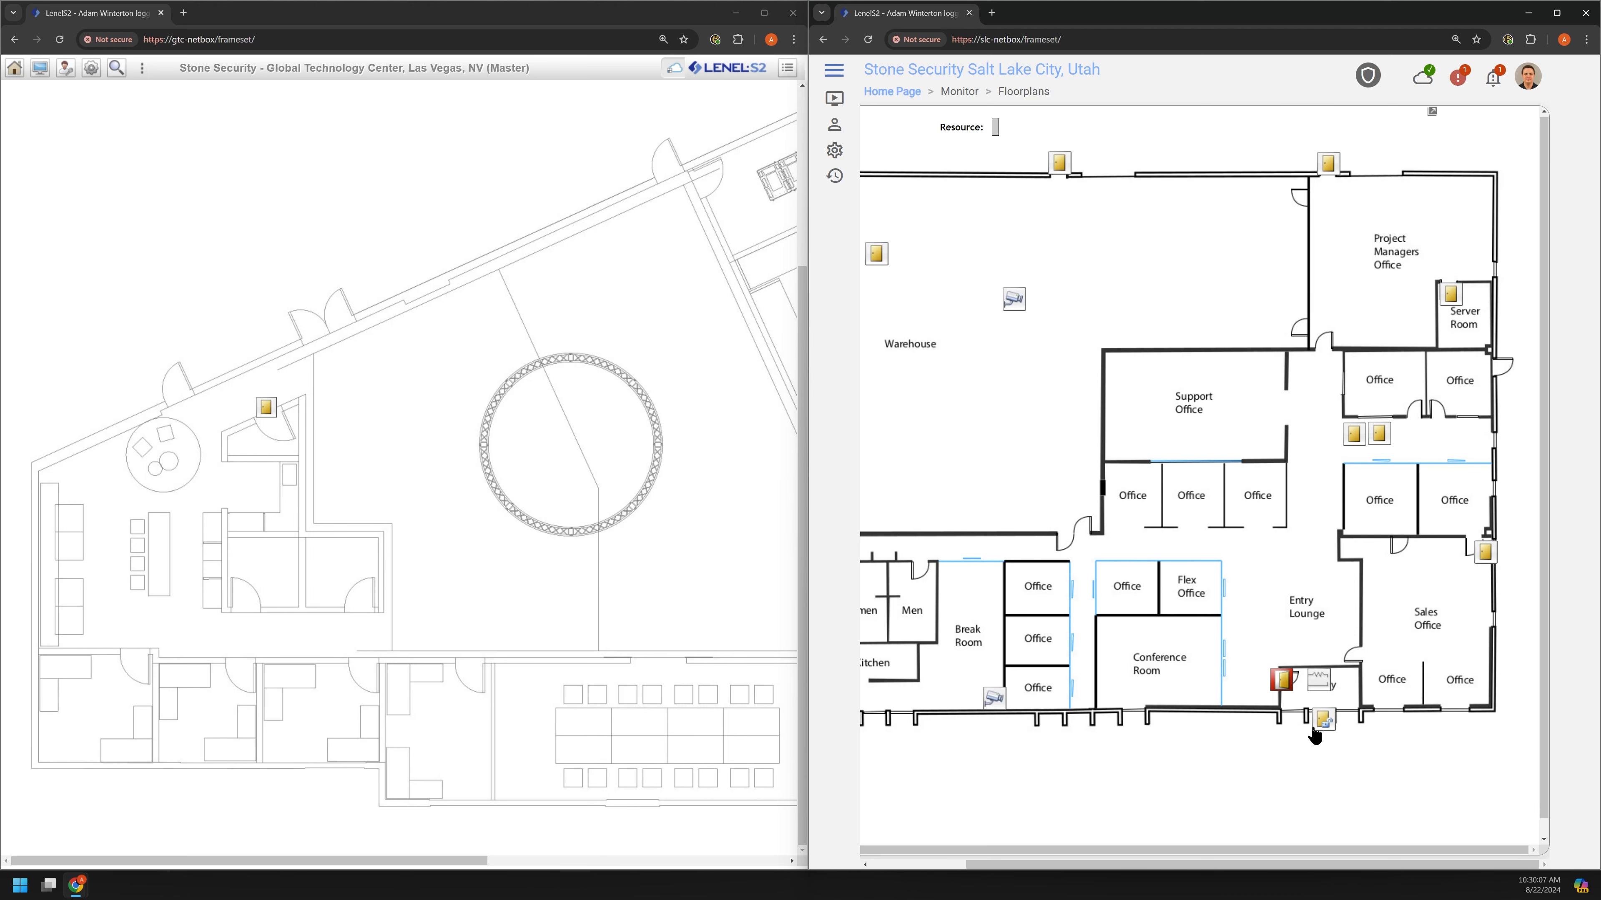
pyautogui.scroll(-1, 1326, 725)
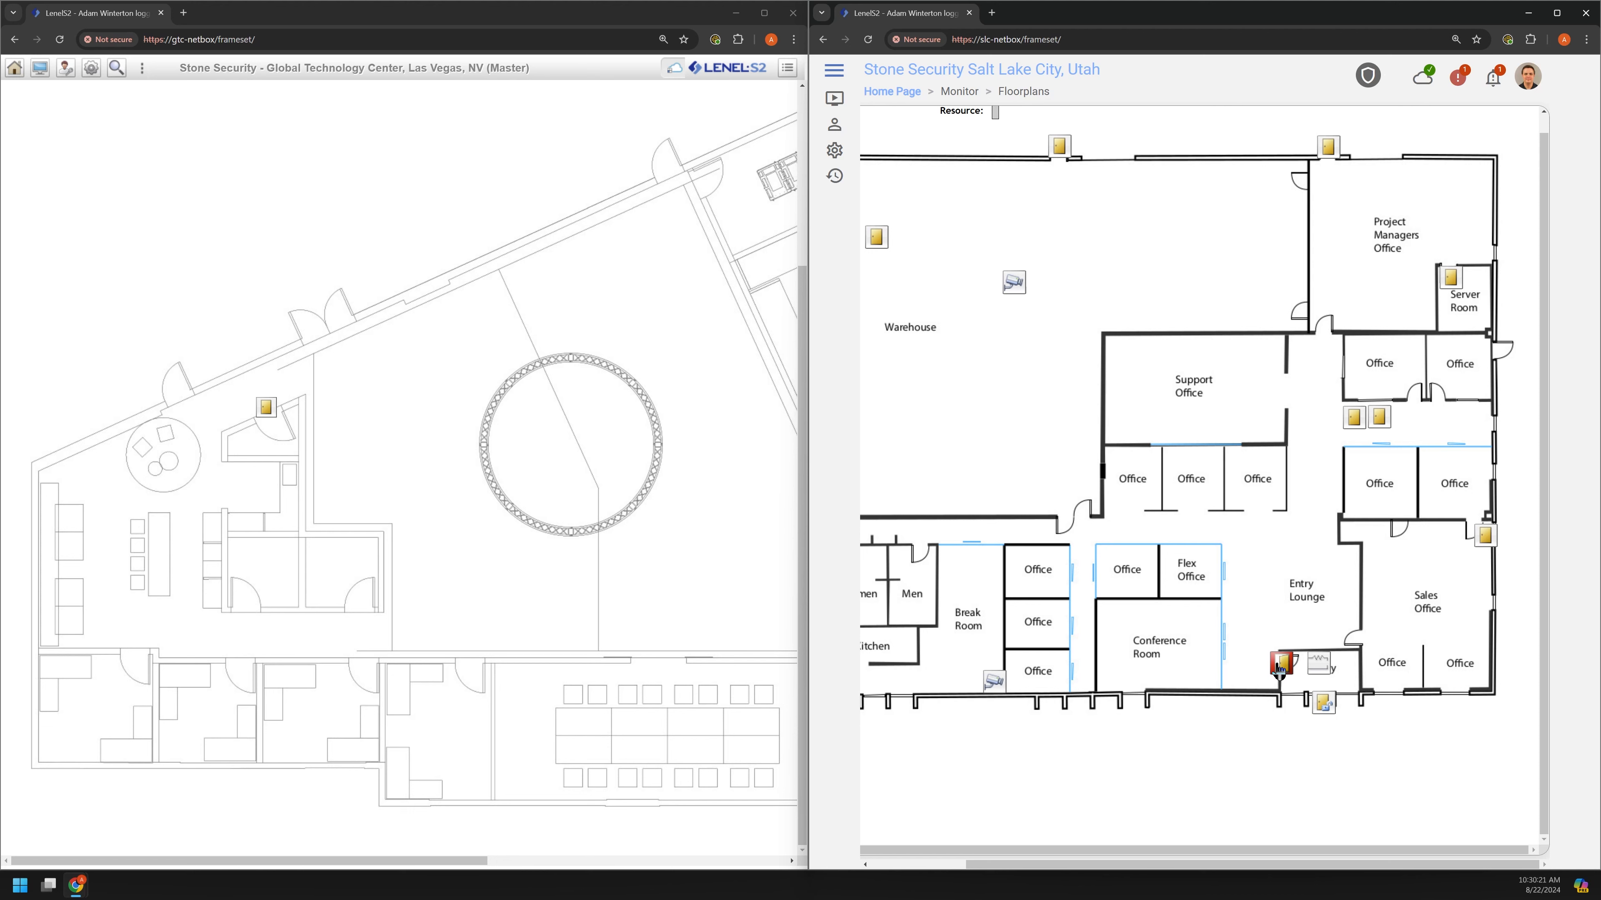
pyautogui.scroll(1, 1313, 611)
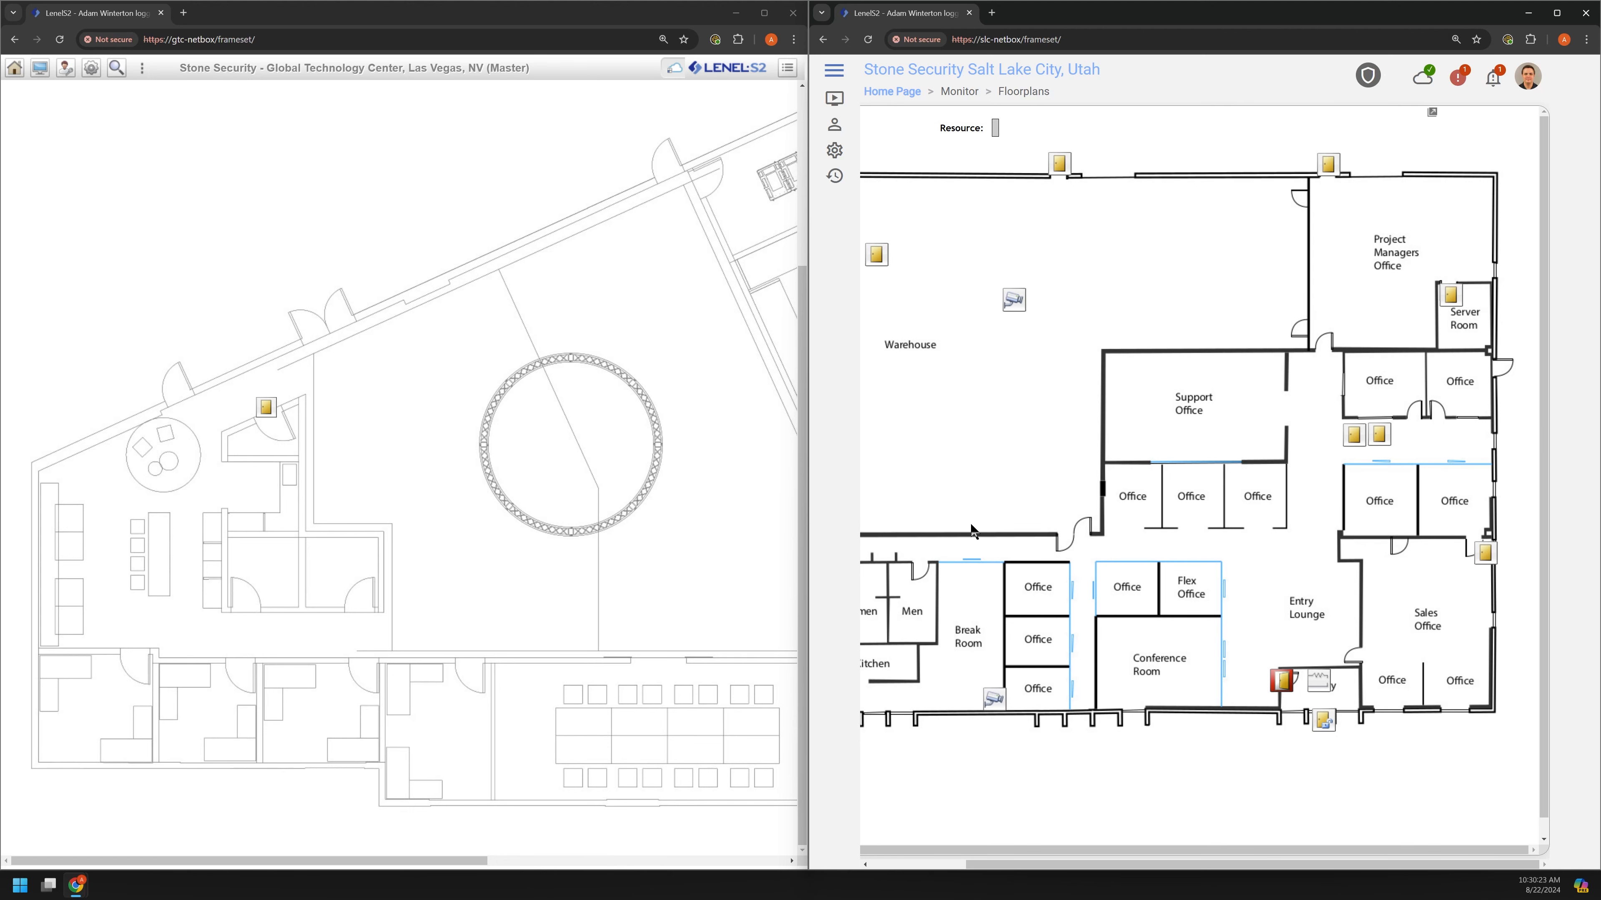
pyautogui.hscroll(-4, 978, 517)
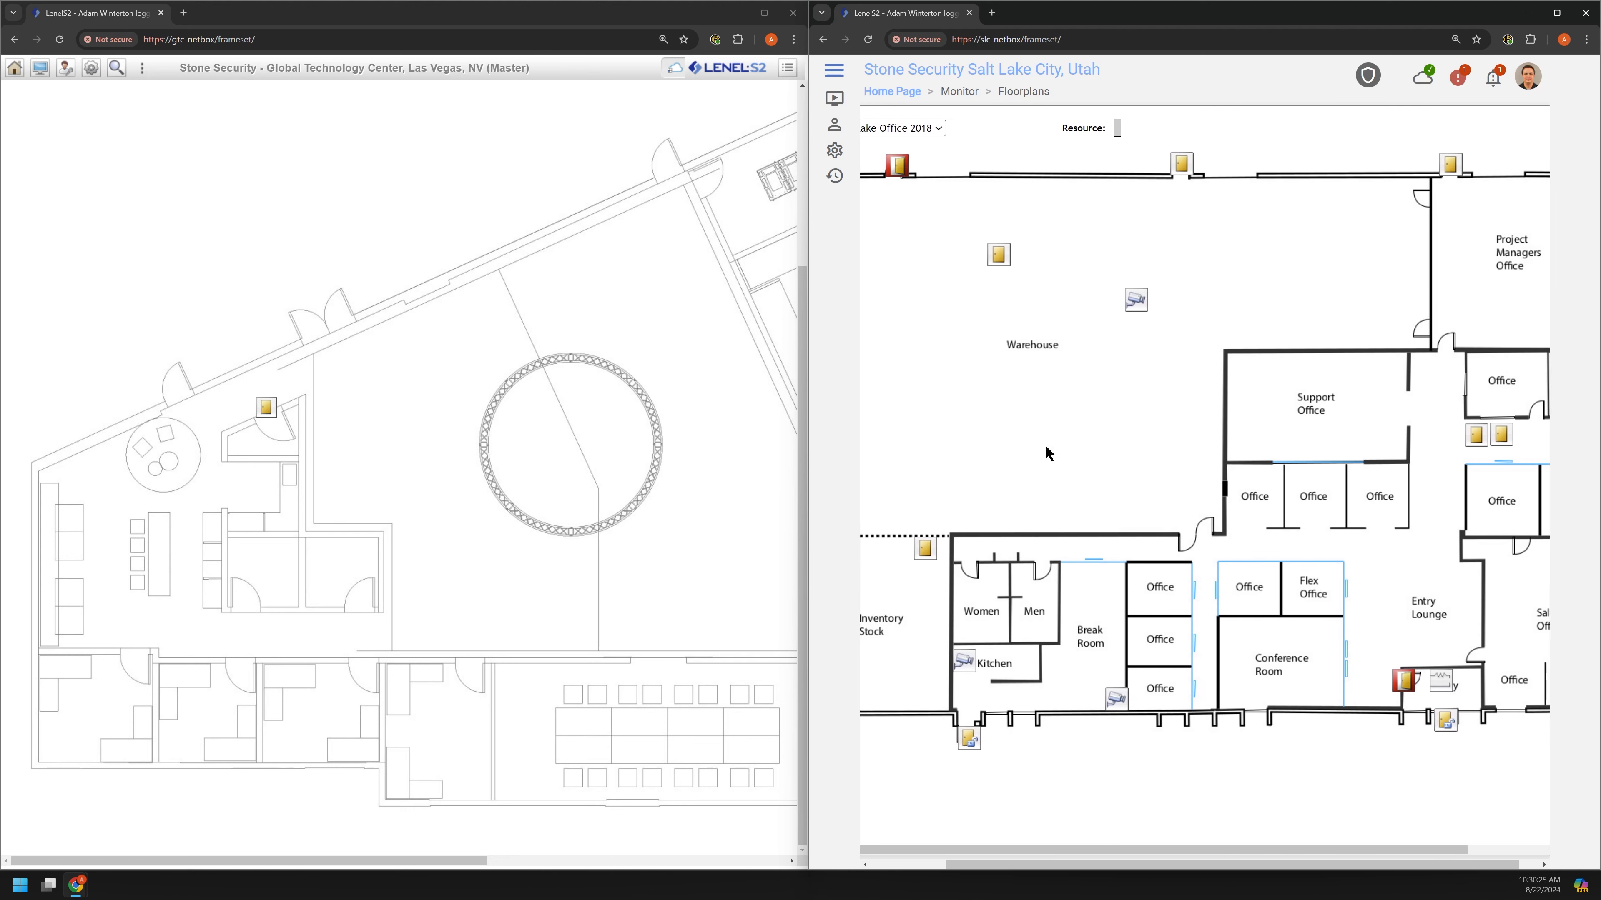
pyautogui.hscroll(-3, 1045, 453)
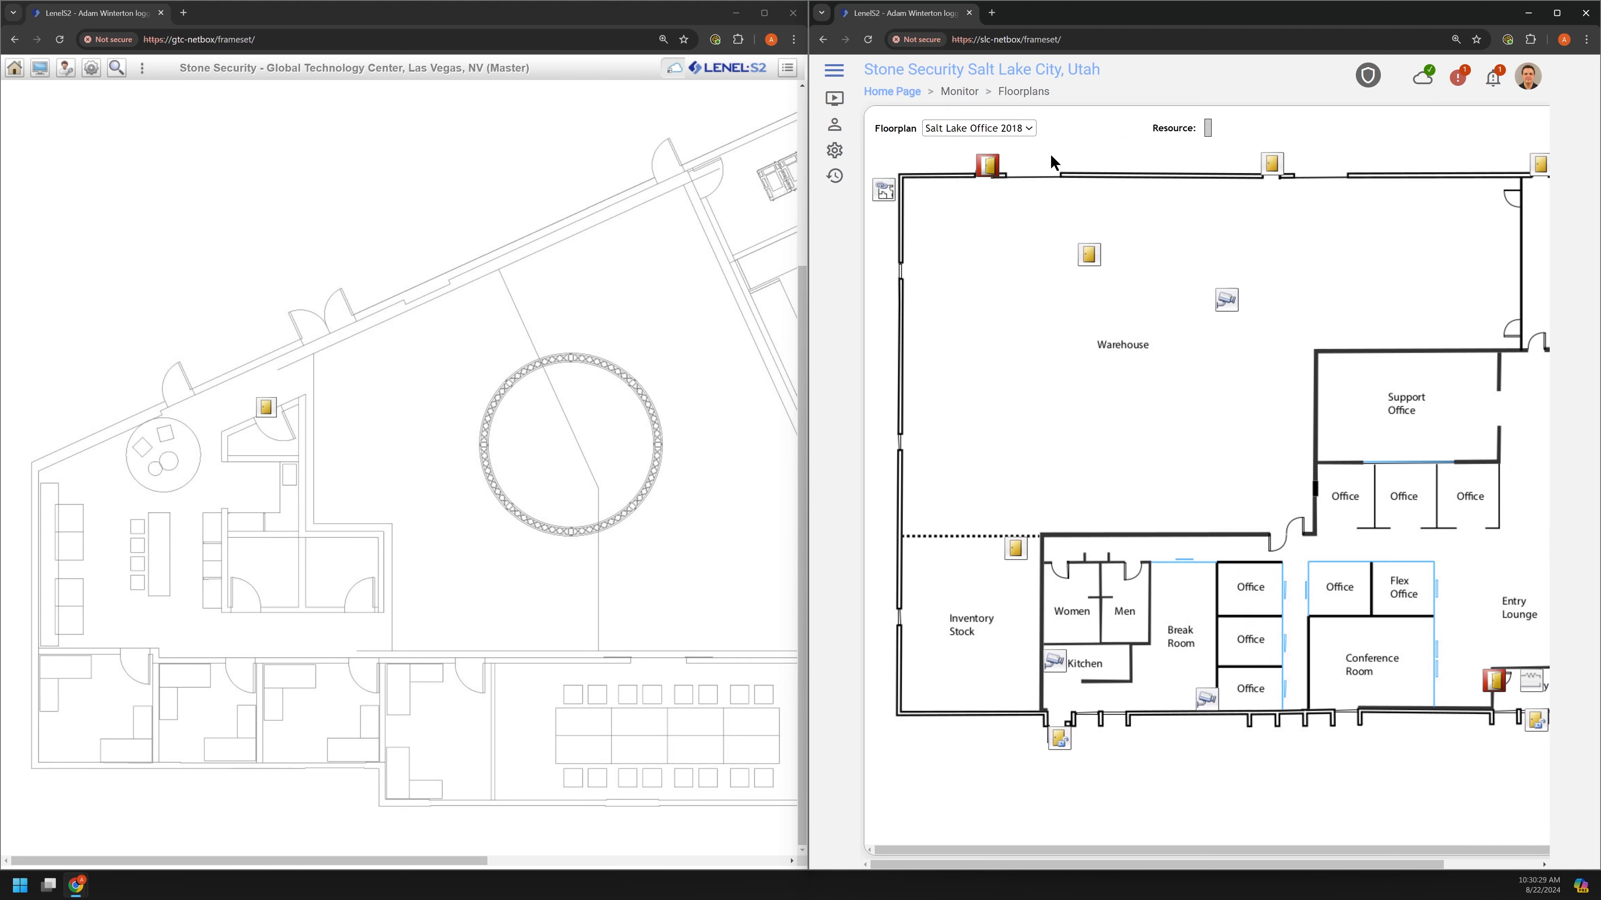
pyautogui.hscroll(6, 1167, 202)
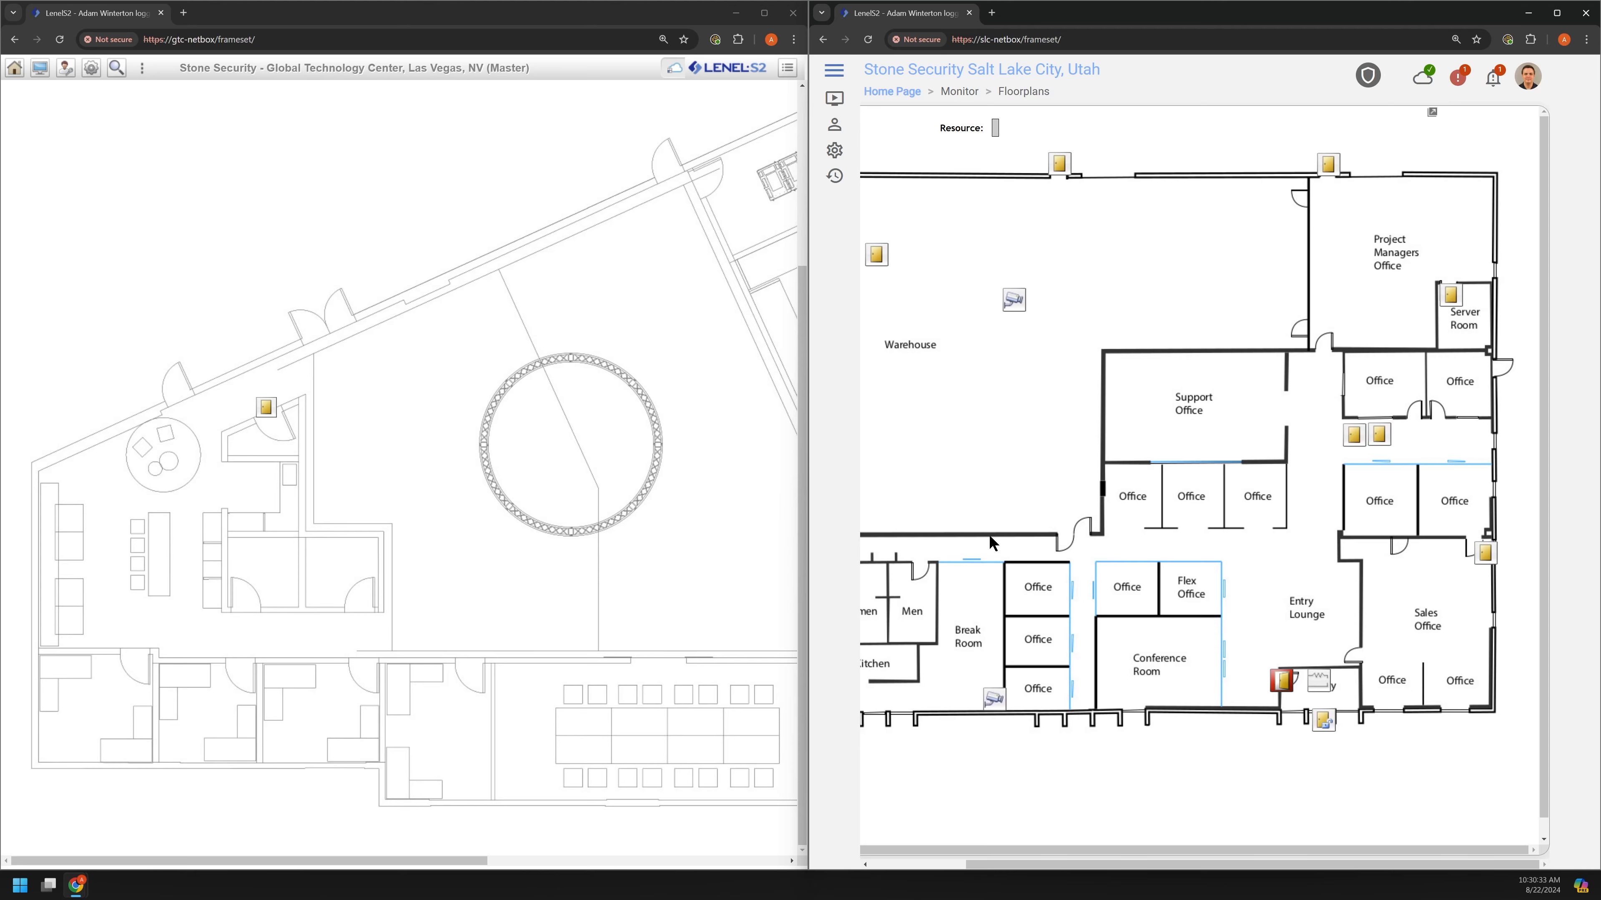
pyautogui.hscroll(-6, 990, 536)
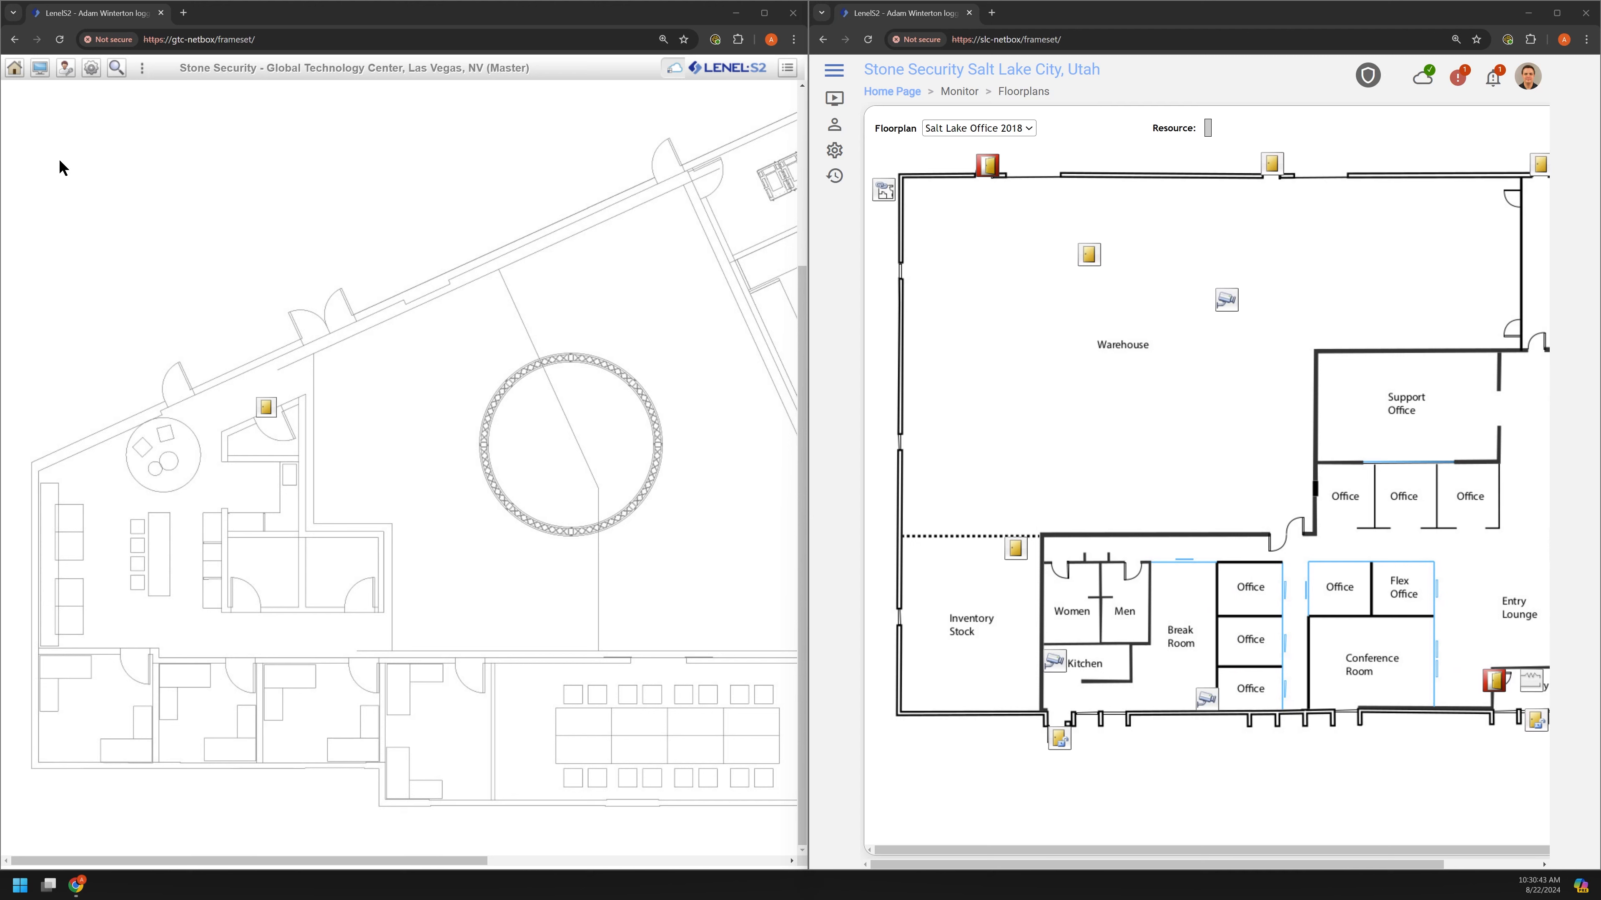
# Open the Administration menu in both the classic window and the new-interface window.
pyautogui.click(67, 65)
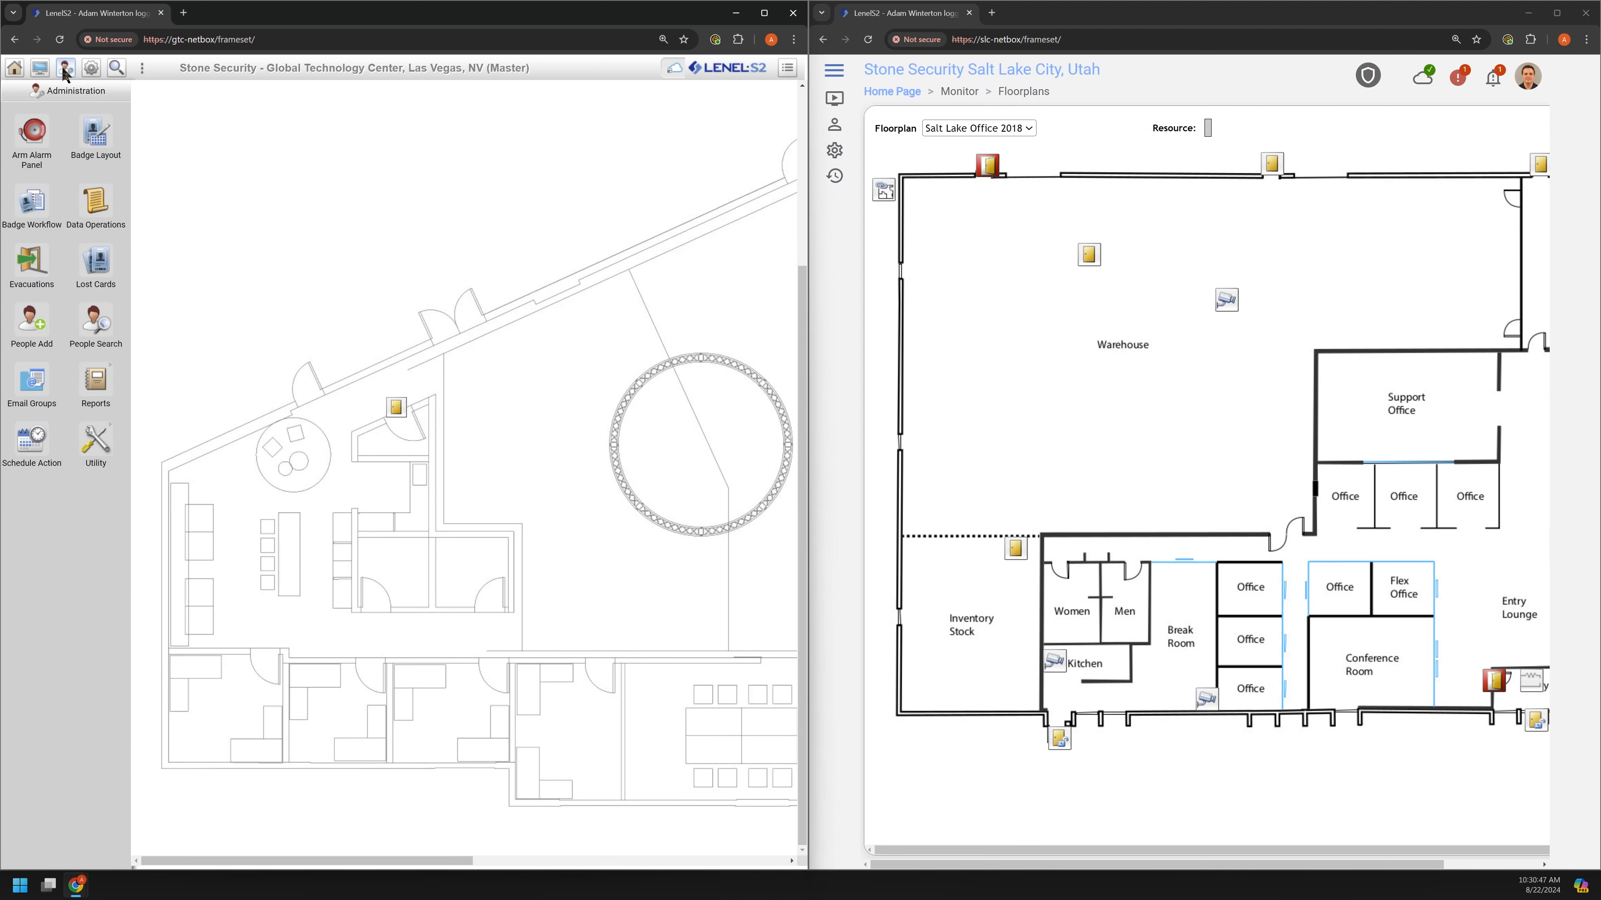
pyautogui.click(835, 126)
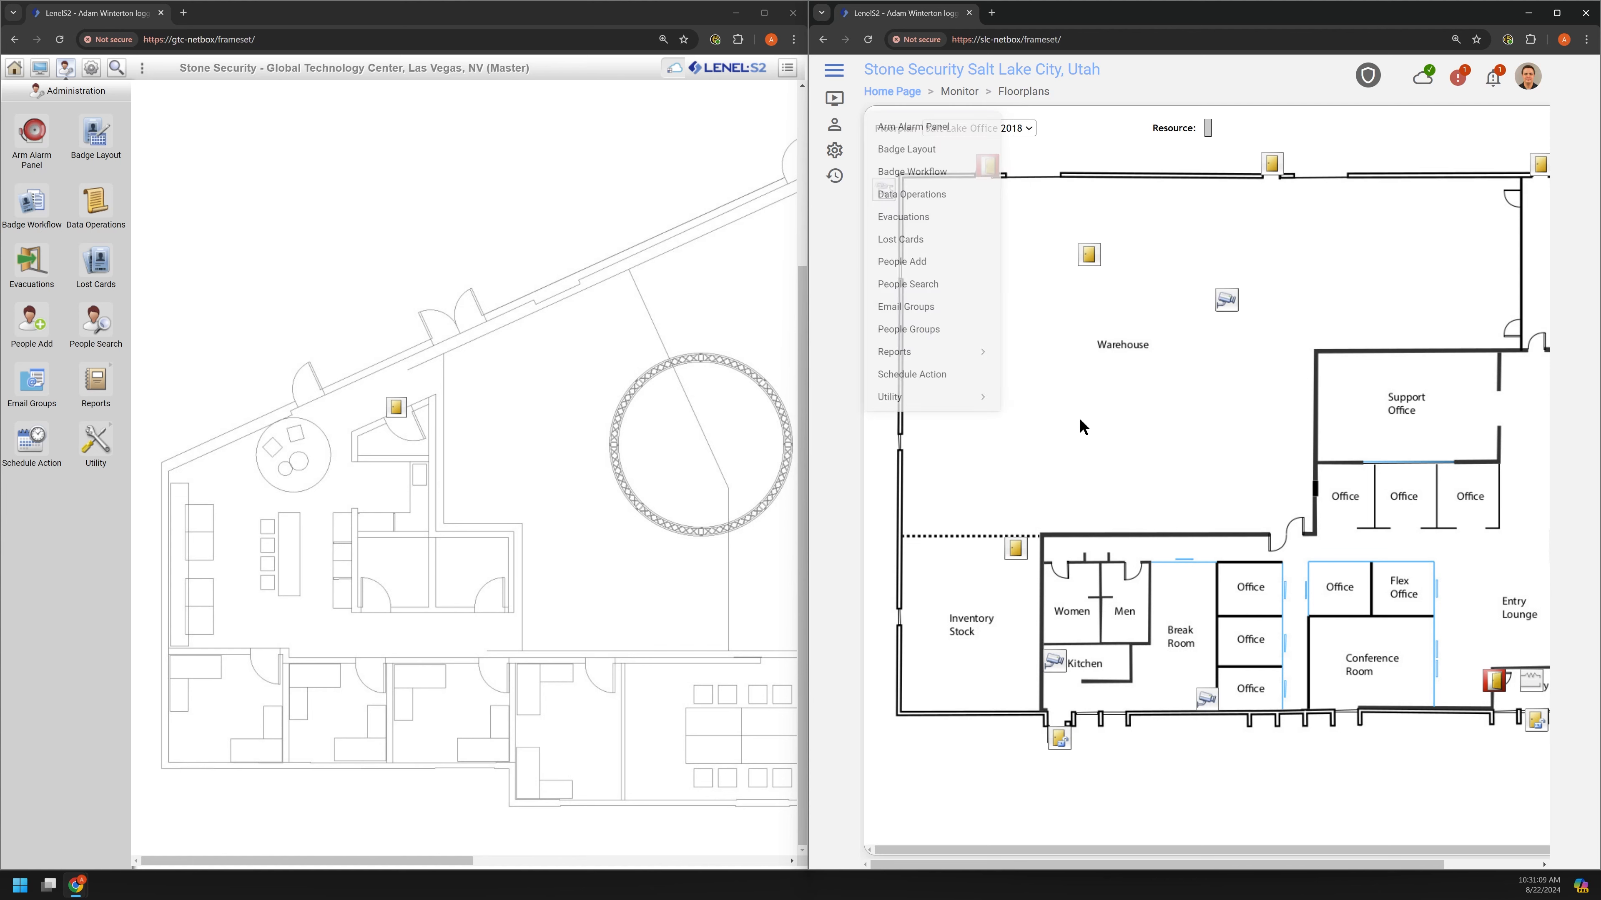
pyautogui.moveTo(831, 129)
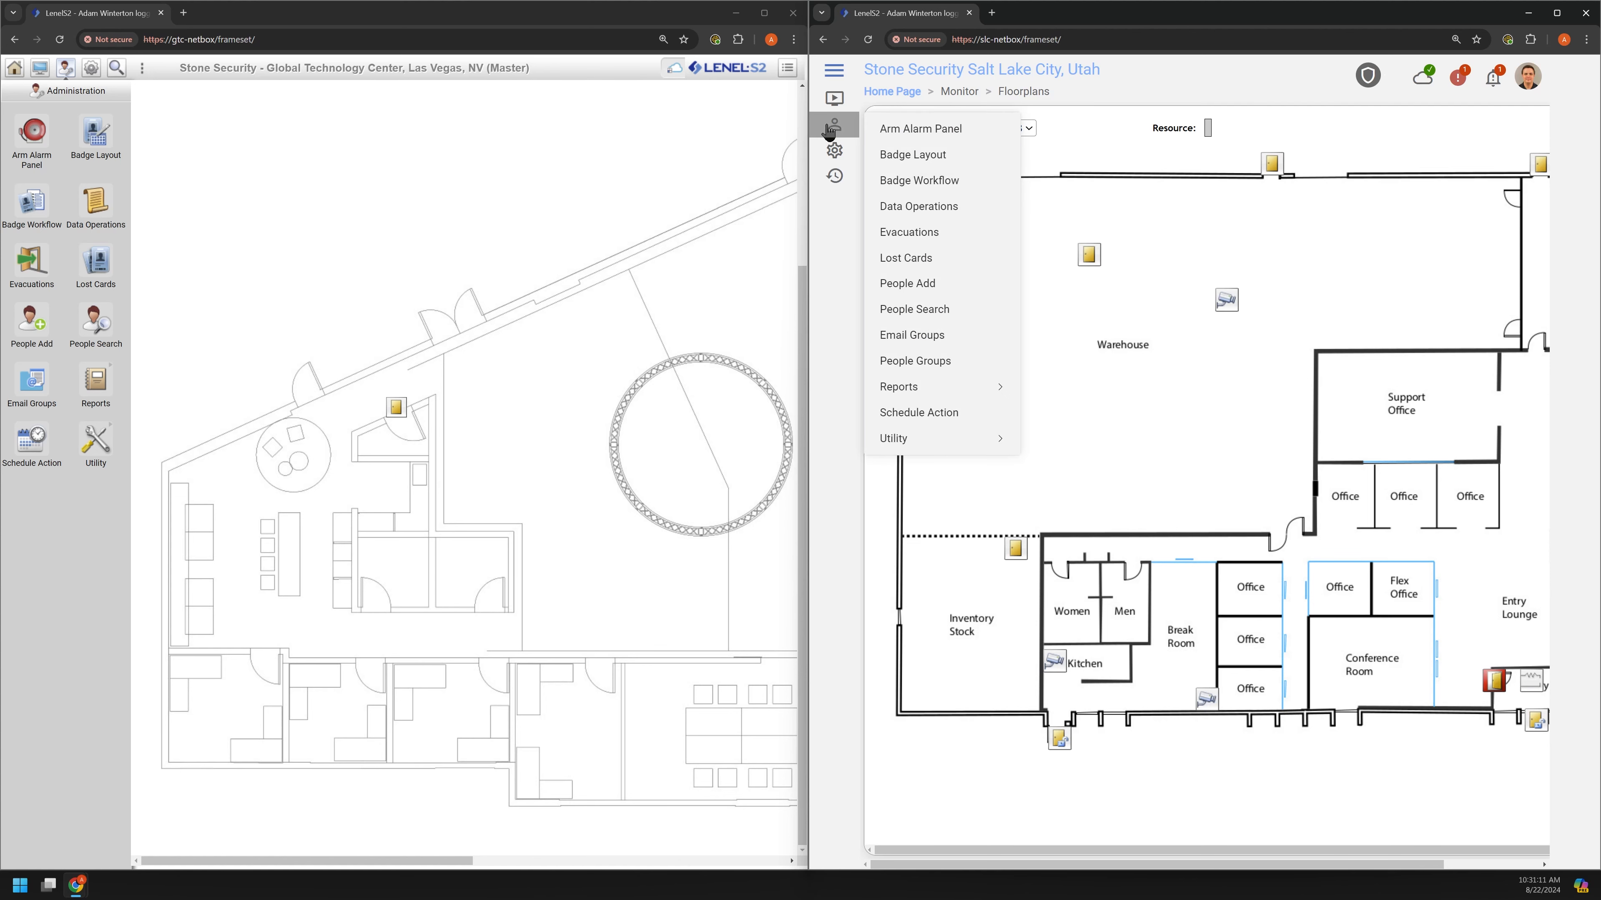
# Open an Add New Person form on its access level lists, then leave it for People Search.
pyautogui.click(903, 286)
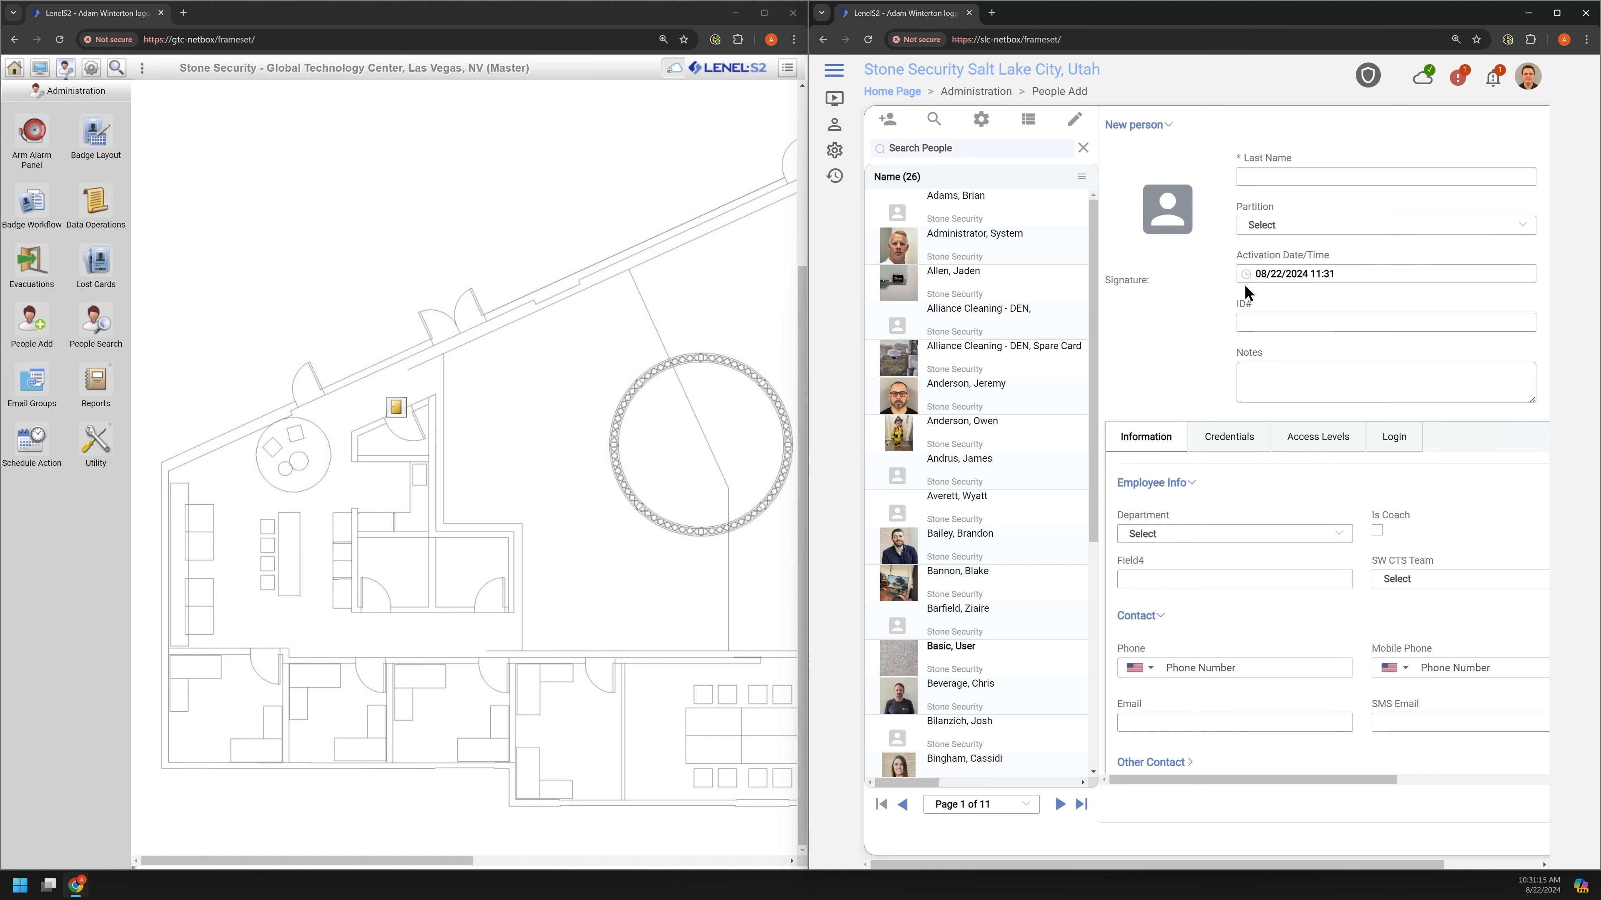
pyautogui.click(1318, 437)
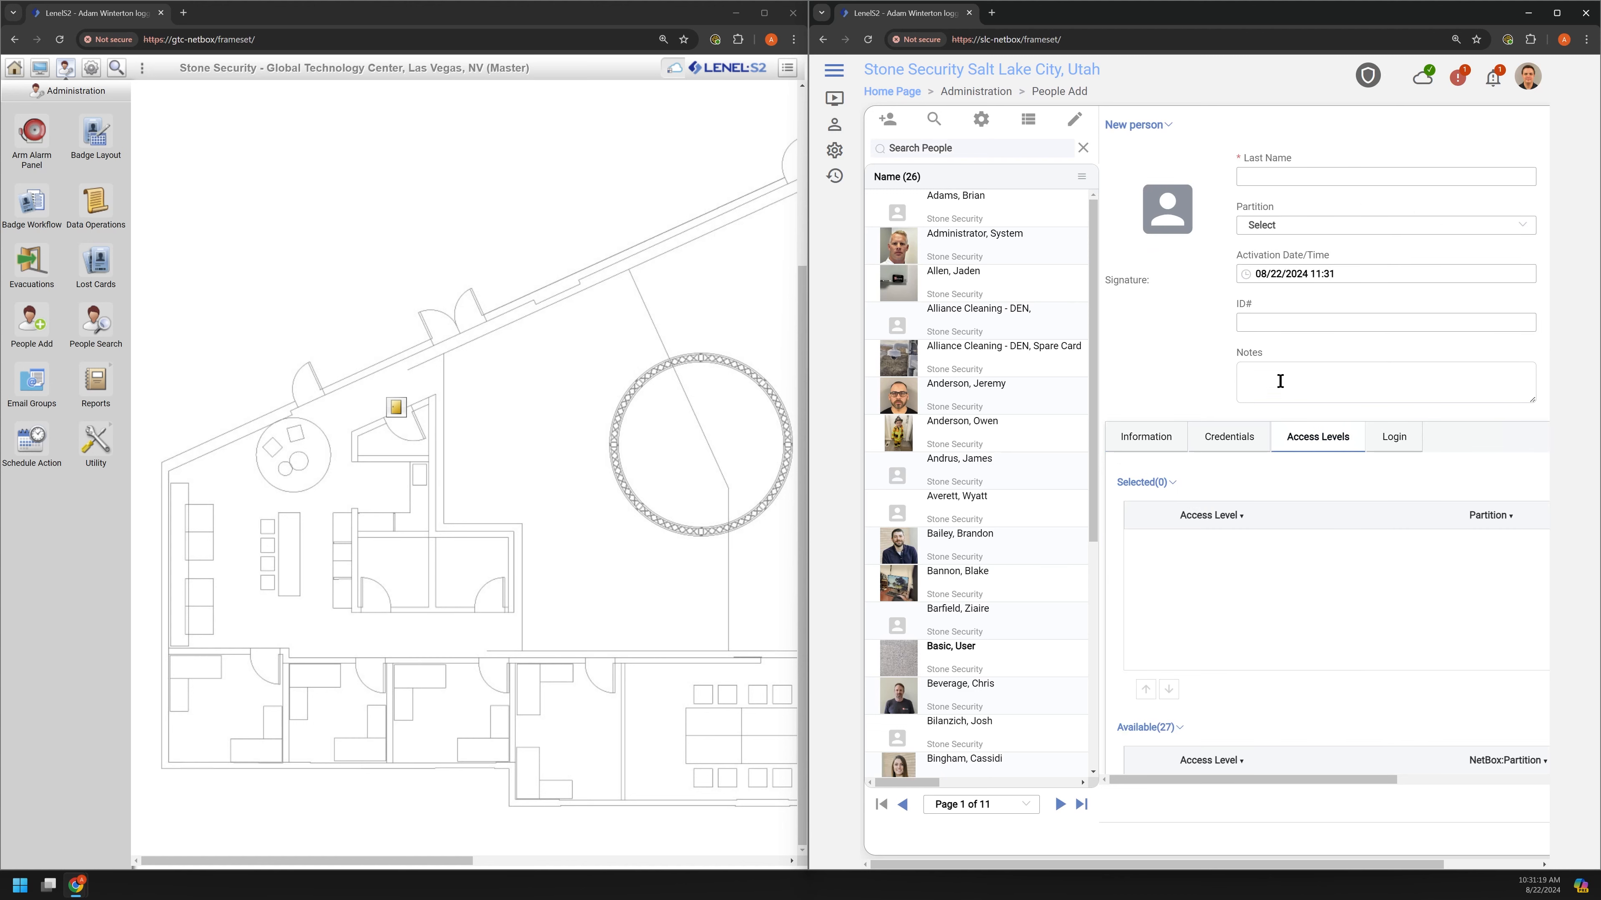
pyautogui.click(835, 125)
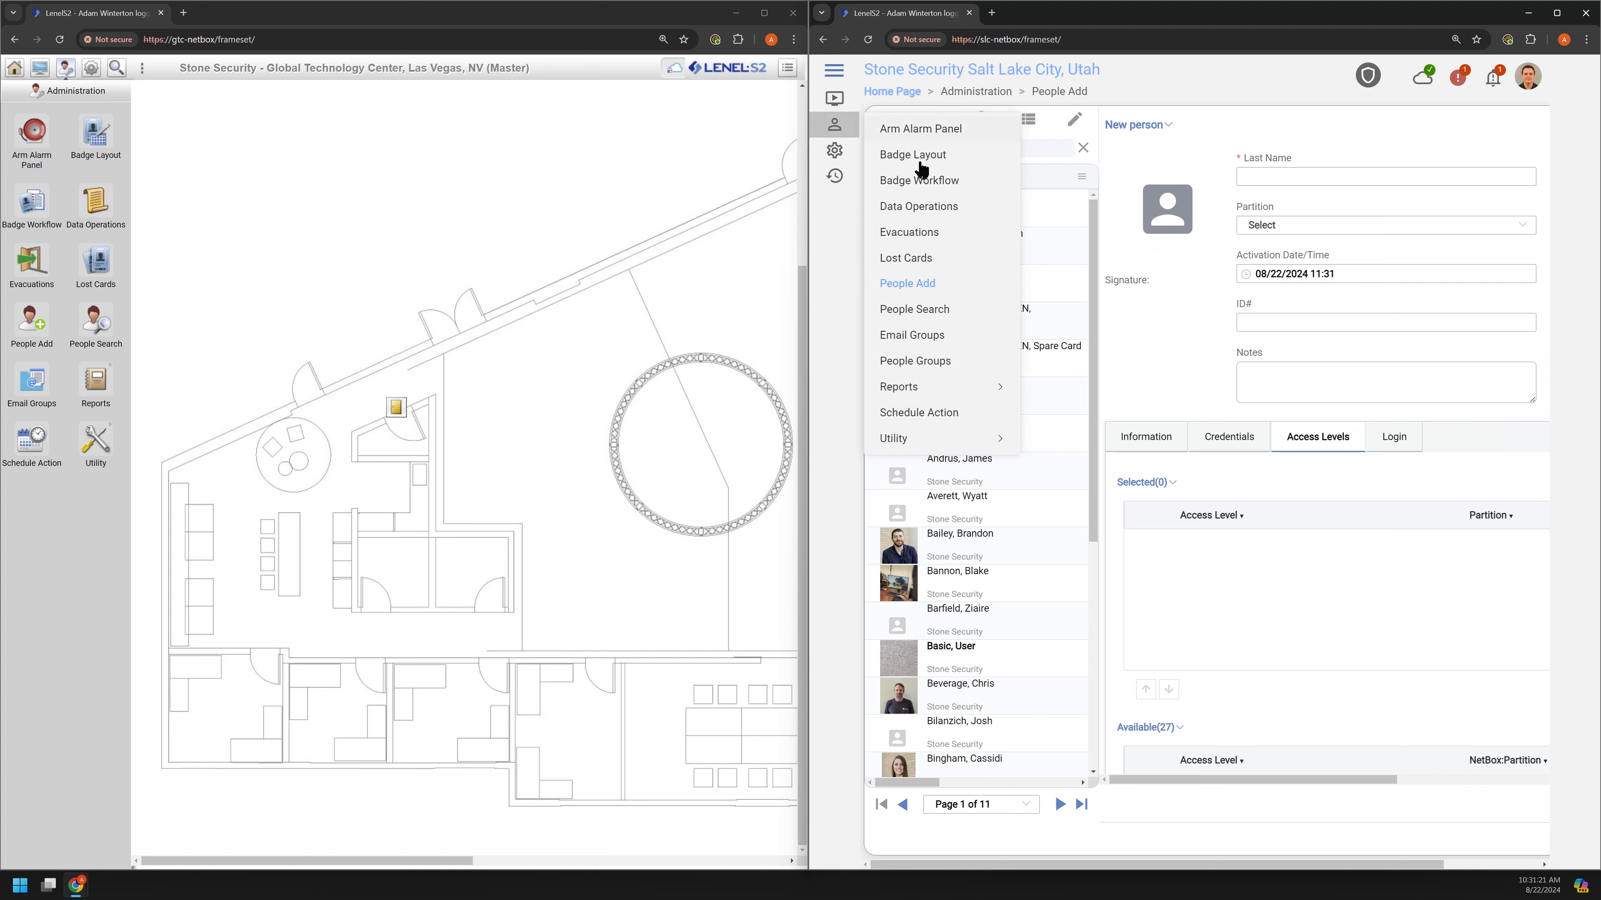
pyautogui.click(939, 320)
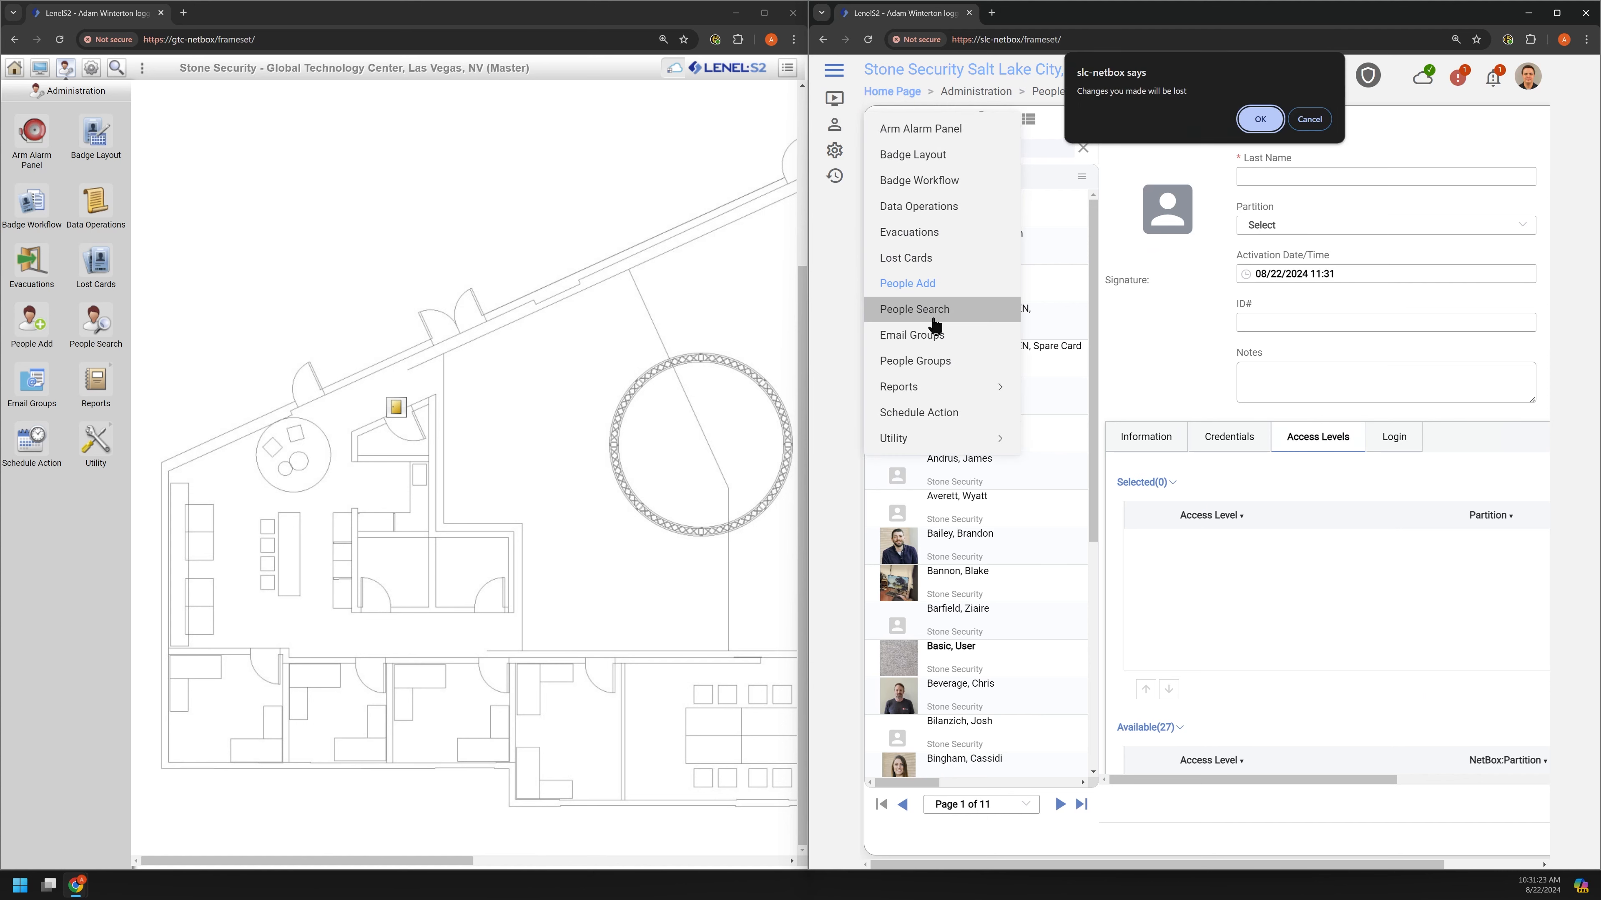
pyautogui.click(1273, 121)
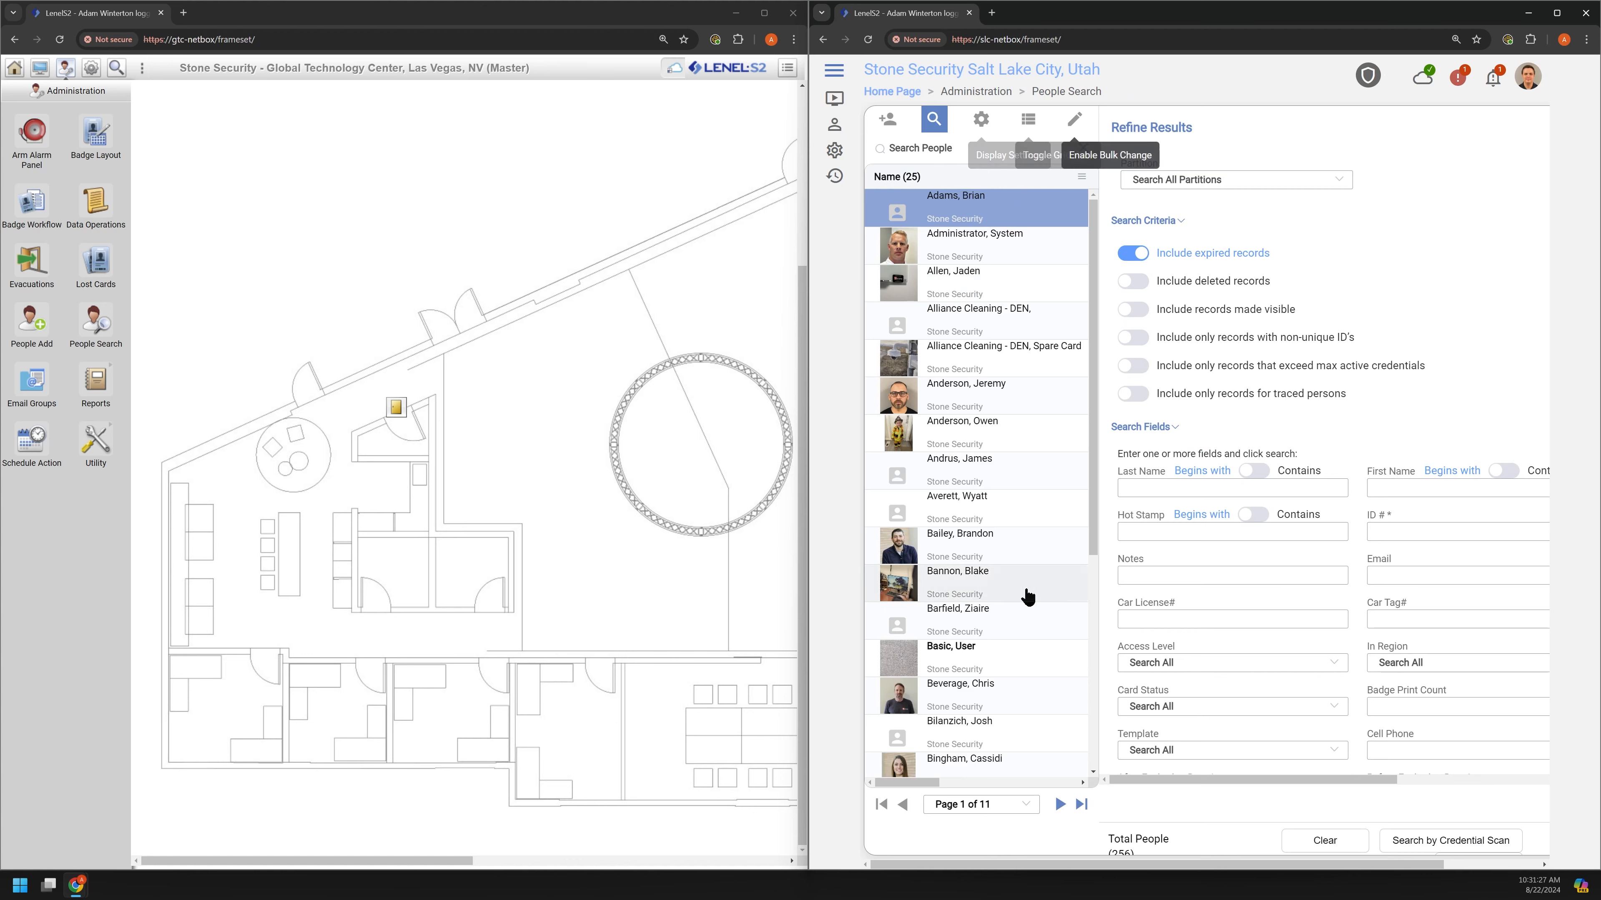
# Start a blank new-person record from People Search and maximize the new-interface window.
pyautogui.scroll(-3, 1118, 644)
pyautogui.scroll(3, 1387, 630)
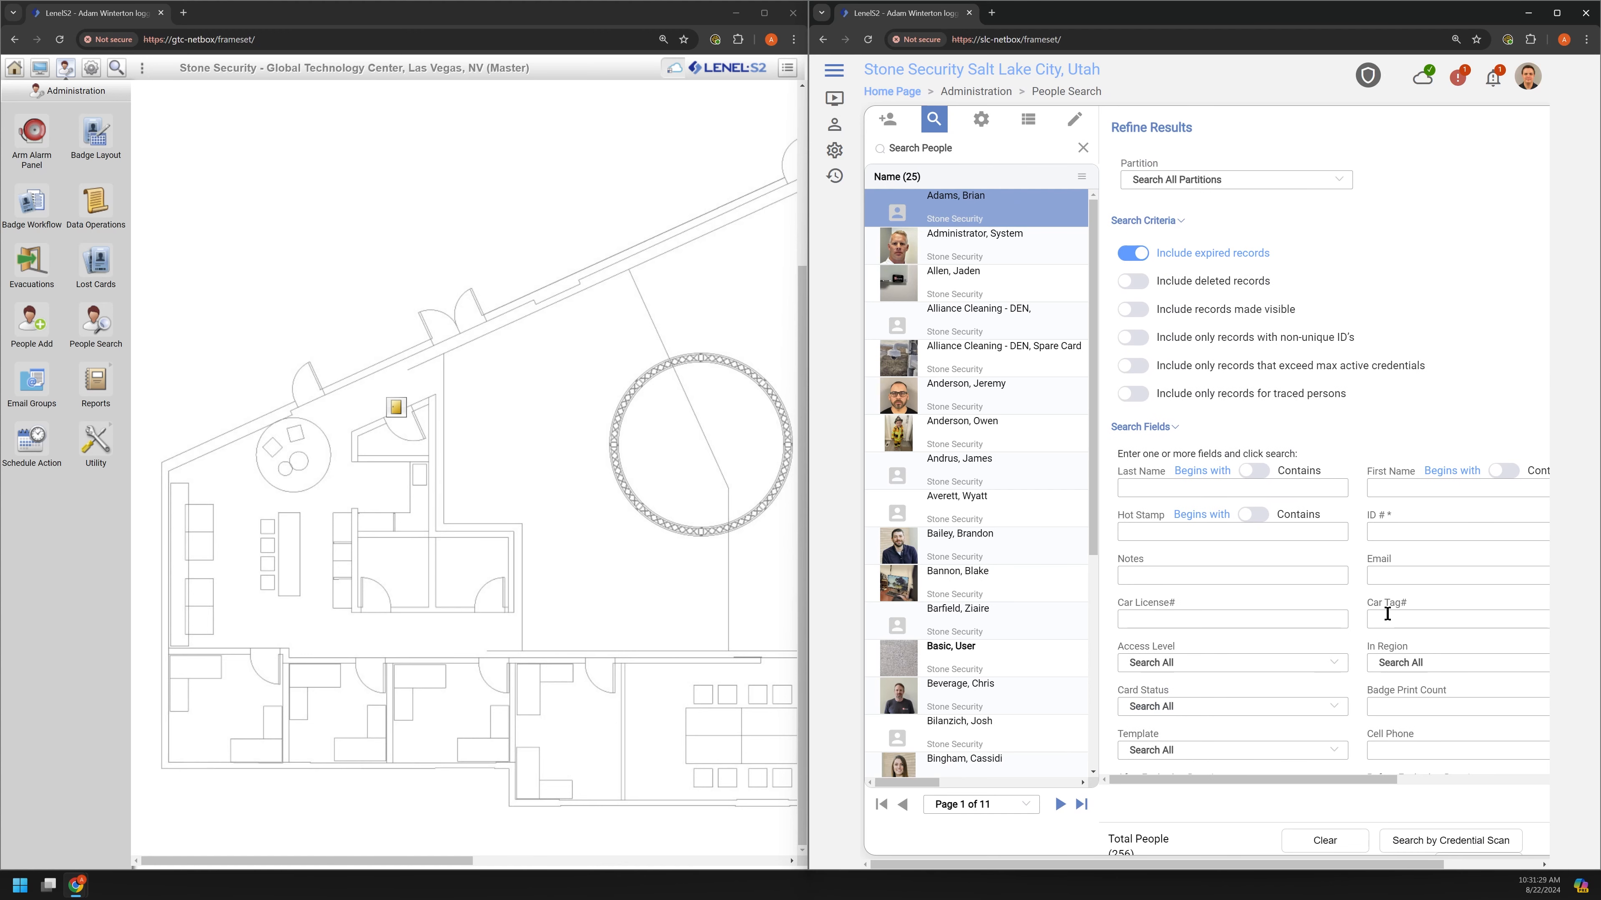
pyautogui.click(934, 121)
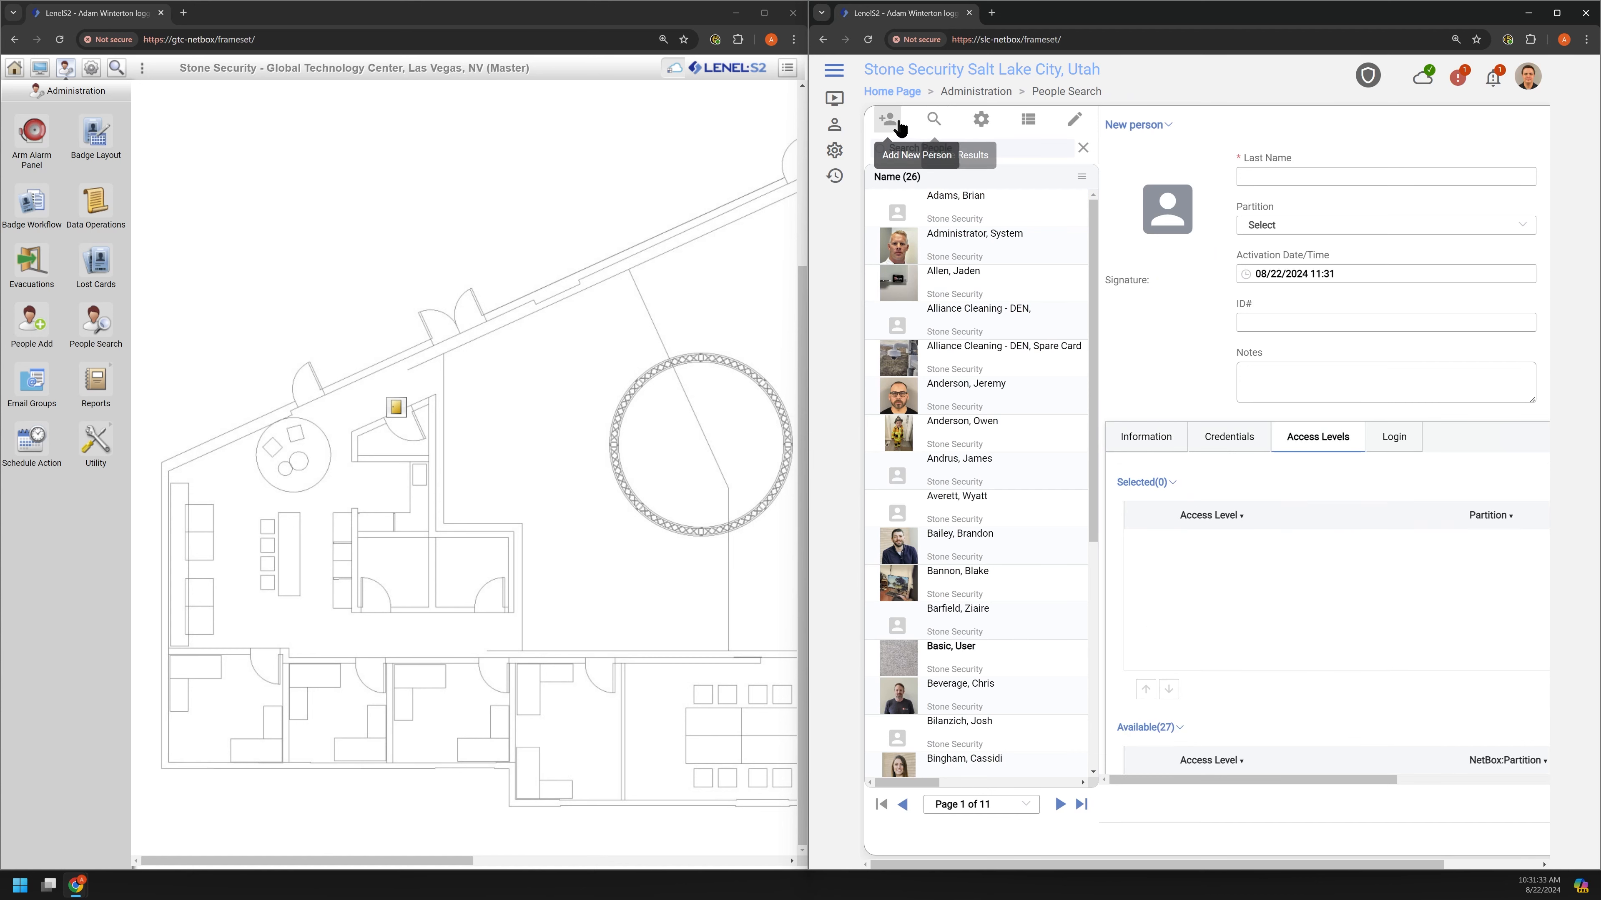
pyautogui.click(935, 123)
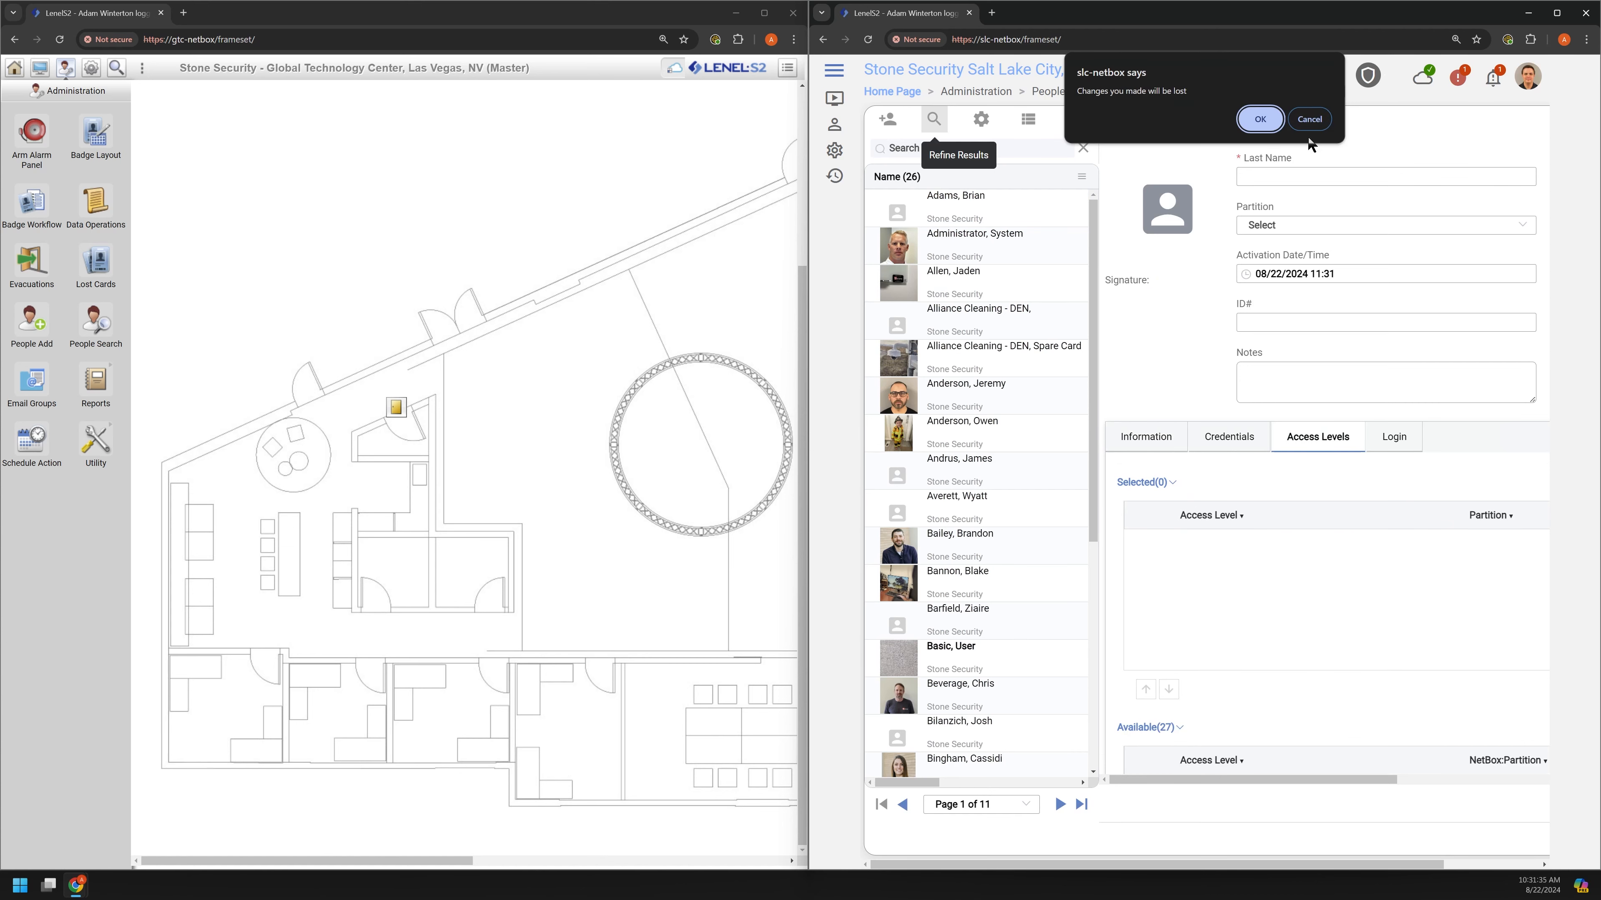
pyautogui.press('Return')
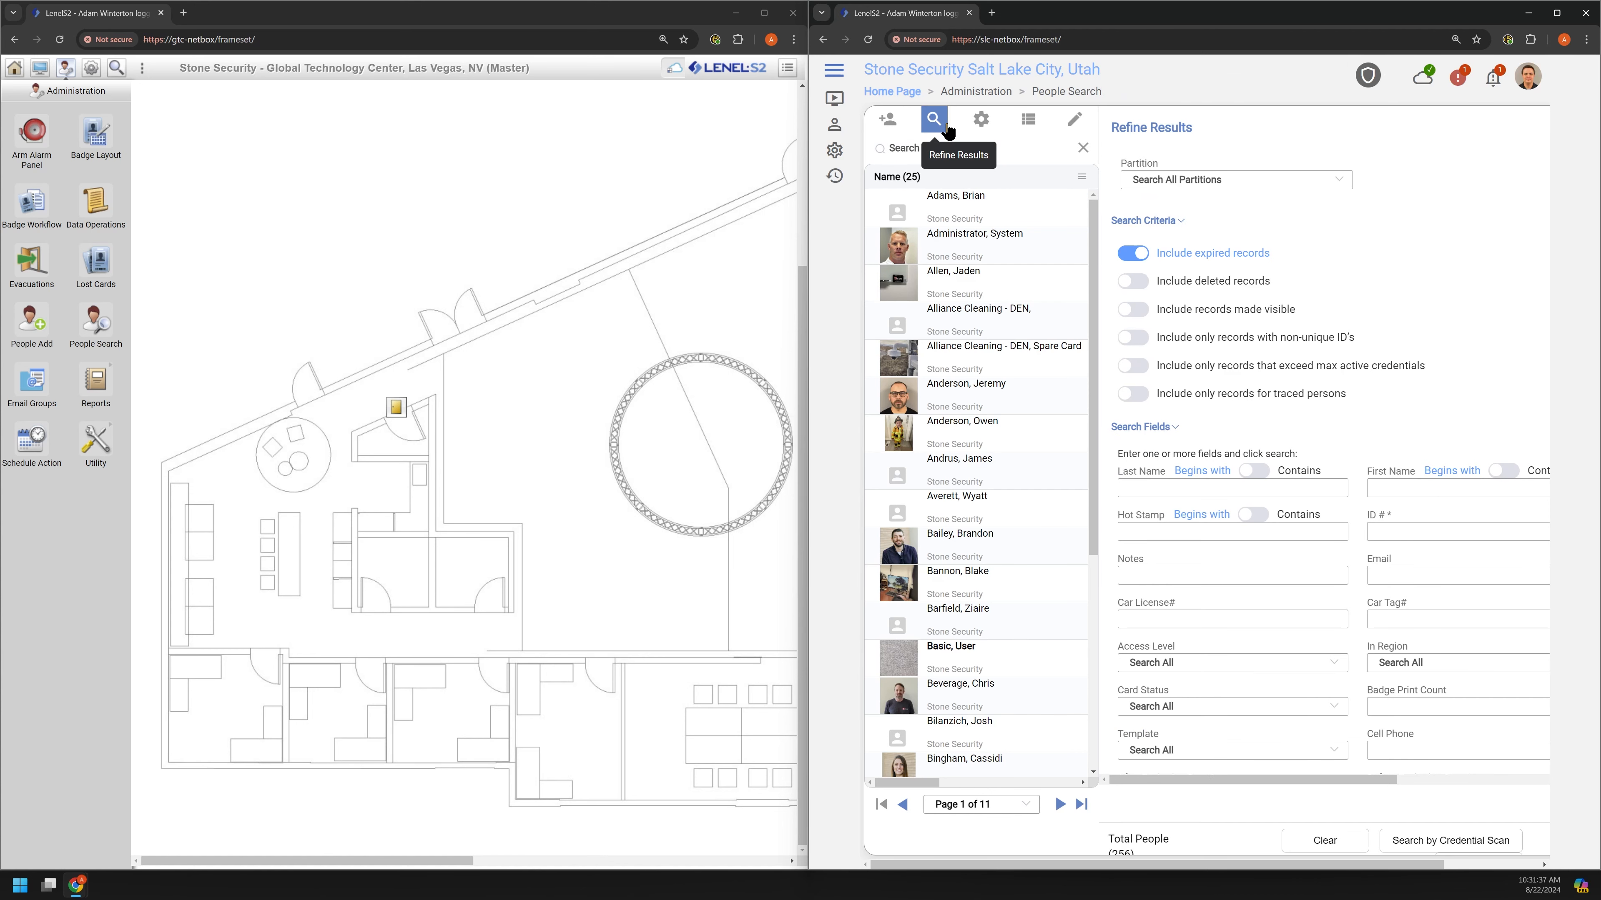
pyautogui.click(888, 118)
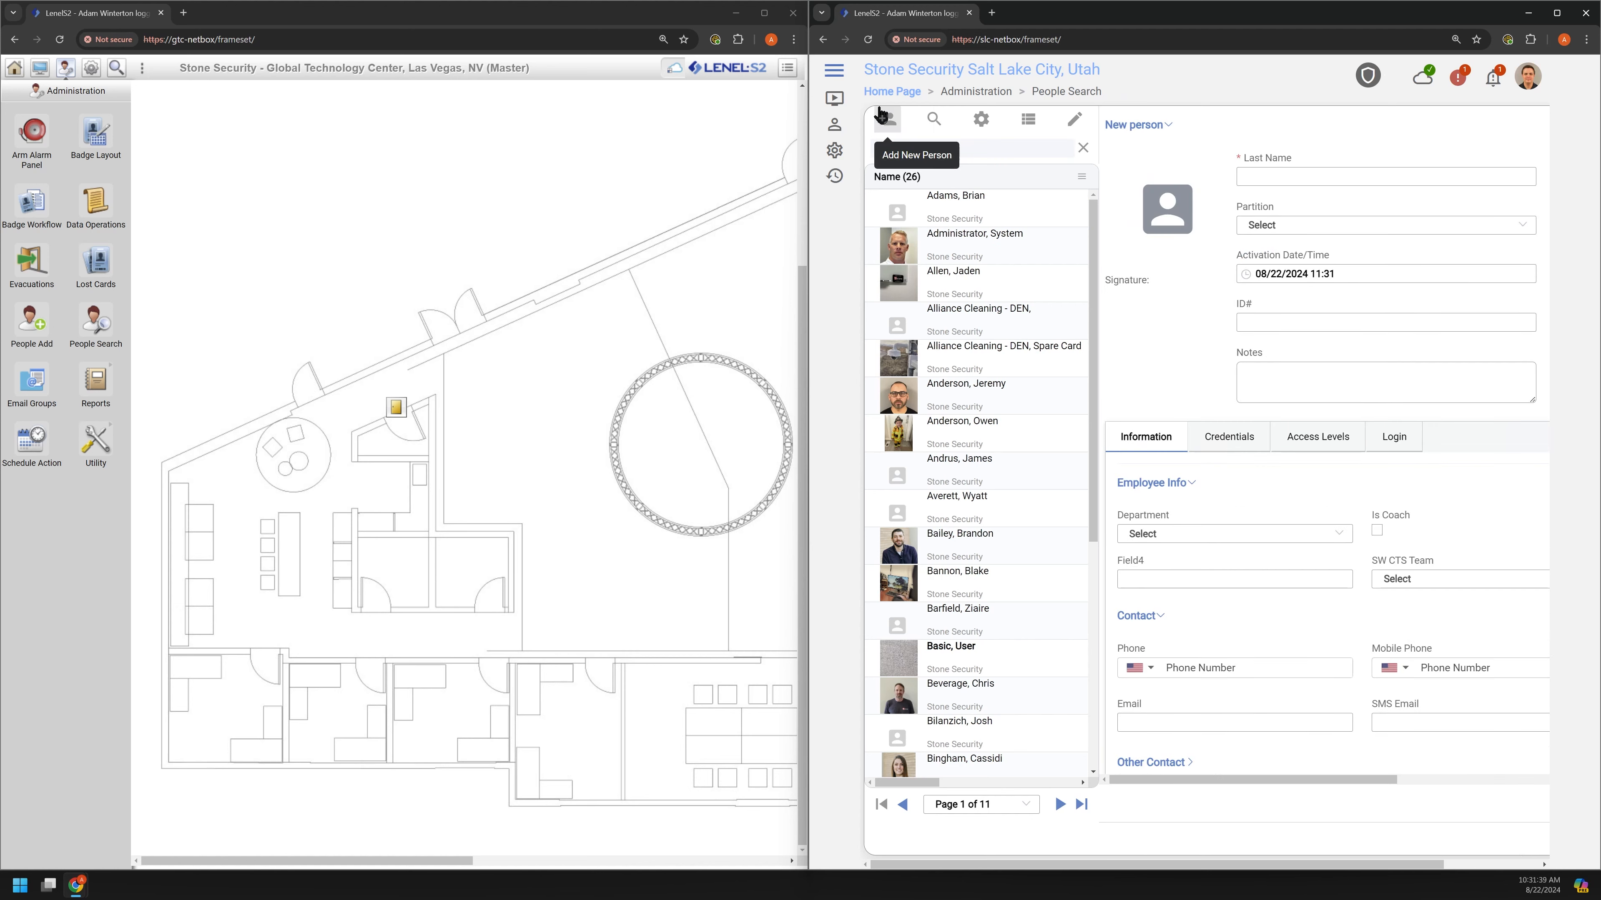
pyautogui.click(1557, 14)
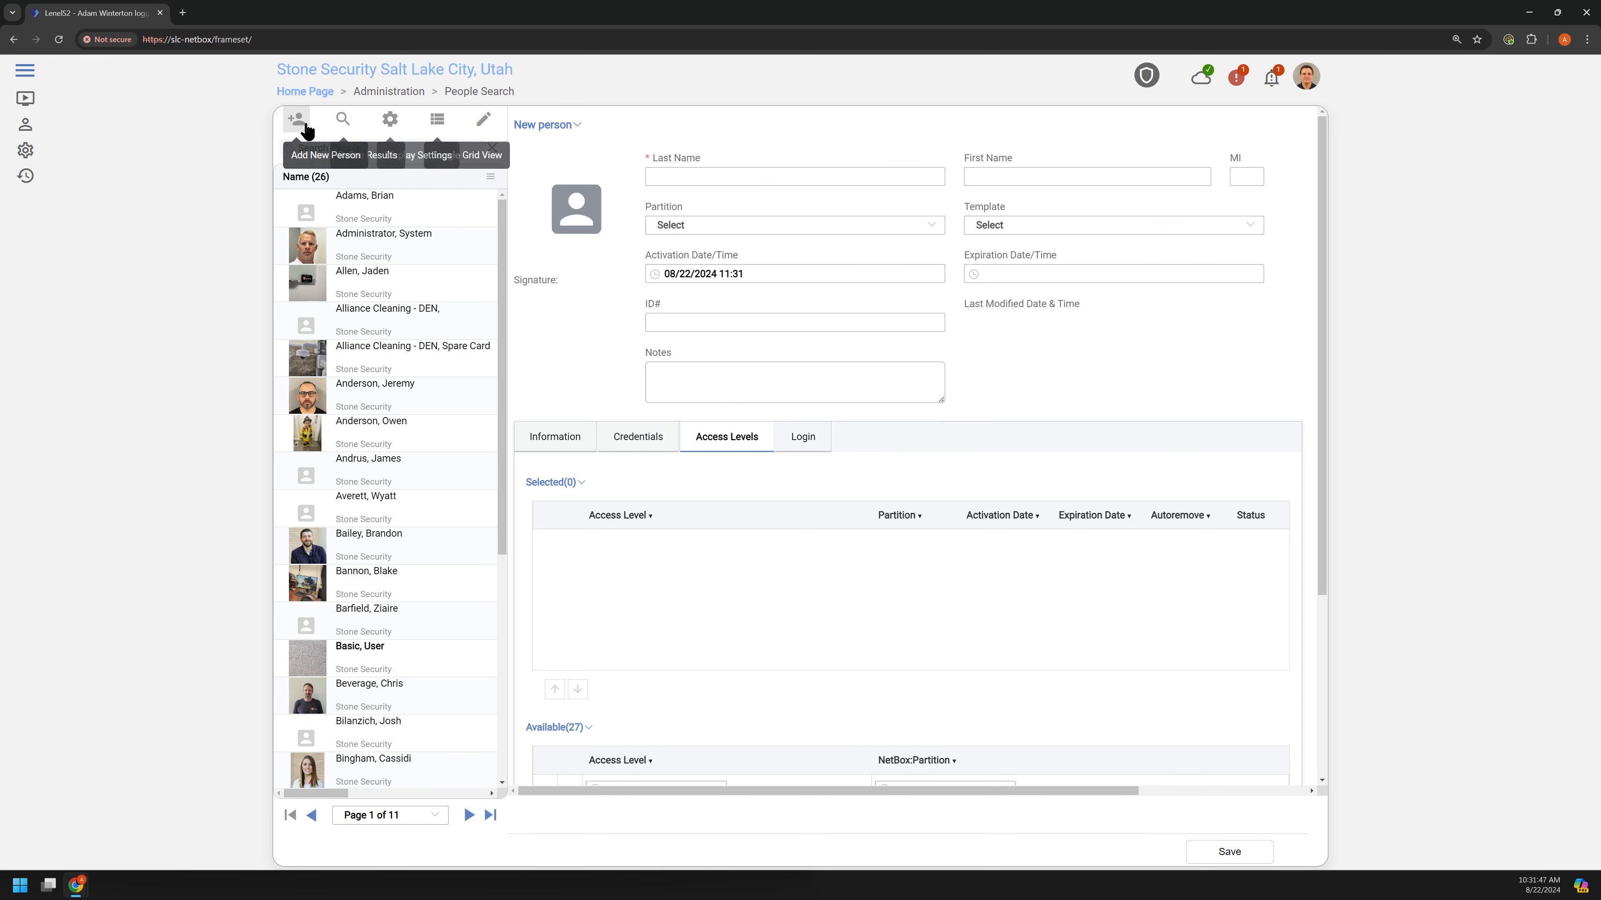
# Discard the new-person form, filter people by 'Br' and then 'A', and clear the filter.
pyautogui.click(352, 123)
pyautogui.press('Return')
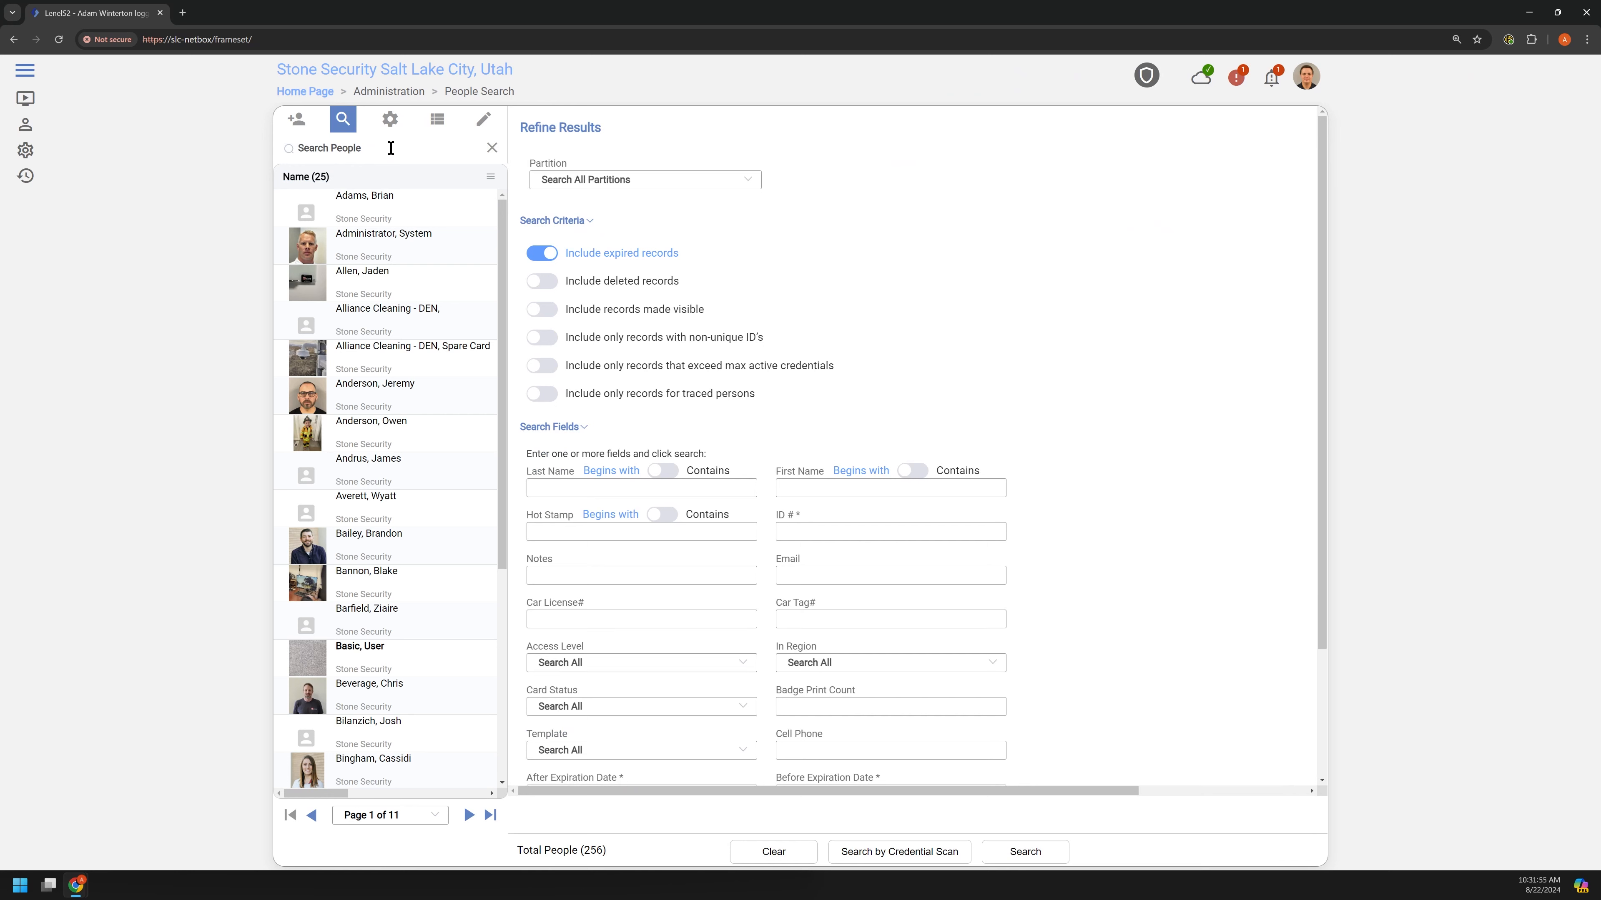
pyautogui.click(390, 147)
pyautogui.write('Brandon')
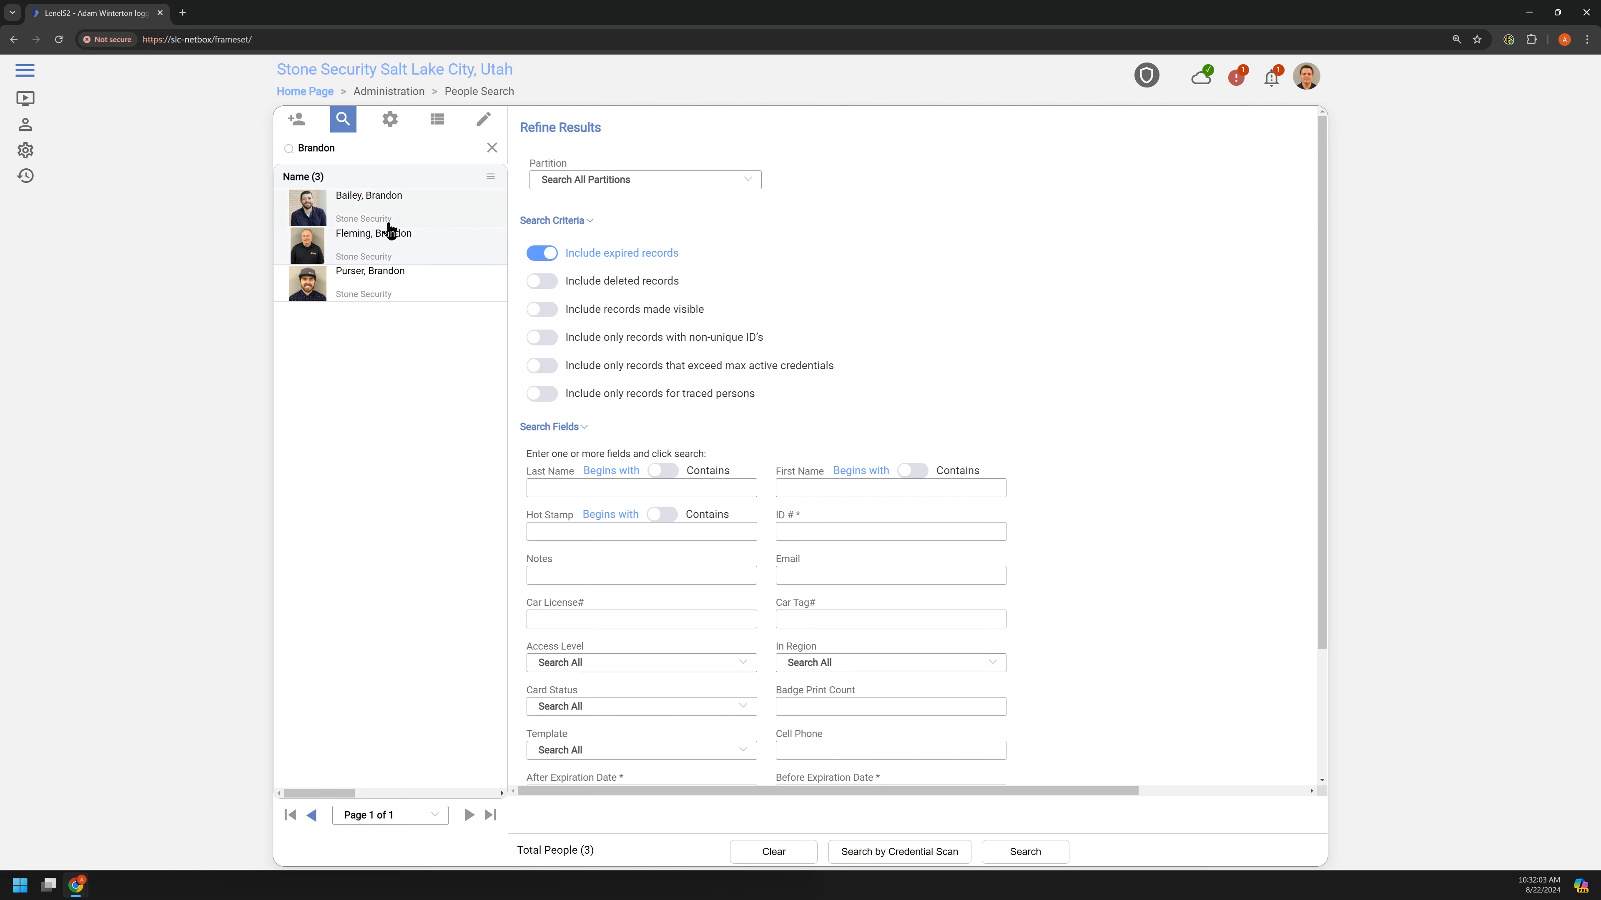
pyautogui.doubleClick(327, 147)
pyautogui.write('Adam')
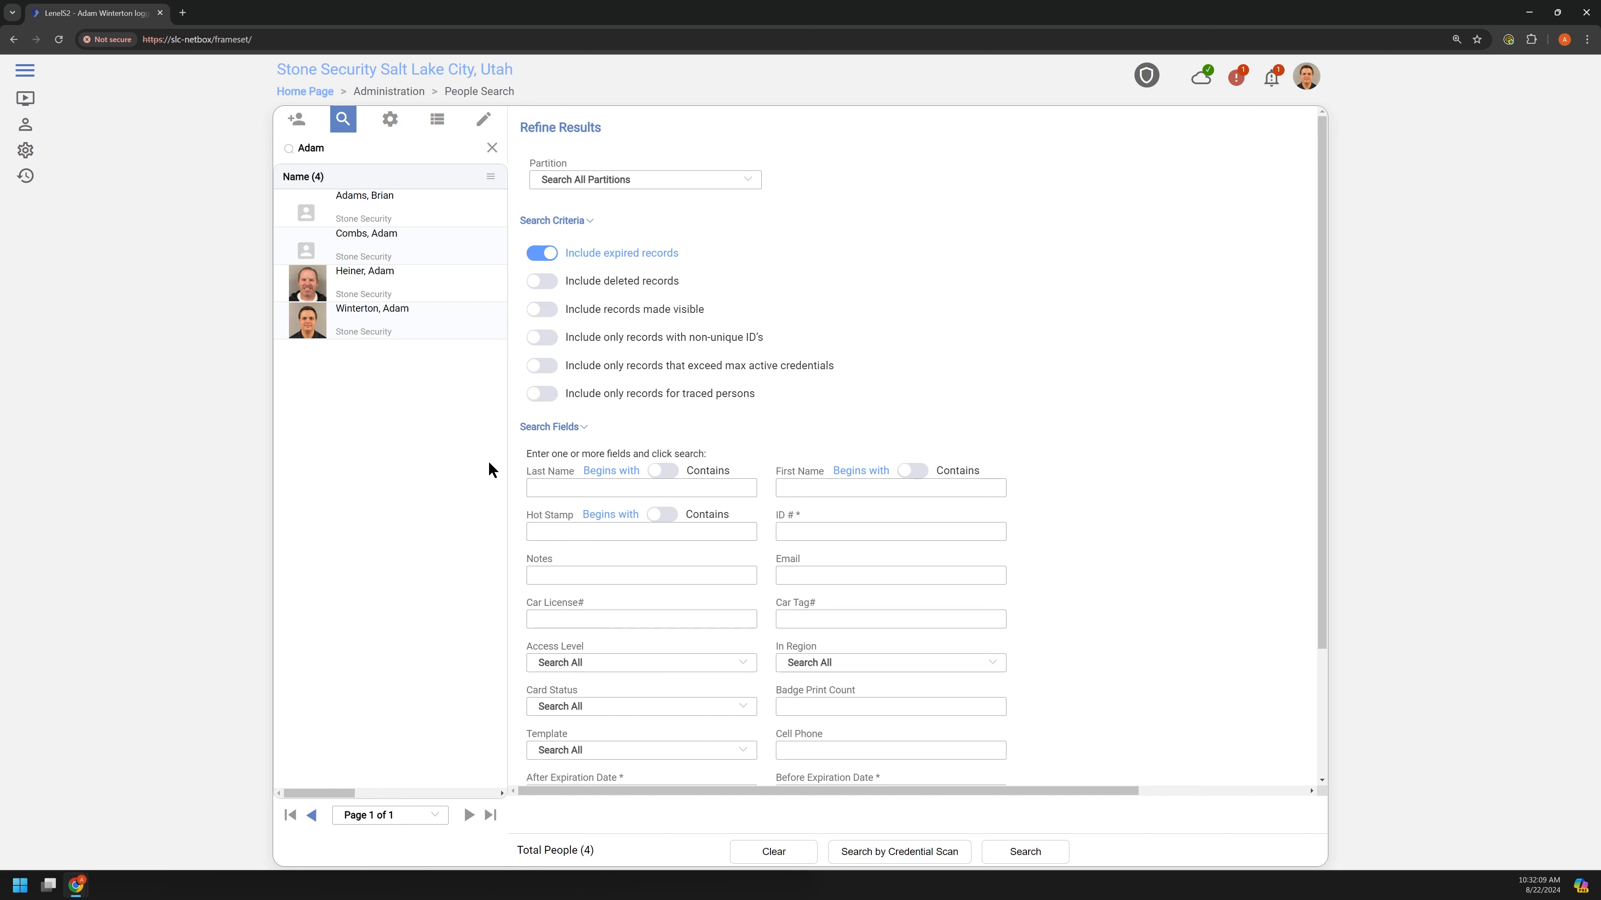
pyautogui.hotkey('ctrl', 'a')
pyautogui.press('BackSpace')
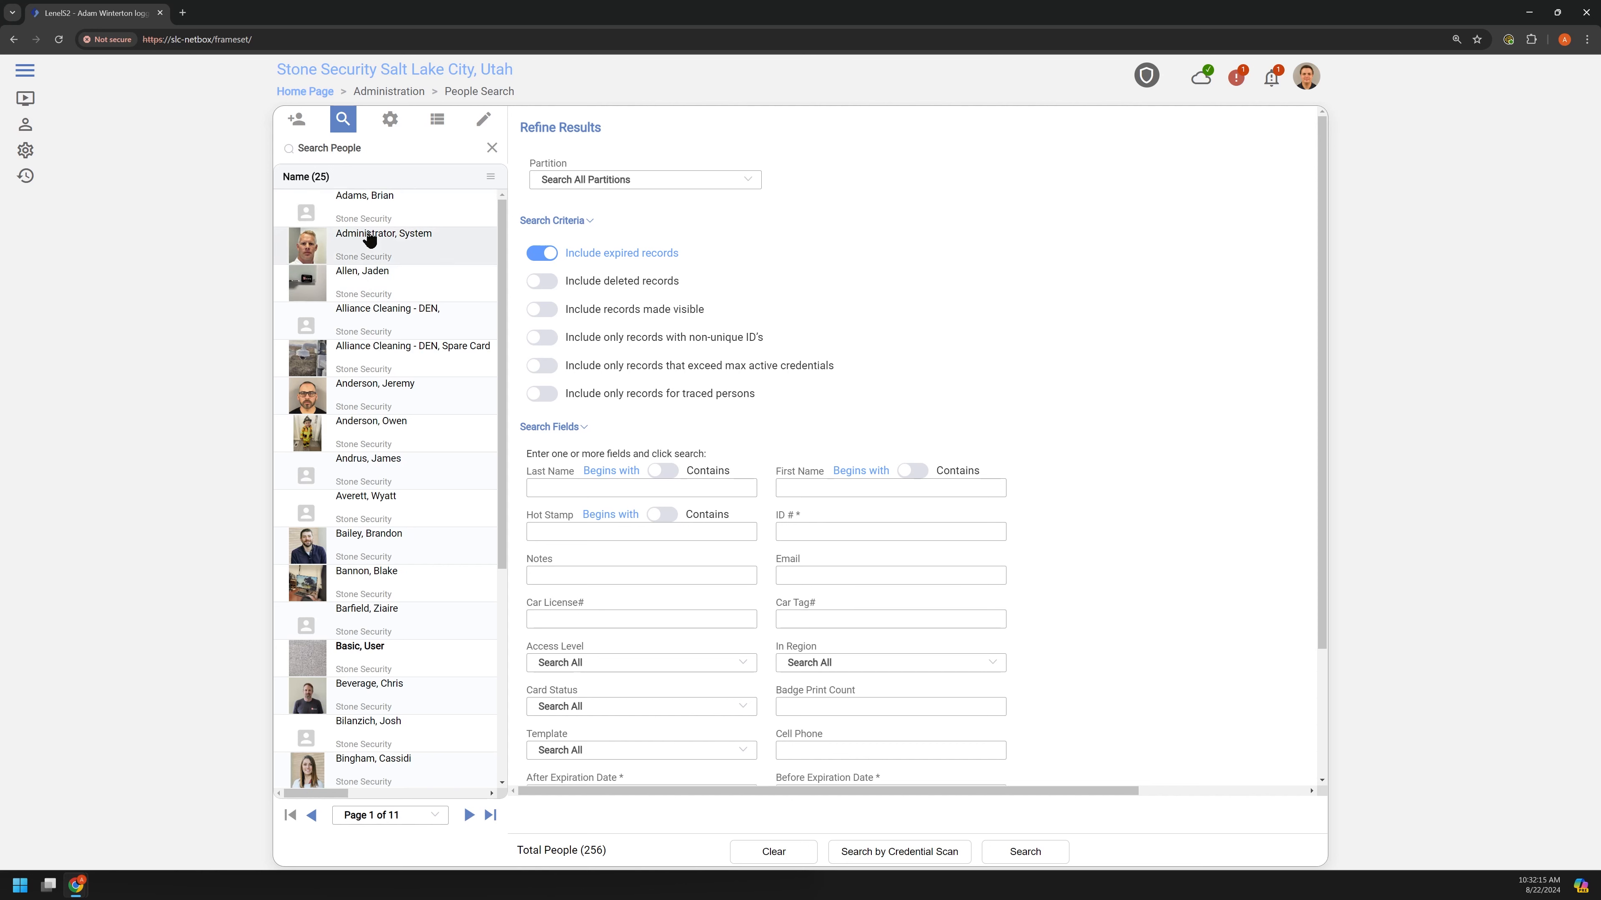
# Open a staff member's person record from the people list and scroll through it.
pyautogui.click(388, 321)
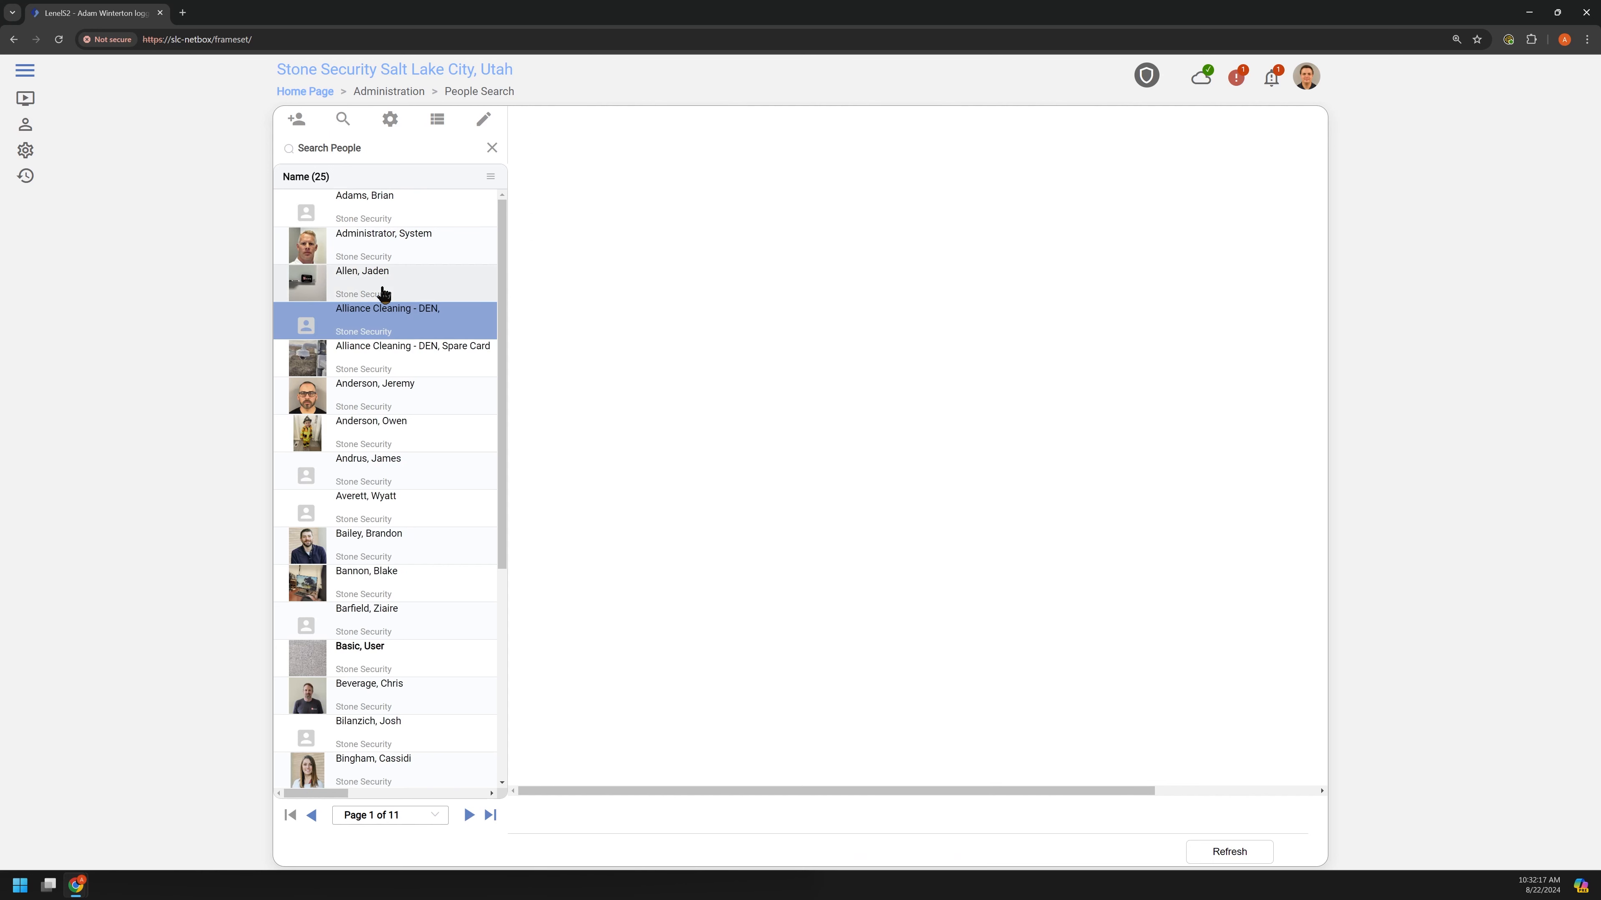
pyautogui.click(376, 403)
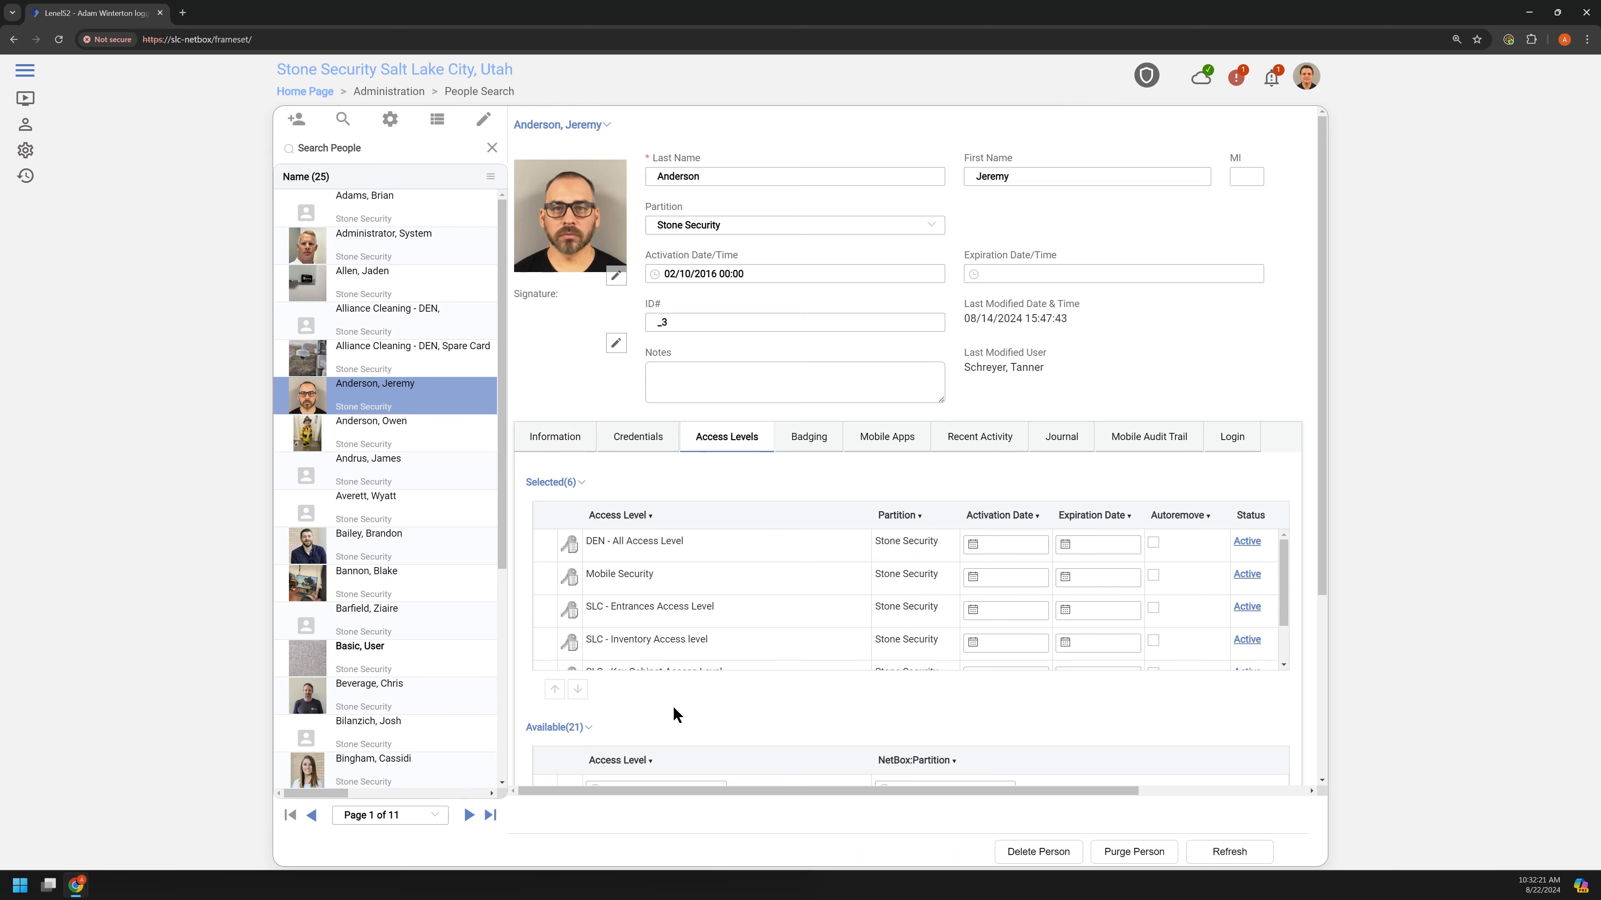
pyautogui.scroll(-4, 644, 567)
pyautogui.scroll(-10, 643, 594)
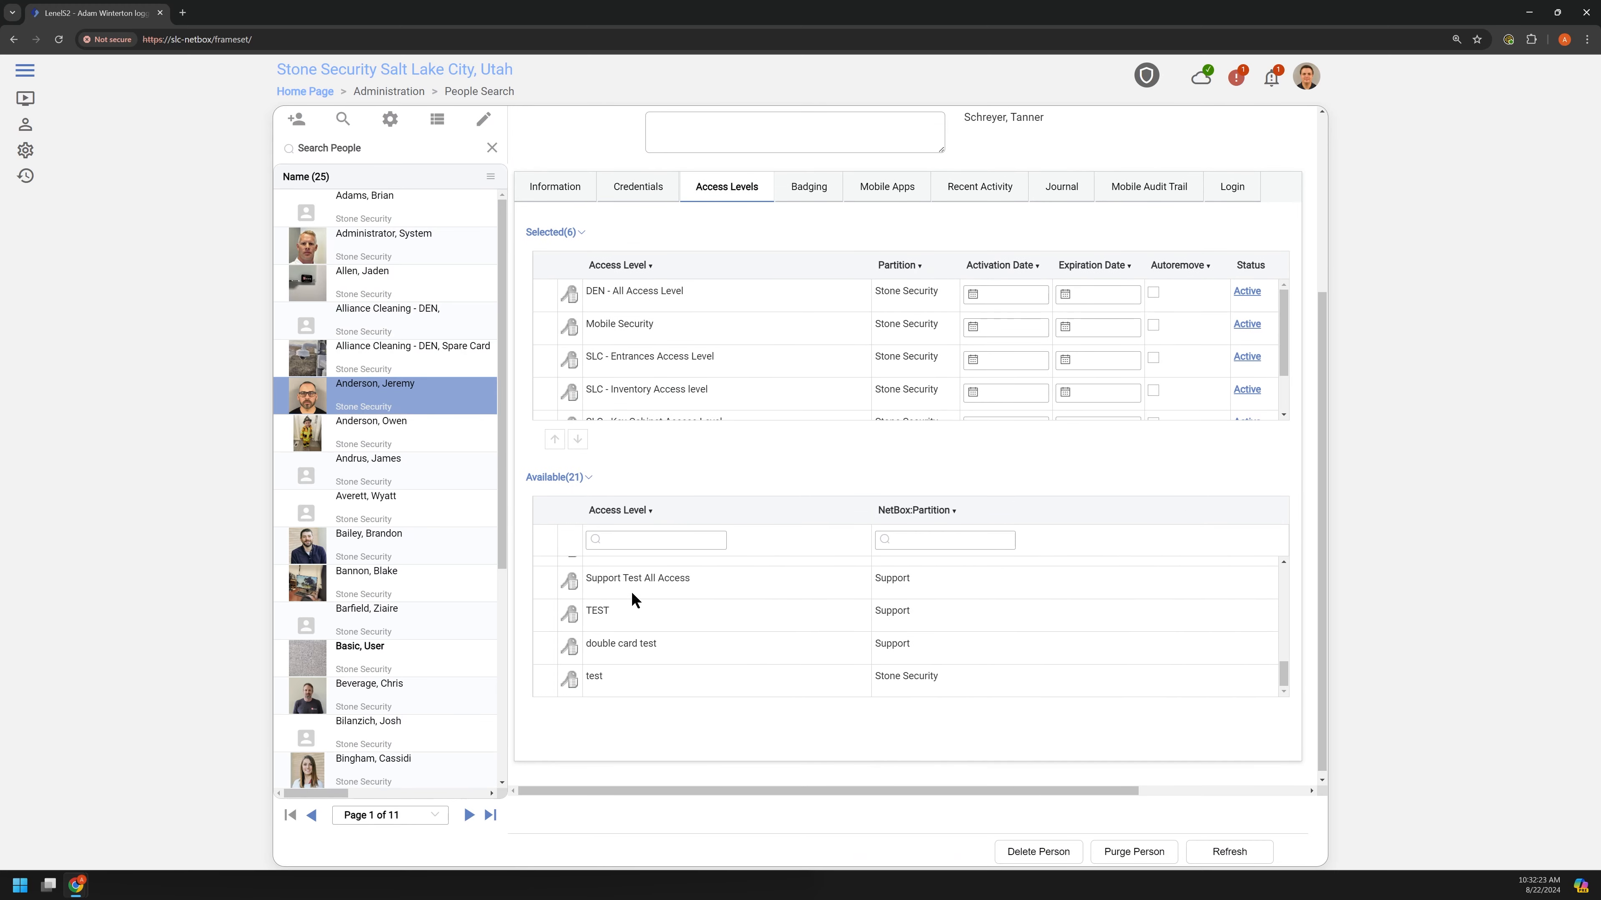
pyautogui.scroll(10, 631, 653)
pyautogui.scroll(4, 632, 653)
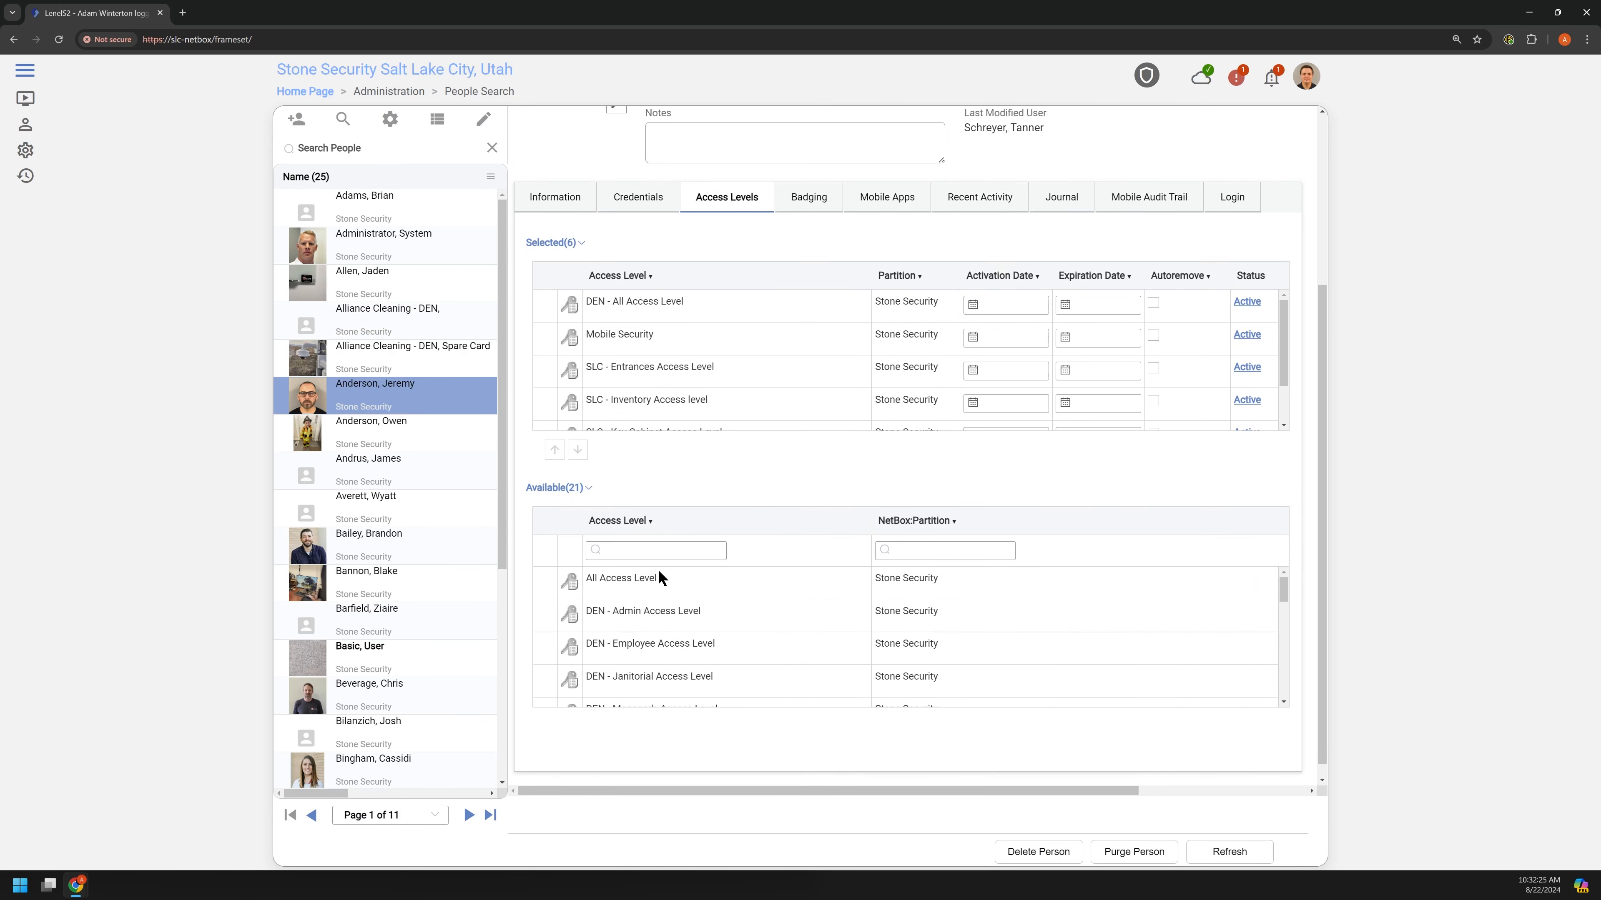
# Review the person's Credentials and employee Information tabs, then restore the window to half screen.
pyautogui.click(638, 437)
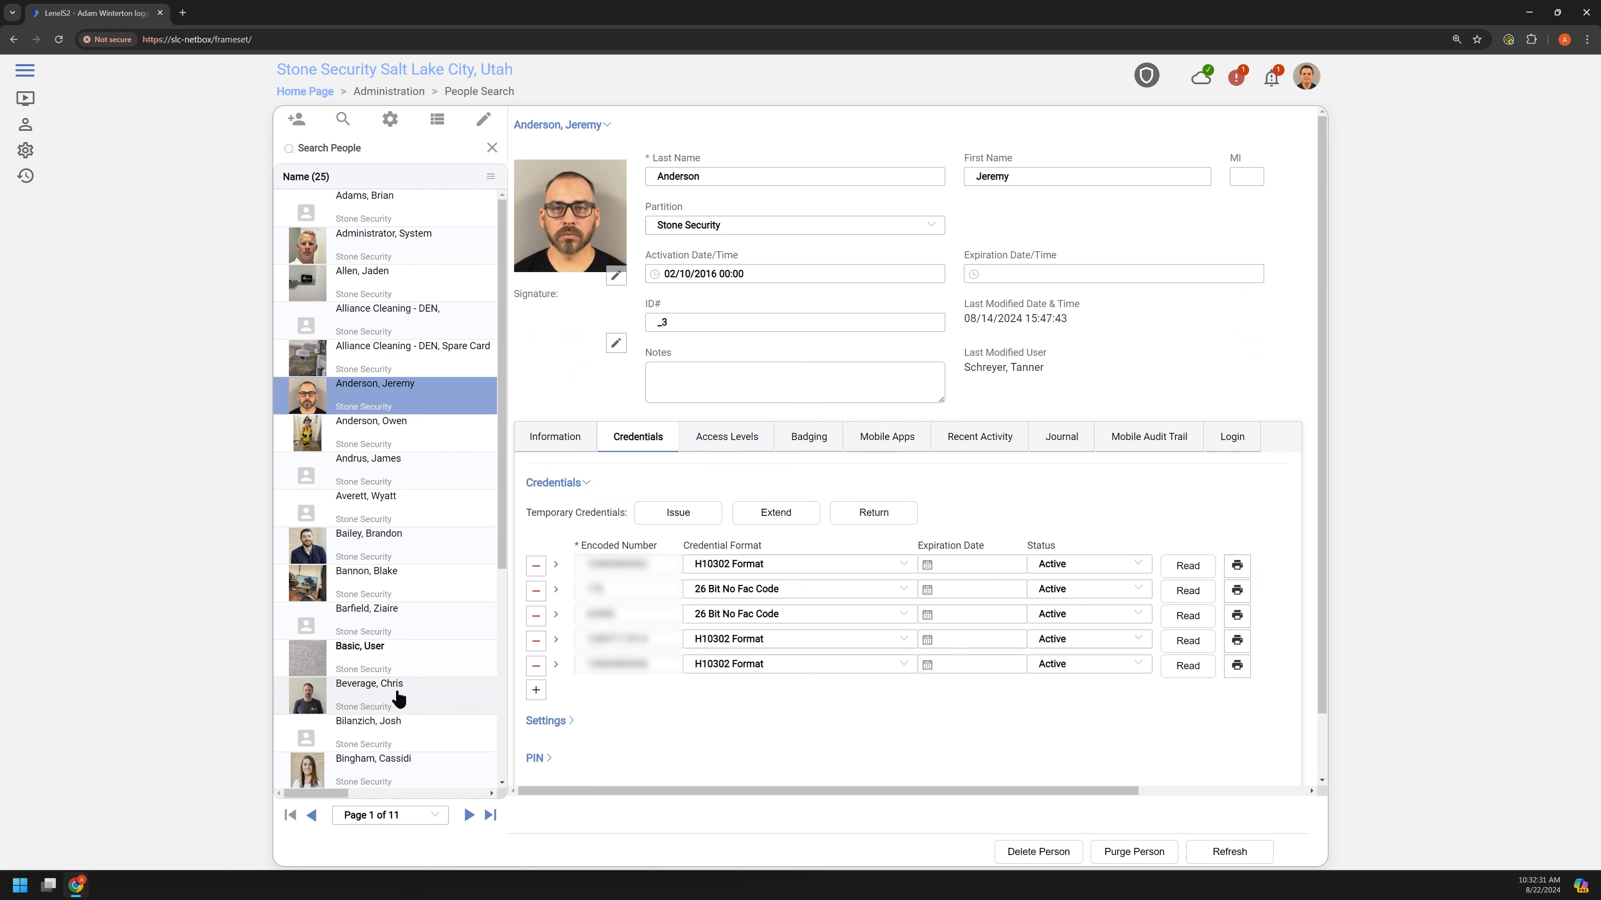
pyautogui.scroll(-1, 416, 739)
pyautogui.scroll(-1, 419, 734)
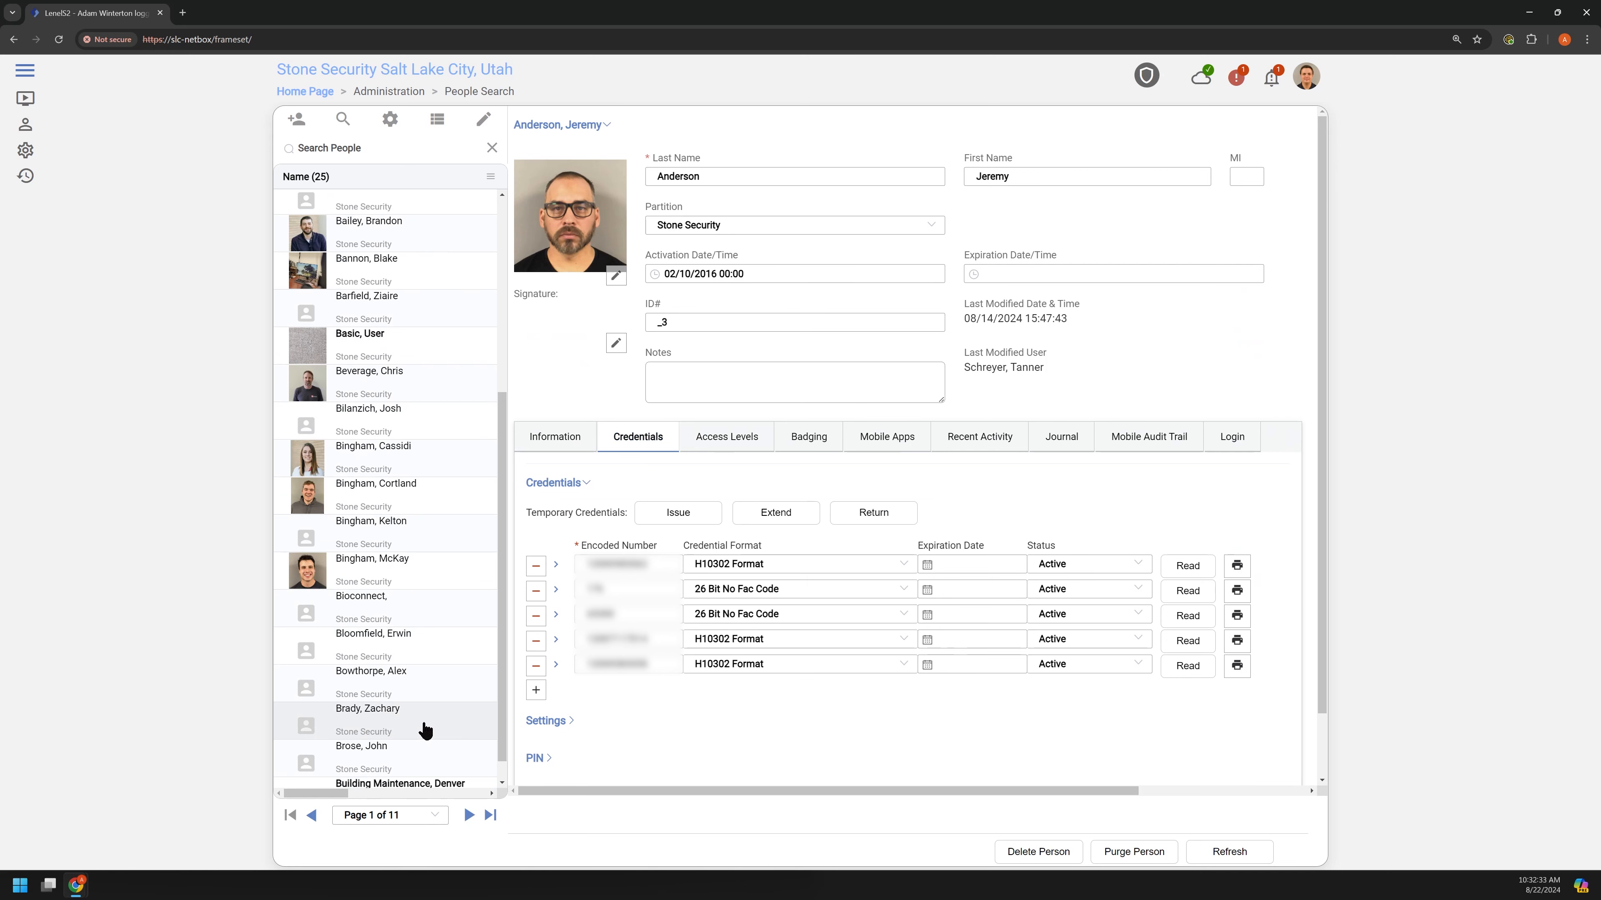
pyautogui.scroll(2, 416, 505)
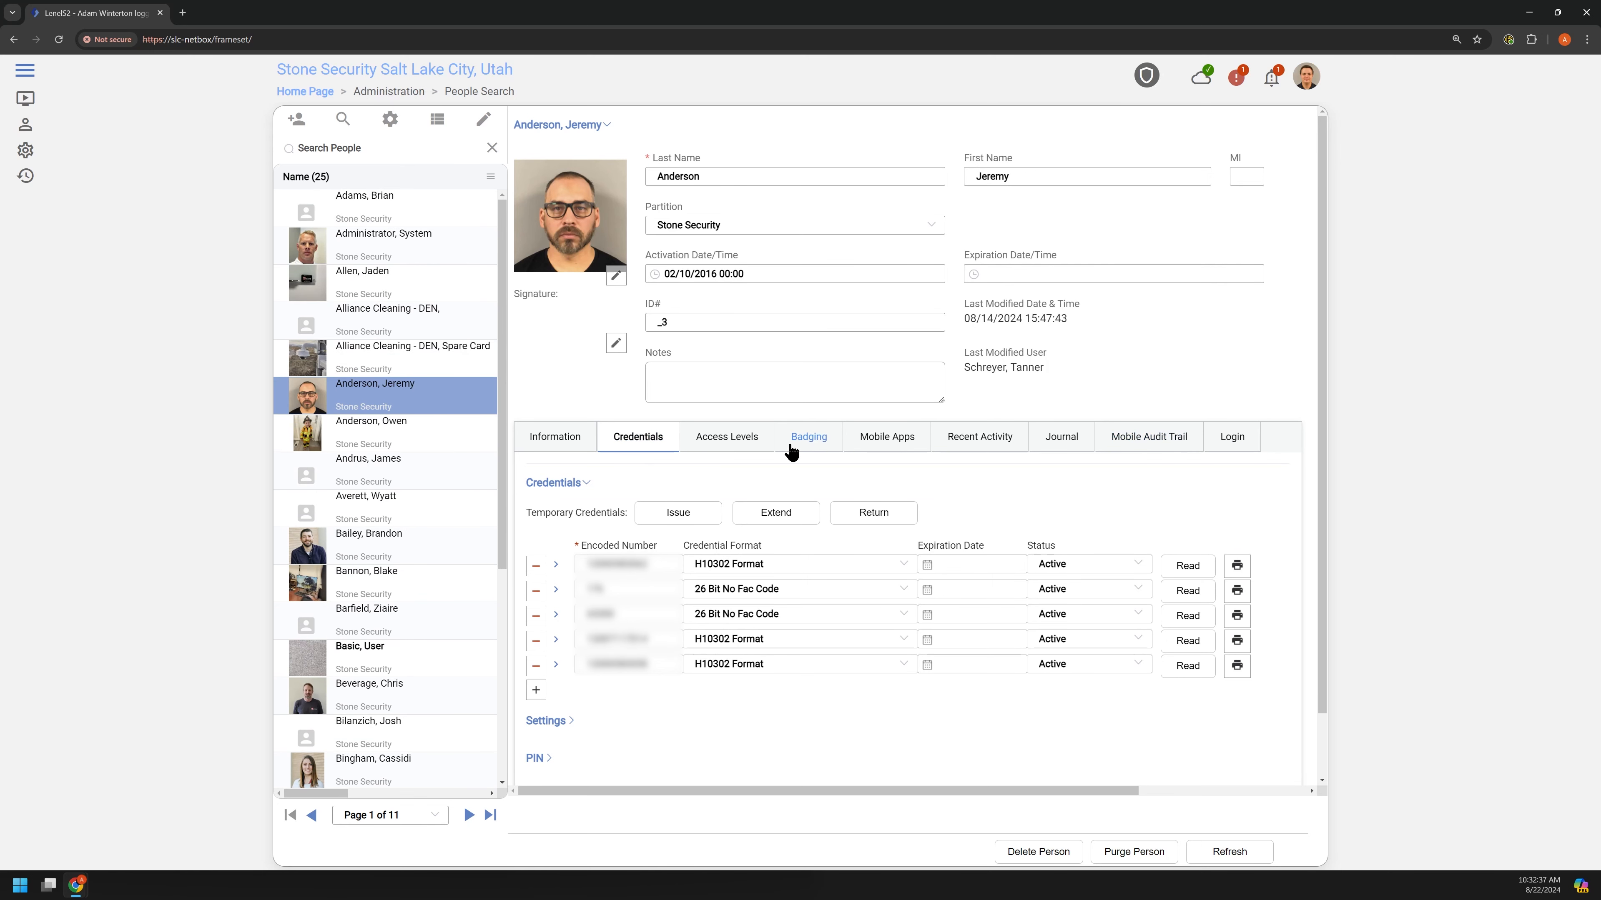
pyautogui.click(575, 441)
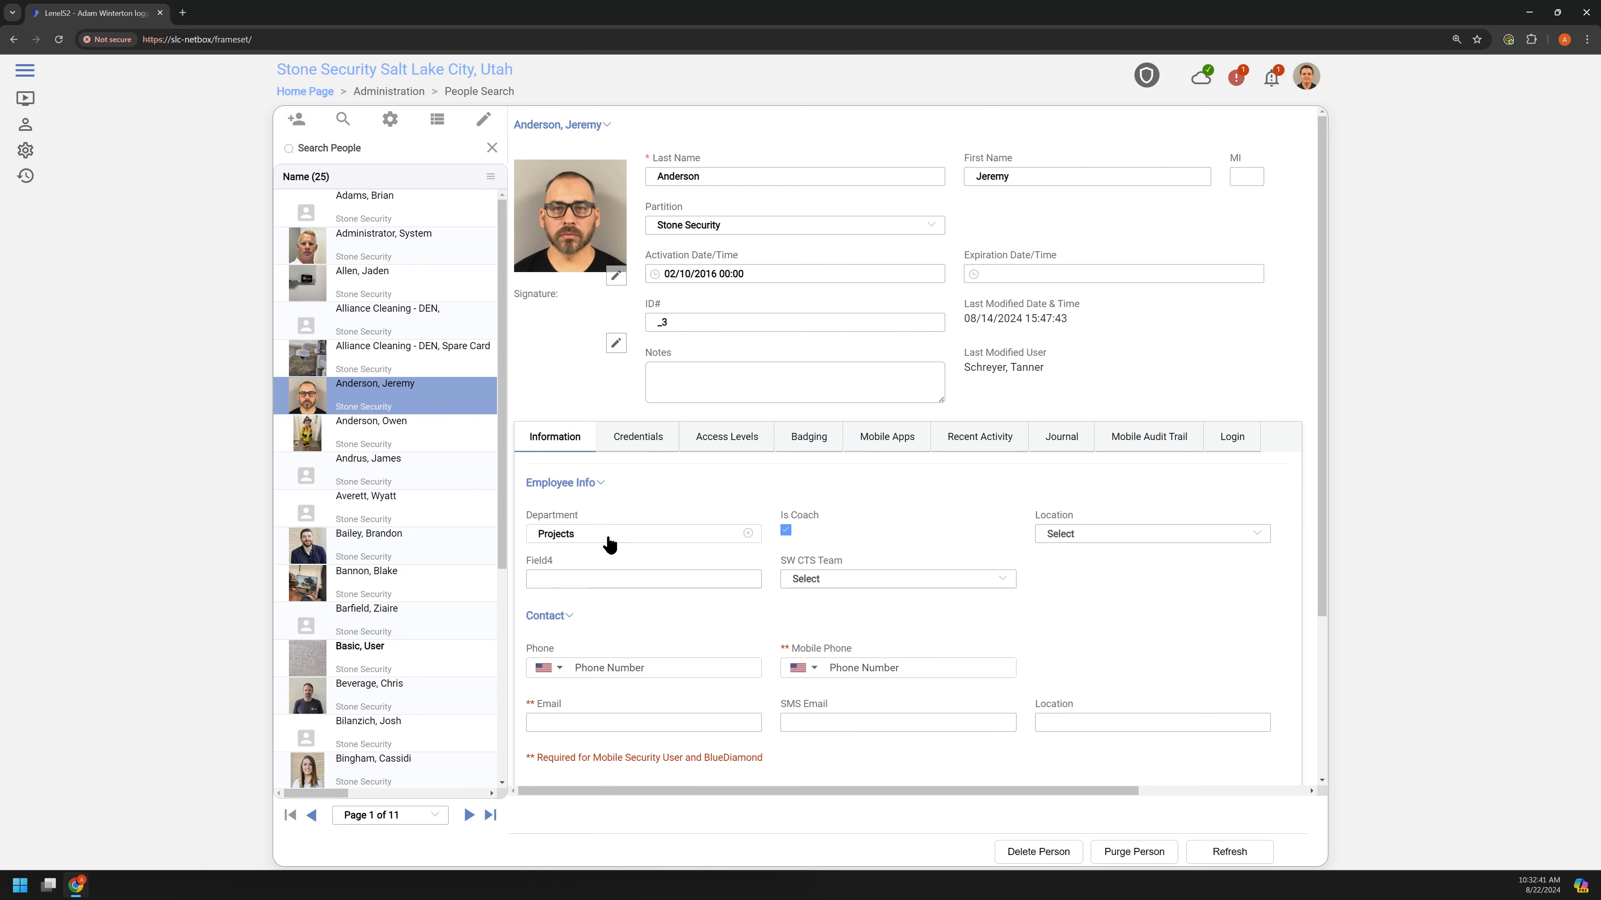
pyautogui.scroll(-1, 557, 487)
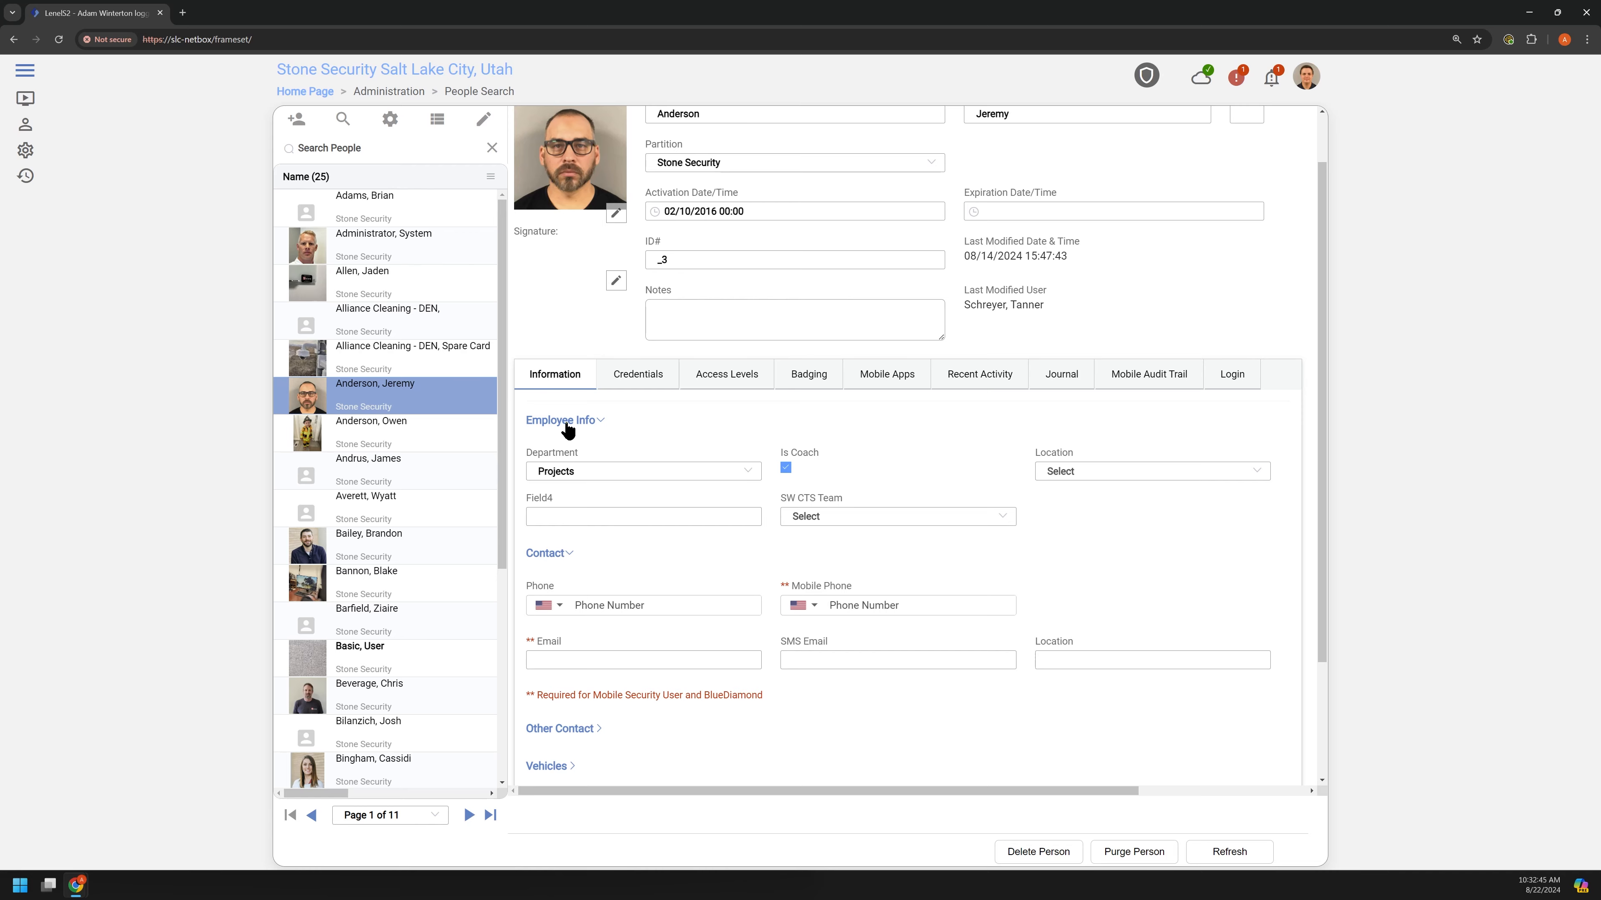
pyautogui.doubleClick(596, 19)
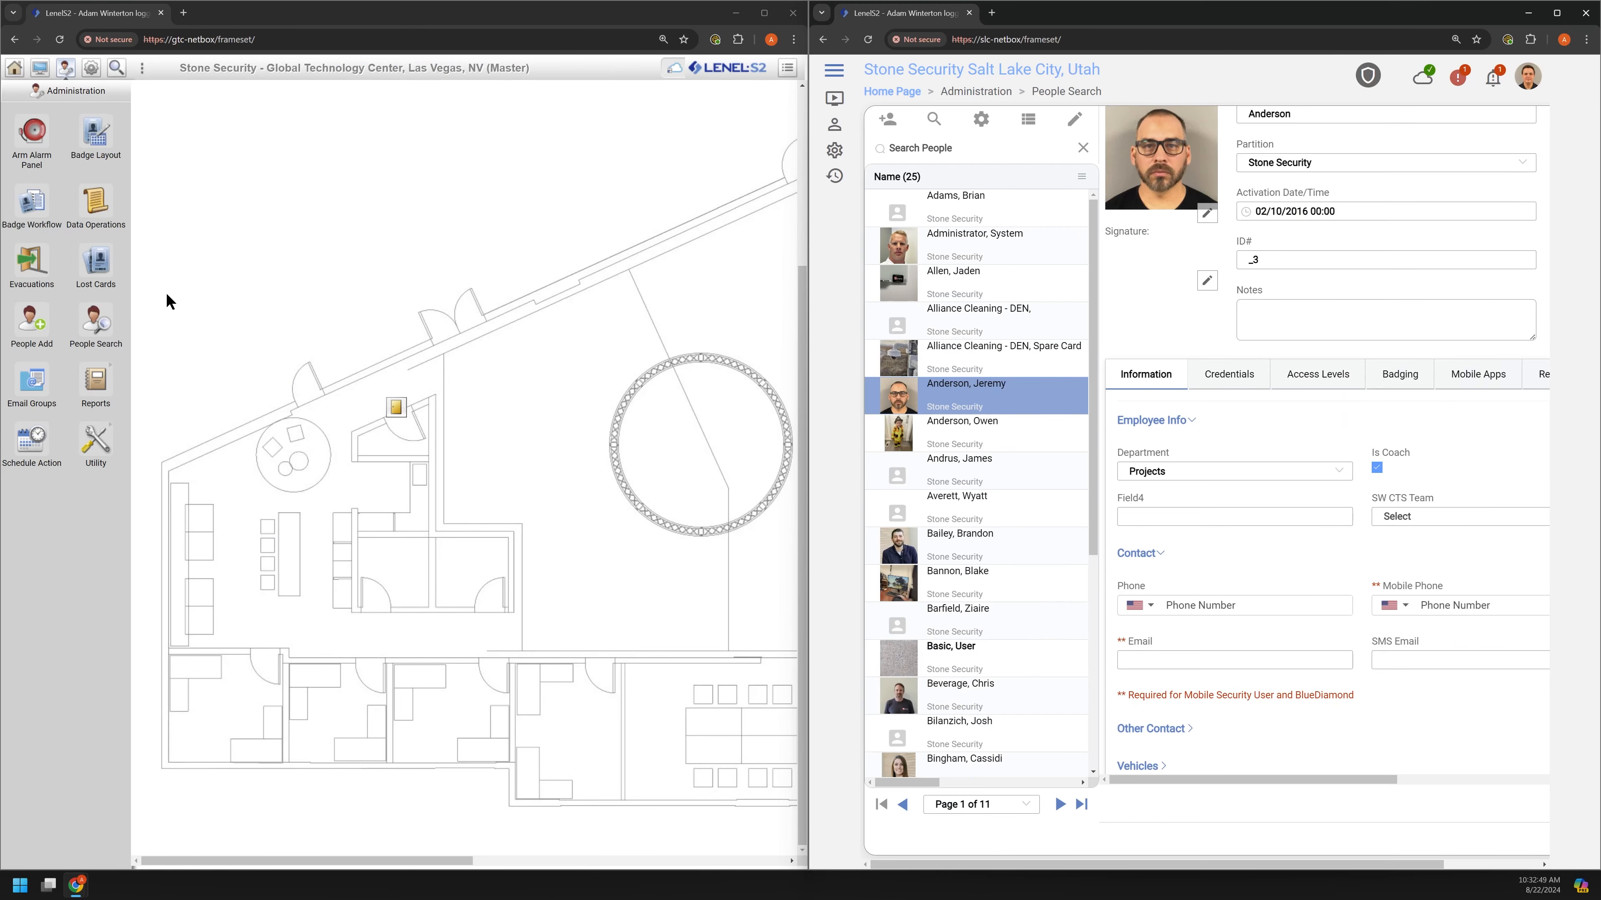
# Open a person's record from classic People Search and maximize the classic window.
pyautogui.click(92, 69)
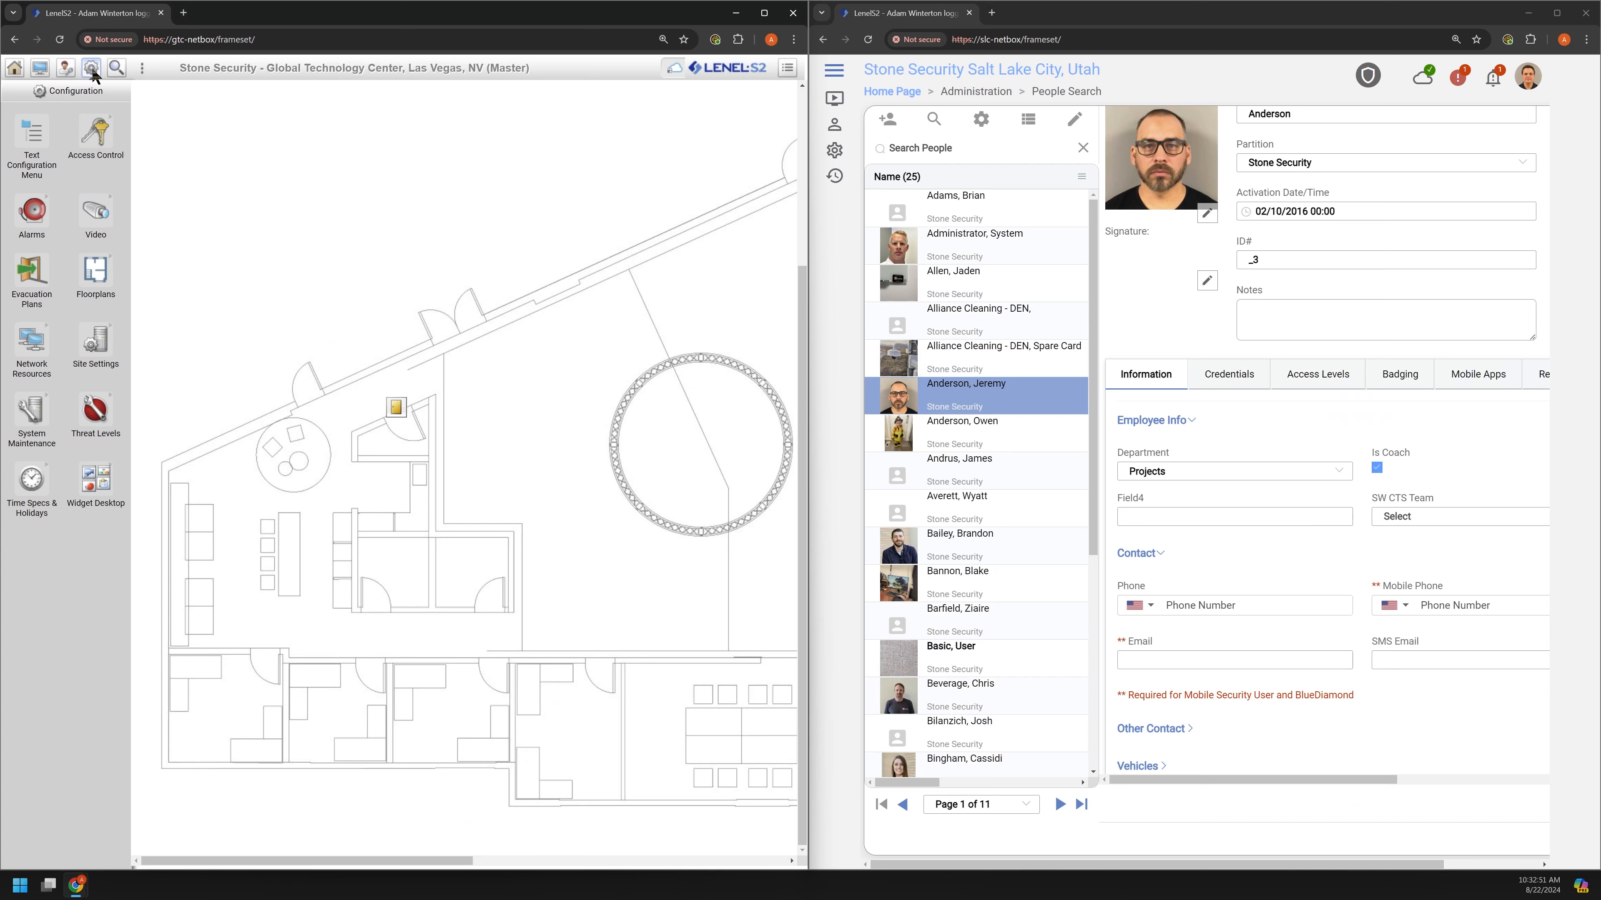
pyautogui.click(66, 68)
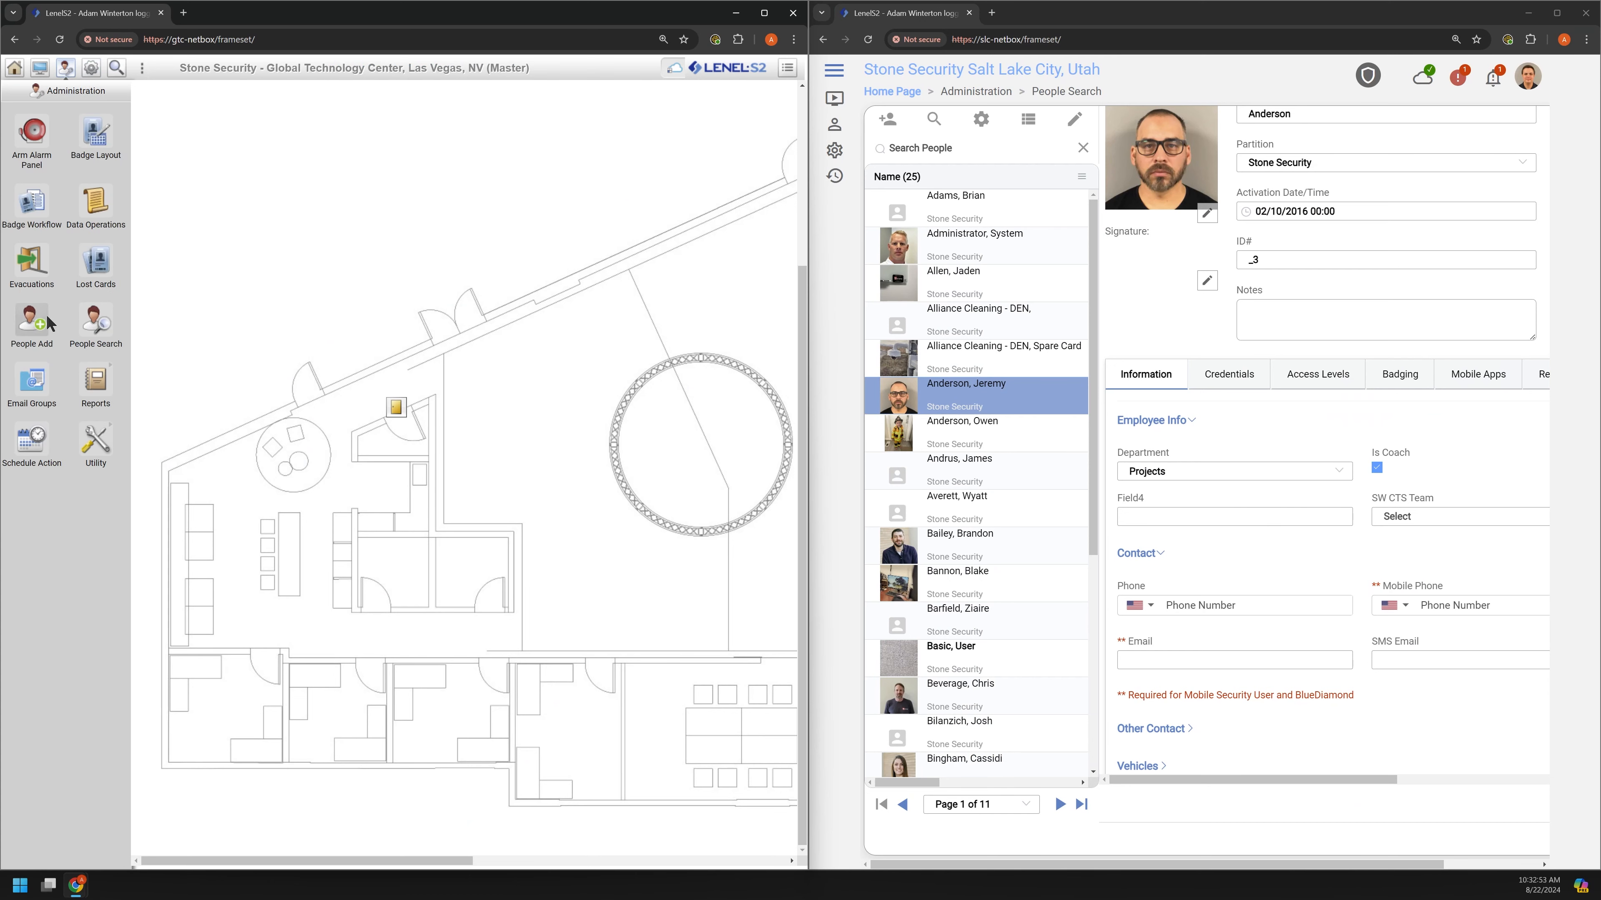
pyautogui.click(96, 322)
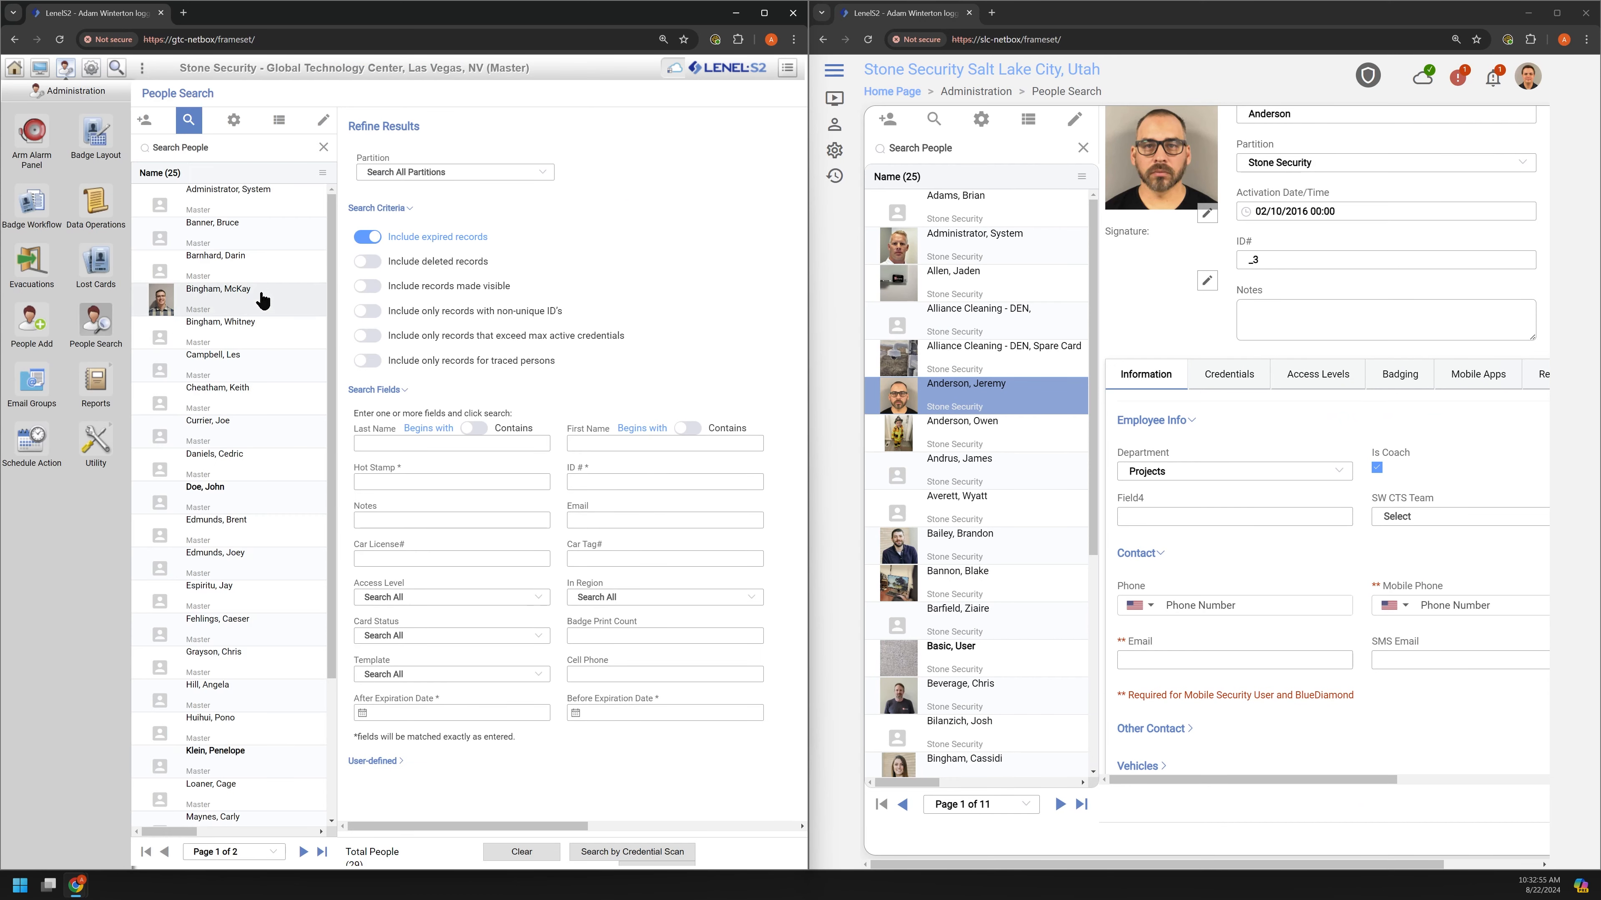
pyautogui.click(272, 238)
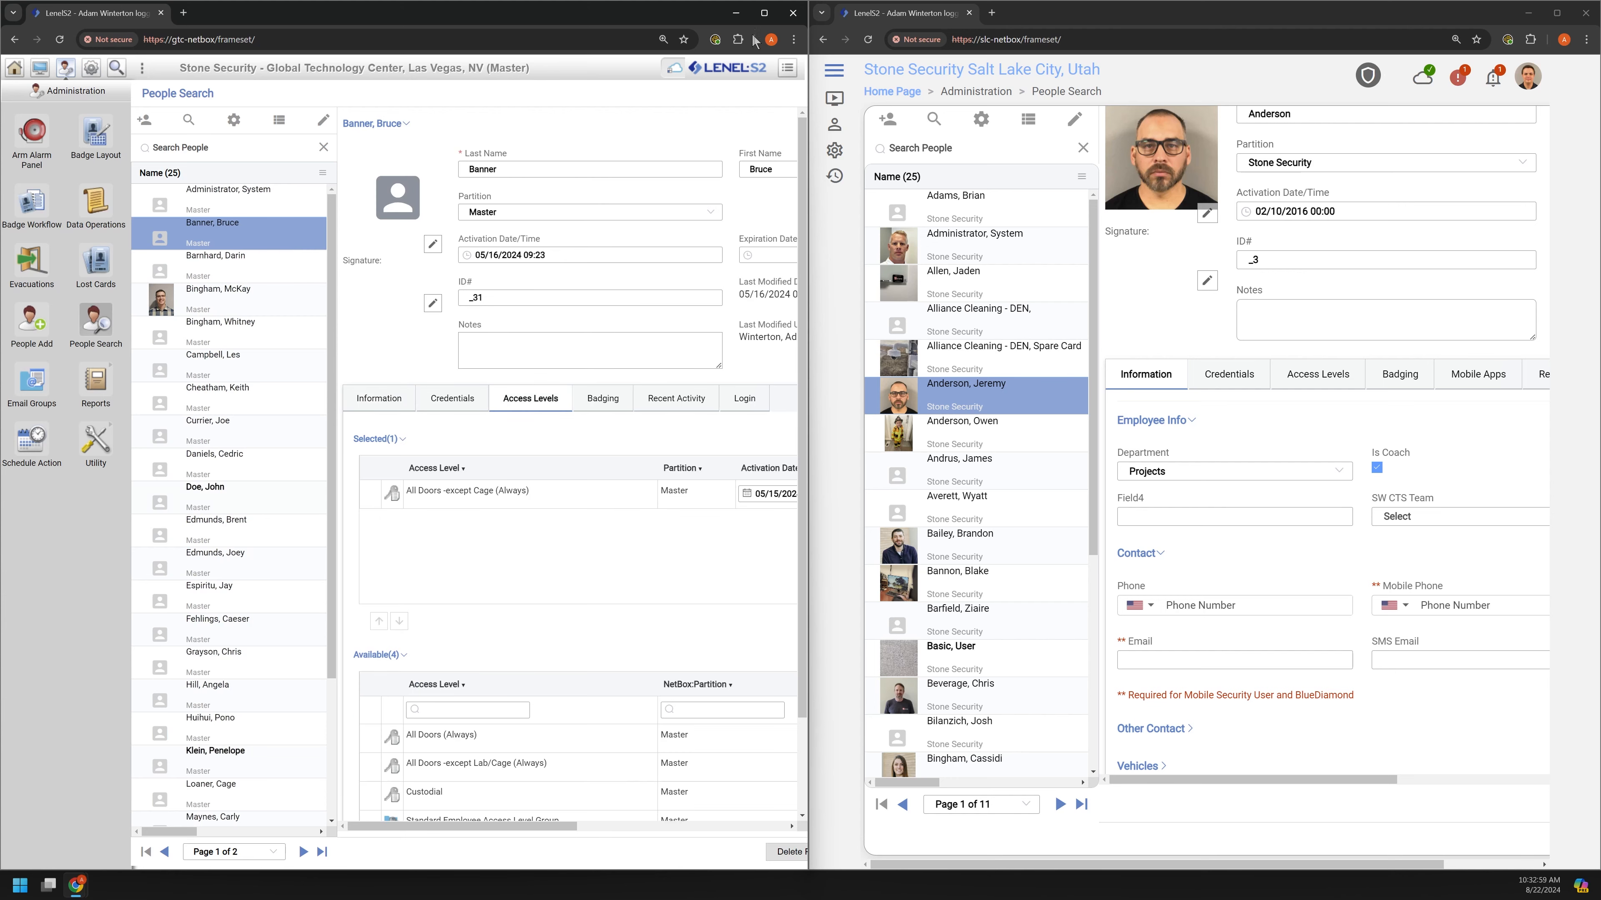
pyautogui.click(764, 13)
# Show the person's Information tab and collapse and re-expand the User-defined fields like Home Office.
pyautogui.click(391, 401)
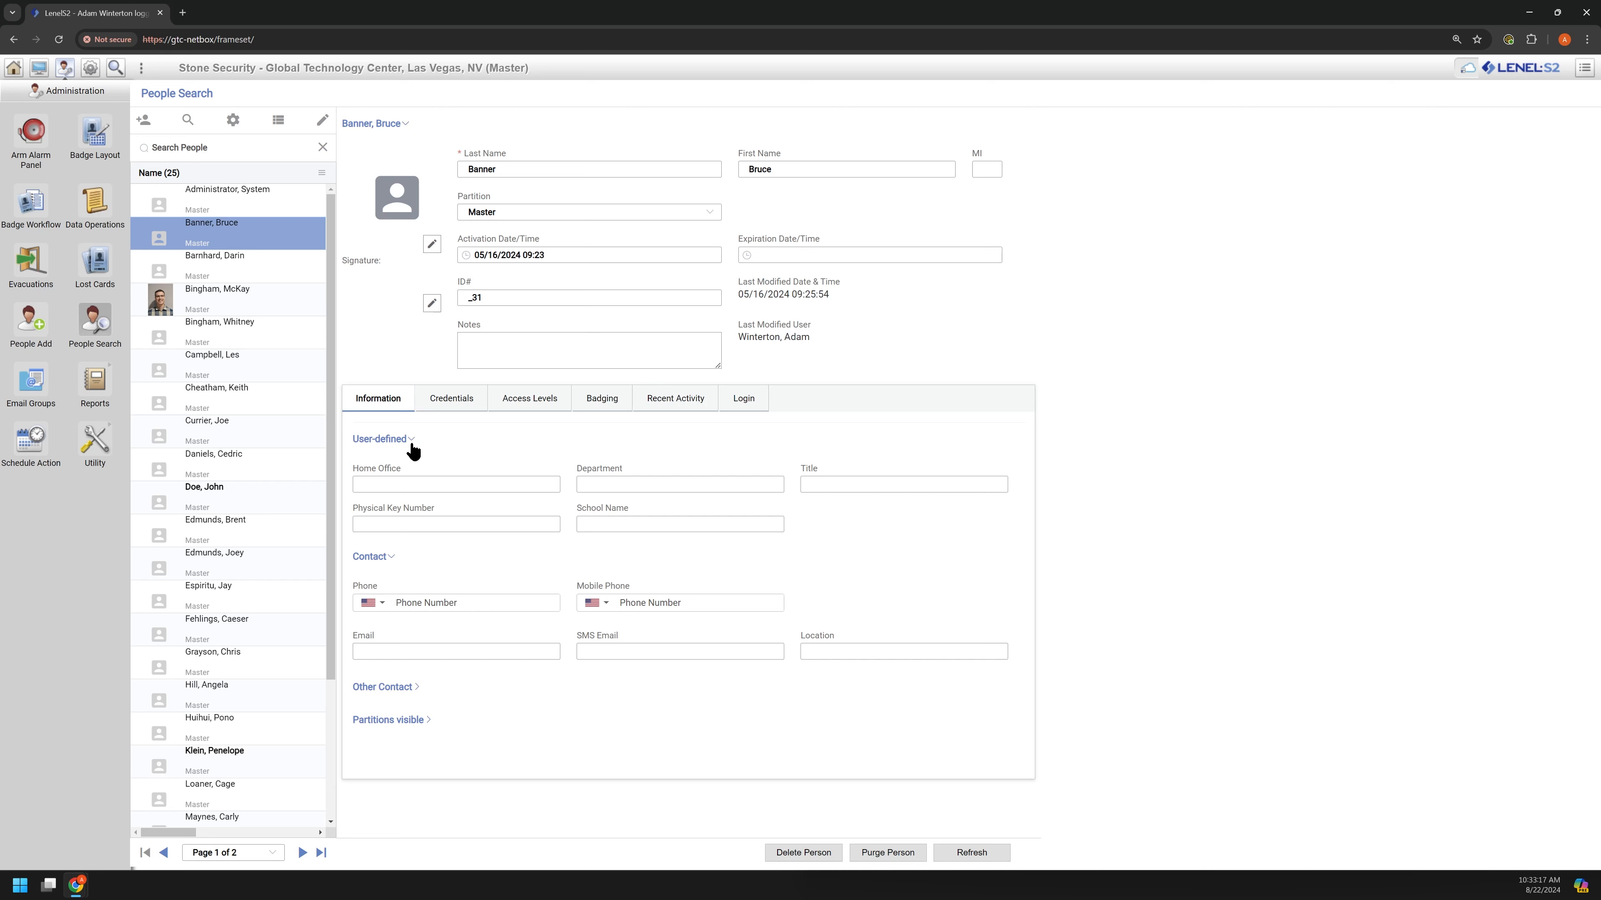
pyautogui.click(439, 491)
pyautogui.click(387, 443)
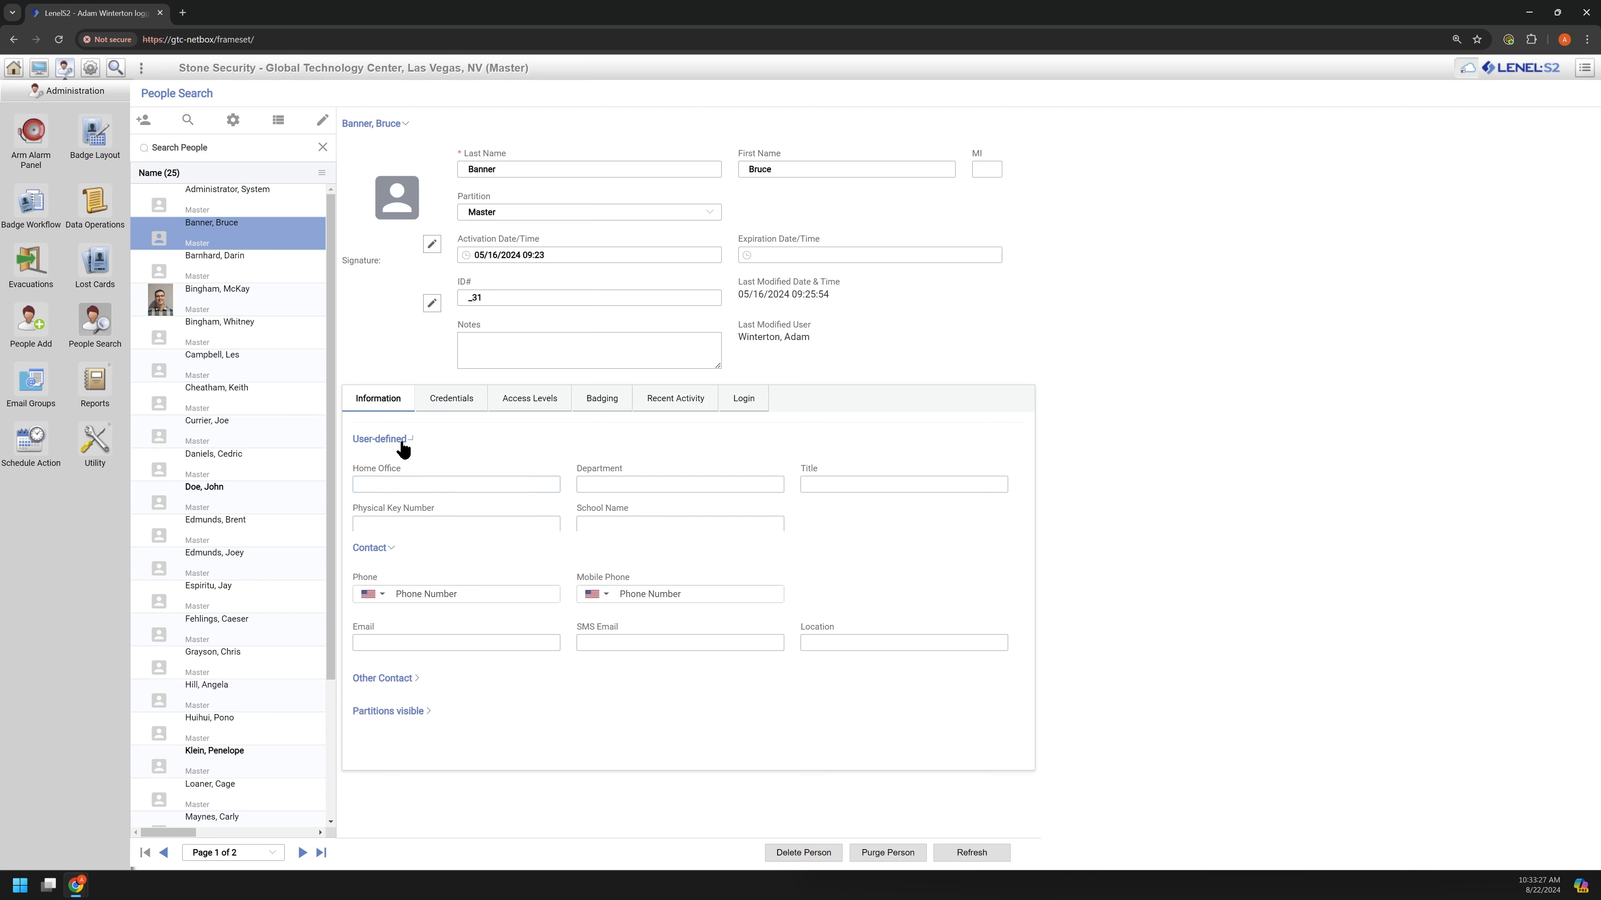
pyautogui.click(375, 444)
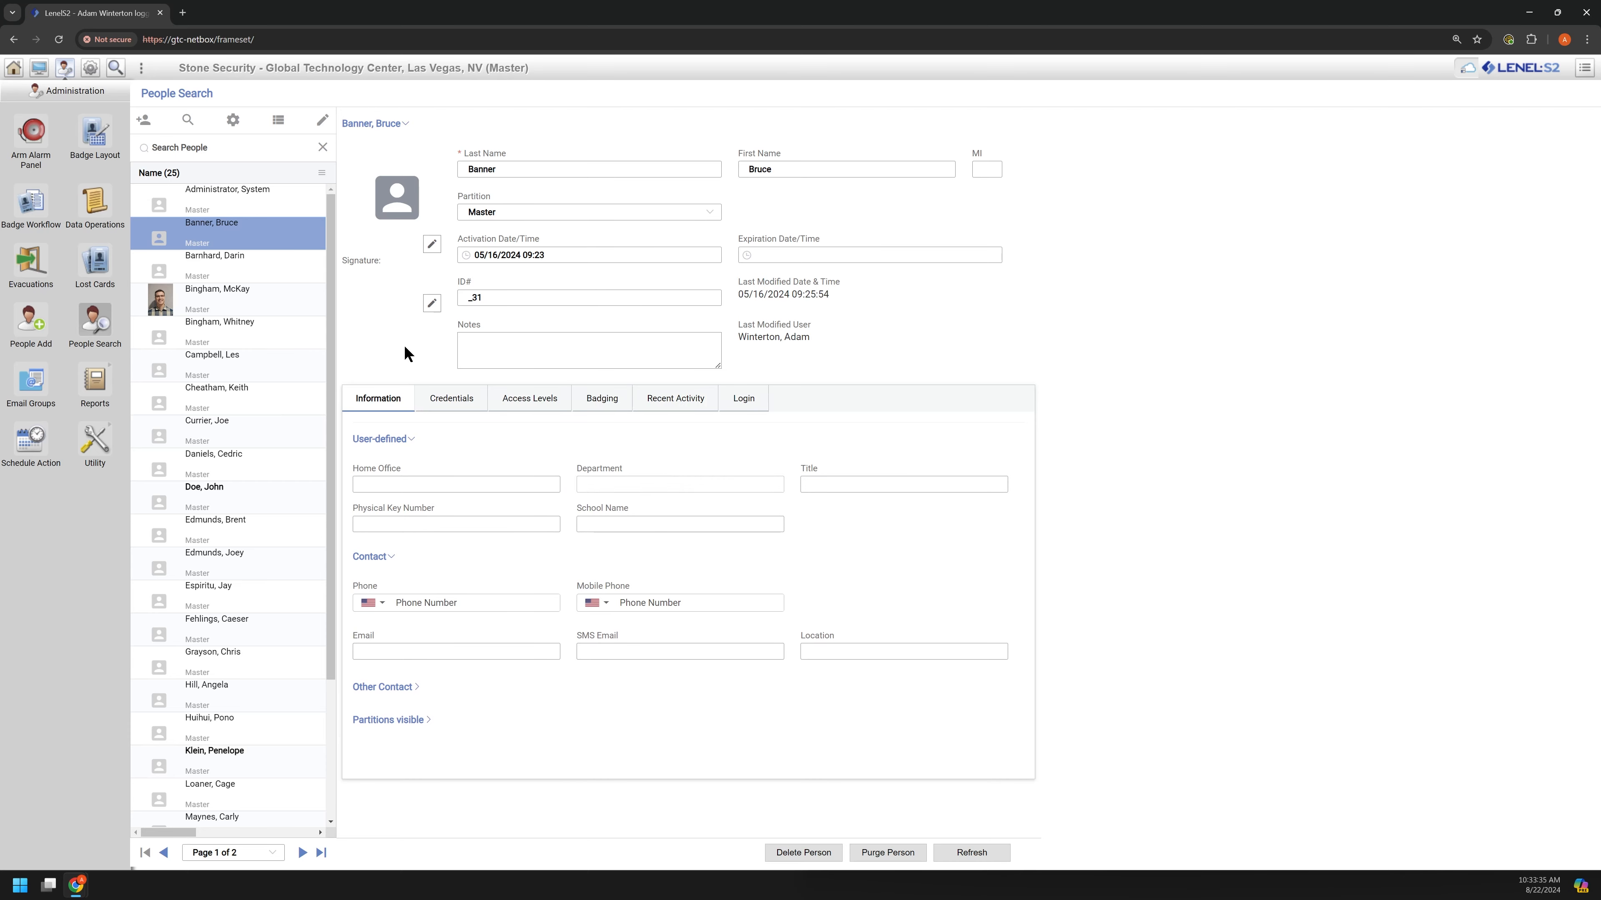
# Maximize the new-interface window, toggle its Employee Info section, then return to the classic window.
pyautogui.doubleClick(353, 12)
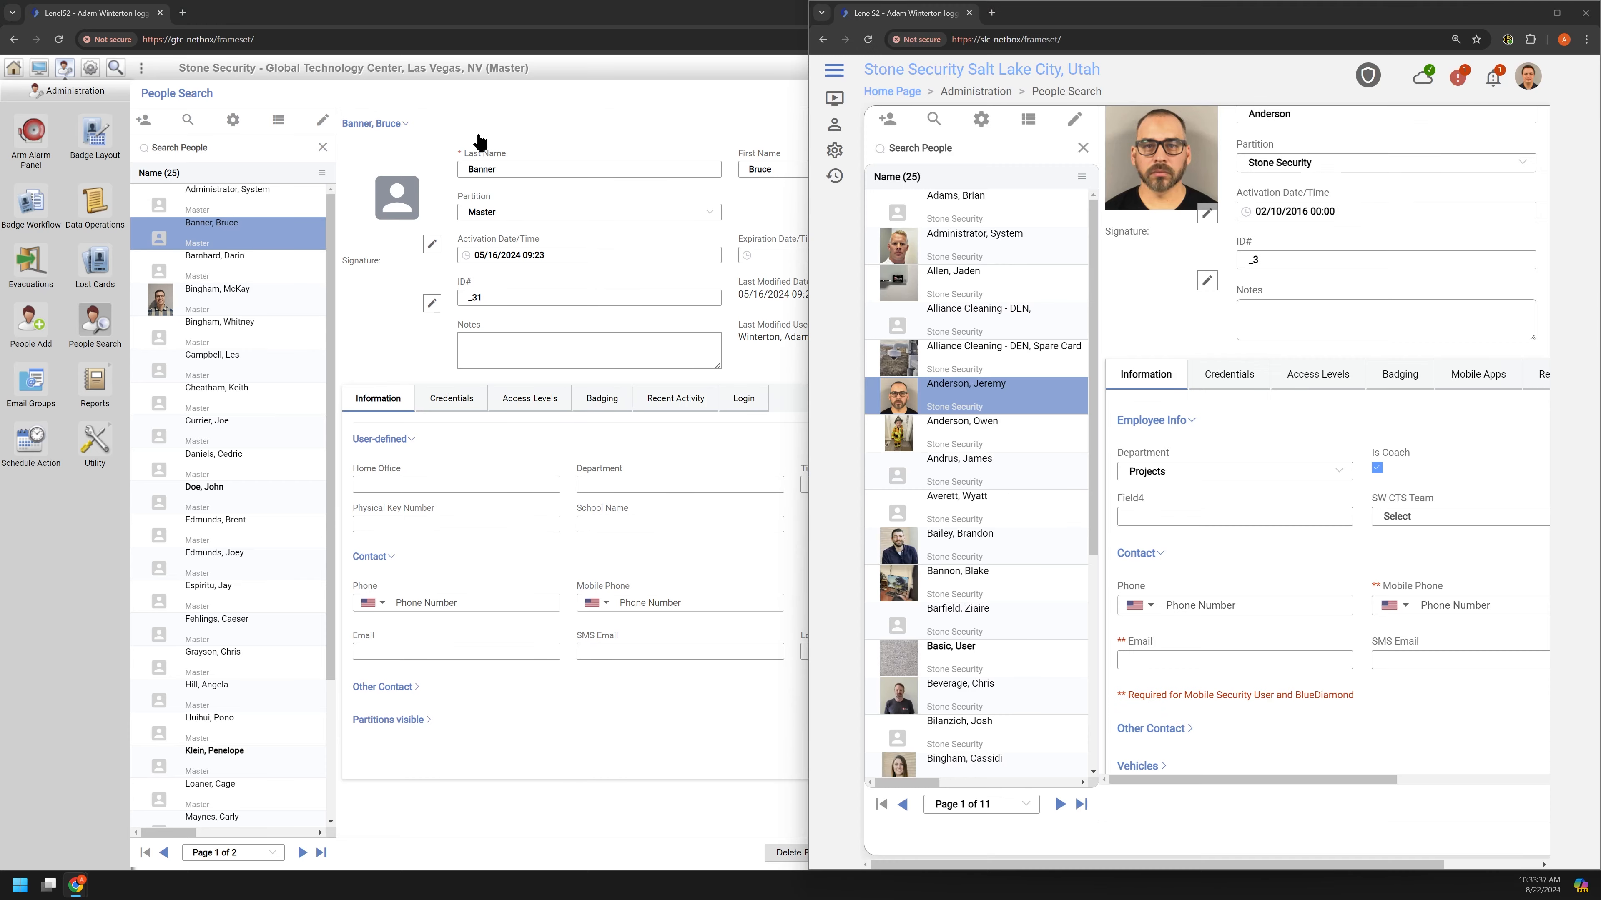
pyautogui.click(1557, 13)
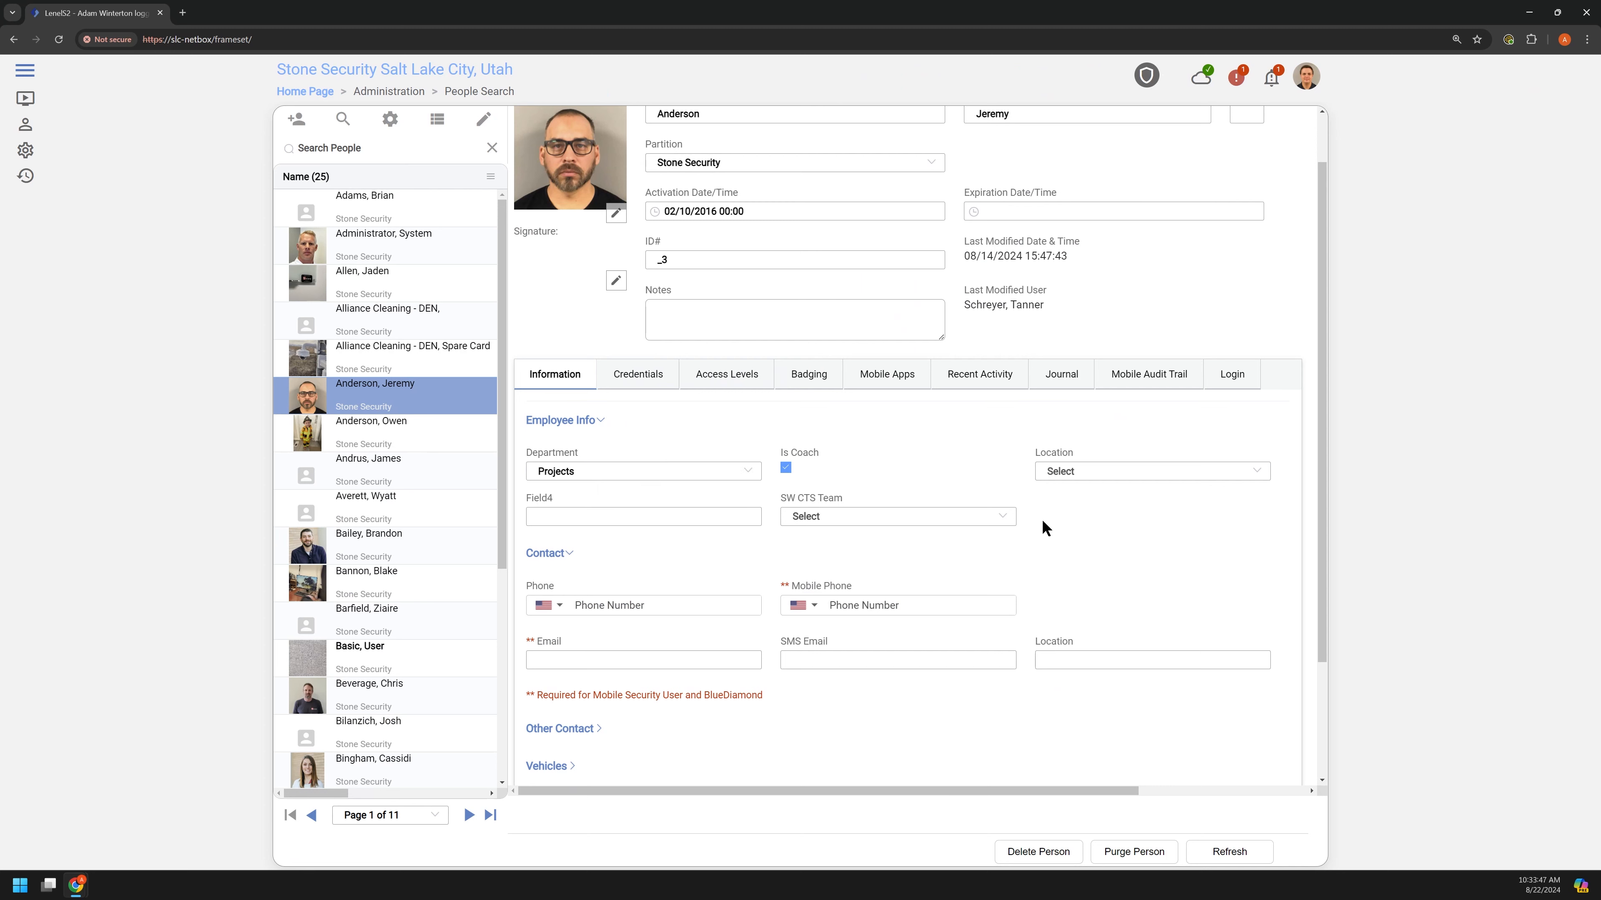
pyautogui.click(631, 518)
pyautogui.click(750, 432)
pyautogui.click(603, 421)
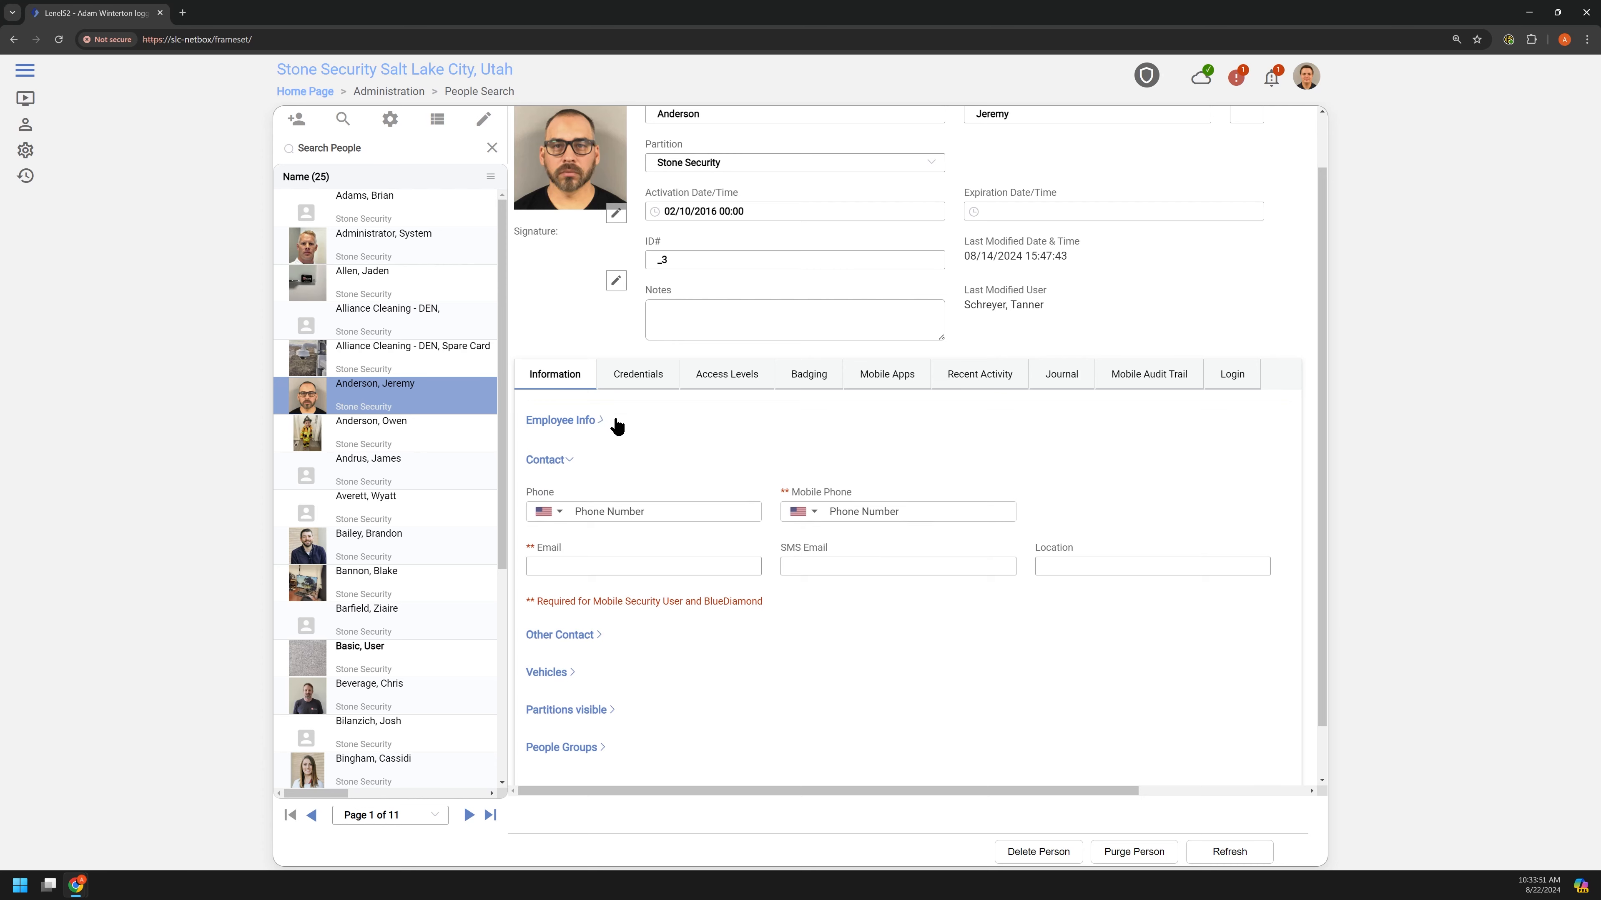
pyautogui.scroll(-3, 685, 458)
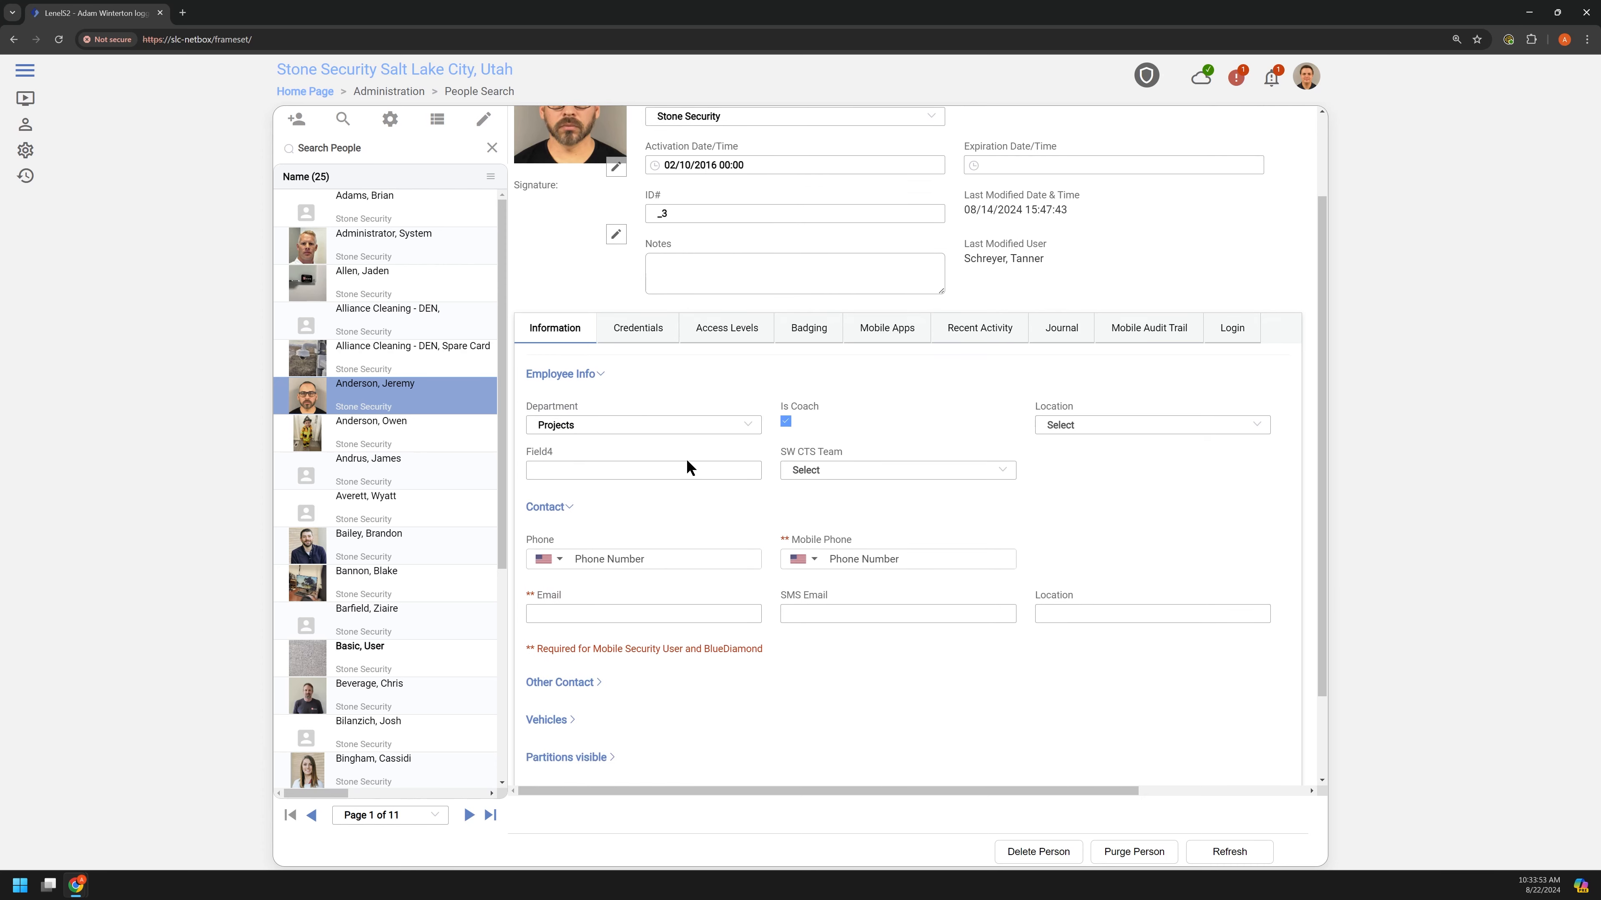
pyautogui.scroll(4, 687, 458)
pyautogui.hotkey('alt', 'Tab')
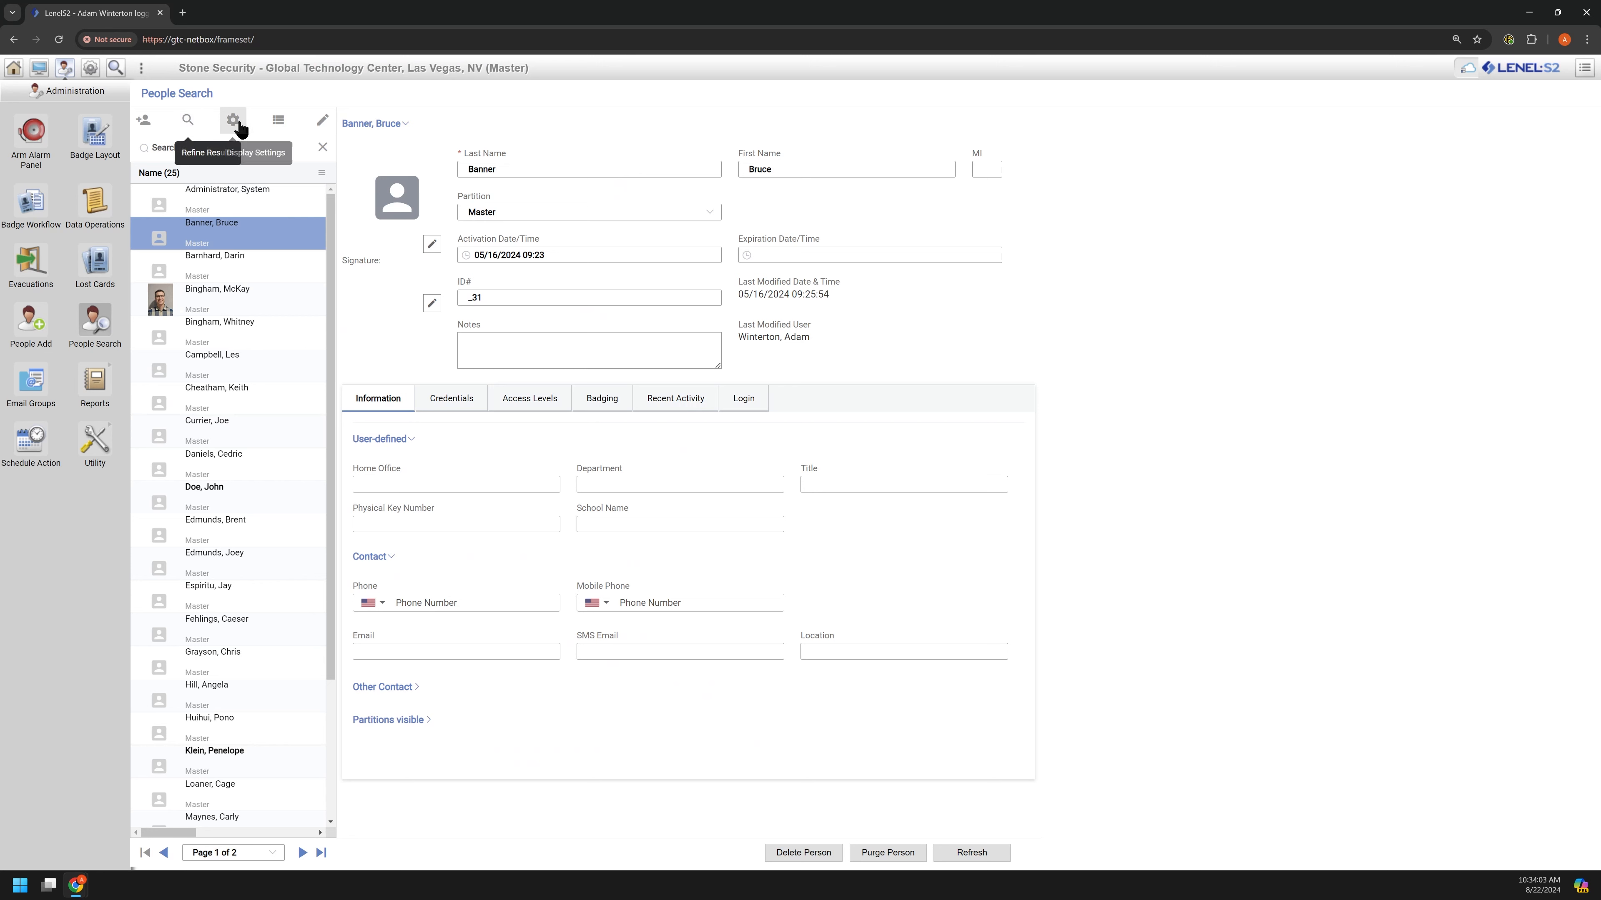
# Go to Configuration > Access Control > Person Records, peeking at UDF Value Lists along the way.
pyautogui.click(90, 67)
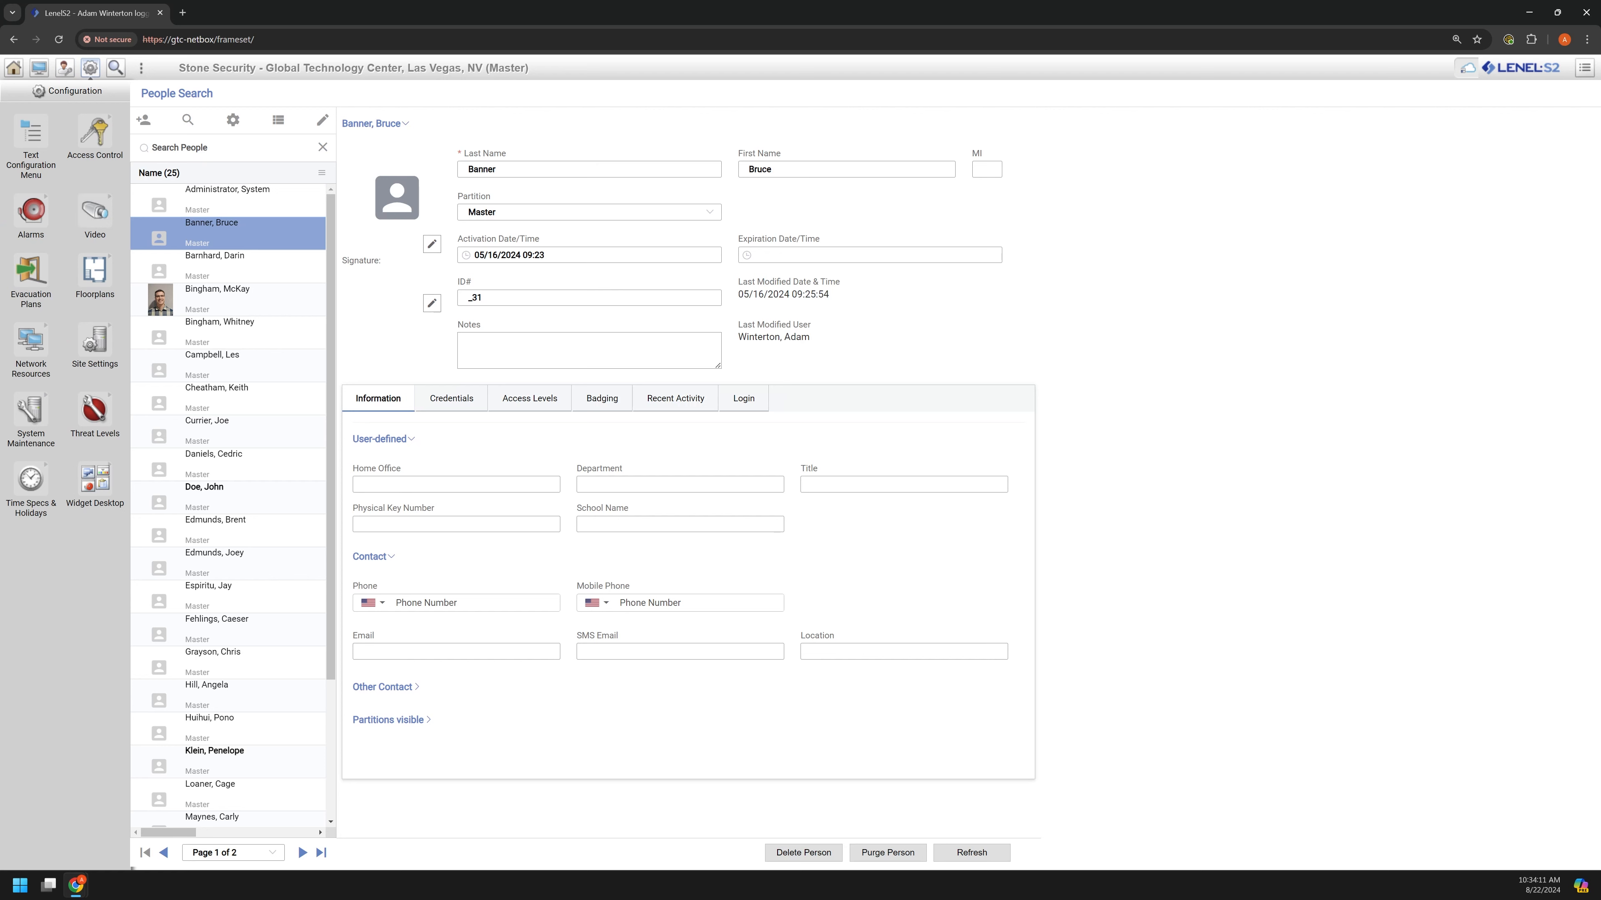
pyautogui.click(96, 140)
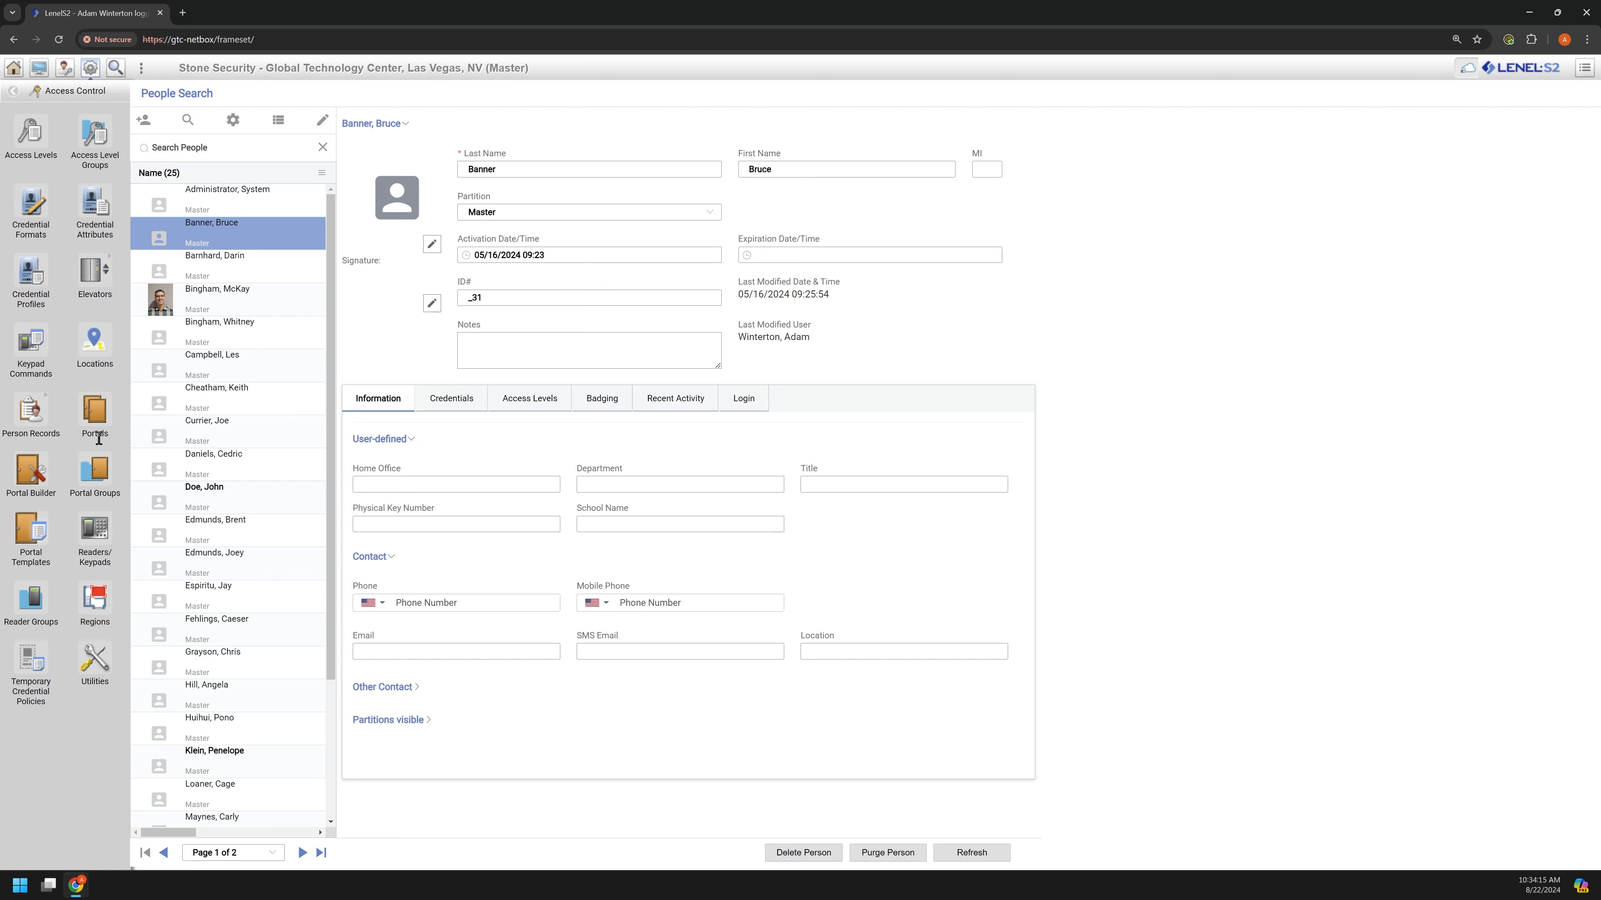
pyautogui.click(28, 411)
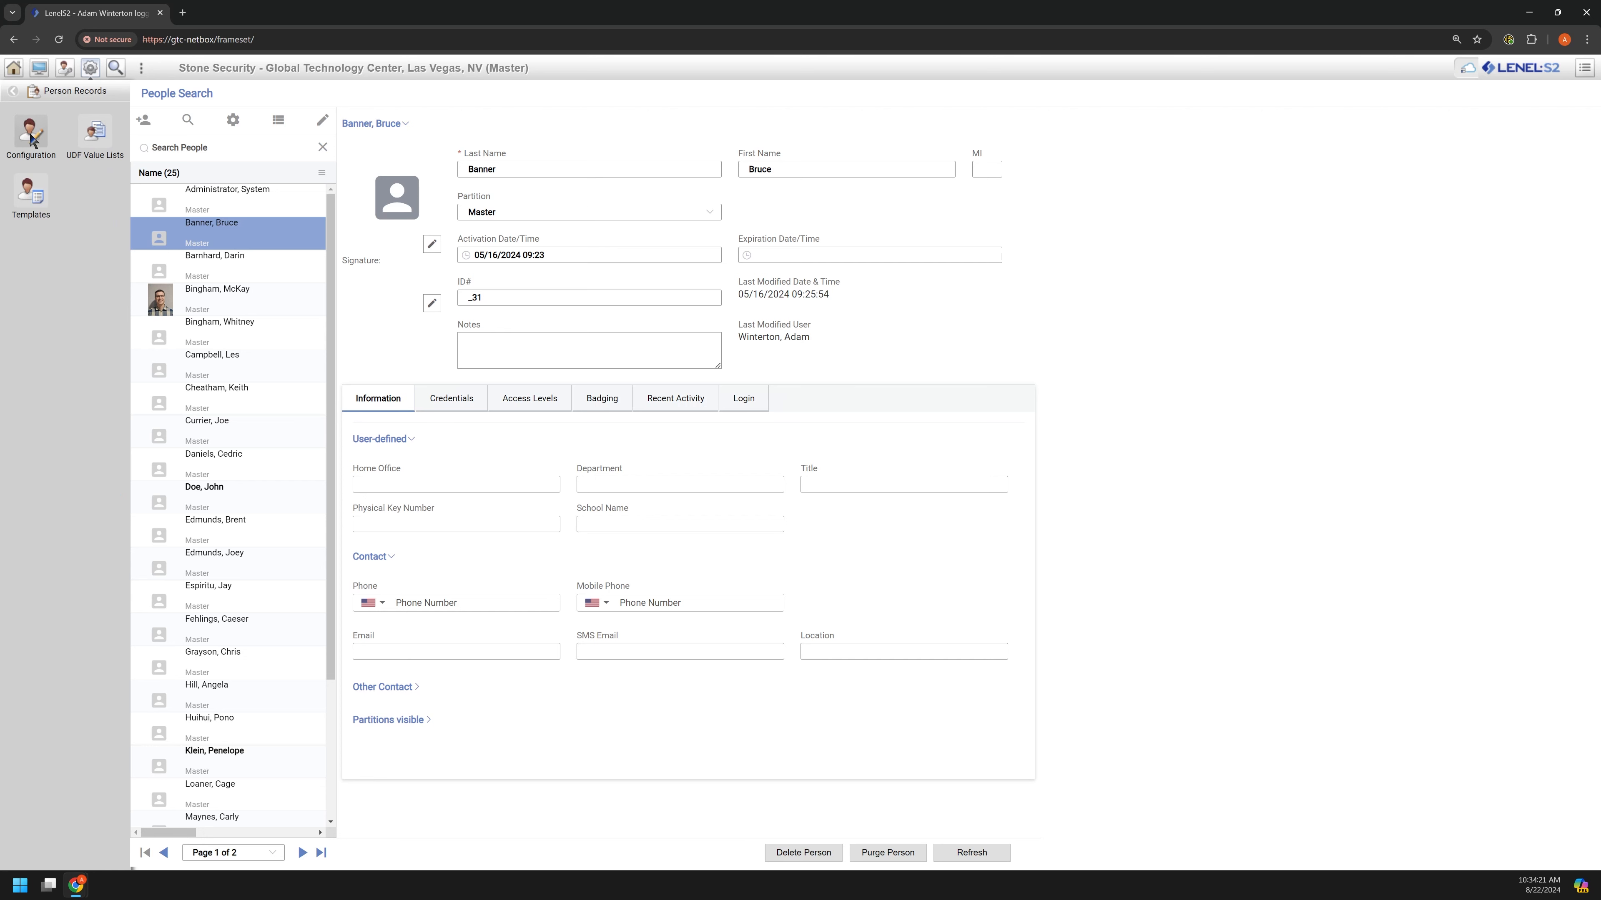
pyautogui.click(99, 136)
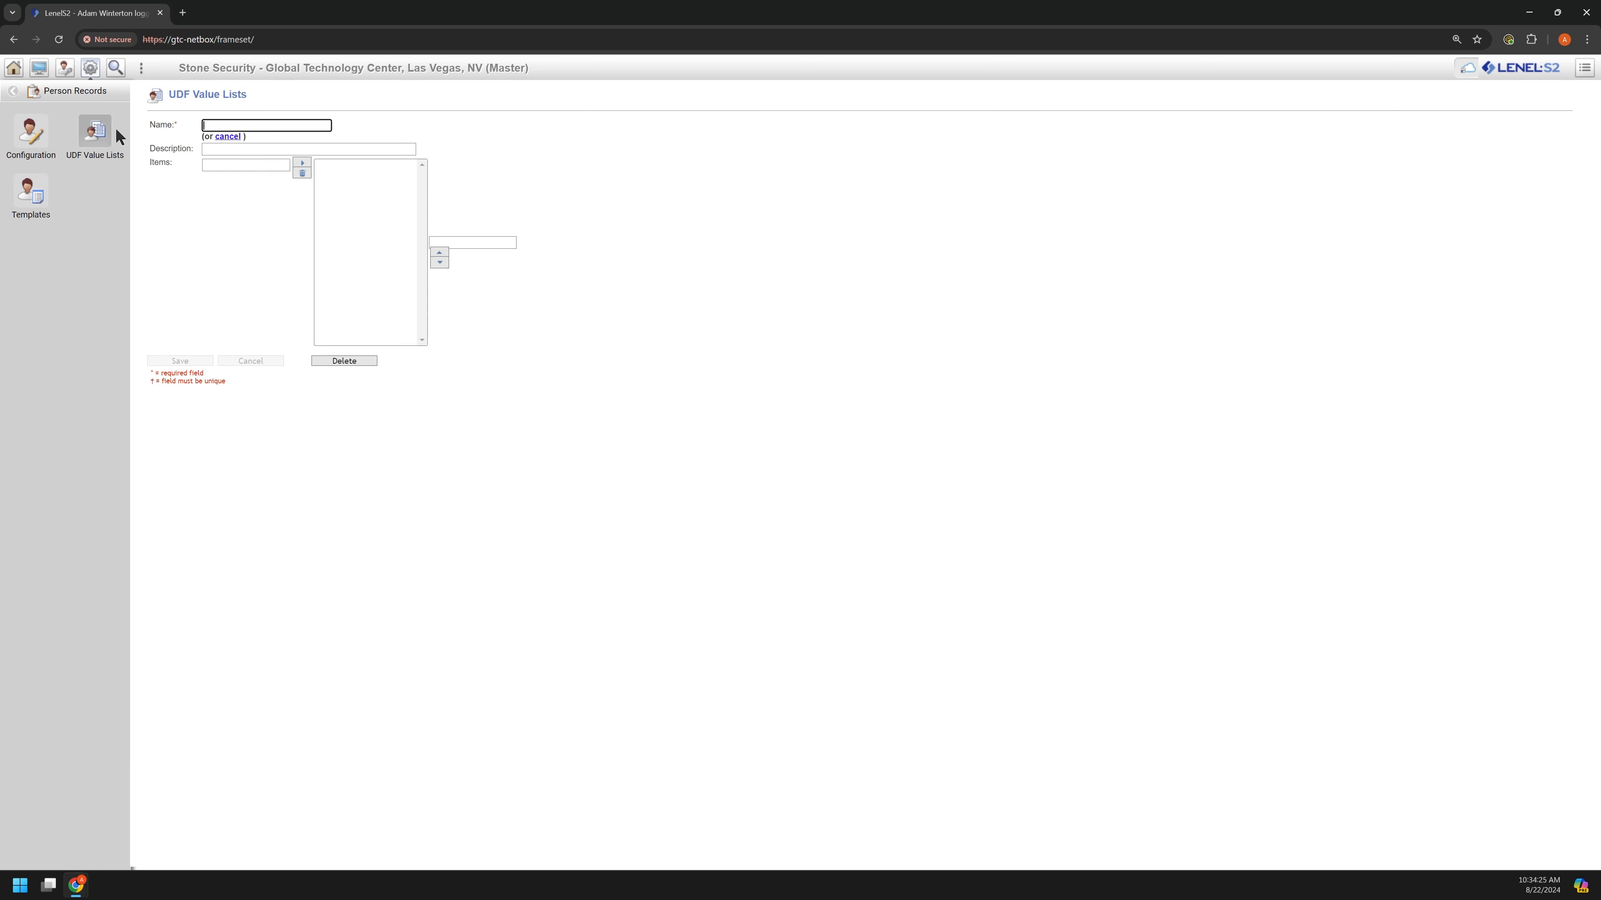
pyautogui.click(34, 138)
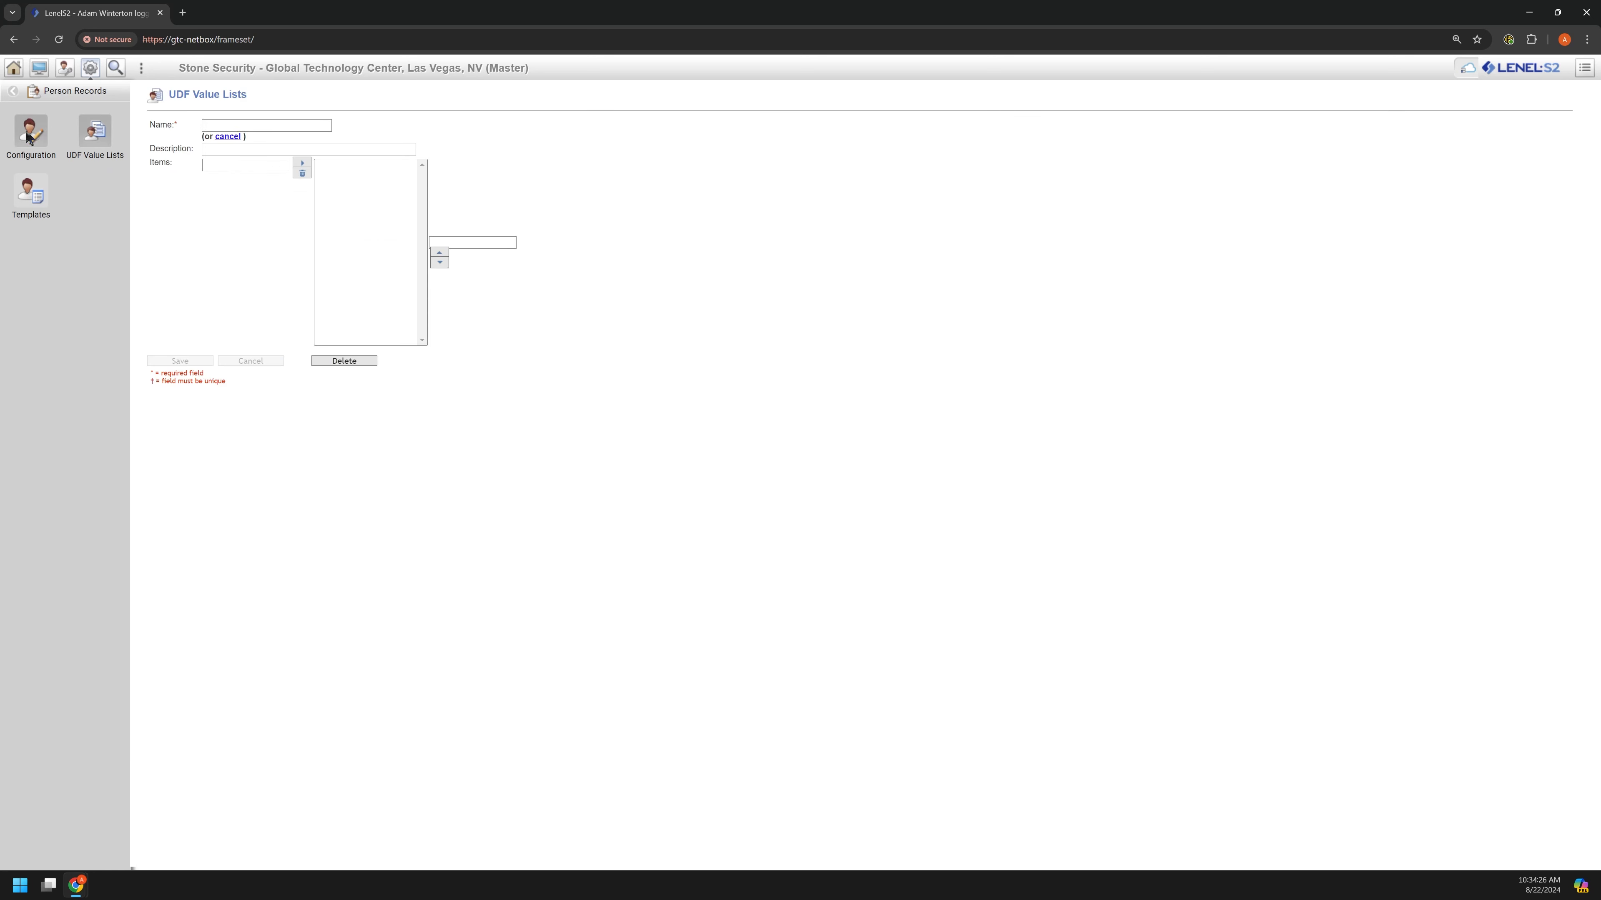
pyautogui.click(95, 133)
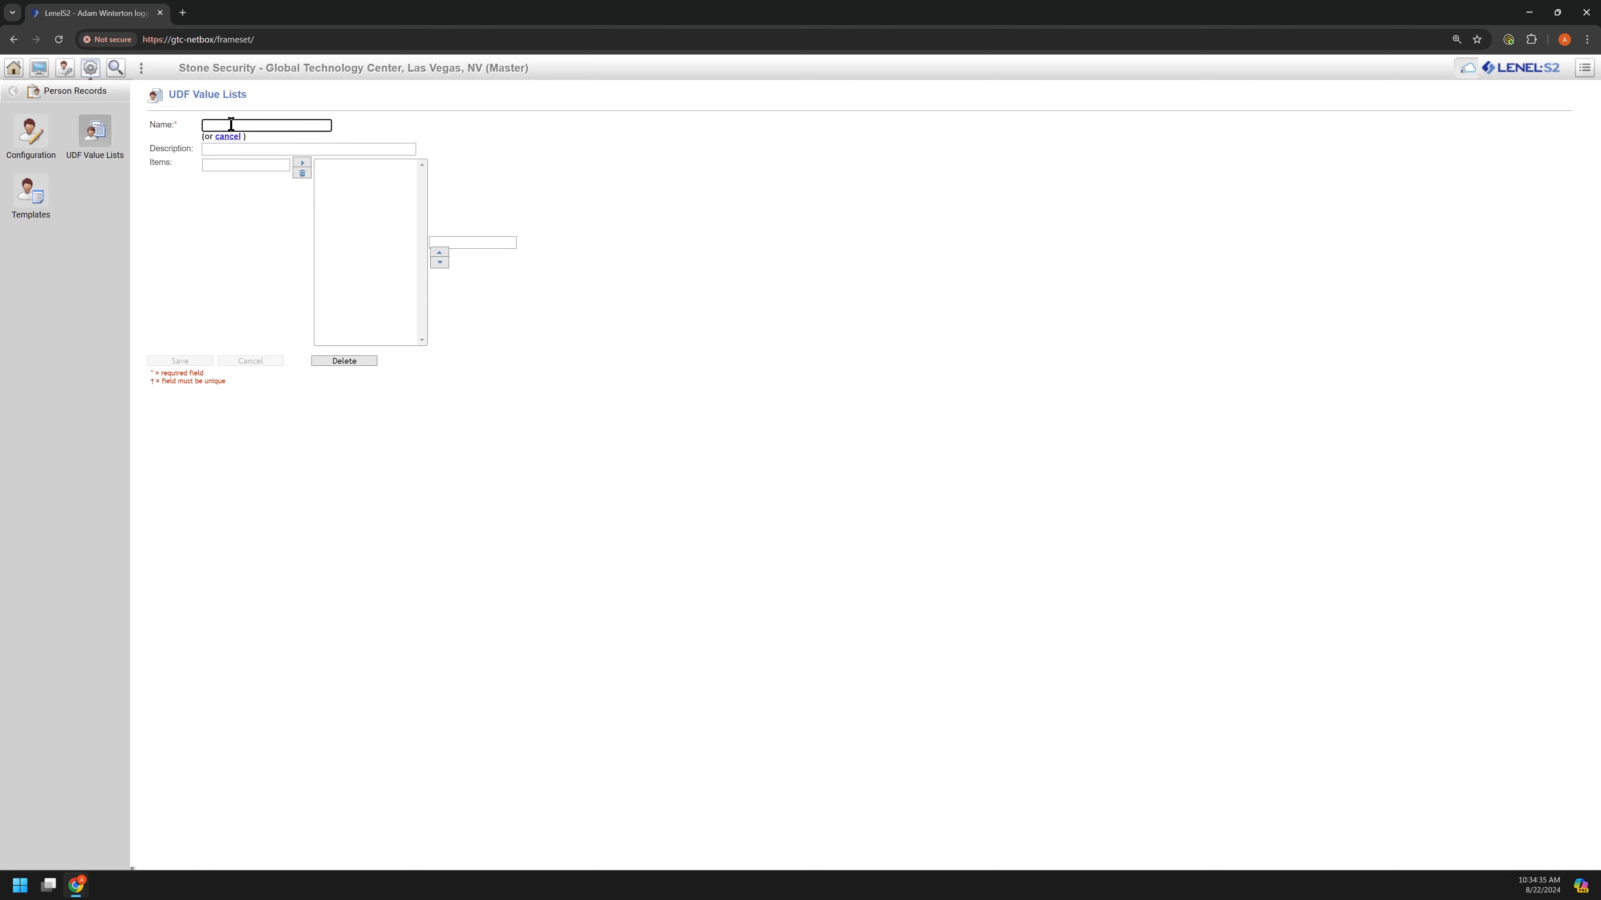
pyautogui.click(39, 128)
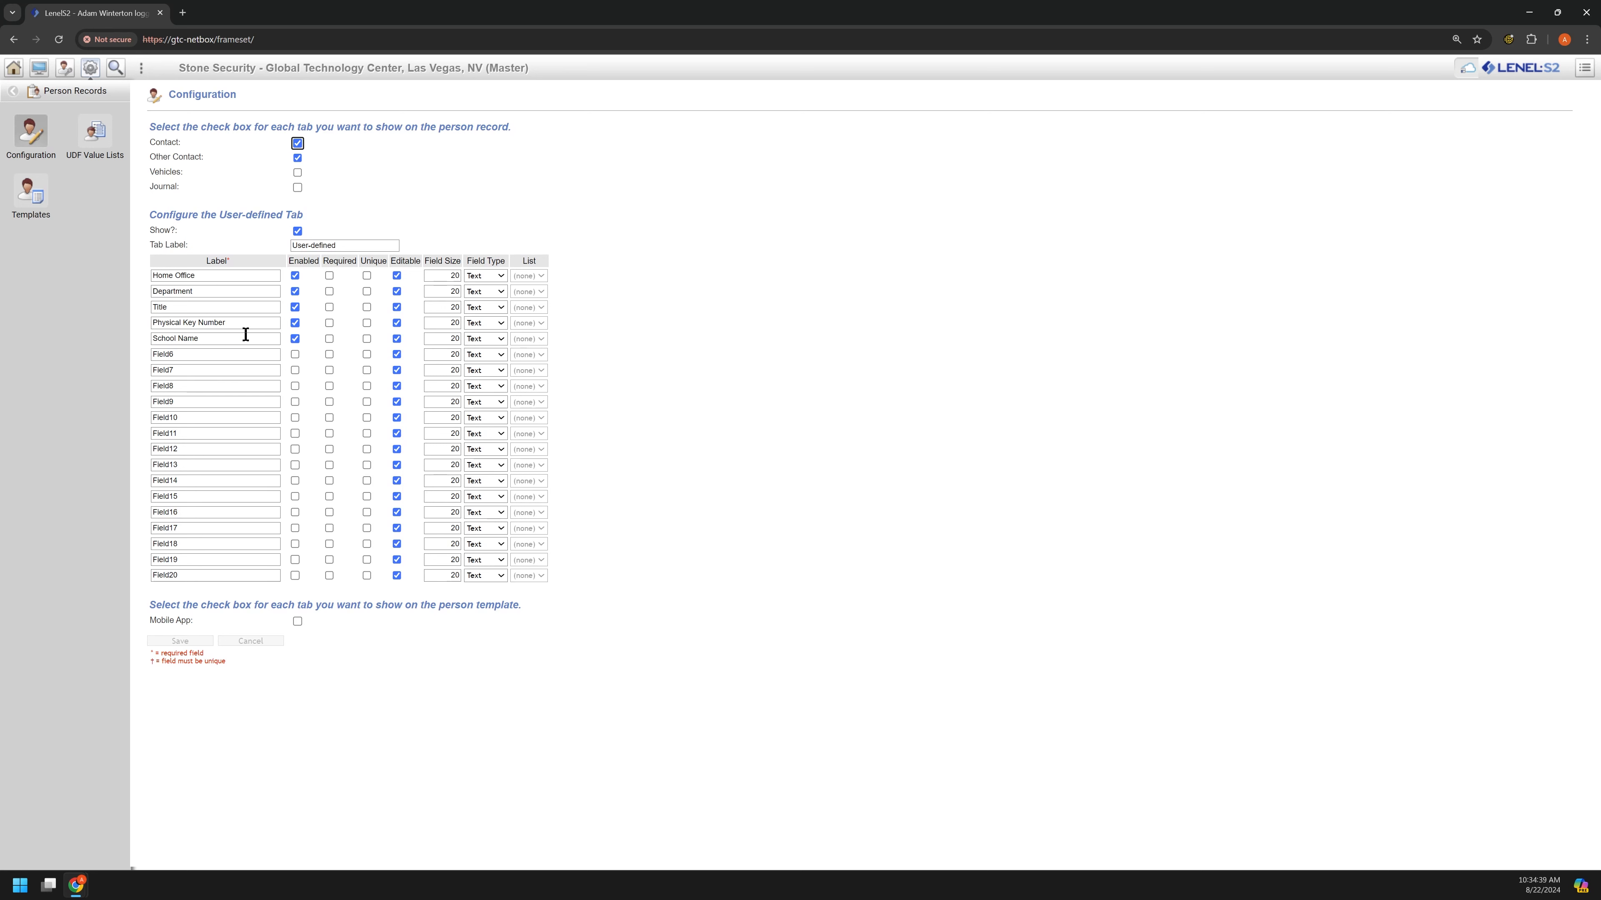
pyautogui.tripleClick(202, 275)
pyautogui.click(205, 273)
pyautogui.tripleClick(204, 290)
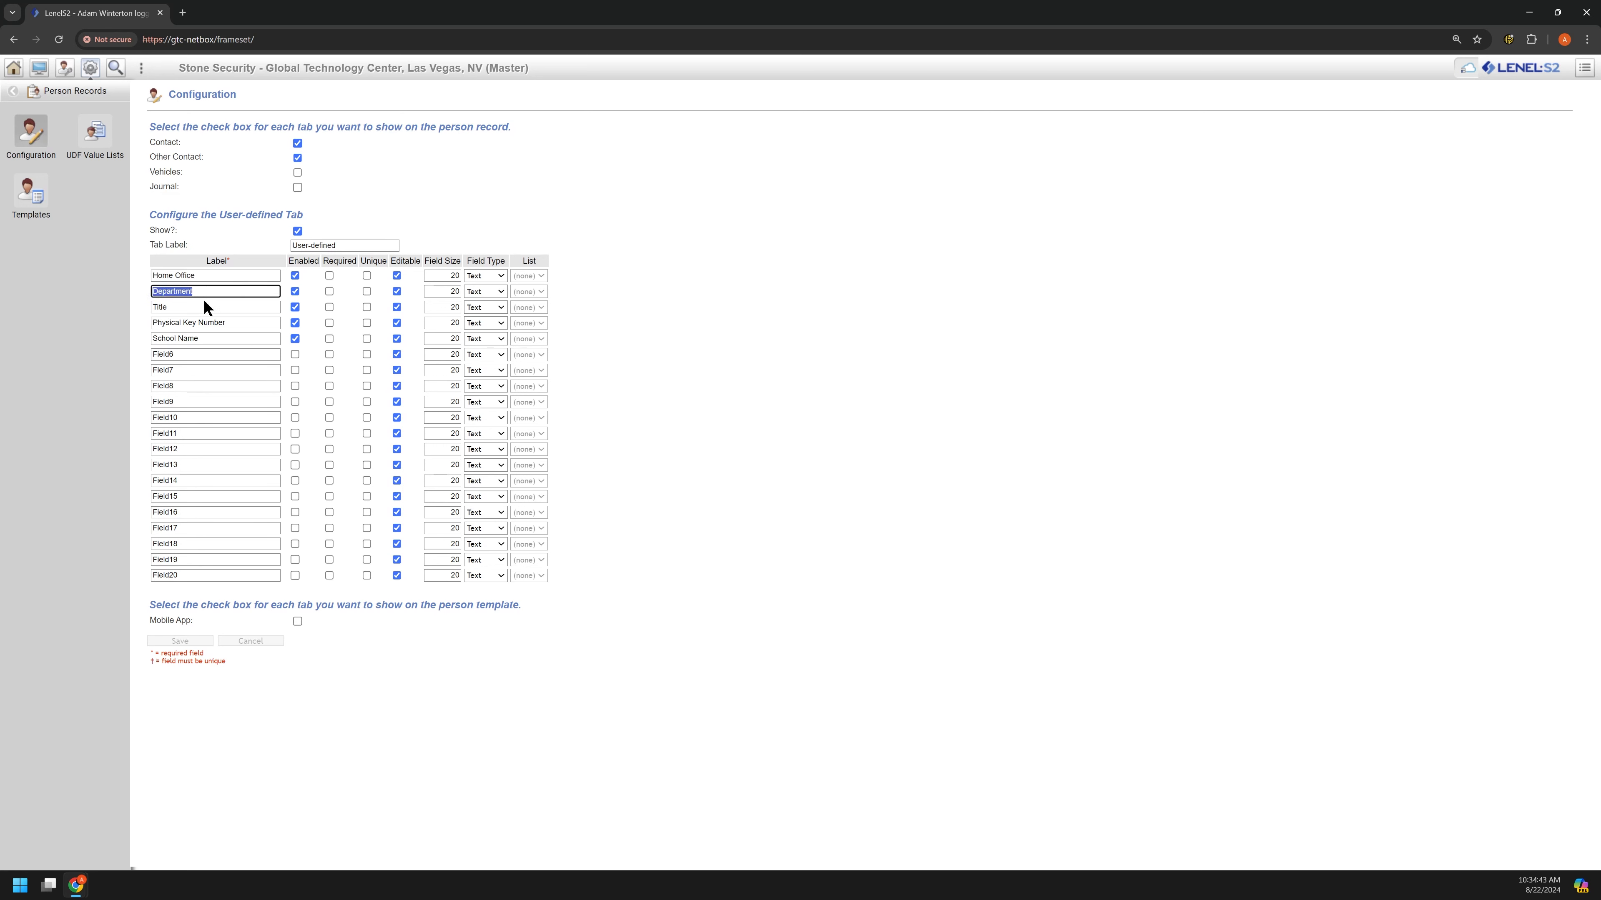
pyautogui.tripleClick(202, 307)
pyautogui.tripleClick(228, 323)
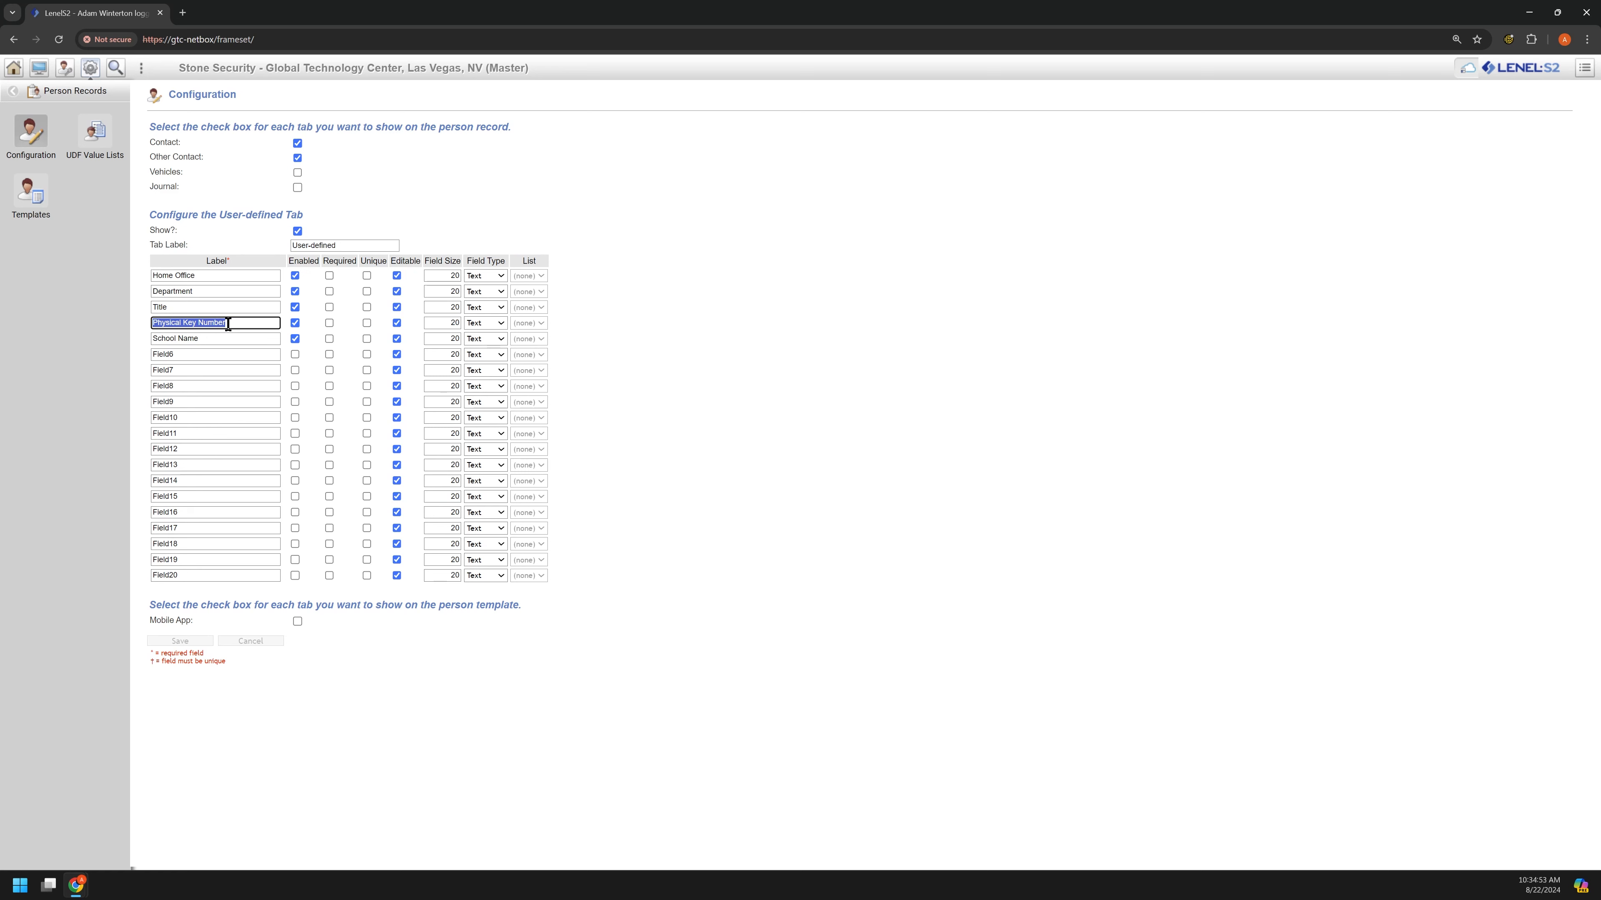
pyautogui.press('Tab')
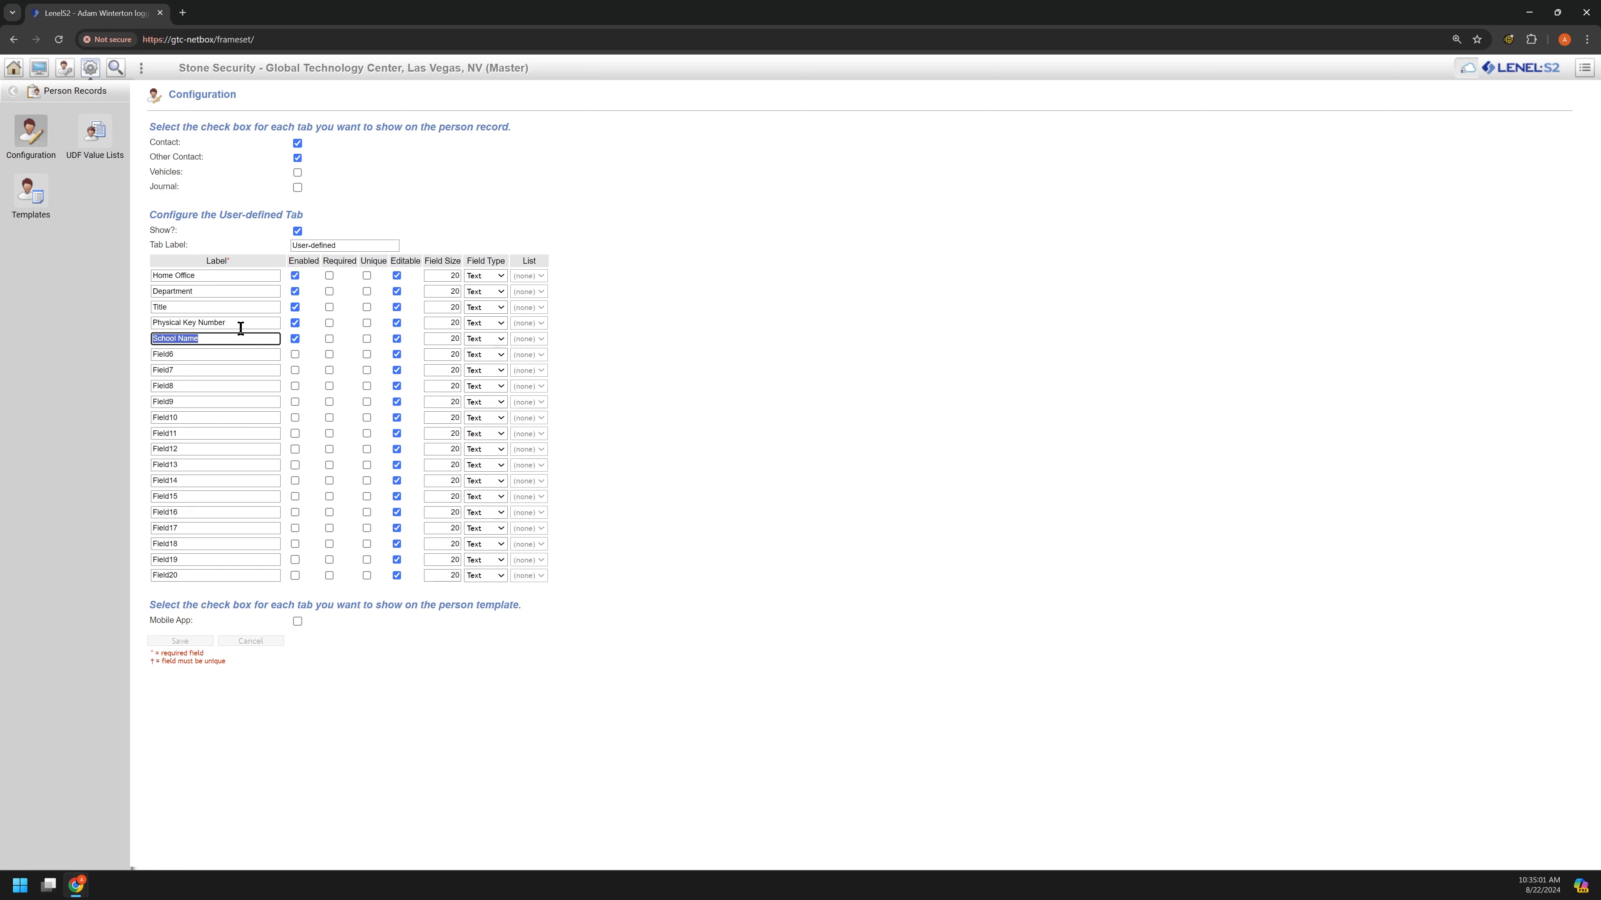
pyautogui.click(185, 385)
pyautogui.click(185, 386)
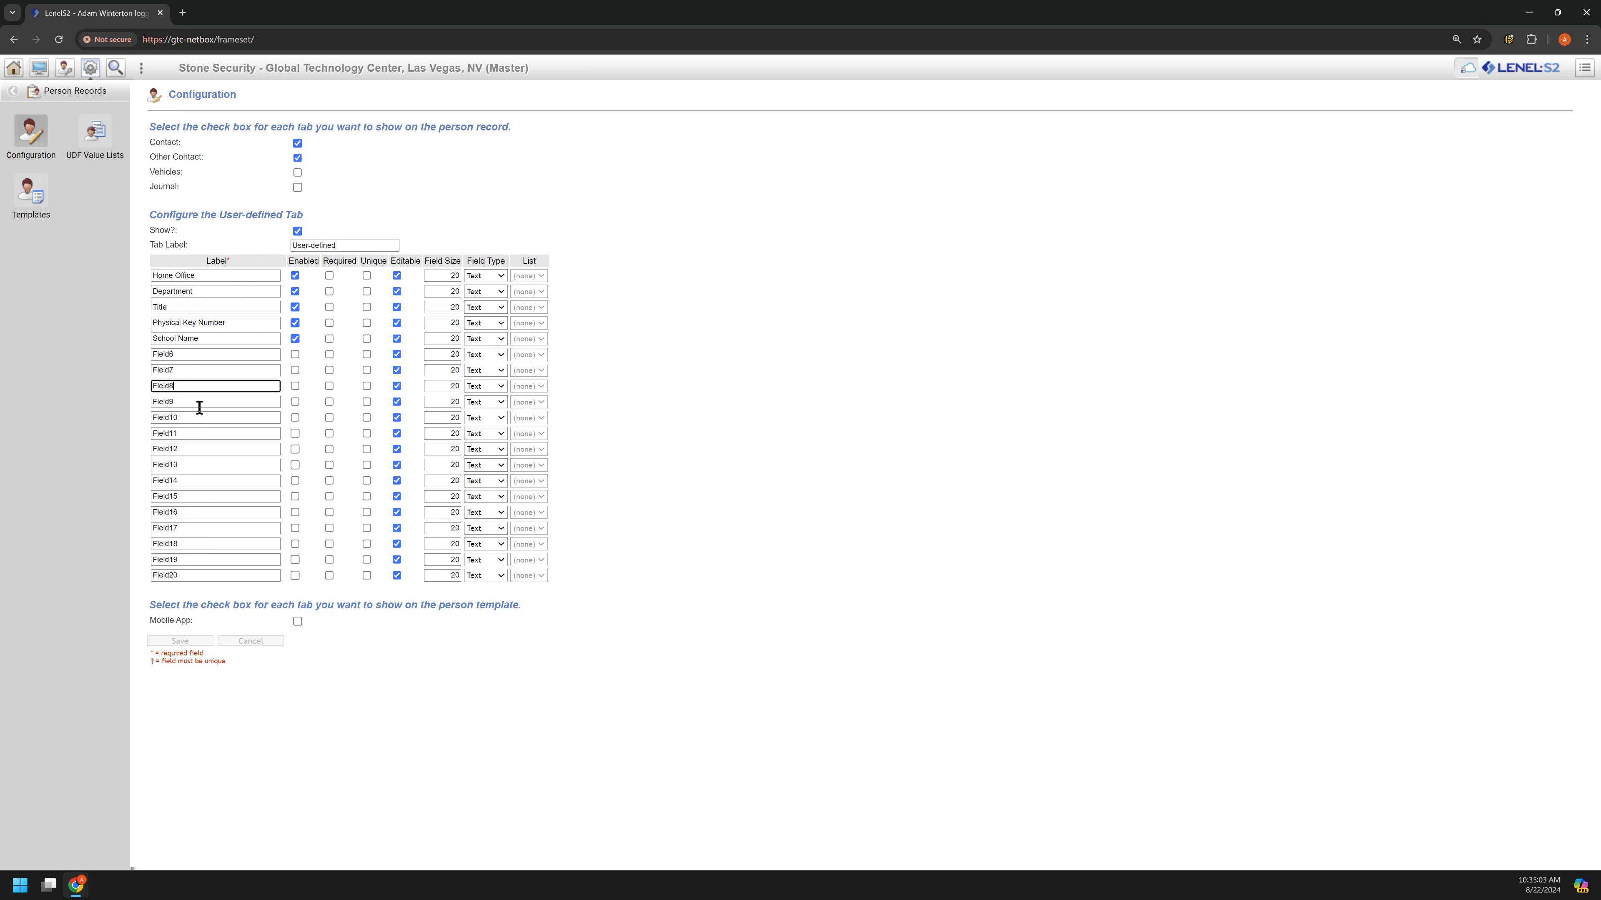
pyautogui.click(295, 340)
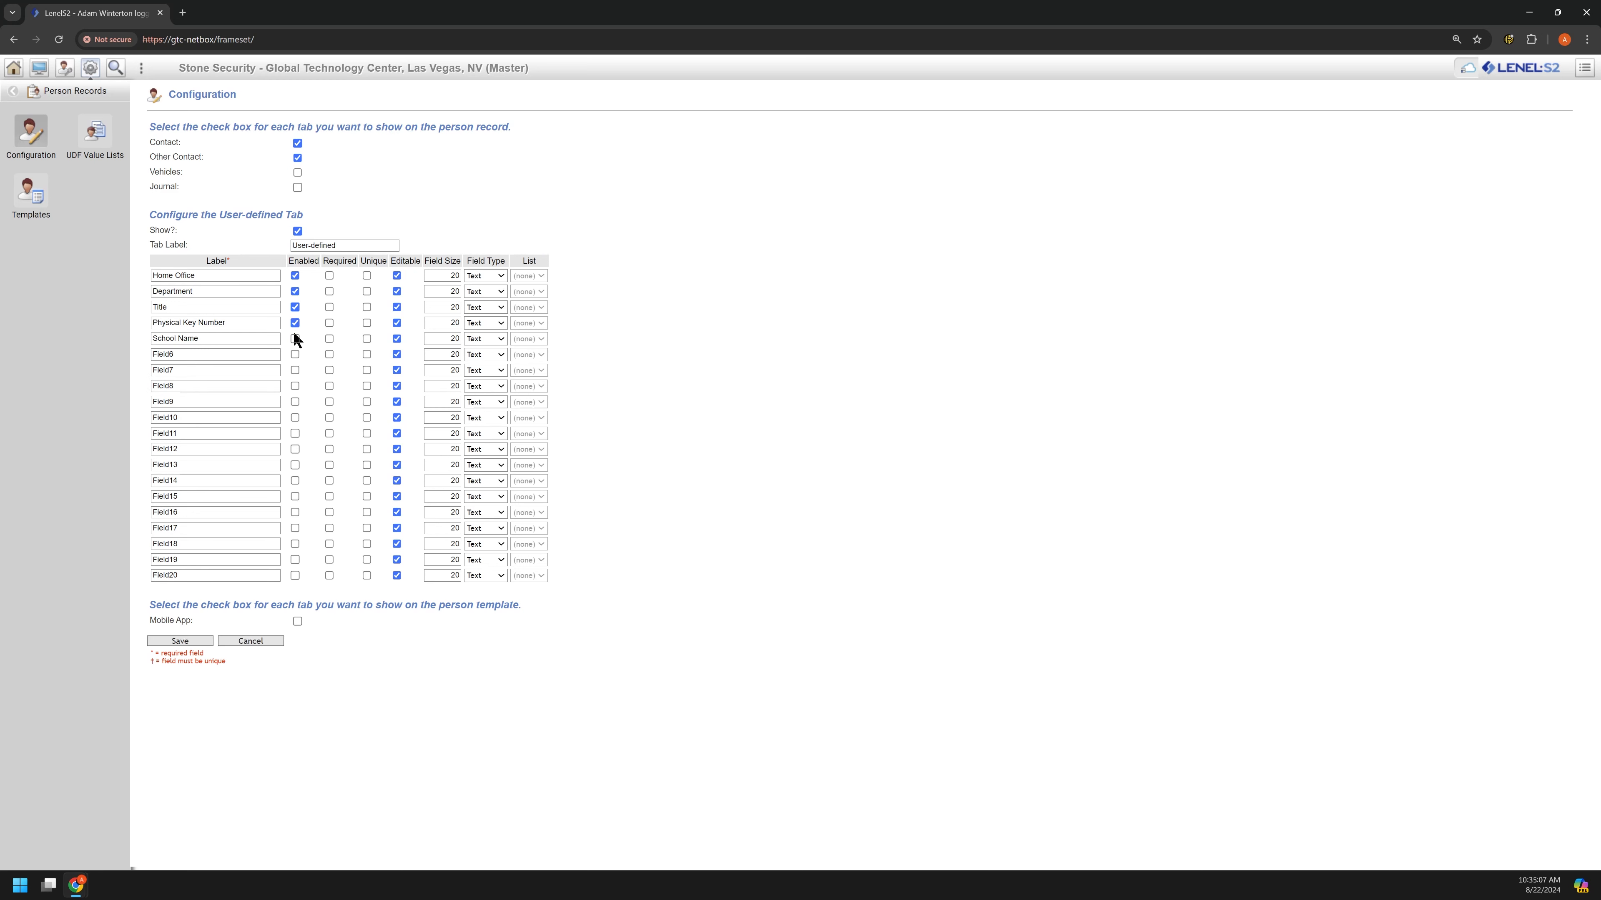
pyautogui.click(294, 354)
pyautogui.click(295, 370)
pyautogui.click(296, 386)
pyautogui.click(295, 402)
pyautogui.click(329, 276)
pyautogui.click(329, 291)
pyautogui.doubleClick(435, 276)
pyautogui.click(501, 276)
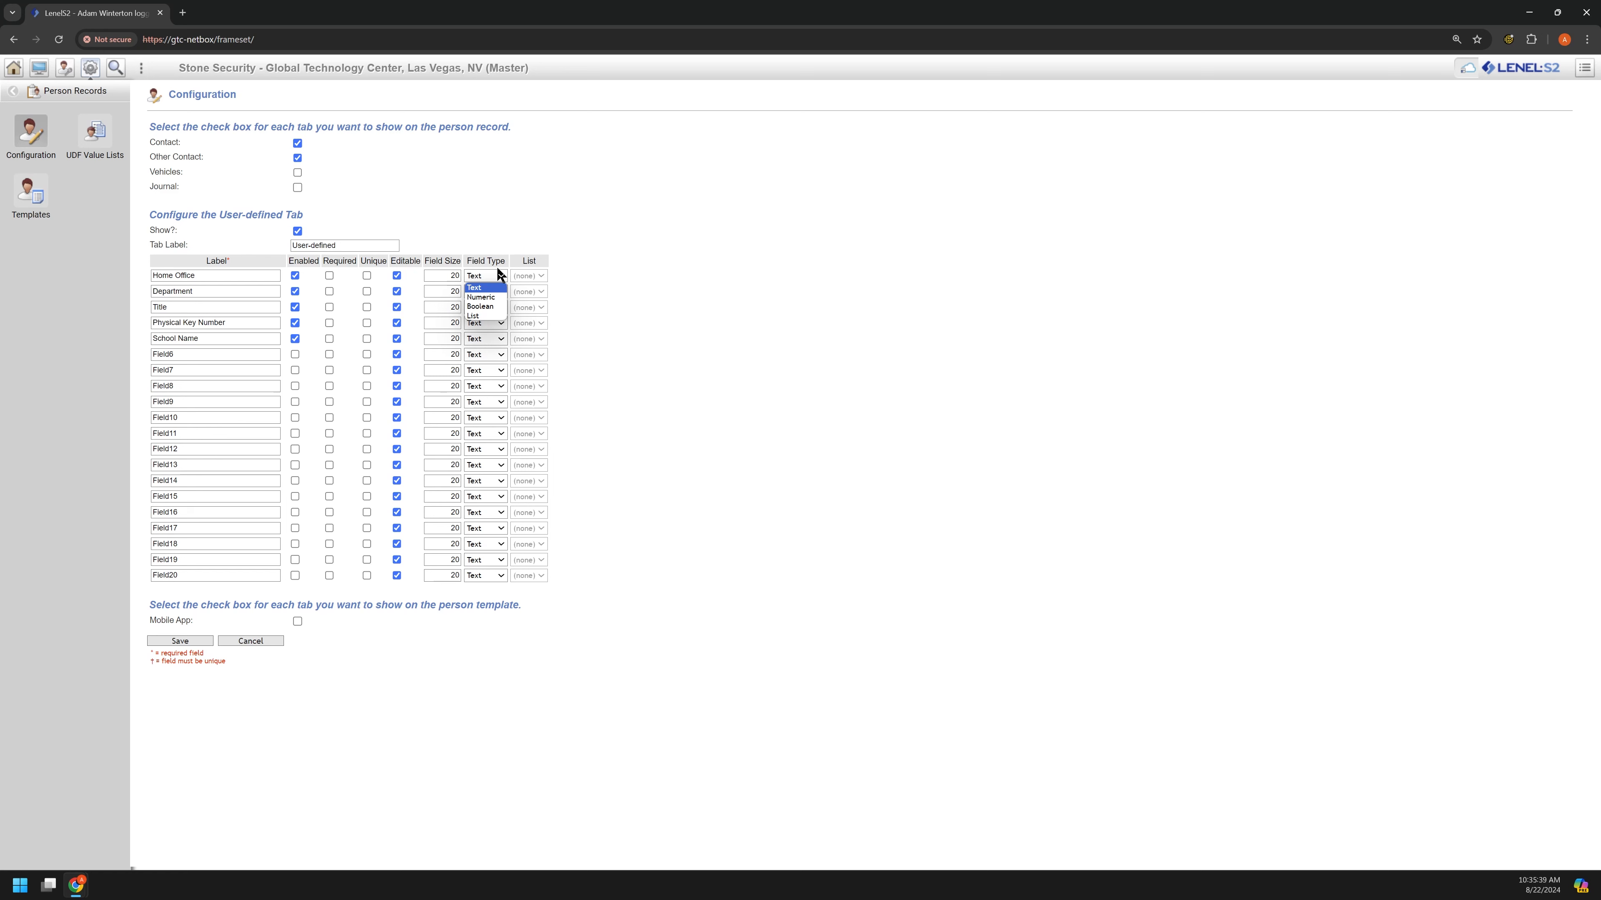
# Rename Field6 to Dropdown, try List type, then save it as a Text field after the warnings.
pyautogui.click(253, 387)
pyautogui.doubleClick(201, 355)
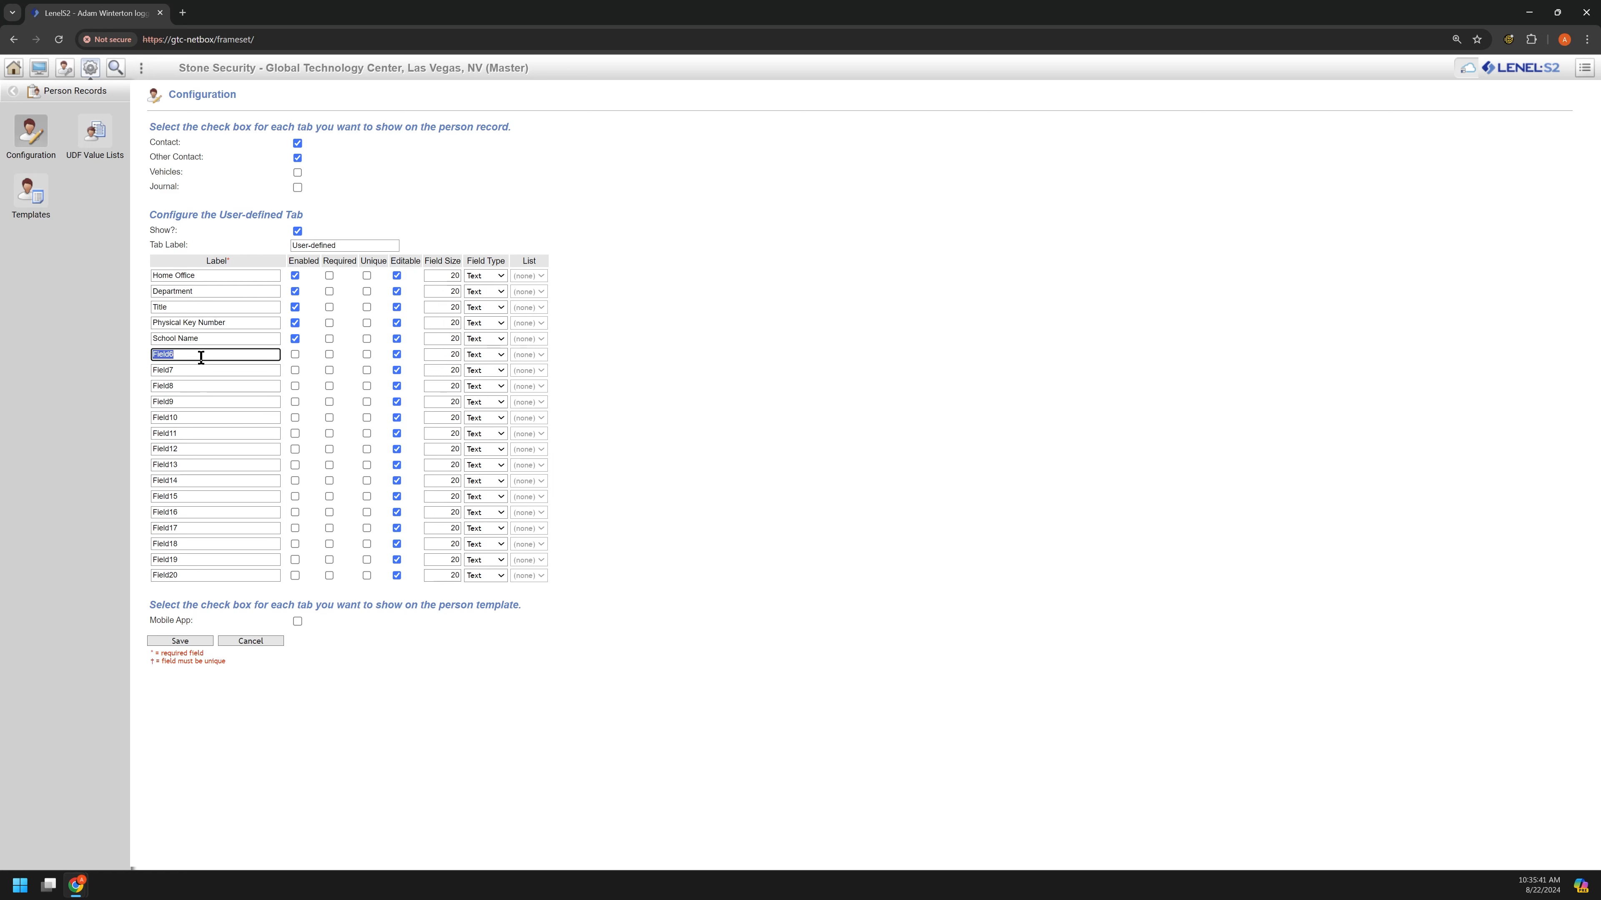
pyautogui.write('Dropt')
pyautogui.write('own')
pyautogui.click(481, 355)
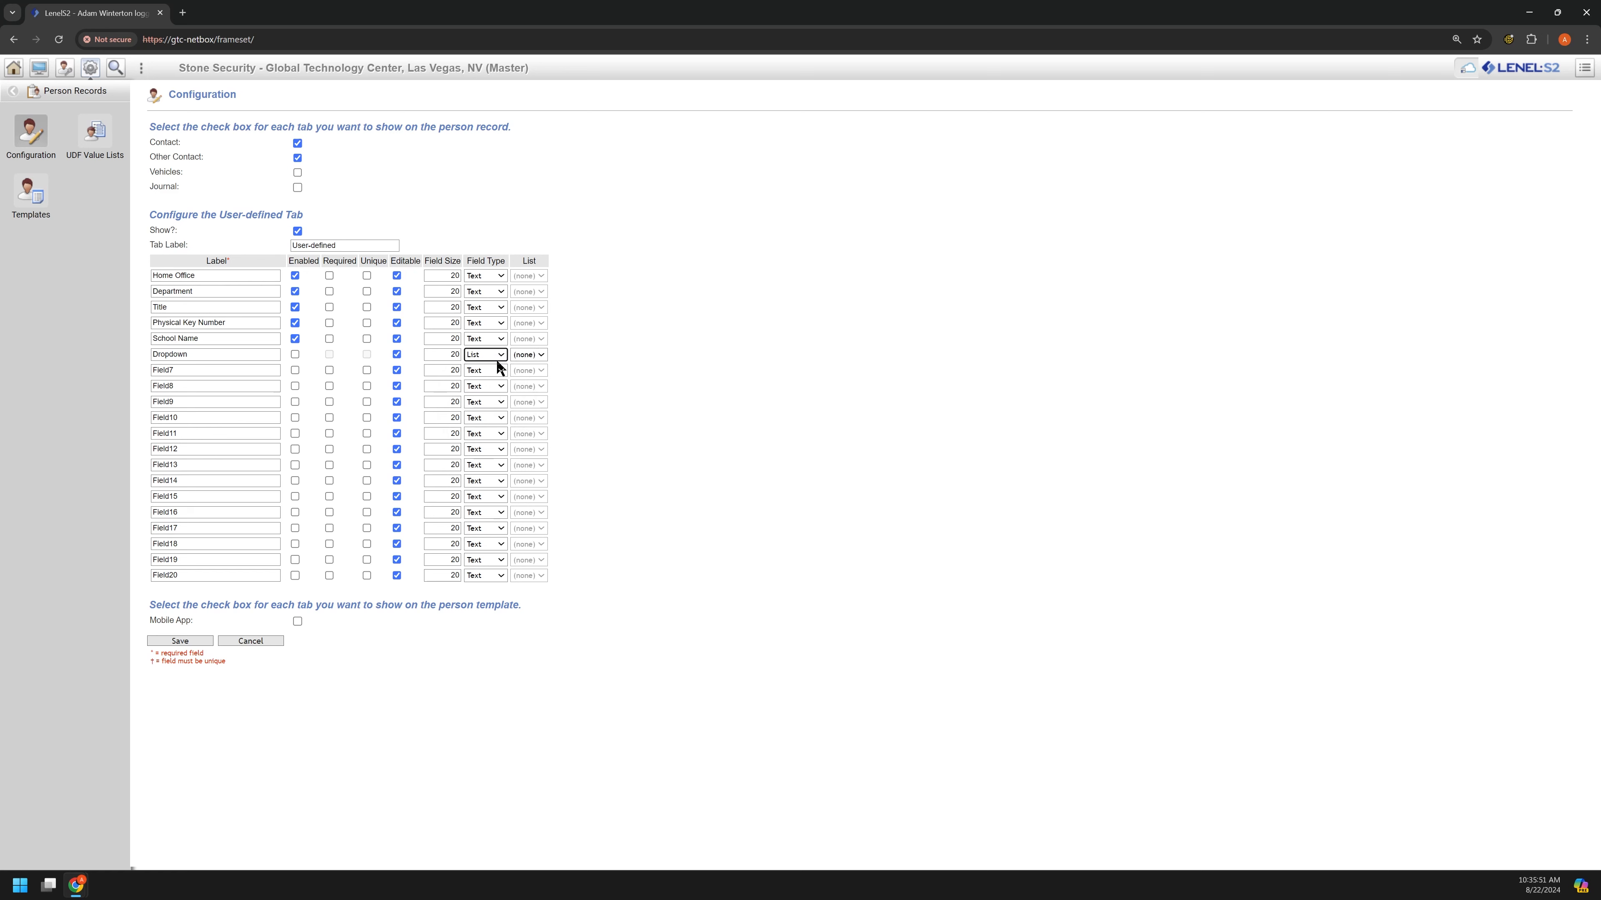
pyautogui.click(535, 355)
pyautogui.click(187, 640)
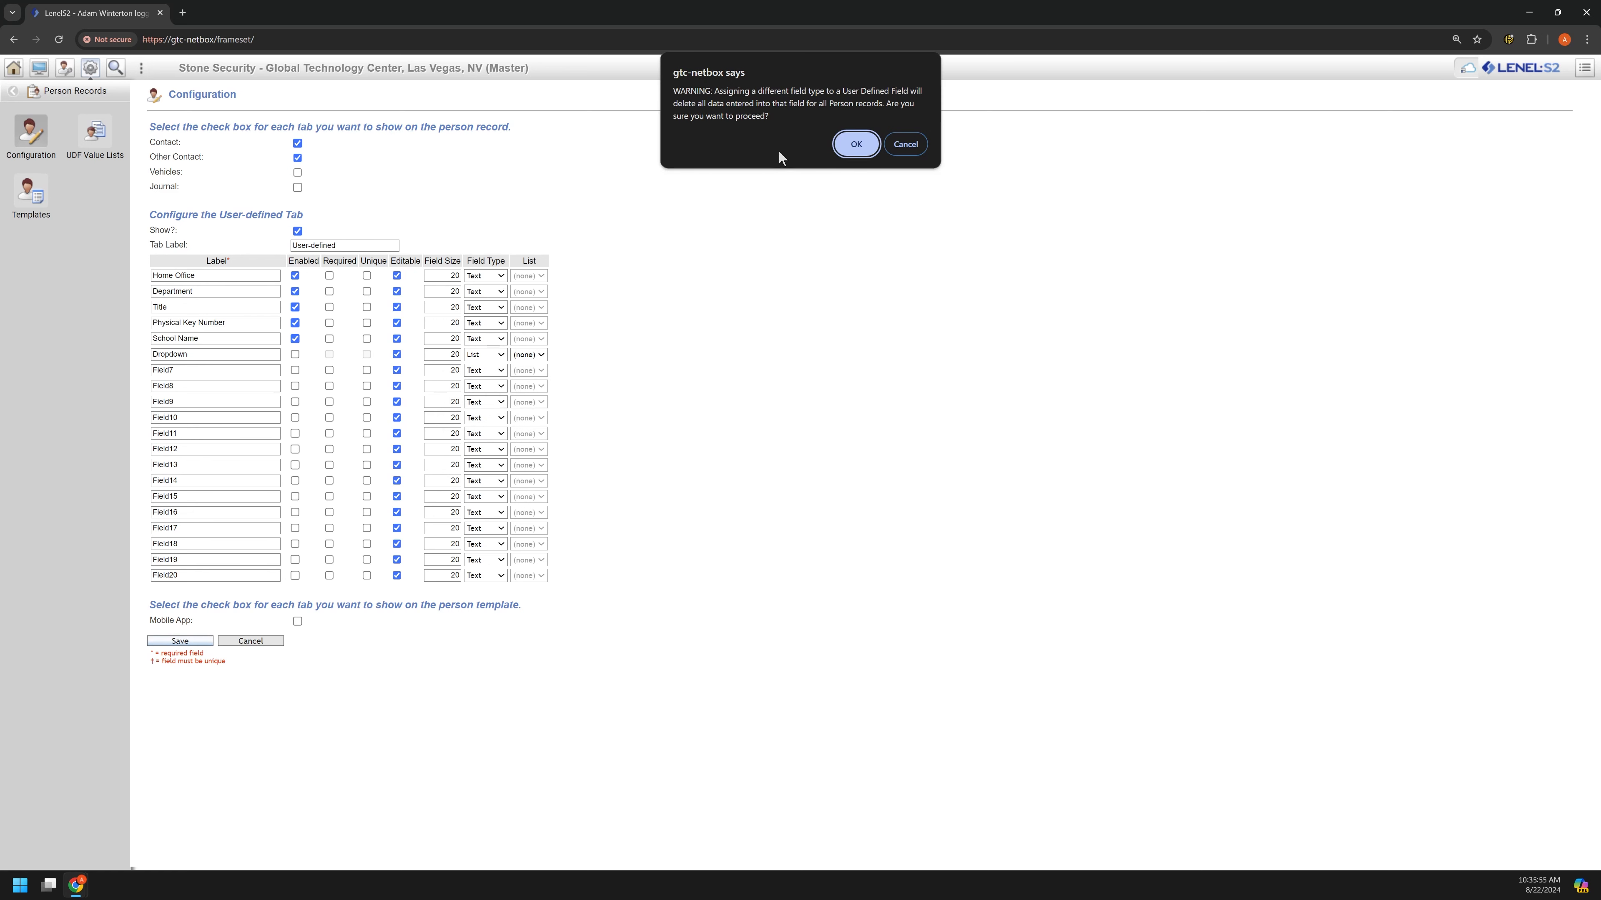
pyautogui.click(856, 144)
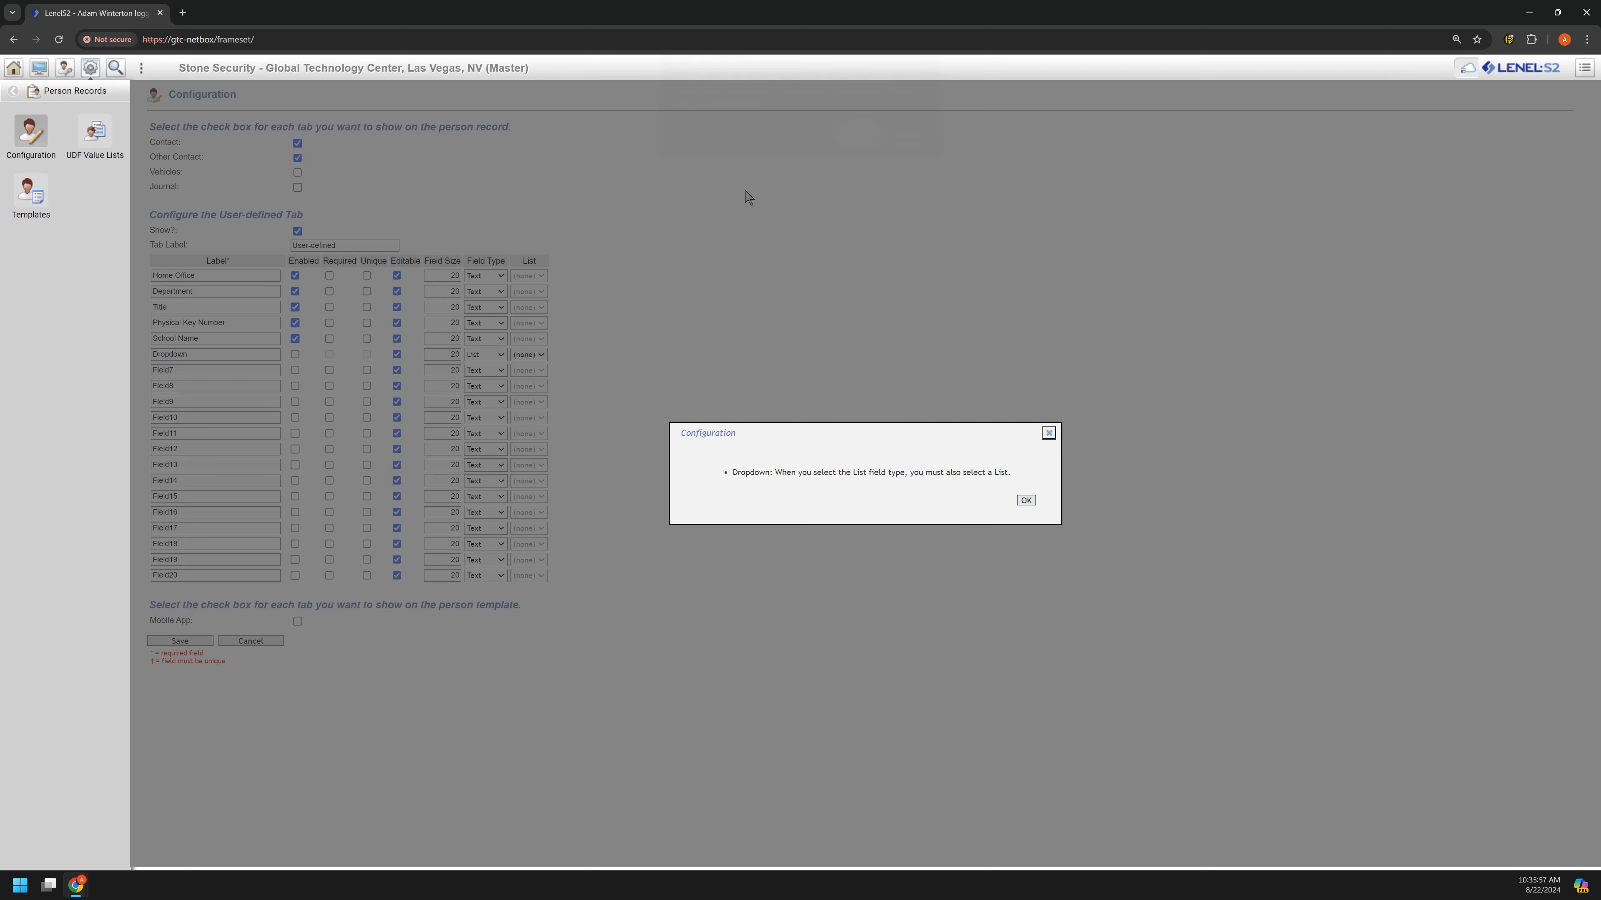
pyautogui.click(1024, 500)
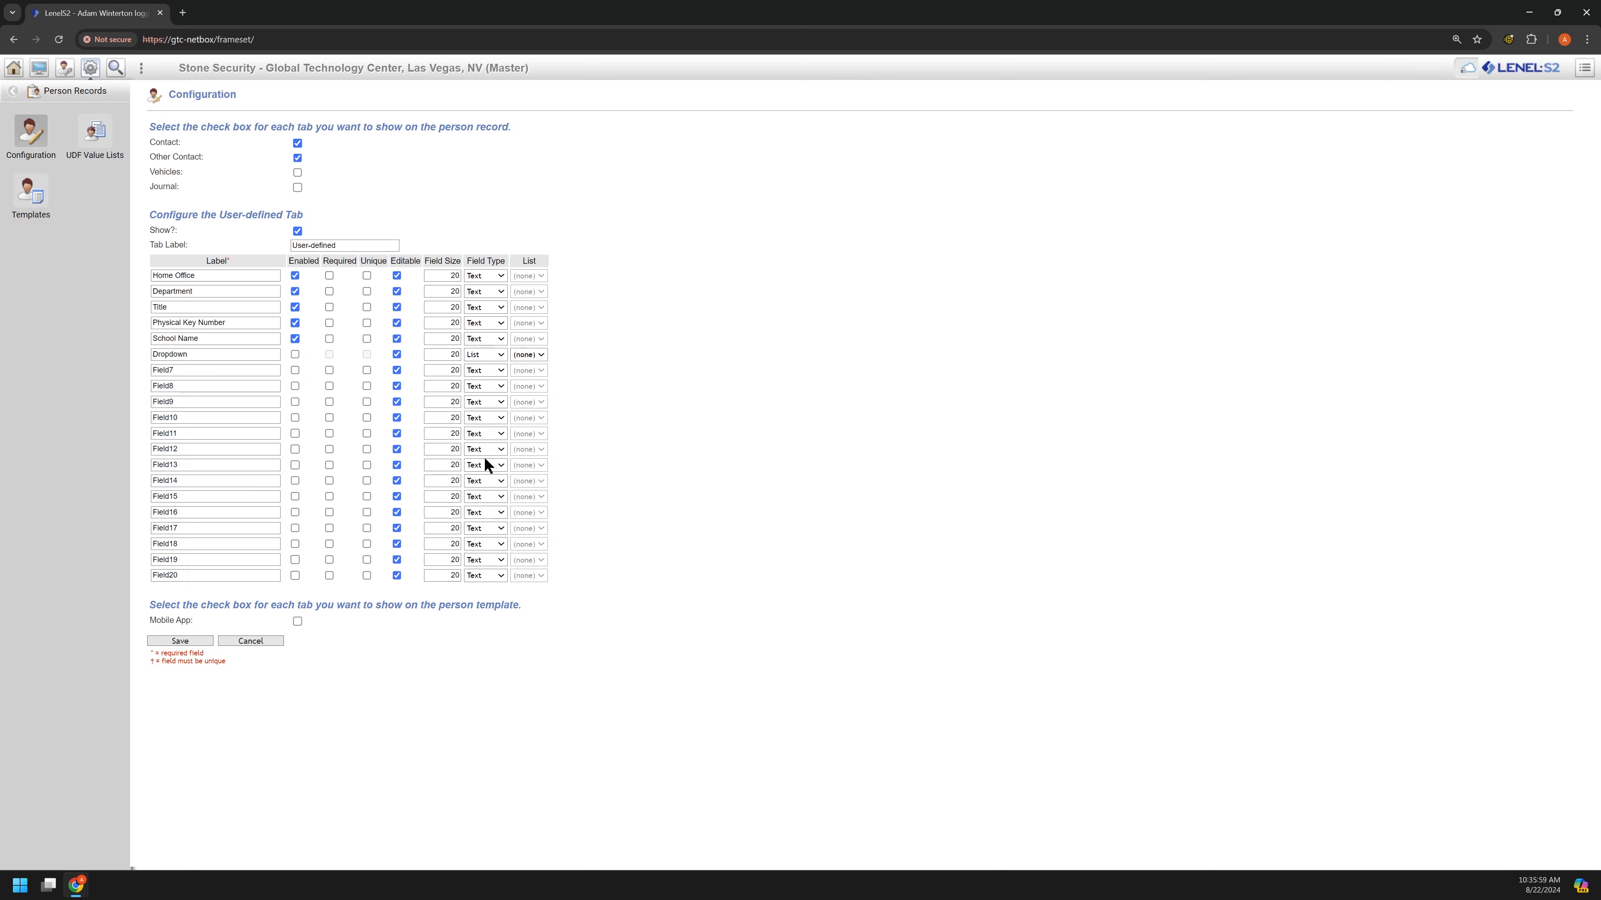
pyautogui.click(493, 354)
pyautogui.click(482, 391)
pyautogui.click(201, 641)
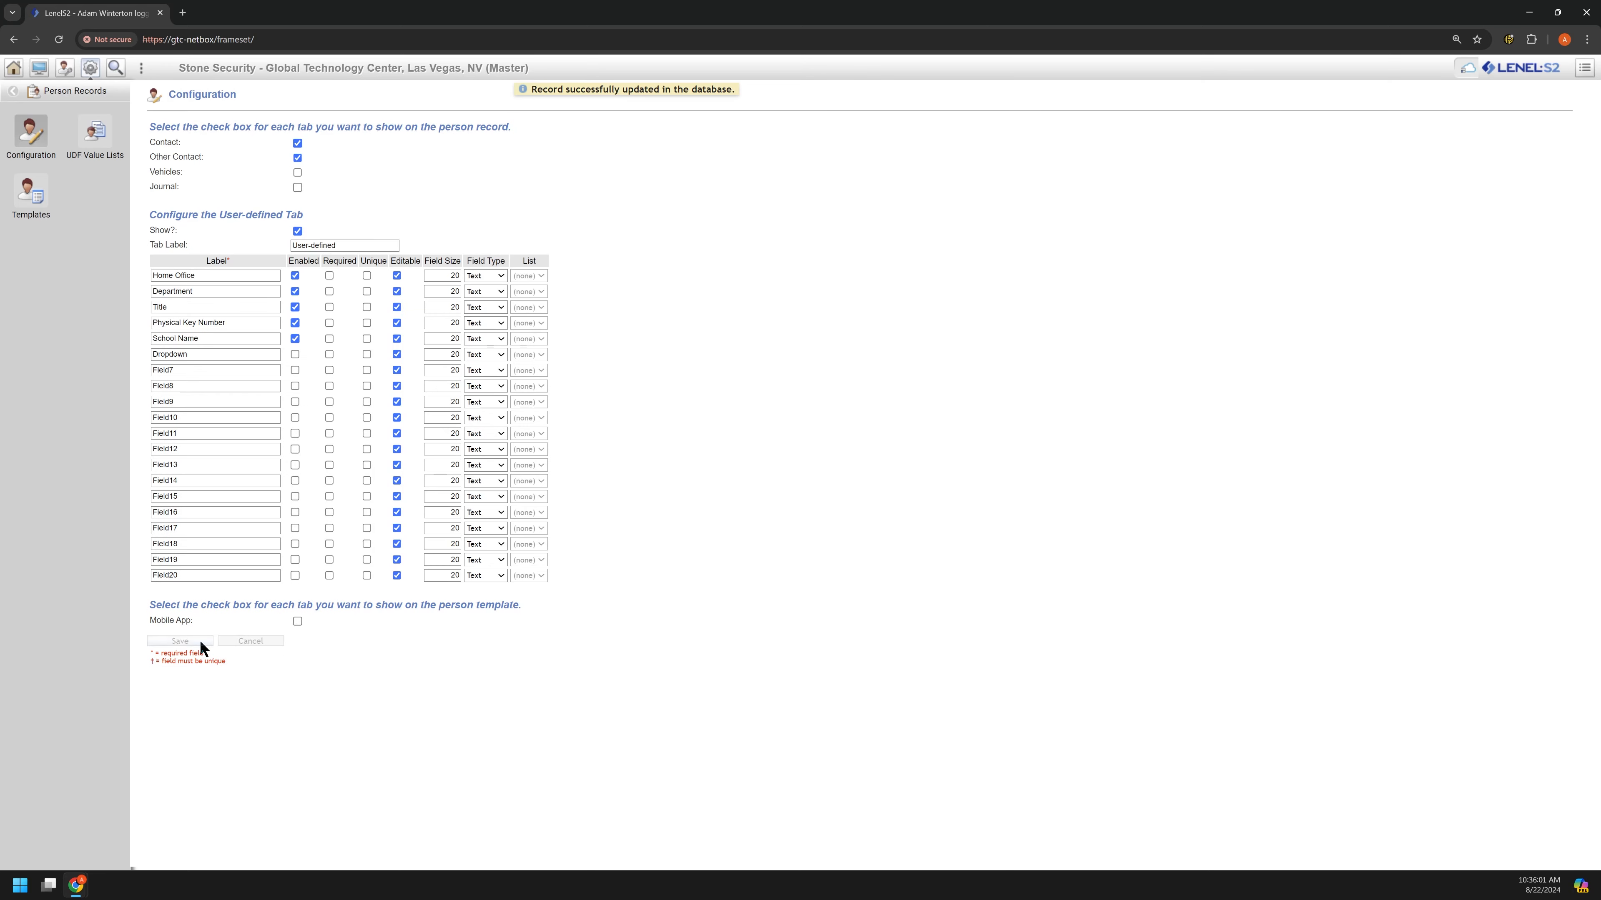
# Start a new UDF value list named 'dropdown test'.
pyautogui.click(94, 134)
pyautogui.click(228, 136)
pyautogui.click(244, 125)
pyautogui.write('dropdown test')
# Rename the new value list to Food Allergies, keeping Yes as its first item.
pyautogui.press('Tab')
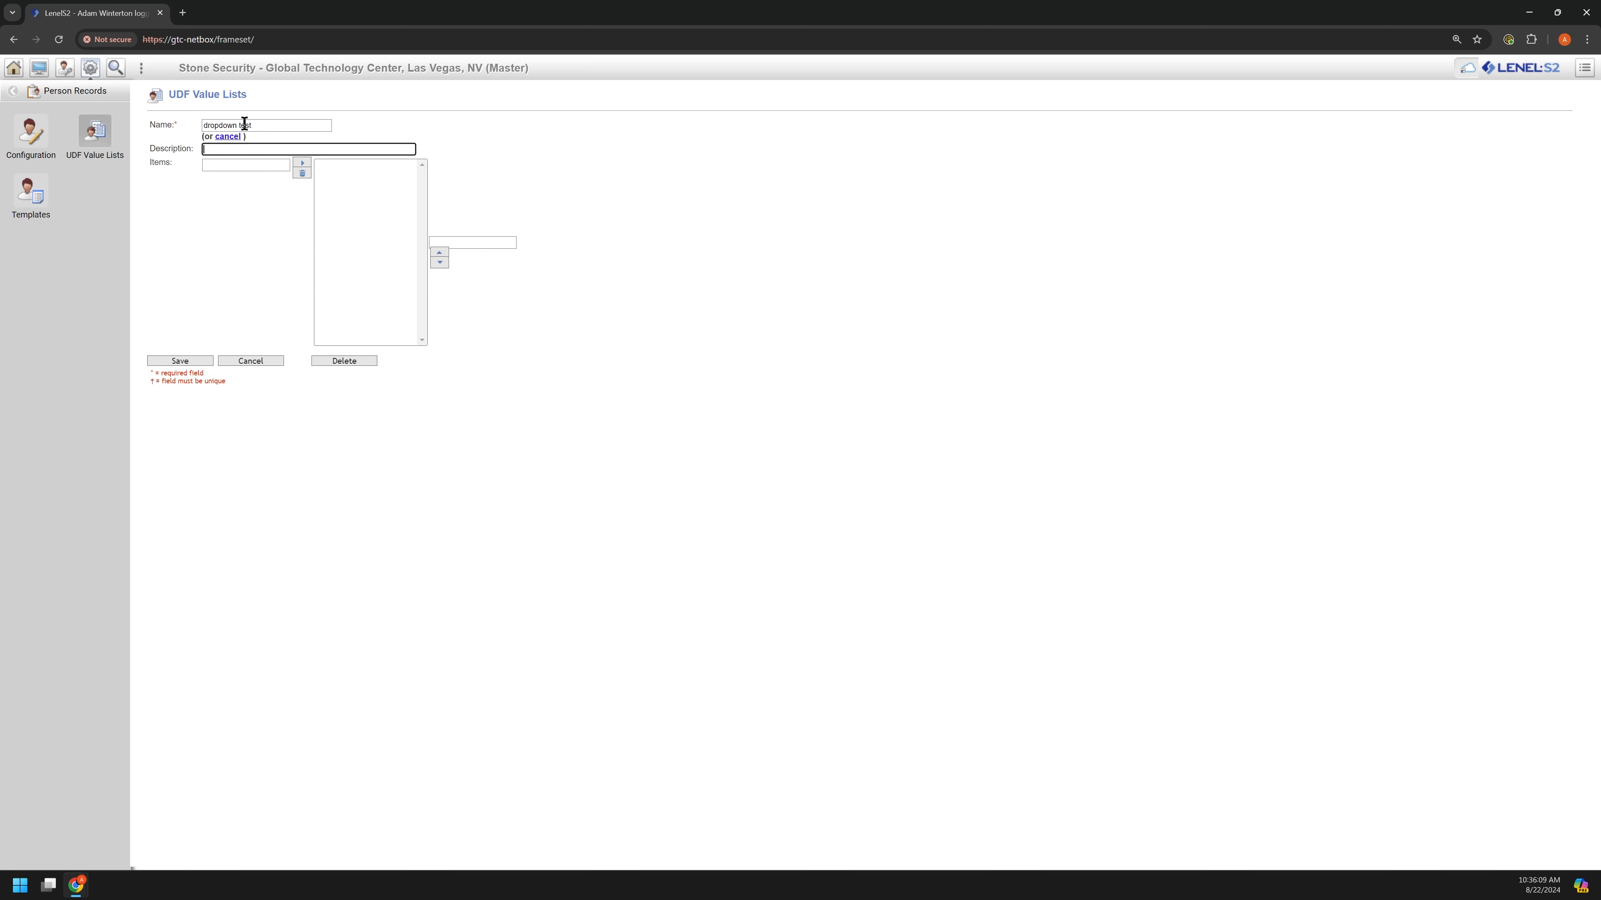
pyautogui.click(282, 165)
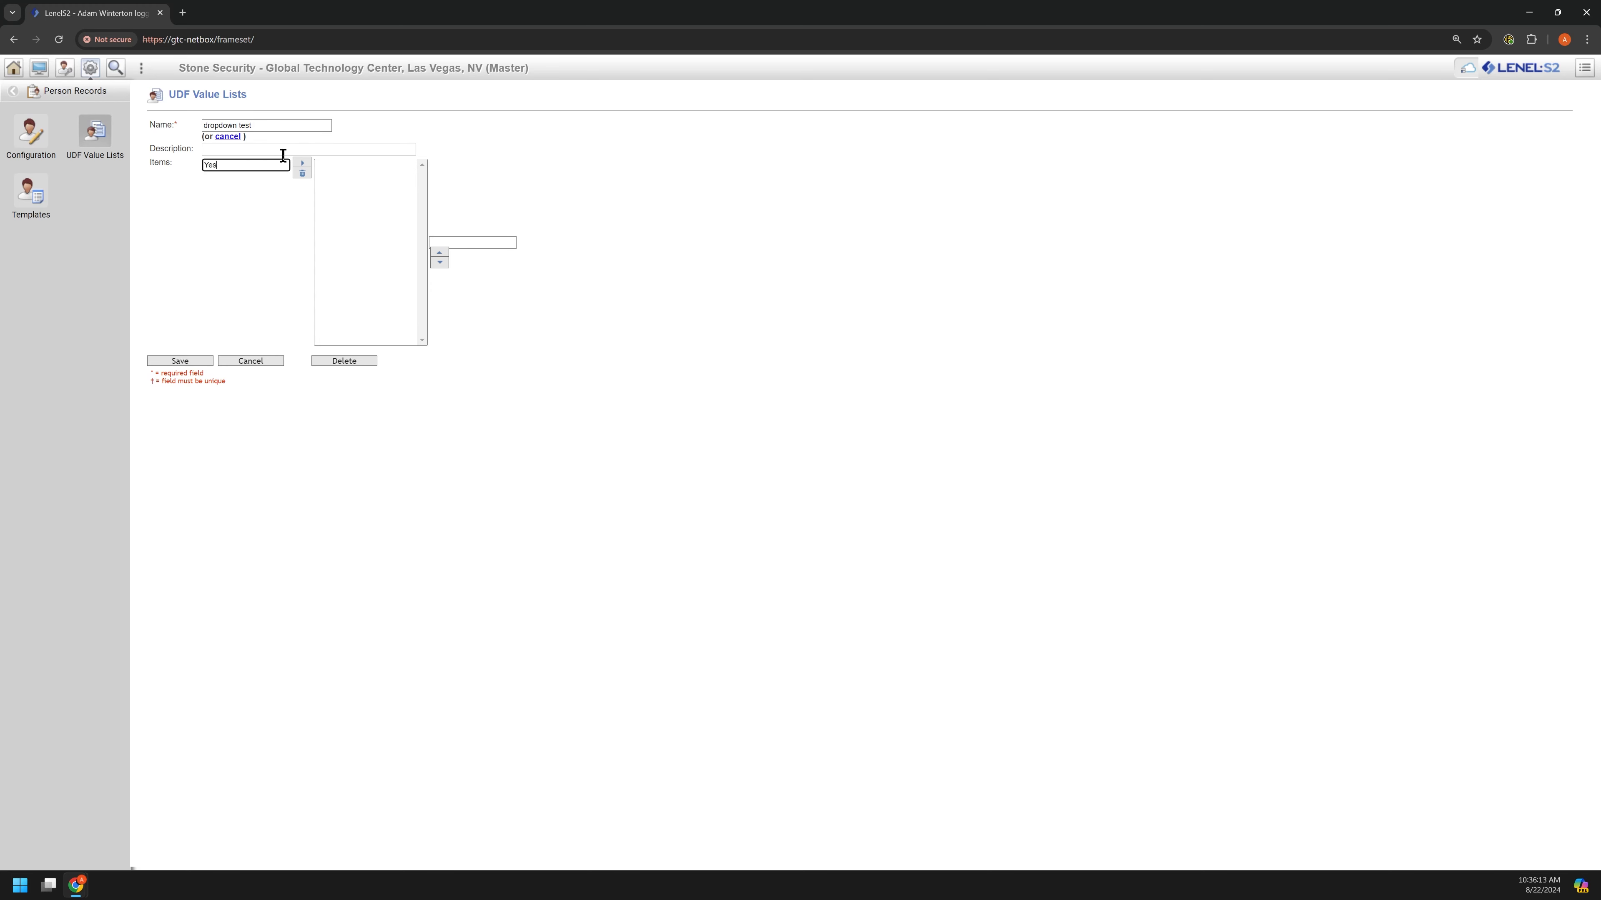
pyautogui.moveTo(256, 125); pyautogui.dragTo(151, 119)
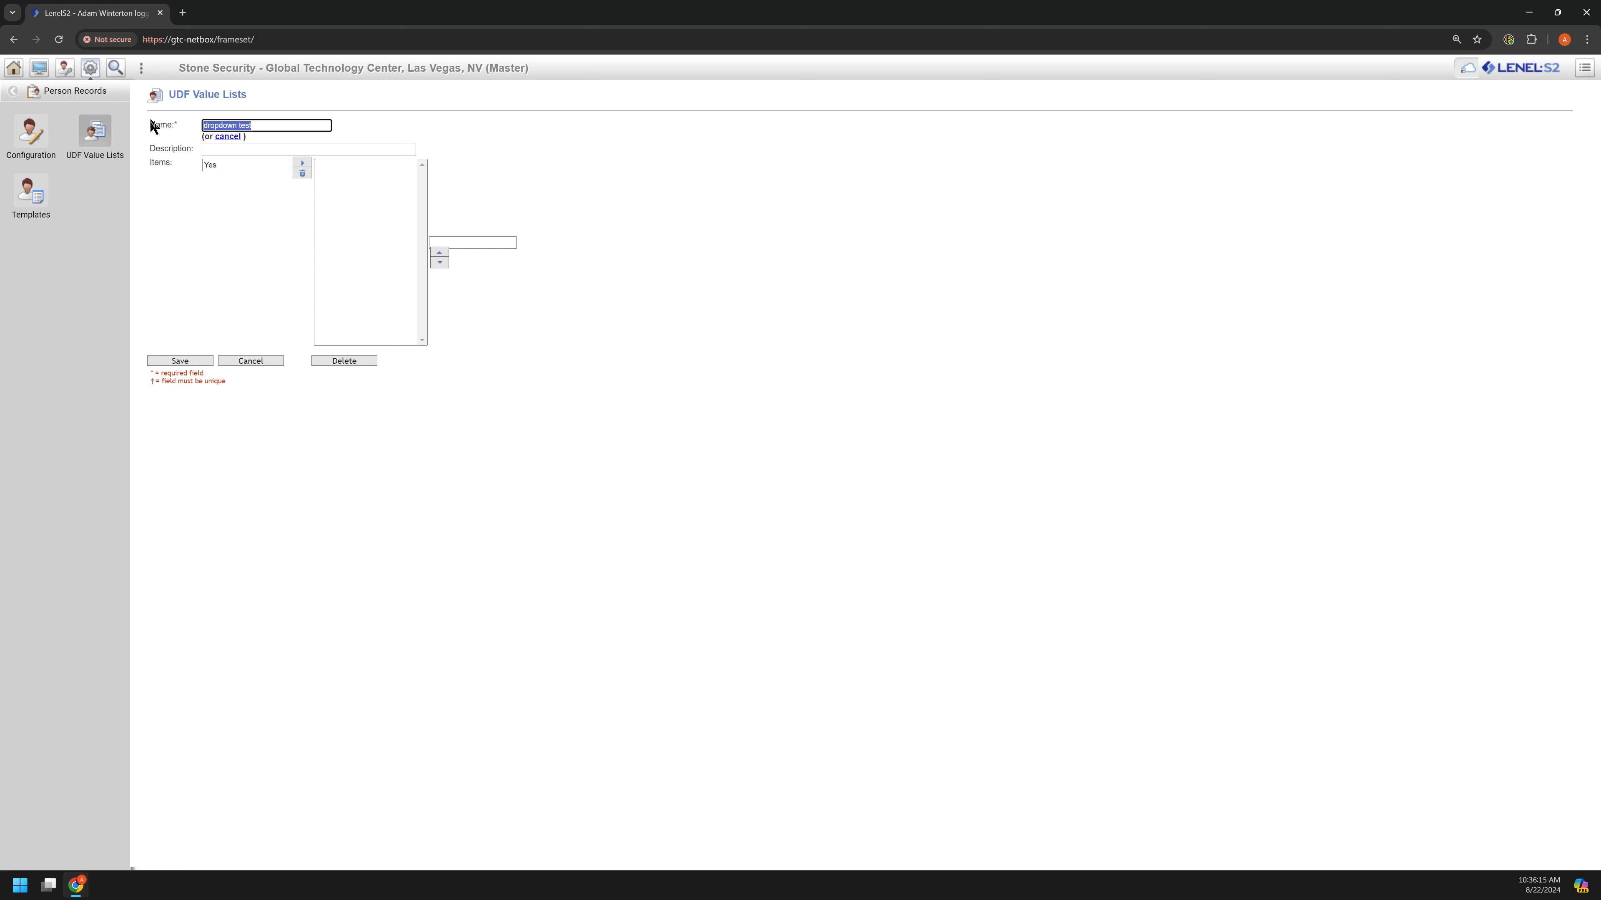
pyautogui.press('BackSpace')
pyautogui.write('Food Allergies')
pyautogui.press('Tab')
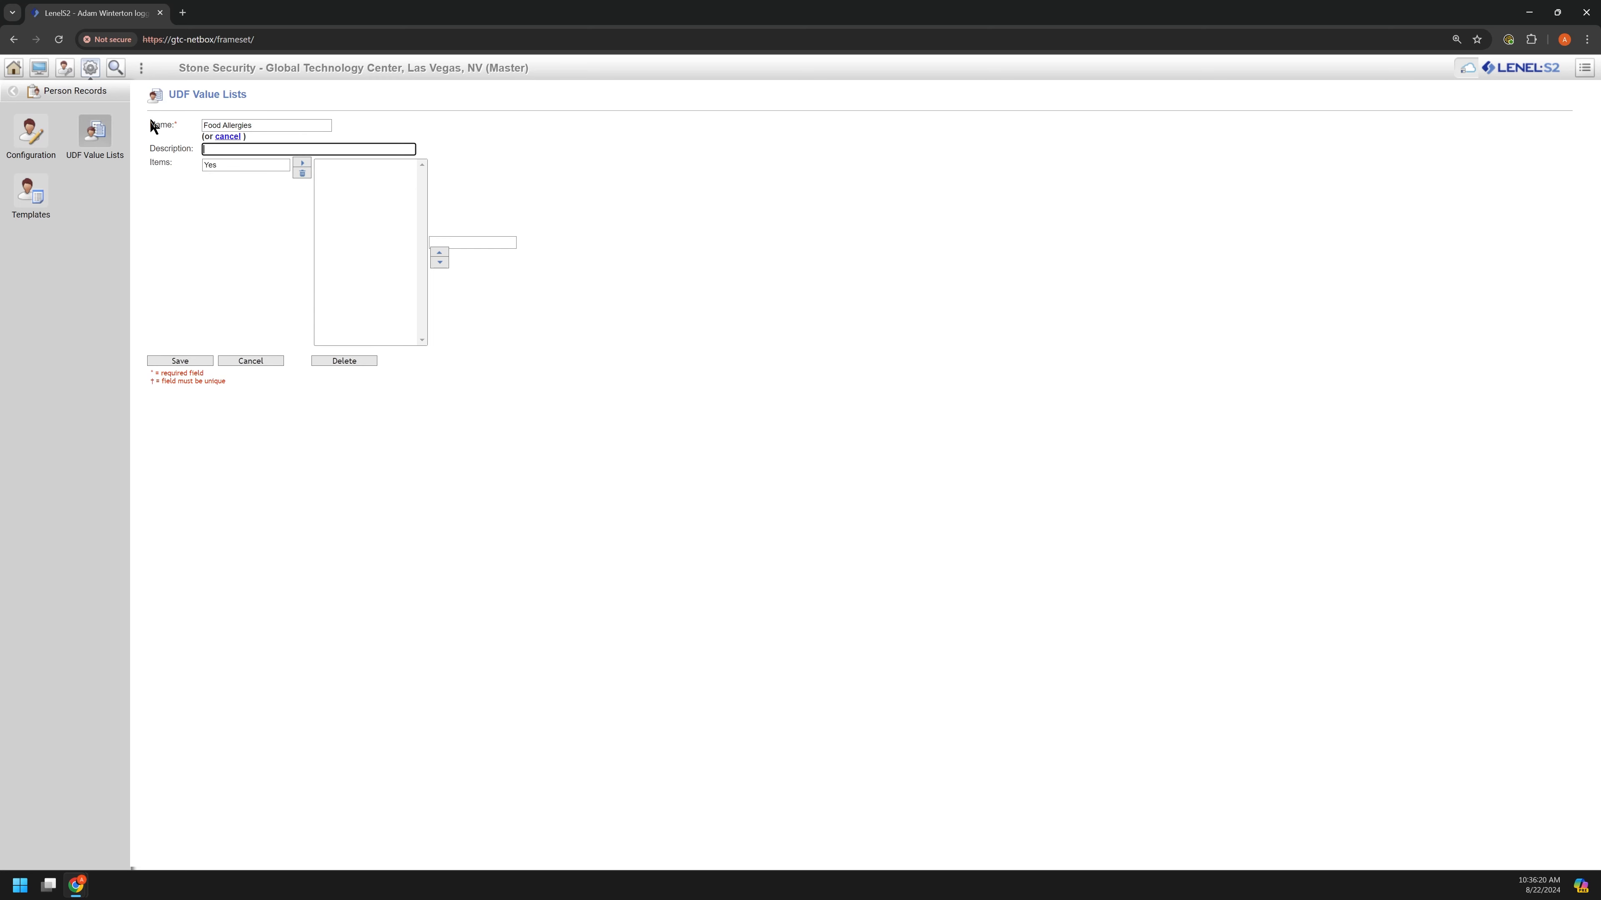
pyautogui.click(243, 164)
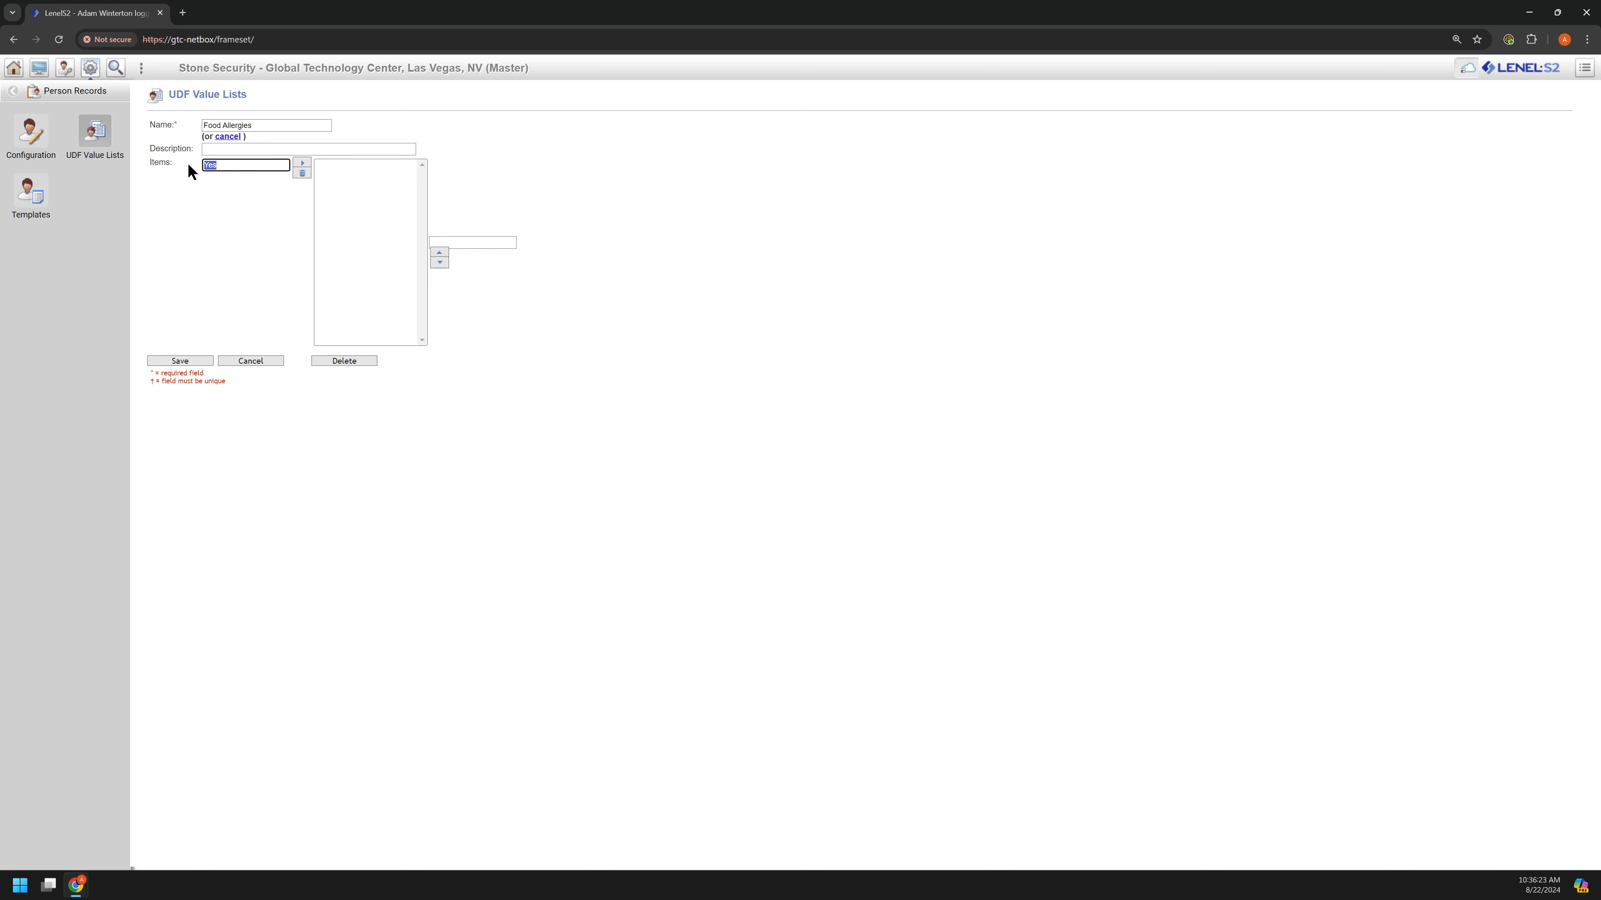
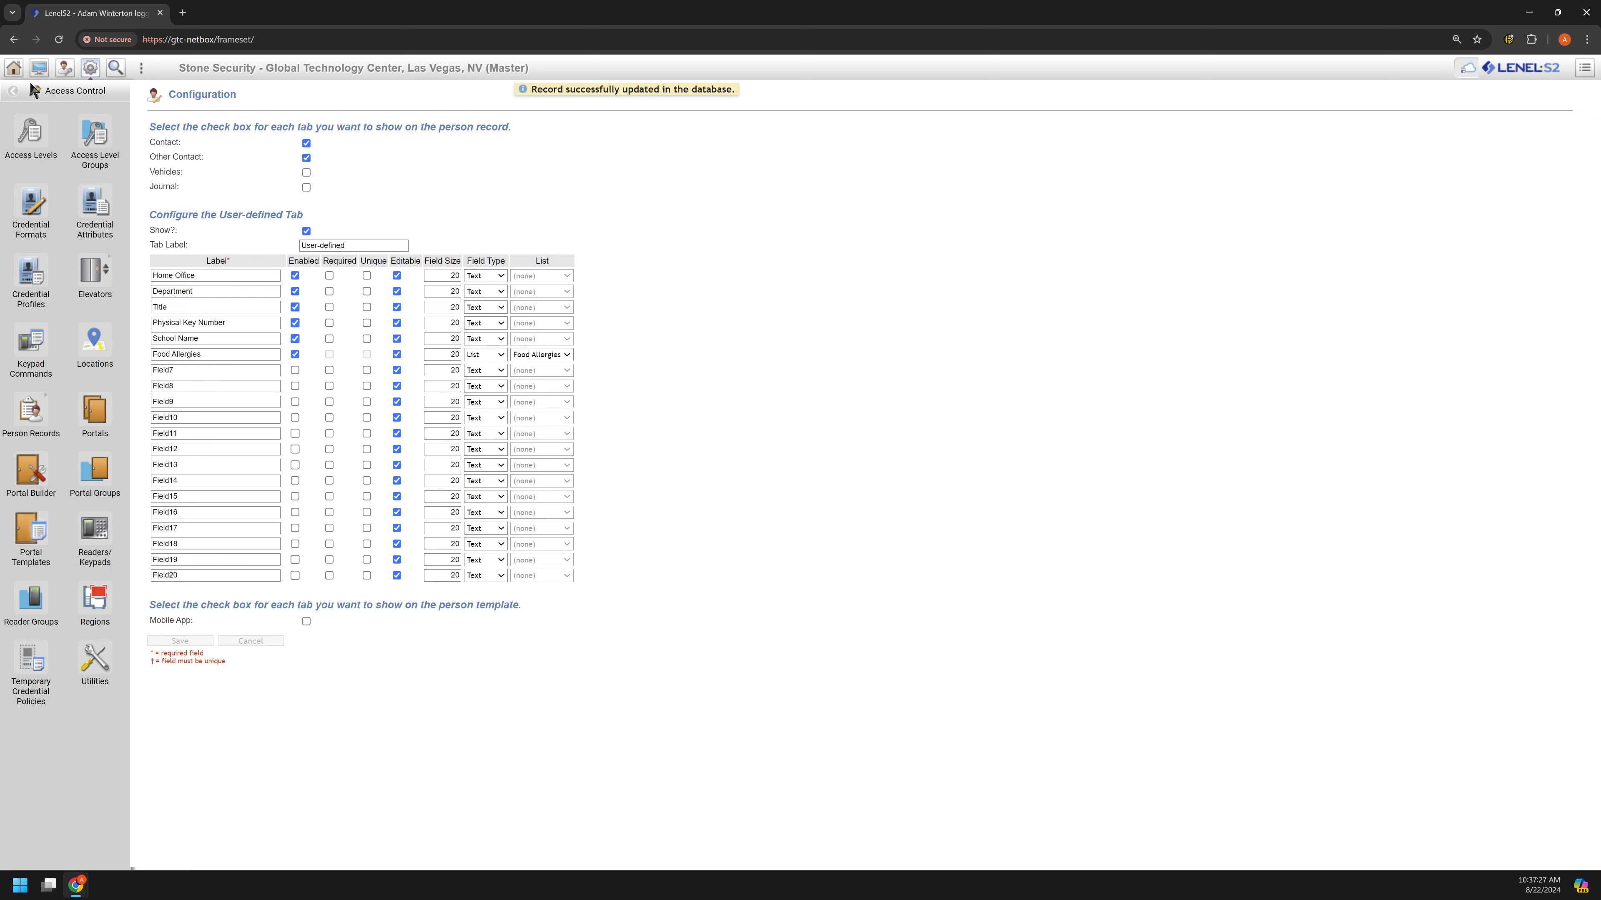
# Open a person's record from Administration > People Search and glance at their access levels.
pyautogui.click(63, 67)
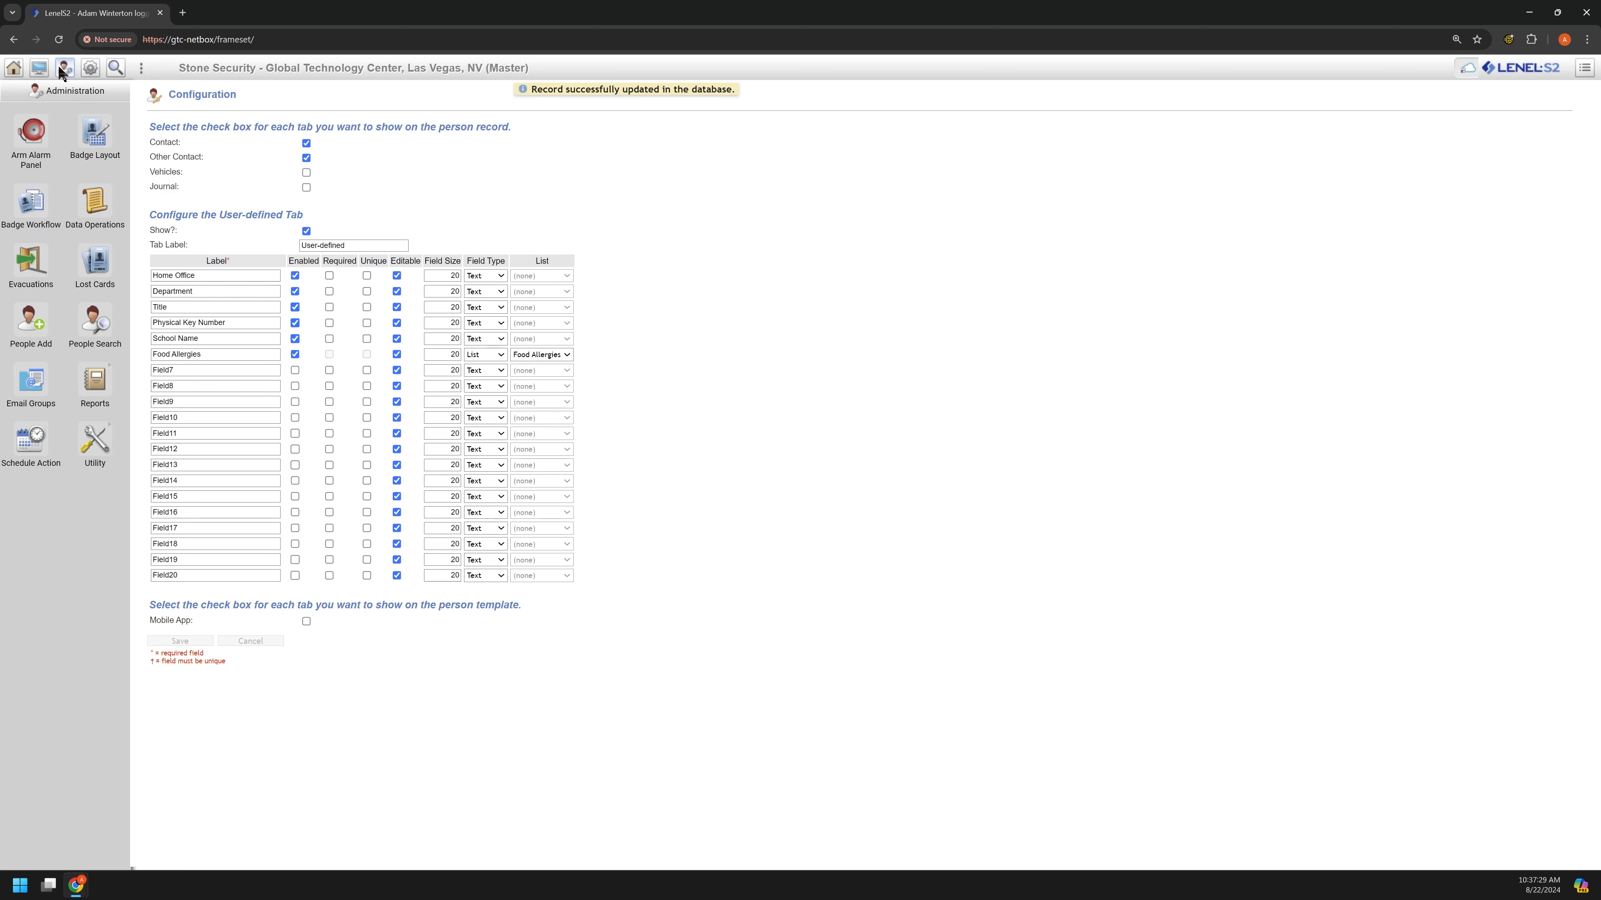
pyautogui.click(95, 321)
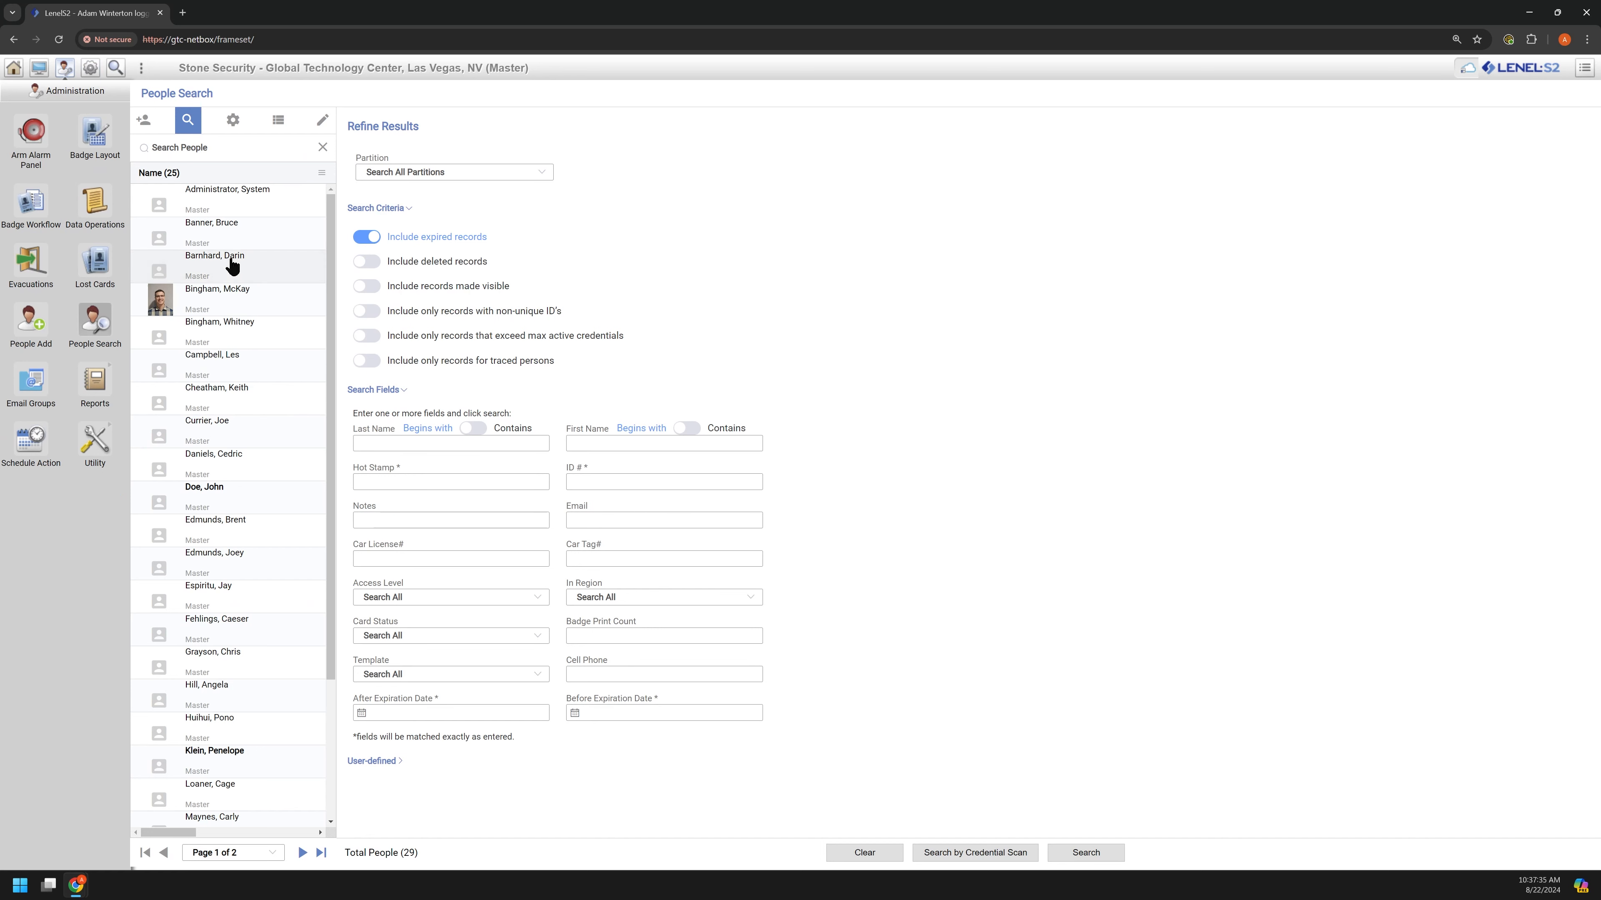
pyautogui.click(250, 305)
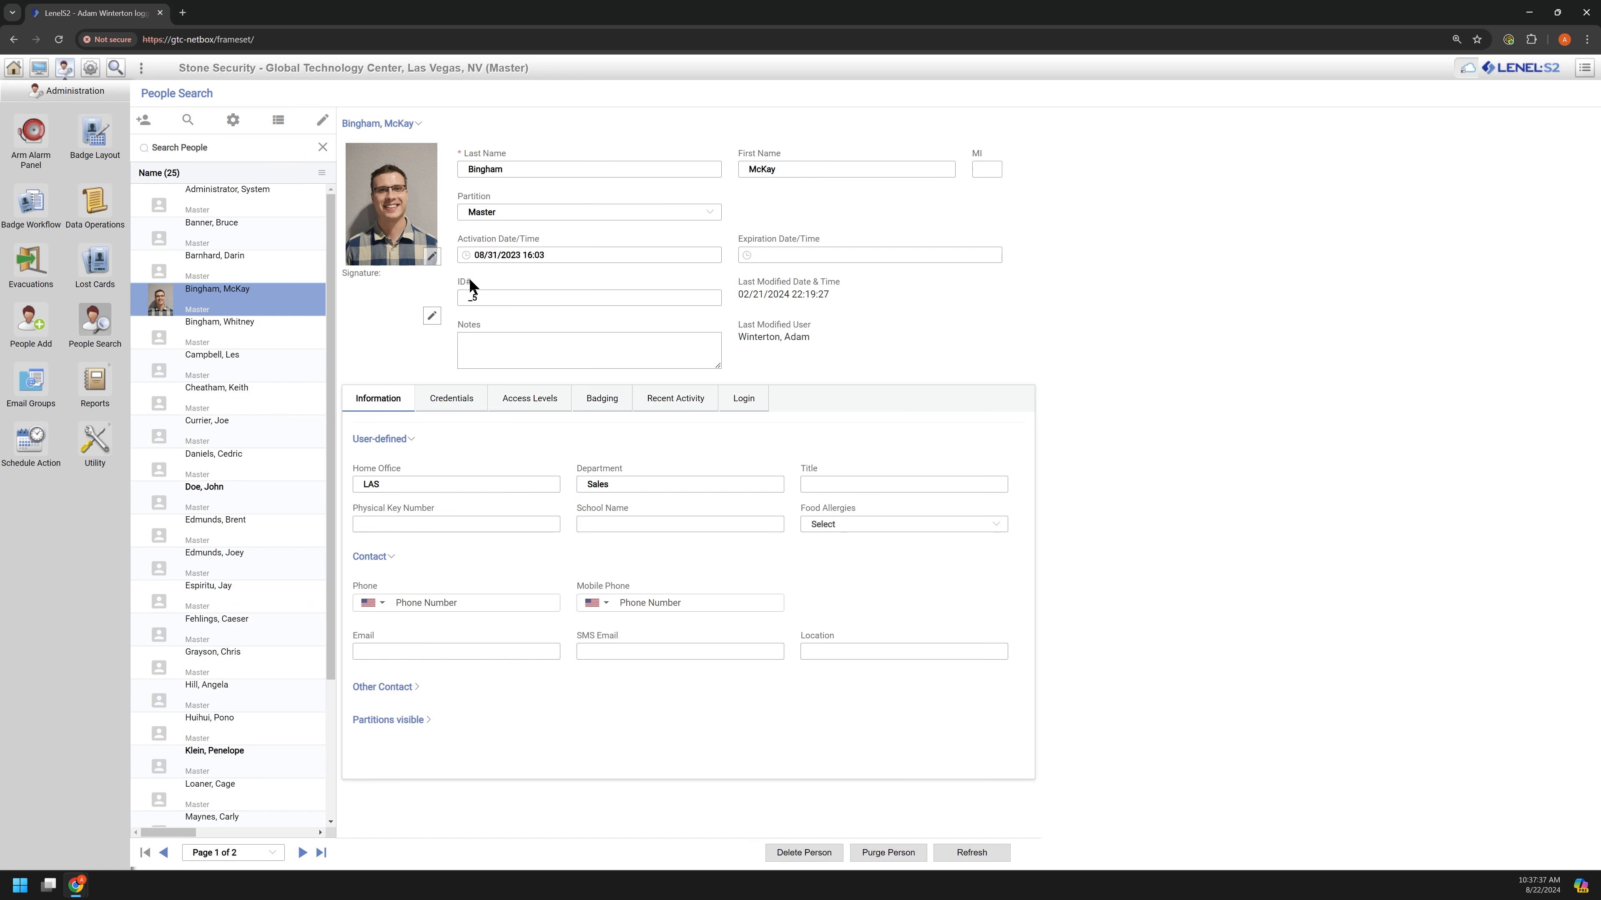
pyautogui.click(524, 401)
pyautogui.click(379, 401)
# Set Food Allergies to Yes - Peanuts, save, and close the Global Technology Center window.
pyautogui.click(840, 522)
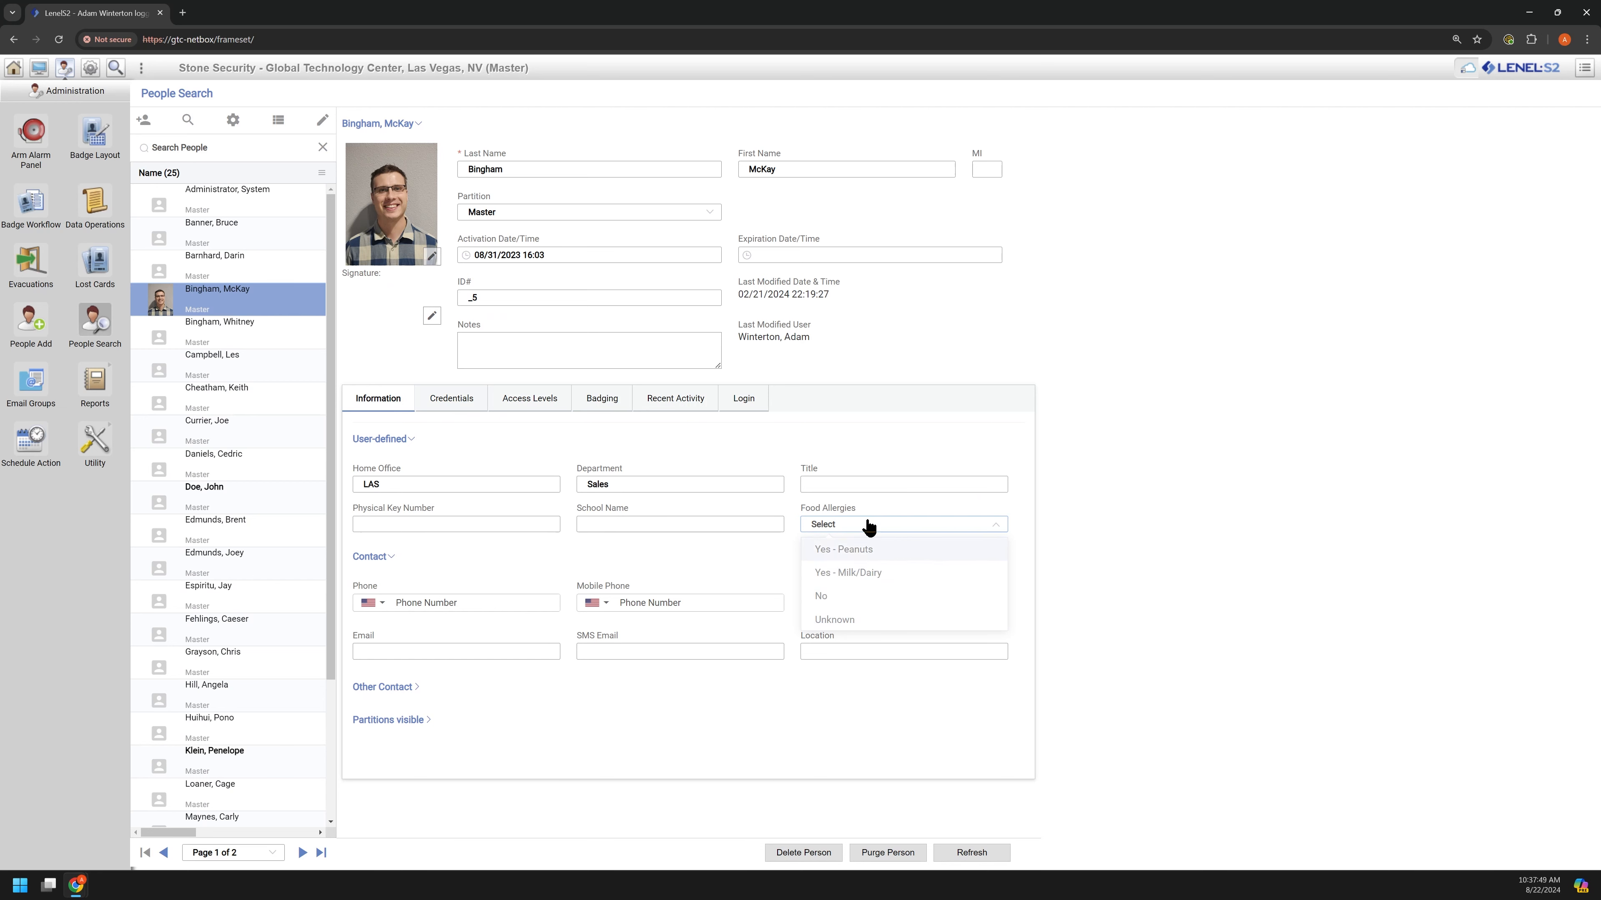
pyautogui.click(859, 554)
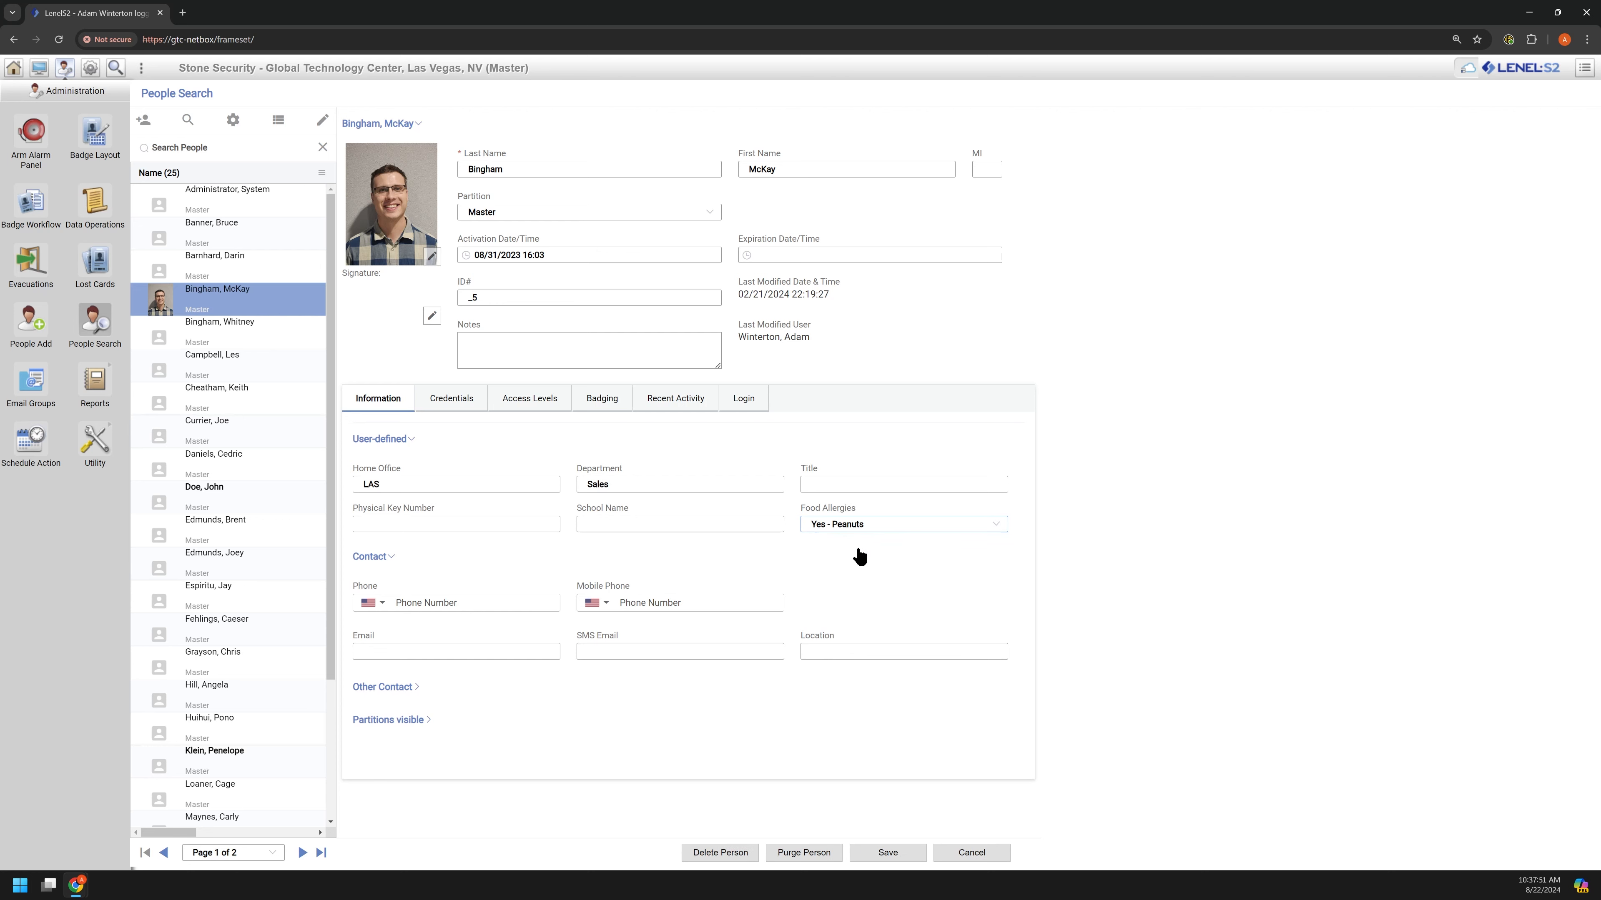
pyautogui.click(882, 851)
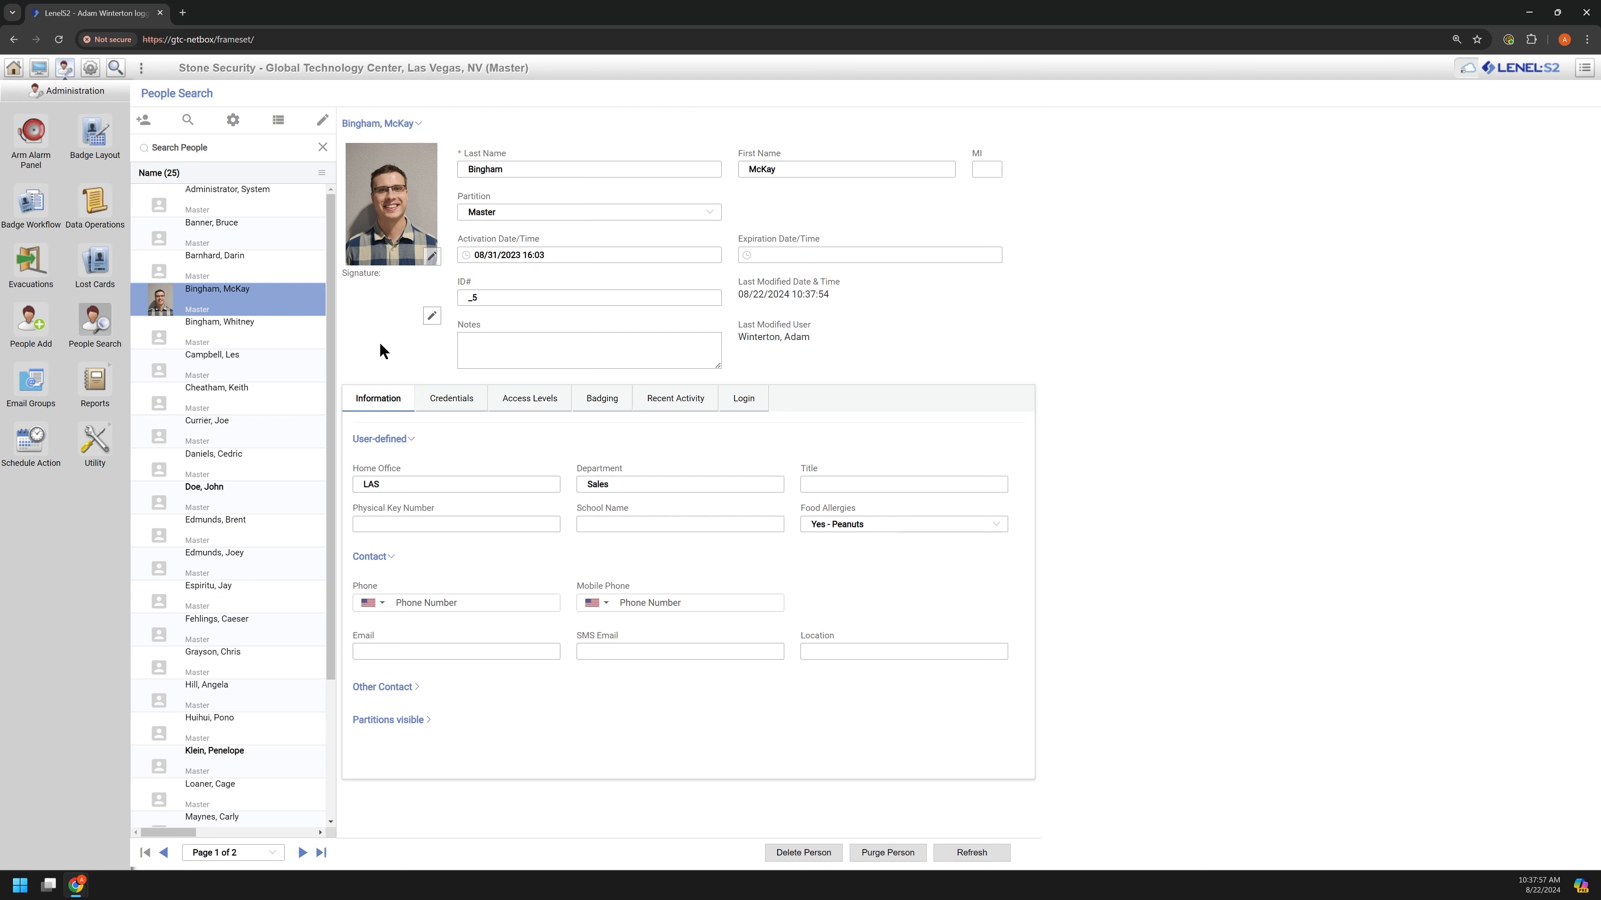
pyautogui.click(1583, 67)
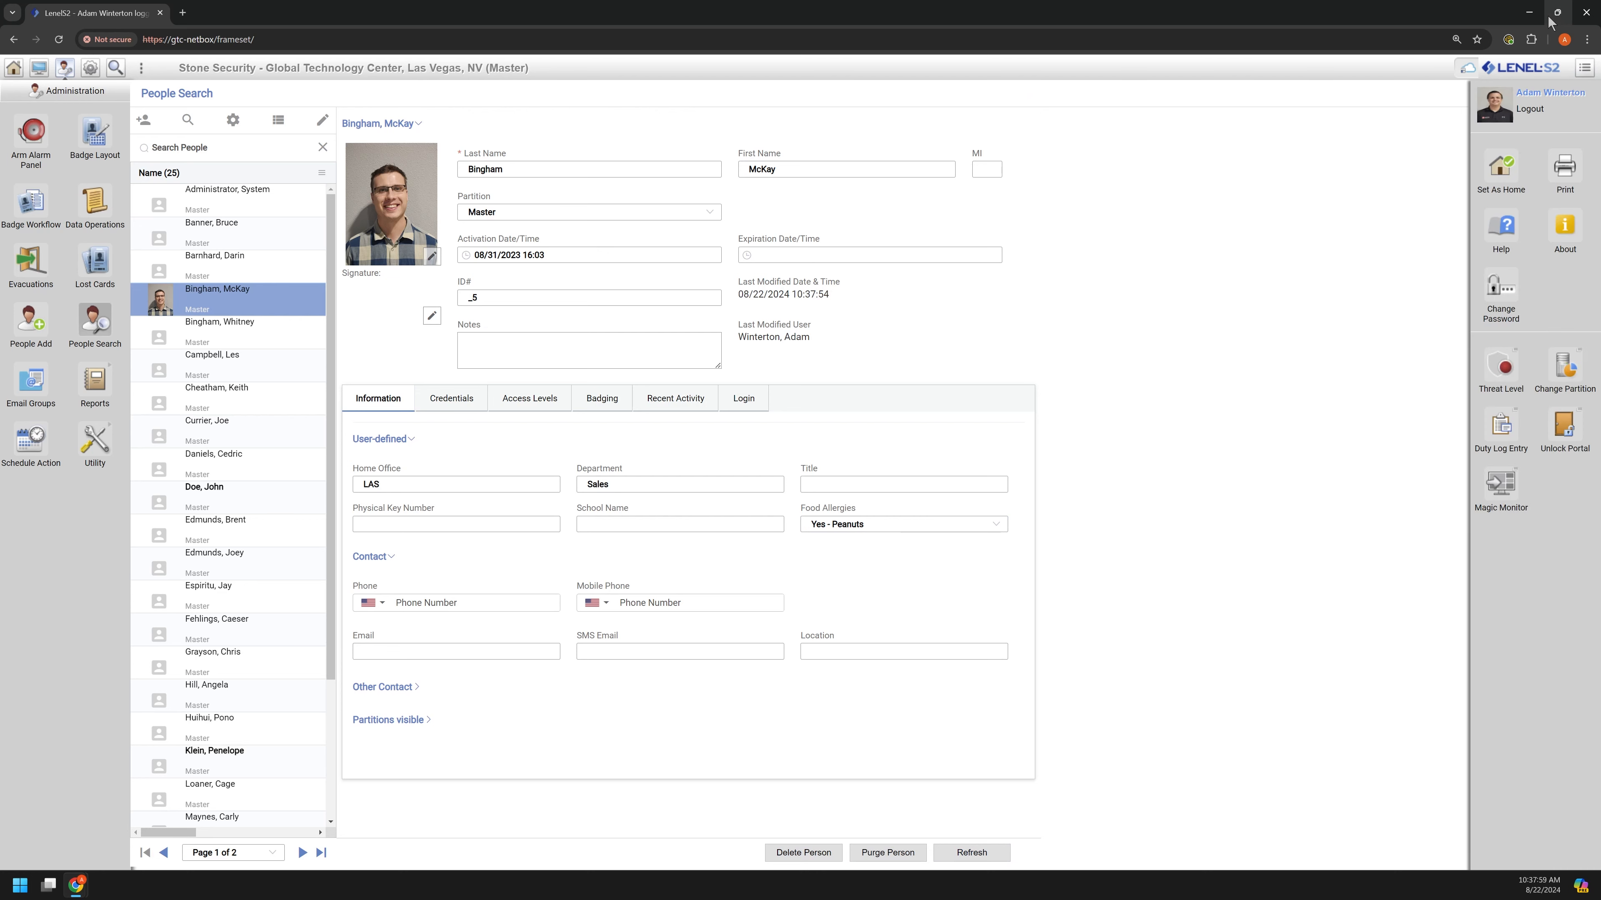
pyautogui.click(1586, 12)
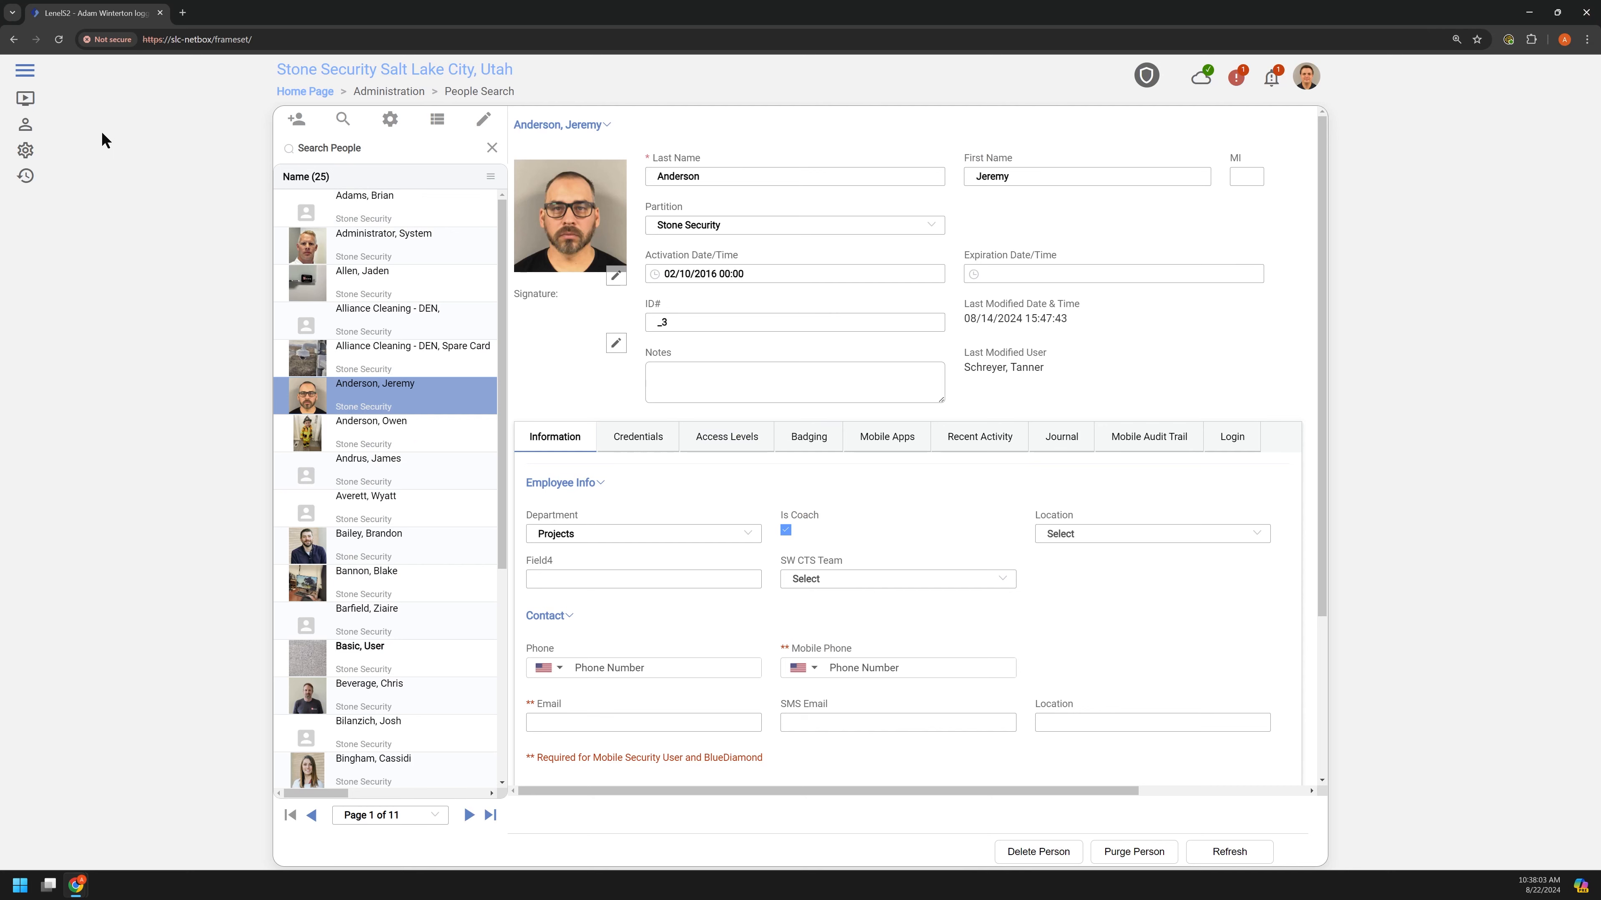
# Open the UDF Value Lists page under Configuration > Access Control > Person Records.
pyautogui.click(26, 155)
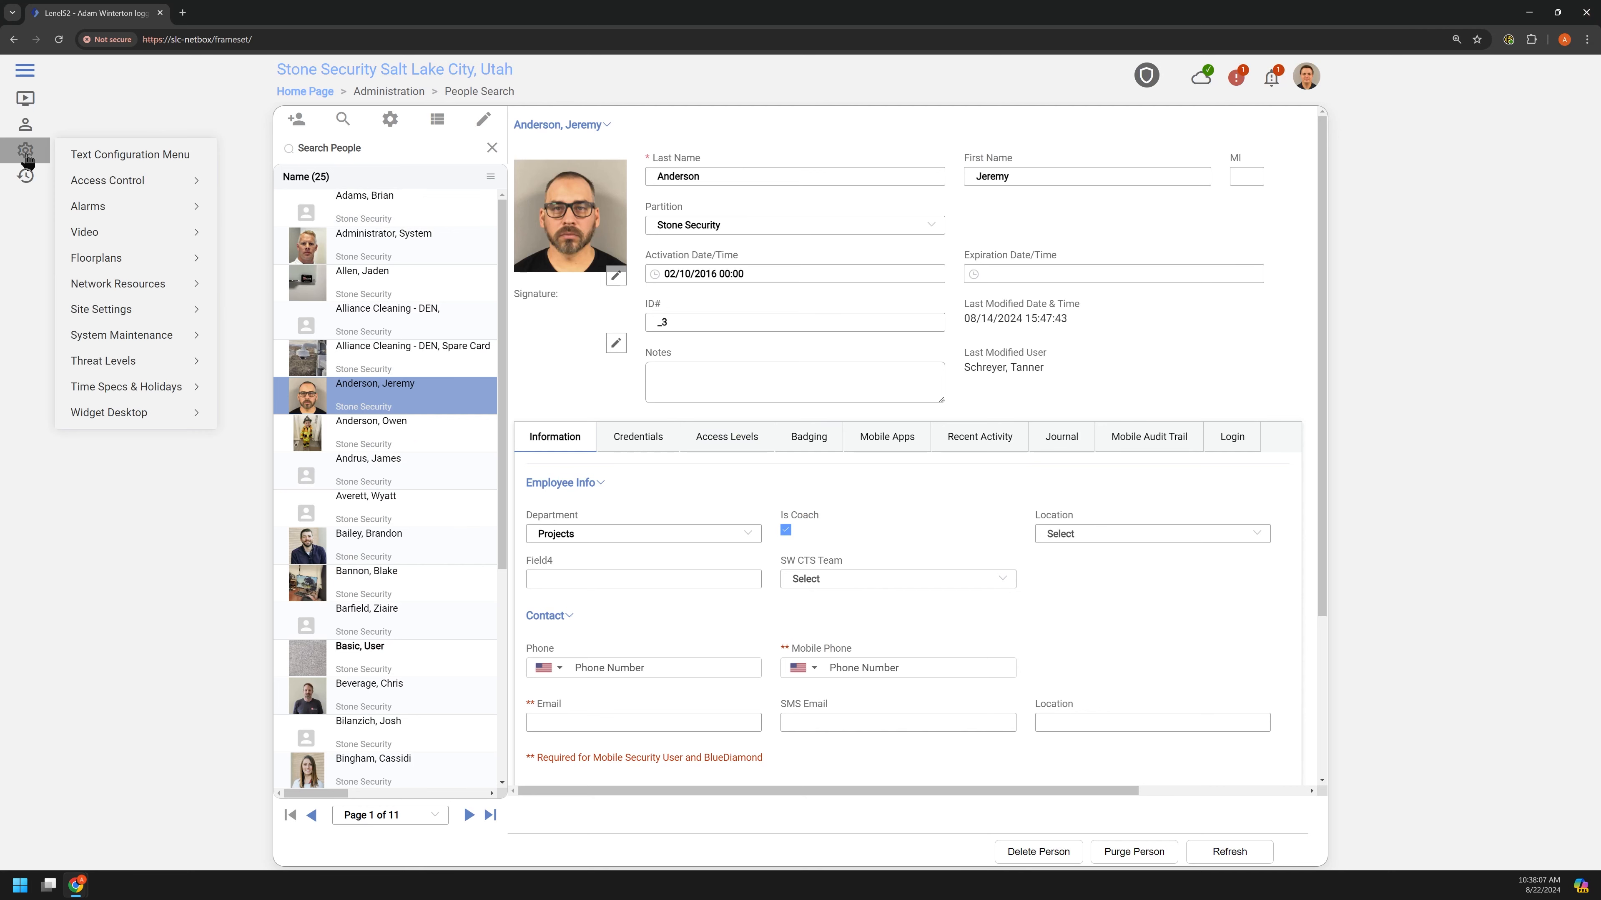
pyautogui.click(112, 184)
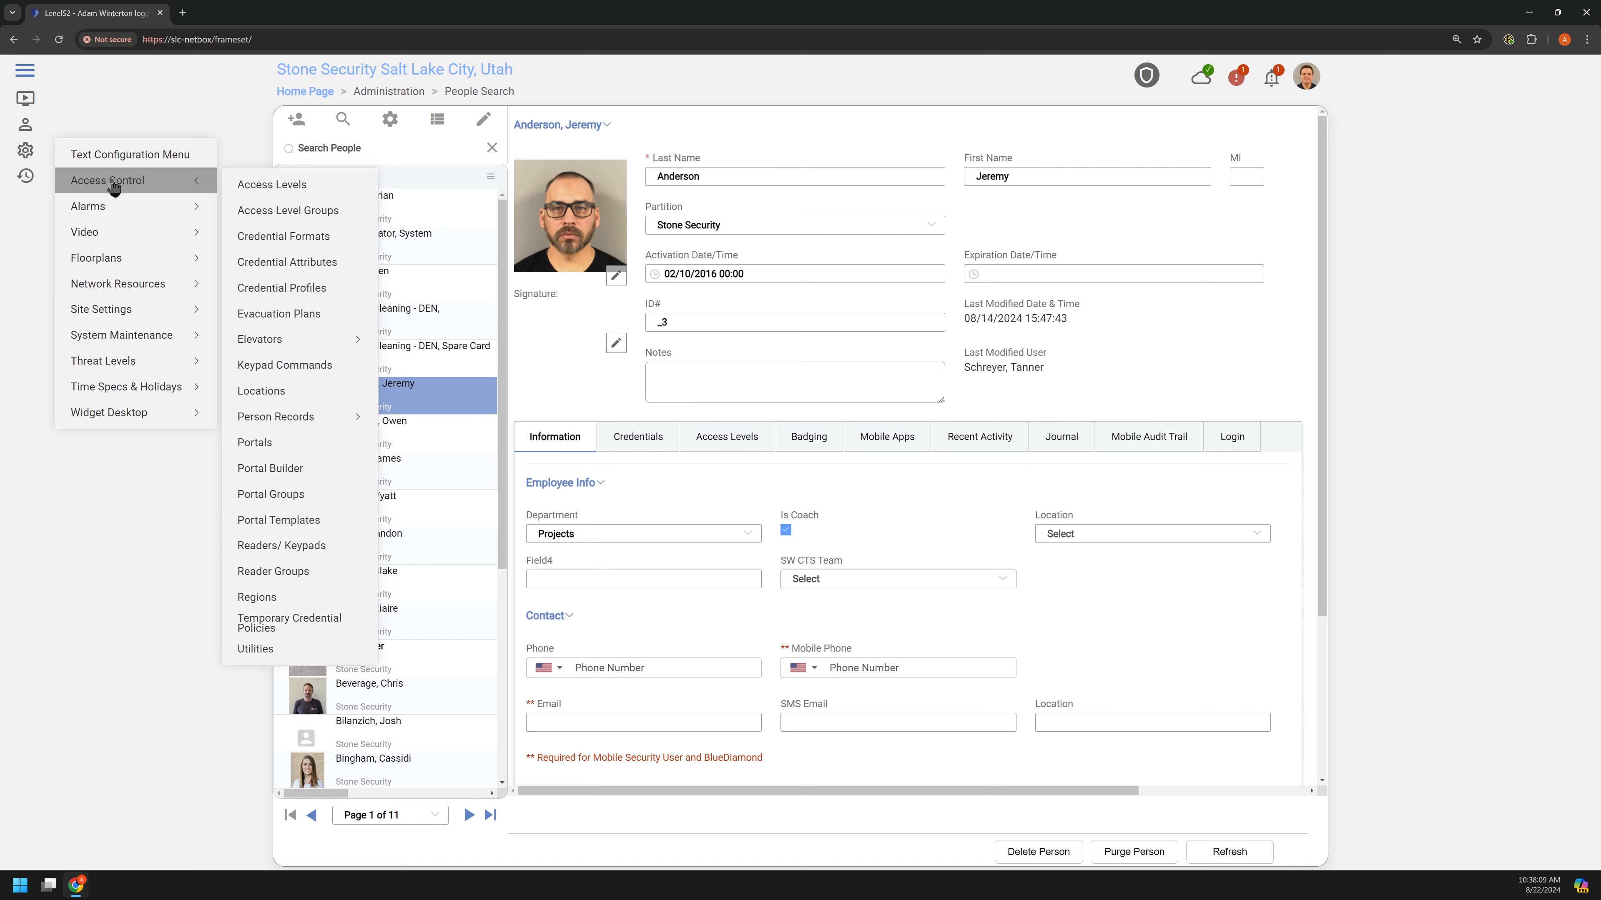
pyautogui.click(277, 417)
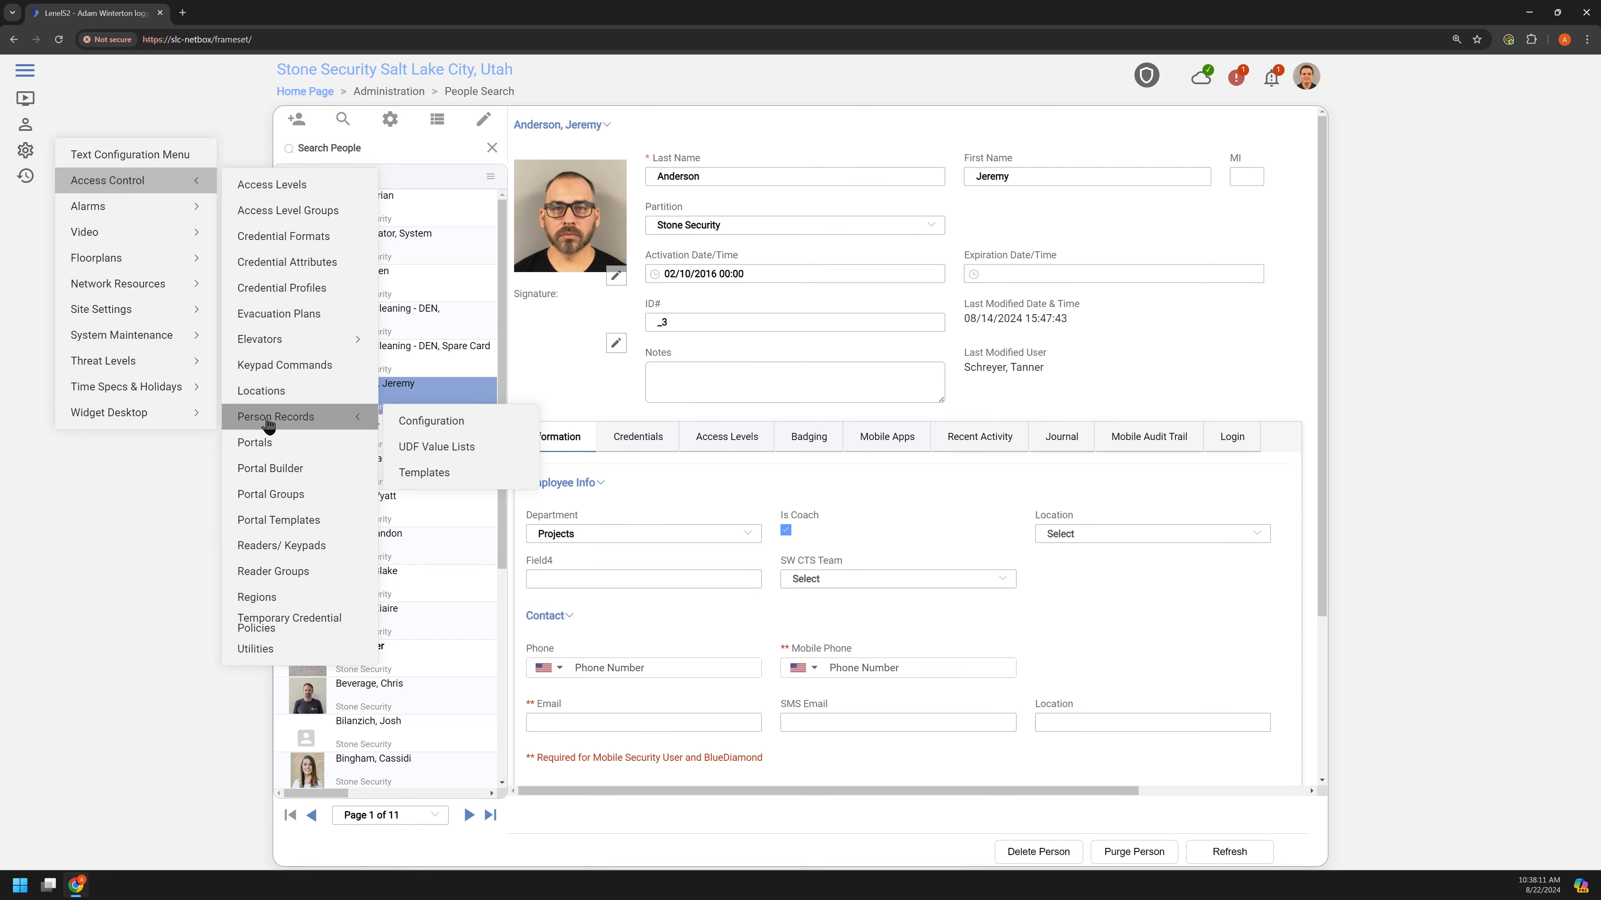
pyautogui.click(441, 446)
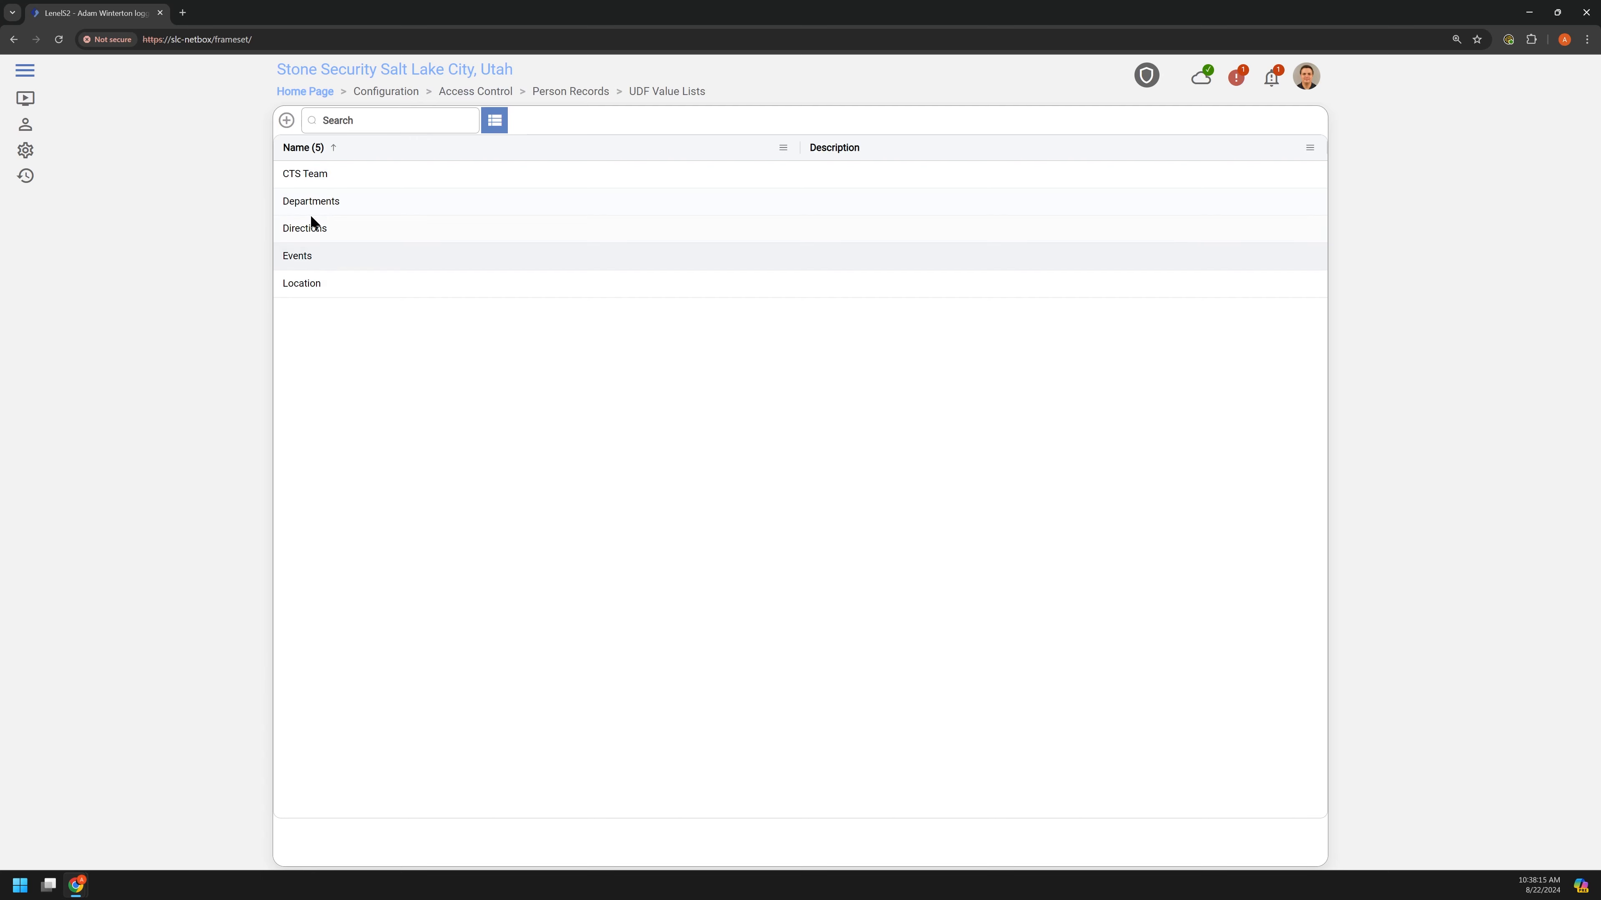
# Expand the sidebar and go to Person Records > Configuration.
pyautogui.click(24, 71)
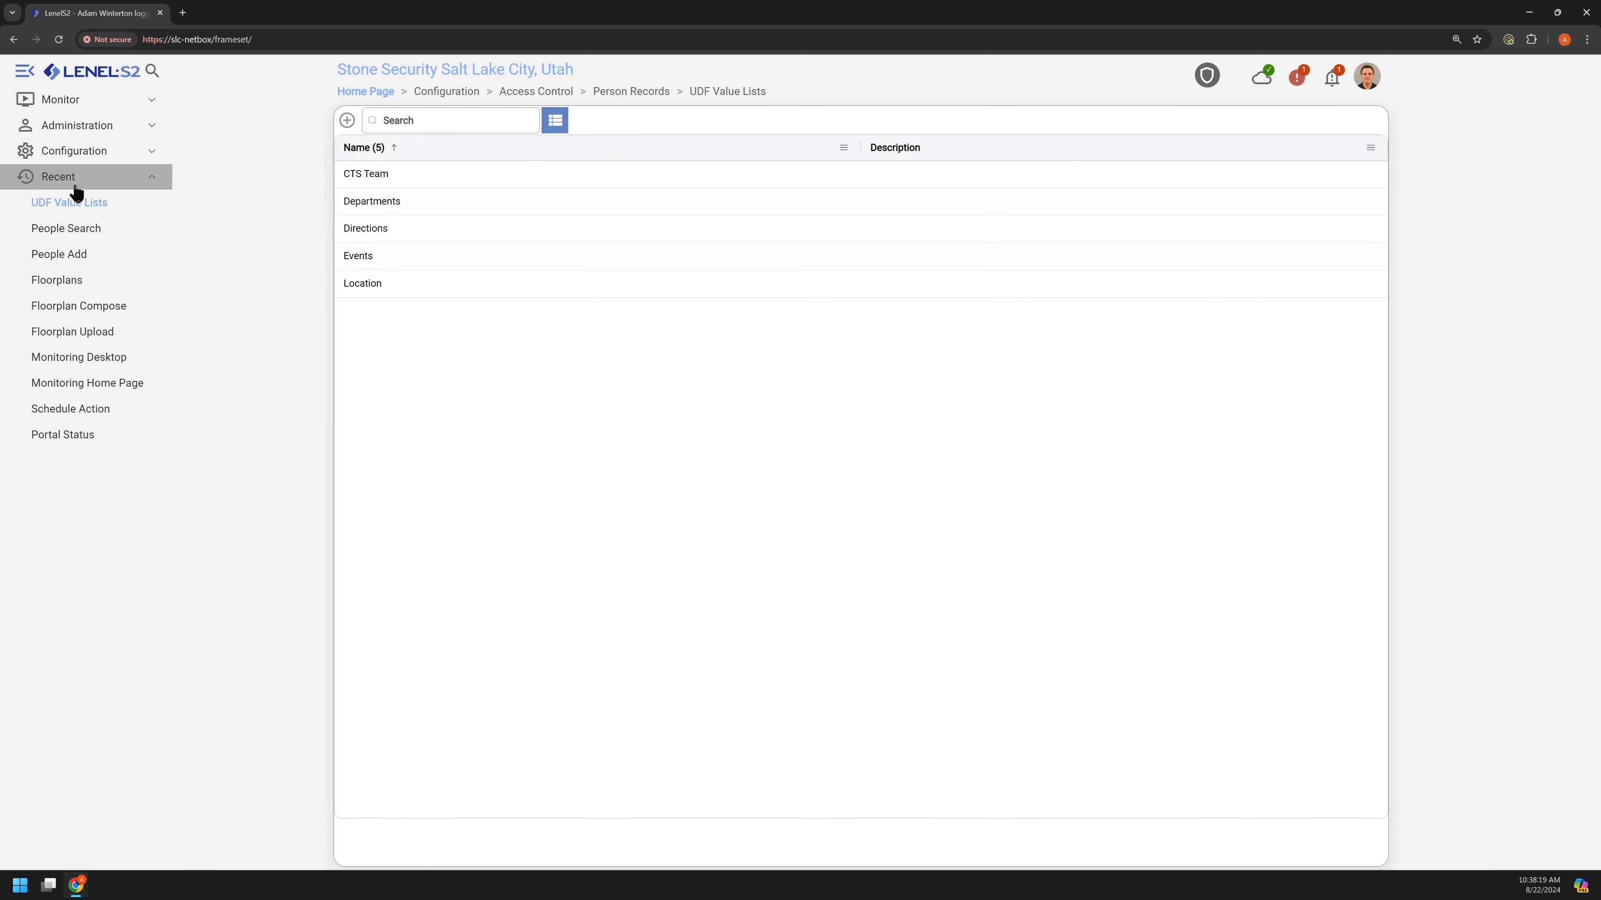
pyautogui.click(91, 151)
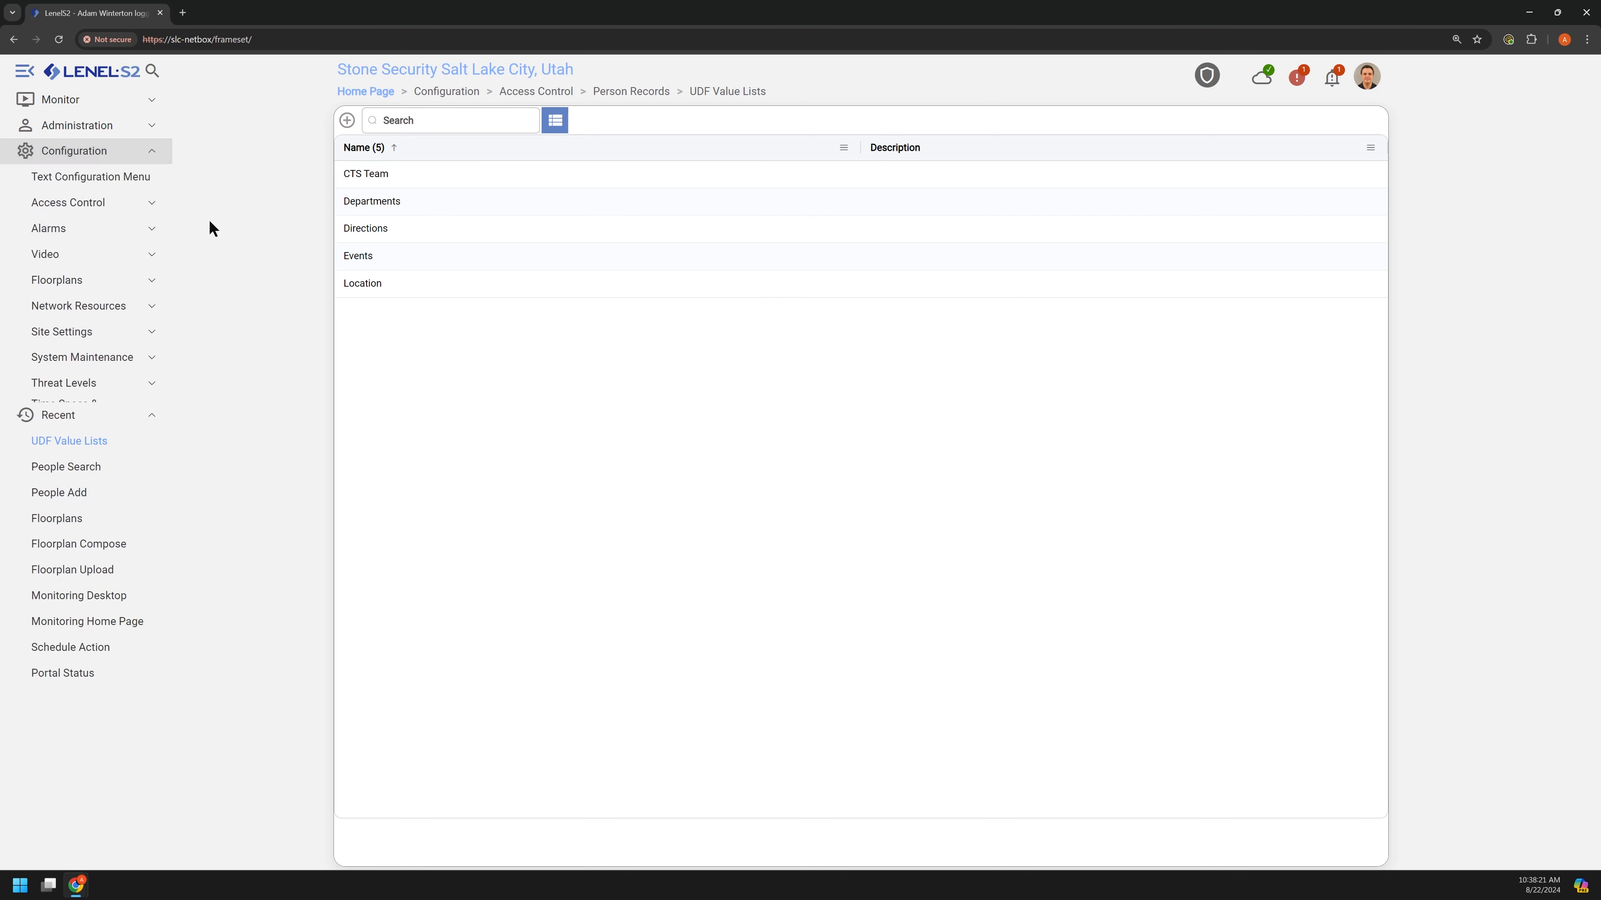
pyautogui.click(96, 210)
pyautogui.click(110, 464)
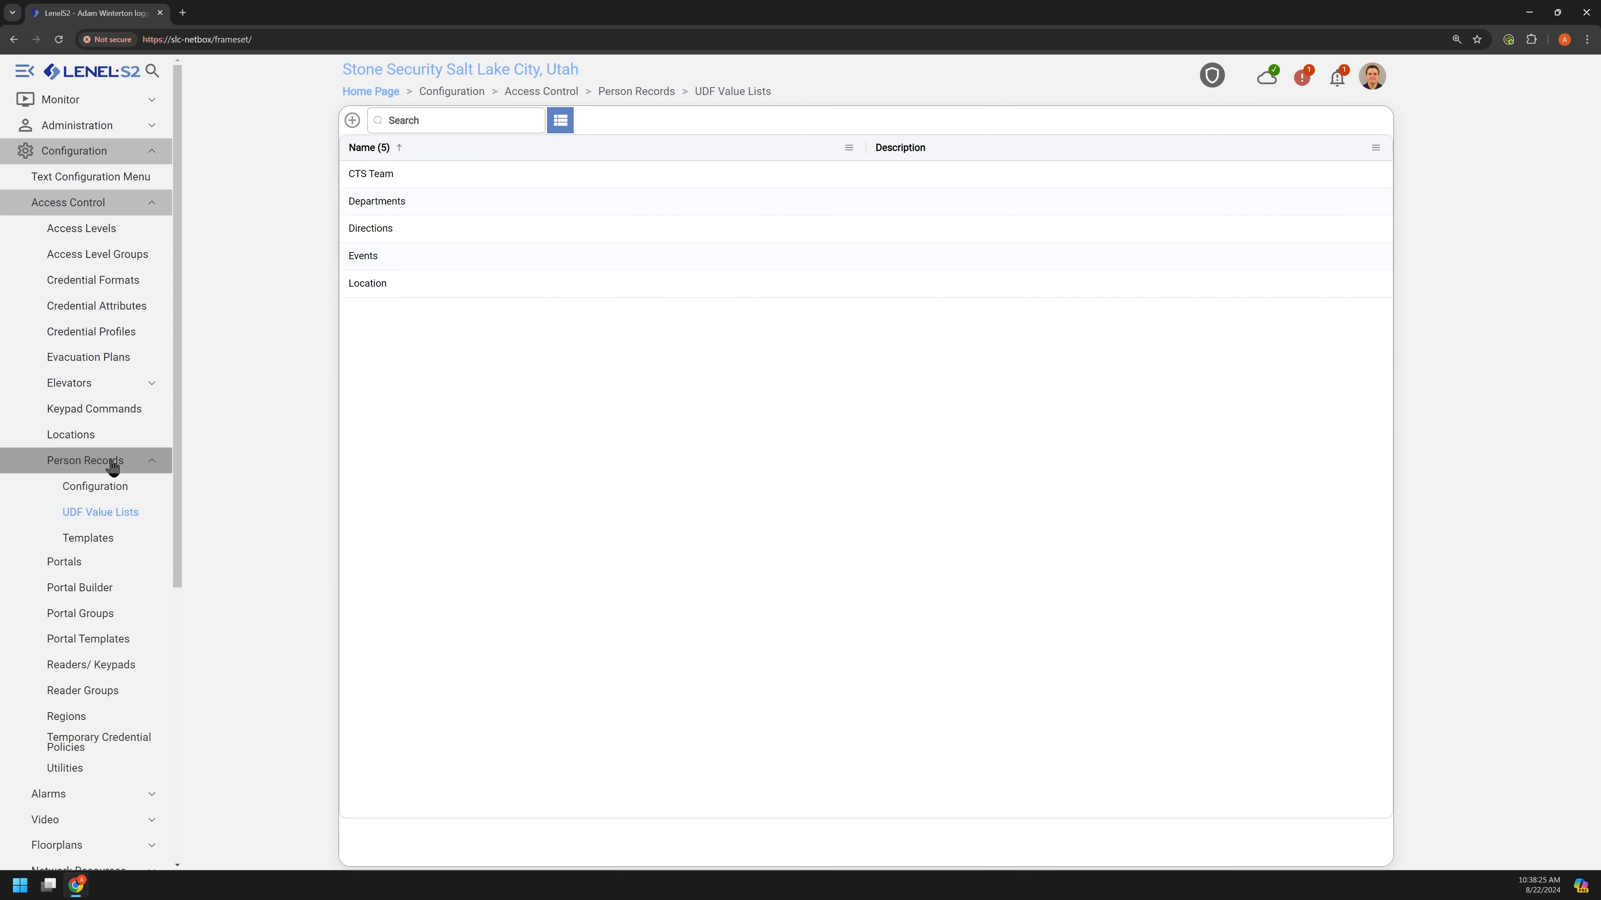
pyautogui.click(108, 490)
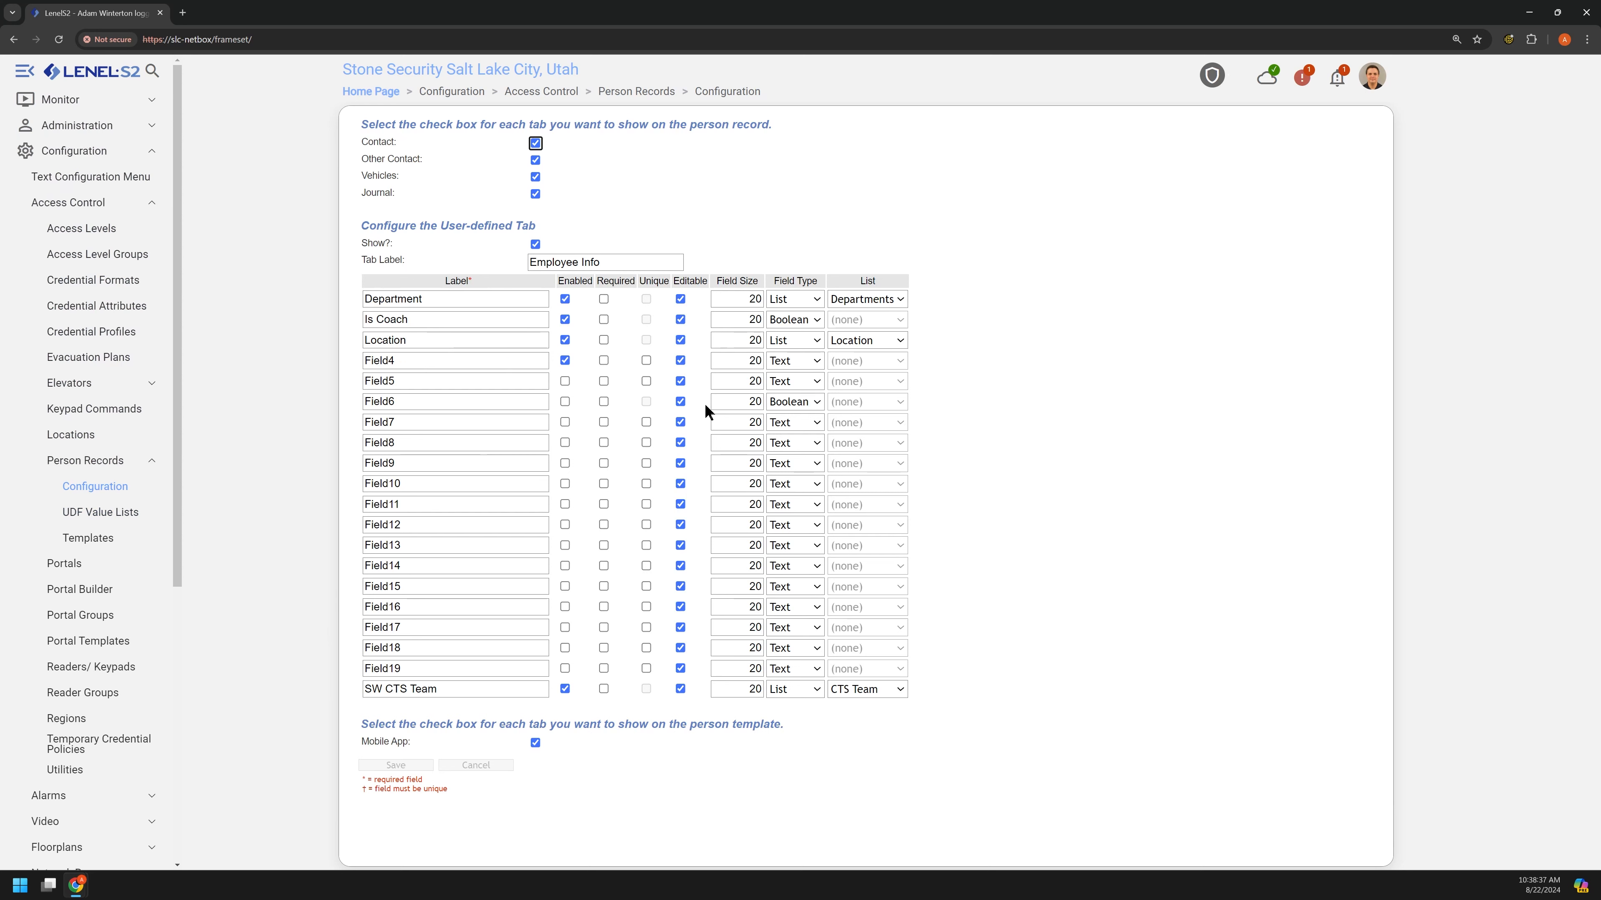
# Try changing Field6 to Numeric, dismiss the data-loss warning, and set it back to Boolean.
pyautogui.click(813, 404)
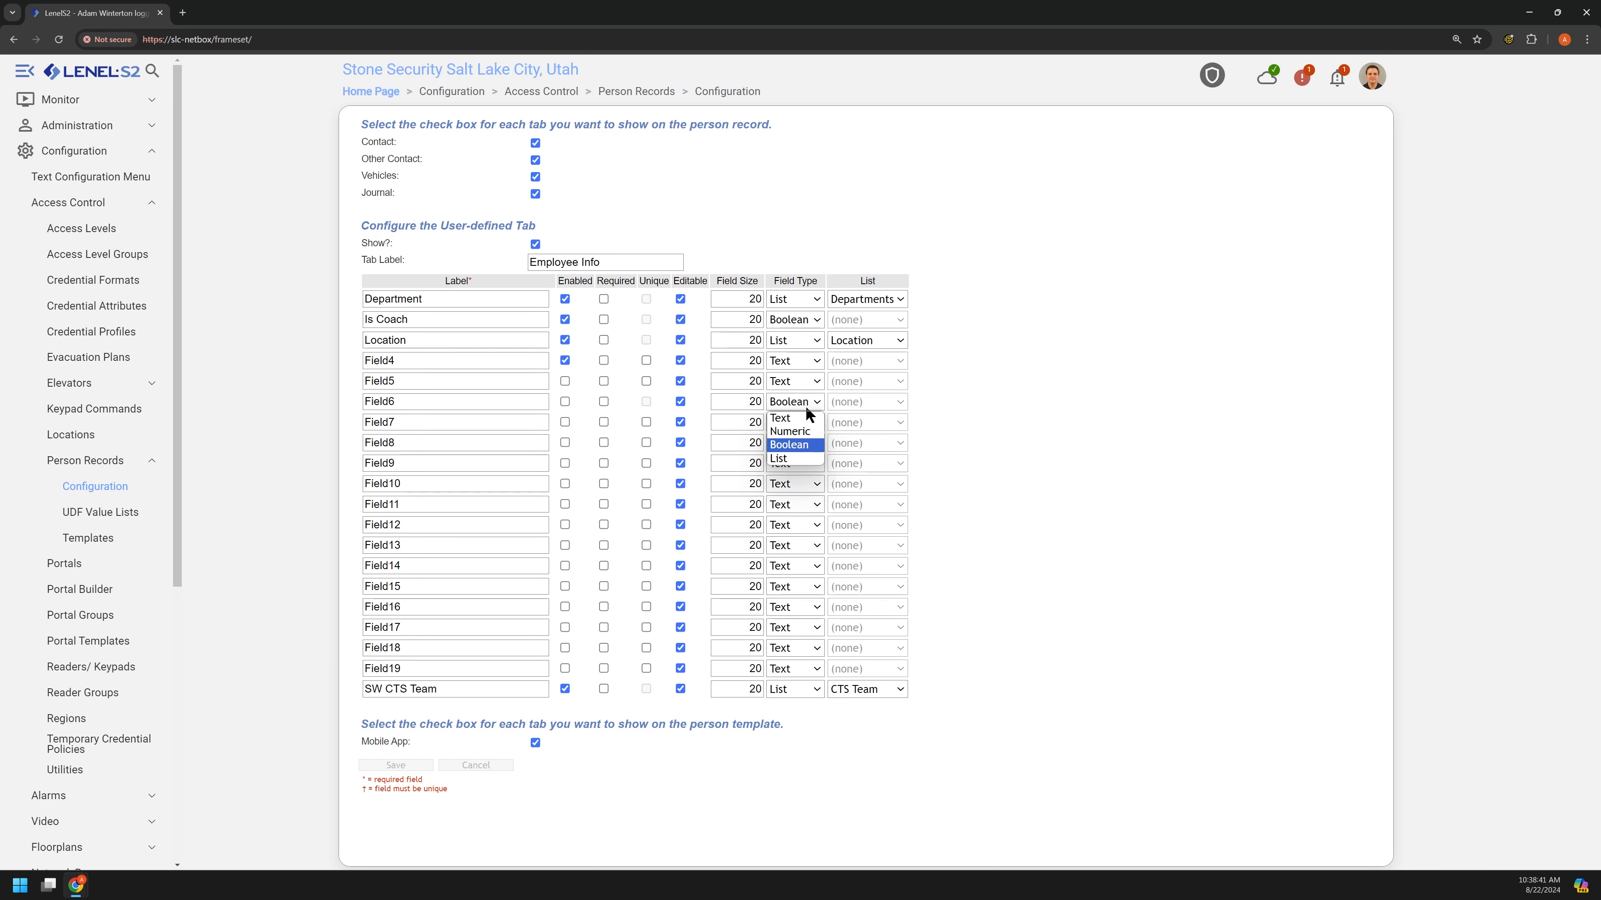
pyautogui.click(1018, 399)
pyautogui.click(792, 408)
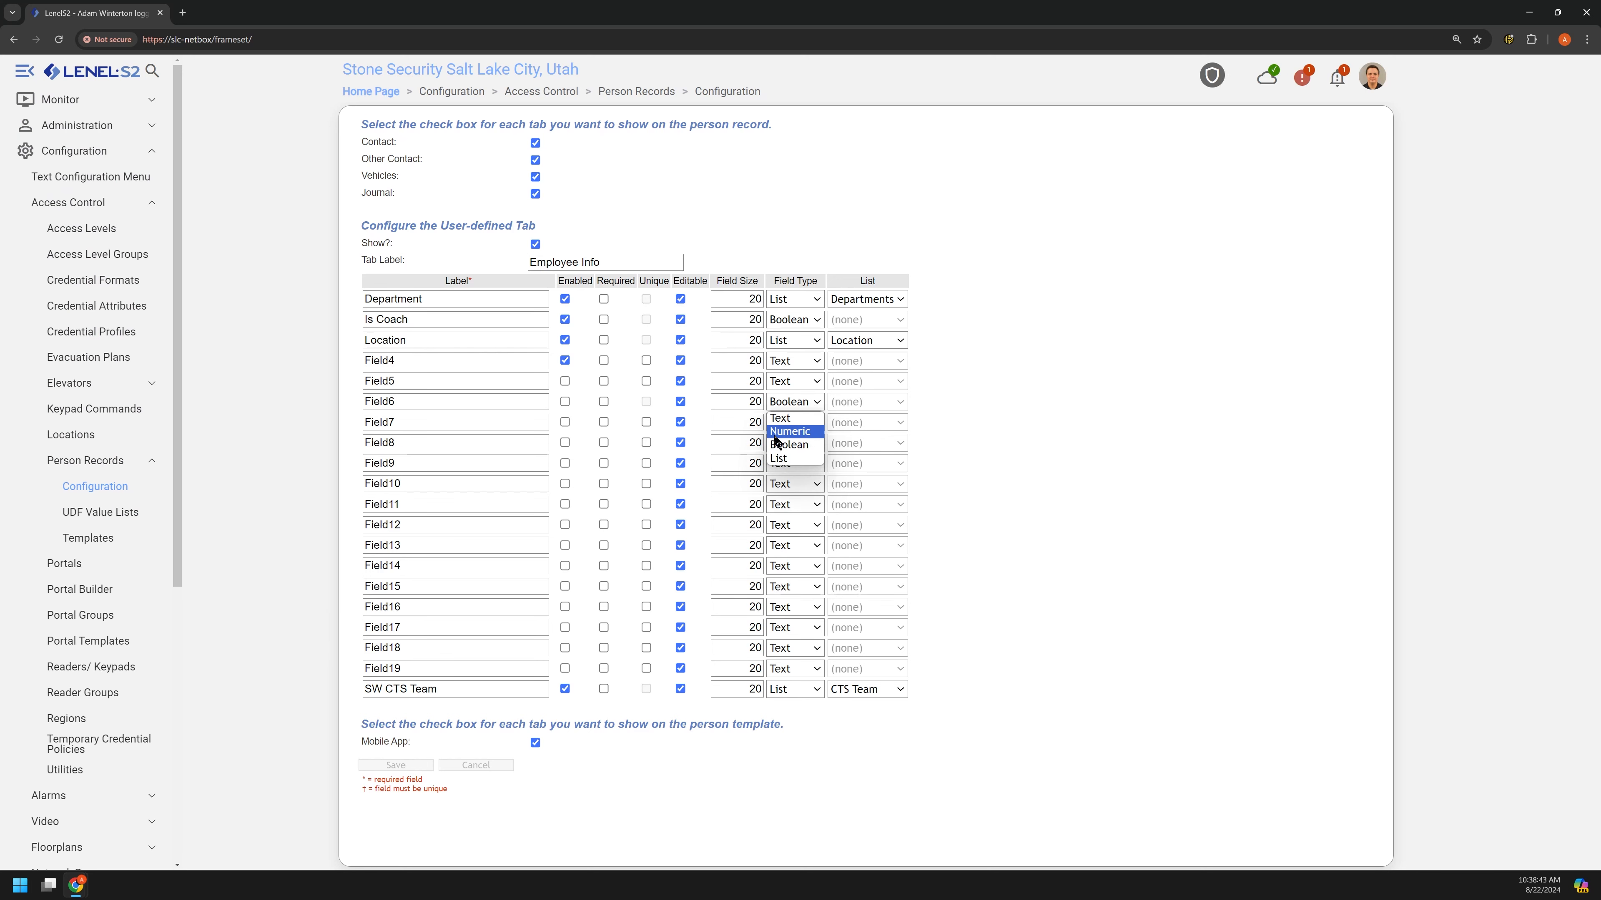
pyautogui.click(795, 431)
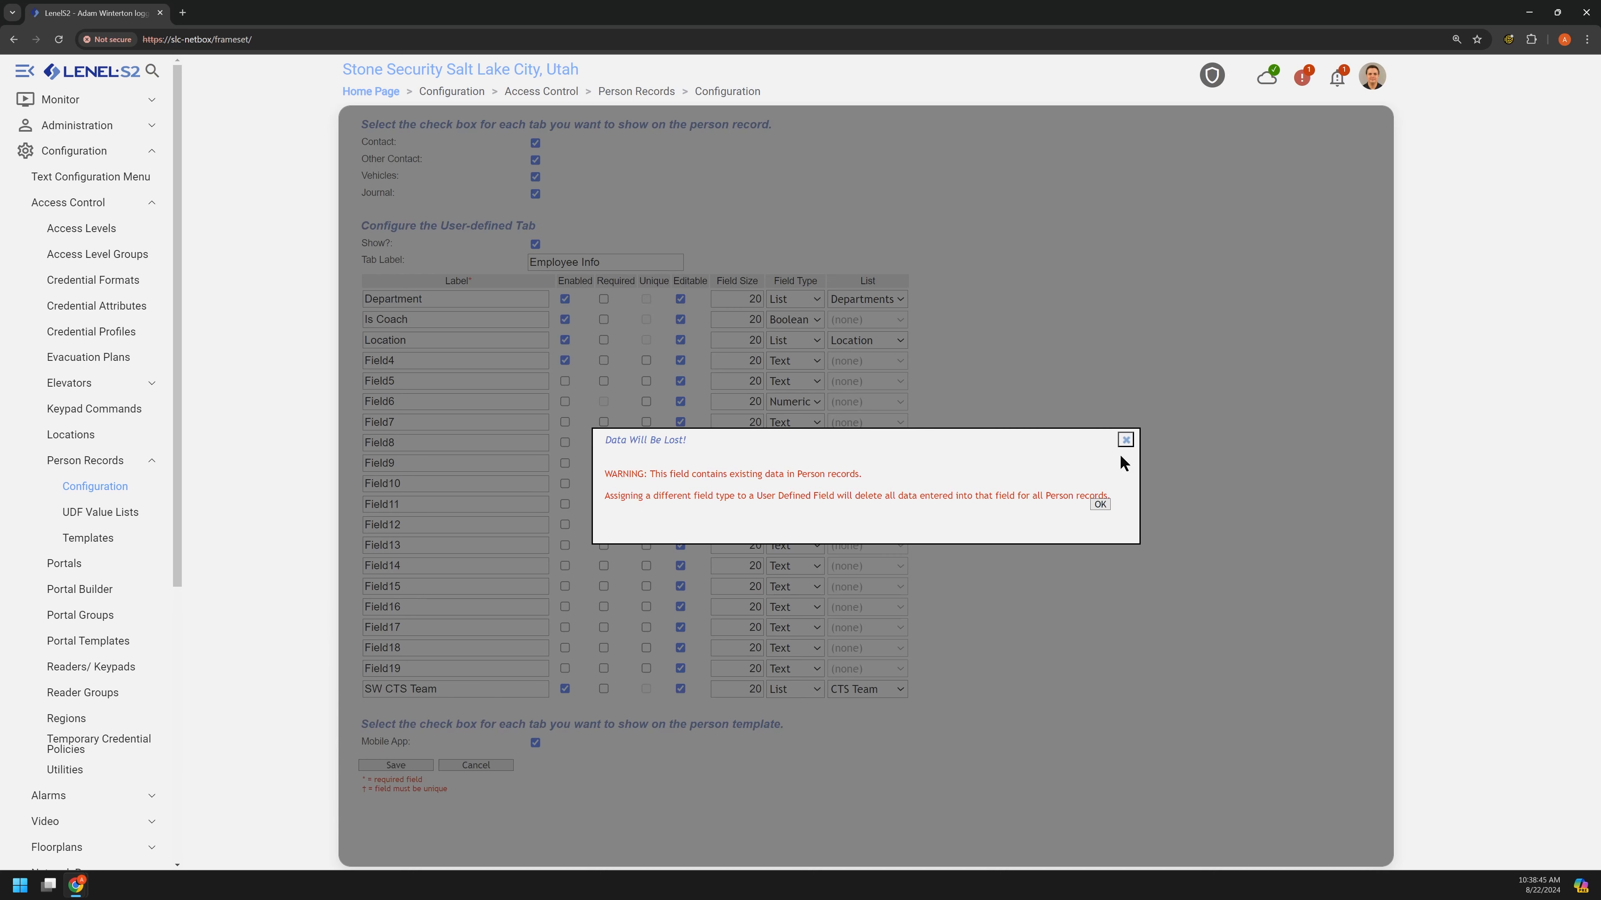
pyautogui.click(1126, 440)
pyautogui.click(814, 407)
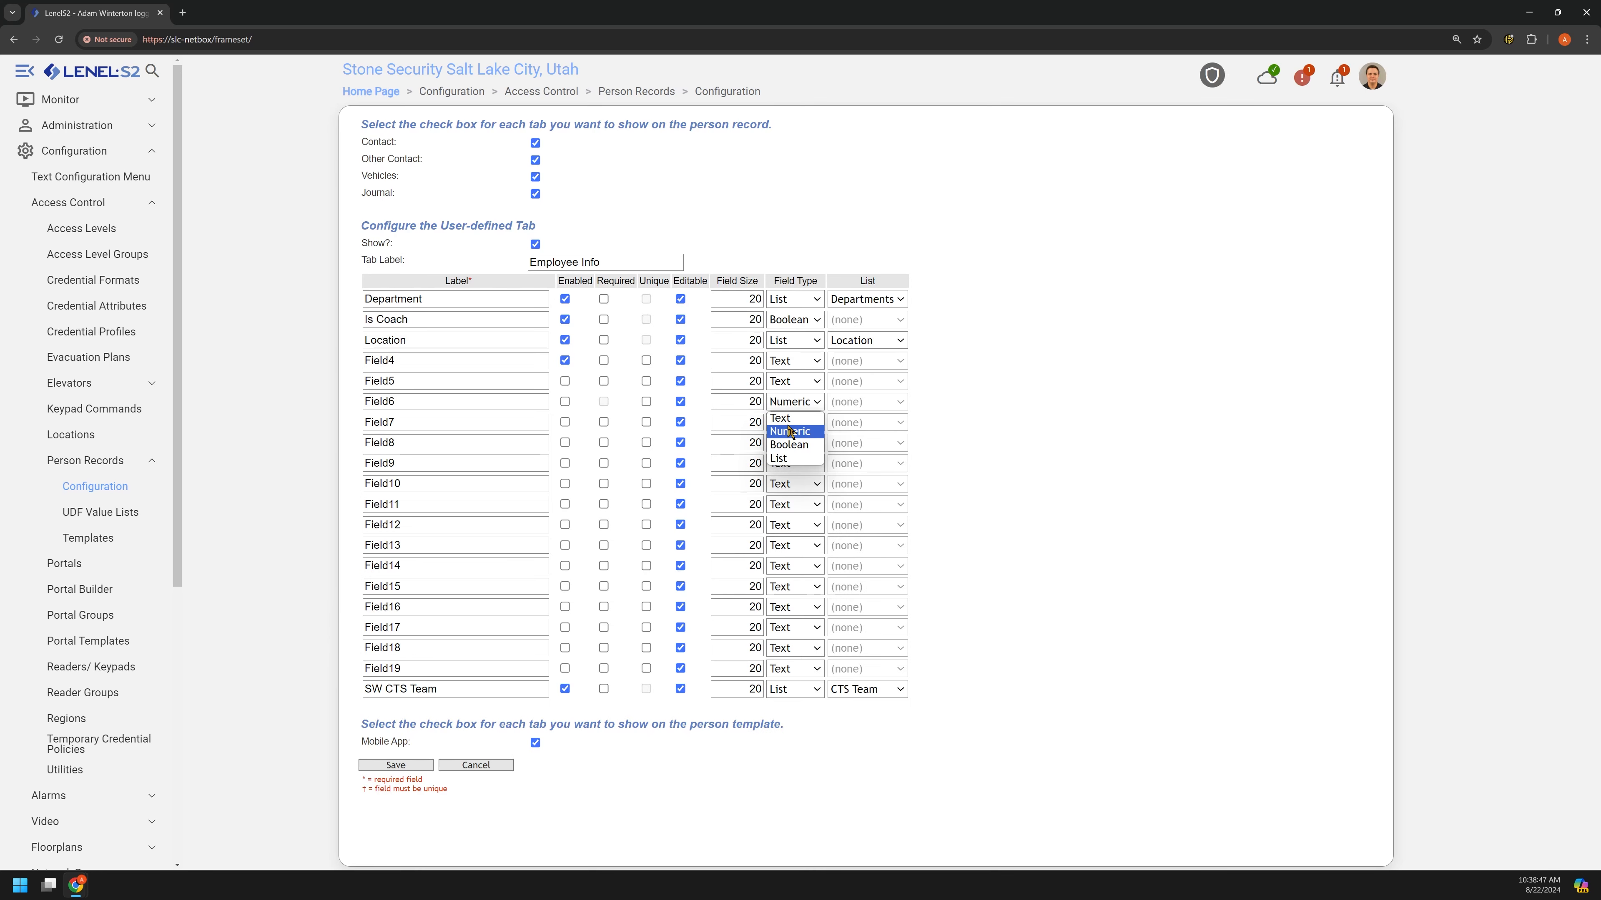
pyautogui.click(793, 447)
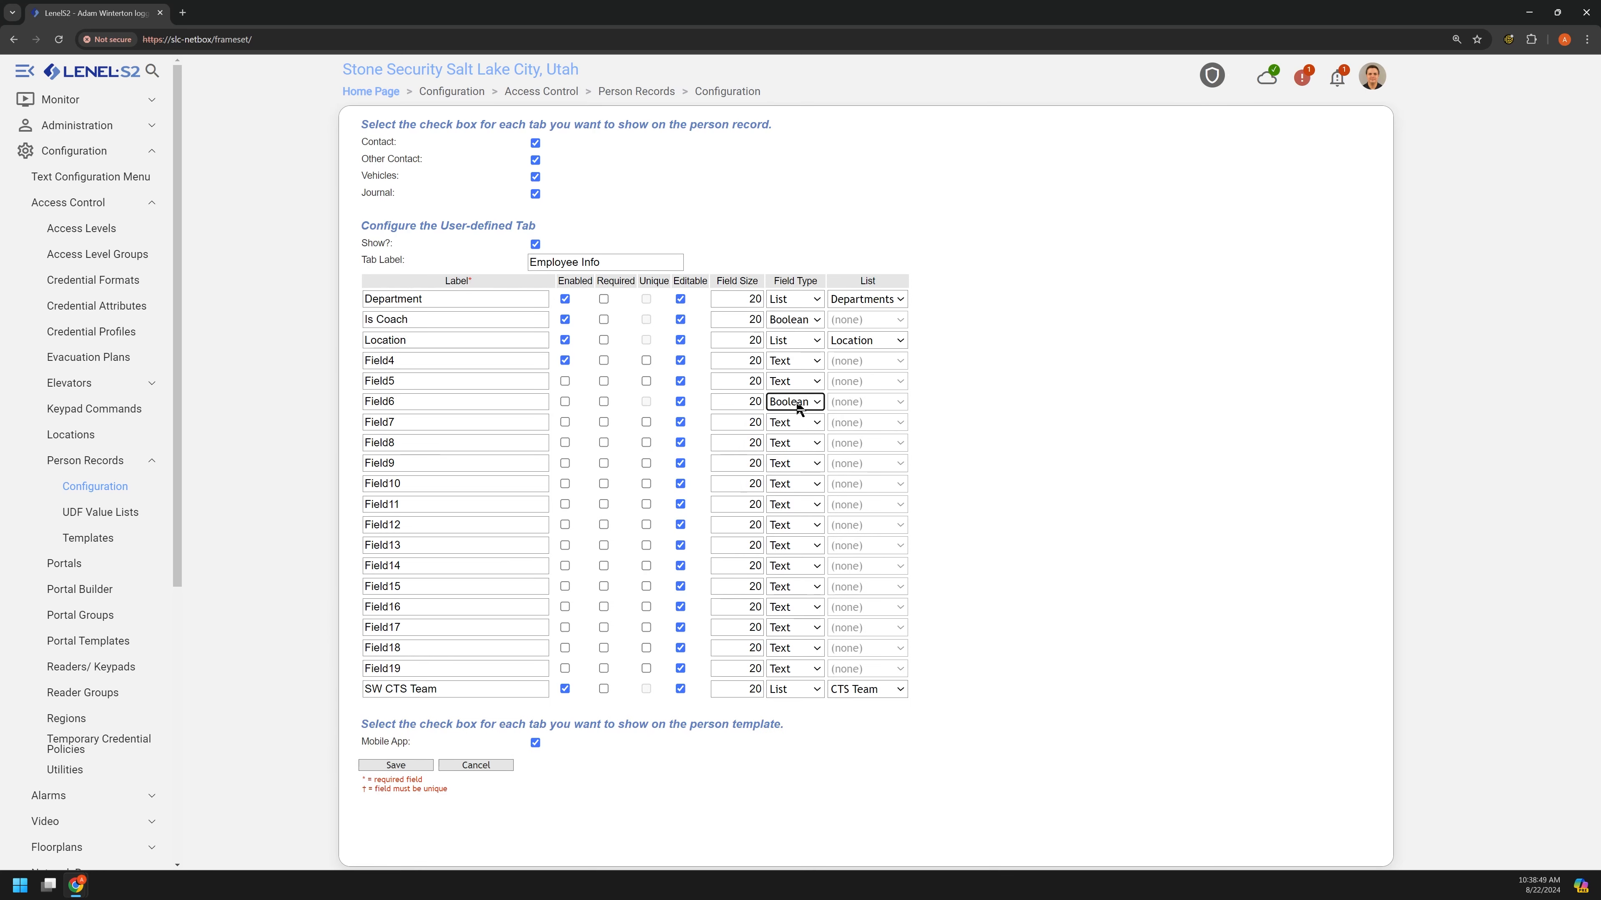
# Try changing Field7 to Numeric, acknowledge the warning, then cancel the unsaved type changes.
pyautogui.click(794, 428)
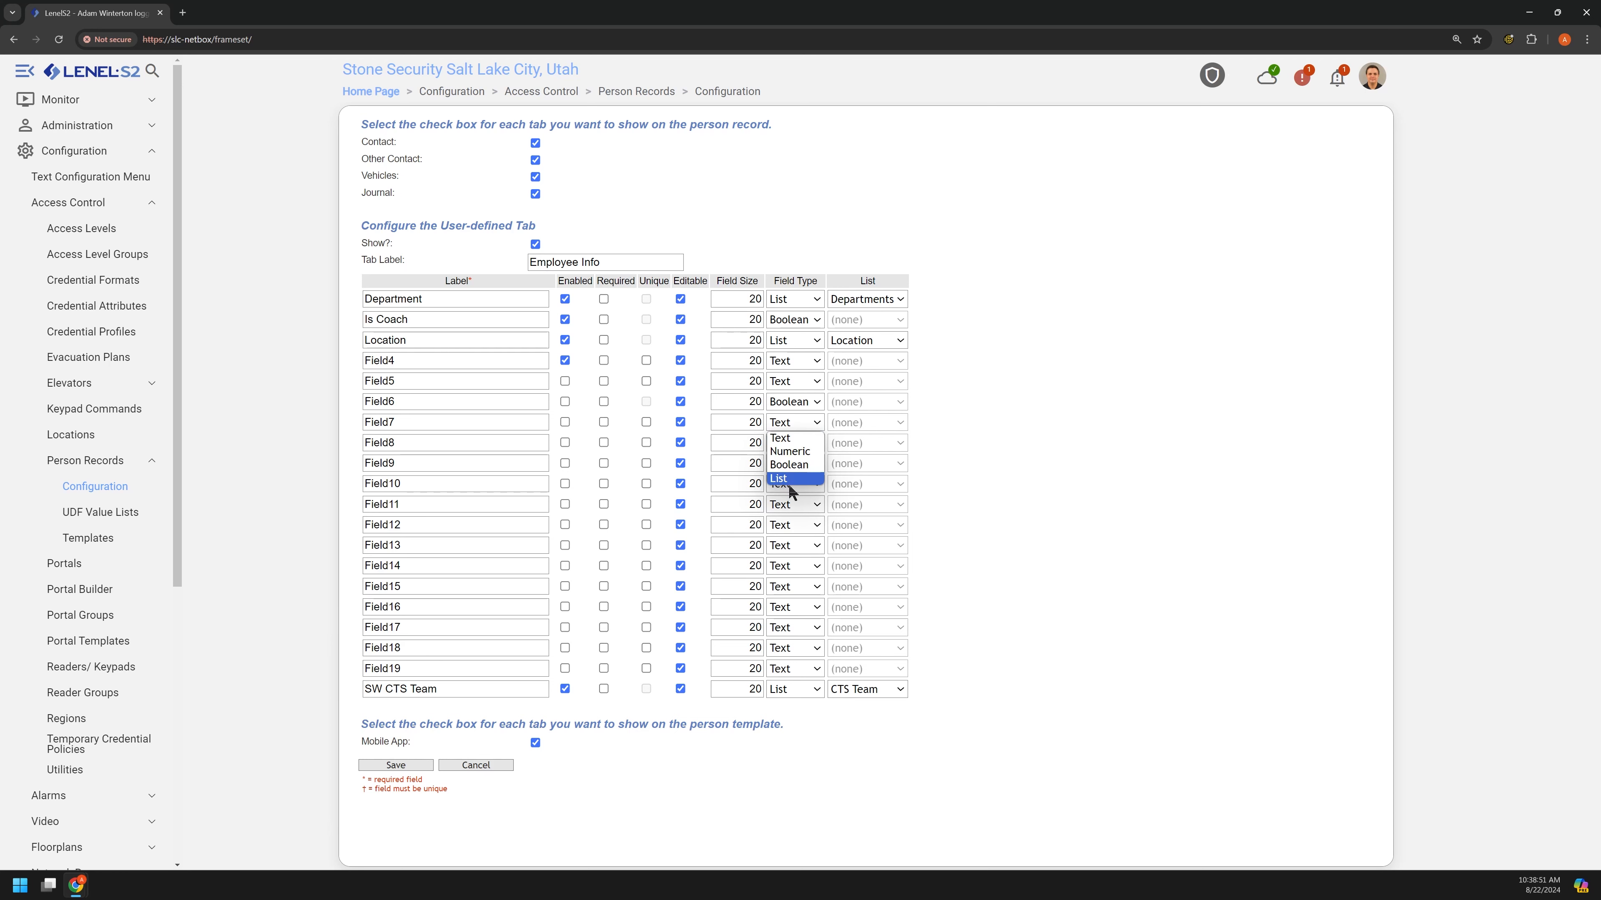
pyautogui.click(793, 450)
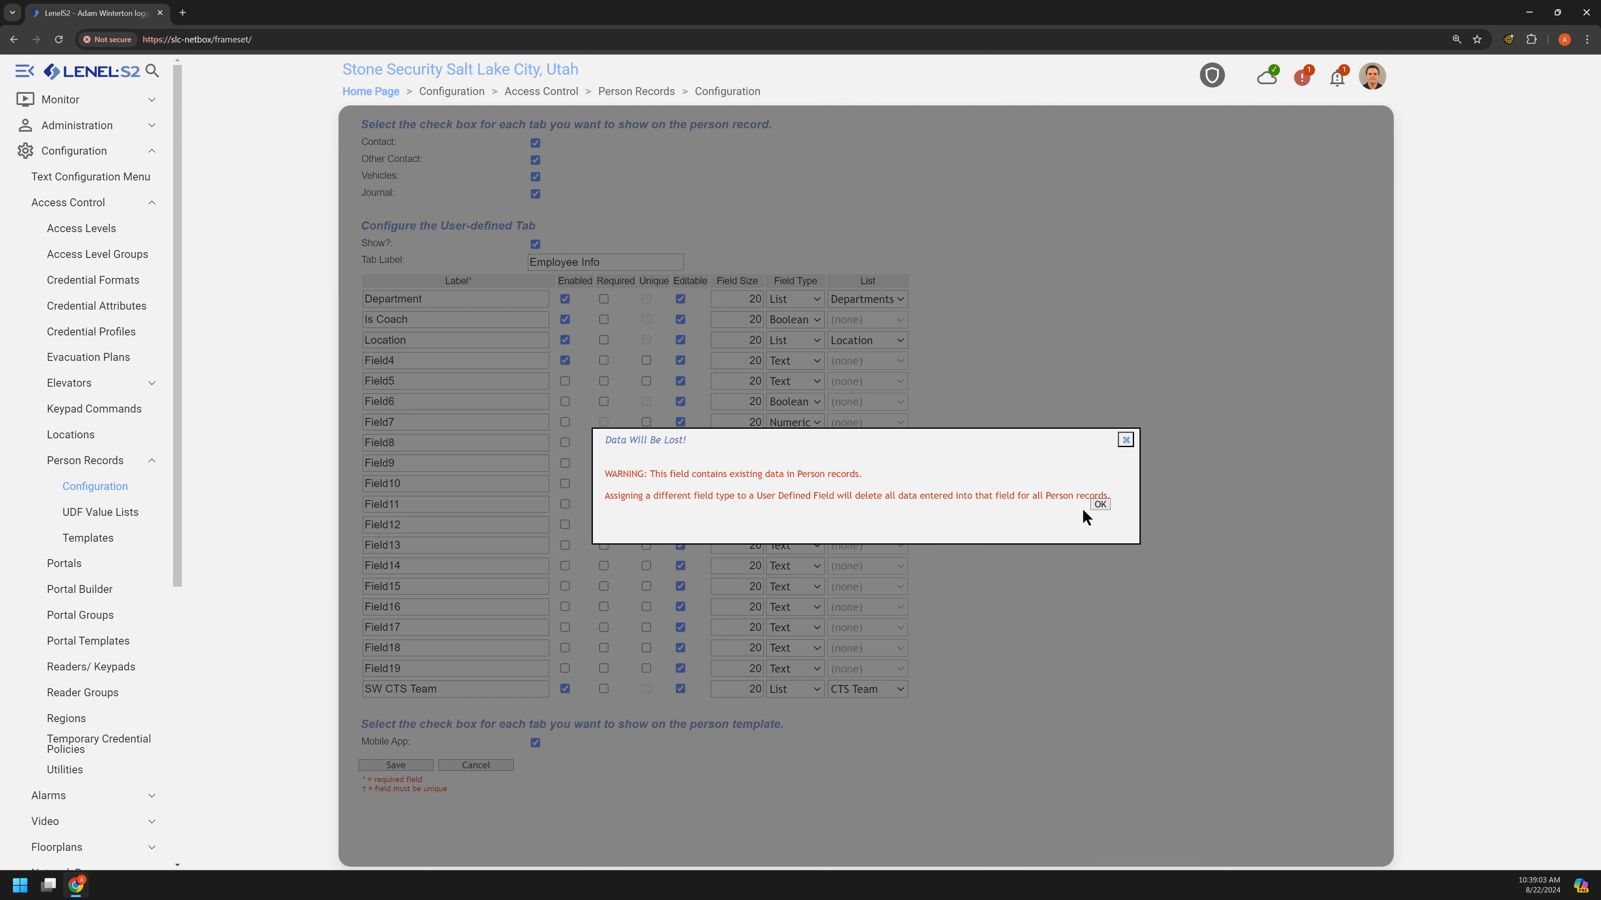
pyautogui.click(1100, 504)
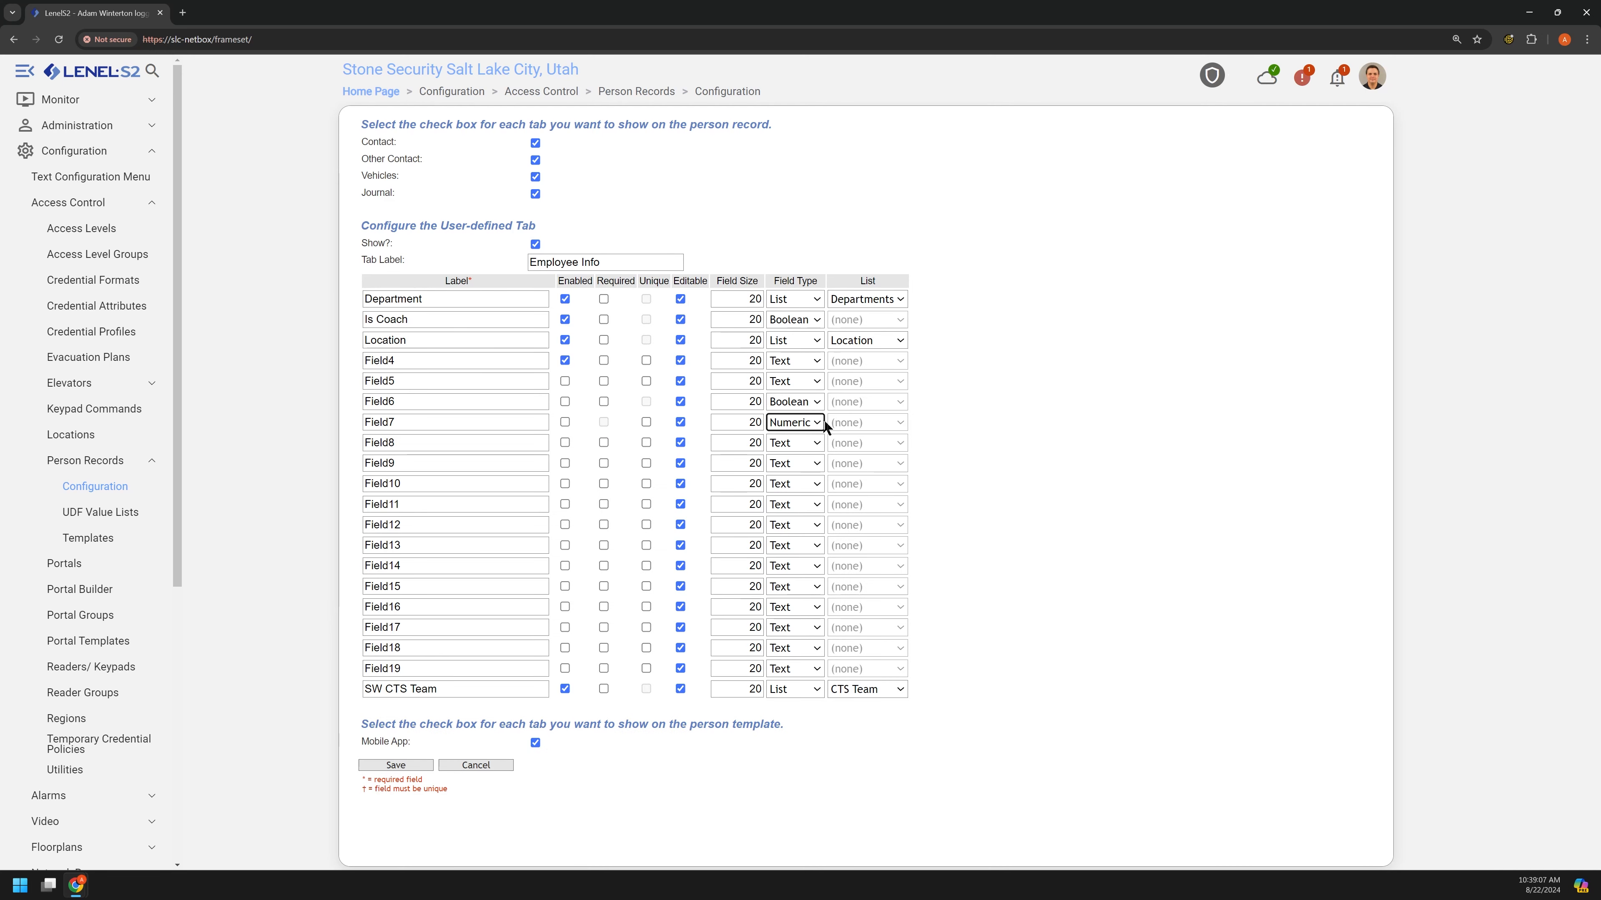
pyautogui.click(811, 422)
pyautogui.click(1063, 435)
pyautogui.click(491, 764)
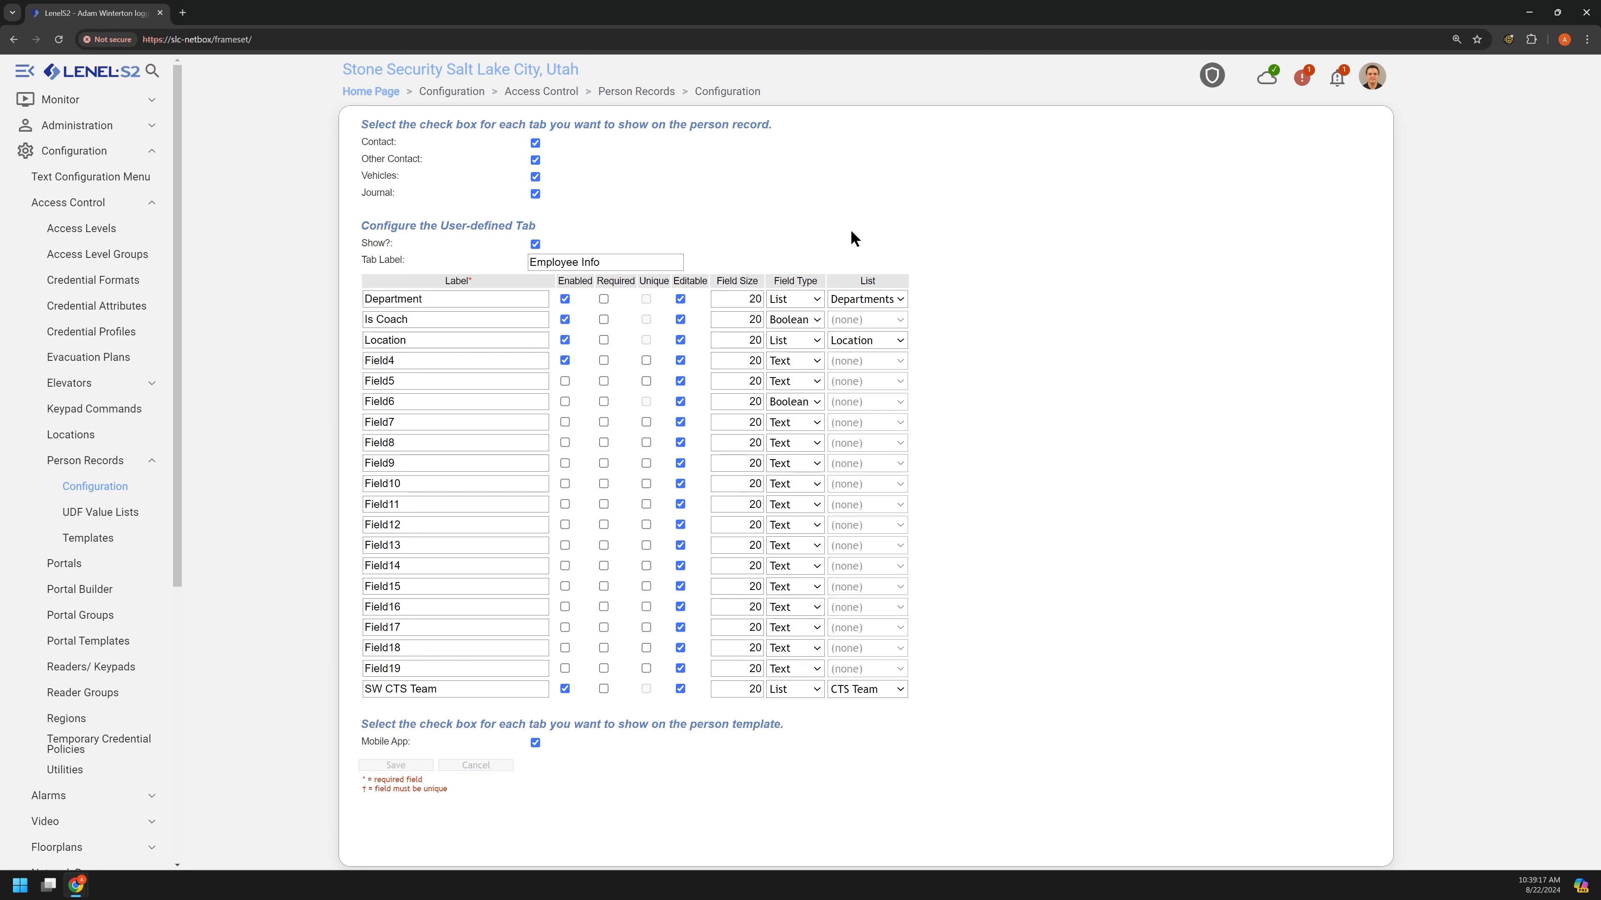
# Tab through the Department, Is Coach, Location and Field4 labels, then open People Search.
pyautogui.doubleClick(419, 299)
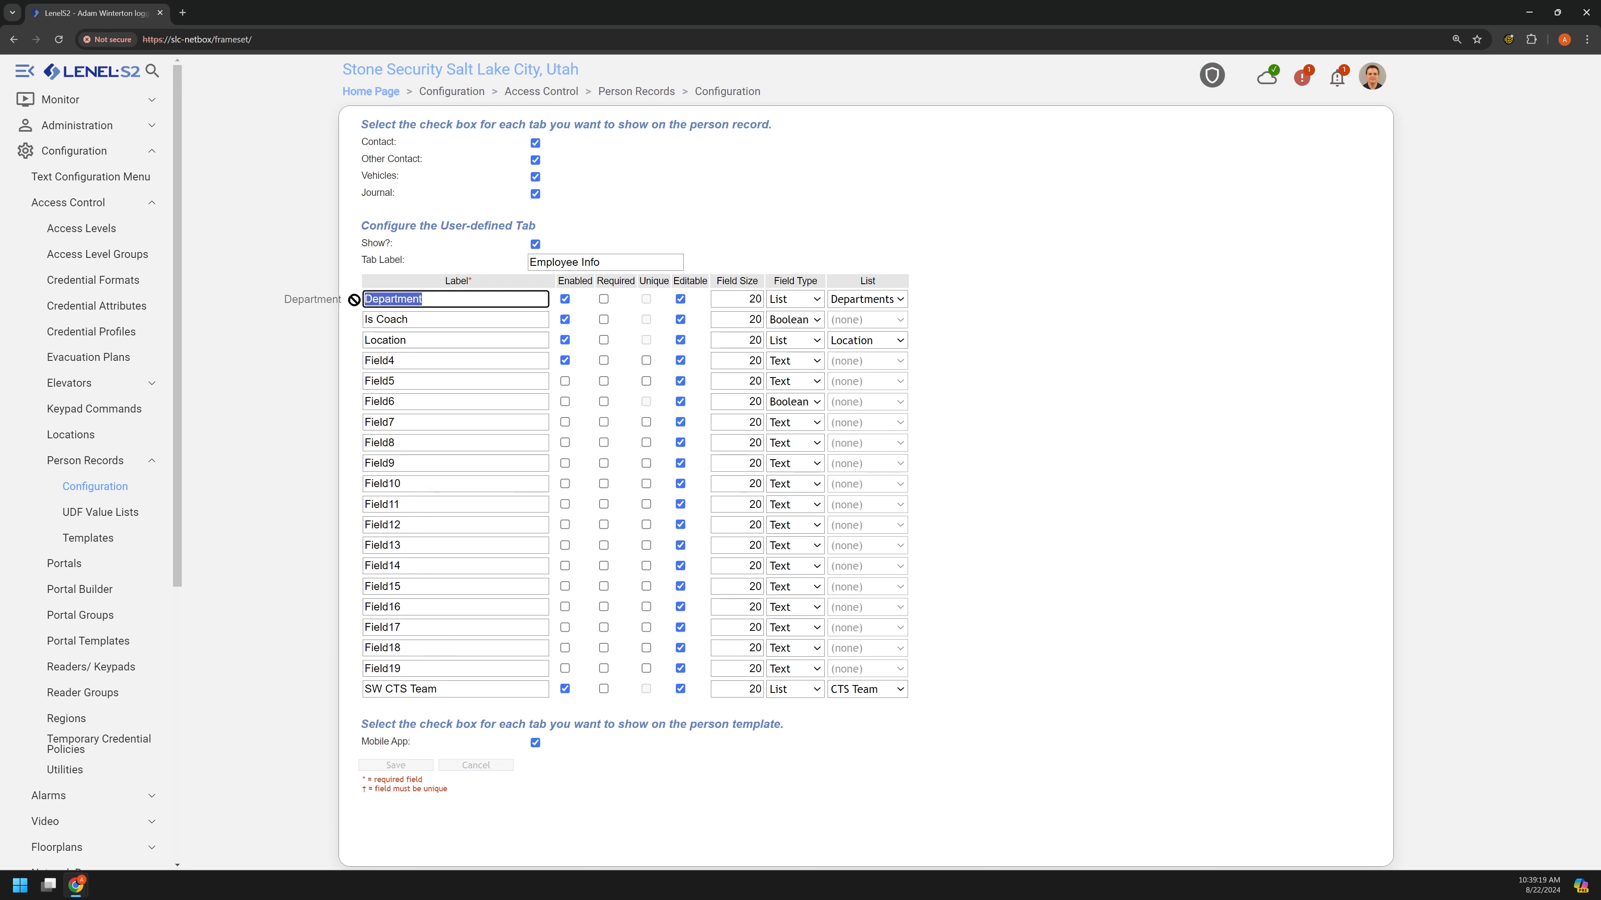
pyautogui.press('Tab')
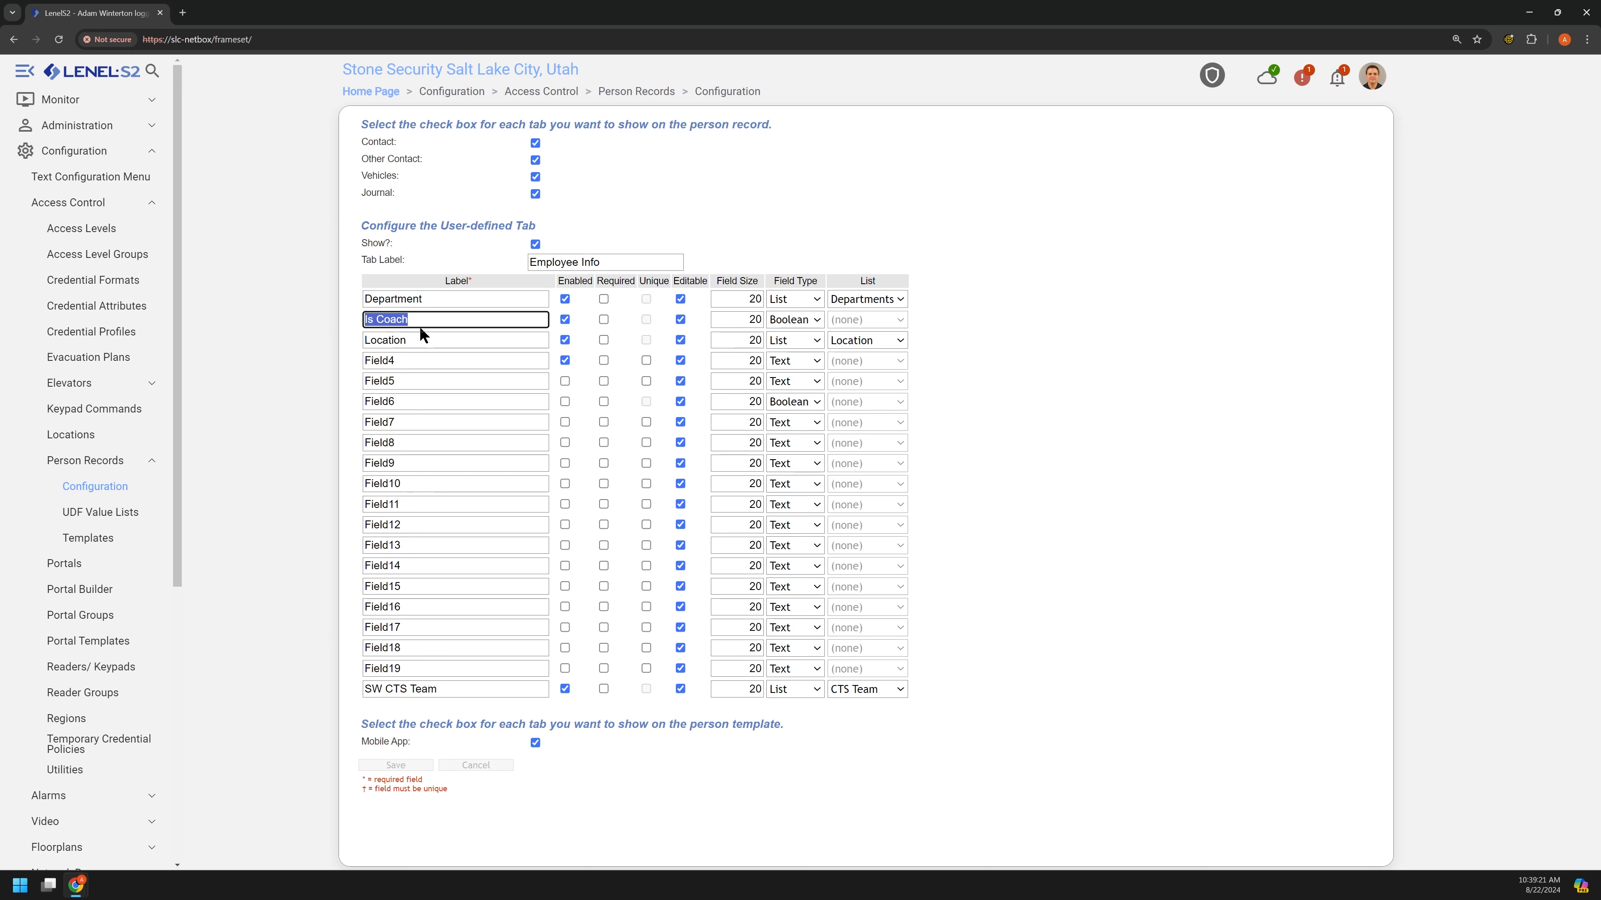
pyautogui.press('Tab')
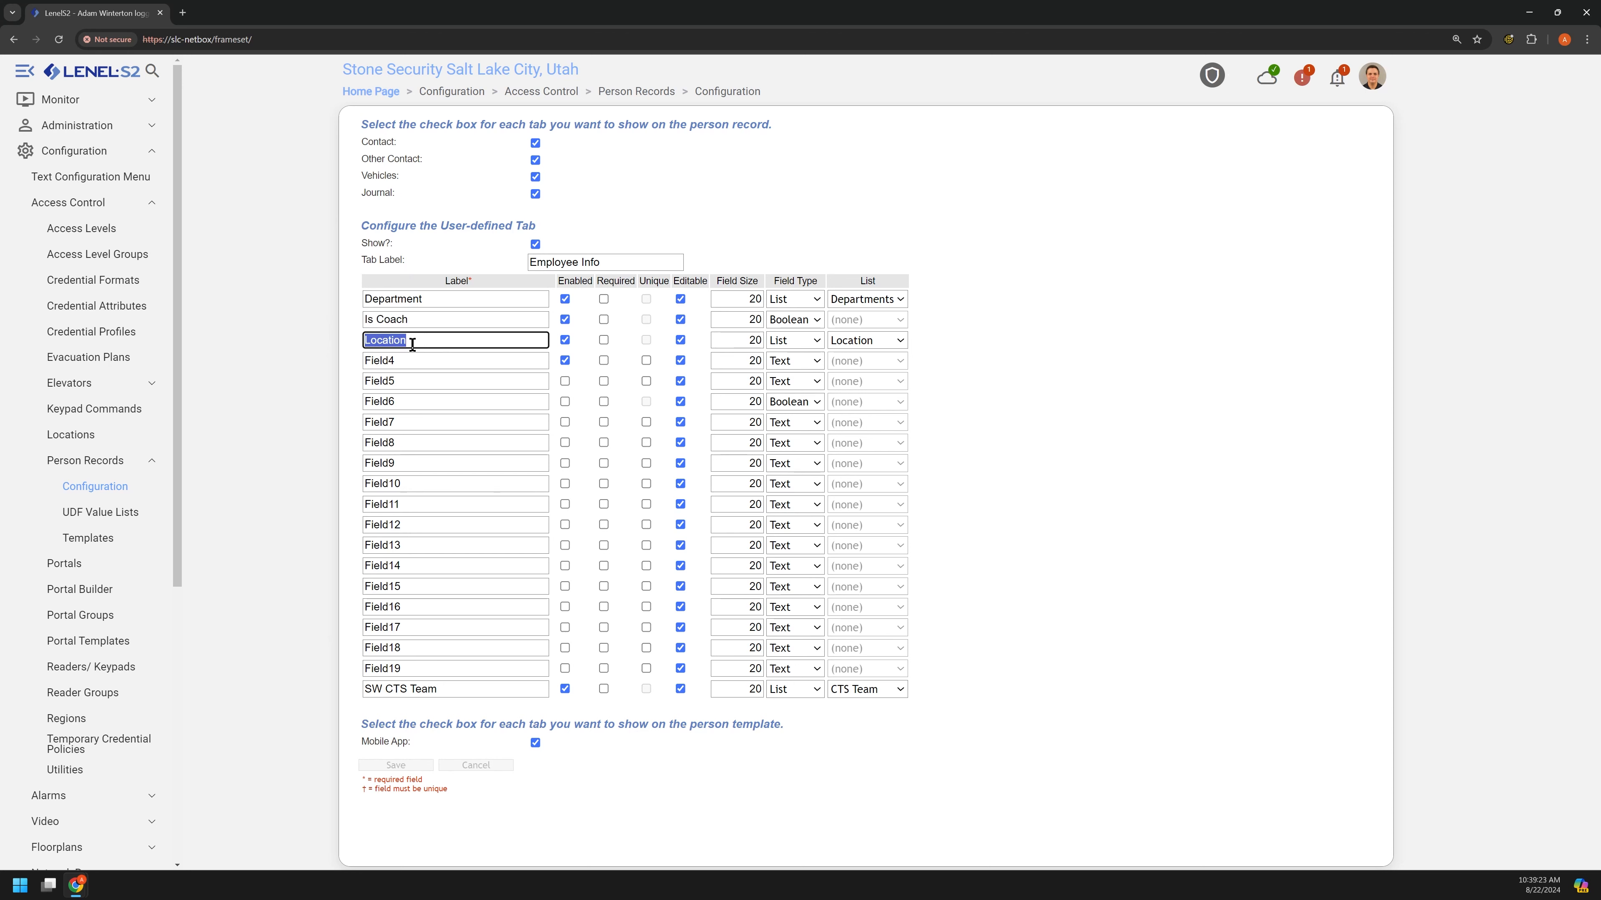
pyautogui.press('Tab')
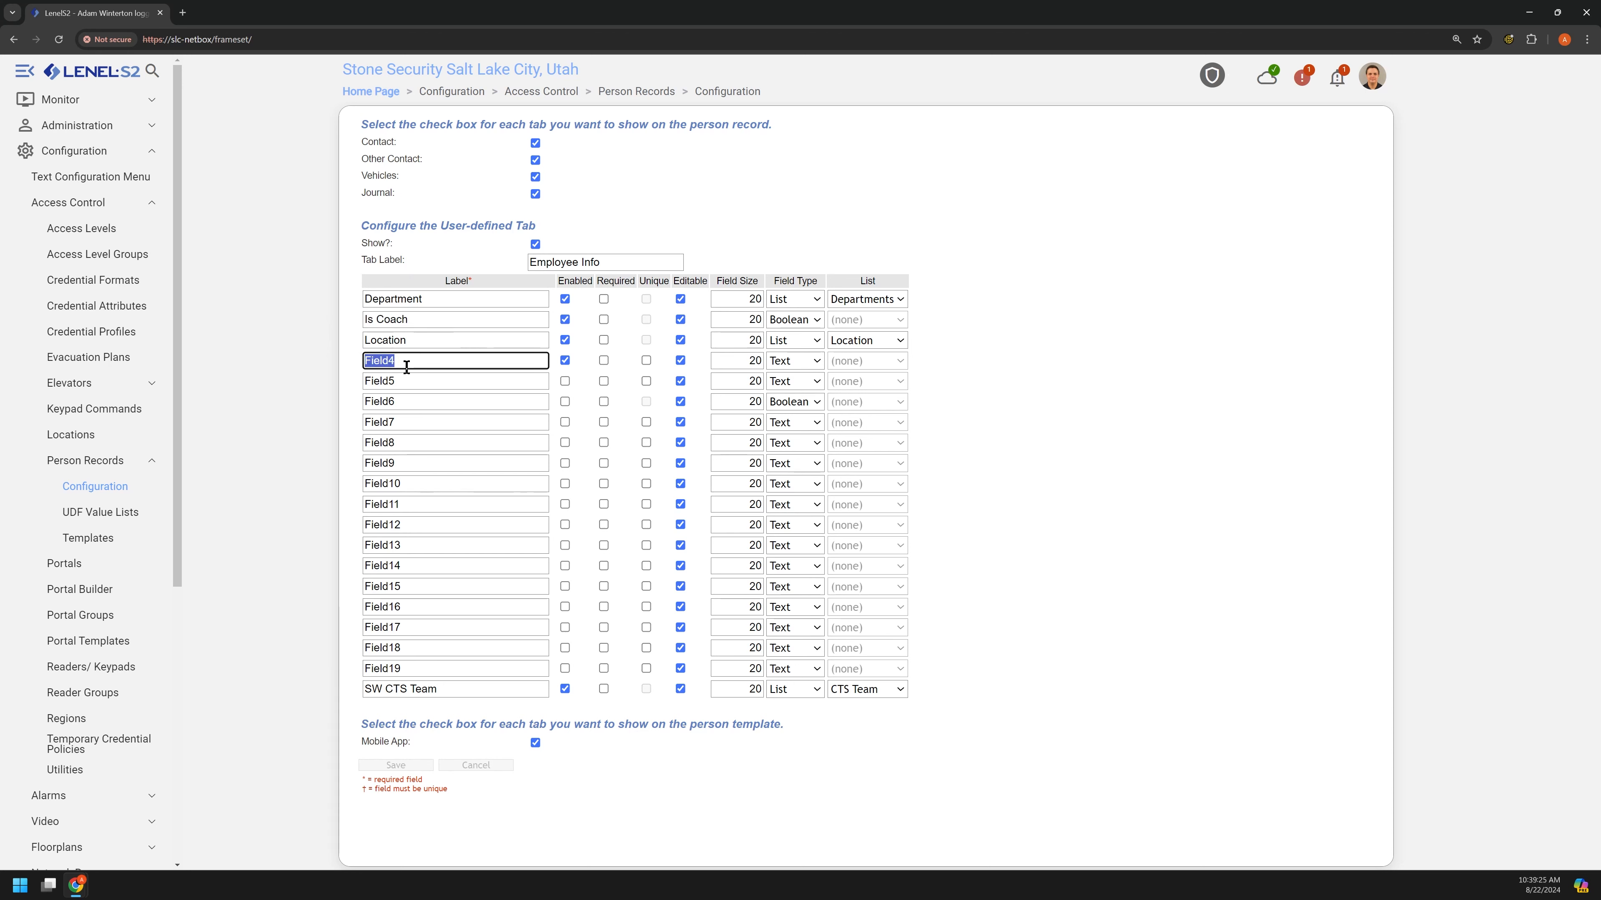
pyautogui.click(90, 125)
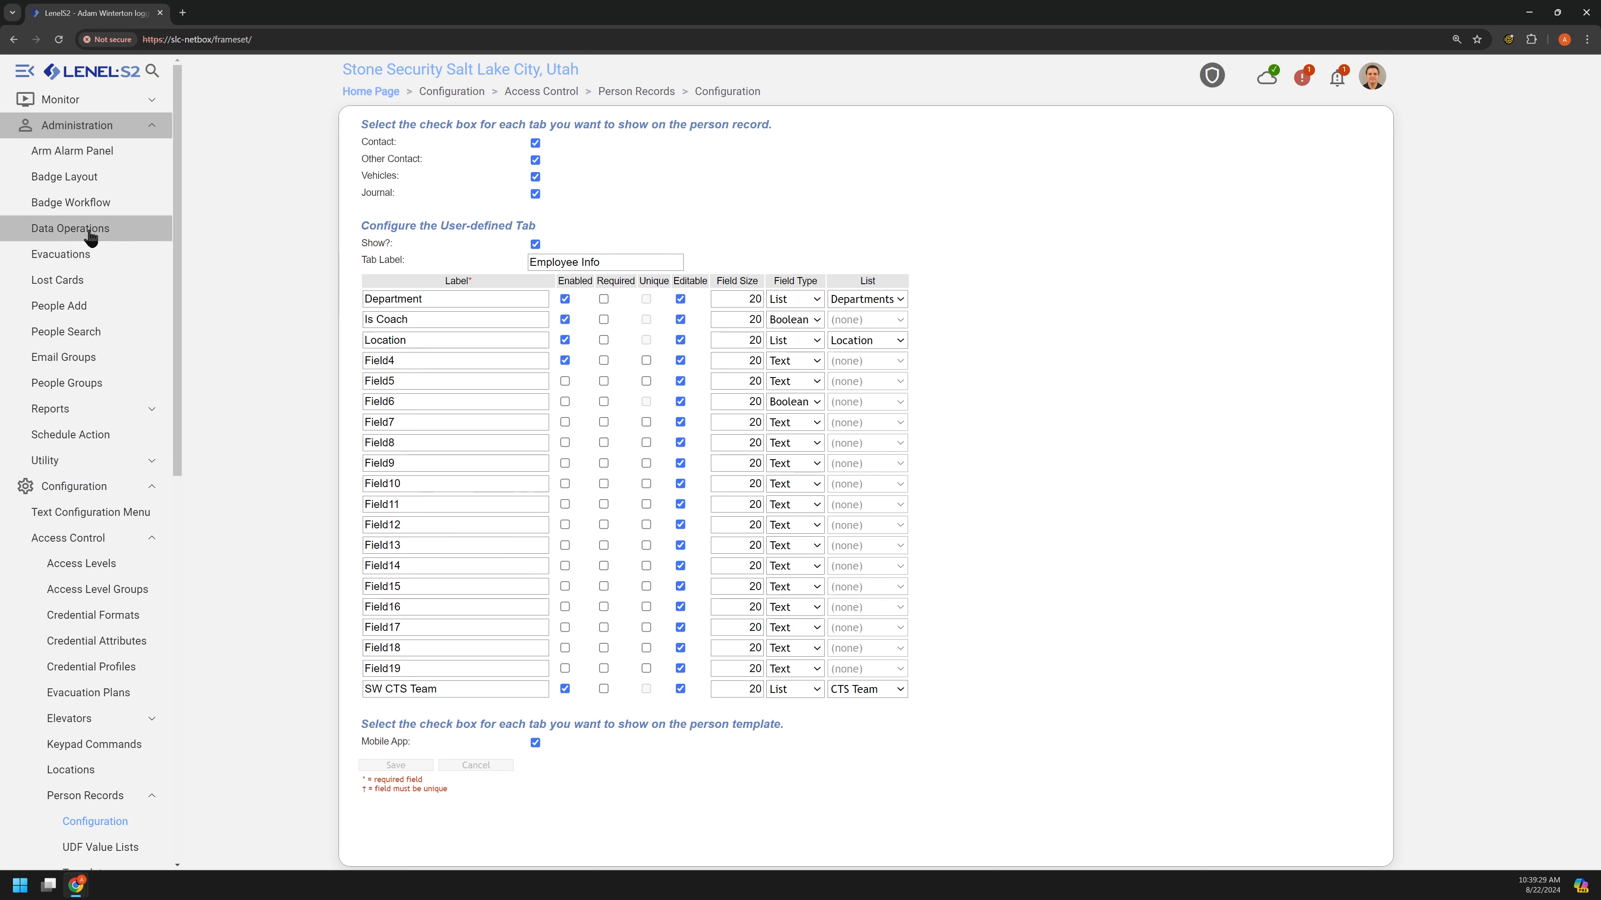
pyautogui.click(86, 347)
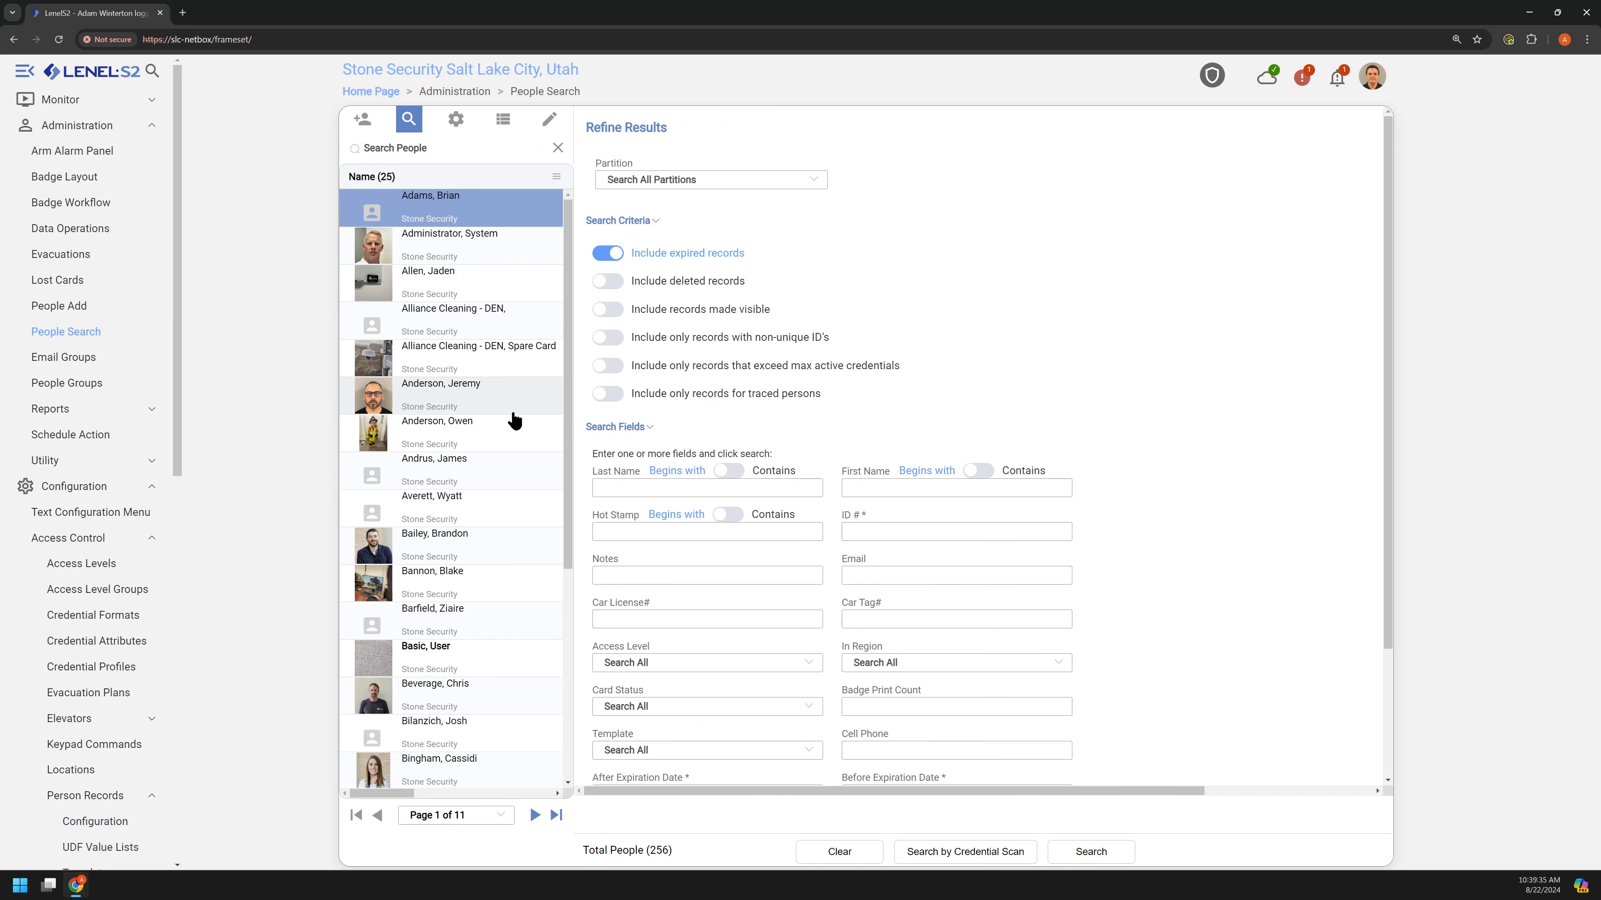
# Open an employee's record and review the Employee Info section of the Information tab.
pyautogui.click(485, 541)
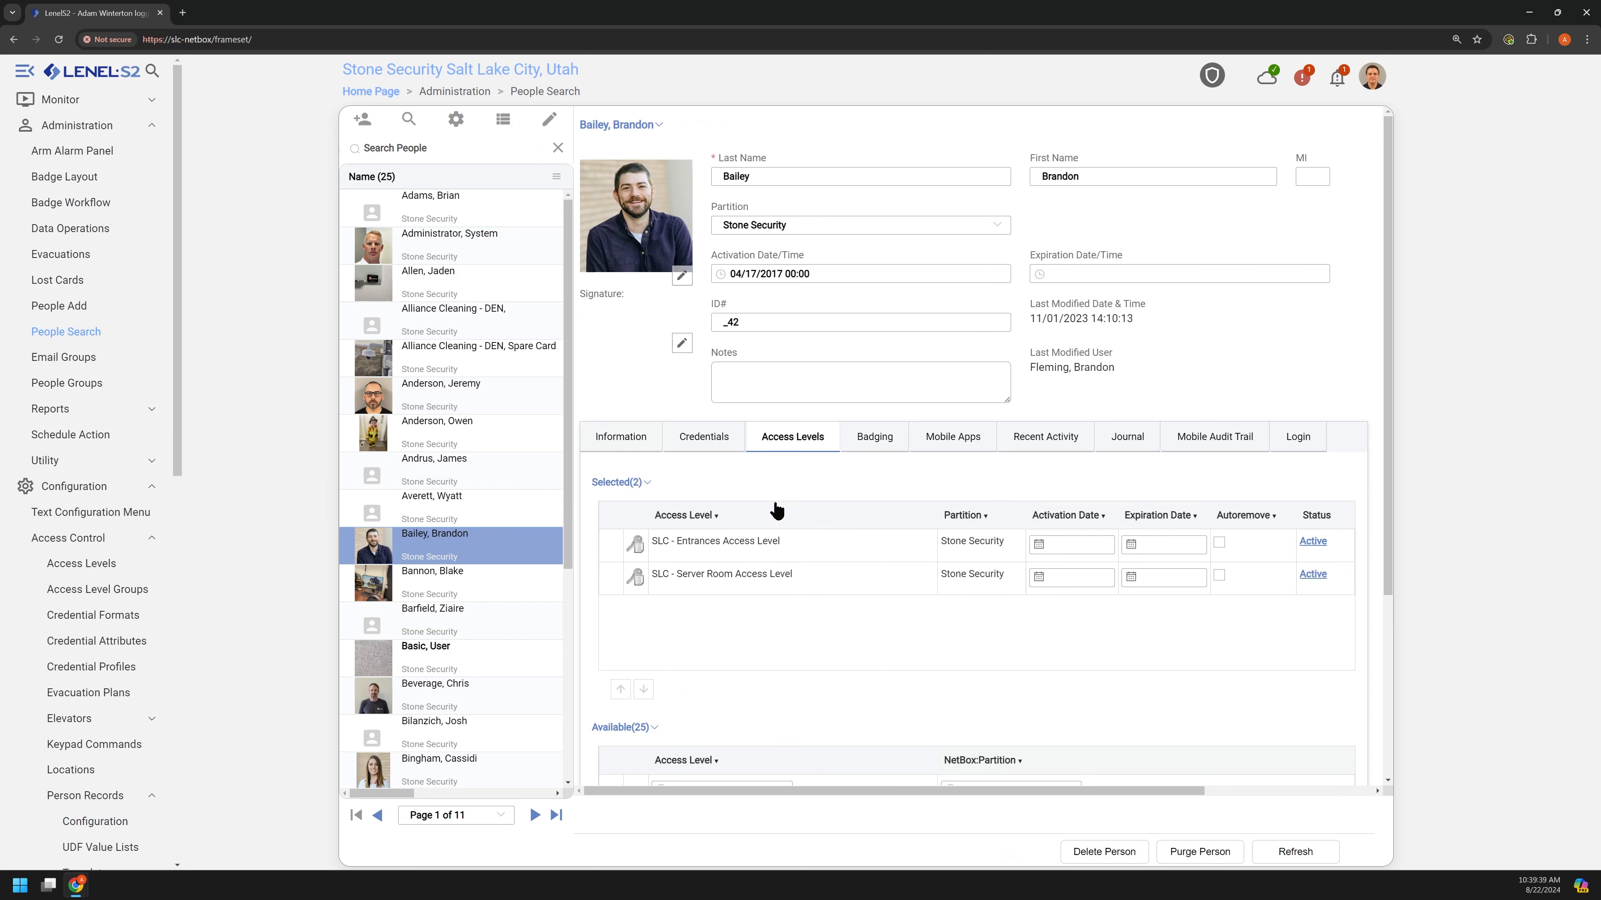
pyautogui.click(625, 440)
pyautogui.scroll(-2, 639, 455)
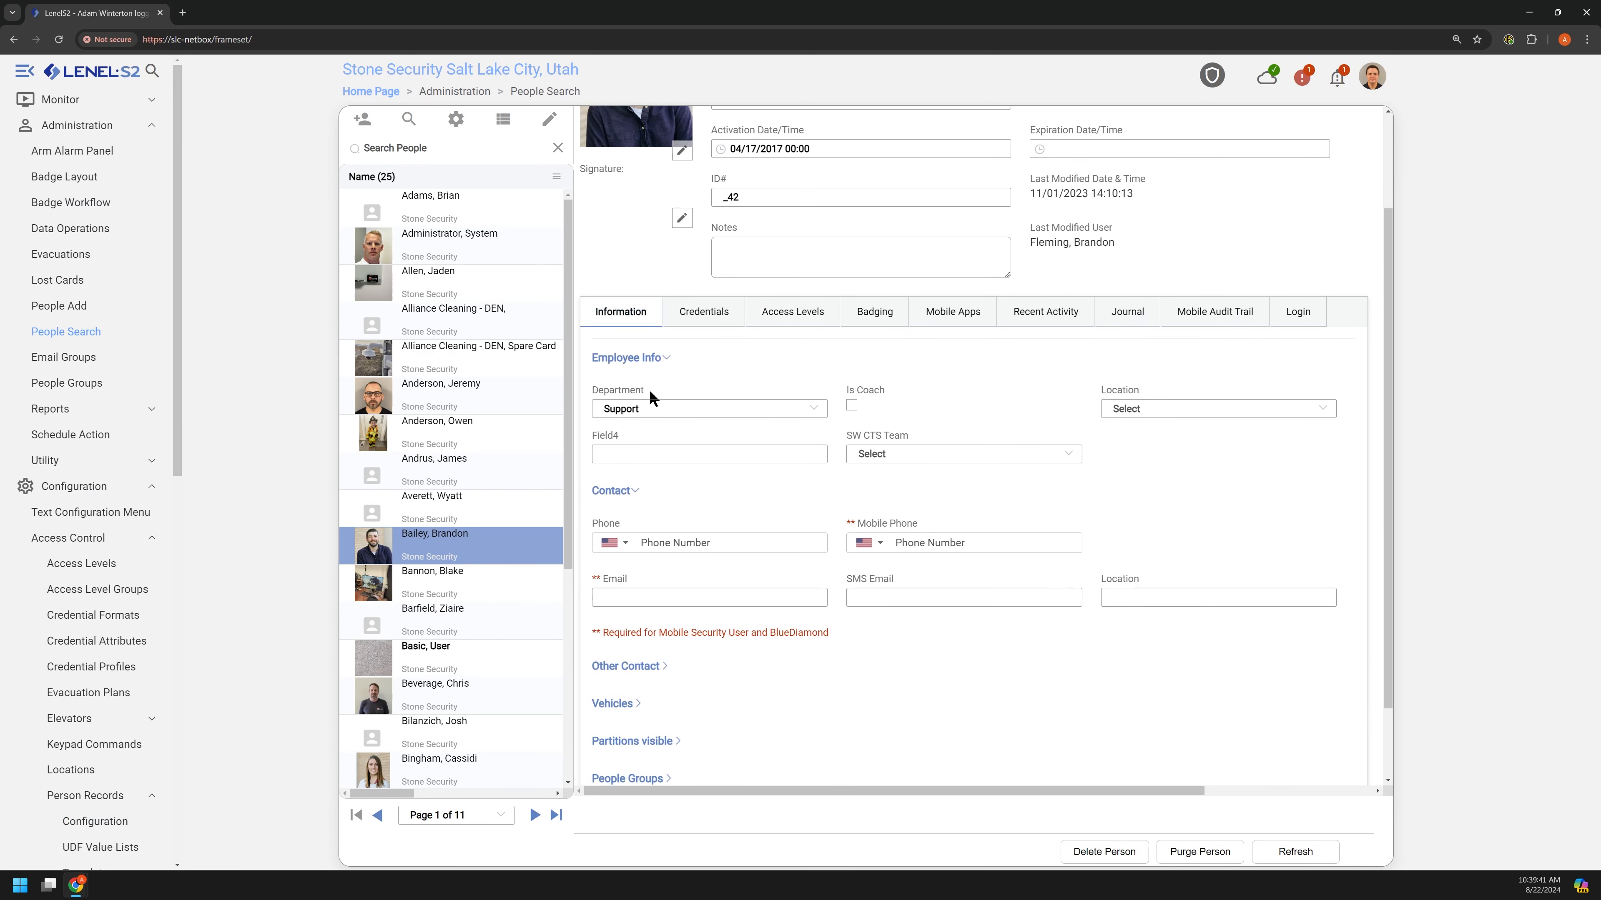
pyautogui.click(652, 360)
pyautogui.click(641, 361)
pyautogui.scroll(-1, 637, 365)
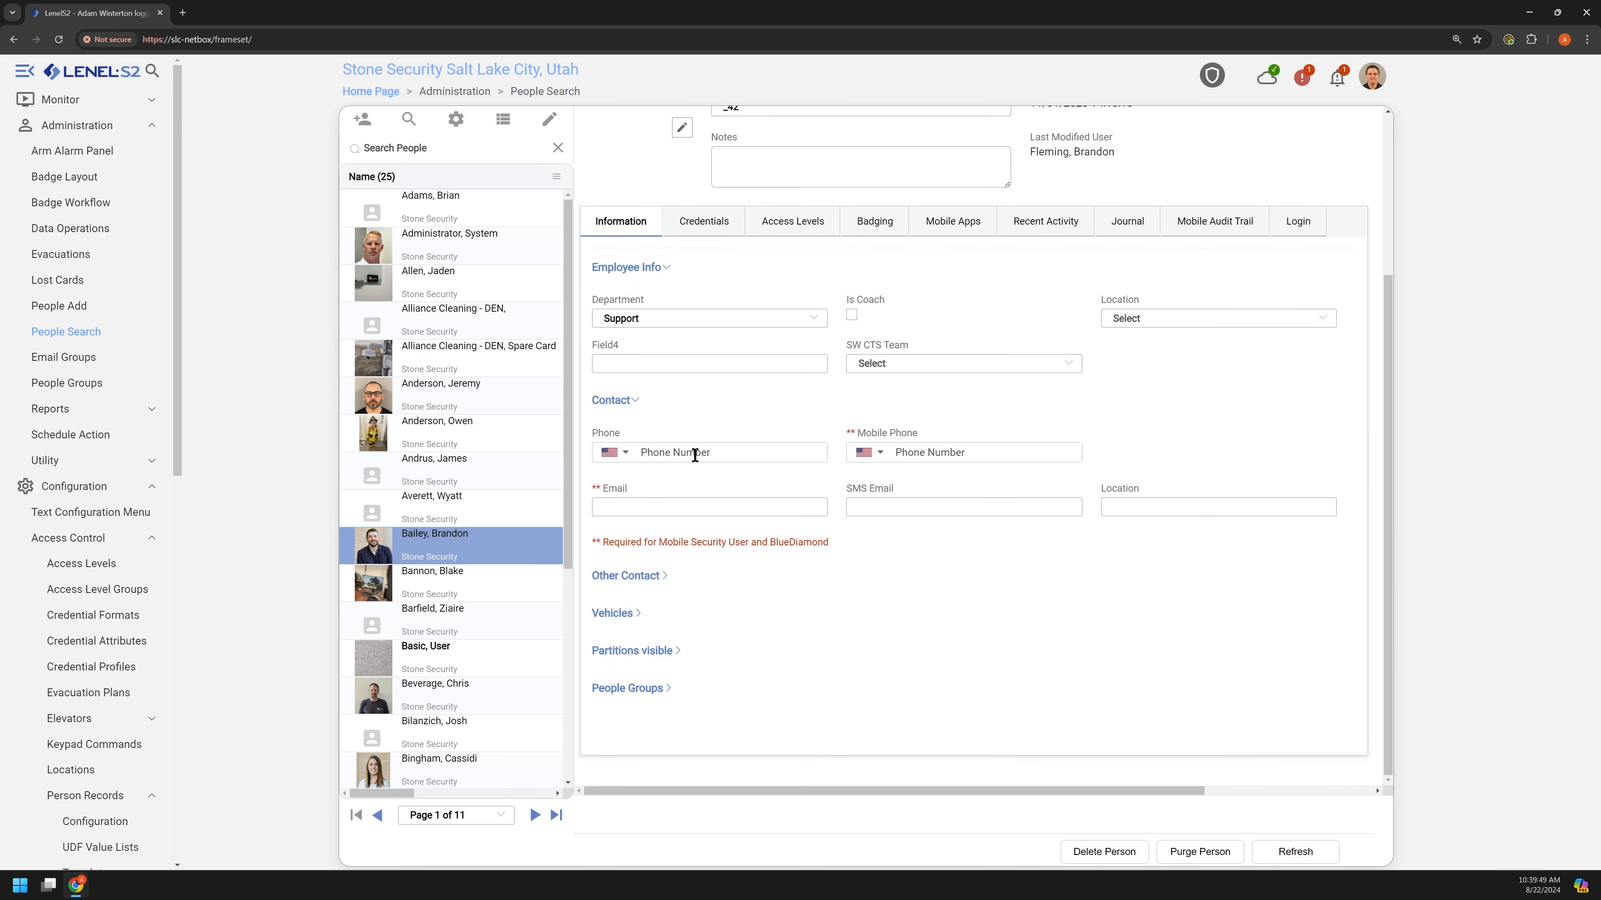
# Check the Email, SMS Email and Location fields and expand Other Contact, Vehicles, Partitions and People Groups.
pyautogui.click(732, 506)
pyautogui.click(885, 510)
pyautogui.click(1115, 503)
pyautogui.click(627, 576)
pyautogui.scroll(-2, 691, 579)
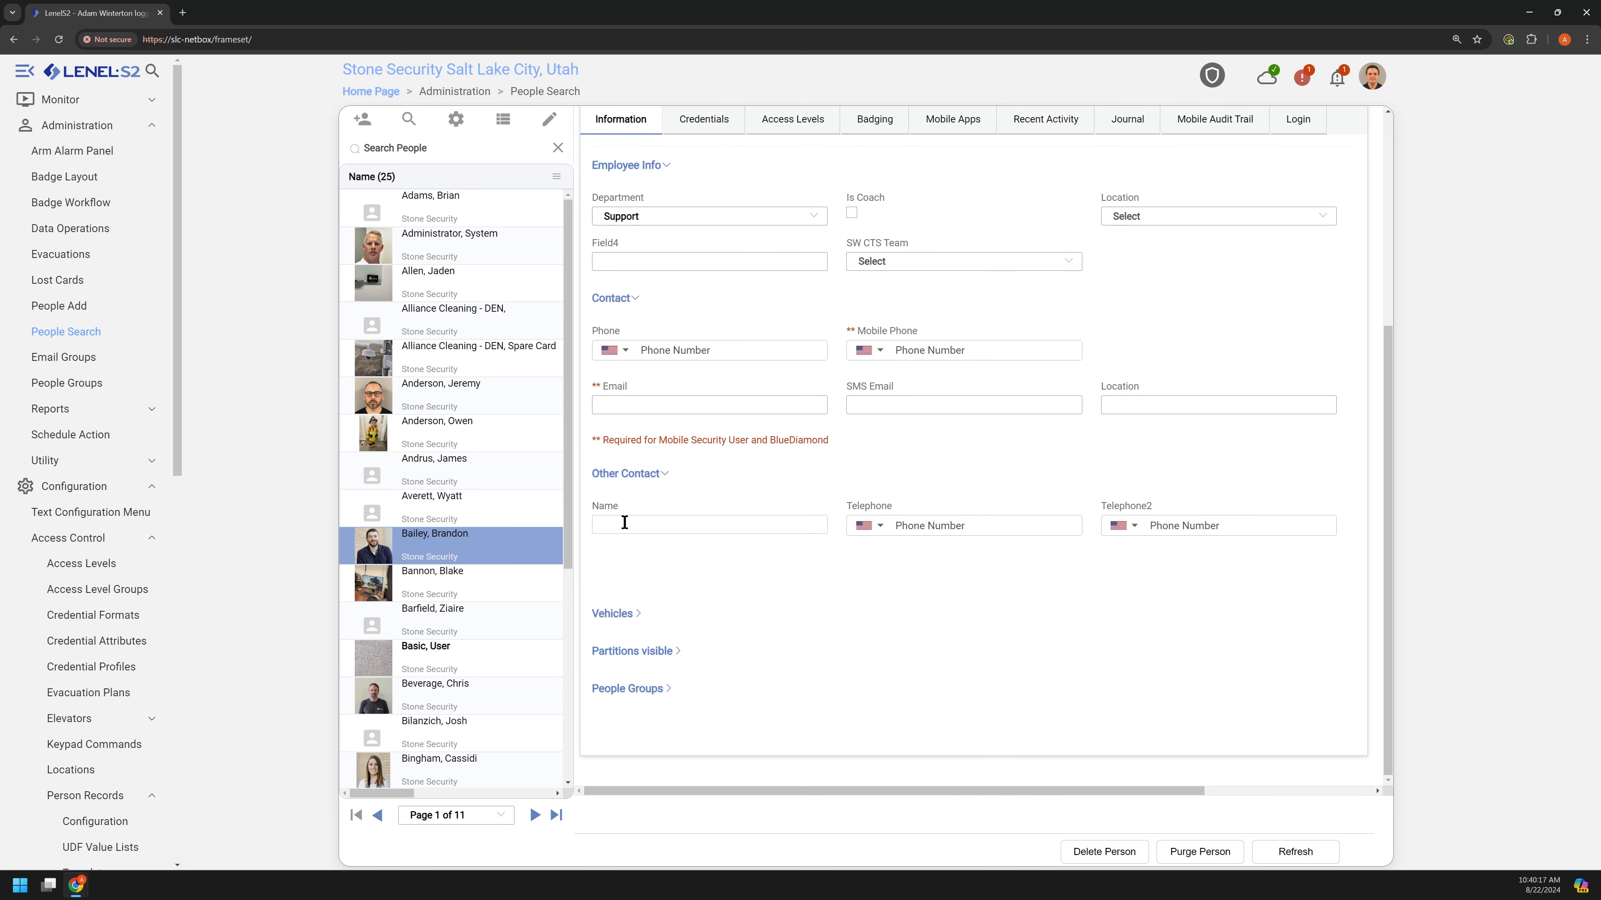
pyautogui.click(606, 615)
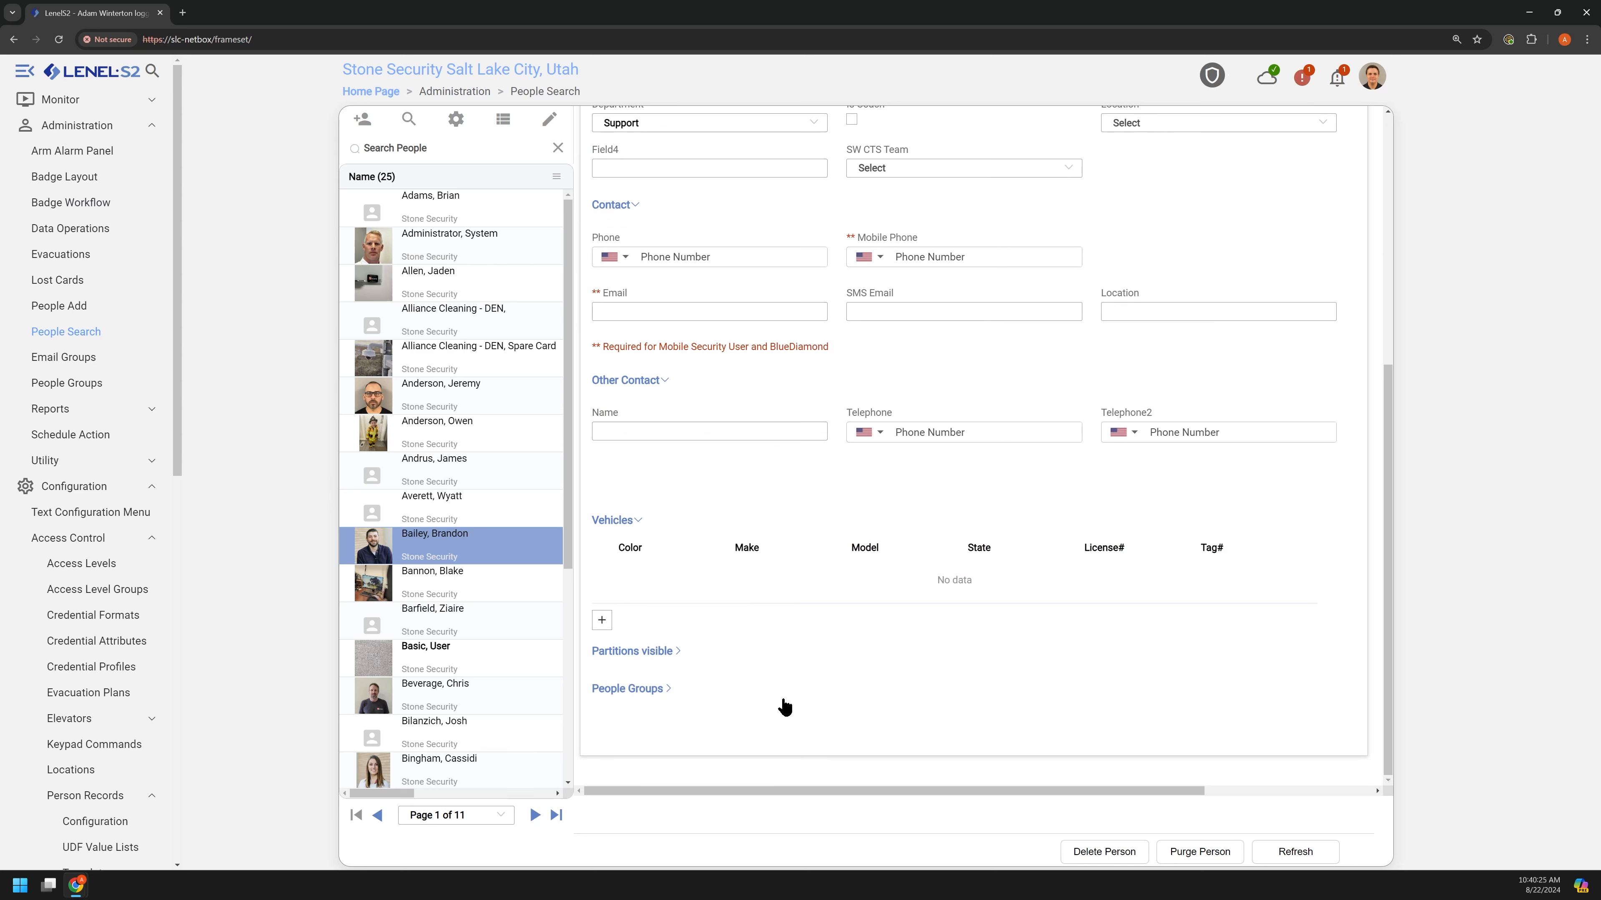
pyautogui.click(649, 651)
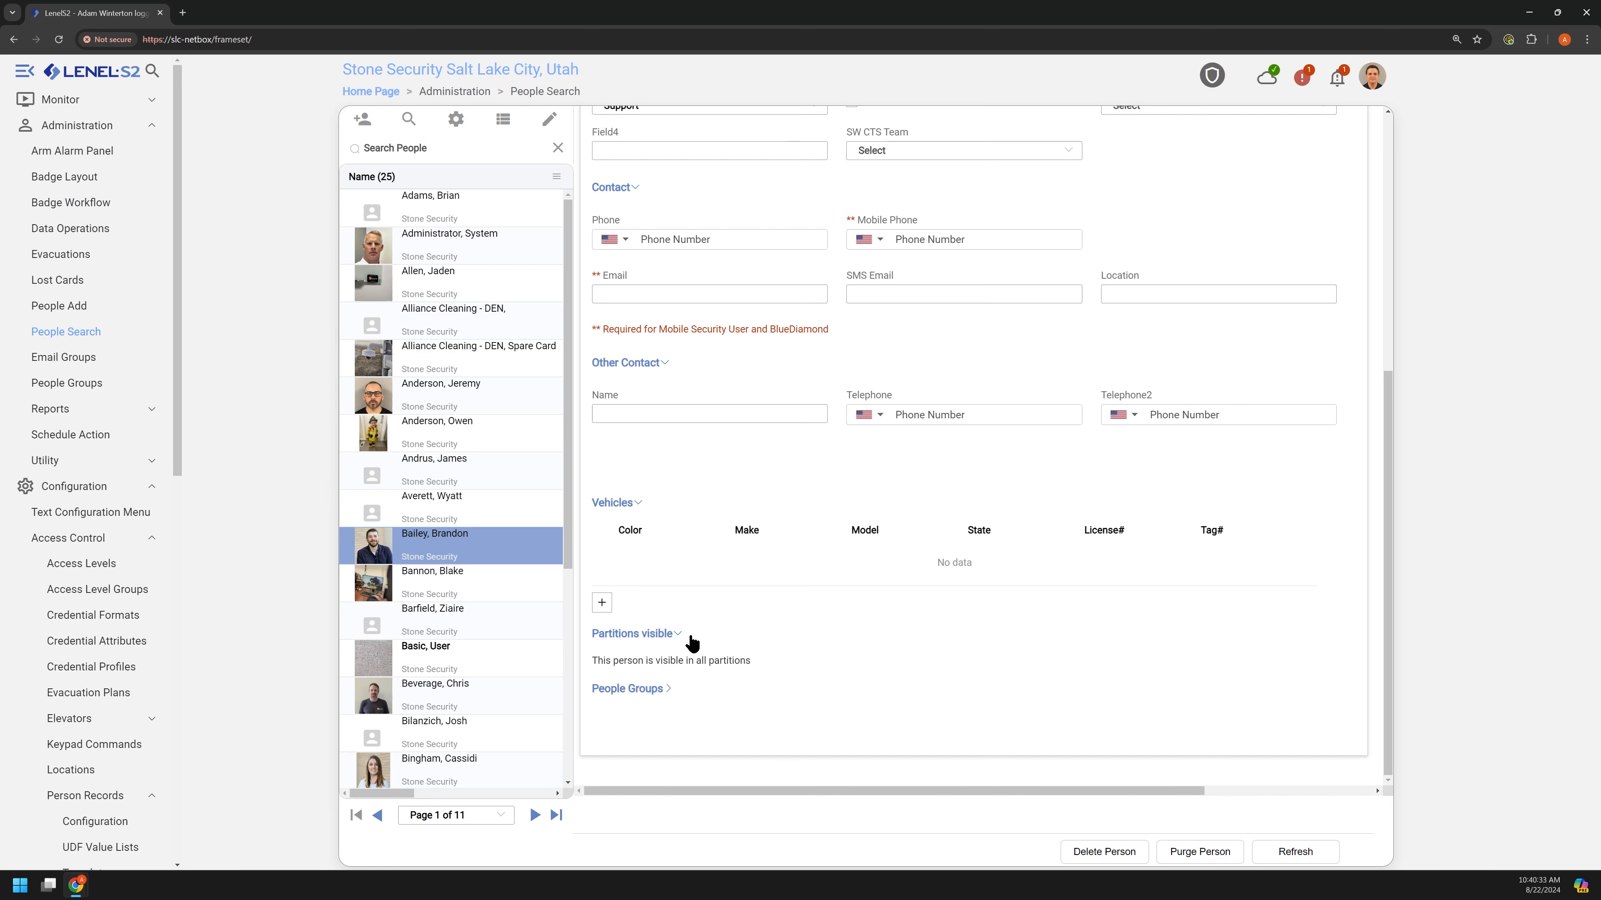
pyautogui.click(637, 689)
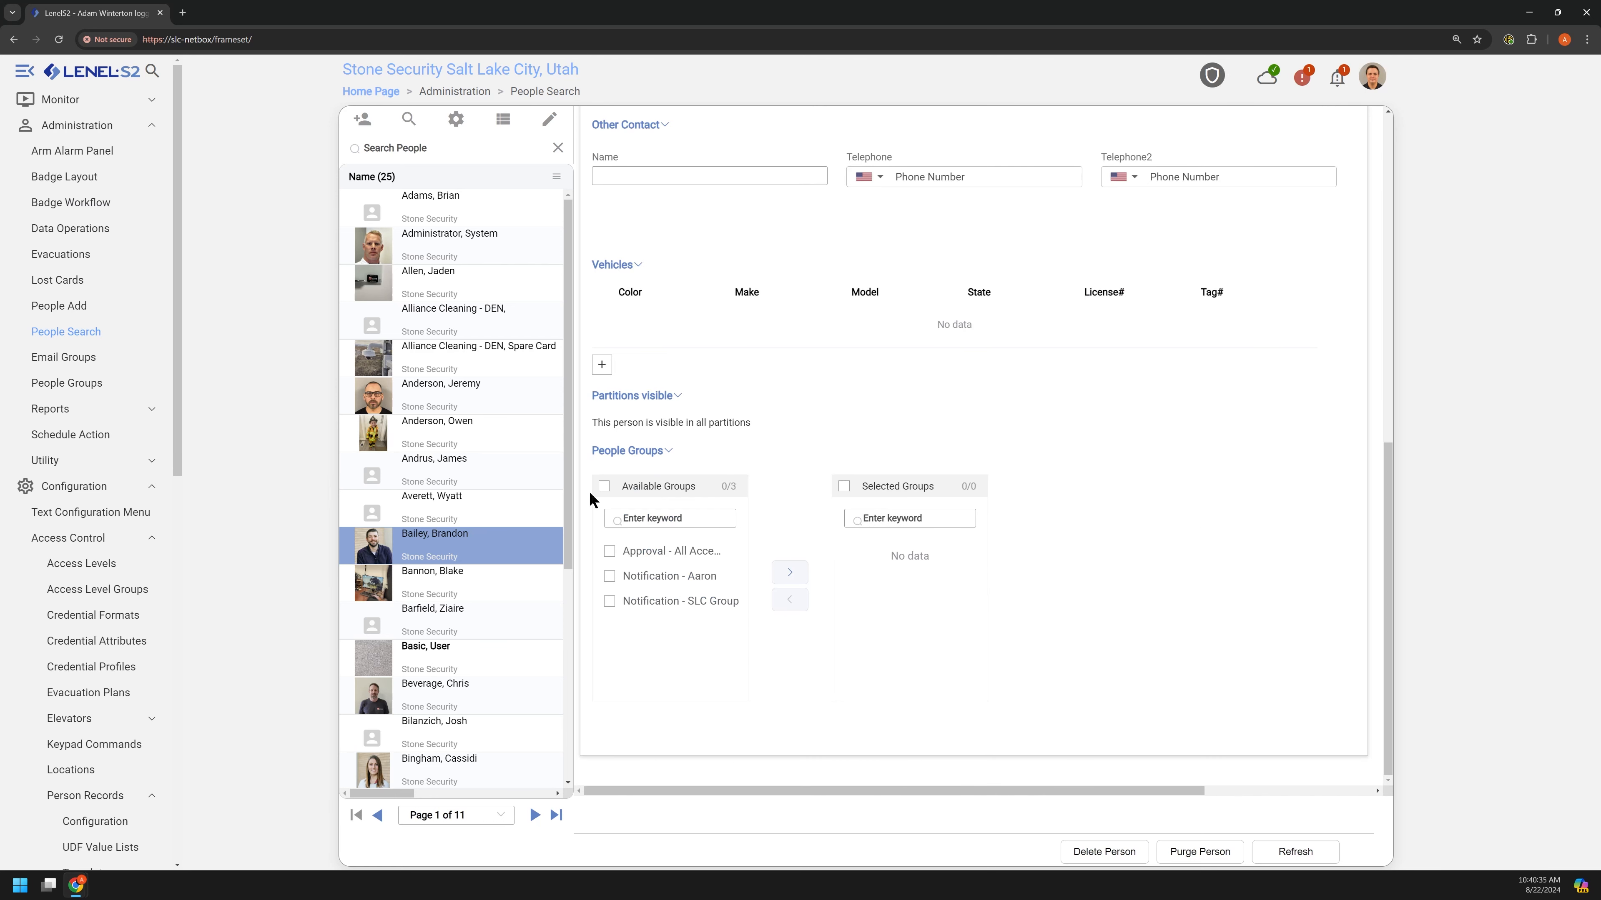
pyautogui.scroll(10, 676, 623)
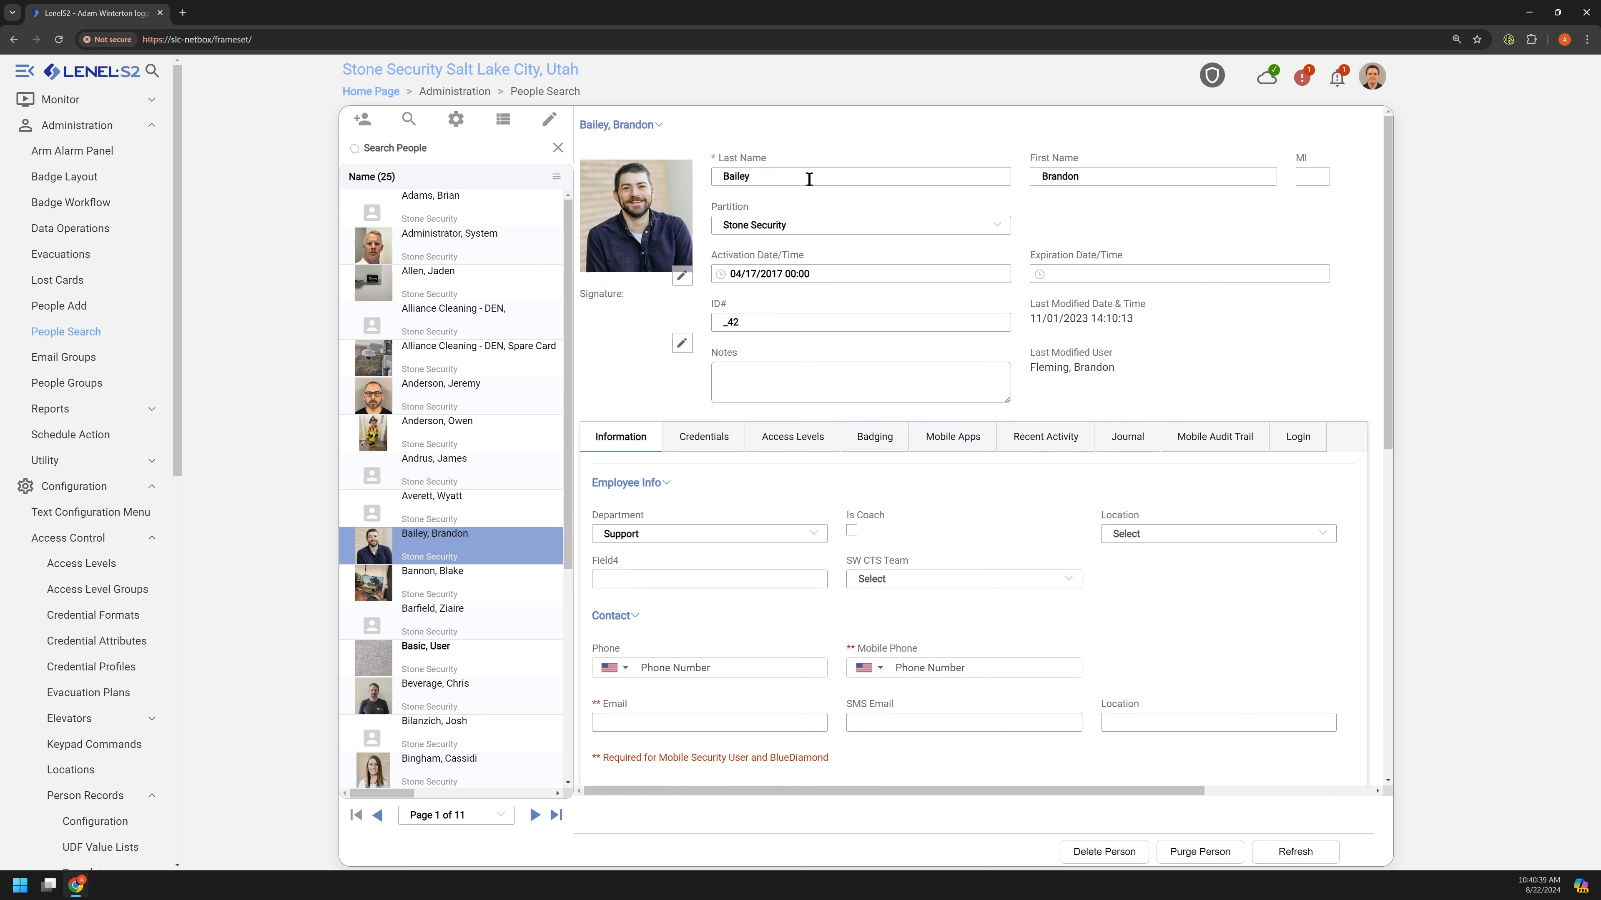
# Check the Partition list, keeping Stone Security, and select parts of the ID# value.
pyautogui.click(974, 228)
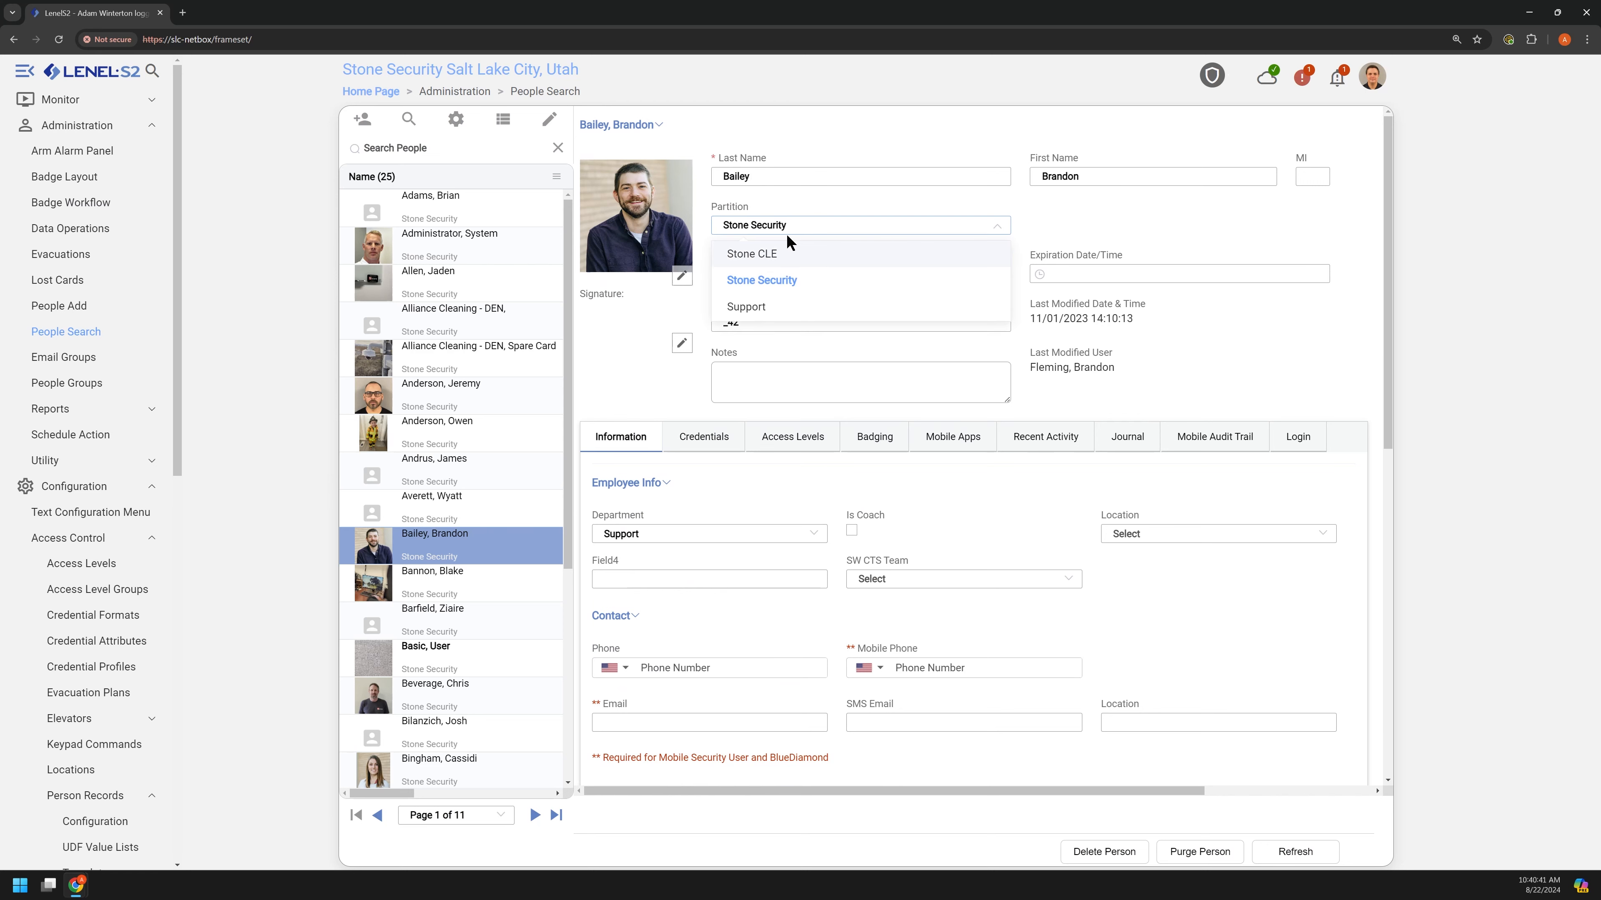
pyautogui.click(1075, 216)
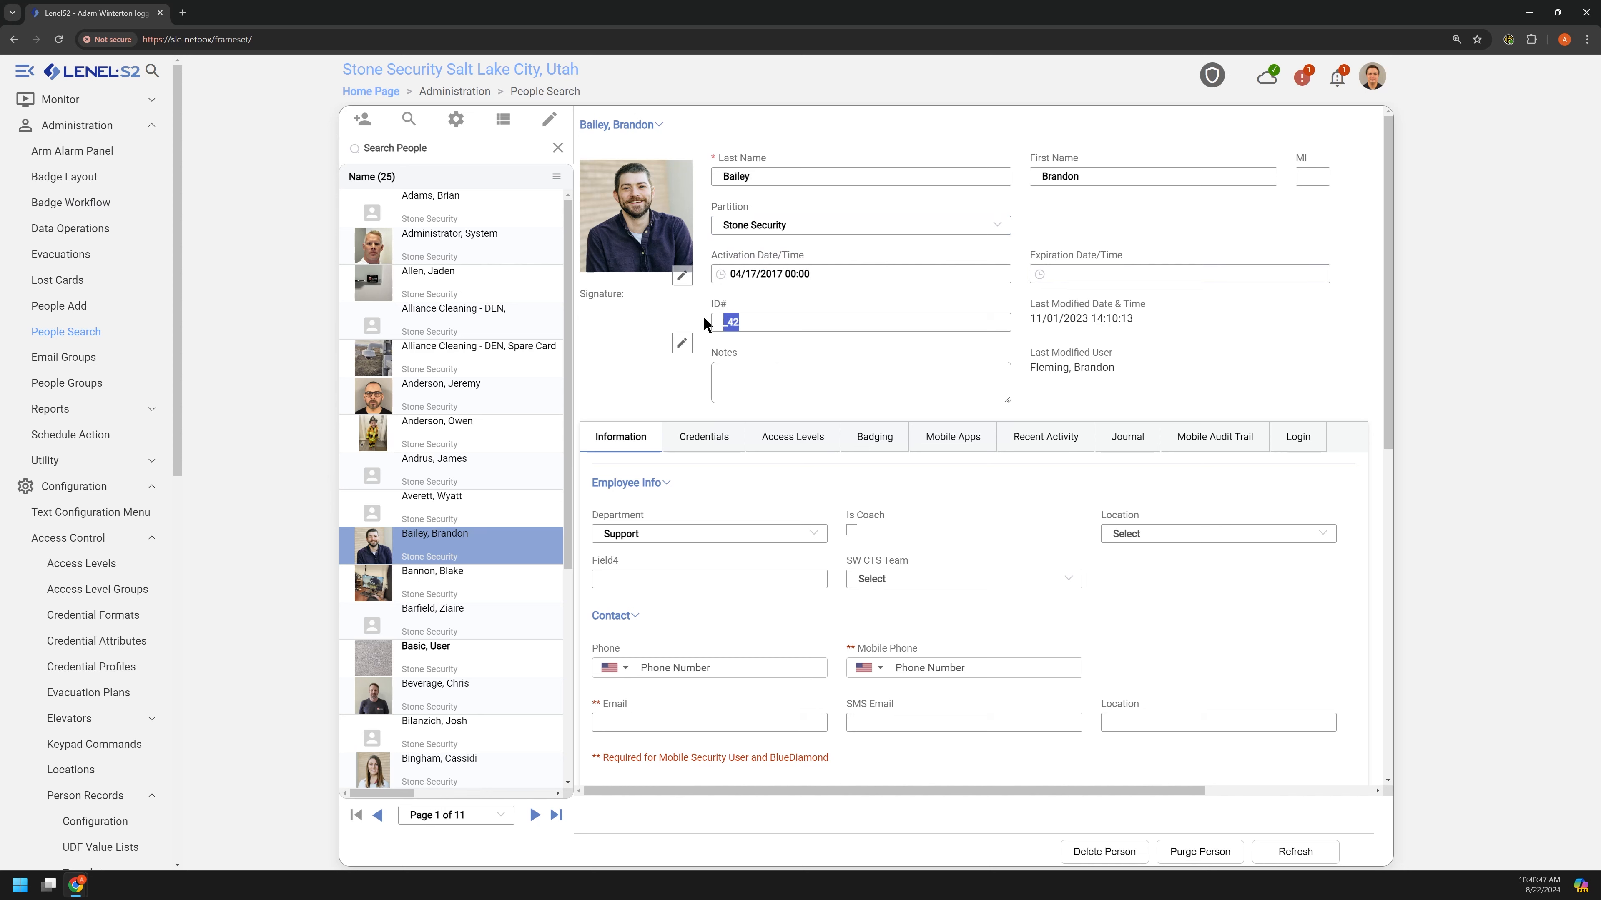
pyautogui.doubleClick(768, 322)
pyautogui.click(768, 325)
pyautogui.moveTo(746, 325); pyautogui.dragTo(722, 327)
pyautogui.click(759, 320)
pyautogui.moveTo(739, 321); pyautogui.dragTo(719, 325)
pyautogui.moveTo(788, 320); pyautogui.dragTo(723, 322)
pyautogui.click(766, 325)
pyautogui.click(752, 323)
# Show the person's four Active H10302 Format credentials.
pyautogui.scroll(-1, 1149, 405)
pyautogui.scroll(1, 1152, 397)
pyautogui.click(697, 441)
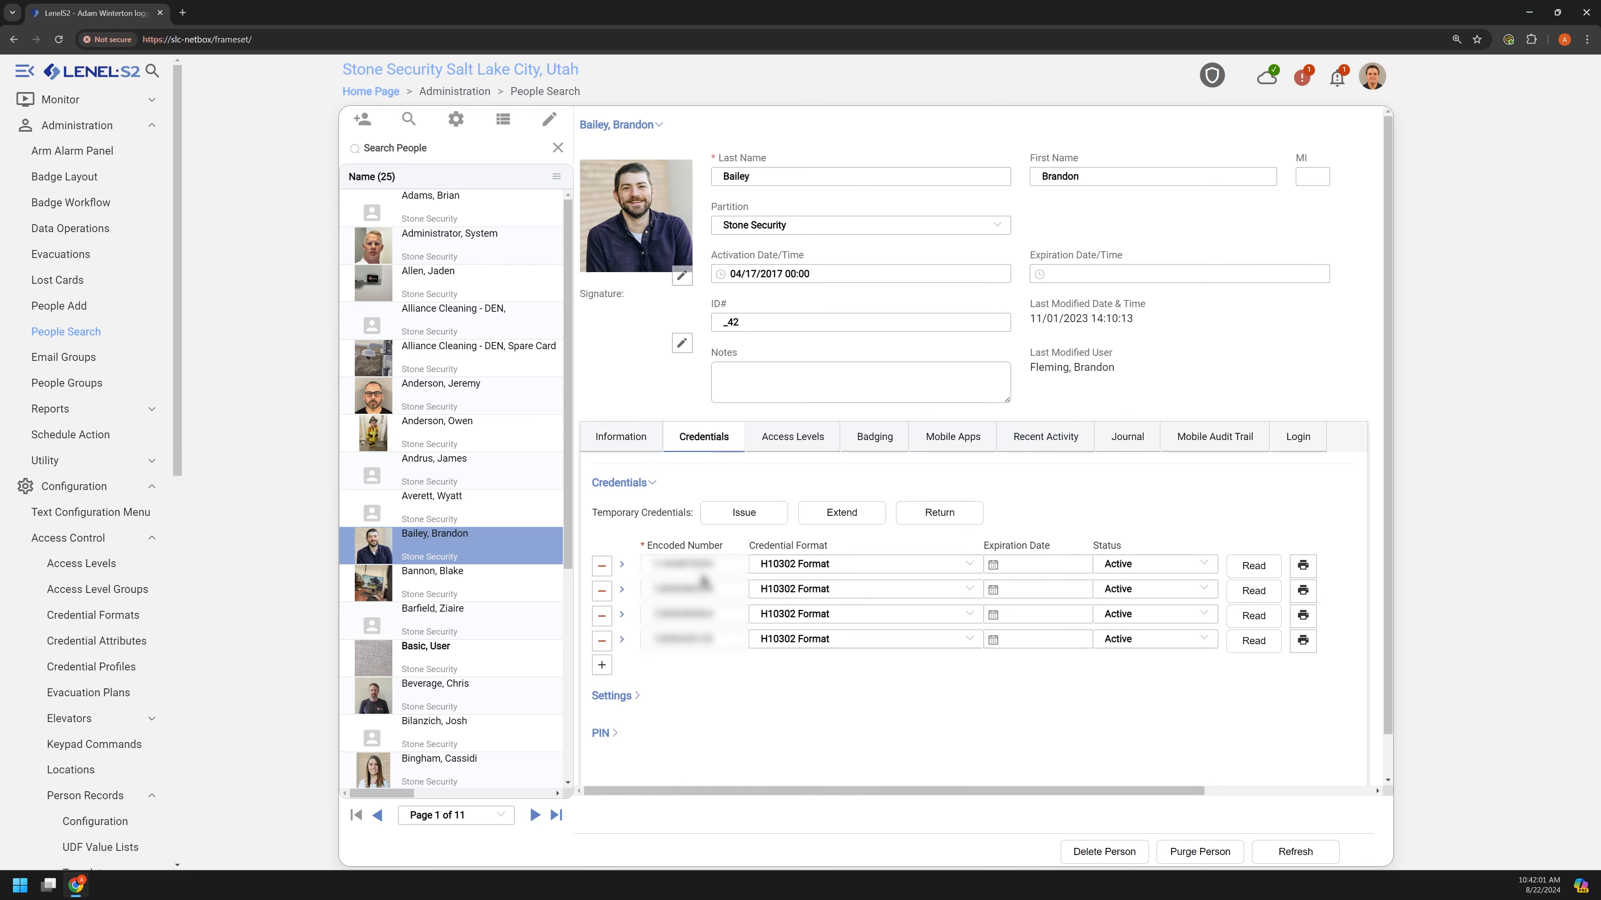
# Inspect the first credential's expiration date picker and status choices without changing them.
pyautogui.click(1034, 564)
pyautogui.click(1108, 516)
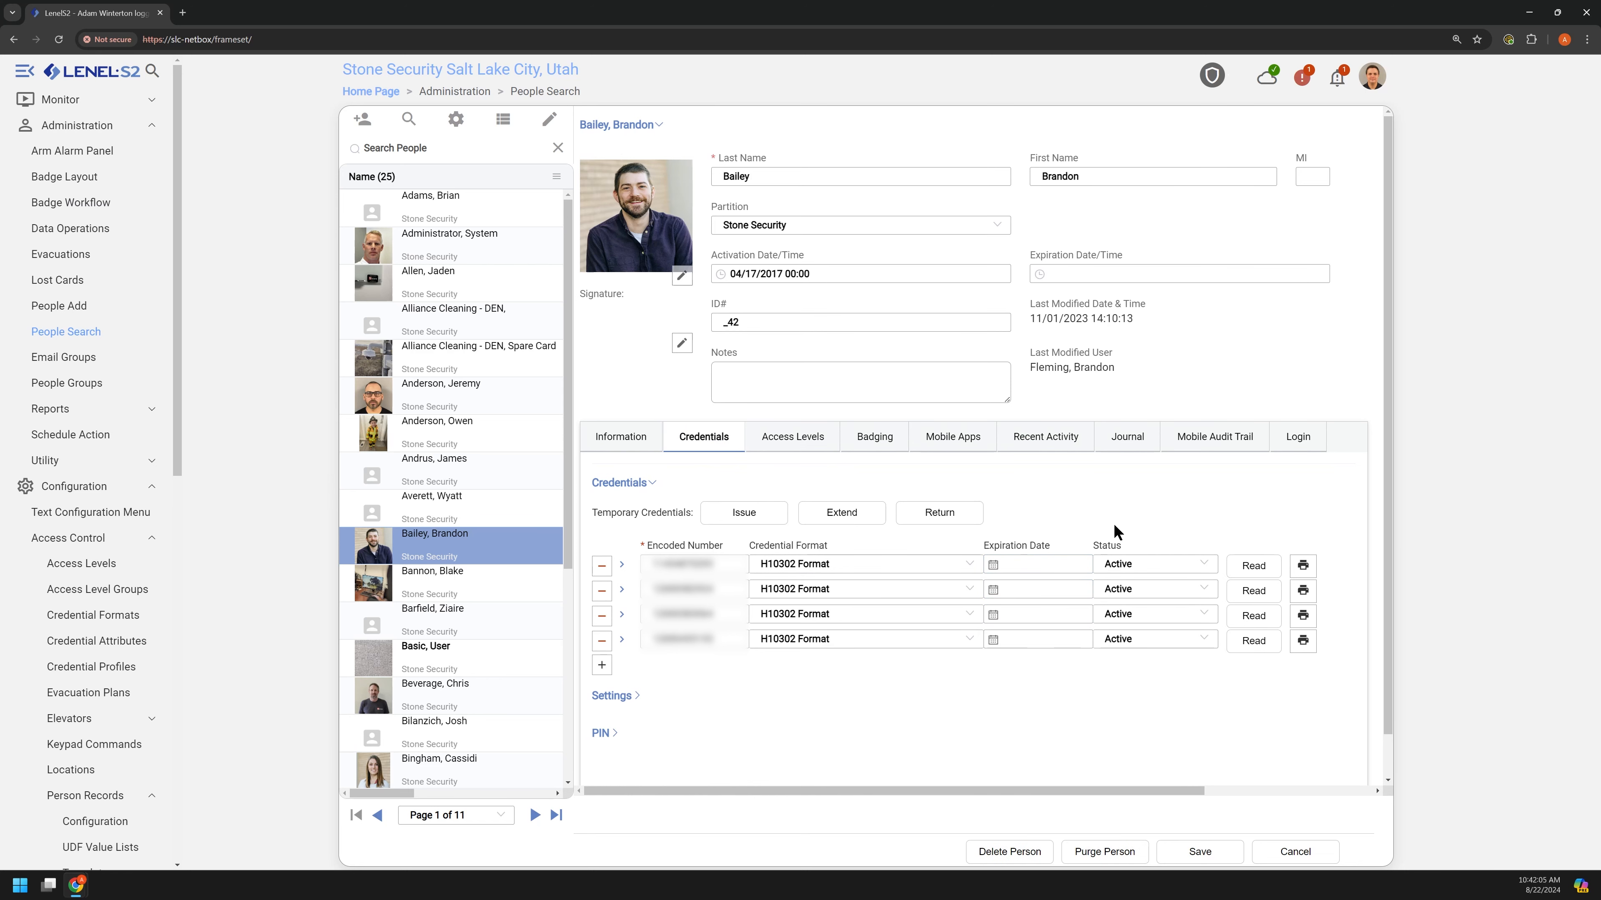
pyautogui.click(1151, 565)
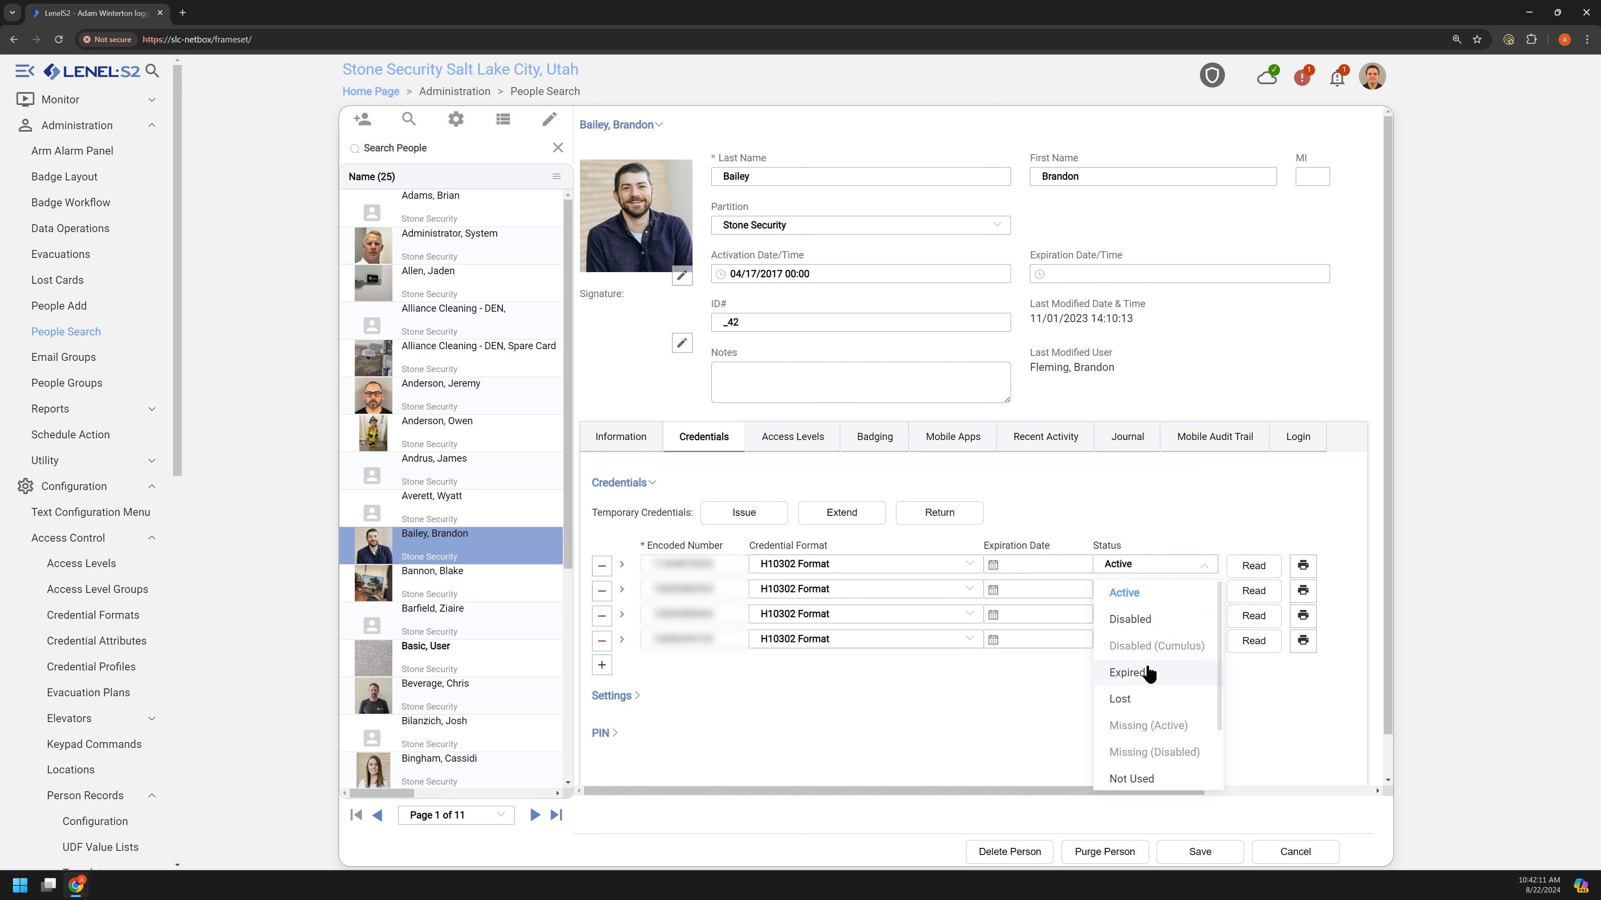
pyautogui.scroll(-3, 1141, 693)
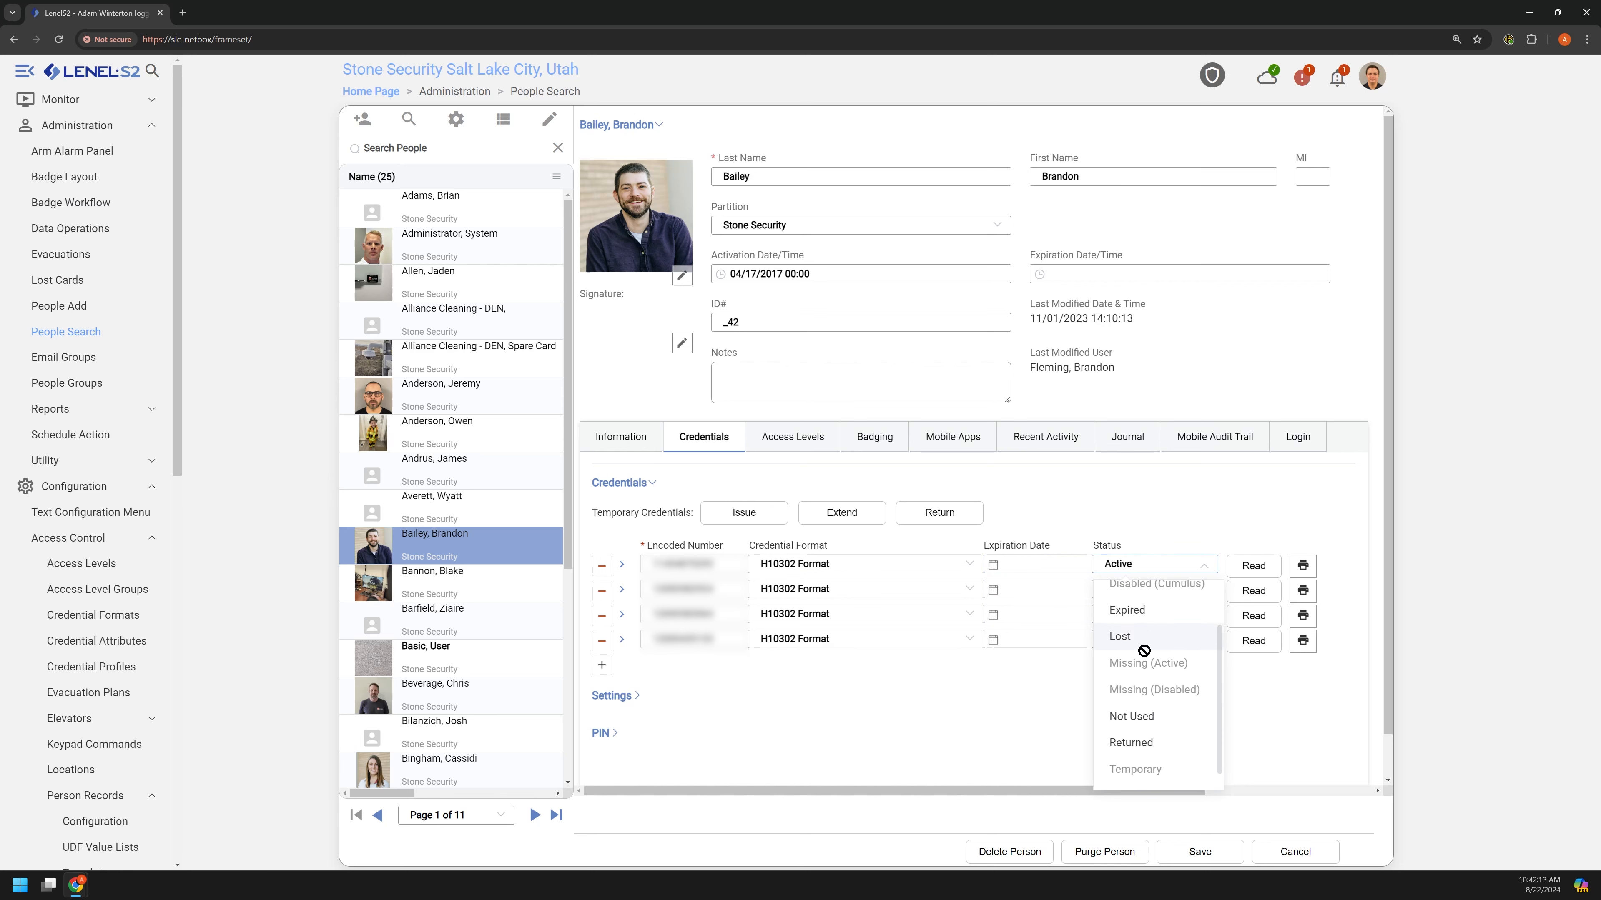
pyautogui.scroll(3, 1128, 662)
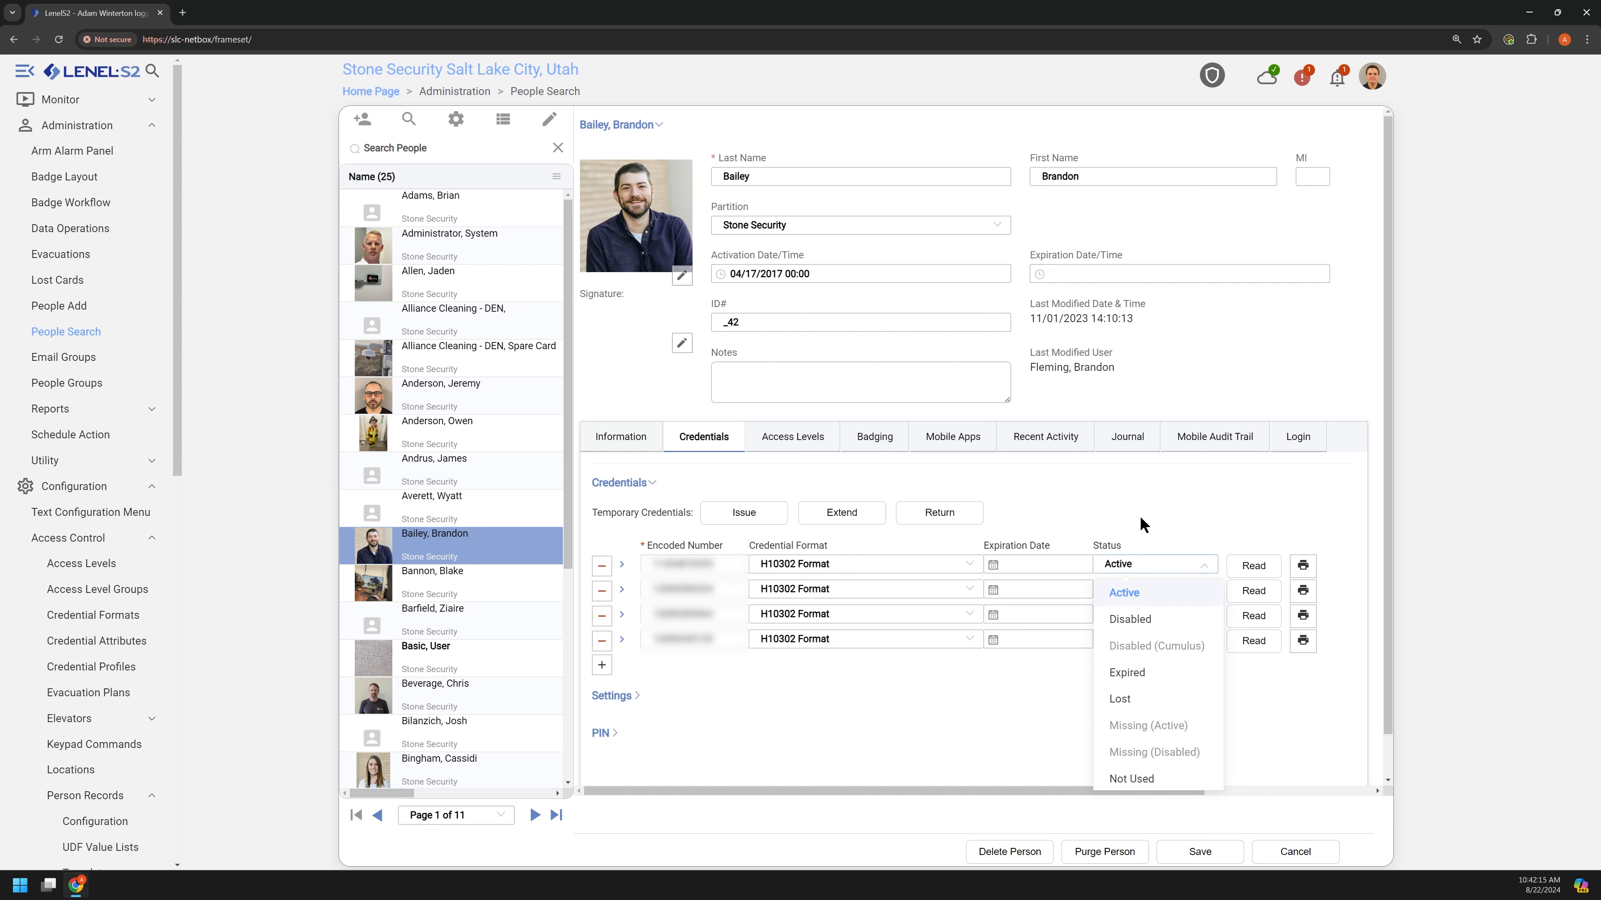
pyautogui.click(1113, 515)
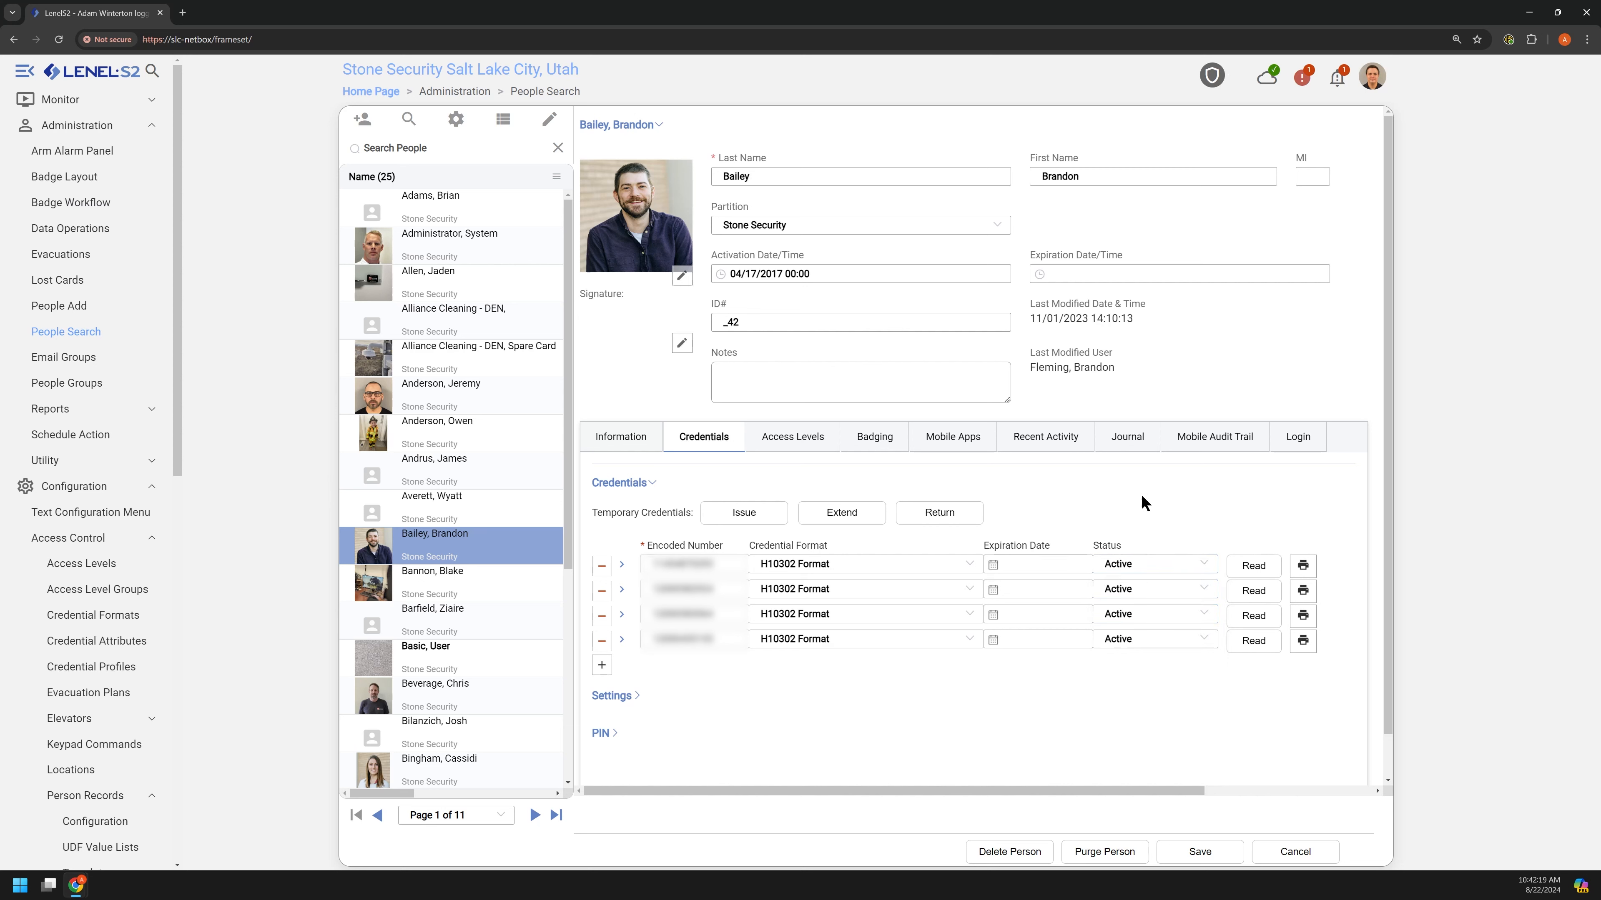
# Show the SLC - Entrances and SLC - Server Room access levels, then drag the window aside.
pyautogui.click(799, 443)
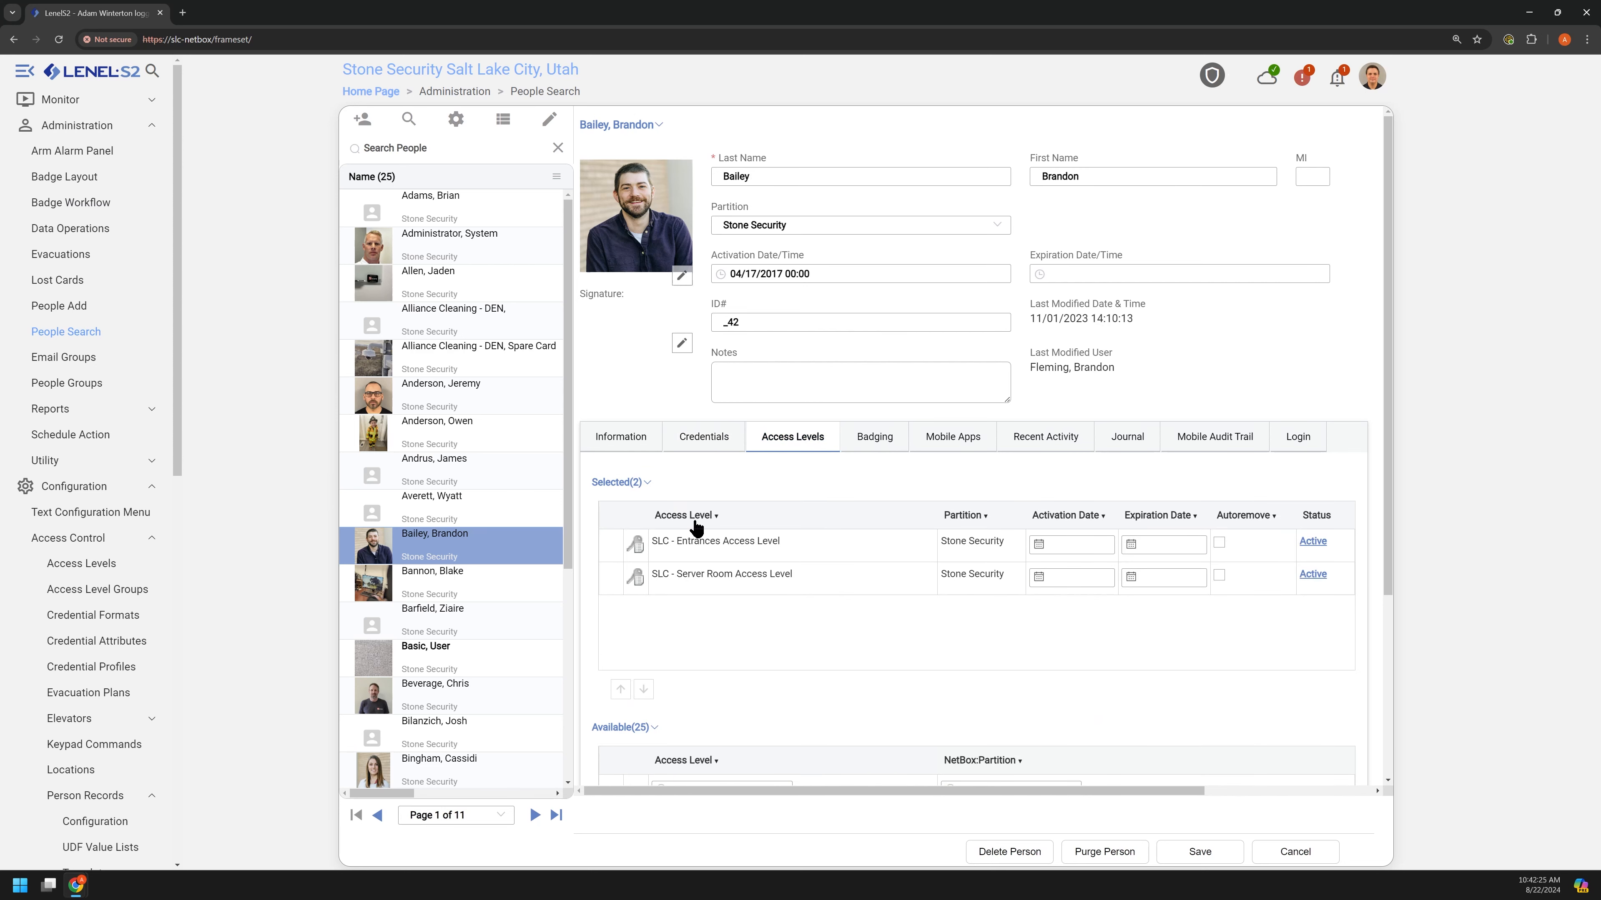
pyautogui.scroll(-2, 752, 530)
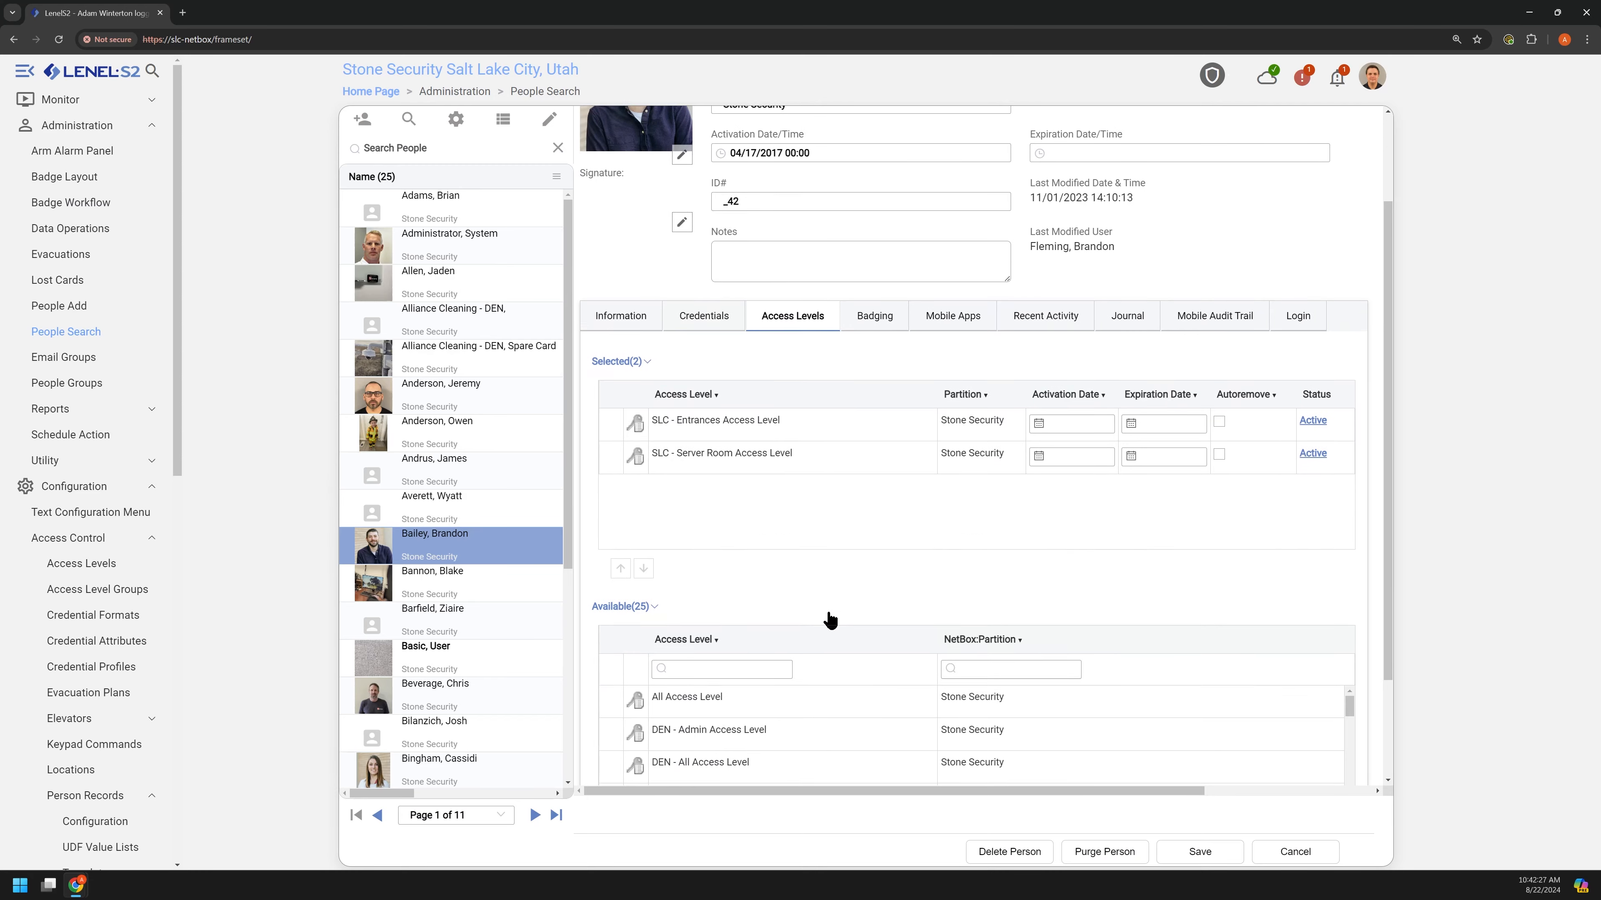
pyautogui.scroll(2, 810, 601)
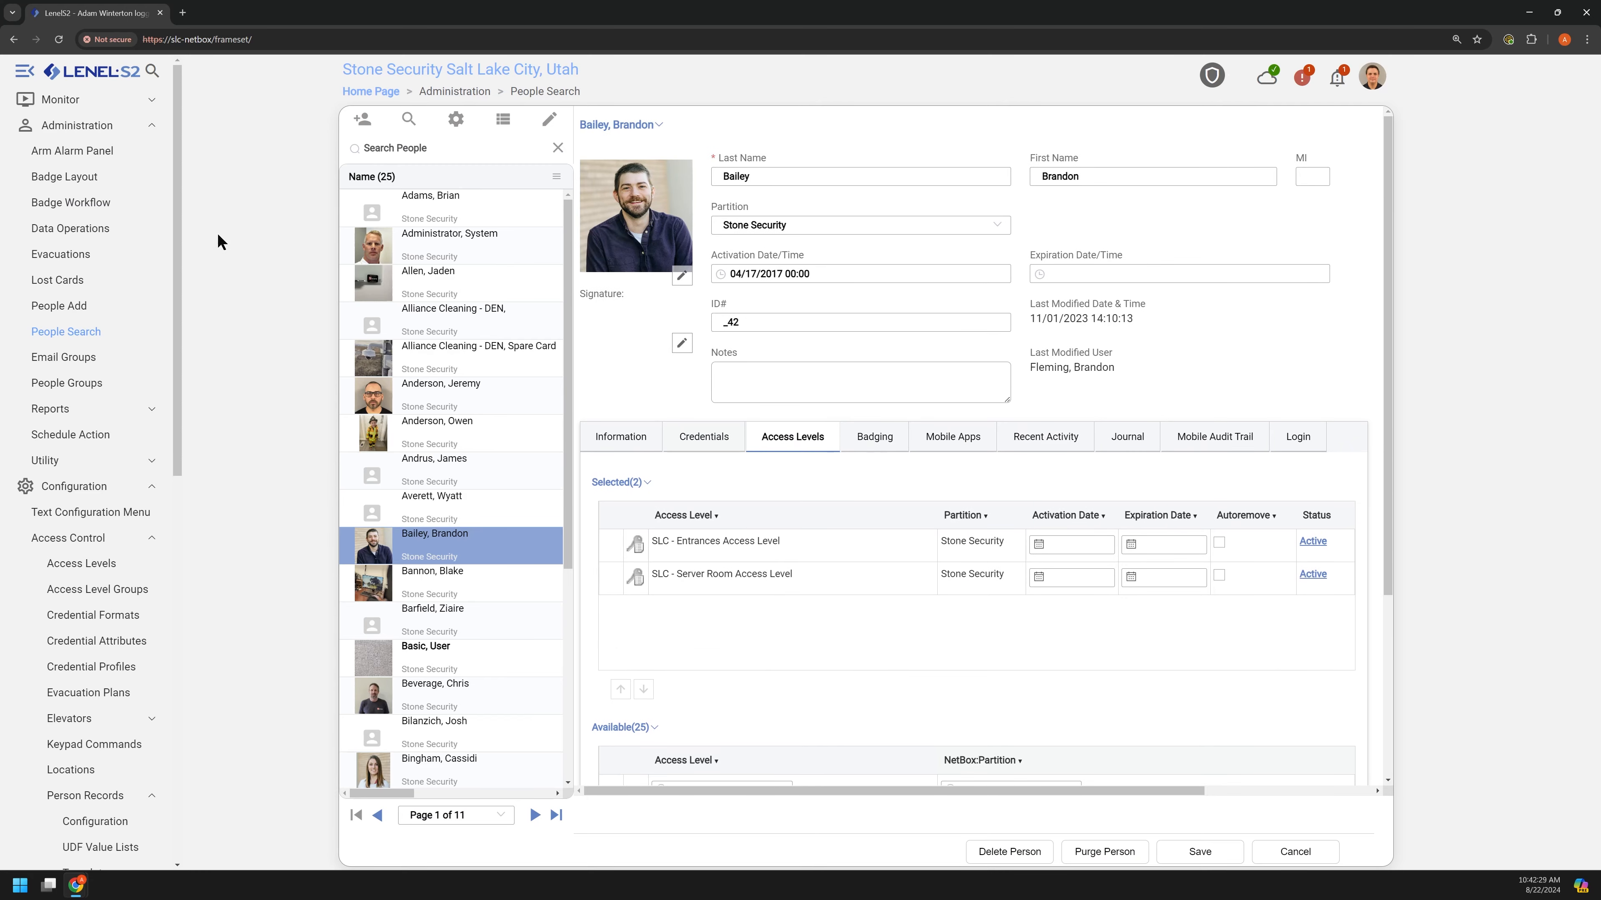
pyautogui.moveTo(1433, 18); pyautogui.dragTo(1599, 271)
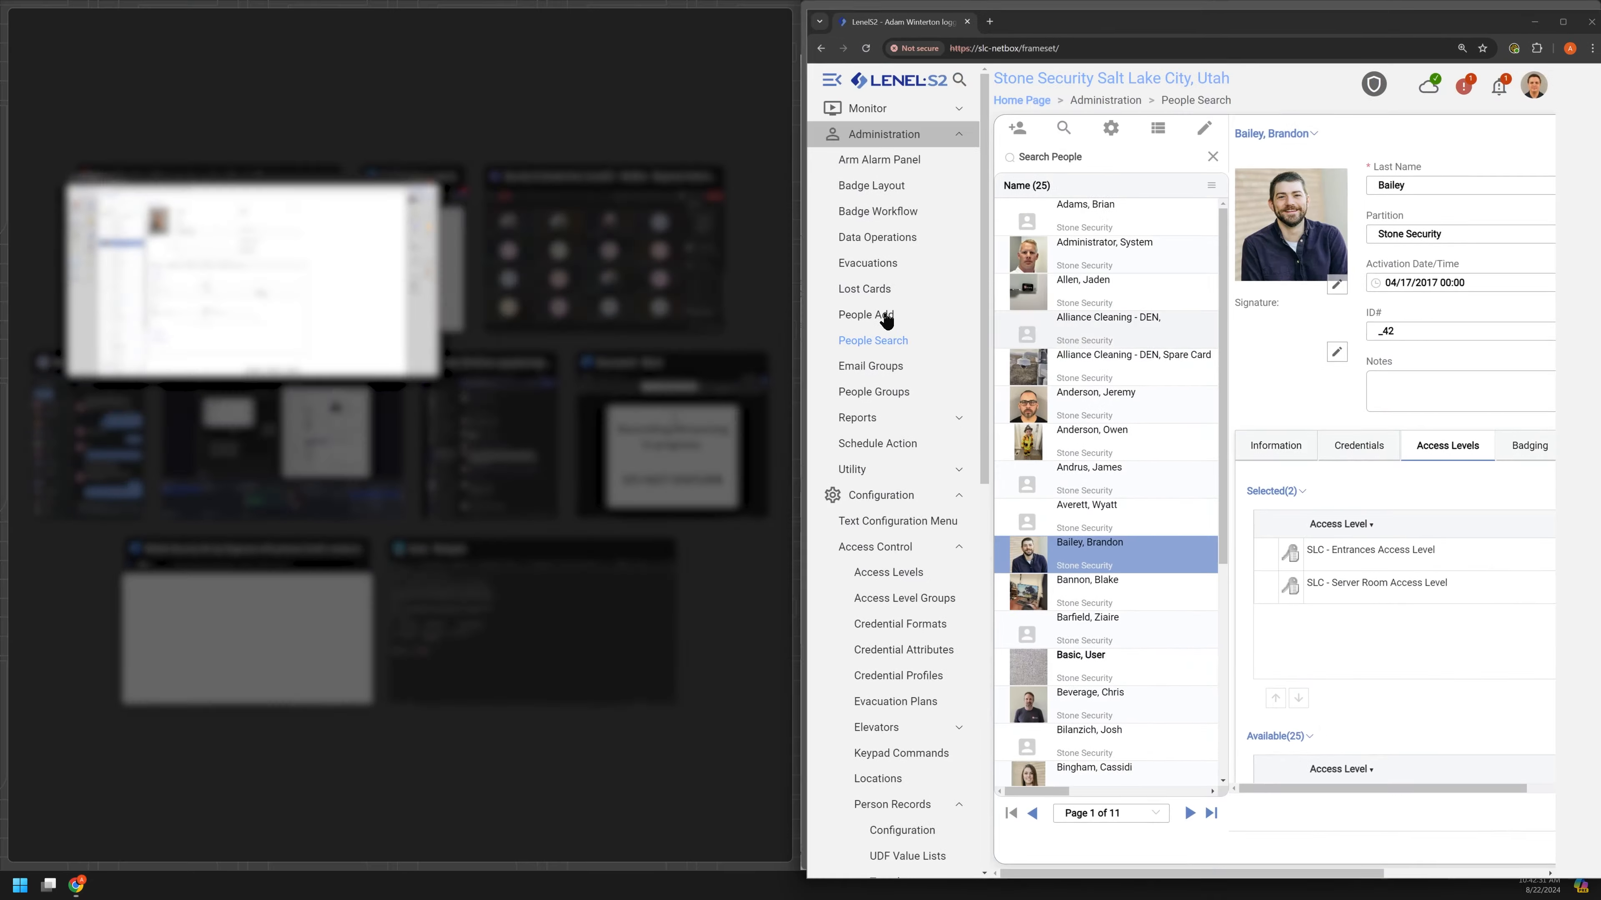
# Snap the Salt Lake City window right, maximize the Las Vegas window, and start a new person.
pyautogui.click(278, 262)
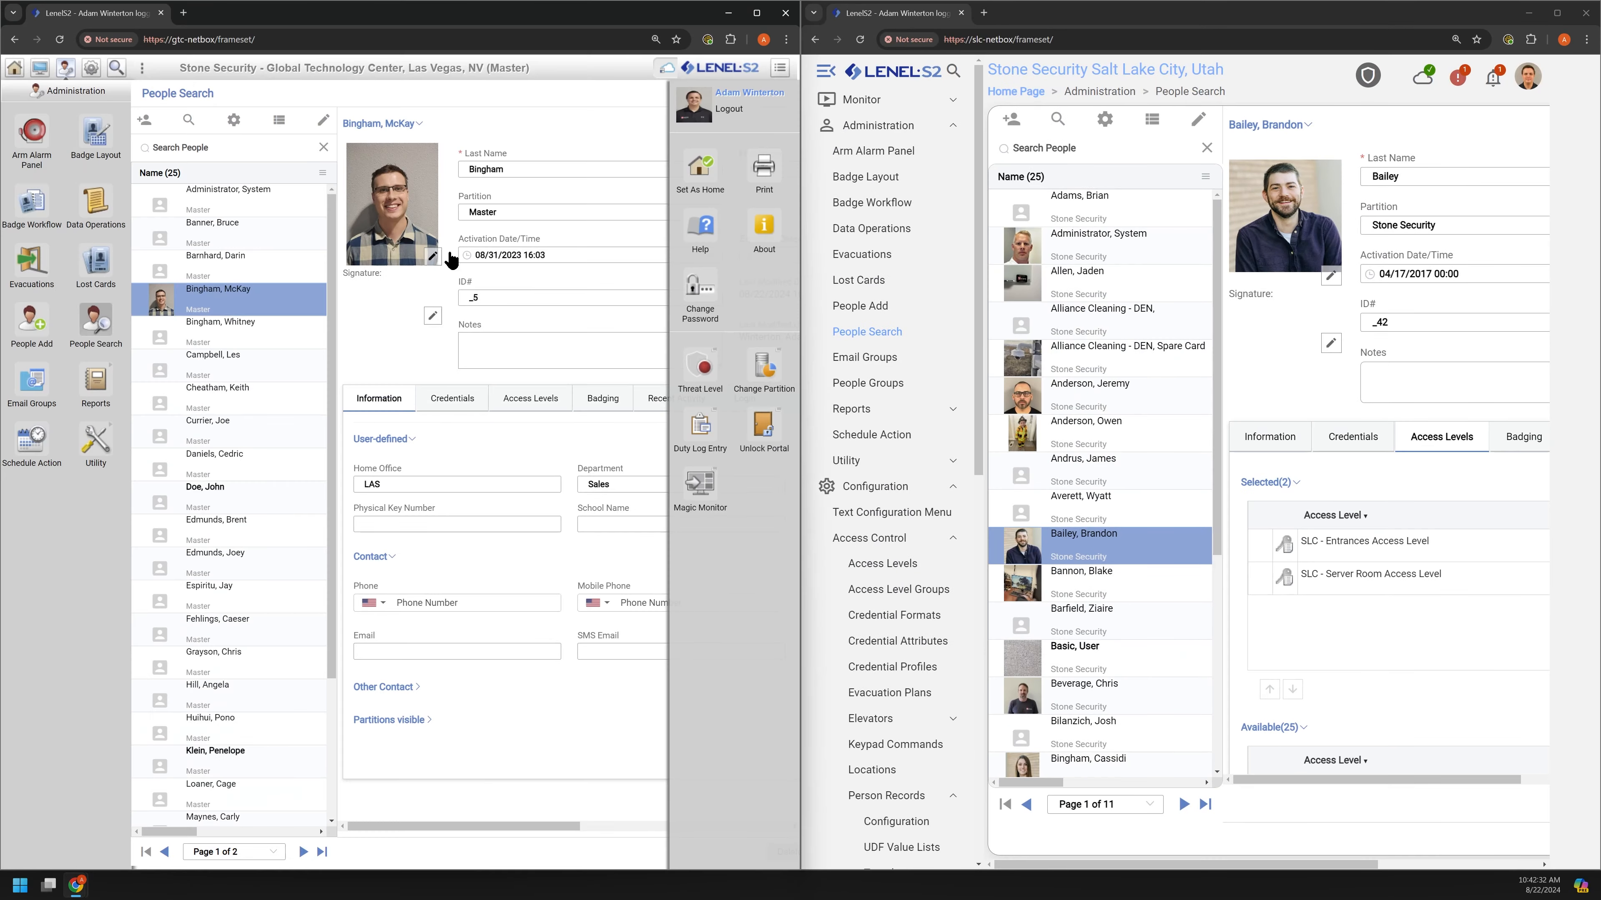
pyautogui.click(756, 13)
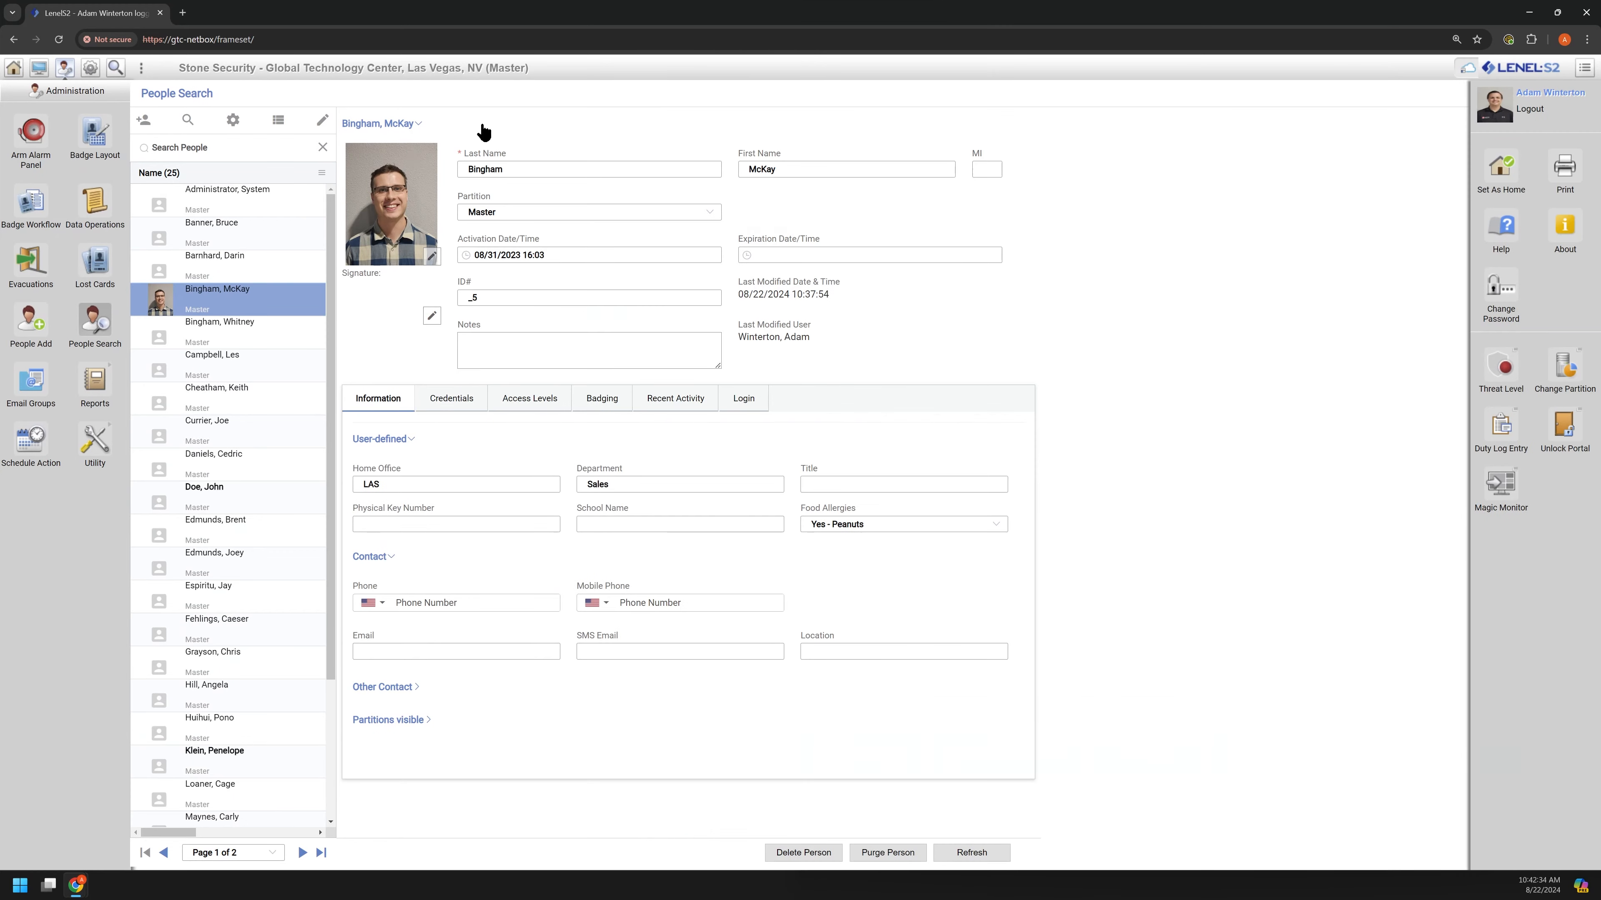
pyautogui.click(144, 119)
# Enter the new person's last and first name and ID# 101010.
pyautogui.click(530, 169)
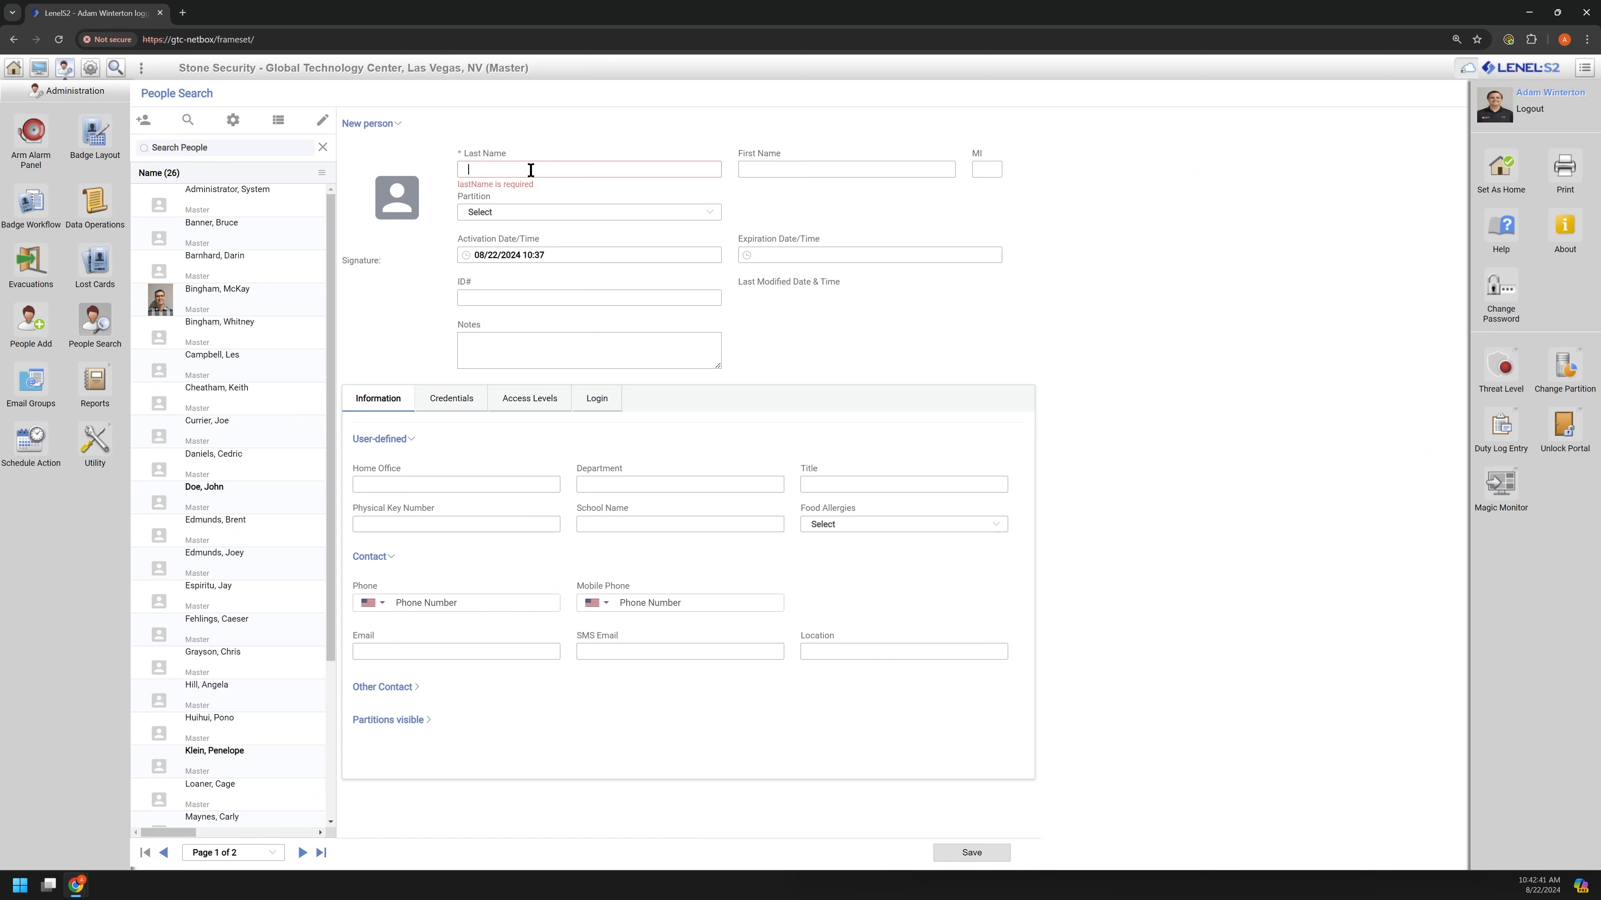
pyautogui.write('Pr')
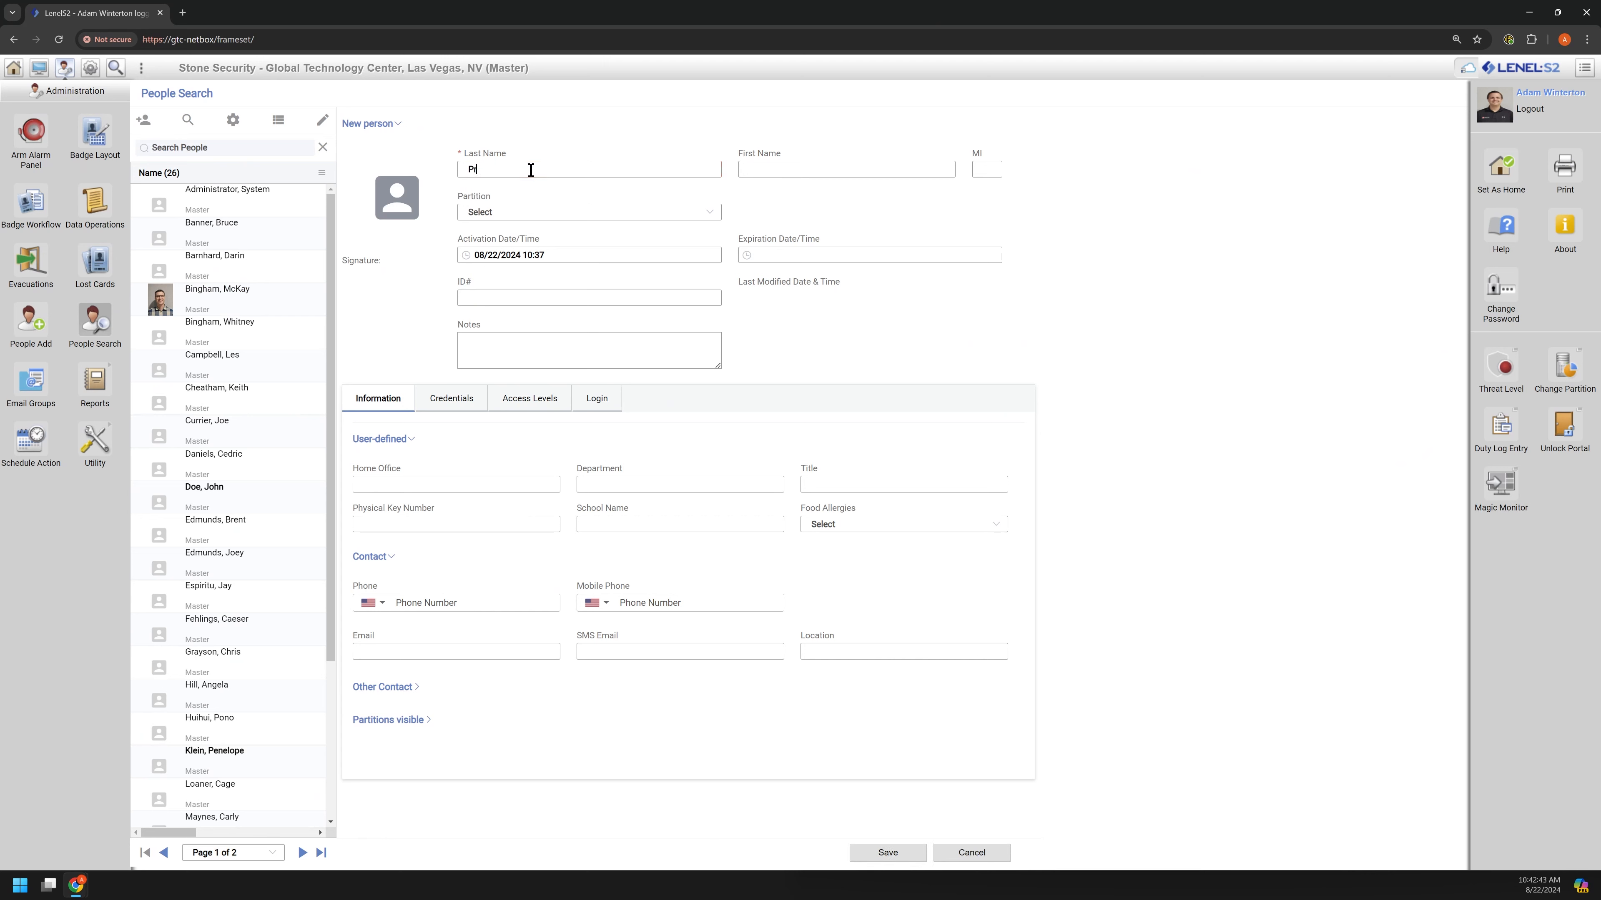
pyautogui.write('esident')
pyautogui.press('Tab')
pyautogui.write('M')
pyautogui.click(588, 301)
pyautogui.write('101010')
pyautogui.moveTo(525, 297); pyautogui.dragTo(474, 301)
pyautogui.click(833, 332)
# Set the person's expiration date to 08/31/2024.
pyautogui.click(825, 254)
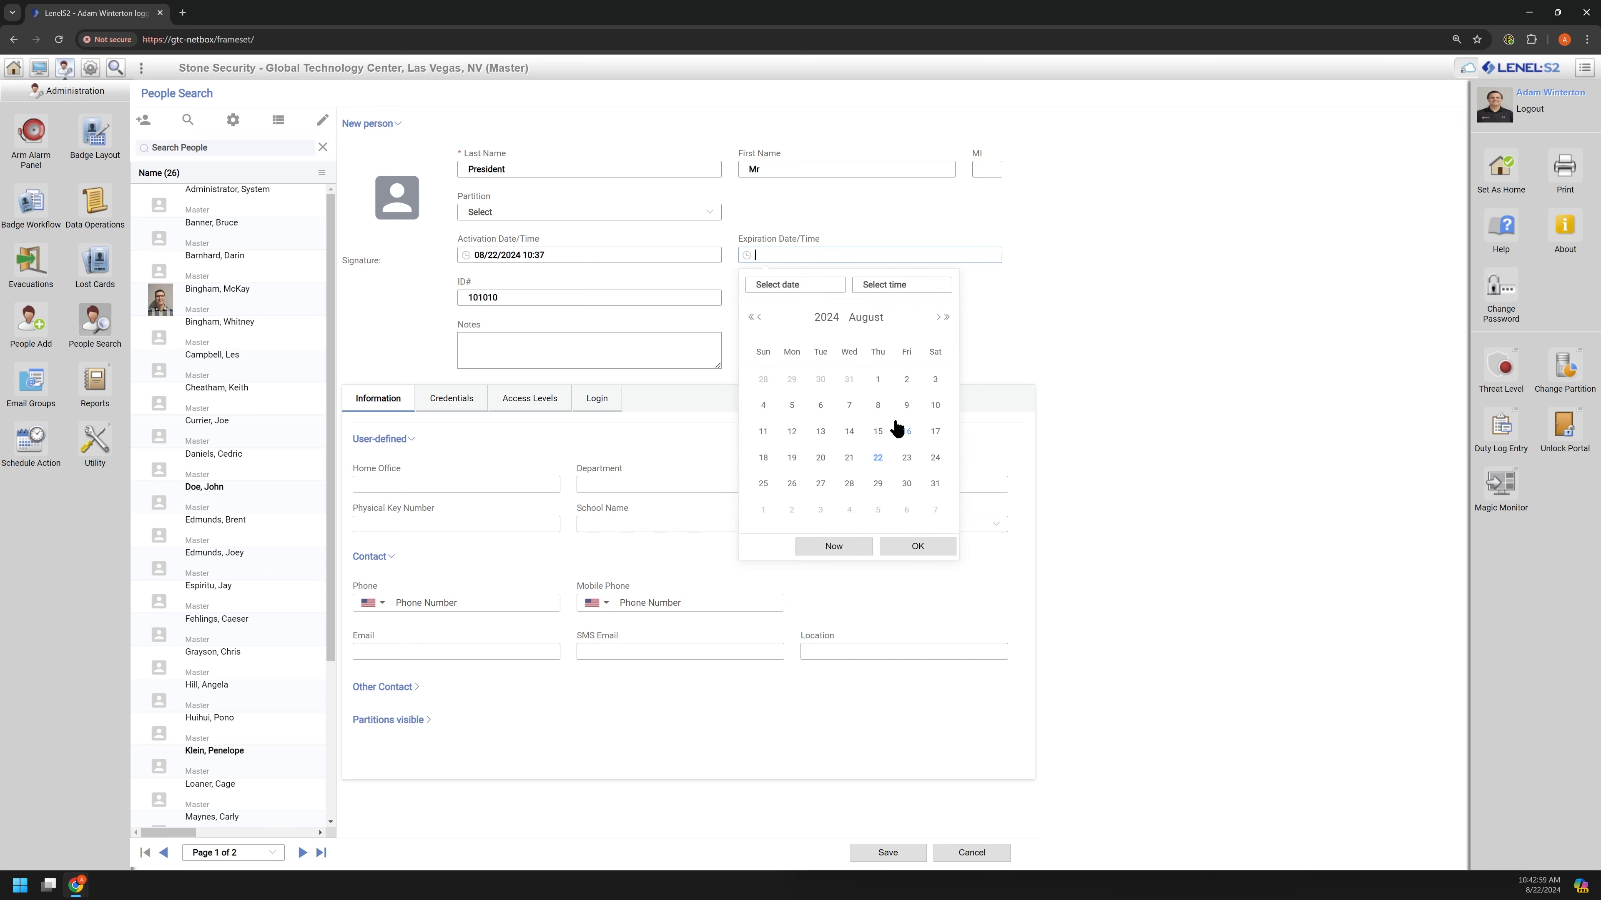
pyautogui.click(909, 484)
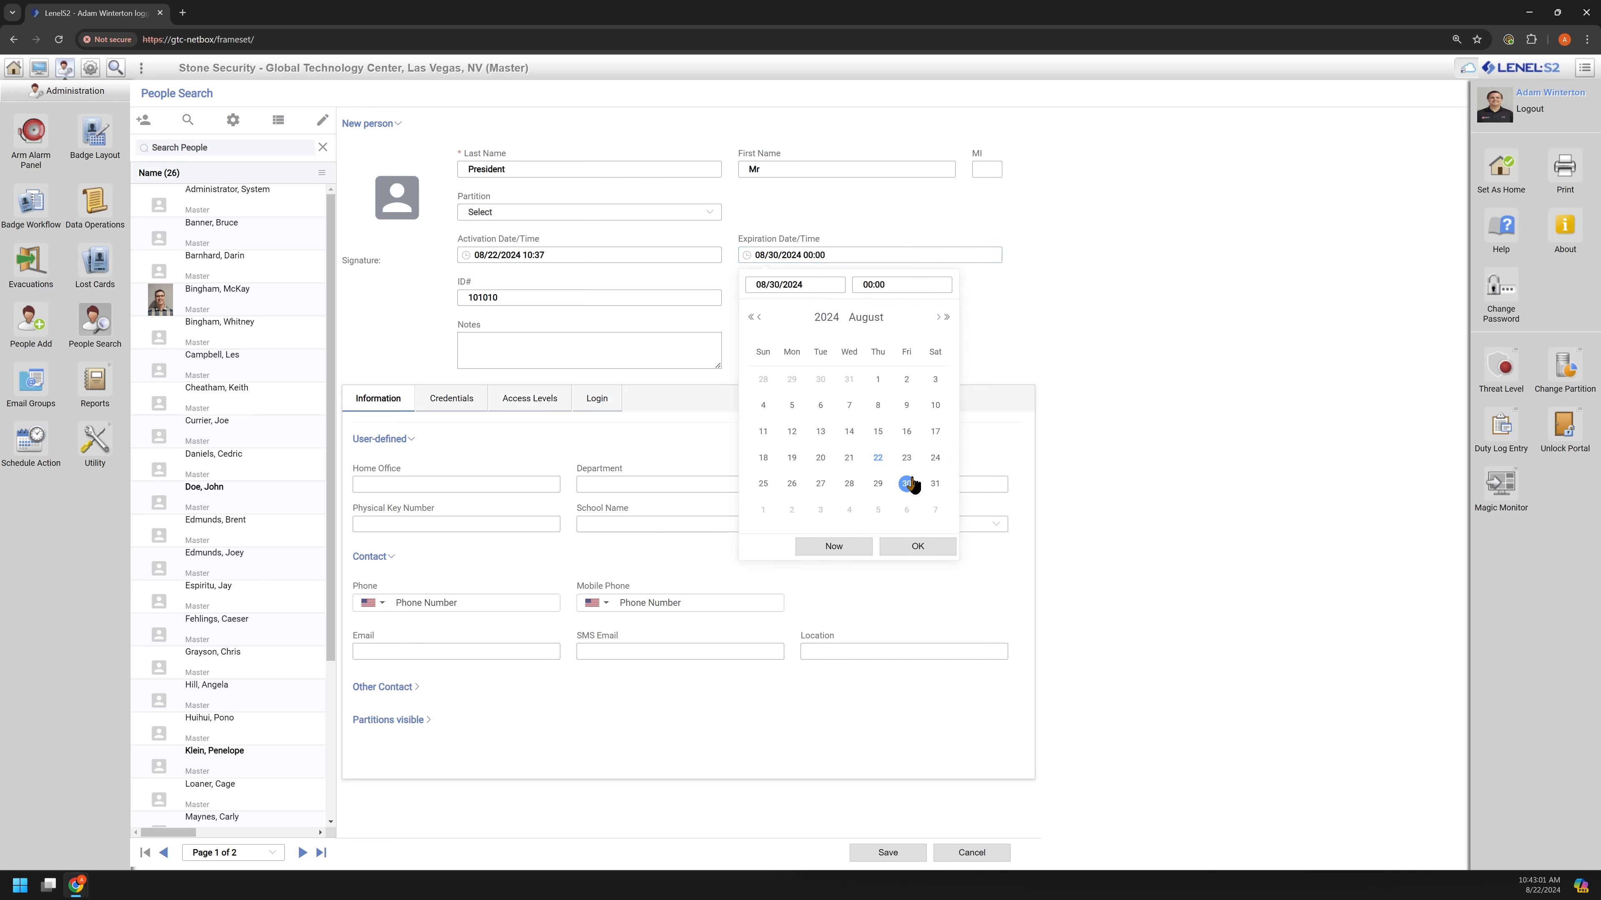
pyautogui.click(935, 484)
pyautogui.click(917, 546)
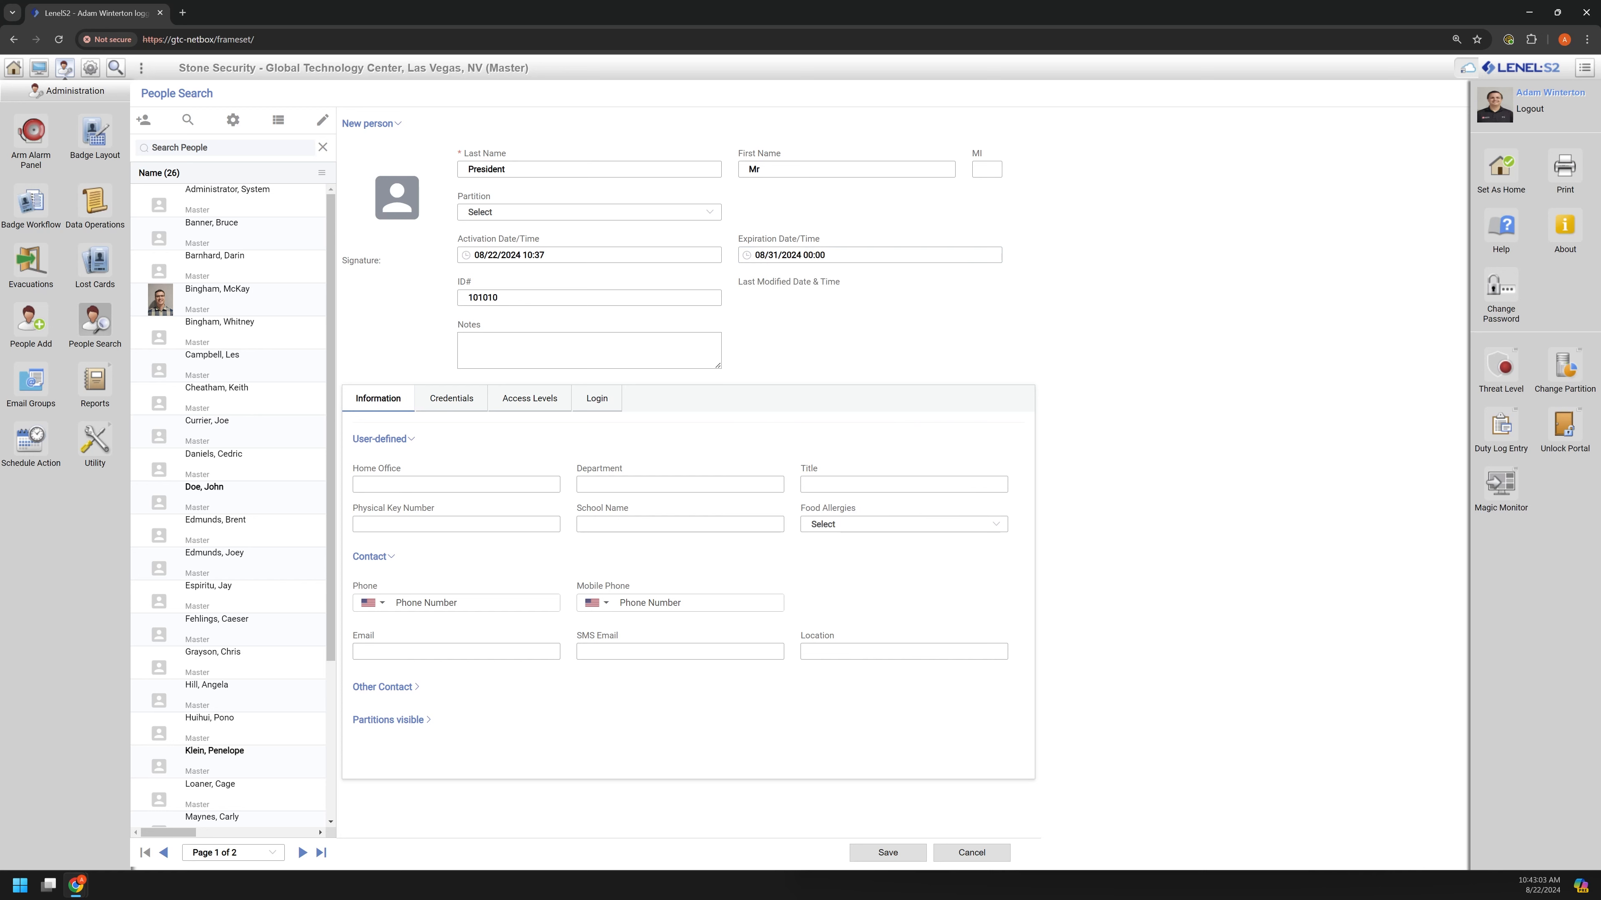
pyautogui.click(439, 484)
pyautogui.click(448, 404)
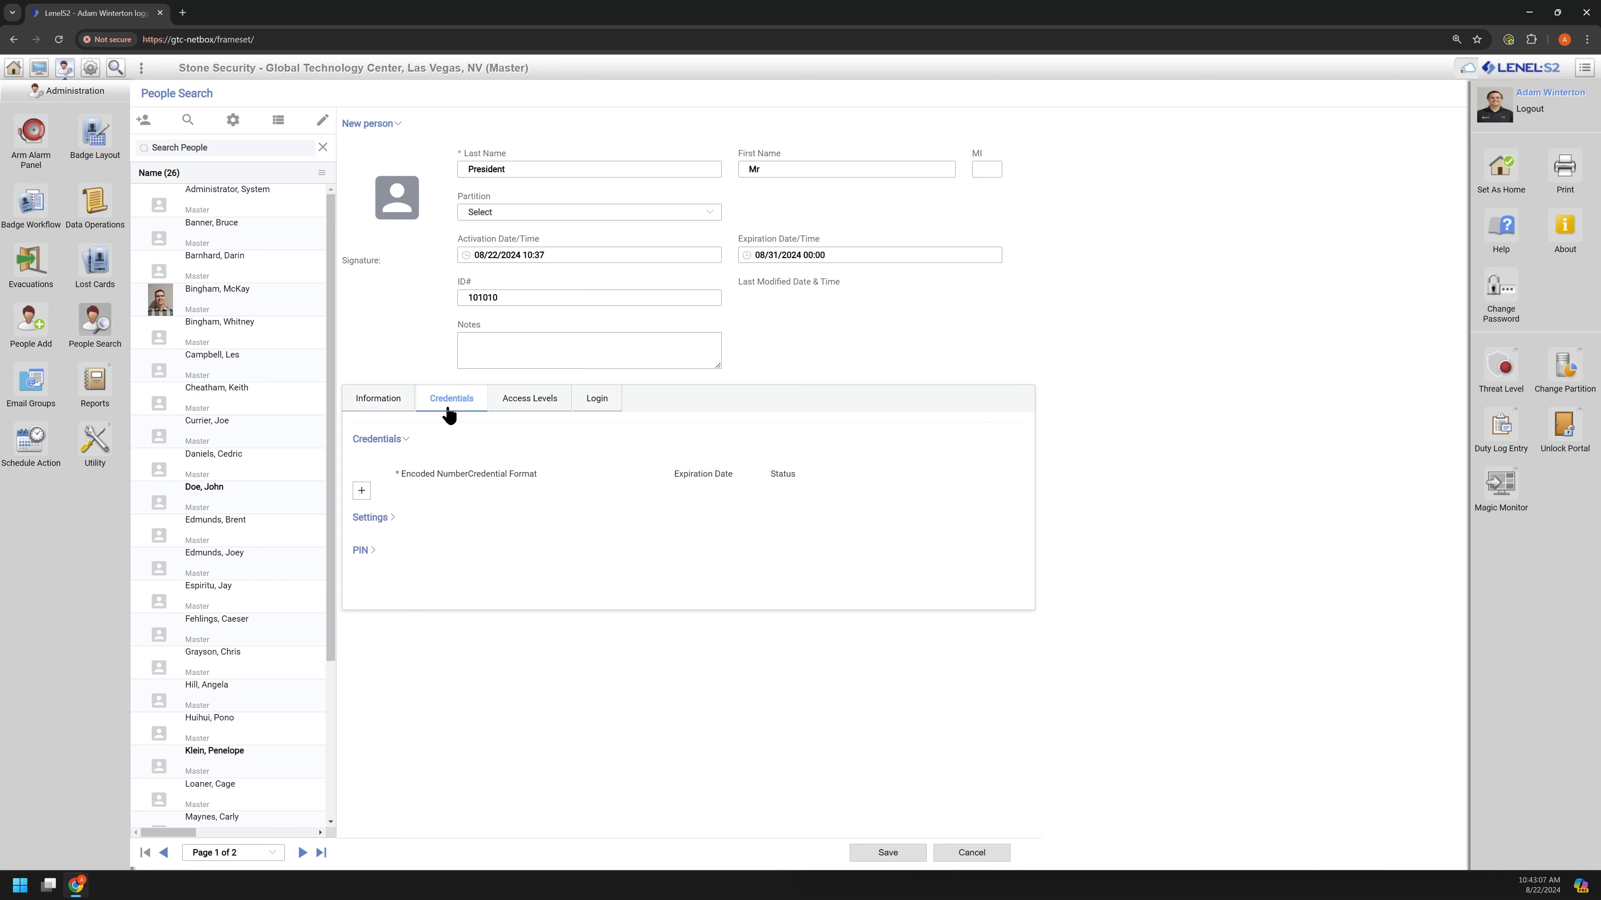
pyautogui.click(361, 491)
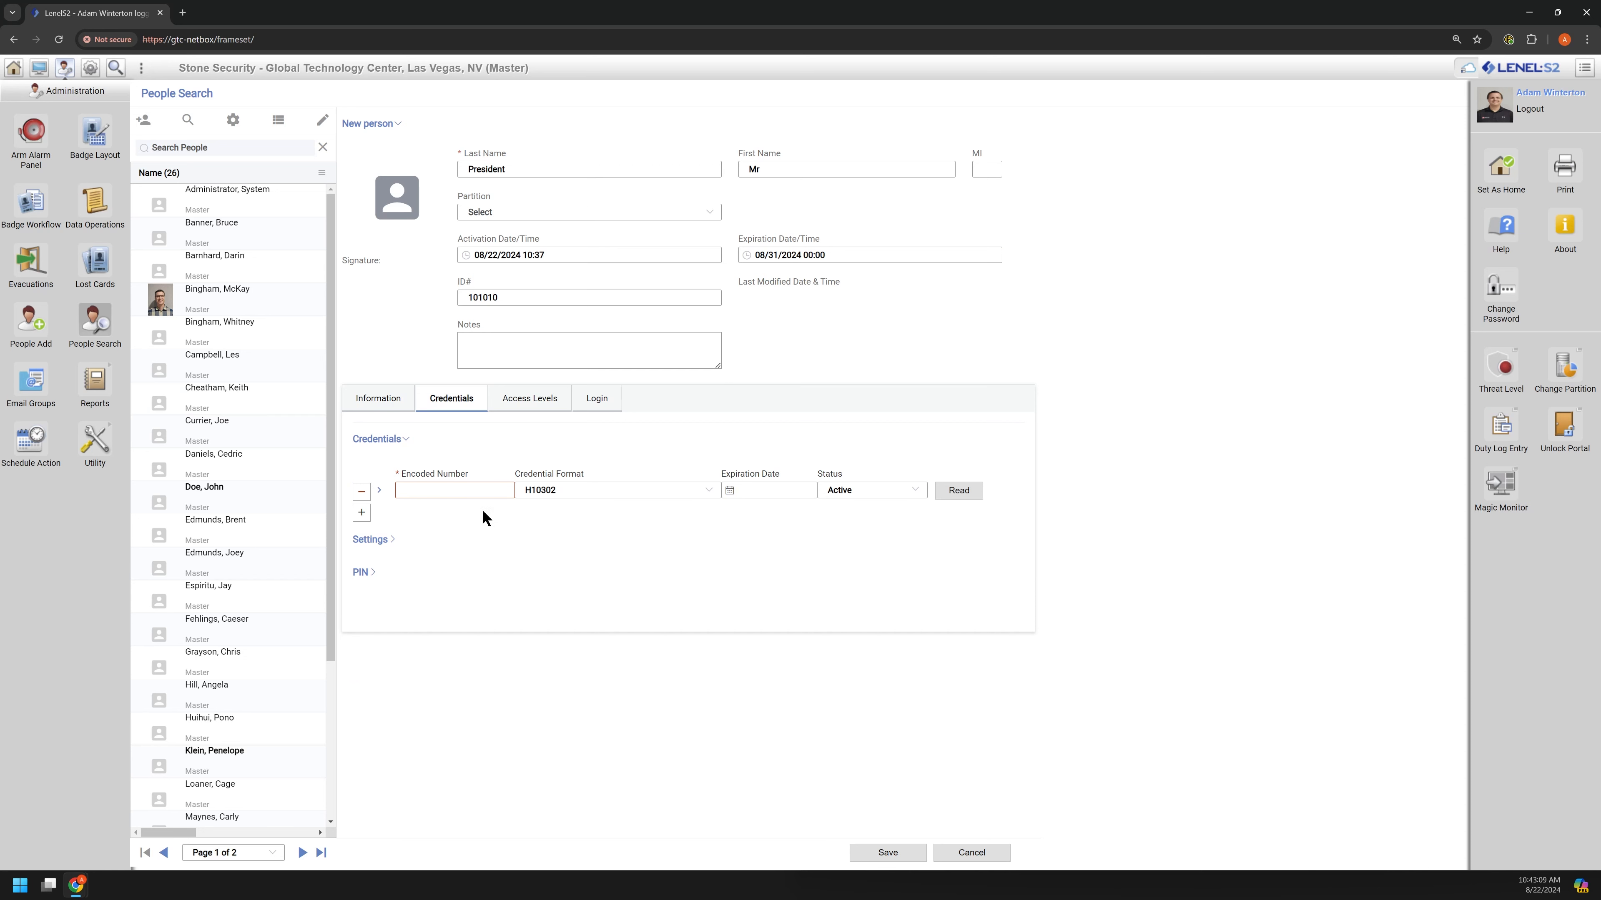
pyautogui.click(361, 490)
pyautogui.click(518, 401)
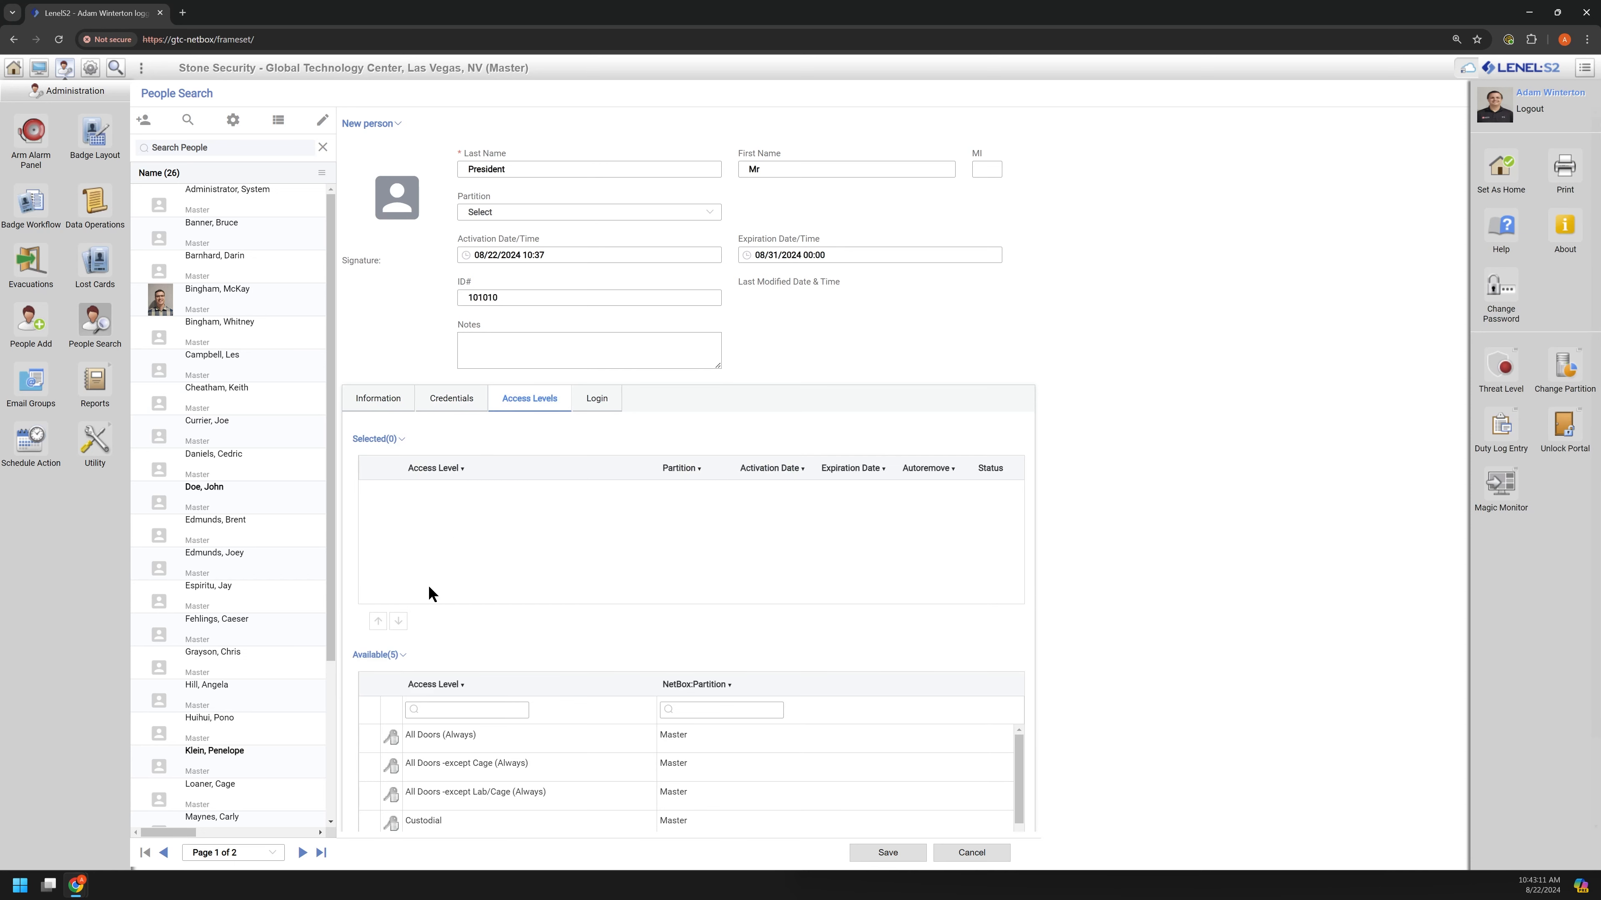
pyautogui.scroll(-2, 435, 589)
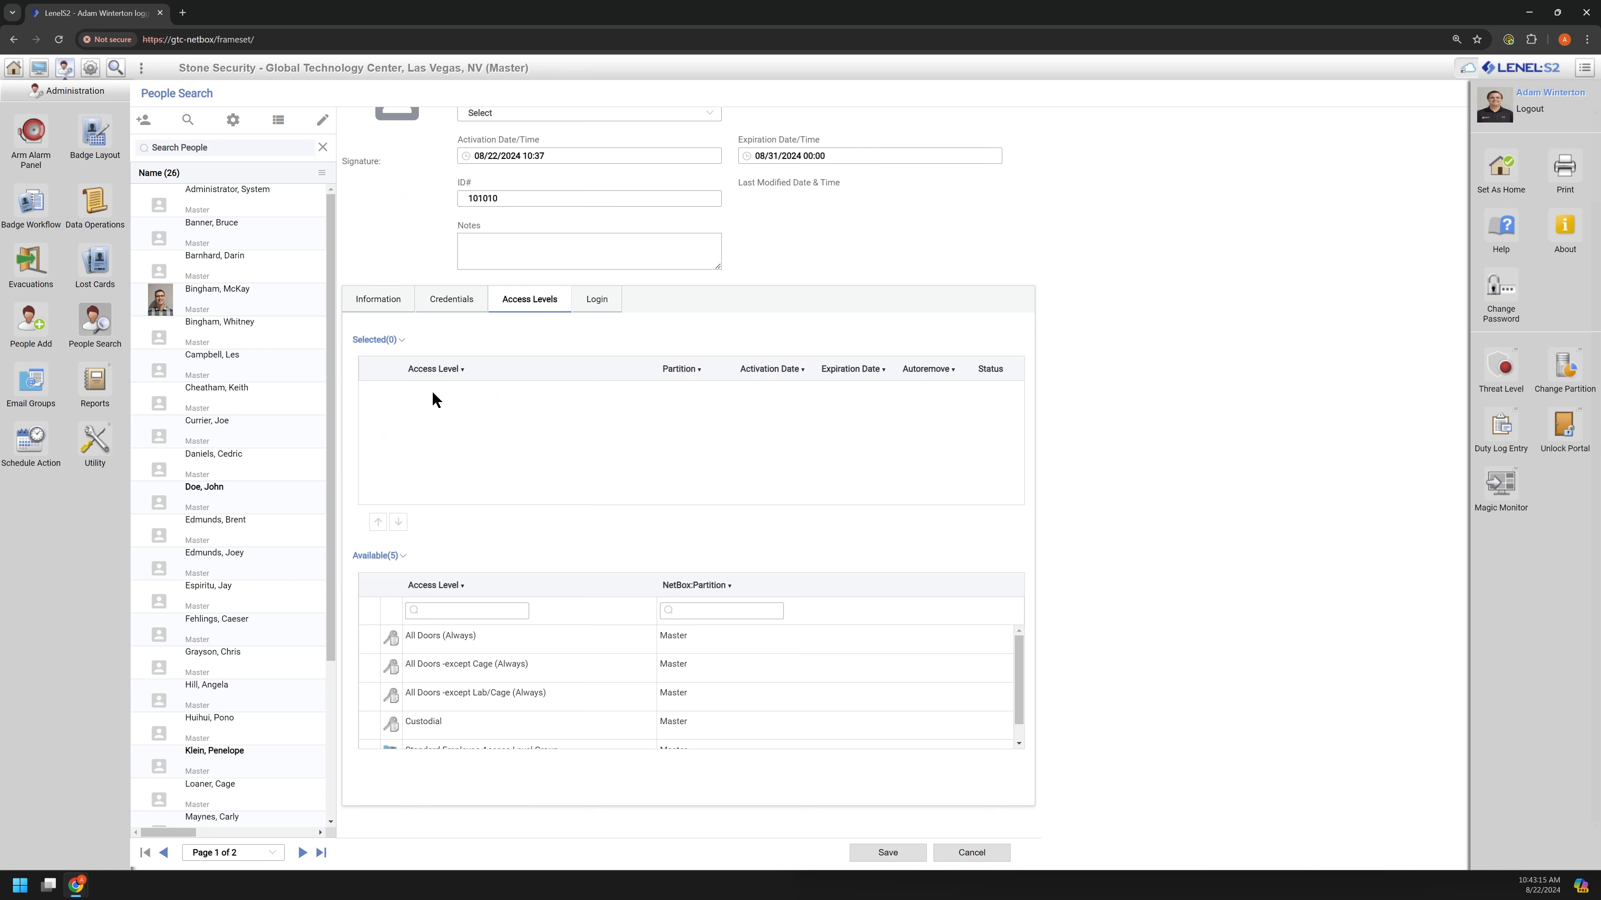
pyautogui.click(474, 302)
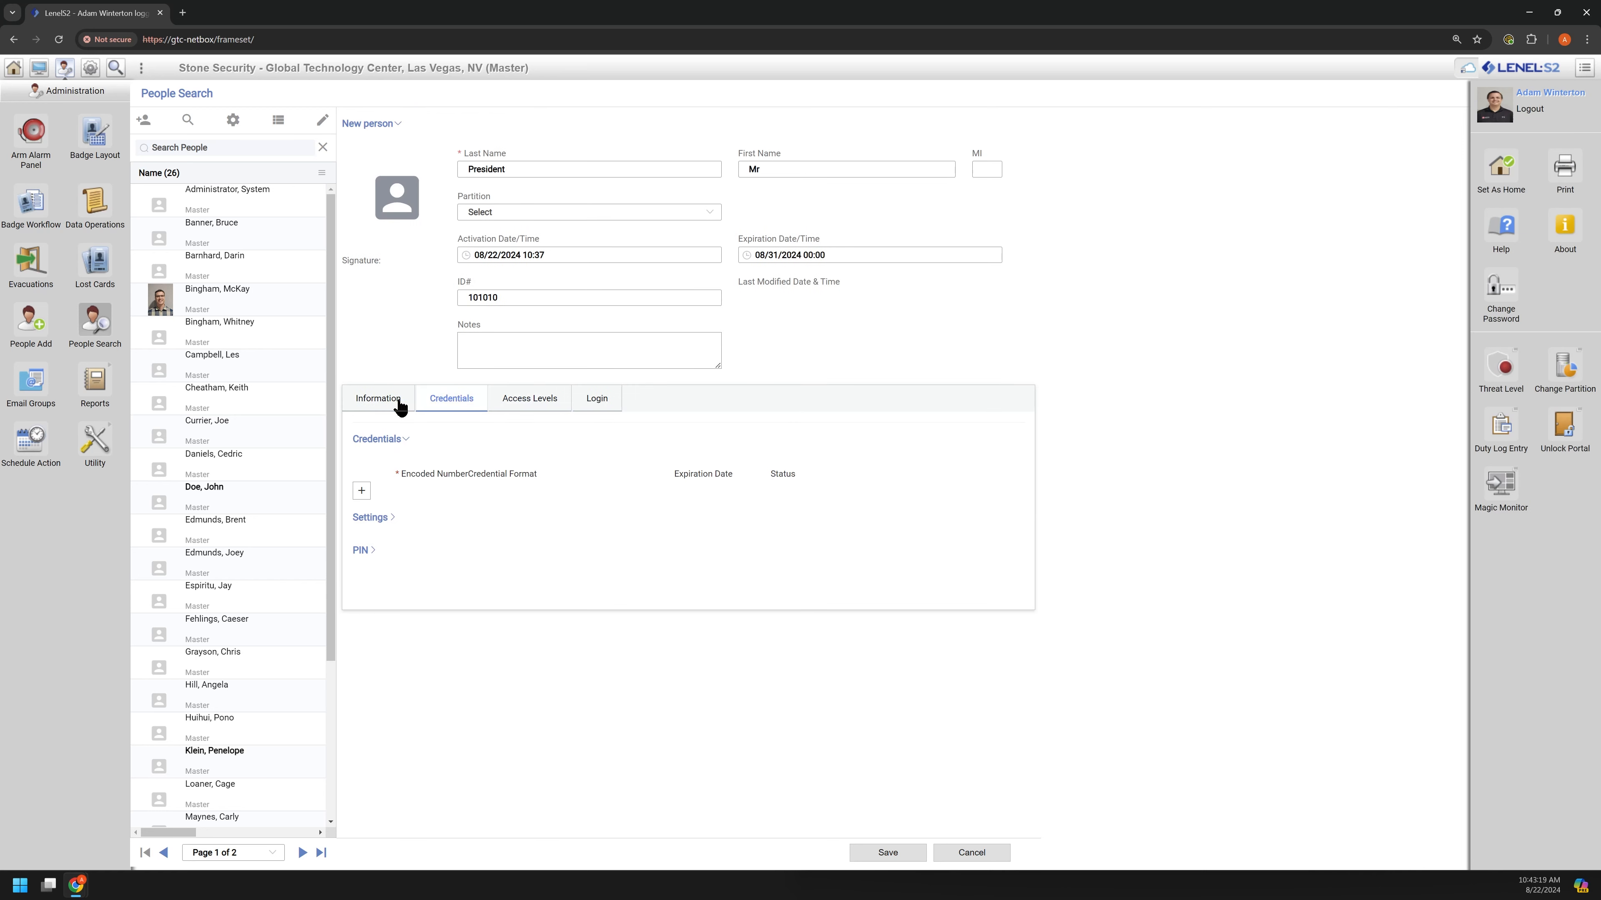
pyautogui.click(382, 407)
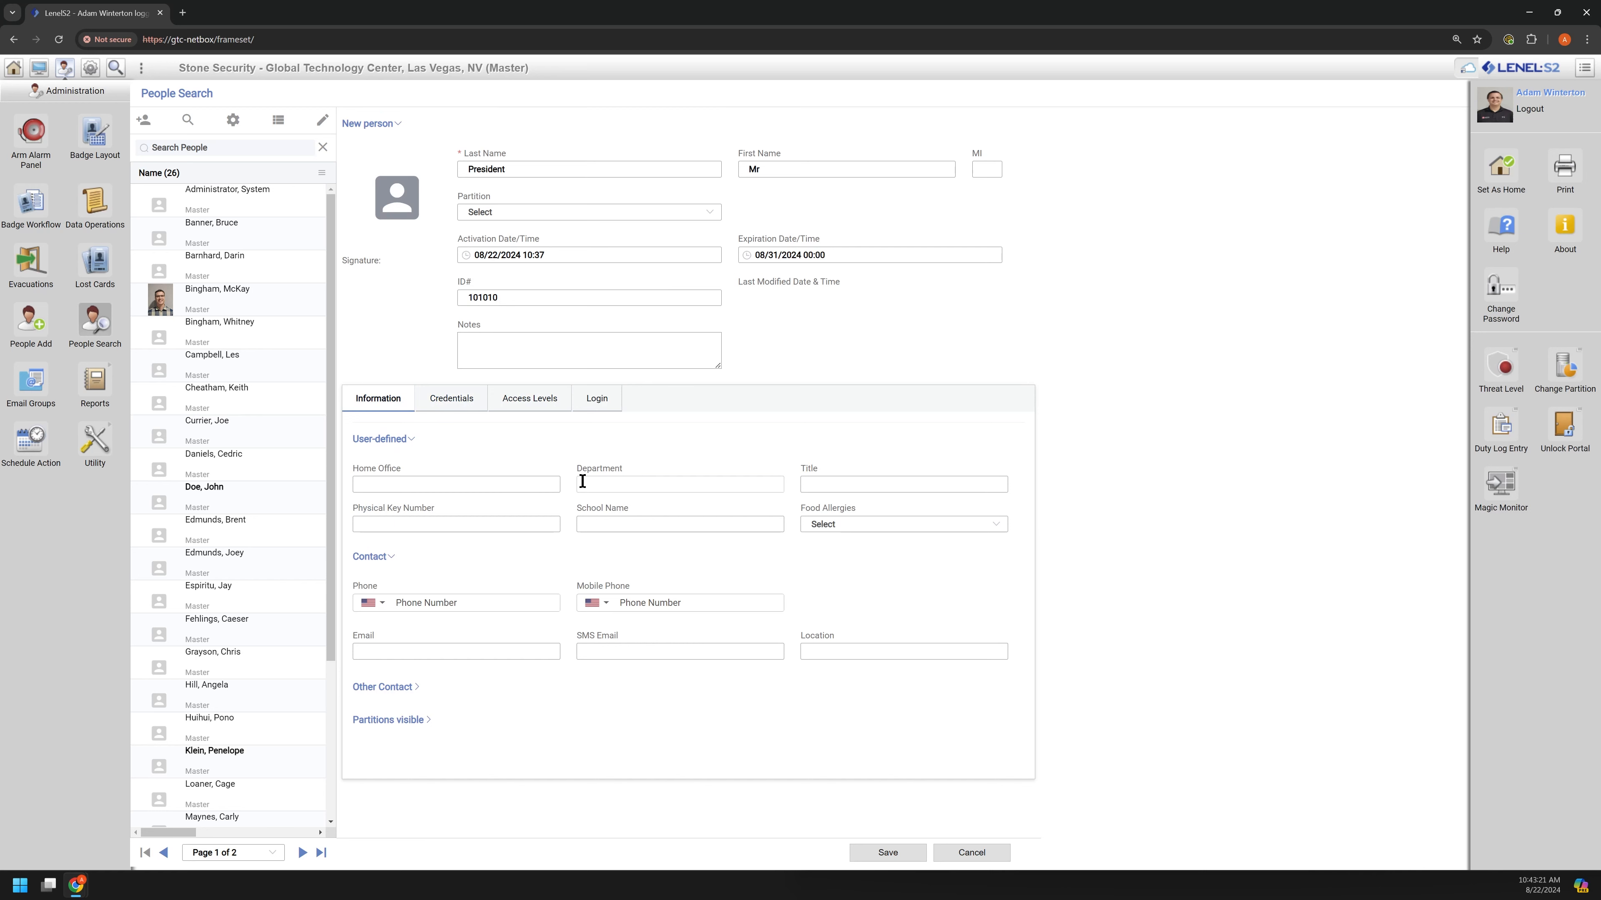
pyautogui.click(514, 403)
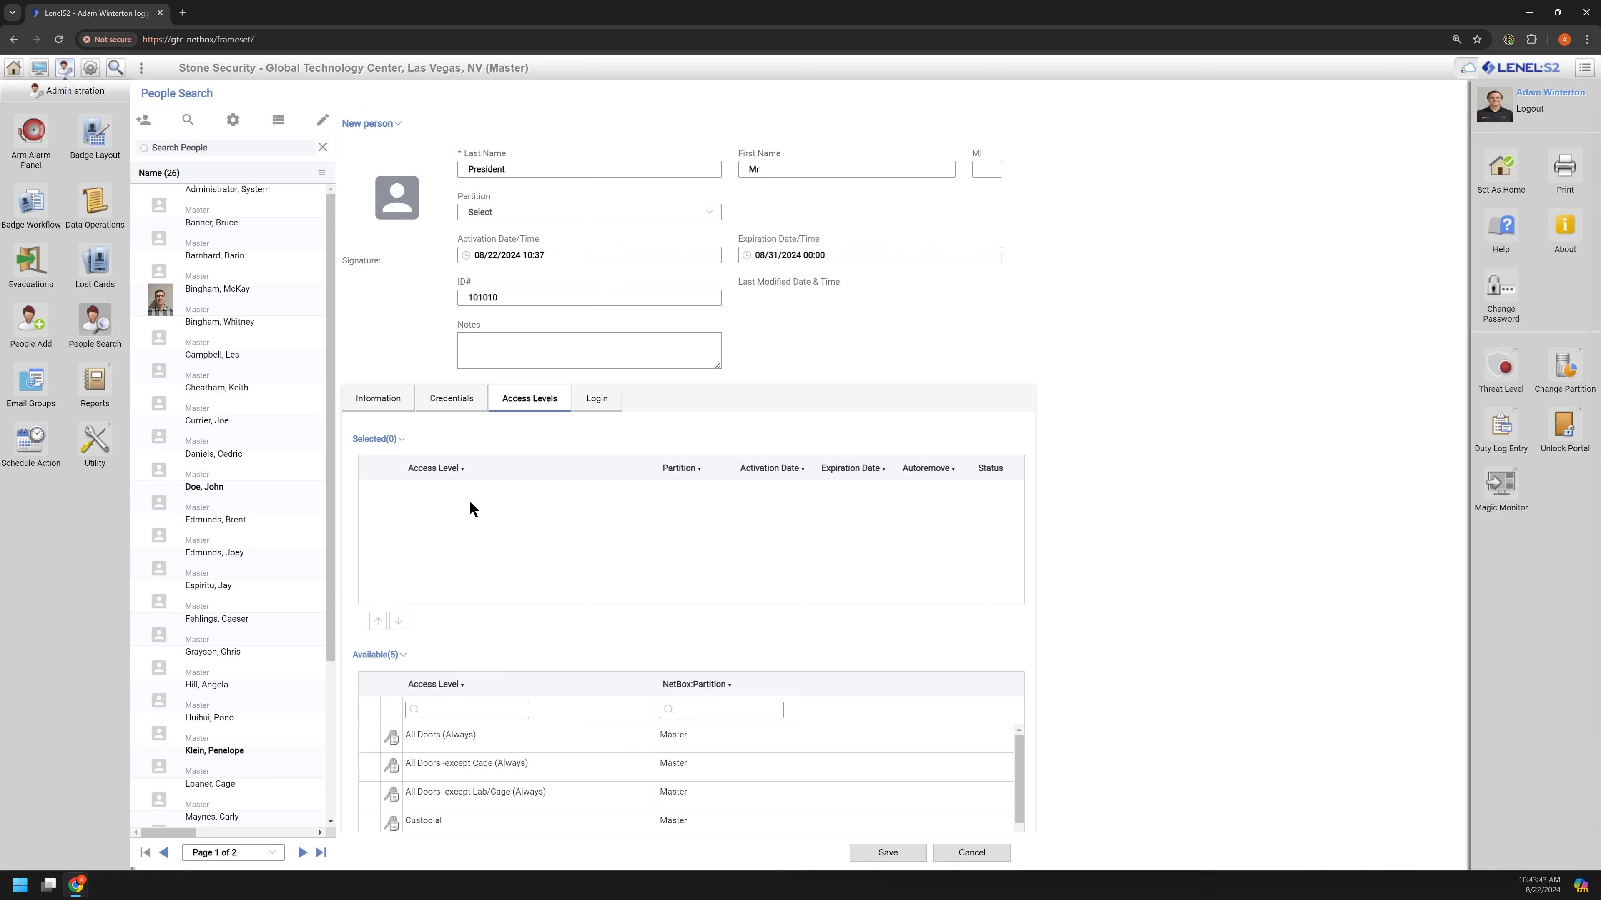
# Select the Standard Employee Access Level Group in the Available list and recheck the assigned list.
pyautogui.scroll(-2, 472, 509)
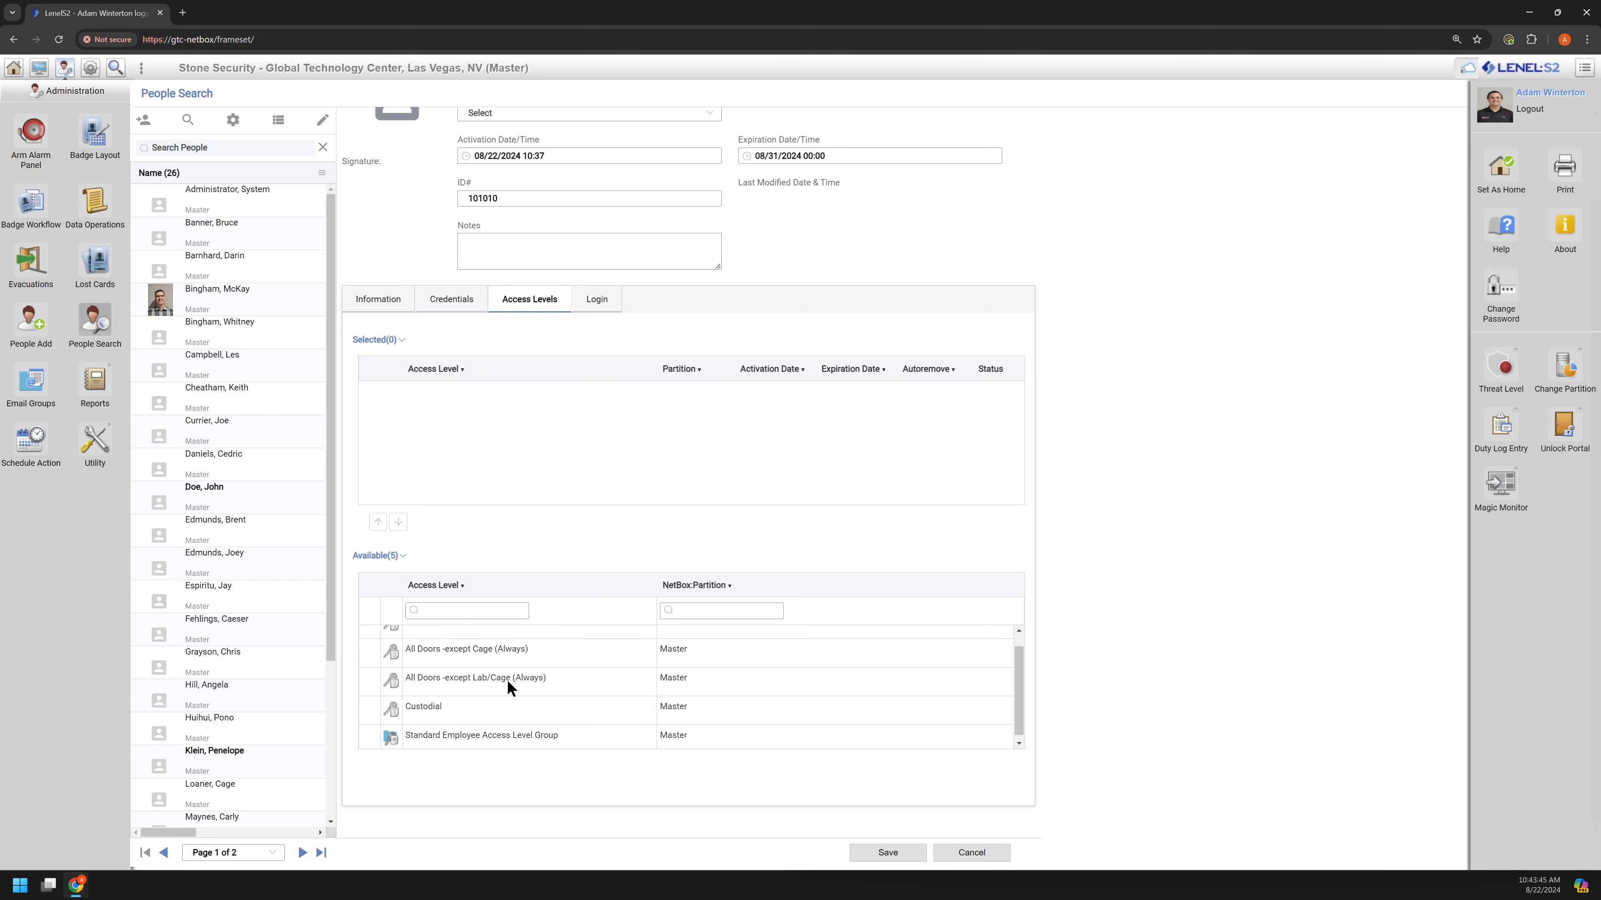
pyautogui.scroll(-1, 494, 694)
pyautogui.click(451, 735)
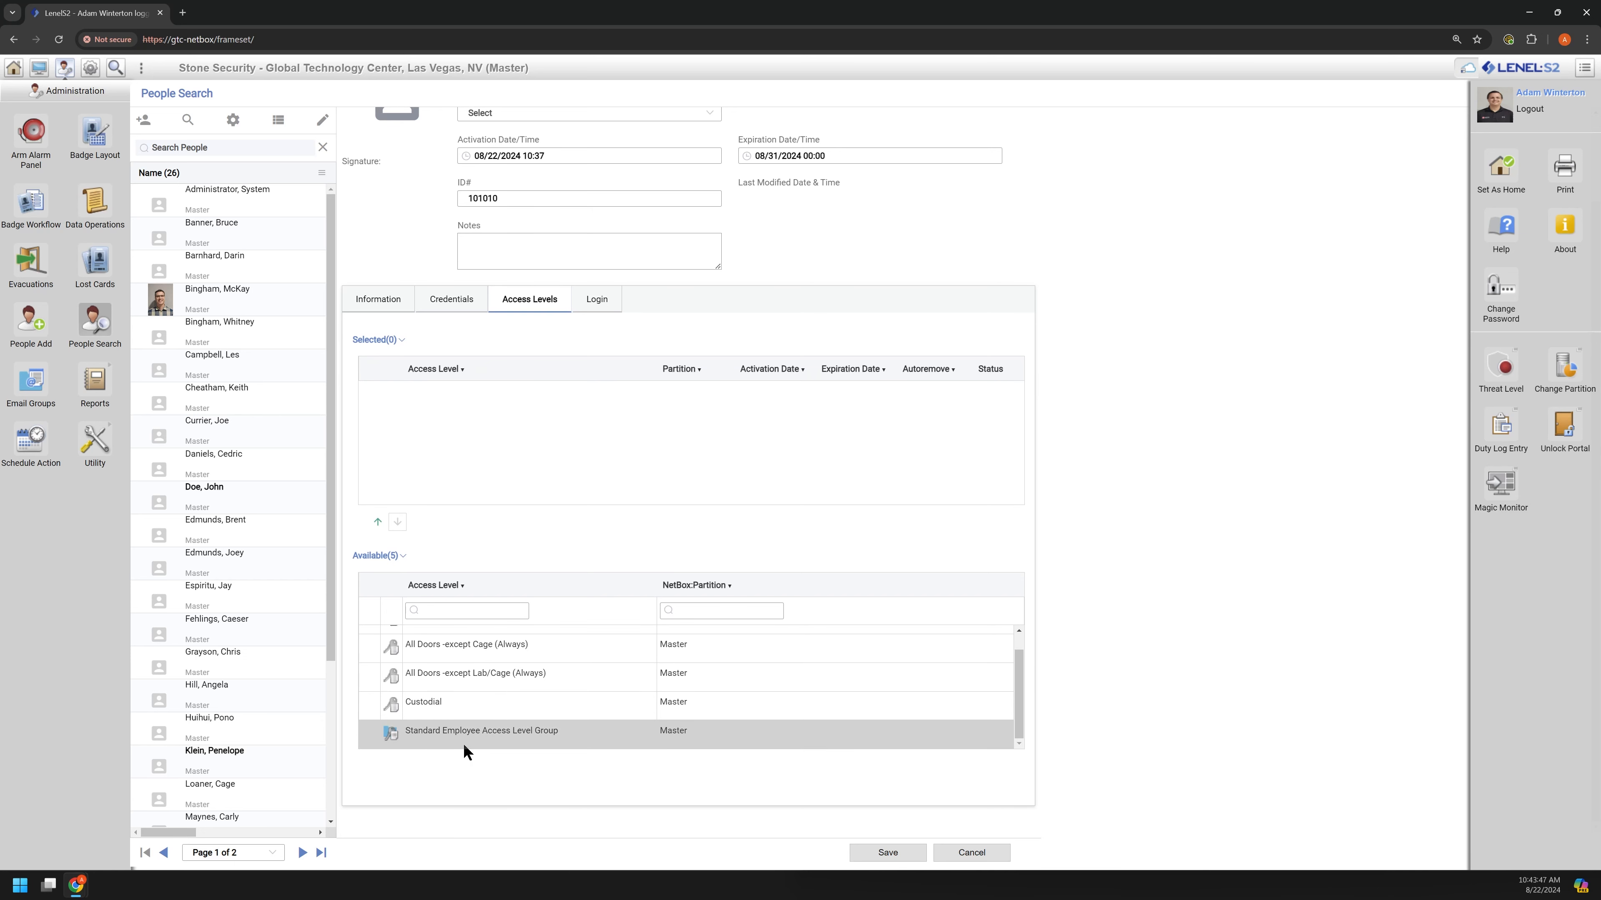
pyautogui.scroll(2, 454, 510)
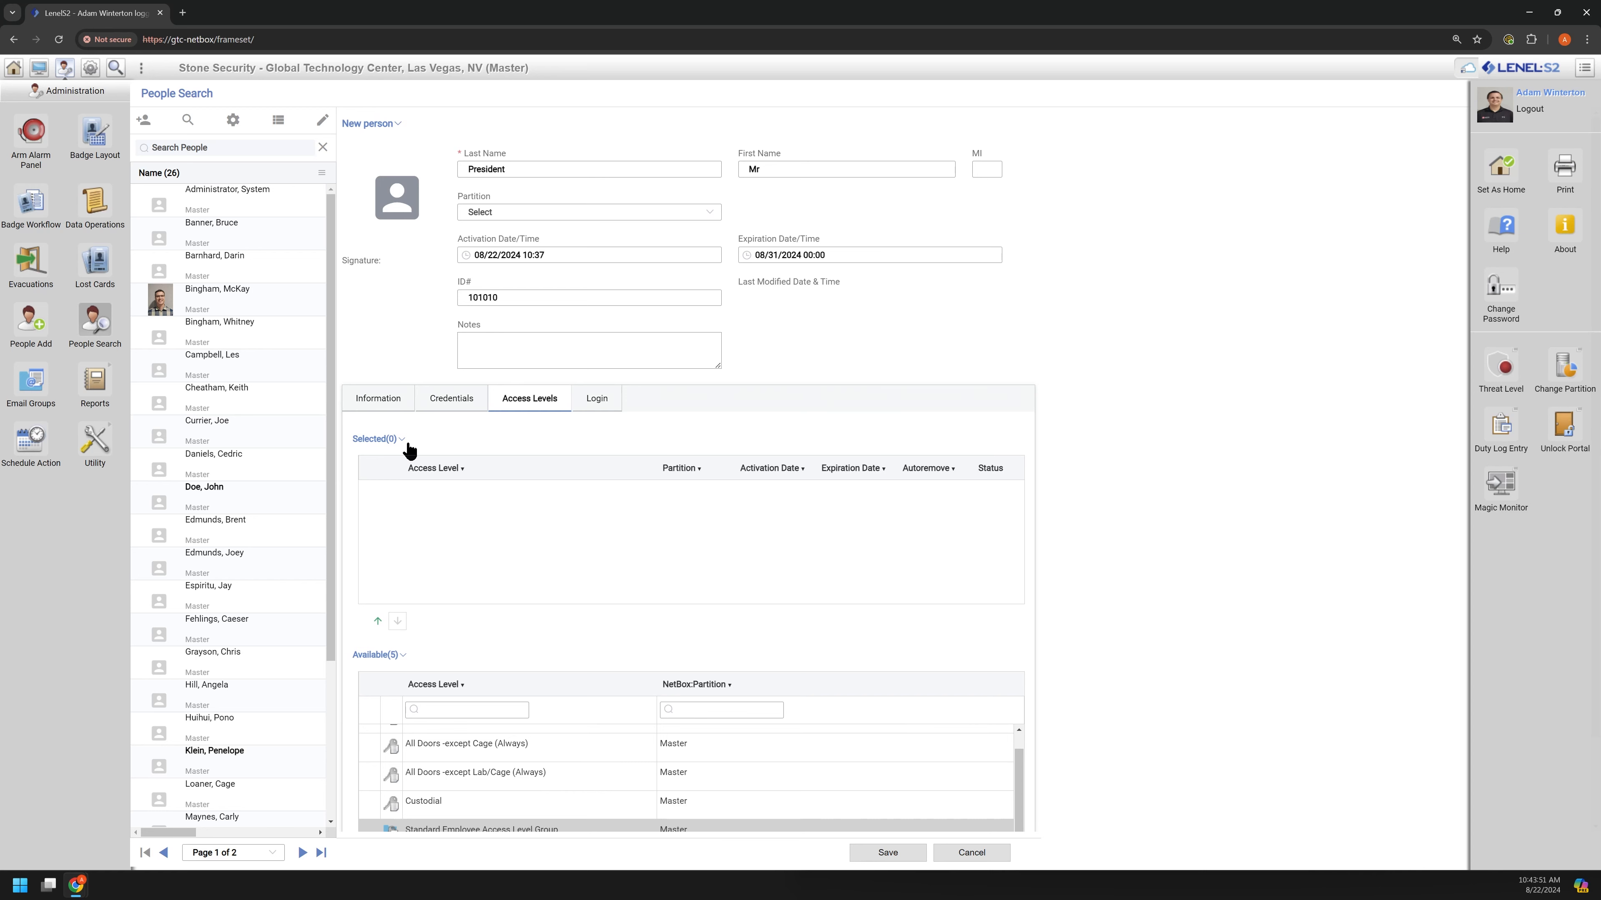
pyautogui.click(496, 445)
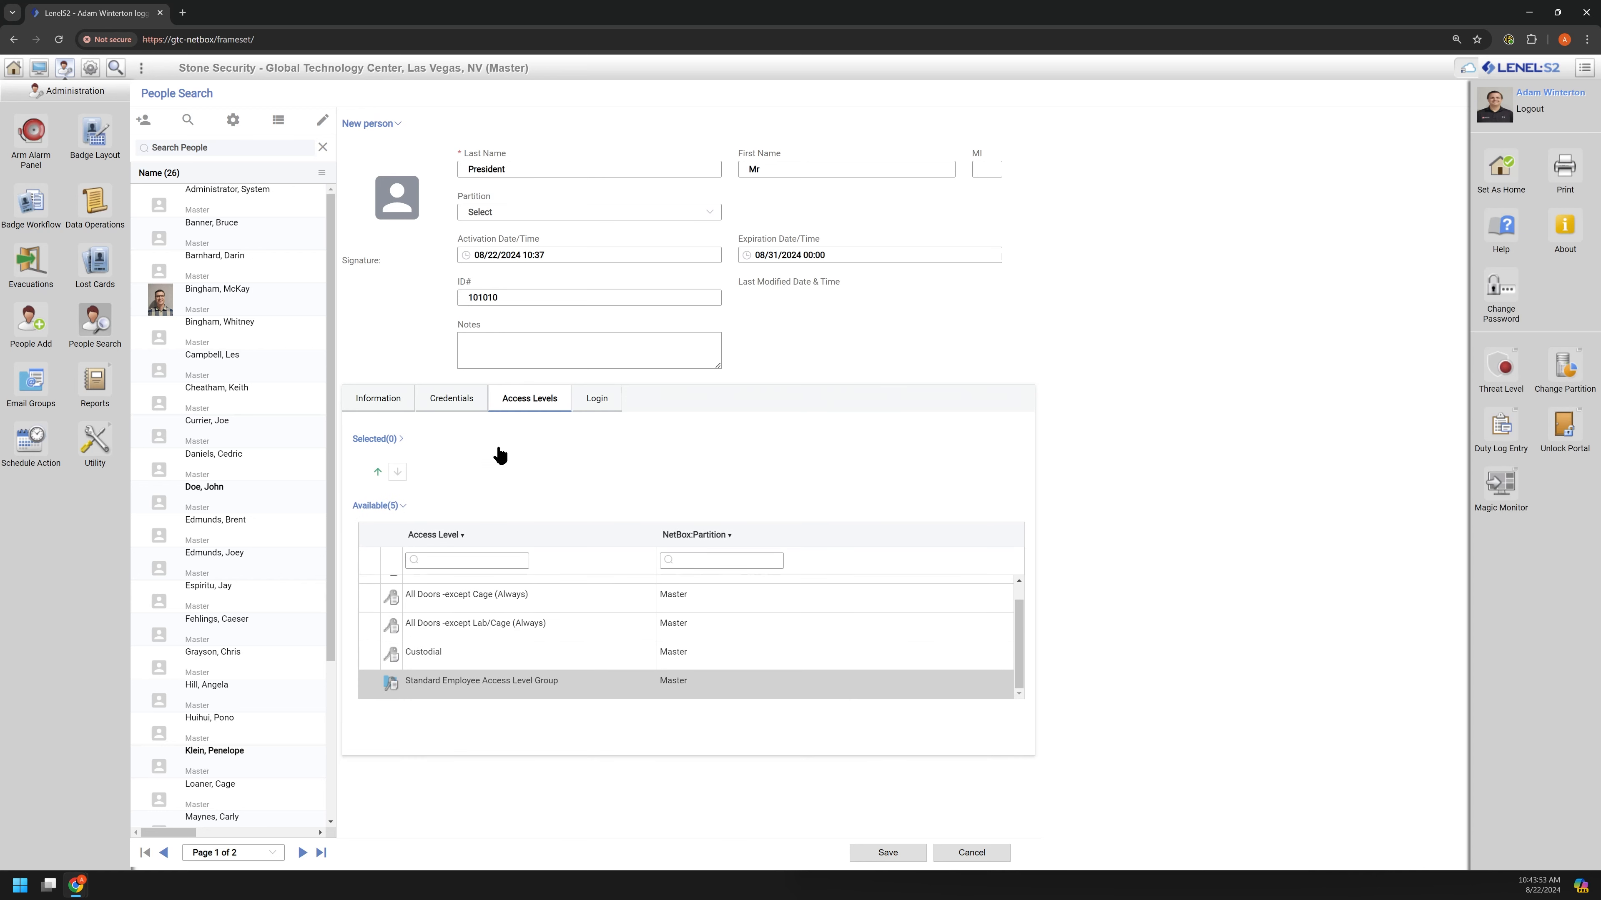
pyautogui.click(379, 445)
pyautogui.scroll(-2, 468, 614)
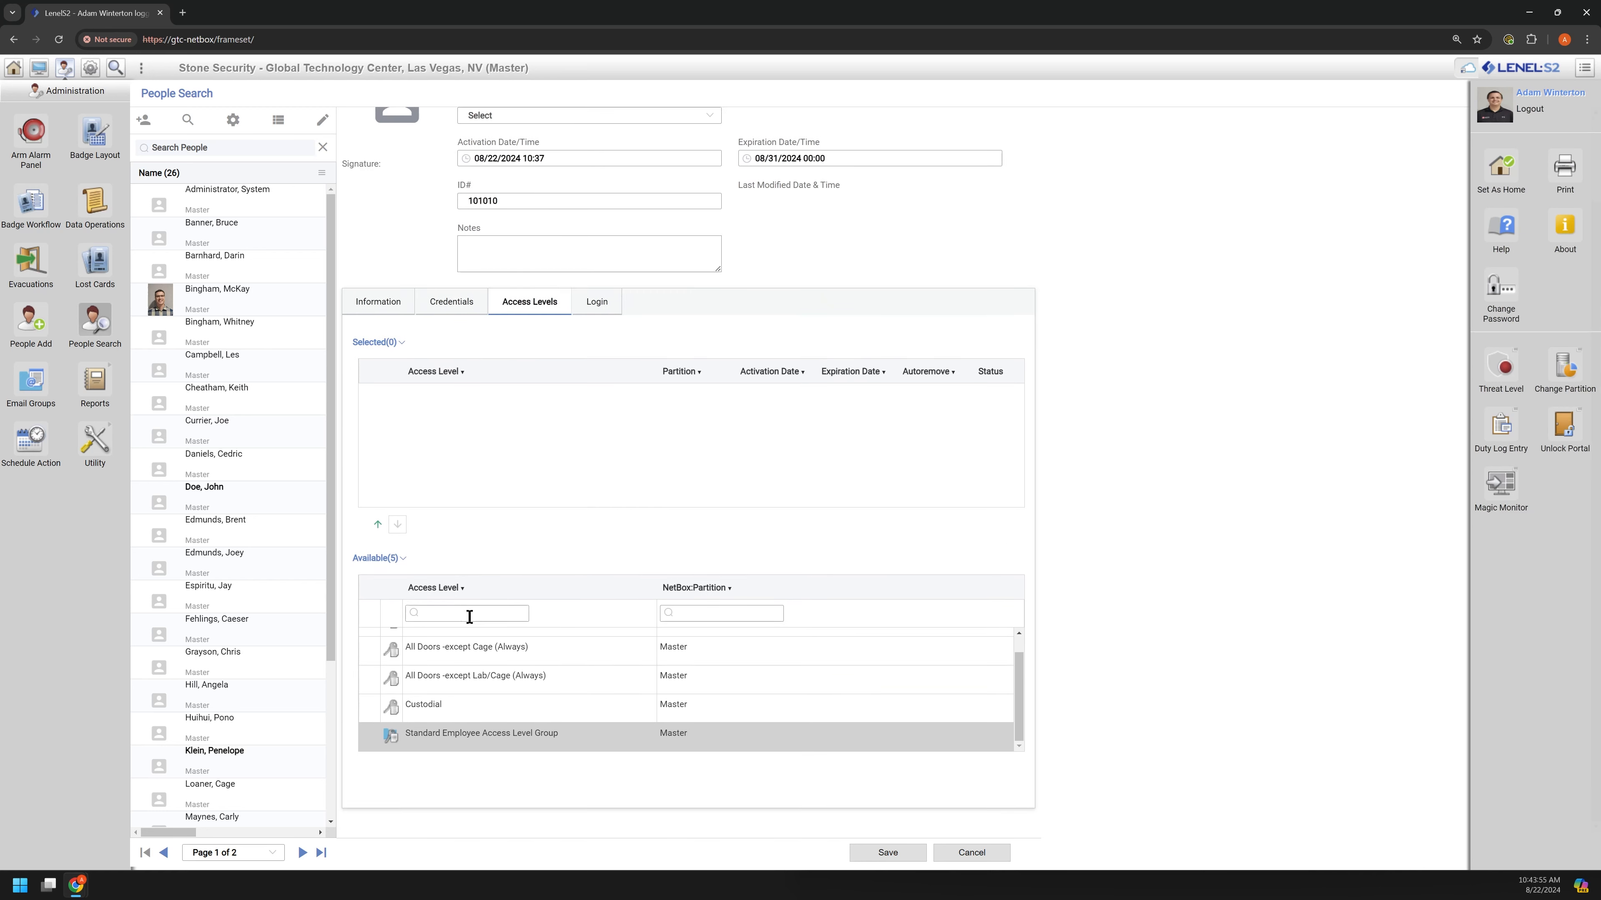
pyautogui.scroll(1, 438, 694)
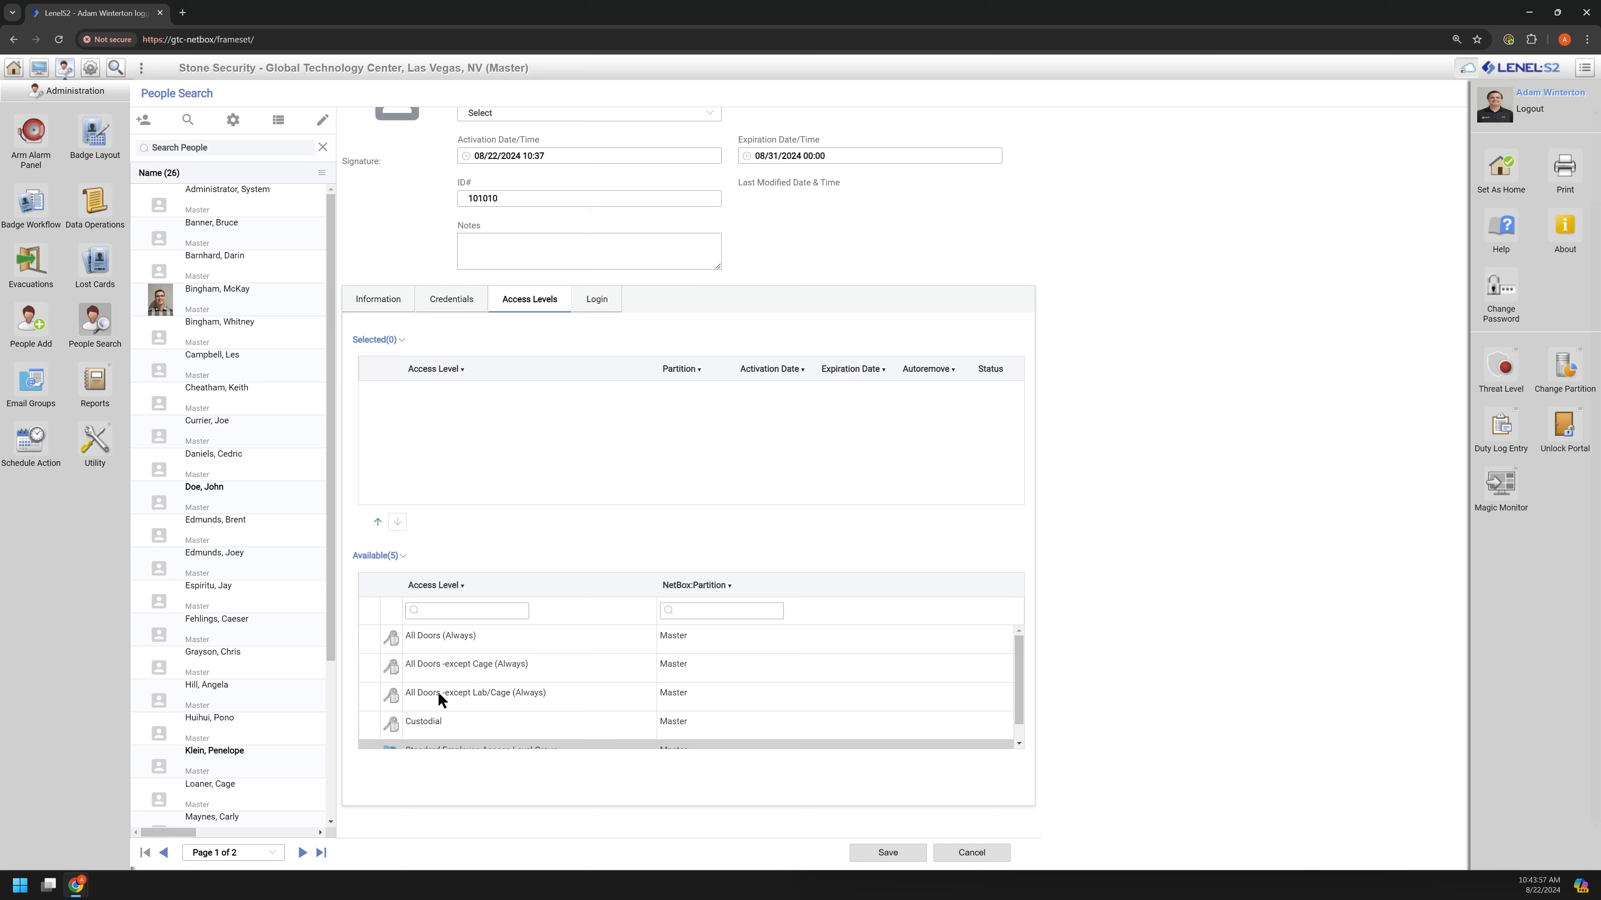
# Try selecting All Doors, All Doors -except Cage, Custodial and other levels, then clear them all.
pyautogui.keyDown('ctrl'); pyautogui.click(419, 634); pyautogui.keyUp('ctrl')
pyautogui.keyDown('ctrl'); pyautogui.click(430, 663); pyautogui.keyUp('ctrl')
pyautogui.keyDown('ctrl'); pyautogui.click(452, 748); pyautogui.keyUp('ctrl')
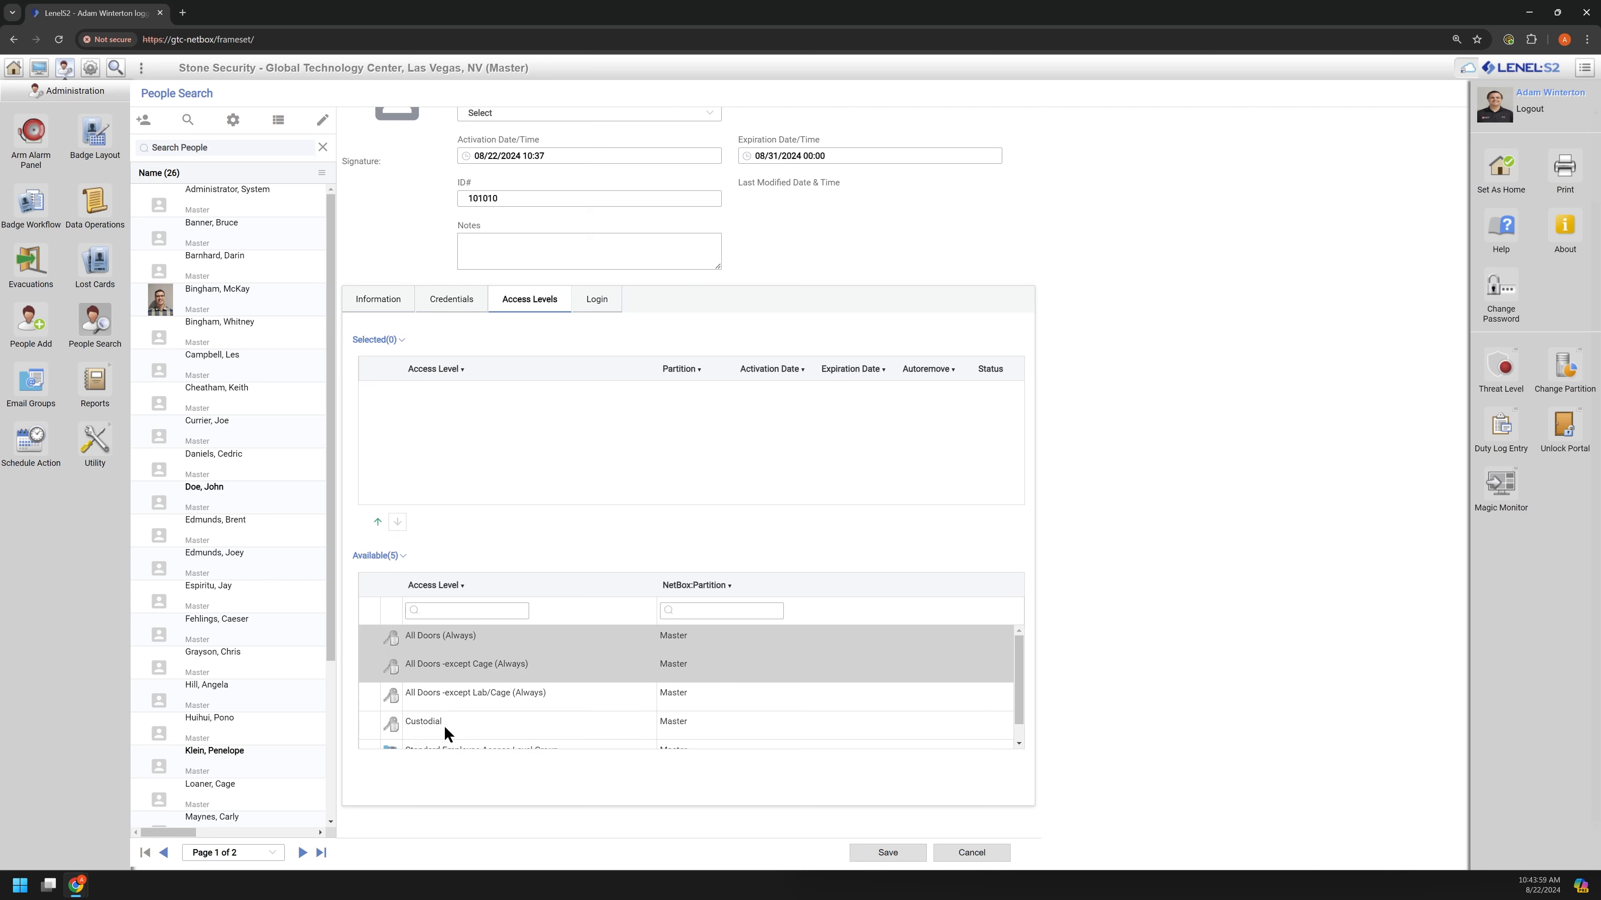
pyautogui.keyDown('ctrl'); pyautogui.click(421, 635); pyautogui.keyUp('ctrl')
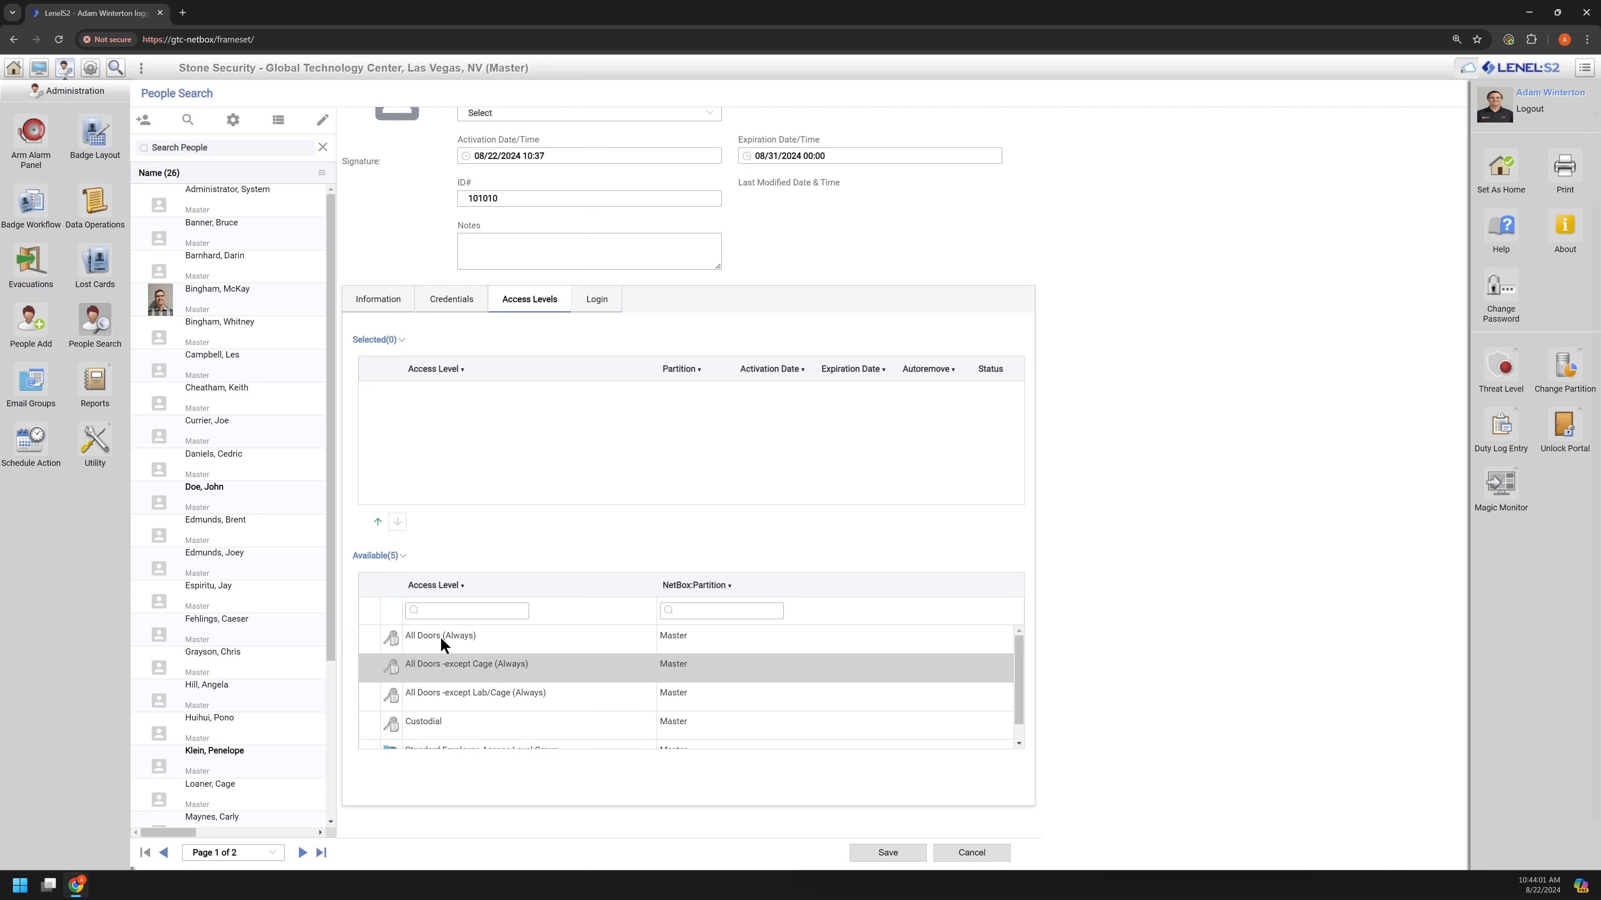
pyautogui.click(419, 636)
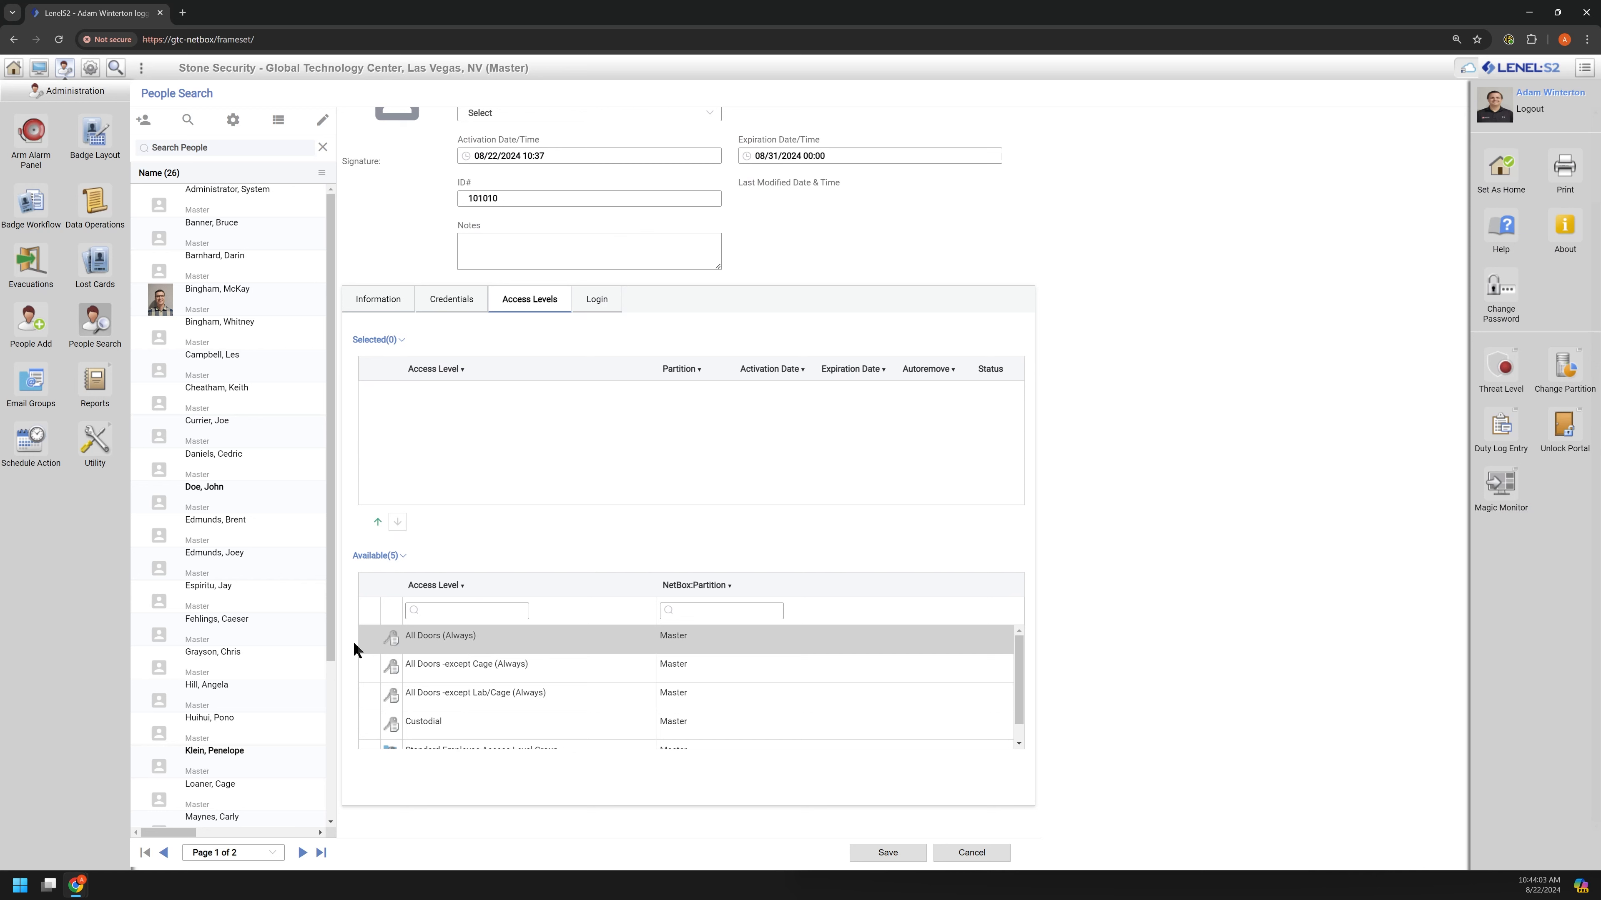
pyautogui.keyDown('ctrl'); pyautogui.click(429, 718); pyautogui.keyUp('ctrl')
pyautogui.keyDown('ctrl'); pyautogui.click(433, 642); pyautogui.keyUp('ctrl')
pyautogui.click(568, 689)
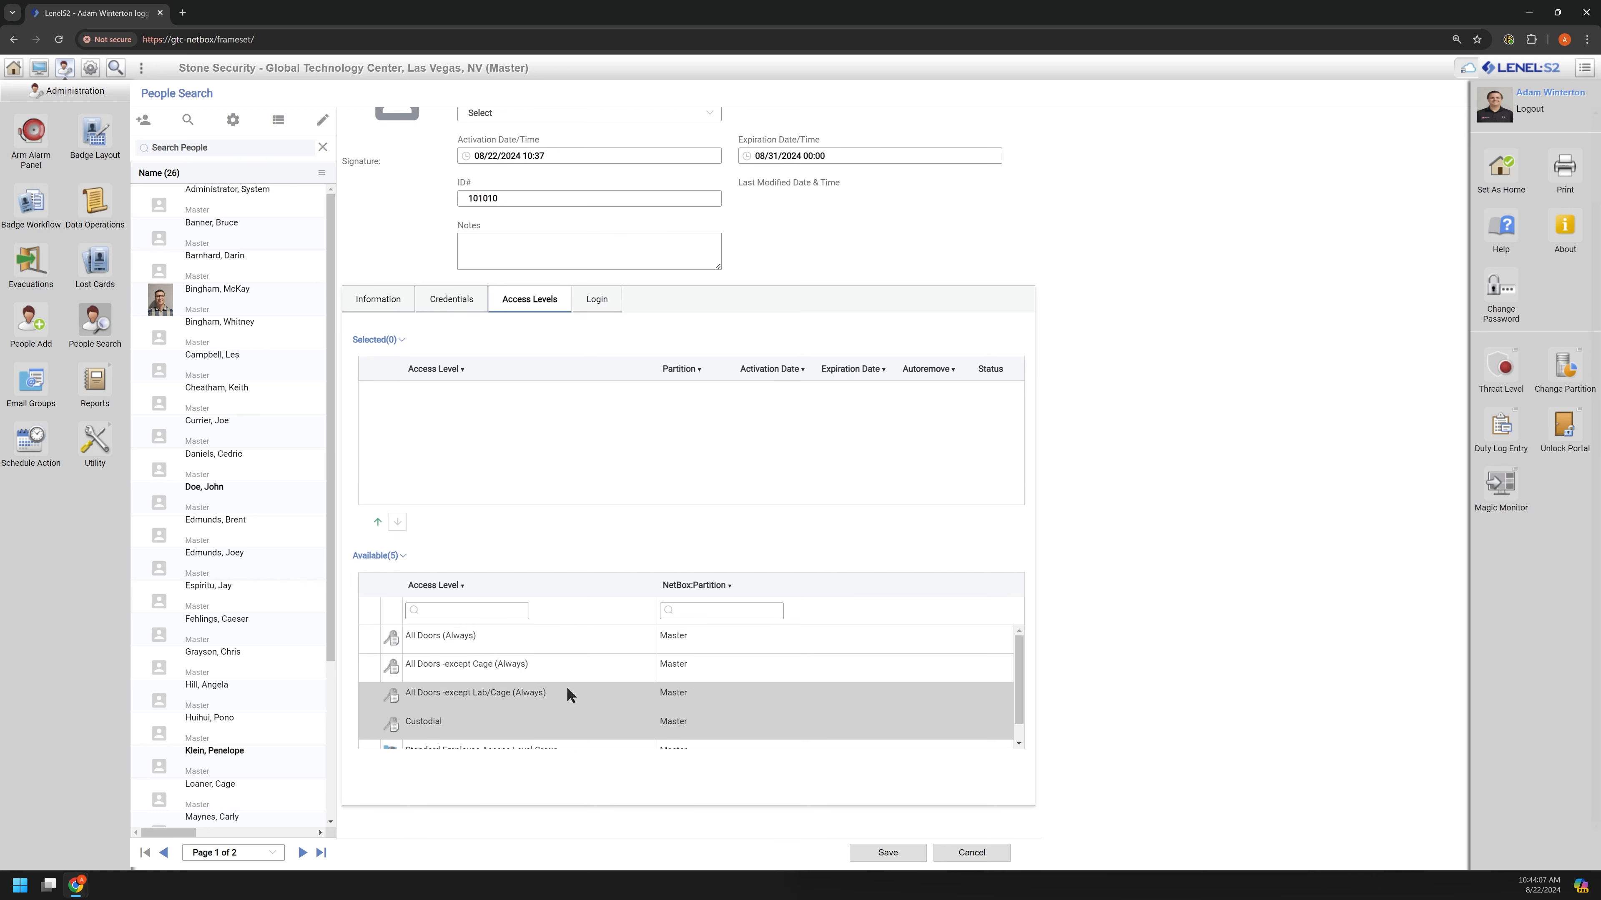
pyautogui.click(444, 663)
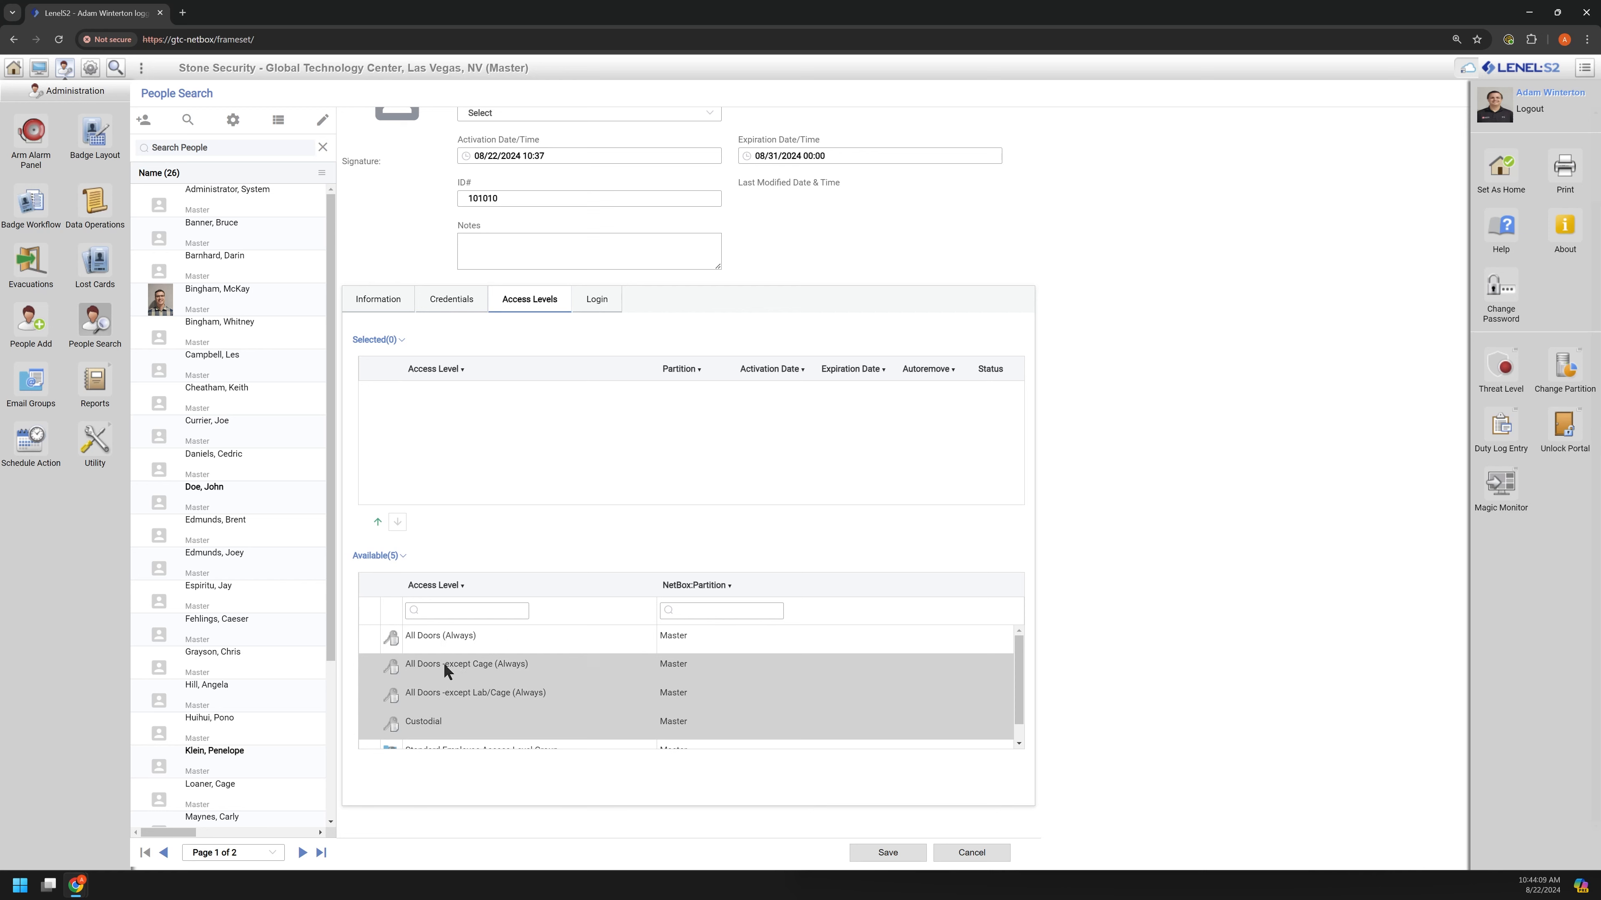
pyautogui.click(567, 697)
pyautogui.click(474, 678)
pyautogui.click(468, 713)
pyautogui.scroll(-1, 468, 713)
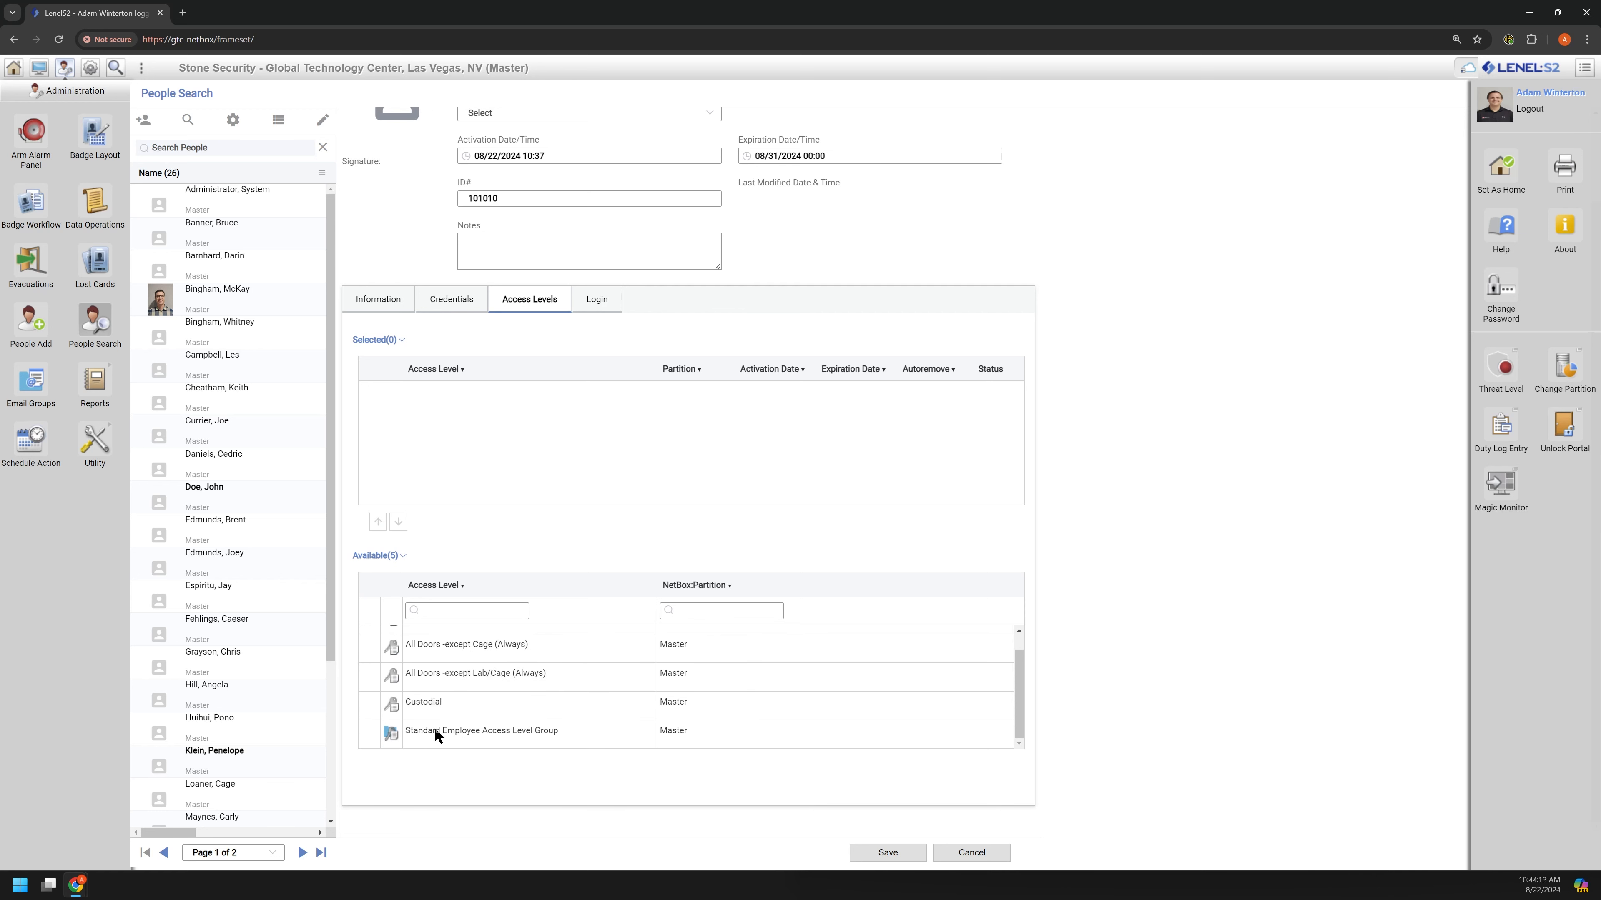
# Assign Standard Employee Access Level Group expiring 08/30/2024 with Autoremove ticked, then view Login.
pyautogui.click(455, 732)
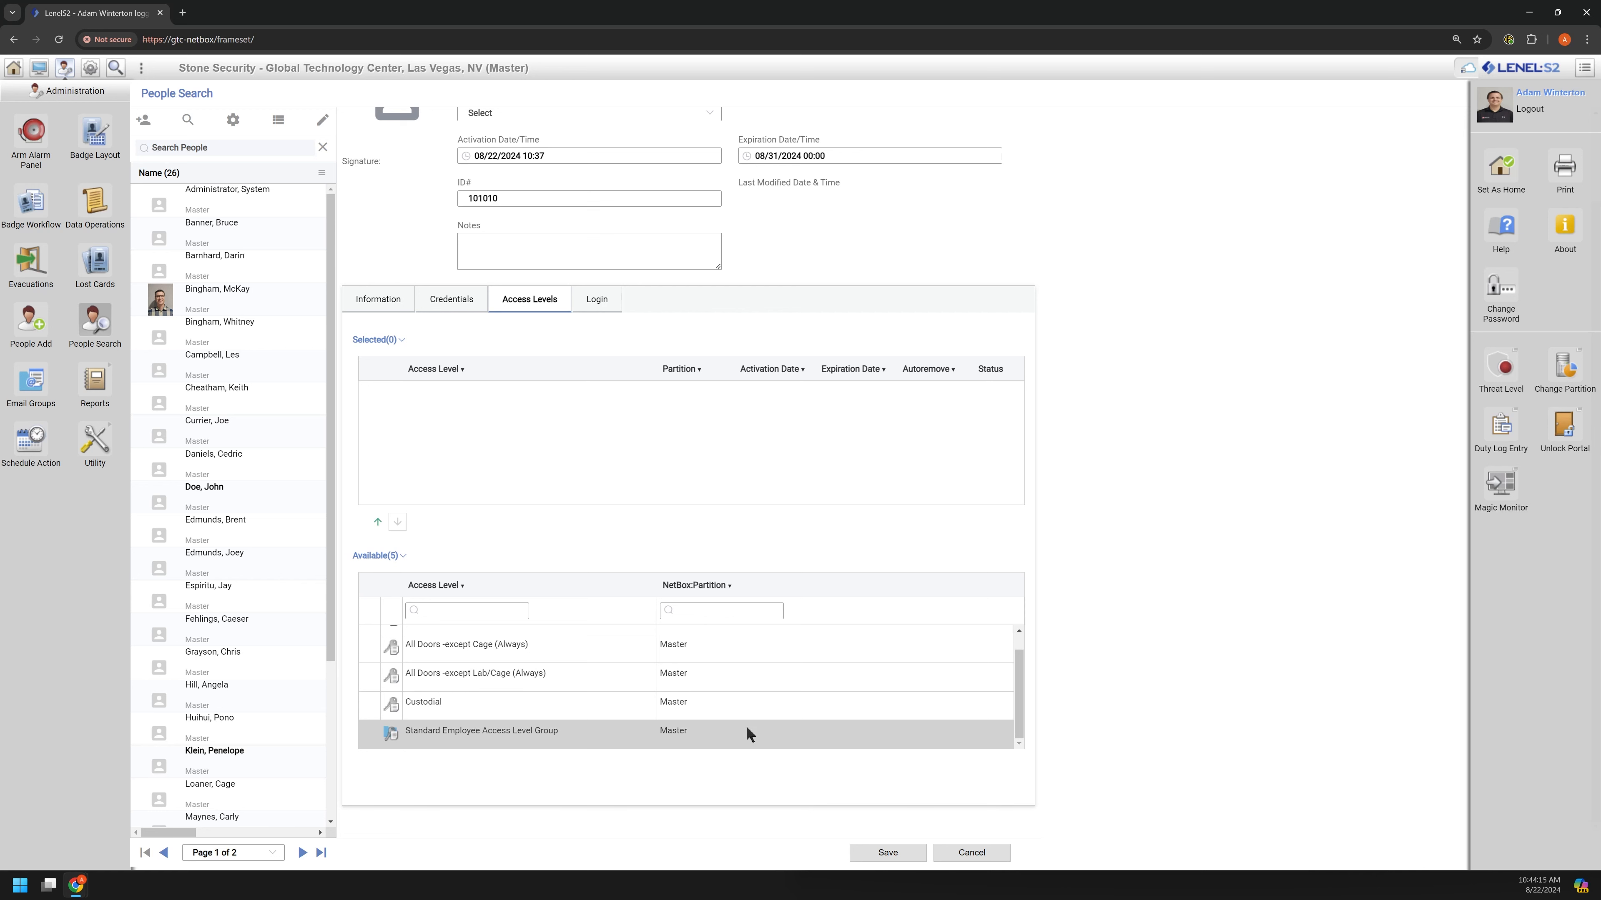
pyautogui.click(378, 524)
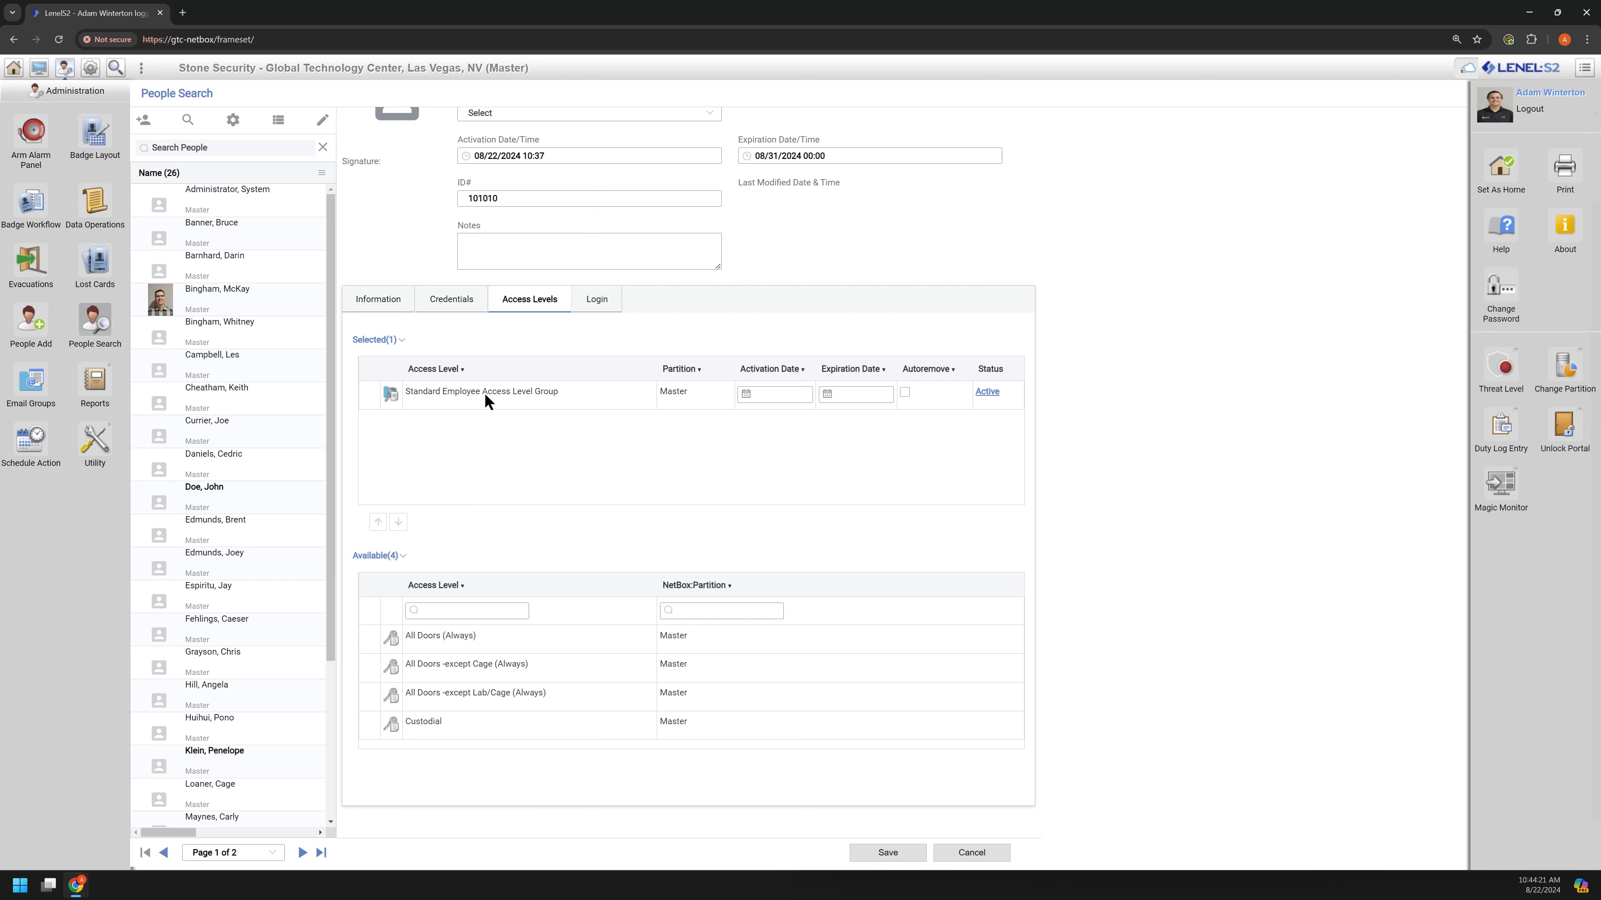
pyautogui.click(773, 396)
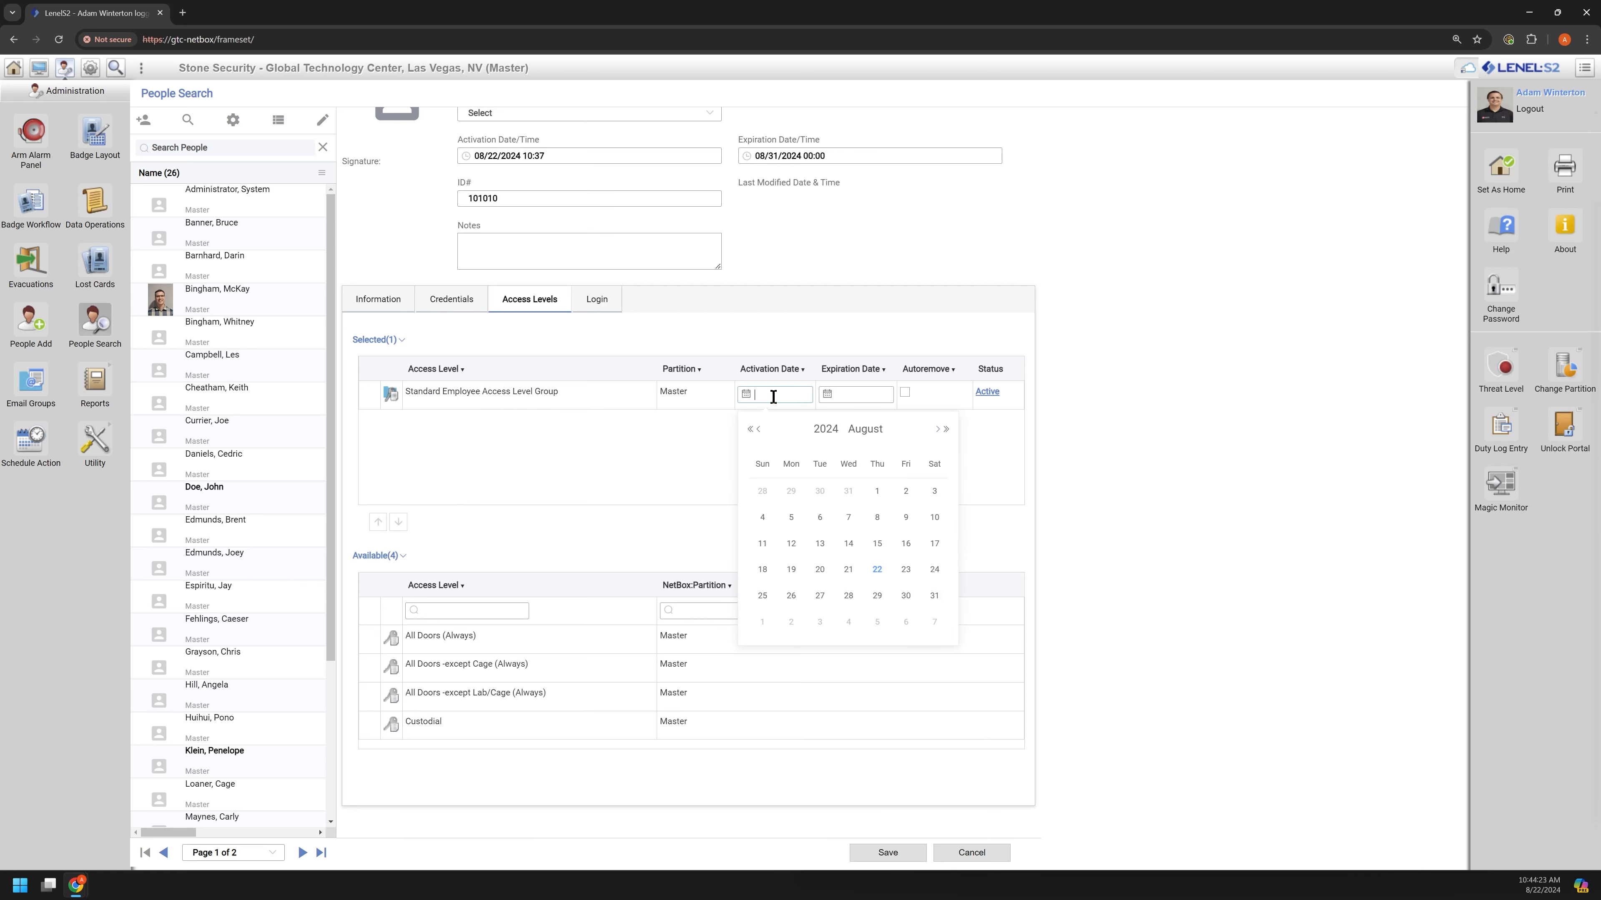
pyautogui.click(781, 391)
pyautogui.click(857, 393)
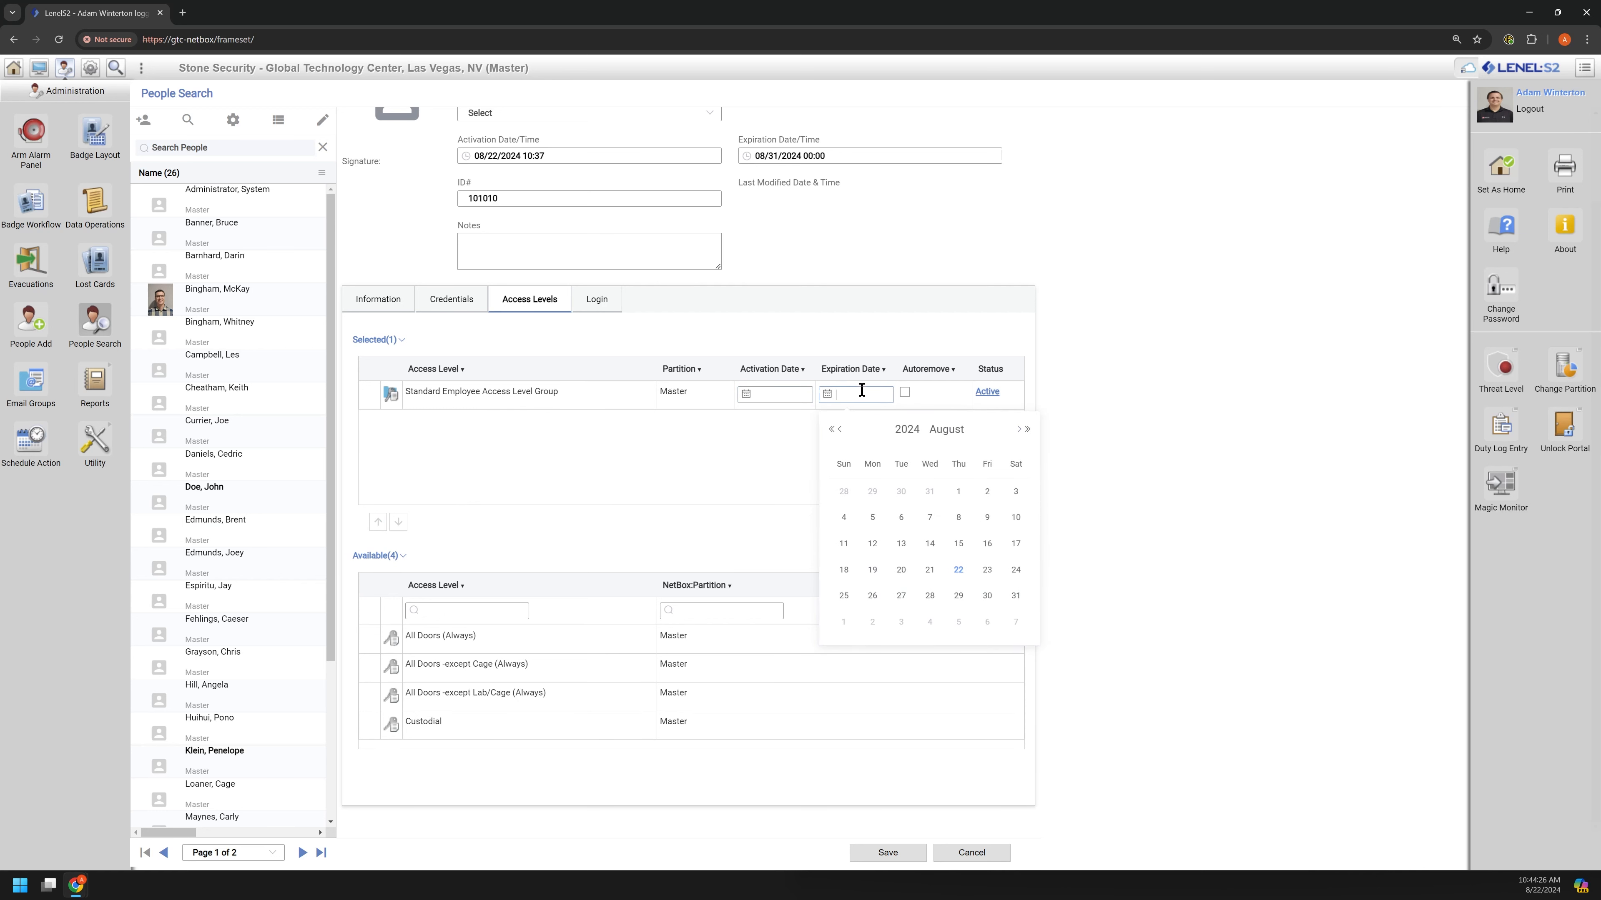
pyautogui.click(906, 393)
pyautogui.click(987, 596)
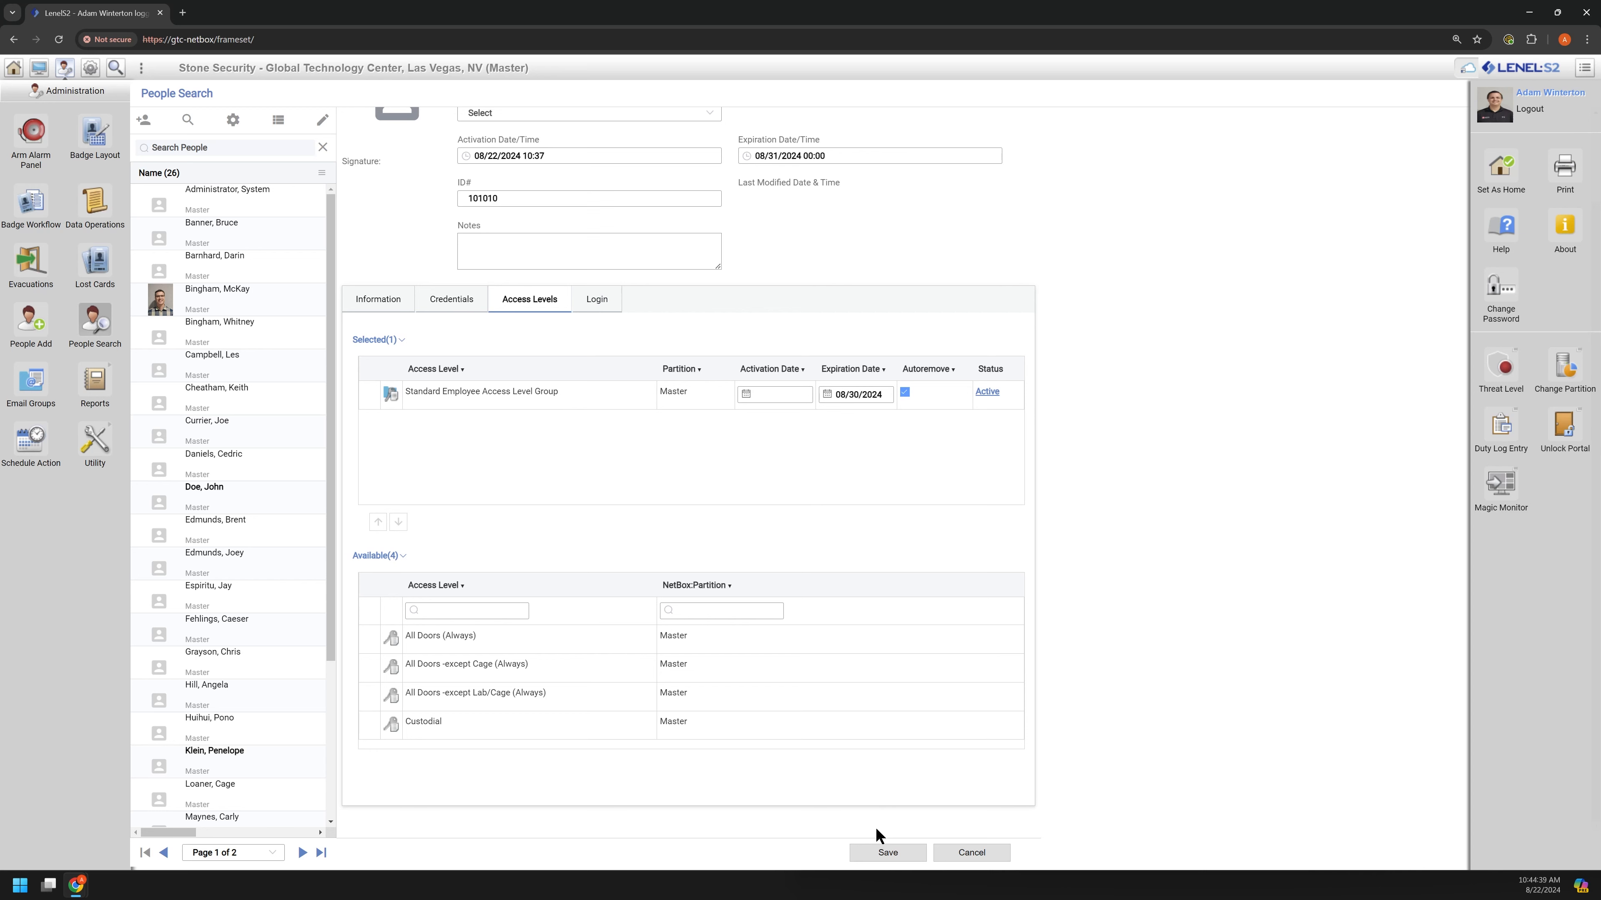
pyautogui.click(585, 304)
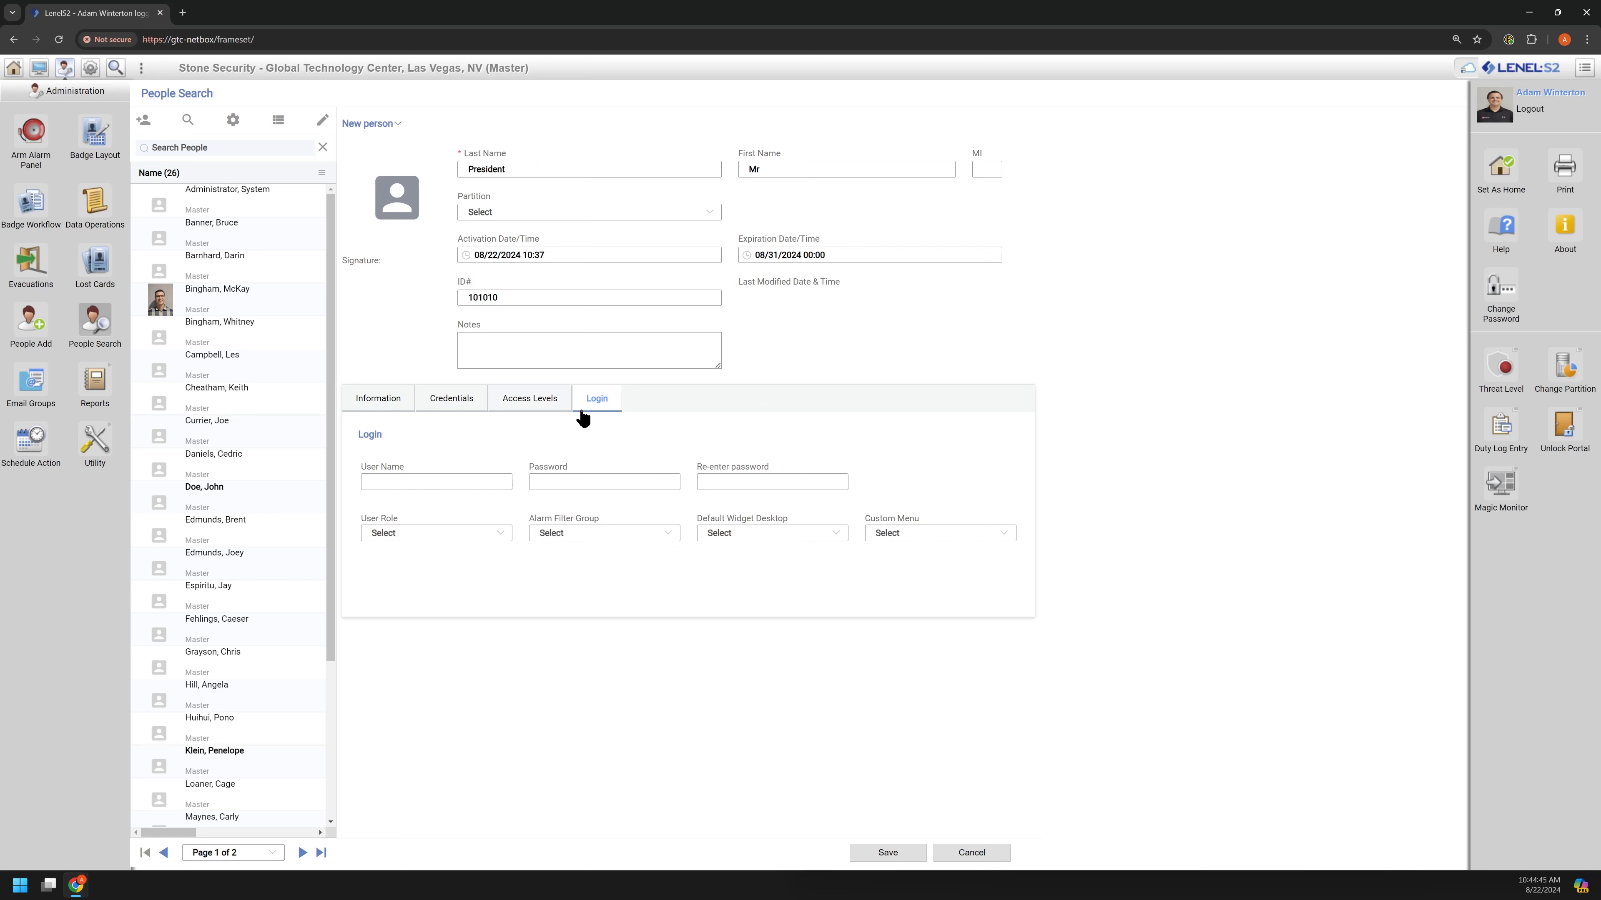
# Enter the new person's login user name and look at the User Role choices.
pyautogui.click(425, 488)
pyautogui.press('Tab')
pyautogui.click(445, 536)
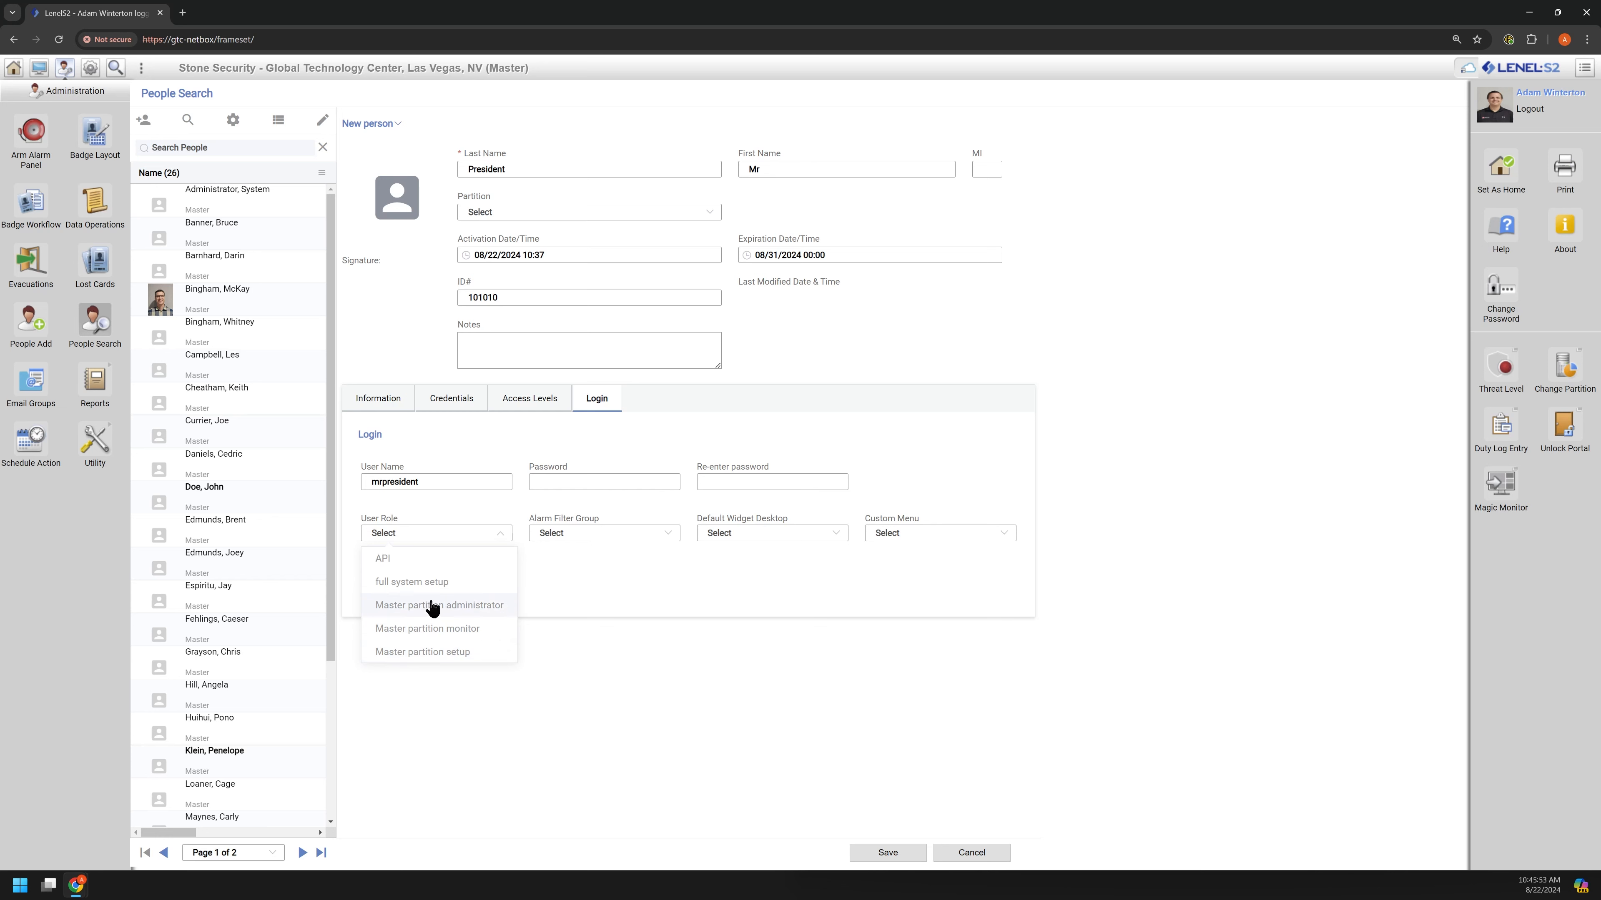
# Try setting the partition to Master, dismiss the Partition Changed warning, and choose Master again.
pyautogui.click(543, 213)
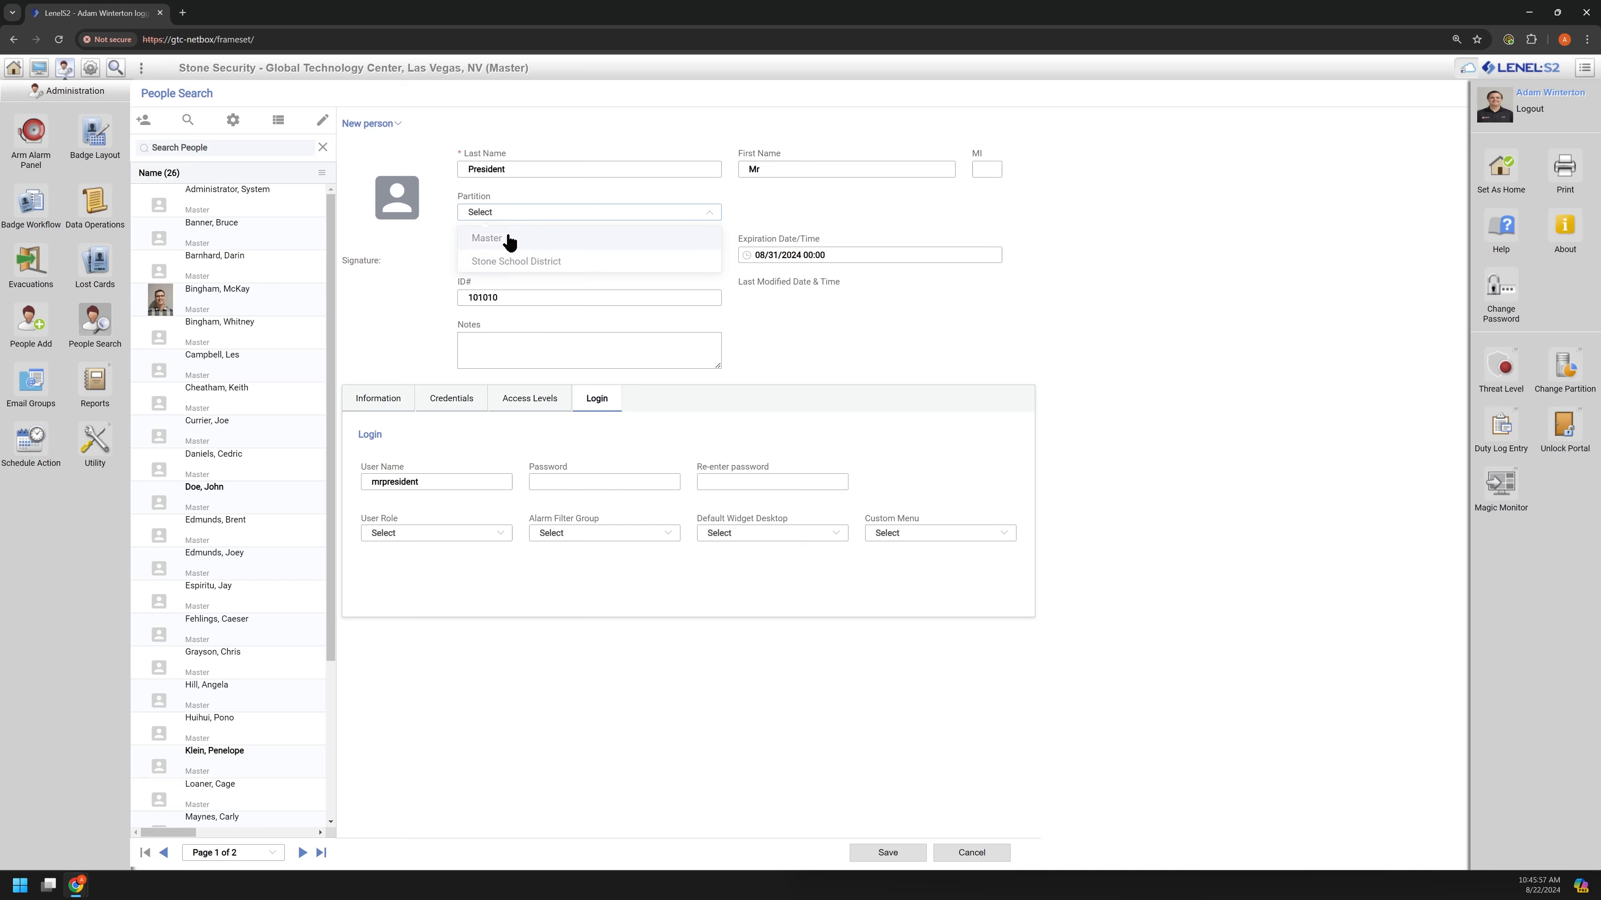
pyautogui.click(512, 242)
pyautogui.click(947, 300)
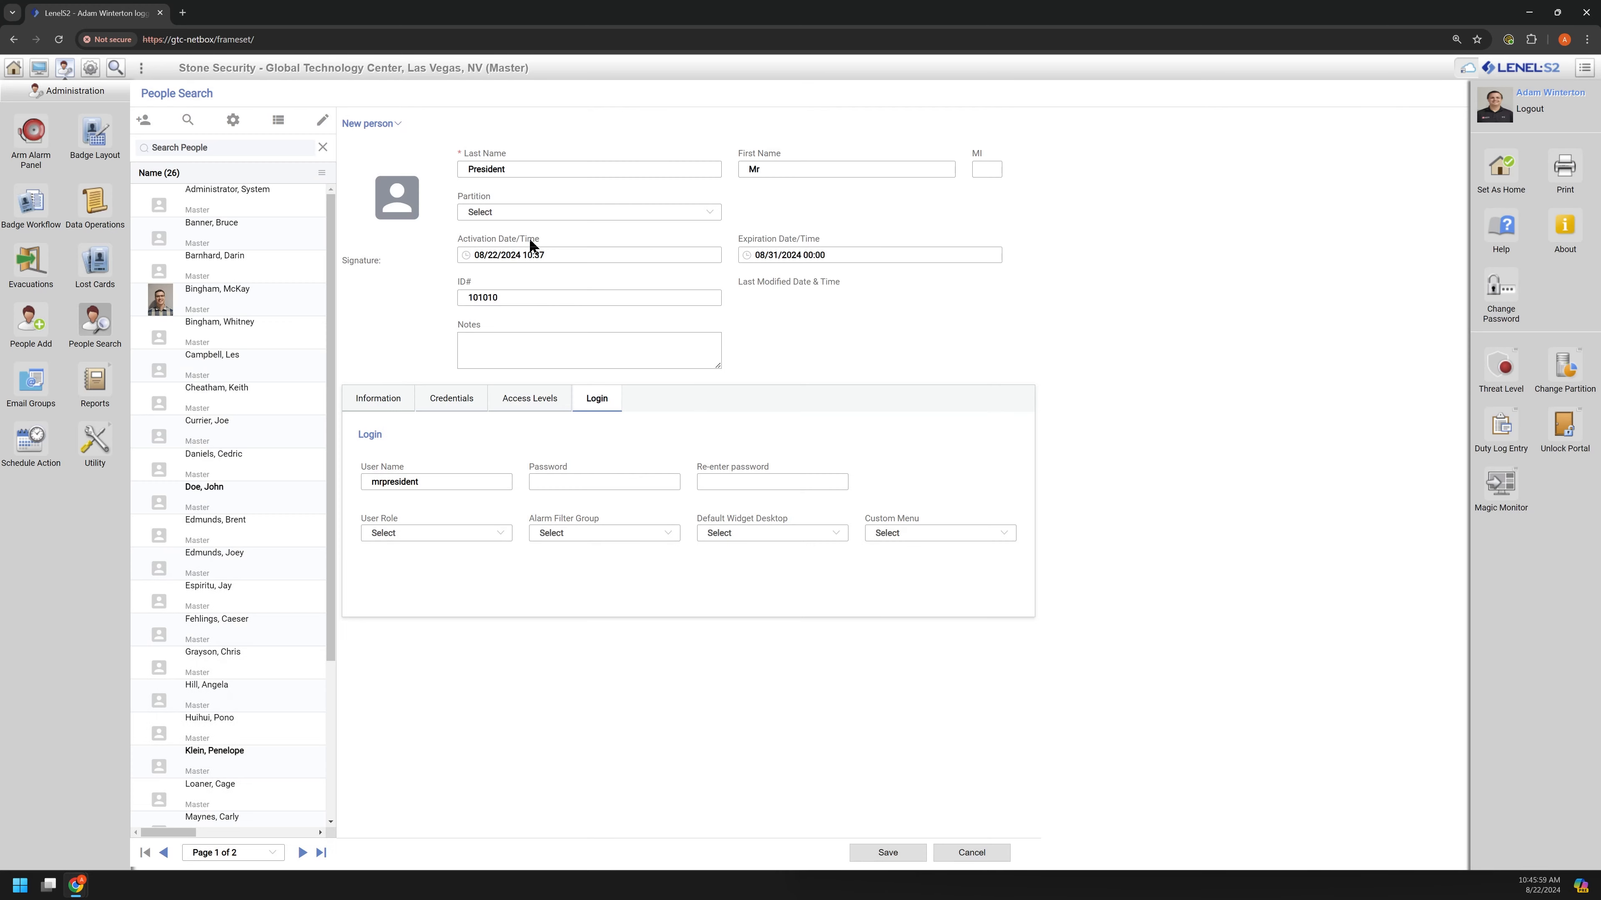
pyautogui.click(520, 215)
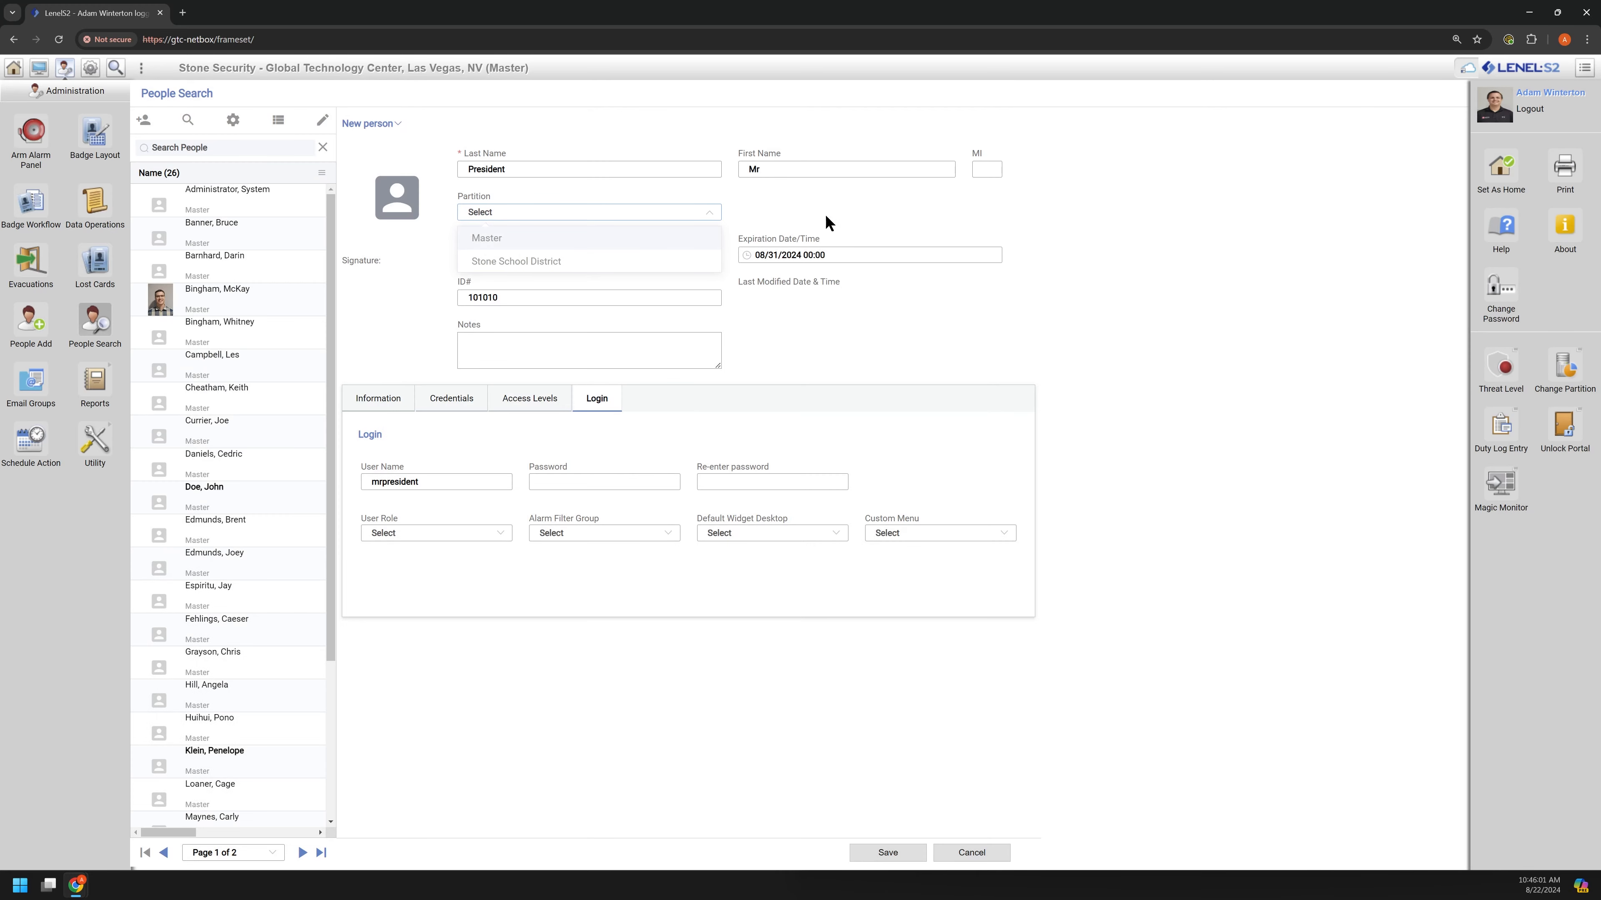
pyautogui.click(497, 213)
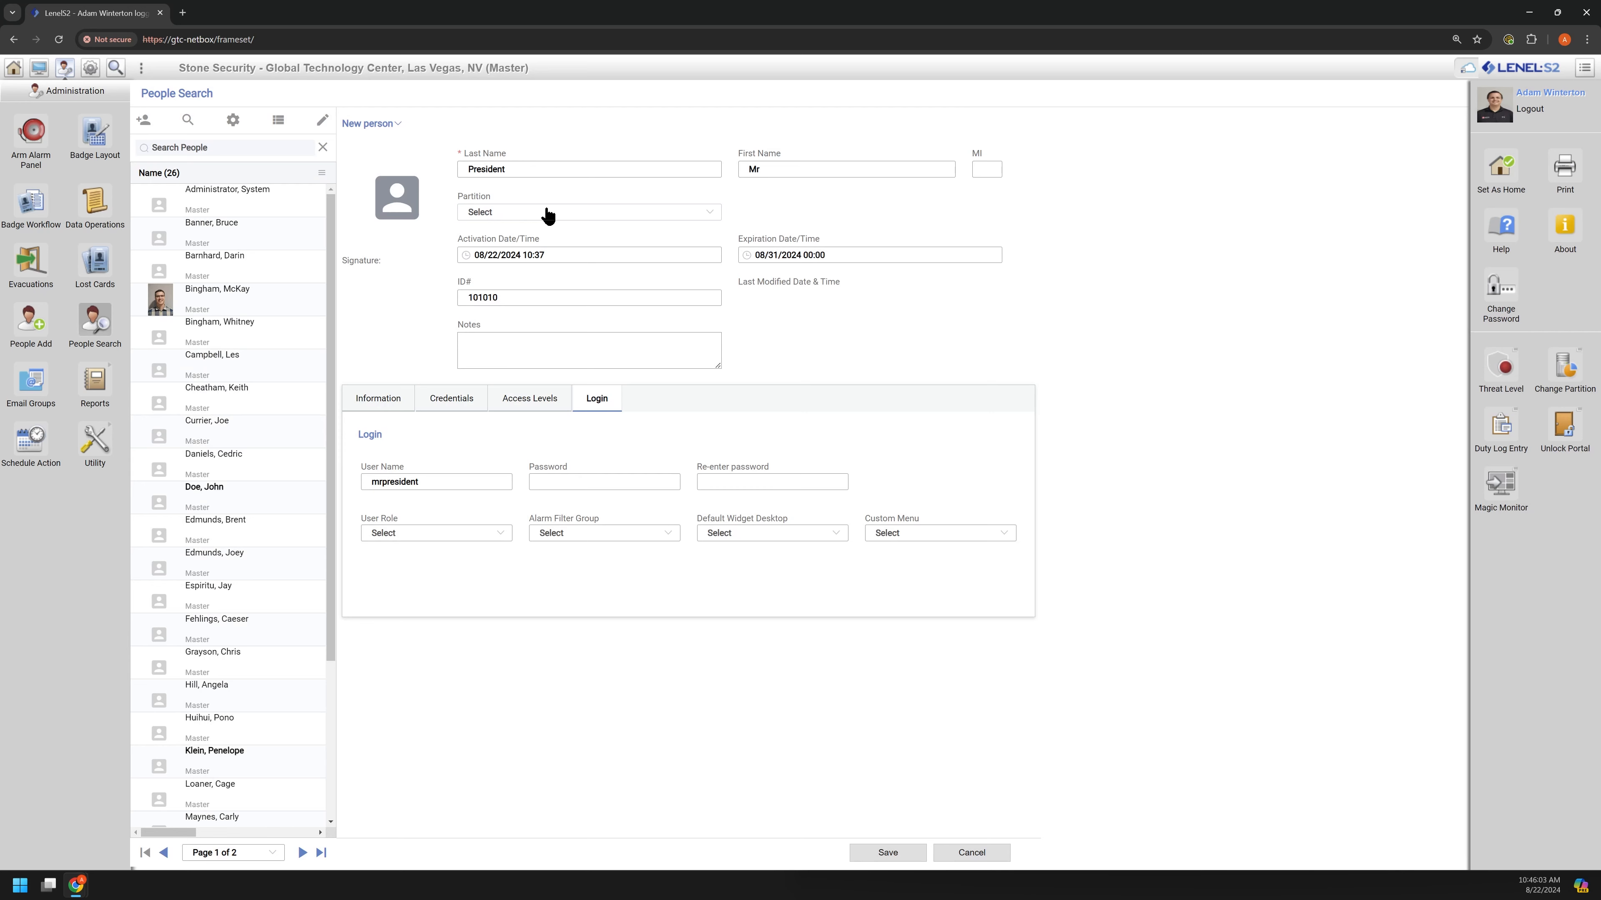
pyautogui.click(531, 214)
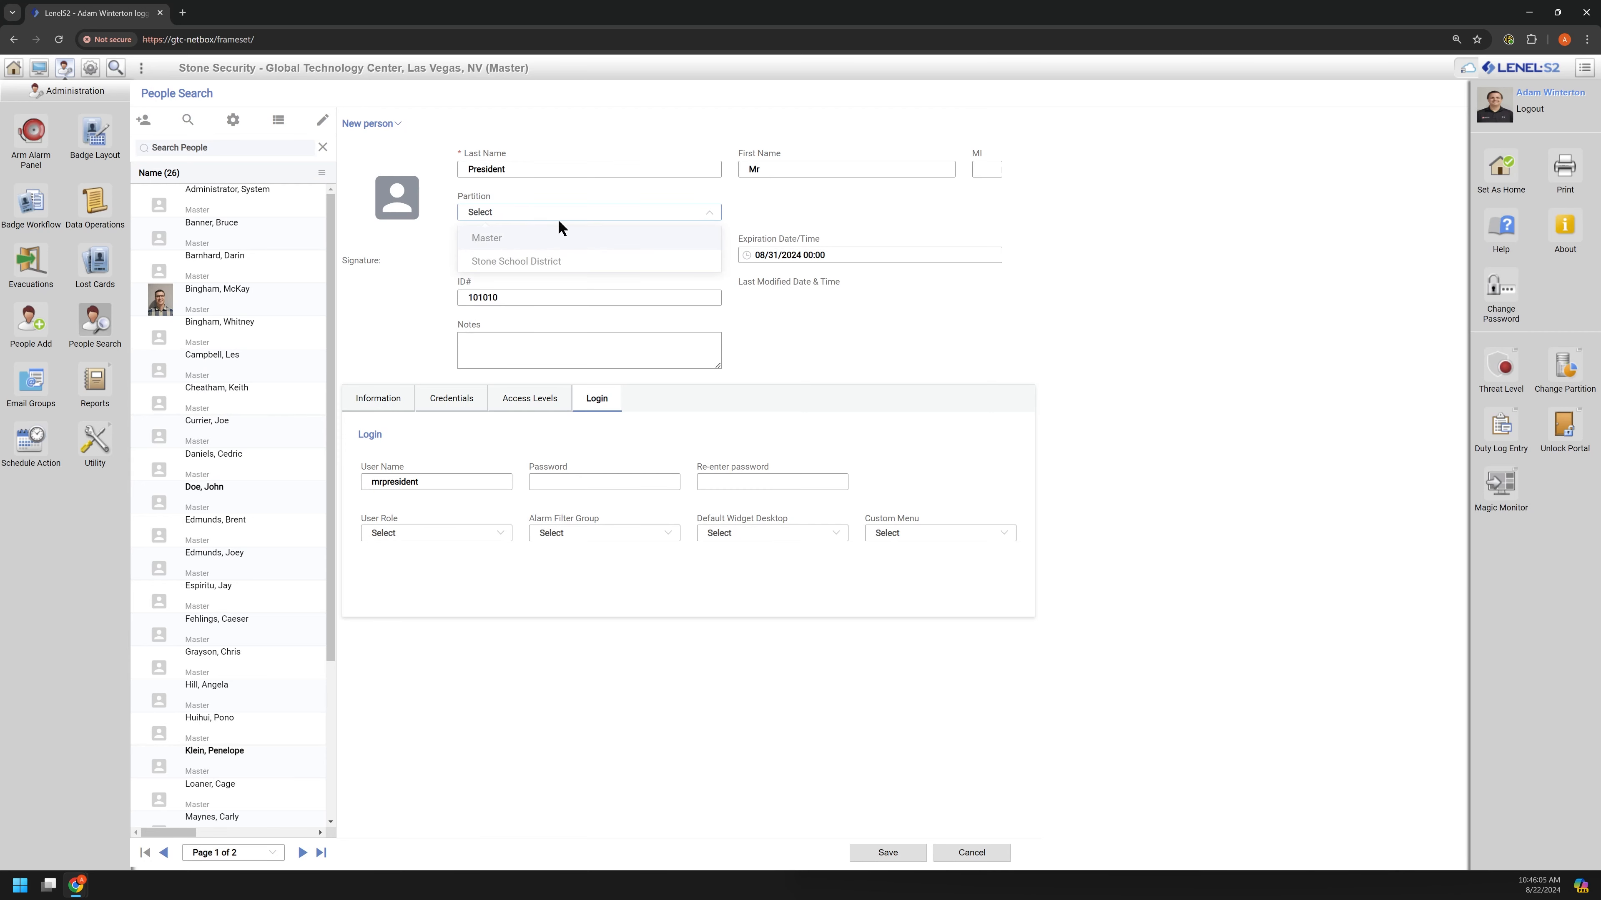
pyautogui.click(491, 246)
# Keep the login's partition unchanged and assign it the Master partition monitor user role.
pyautogui.click(1027, 302)
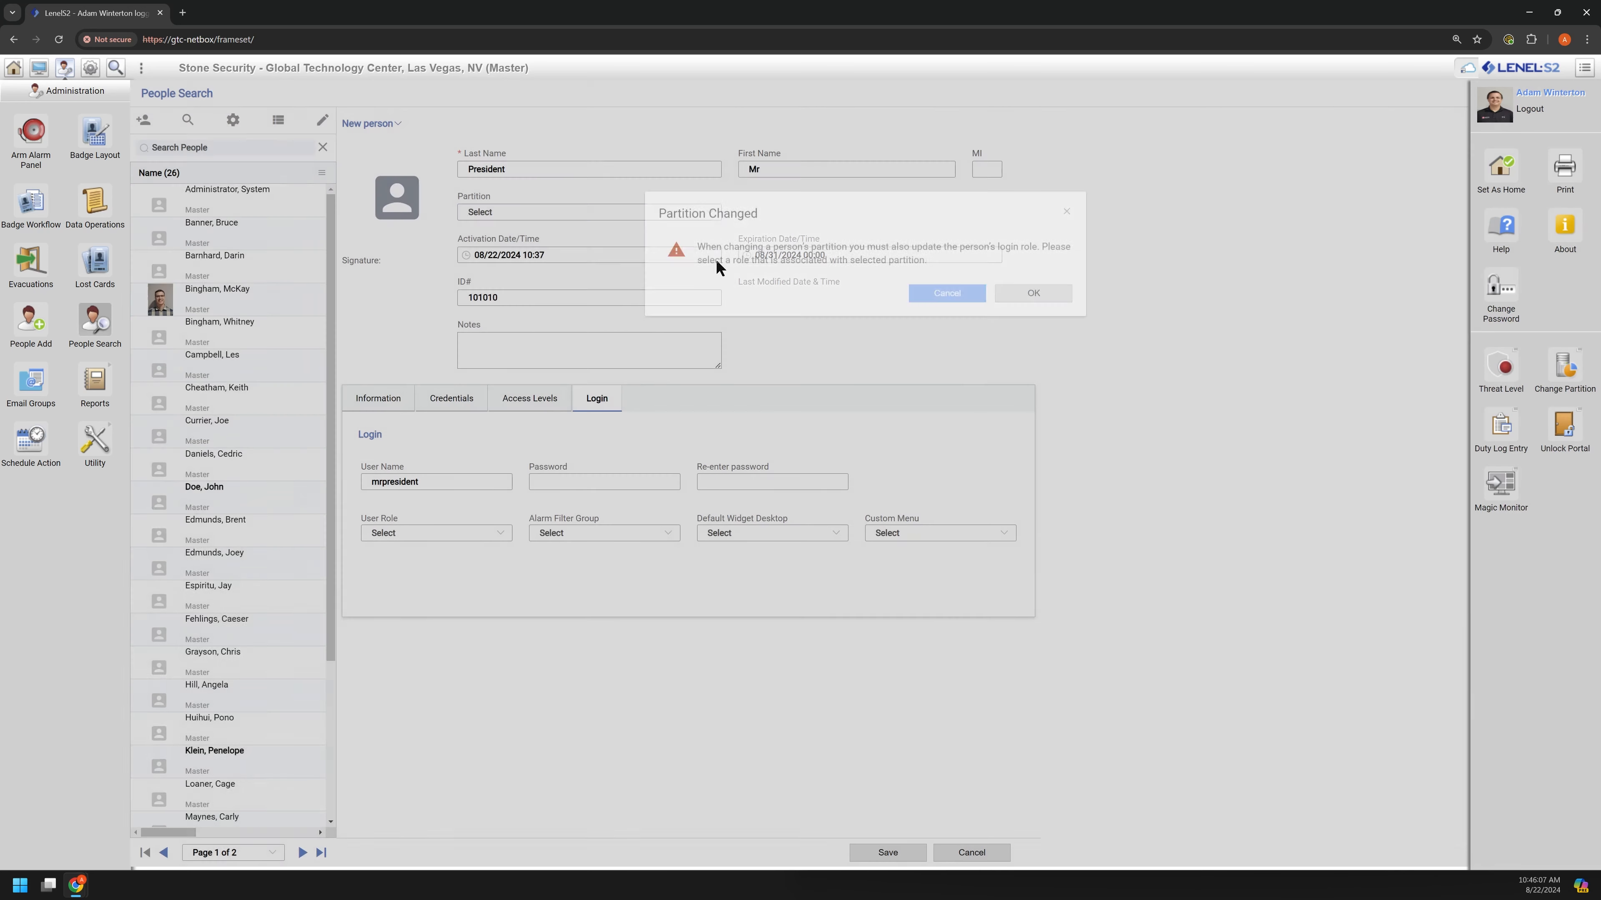
pyautogui.click(537, 219)
pyautogui.click(517, 263)
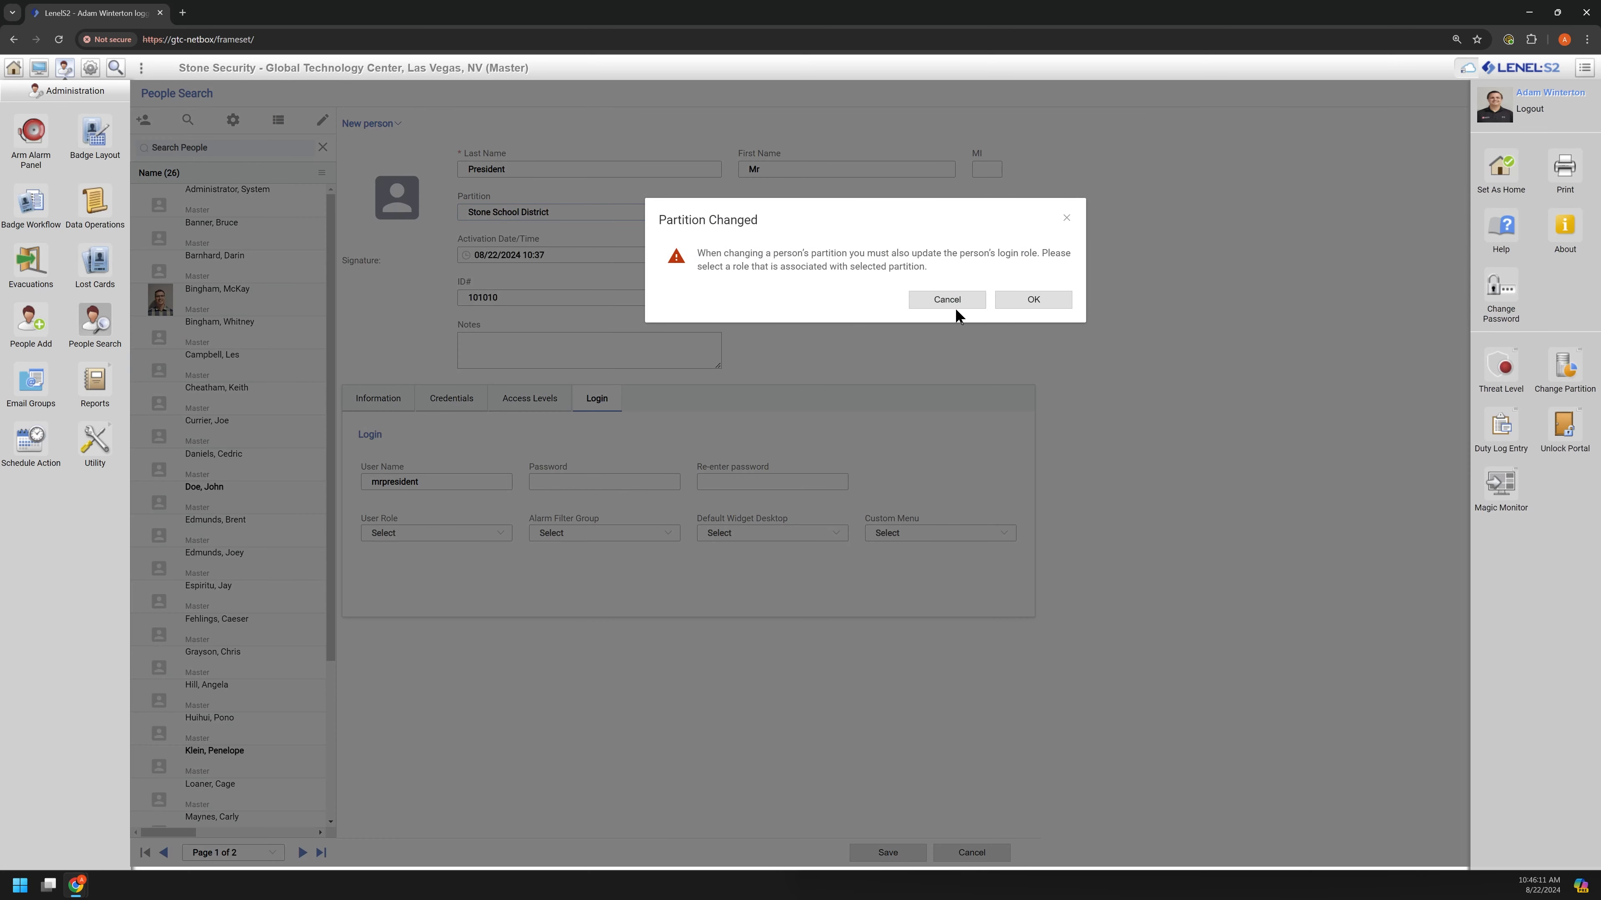
pyautogui.click(970, 303)
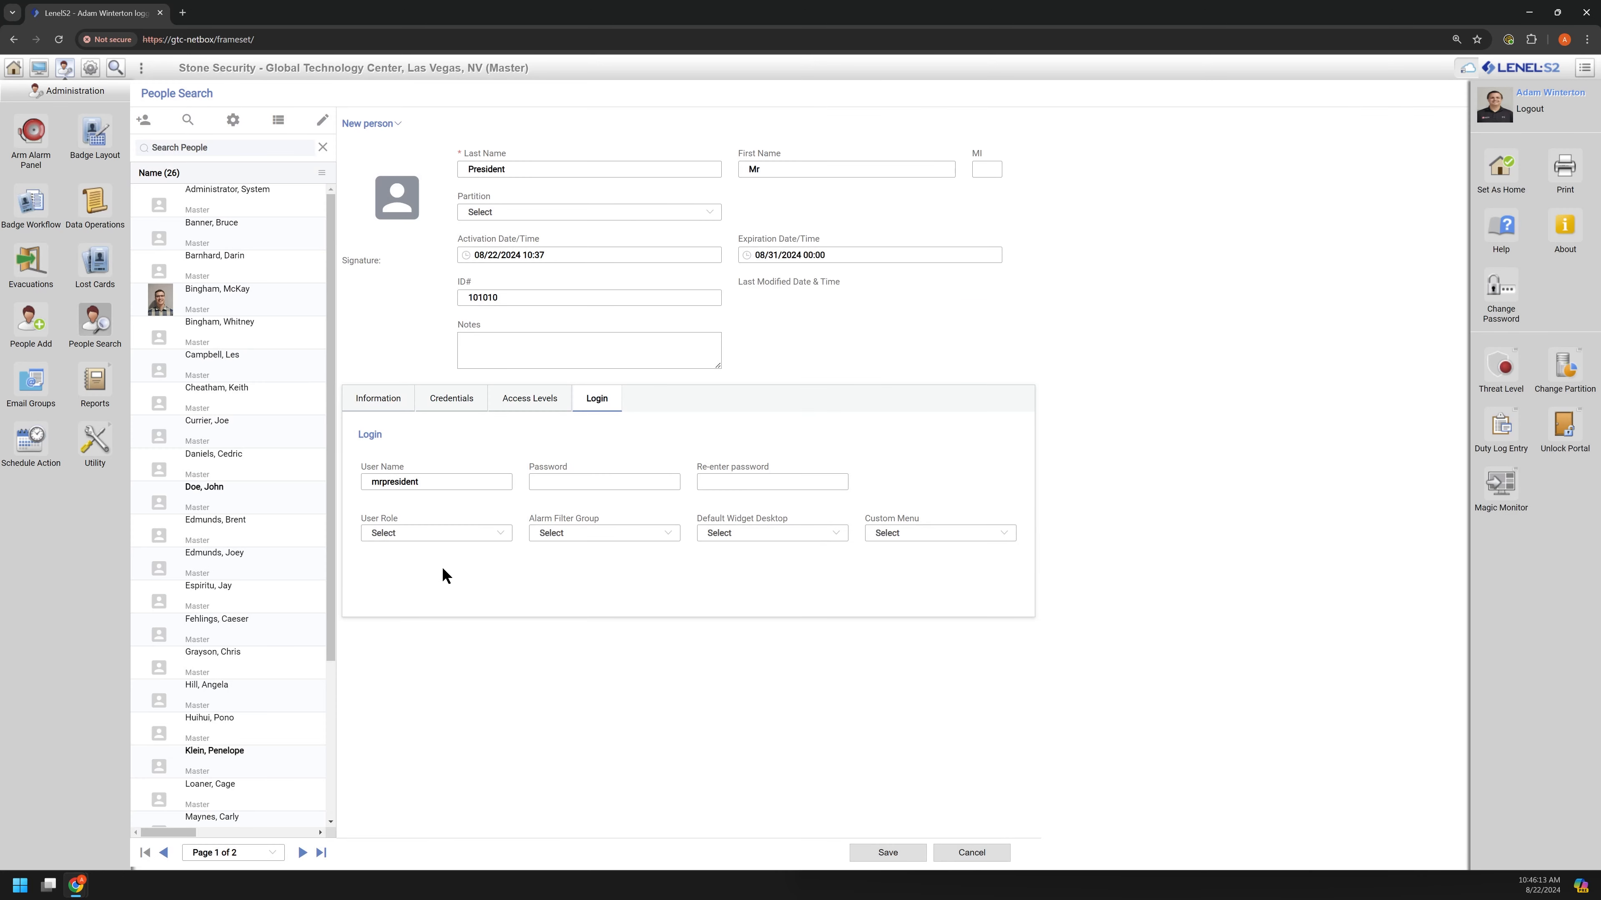
pyautogui.click(418, 536)
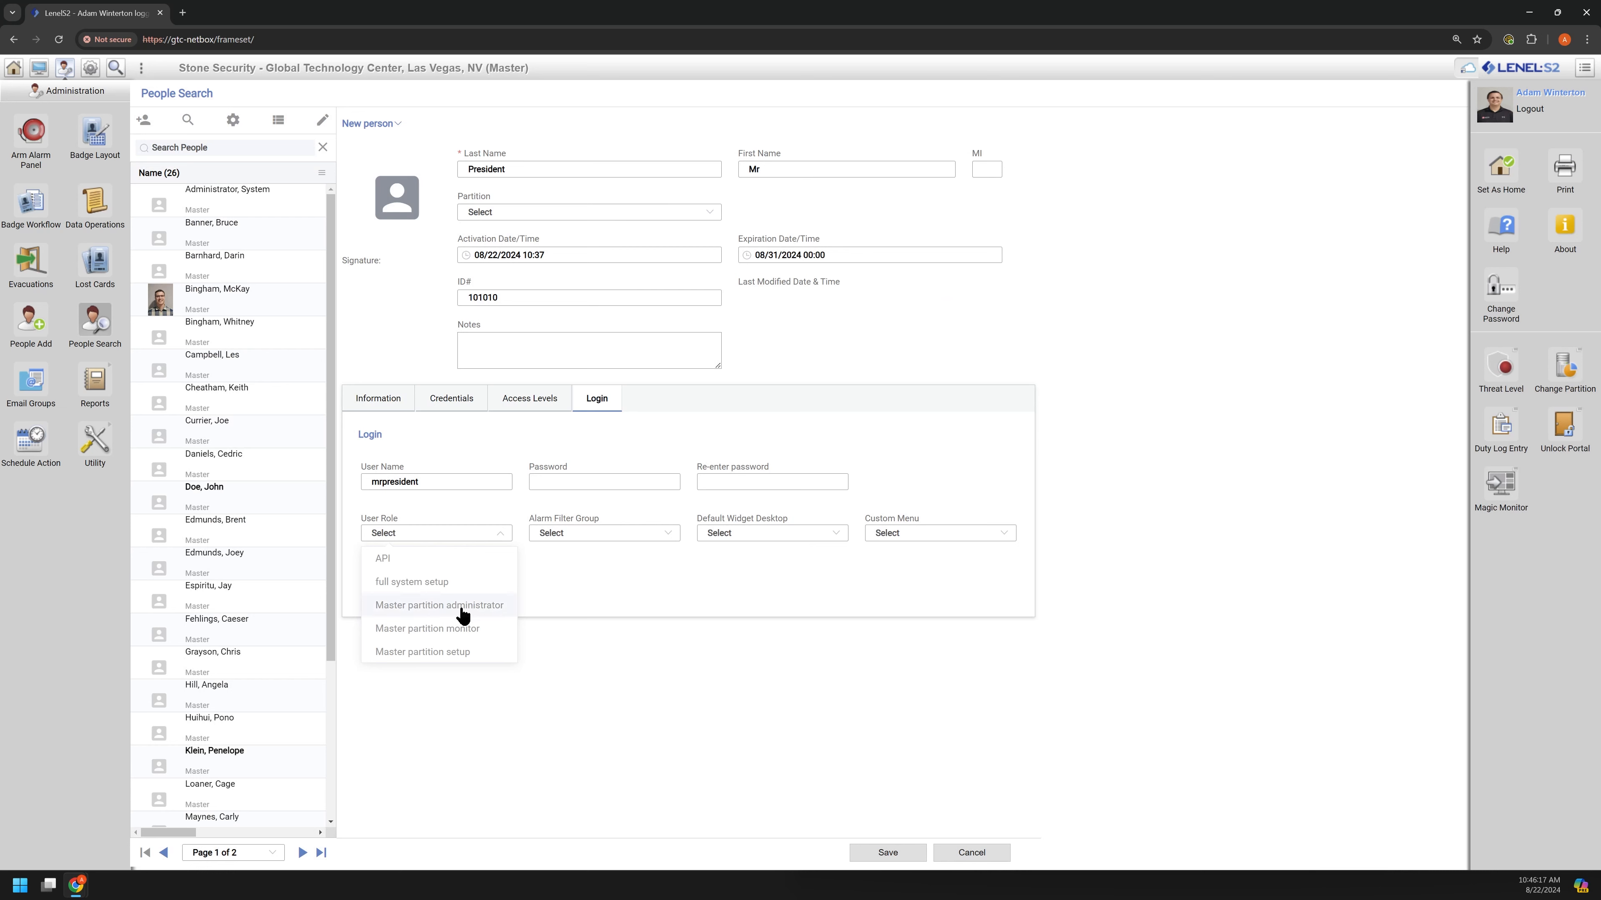
pyautogui.click(548, 691)
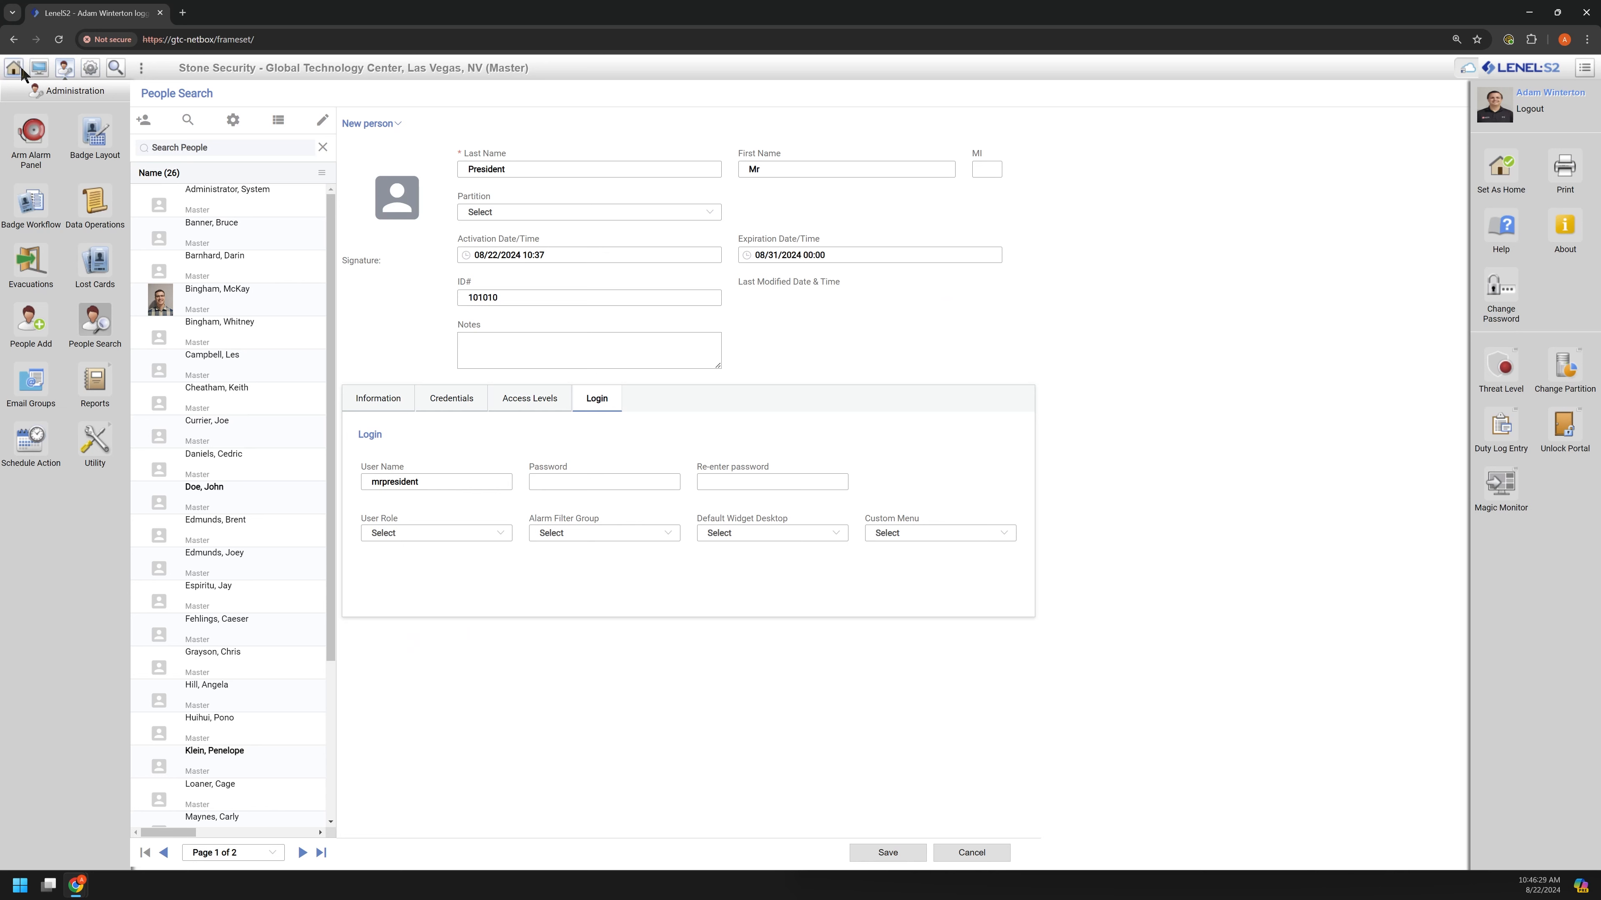
pyautogui.click(443, 536)
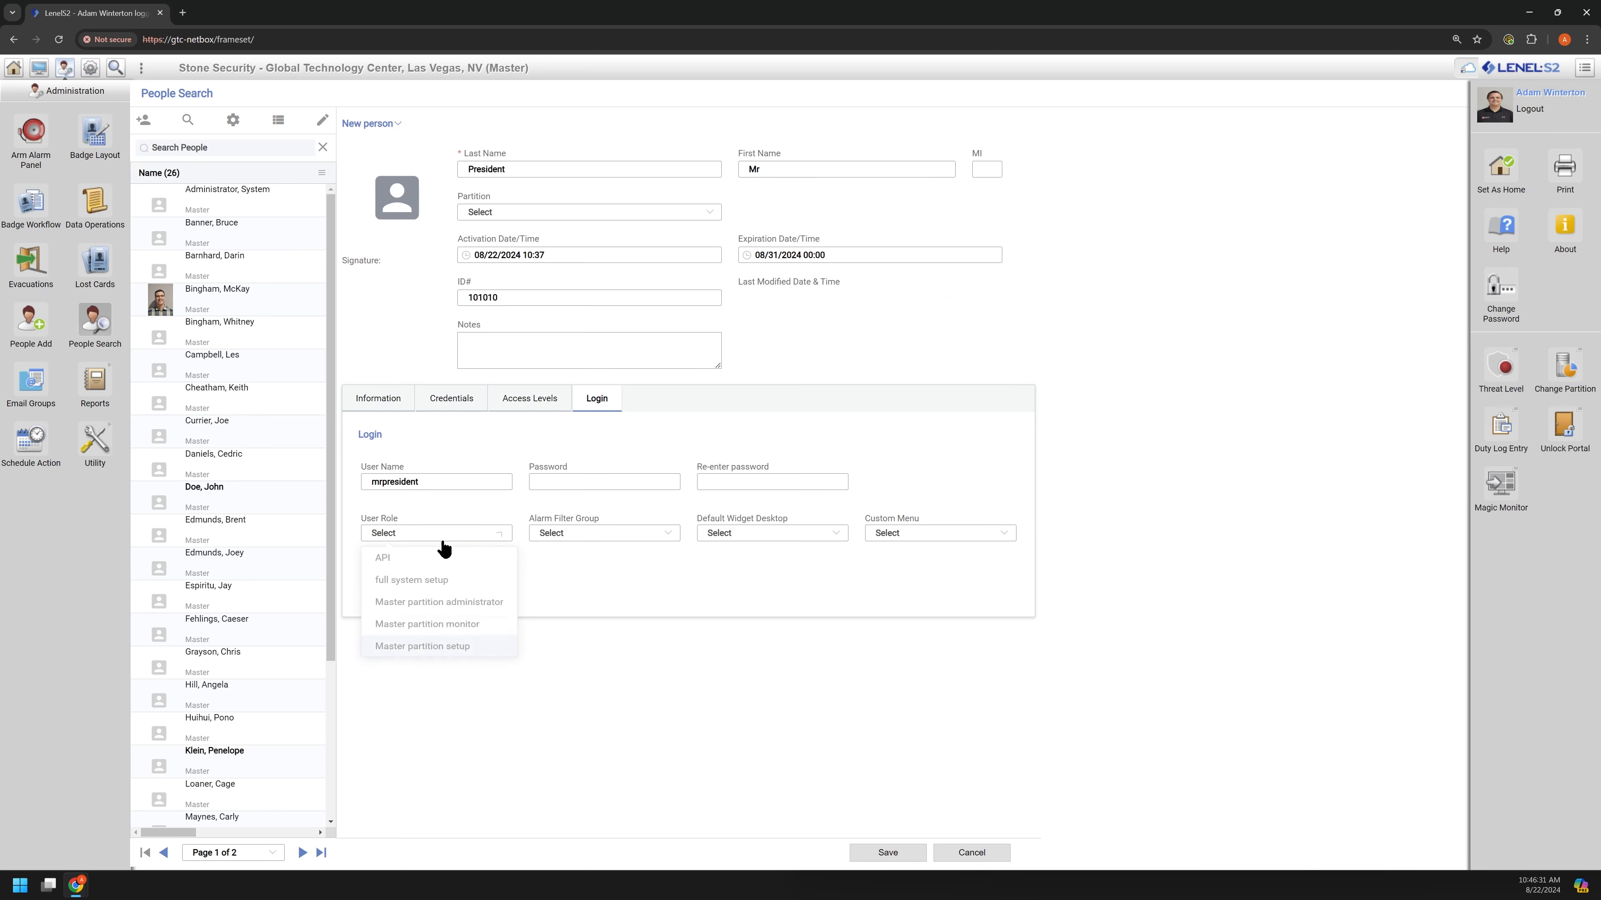
pyautogui.click(457, 628)
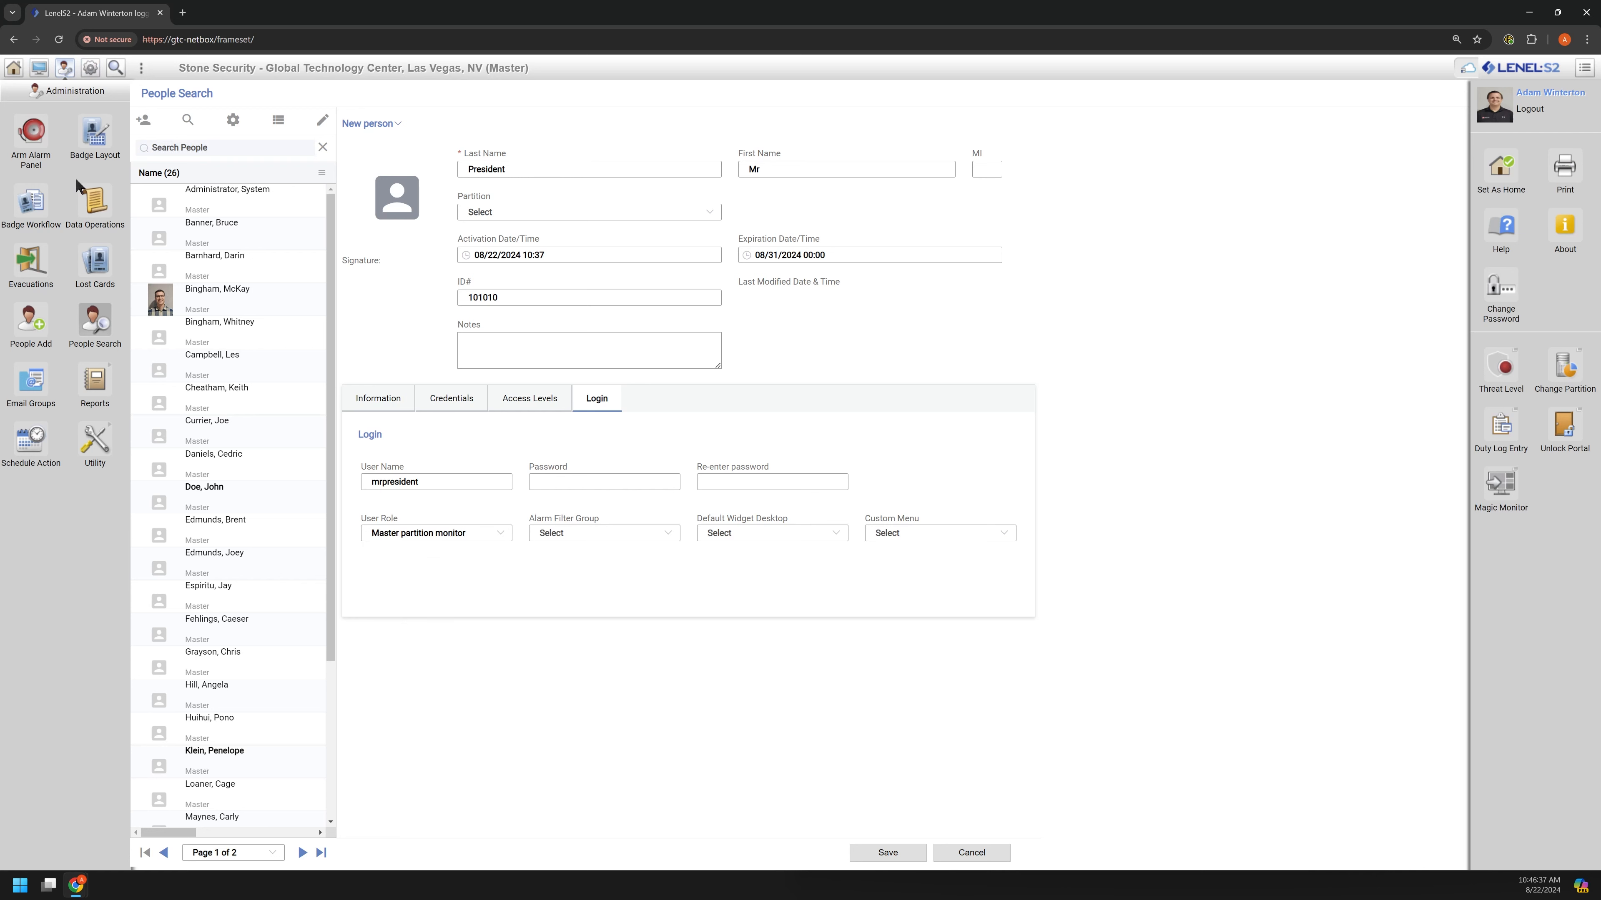
# Check the empty Alarm Filter Group list and Custom Menu, keeping Default Widget Desktop as Default.
pyautogui.click(88, 70)
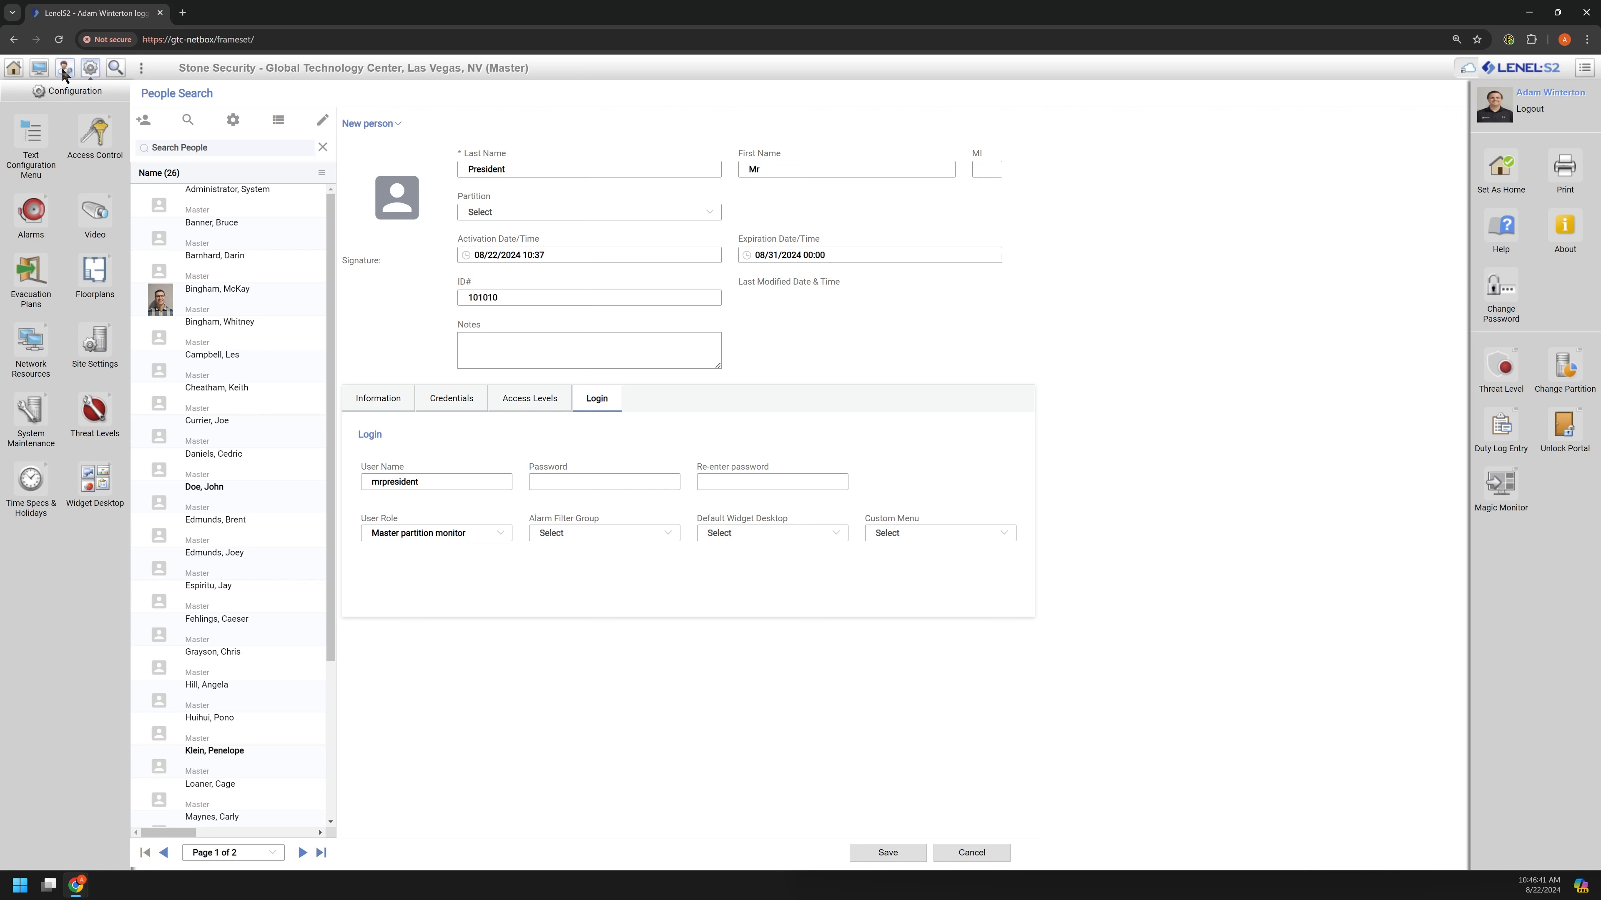
pyautogui.click(46, 70)
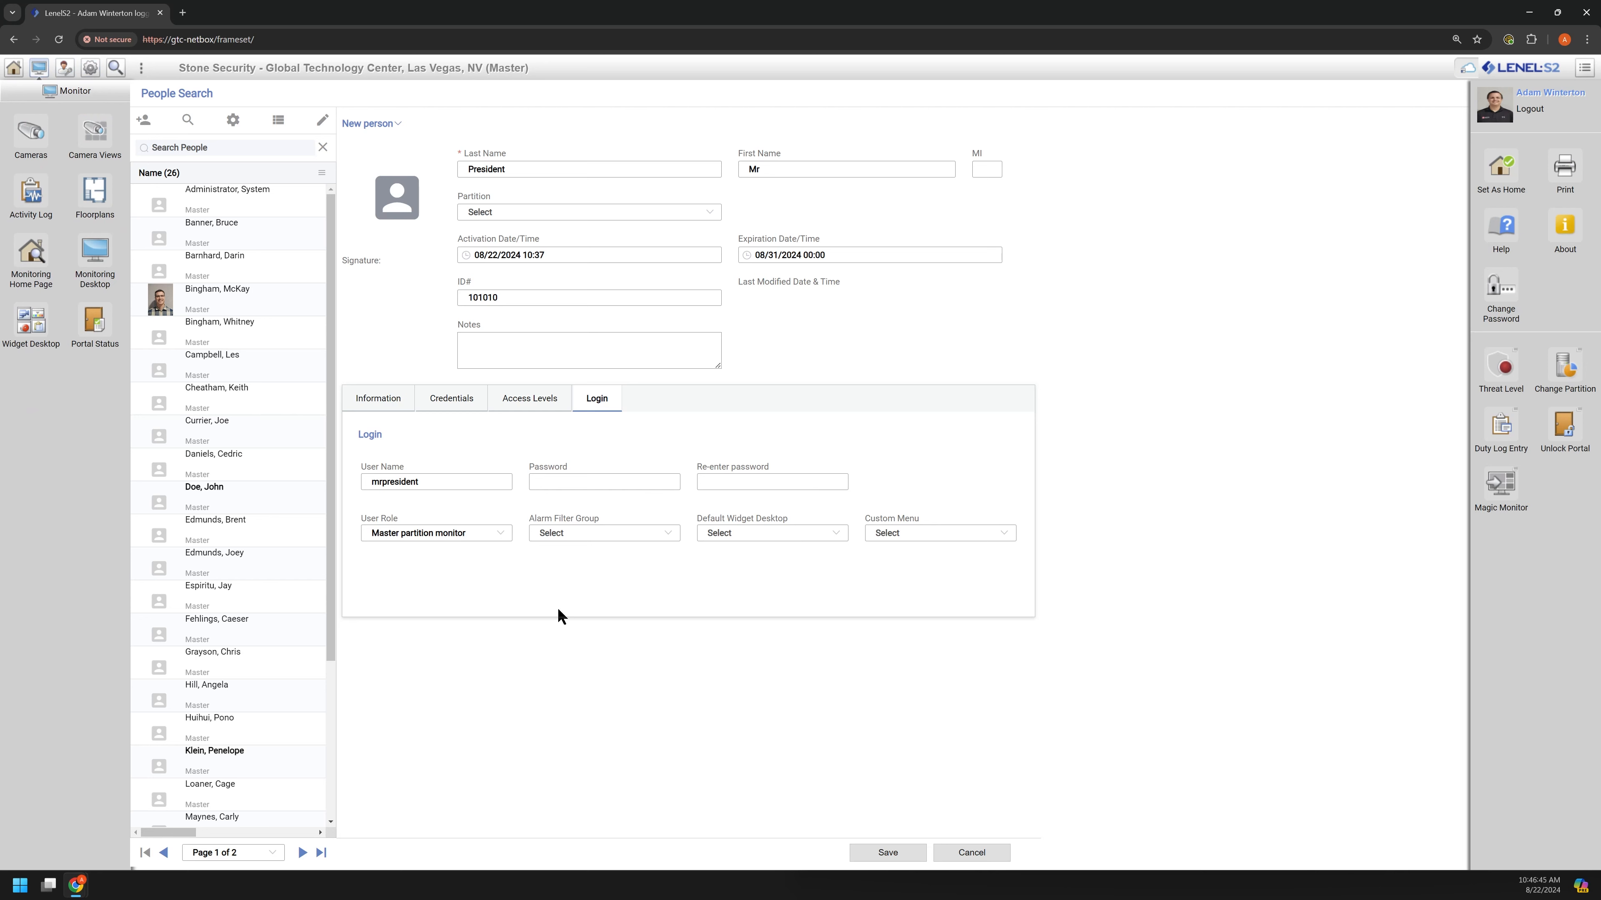
pyautogui.click(558, 535)
pyautogui.click(602, 537)
pyautogui.click(601, 548)
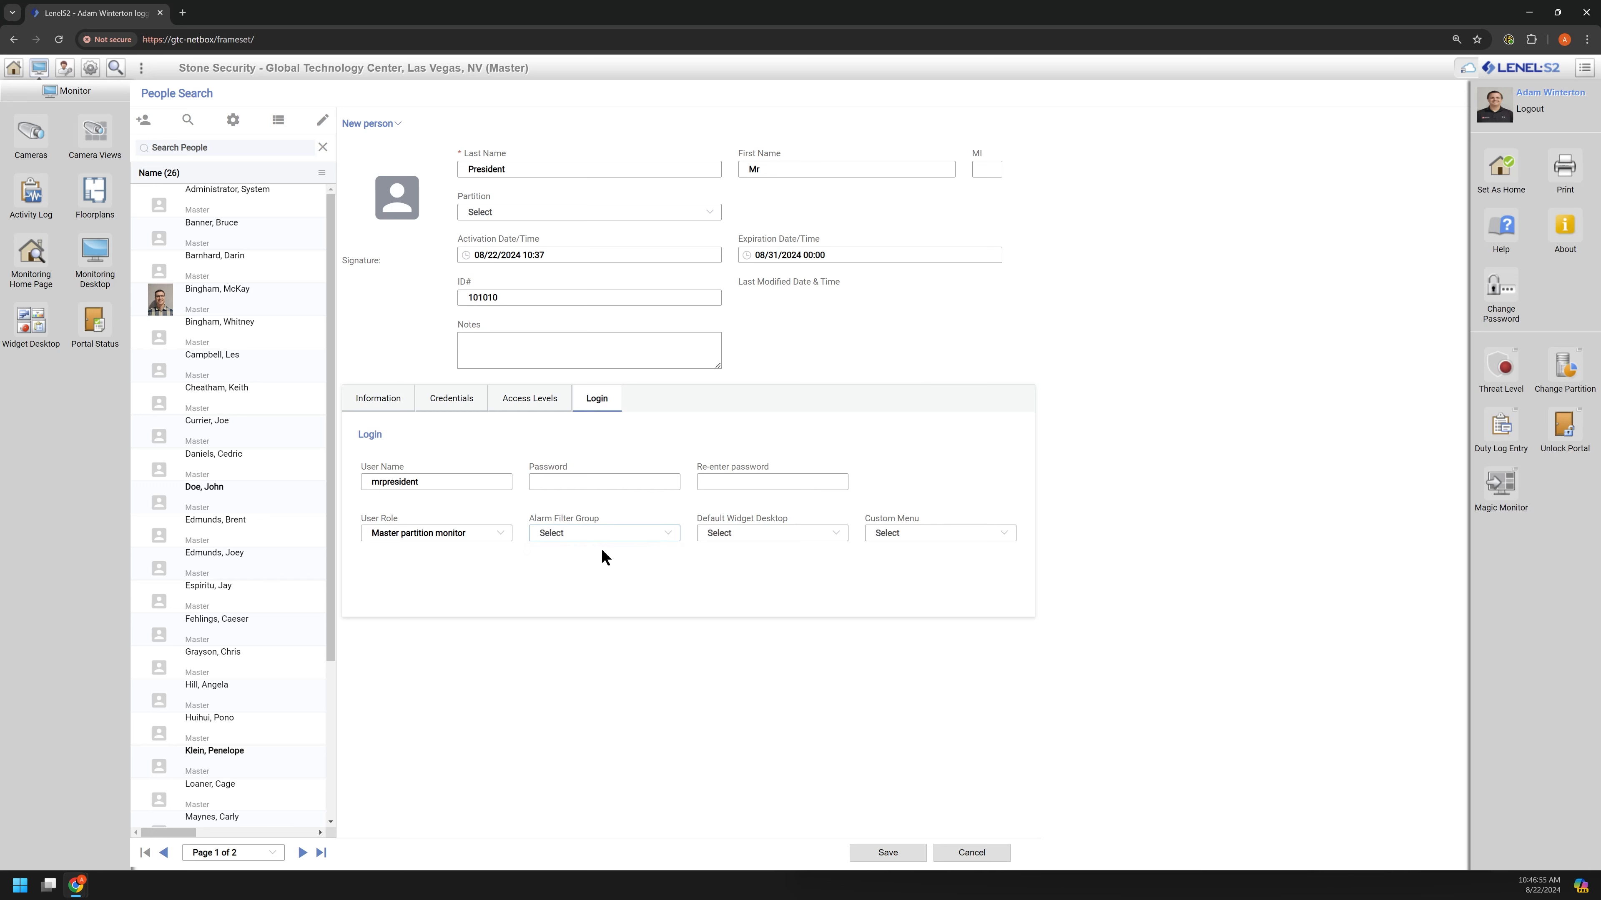
pyautogui.click(760, 546)
pyautogui.click(730, 585)
pyautogui.click(742, 540)
pyautogui.click(735, 560)
pyautogui.click(733, 537)
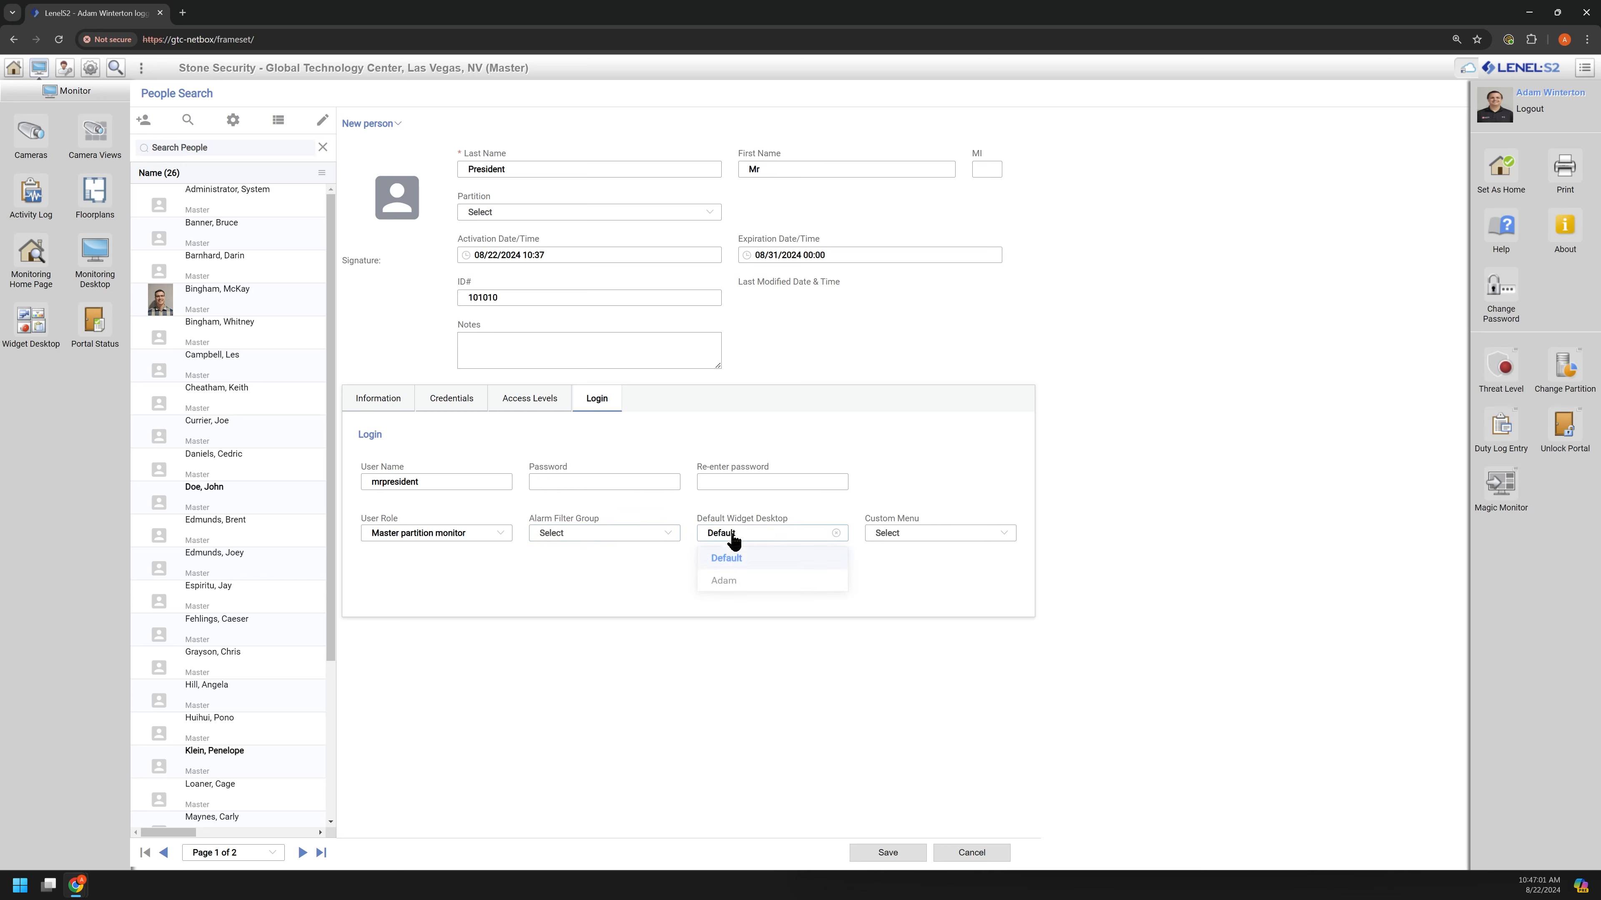
pyautogui.click(941, 586)
pyautogui.click(932, 540)
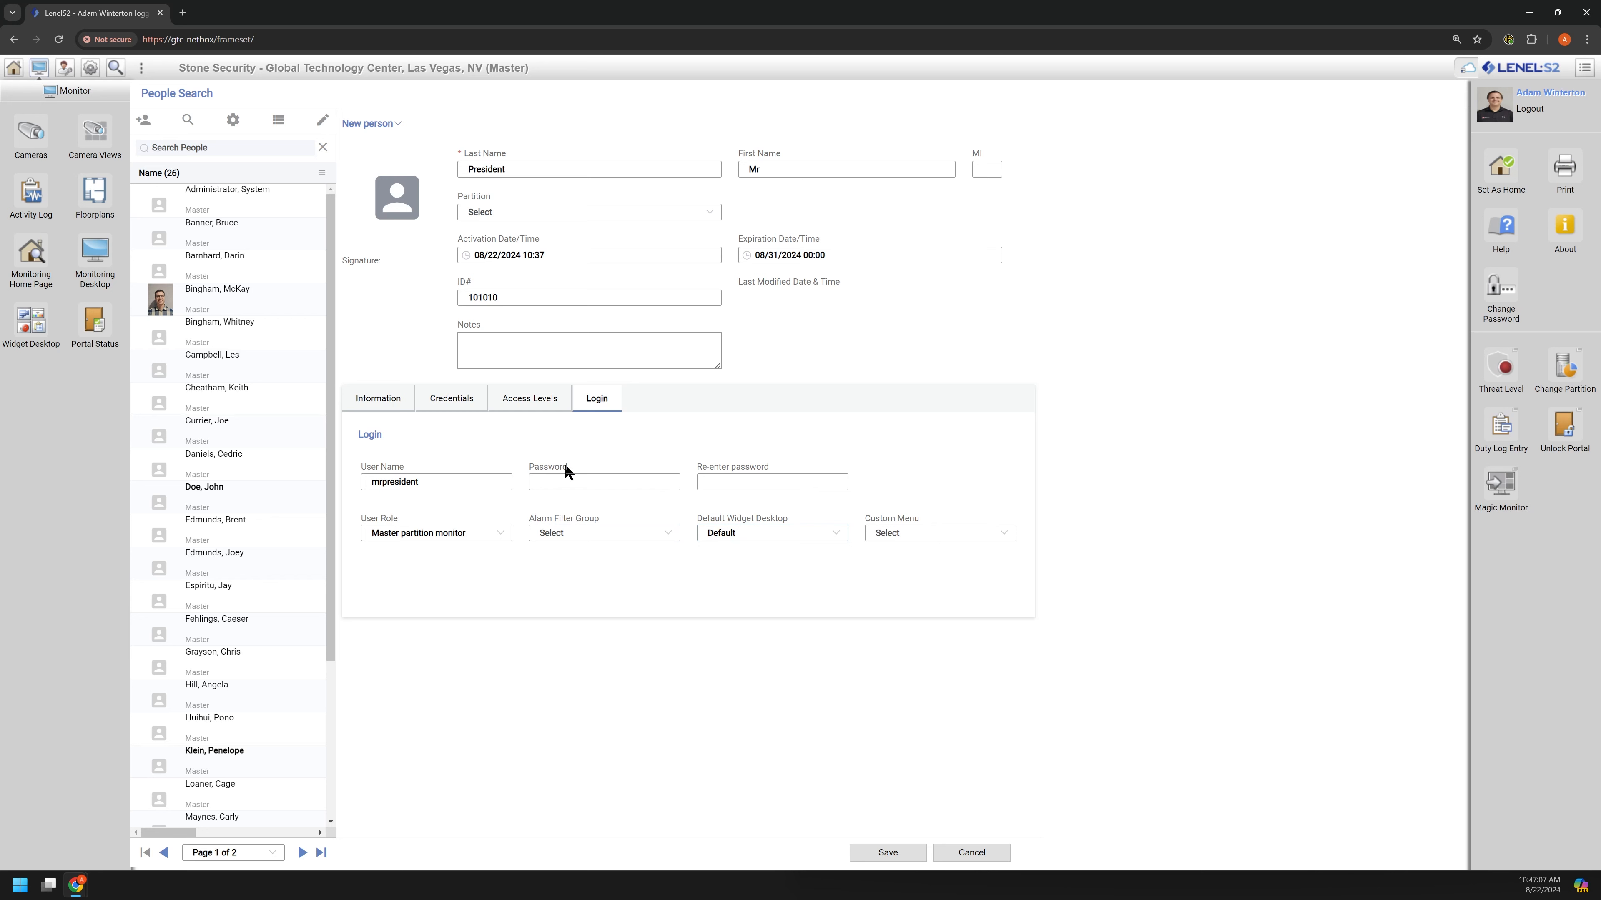
# Enter and confirm a login password, then cancel the unsaved new person entry.
pyautogui.click(575, 481)
pyautogui.write('••••')
pyautogui.press('BackSpace')
pyautogui.press('BackSpace')
pyautogui.press('BackSpace')
pyautogui.press('BackSpace')
pyautogui.write('•••••')
pyautogui.press('BackSpace')
pyautogui.write('••••••')
pyautogui.hotkey('ctrl', 'a')
pyautogui.press('BackSpace')
pyautogui.write('•••••••••')
pyautogui.press('Tab')
pyautogui.write('•••••')
pyautogui.click(953, 632)
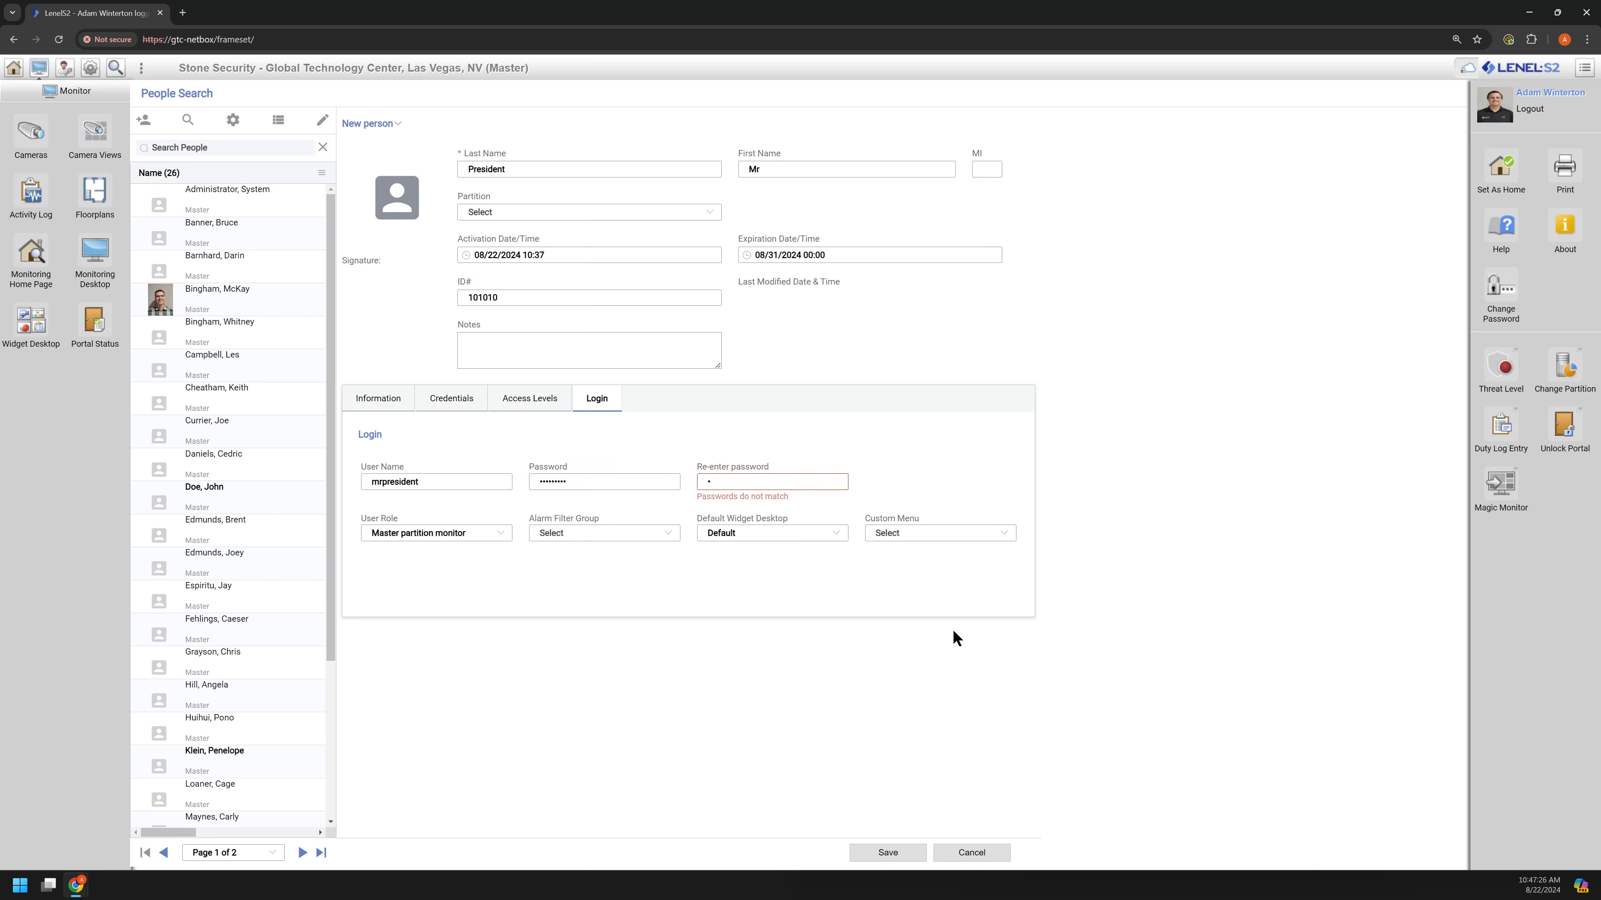
pyautogui.click(971, 853)
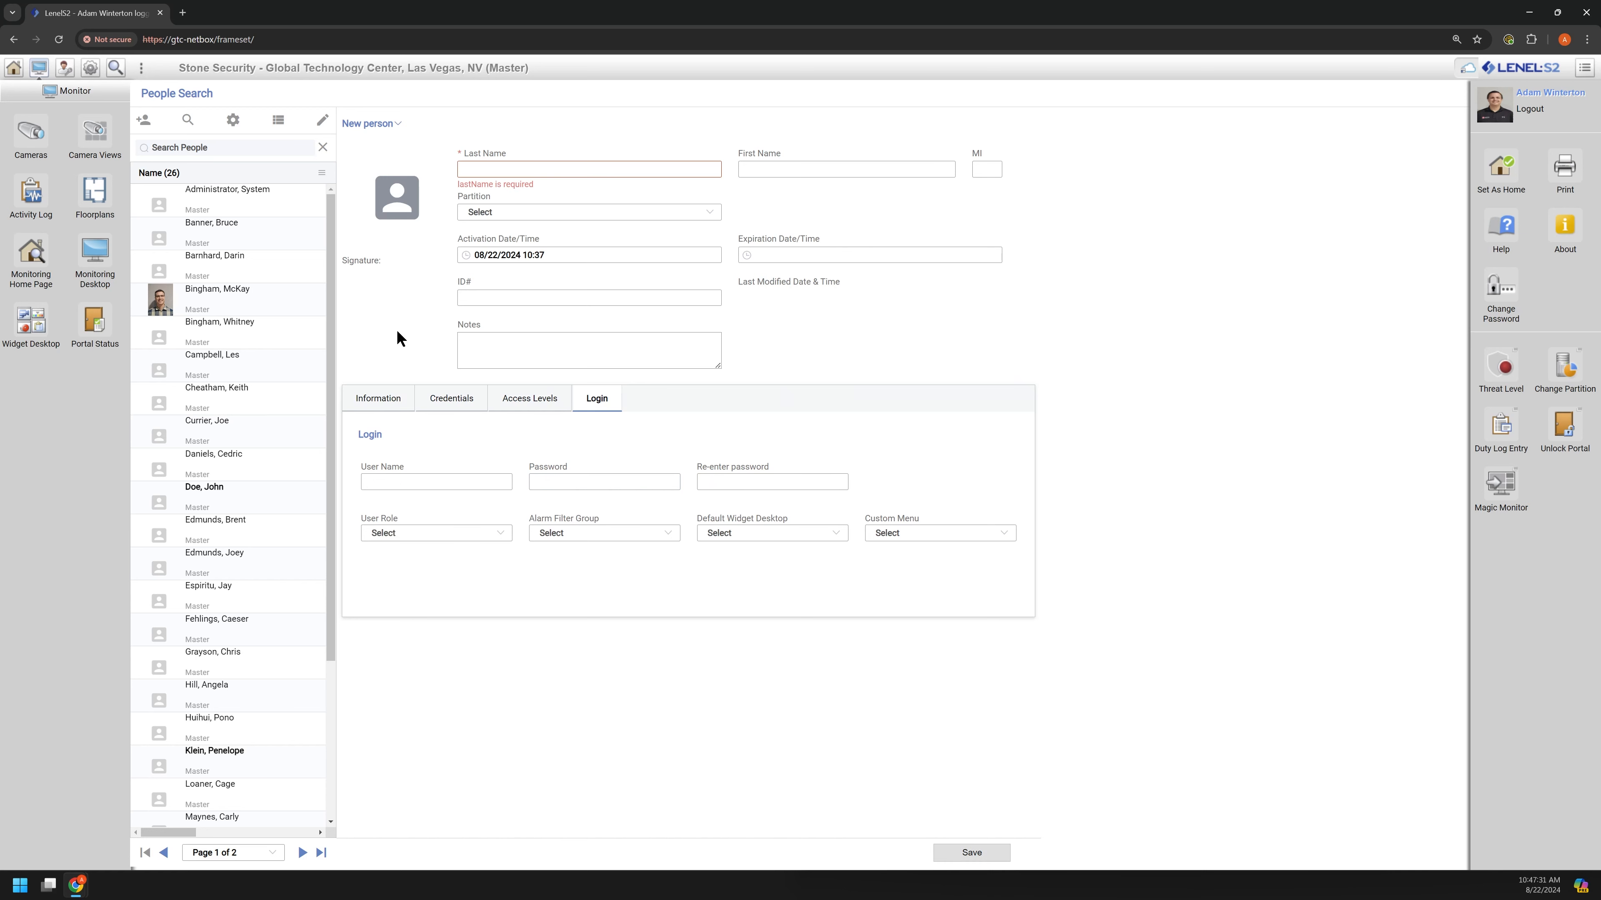
# Restore the Las Vegas window to half screen beside Salt Lake City and open its user options panel.
pyautogui.click(386, 399)
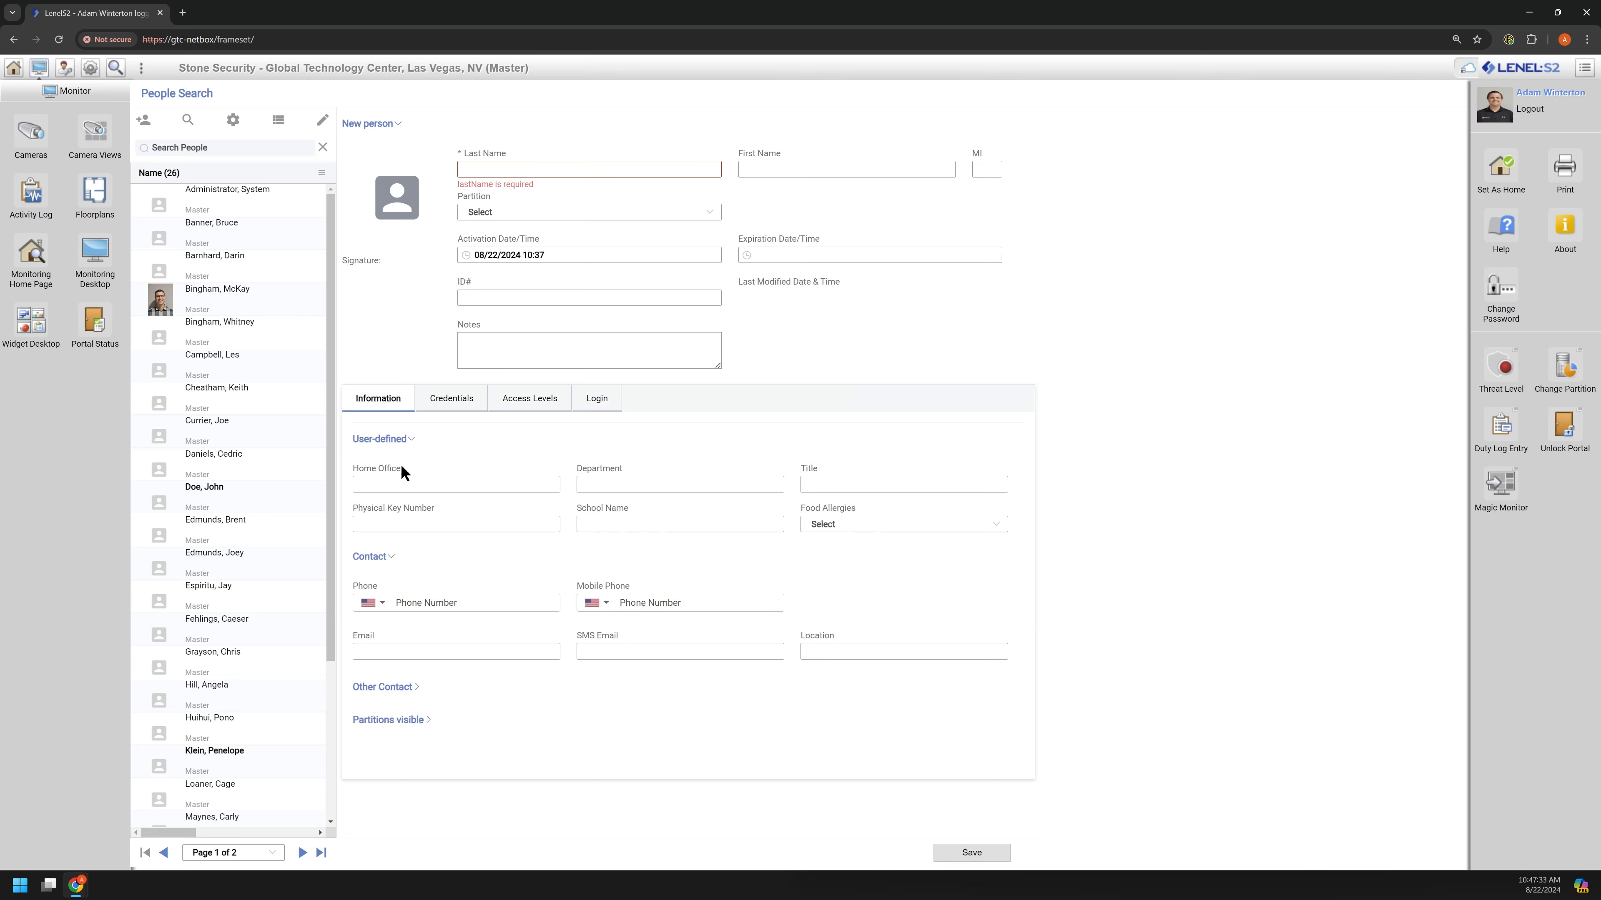
pyautogui.doubleClick(921, 9)
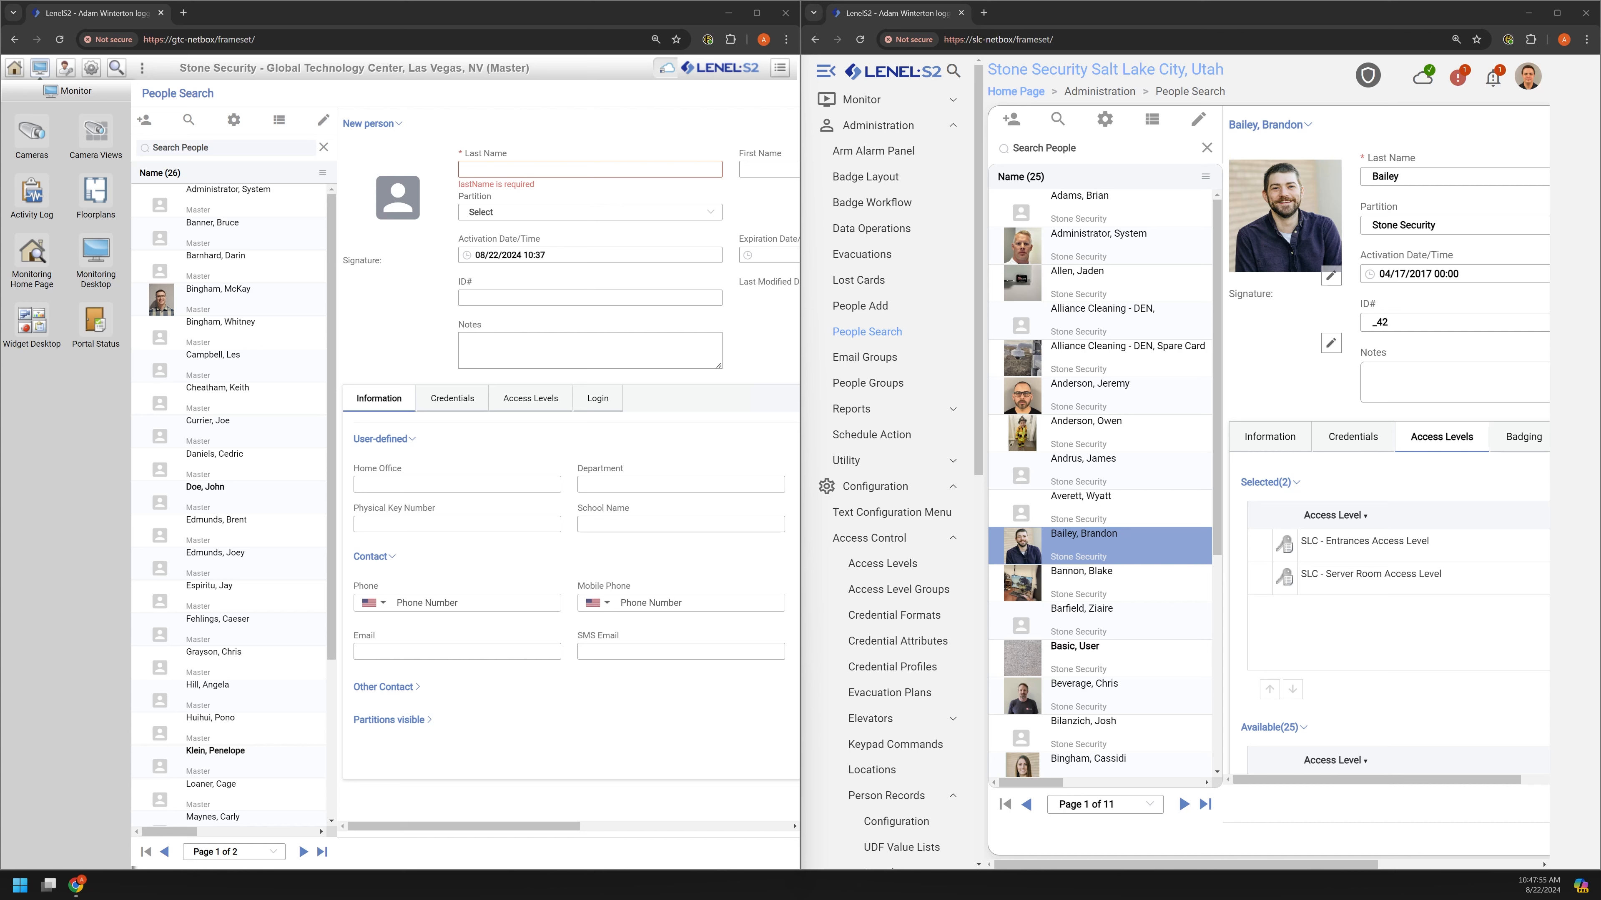
pyautogui.click(504, 398)
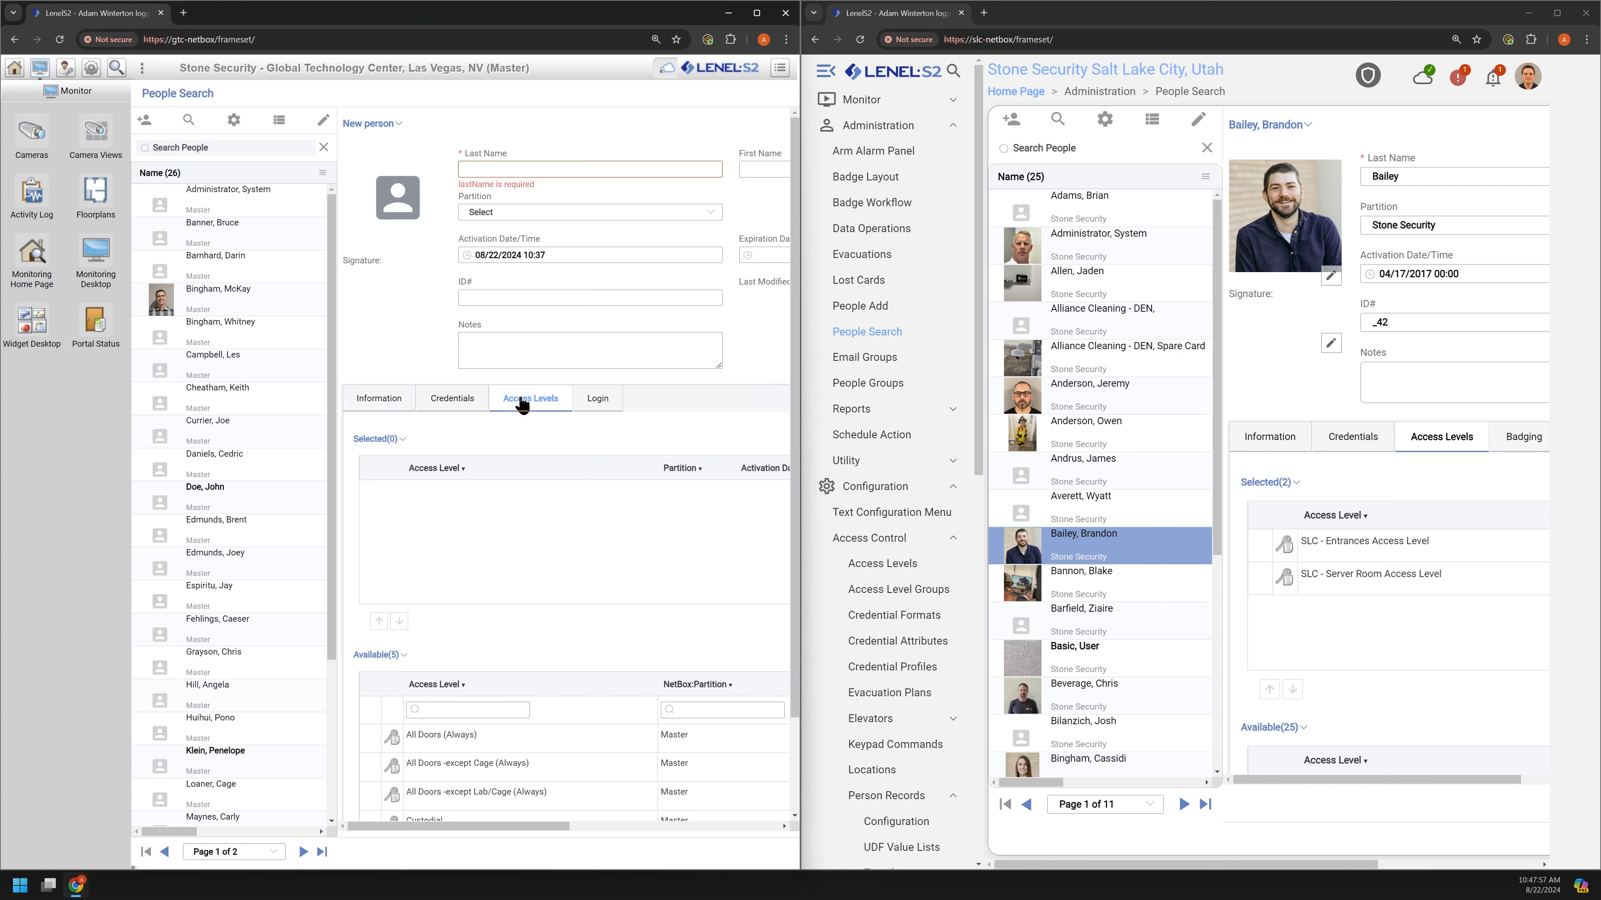
pyautogui.click(381, 398)
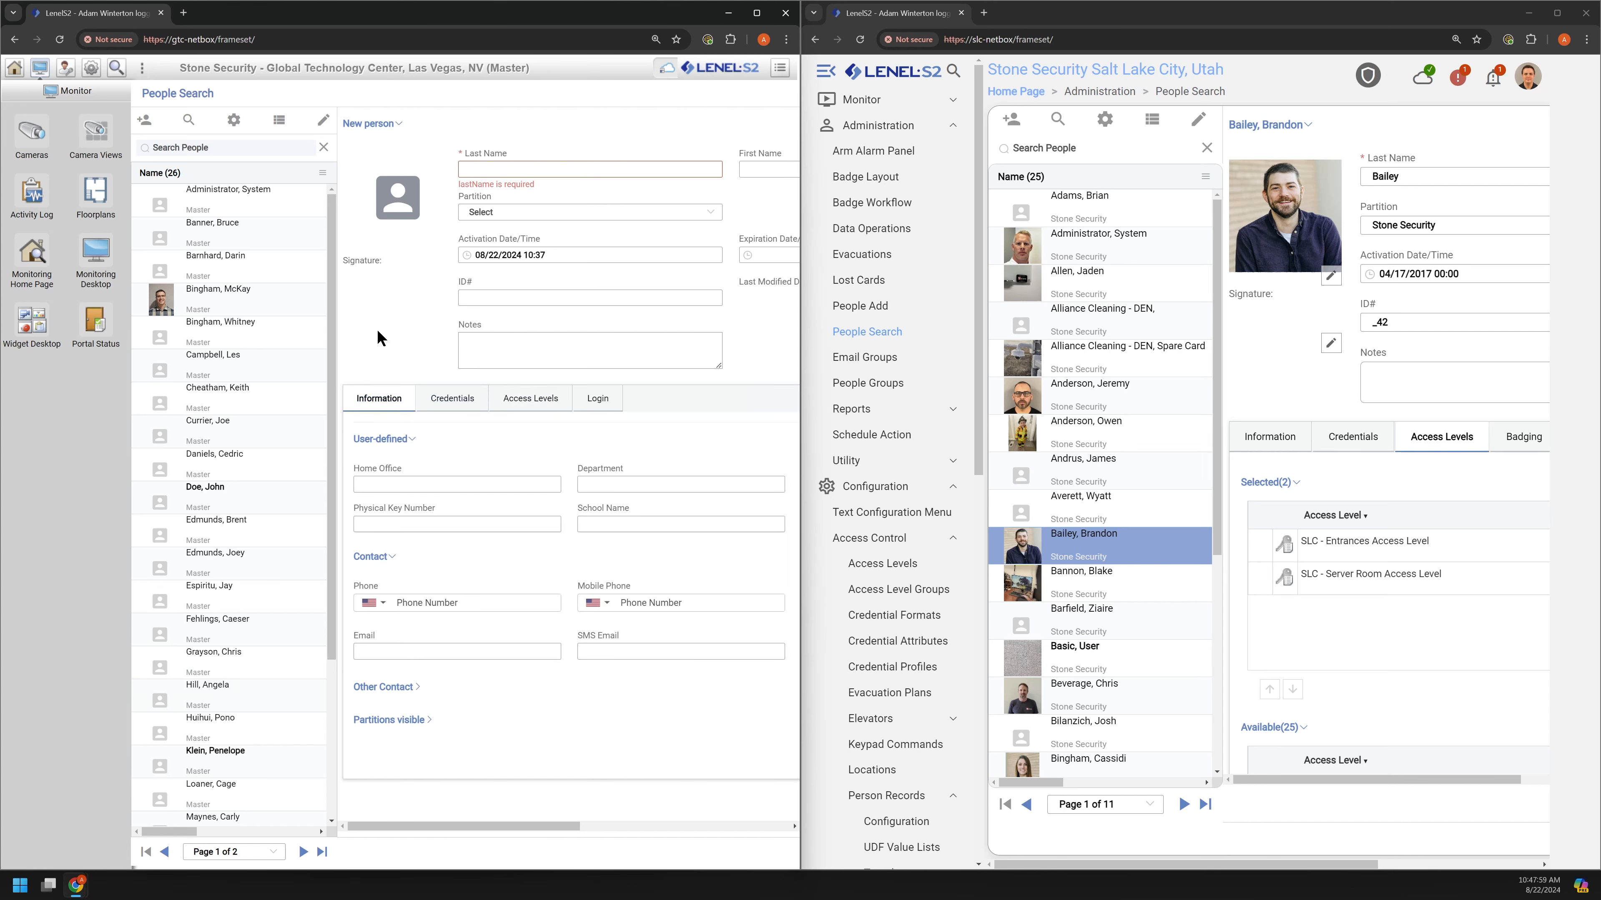
pyautogui.click(90, 69)
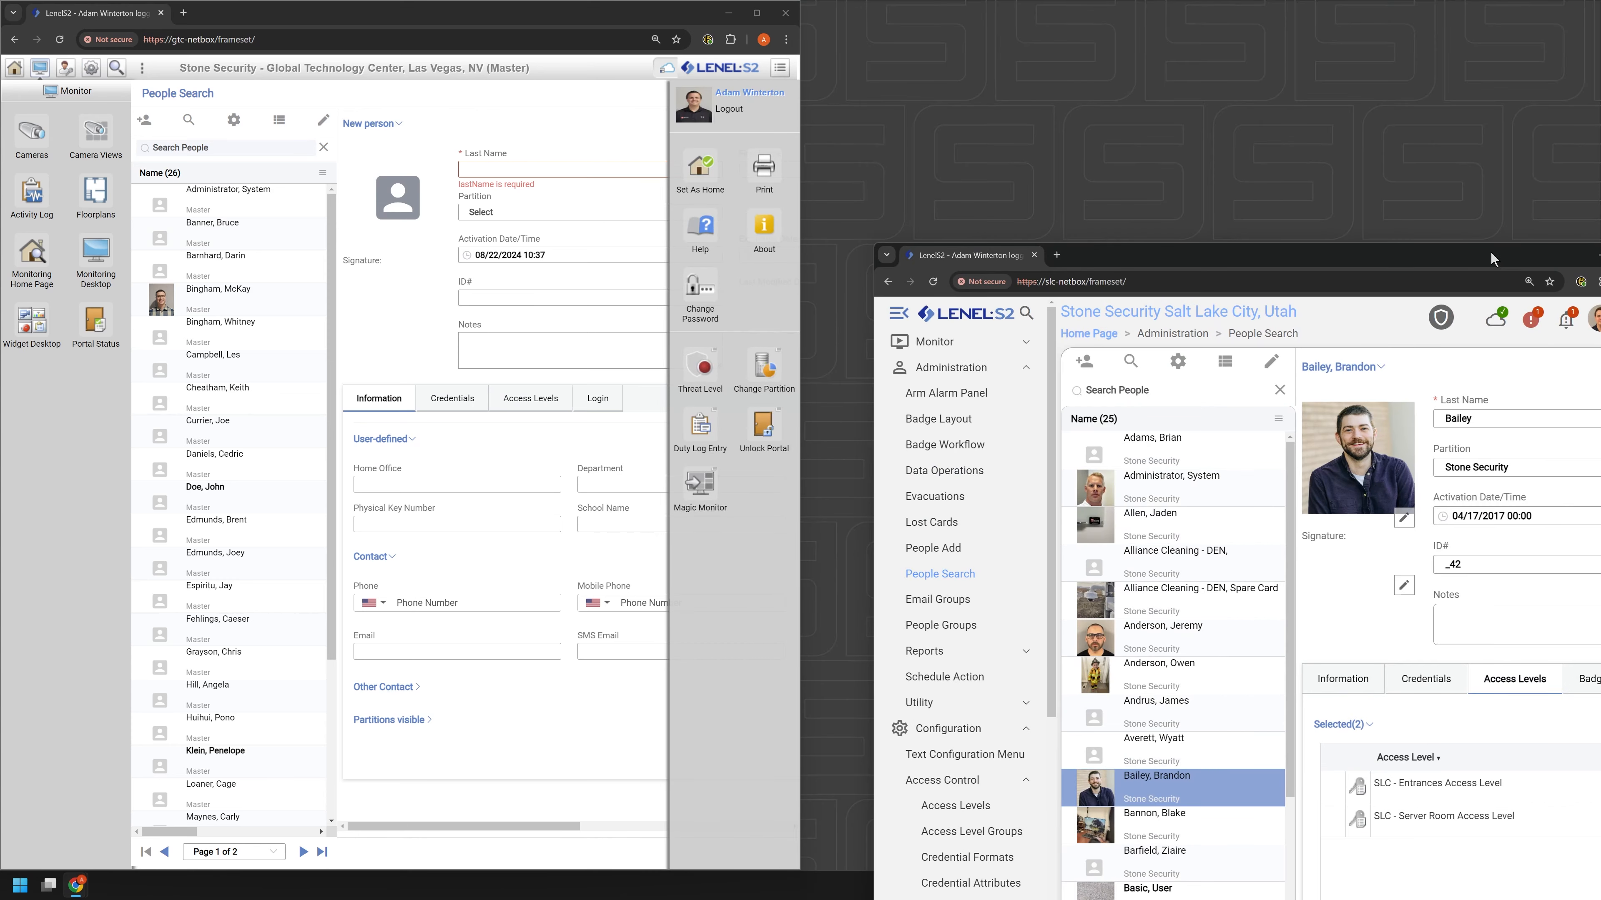
# Maximize the Salt Lake City window and go to Configuration > Access Control > Access Levels, confirming the warning.
pyautogui.doubleClick(1491, 259)
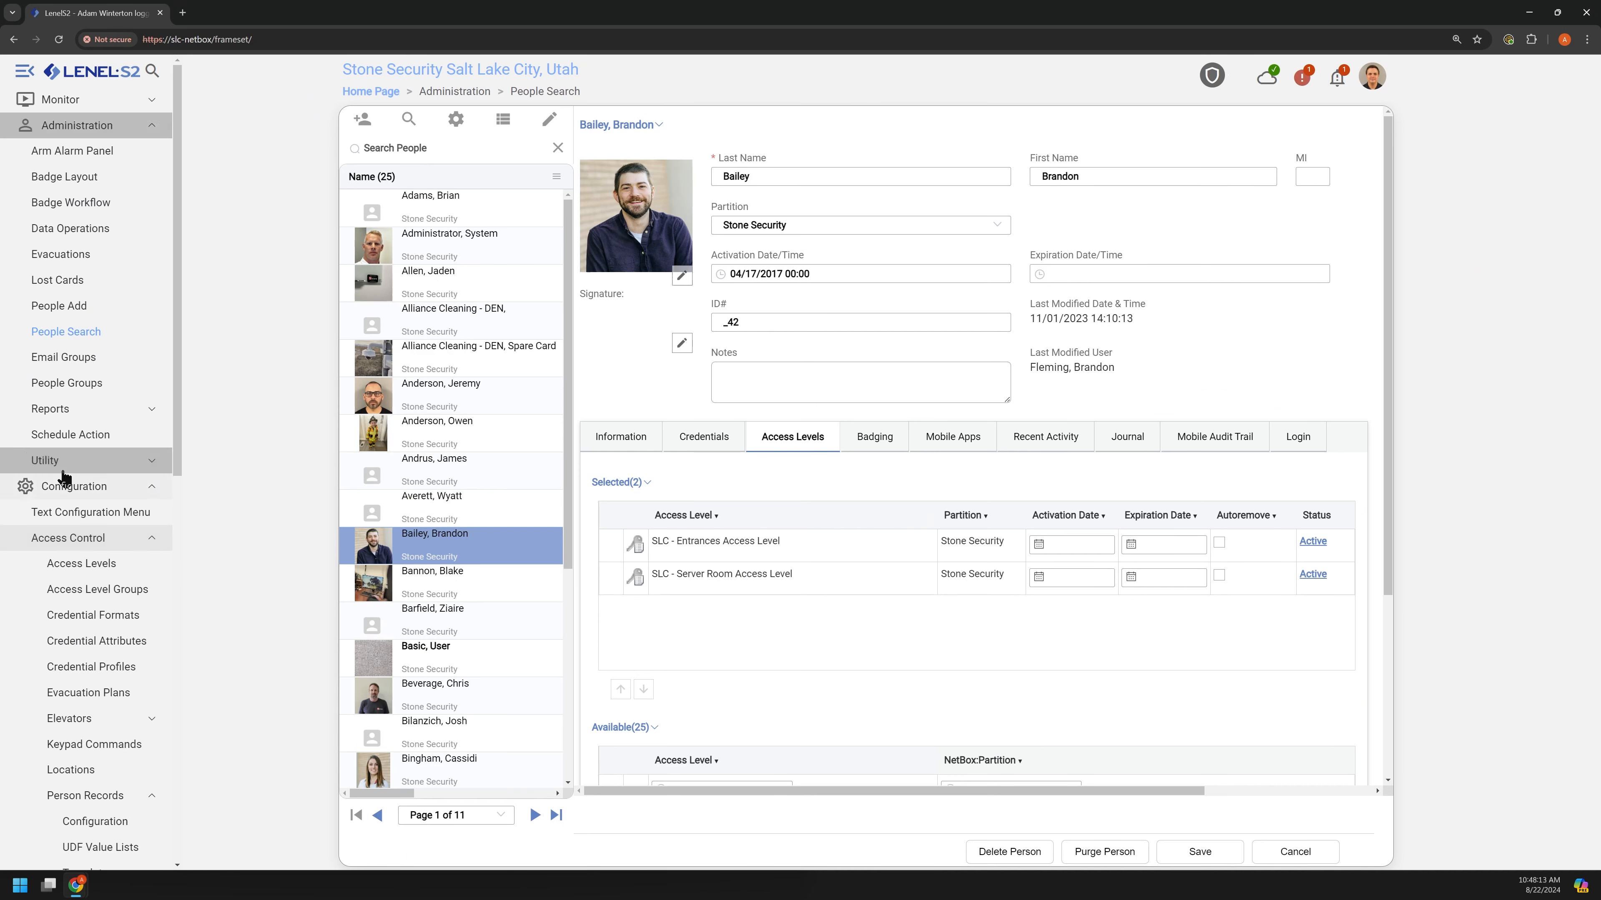
pyautogui.click(68, 127)
pyautogui.click(100, 151)
pyautogui.click(19, 70)
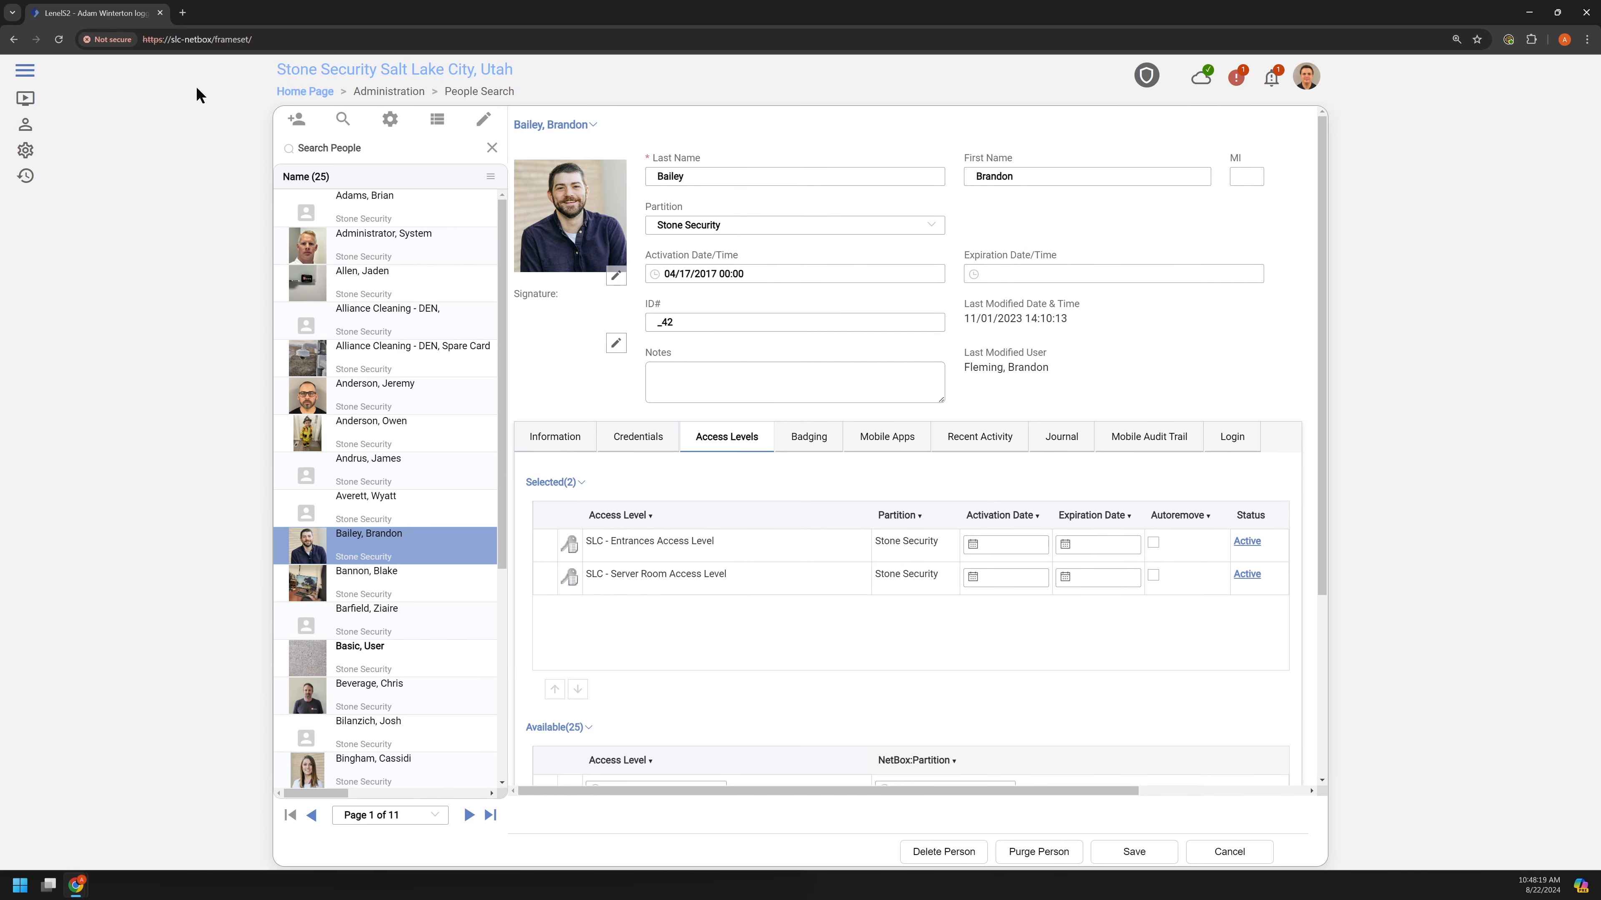
pyautogui.moveTo(25, 153)
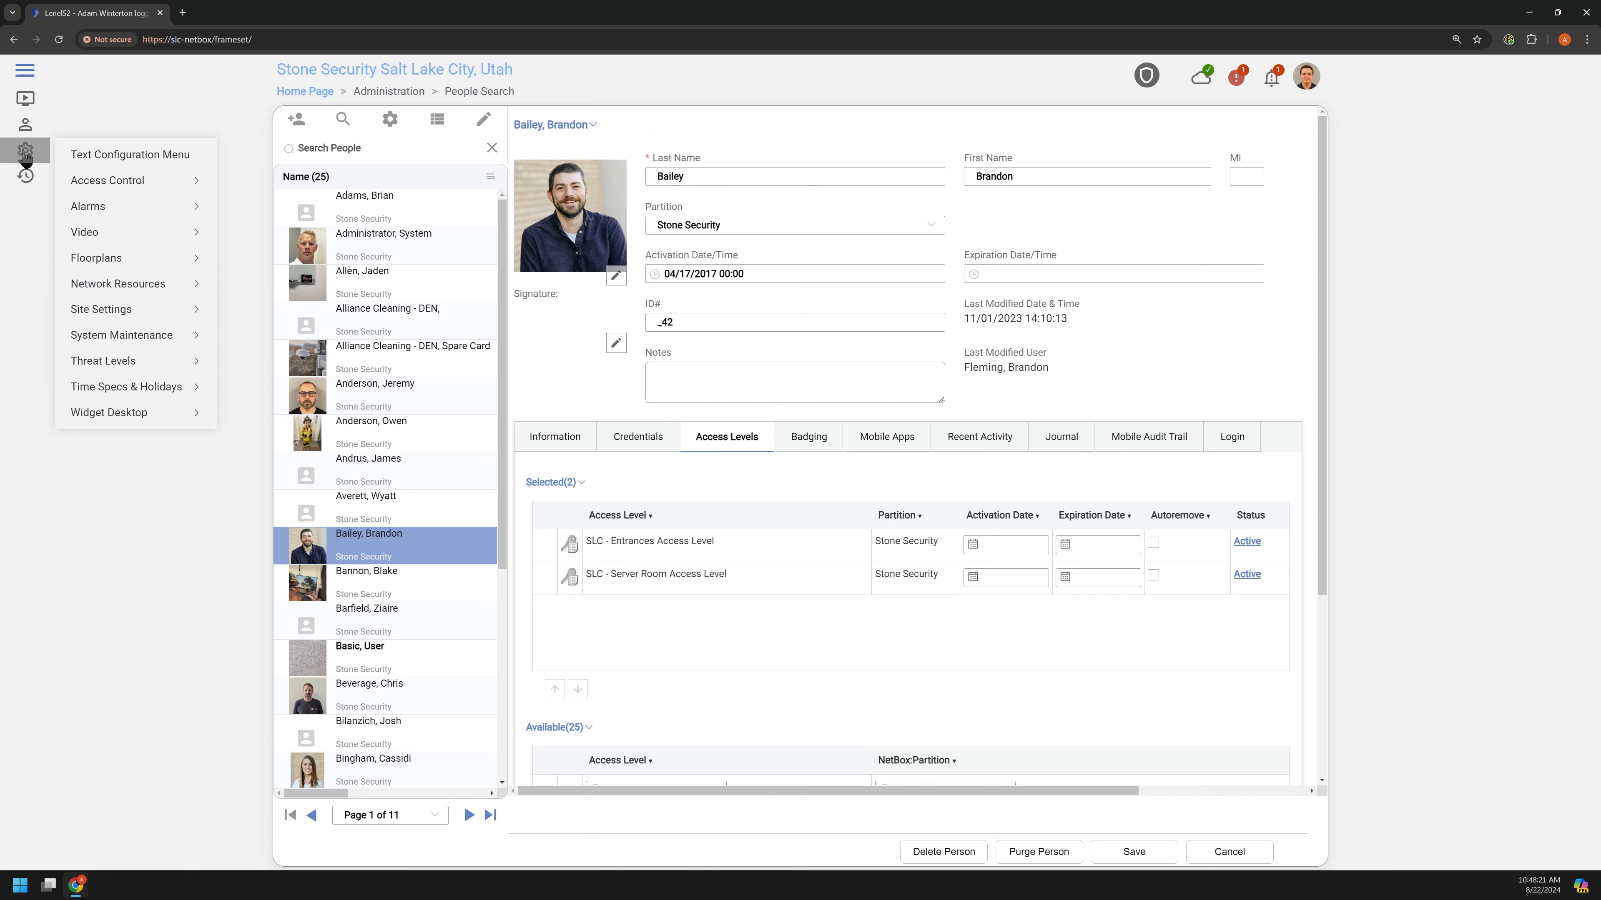
pyautogui.moveTo(82, 183)
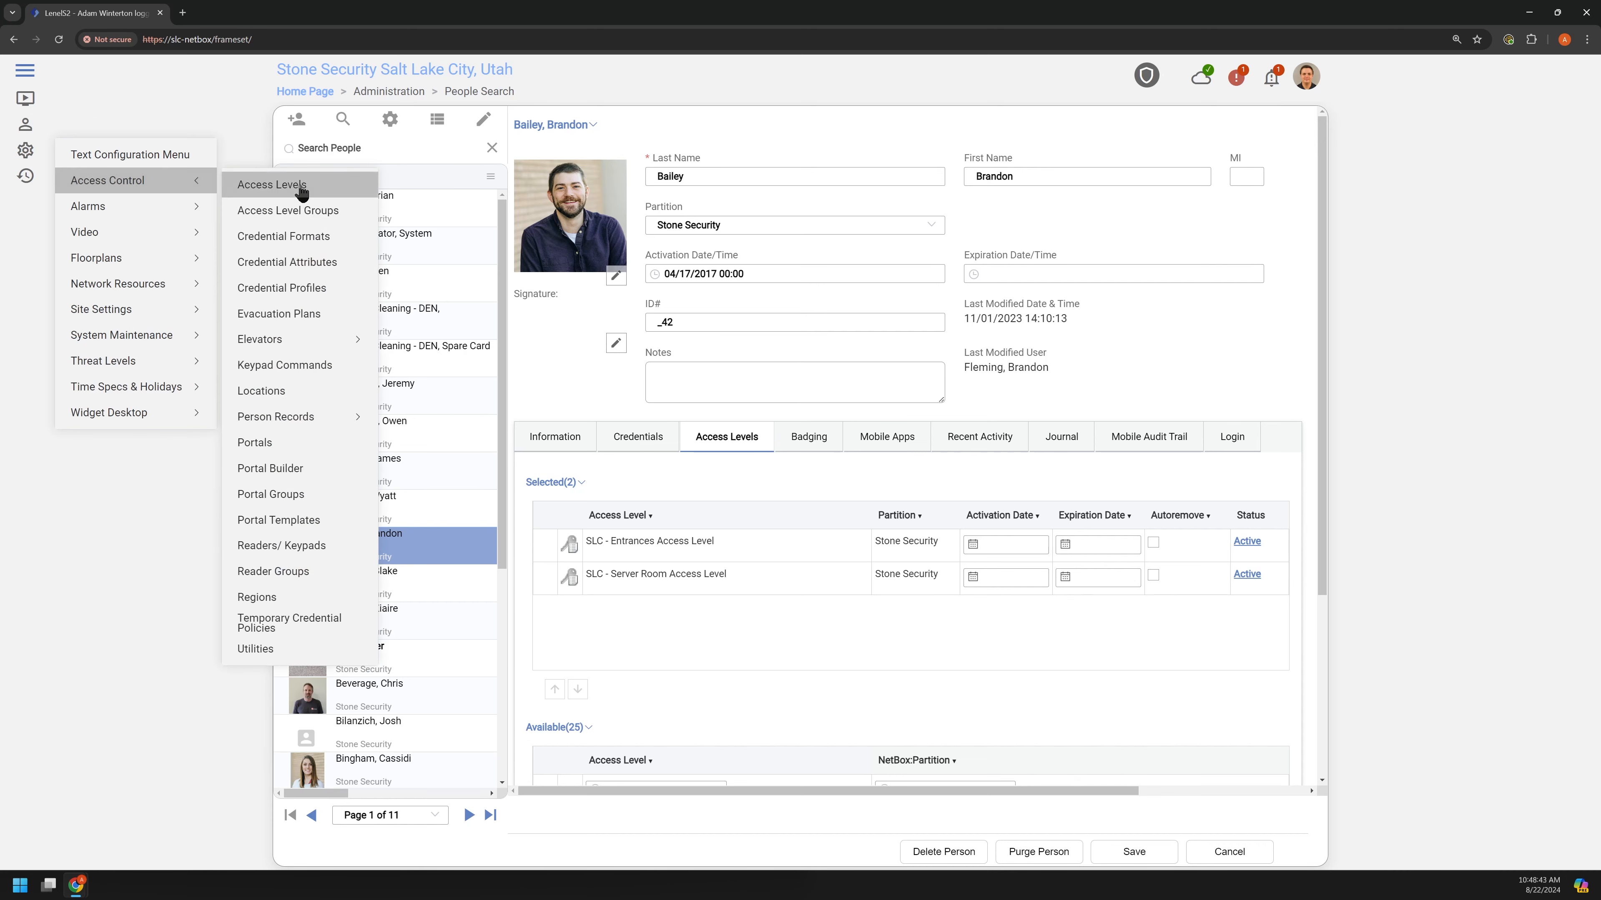
pyautogui.click(302, 191)
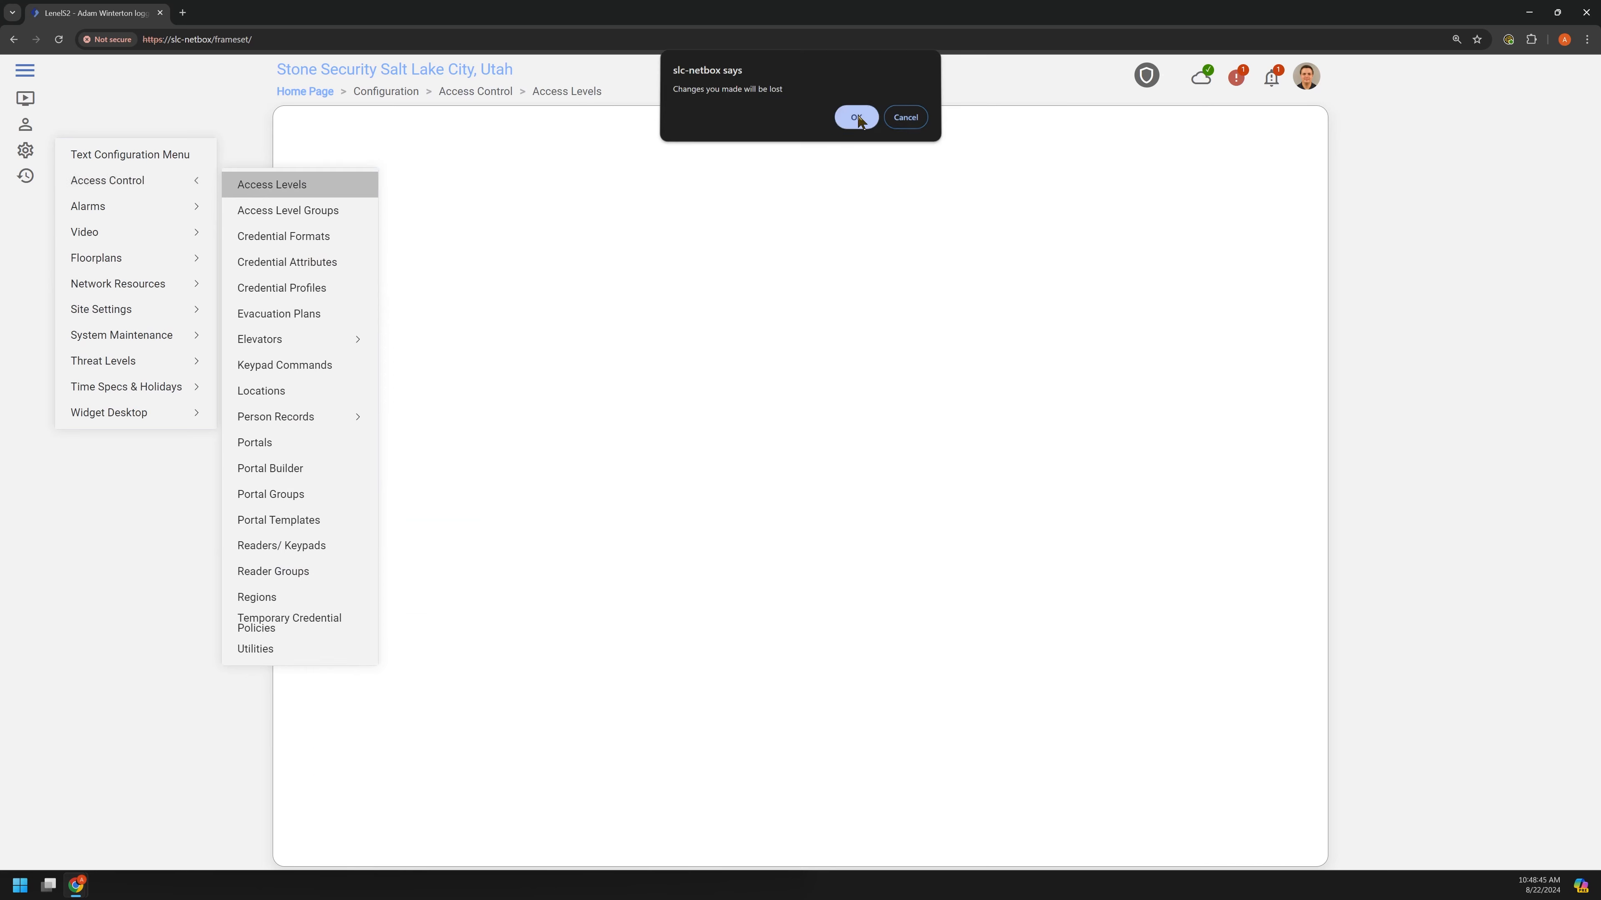
pyautogui.click(856, 117)
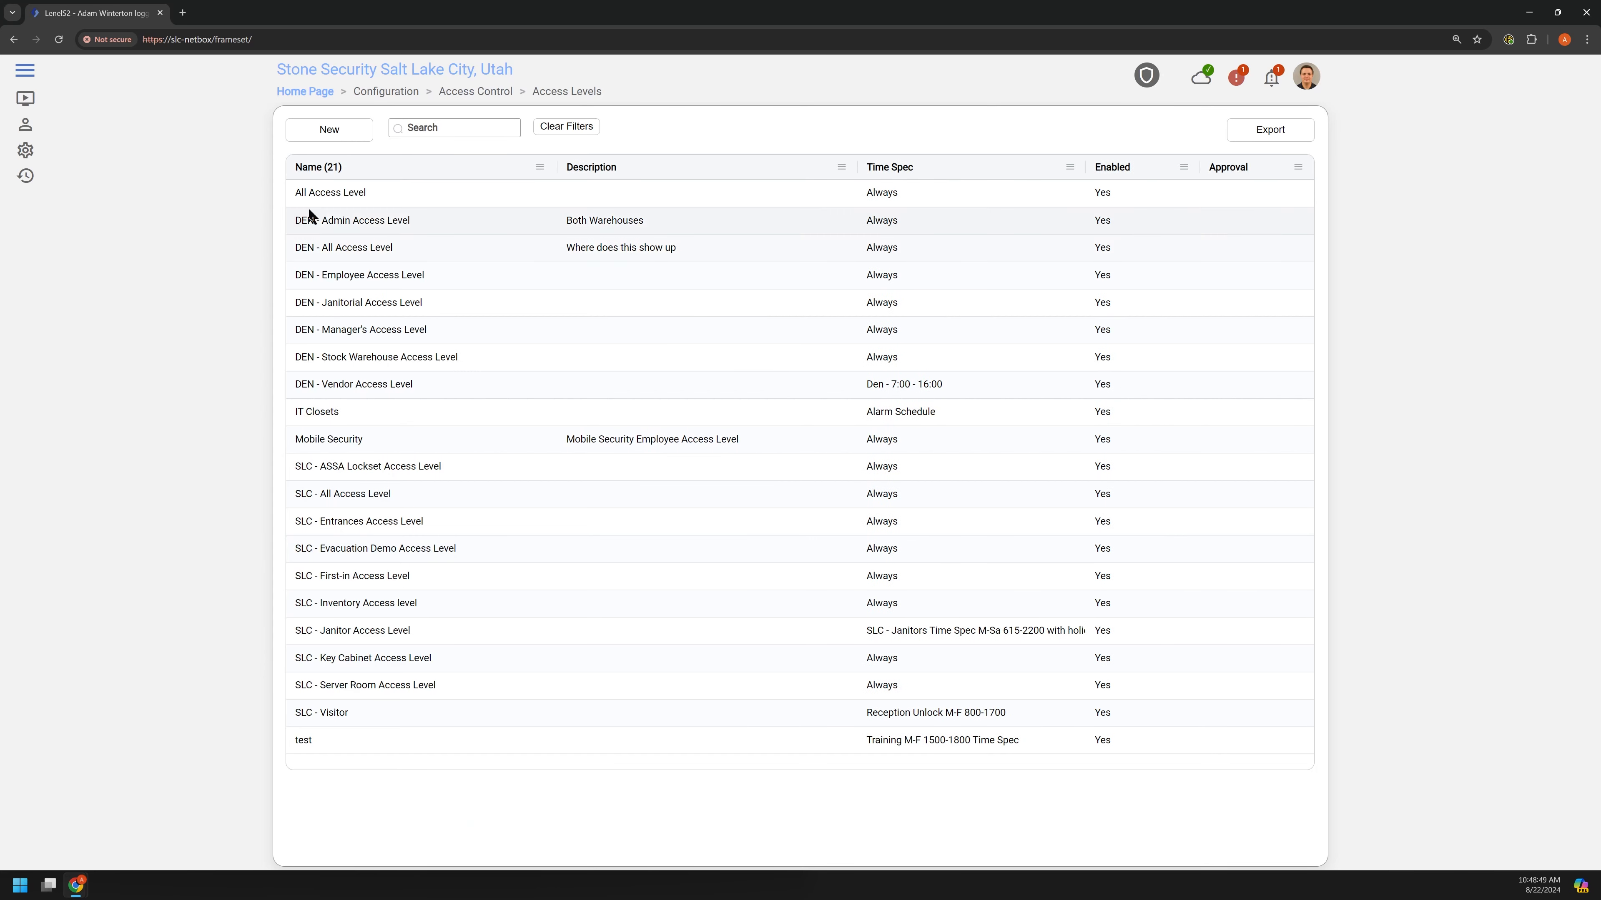
# Start a new access level named *S&S Demo Access Level with a testing description.
pyautogui.click(328, 129)
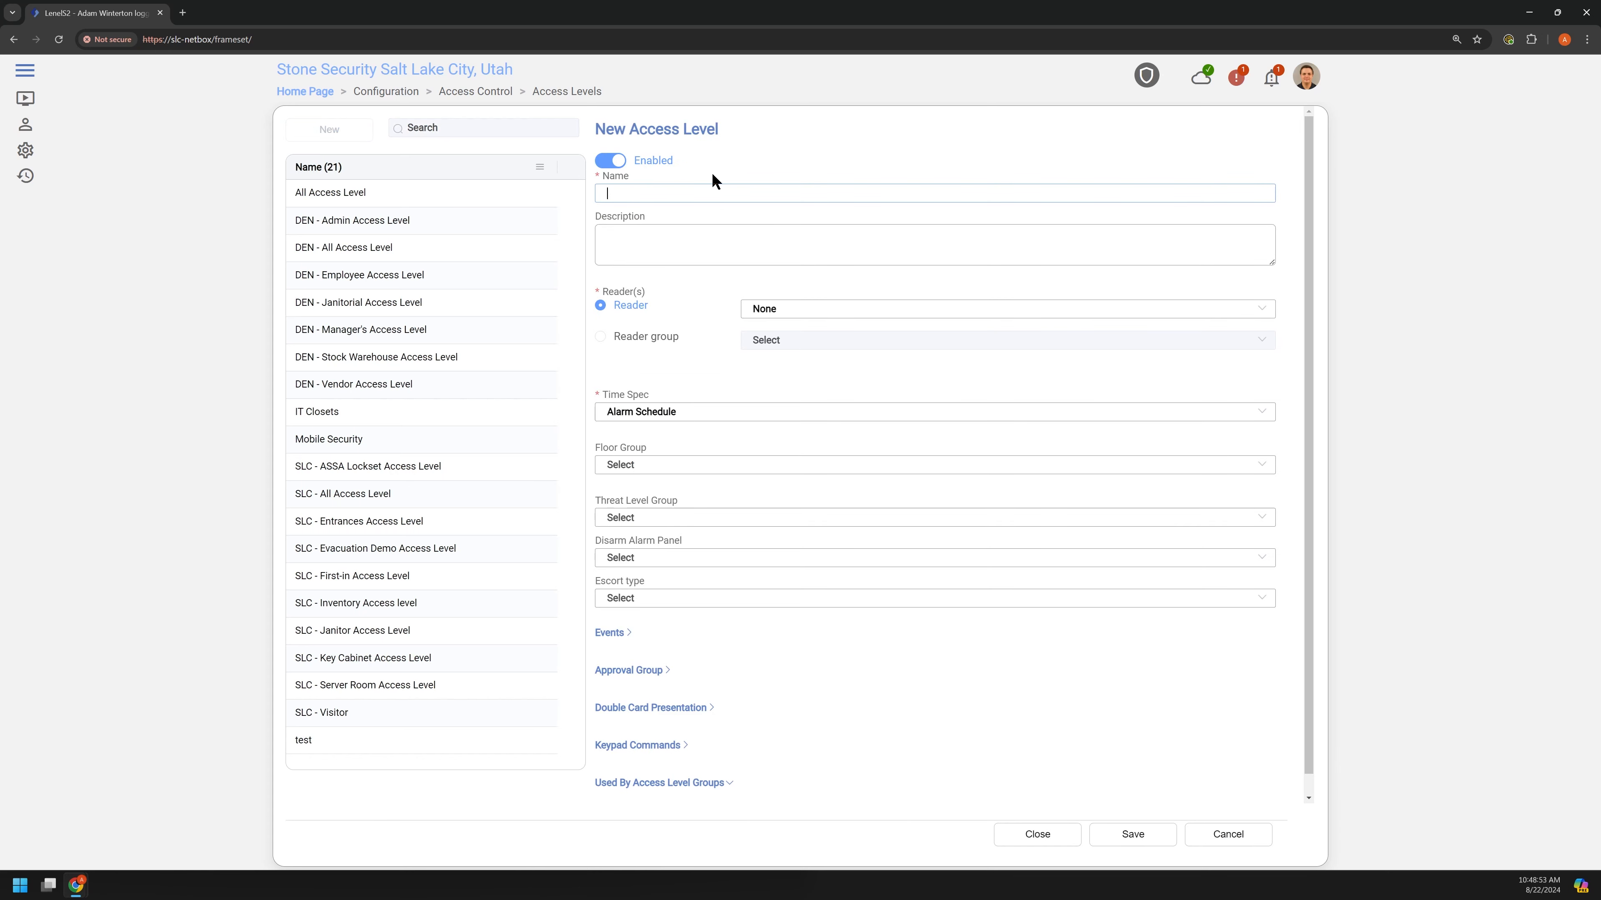
pyautogui.write('temp')
pyautogui.press('BackSpace')
pyautogui.press('BackSpace')
pyautogui.press('BackSpace')
pyautogui.press('BackSpace')
pyautogui.press('BackSpace')
pyautogui.write('*S&S')
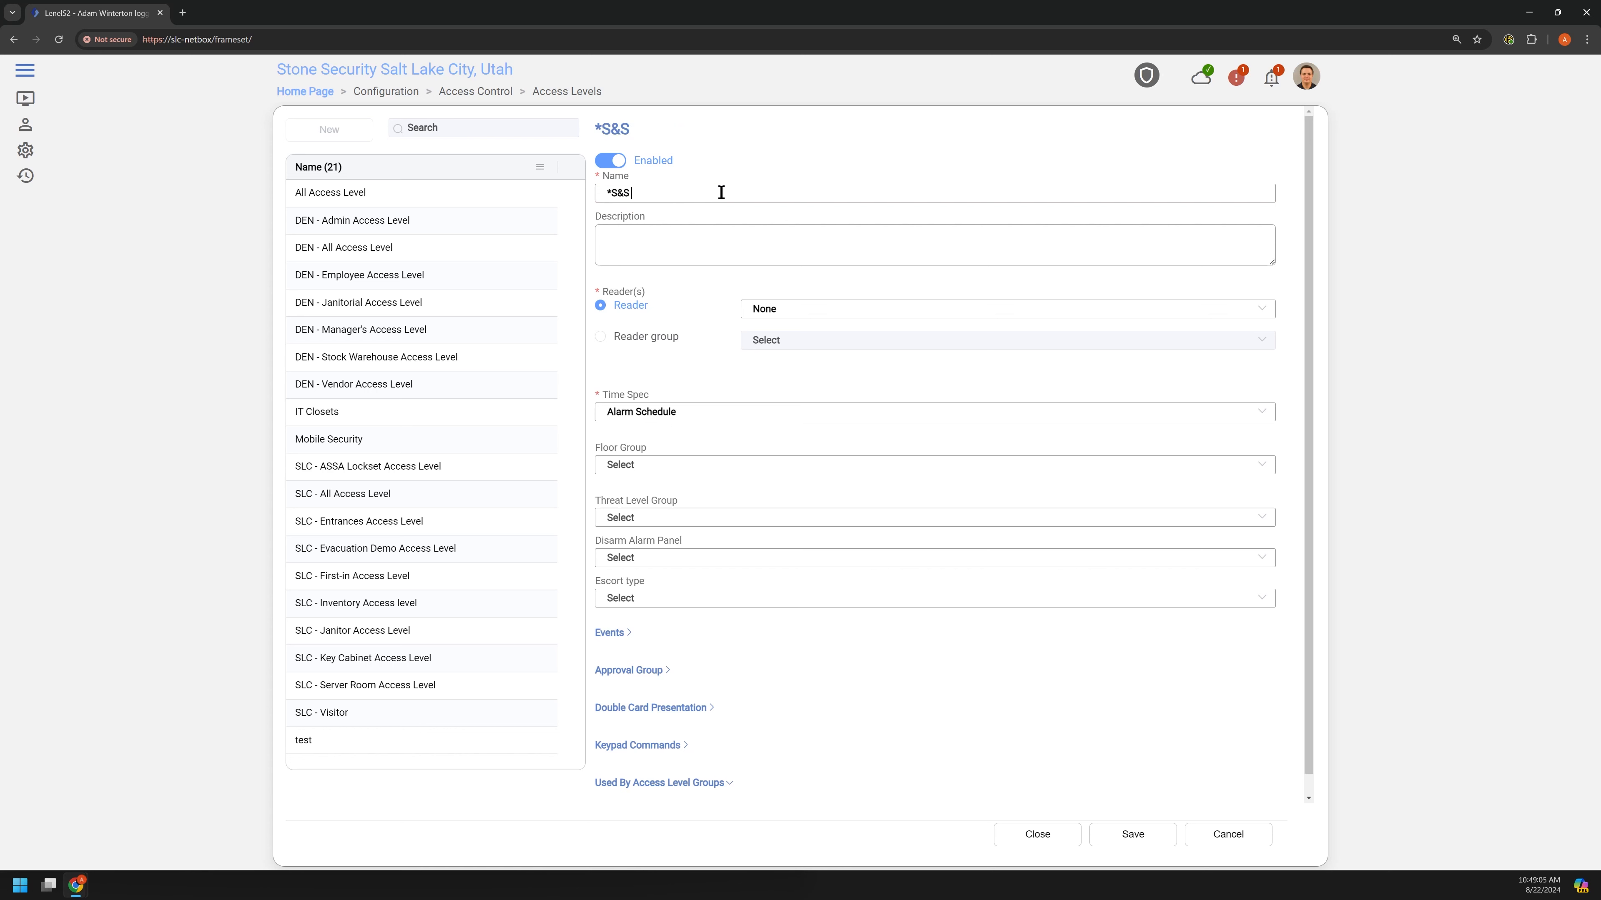
pyautogui.write(' Testing')
pyautogui.hotkey('ctrl', 'BackSpace')
pyautogui.write('Demo Access Levl')
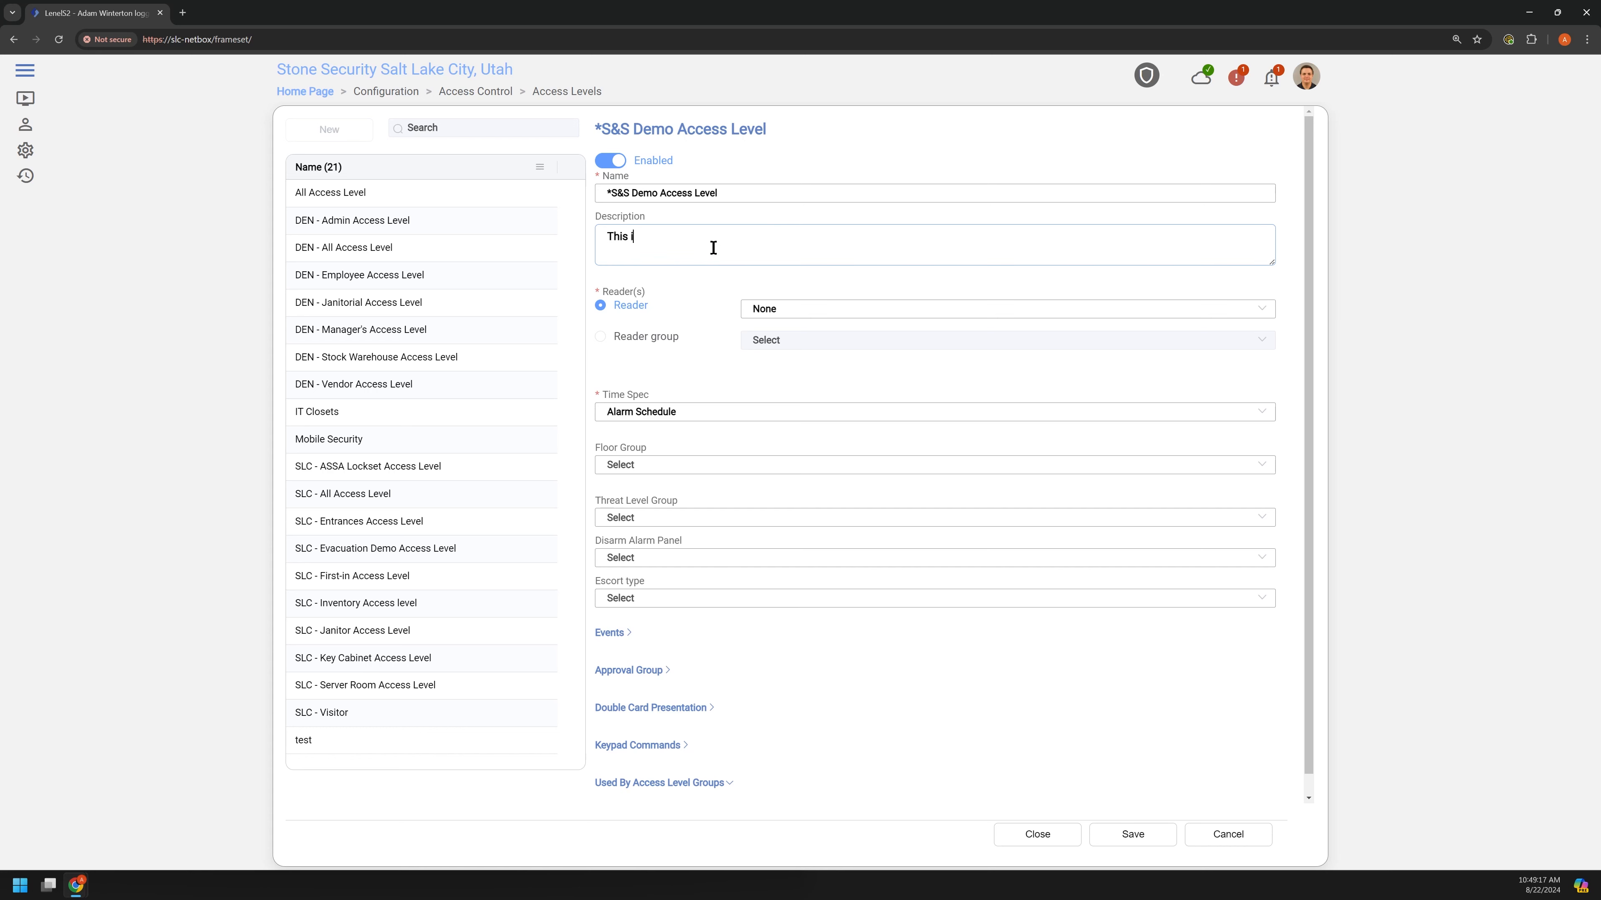
pyautogui.write('ng')
pyautogui.moveTo(700, 238); pyautogui.dragTo(585, 232)
pyautogui.click(683, 239)
# Assign the SLC - Sales Aaron Reader to the access level.
pyautogui.click(837, 321)
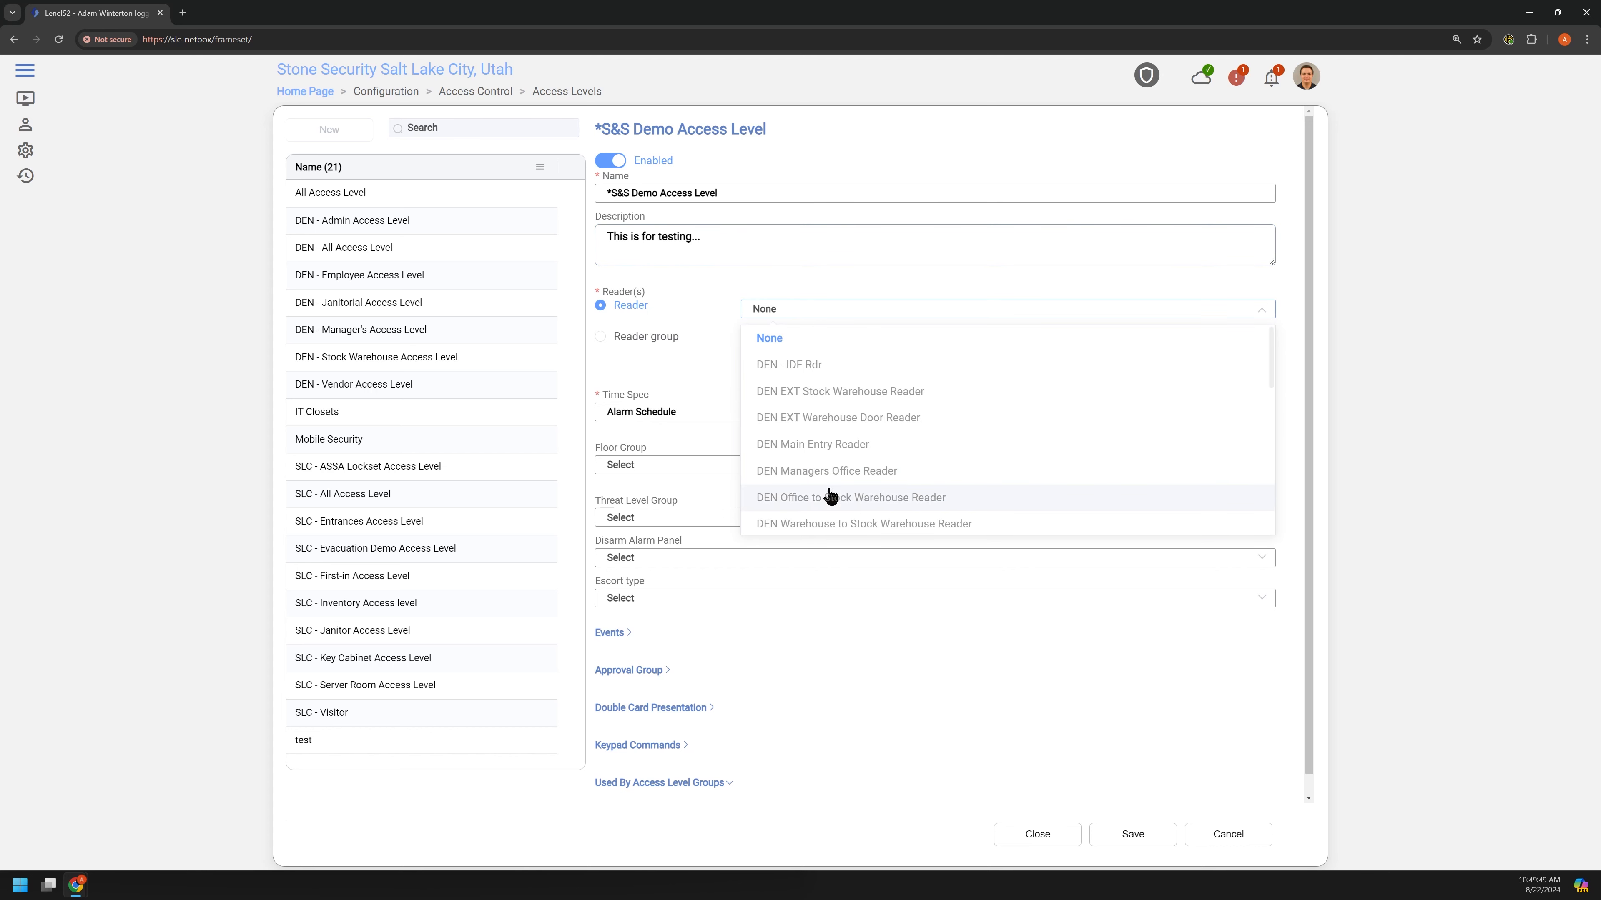
pyautogui.scroll(-6, 825, 498)
pyautogui.scroll(4, 825, 435)
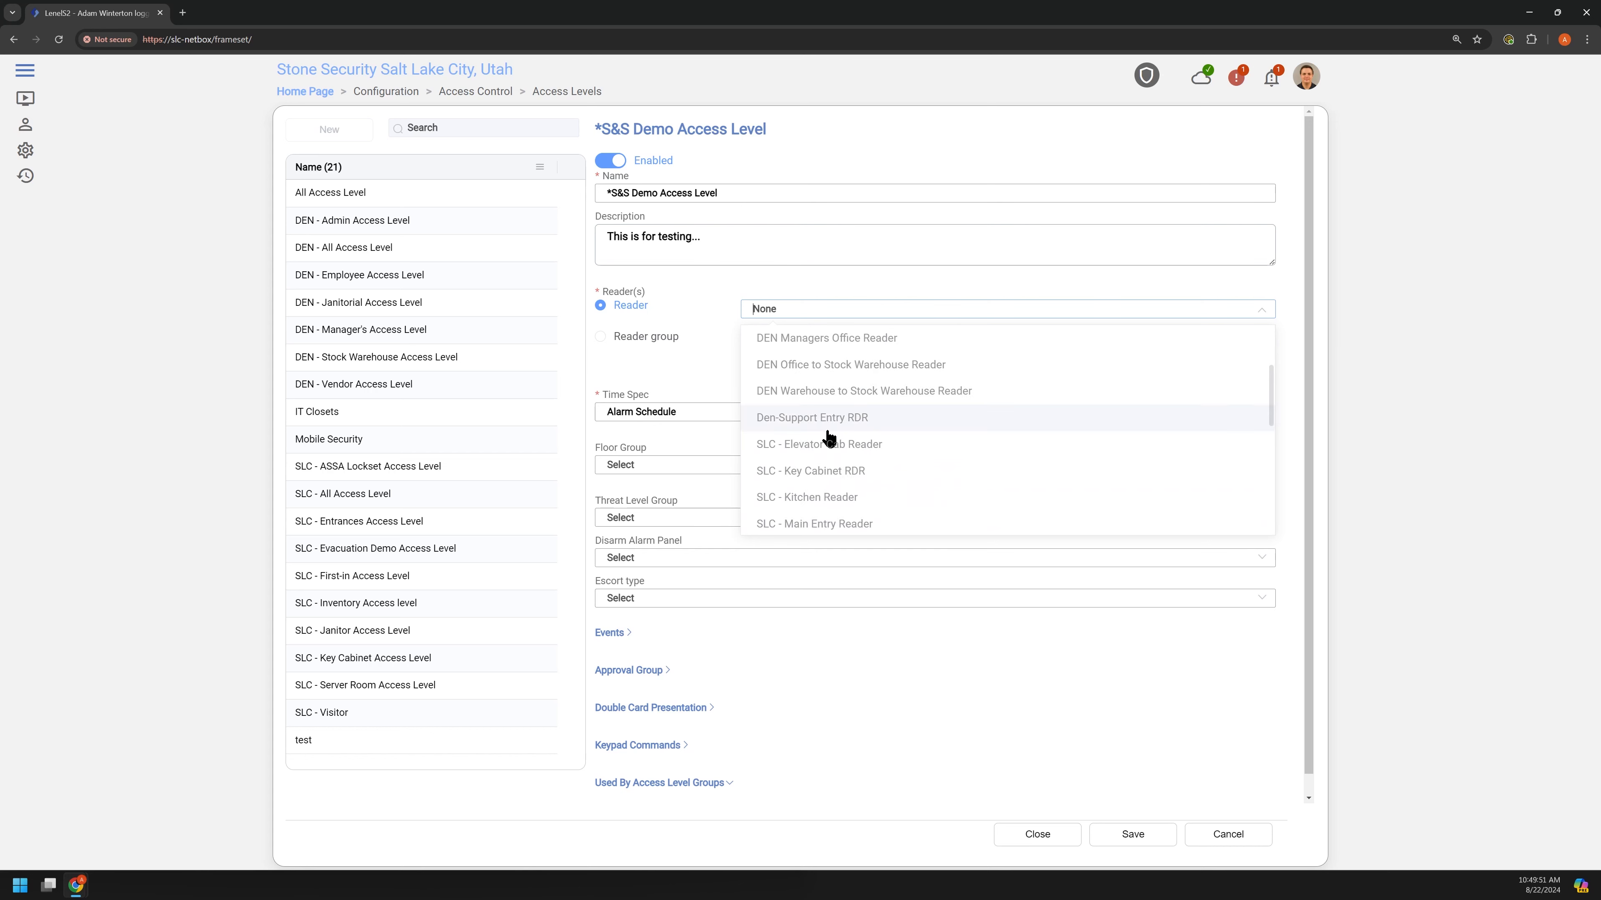
pyautogui.scroll(-3, 828, 438)
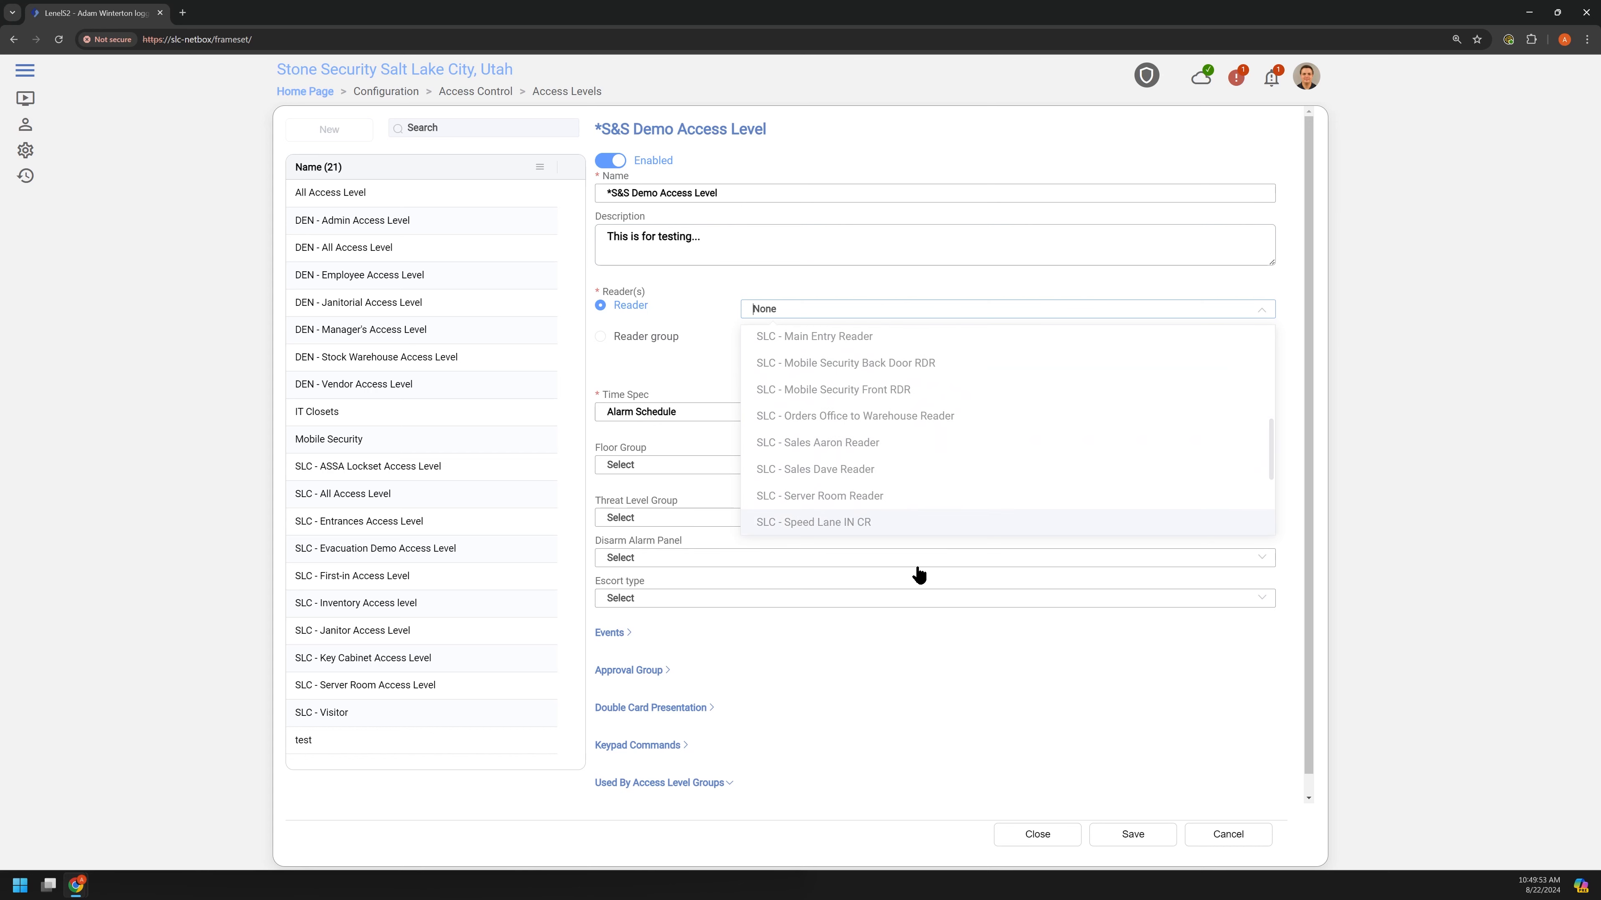
pyautogui.click(831, 445)
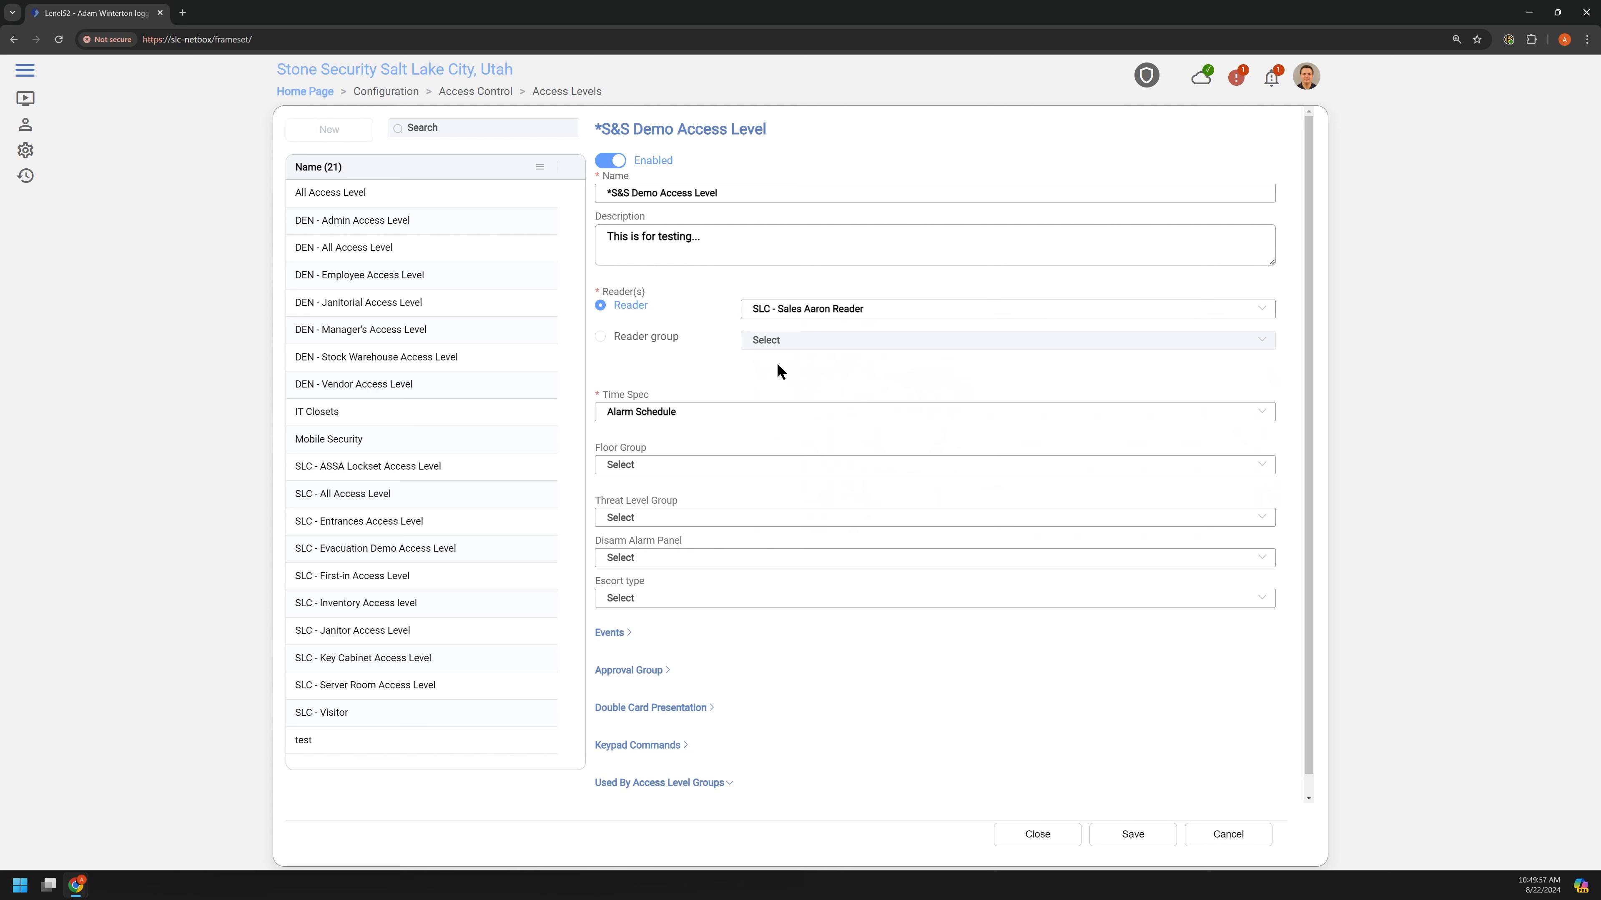
# Browse reader groups and individual readers, leaving the Reader group option selected with none chosen.
pyautogui.click(660, 341)
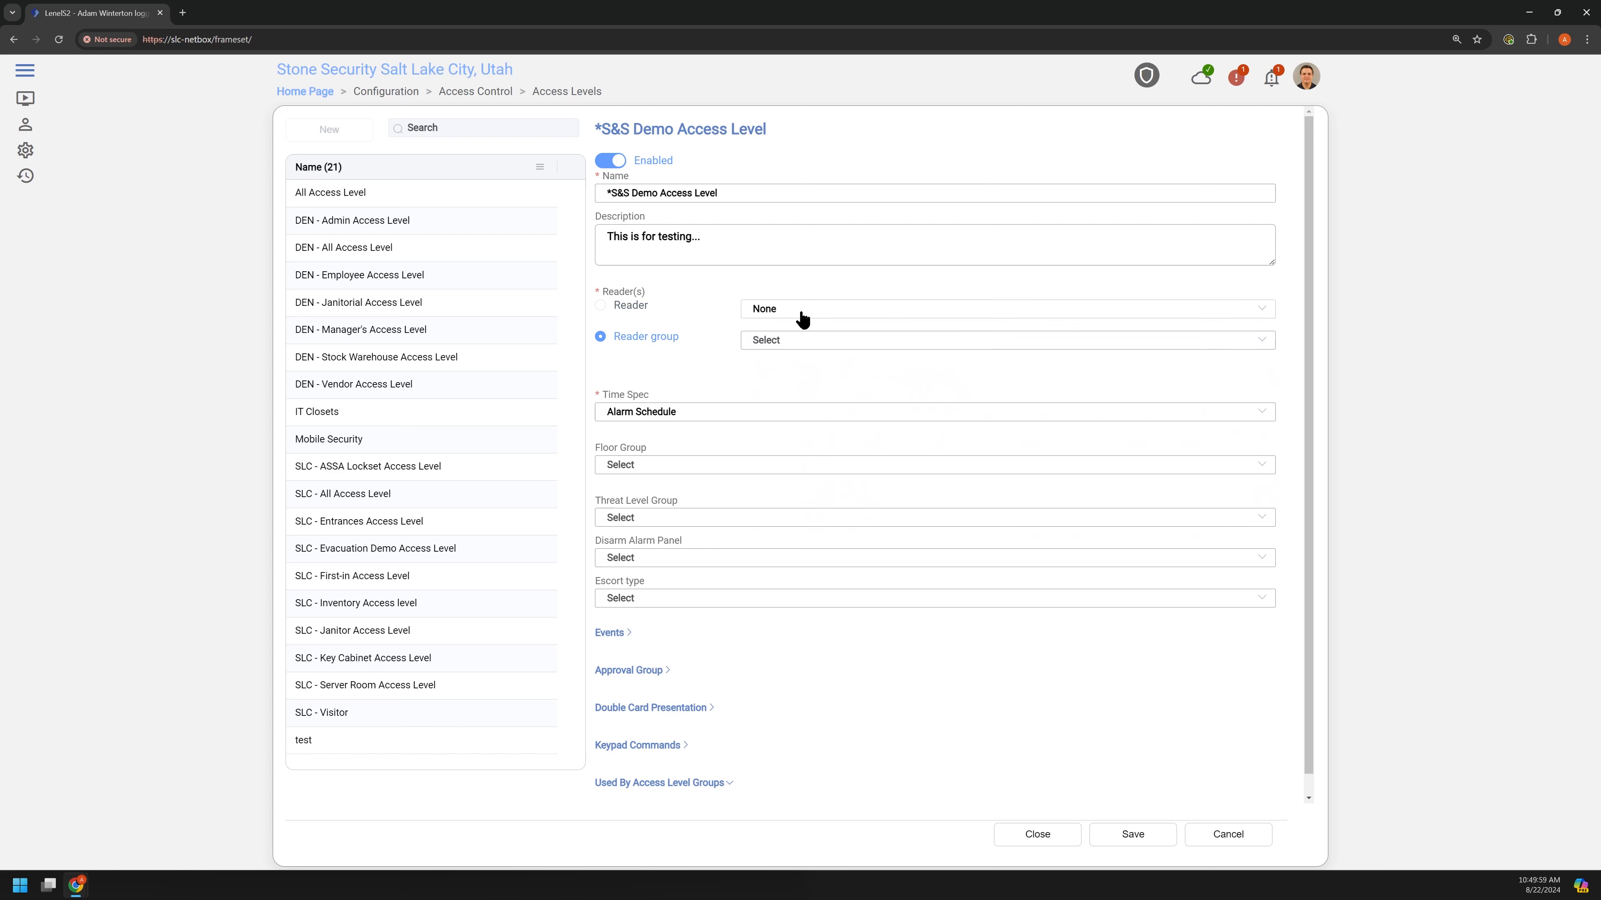
pyautogui.click(791, 338)
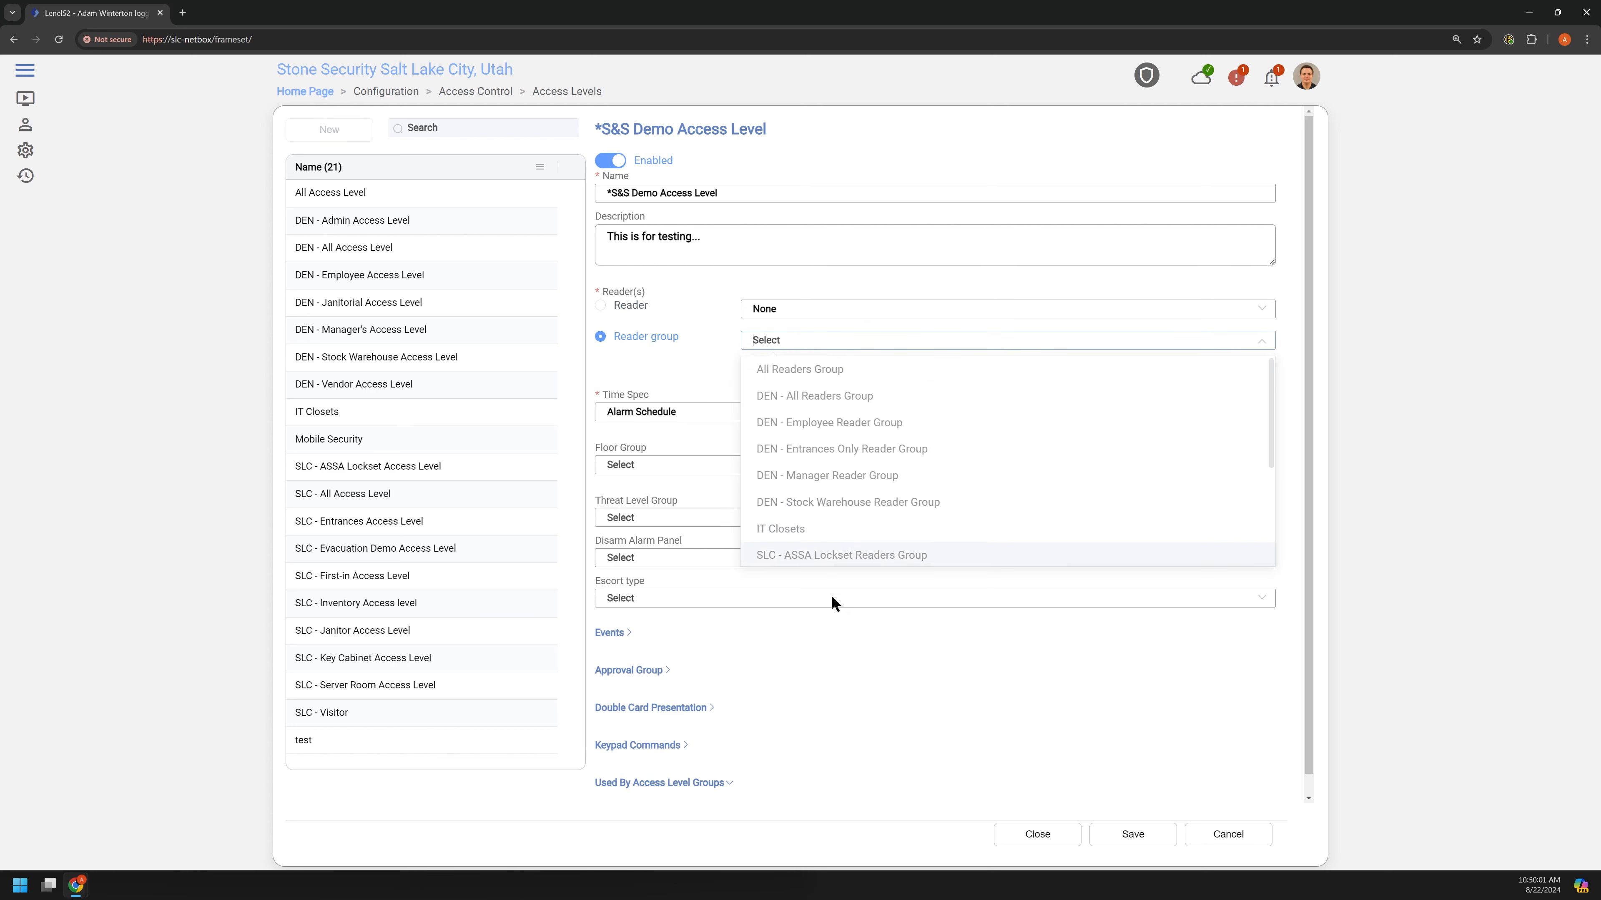
pyautogui.scroll(-1, 832, 601)
pyautogui.click(710, 357)
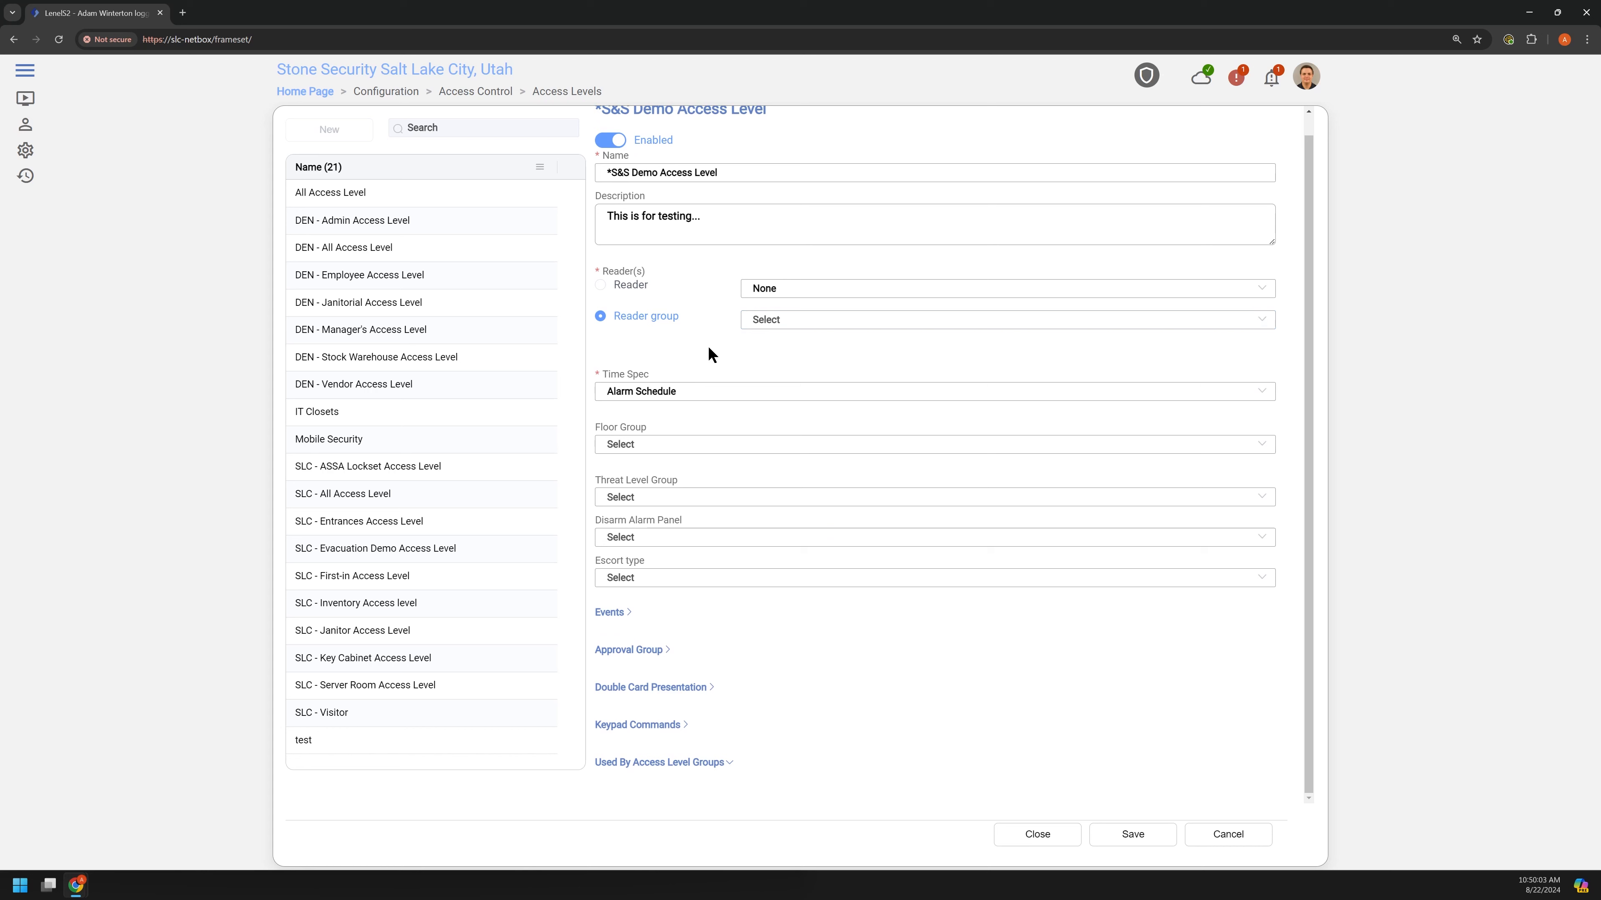
pyautogui.click(818, 321)
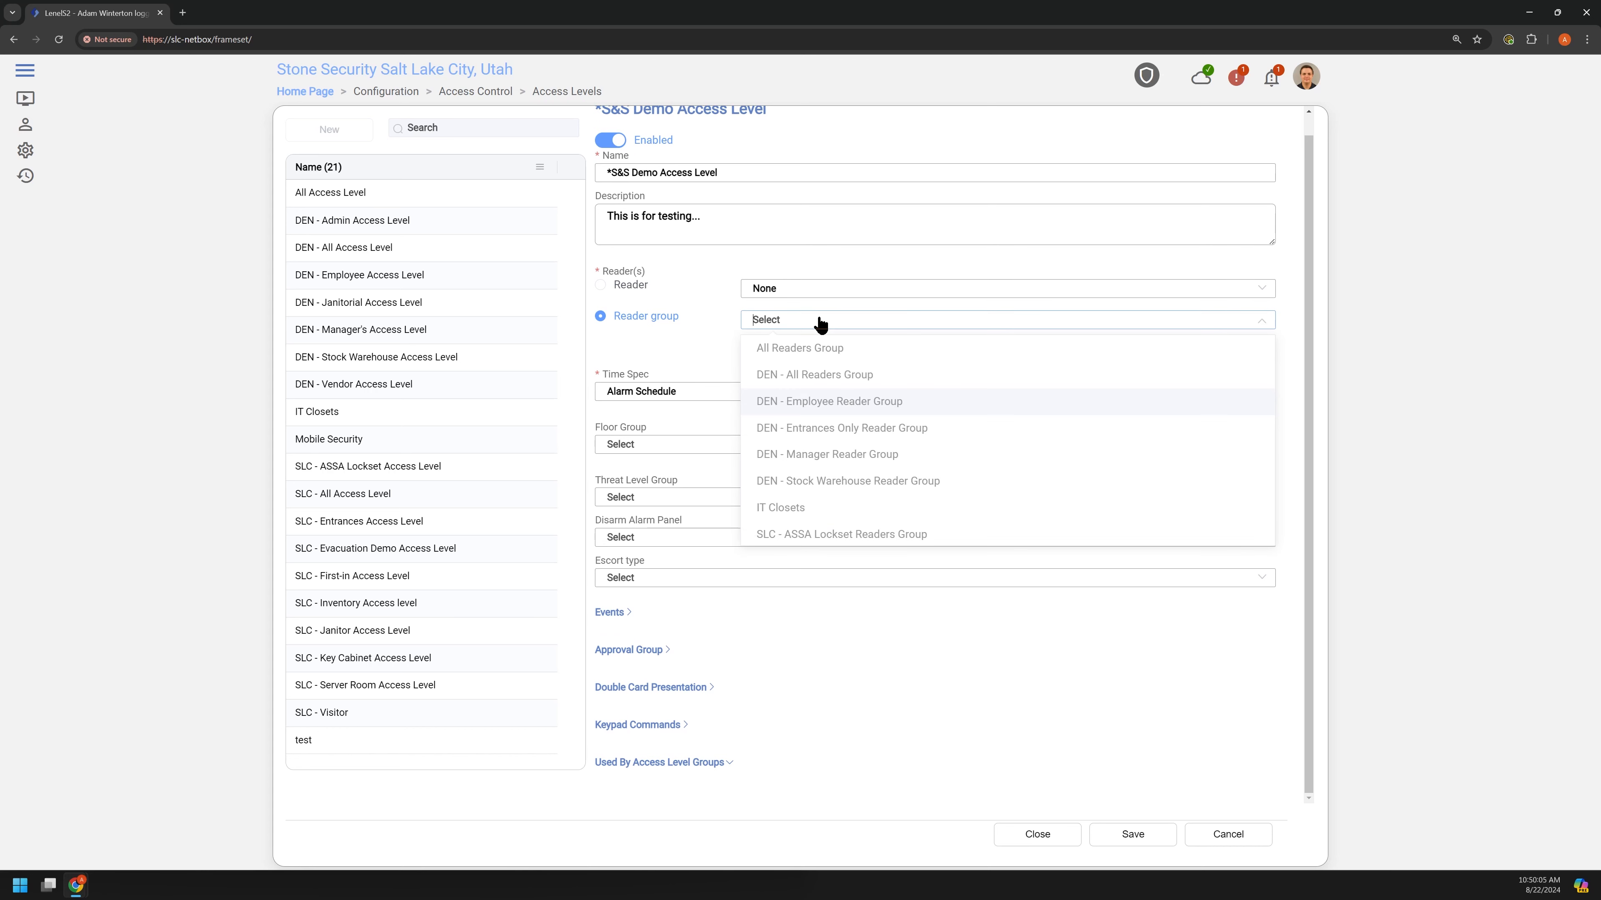
pyautogui.click(722, 363)
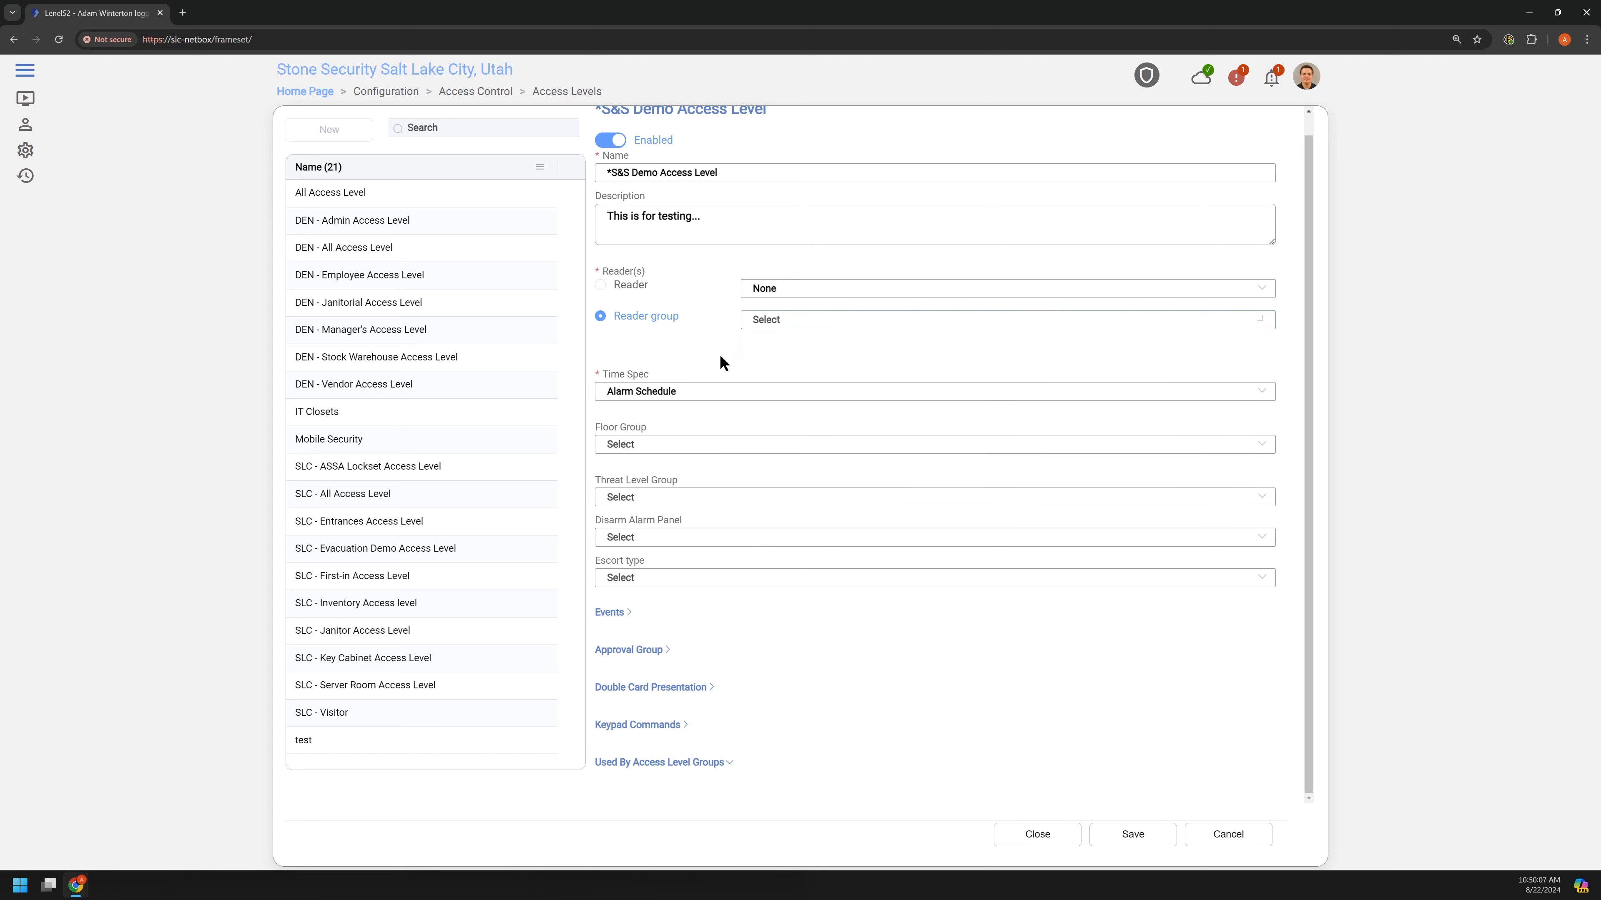
pyautogui.click(756, 291)
pyautogui.click(641, 289)
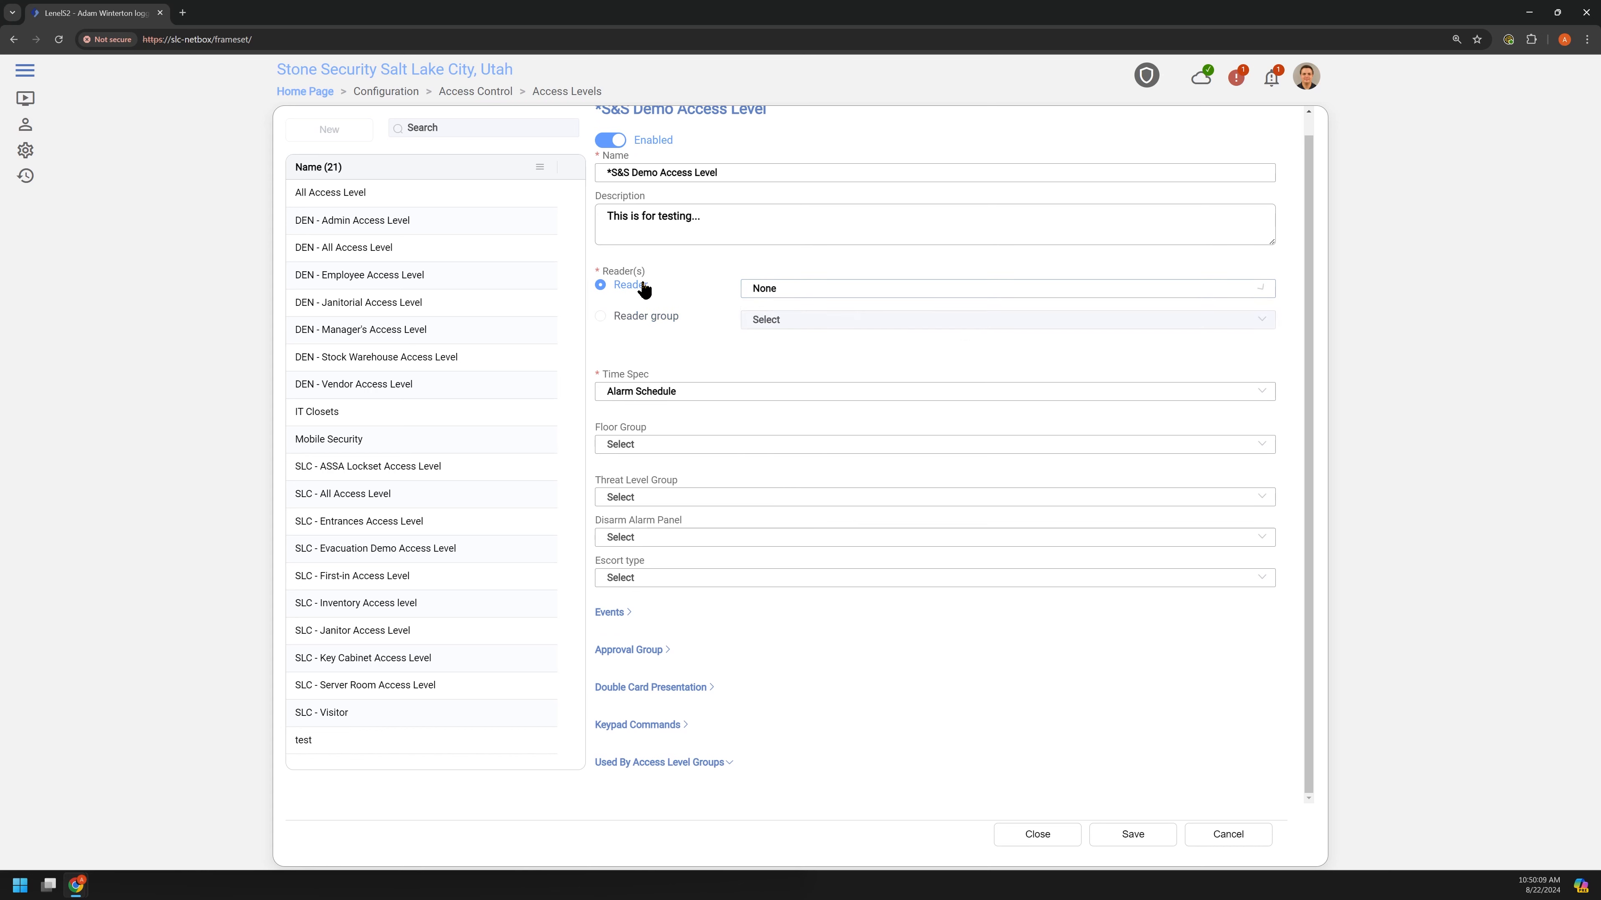
pyautogui.click(759, 291)
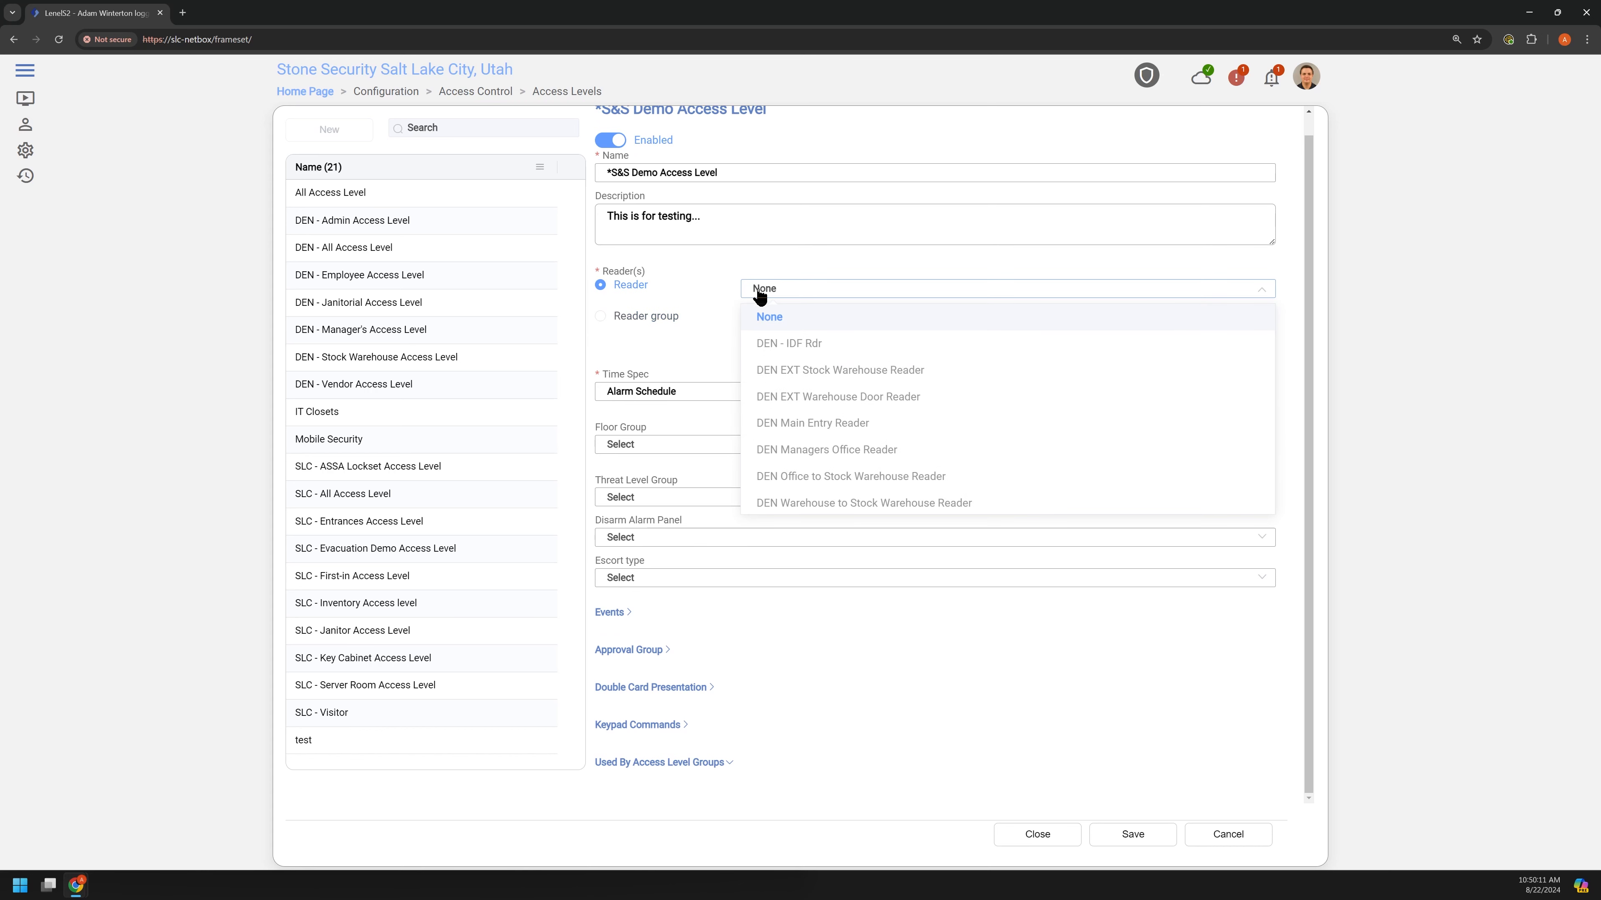
pyautogui.scroll(-6, 813, 400)
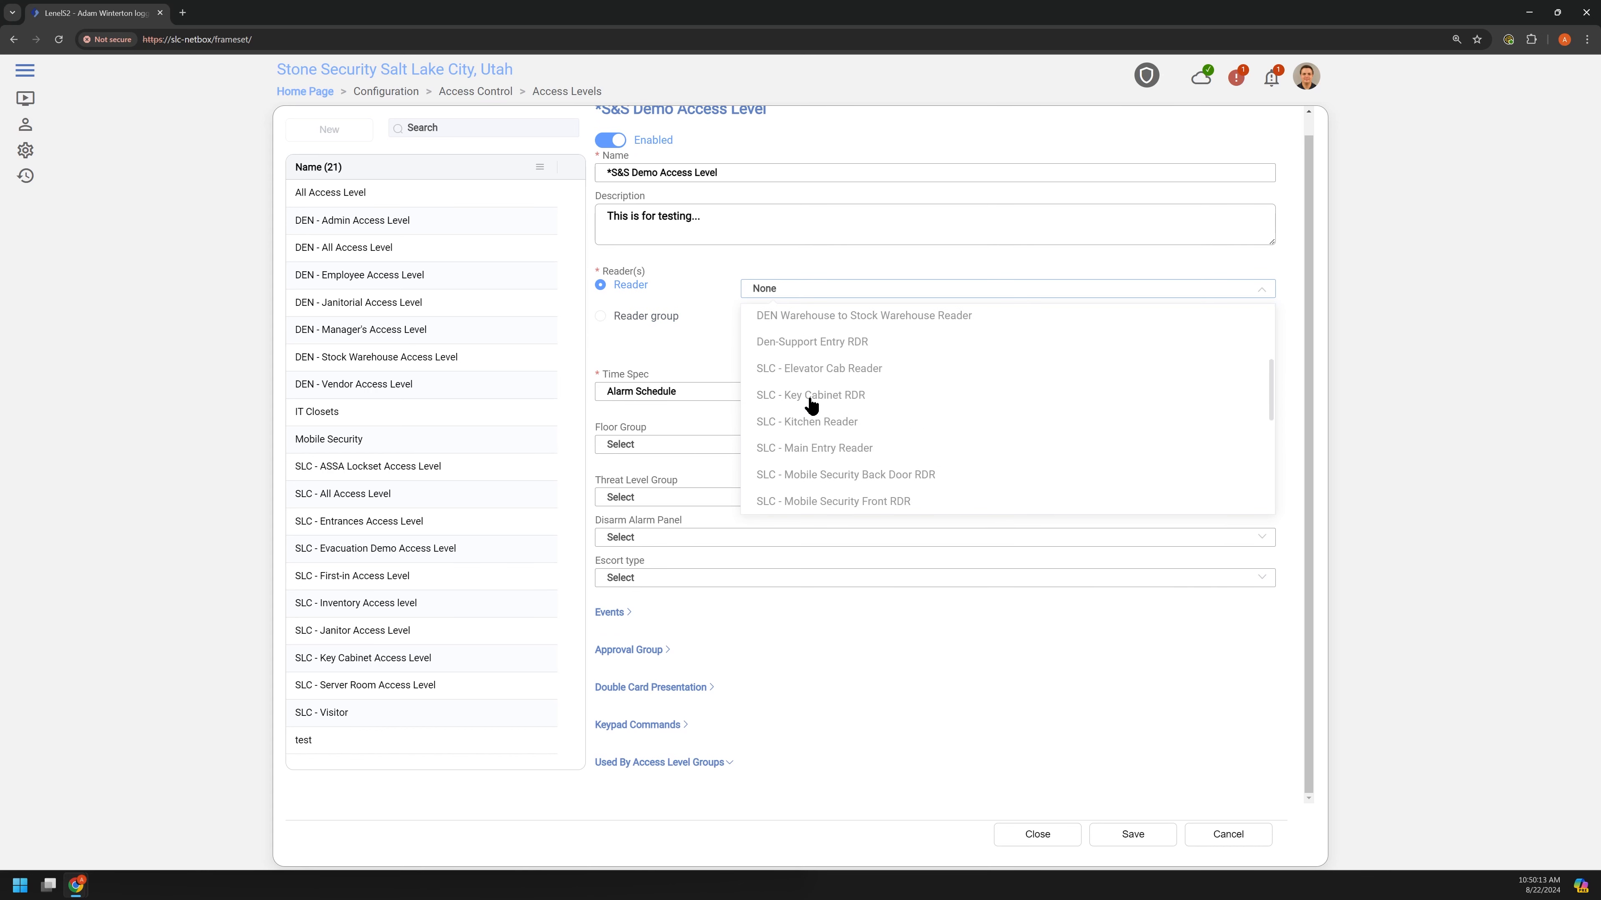
pyautogui.scroll(-3, 813, 403)
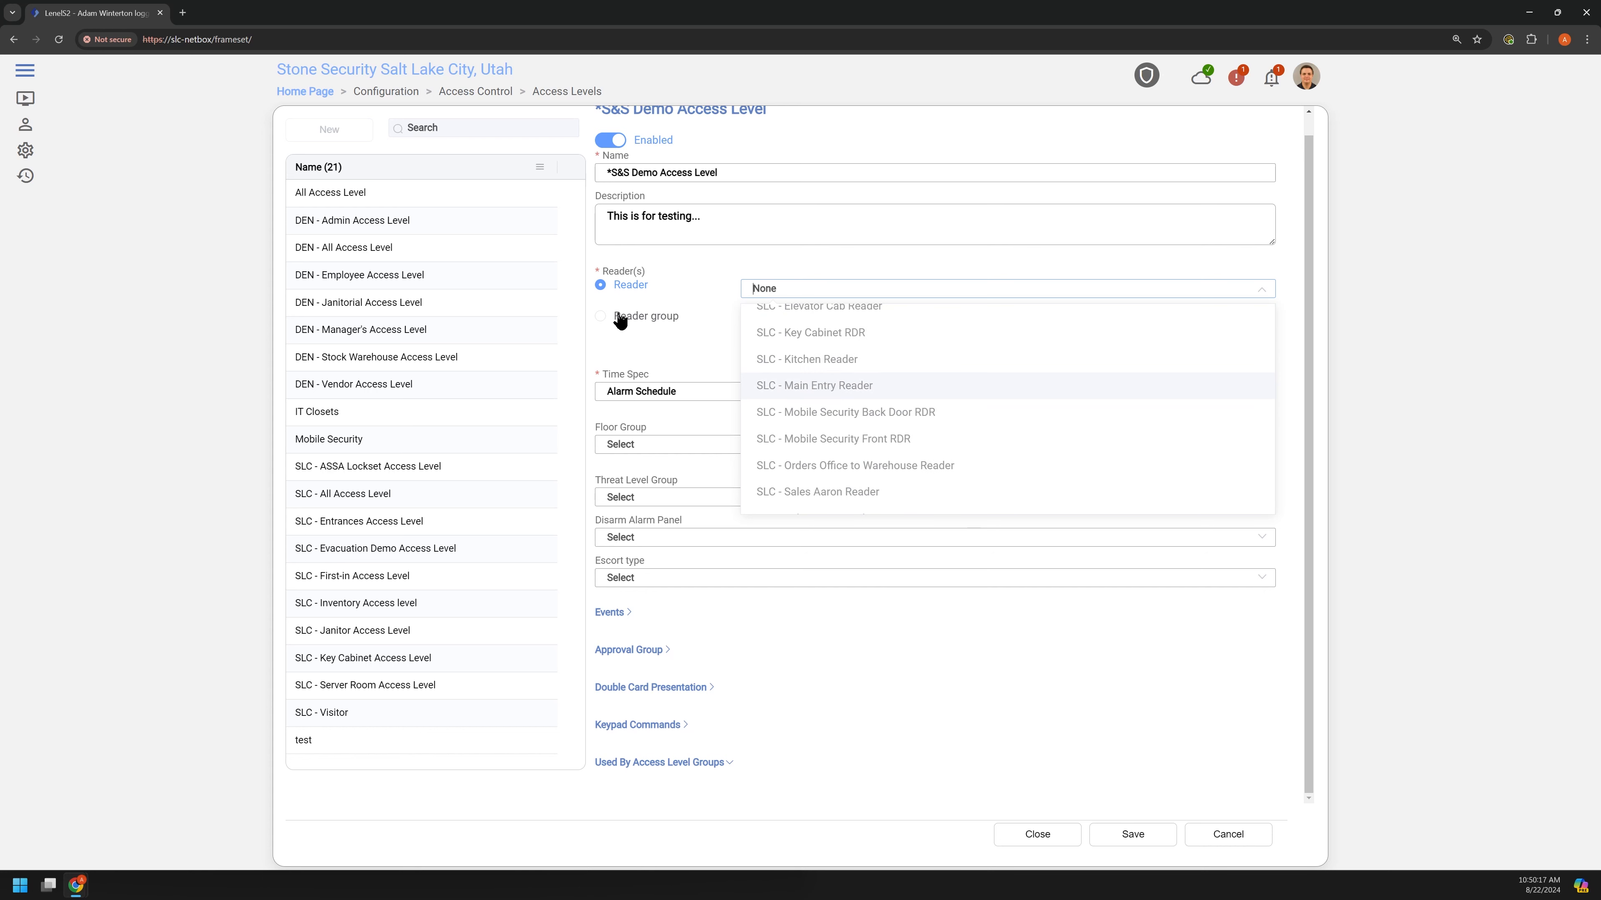
pyautogui.click(639, 317)
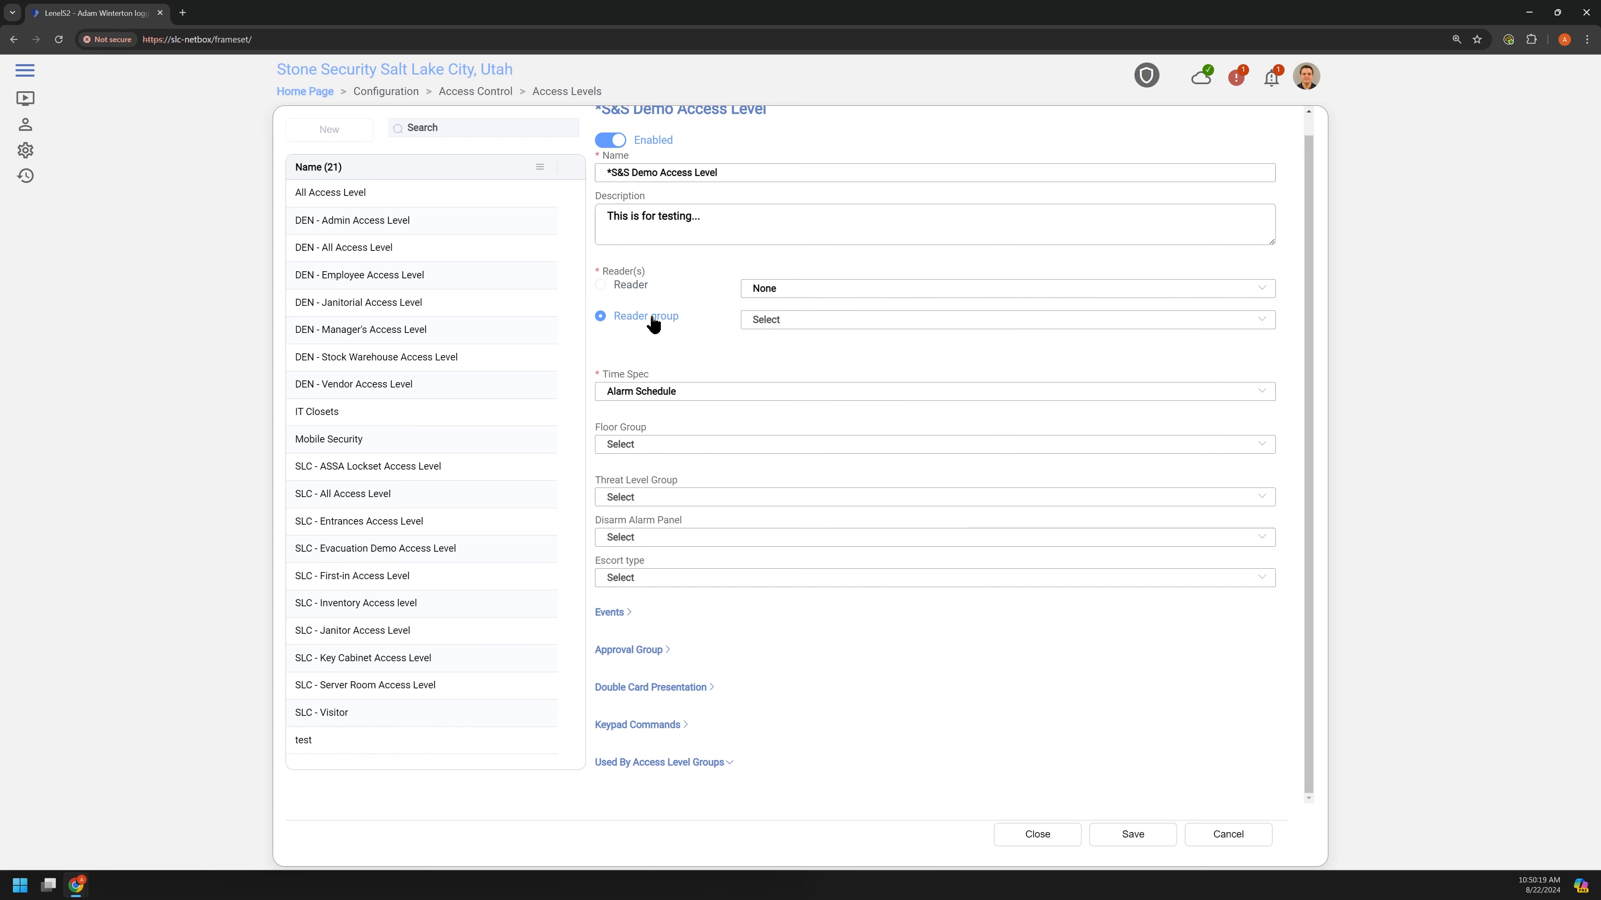
pyautogui.scroll(1, 653, 373)
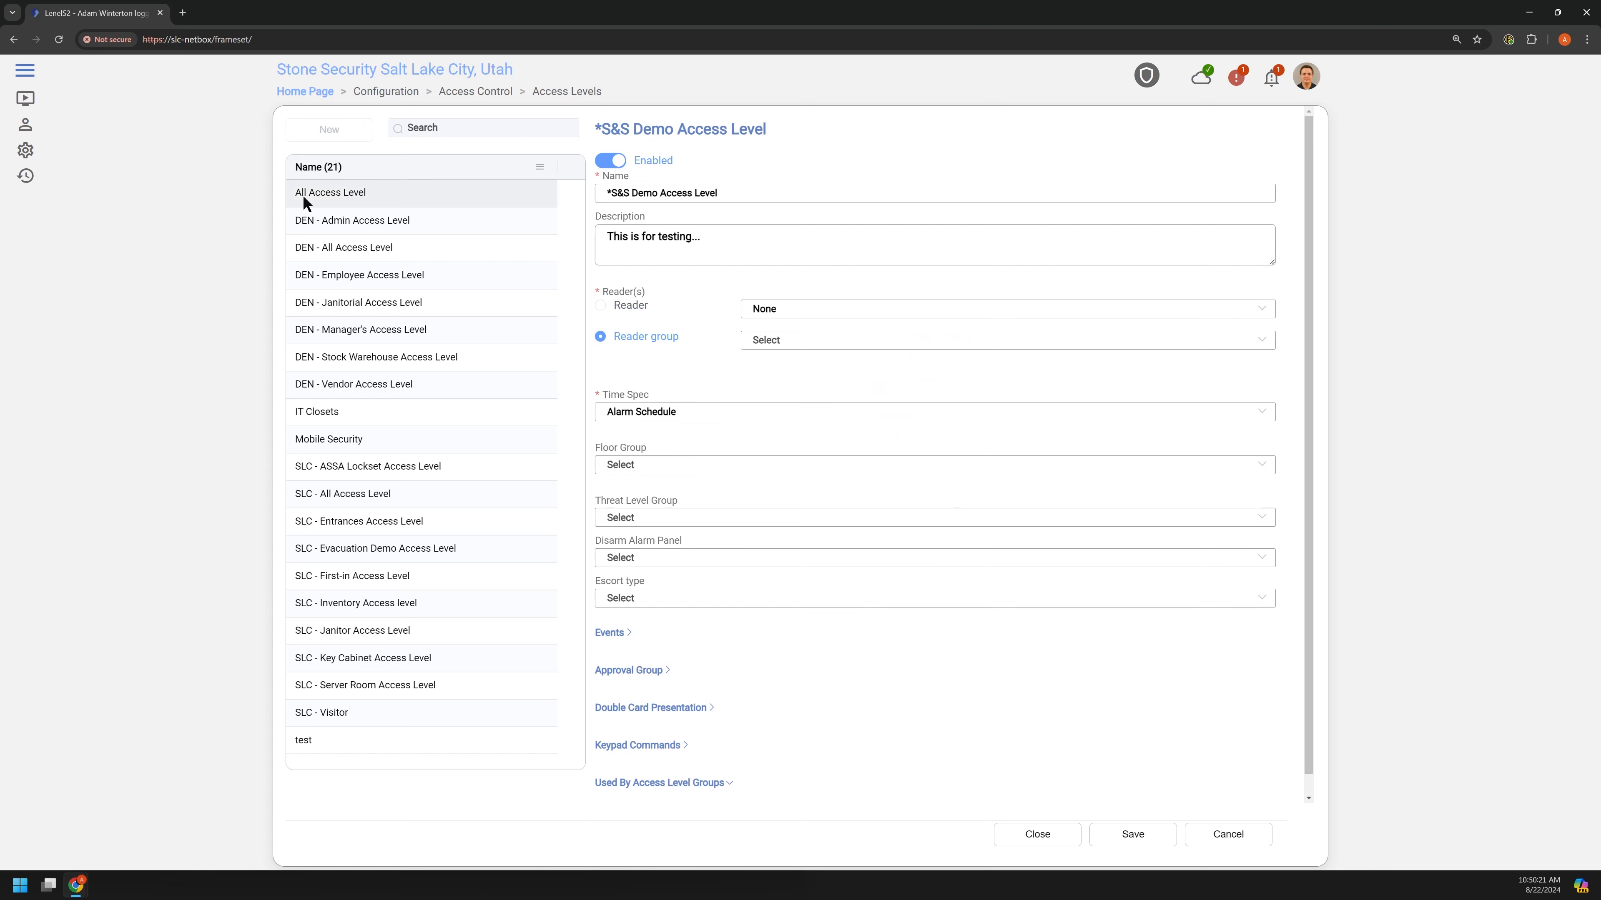
# Go to Configuration > Access Control > Reader Groups, confirming the unsaved access level is discarded.
pyautogui.click(23, 152)
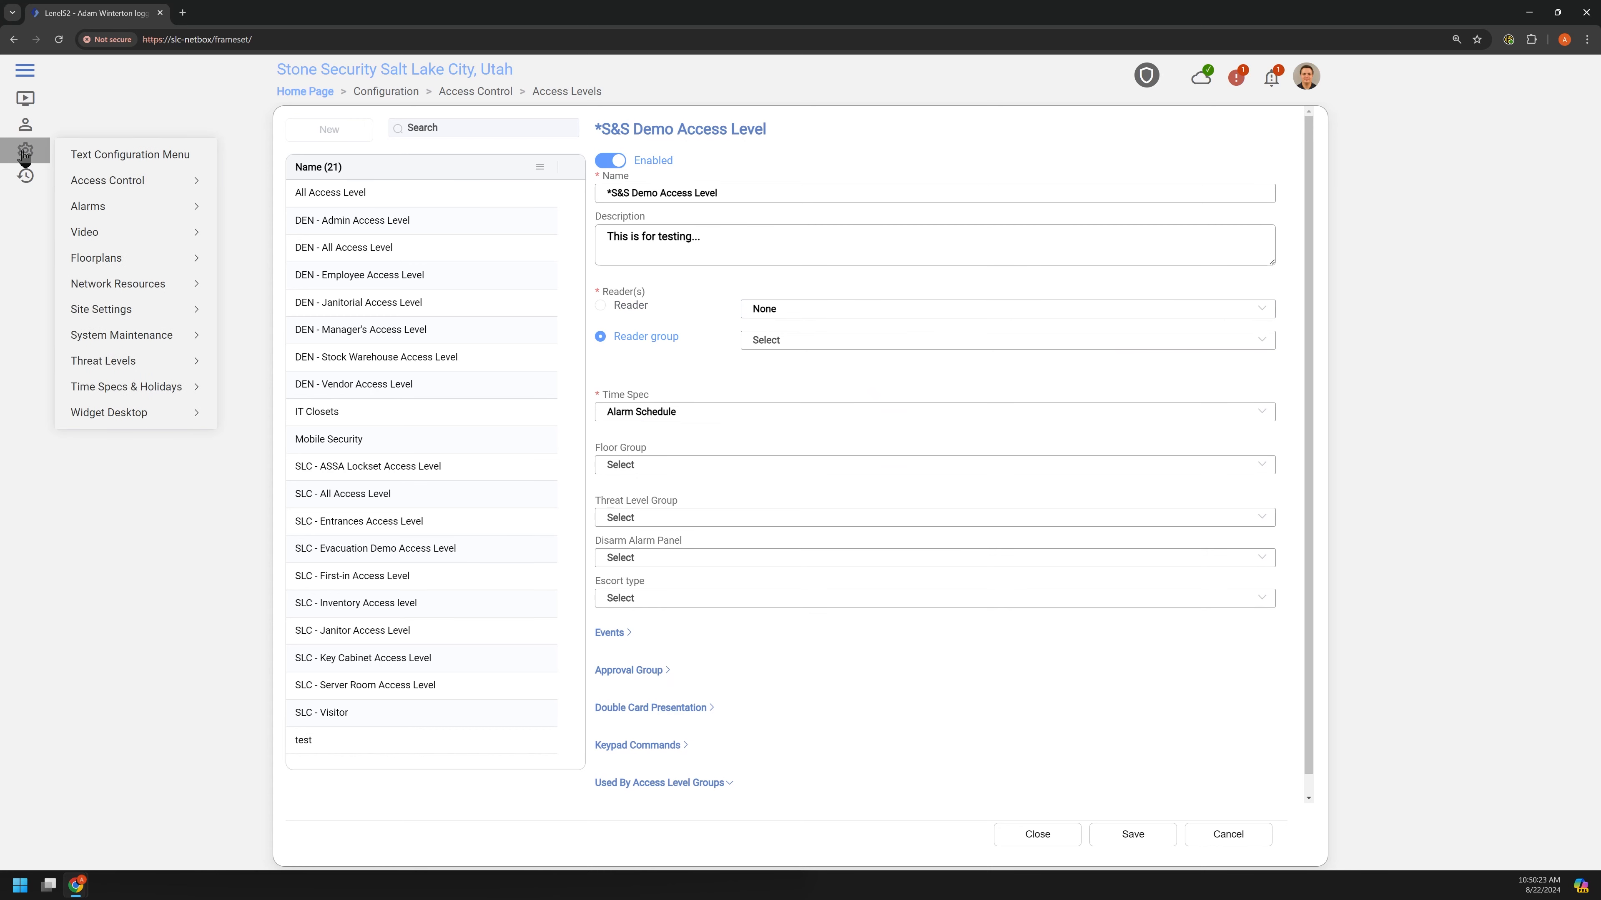
pyautogui.click(150, 180)
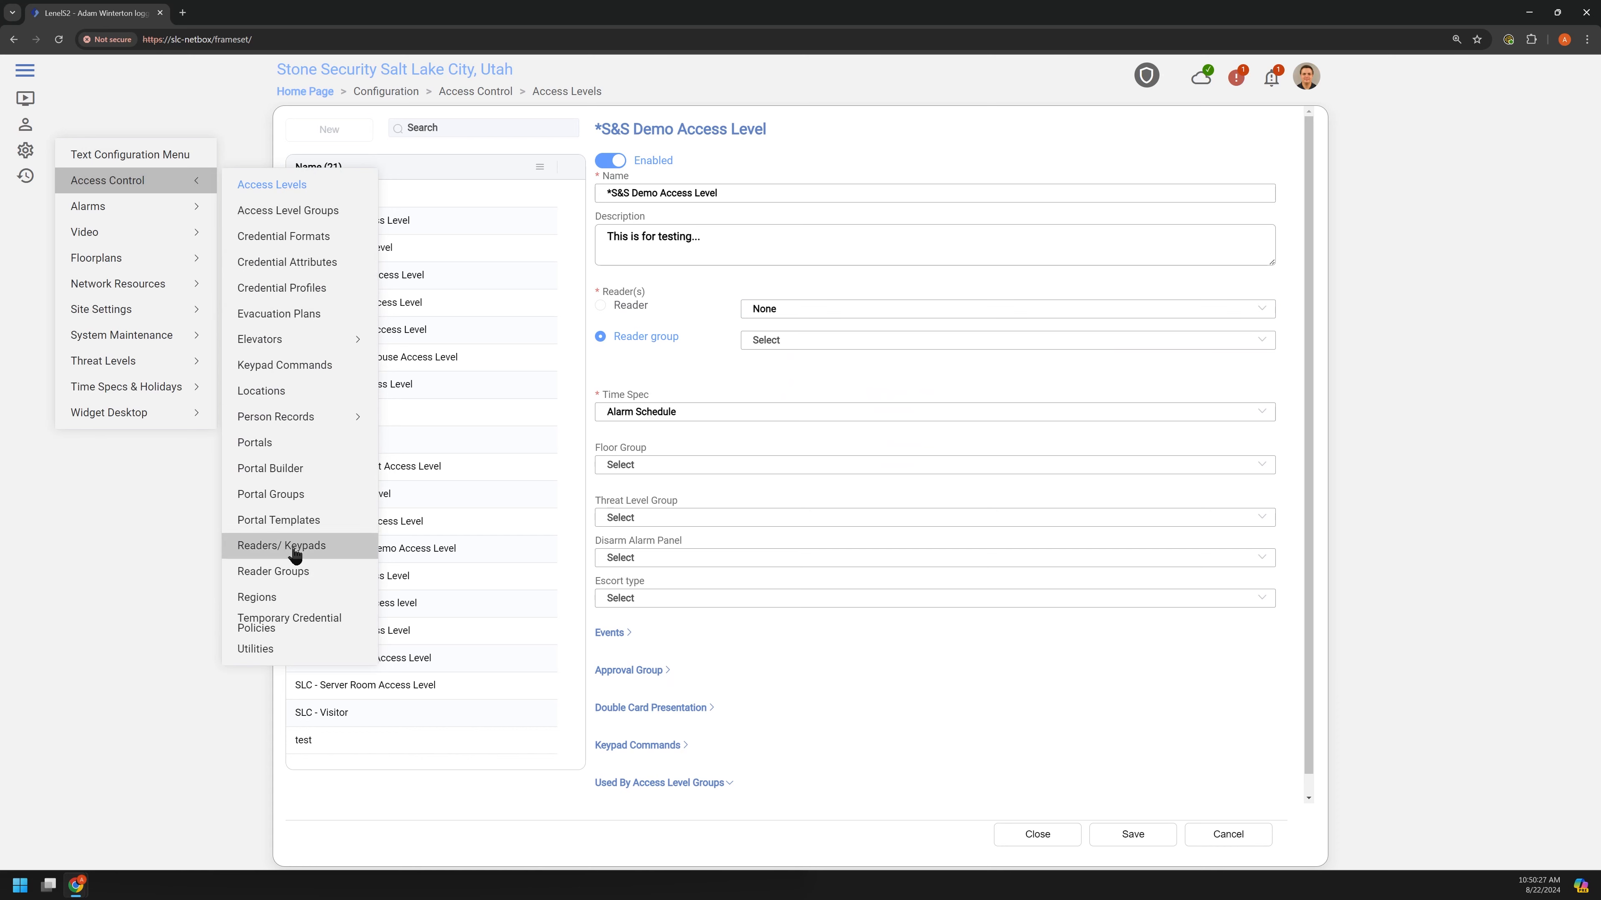
pyautogui.click(270, 577)
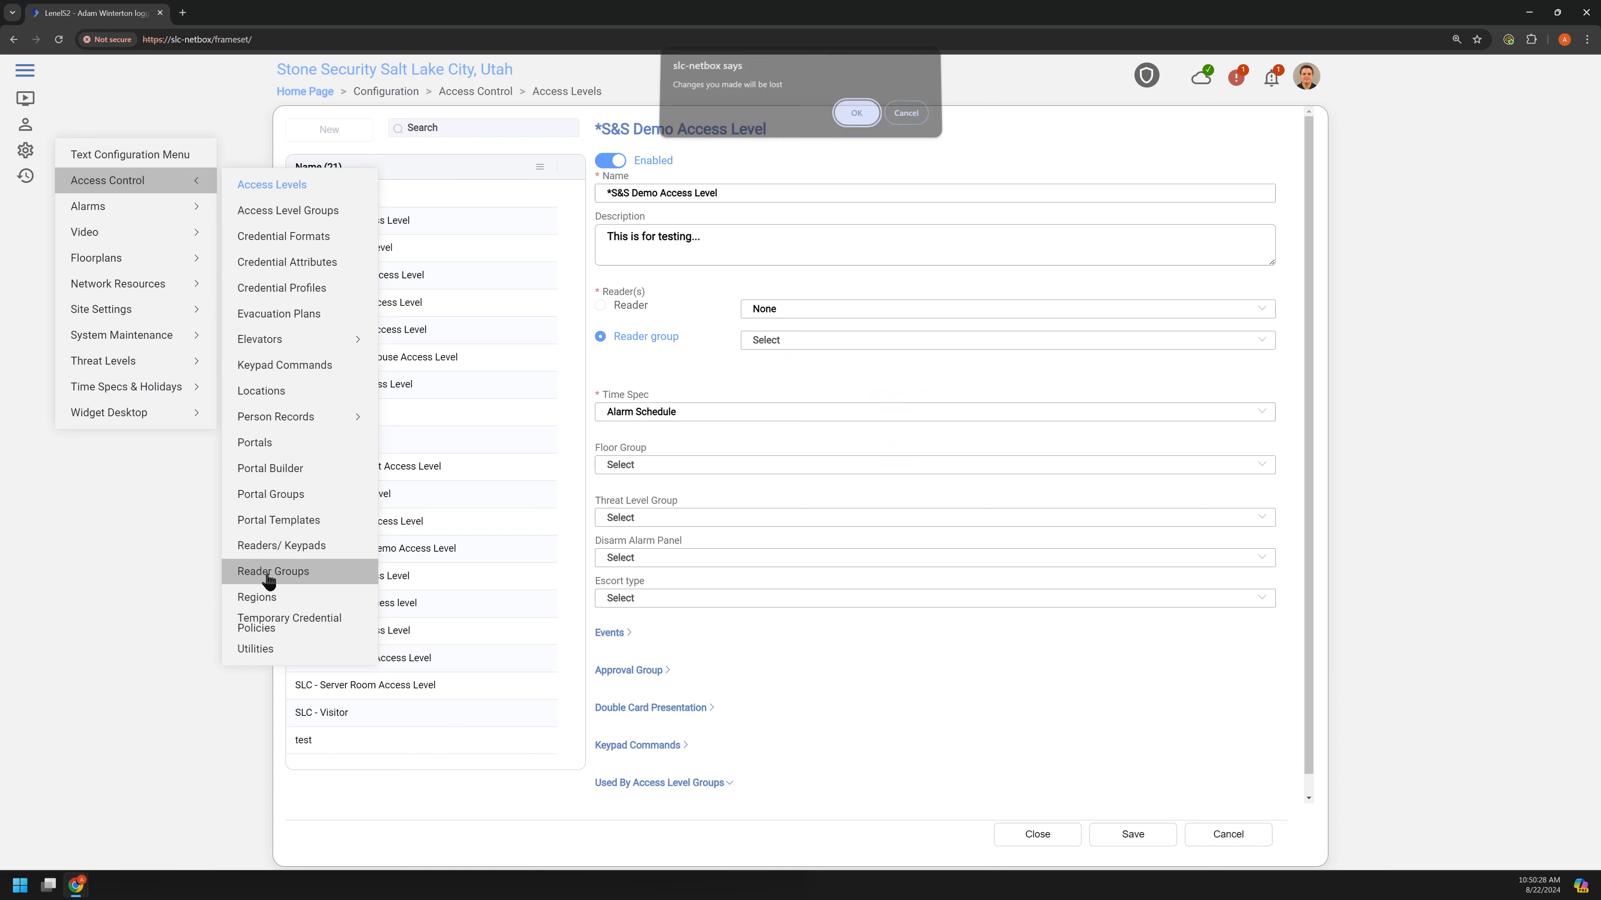
pyautogui.click(852, 120)
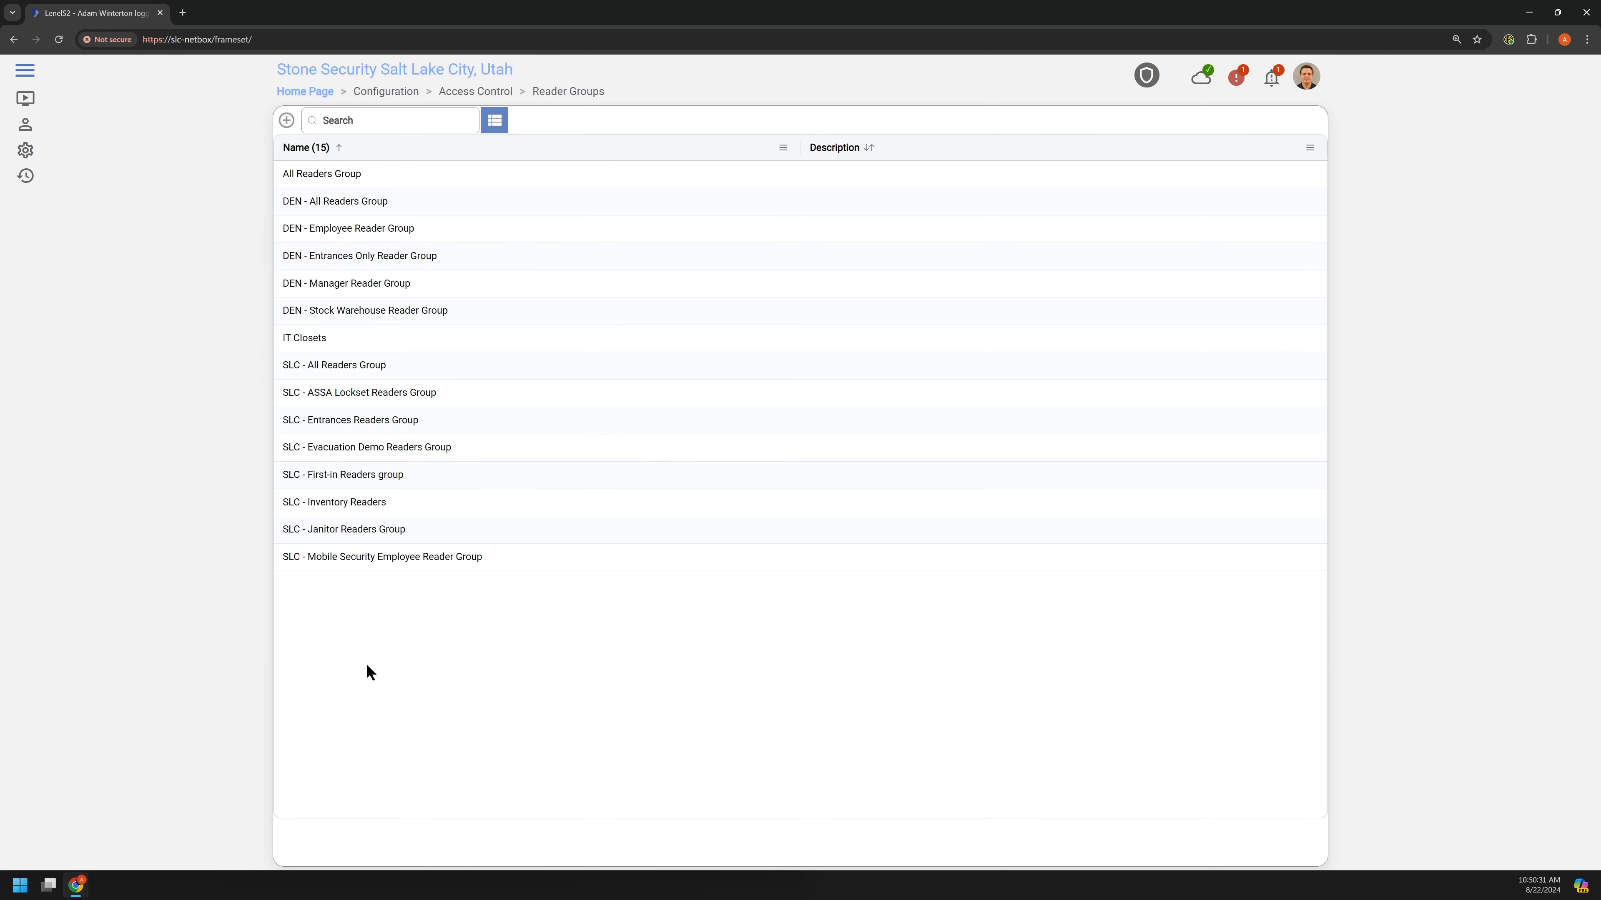
# Add a new reader group and name it '*S&S Demo Reader Group'.
pyautogui.click(287, 123)
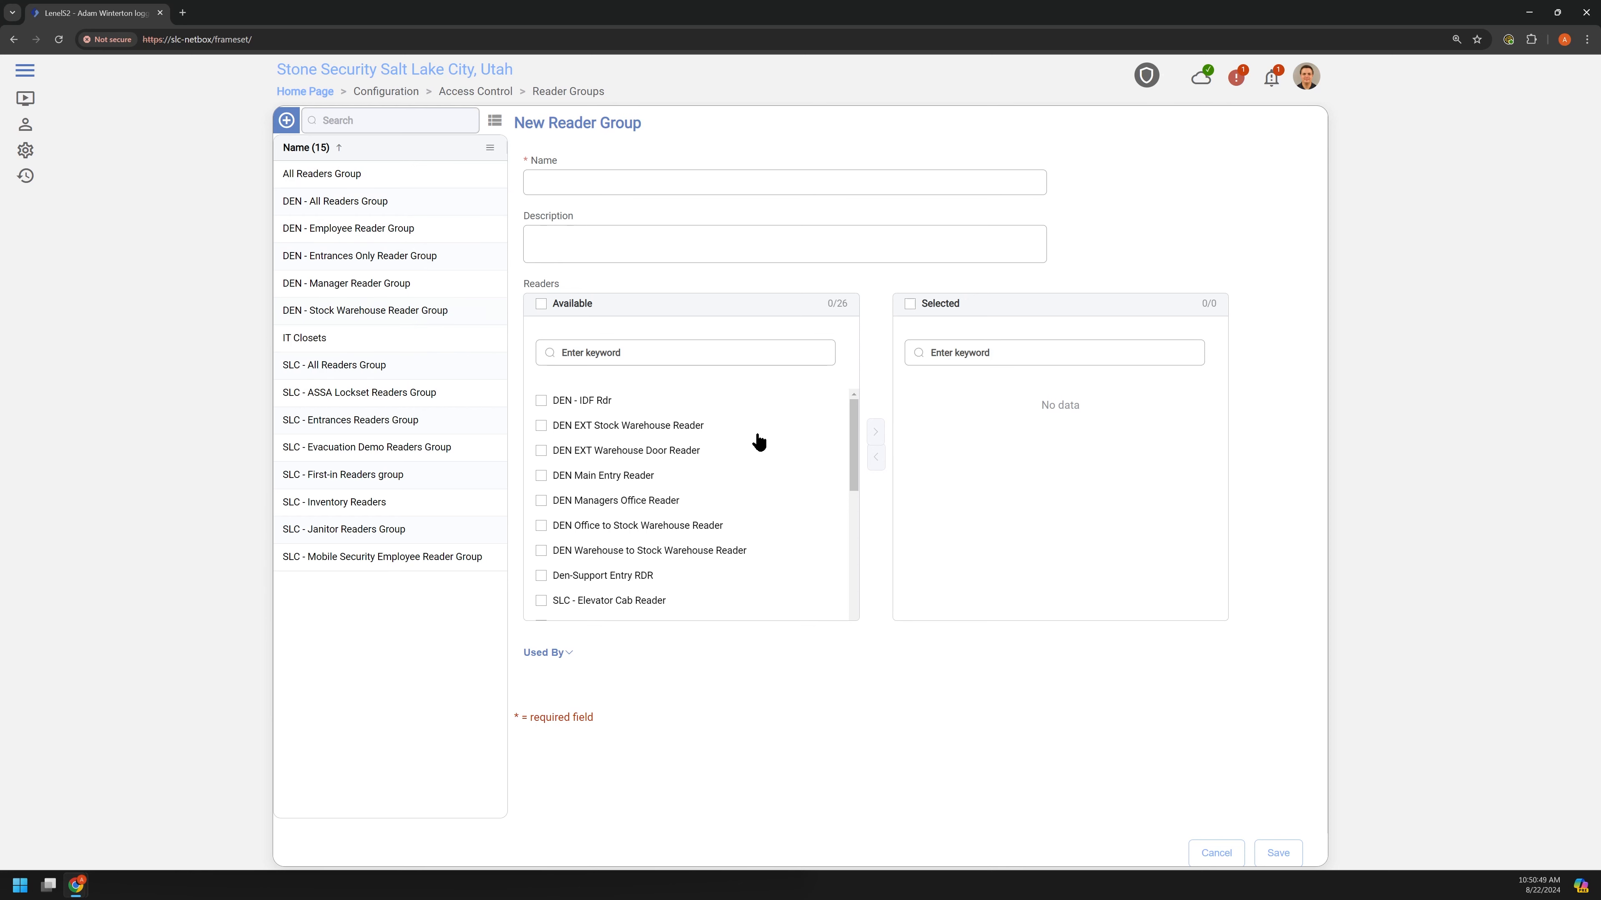
pyautogui.click(602, 183)
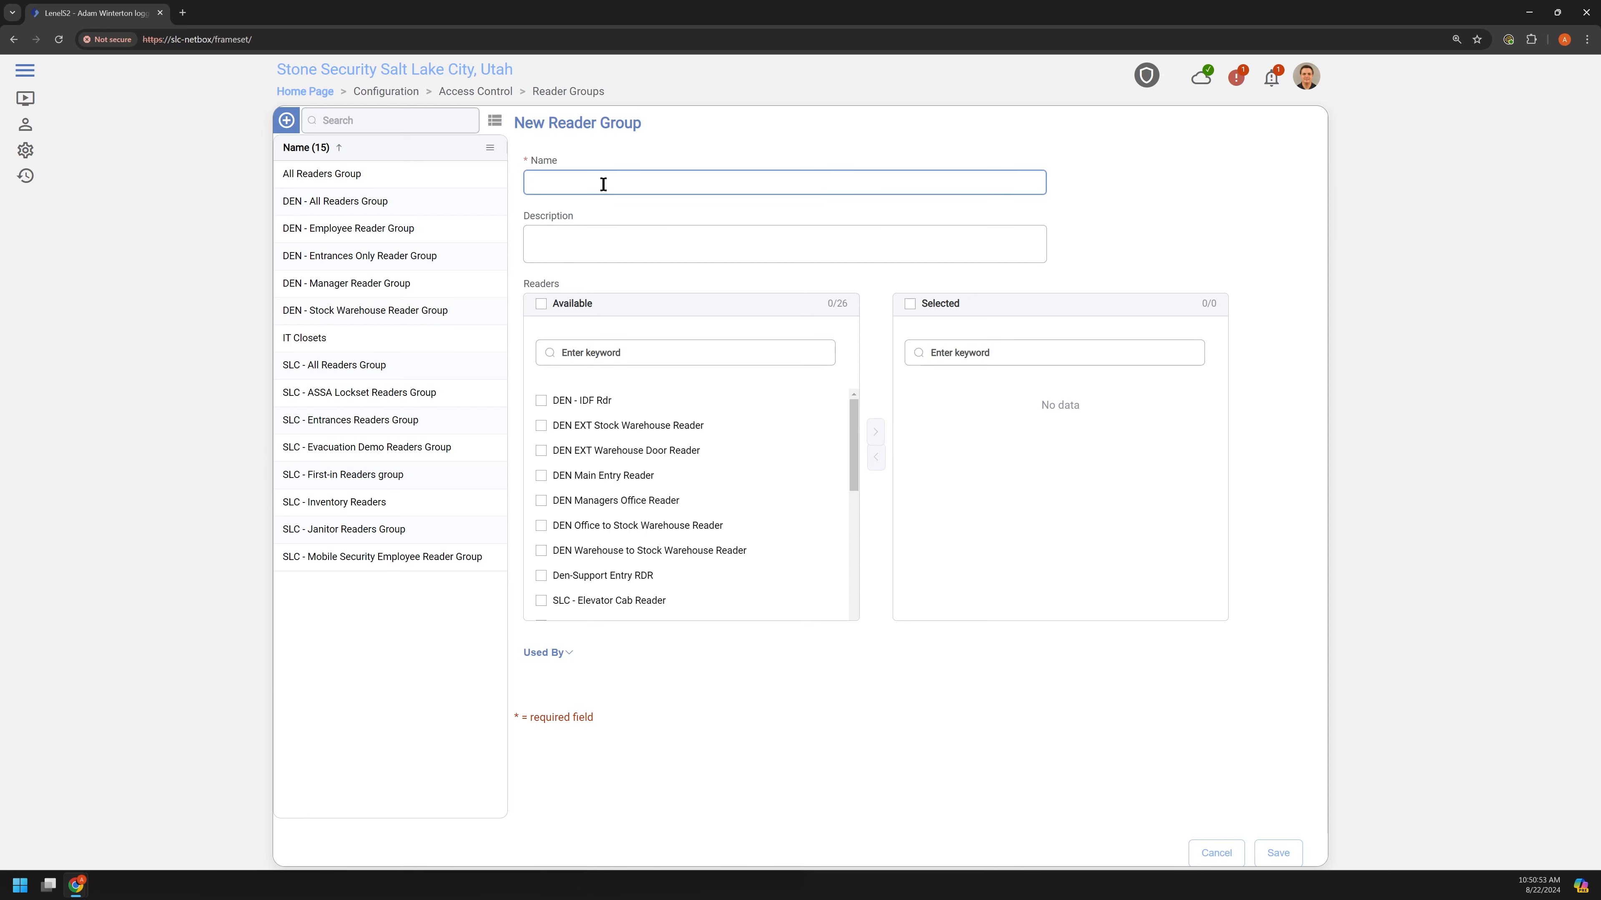
pyautogui.write('*S&S')
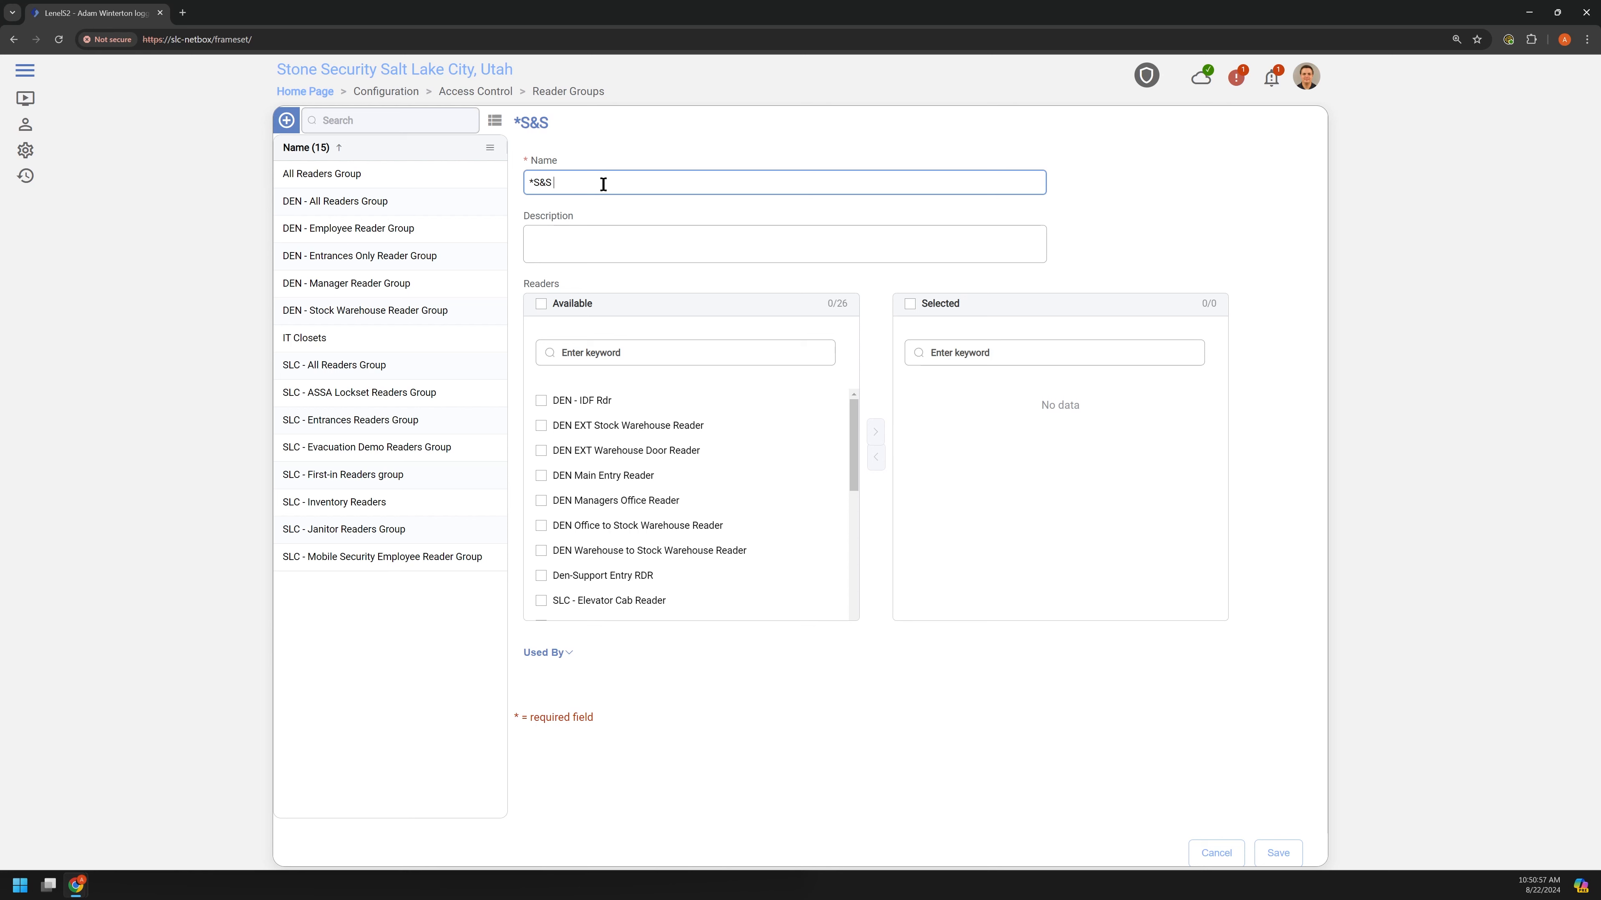
pyautogui.write('SDemo REa')
pyautogui.press('BackSpace')
pyautogui.press('BackSpace')
pyautogui.write('eader Group')
pyautogui.press('BackSpace')
pyautogui.press('BackSpace')
pyautogui.press('BackSpace')
pyautogui.press('BackSpace')
pyautogui.press('BackSpace')
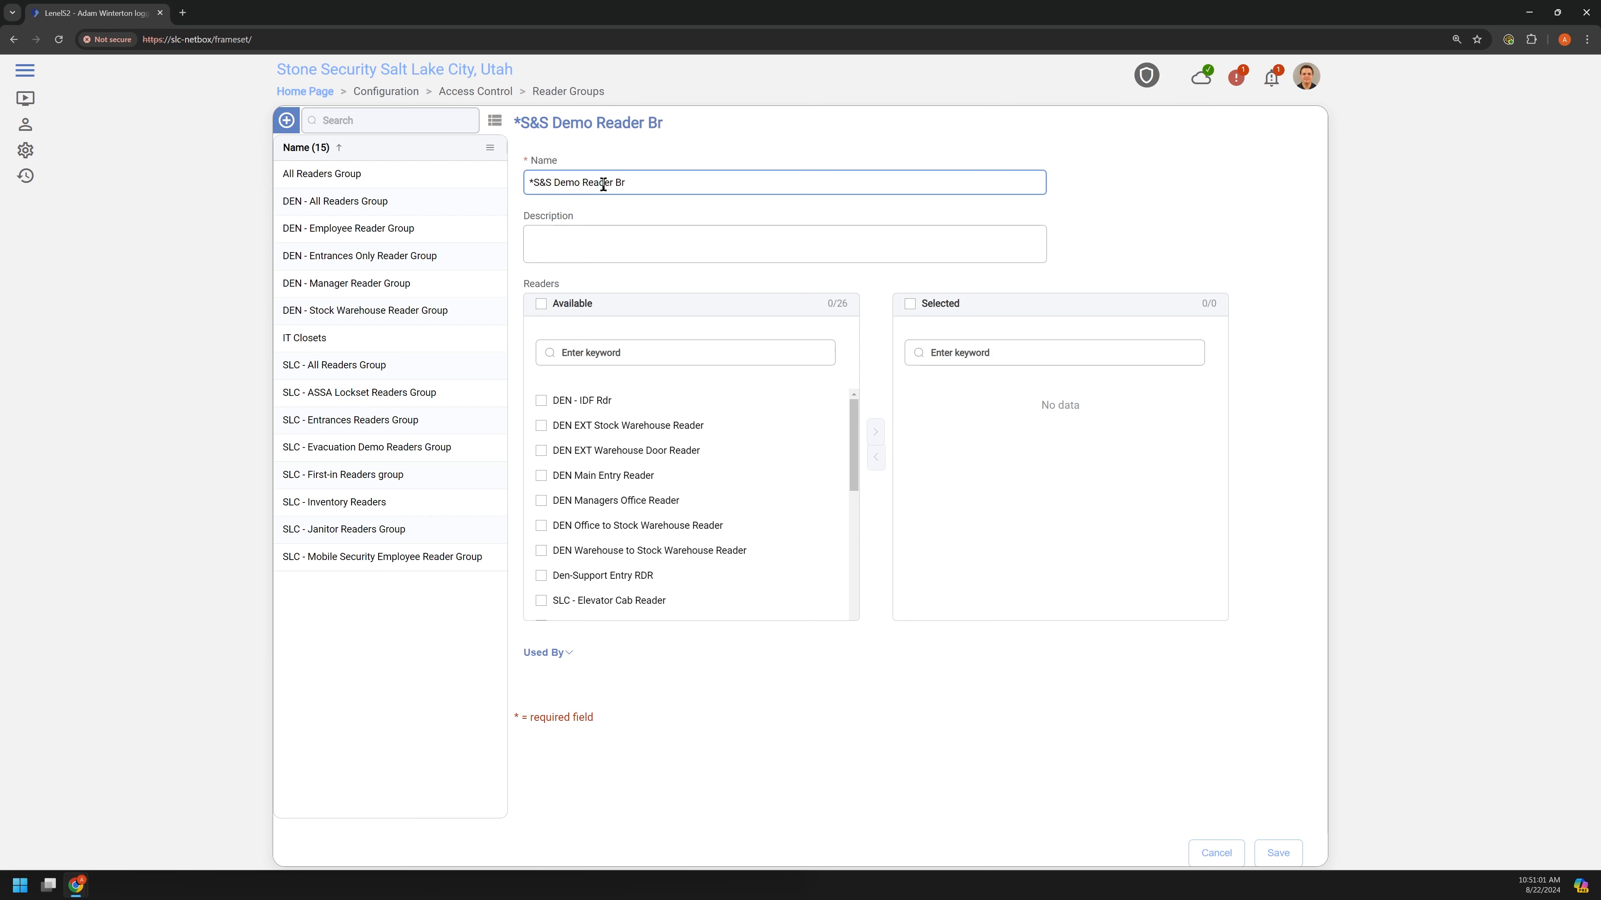
pyautogui.write('BG')
pyautogui.press('BackSpace')
pyautogui.press('BackSpace')
pyautogui.write('Group')
# Filter the available readers with 'W' to list the Warehouse readers.
pyautogui.click(540, 401)
pyautogui.click(540, 425)
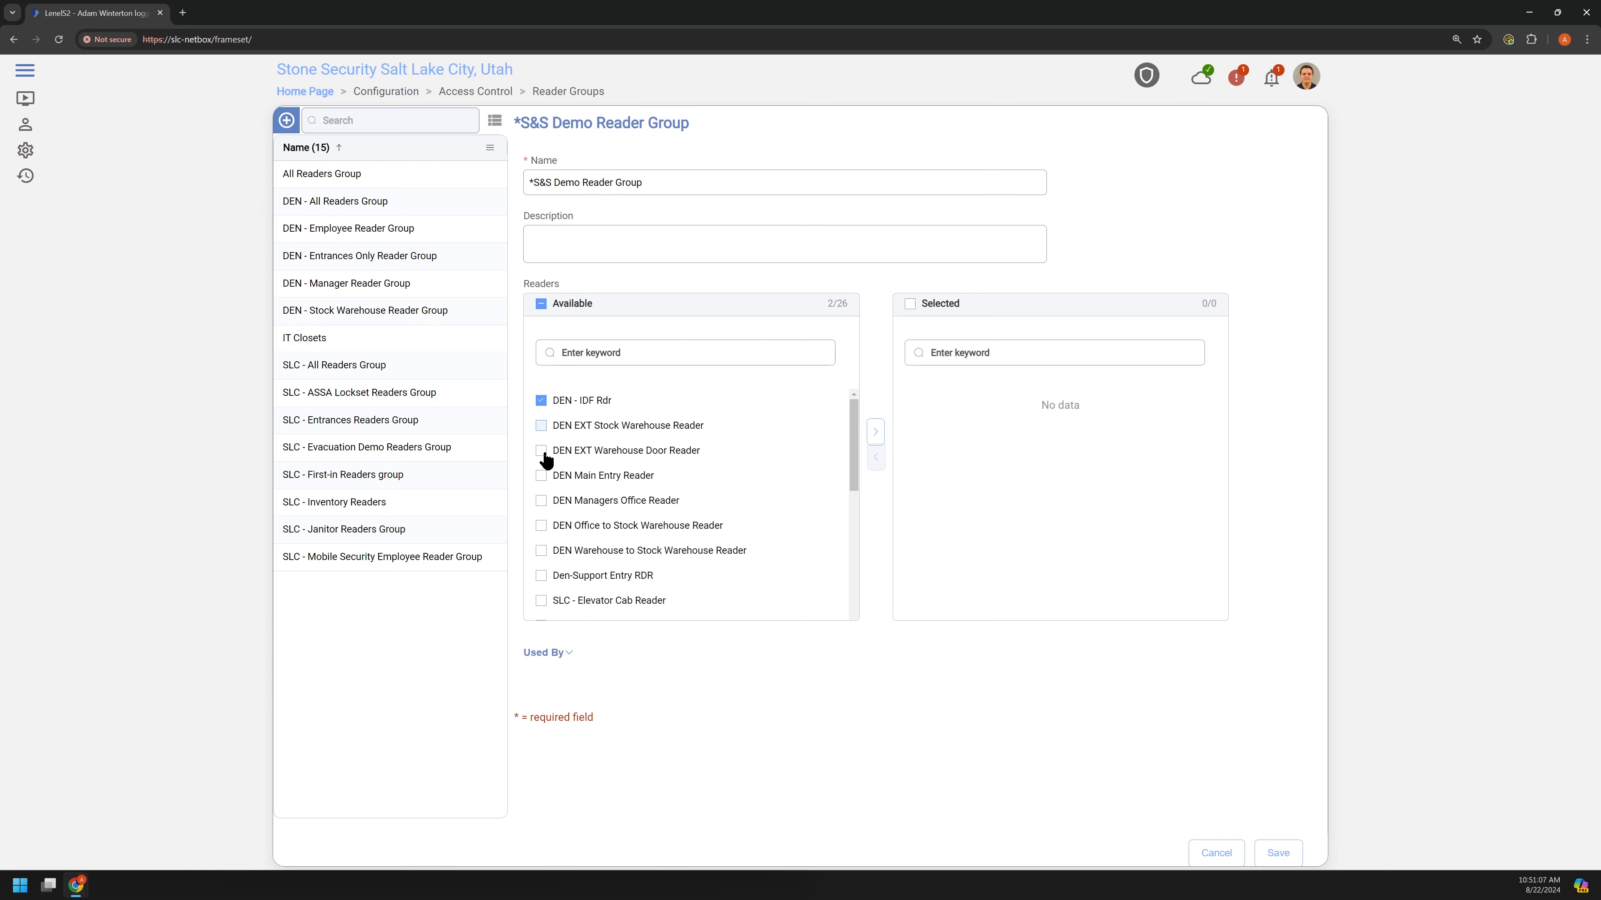
pyautogui.click(540, 450)
pyautogui.click(540, 401)
pyautogui.click(541, 426)
pyautogui.click(543, 451)
pyautogui.click(633, 355)
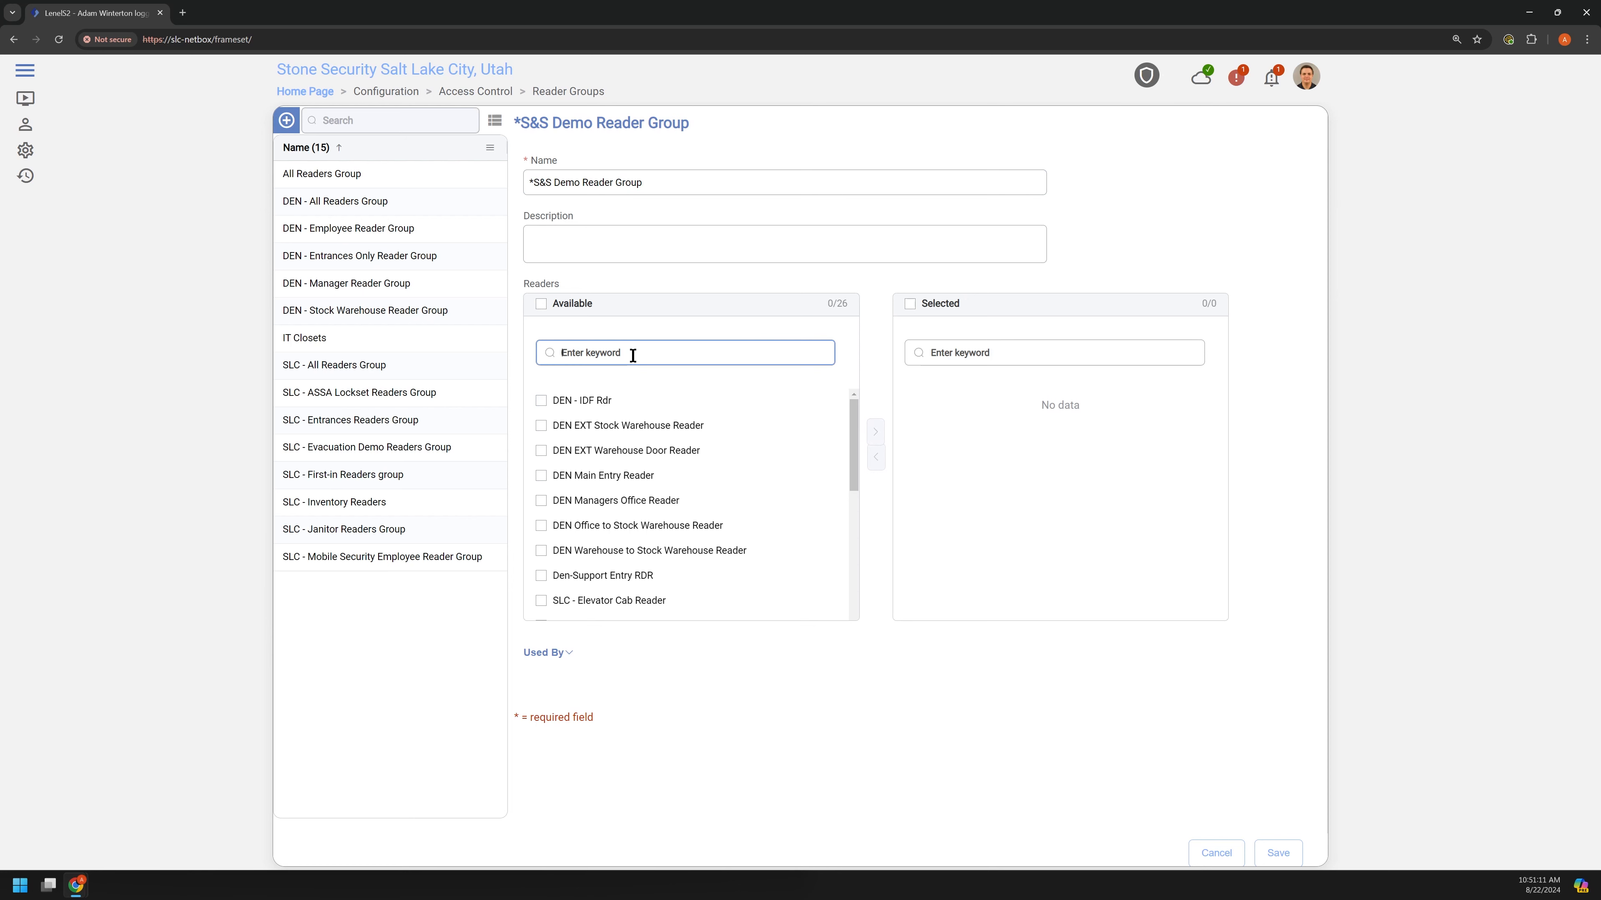
pyautogui.write('Warehouse')
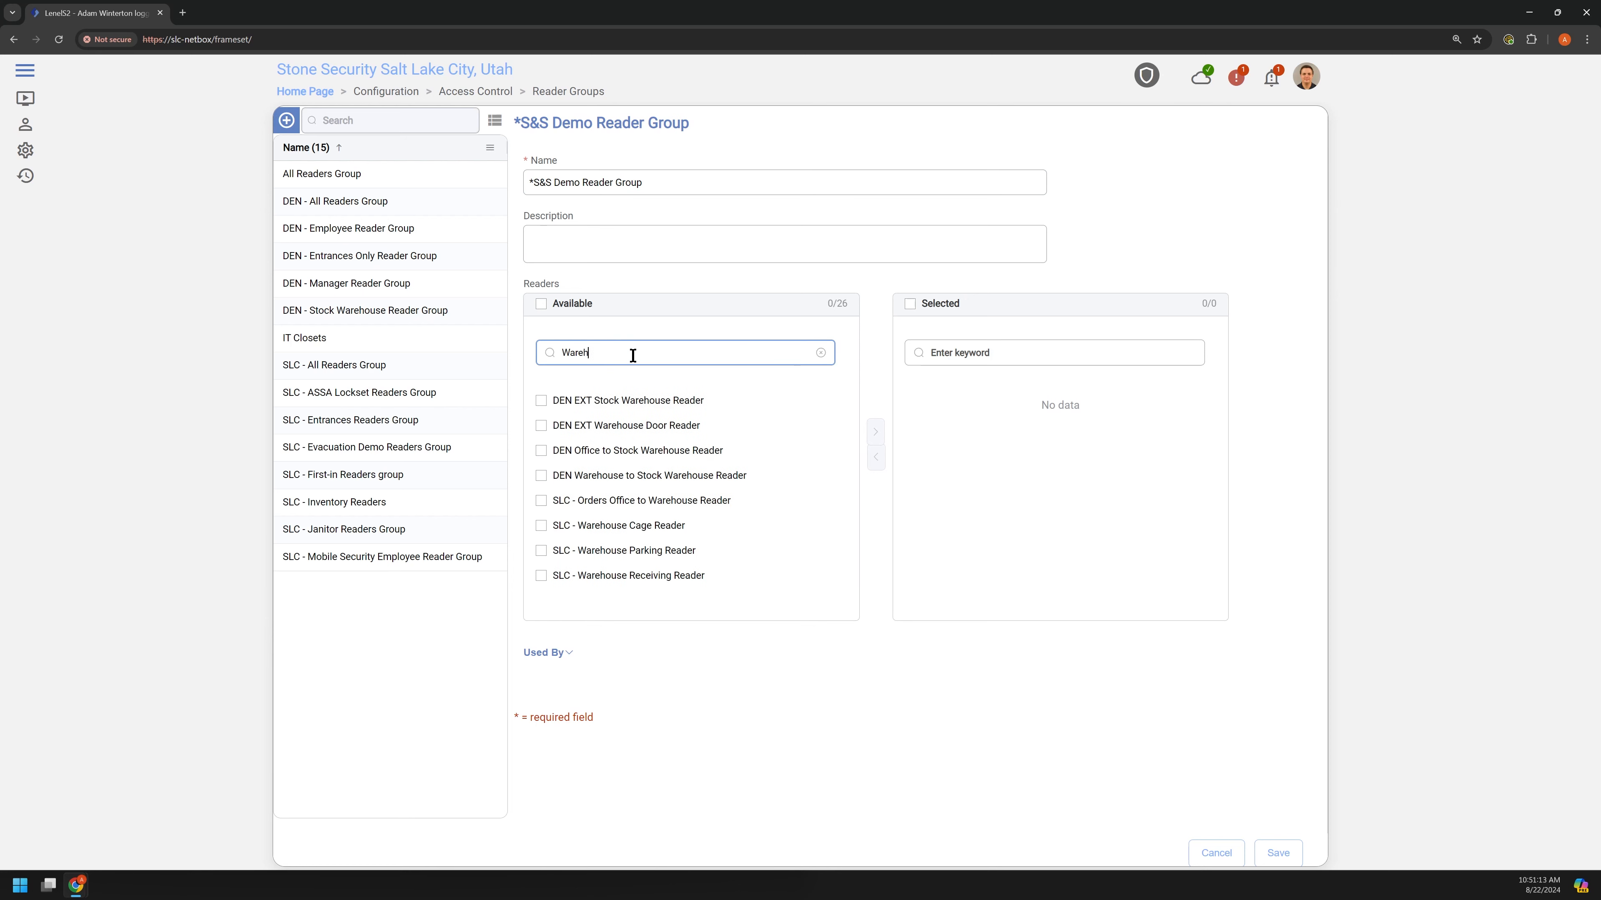
# Move all eight Warehouse readers to Selected and save the reader group.
pyautogui.click(540, 401)
pyautogui.click(541, 426)
pyautogui.click(540, 450)
pyautogui.click(540, 475)
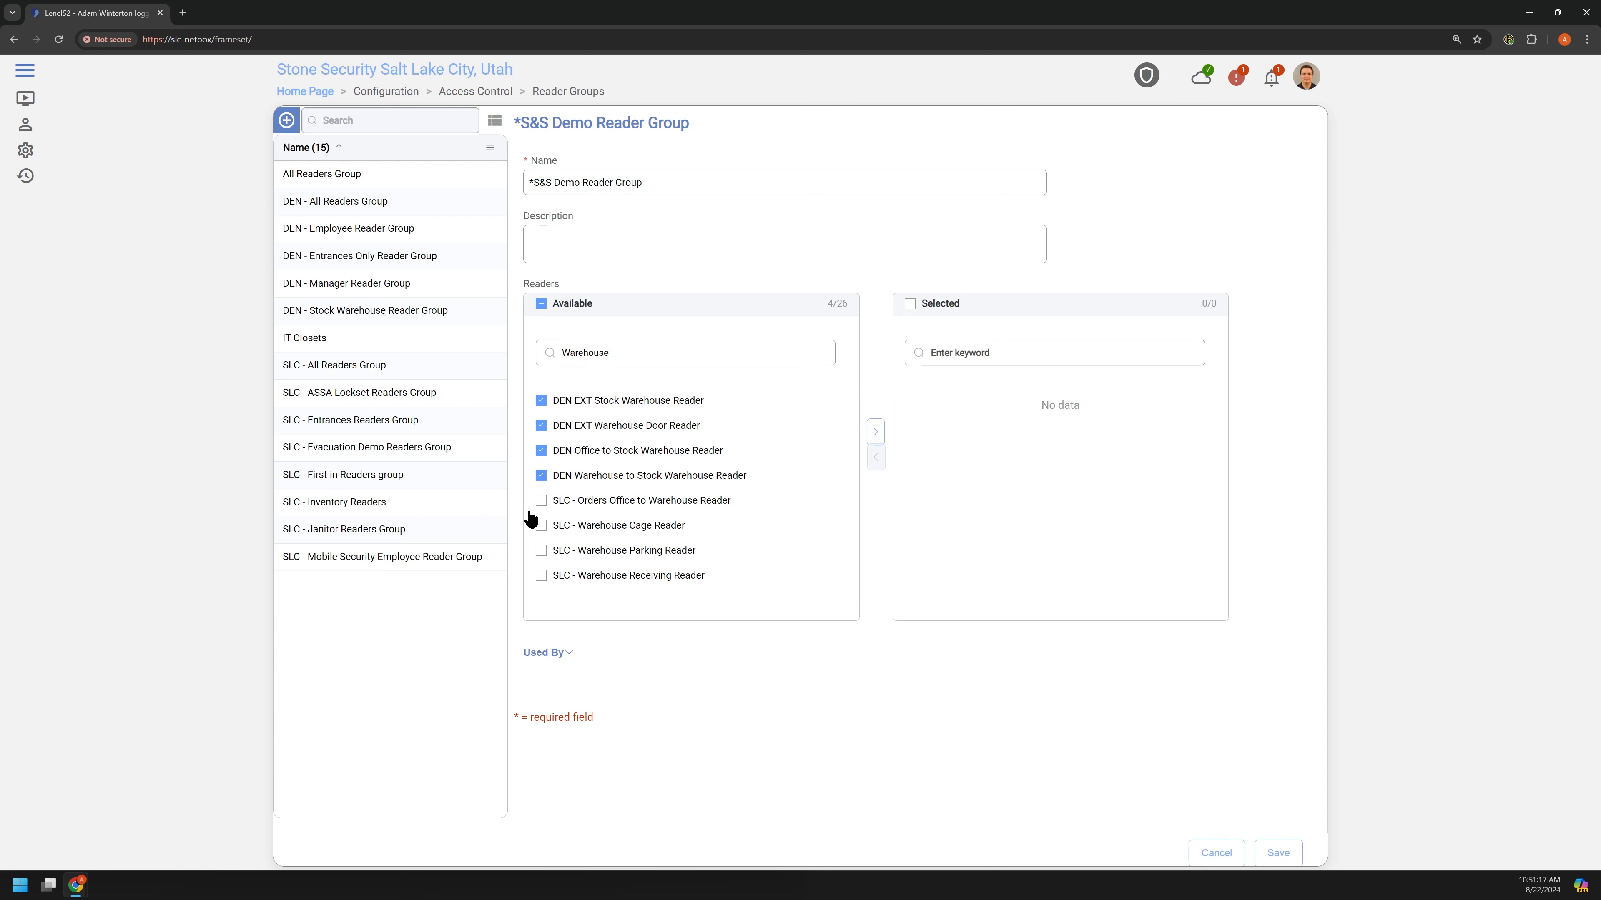
pyautogui.click(540, 501)
pyautogui.click(540, 551)
pyautogui.click(540, 576)
pyautogui.click(873, 433)
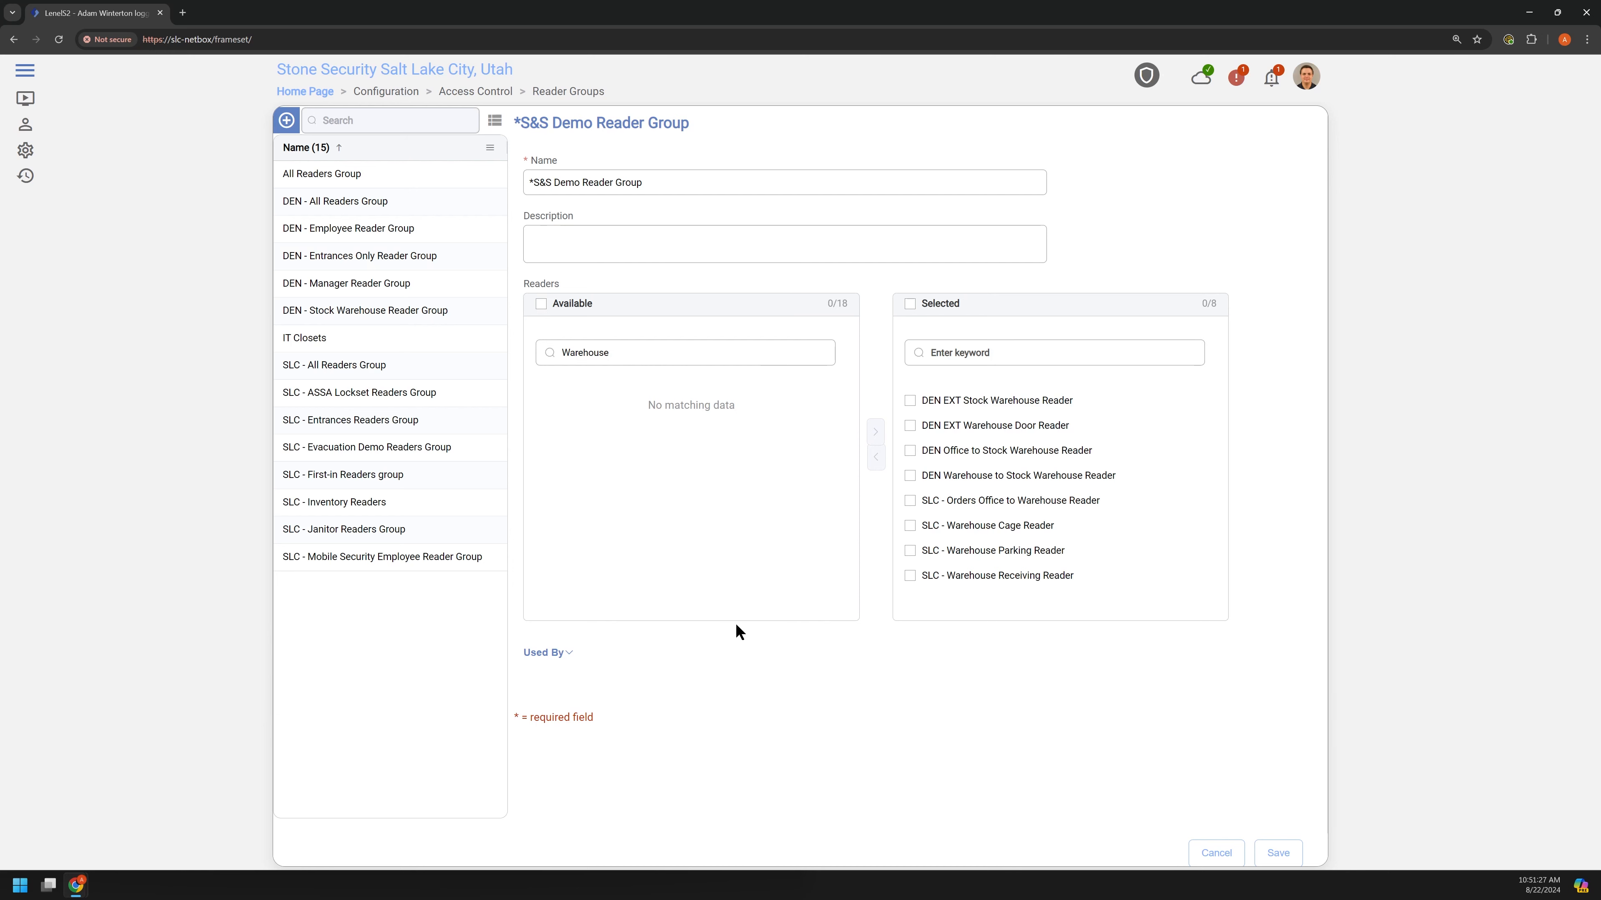
pyautogui.click(1292, 856)
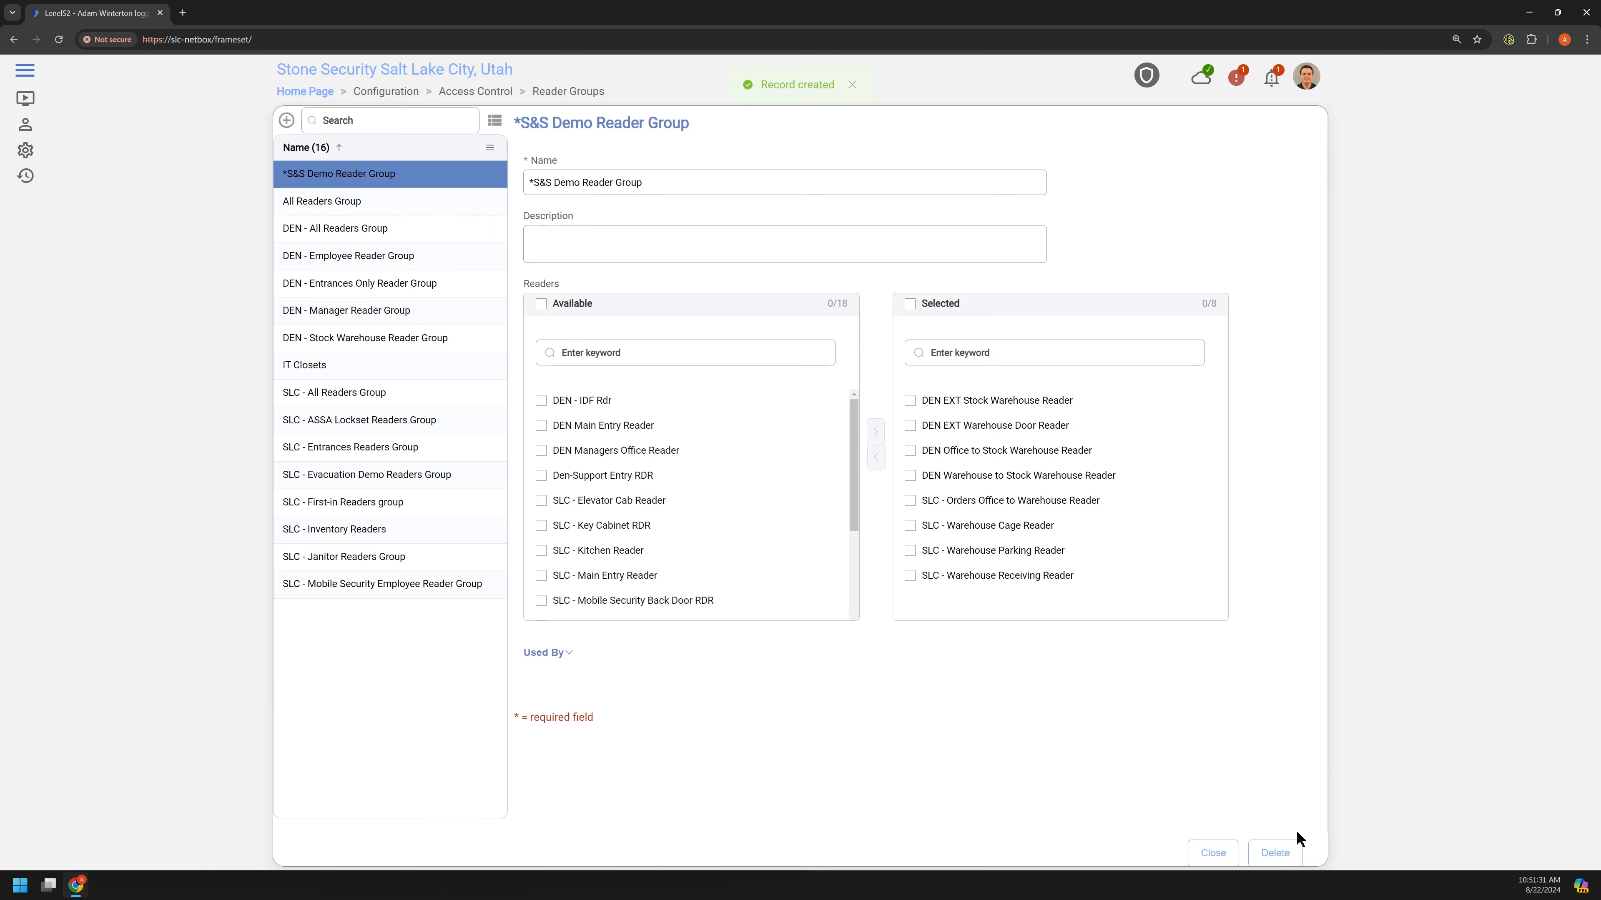
# Create access level '*S&S Demo Access Level' described as 'Access to all readers named Warehouse'.
pyautogui.click(23, 154)
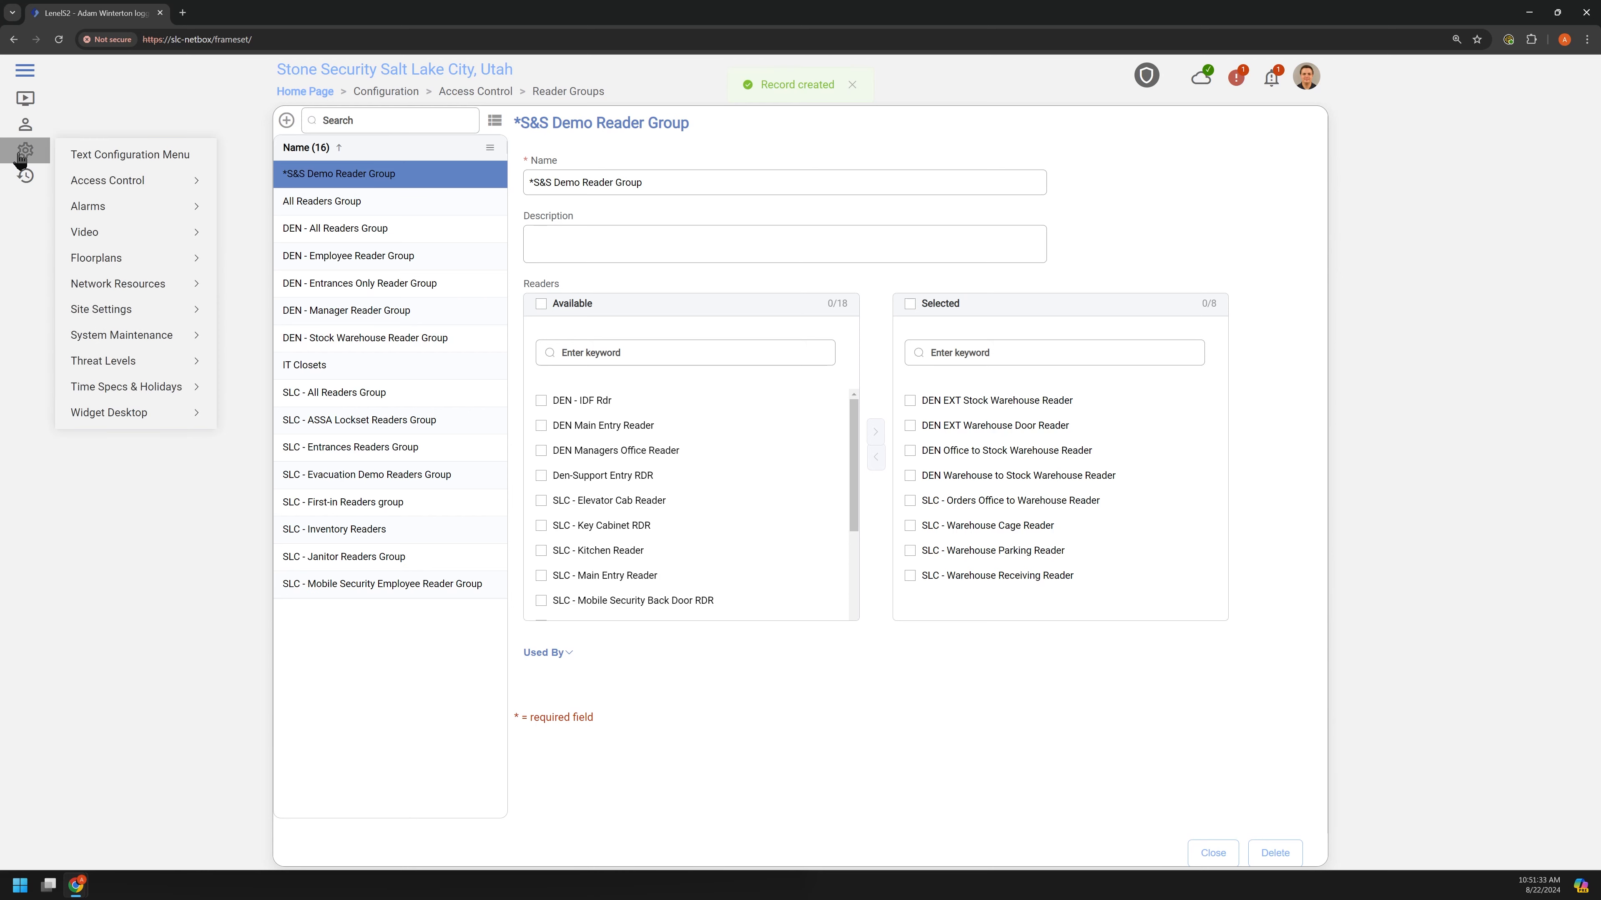
pyautogui.click(165, 185)
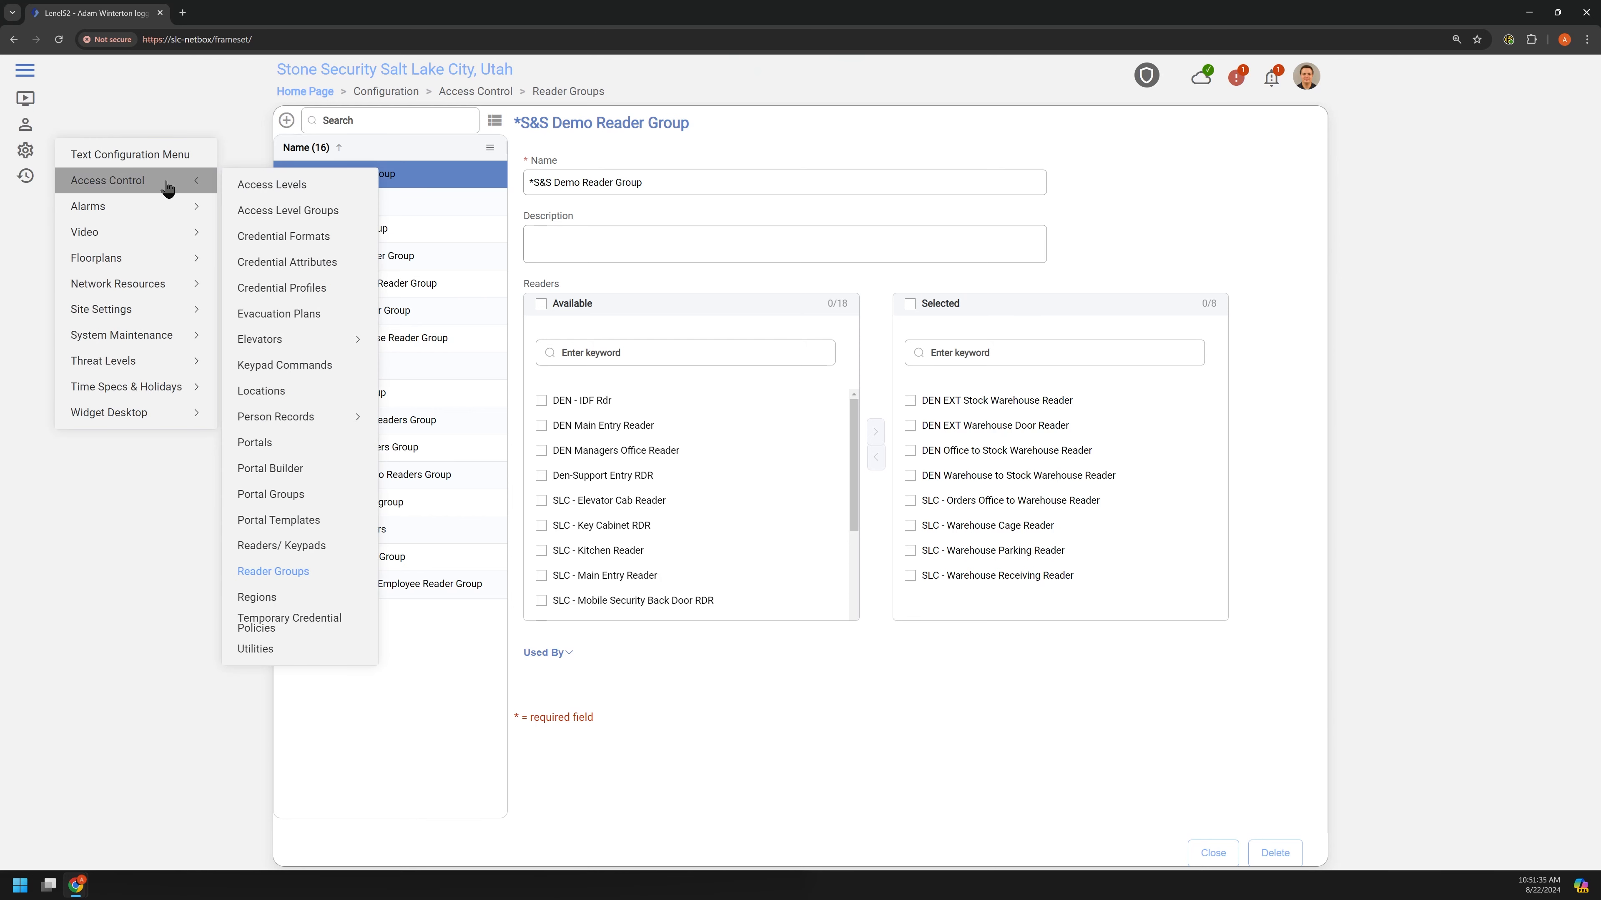
pyautogui.click(264, 186)
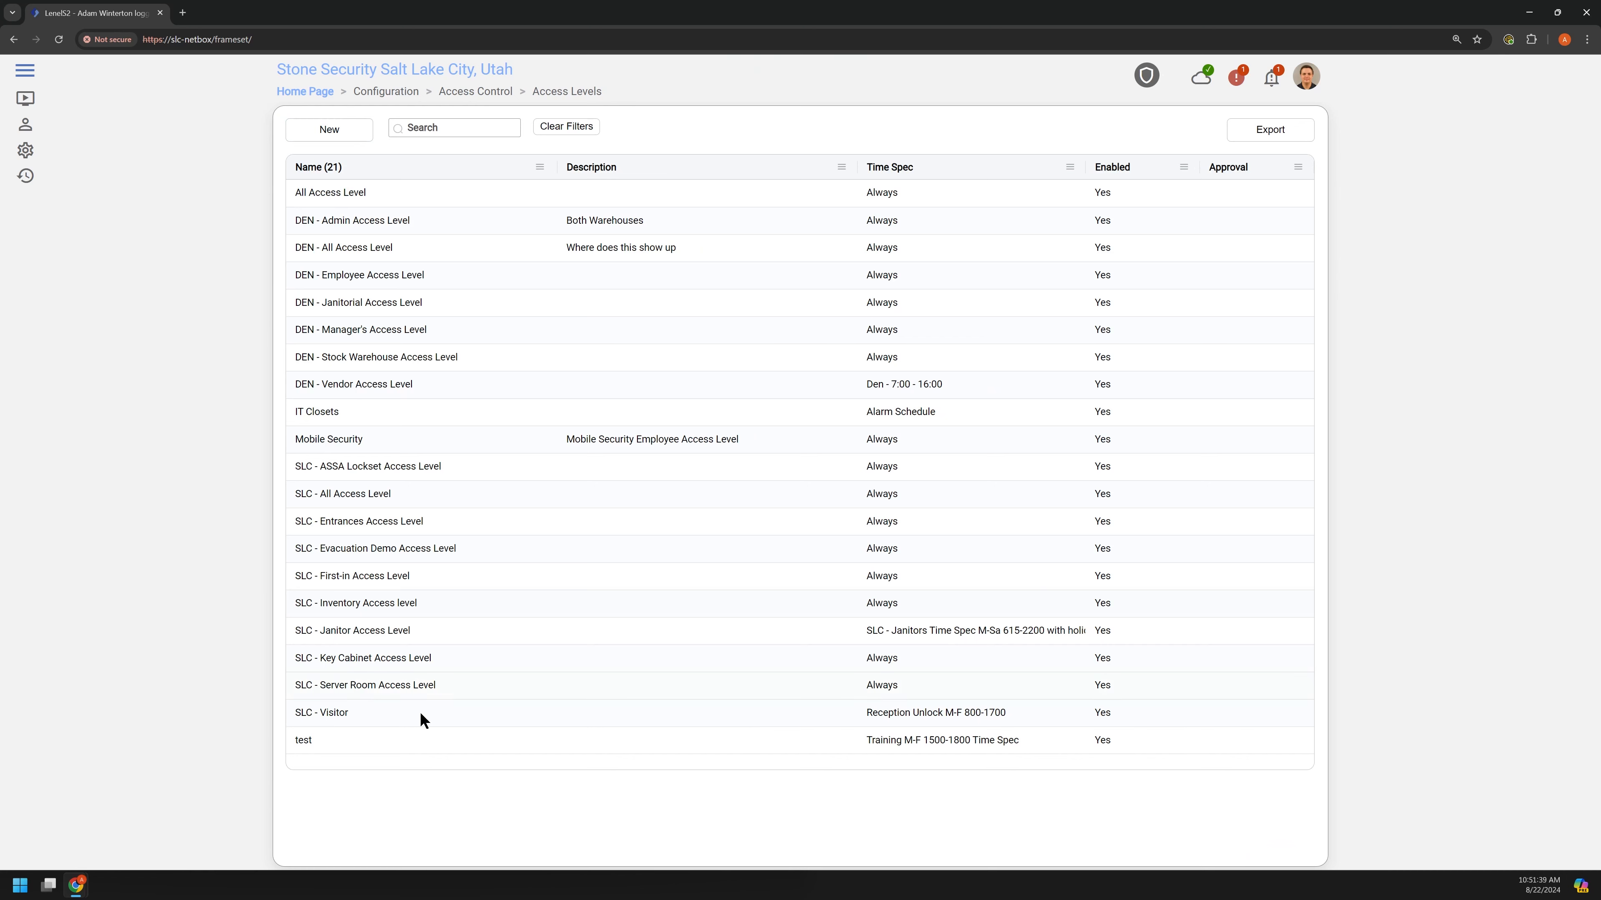
pyautogui.click(334, 129)
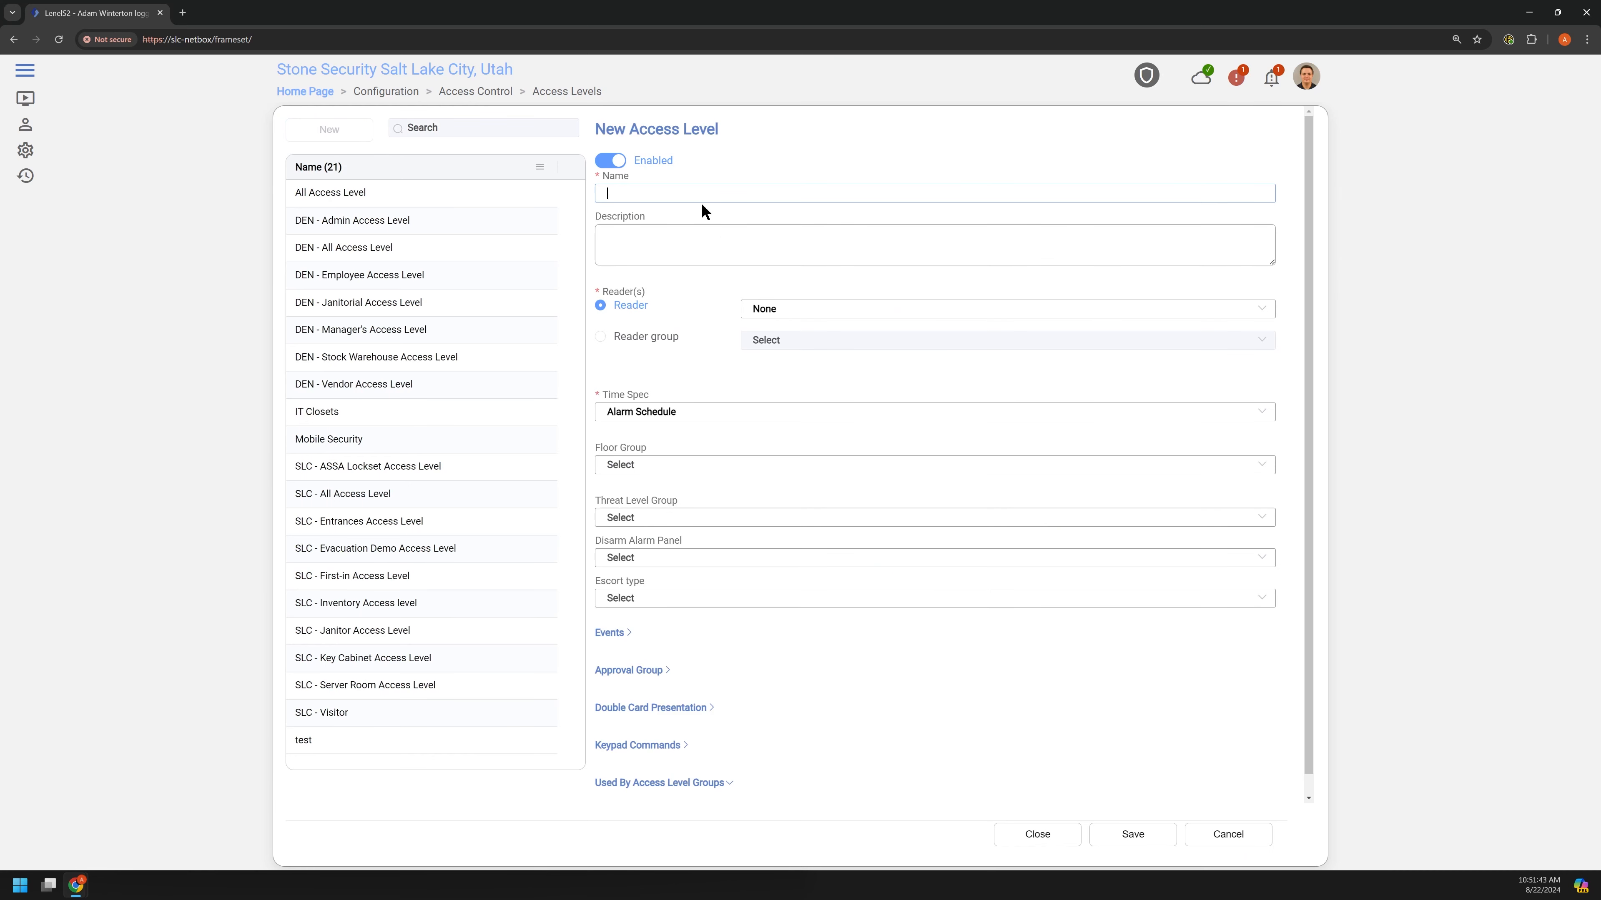
pyautogui.write('*S&S')
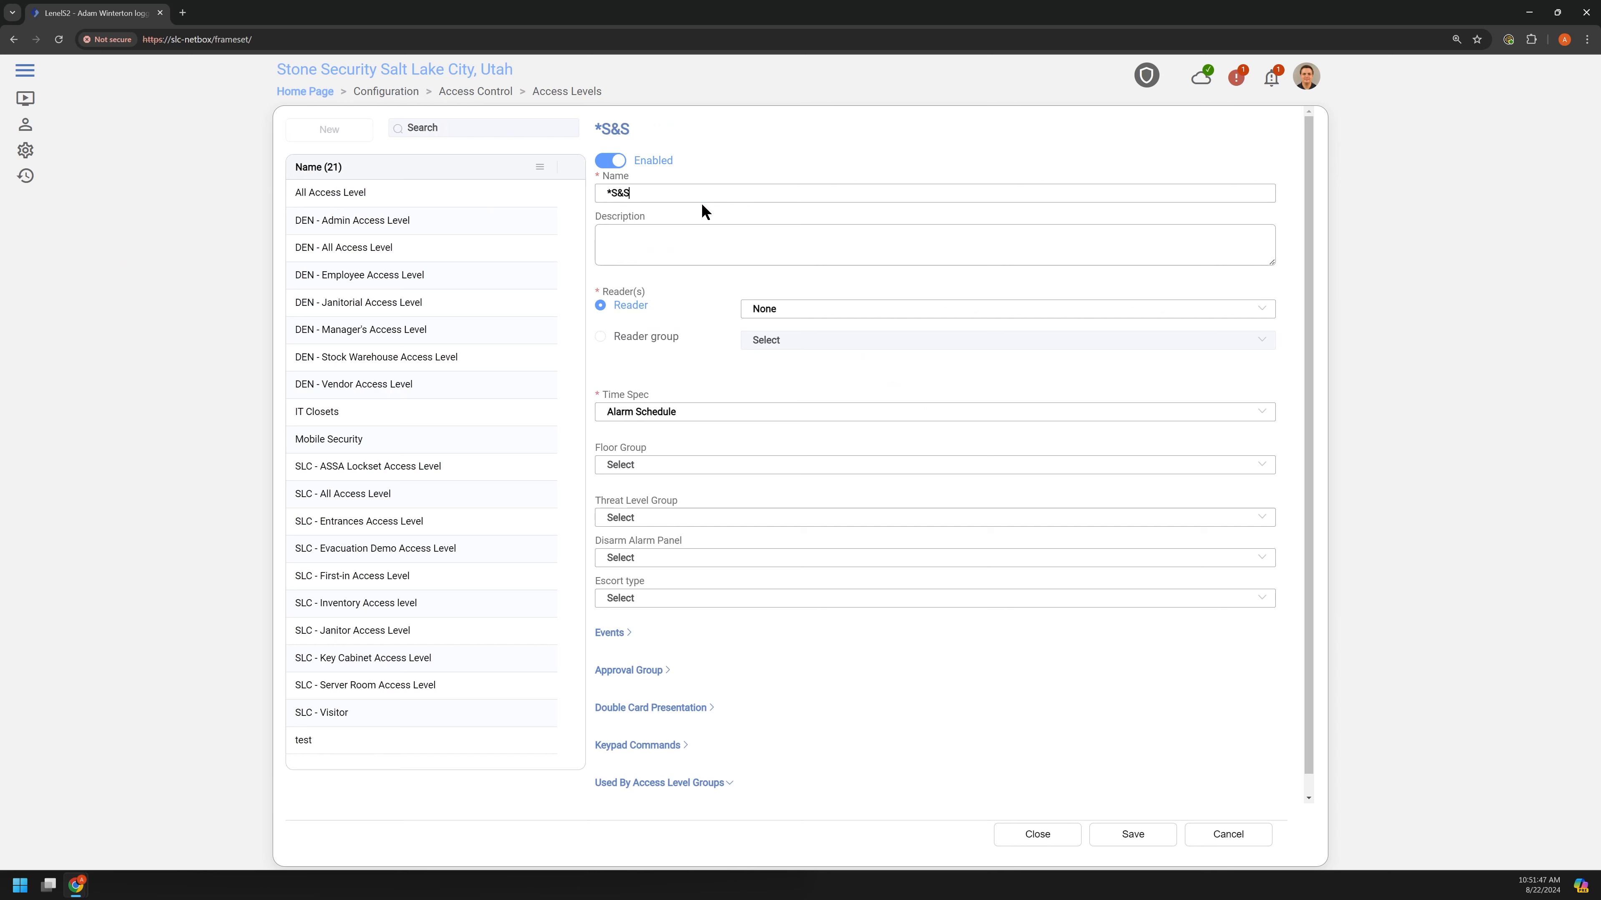
pyautogui.write(' Demo Access level')
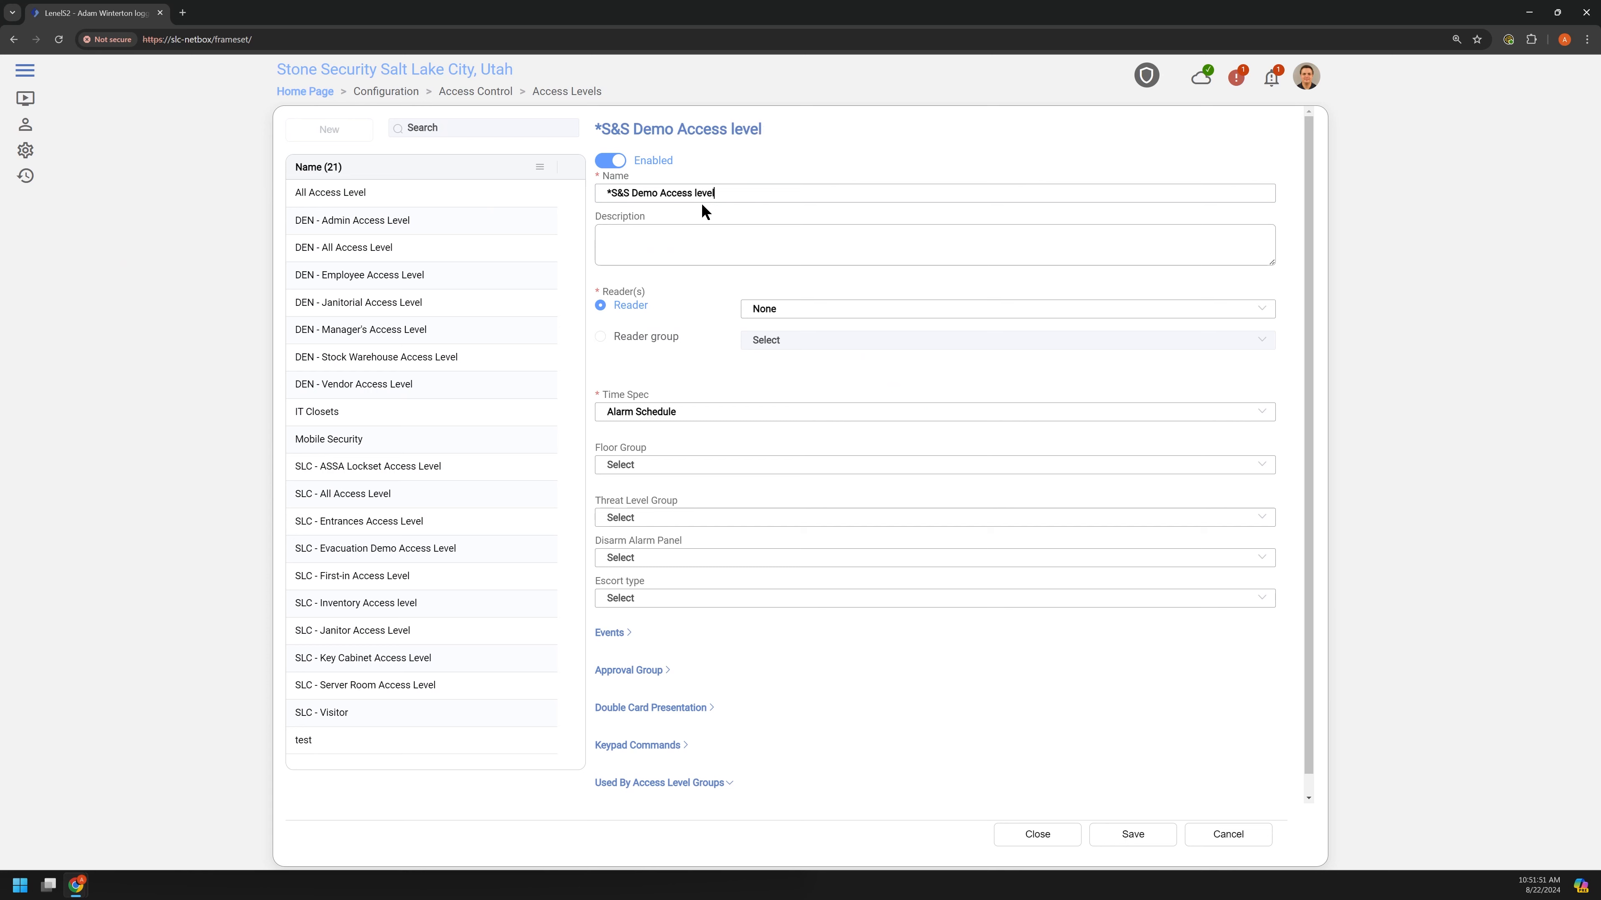
pyautogui.press('BackSpace')
pyautogui.press('BackSpace')
pyautogui.press('BackSpace')
pyautogui.press('BackSpace')
pyautogui.press('BackSpace')
pyautogui.write('Leve')
pyautogui.write('Access ')
pyautogui.write('to all readers nameds')
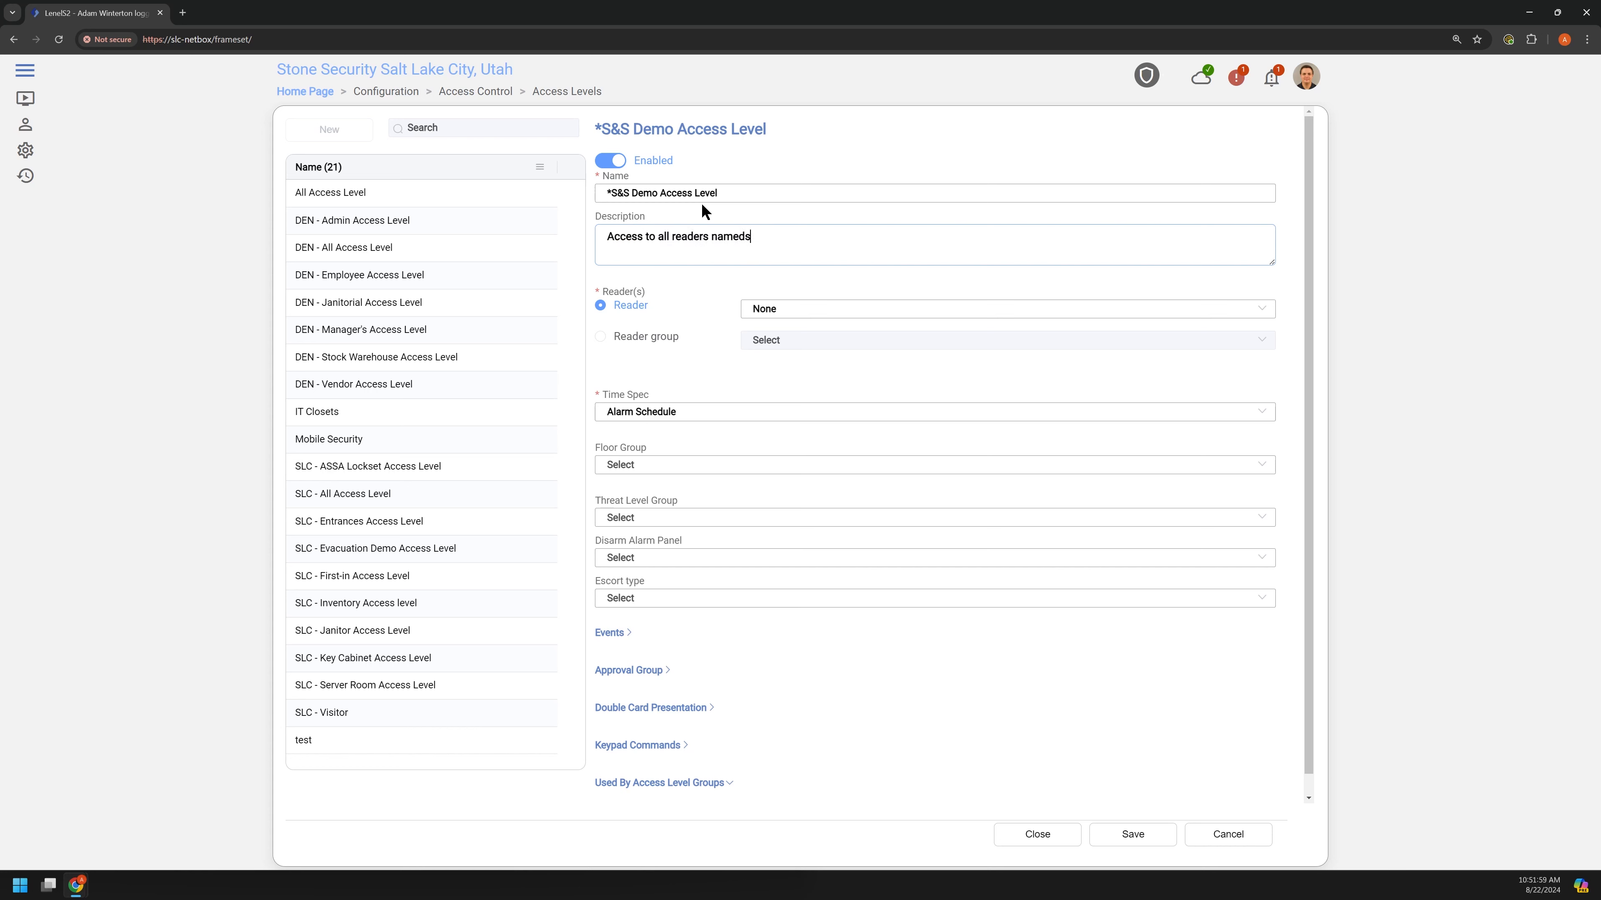
pyautogui.write('Warehouse')
# Set the access level's reader group to *S&S Demo Reader Group and show the Time Spec options.
pyautogui.click(631, 347)
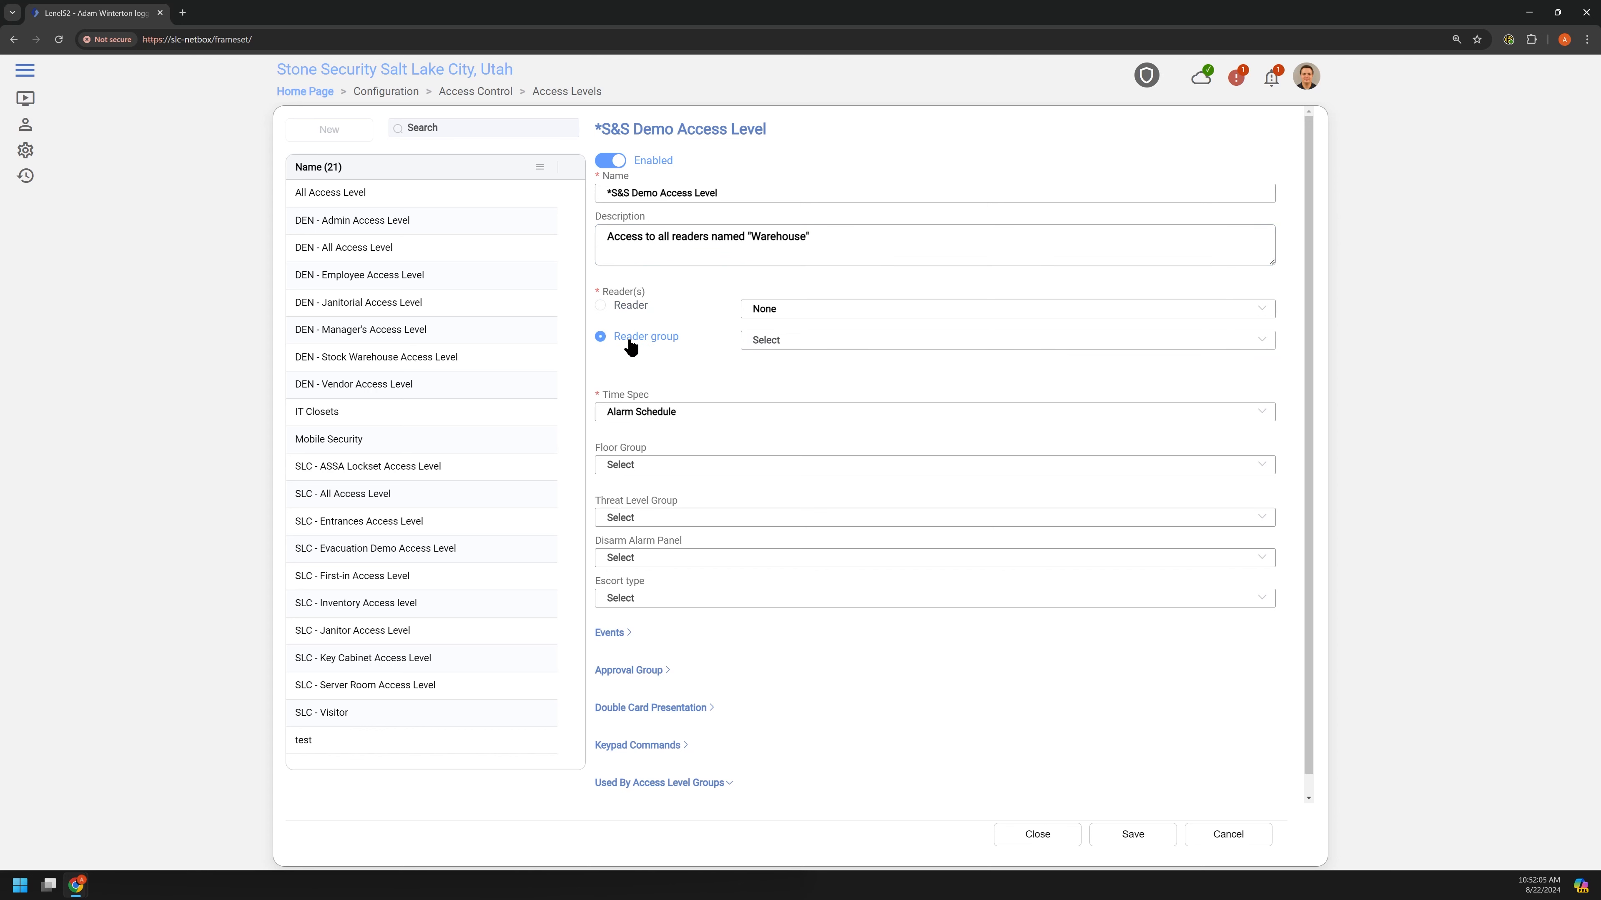
pyautogui.click(802, 349)
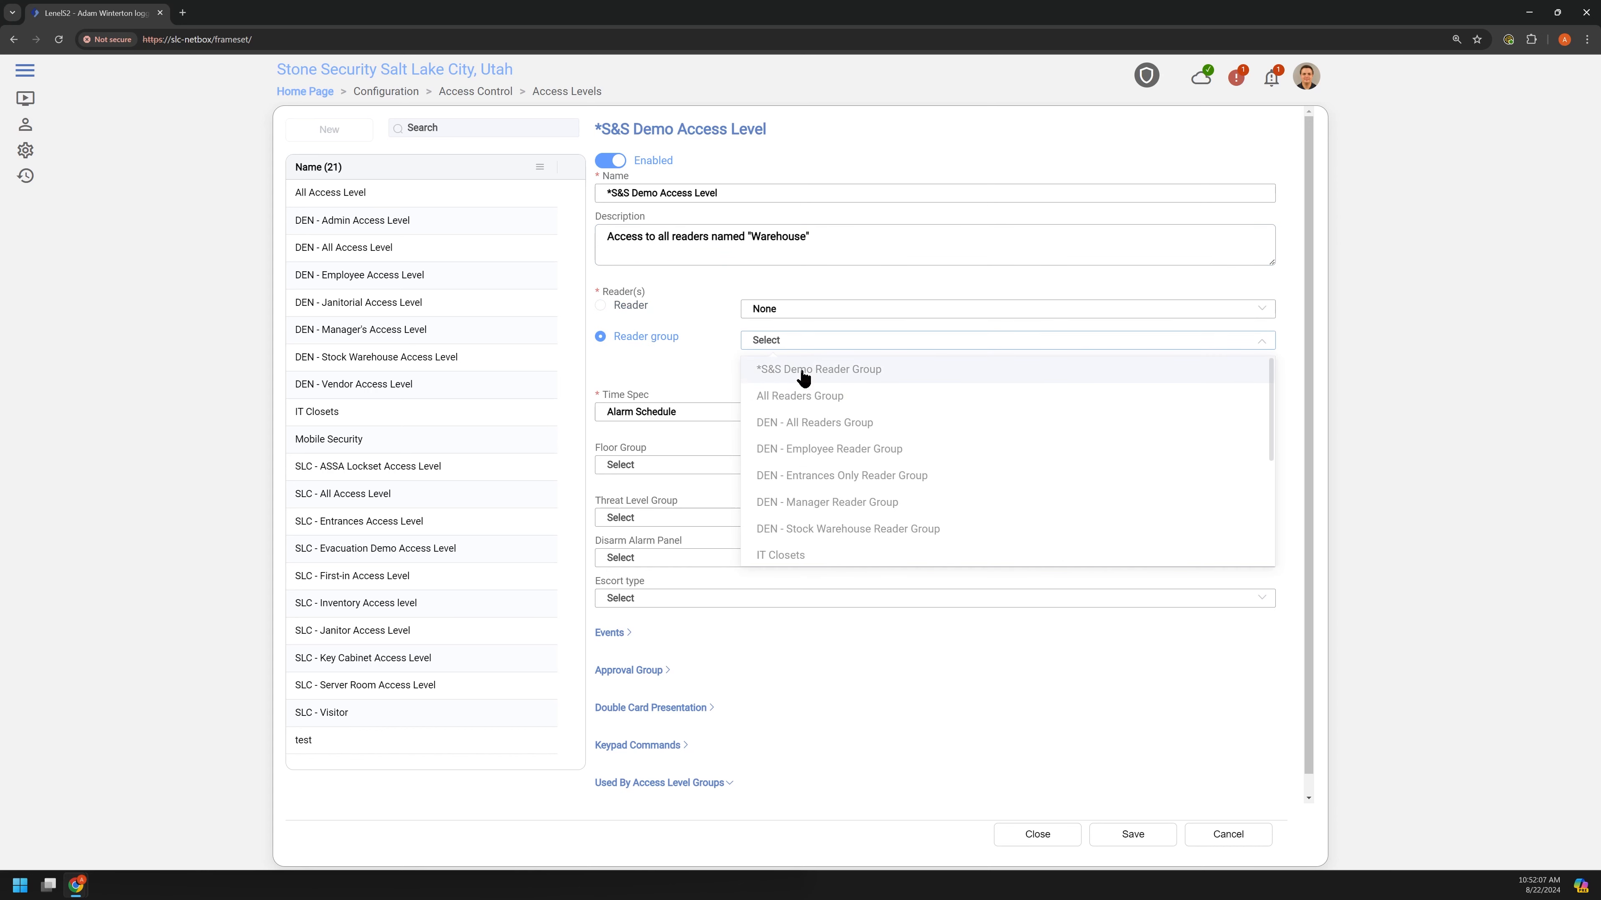
pyautogui.click(835, 377)
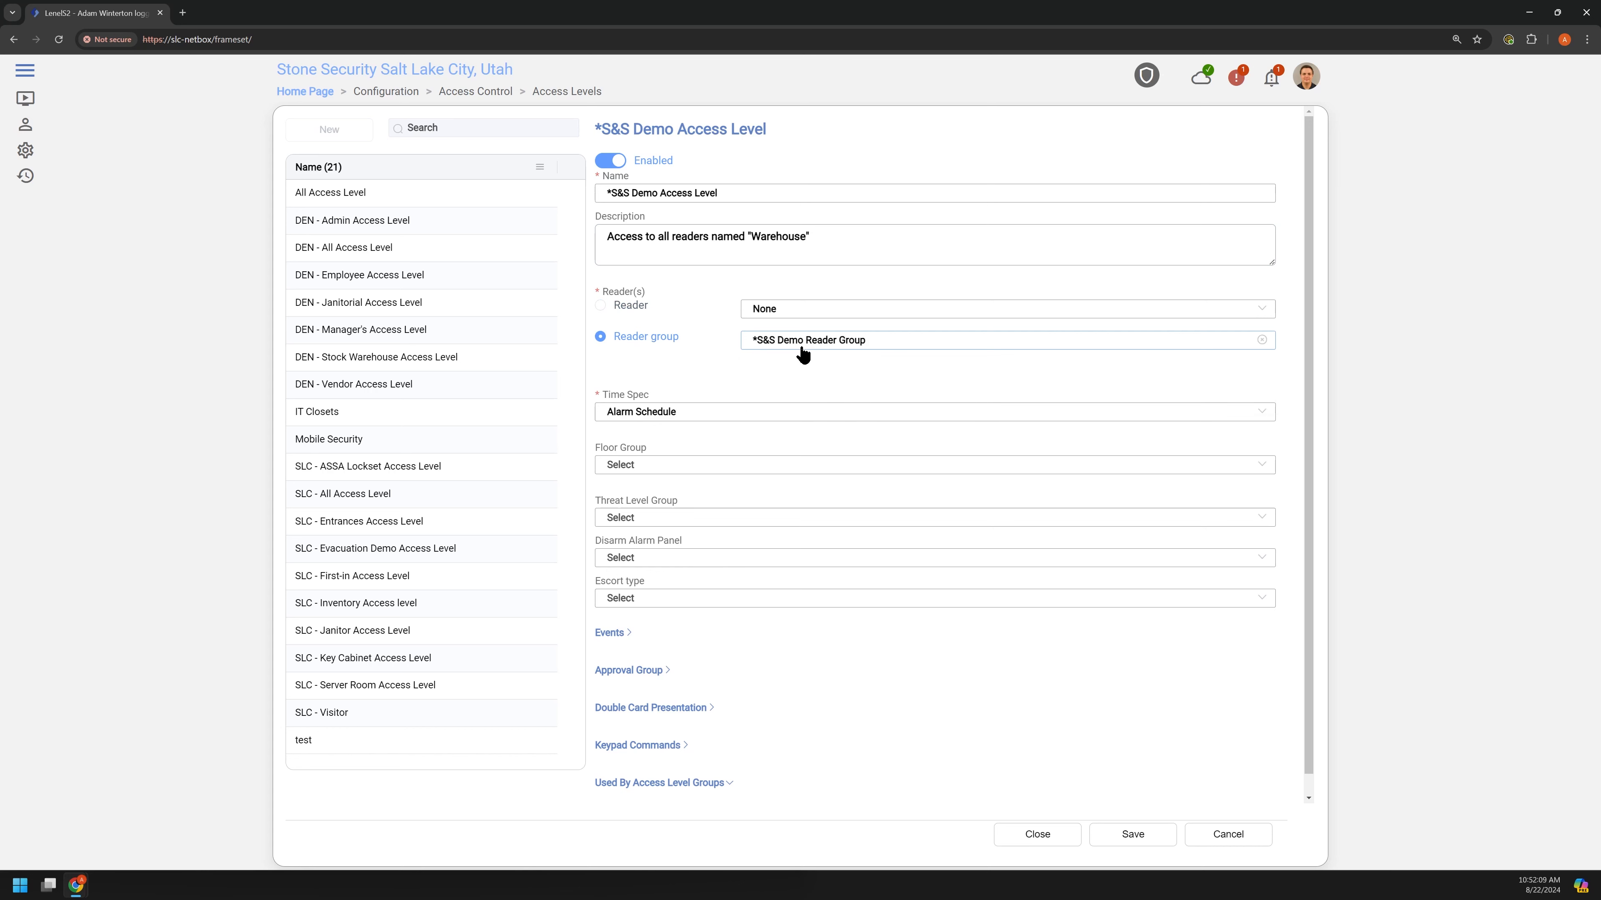
pyautogui.scroll(-1, 710, 377)
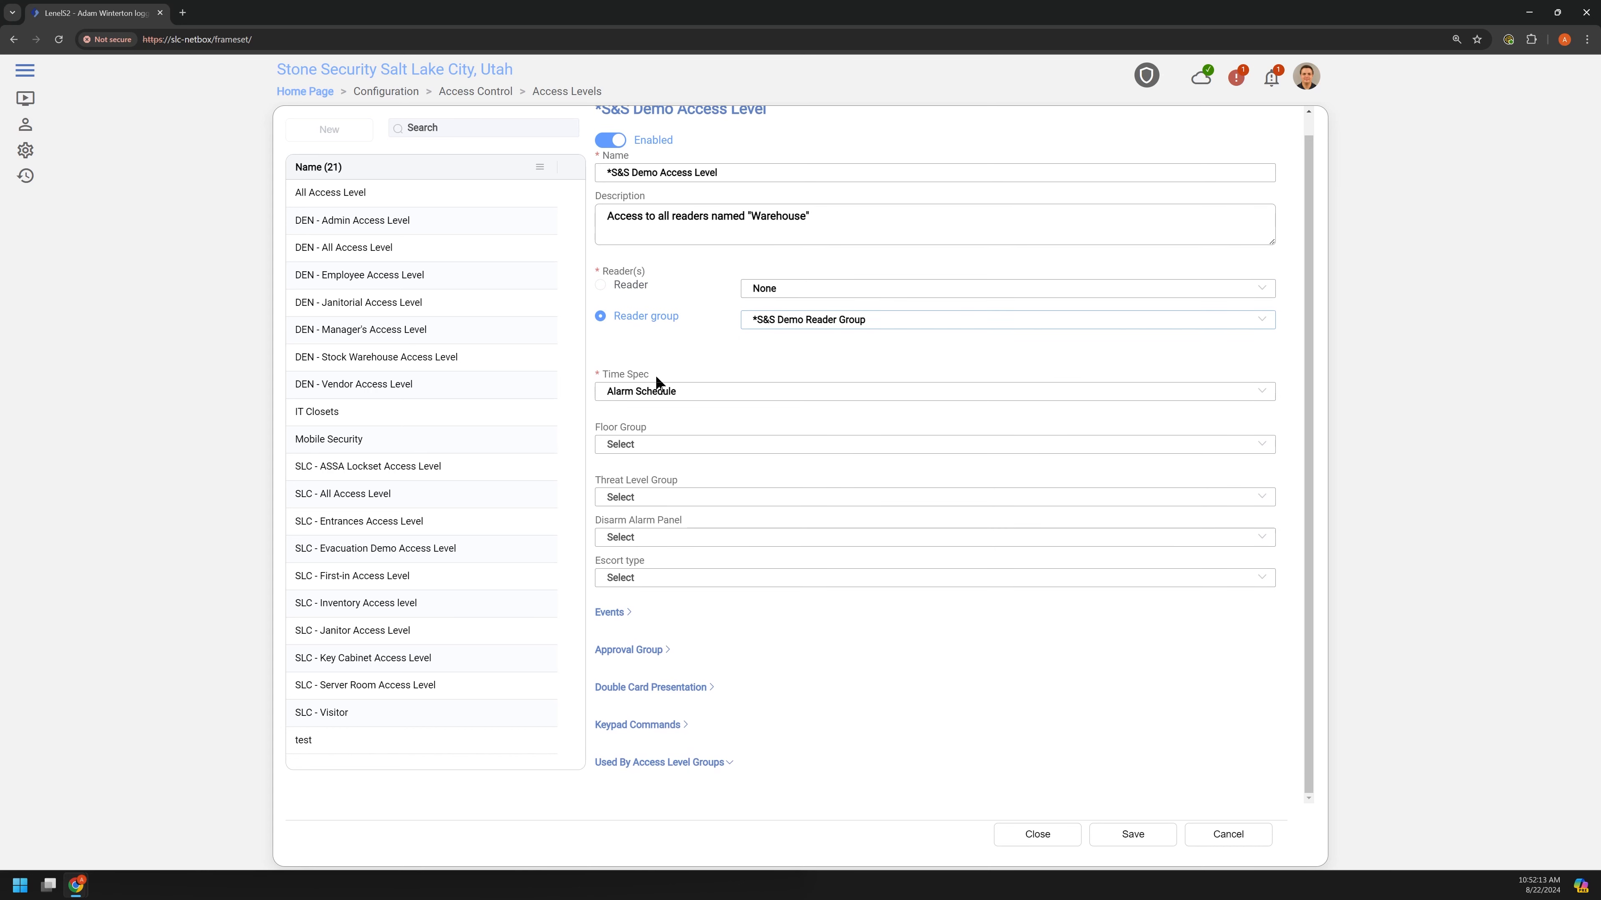
pyautogui.click(657, 393)
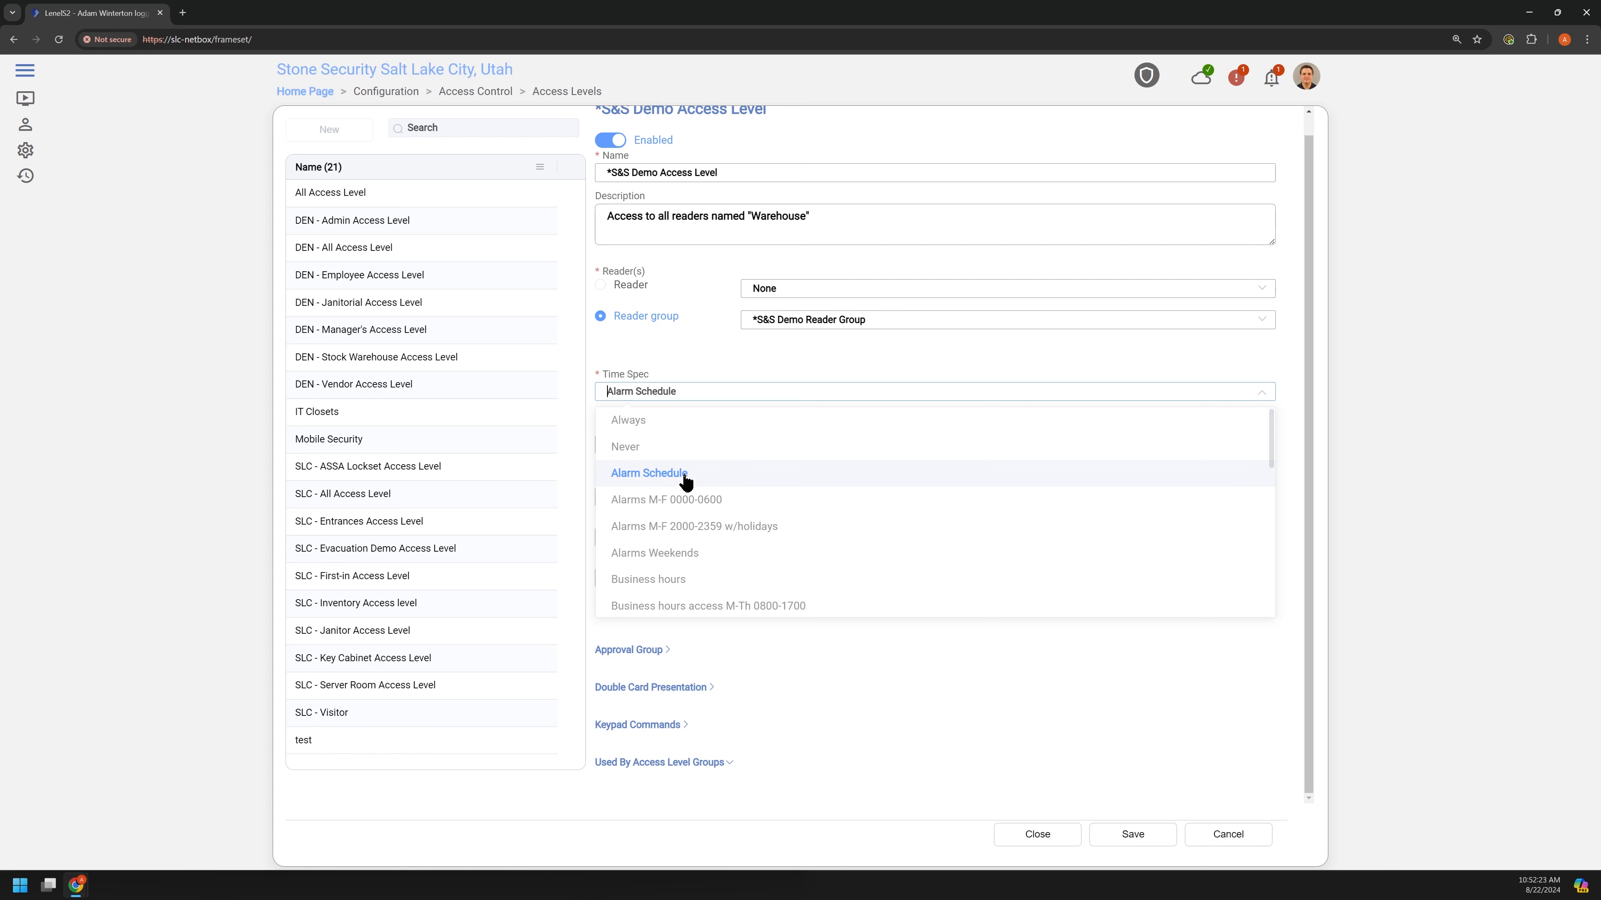
# Change the access level's Time Spec from Alarm Schedule to Business Hours M-F and verify the selection.
pyautogui.scroll(-5, 658, 555)
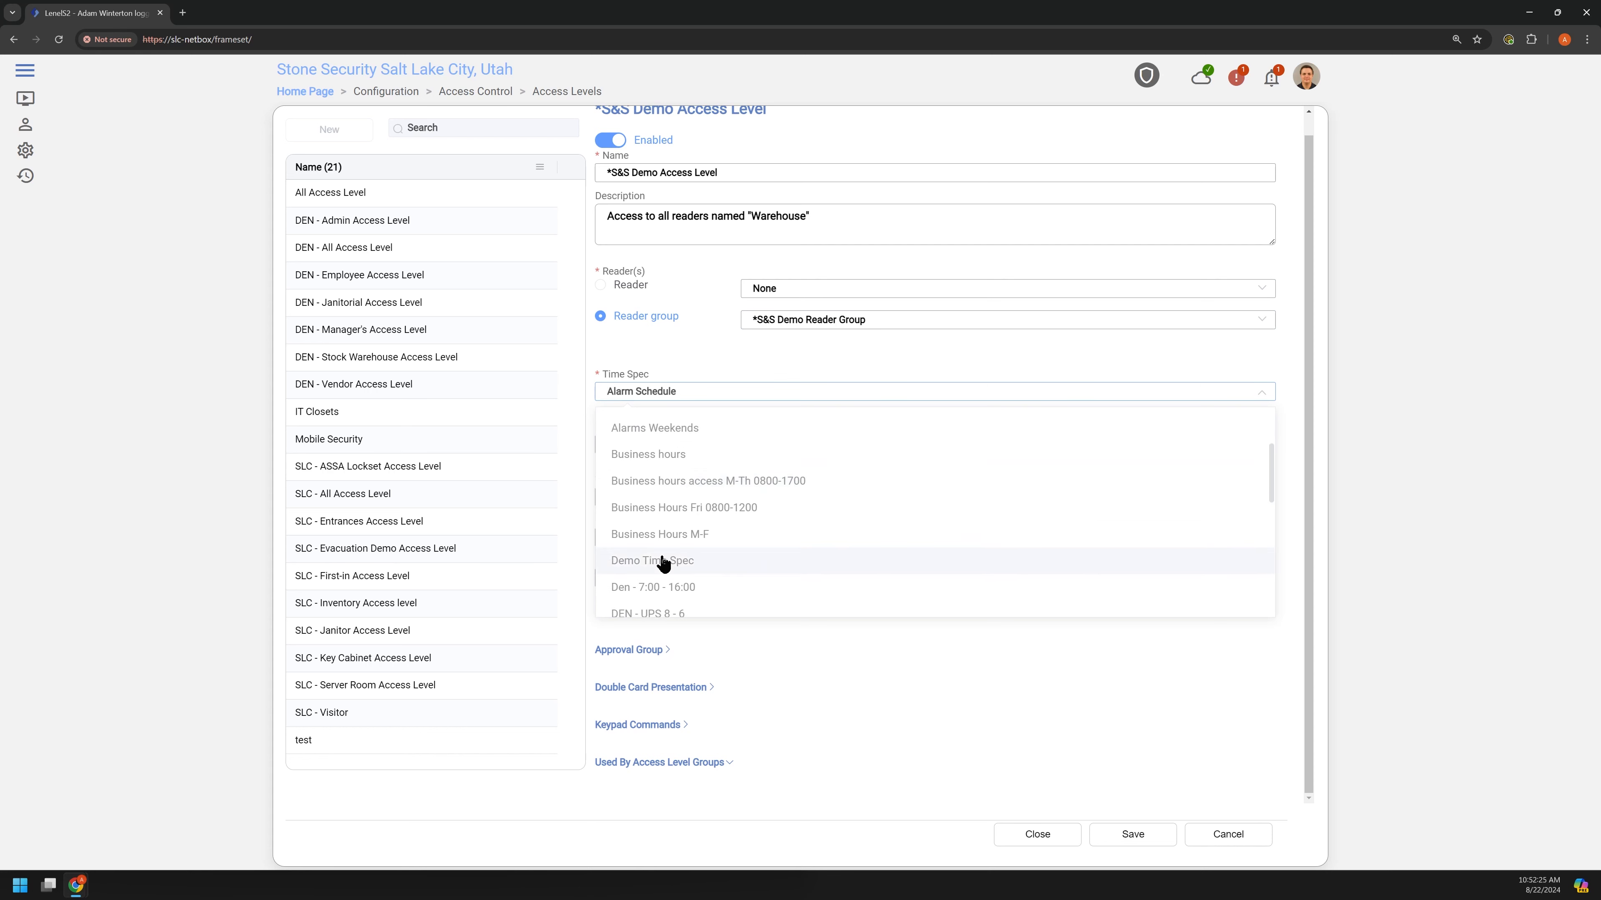
pyautogui.scroll(5, 668, 571)
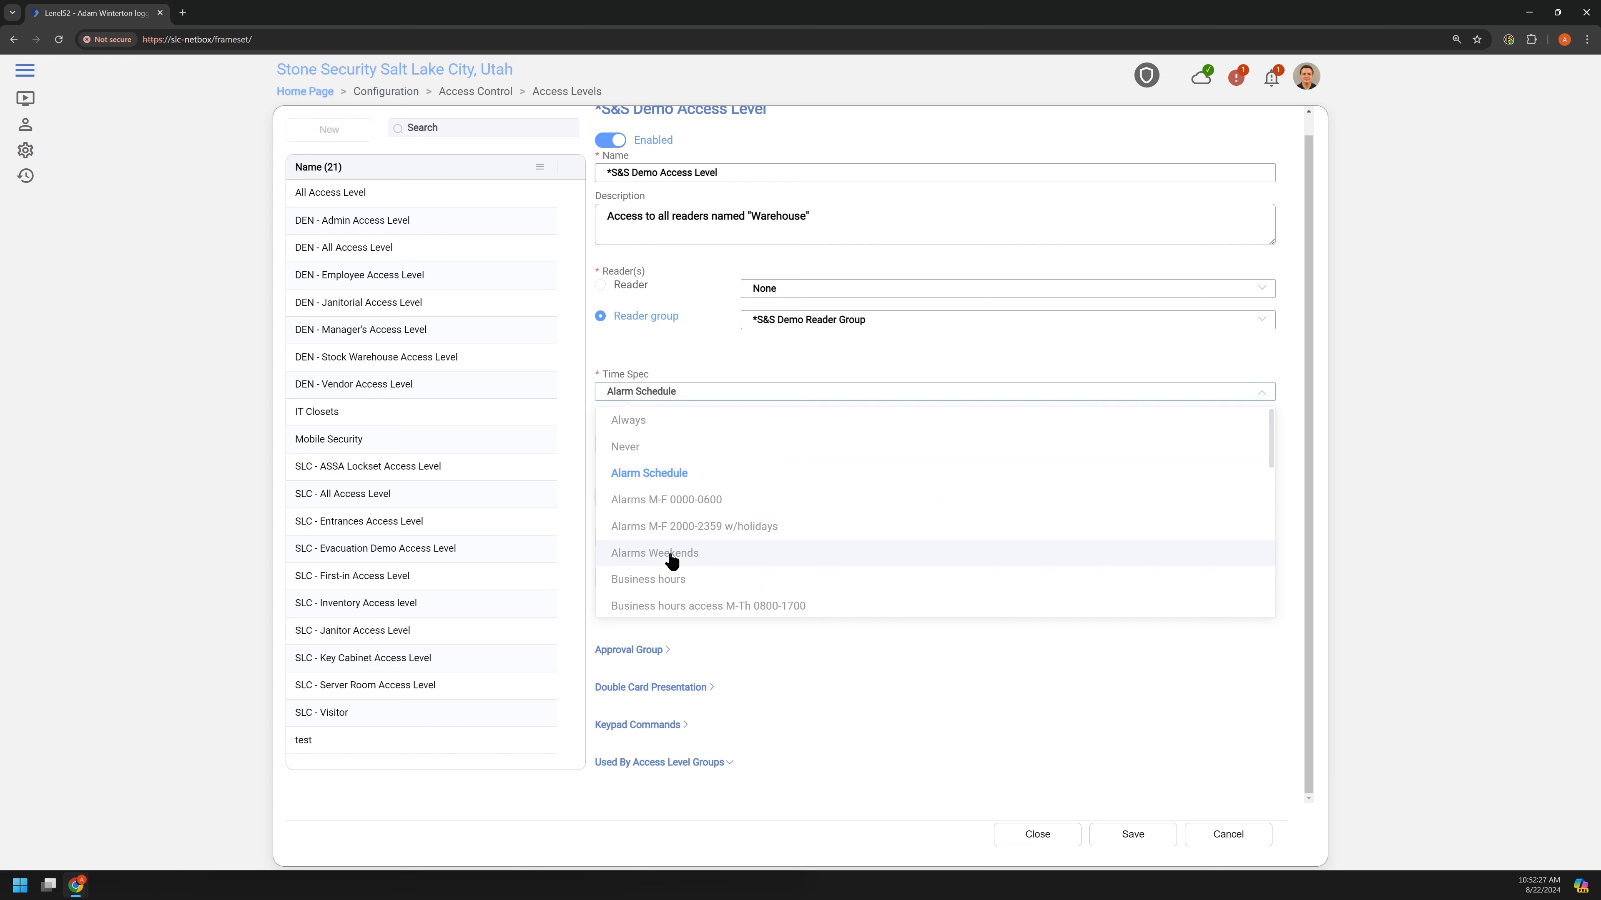
pyautogui.scroll(-7, 661, 564)
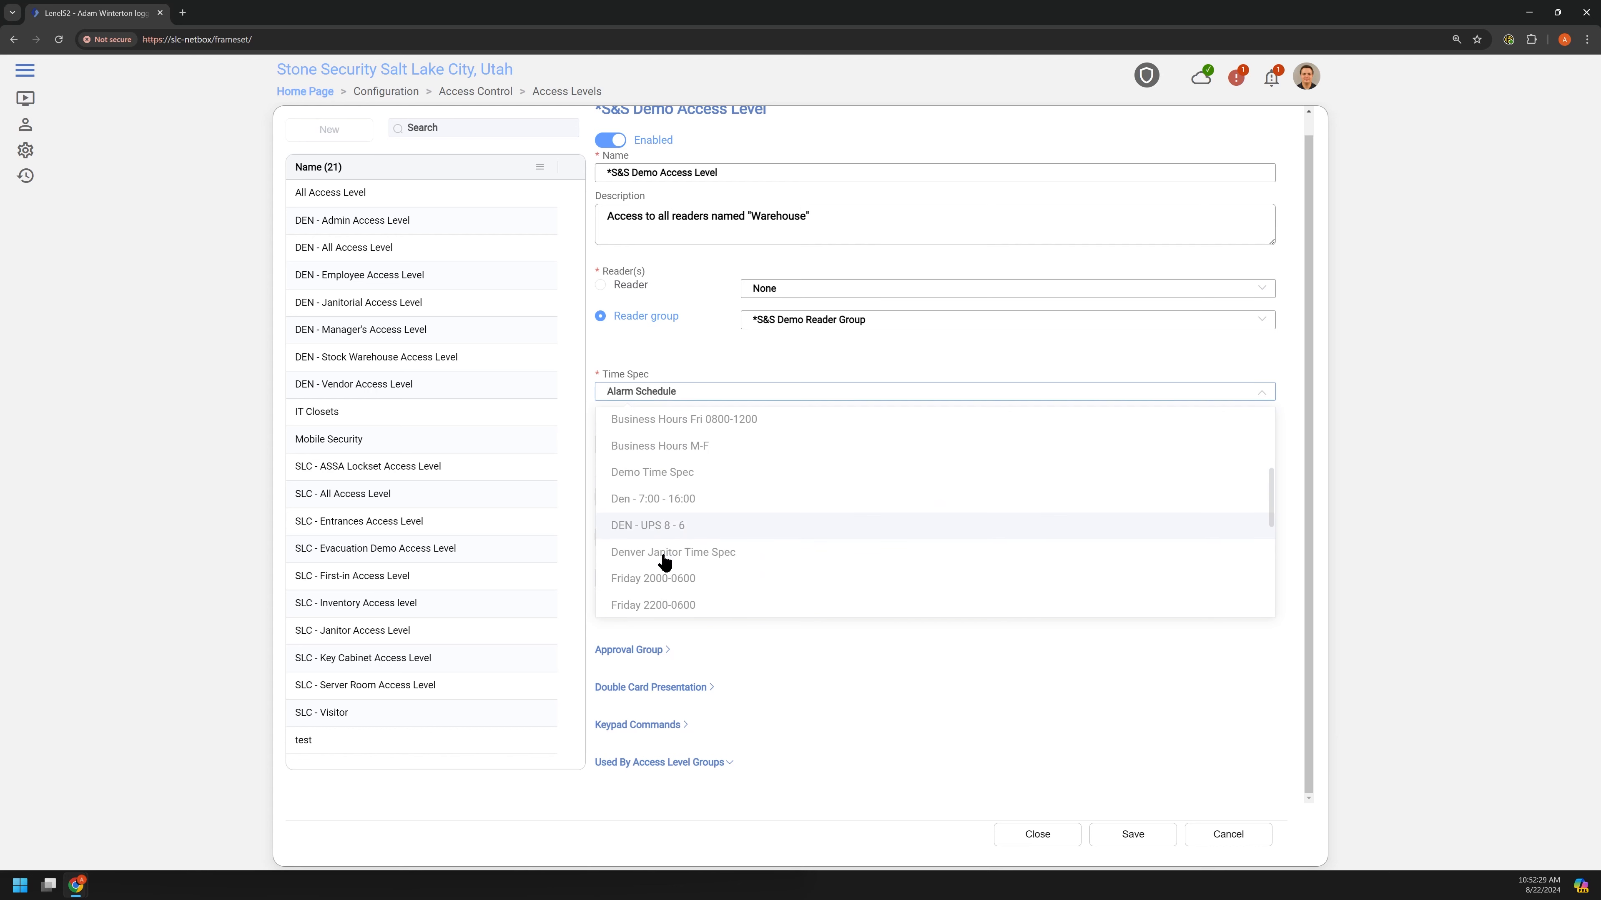
pyautogui.scroll(7, 668, 559)
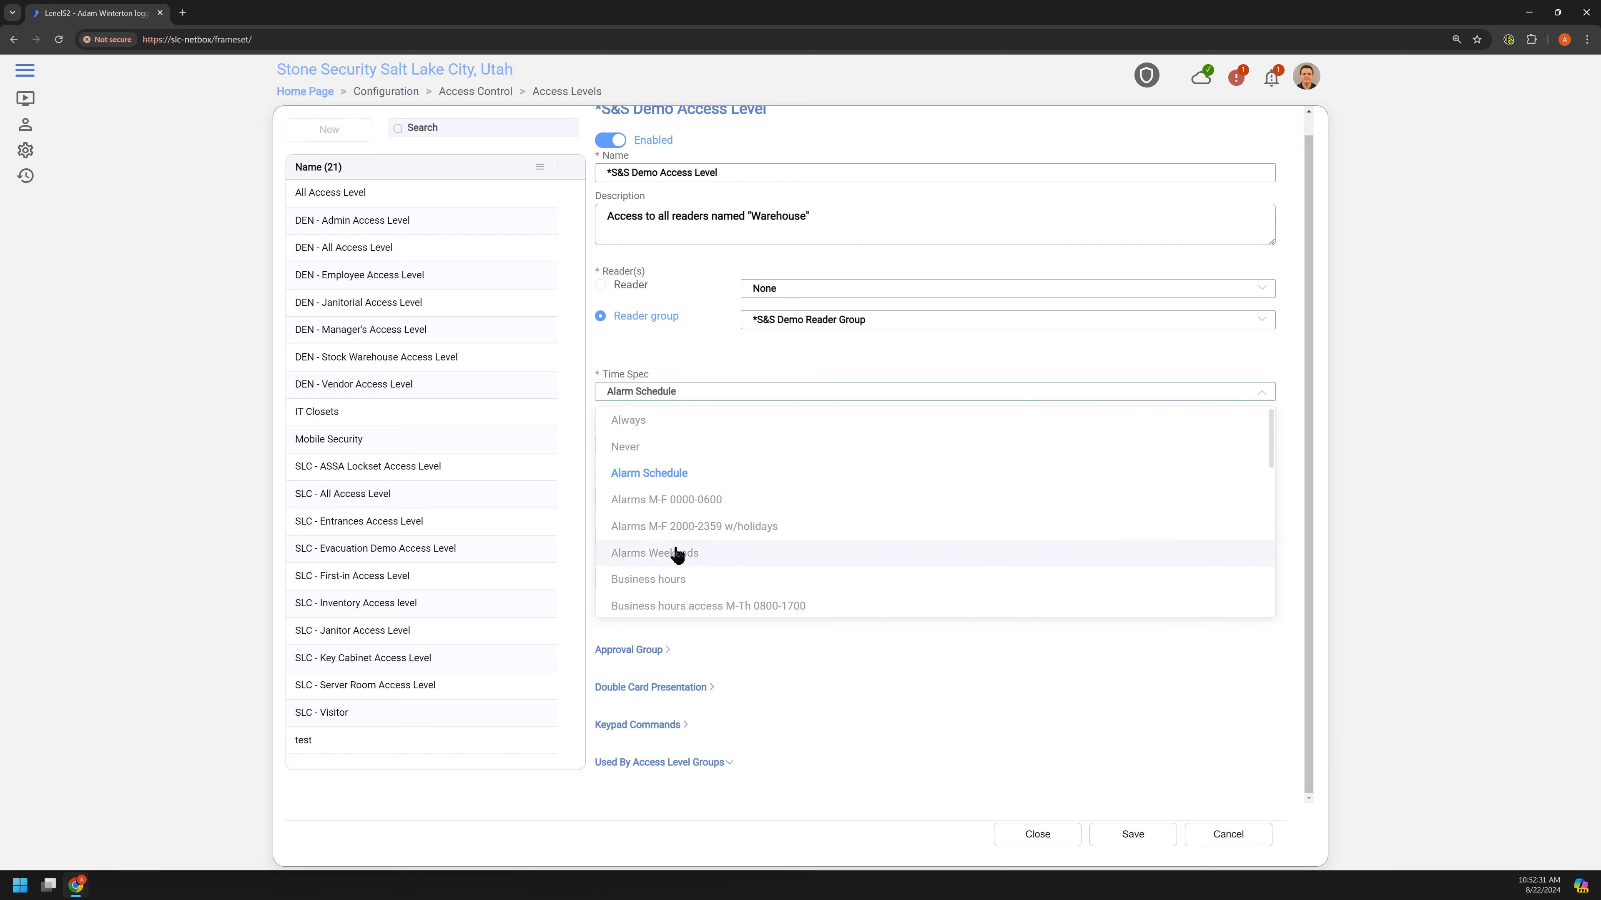
pyautogui.scroll(-3, 863, 504)
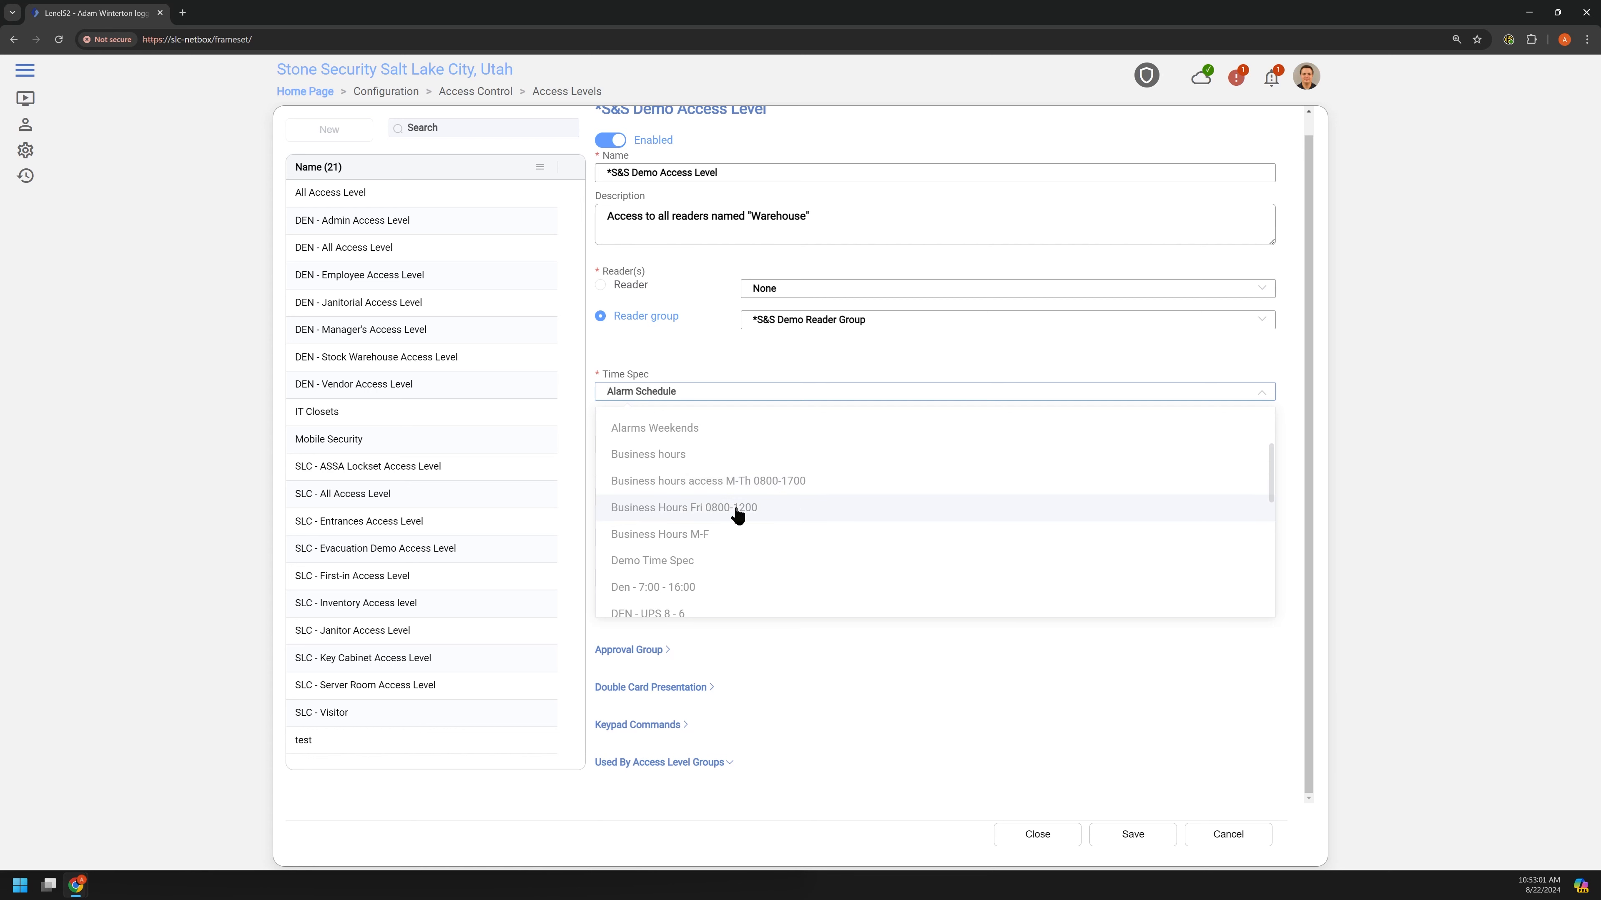
pyautogui.click(670, 536)
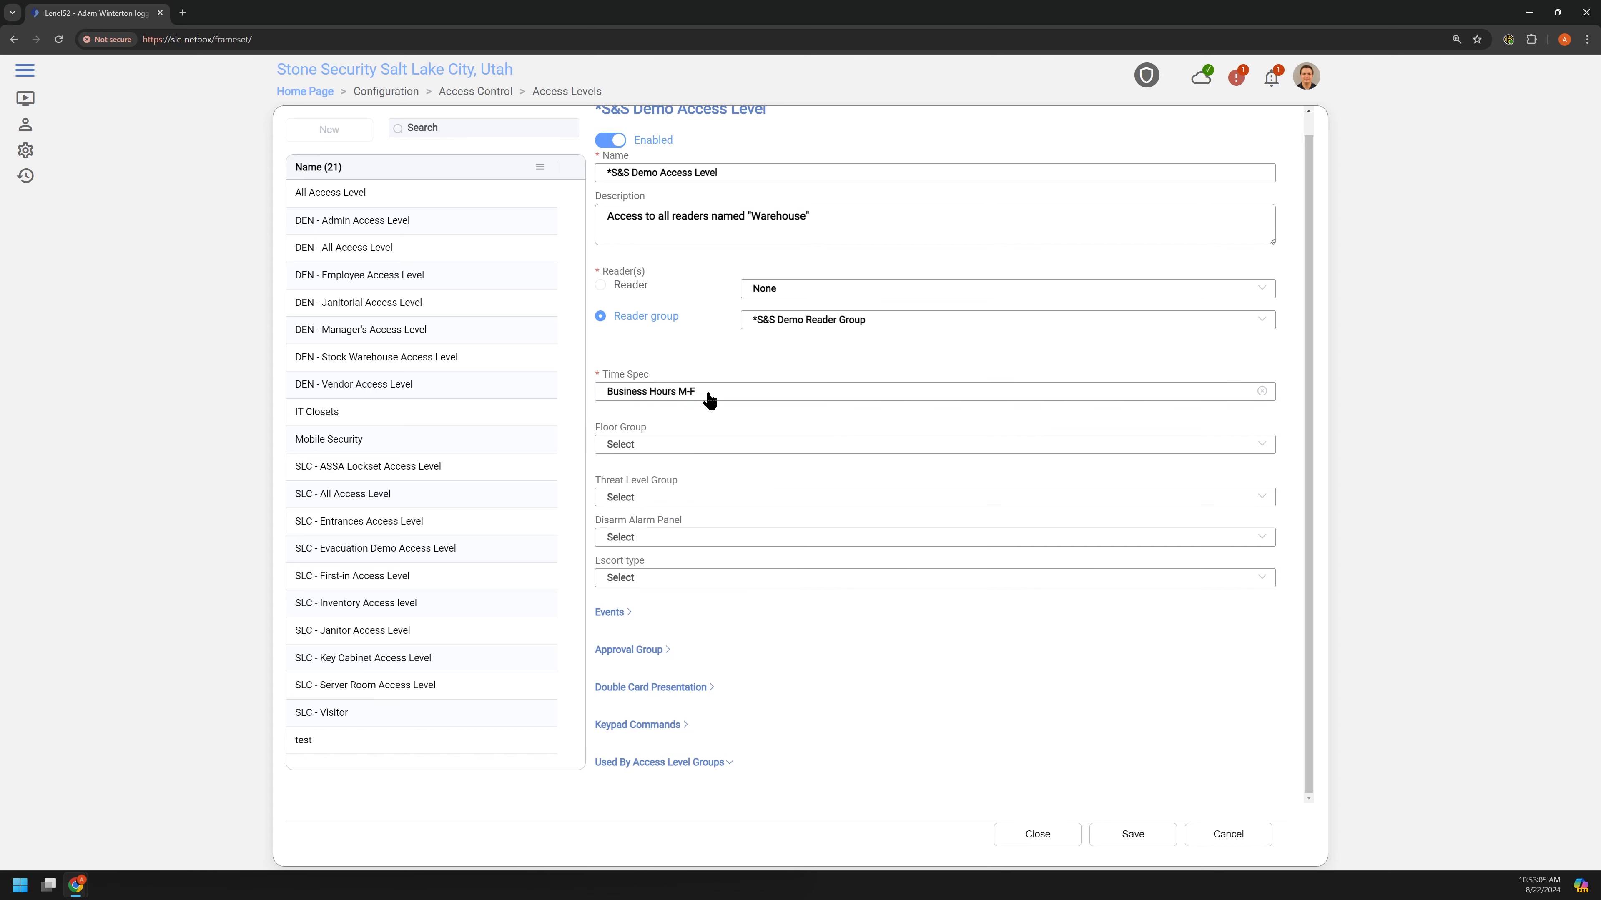
pyautogui.click(670, 398)
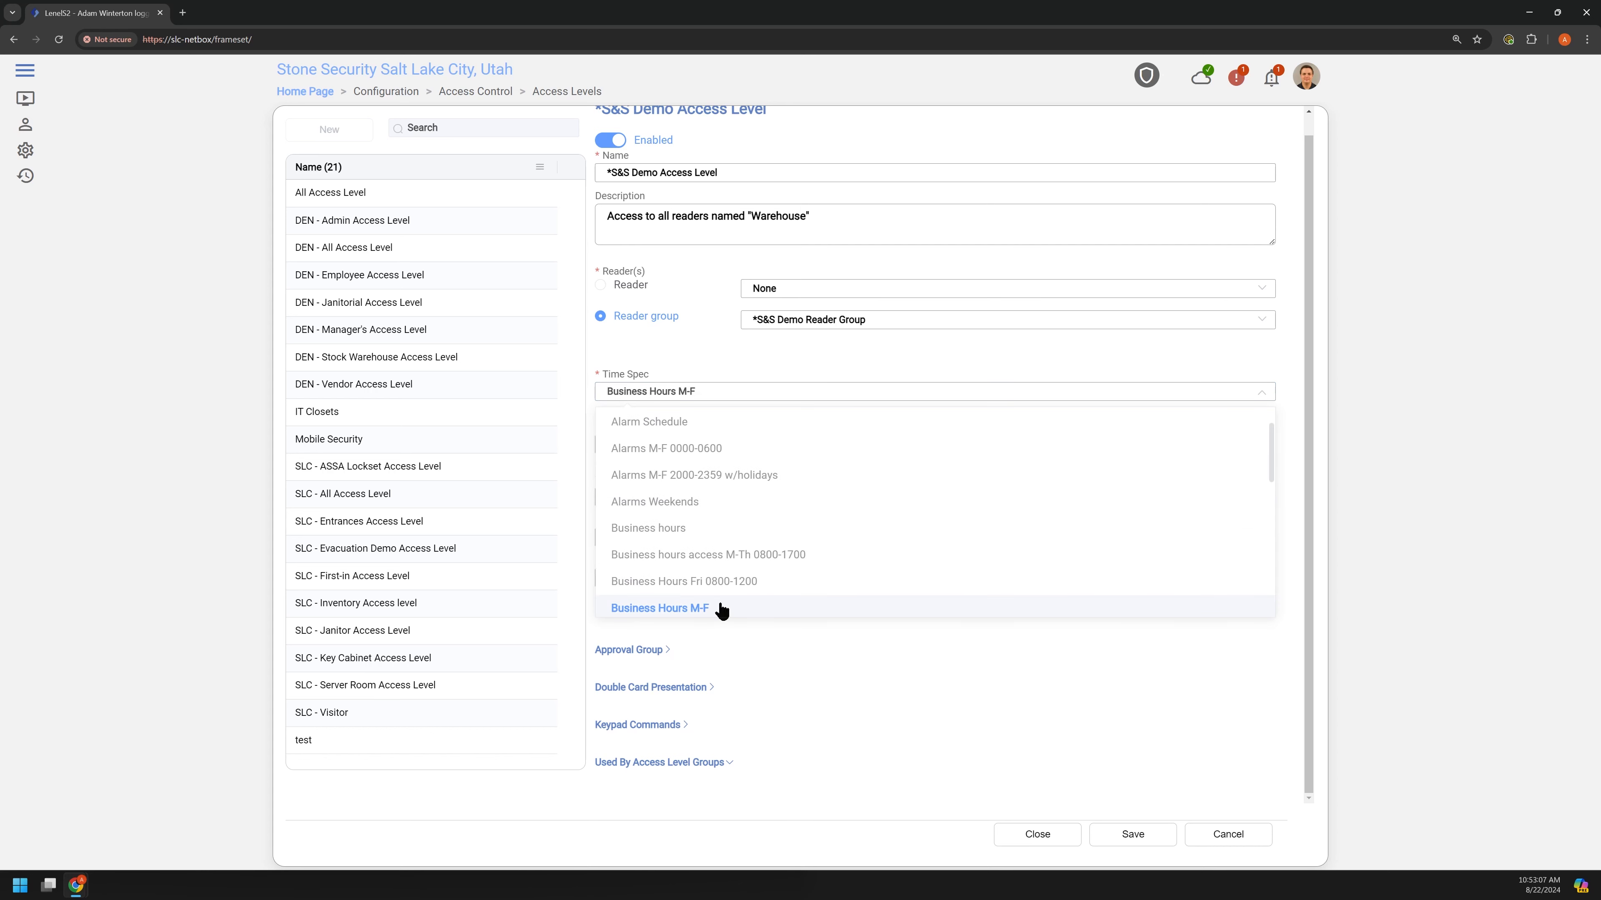
pyautogui.scroll(-3, 760, 563)
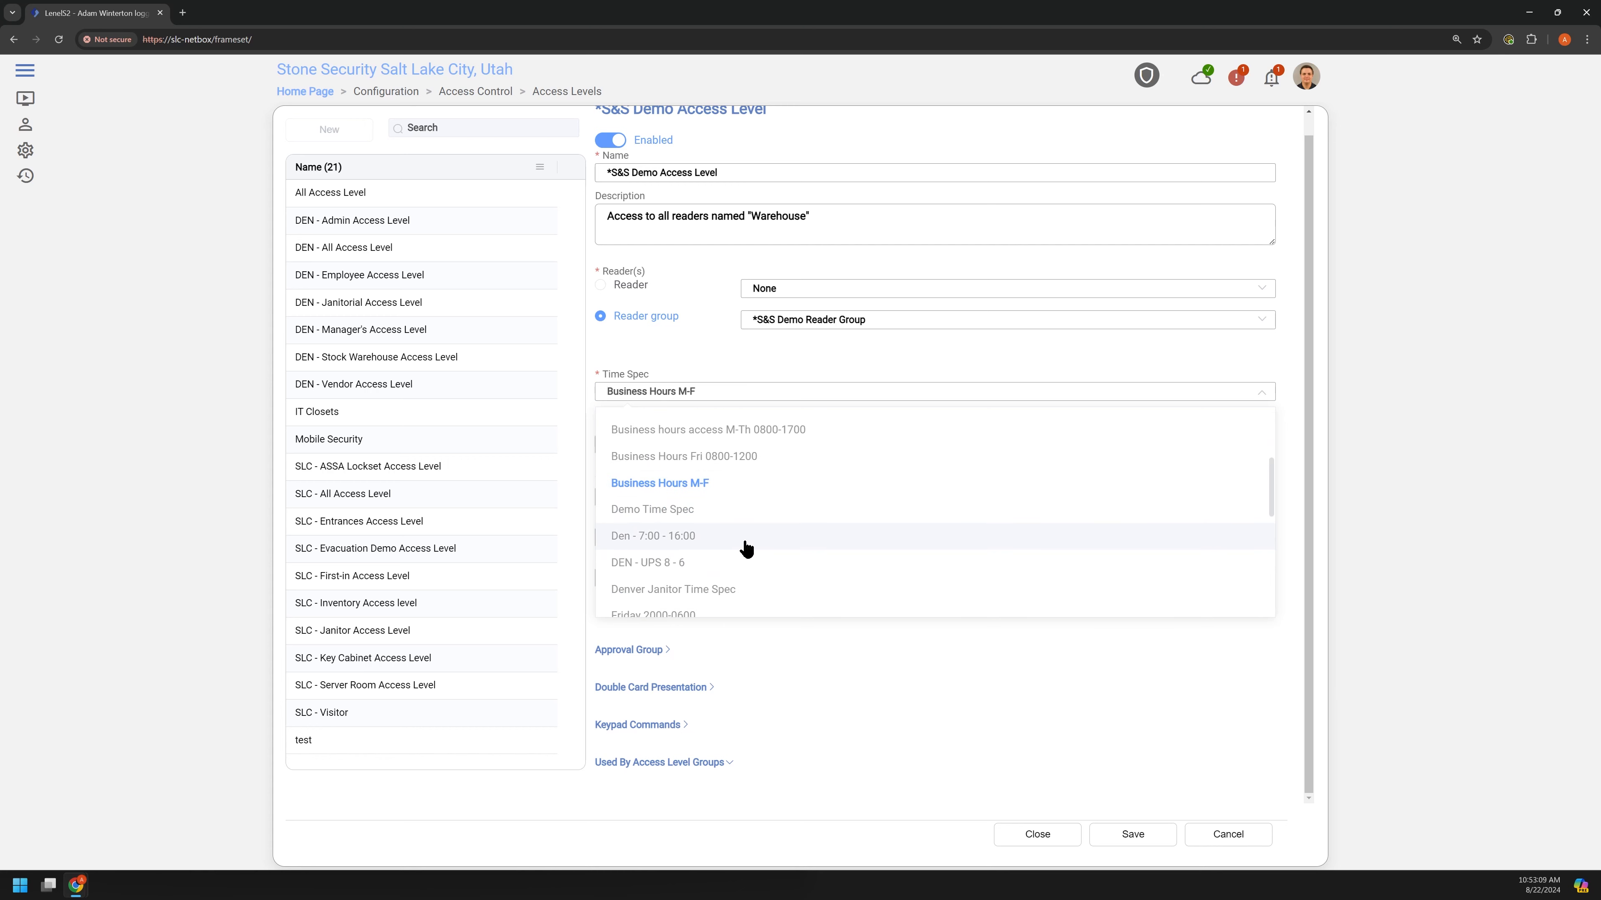
pyautogui.scroll(-1, 746, 549)
pyautogui.scroll(3, 725, 557)
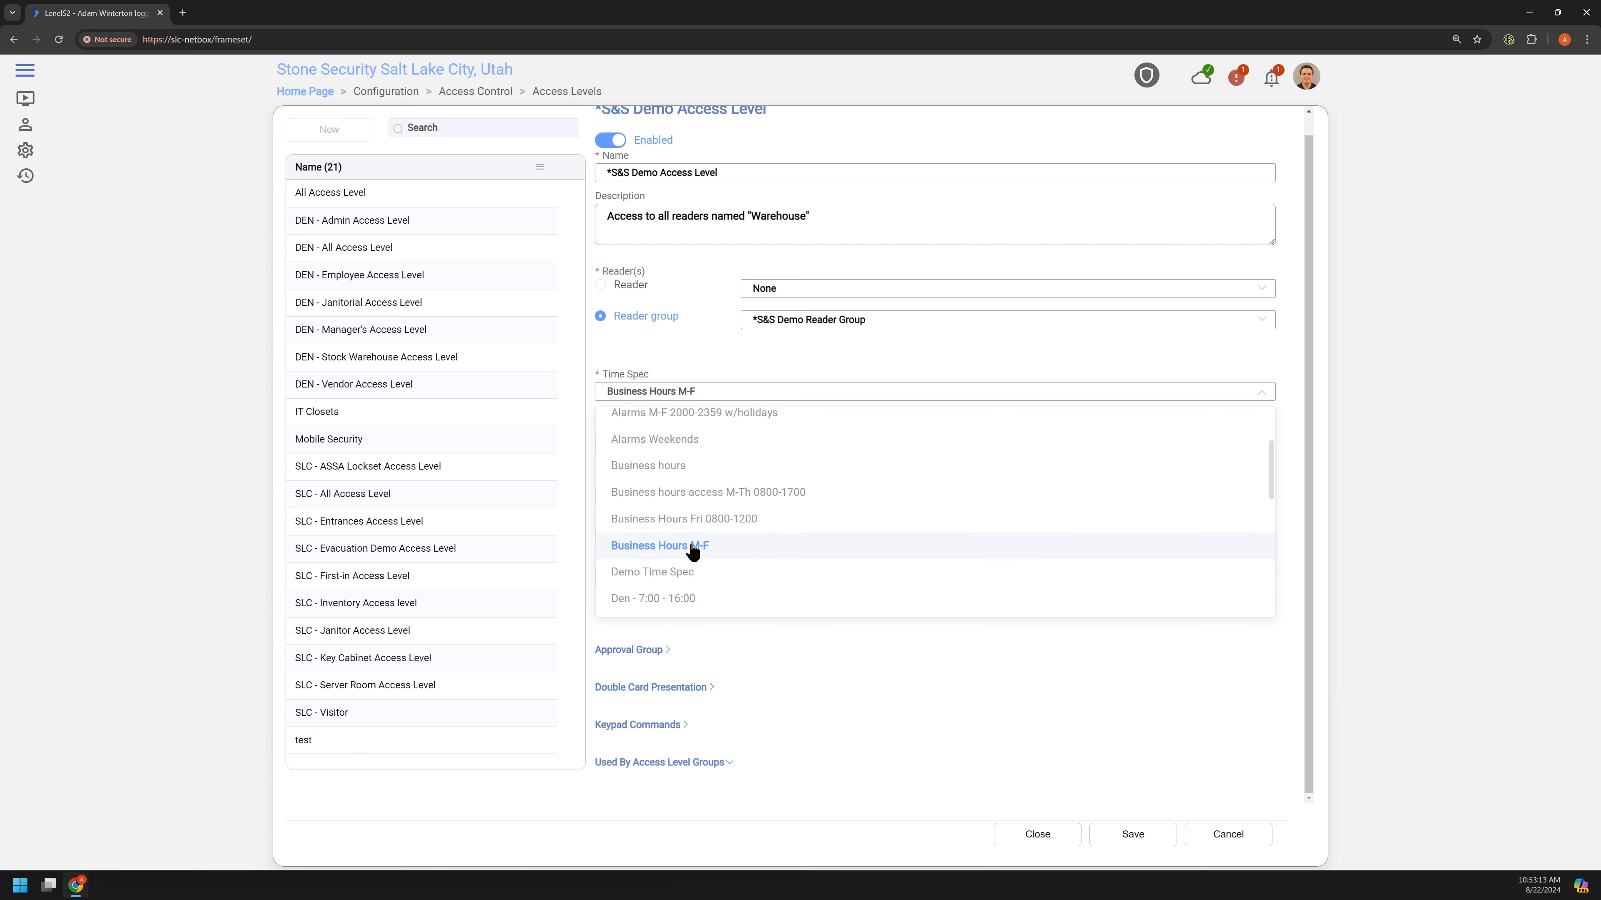
pyautogui.scroll(-1, 693, 542)
pyautogui.click(676, 357)
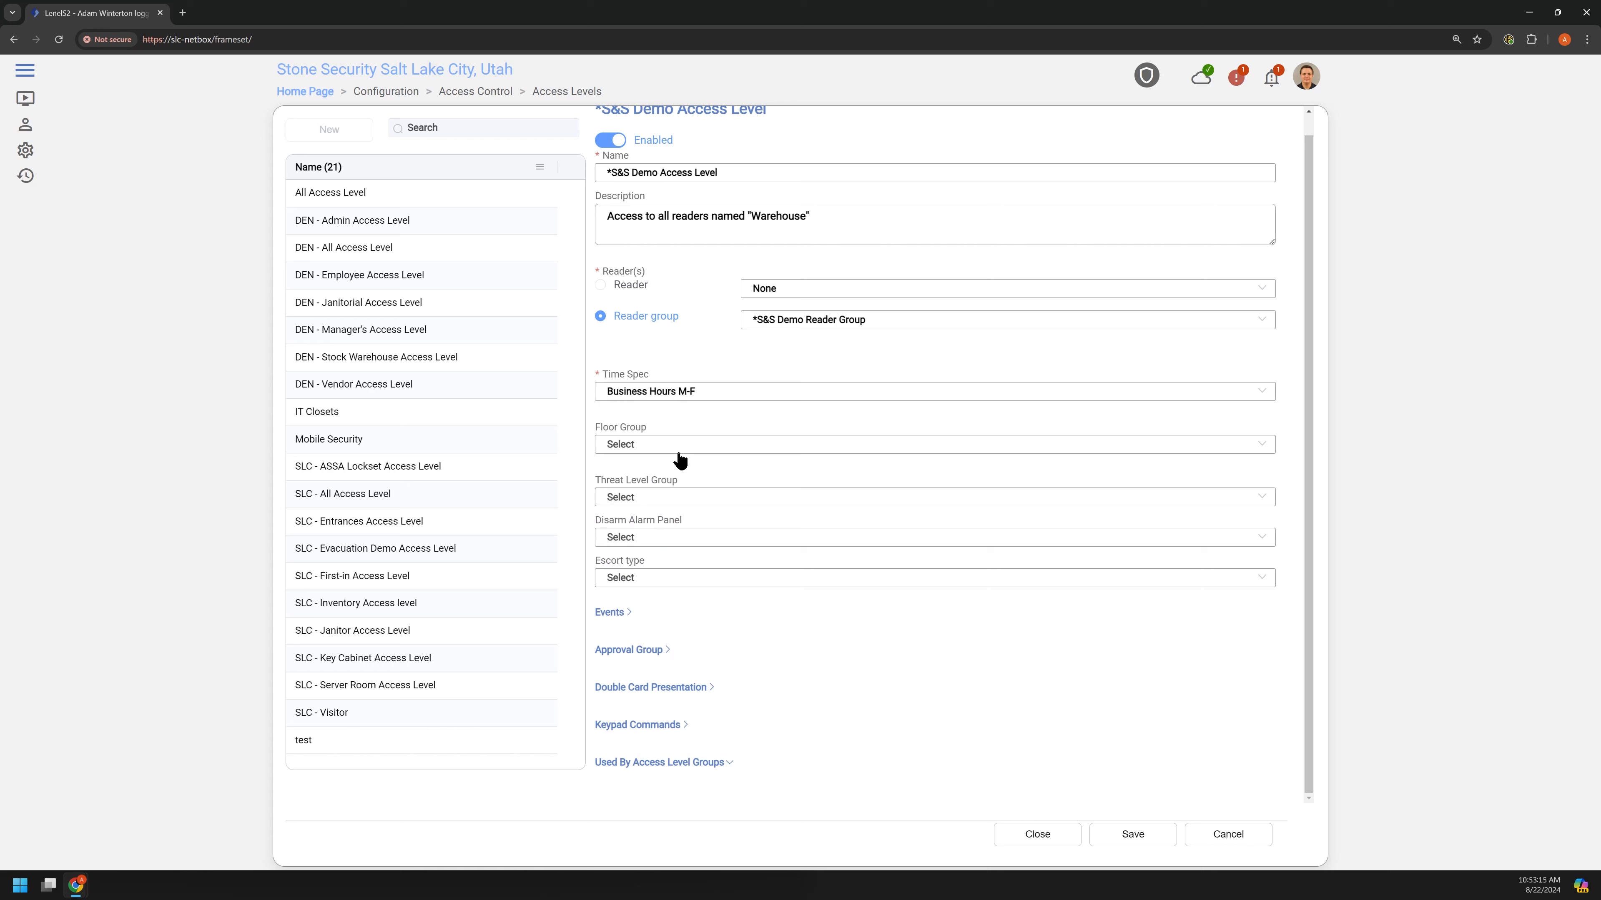
# Review the Floor Group and Threat Level Group choices, leaving both unset.
pyautogui.click(651, 436)
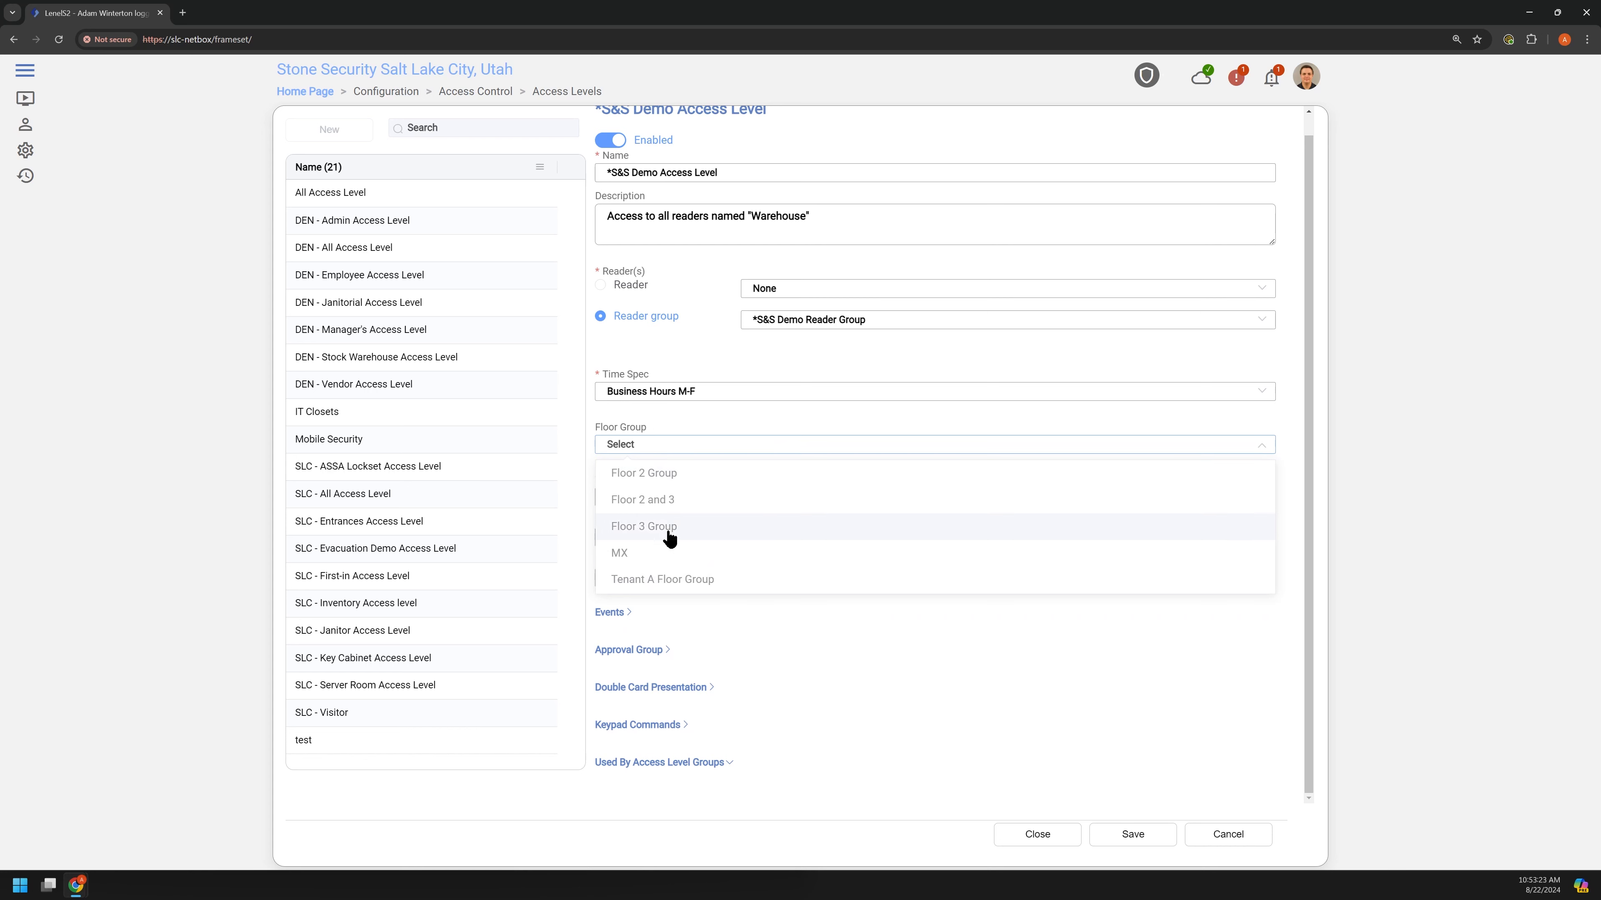
pyautogui.click(686, 423)
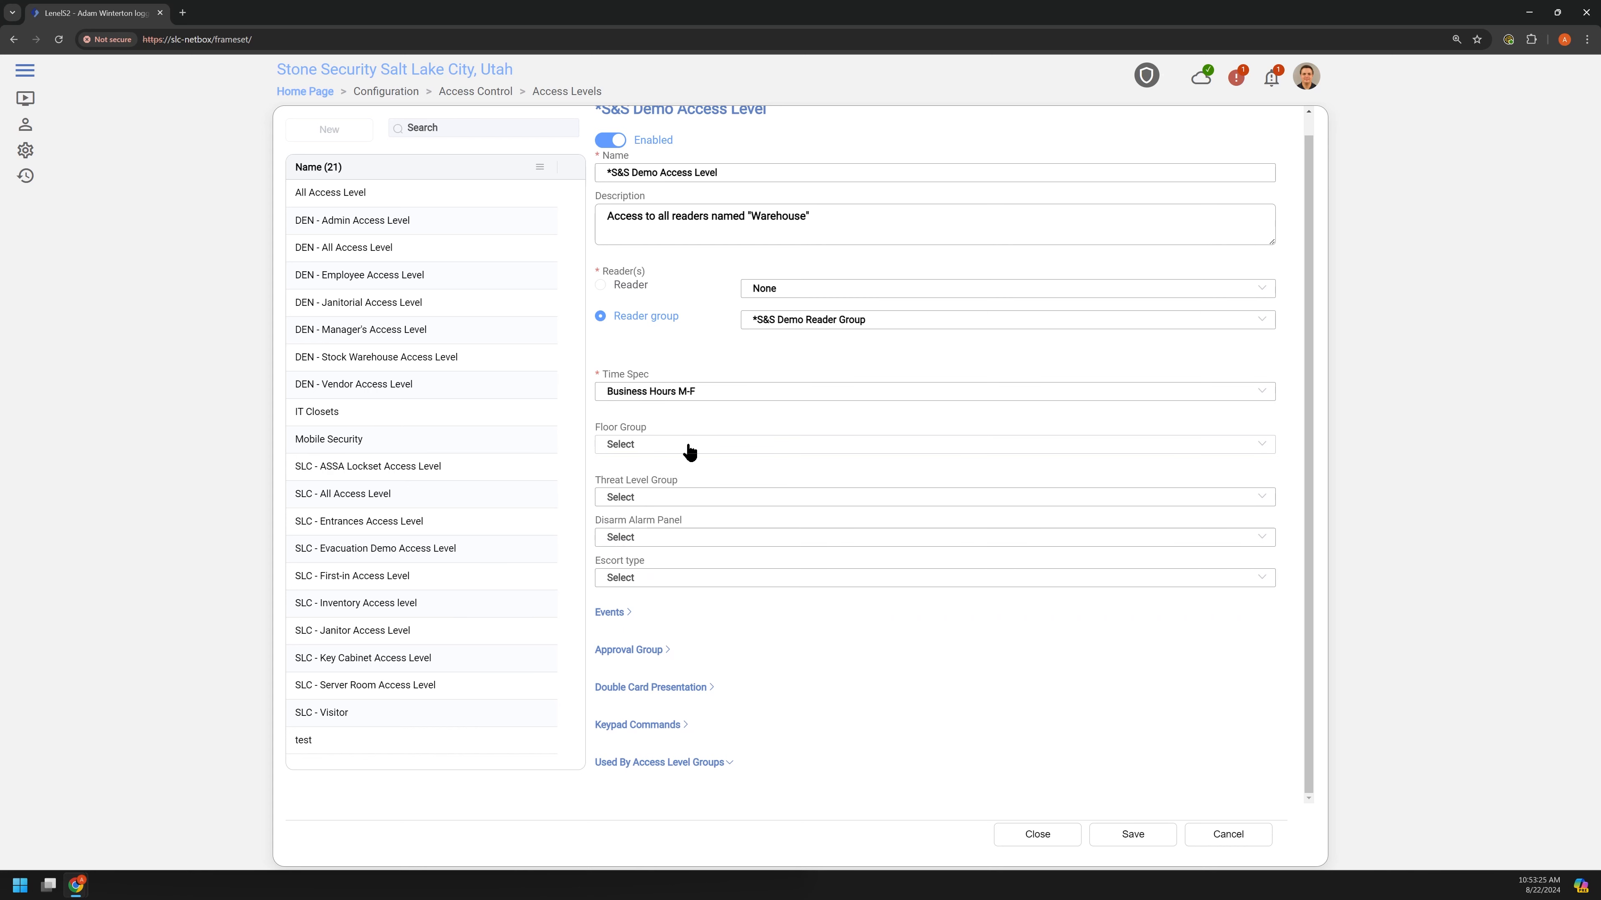
pyautogui.click(645, 498)
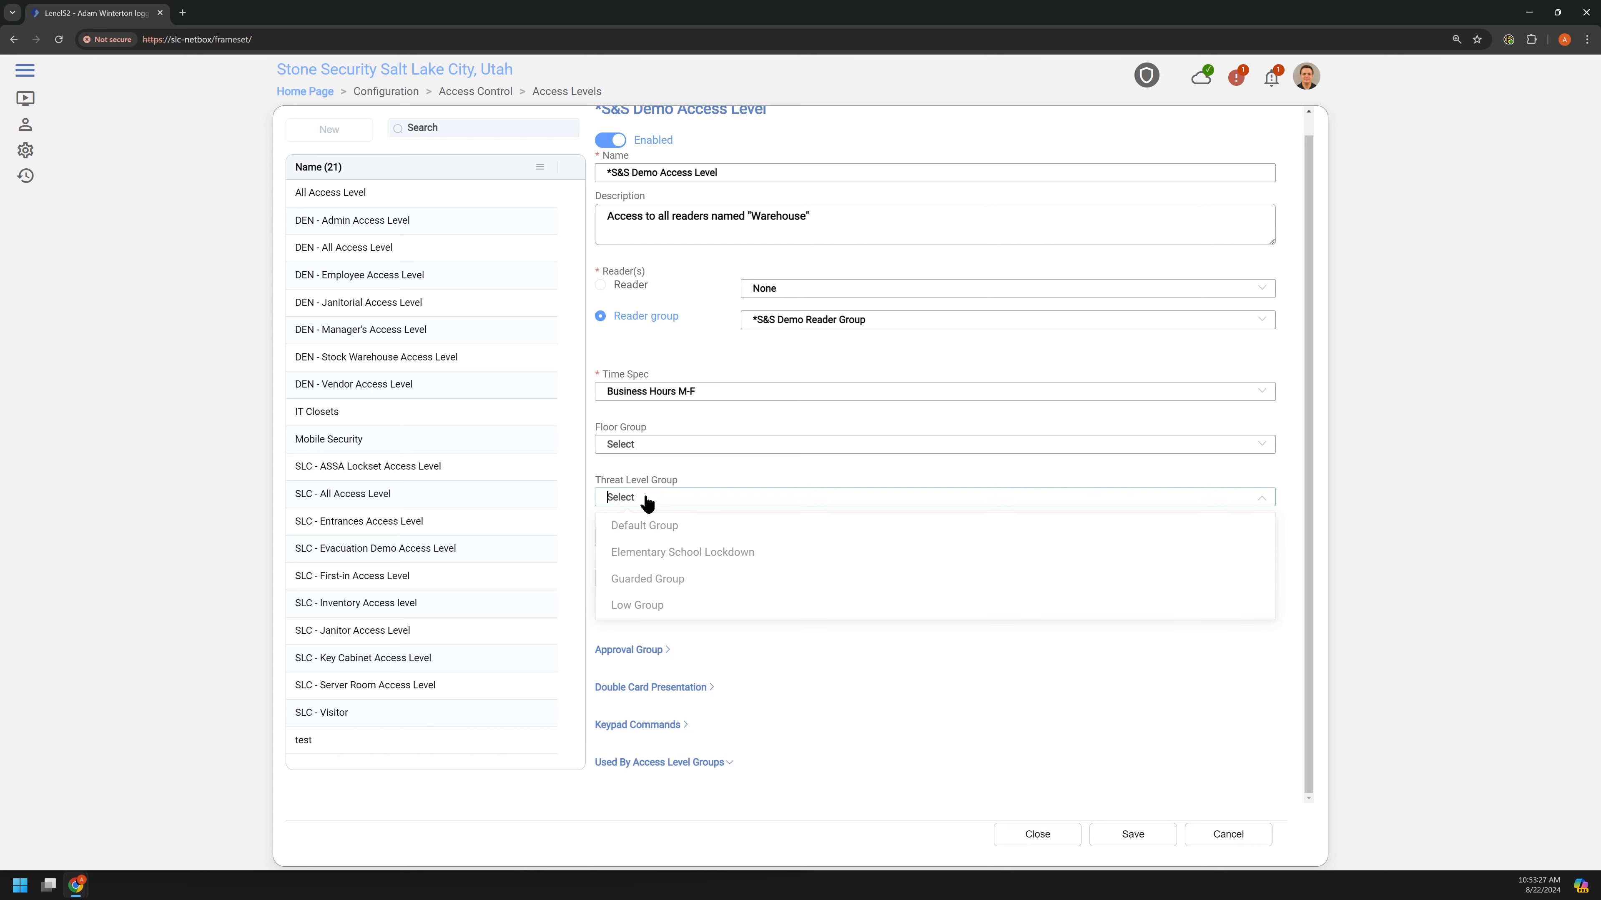
pyautogui.click(725, 472)
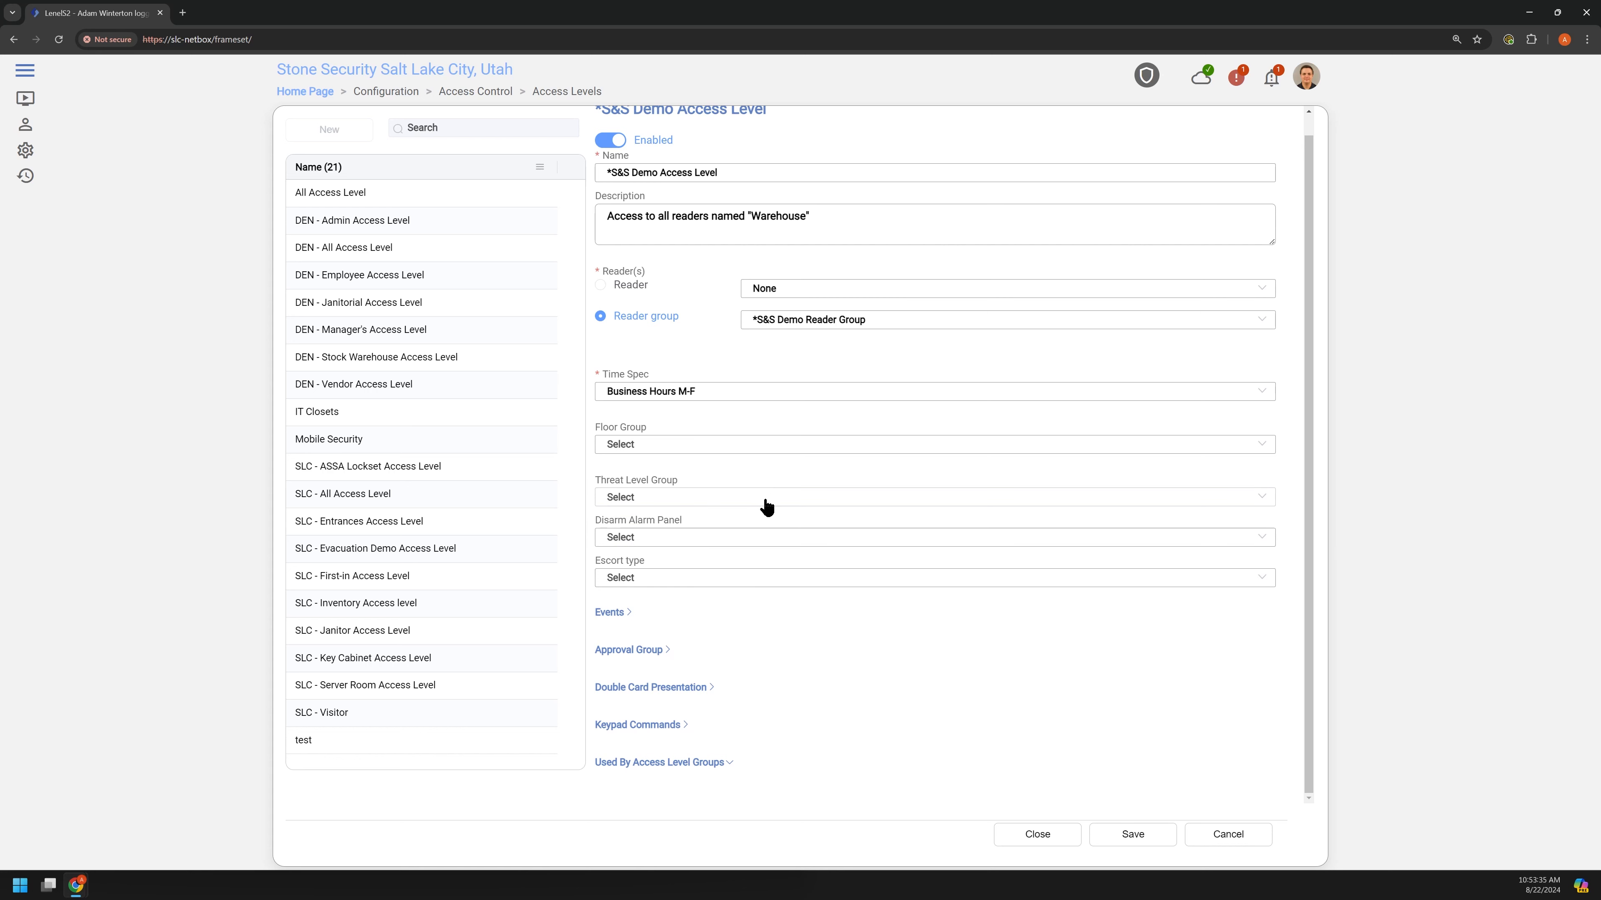
# Leave Disarm Alarm Panel and Escort type unset, then expand the Events settings.
pyautogui.click(639, 537)
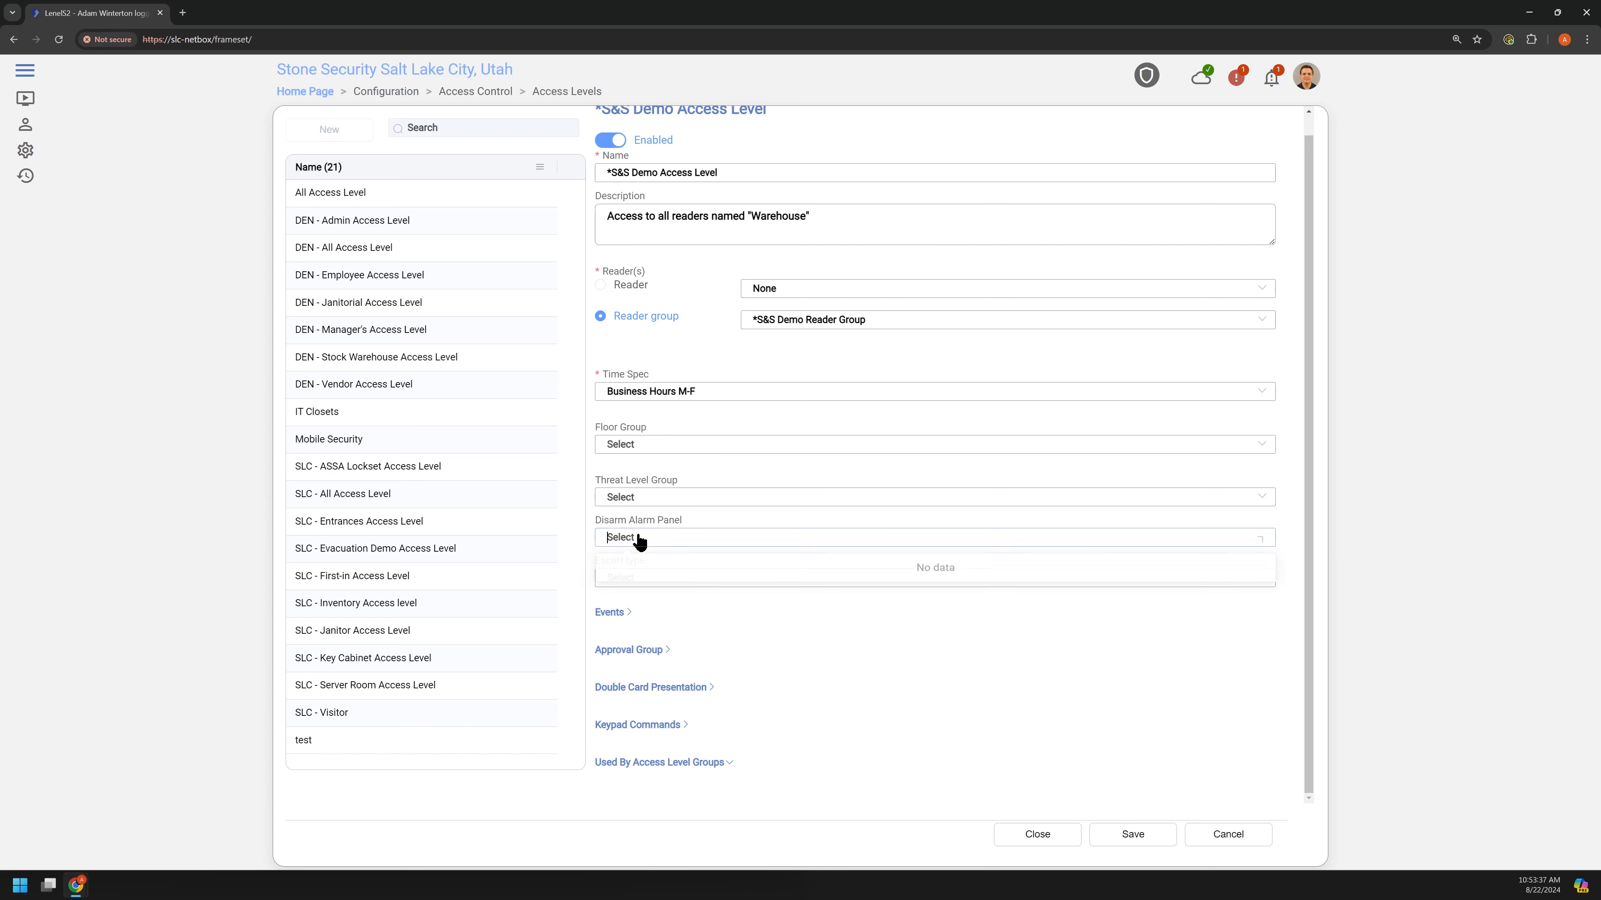
pyautogui.click(705, 518)
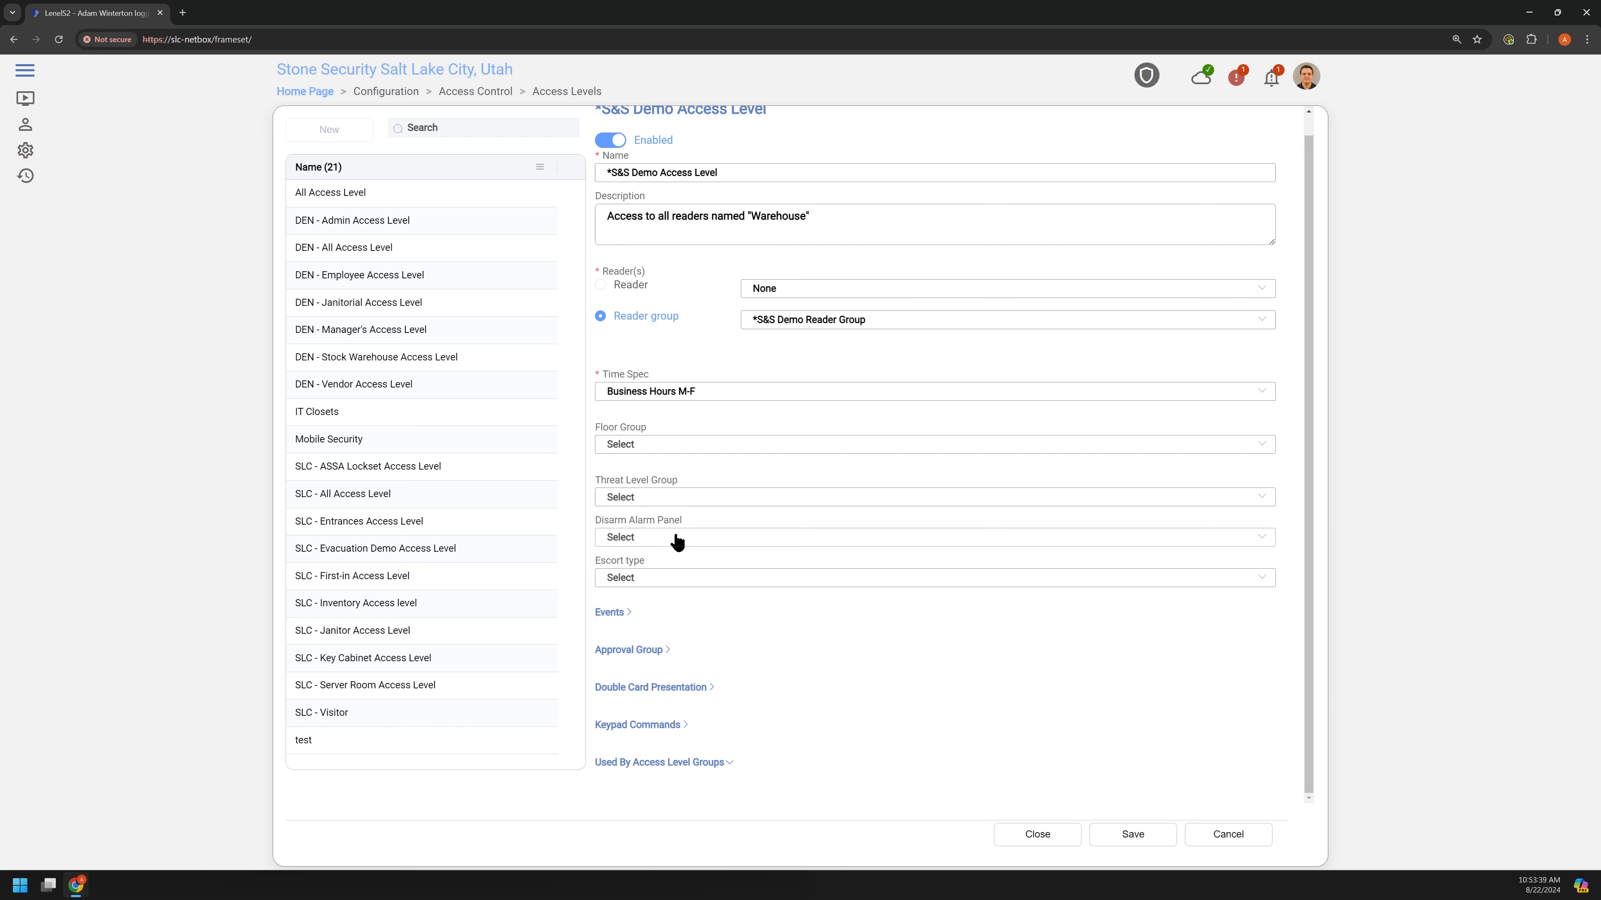
pyautogui.click(655, 579)
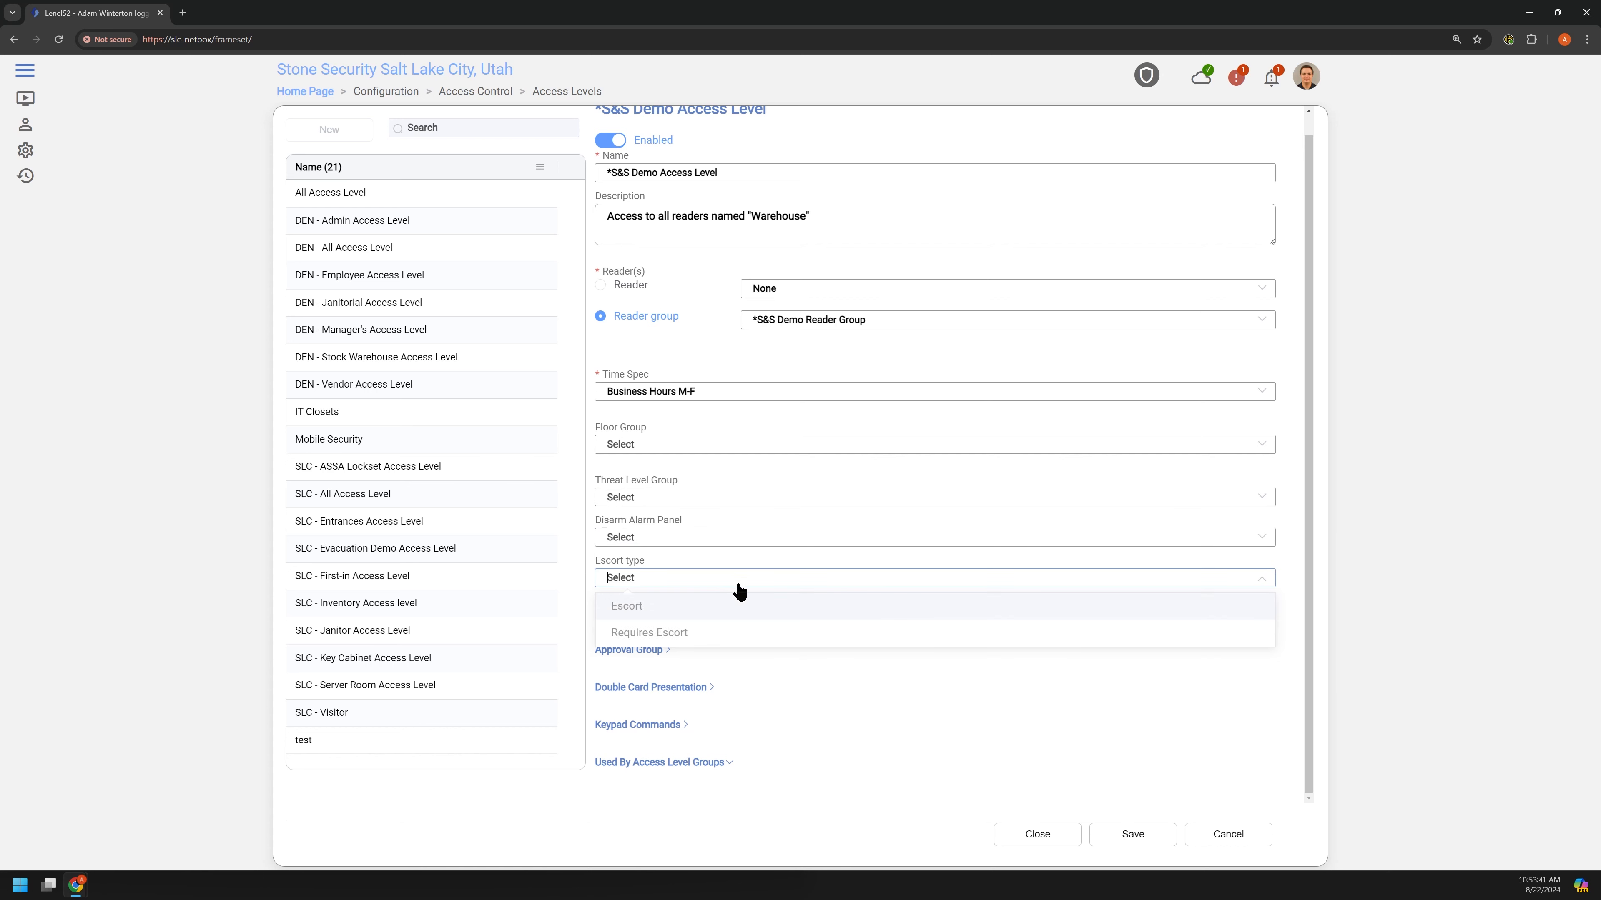
pyautogui.click(707, 577)
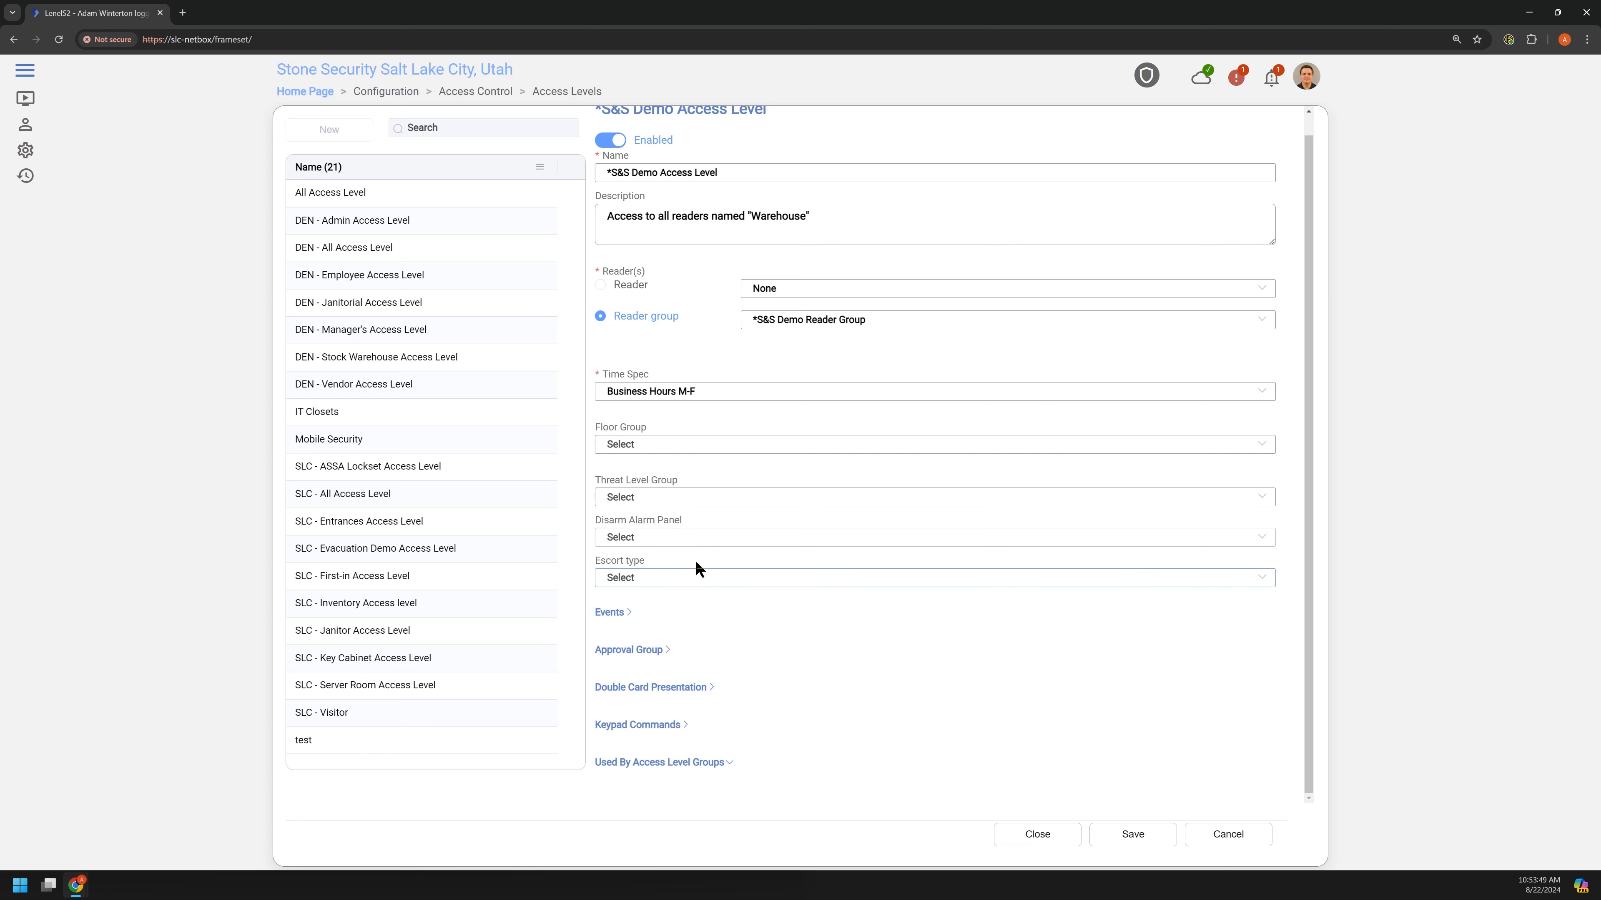
pyautogui.click(613, 617)
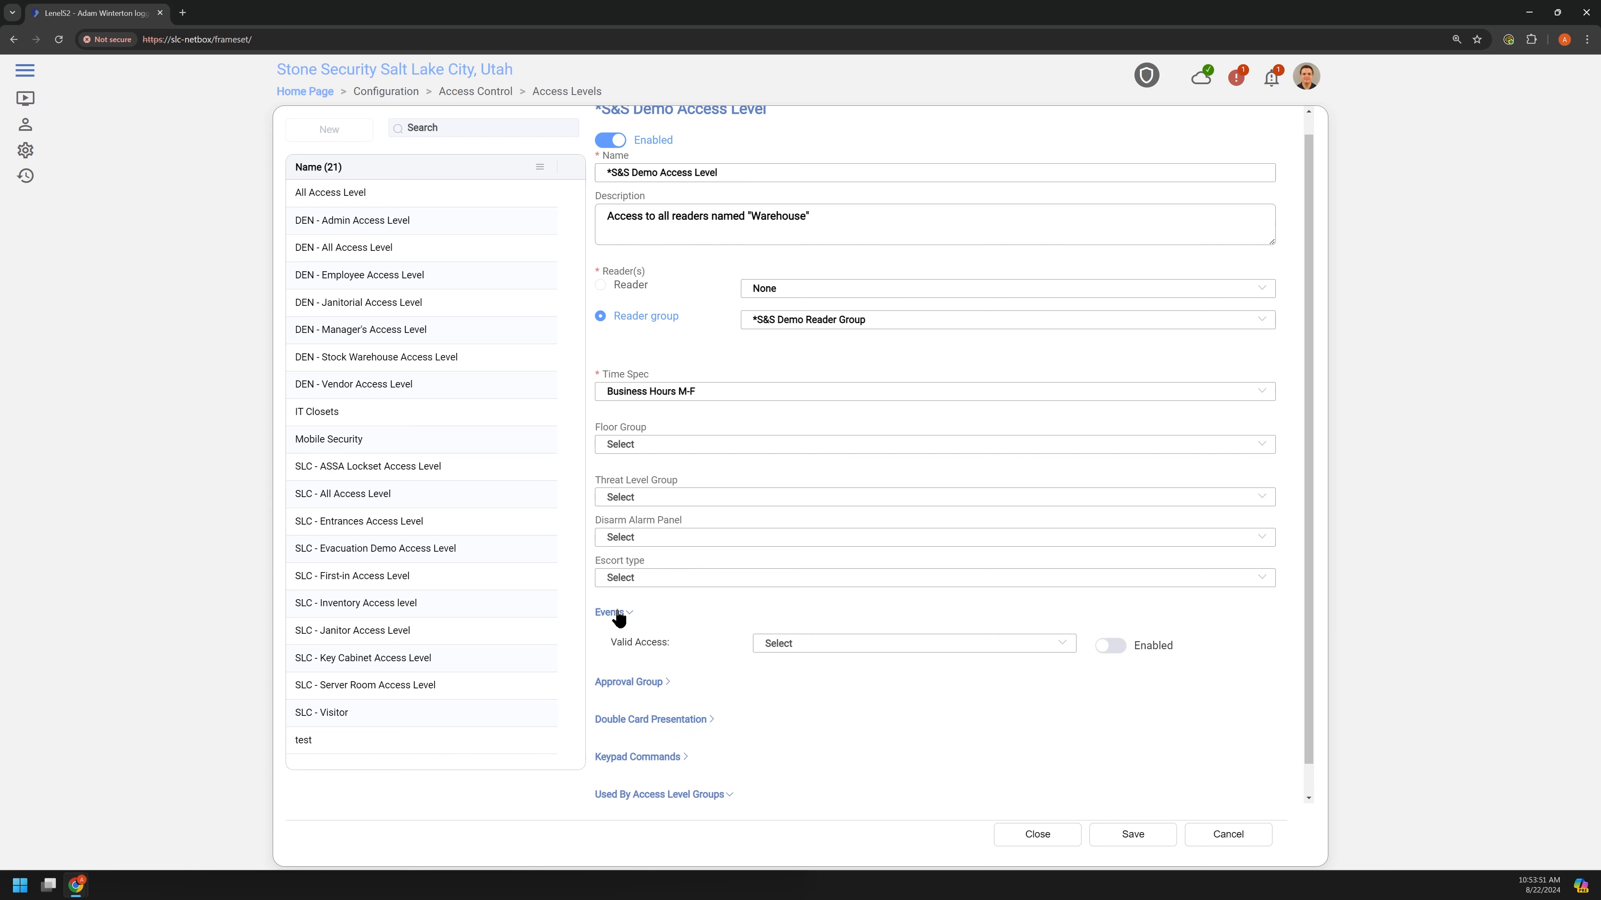
pyautogui.click(615, 615)
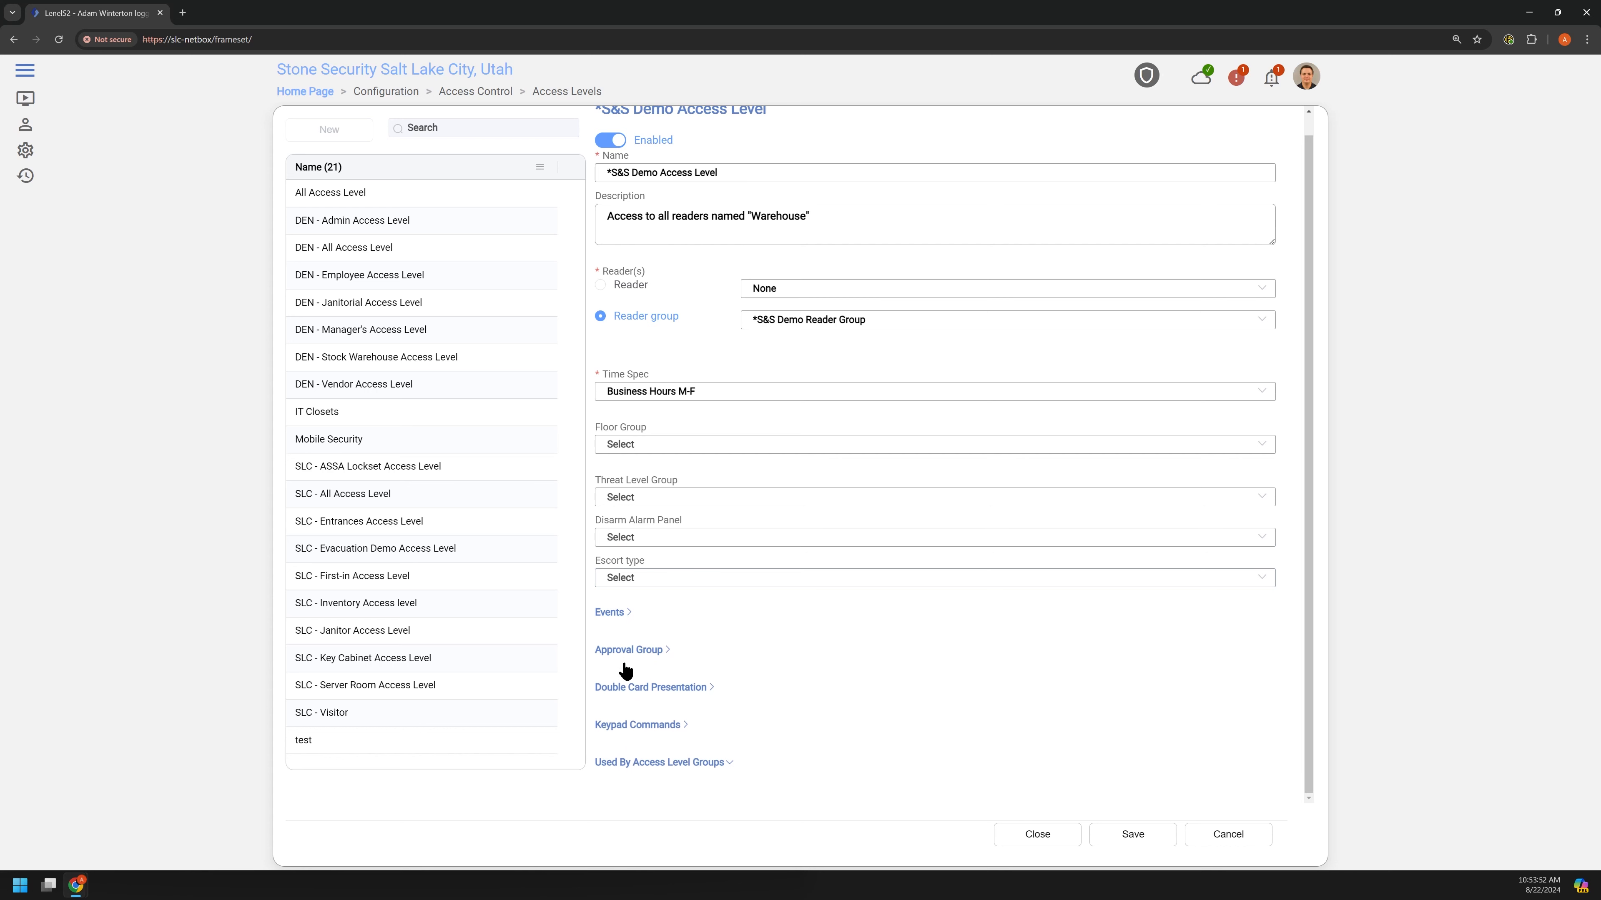
pyautogui.click(660, 690)
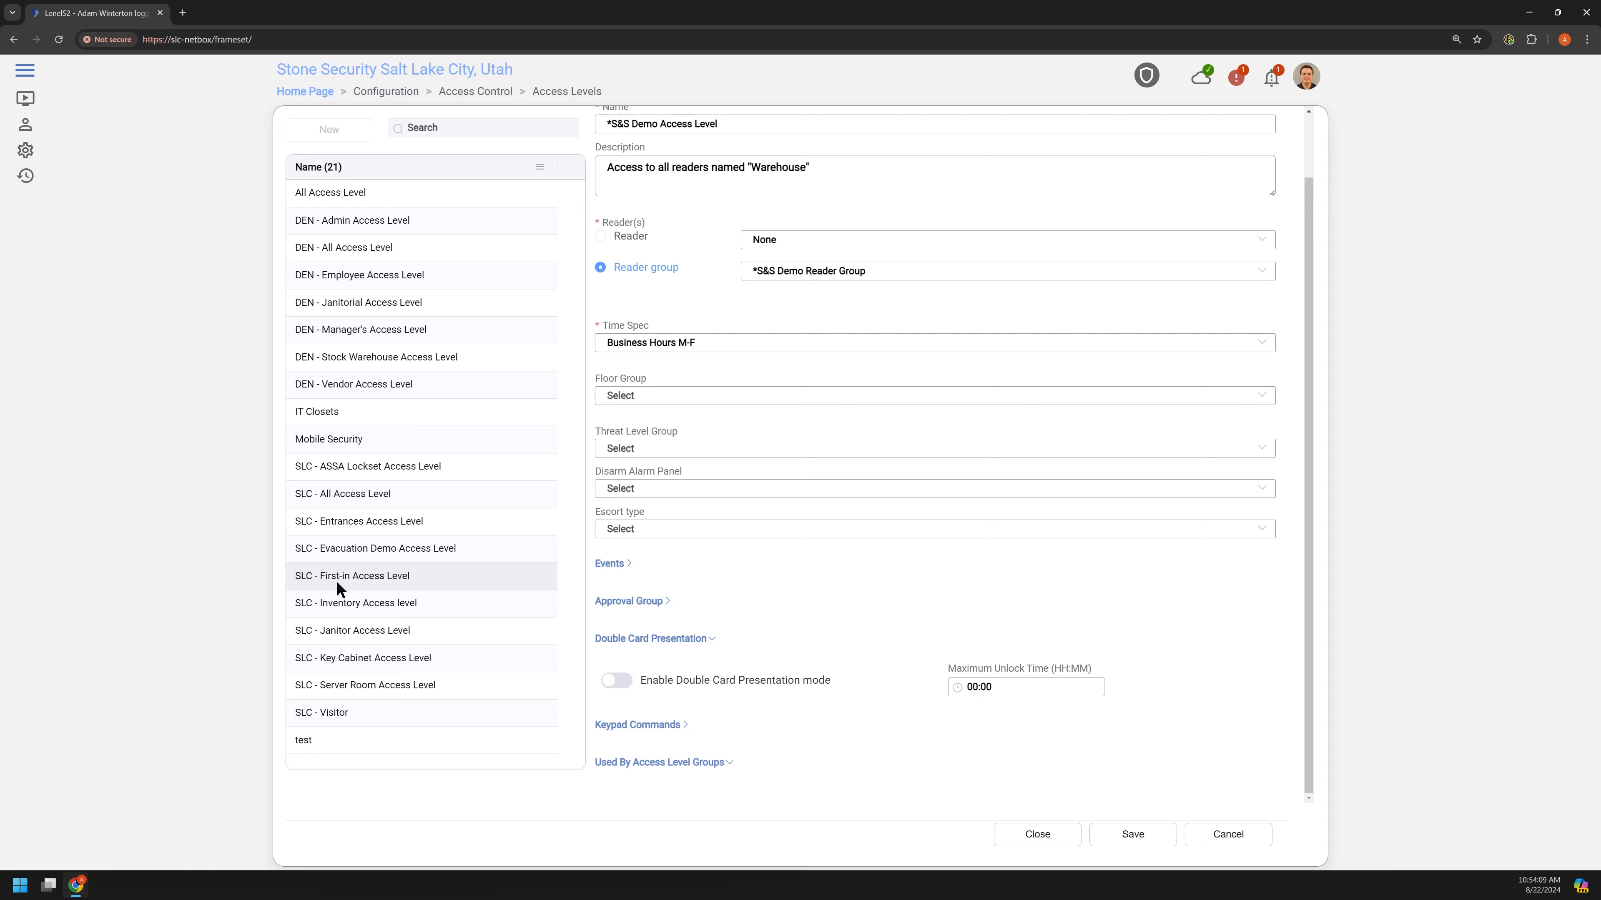
pyautogui.scroll(1, 780, 561)
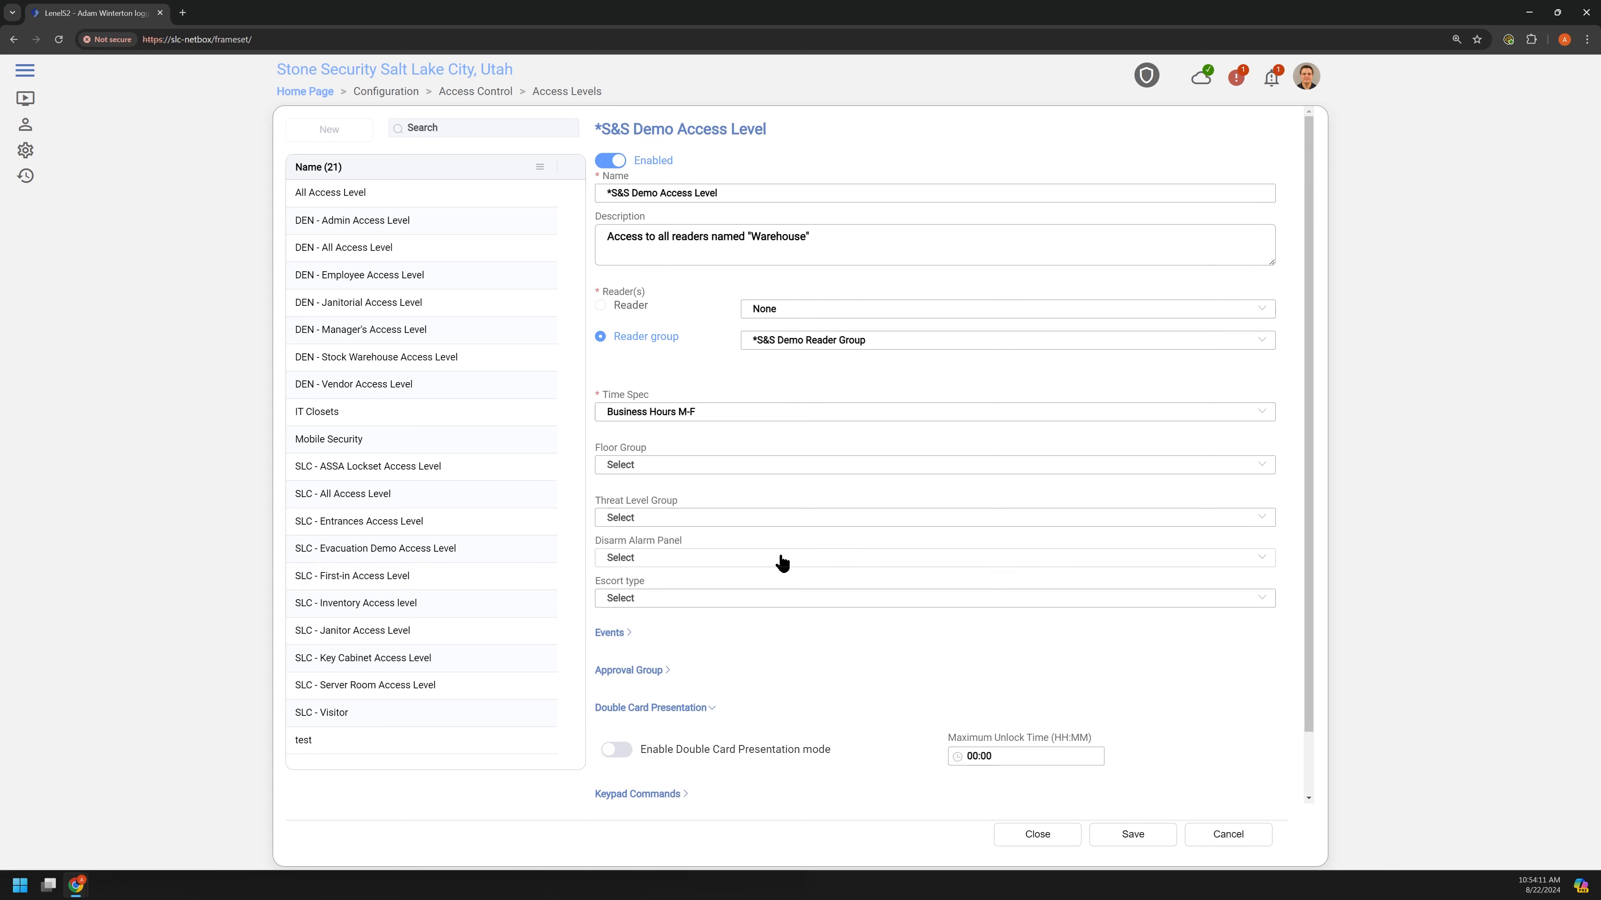
pyautogui.scroll(-1, 781, 561)
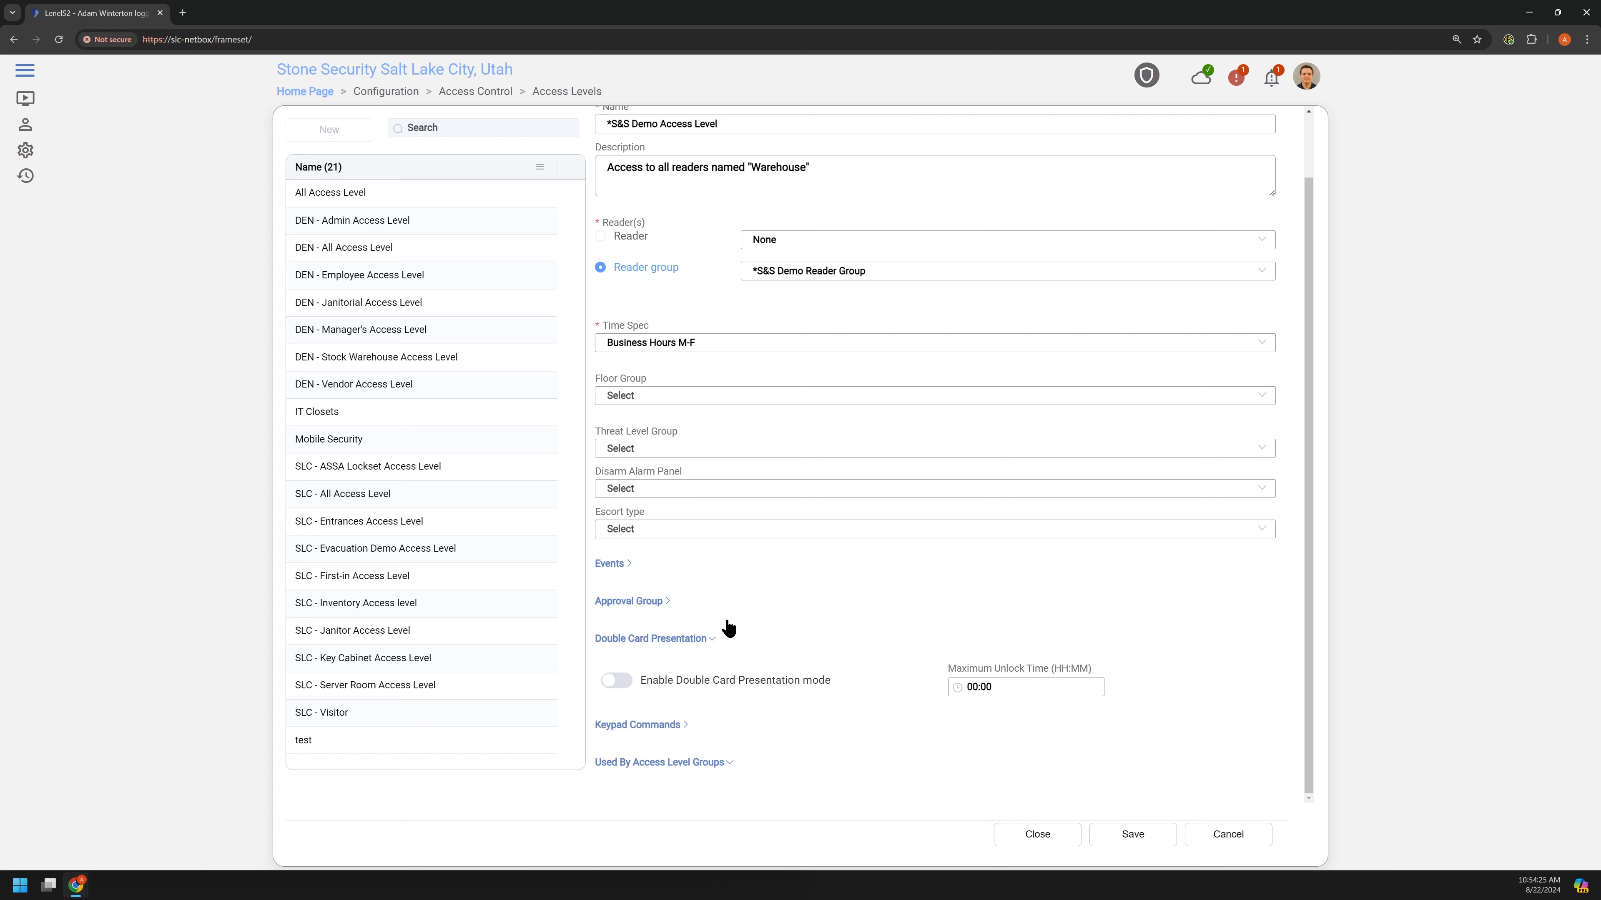
pyautogui.click(656, 639)
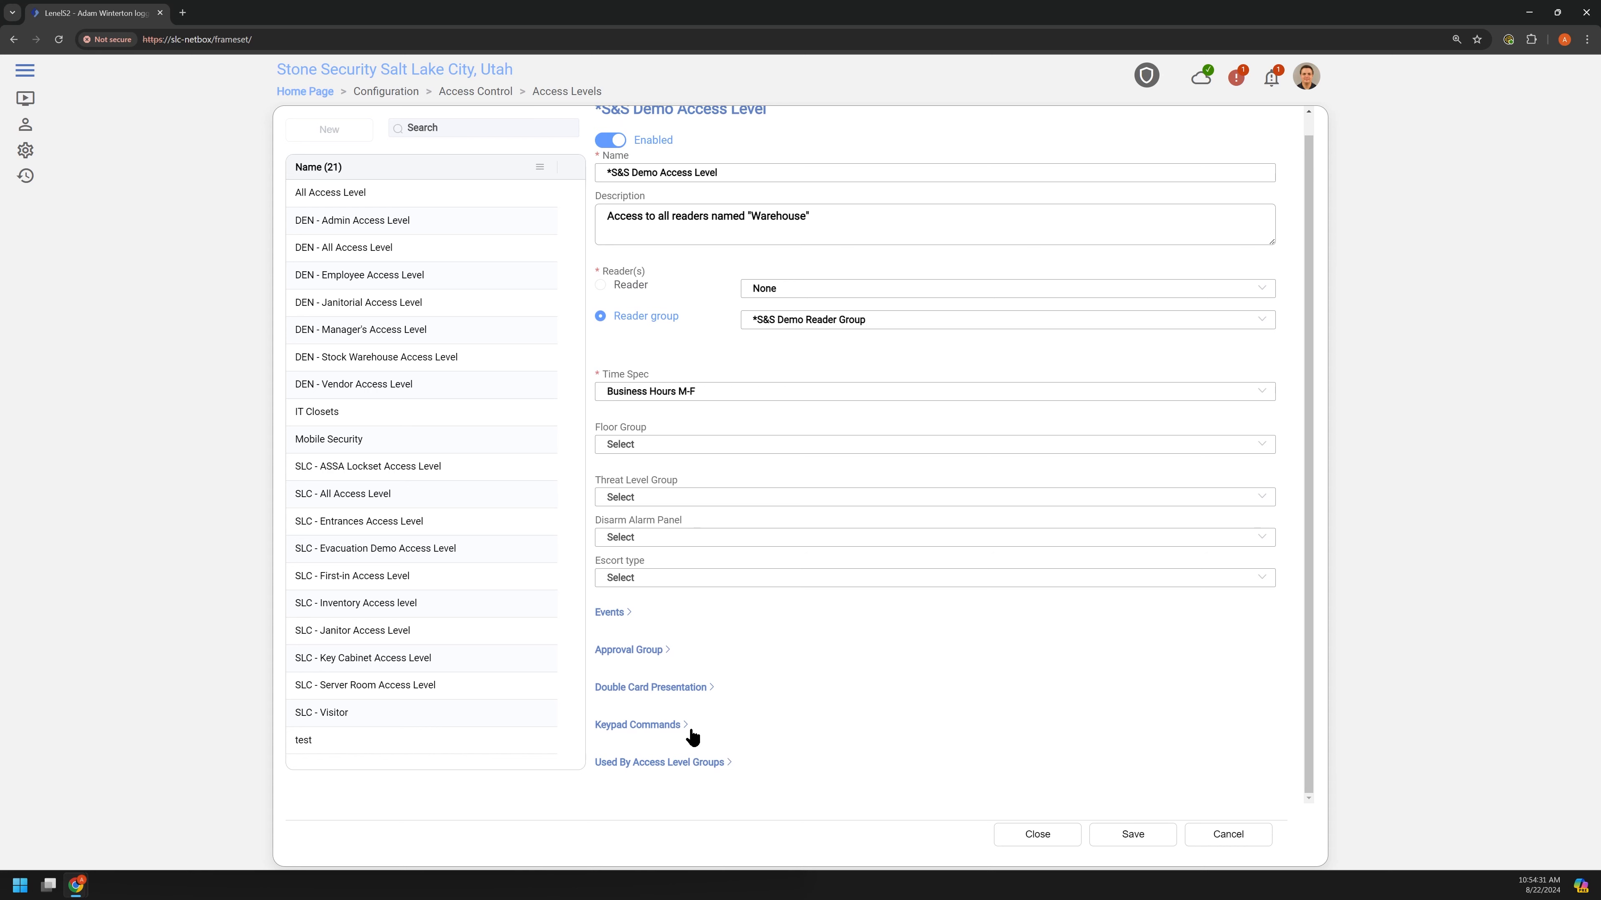
pyautogui.click(624, 761)
pyautogui.click(723, 771)
pyautogui.click(1131, 834)
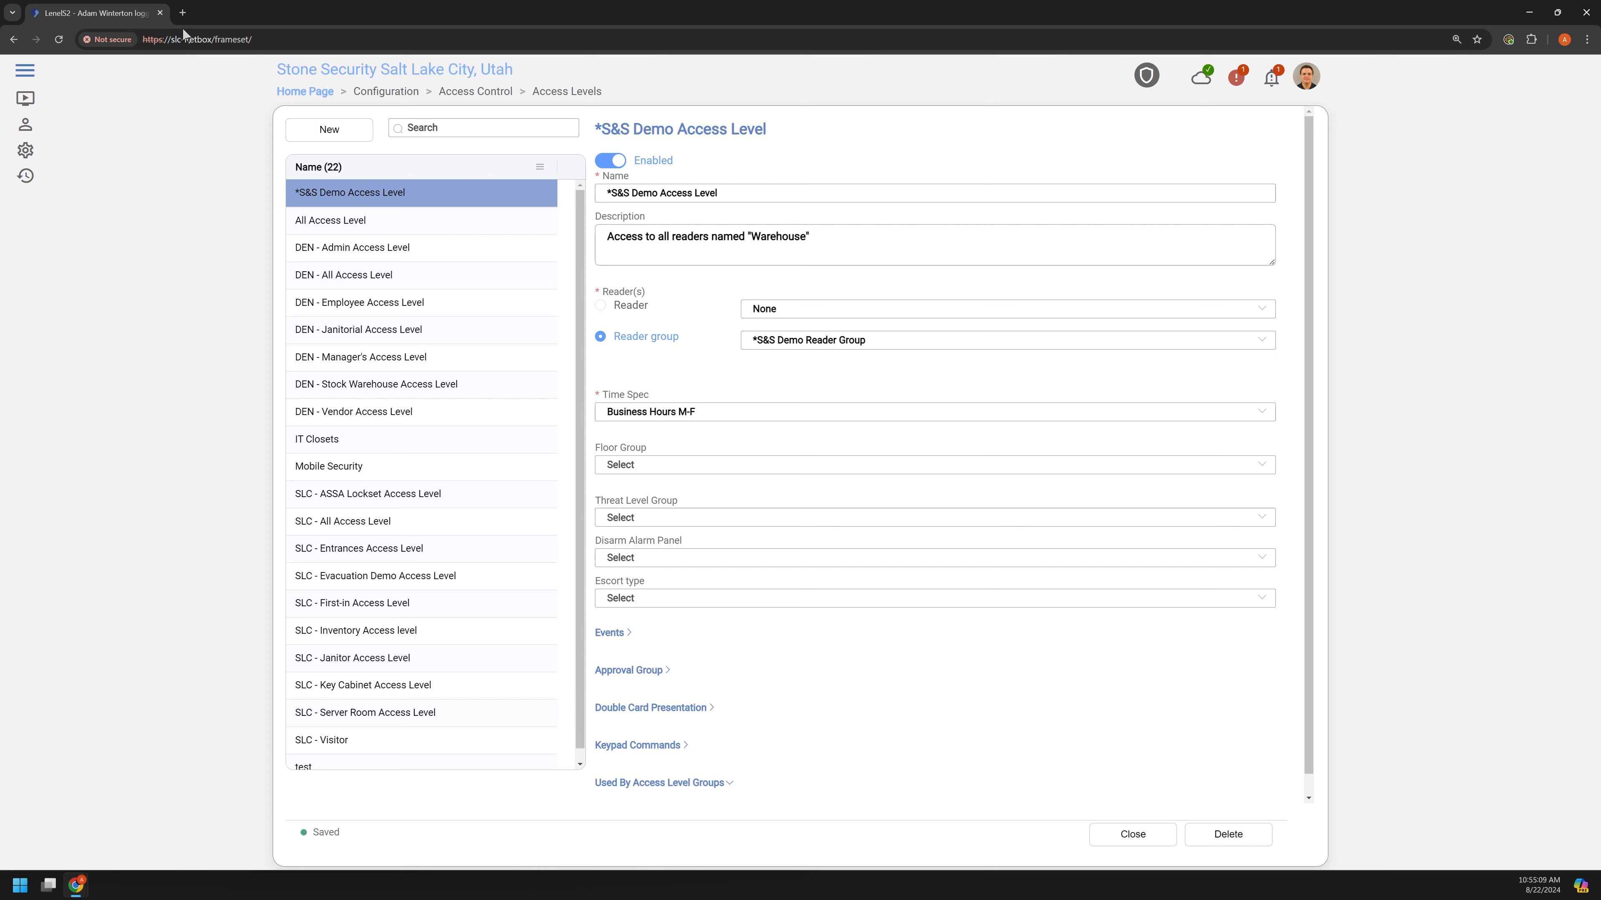
# Bring up the people menu flyout in the left sidebar.
pyautogui.moveTo(34, 124)
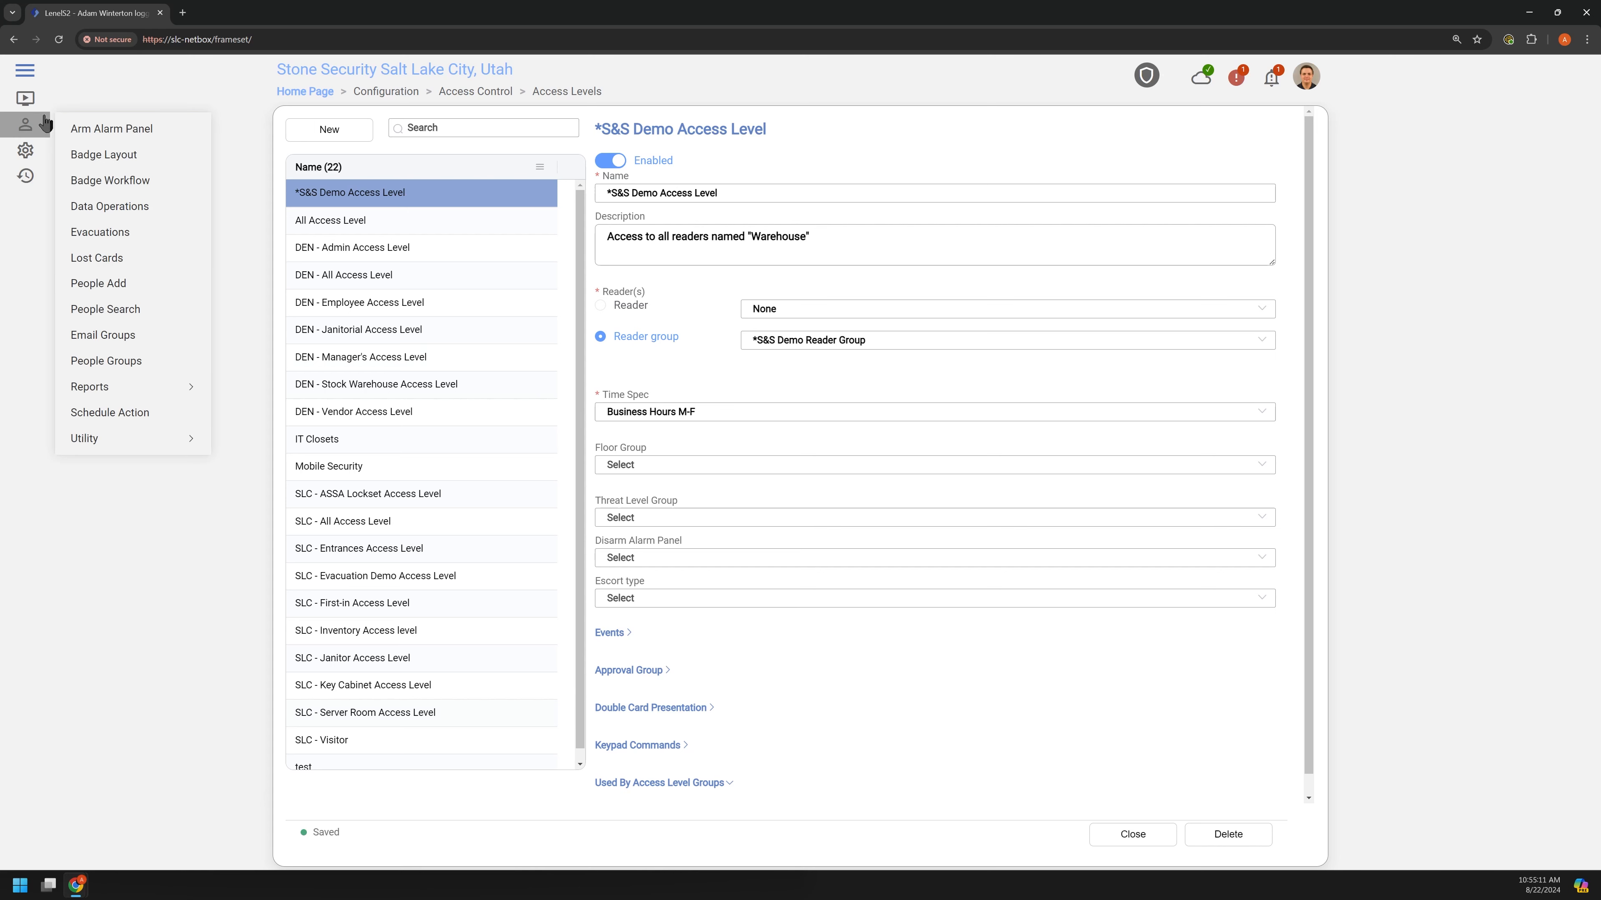
pyautogui.click(122, 283)
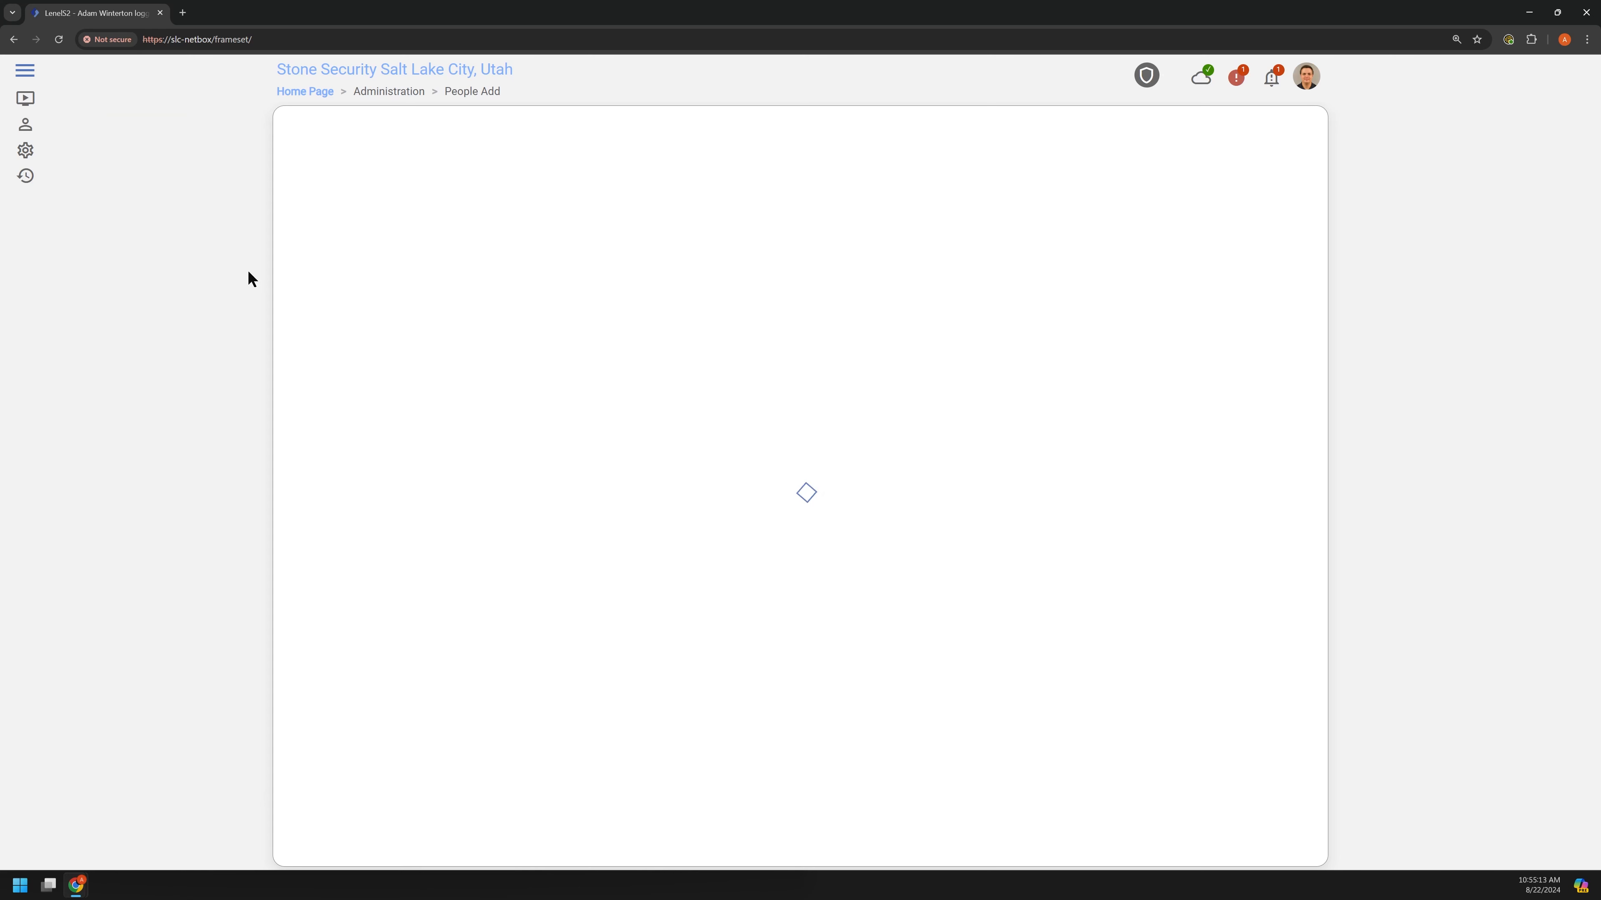
pyautogui.click(734, 438)
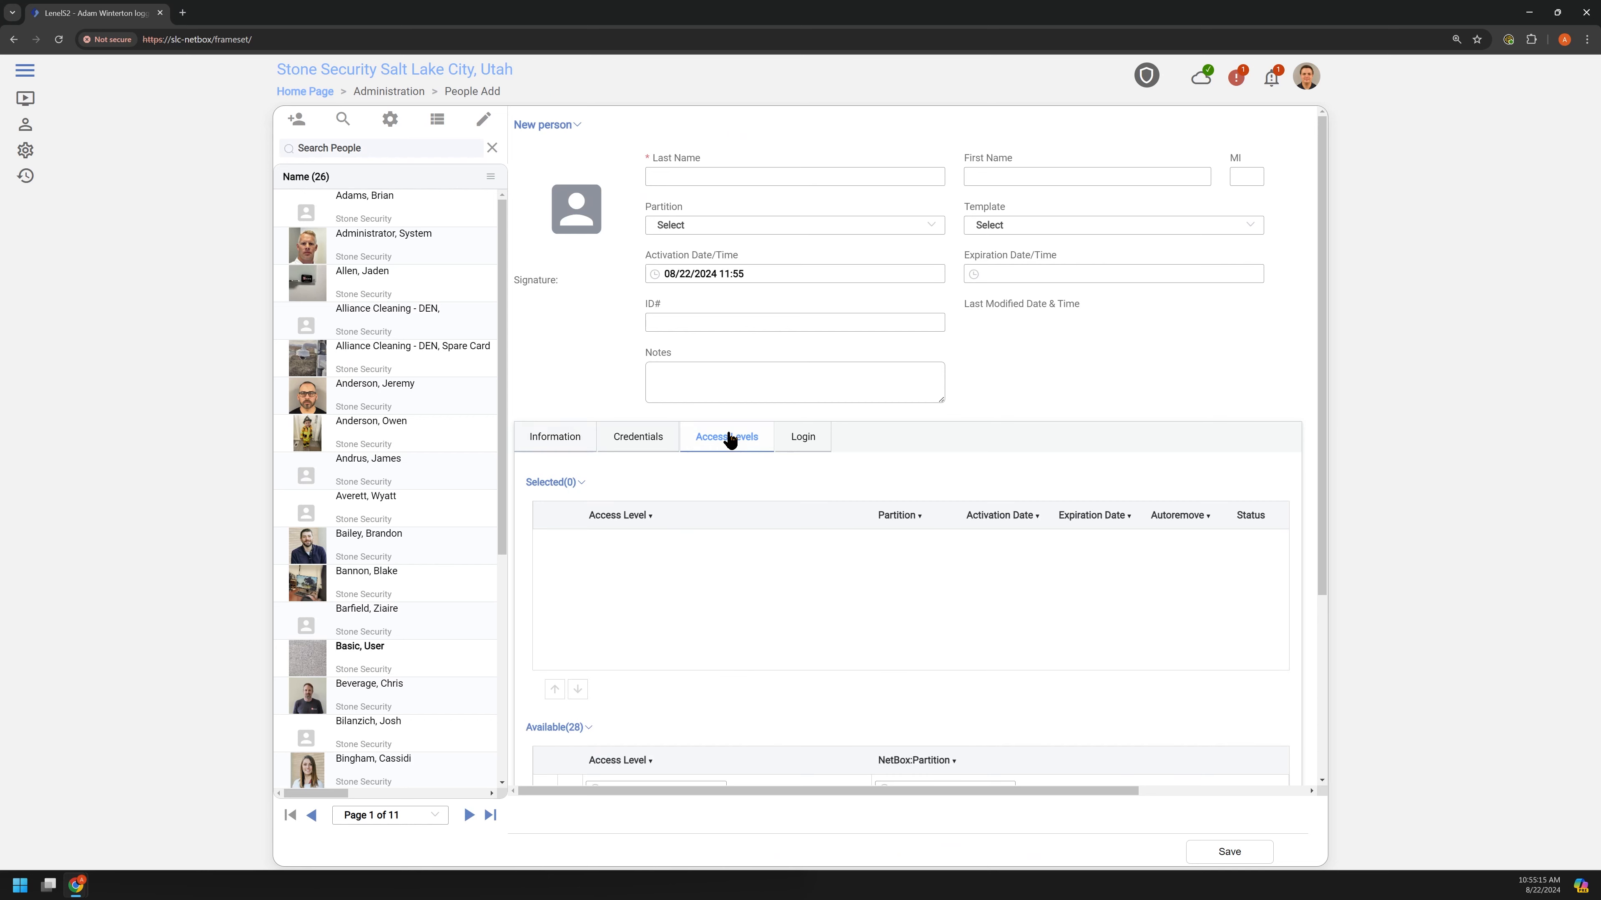
pyautogui.scroll(-4, 563, 680)
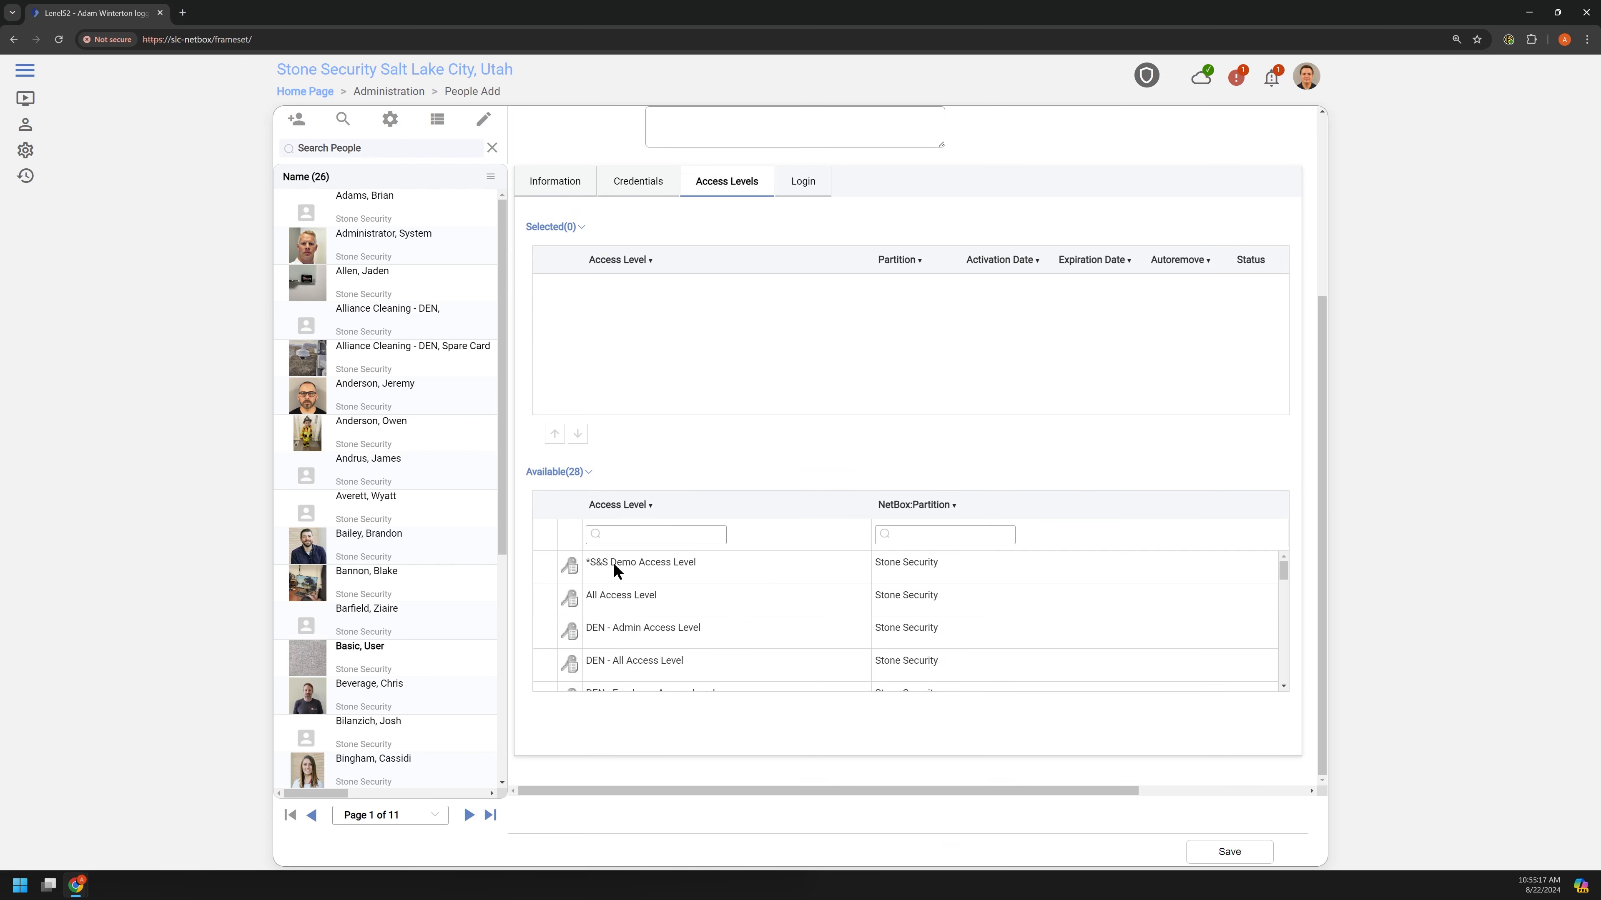
pyautogui.click(634, 564)
pyautogui.click(554, 435)
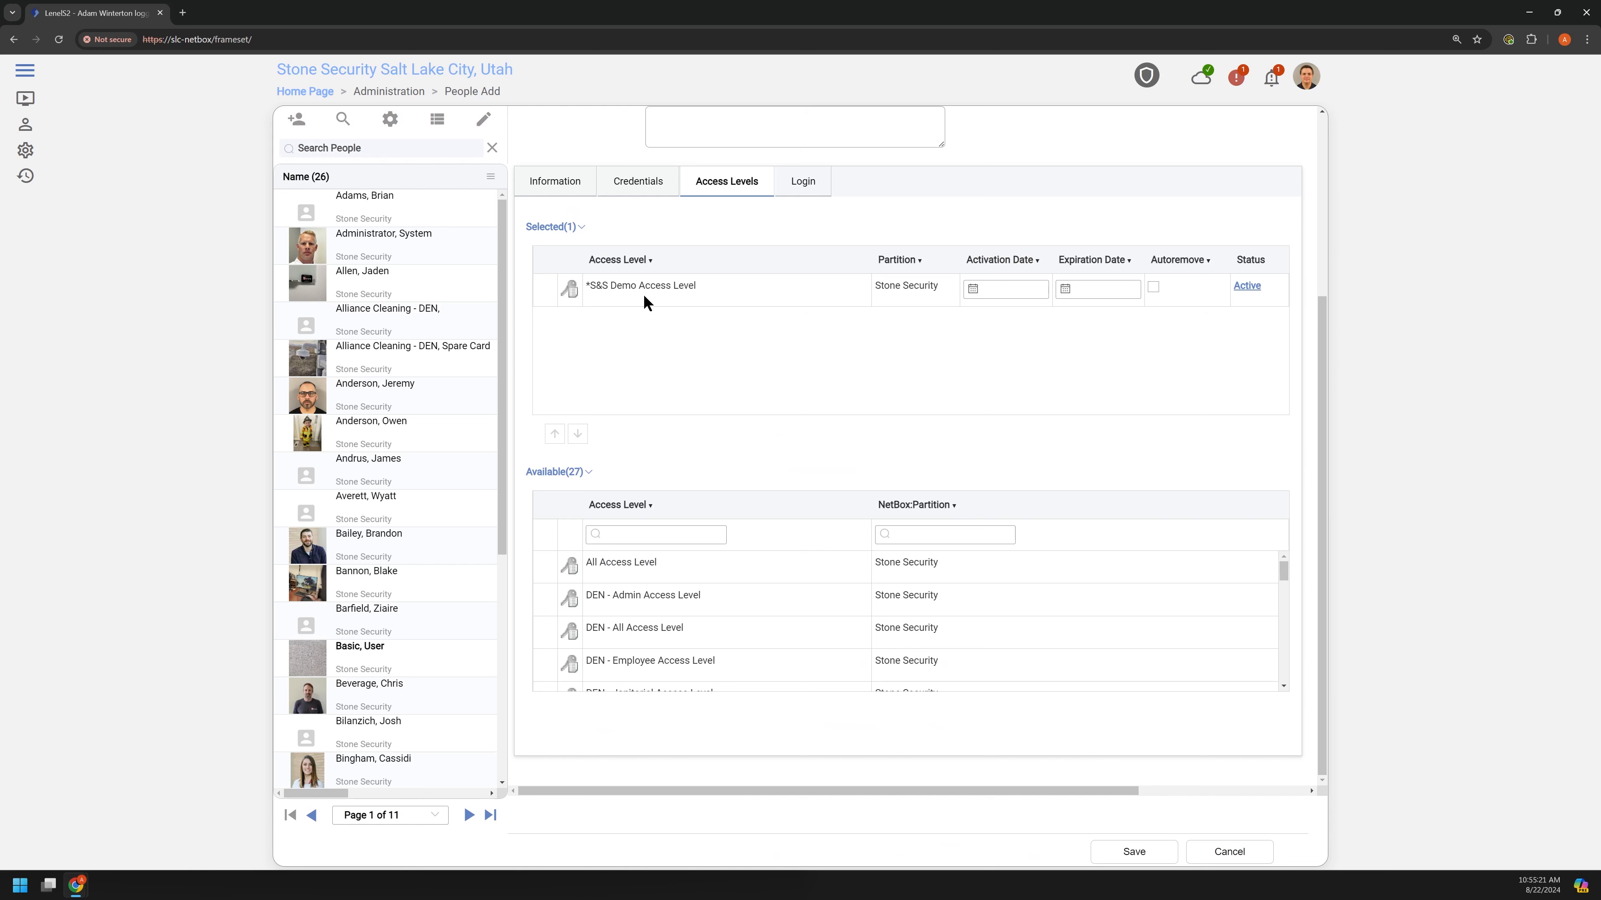
pyautogui.click(1229, 852)
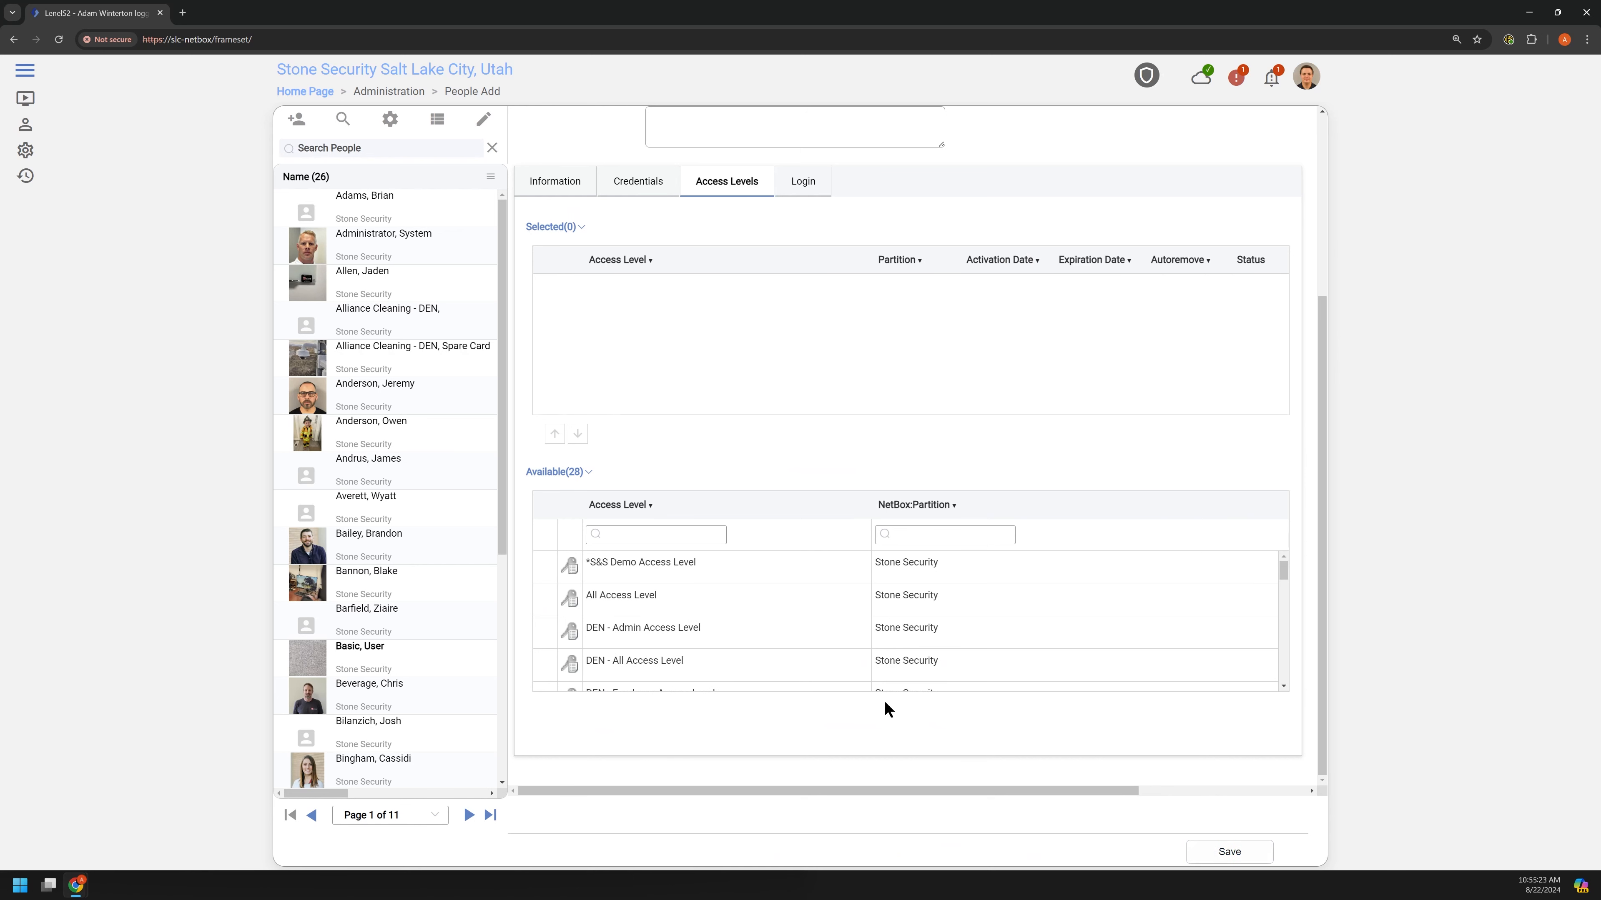
pyautogui.scroll(4, 668, 328)
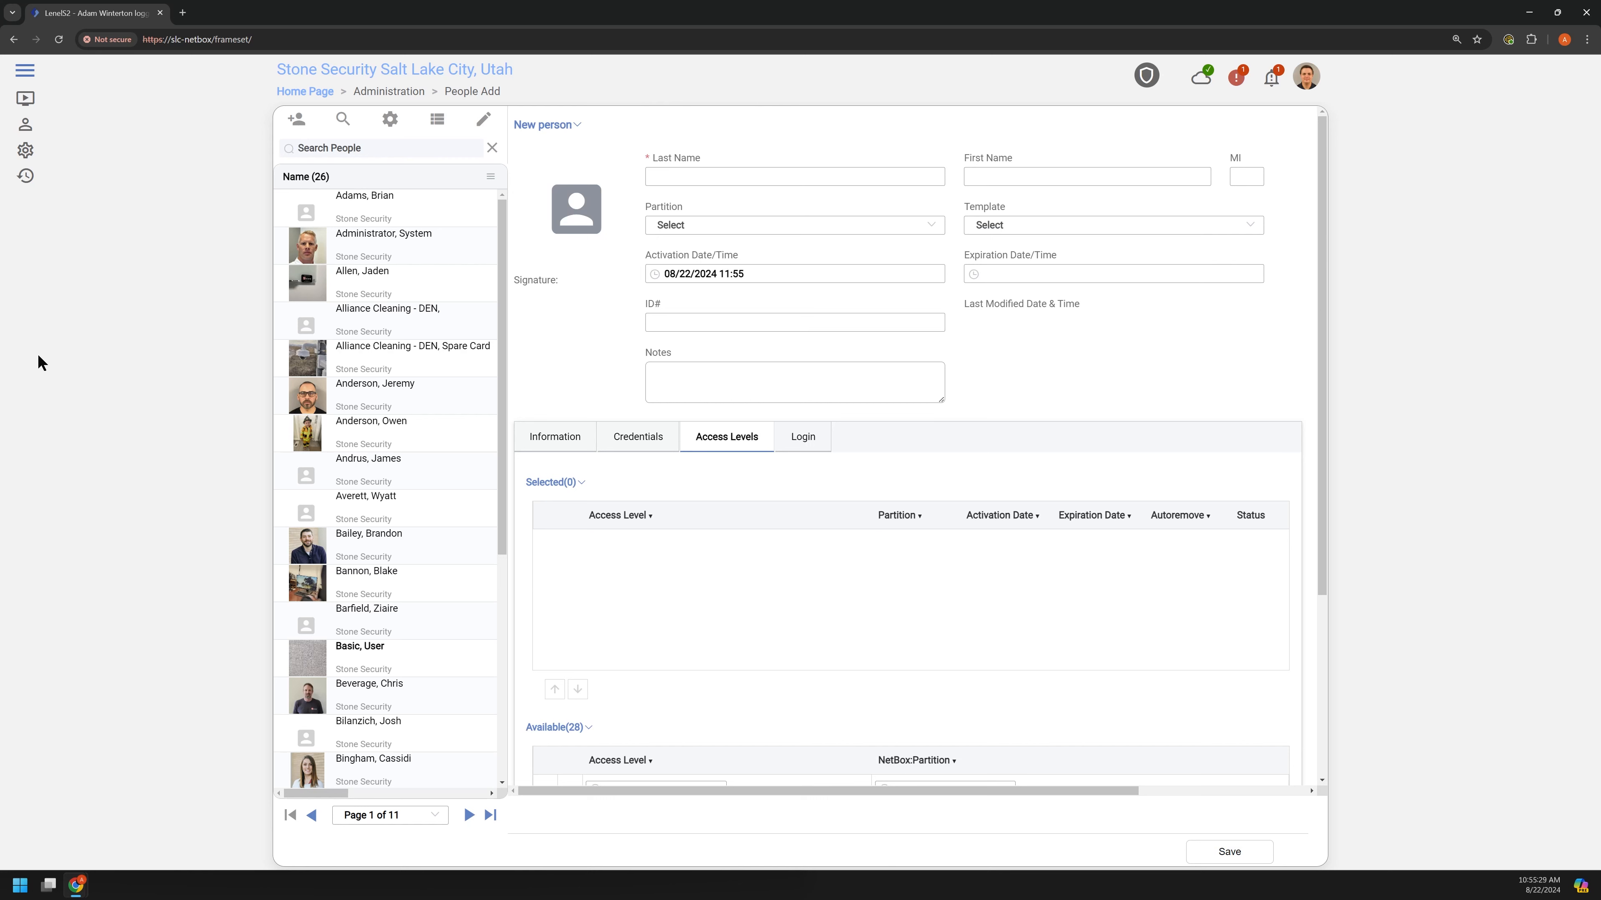
# Create a new access level group '*S&S - Standard Employee Access', described 'Access levels given to all employees'.
pyautogui.click(27, 150)
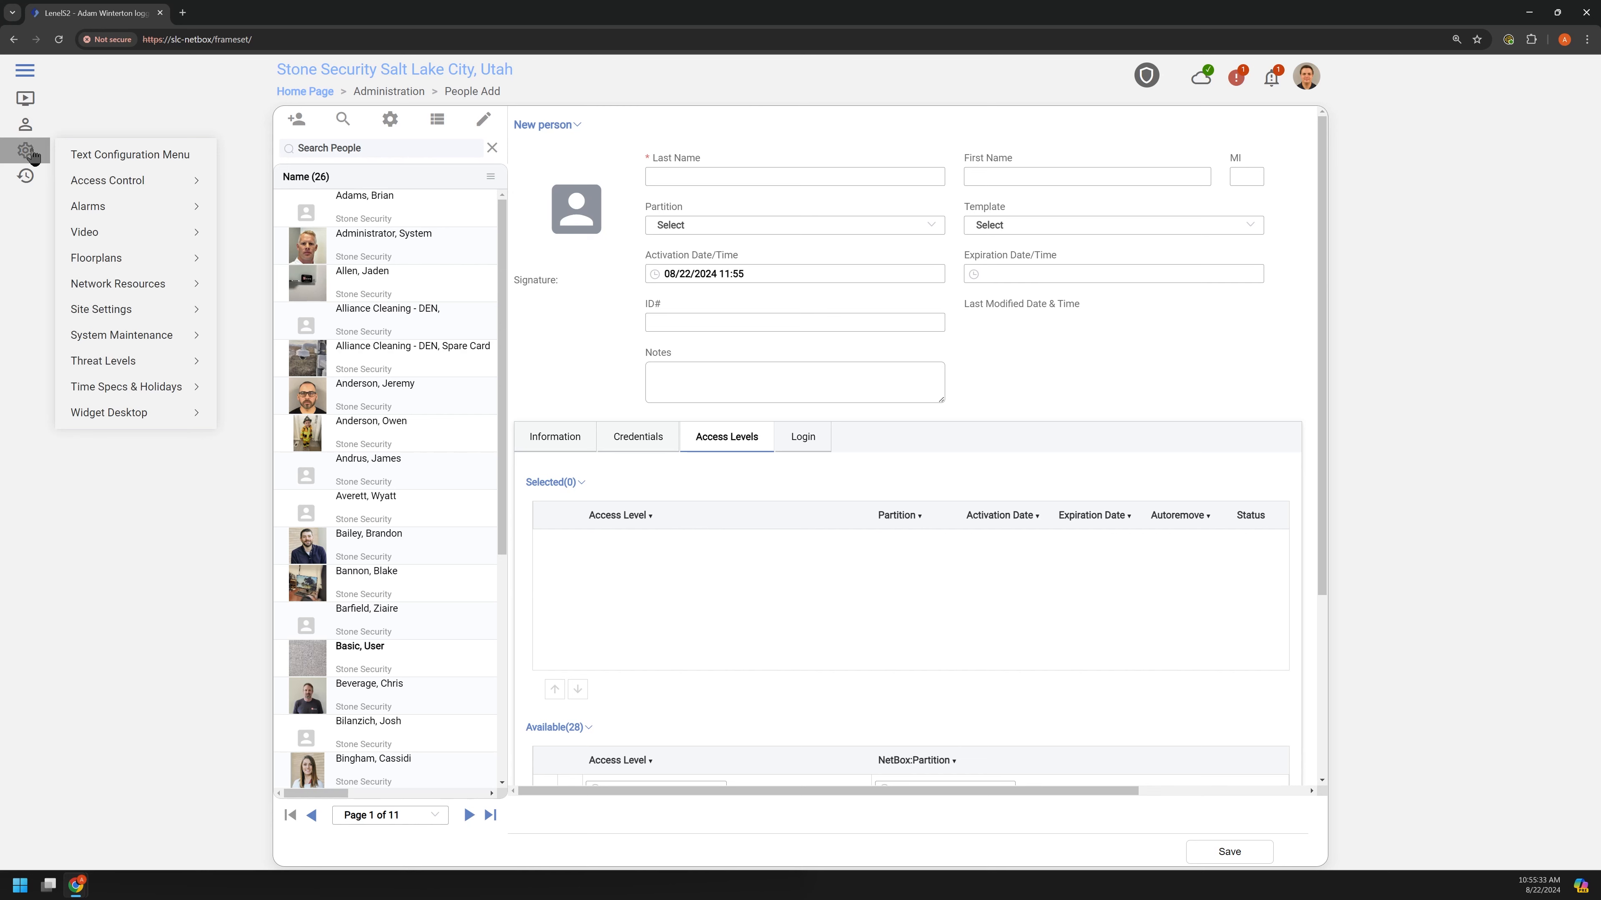
pyautogui.click(126, 183)
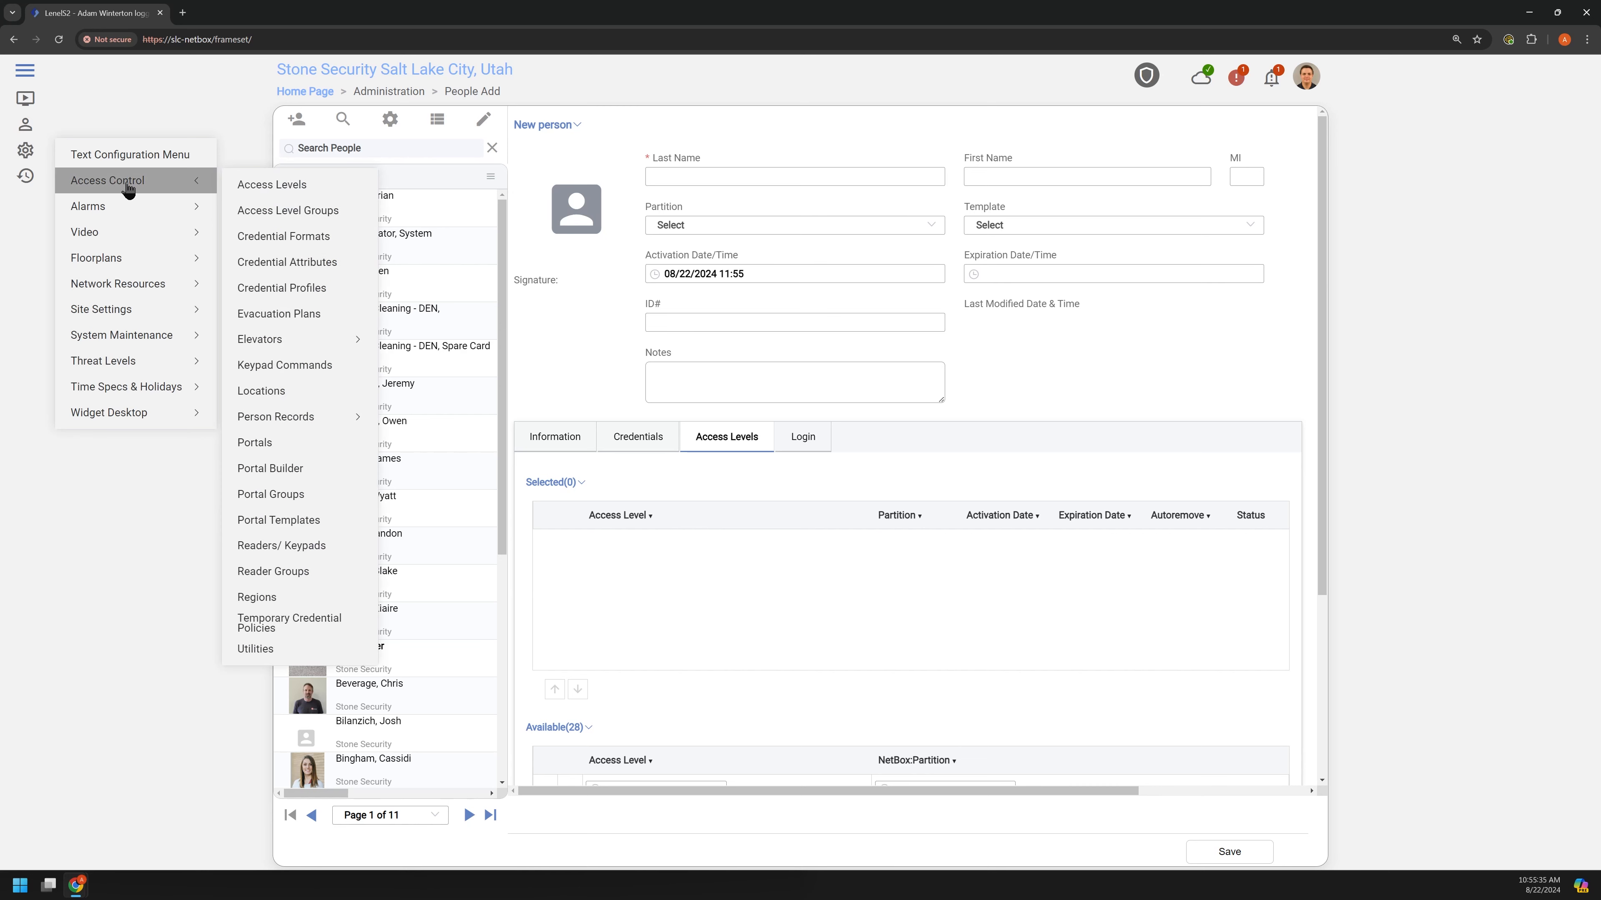
pyautogui.click(304, 211)
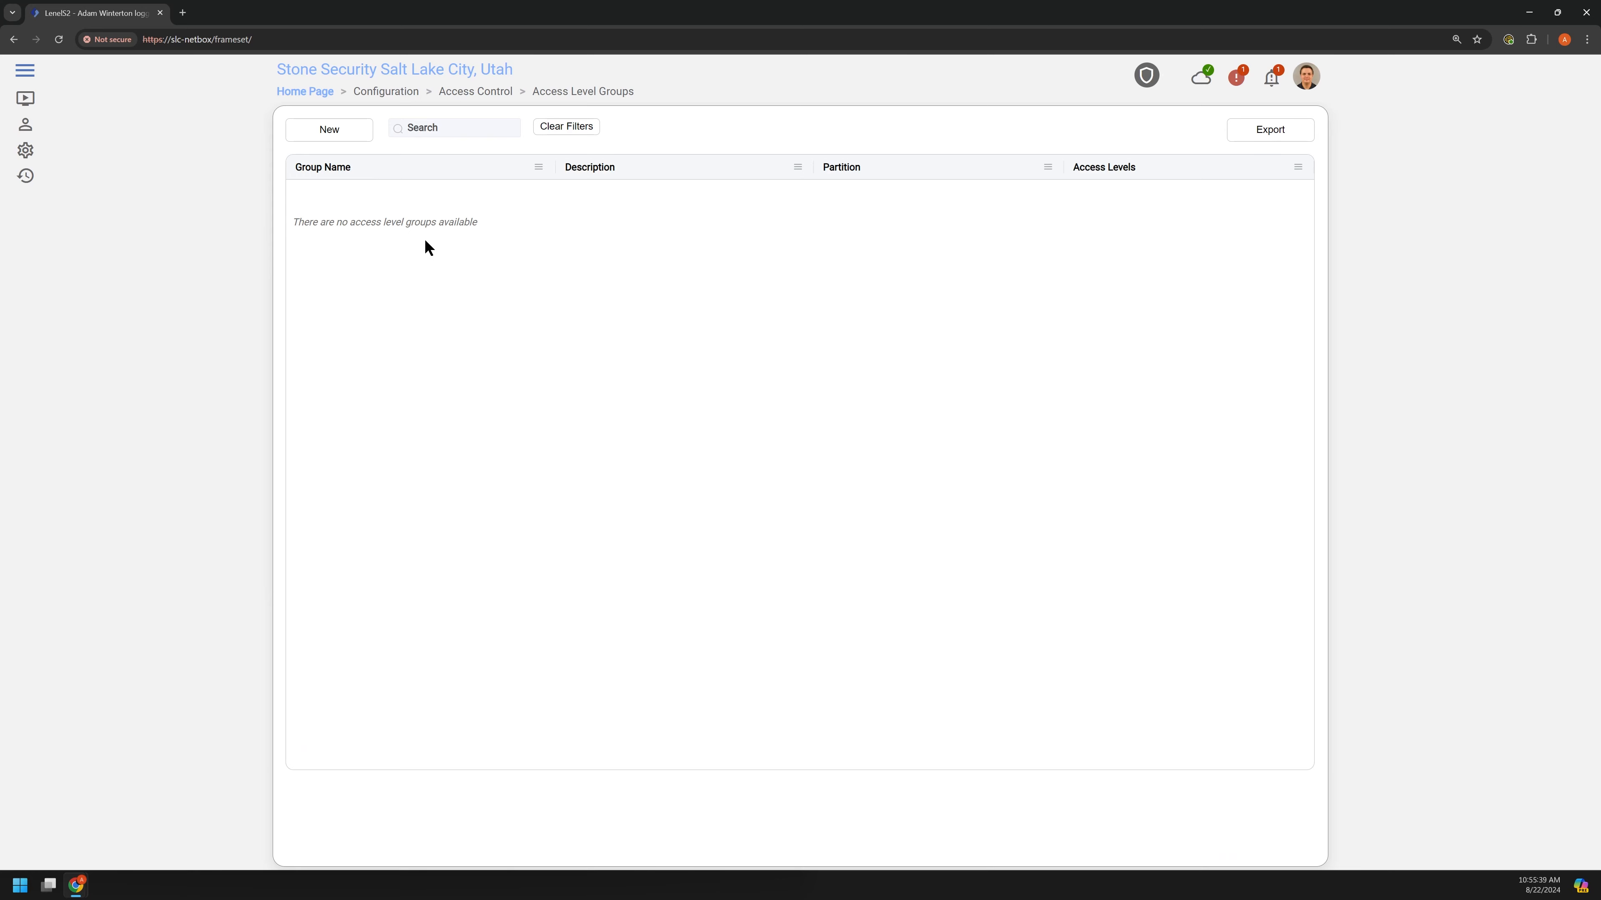
pyautogui.click(330, 131)
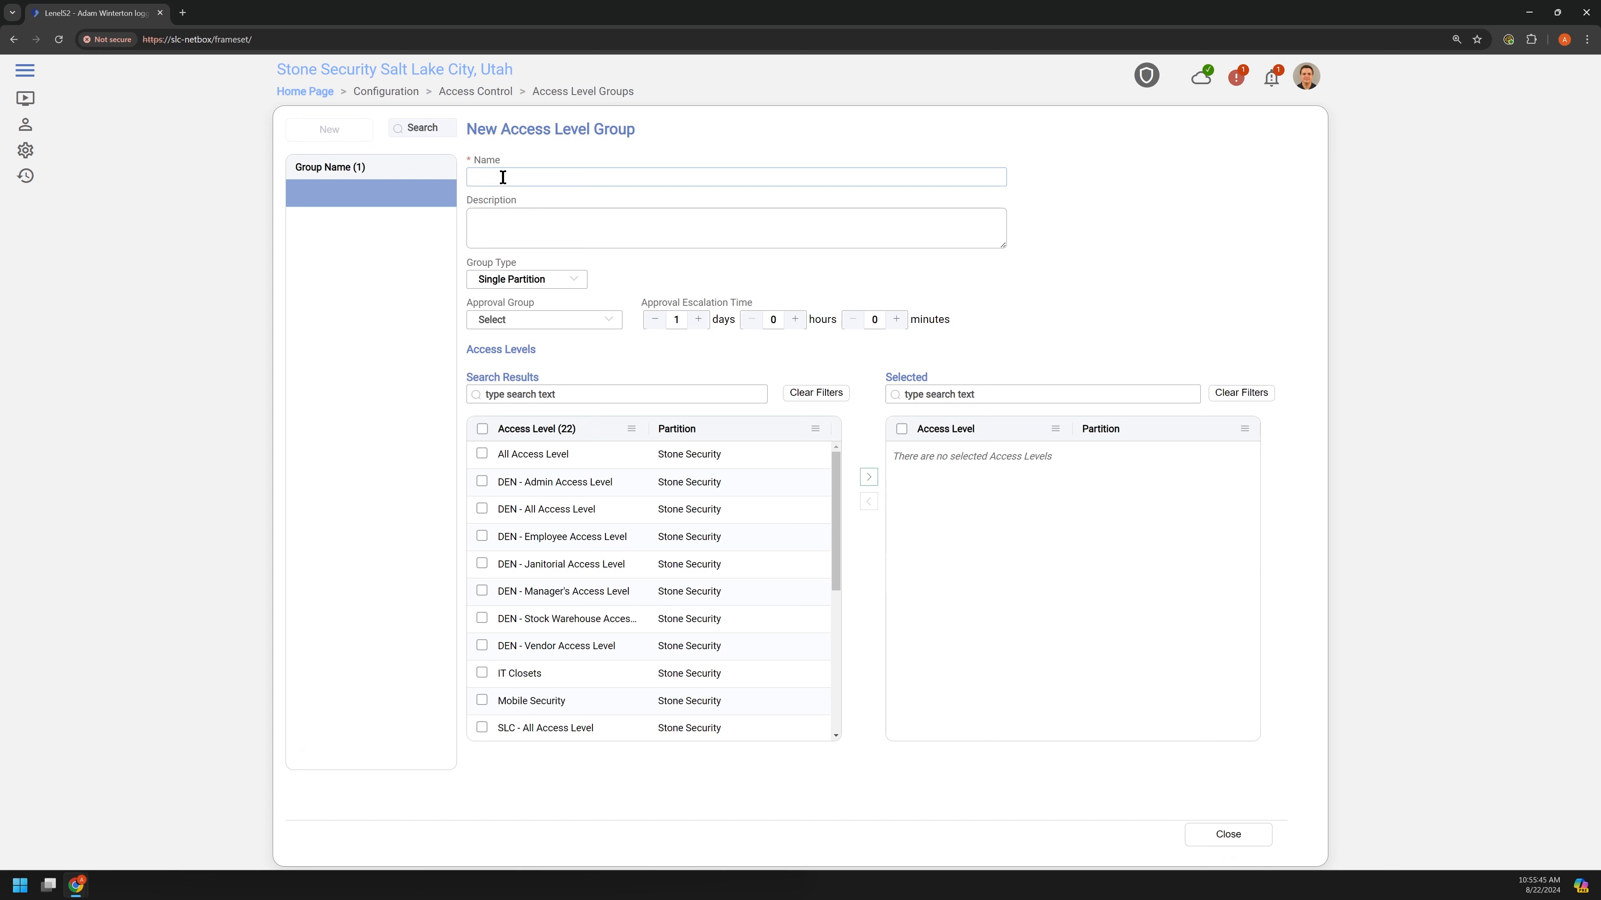
pyautogui.write('*S&S D')
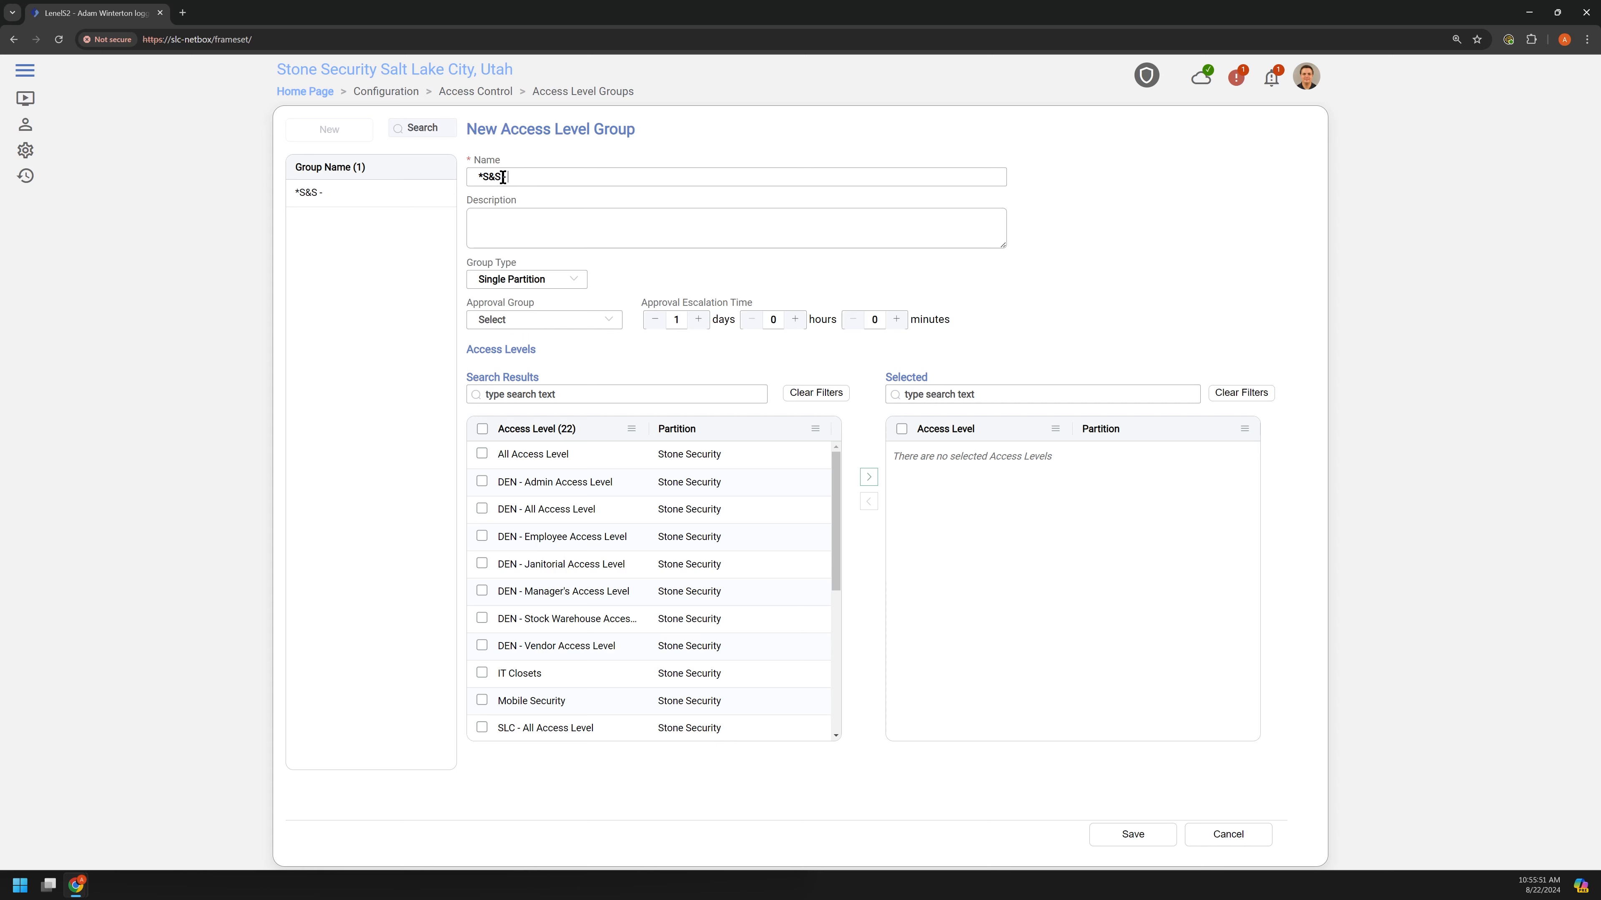
pyautogui.write(' Standard Employee Access')
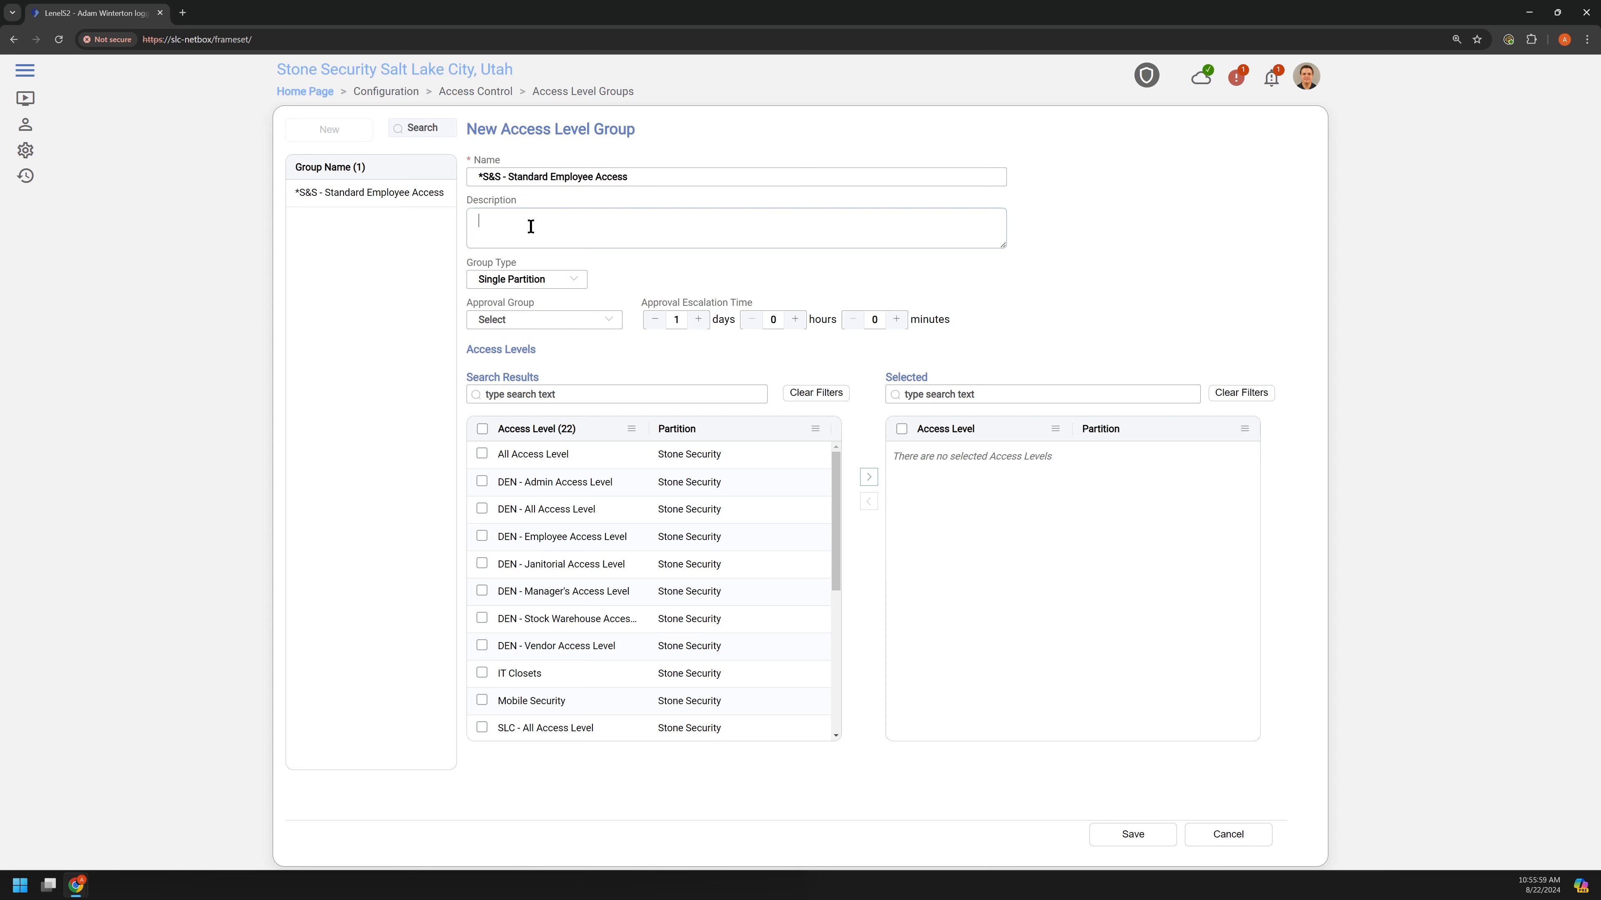
pyautogui.write('Access levels givei')
pyautogui.write(' to all employees')
# Keep Single Partition as the group type and check the *S&S Demo and SLC - Entrances levels.
pyautogui.press('Tab')
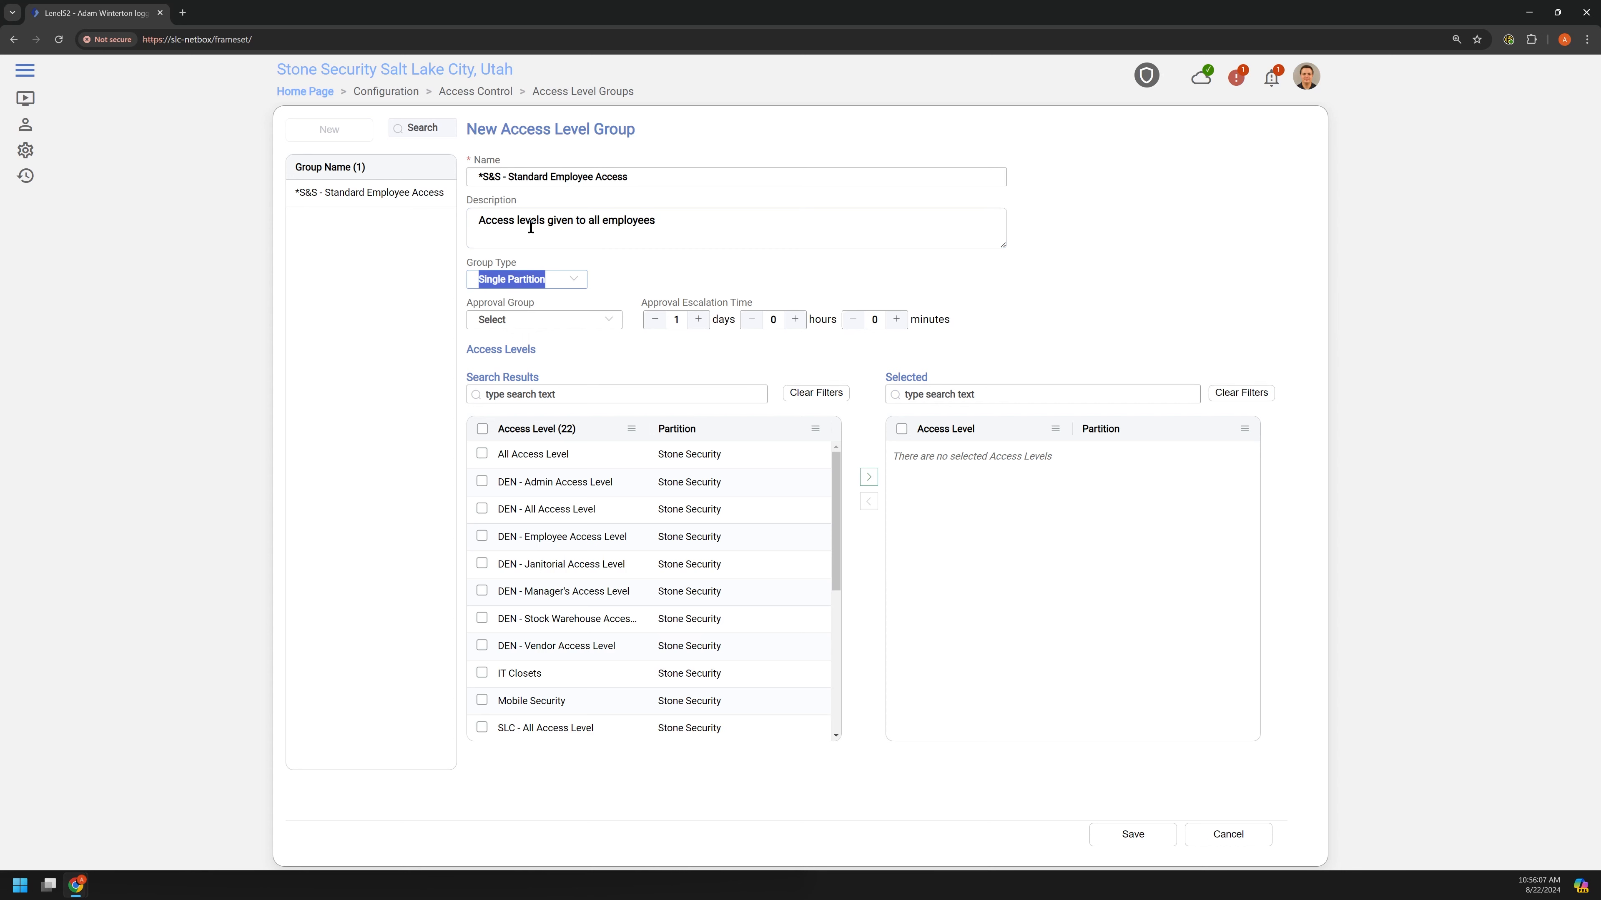
pyautogui.click(577, 281)
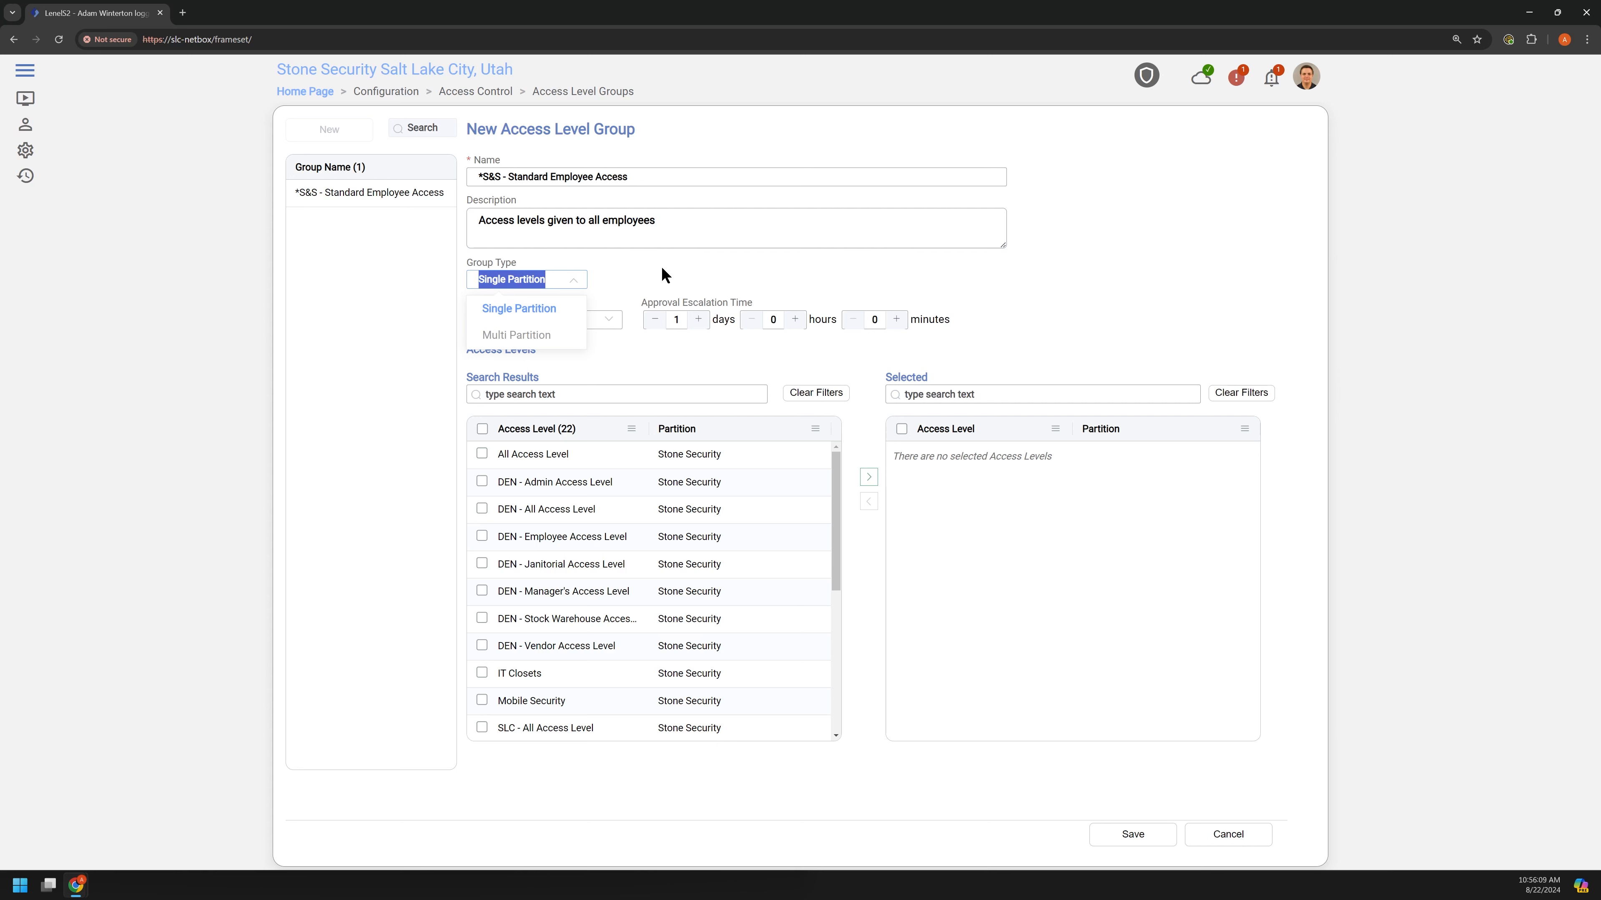
pyautogui.click(649, 266)
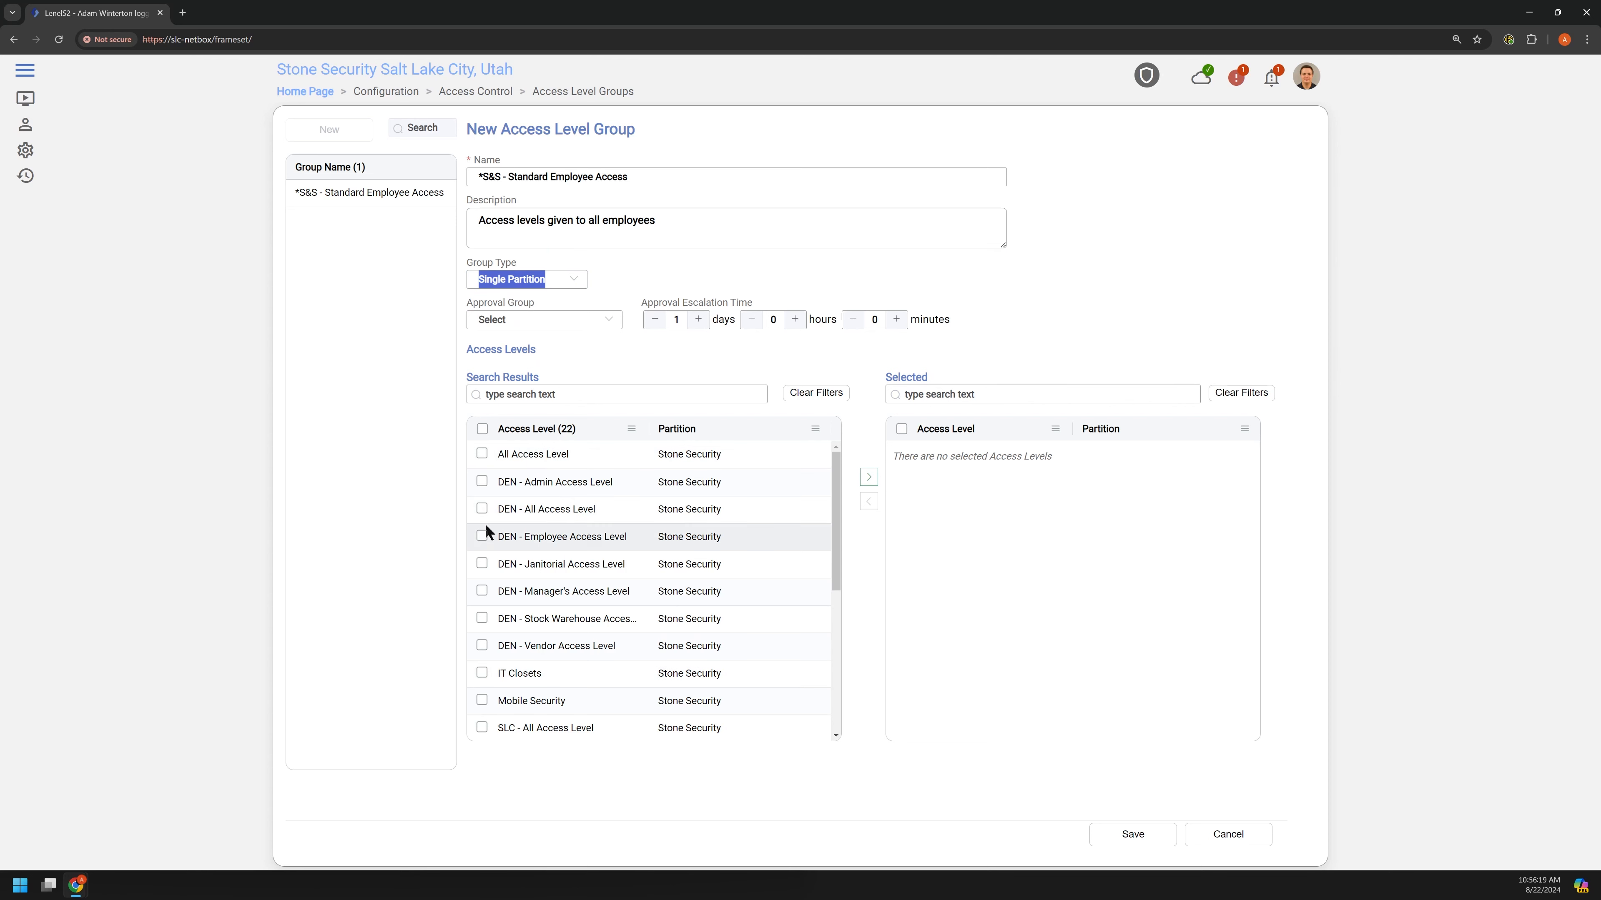
pyautogui.scroll(-3, 504, 539)
pyautogui.scroll(-2, 550, 589)
pyautogui.scroll(-1, 550, 590)
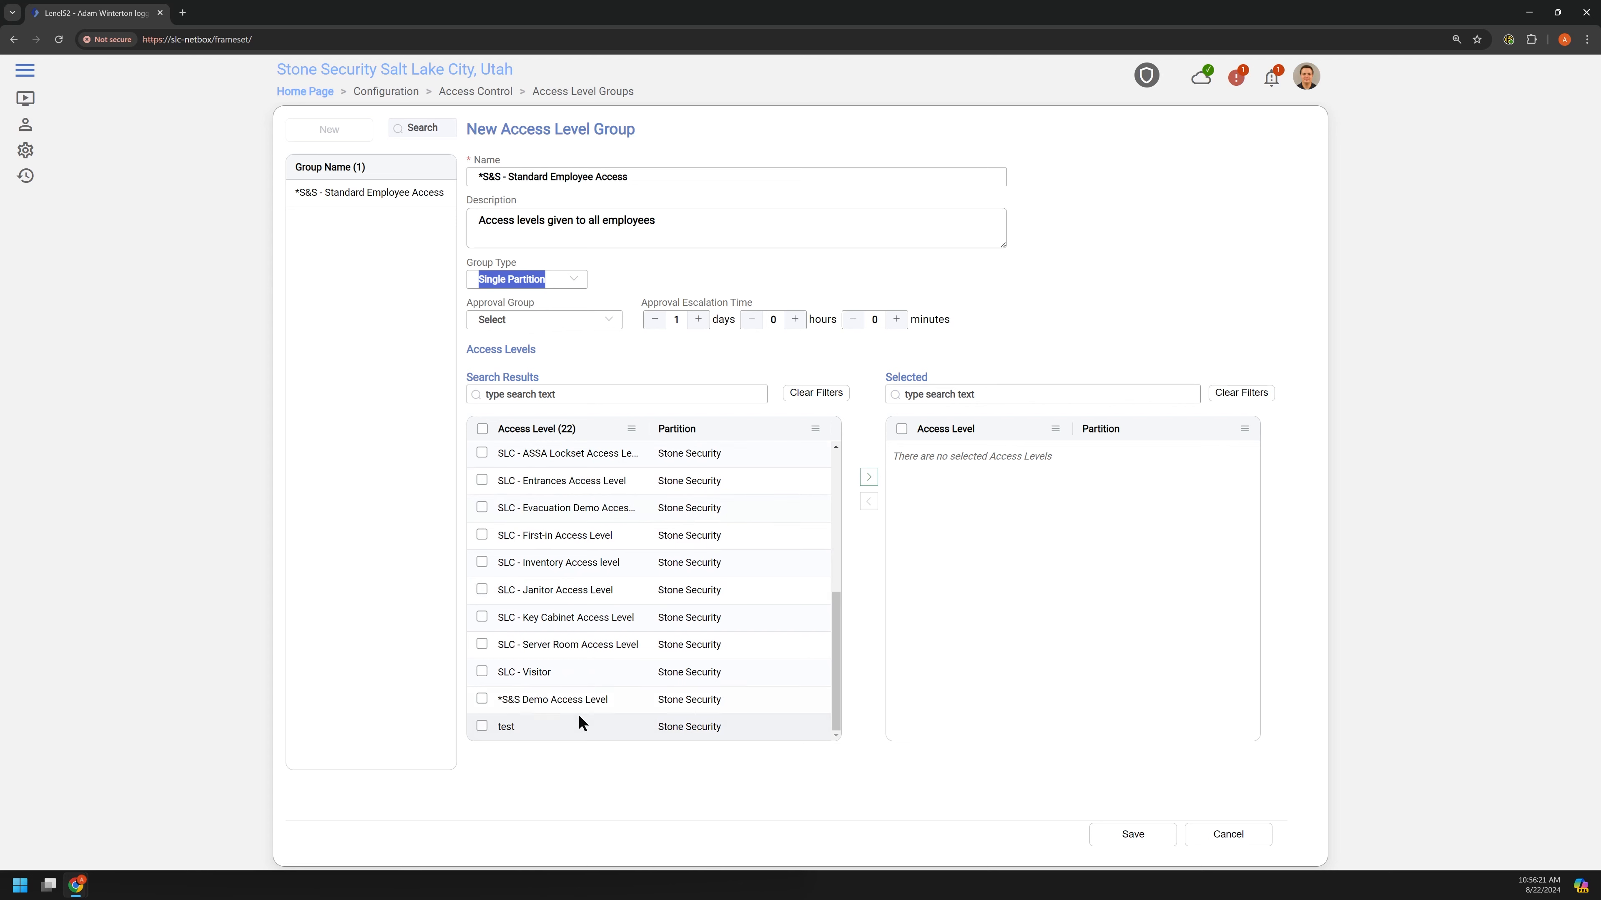
pyautogui.click(482, 700)
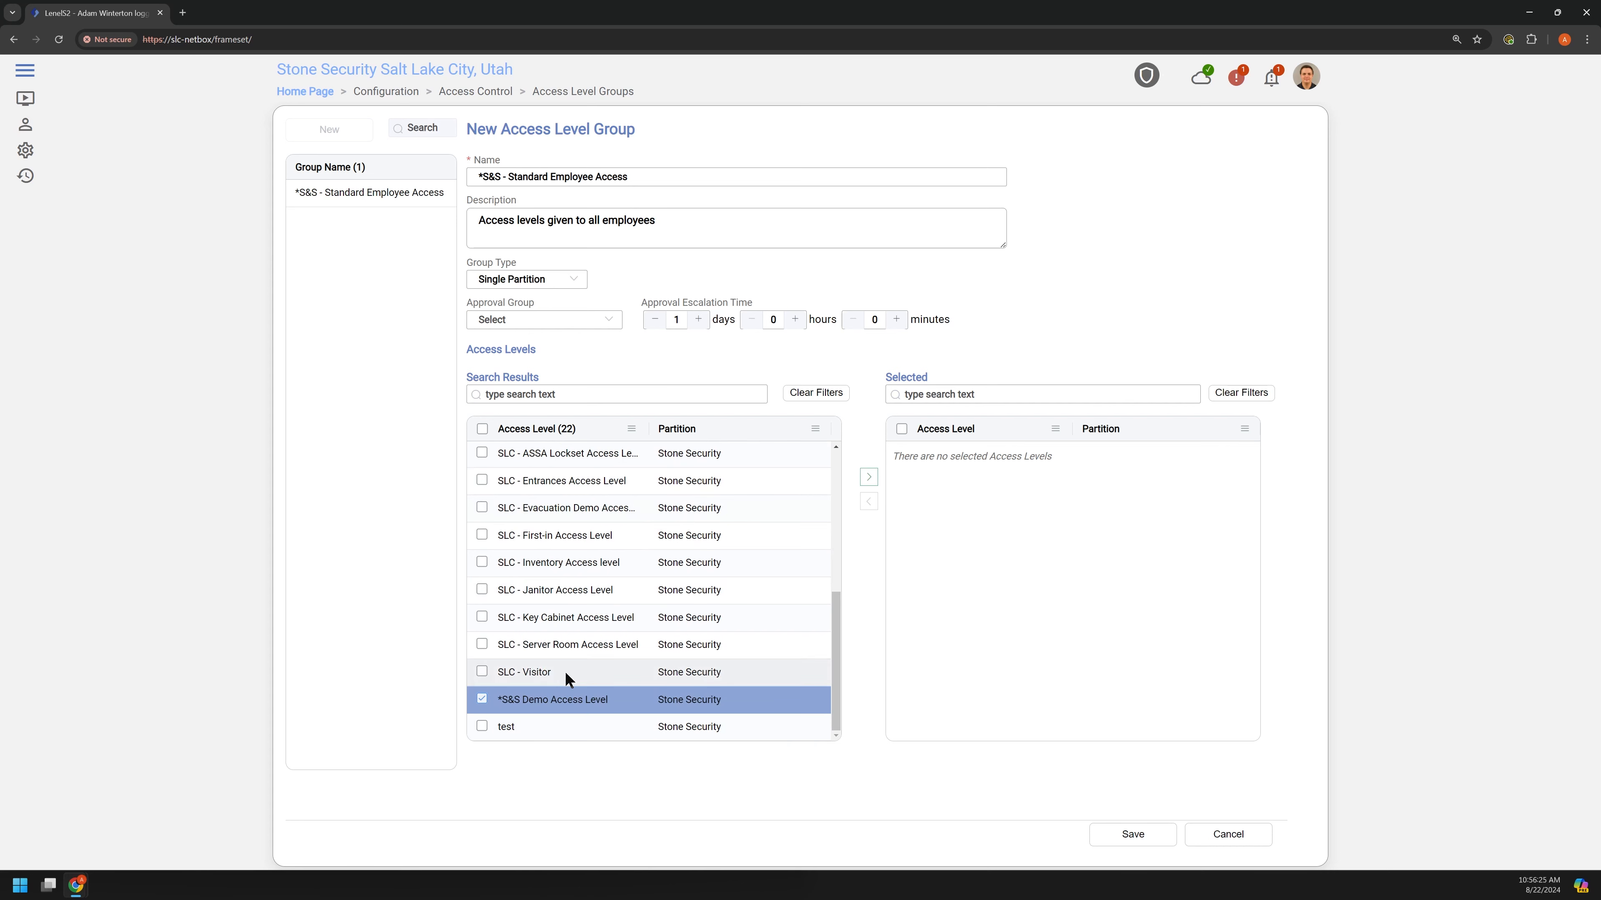
pyautogui.scroll(4, 565, 678)
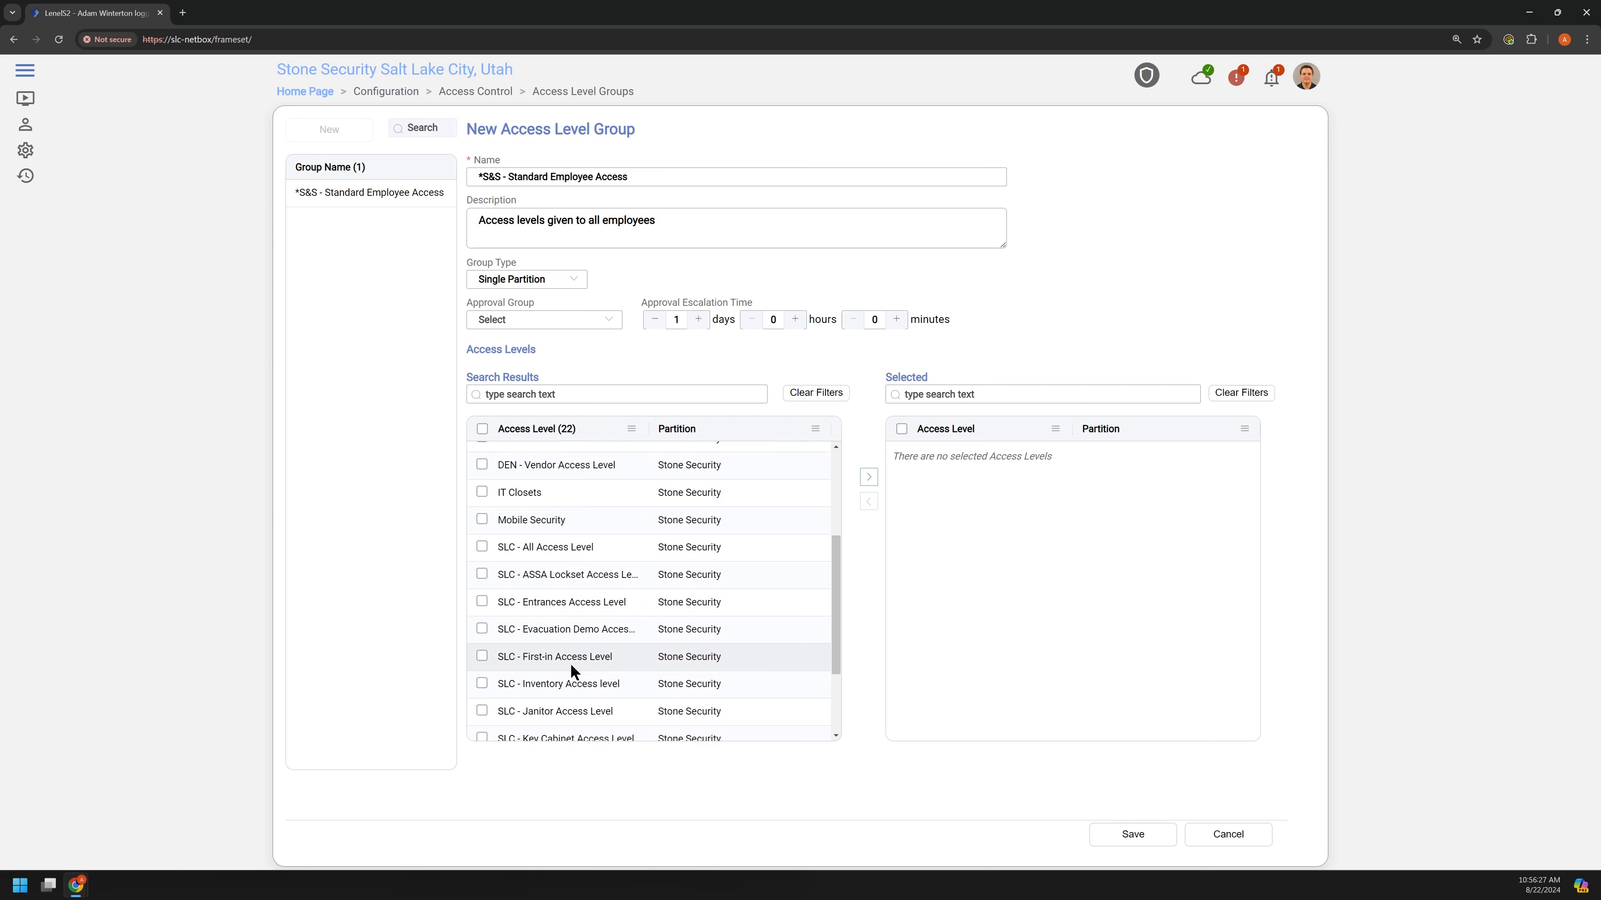
pyautogui.scroll(-2, 572, 660)
pyautogui.scroll(2, 575, 657)
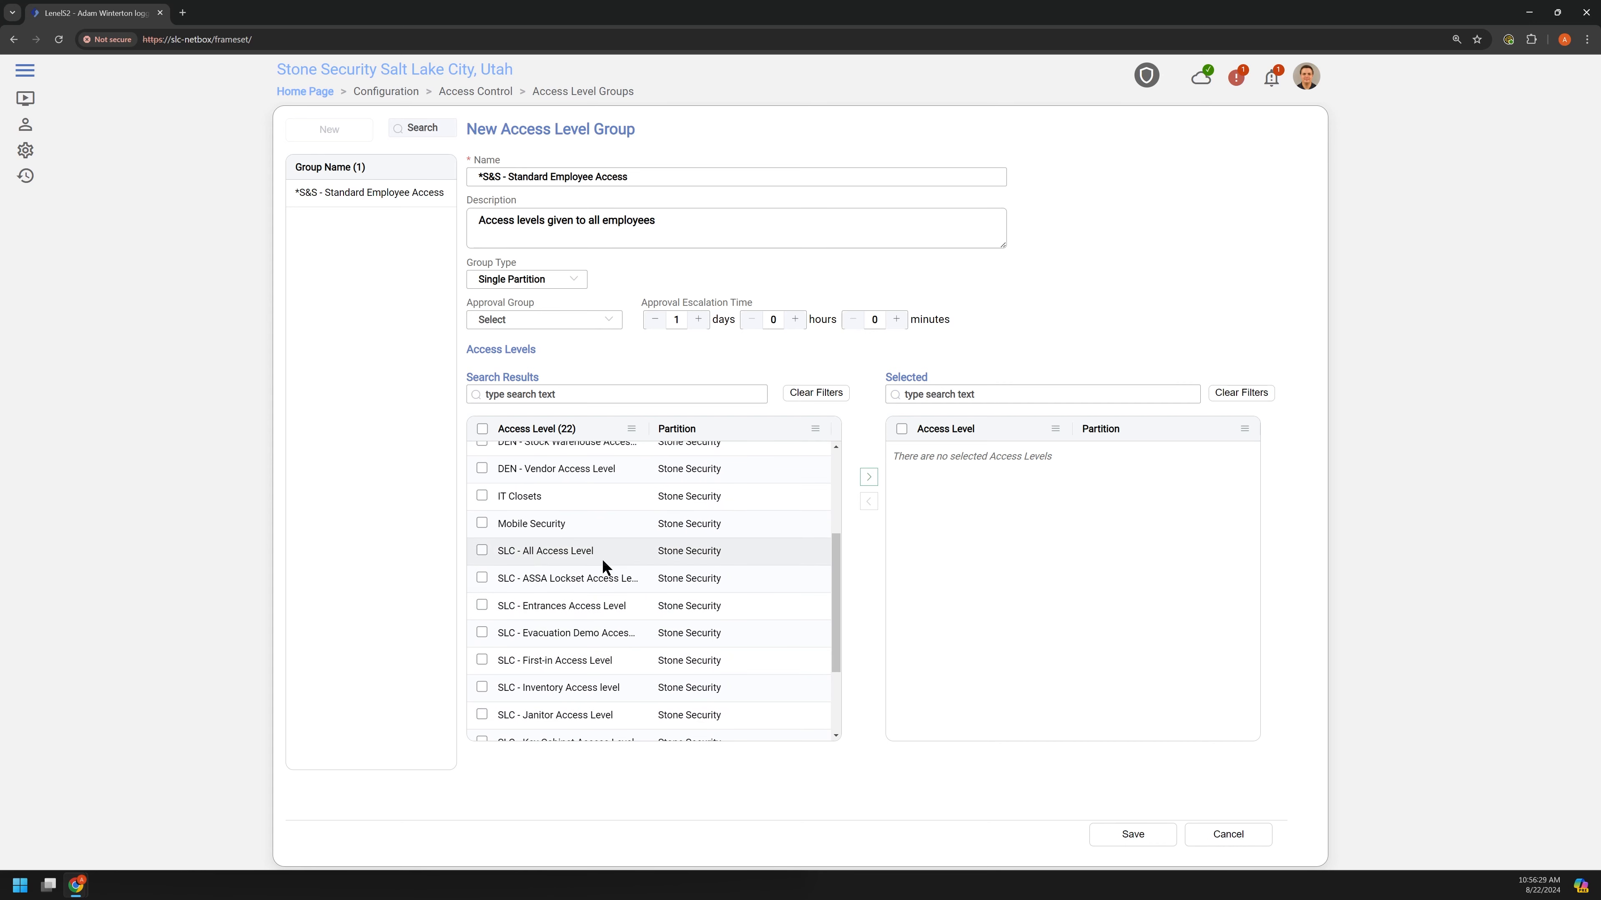
pyautogui.click(482, 605)
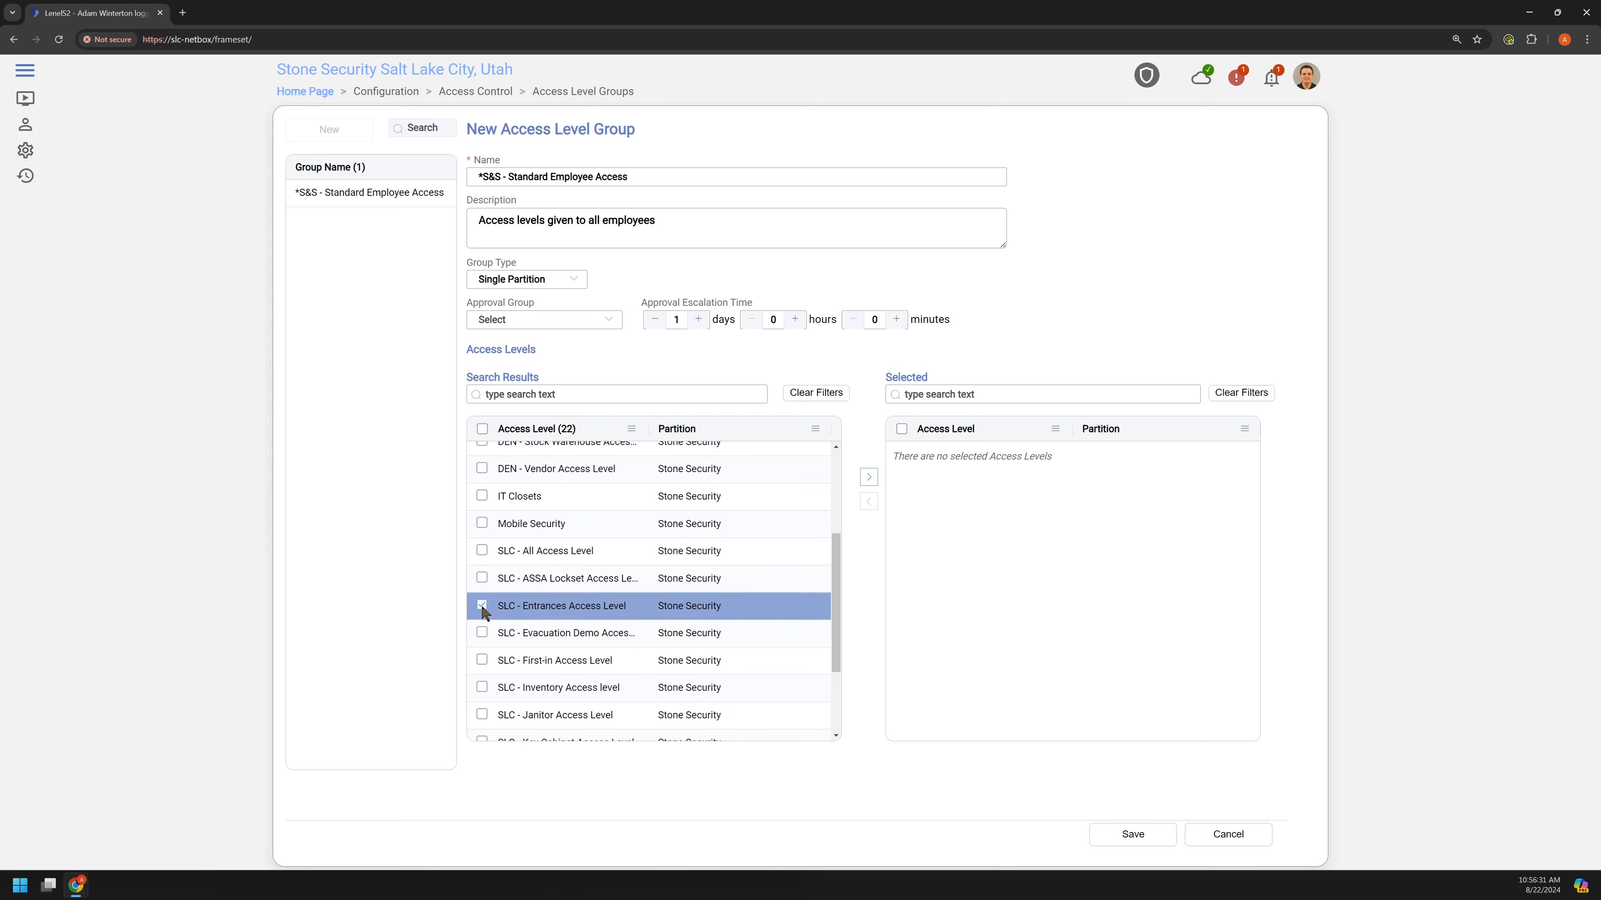
# Check DEN - Employee, move all three levels to Selected, and save the group.
pyautogui.scroll(4, 483, 612)
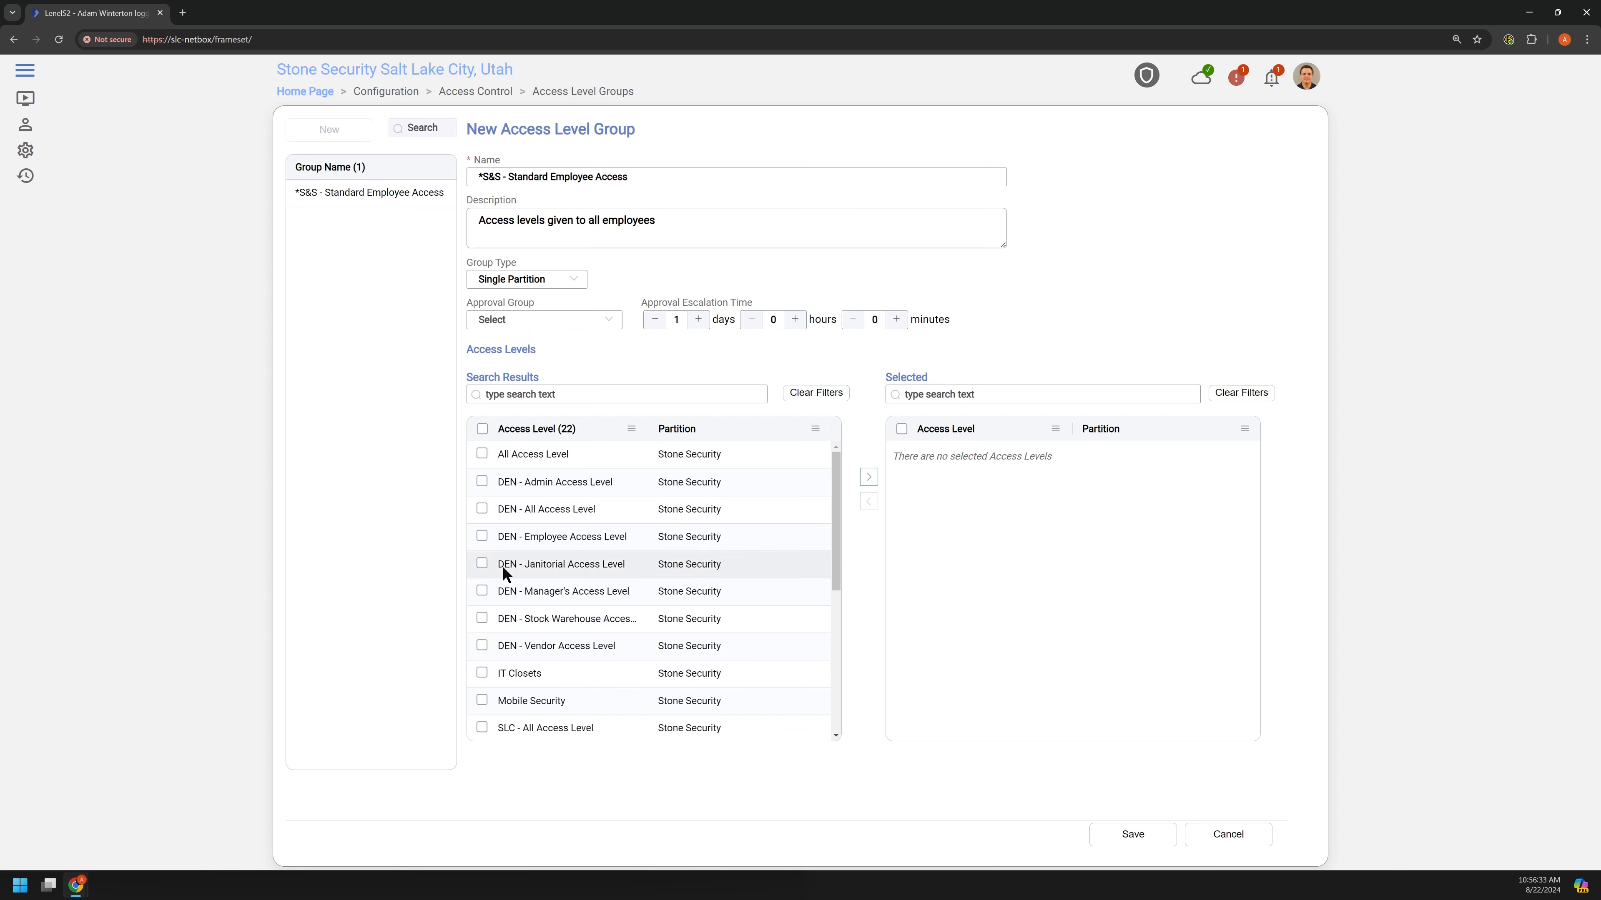
pyautogui.click(482, 538)
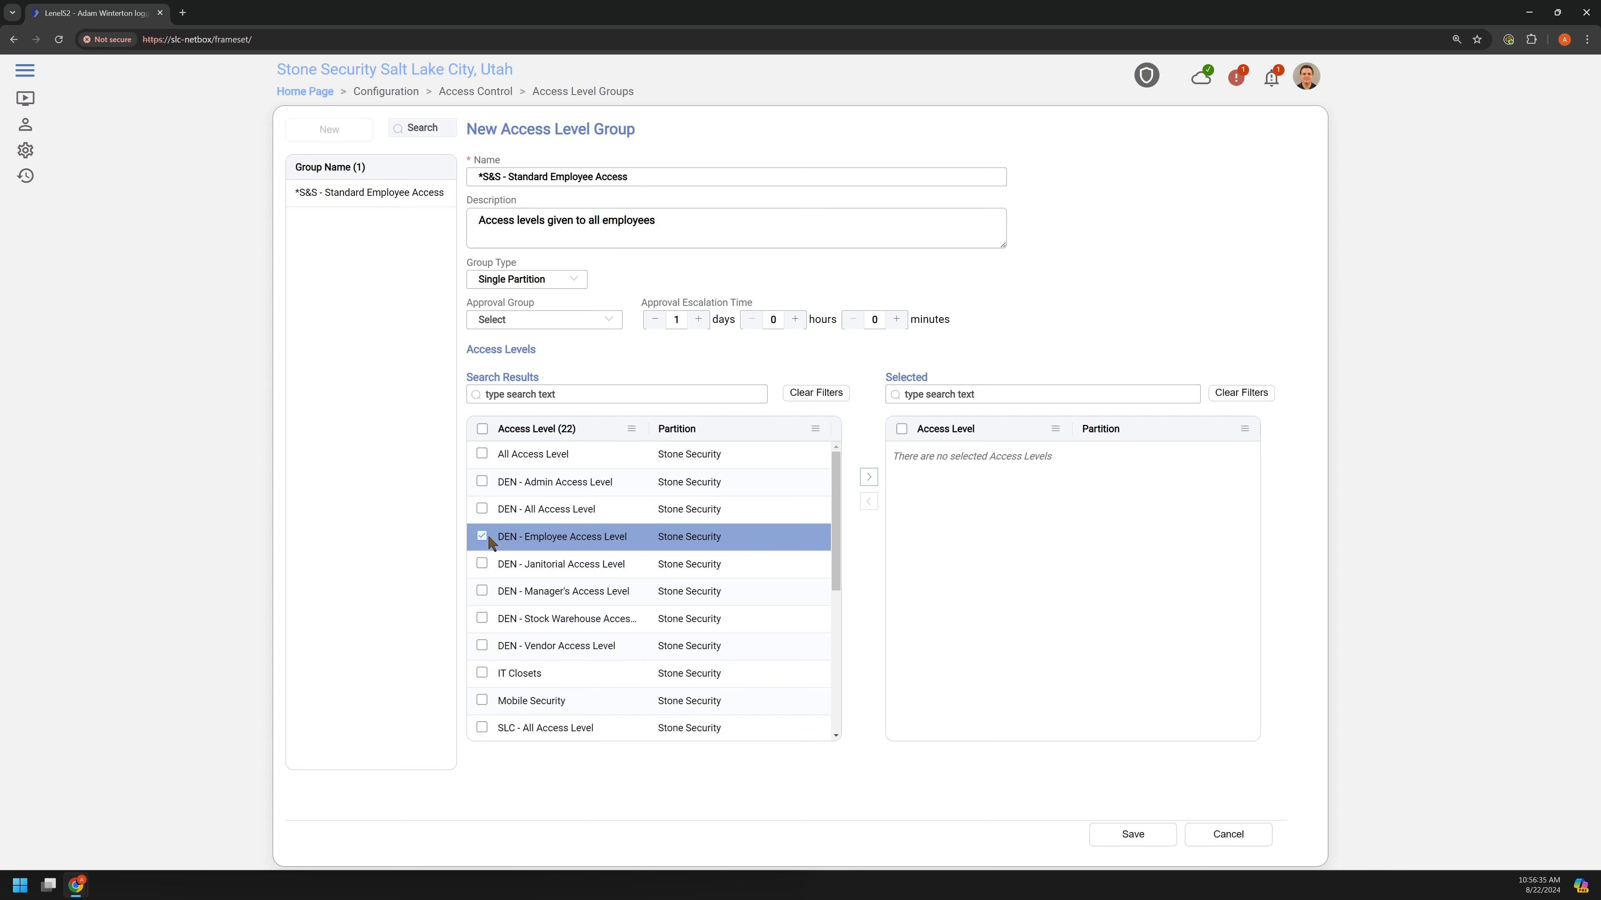
pyautogui.scroll(-5, 490, 542)
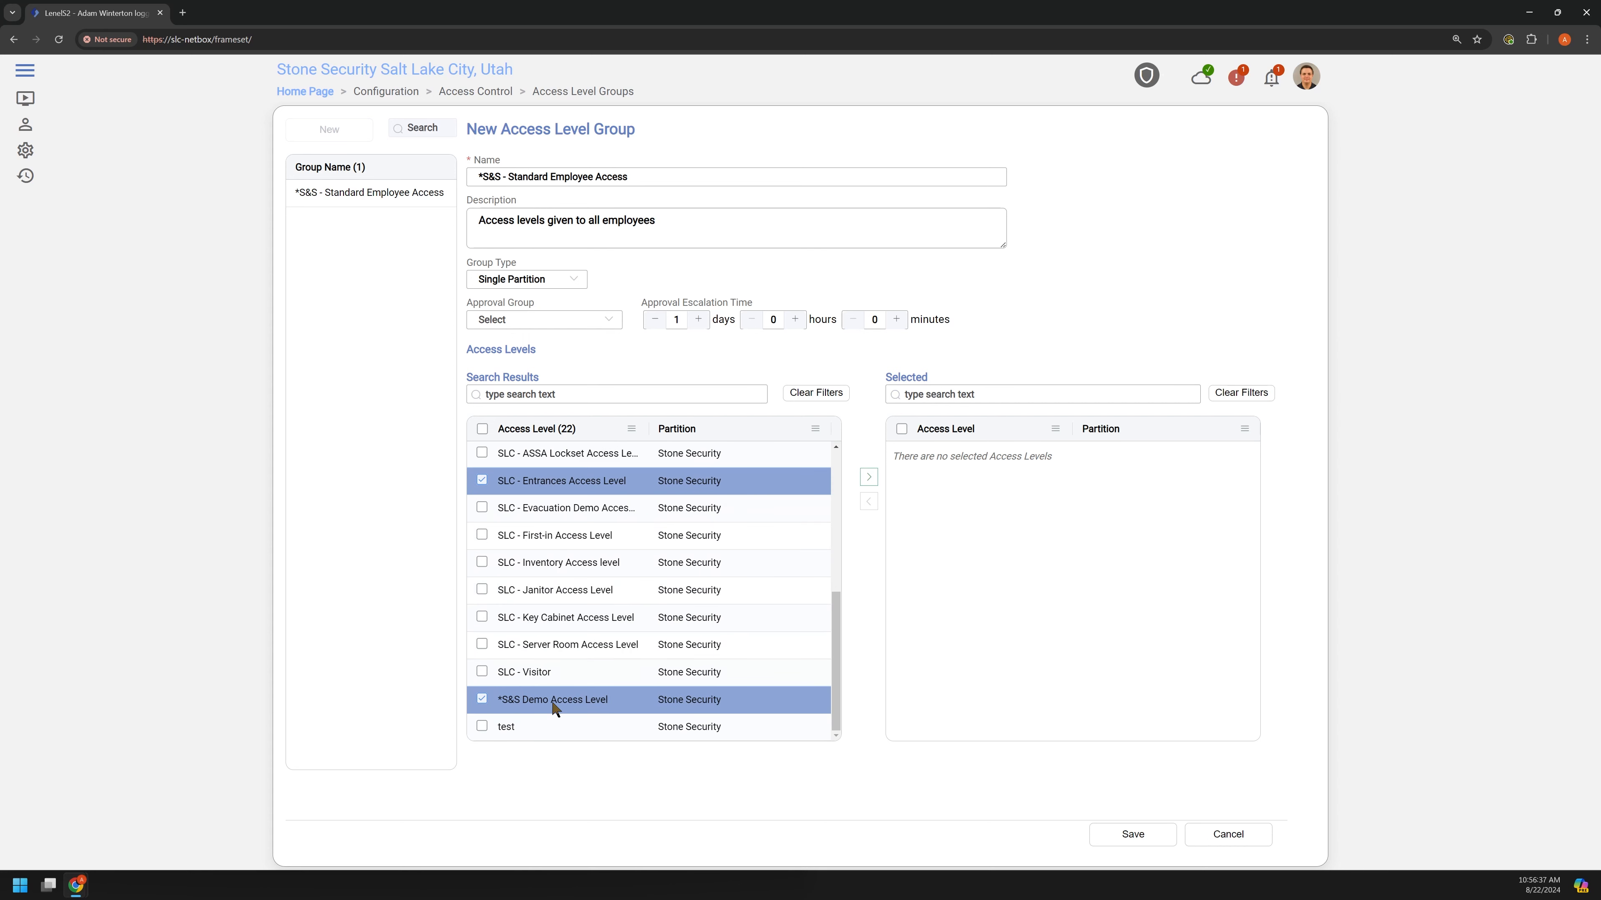
pyautogui.scroll(1, 596, 671)
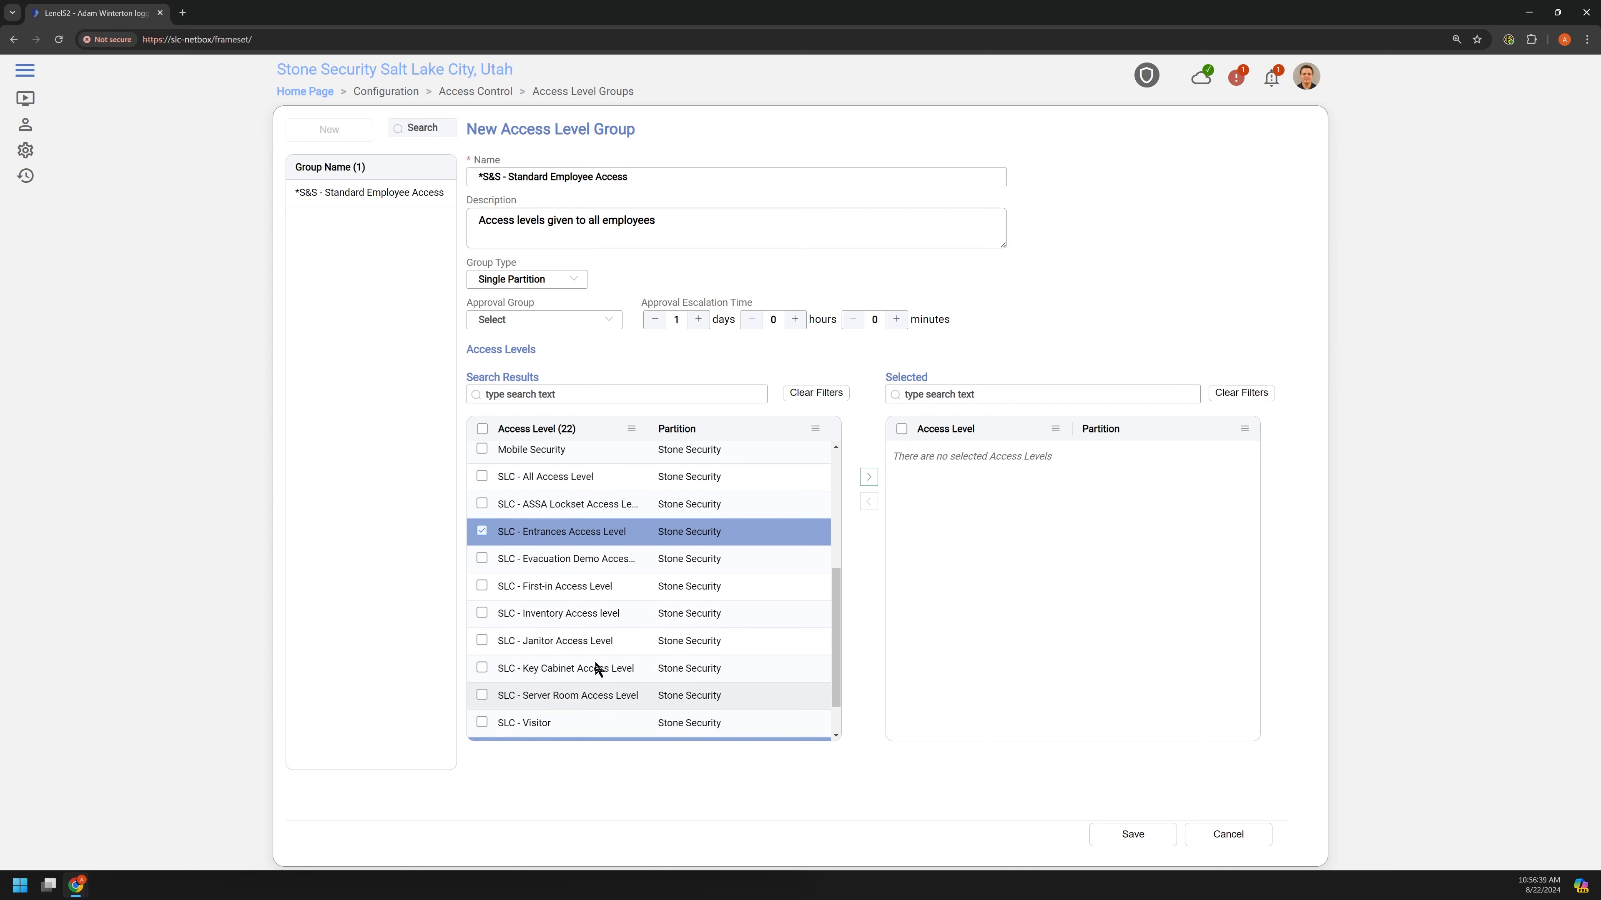
pyautogui.scroll(2, 596, 669)
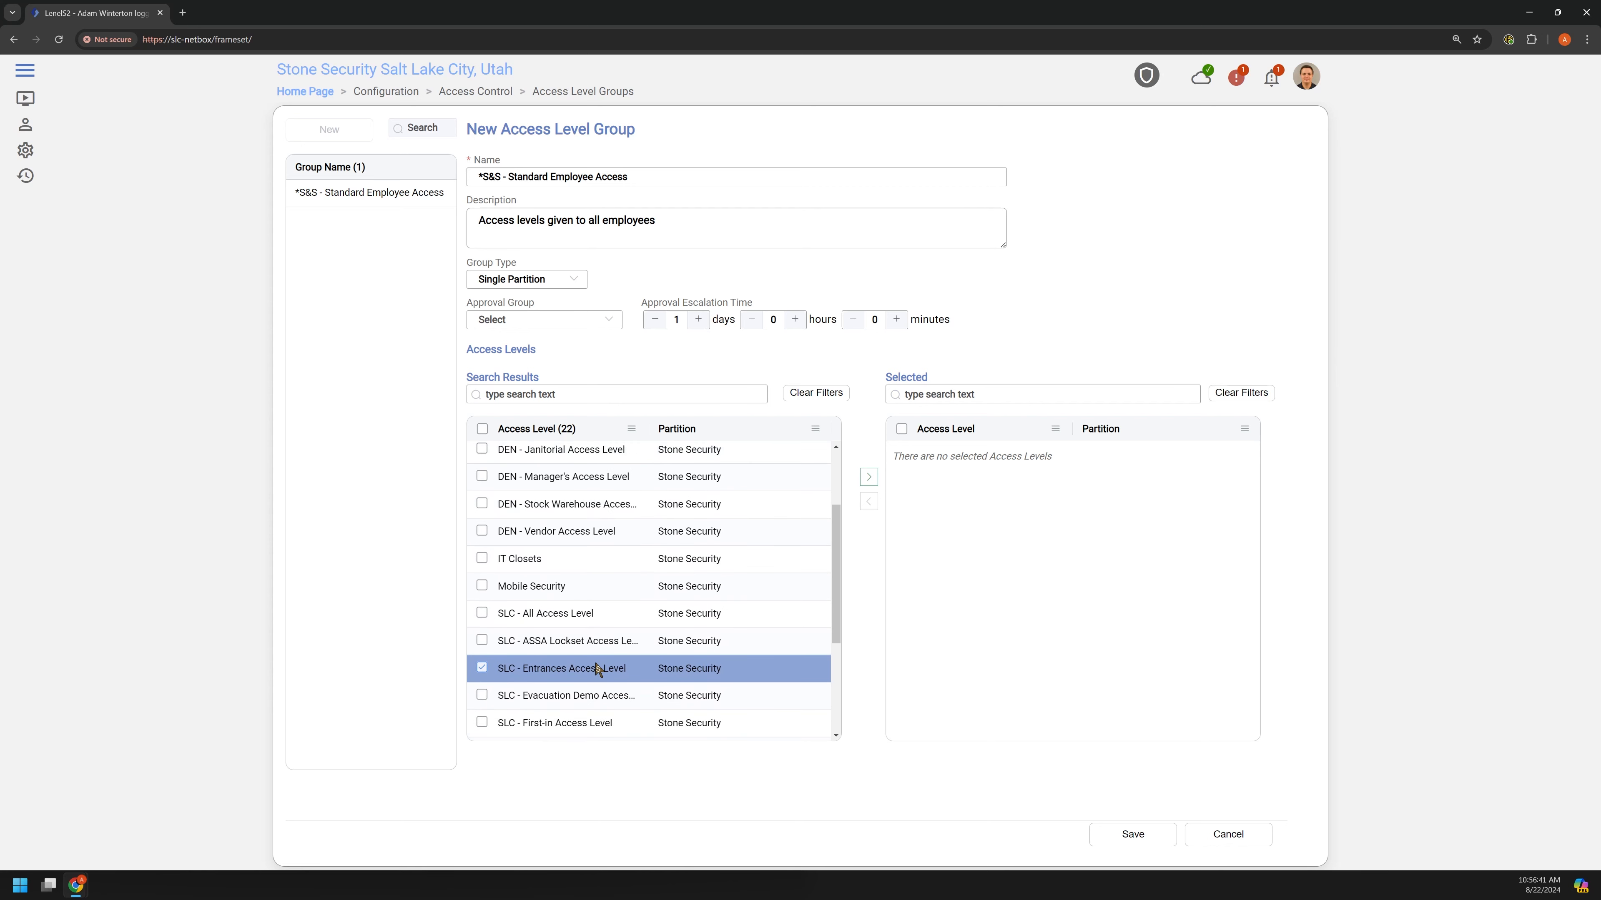
pyautogui.scroll(2, 593, 678)
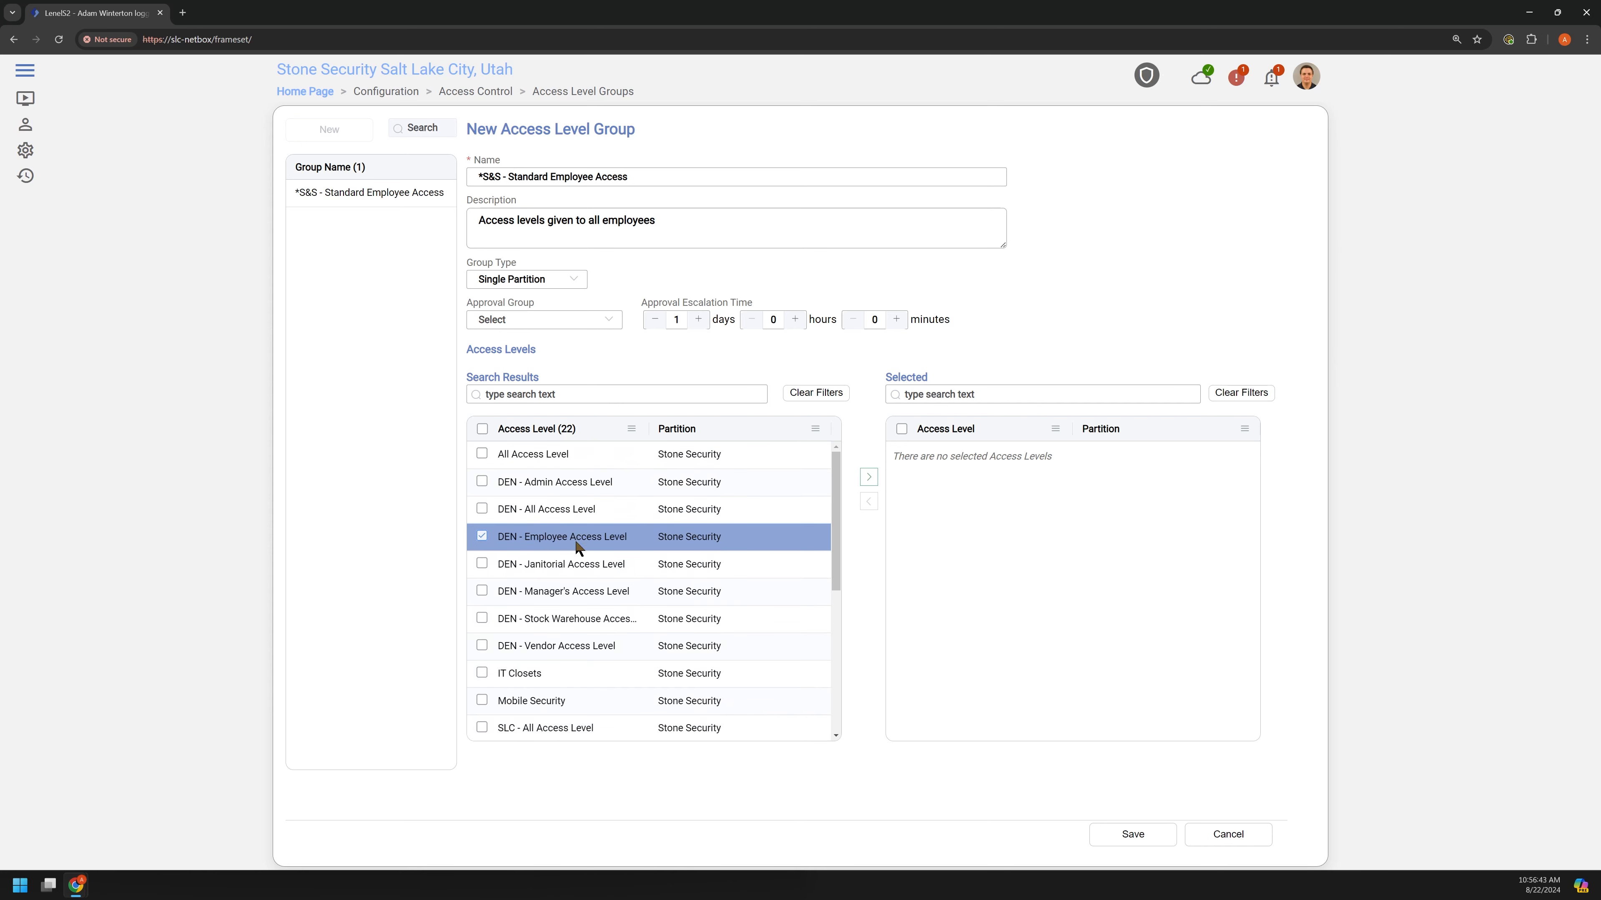
pyautogui.click(869, 478)
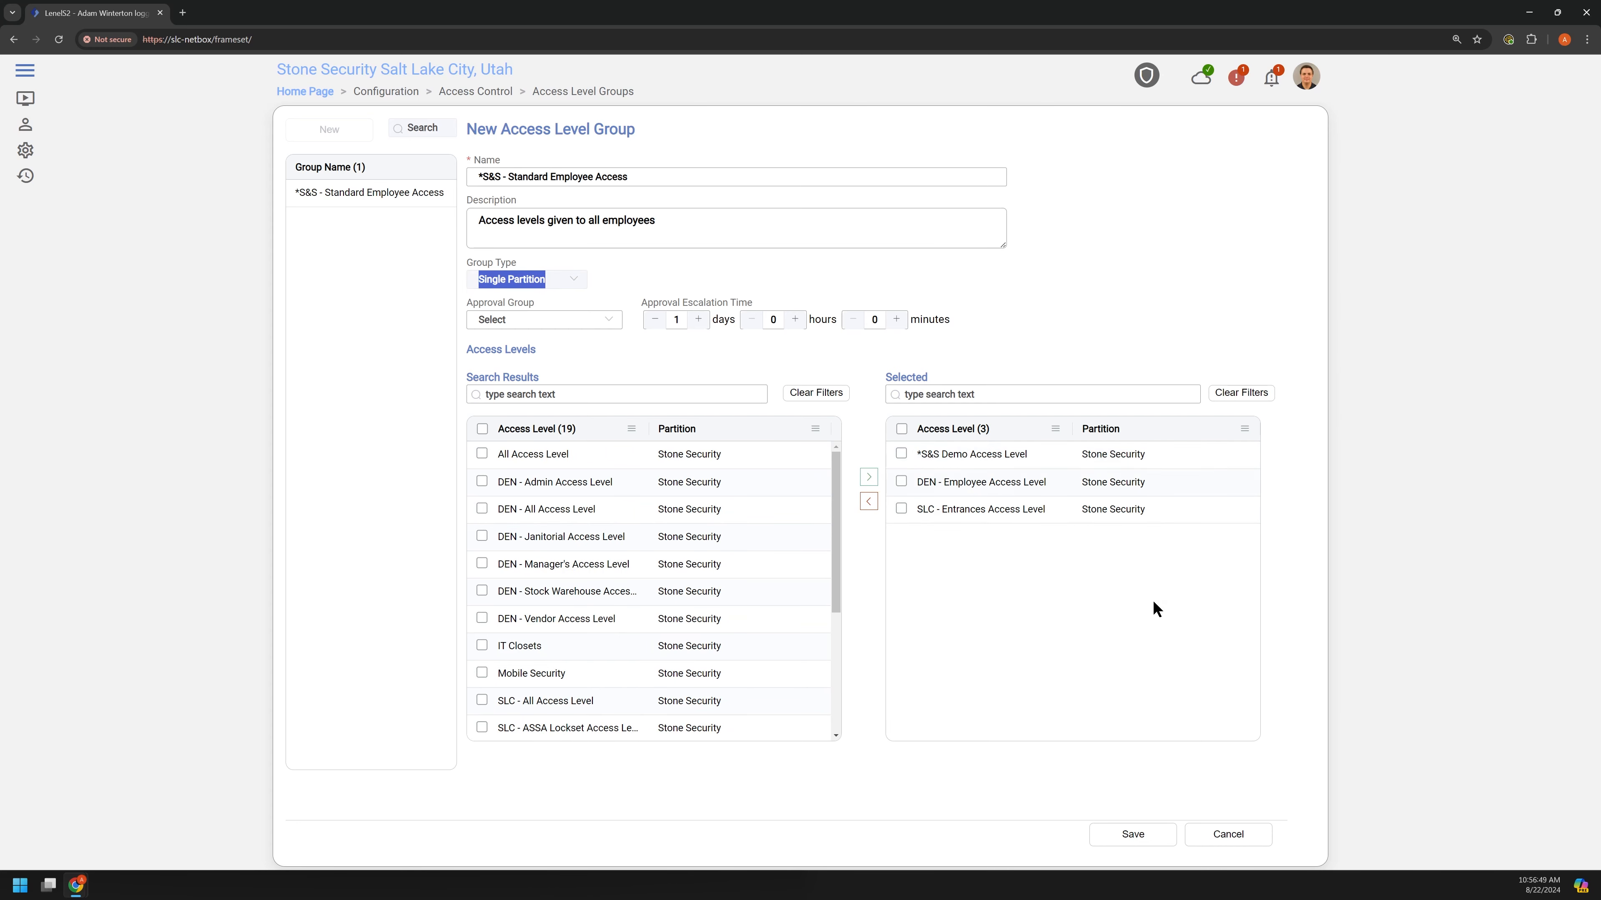
pyautogui.click(1134, 835)
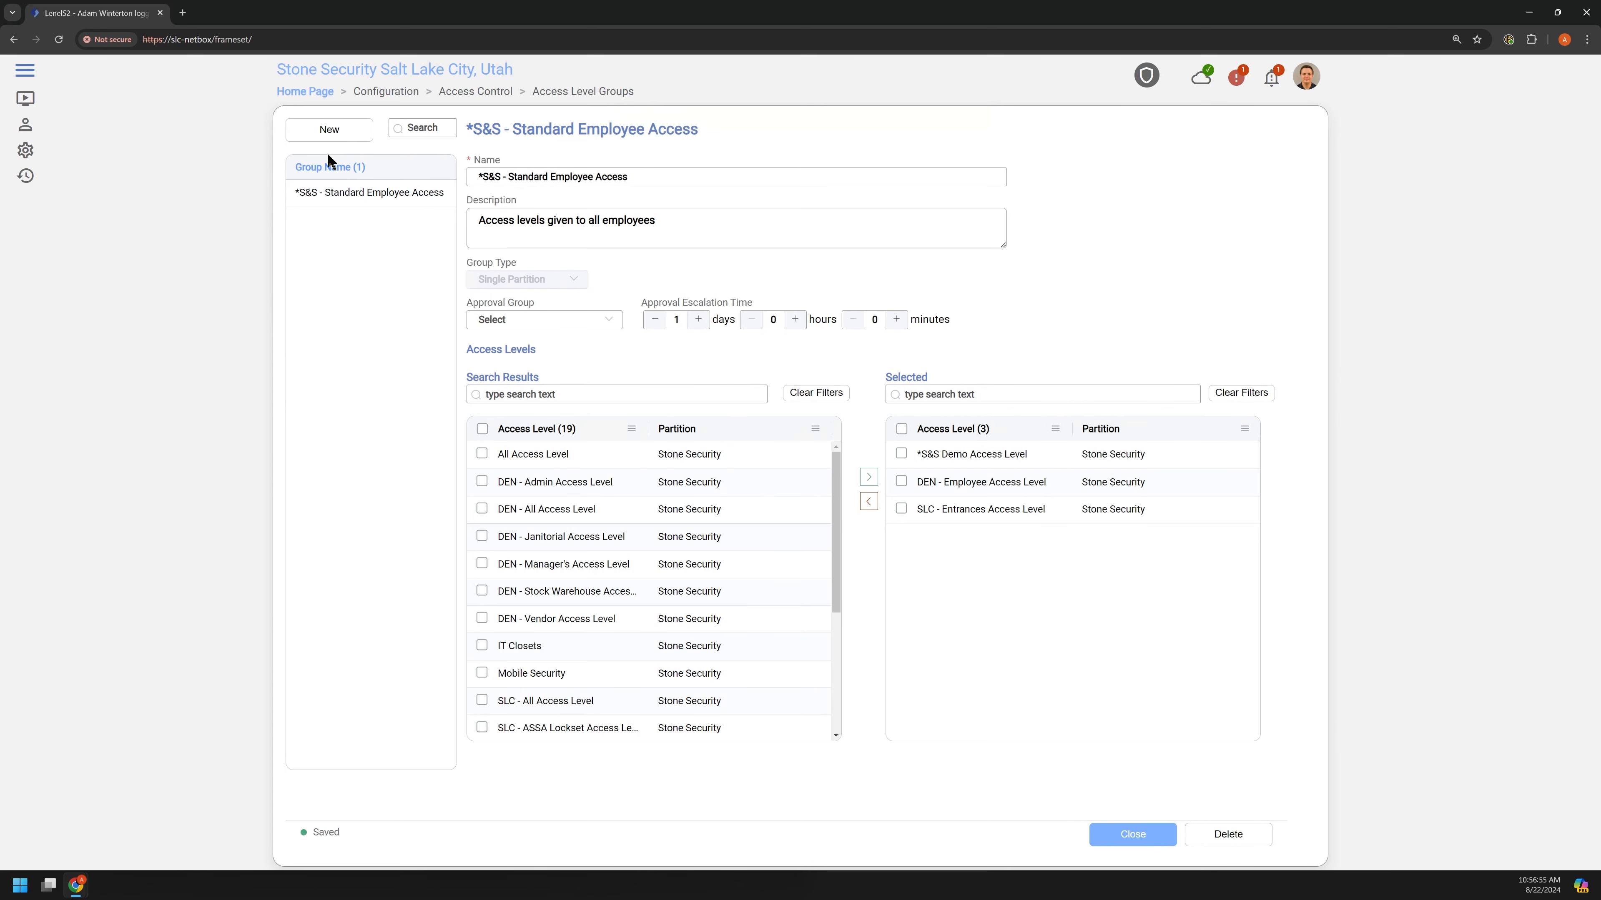
pyautogui.click(32, 128)
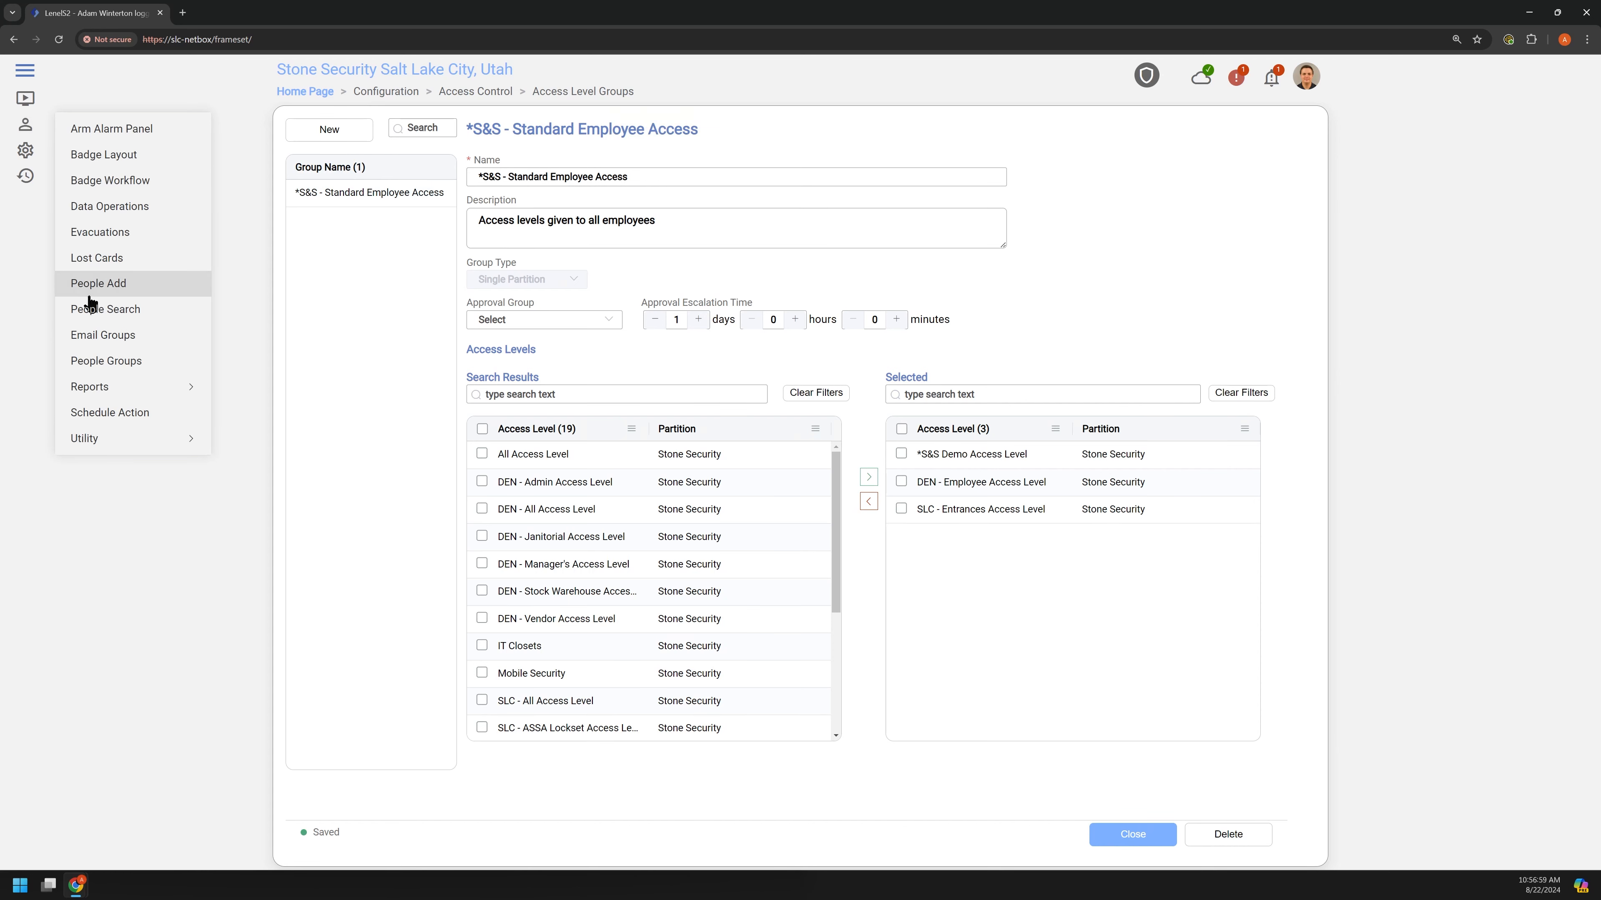
# Test-assign *S&S - Standard Employee Access on People Add's Access Levels tab, then cancel the assignment.
pyautogui.click(126, 286)
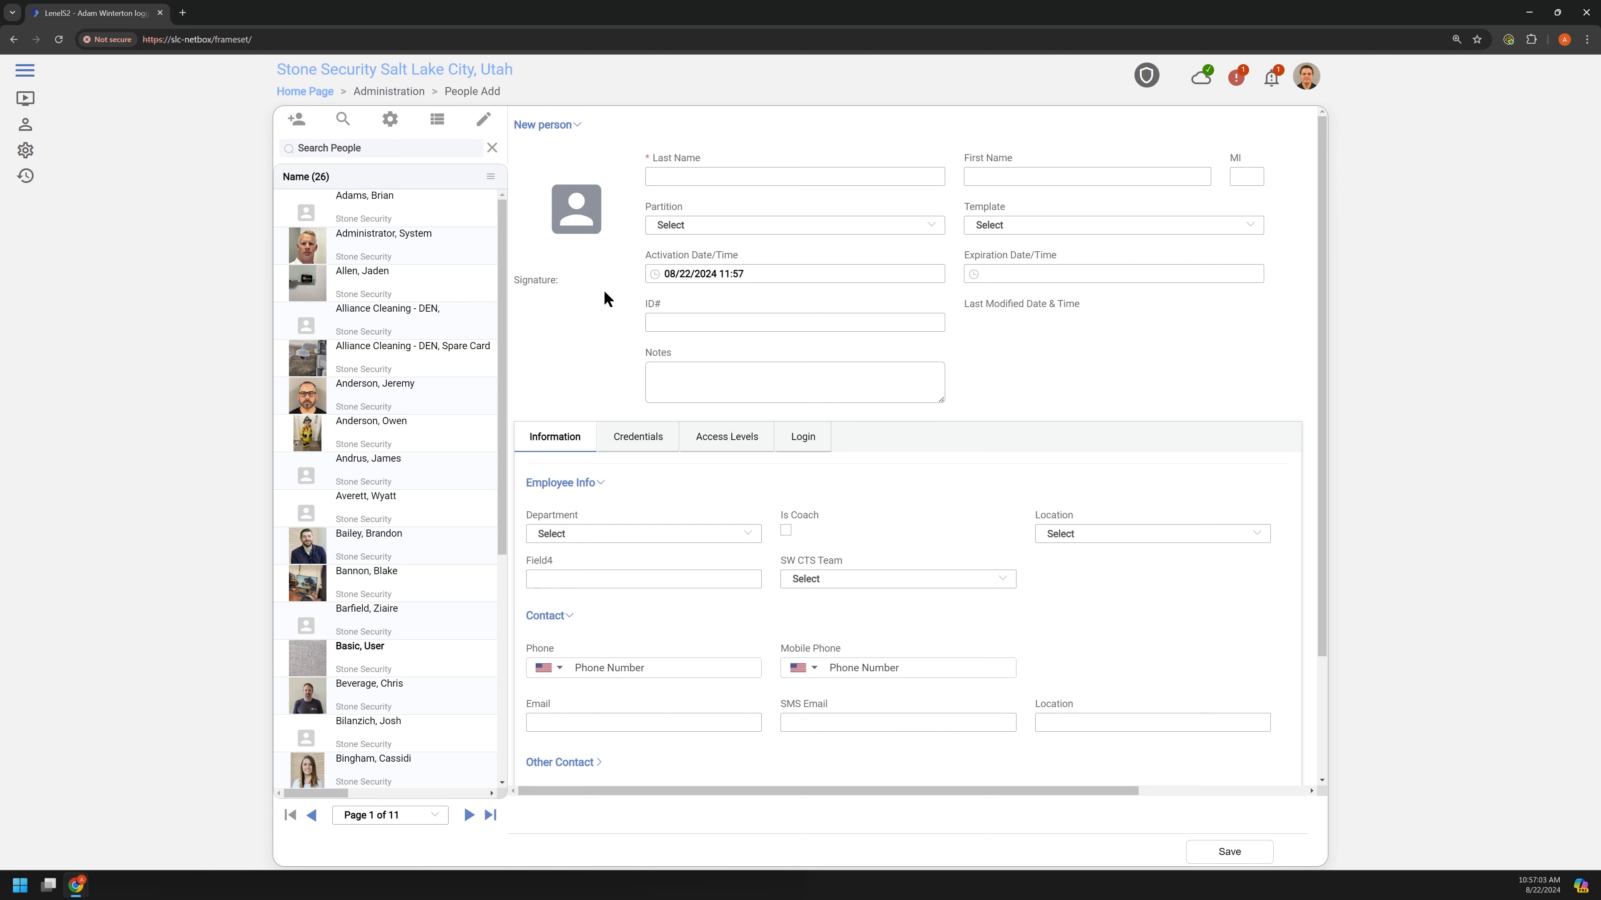
pyautogui.click(690, 435)
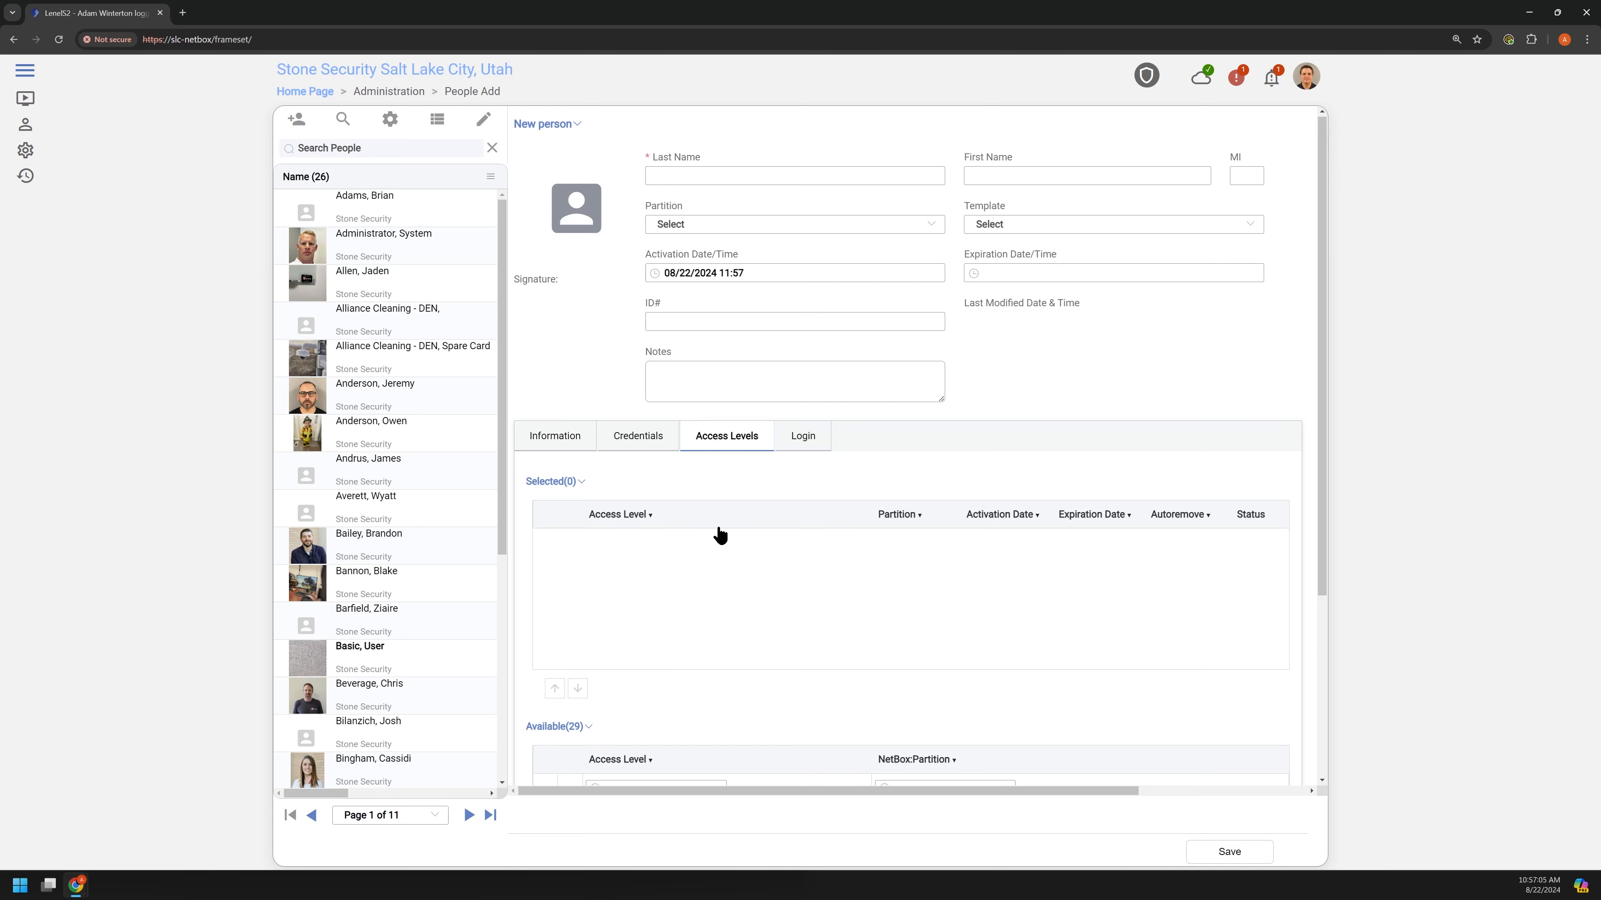
pyautogui.scroll(-4, 719, 535)
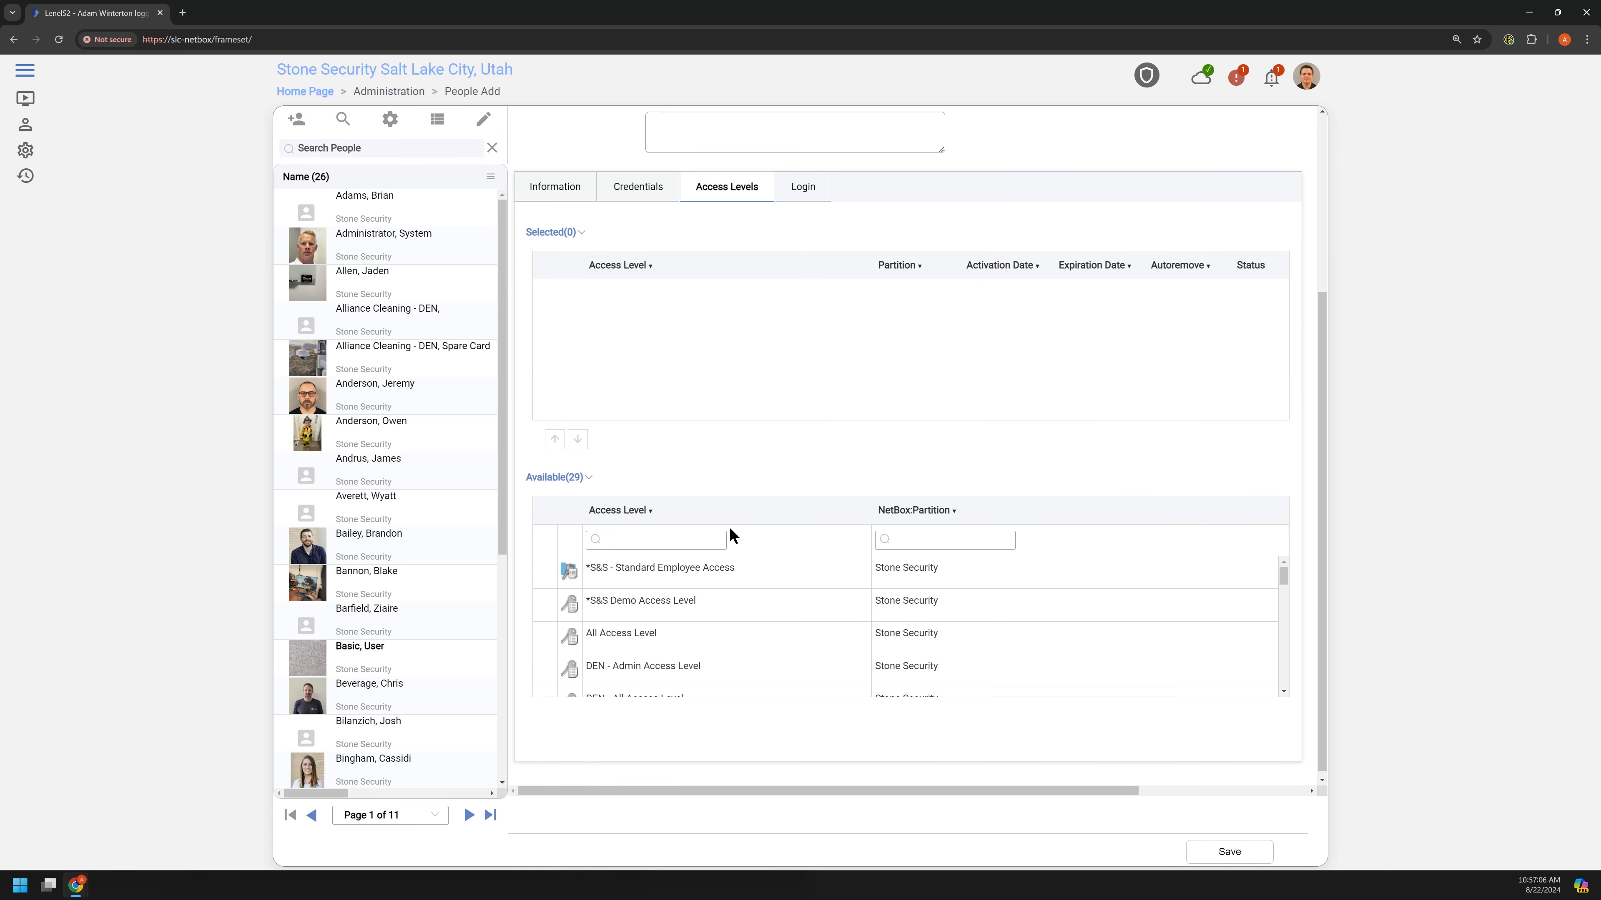
pyautogui.click(644, 573)
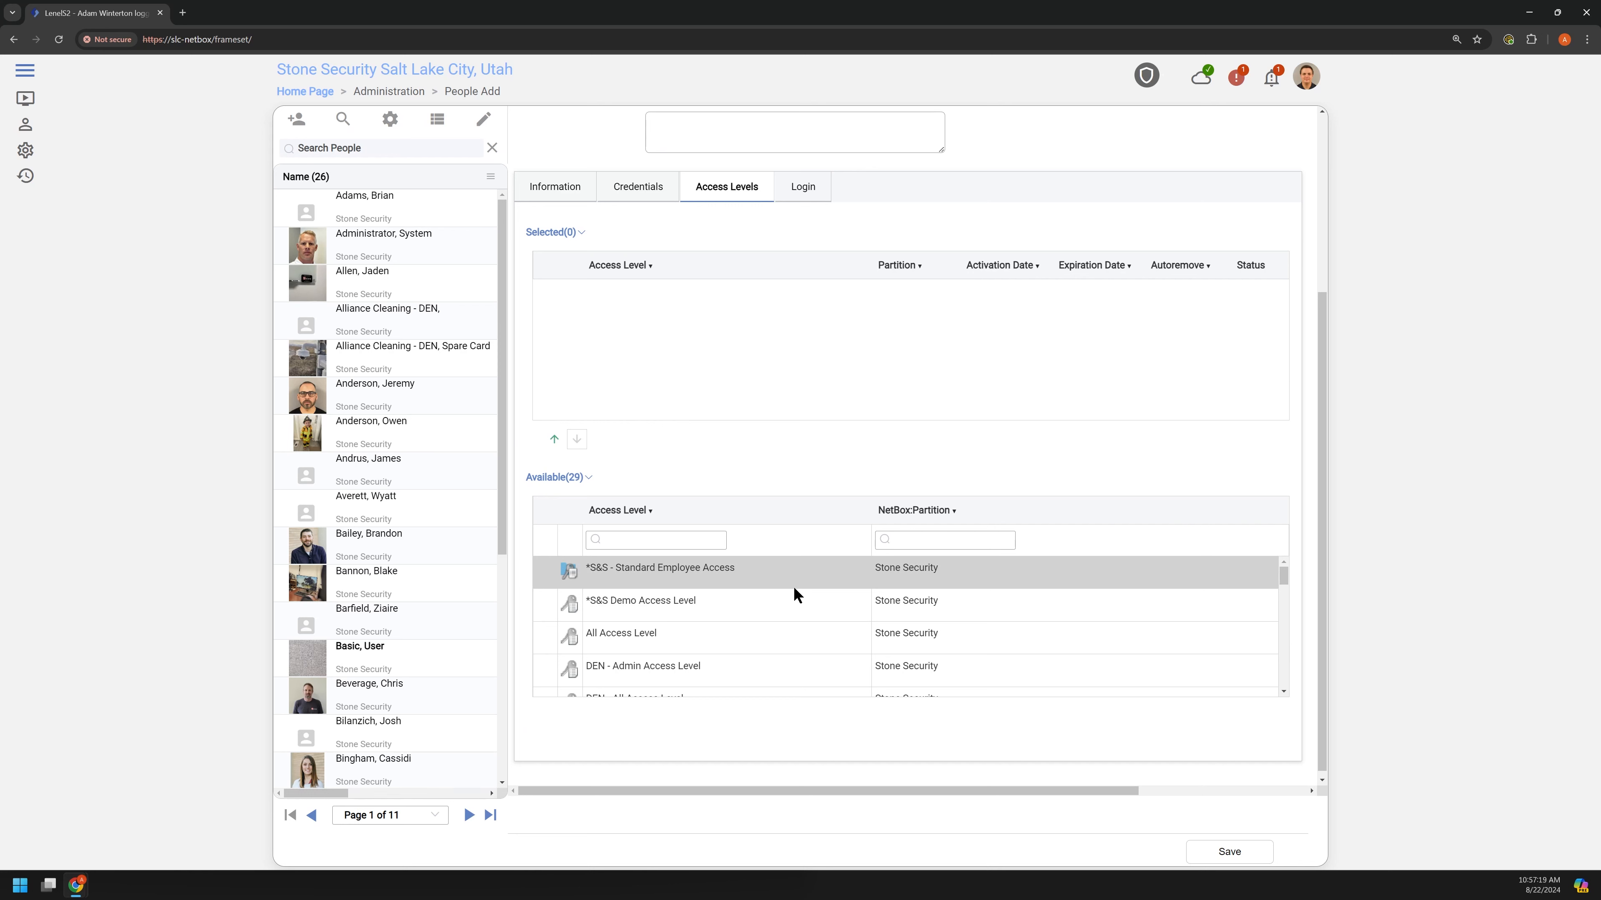
pyautogui.click(553, 441)
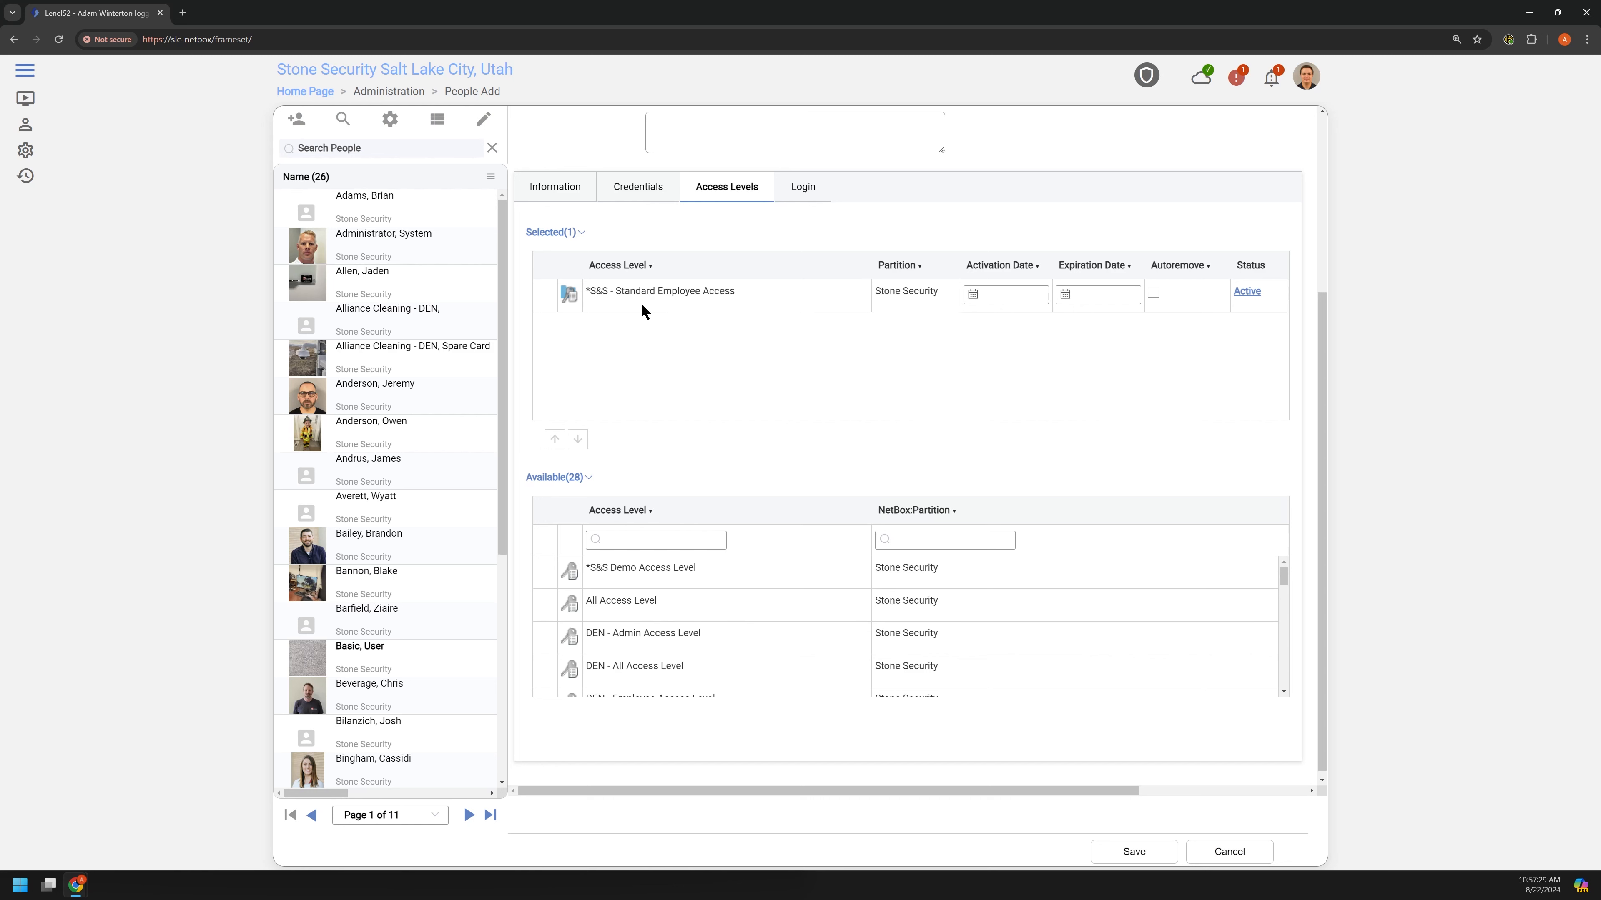
pyautogui.click(626, 300)
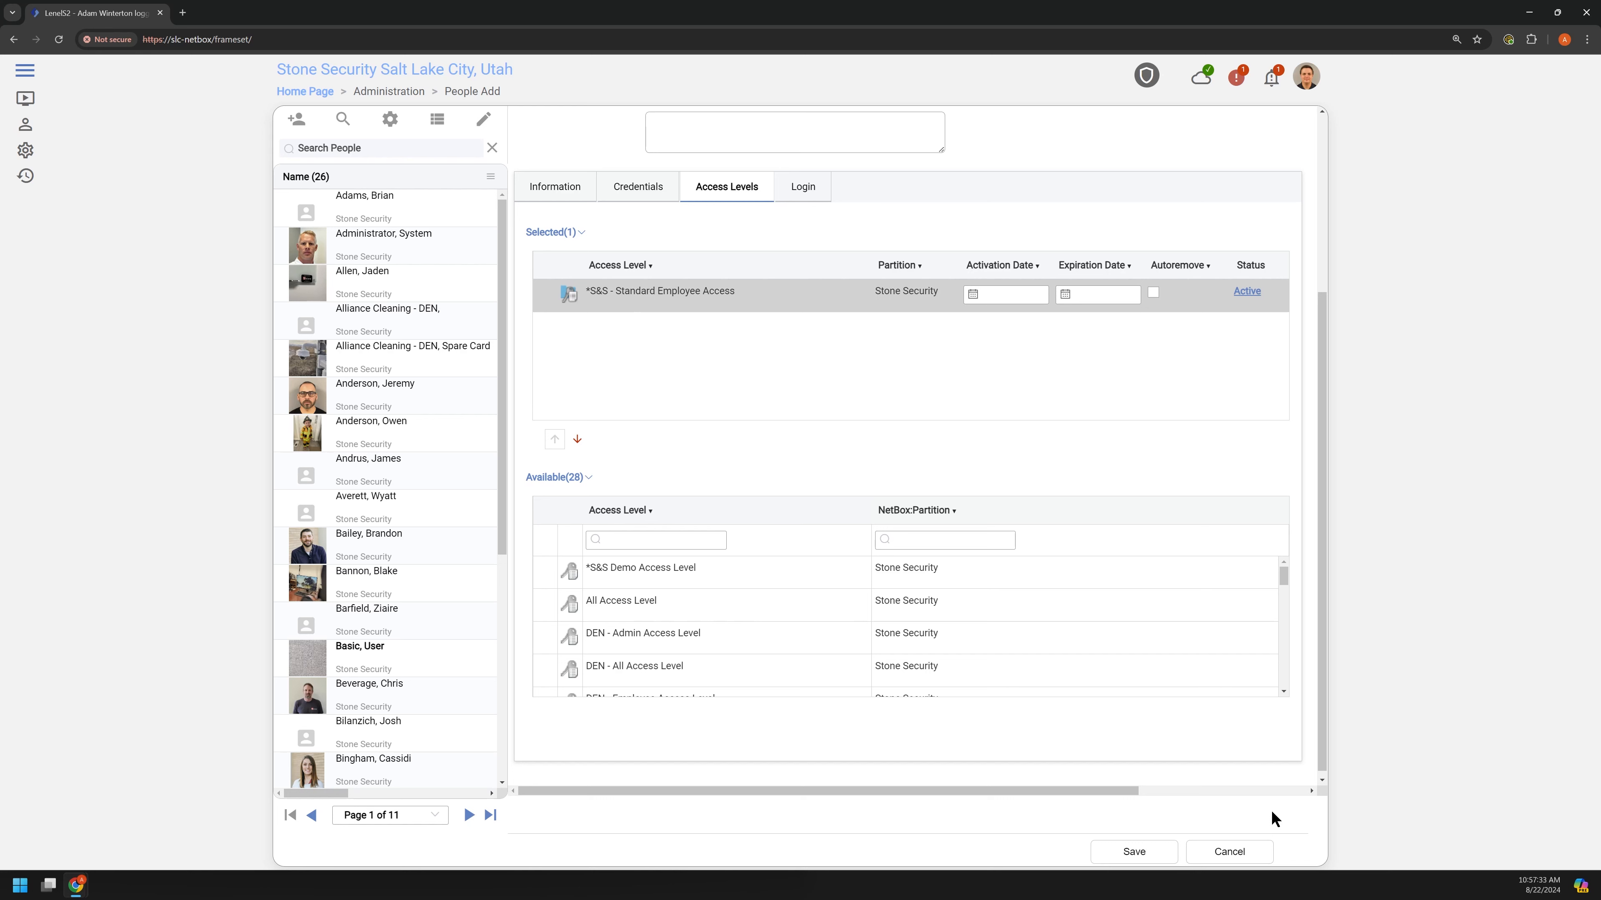
pyautogui.click(1238, 851)
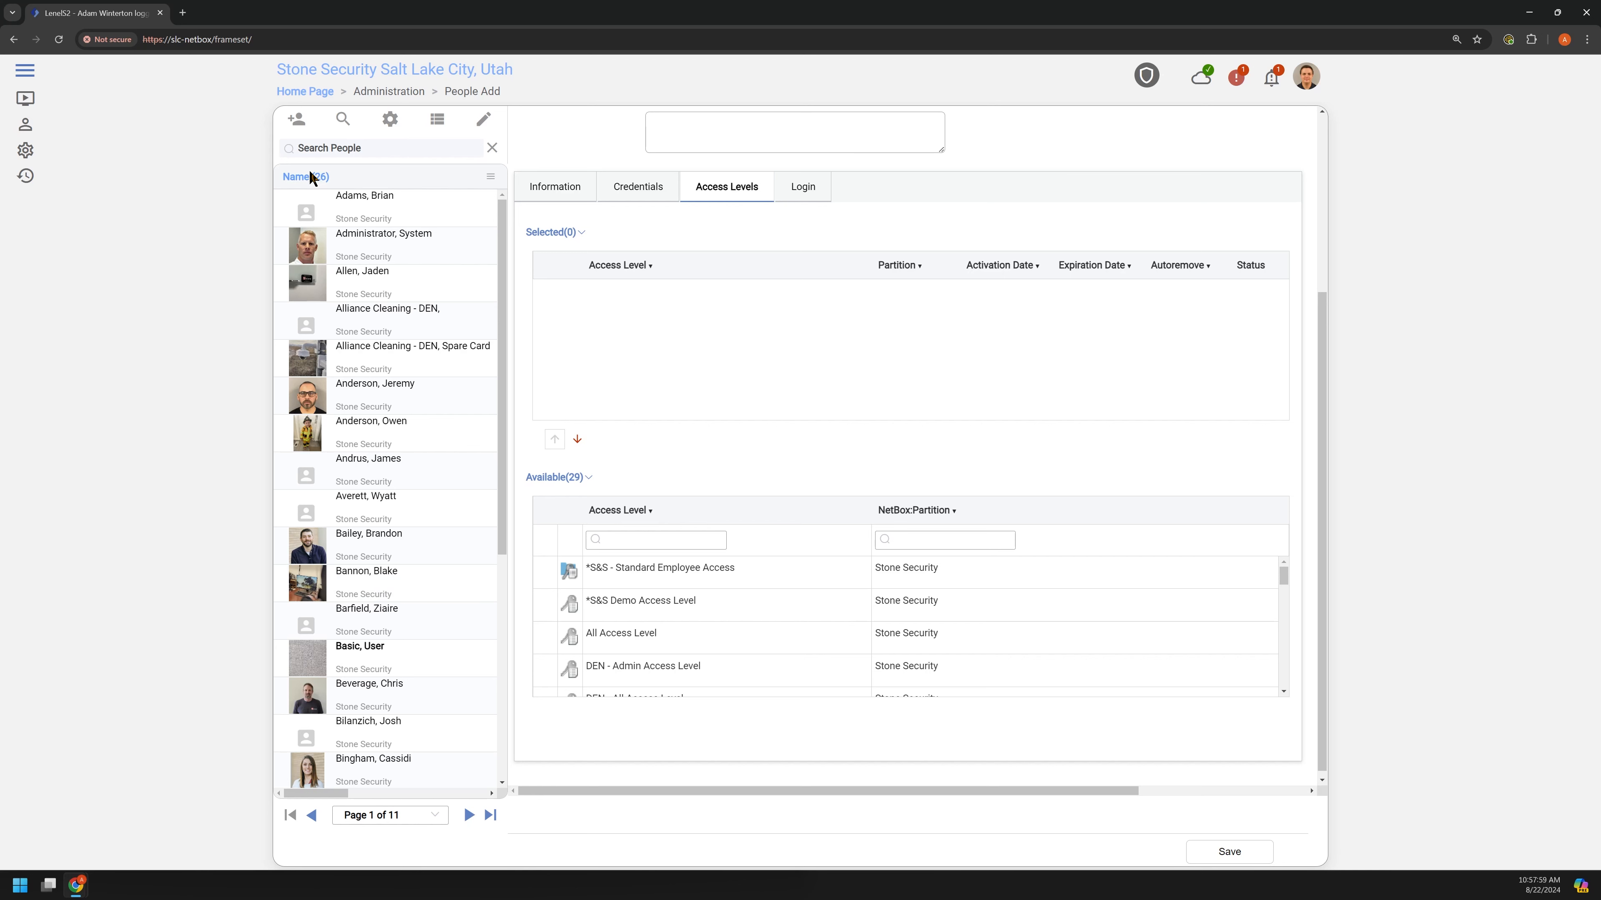
# Browse the Configuration, Administration, Utility and Time Specs & Holidays menu flyouts.
pyautogui.click(38, 155)
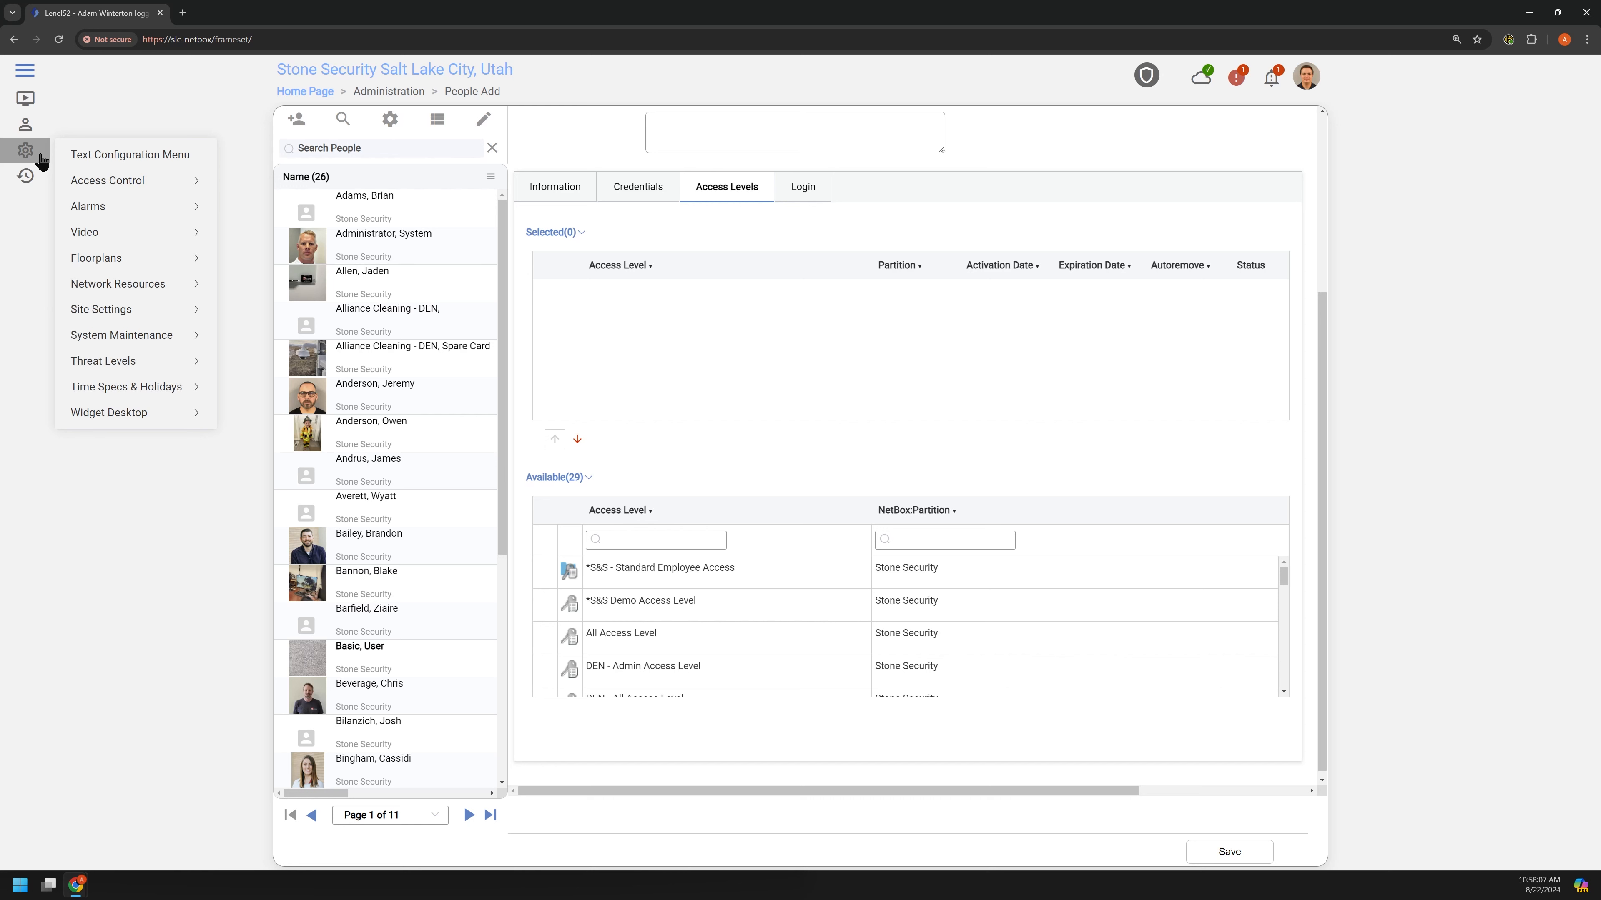
pyautogui.click(25, 124)
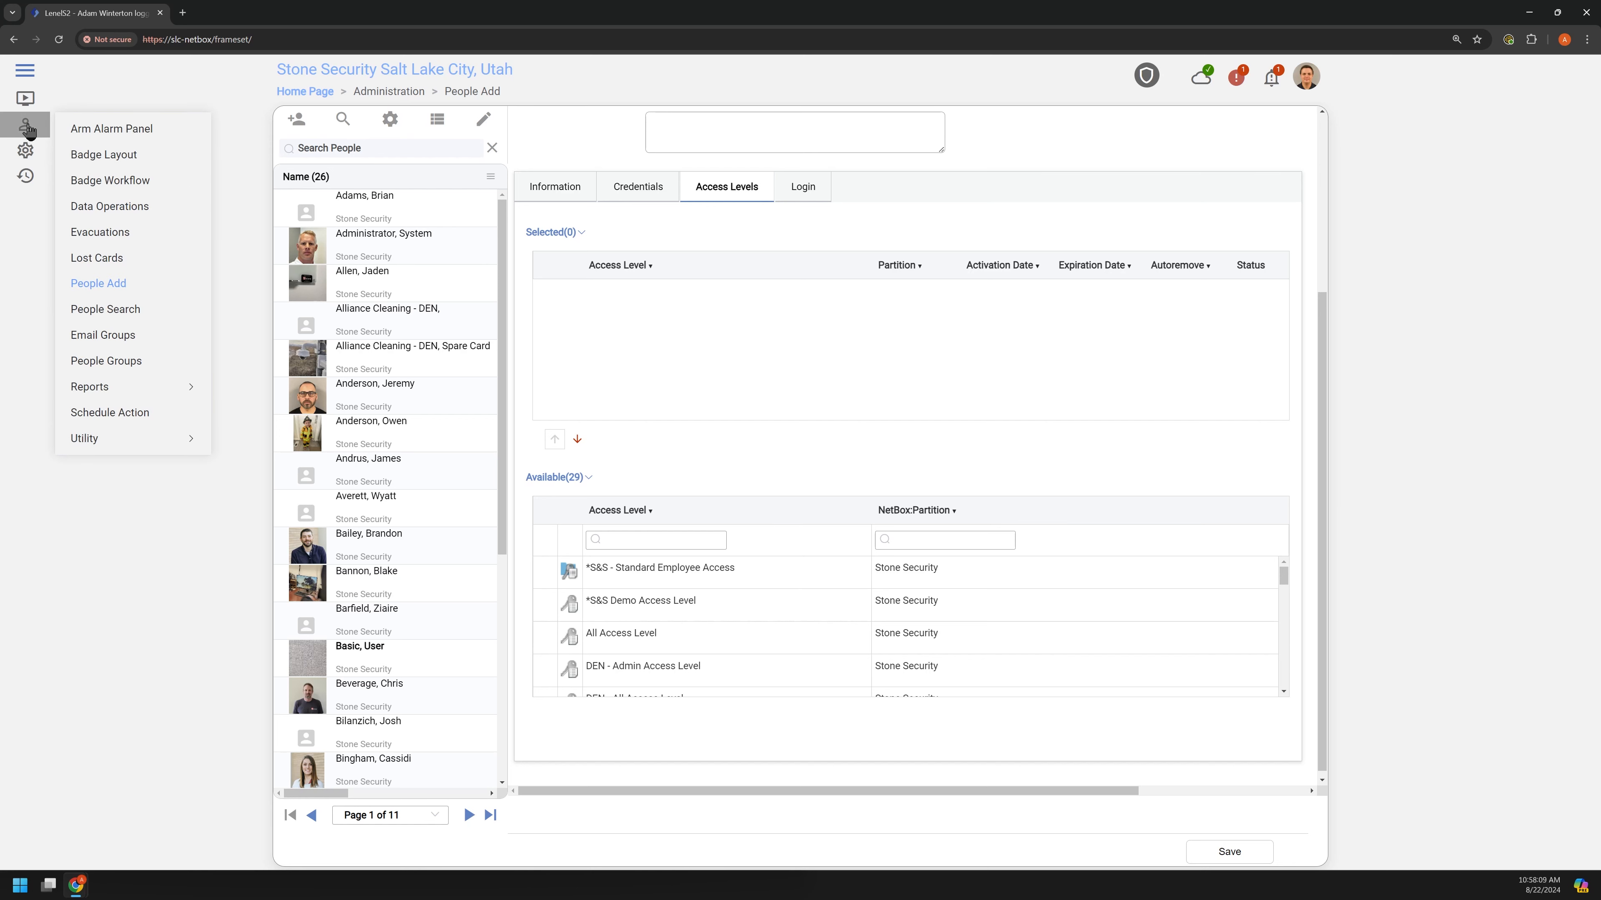
pyautogui.click(90, 444)
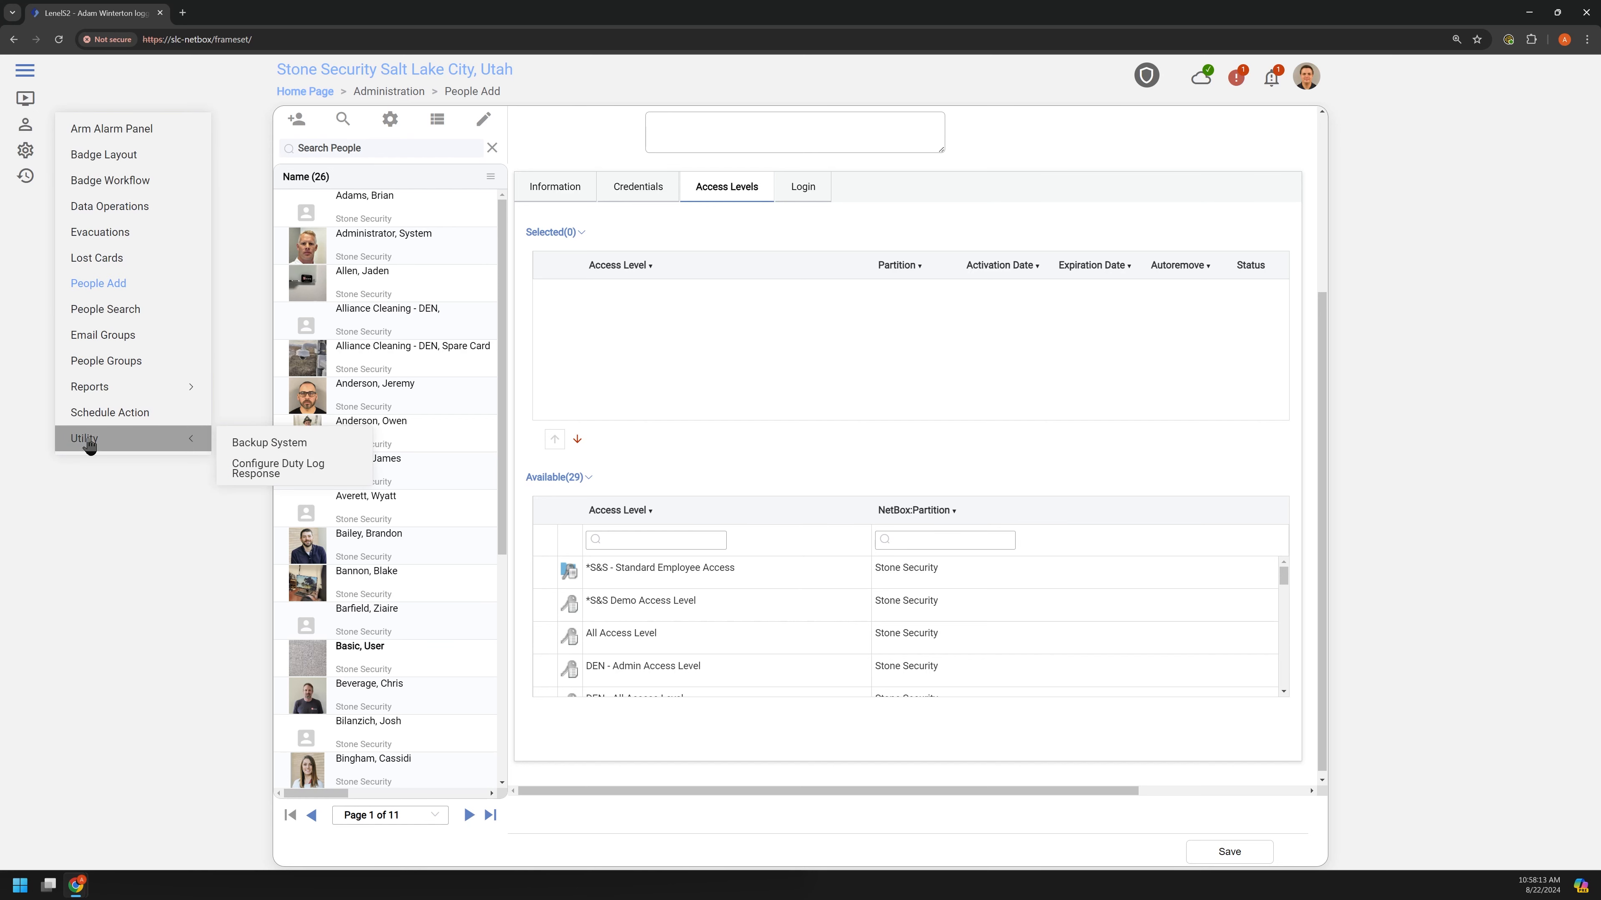
pyautogui.click(25, 152)
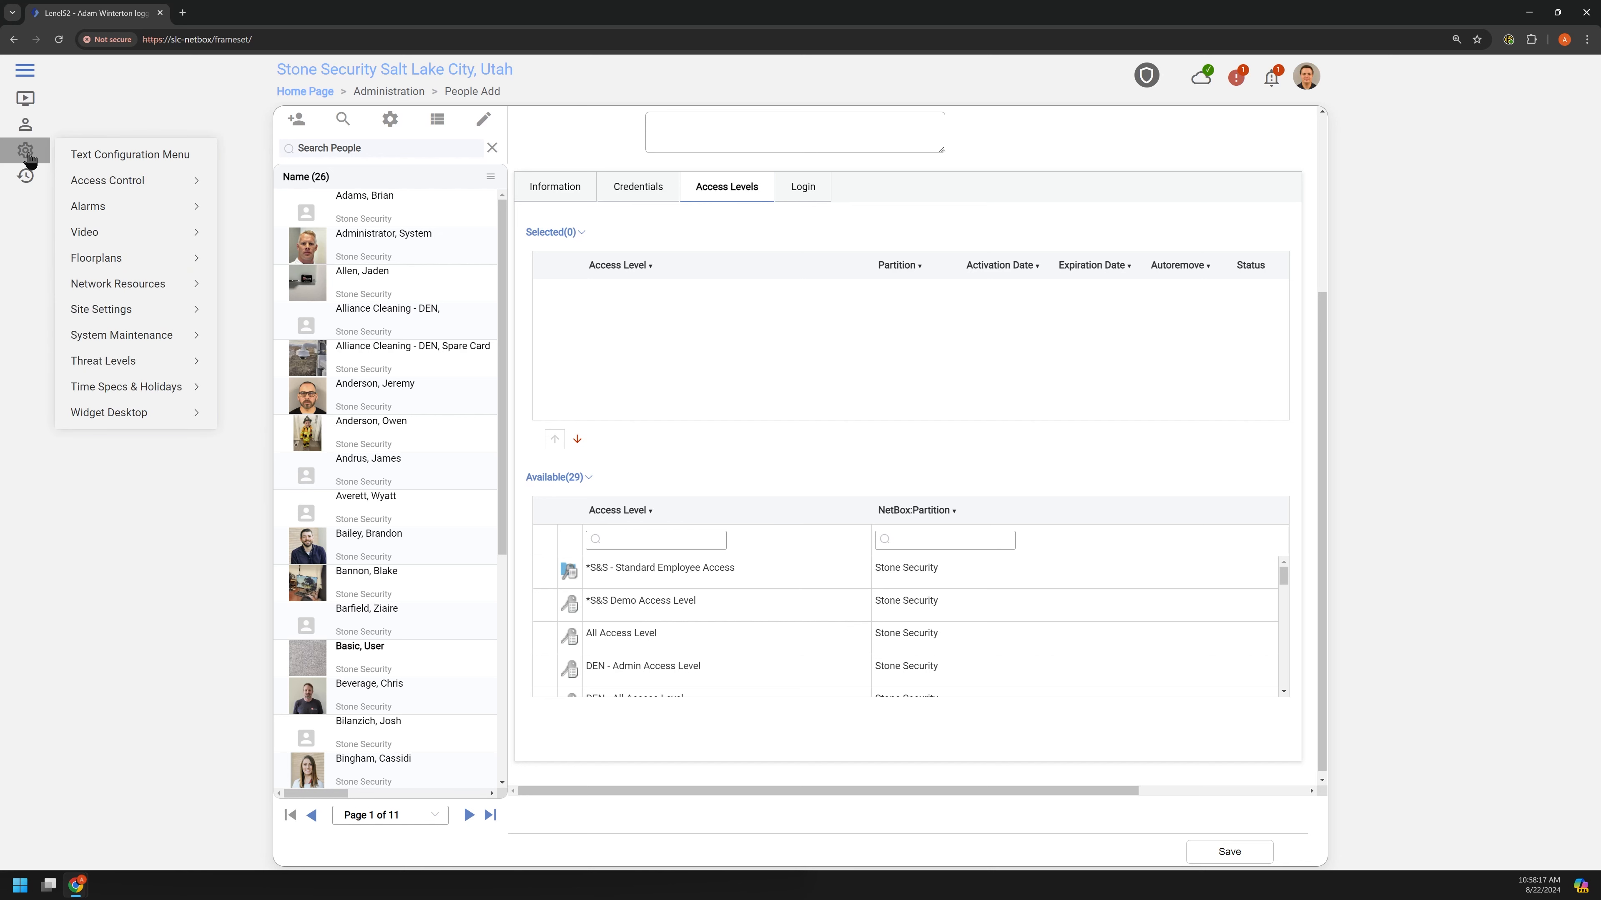
pyautogui.click(84, 391)
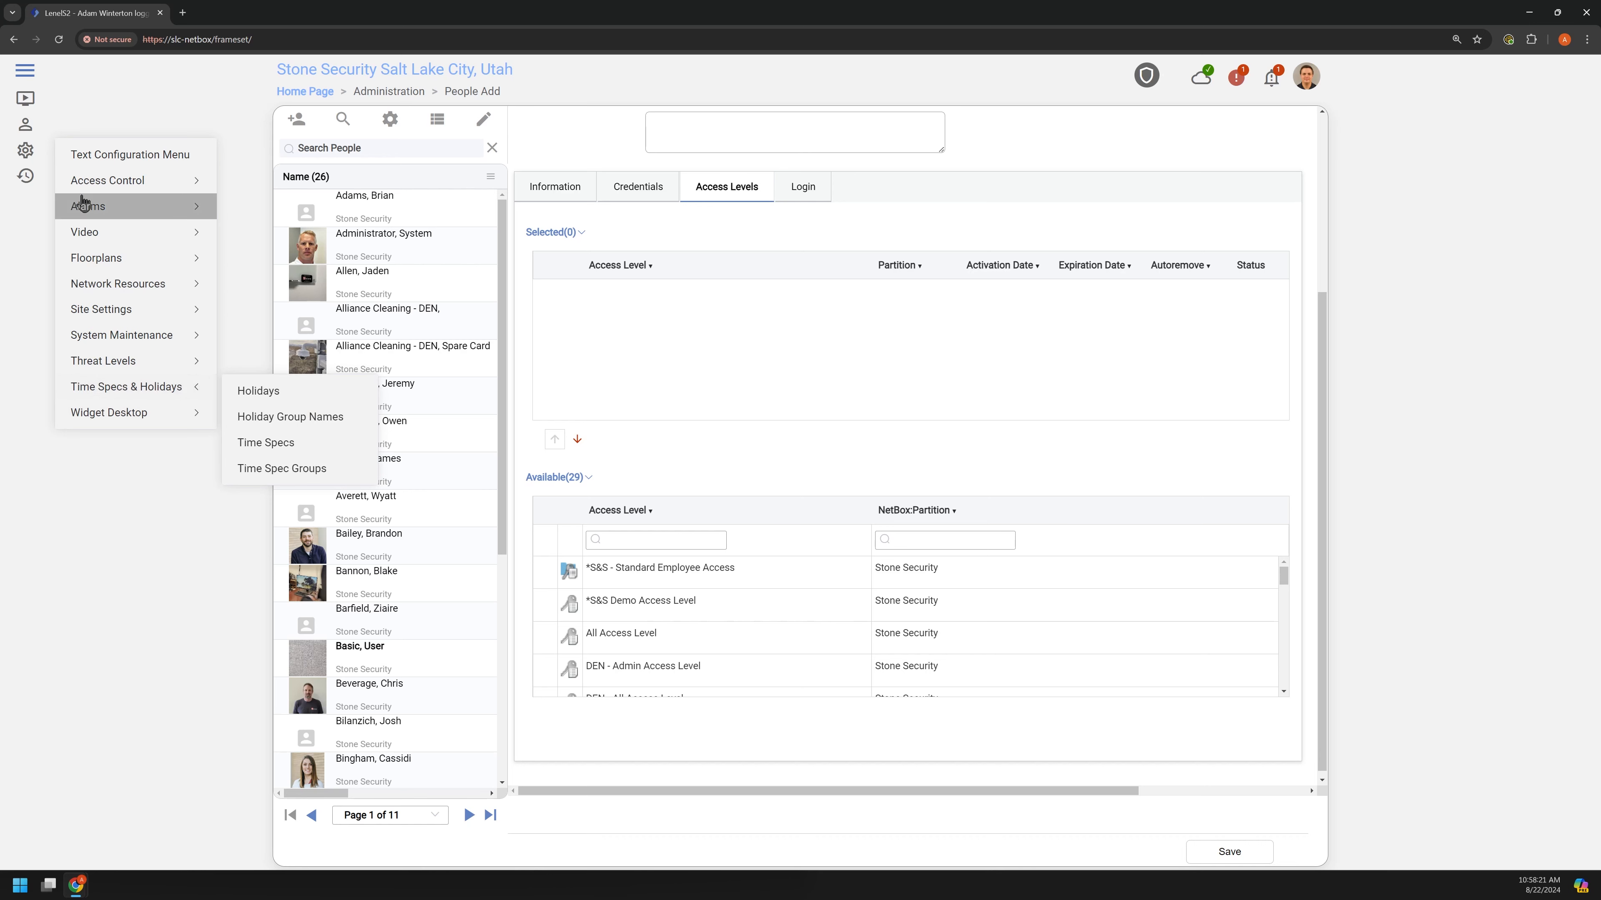
# Expand the full sidebar, search menu items for 'card decoder', then switch to the gtc-netbox window.
pyautogui.click(25, 70)
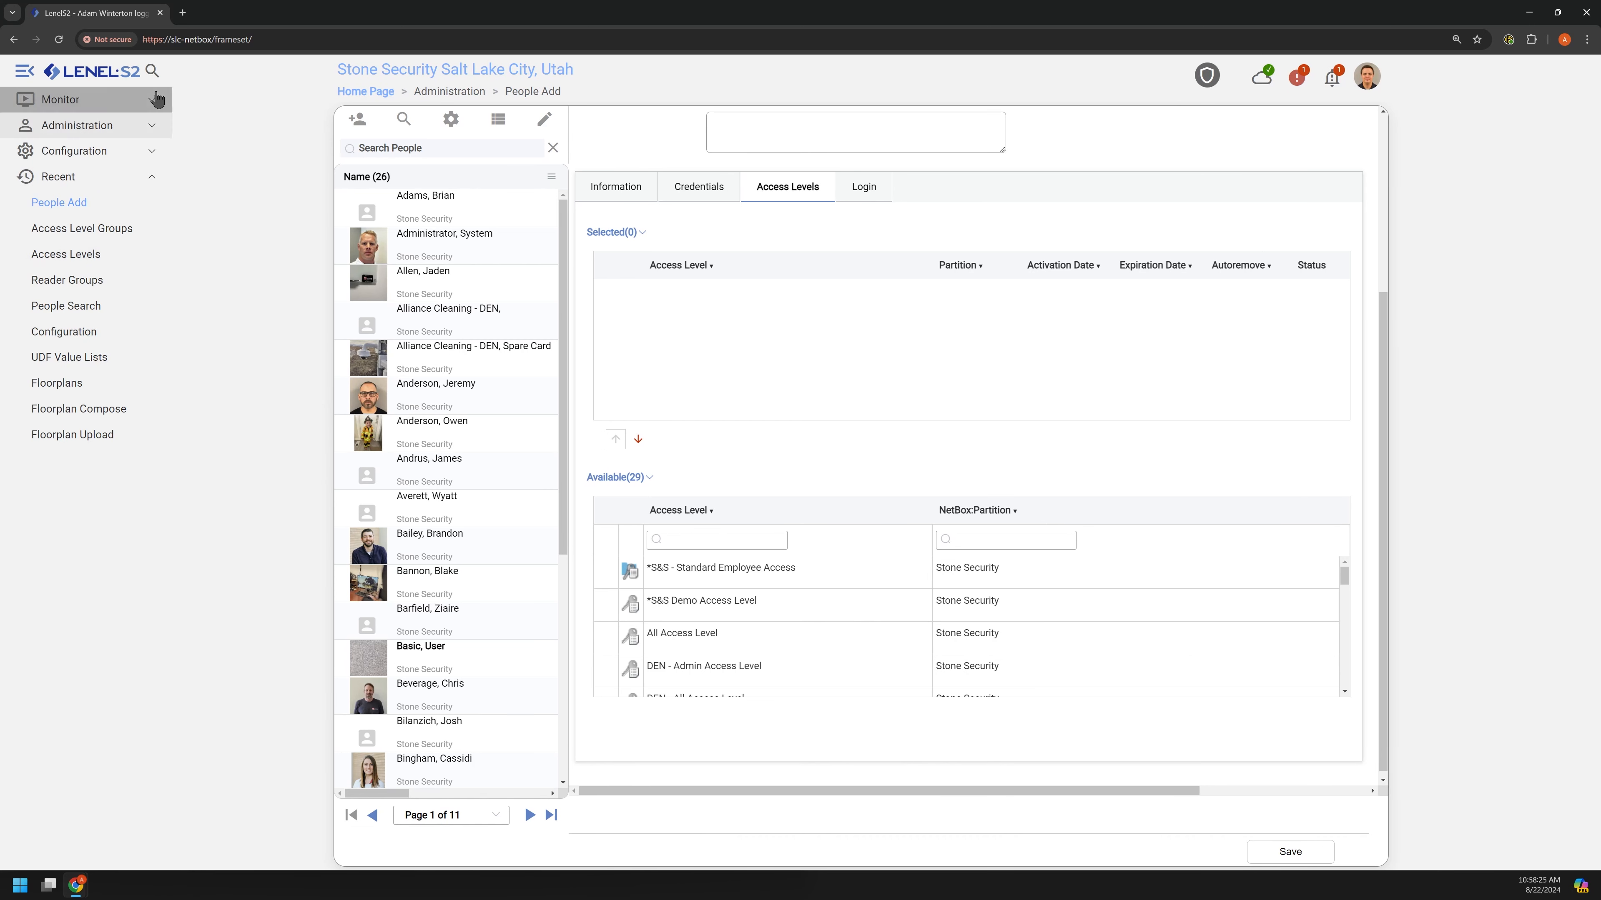
pyautogui.click(152, 71)
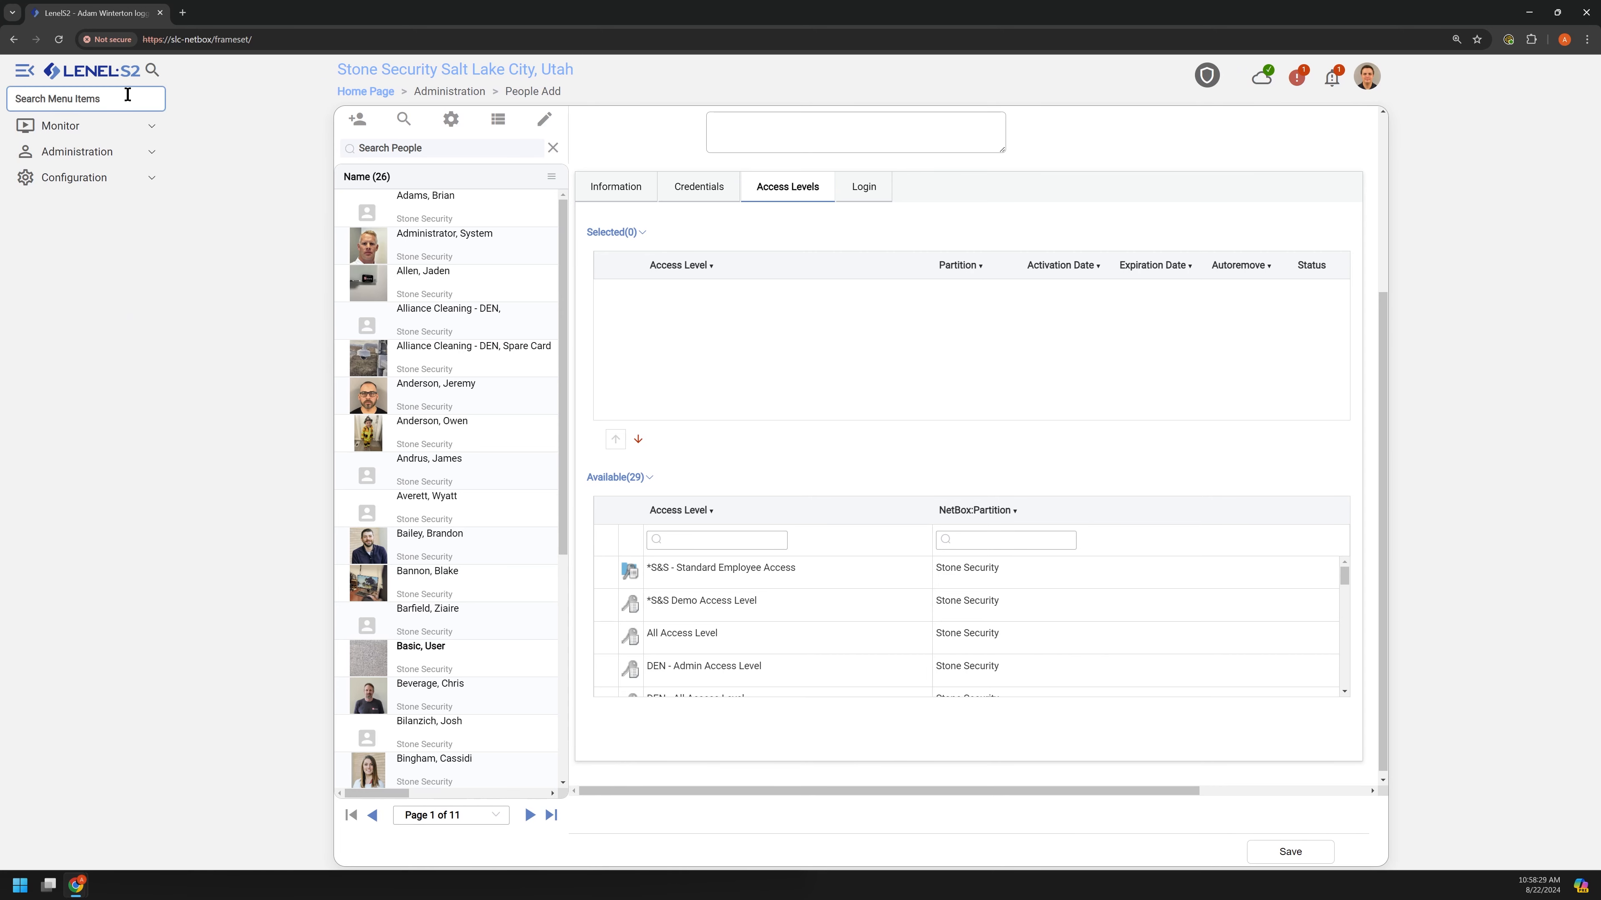
pyautogui.write('card dec')
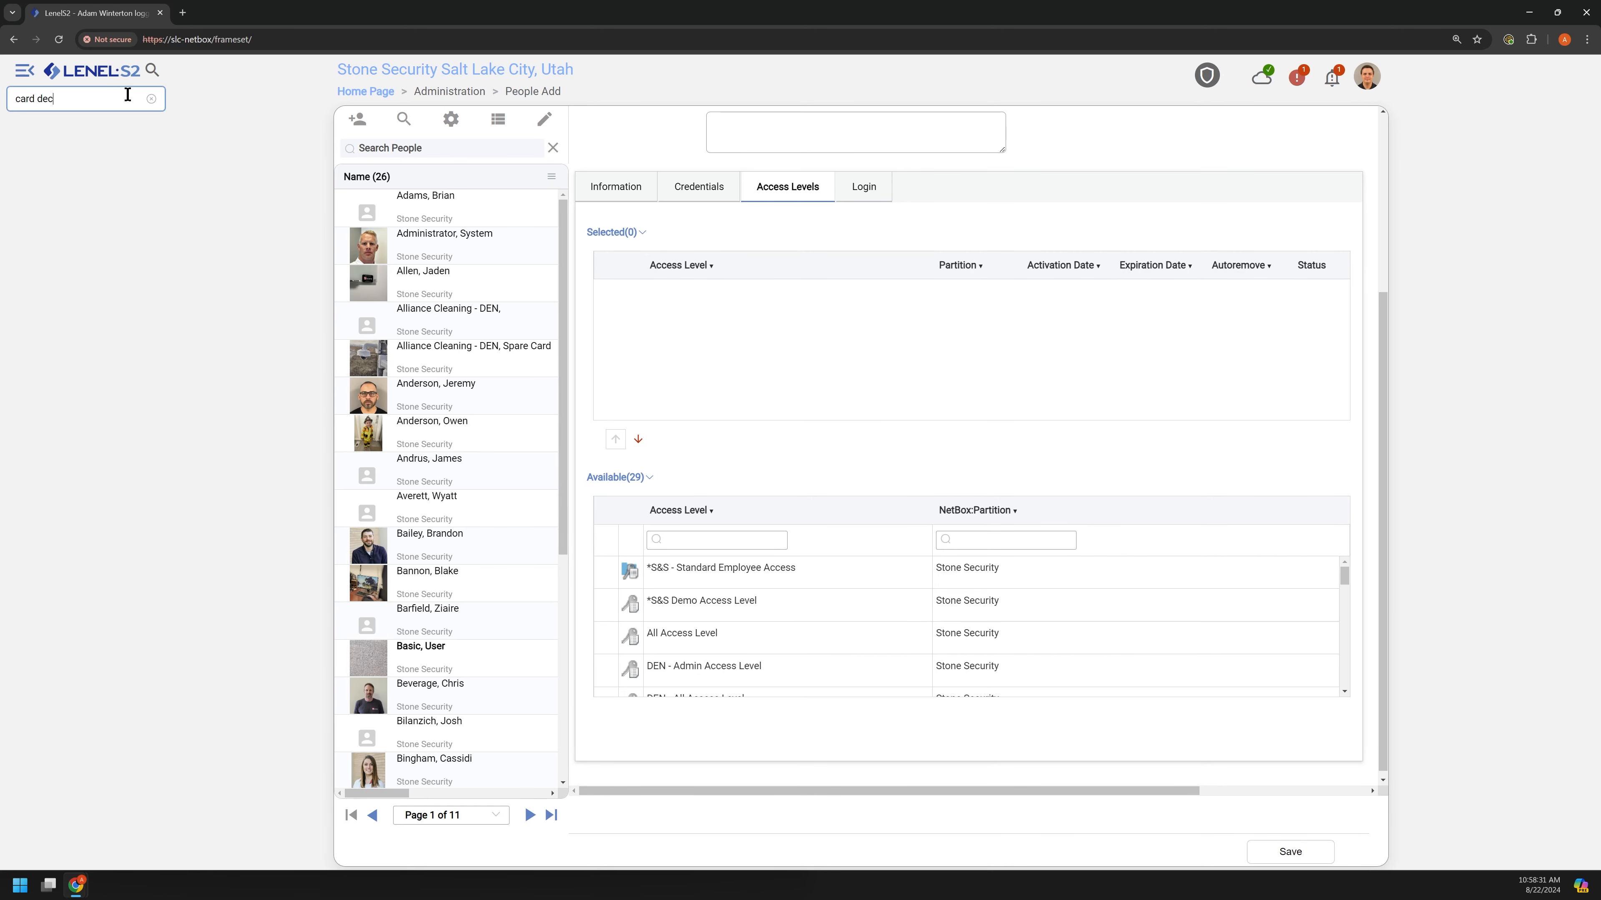
pyautogui.write('oder')
pyautogui.press('BackSpace')
pyautogui.press('BackSpace')
pyautogui.press('BackSpace')
pyautogui.press('BackSpace')
pyautogui.press('BackSpace')
pyautogui.press('BackSpace')
pyautogui.press('BackSpace')
pyautogui.press('BackSpace')
pyautogui.press('BackSpace')
pyautogui.press('BackSpace')
pyautogui.press('BackSpace')
pyautogui.press('BackSpace')
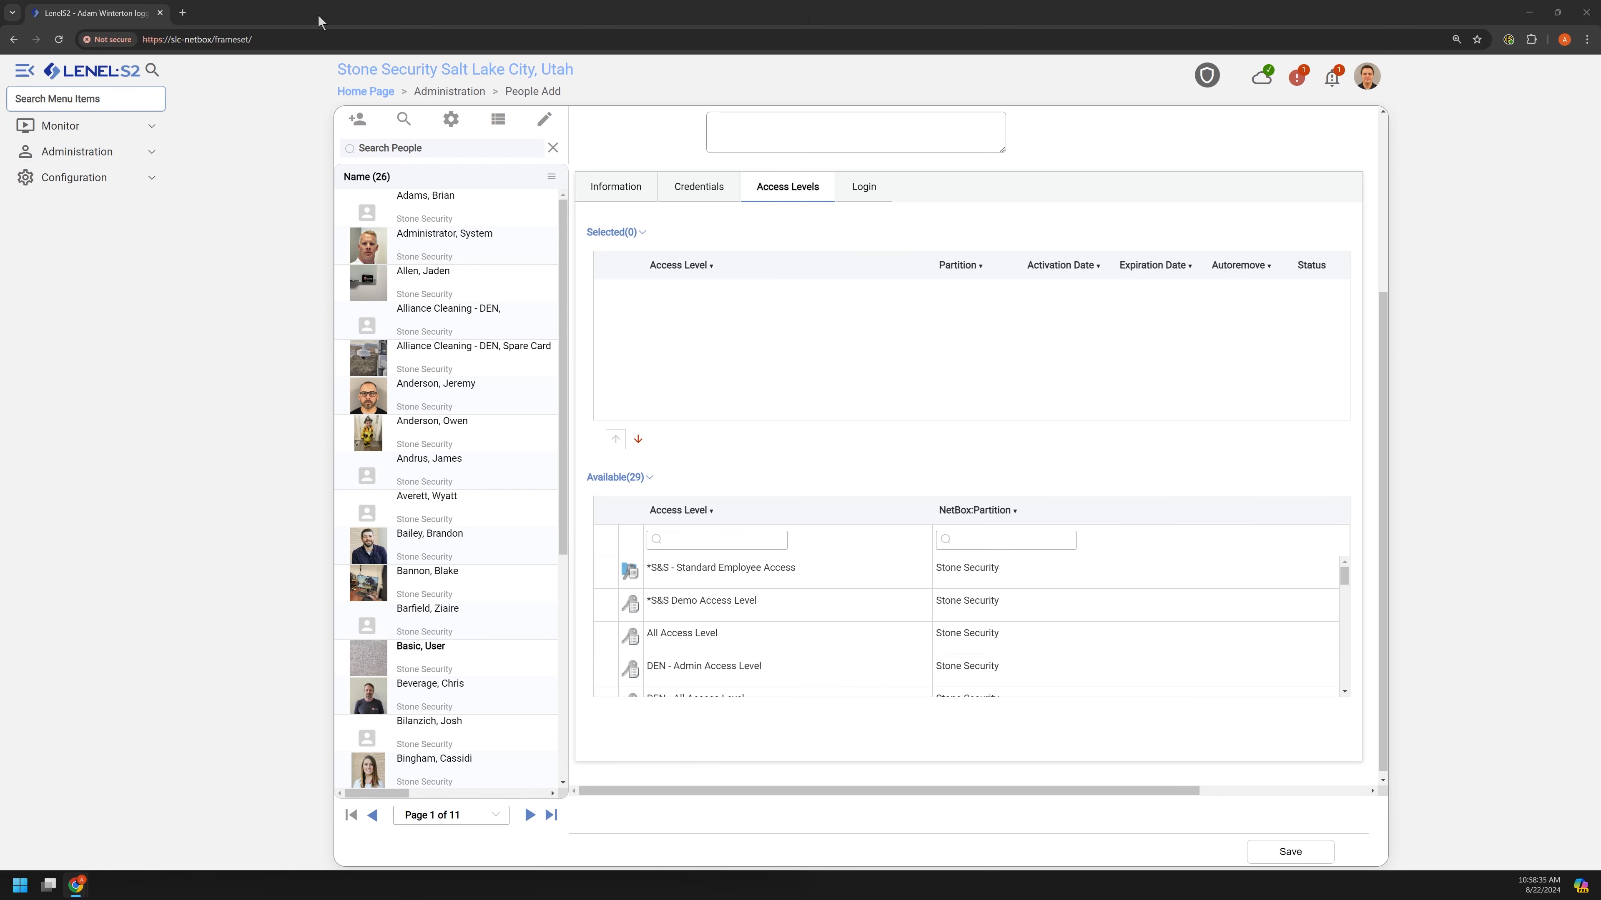
pyautogui.hotkey('alt', 'Tab')
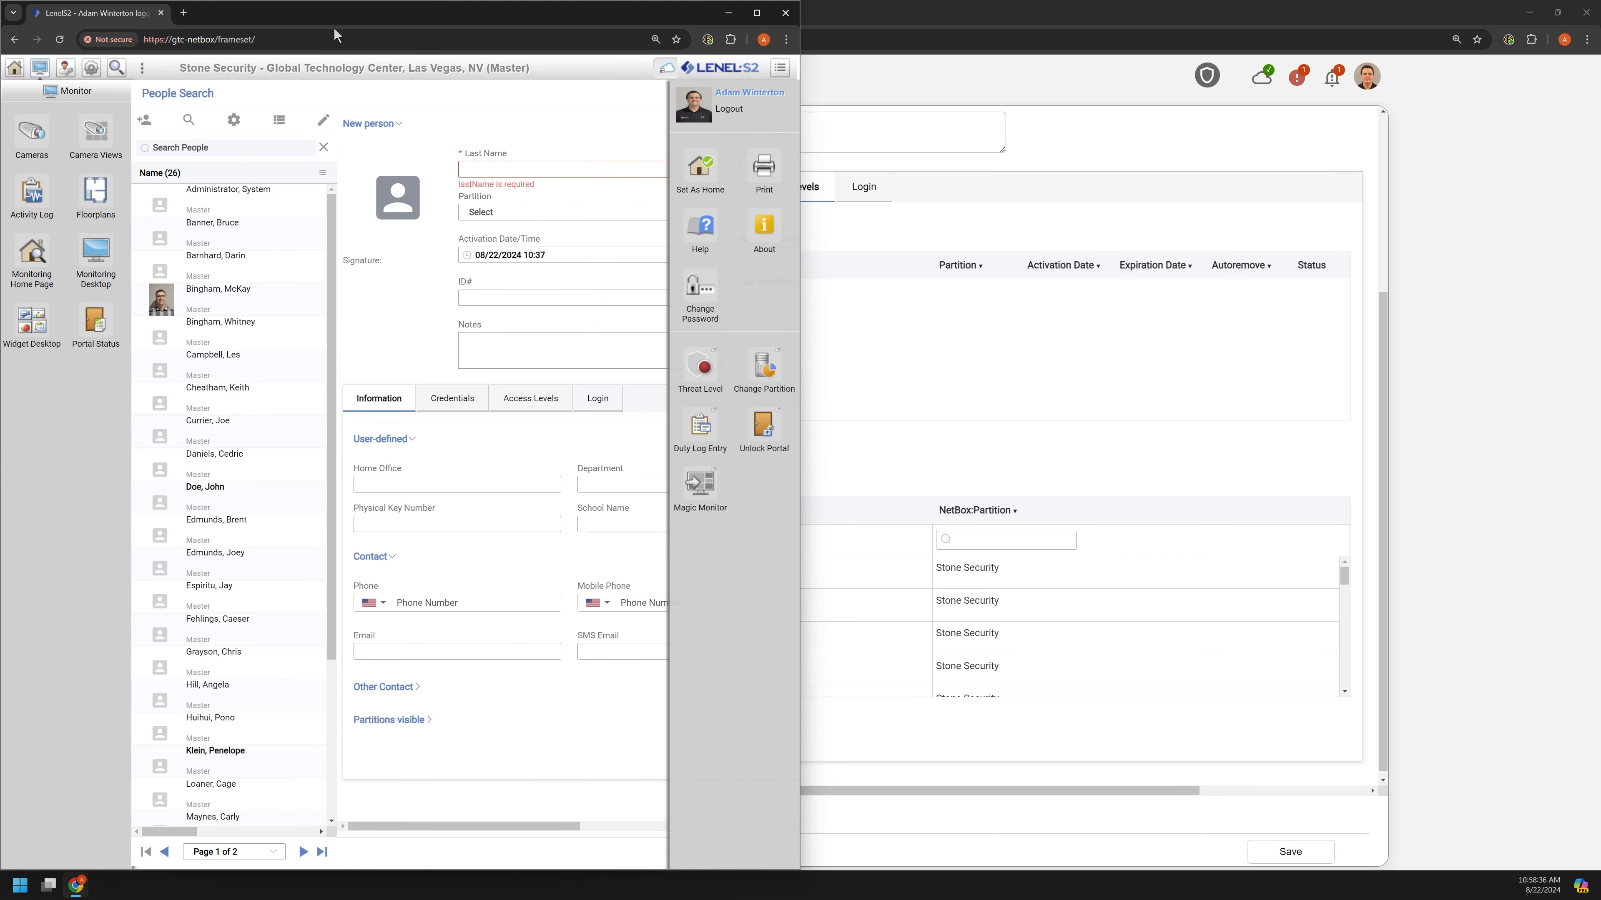
# Search the Global Technology Center menu items for 'card', then 'decode'.
pyautogui.click(115, 71)
pyautogui.write('card d')
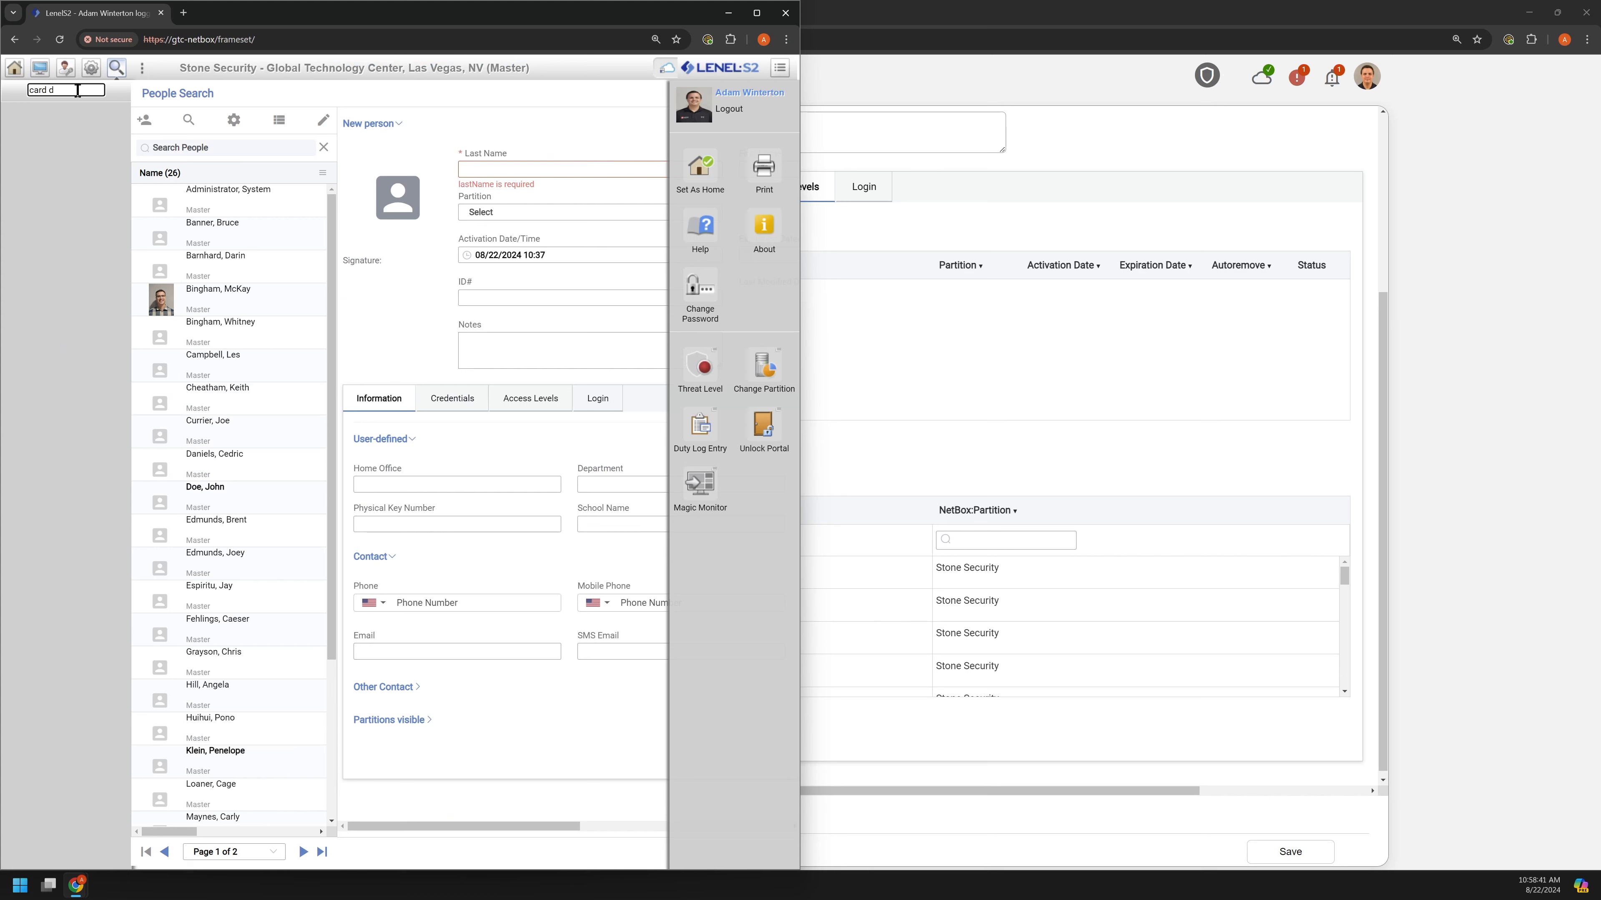
pyautogui.press('BackSpace')
pyautogui.press('BackSpace')
pyautogui.press('BackSpace')
pyautogui.press('BackSpace')
pyautogui.write('decode')
# Browse the Configuration, Administration and Utility panels, then return to the Salt Lake City window.
pyautogui.click(97, 71)
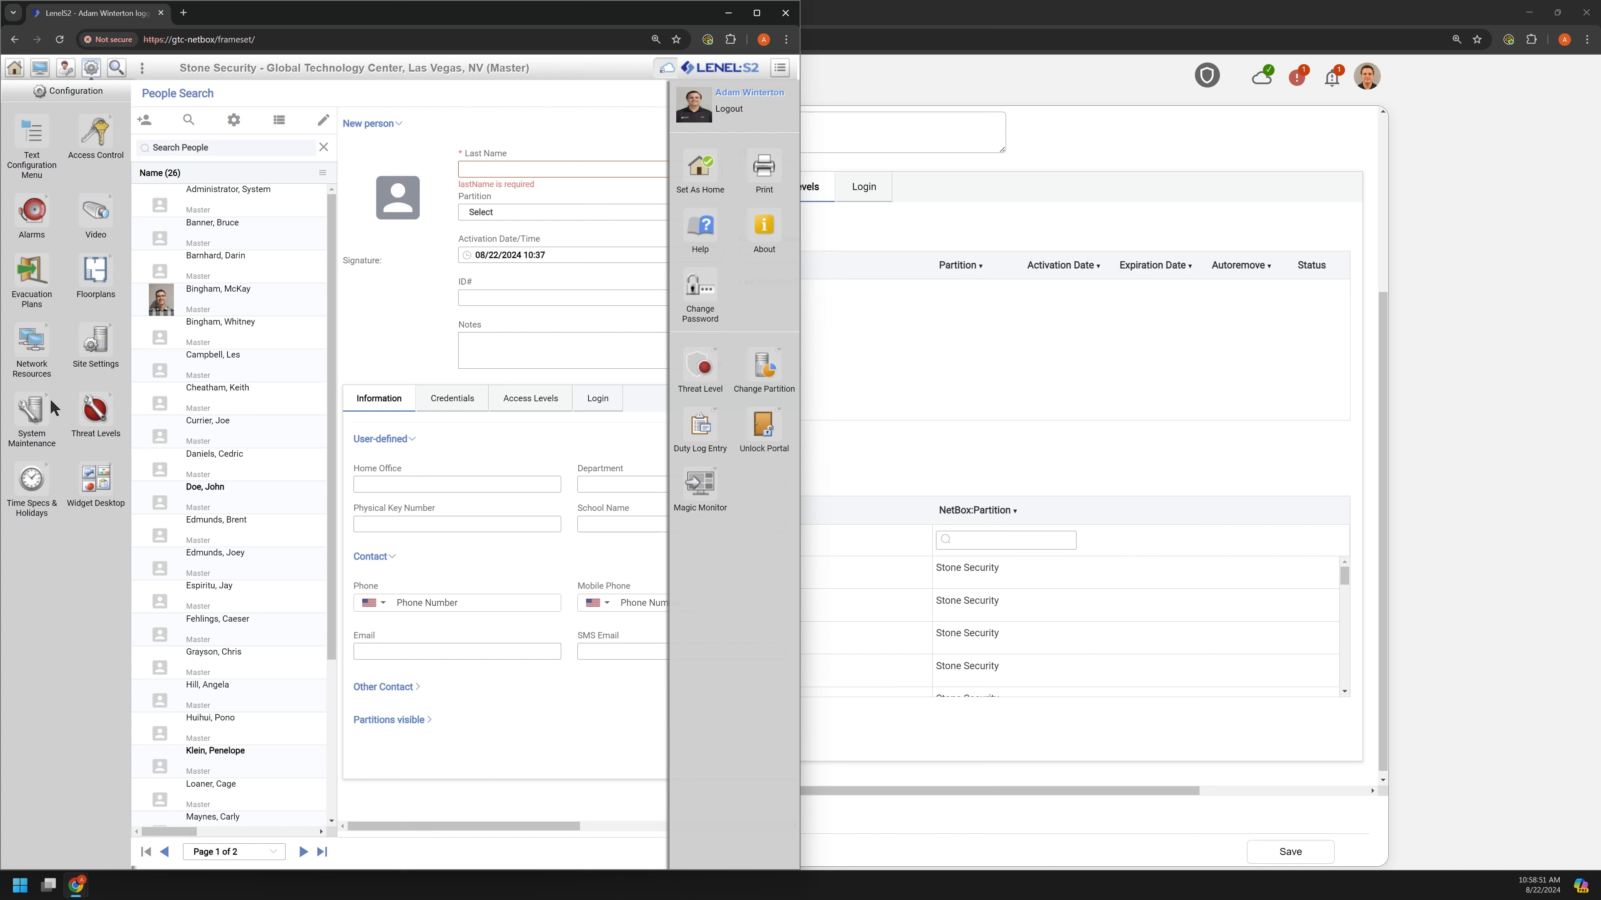
pyautogui.click(67, 68)
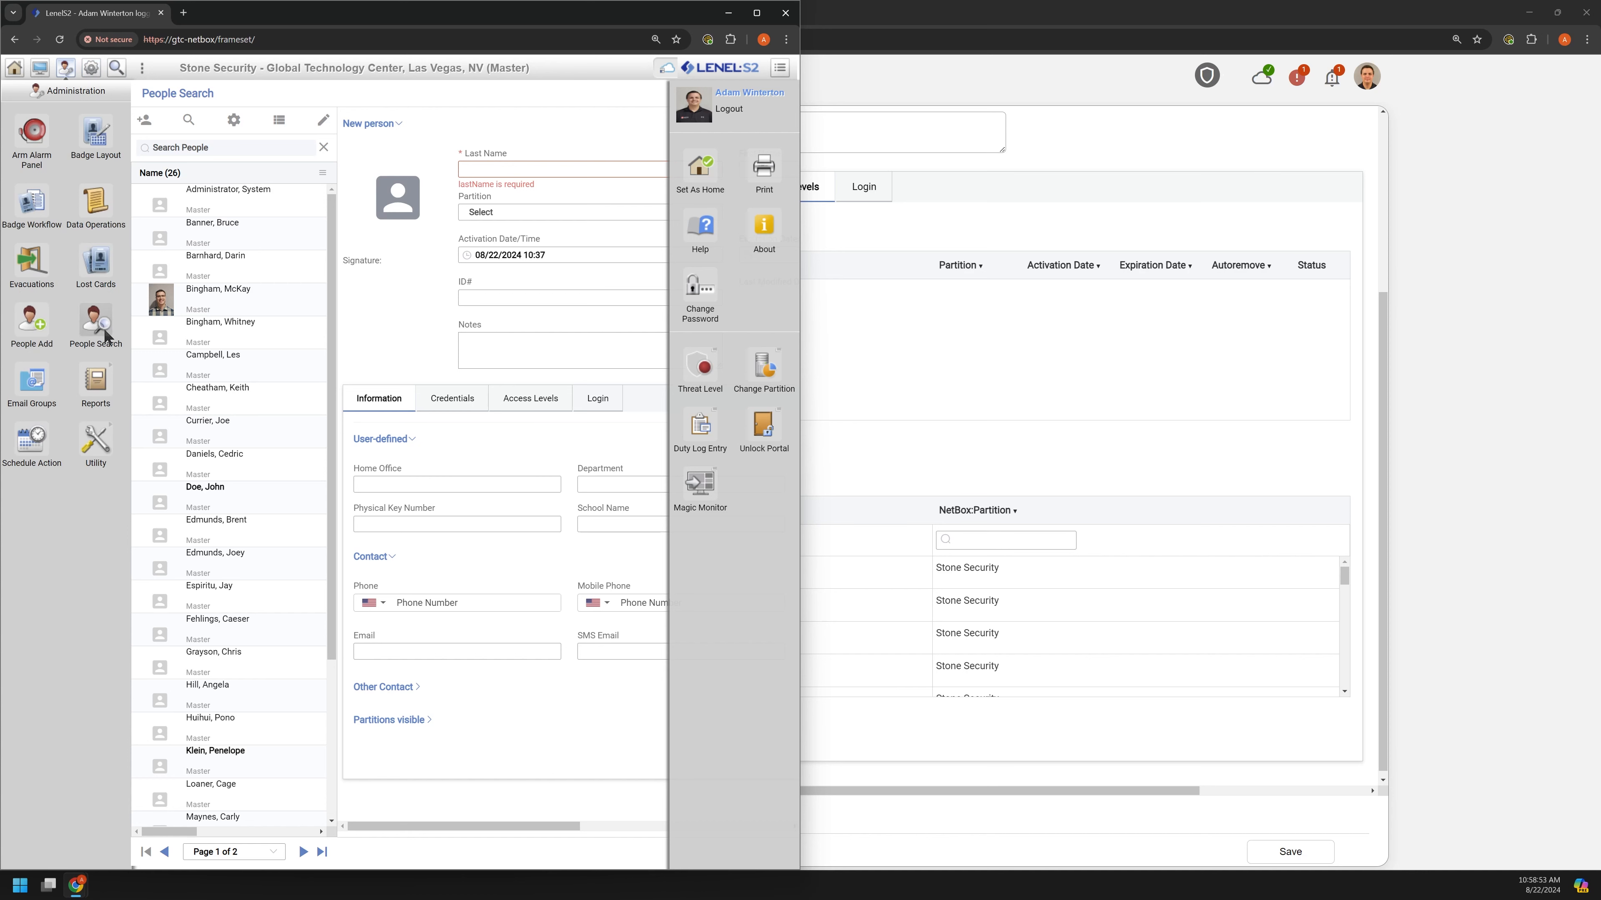
pyautogui.click(95, 451)
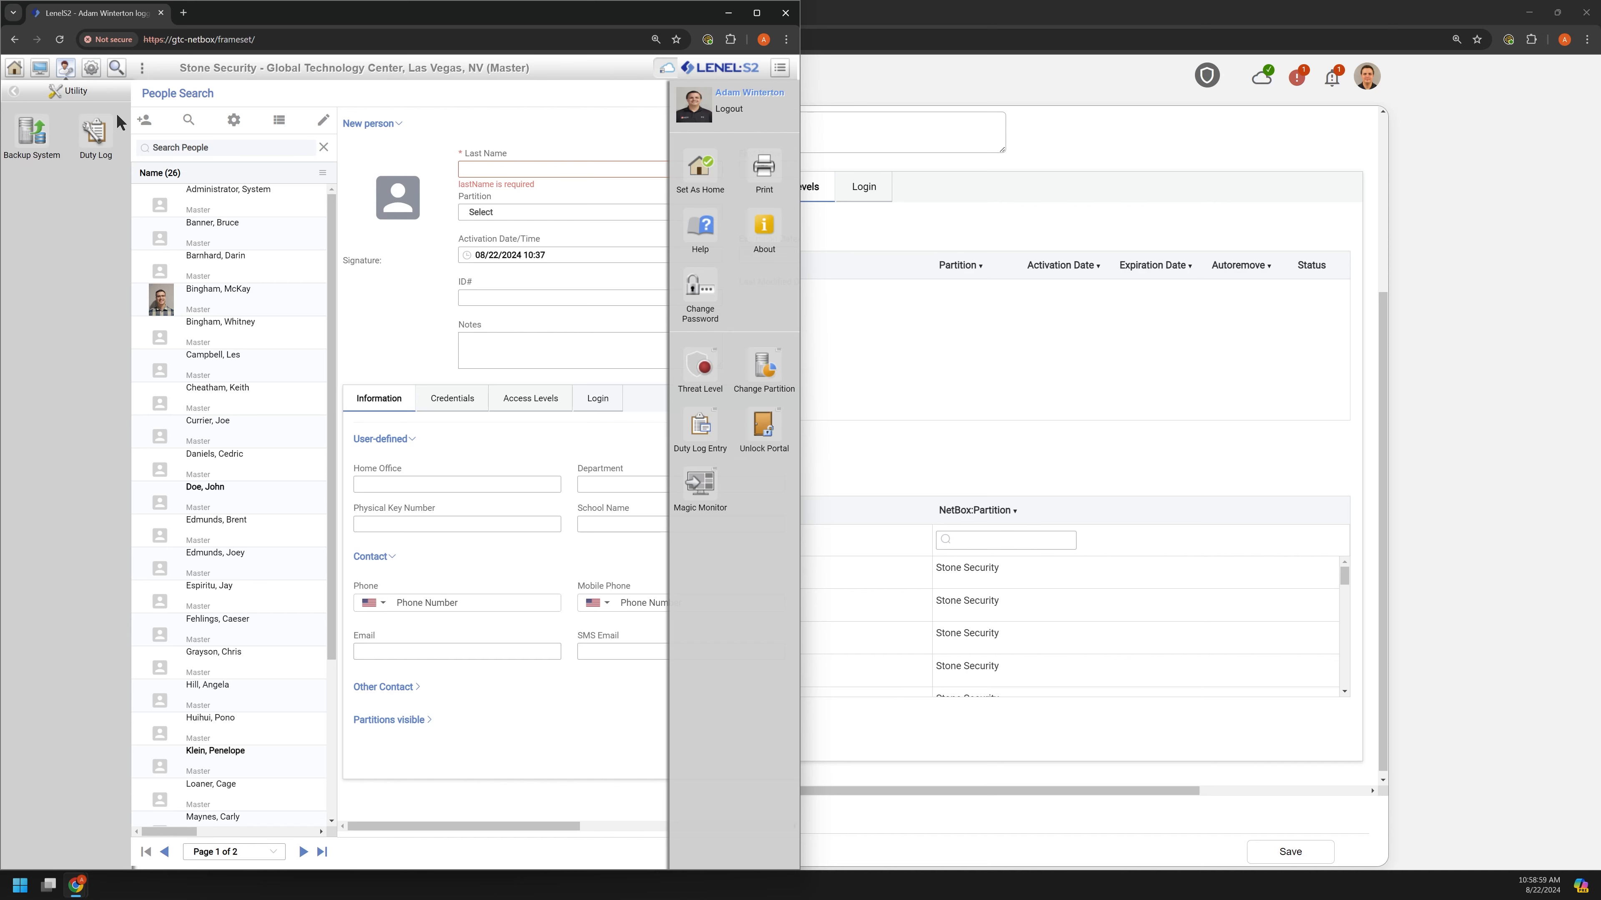
pyautogui.click(900, 14)
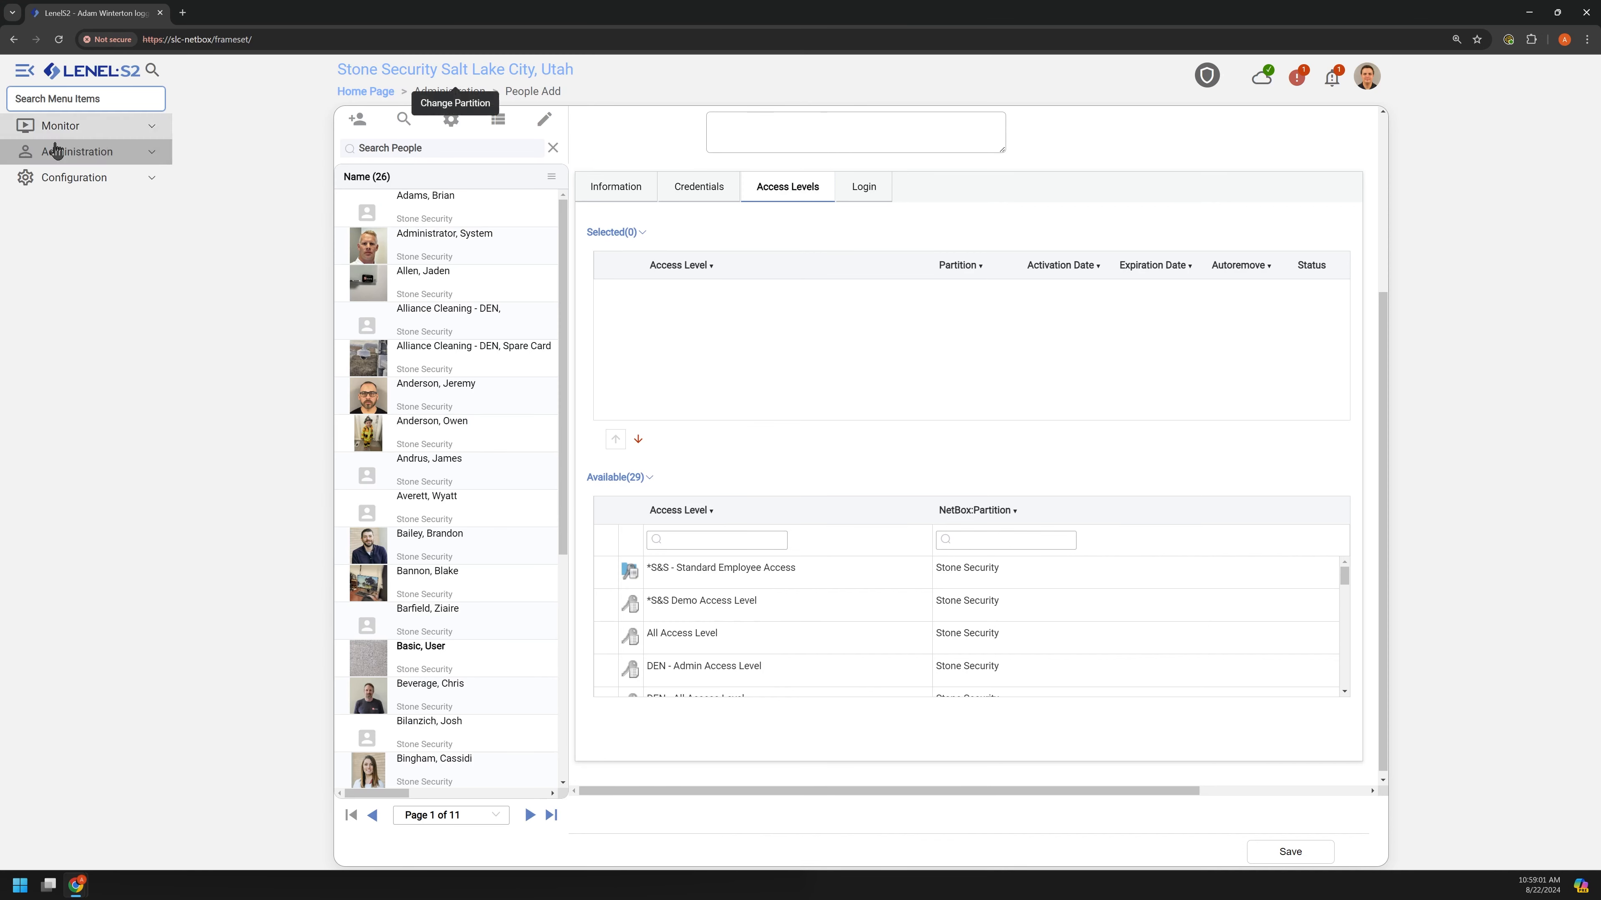
# Open Administration > Utility > Backup System from the expanded sidebar navigation.
pyautogui.click(131, 178)
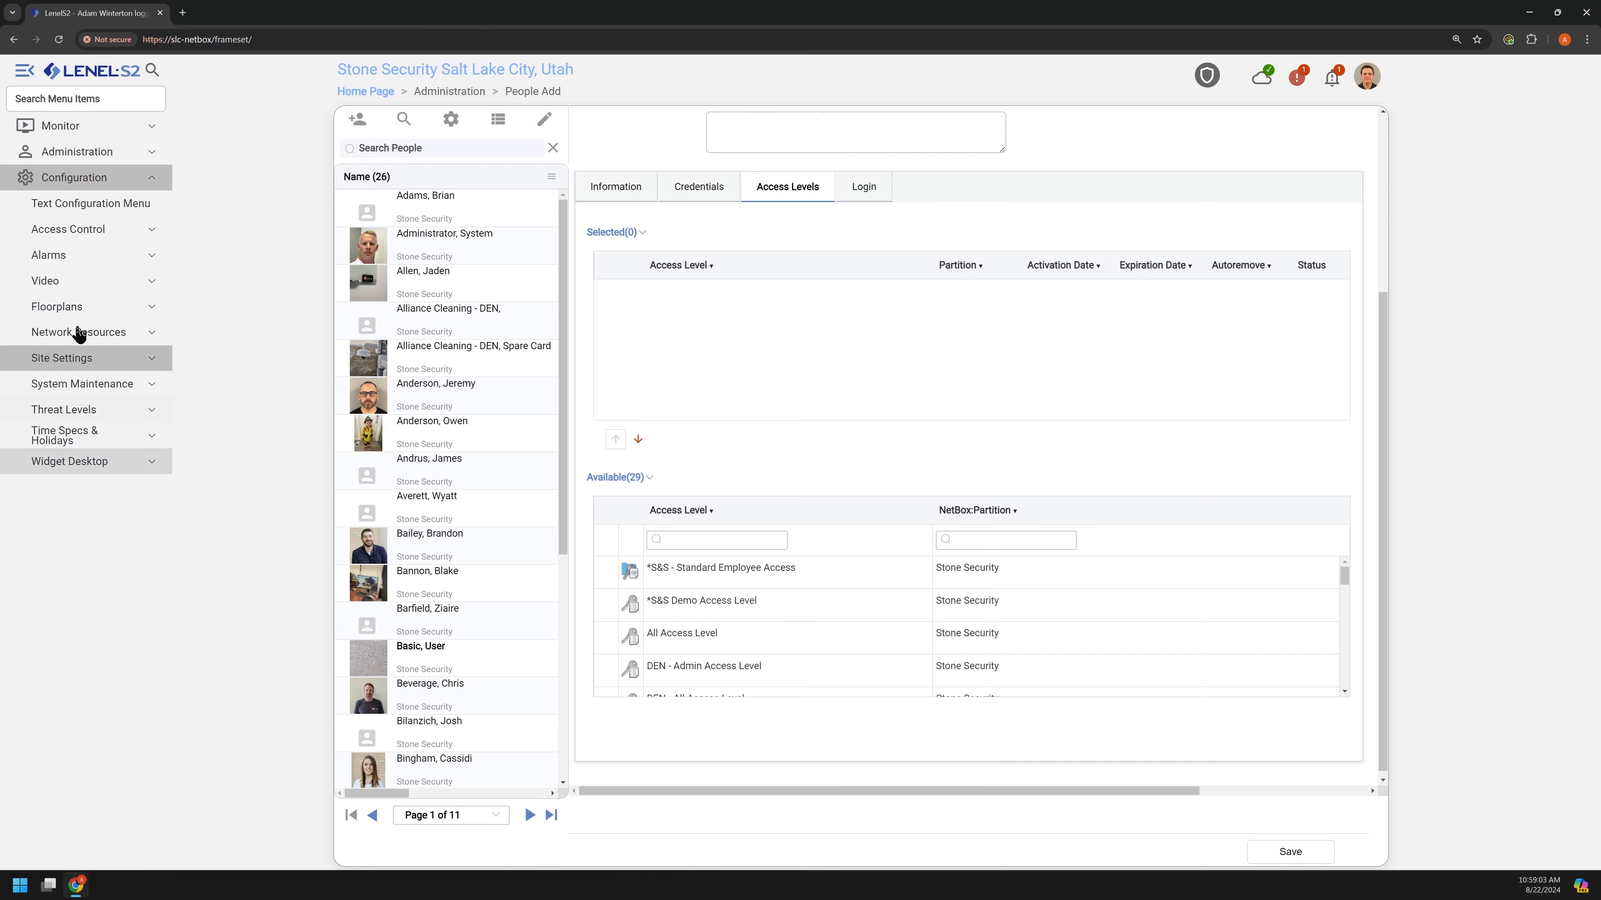
pyautogui.click(105, 159)
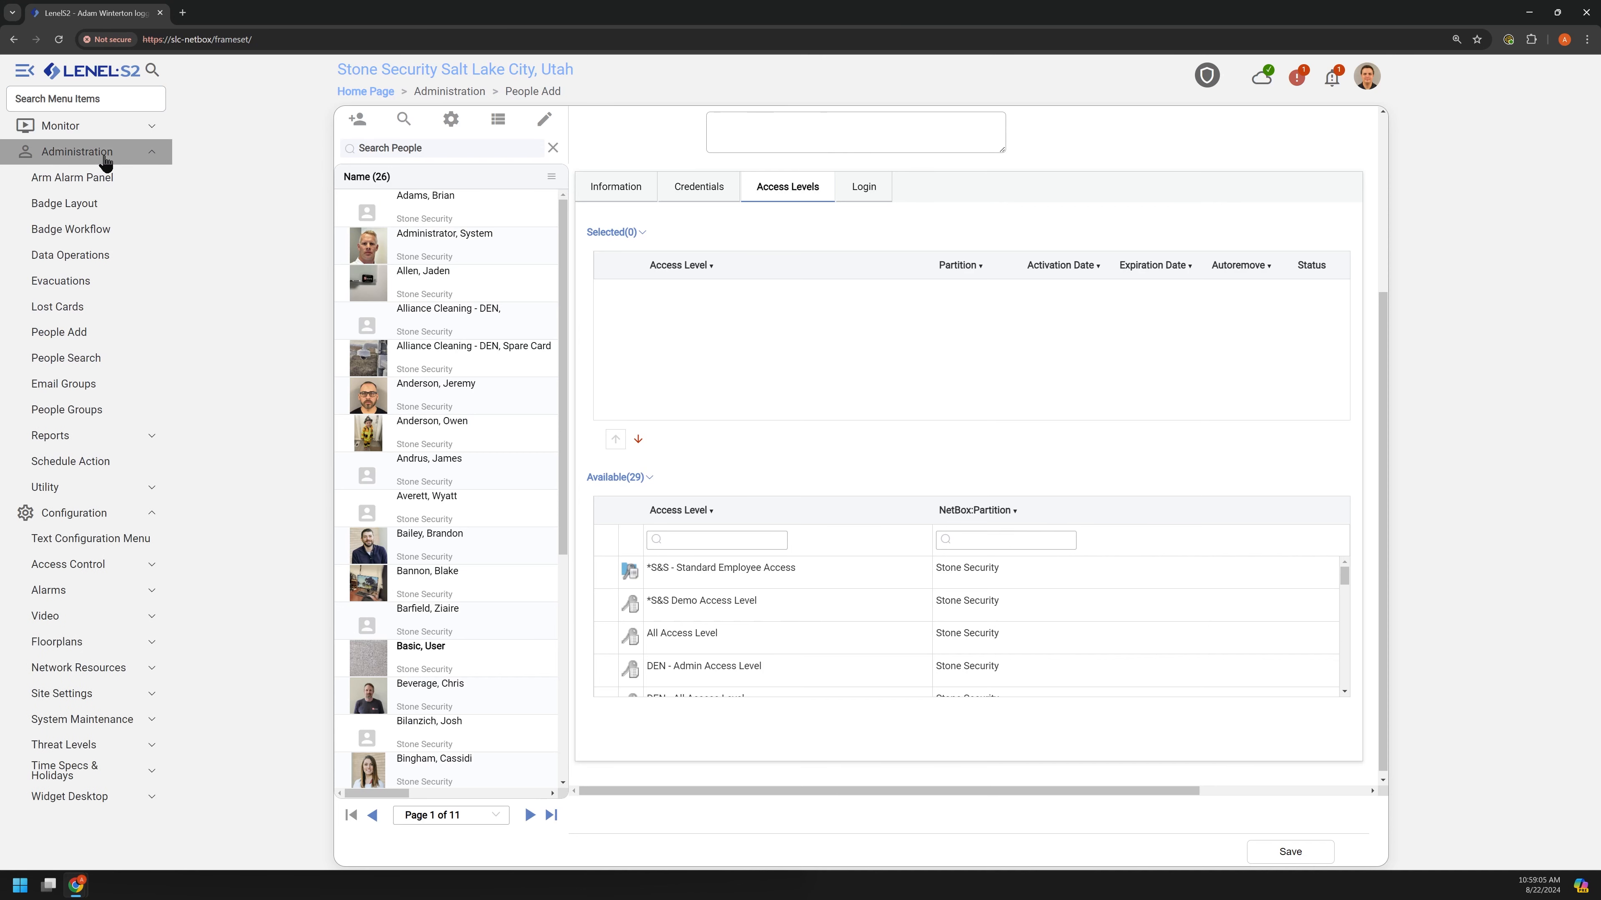
pyautogui.click(71, 493)
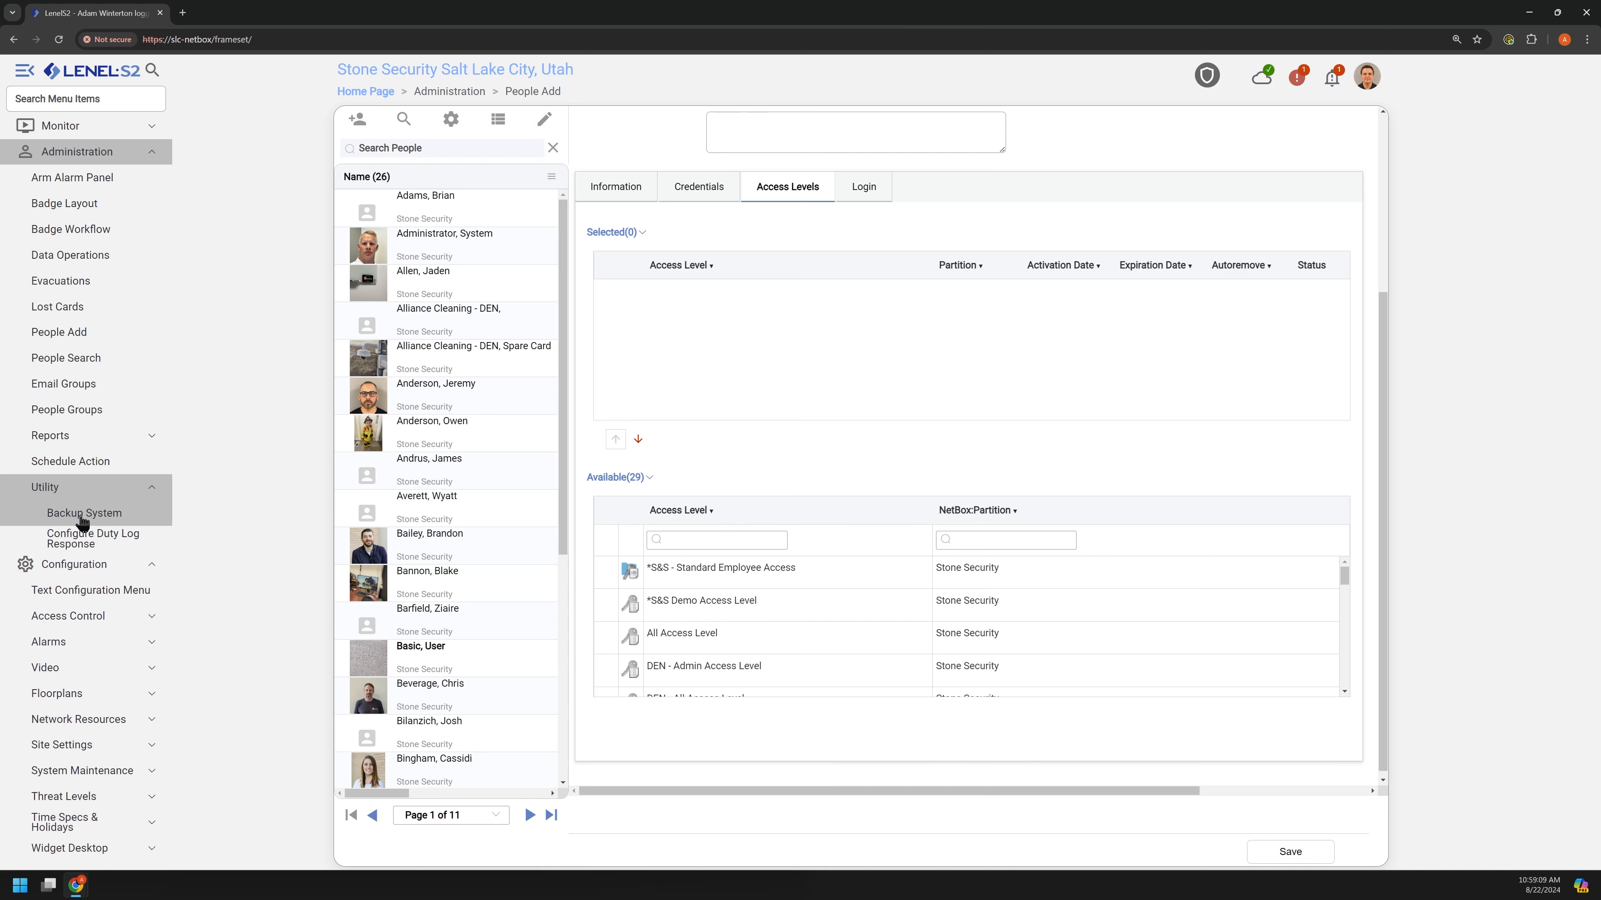
pyautogui.click(82, 516)
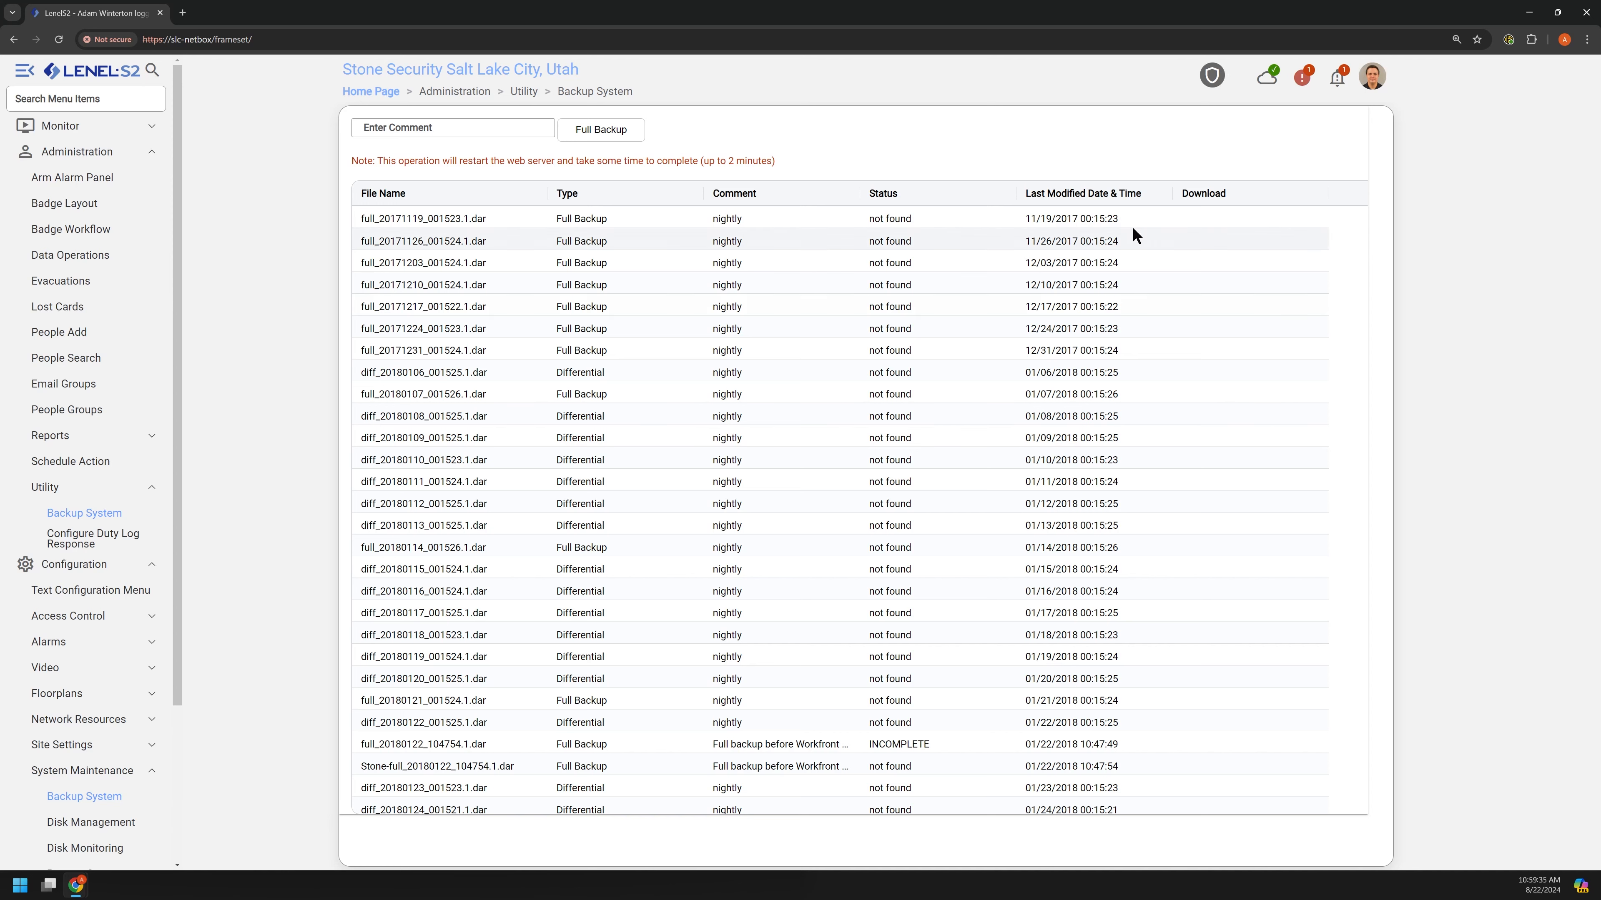
# Sort the backup files by Last Modified Date & Time, newest first, and scan the list.
pyautogui.click(1140, 200)
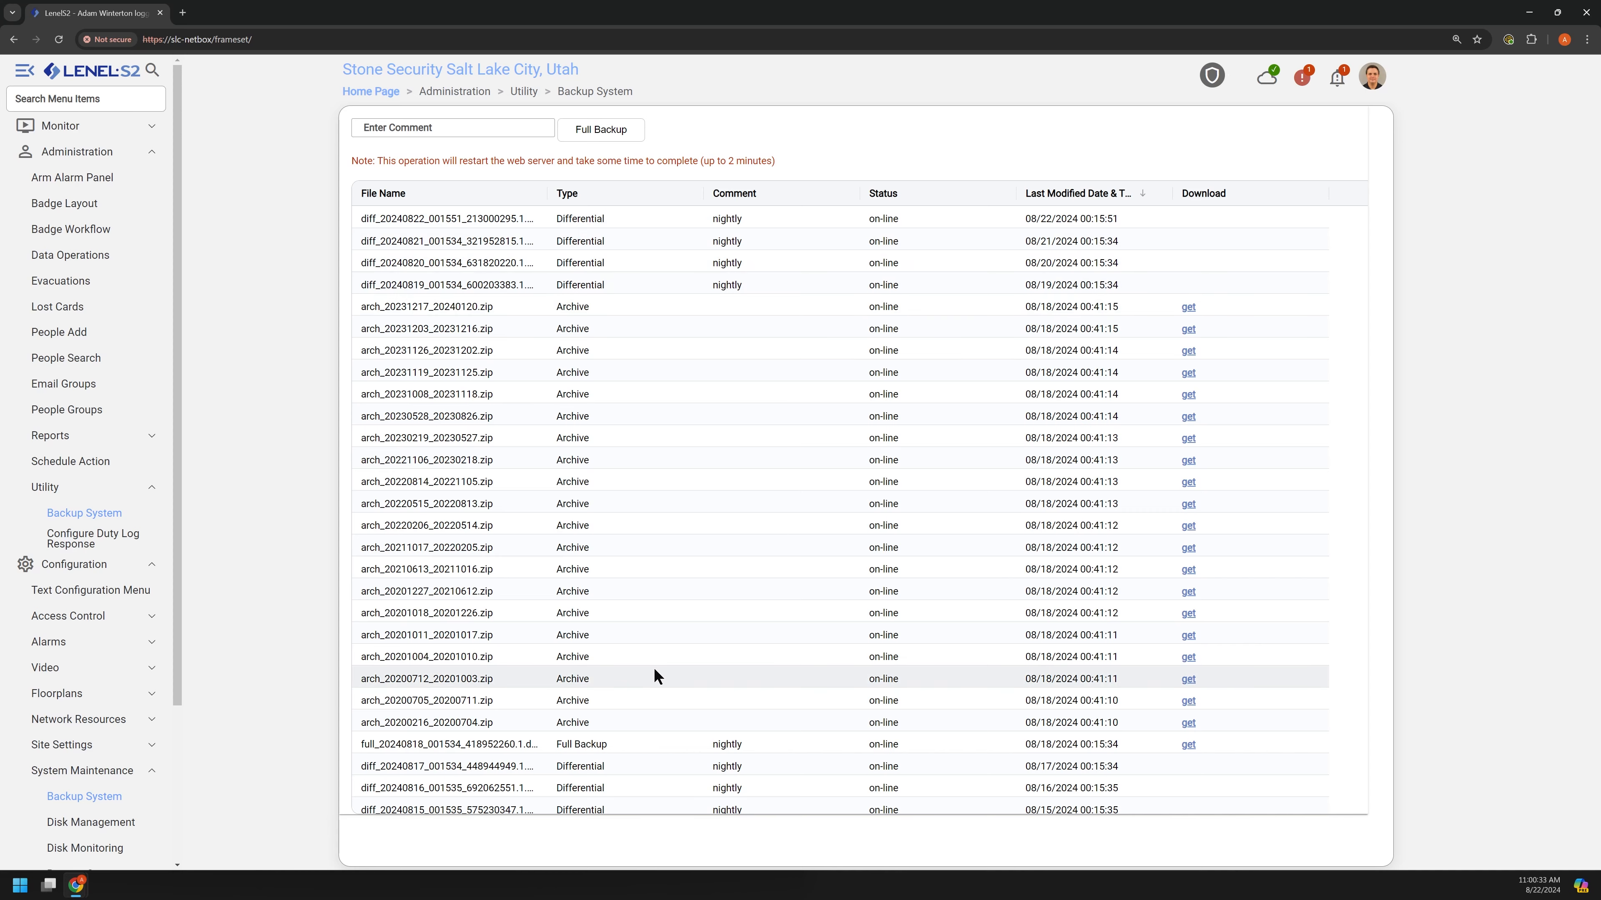
pyautogui.scroll(-2, 653, 671)
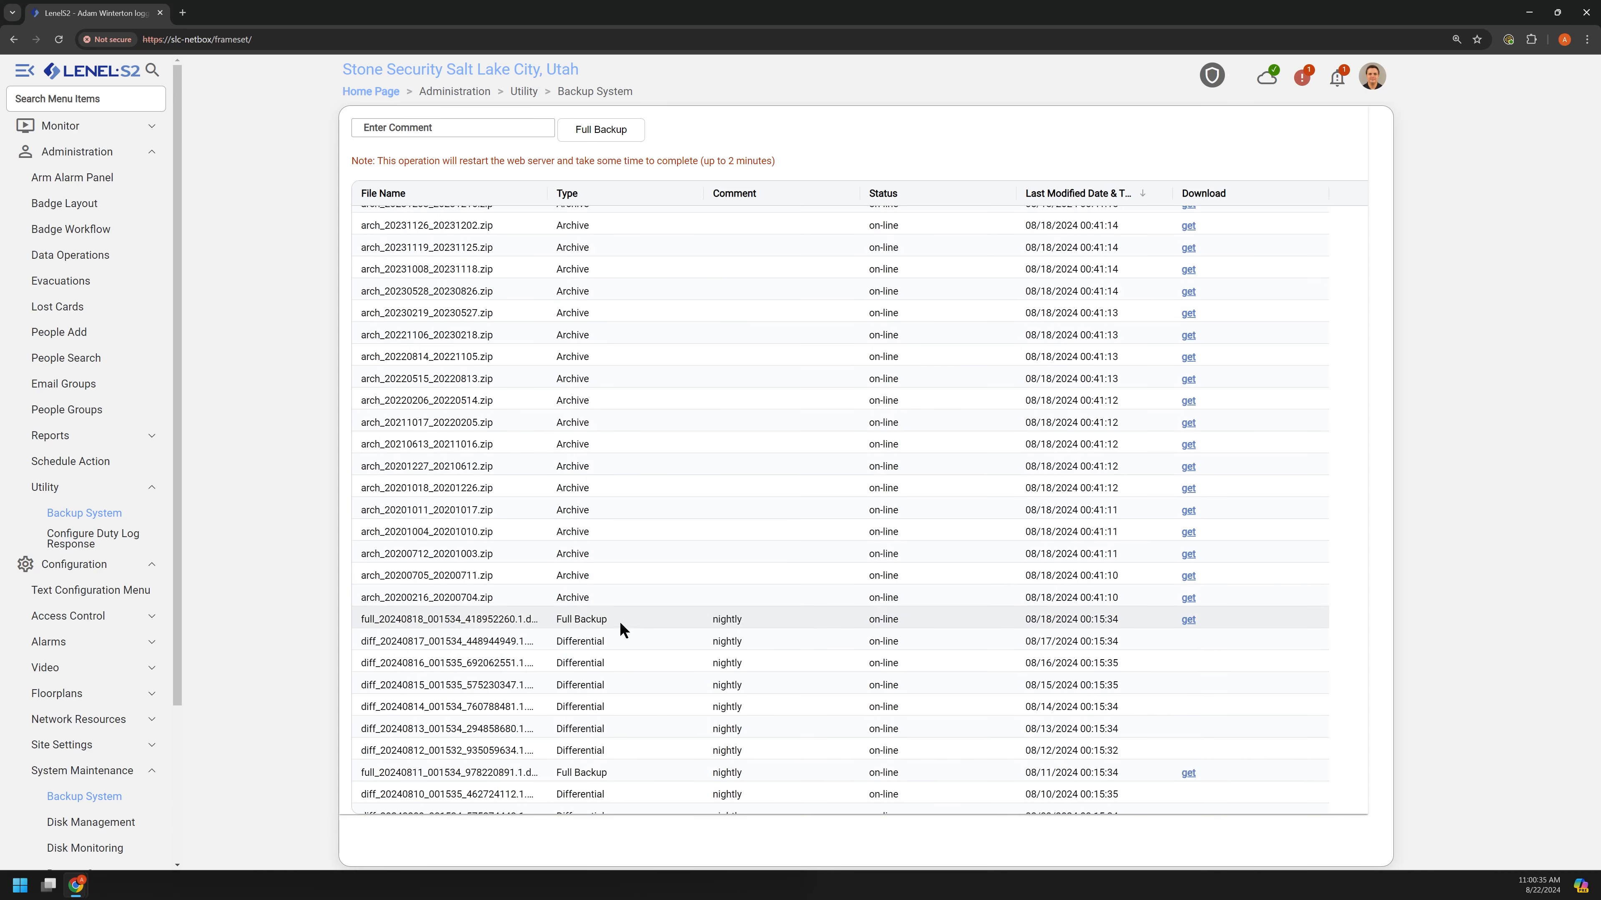
pyautogui.scroll(2, 632, 648)
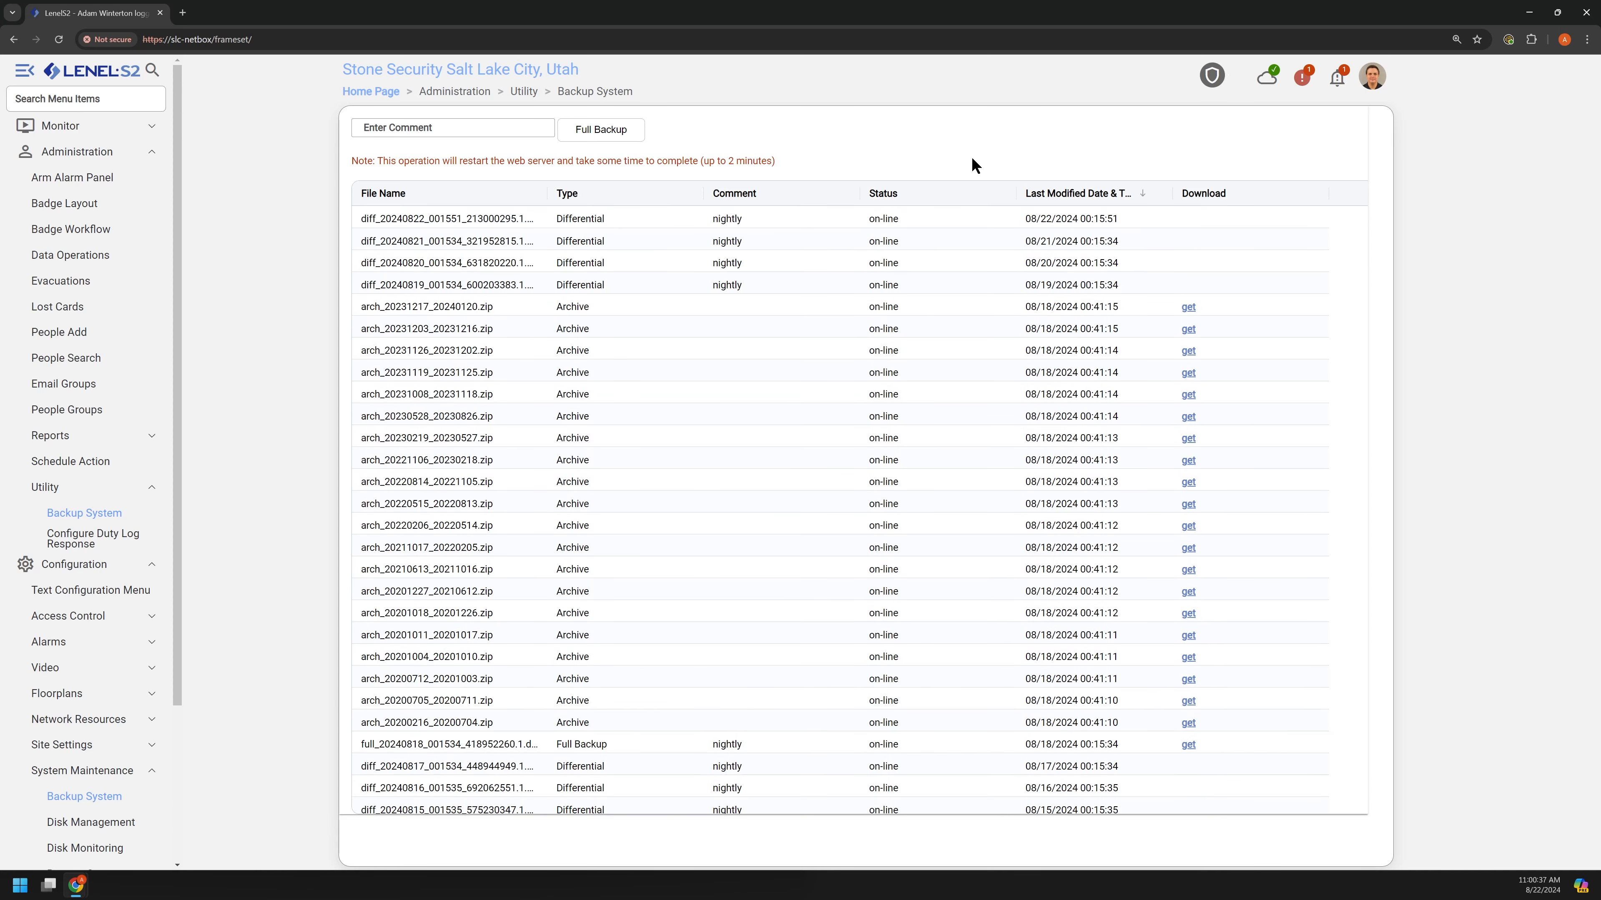
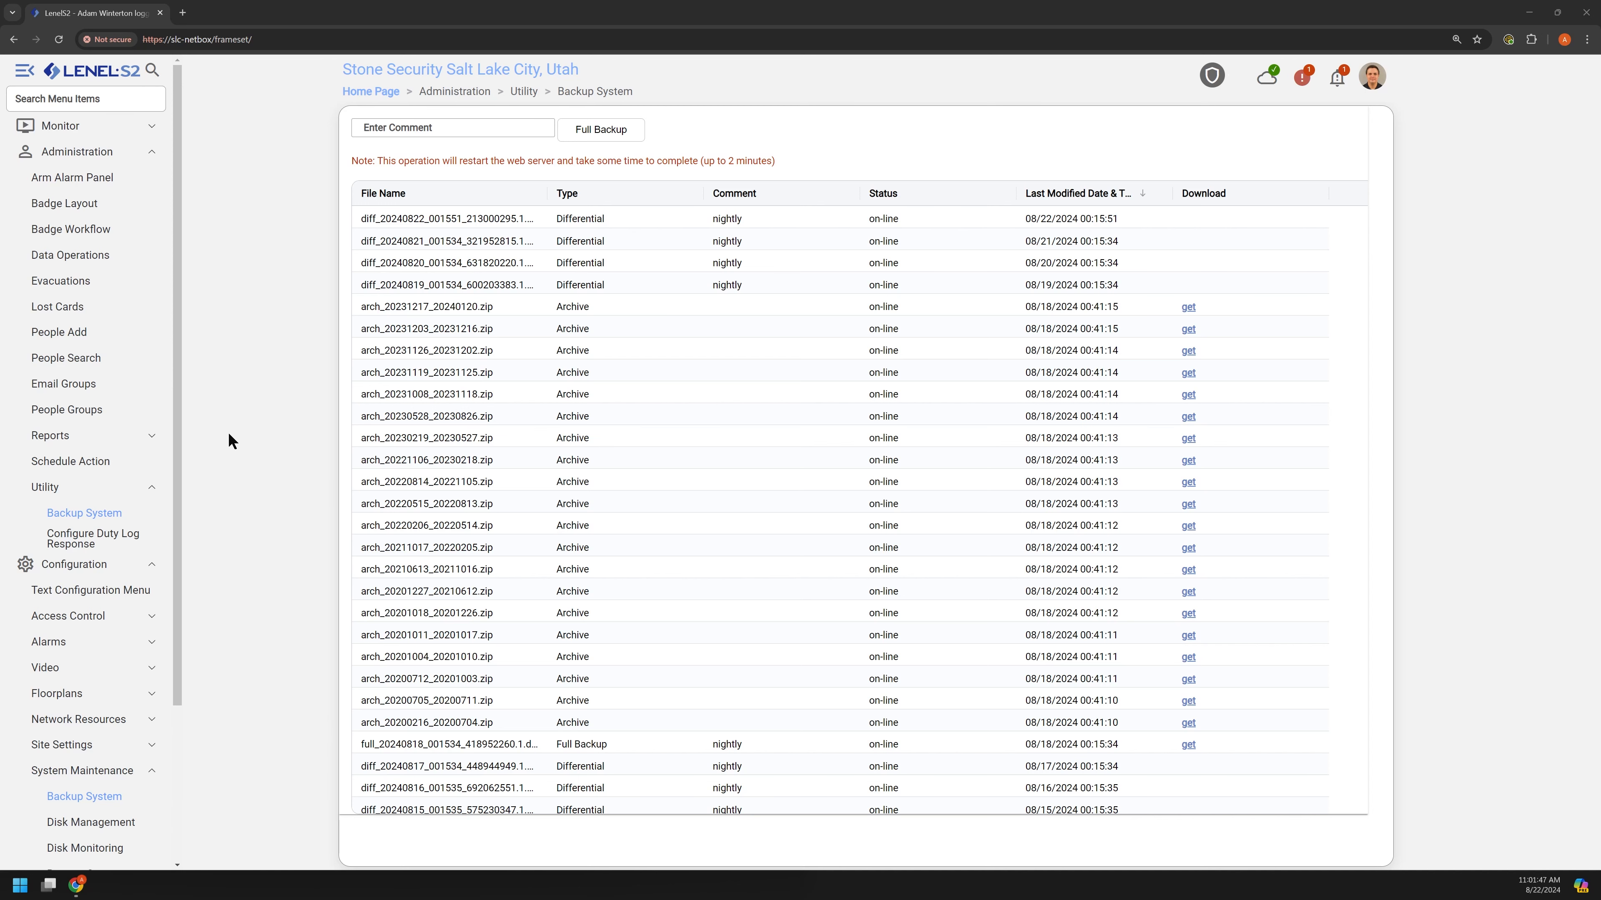
# Collapse the Administration and System Maintenance menu sections and expand Time Specs & Holidays.
pyautogui.click(114, 156)
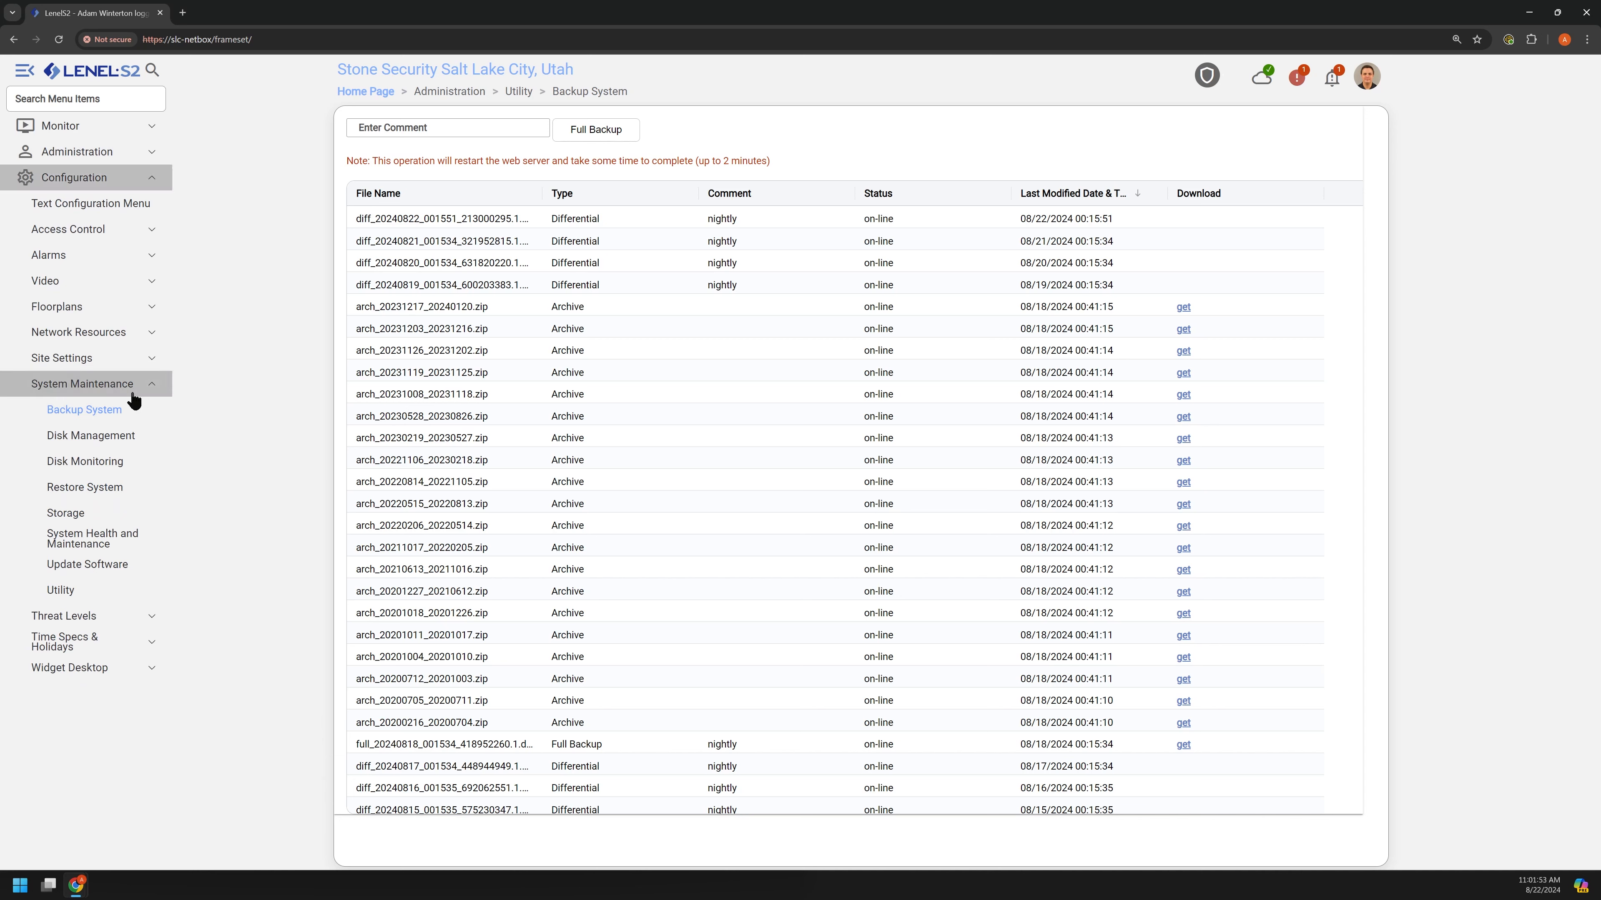
pyautogui.click(108, 182)
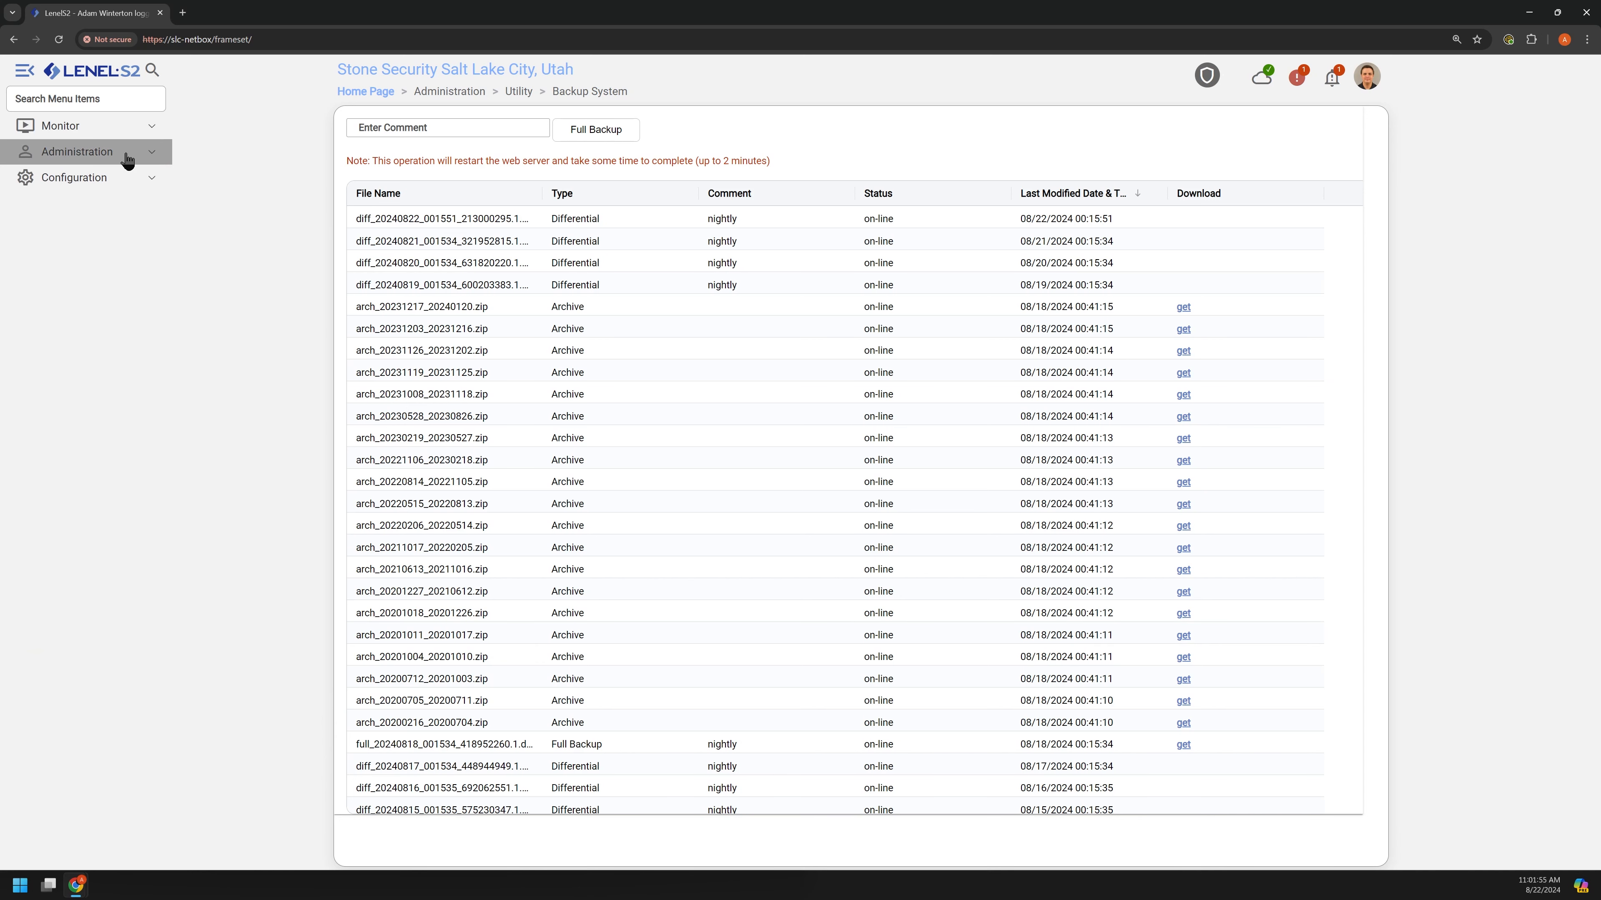
pyautogui.click(159, 179)
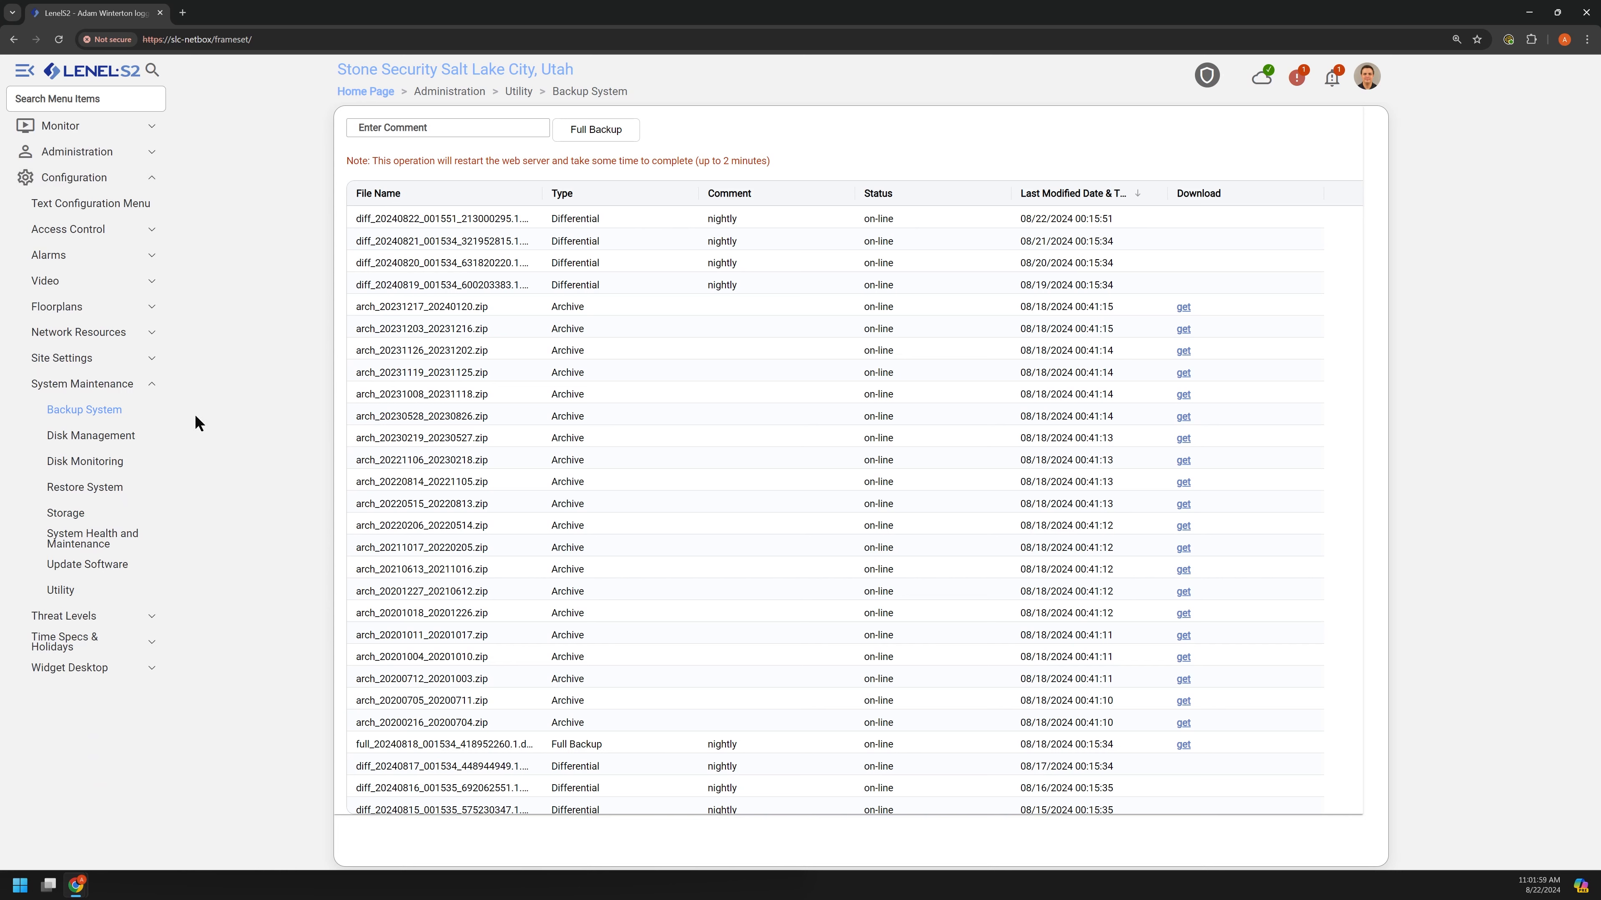
pyautogui.click(155, 387)
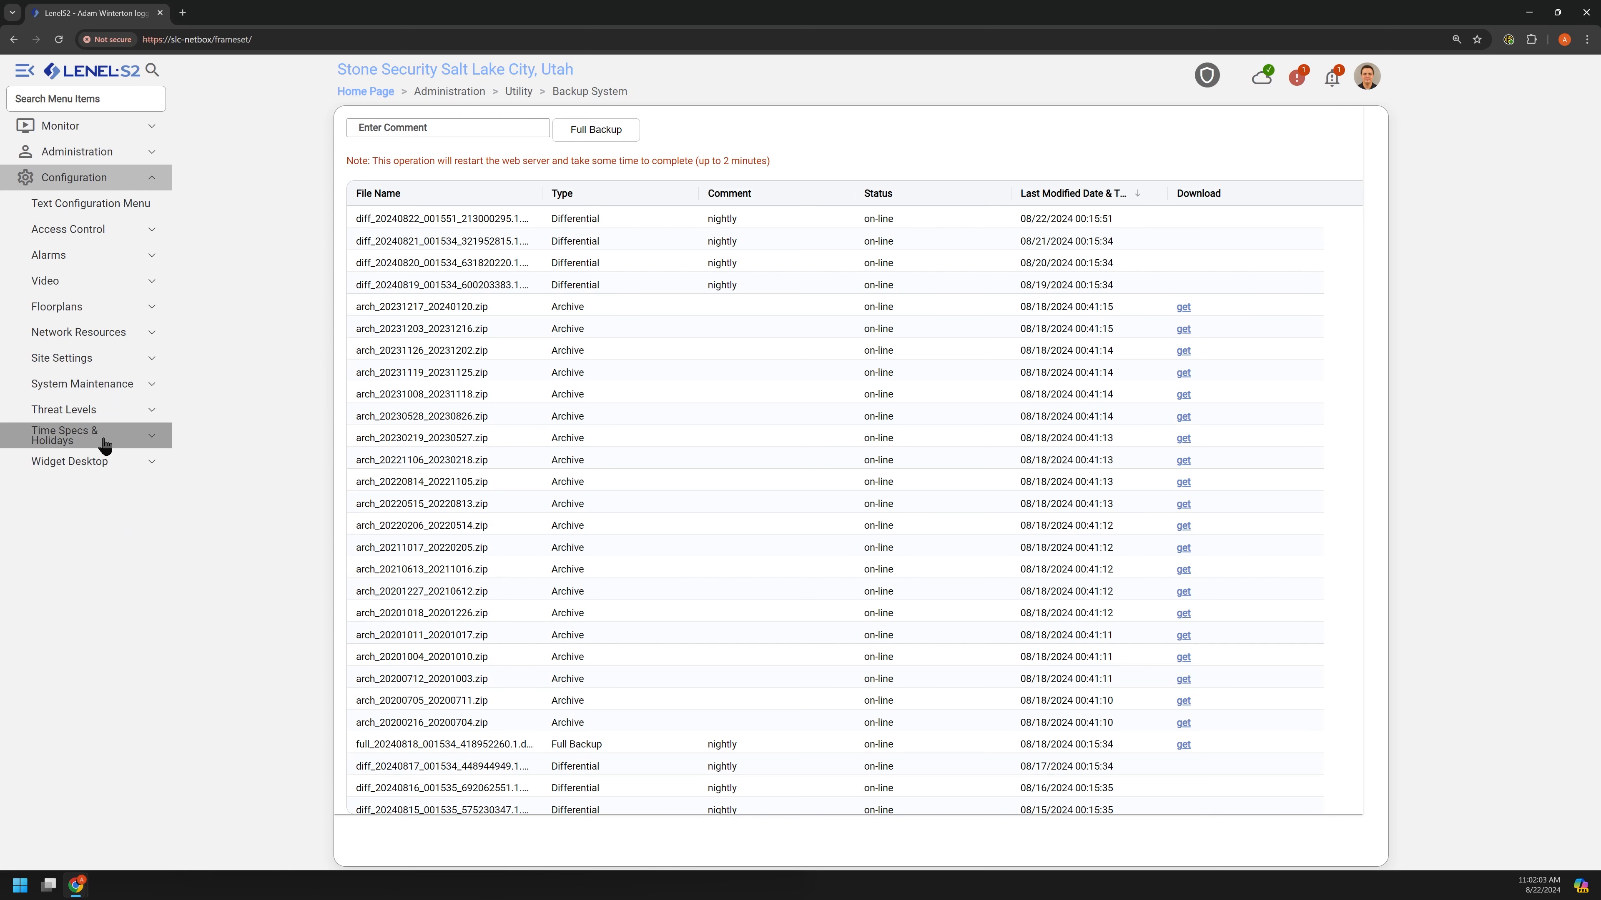
pyautogui.click(150, 441)
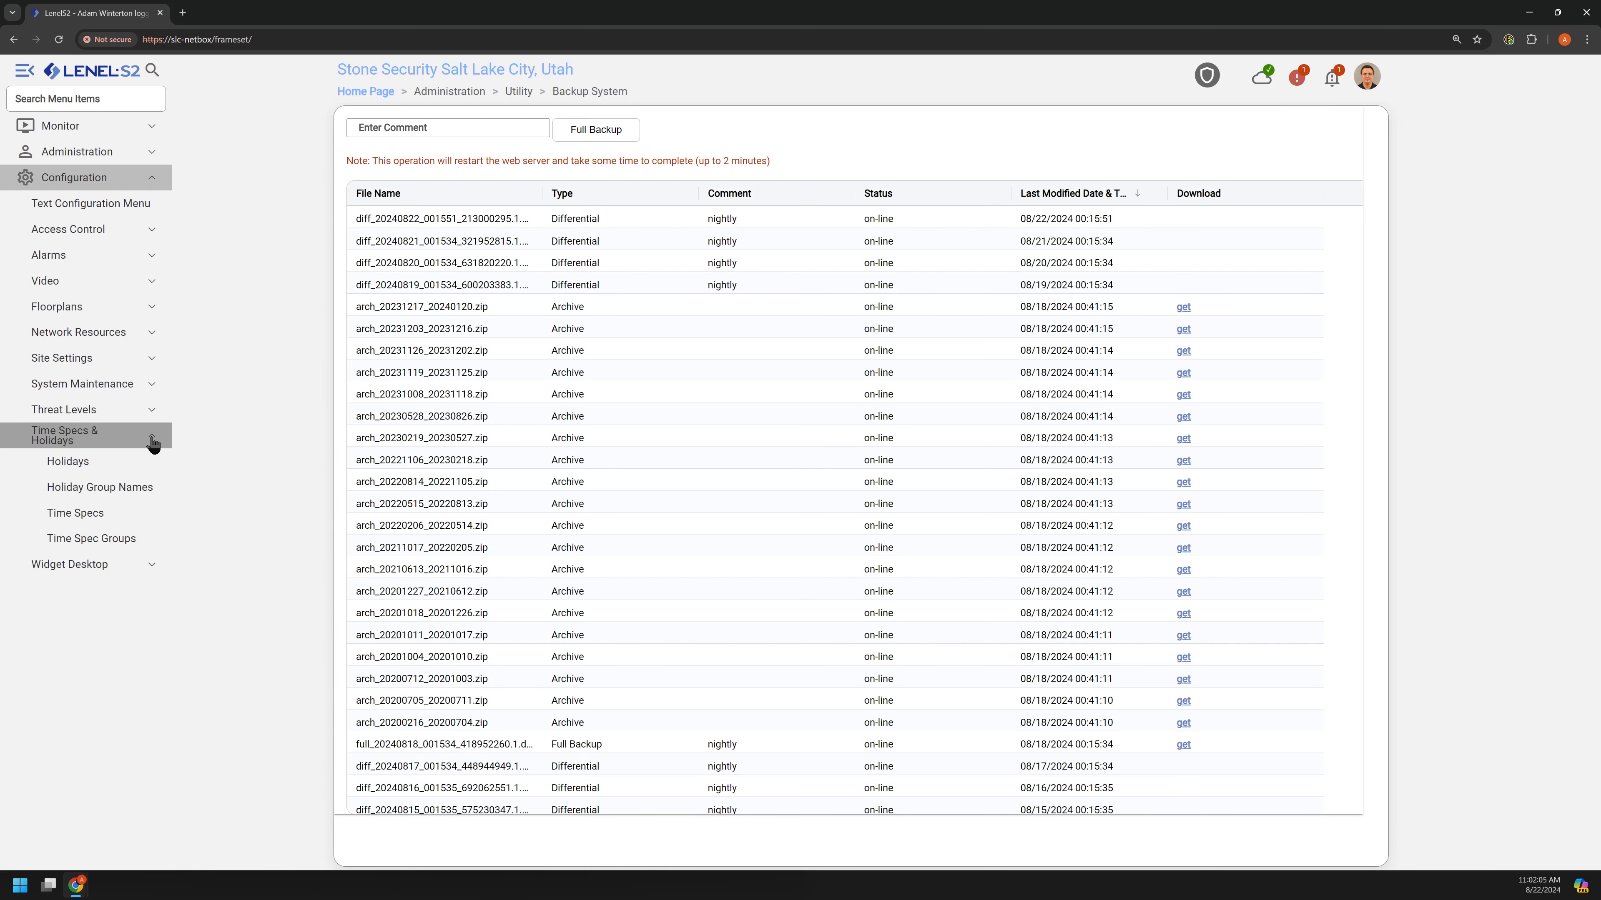
# Filter the menu by 'time', open the Time Specs list, and start a new time spec.
pyautogui.click(101, 98)
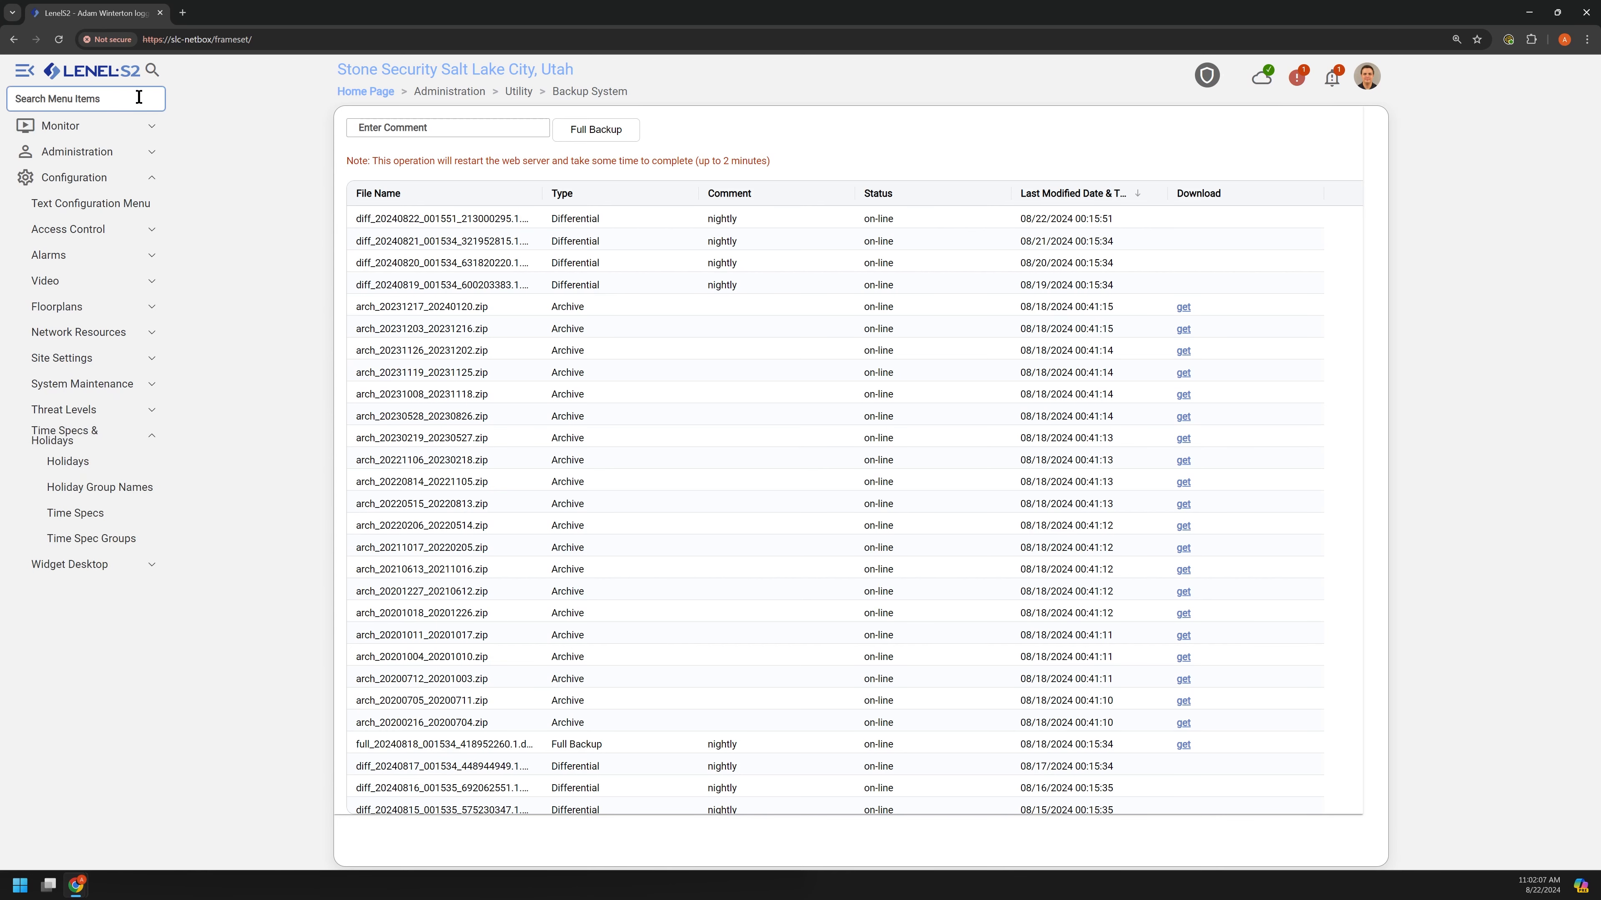
pyautogui.write('time')
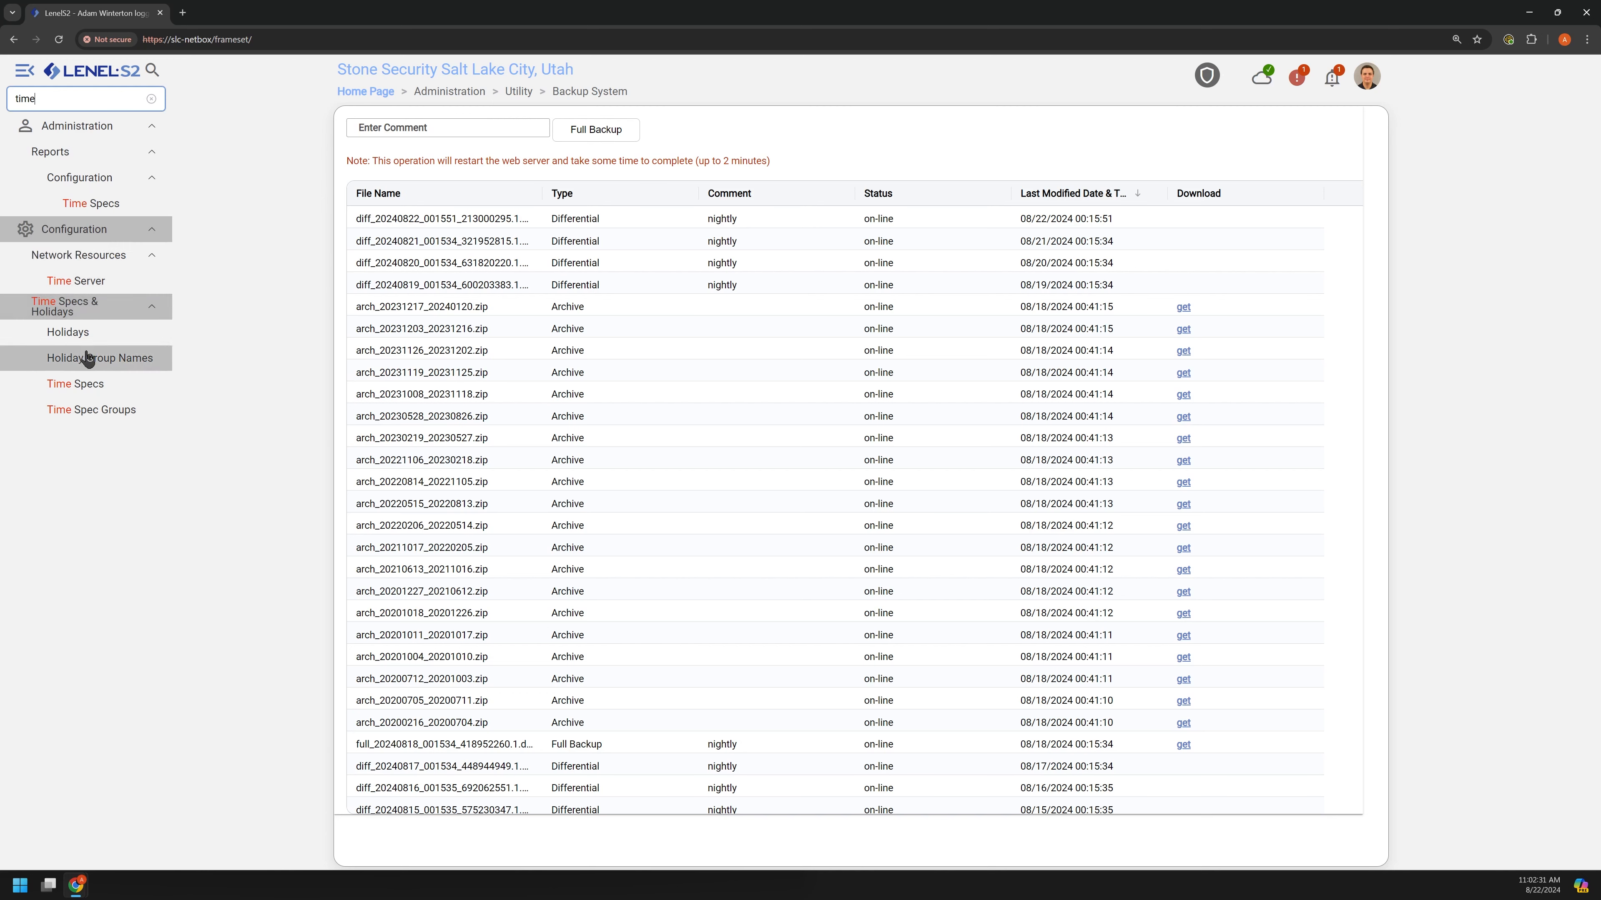
pyautogui.click(112, 391)
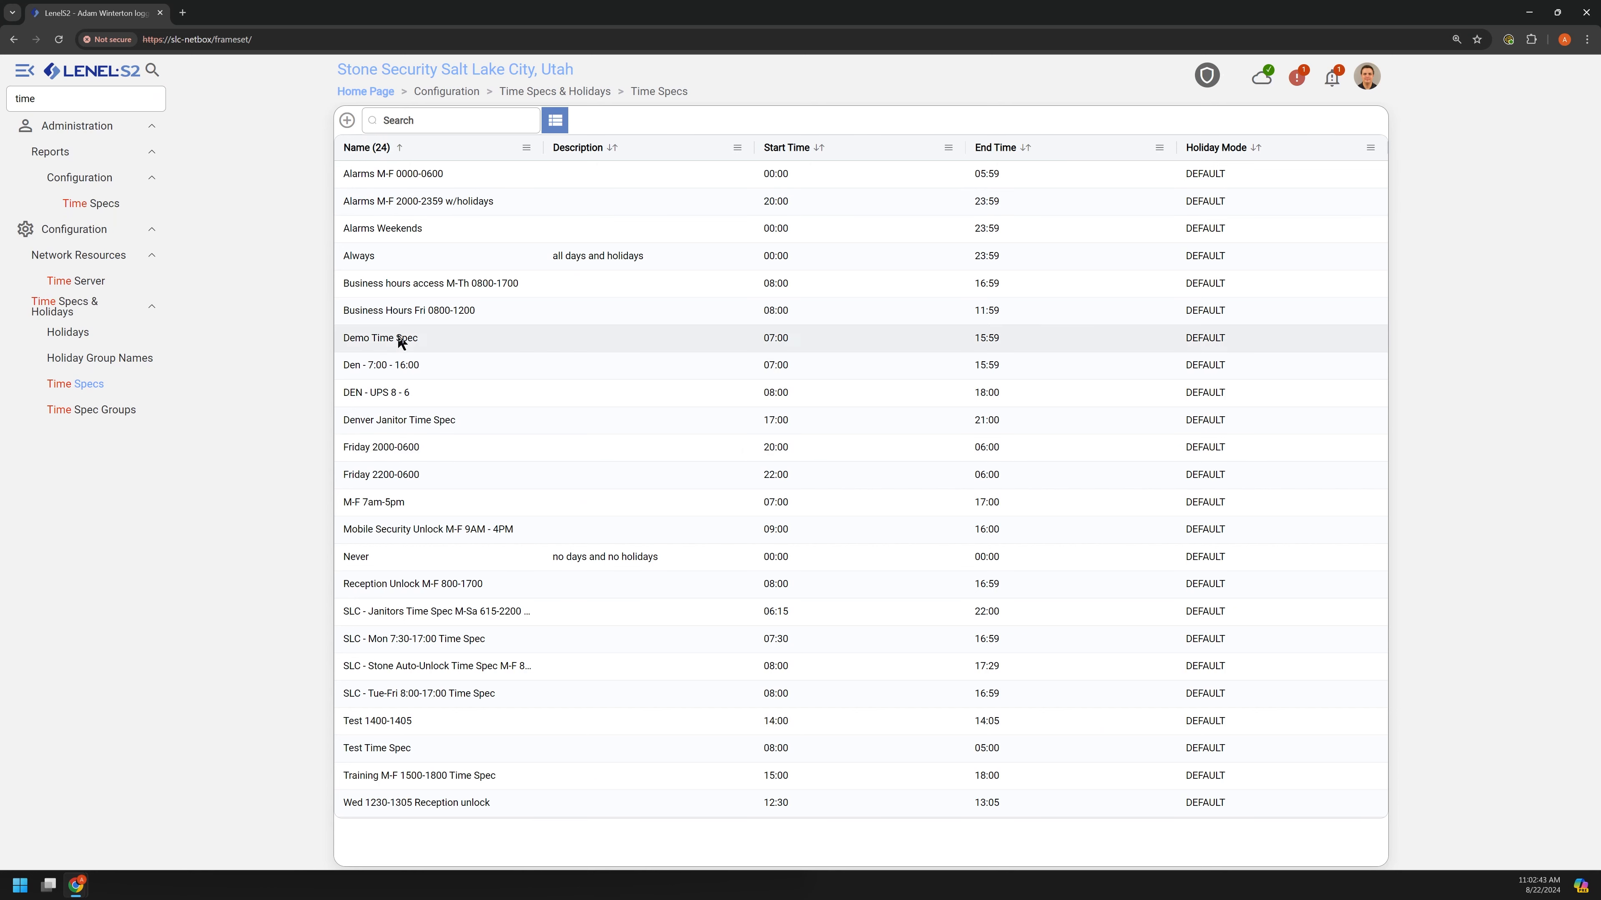
pyautogui.click(347, 120)
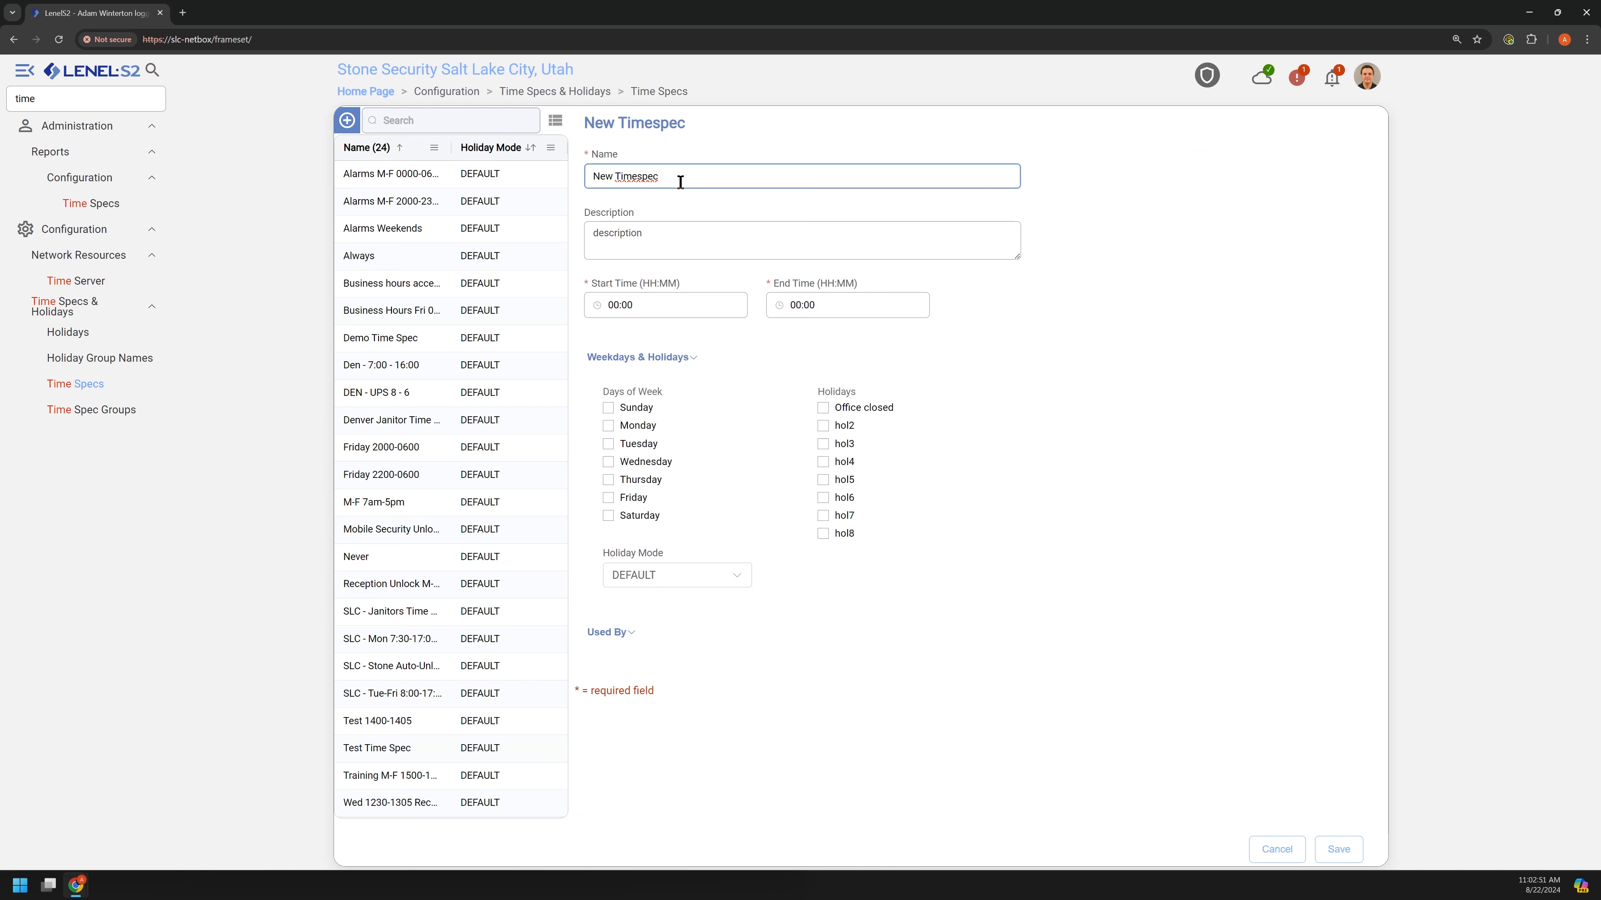
# Name the time spec '*S&S Demo Time Spec' with description 'M-F 1300-1500'.
pyautogui.moveTo(680, 182); pyautogui.dragTo(585, 177)
pyautogui.write('*')
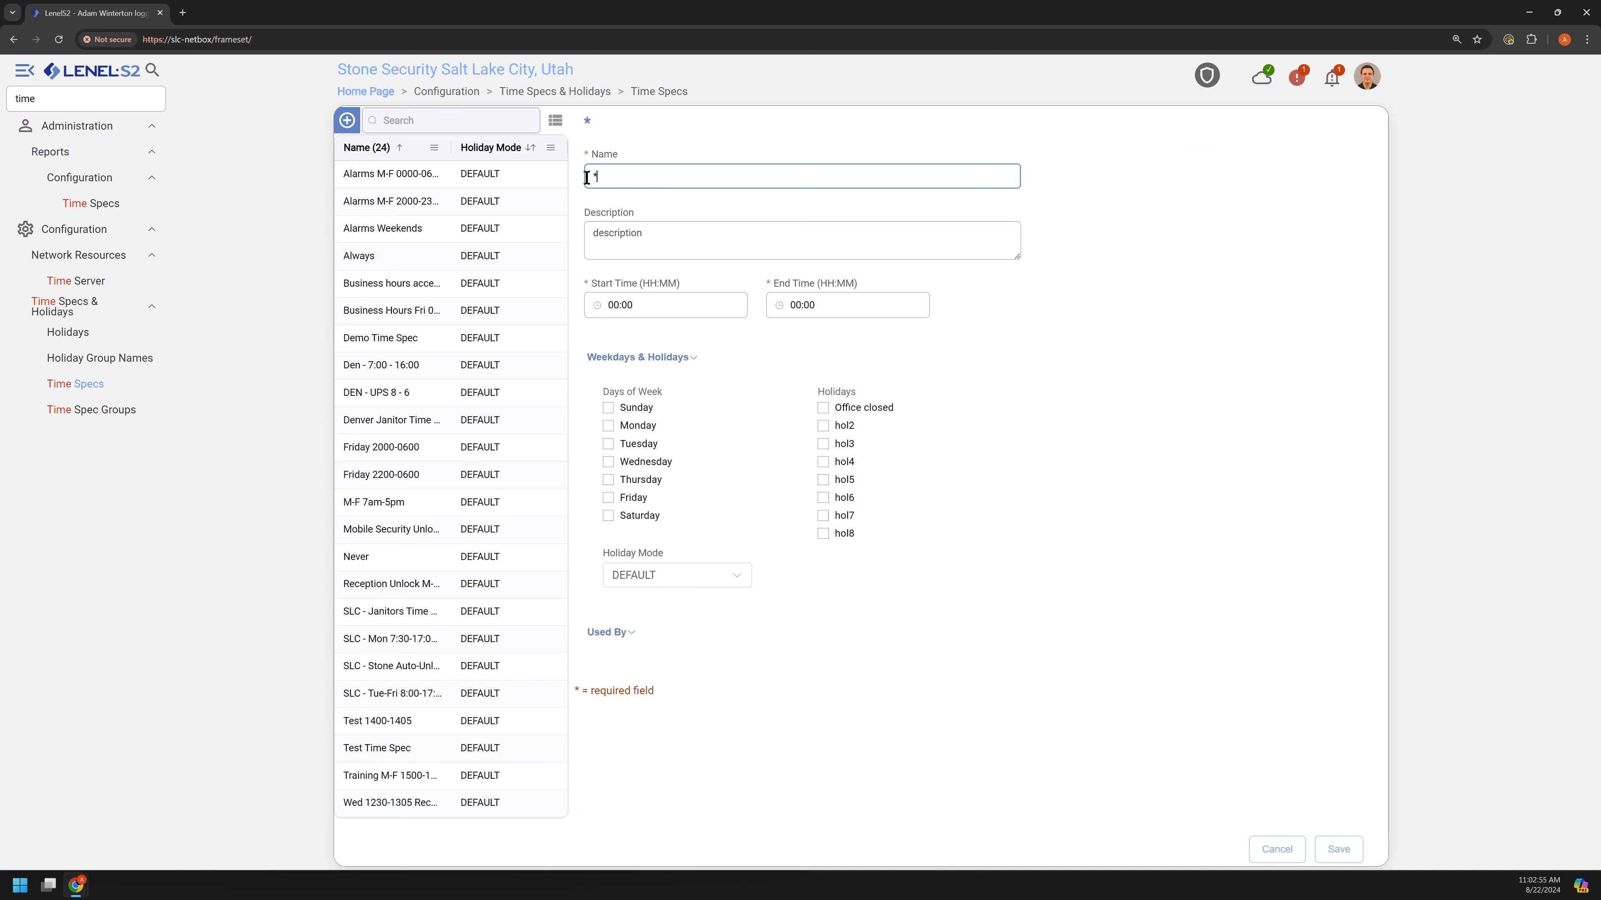
pyautogui.write('S&S Demo Time S')
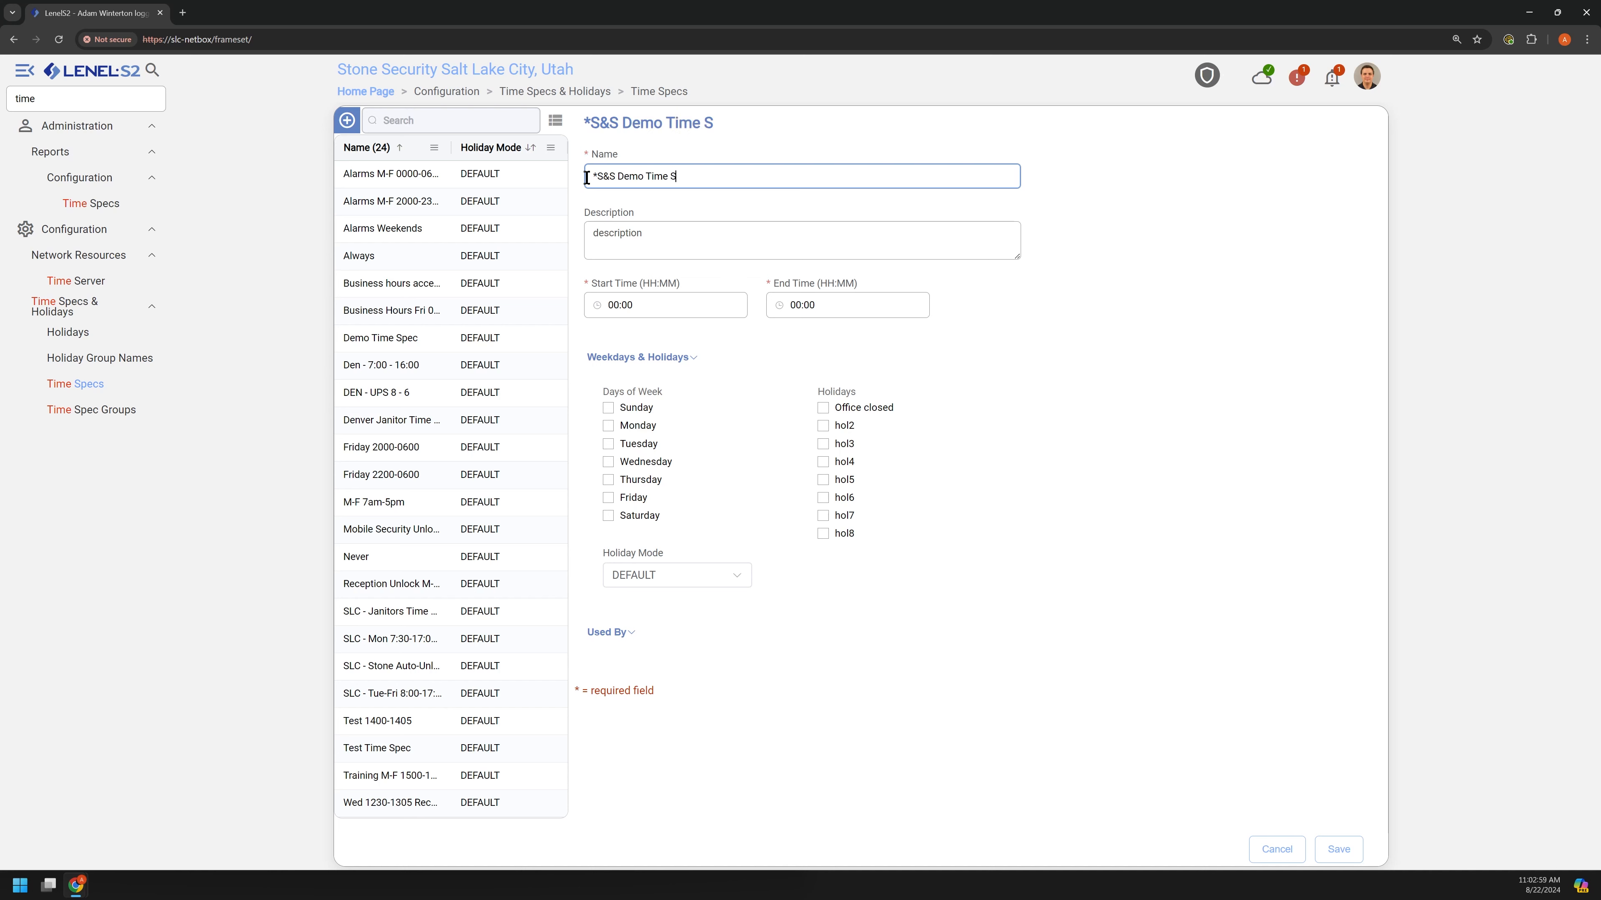
pyautogui.write('pec')
pyautogui.press('Tab')
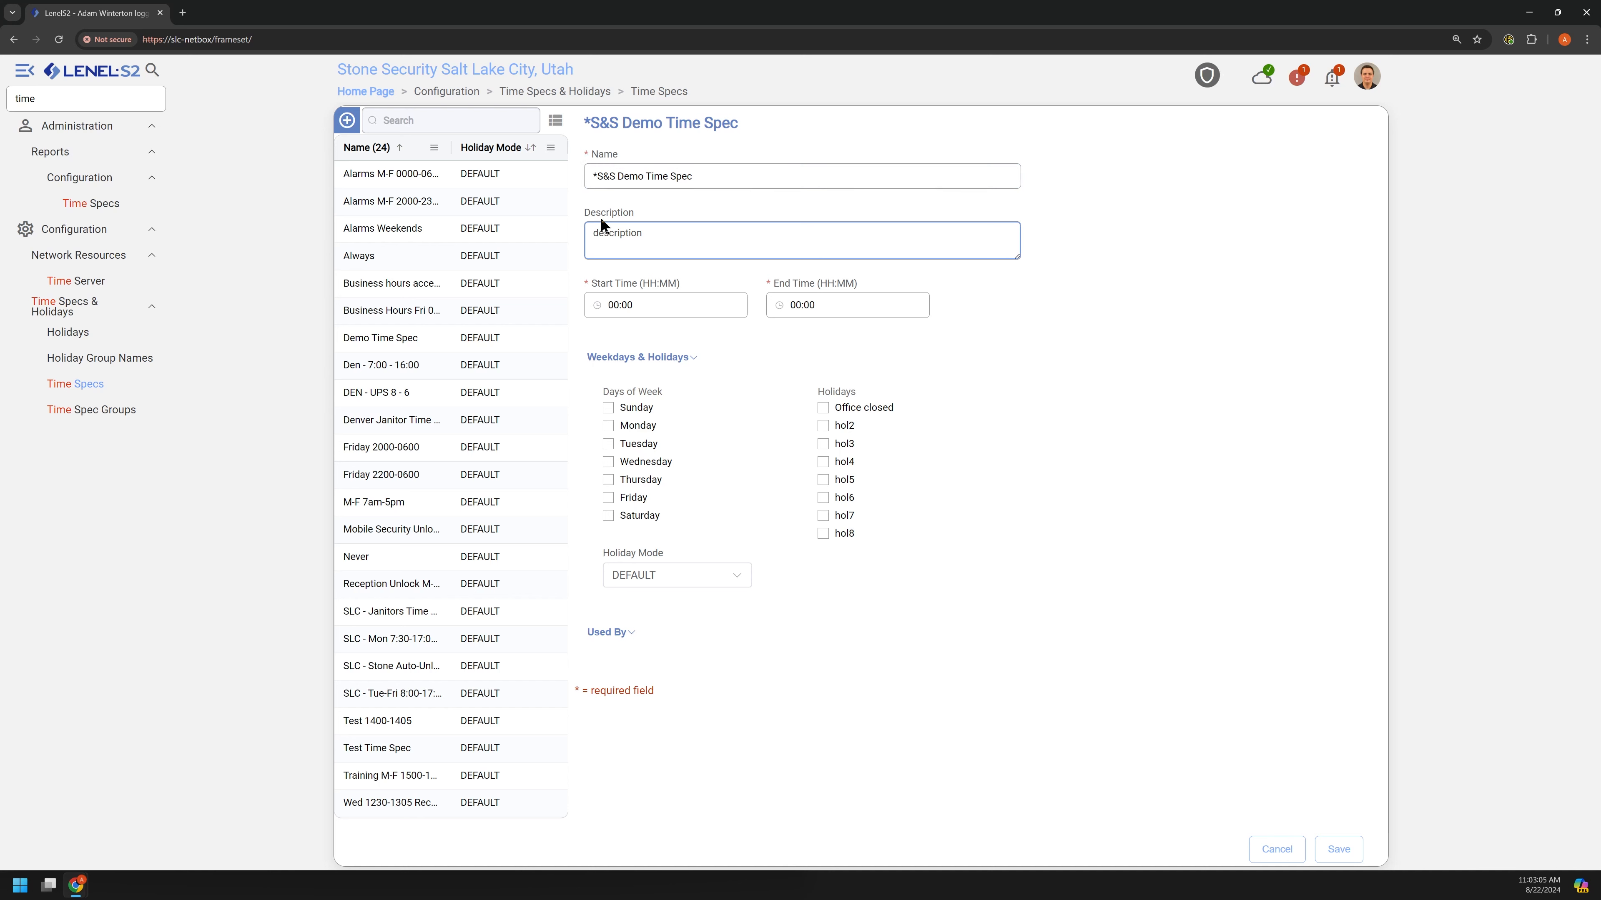
pyautogui.write('M-F 1300-1500')
# Append '(M-F 1300-1500)' to the time spec name.
pyautogui.click(721, 181)
pyautogui.write('(M-F 1300-1500)')
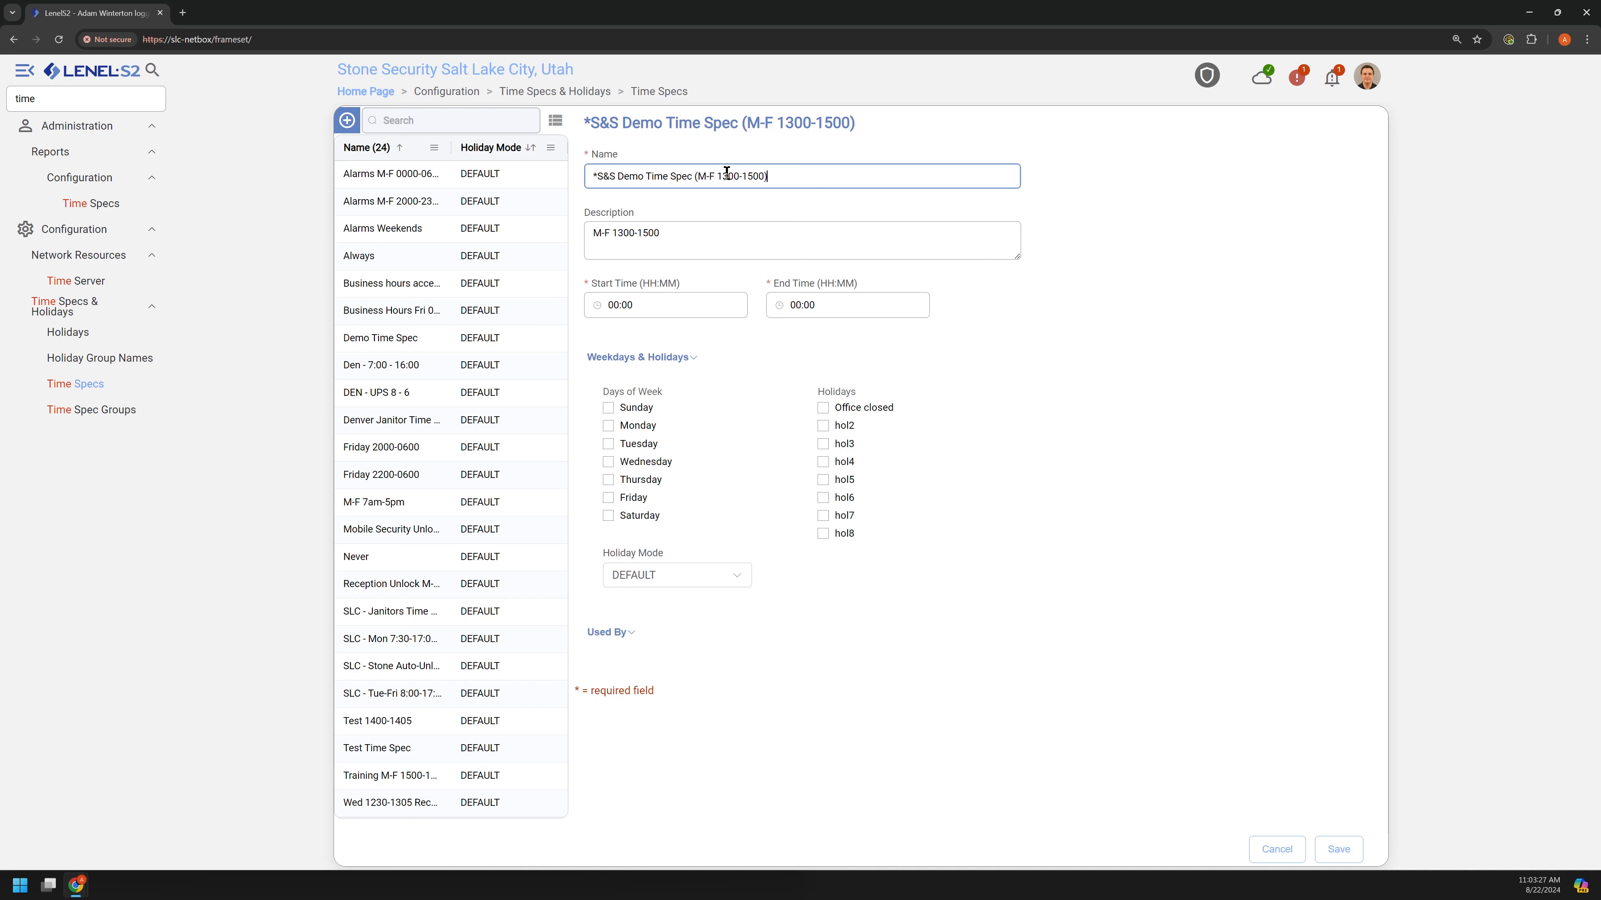
pyautogui.moveTo(787, 177); pyautogui.dragTo(686, 174)
pyautogui.click(686, 173)
pyautogui.hotkey('shift', 'Left')
pyautogui.hotkey('shift', 'Left')
pyautogui.hotkey('shift', 'Left')
pyautogui.hotkey('shift', 'Left')
pyautogui.hotkey('shift', 'Left')
pyautogui.hotkey('shift', 'Left')
pyautogui.hotkey('shift', 'Left')
pyautogui.hotkey('shift', 'Left')
pyautogui.hotkey('shift', 'Left')
pyautogui.hotkey('shift', 'Left')
pyautogui.hotkey('shift', 'Left')
pyautogui.hotkey('shift', 'Left')
pyautogui.hotkey('shift', 'Left')
pyautogui.hotkey('shift', 'Left')
pyautogui.hotkey('shift', 'Left')
pyautogui.hotkey('shift', 'Left')
pyautogui.moveTo(697, 176); pyautogui.dragTo(766, 176)
# Set the time spec's start time to 13:00 and end time to 15:00.
pyautogui.click(788, 175)
pyautogui.click(617, 306)
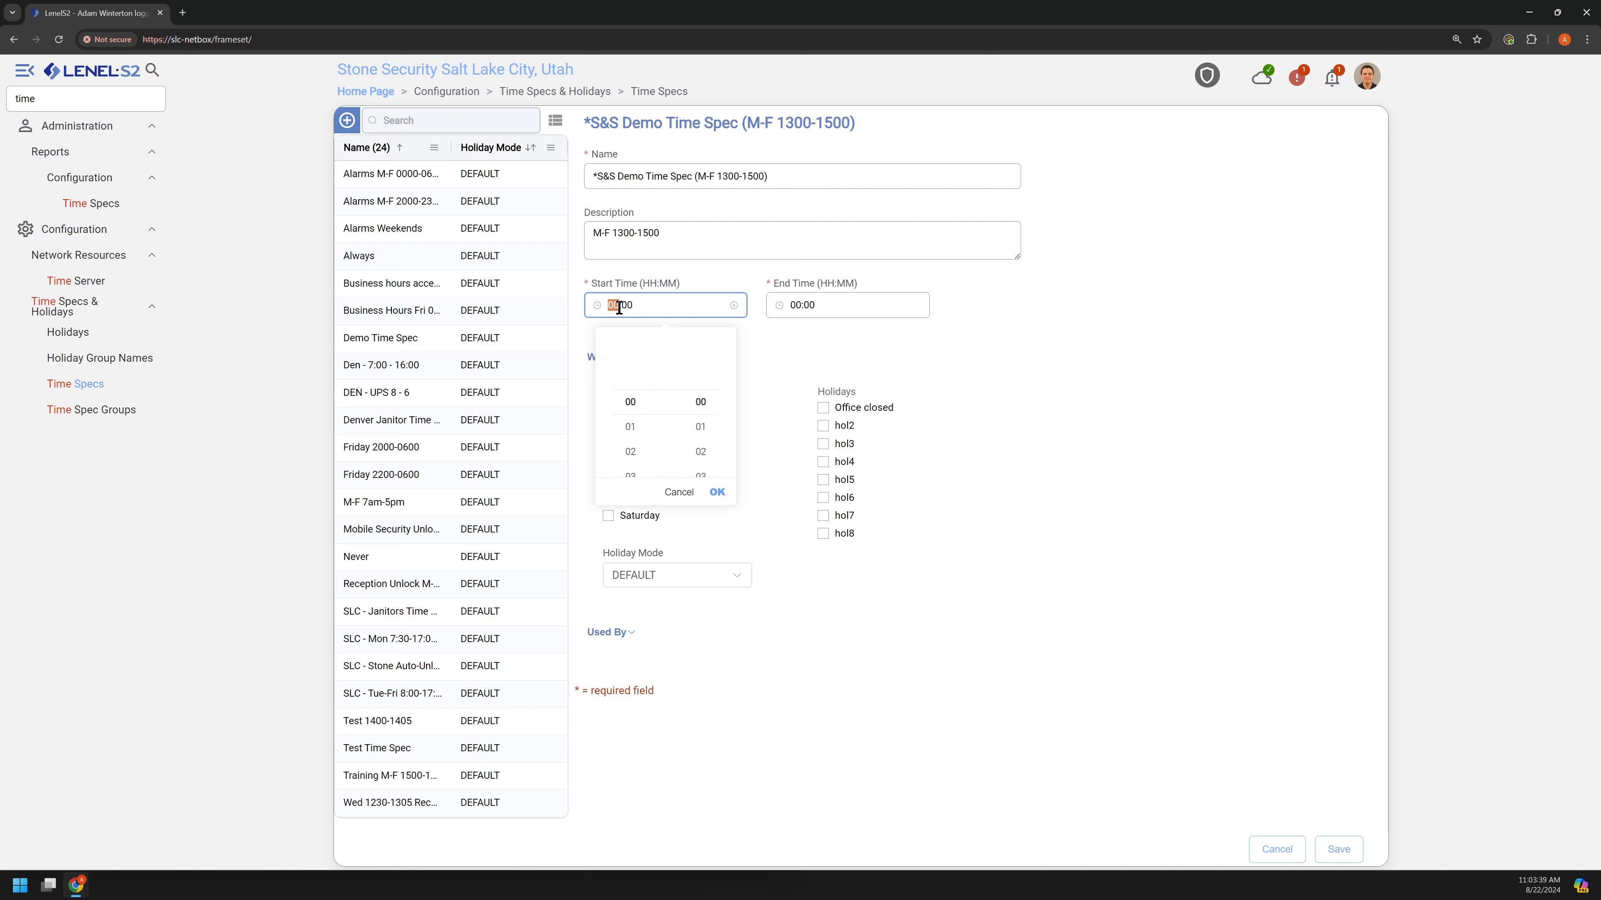
pyautogui.scroll(-5, 644, 433)
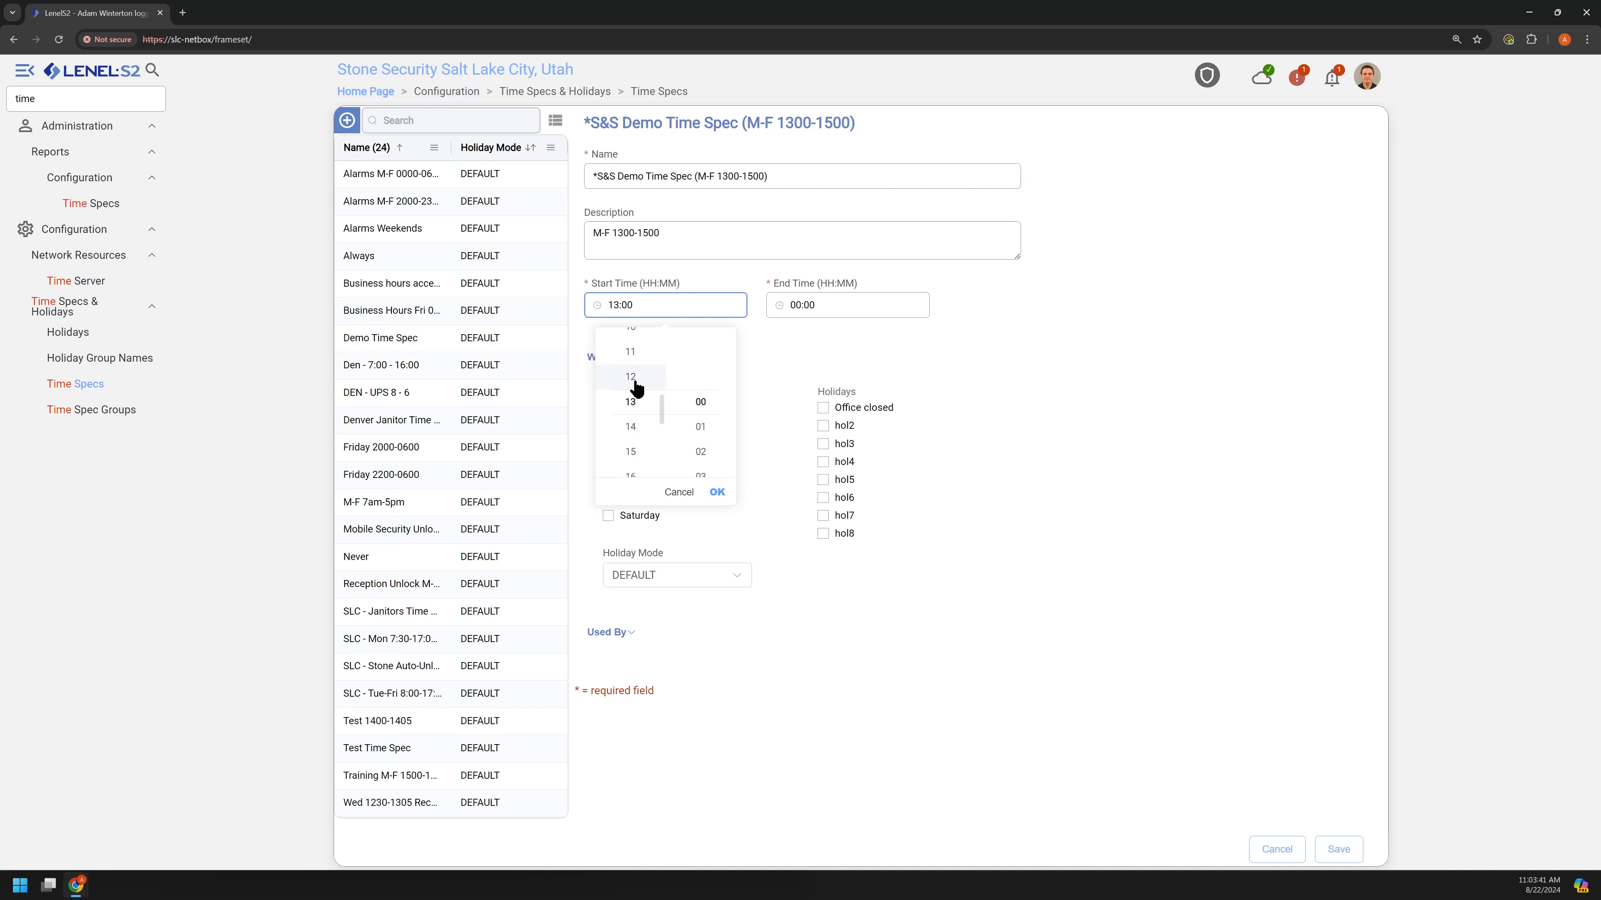
pyautogui.click(718, 491)
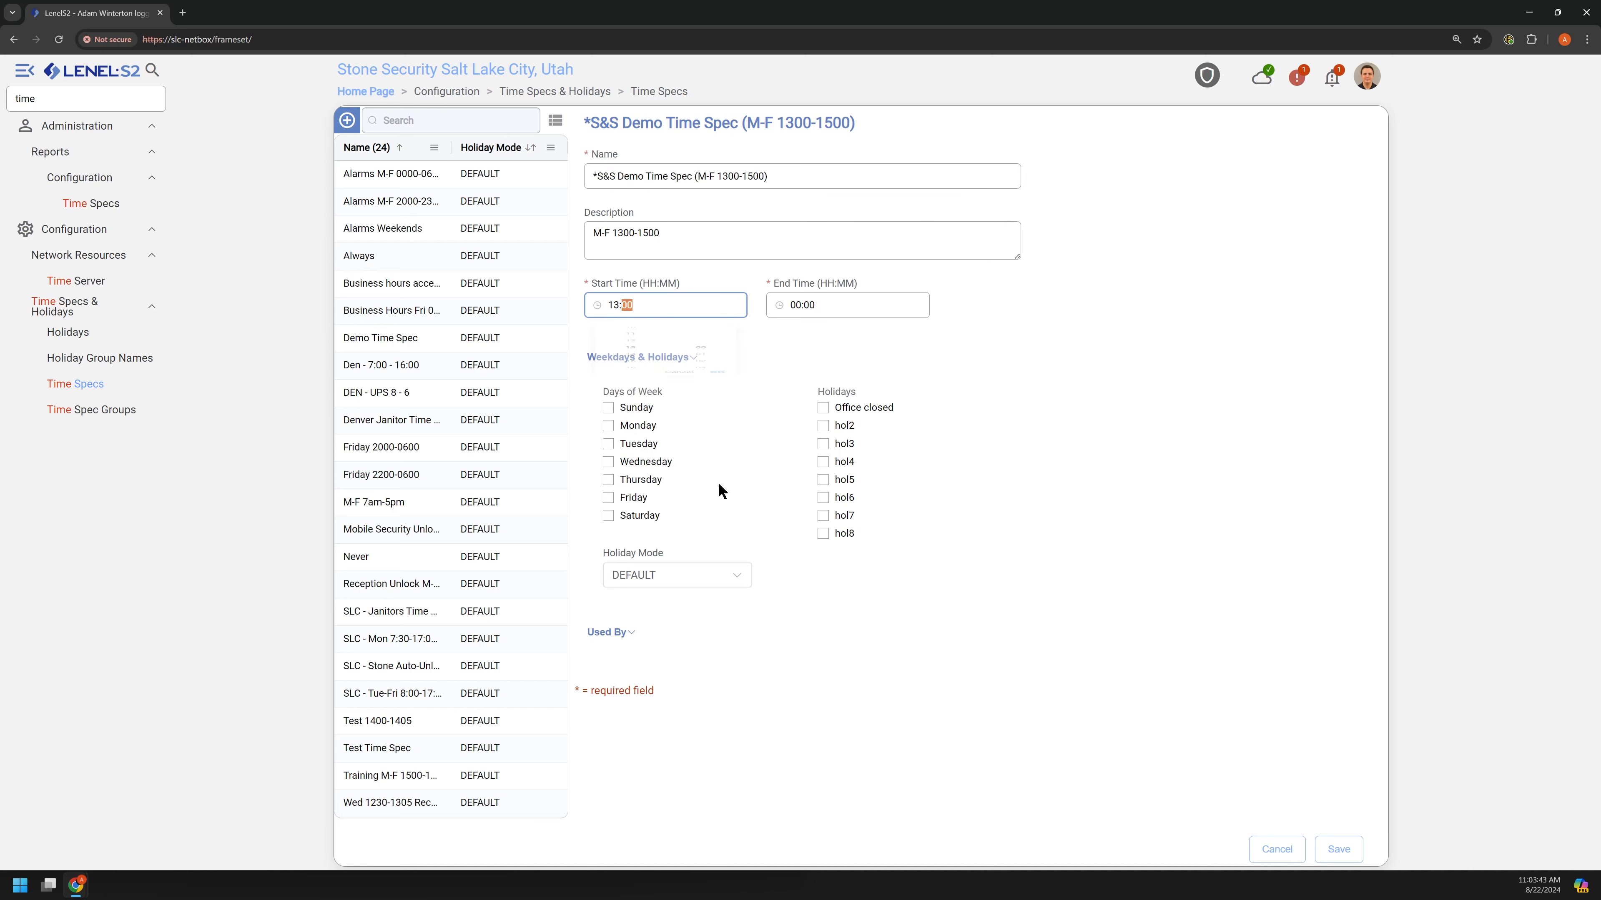
pyautogui.click(792, 305)
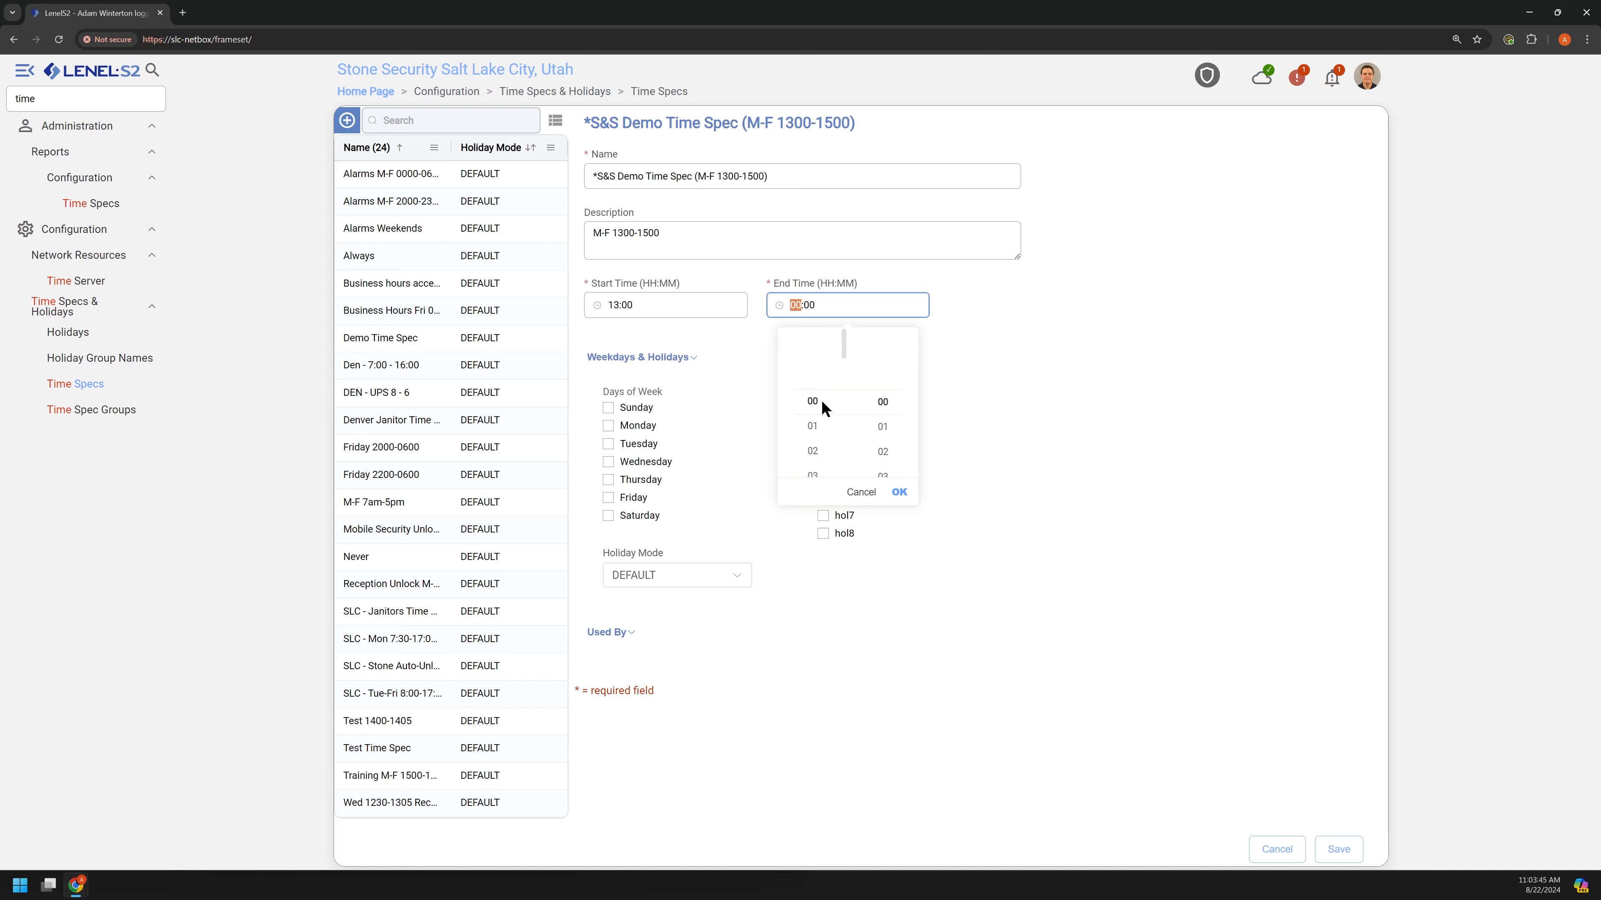
pyautogui.scroll(-6, 822, 401)
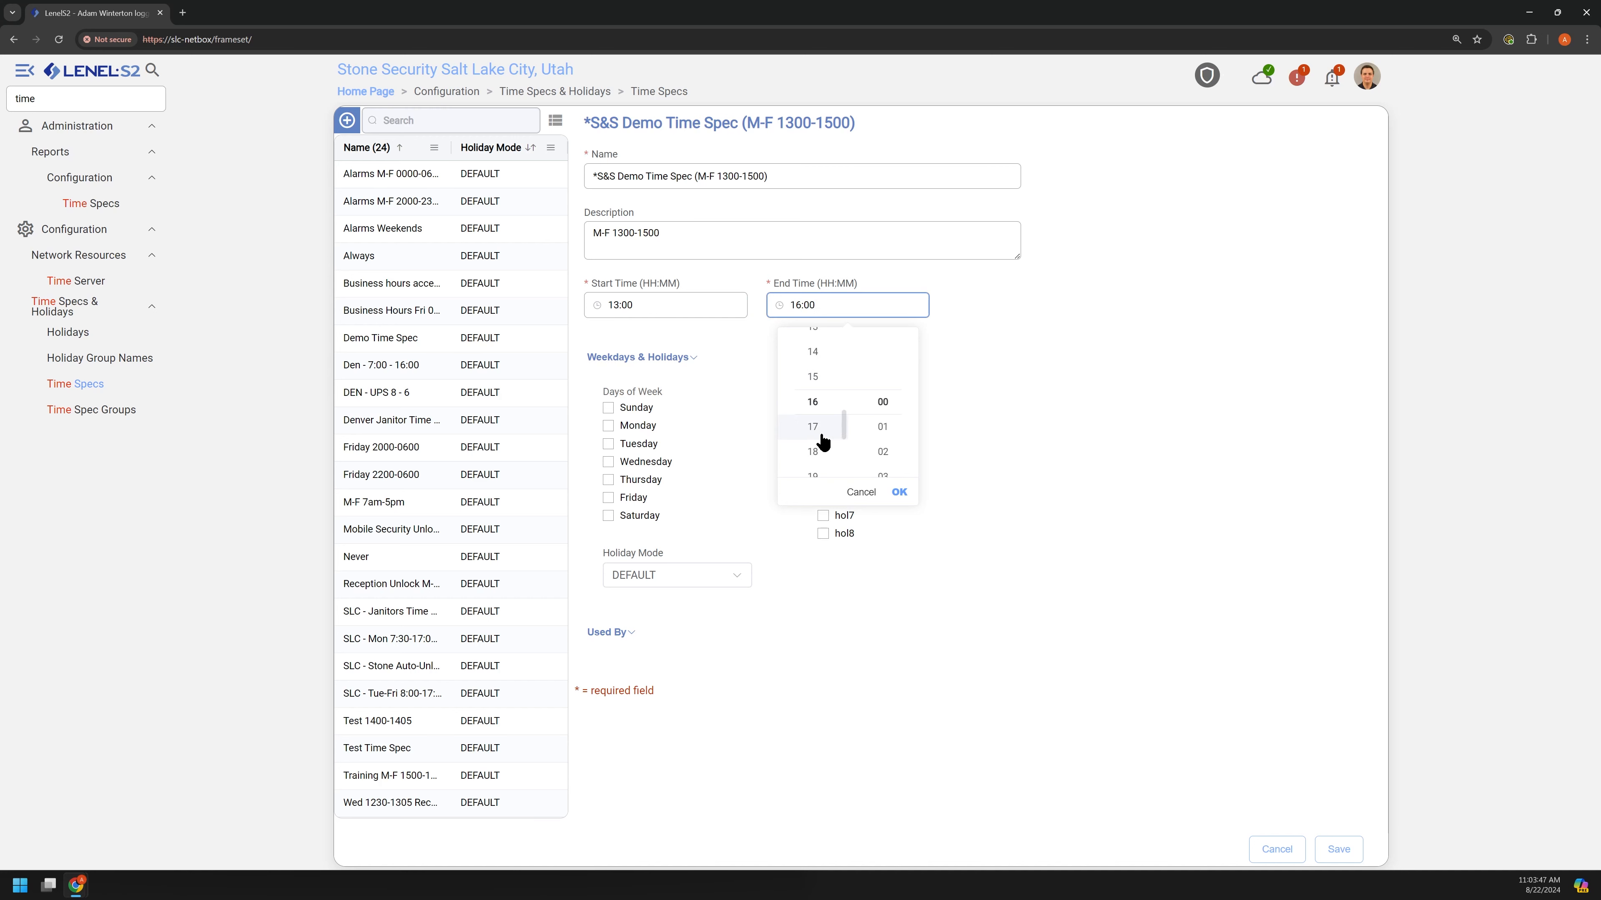
pyautogui.click(814, 379)
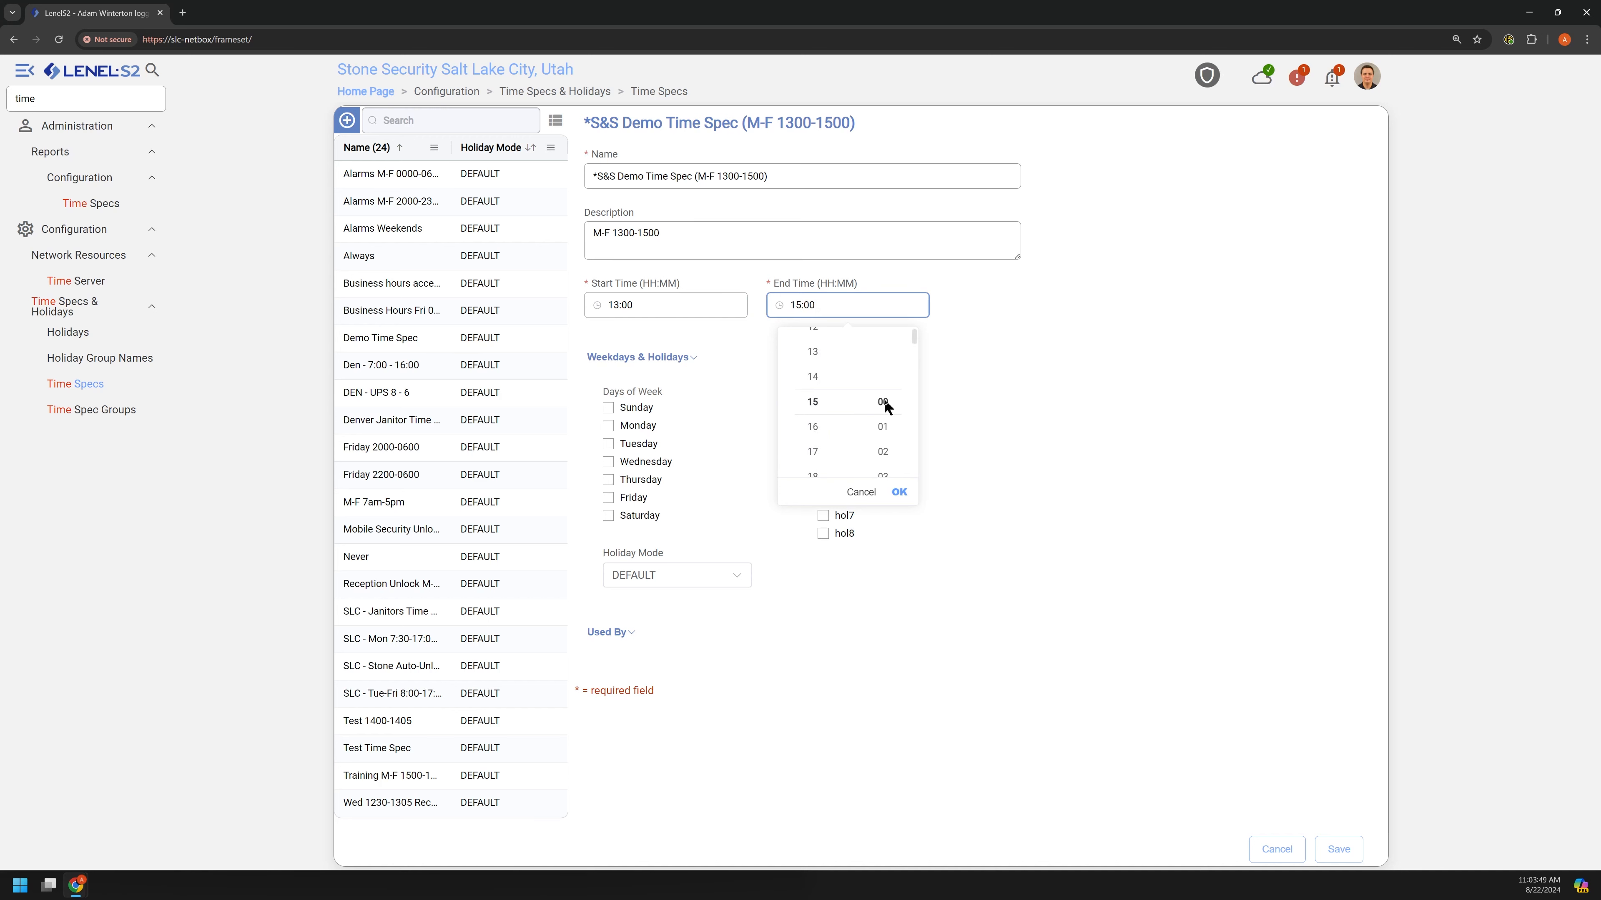
pyautogui.click(899, 492)
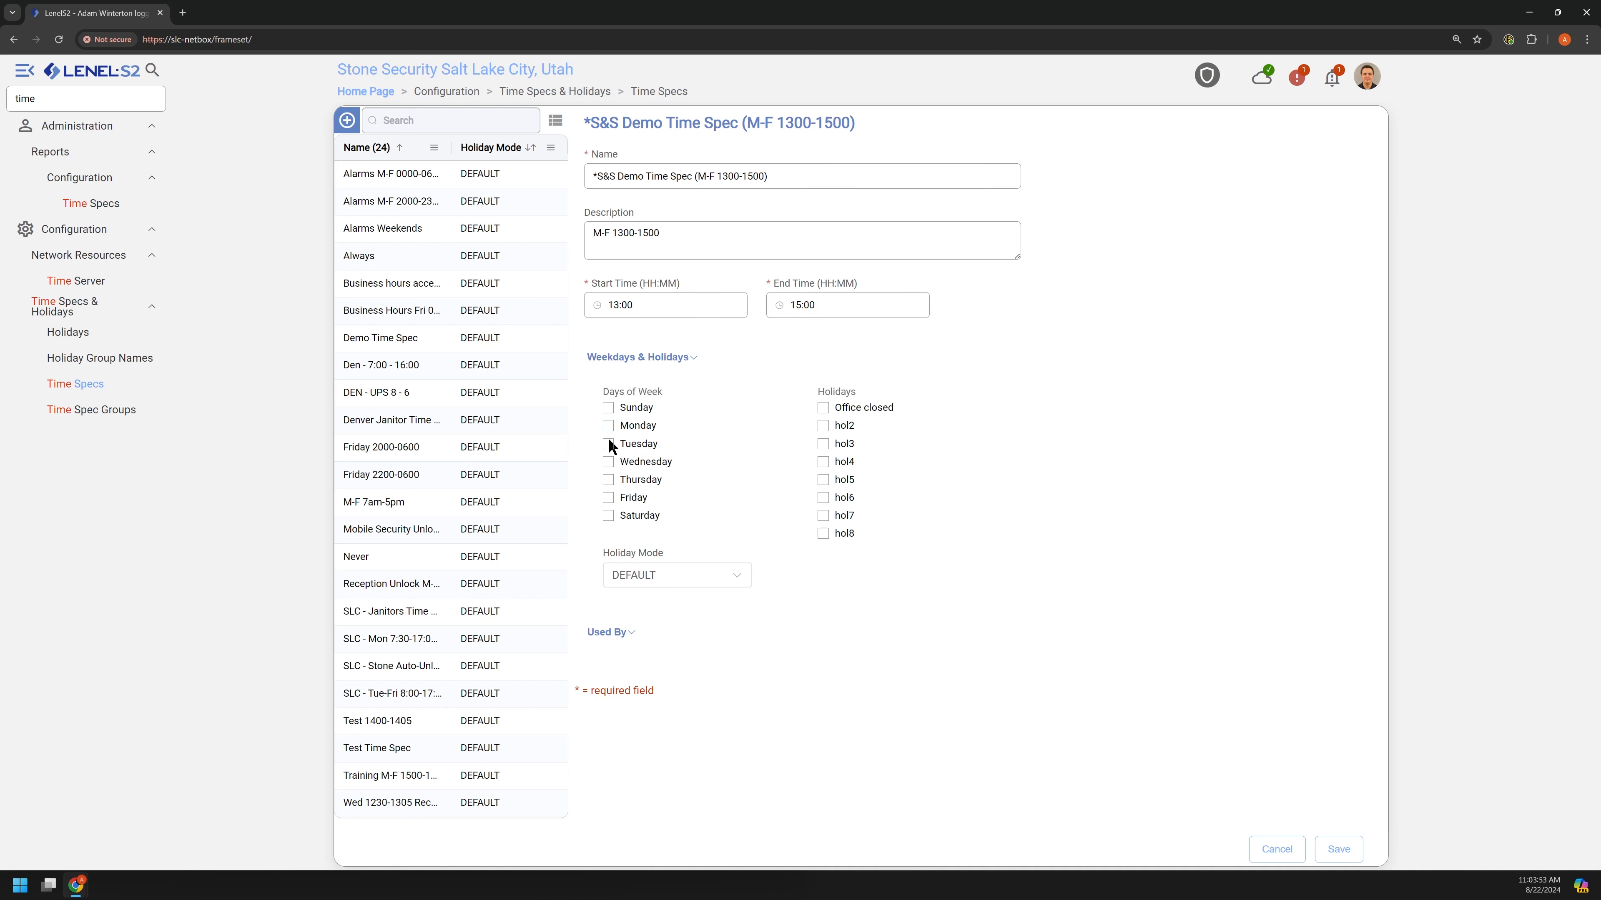
# Check Wednesday and Friday to complete the Monday–Friday schedule, keeping the 13:00 start.
pyautogui.click(608, 461)
pyautogui.click(608, 497)
pyautogui.click(620, 305)
pyautogui.click(654, 307)
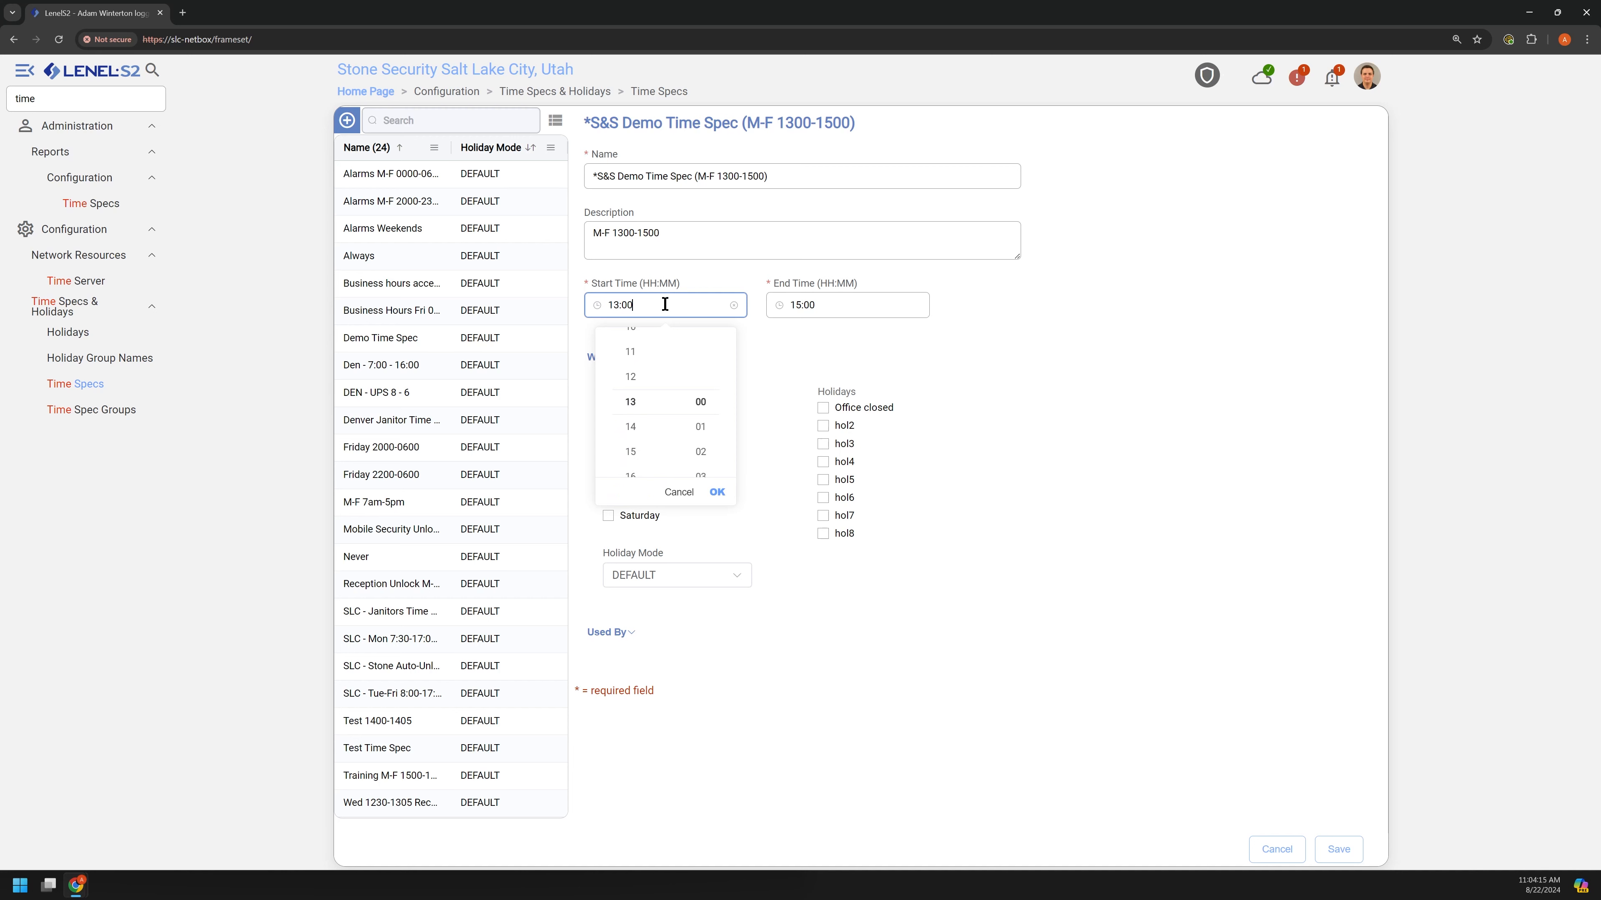
pyautogui.doubleClick(651, 307)
pyautogui.click(792, 348)
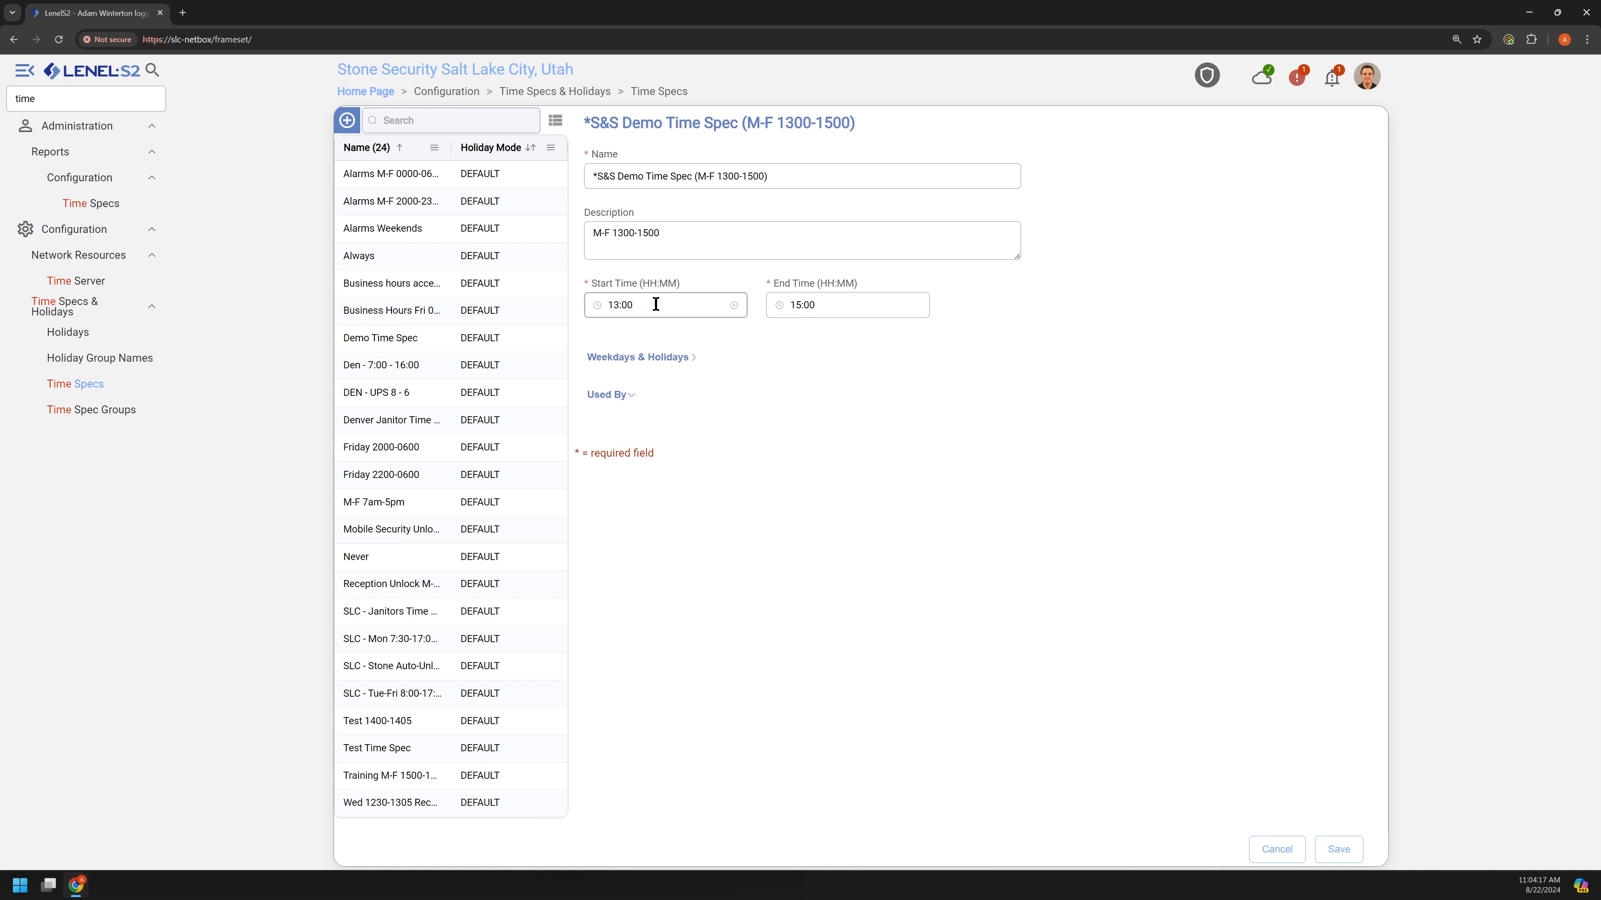
pyautogui.click(644, 306)
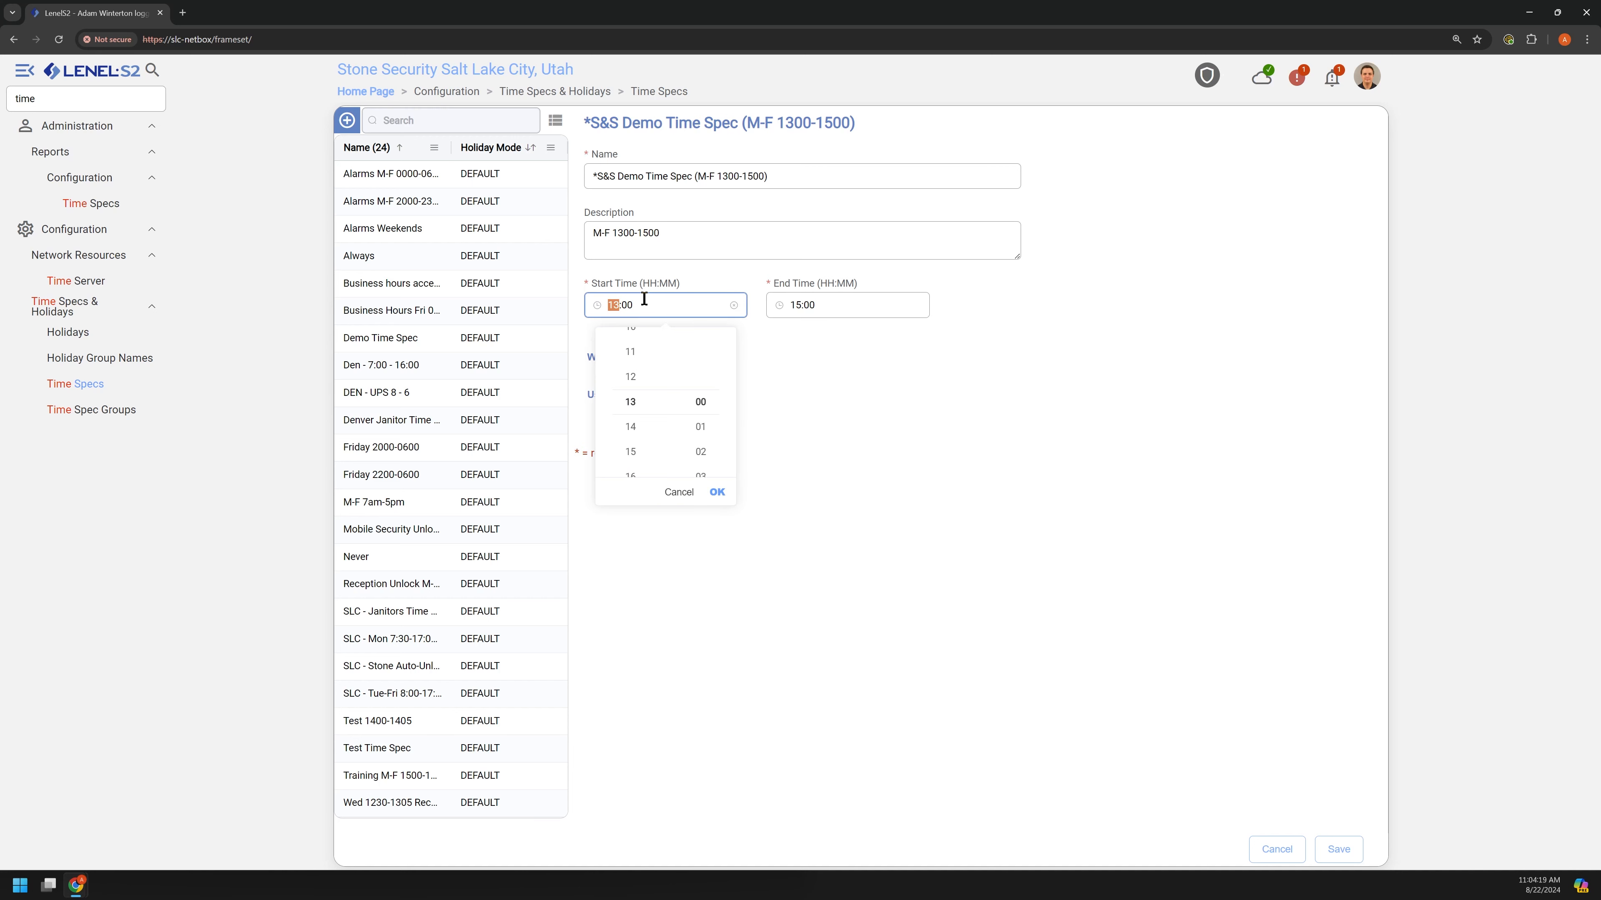
pyautogui.click(587, 344)
pyautogui.click(605, 357)
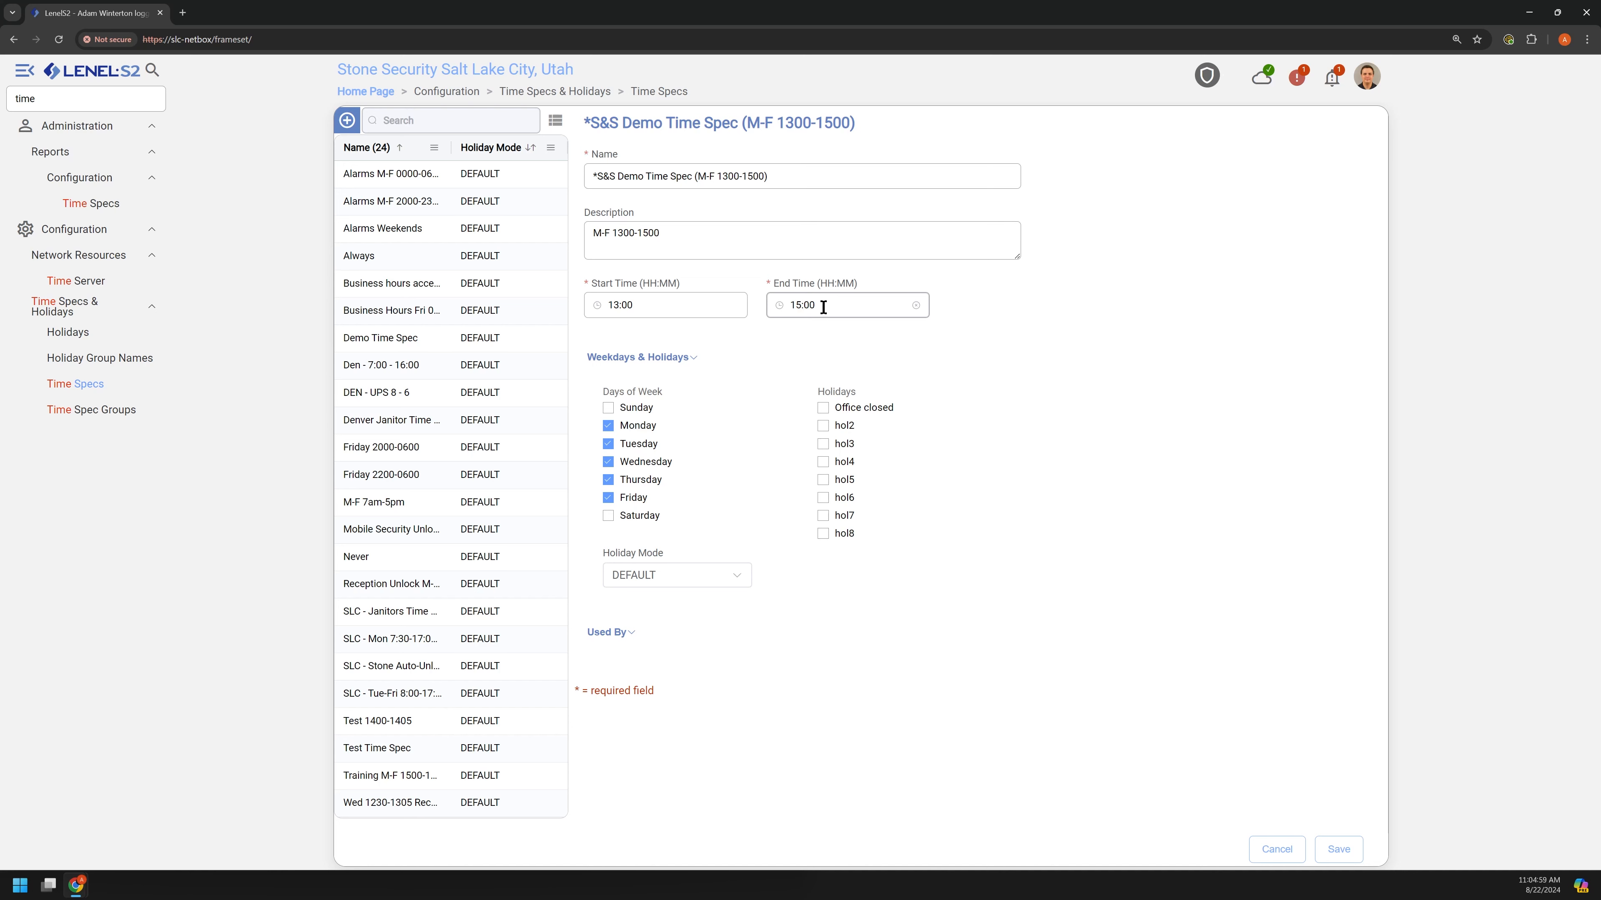
# Change the end time from 15:00 to 14:59 with the hour and minute picker.
pyautogui.click(814, 303)
pyautogui.moveTo(814, 303); pyautogui.dragTo(796, 305)
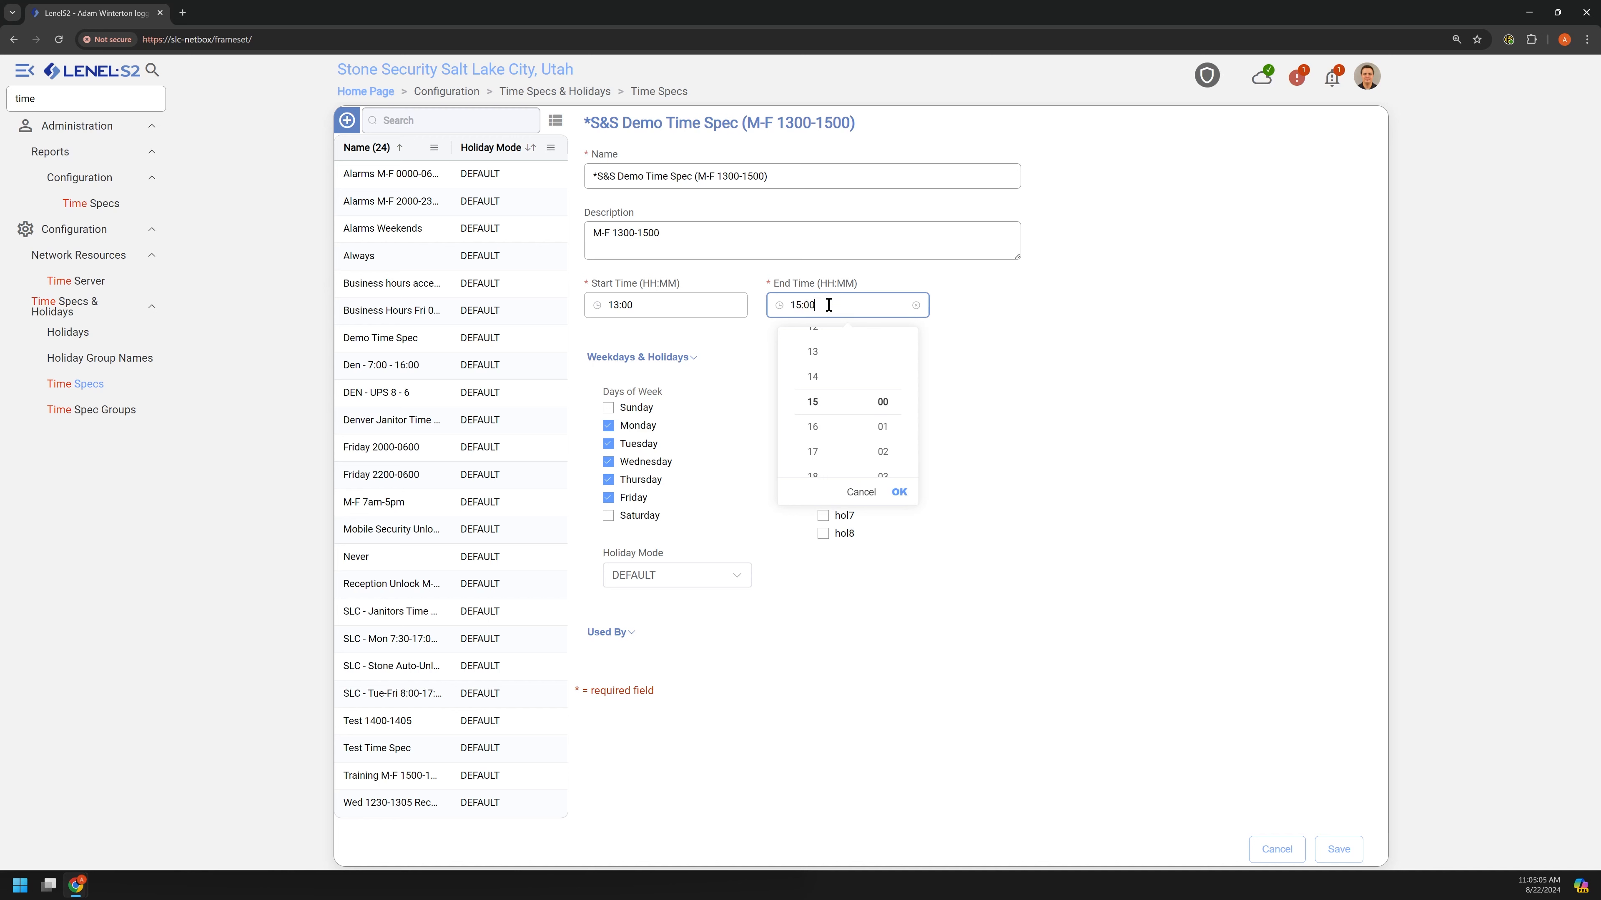
pyautogui.click(970, 358)
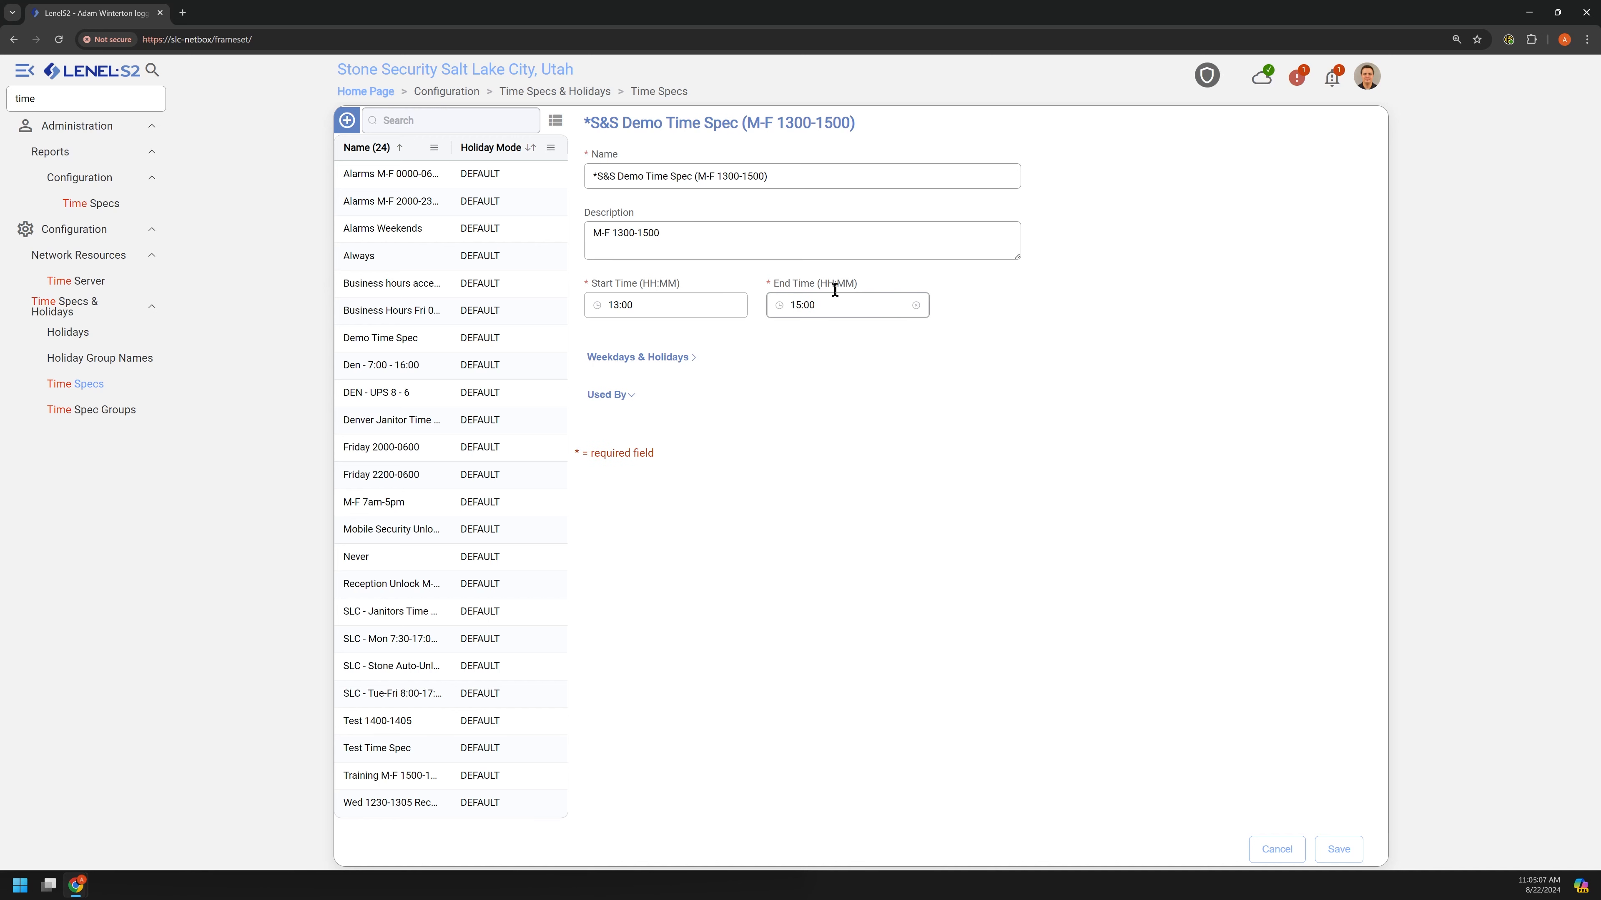
pyautogui.click(728, 358)
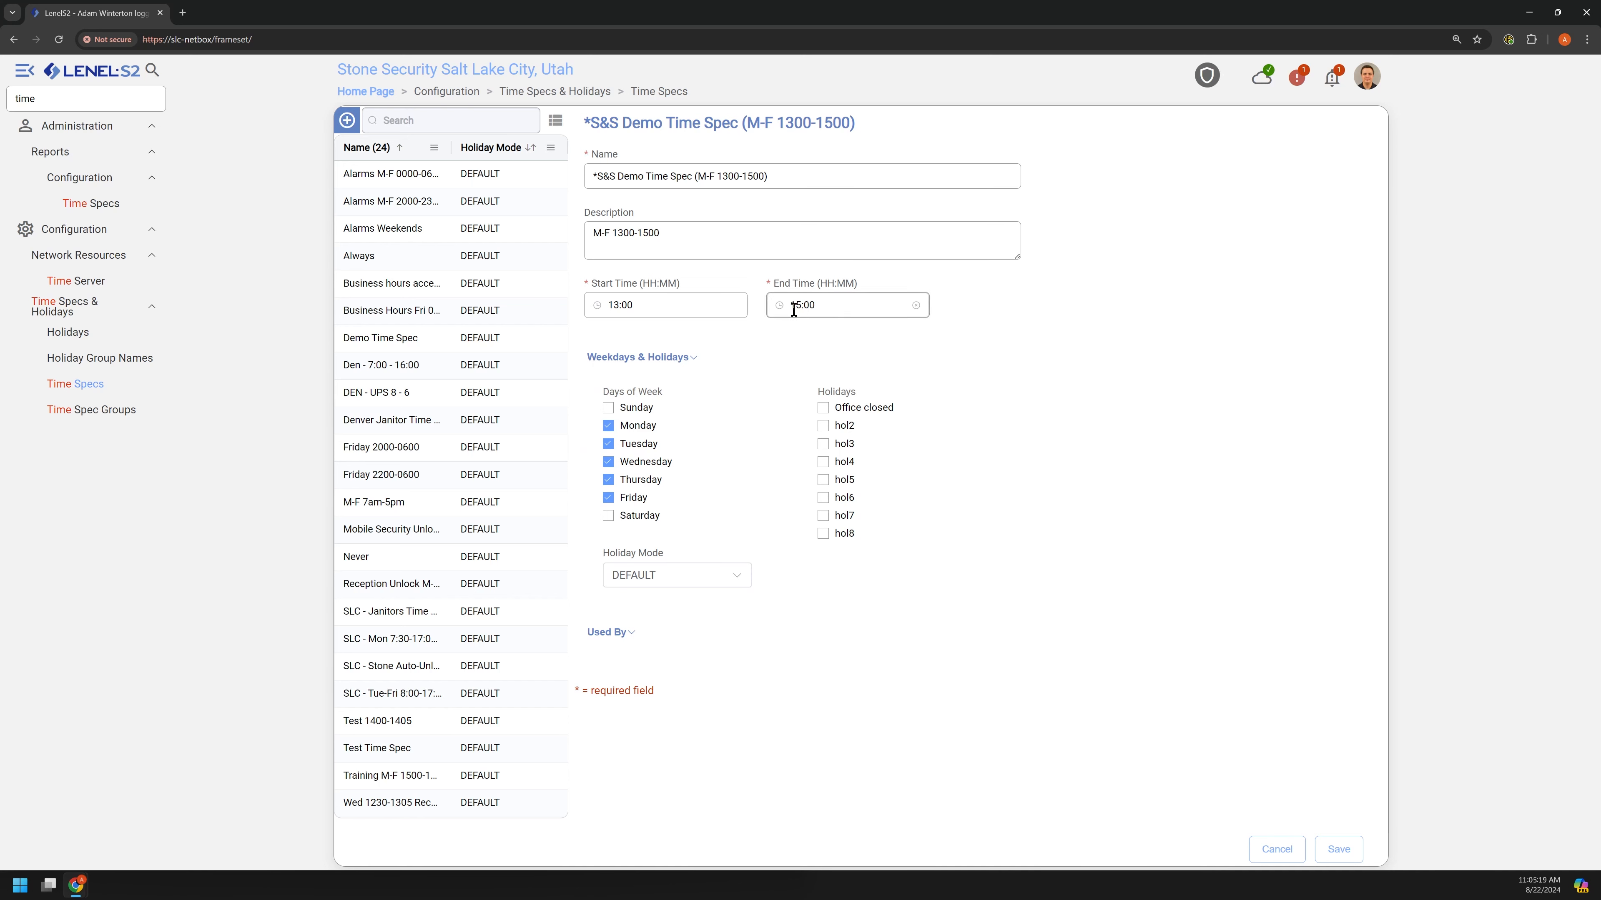
pyautogui.click(822, 307)
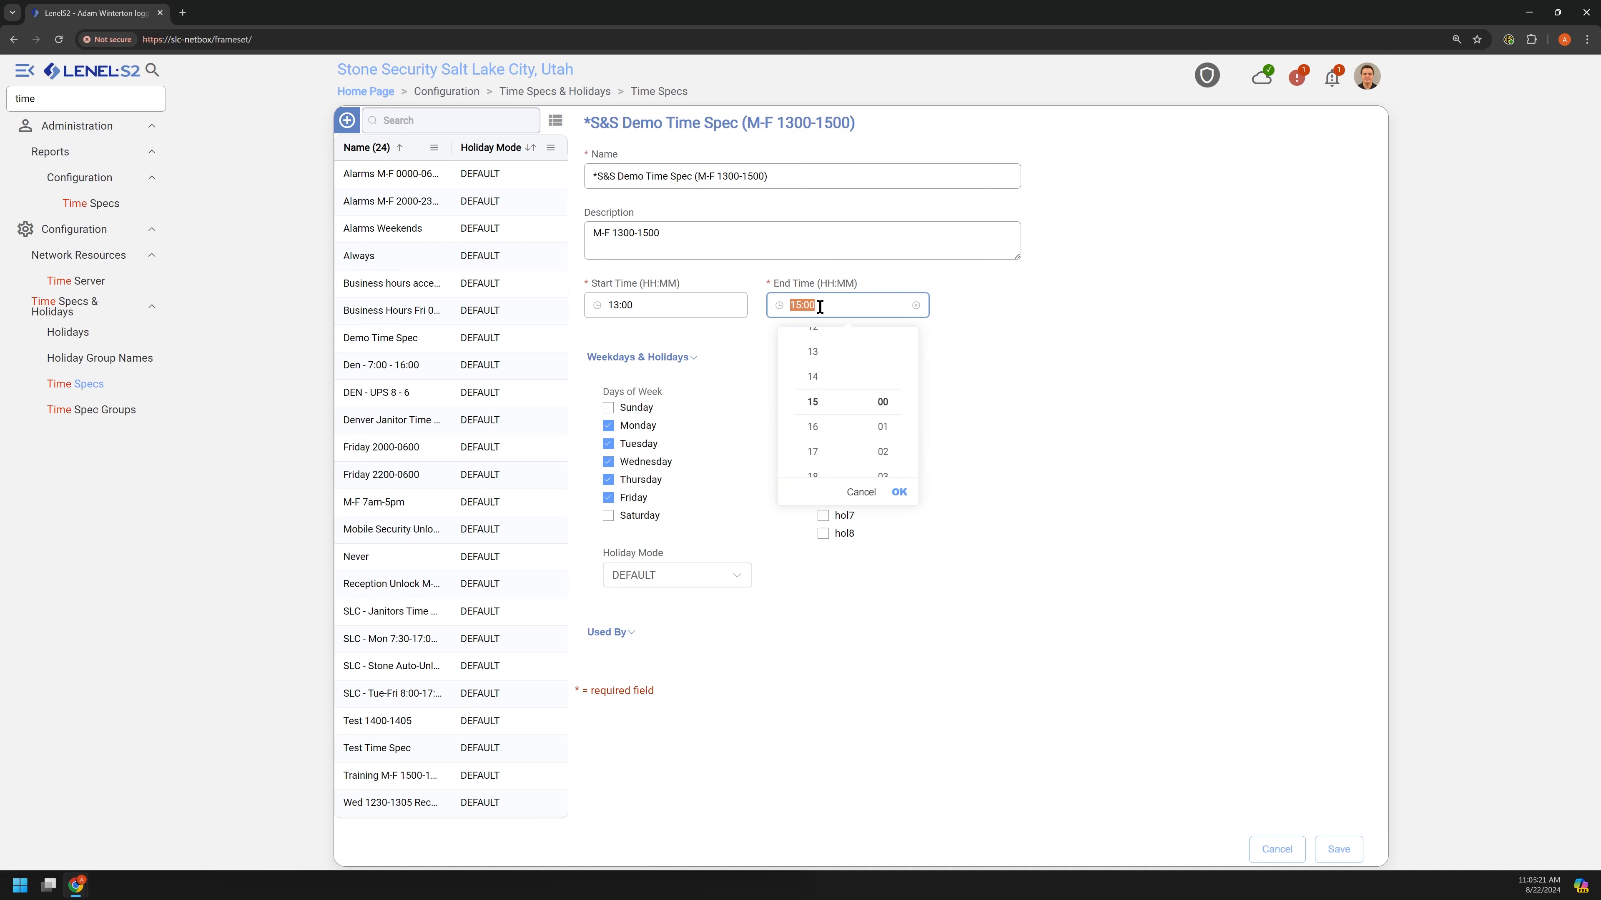
pyautogui.click(819, 377)
pyautogui.scroll(-13, 883, 435)
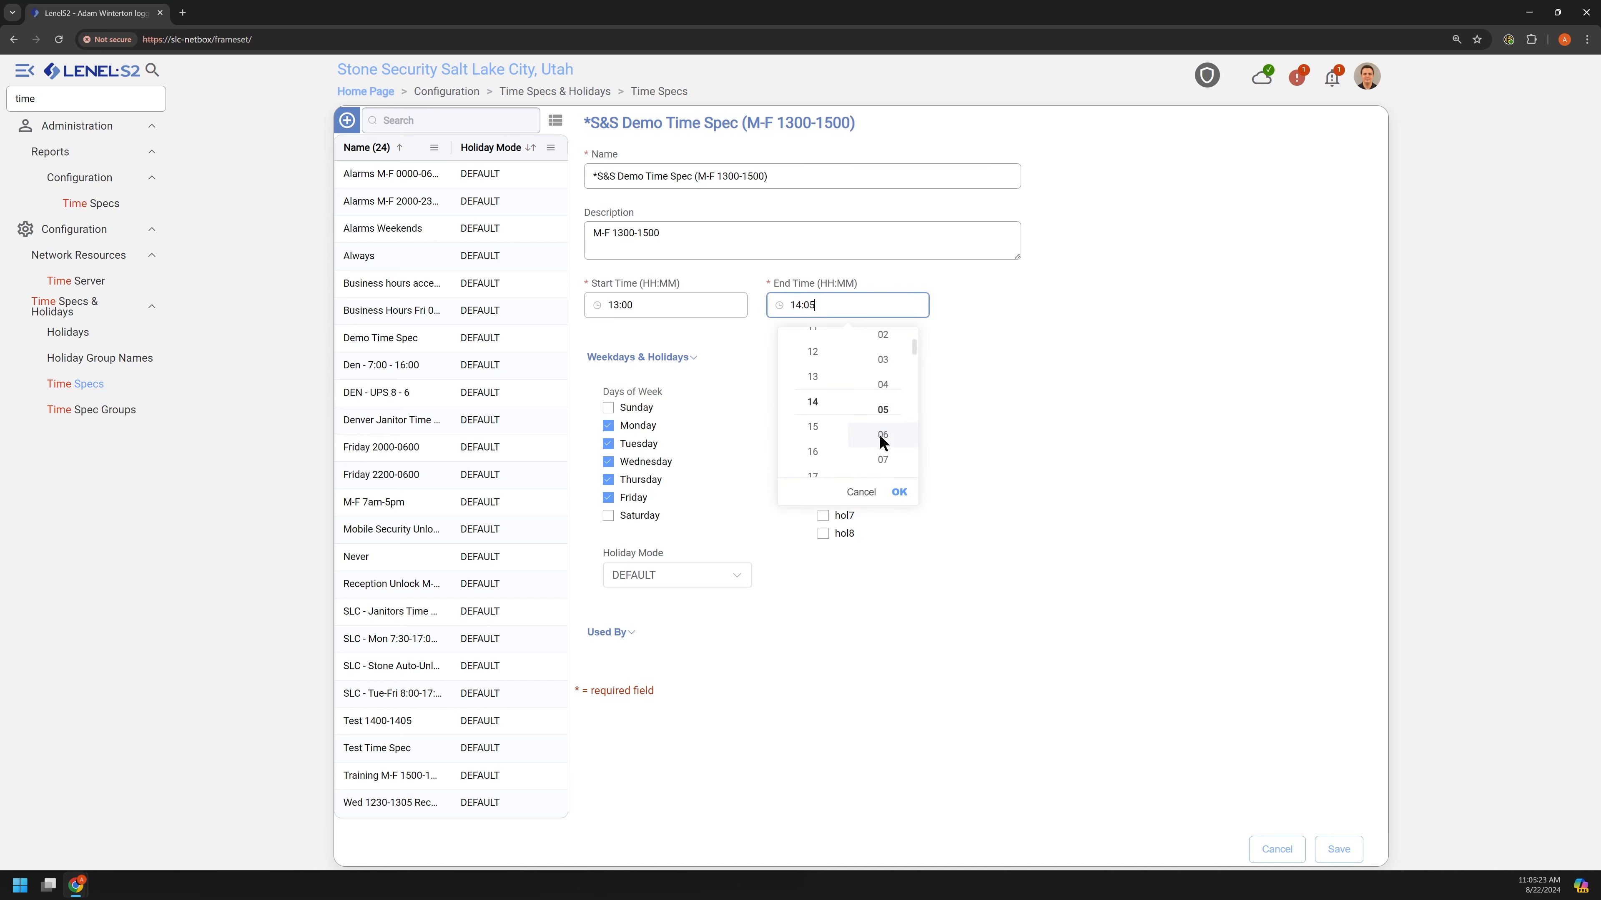
pyautogui.scroll(-20, 885, 437)
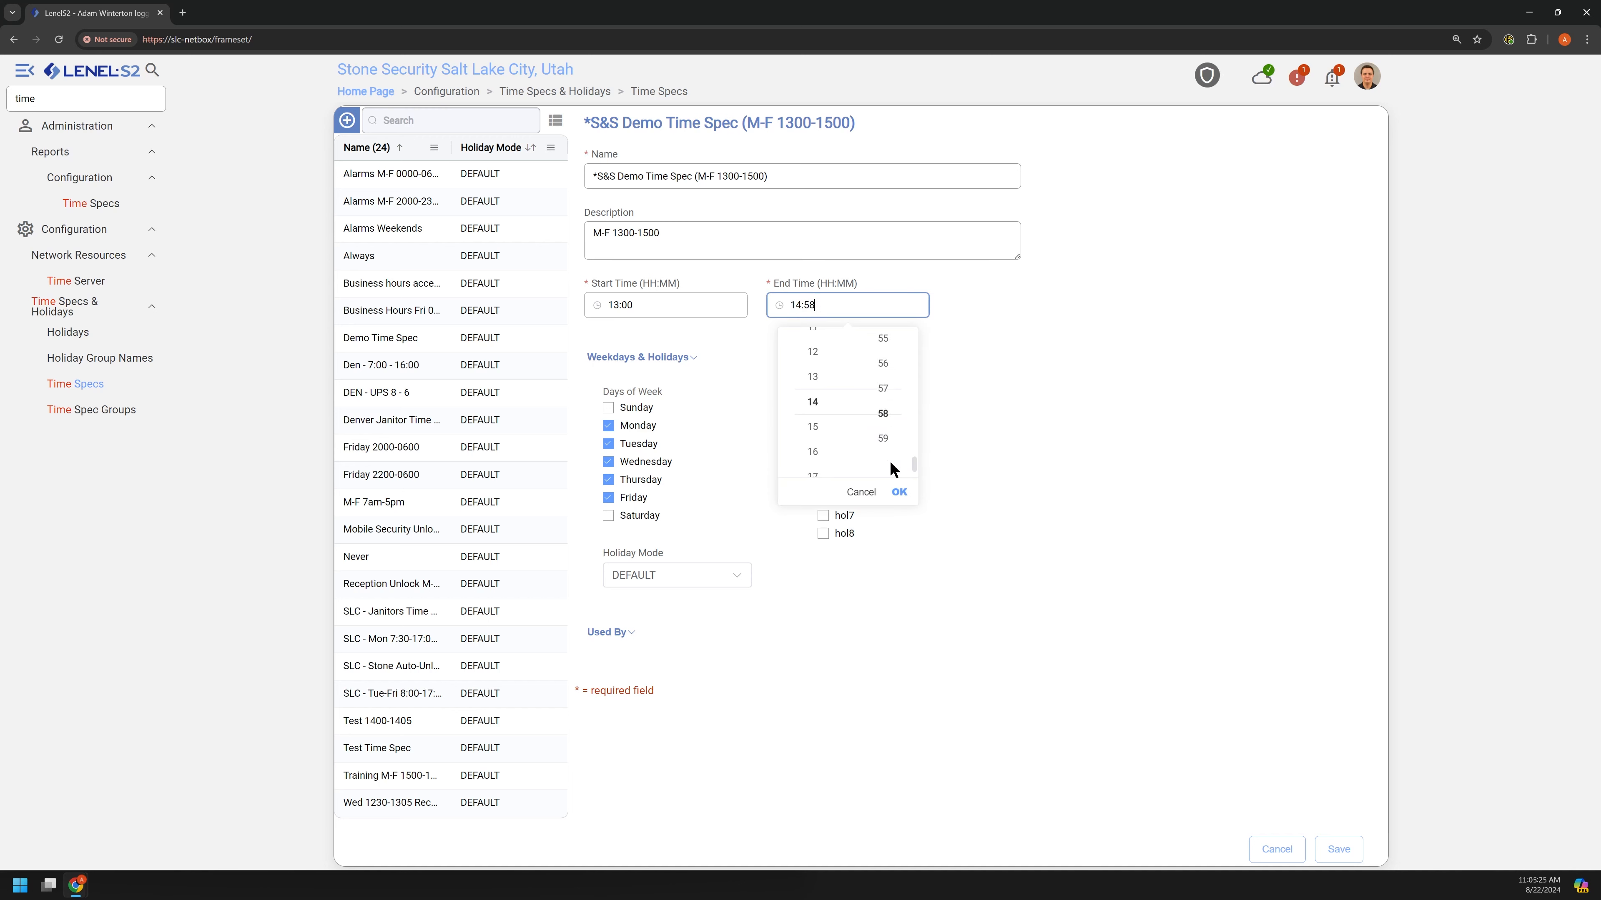
pyautogui.click(899, 493)
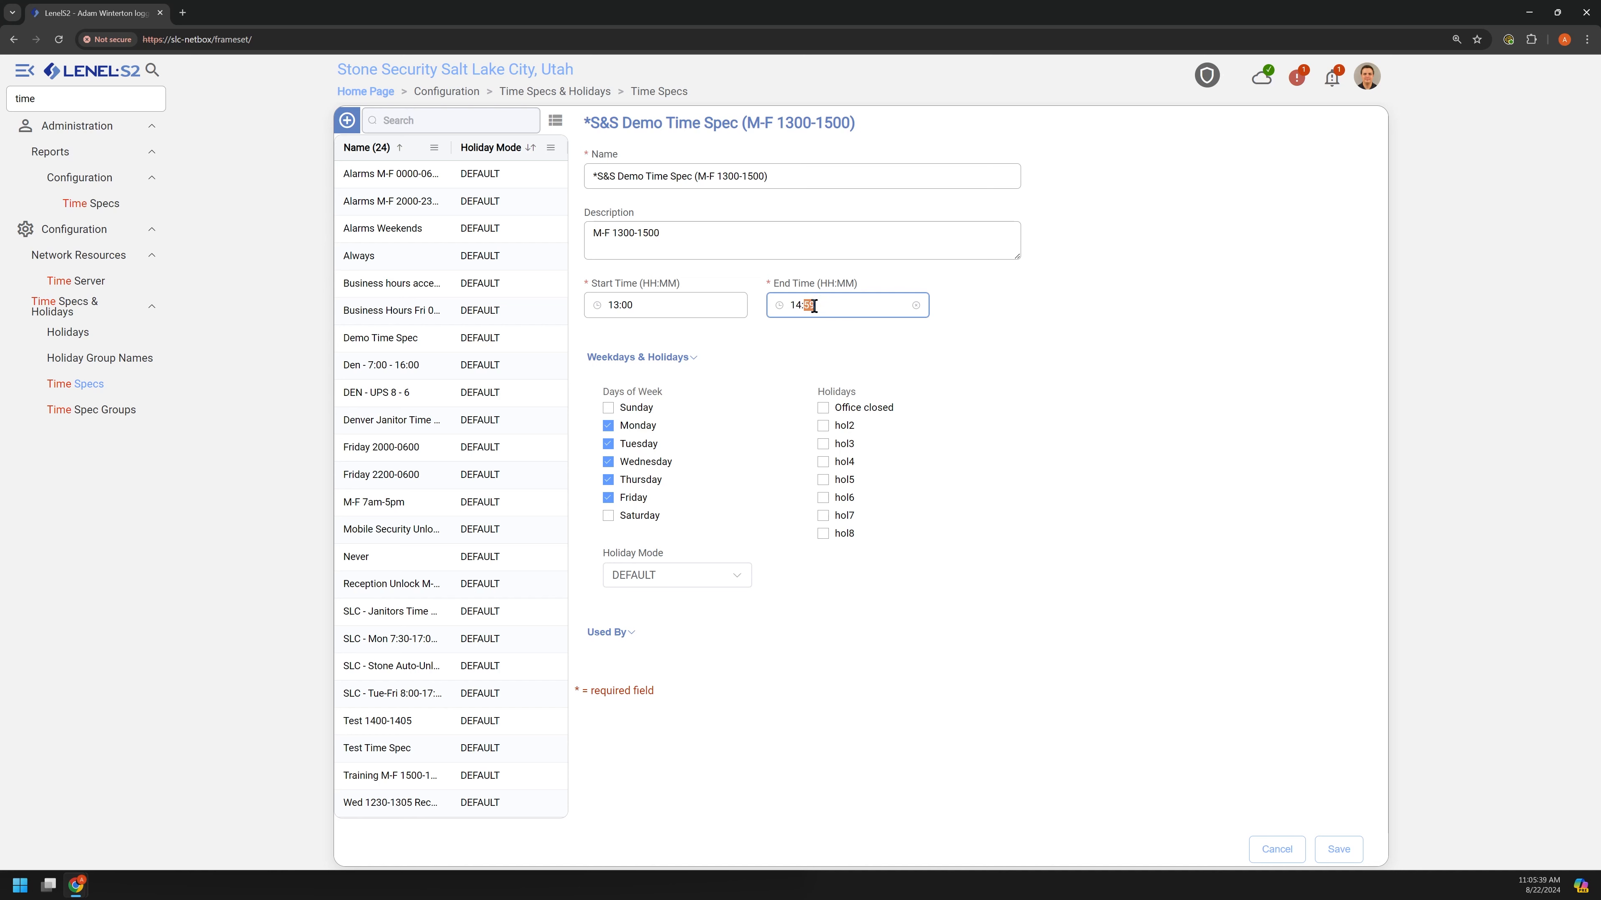
pyautogui.click(804, 336)
pyautogui.click(797, 305)
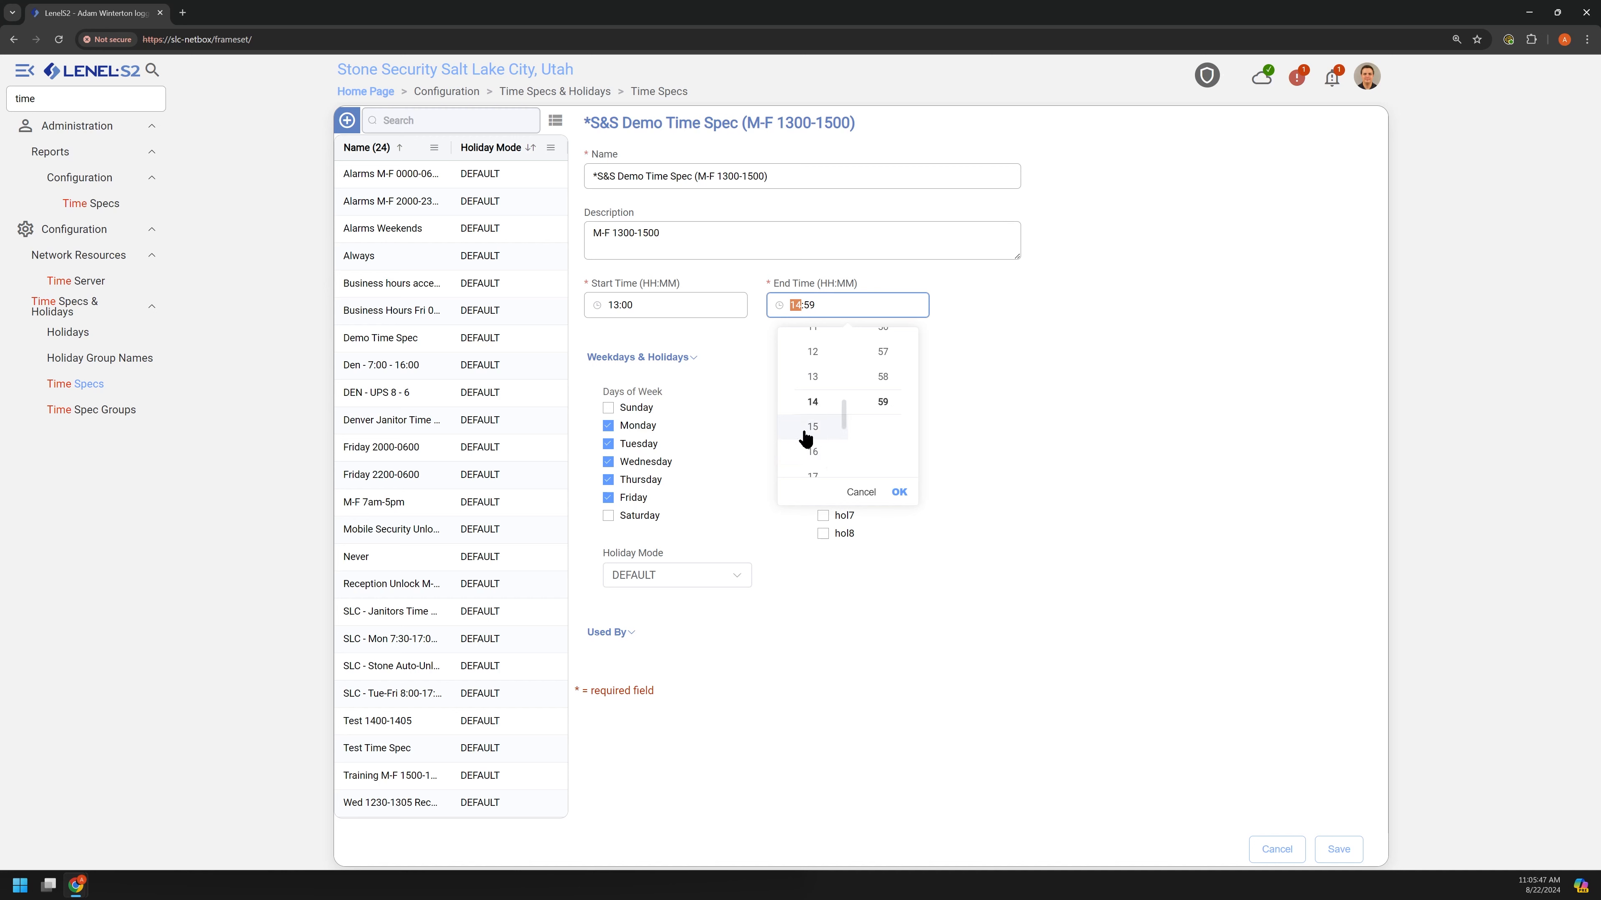
pyautogui.click(1014, 380)
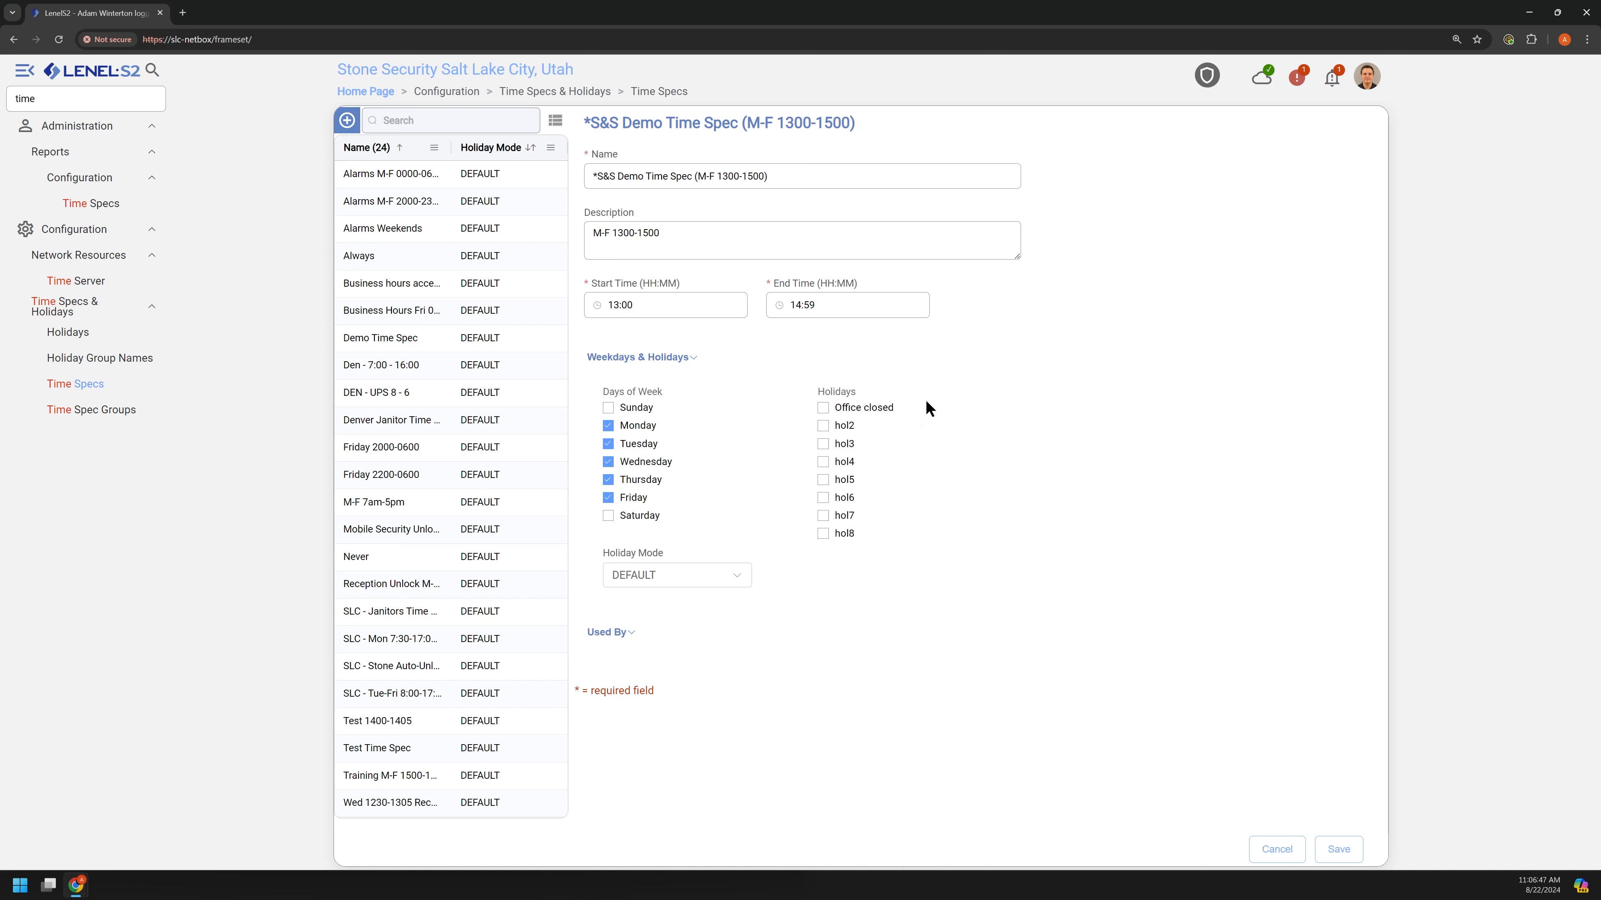
pyautogui.click(821, 411)
pyautogui.click(817, 408)
pyautogui.click(732, 578)
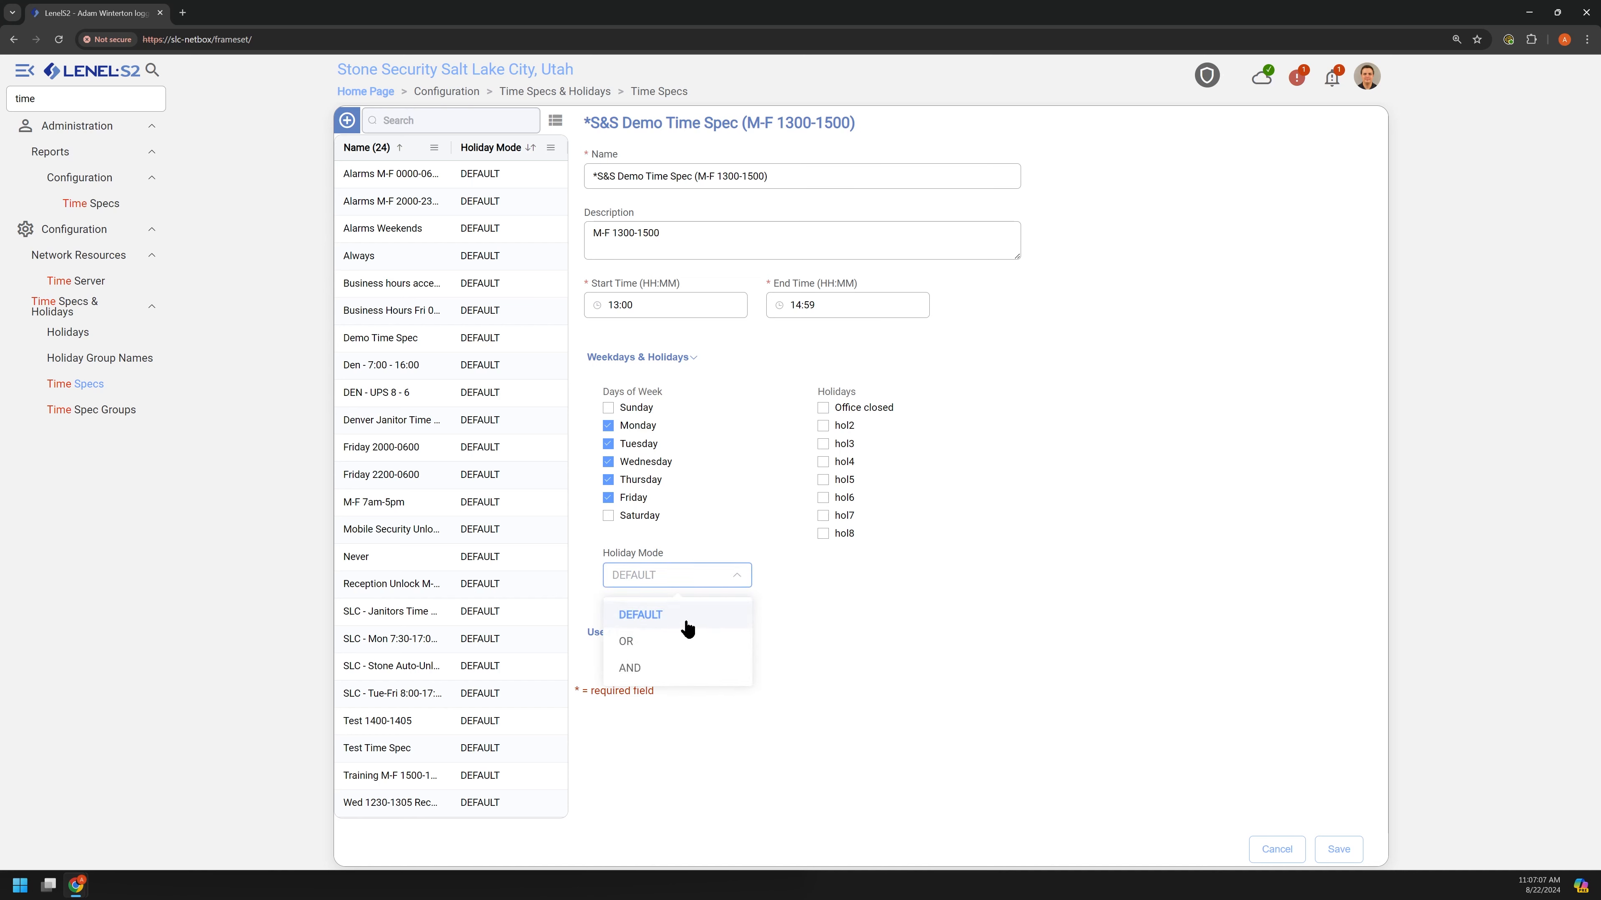
pyautogui.click(1004, 572)
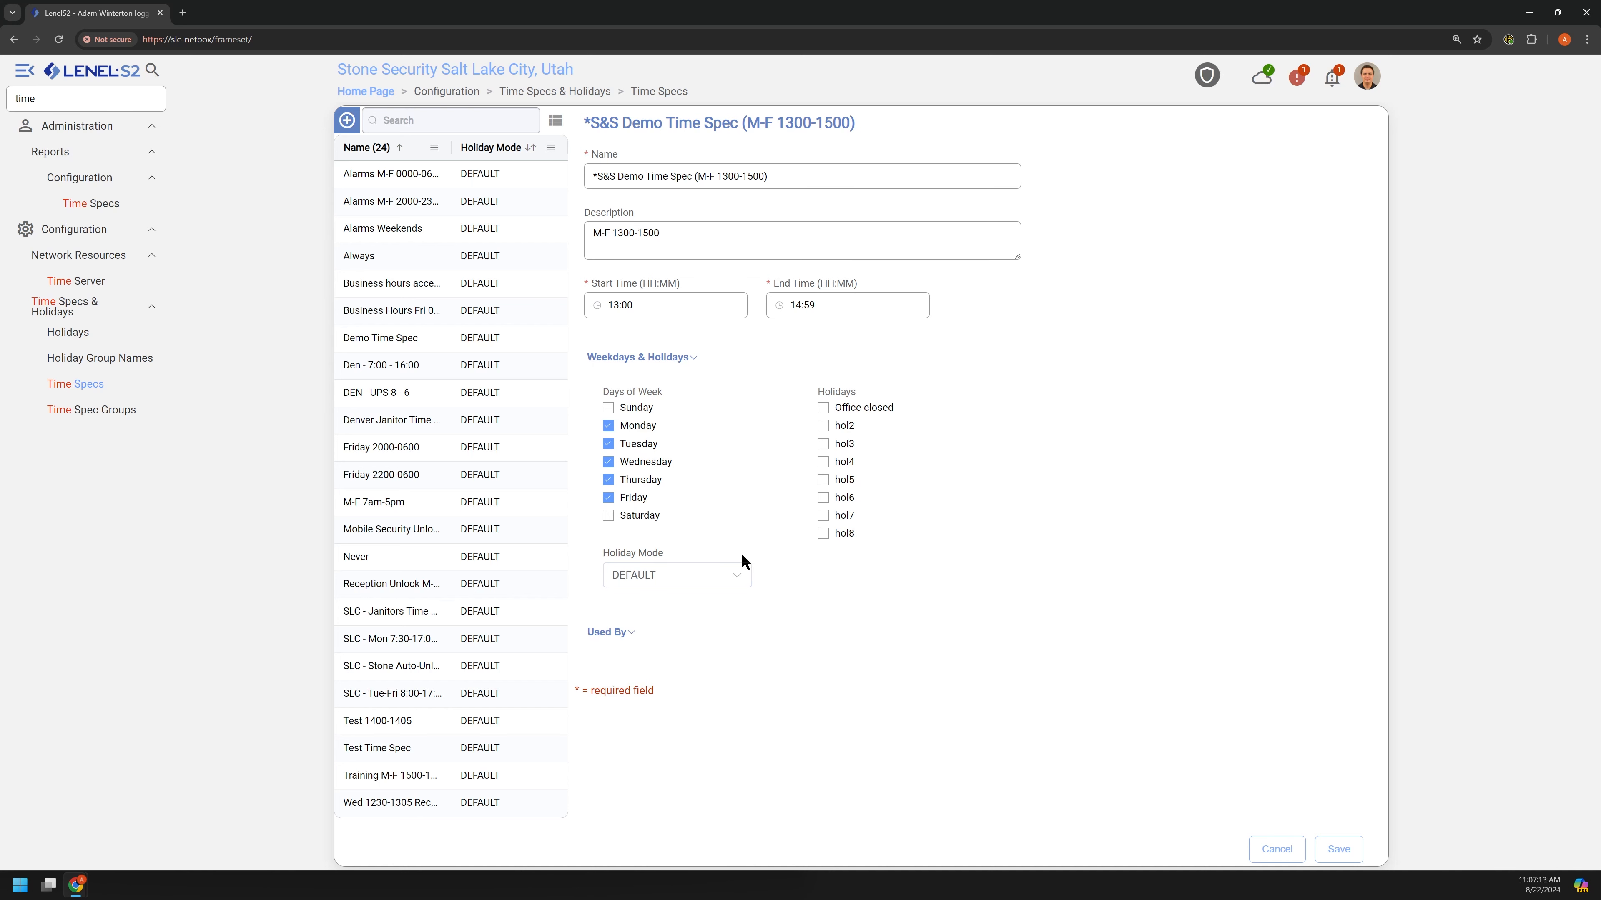
pyautogui.click(712, 575)
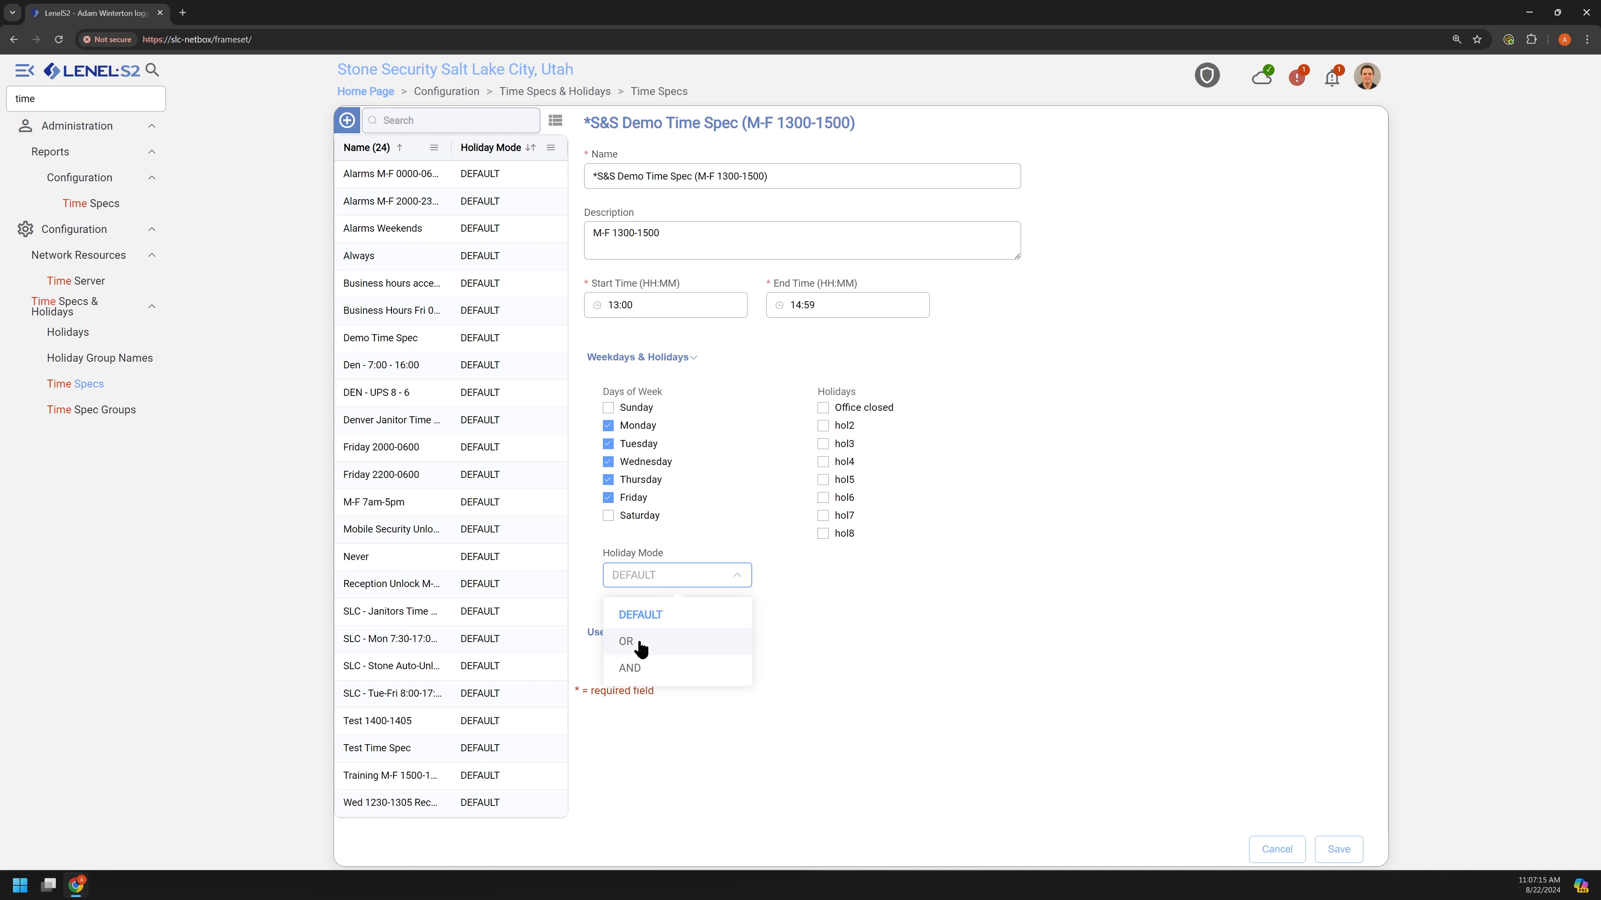
pyautogui.click(896, 646)
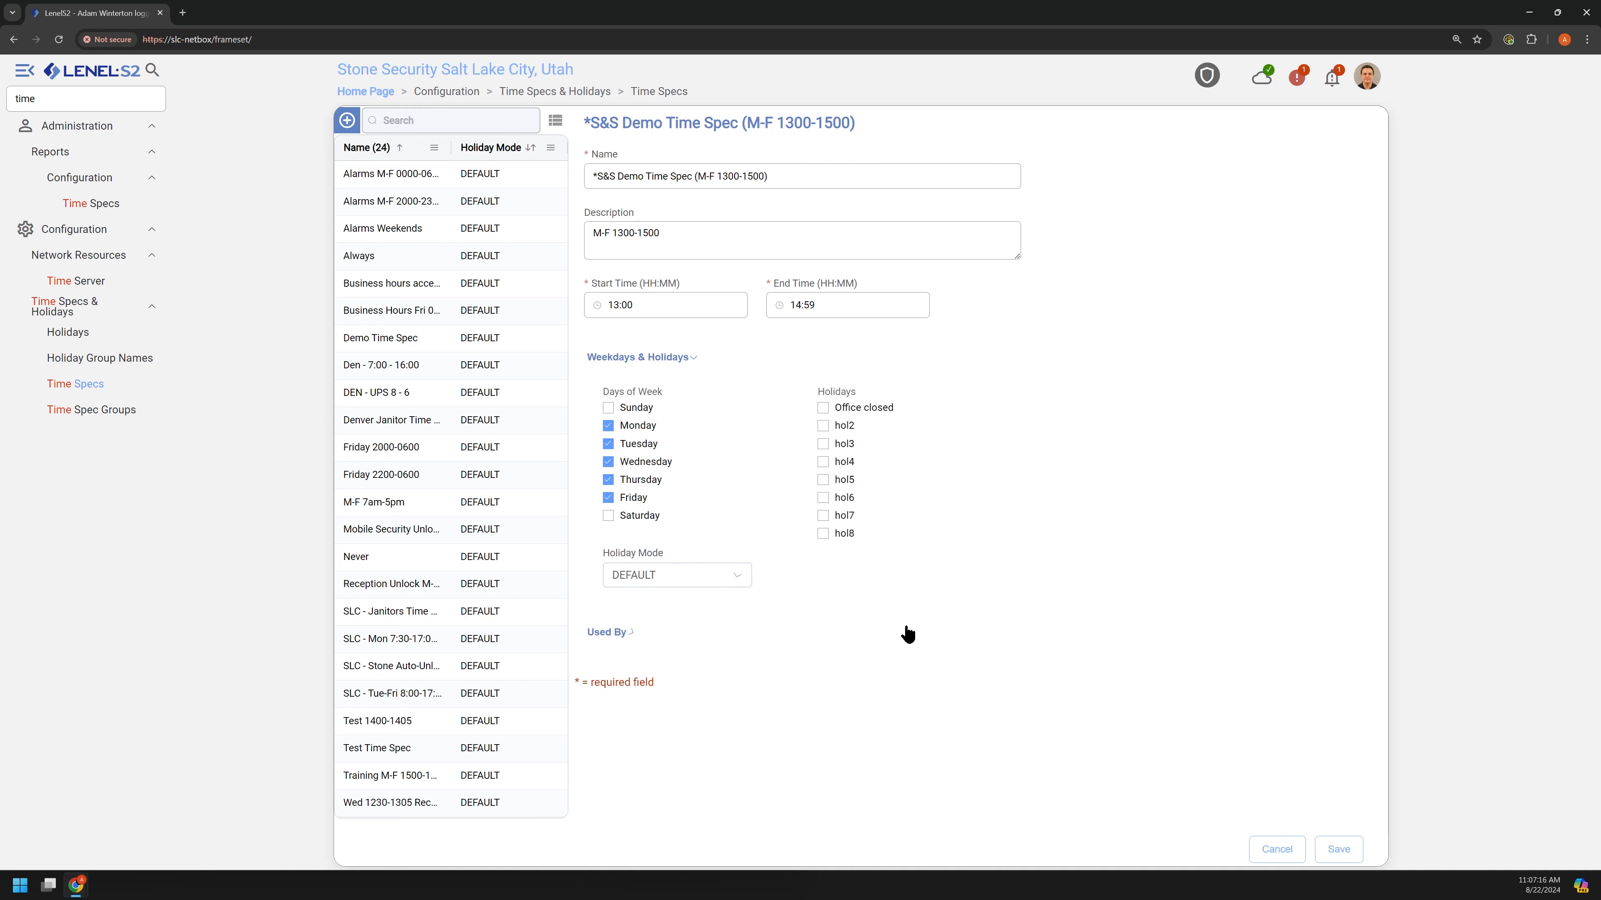
pyautogui.click(681, 635)
# Save the time spec, then review its description and the Weekdays & Holidays section.
pyautogui.click(1336, 849)
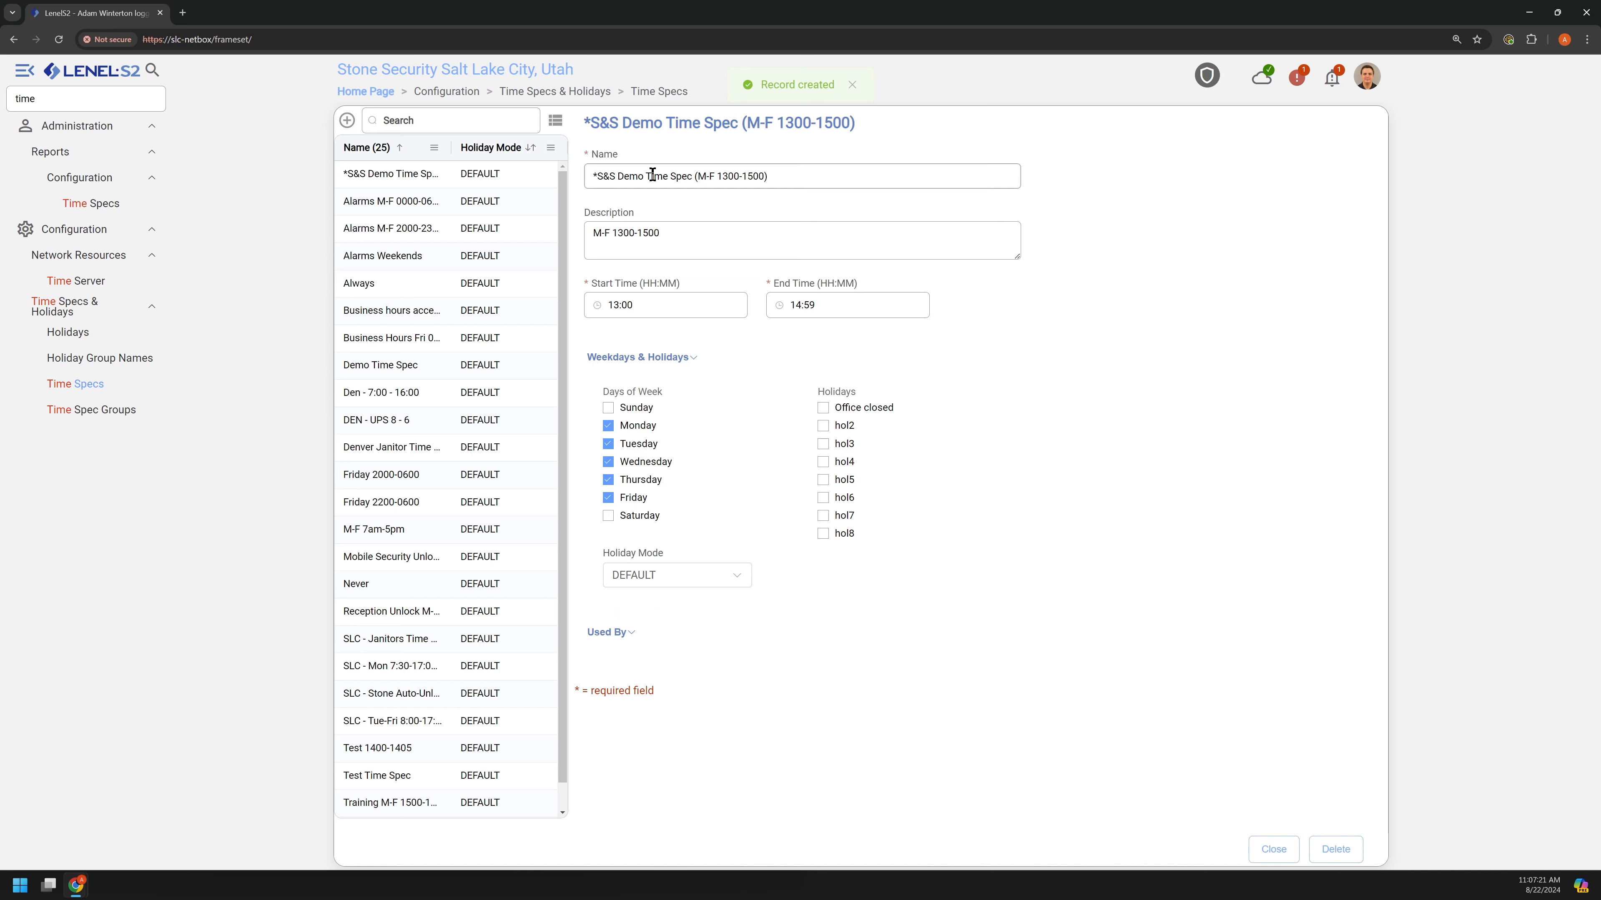
pyautogui.moveTo(592, 233); pyautogui.dragTo(674, 235)
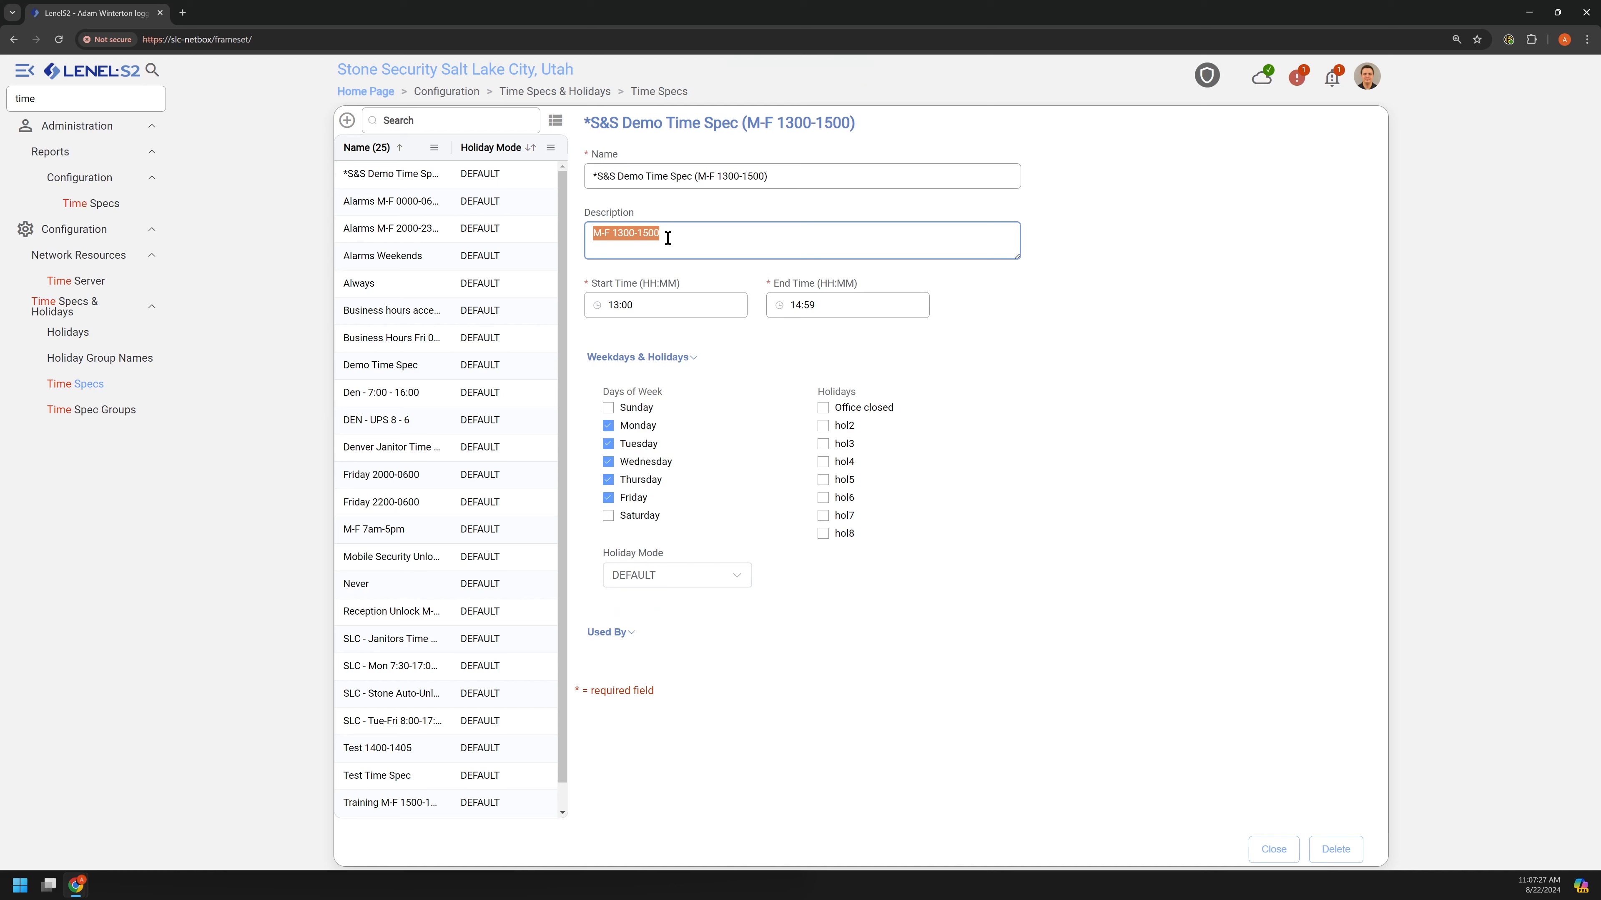
pyautogui.click(667, 237)
pyautogui.click(1118, 369)
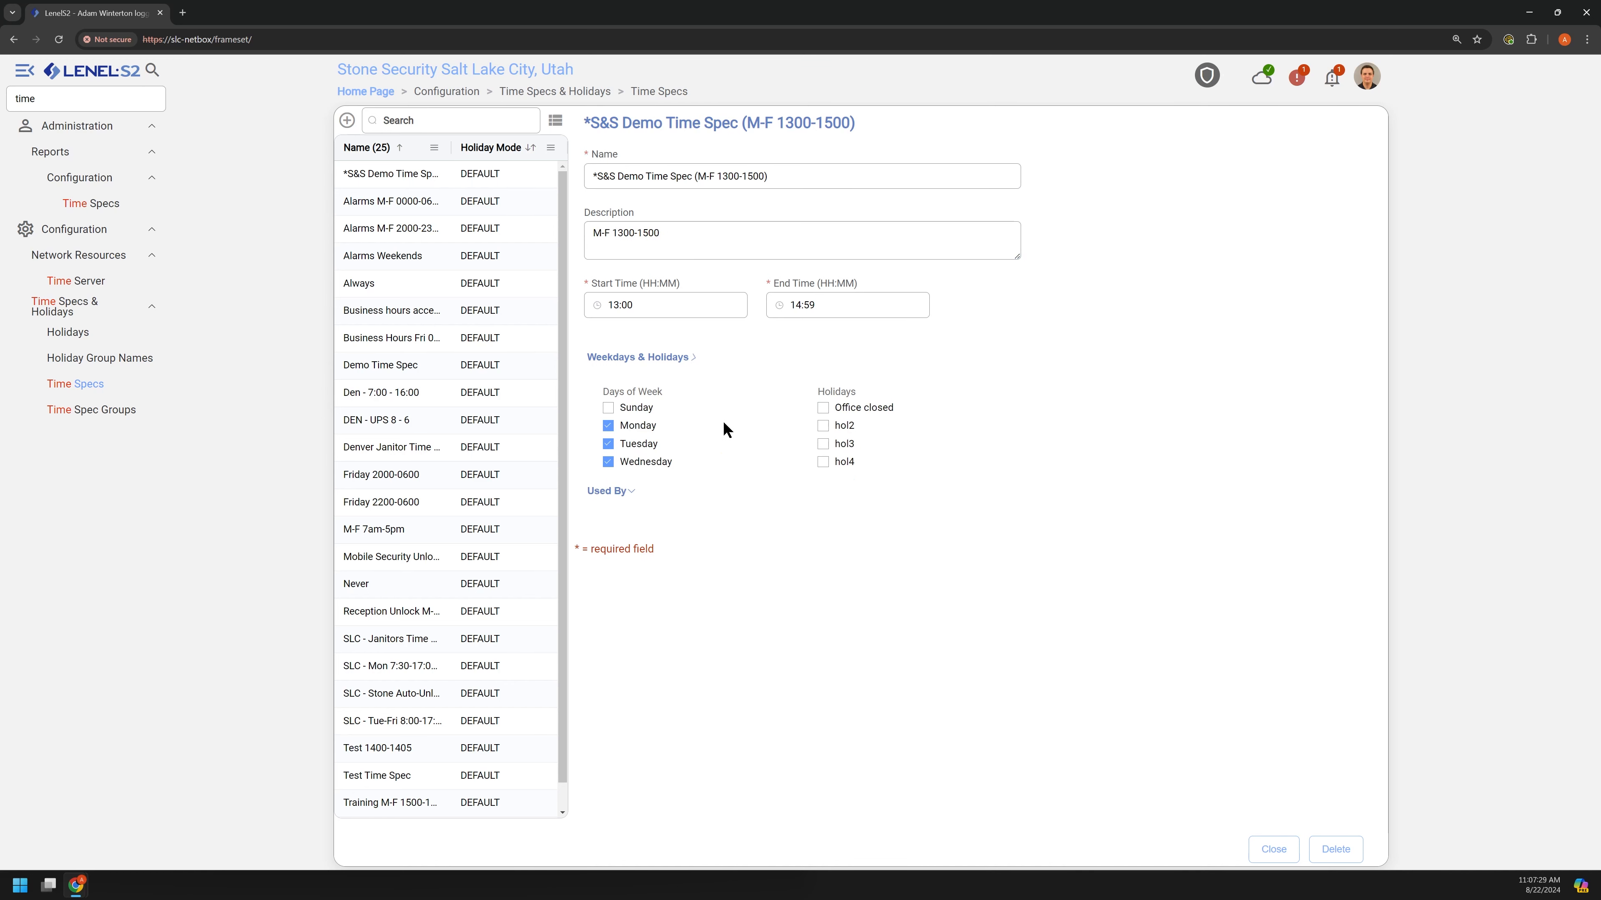
pyautogui.click(657, 369)
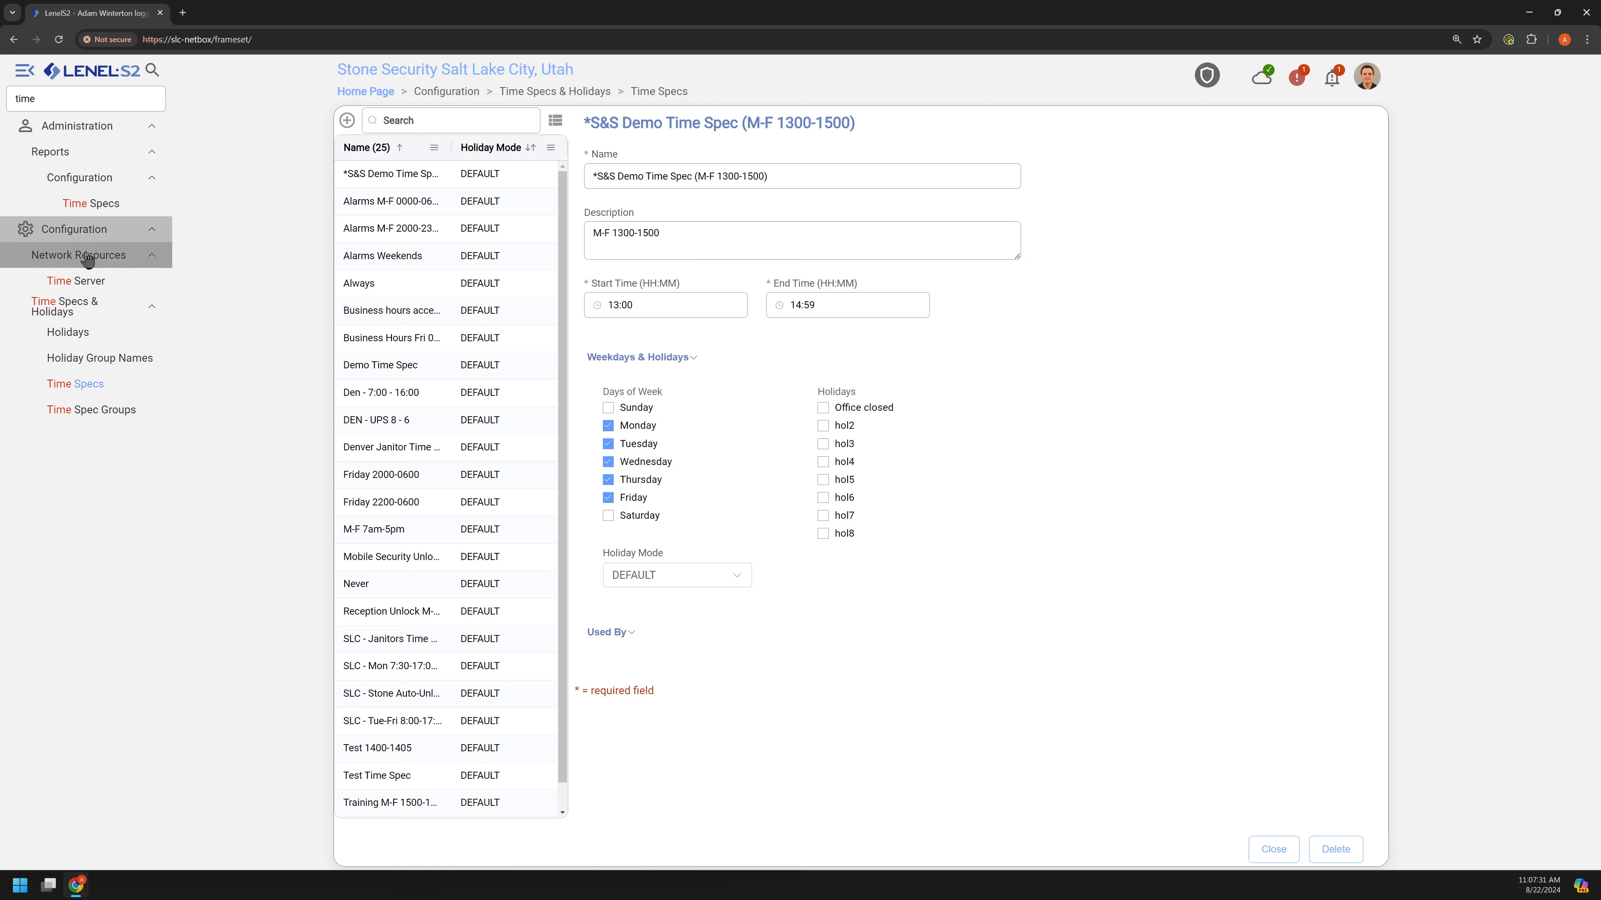
# Clear the menu search and open *S&S Demo Access Level from Access Control > Access Levels.
pyautogui.click(29, 101)
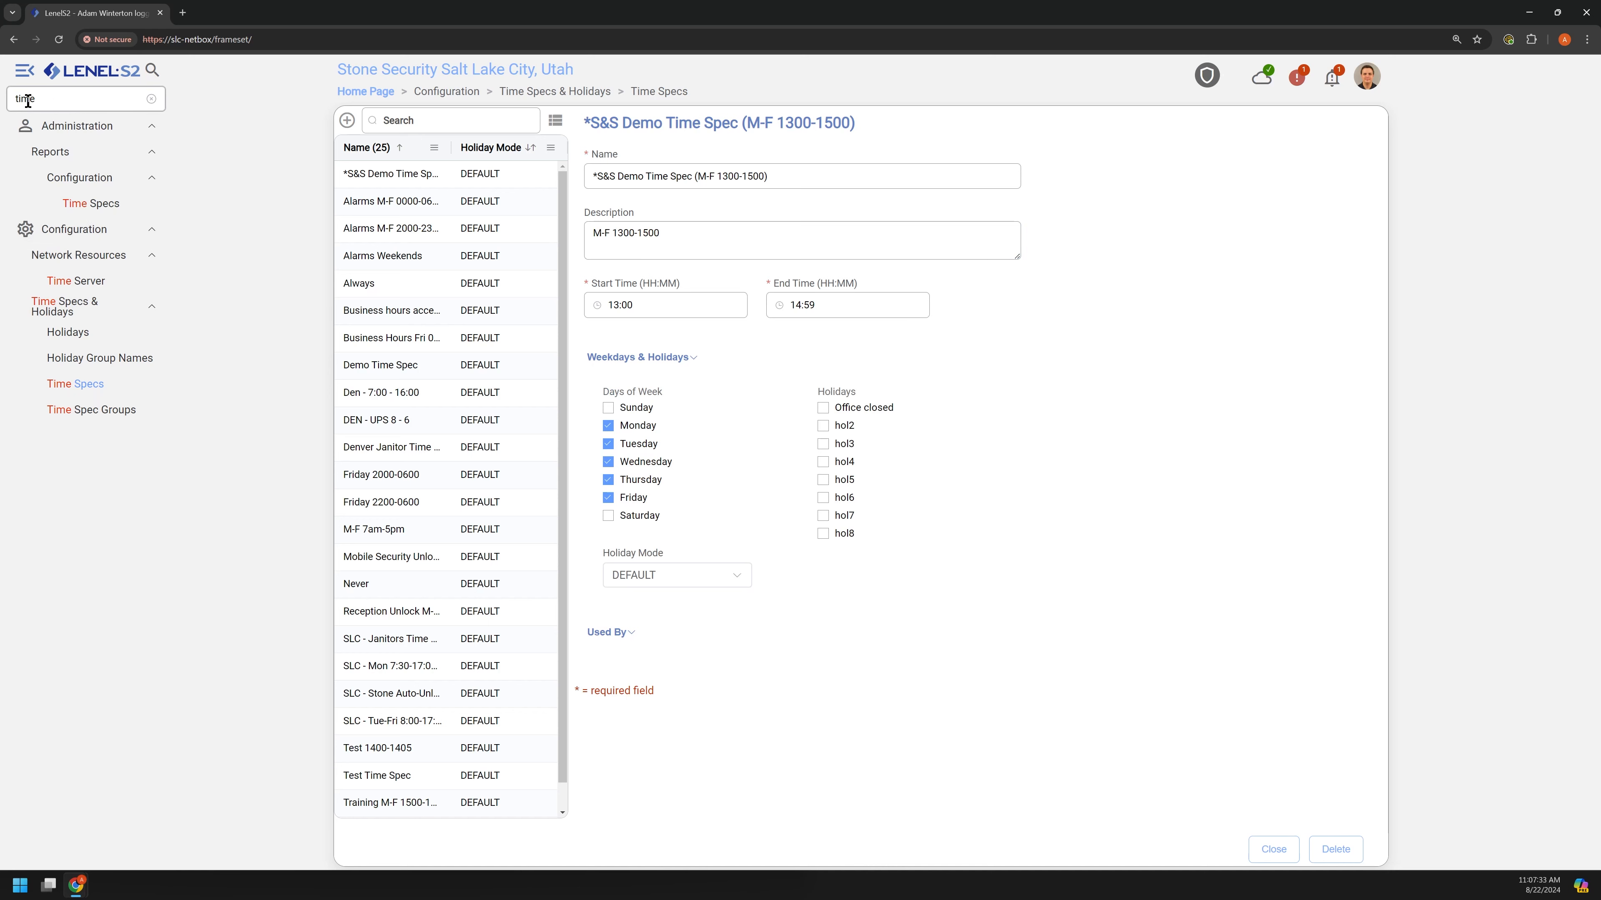
pyautogui.click(151, 101)
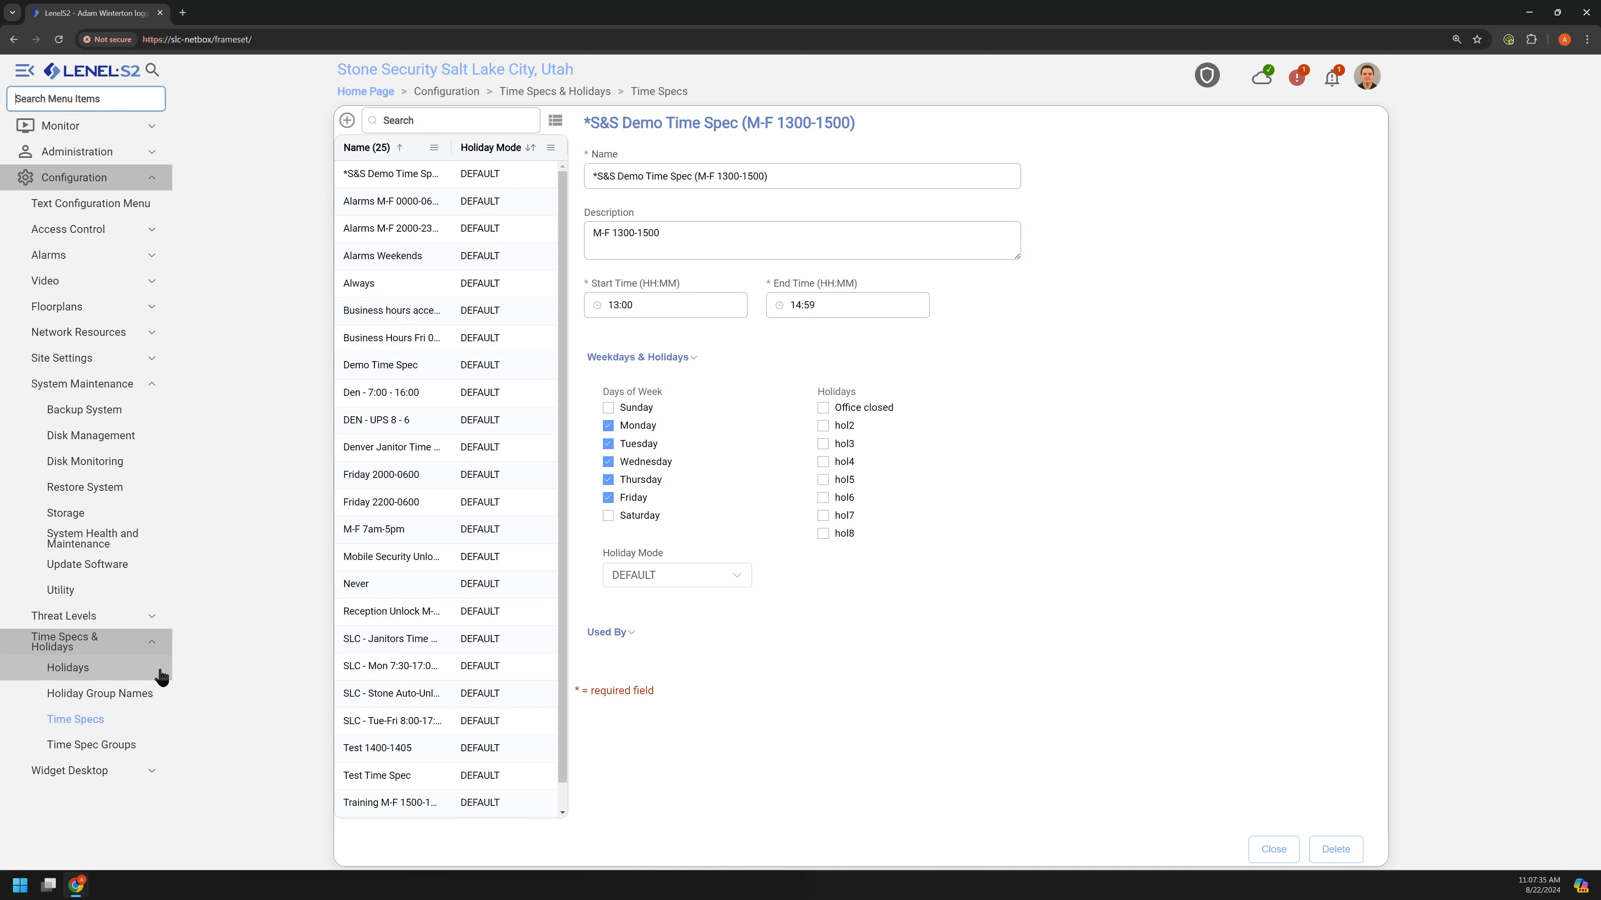
pyautogui.click(100, 229)
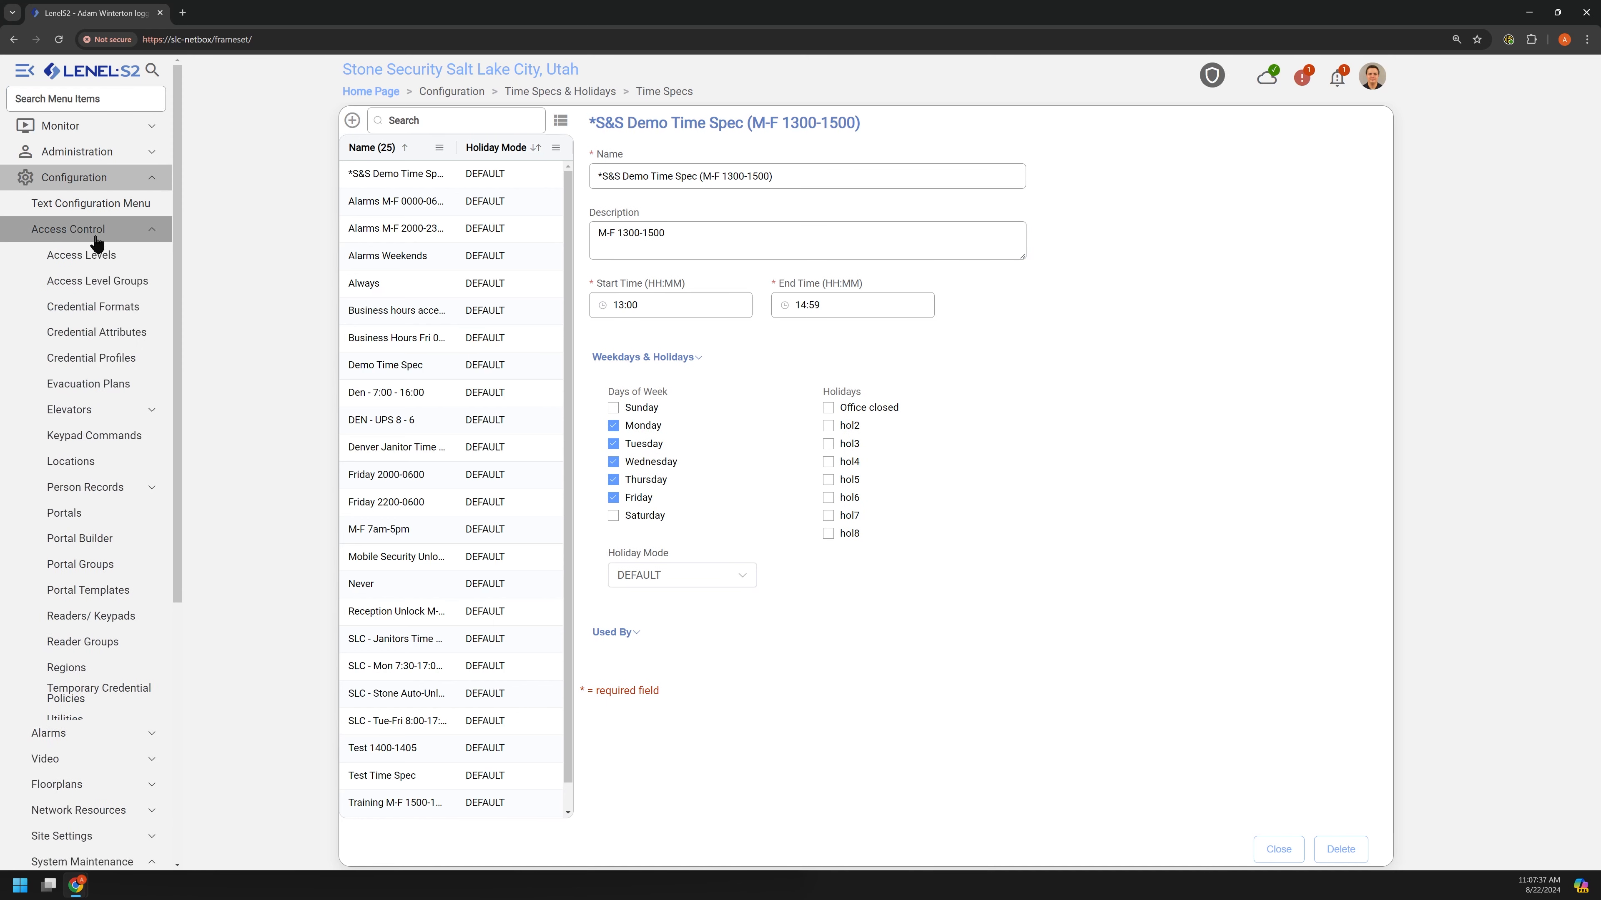
pyautogui.click(104, 256)
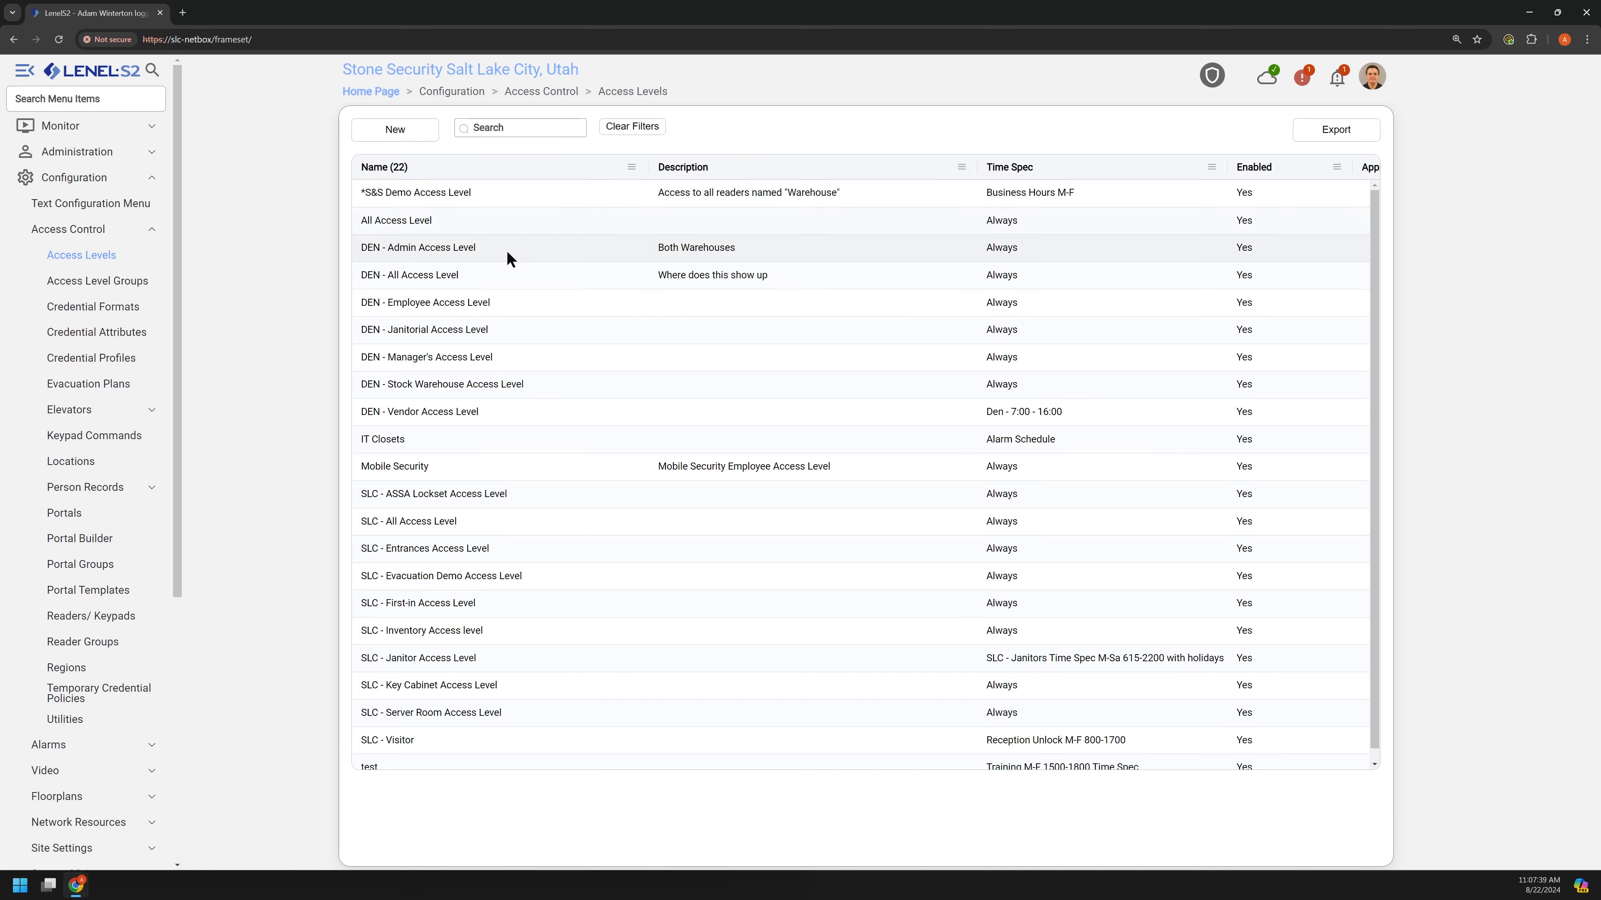
pyautogui.click(489, 199)
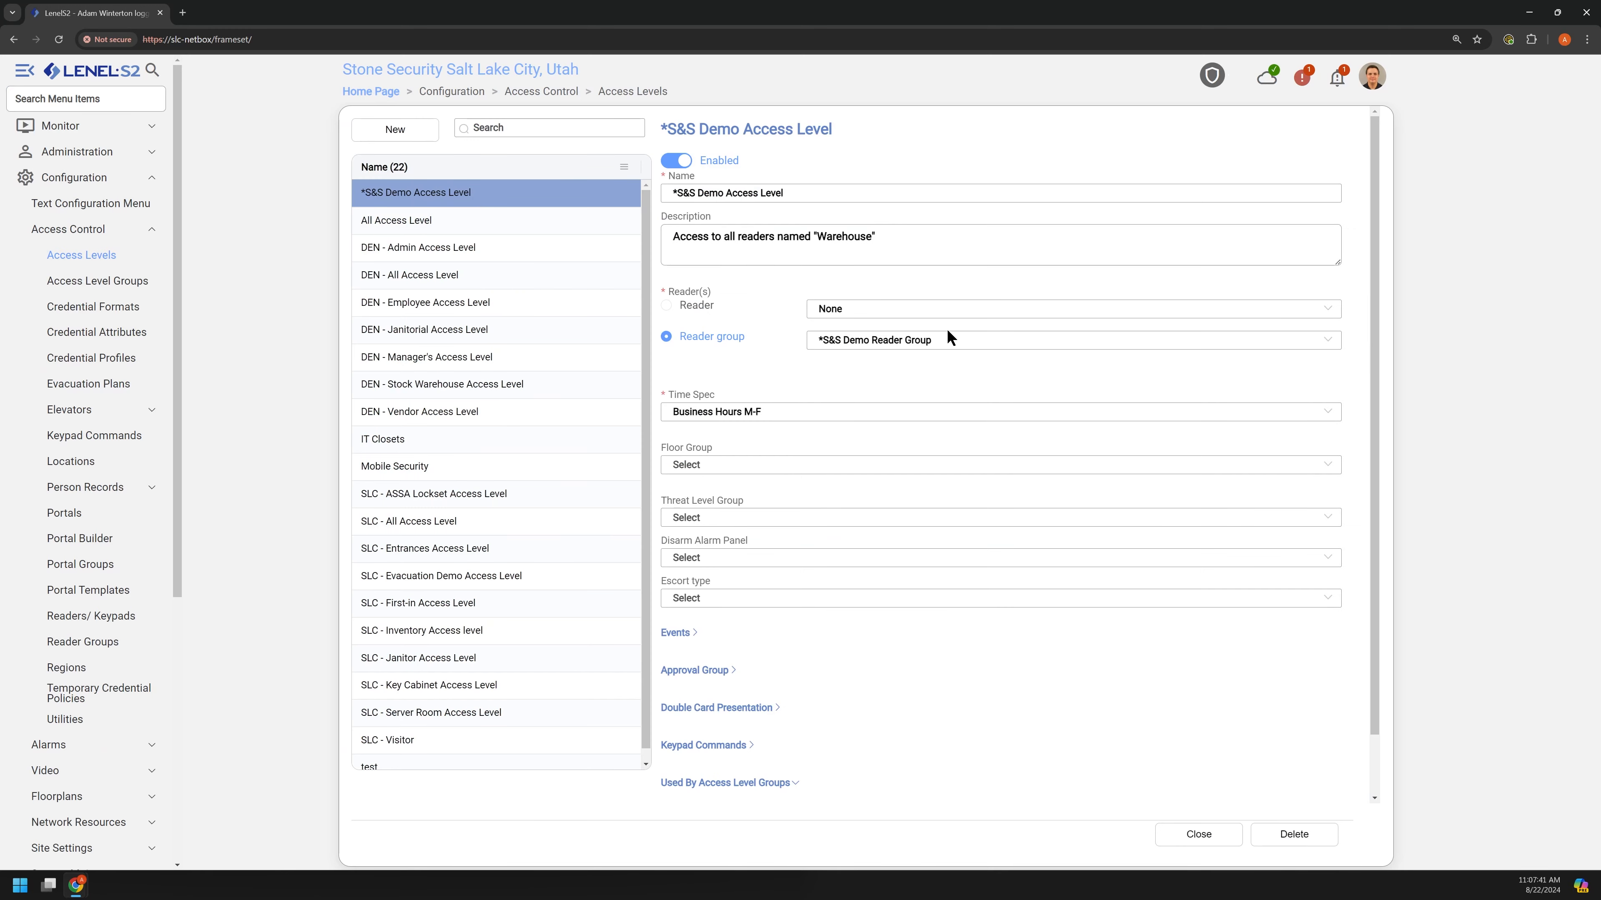
# Assign the *S&S Demo Time Spec (M-F 1300-1500) to the access level and save.
pyautogui.click(725, 416)
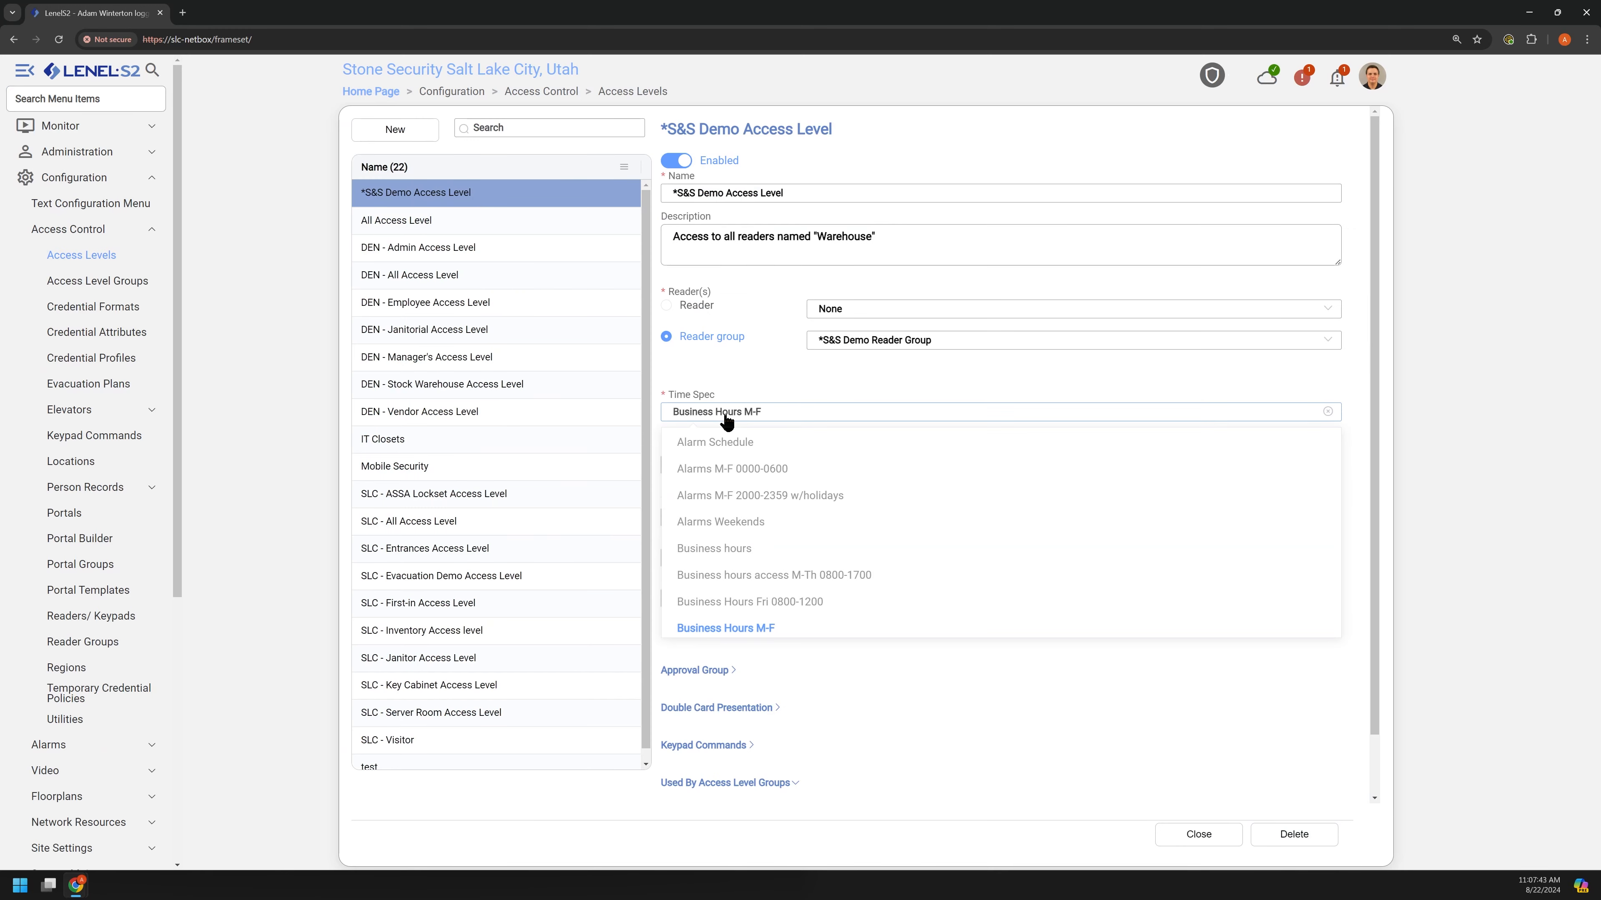
pyautogui.scroll(-4, 763, 482)
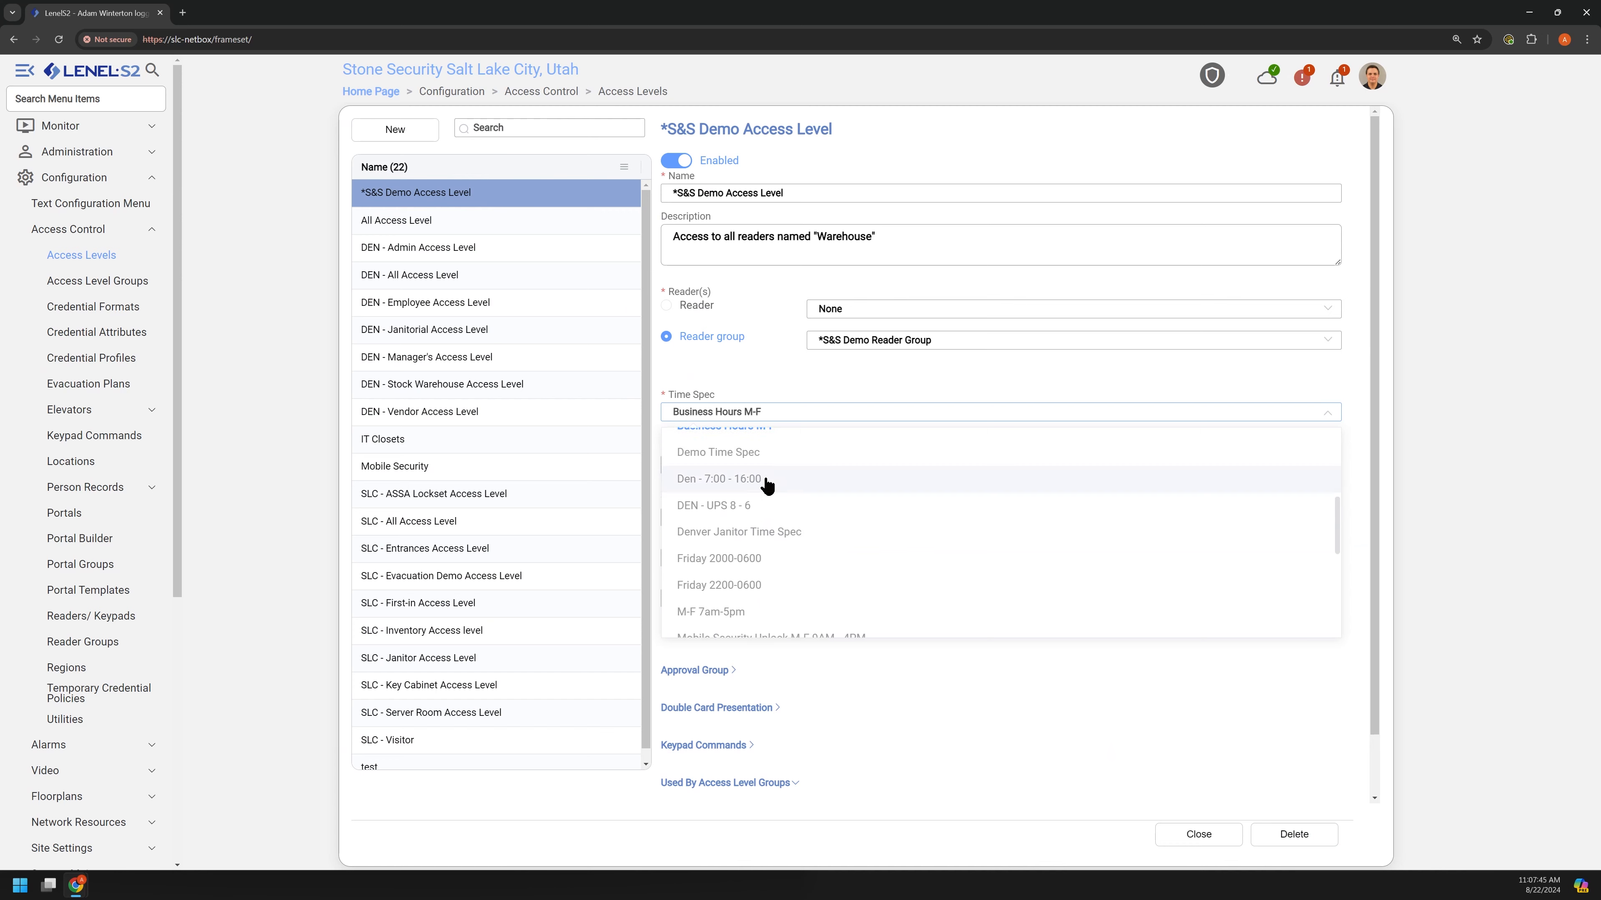
pyautogui.scroll(-5, 765, 483)
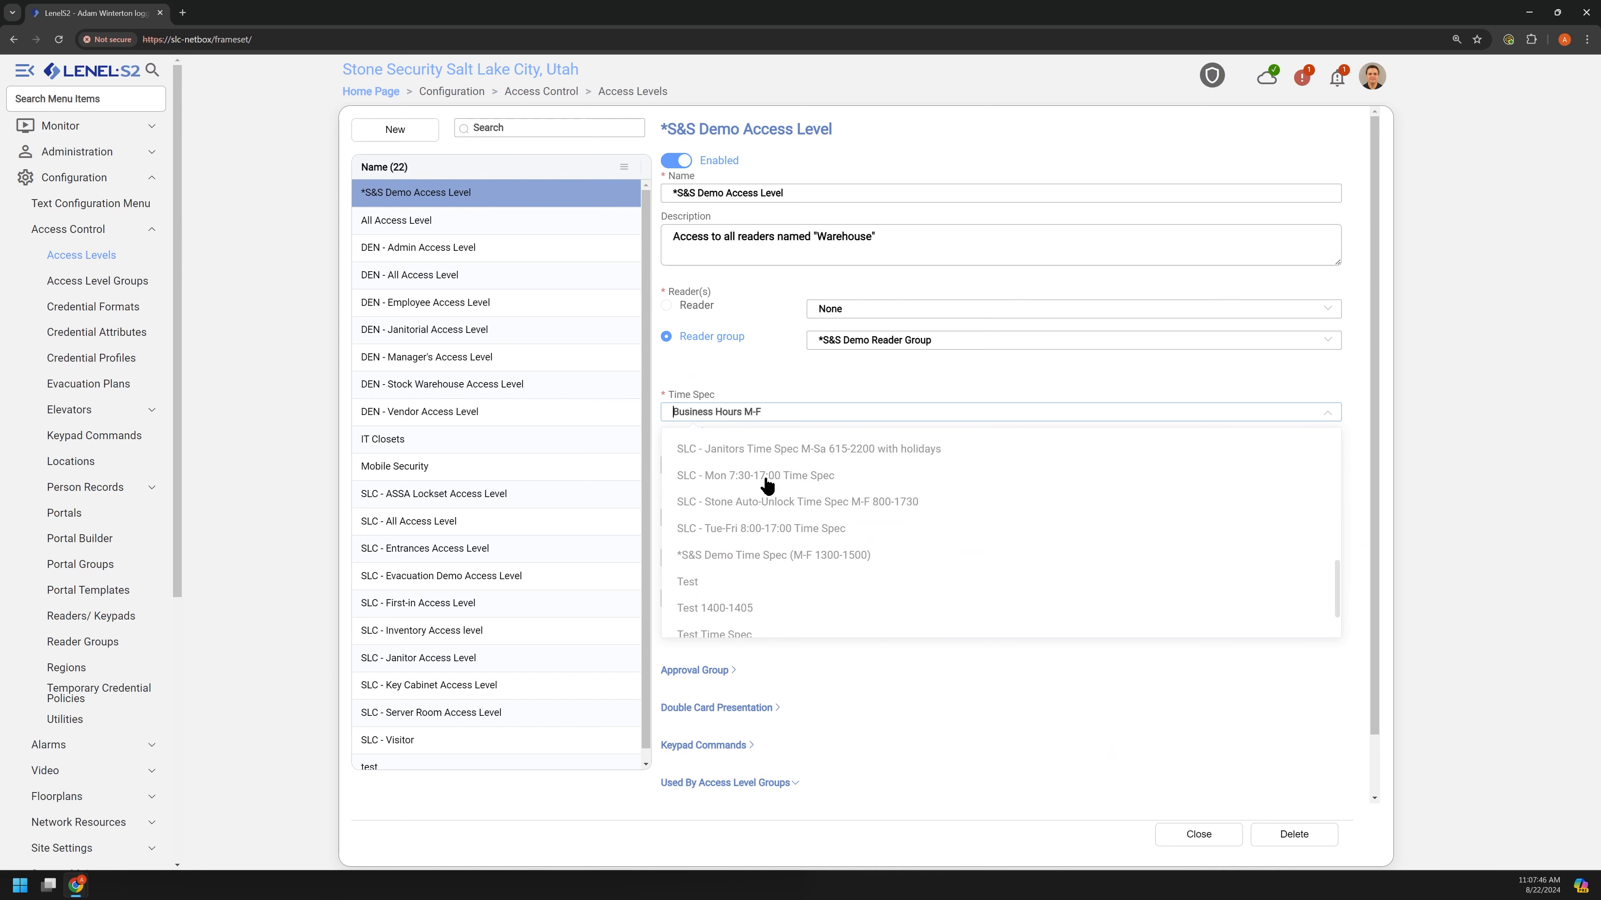
pyautogui.click(756, 553)
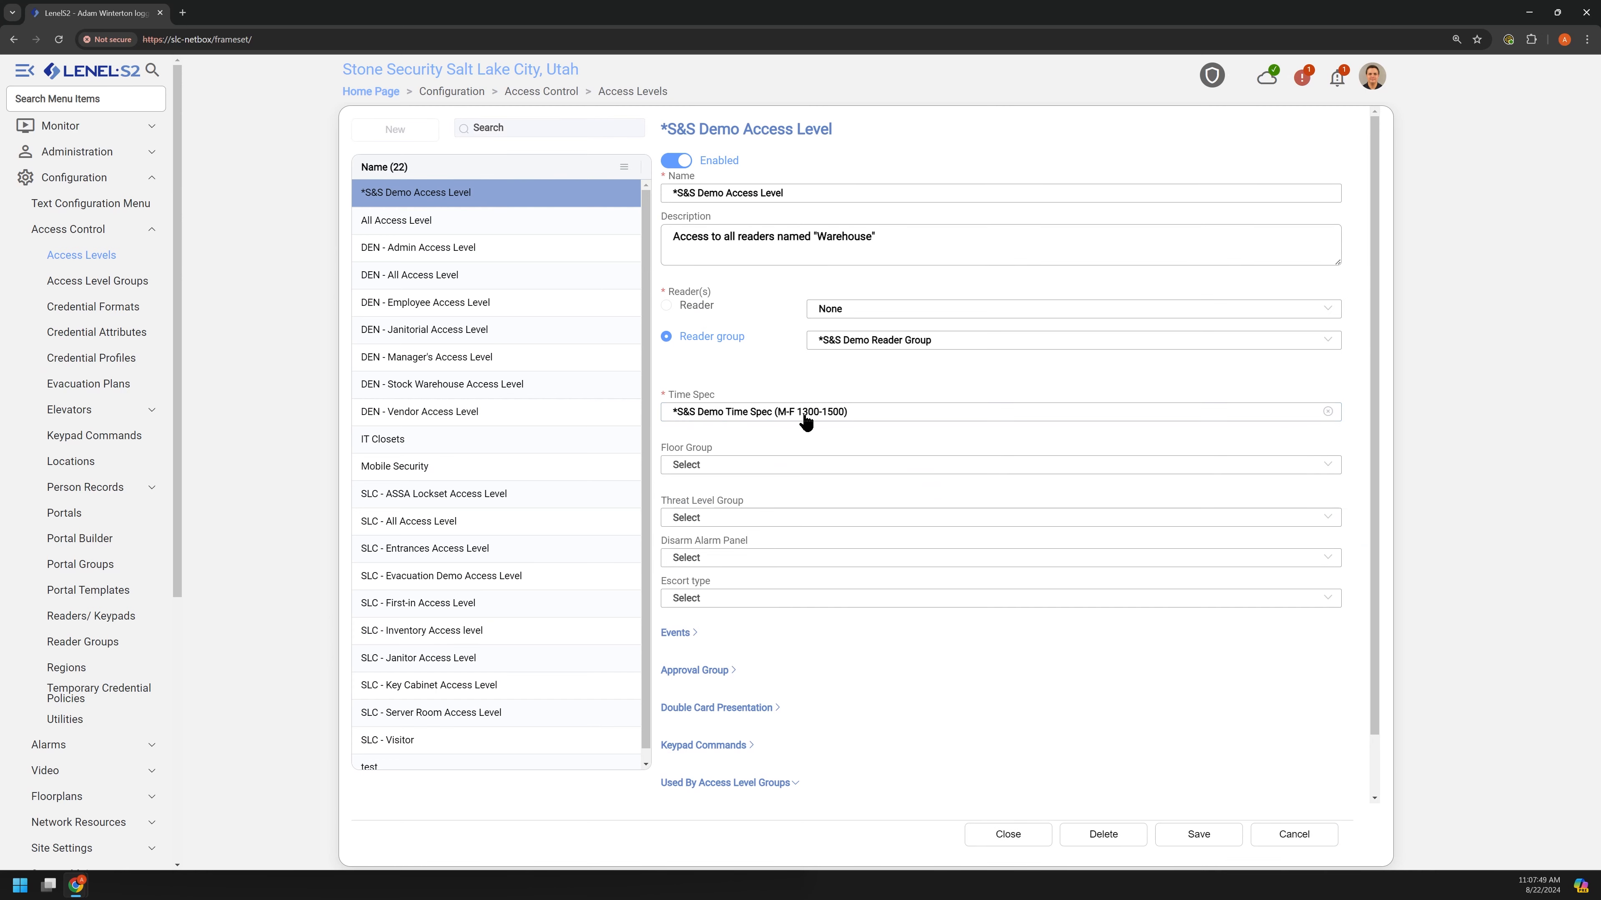
pyautogui.click(840, 417)
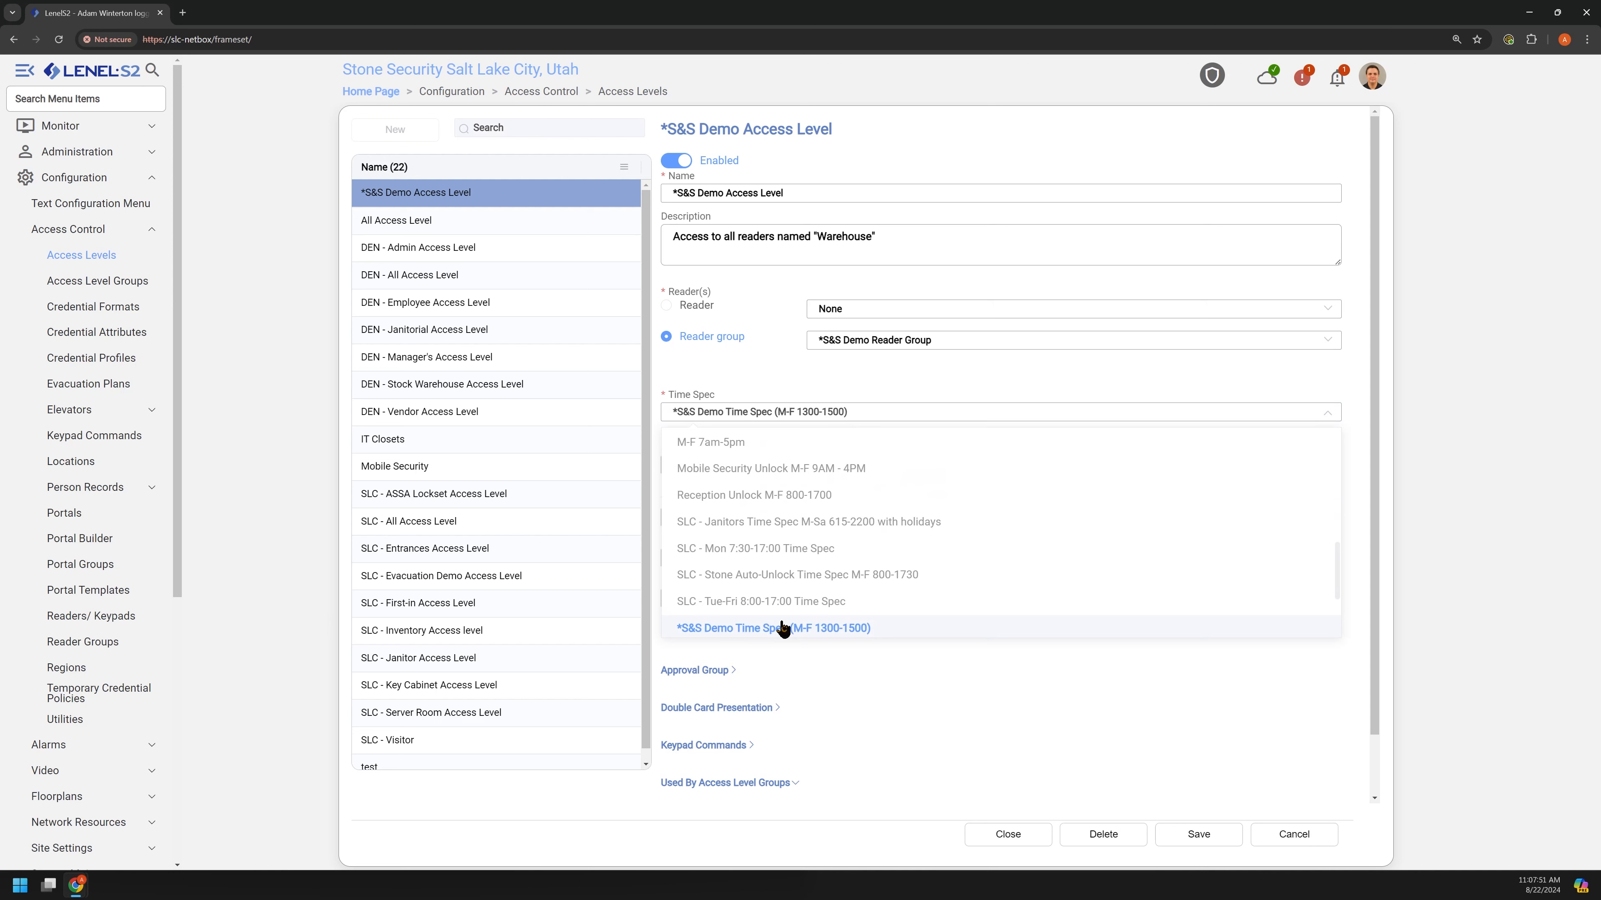
pyautogui.scroll(-1, 720, 588)
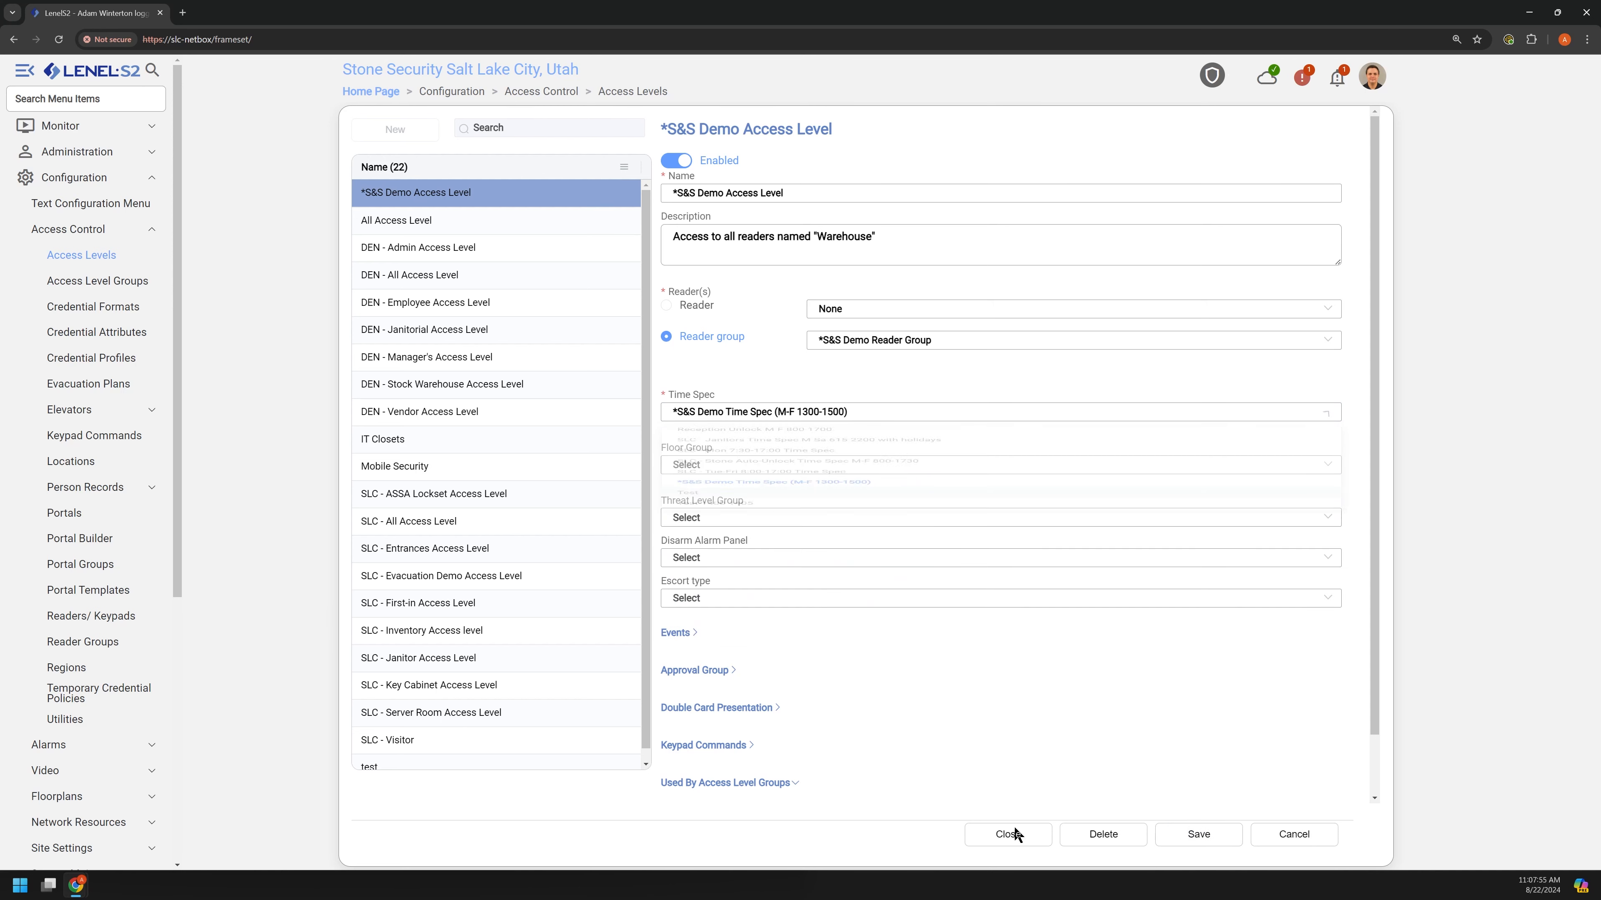
pyautogui.click(1197, 834)
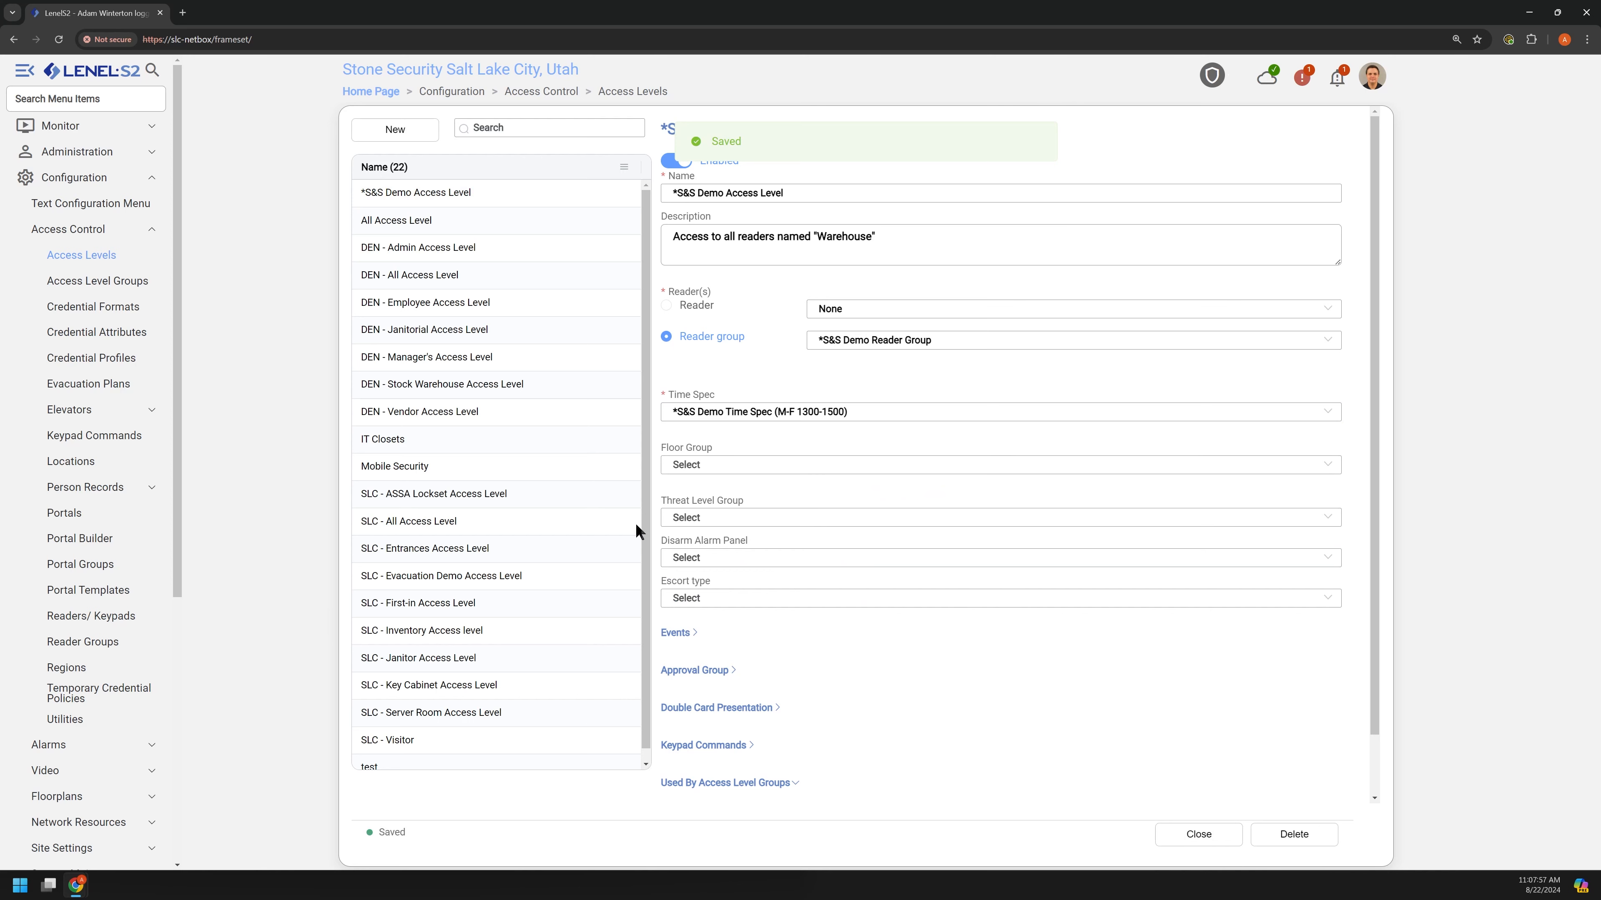
pyautogui.scroll(-5, 97, 690)
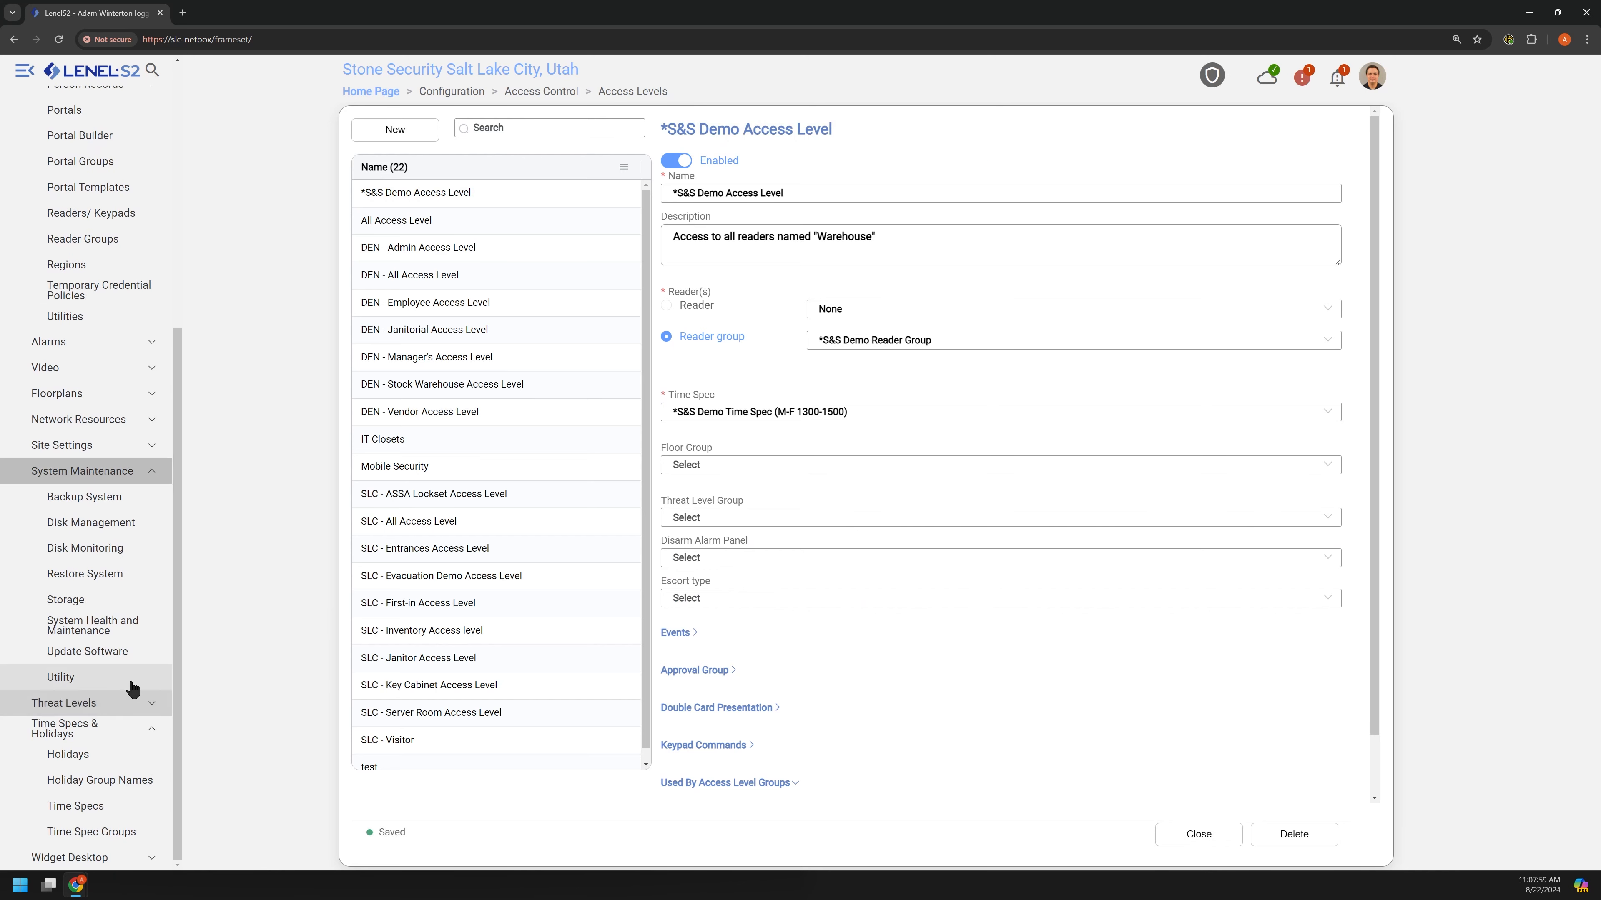
# Add a new time spec group named '*S&S Demo Time Spec Group' from Time Spec Groups.
pyautogui.click(98, 833)
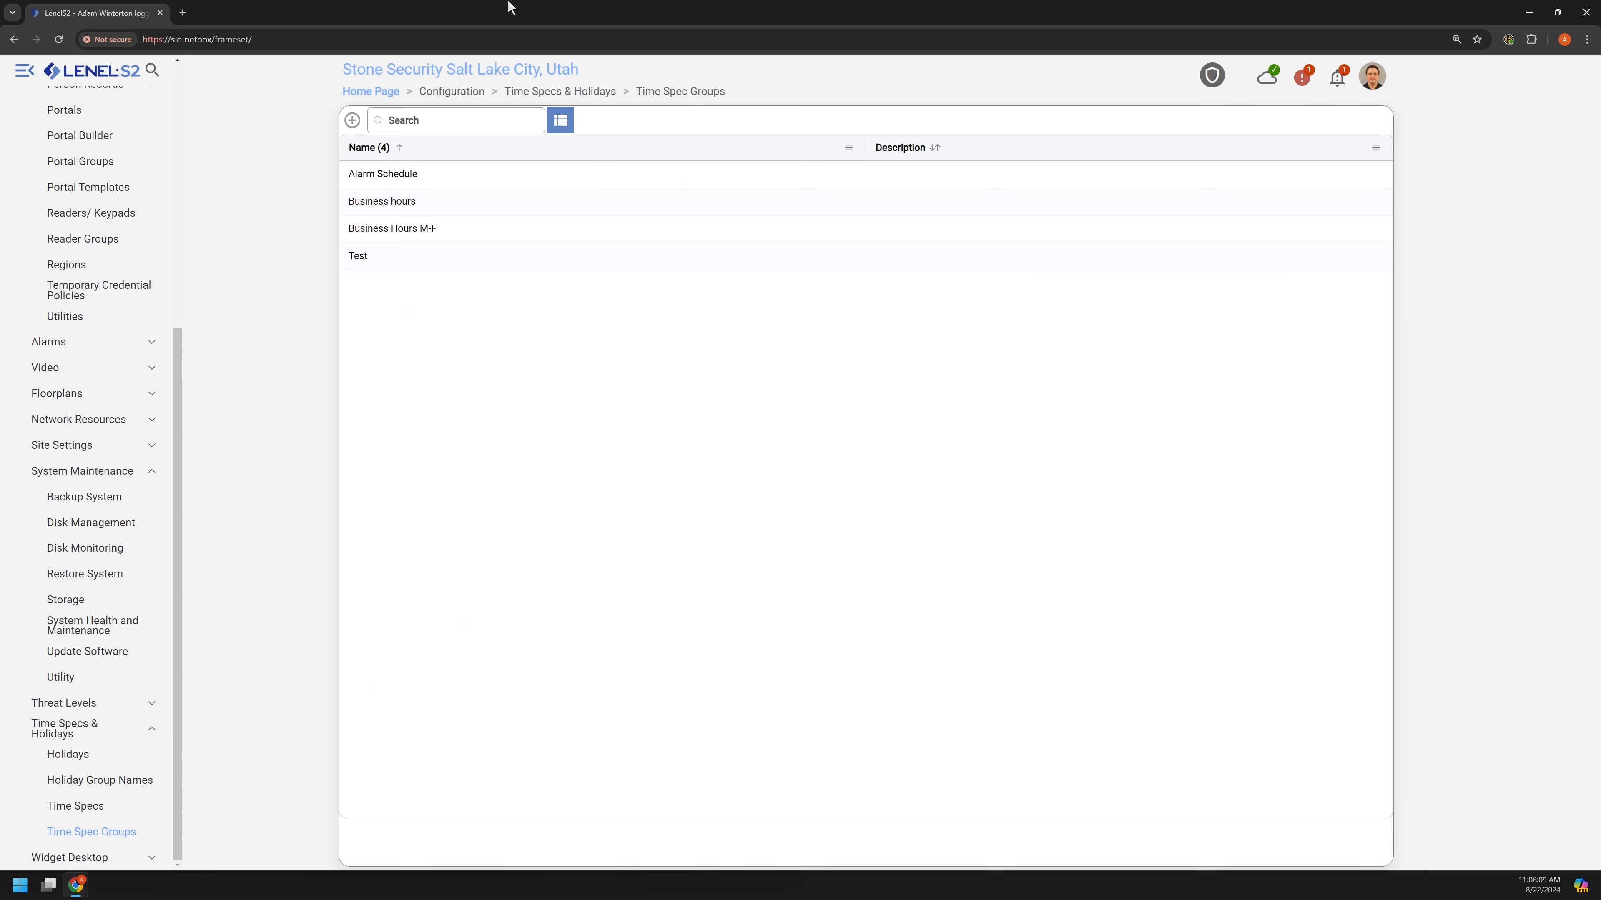
pyautogui.click(358, 125)
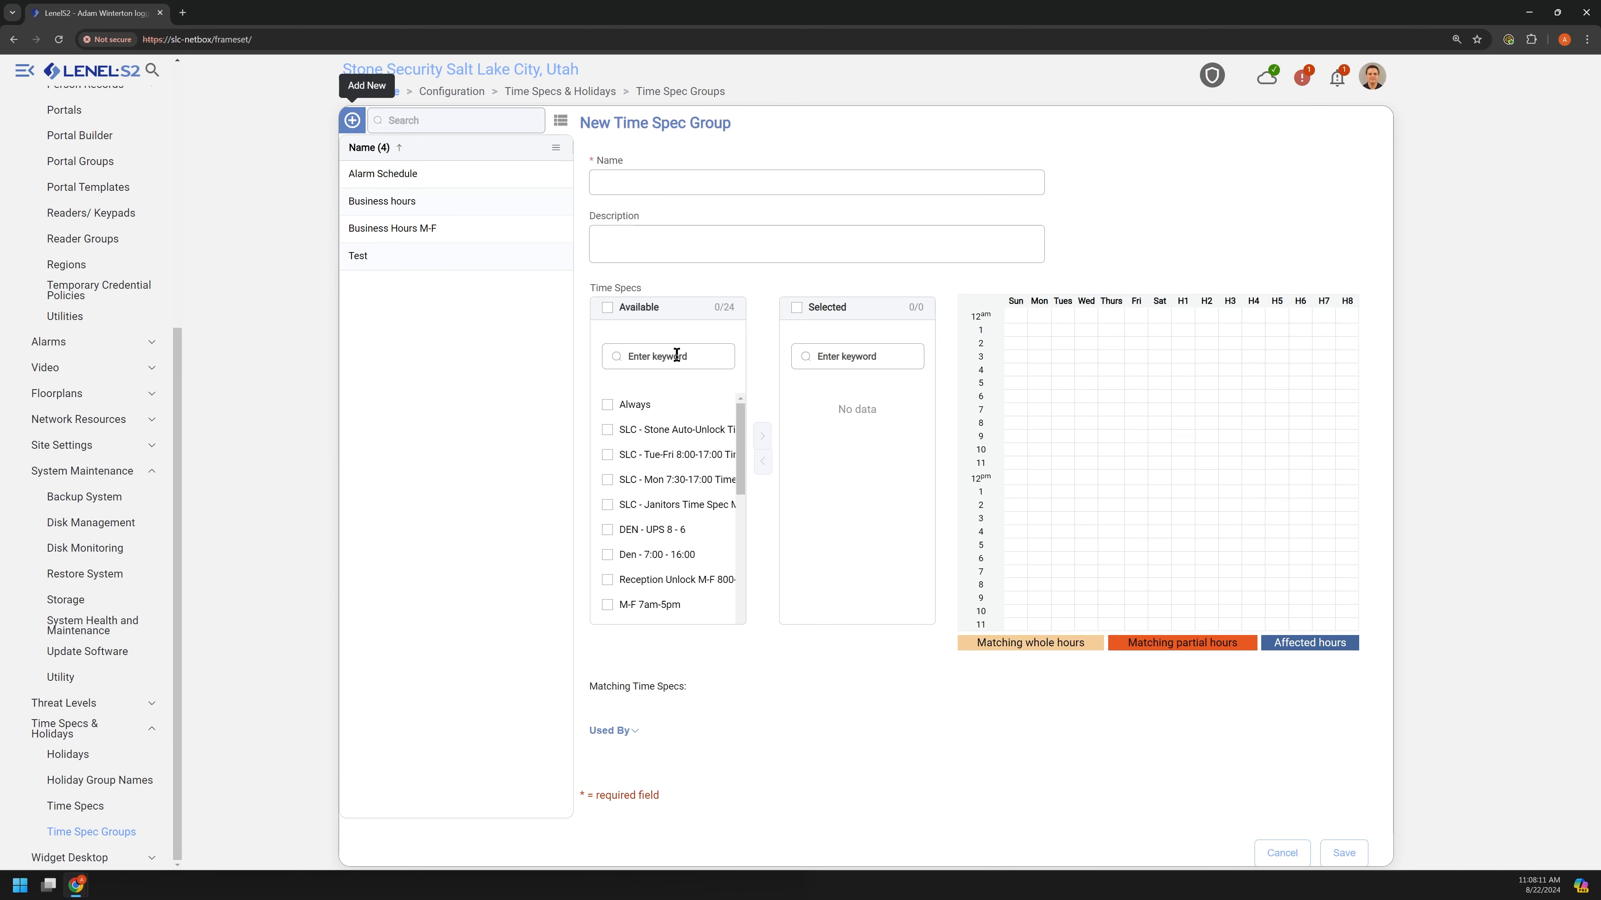
pyautogui.click(649, 182)
pyautogui.write('*')
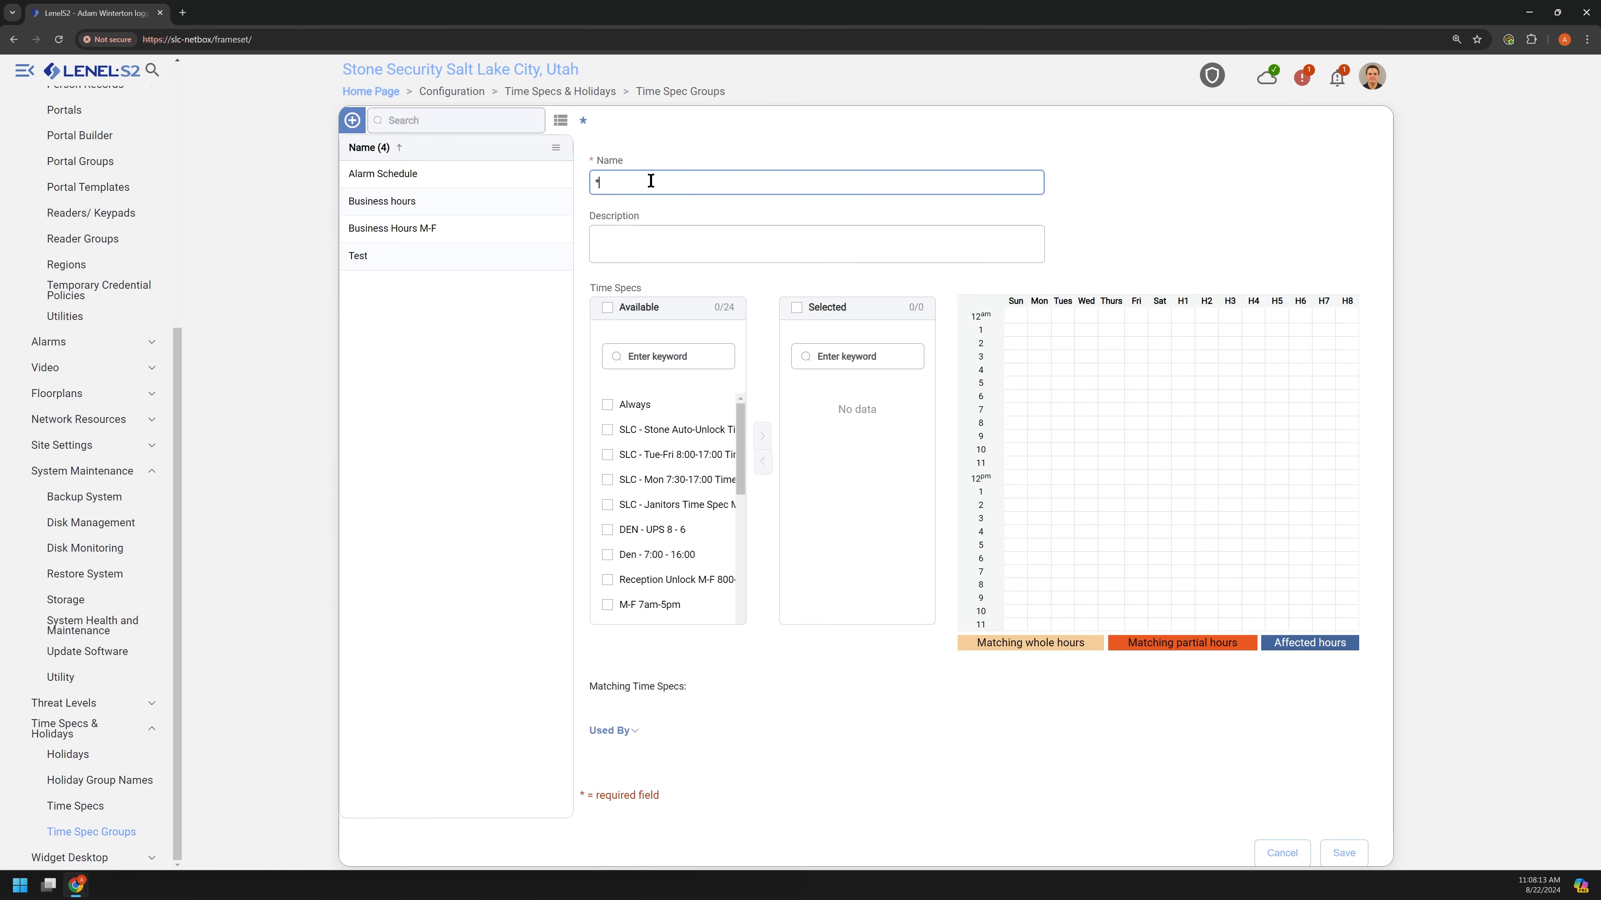
pyautogui.write('S&S Demo Time Spec Group')
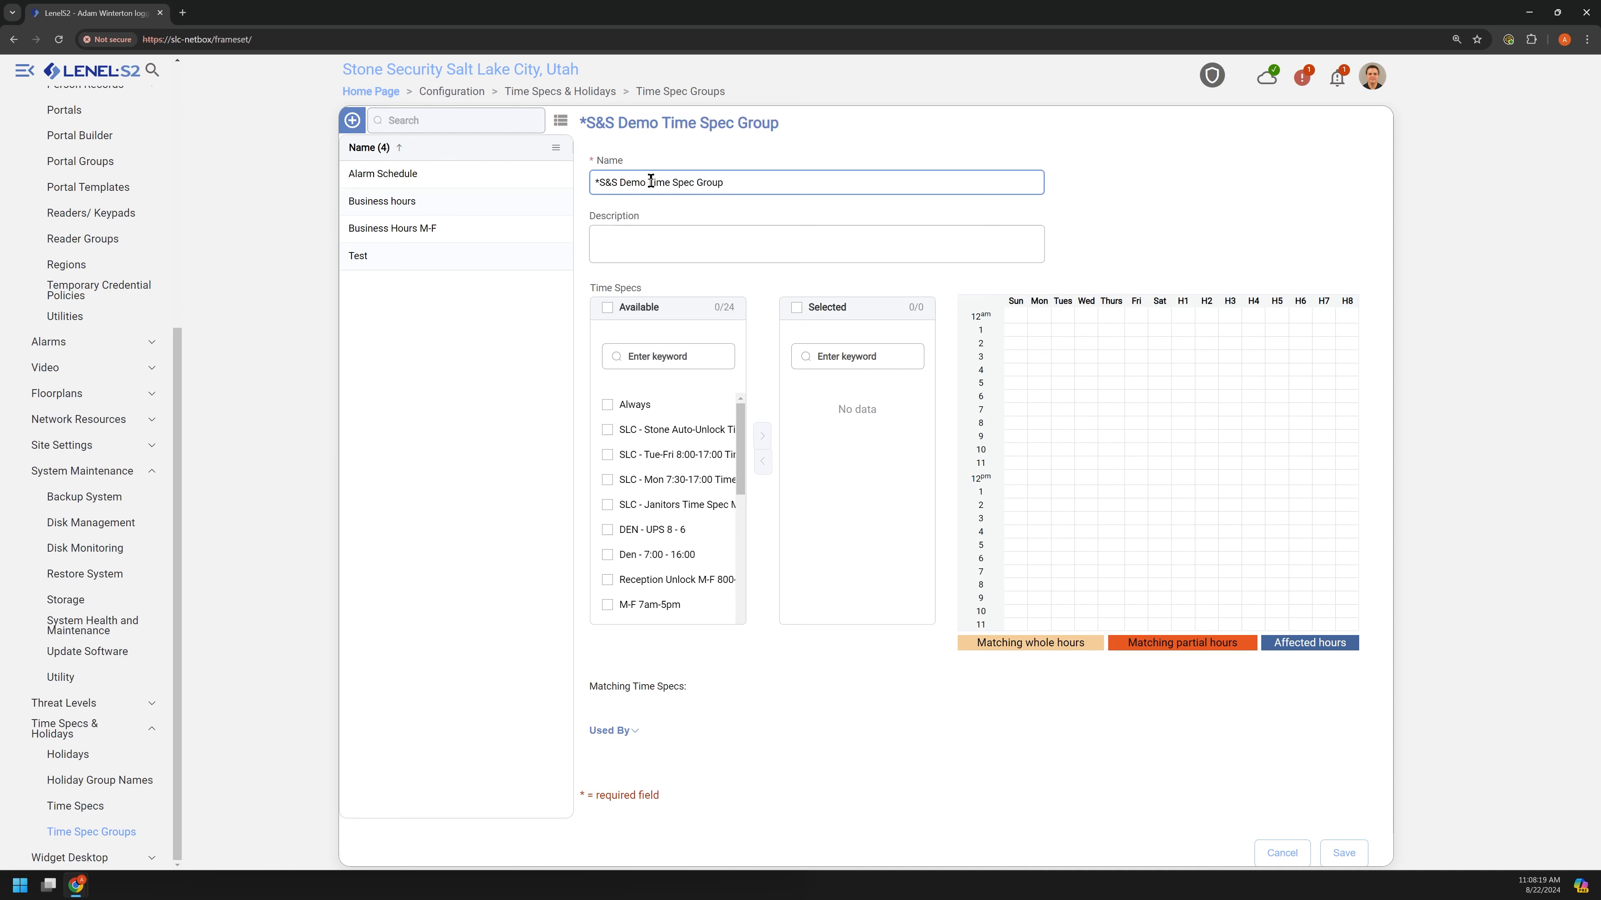
pyautogui.press('Tab')
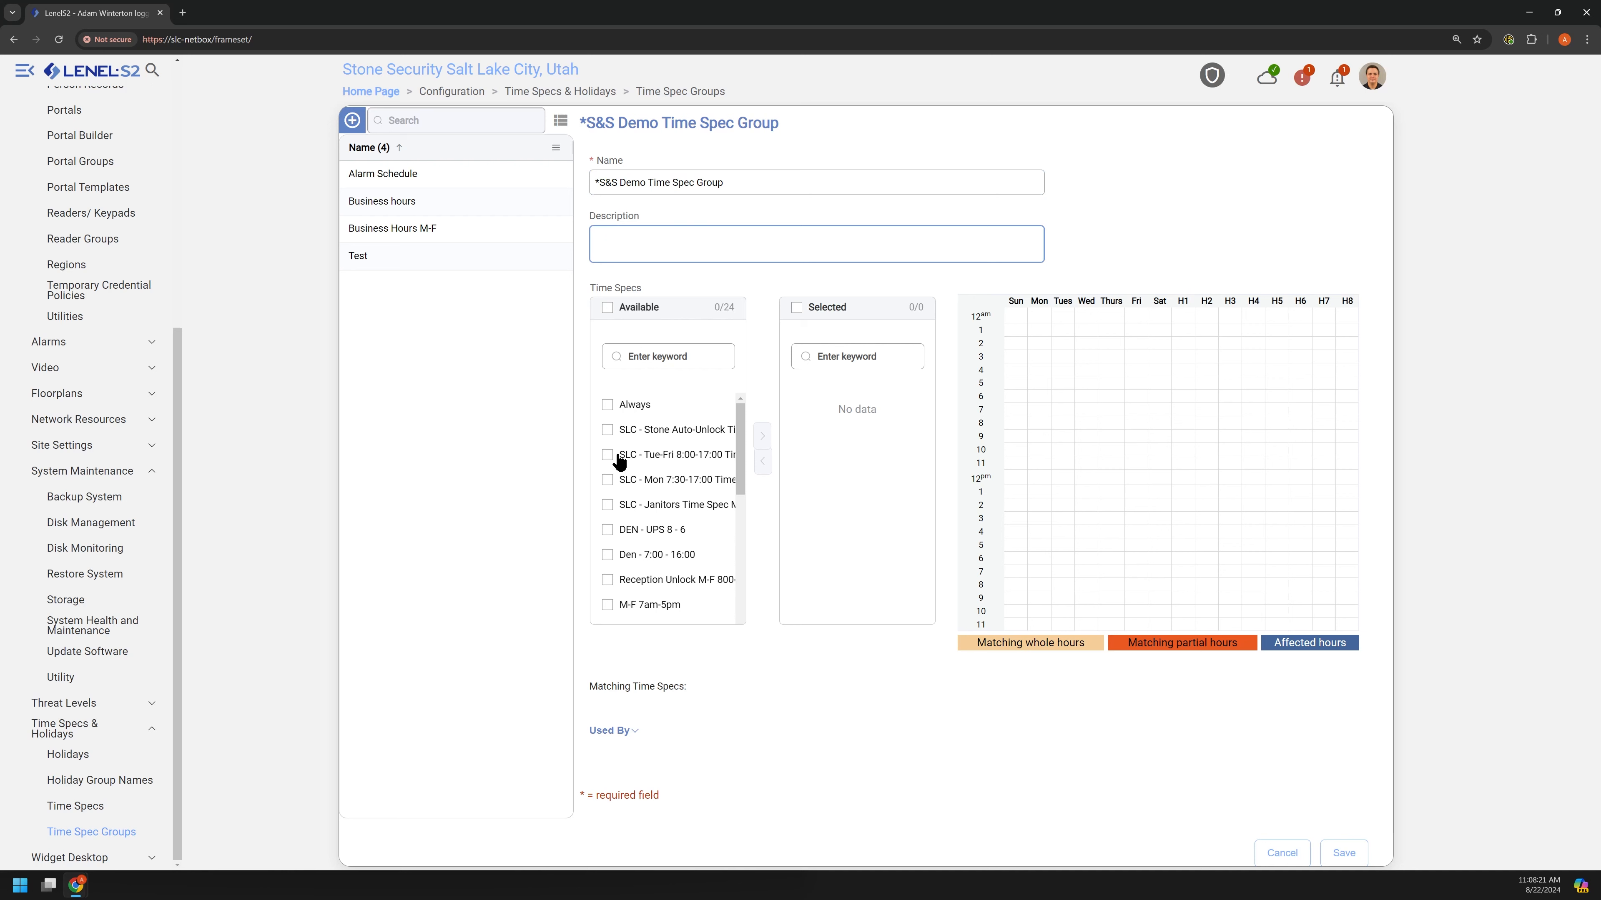
pyautogui.moveTo(744, 462); pyautogui.dragTo(752, 616)
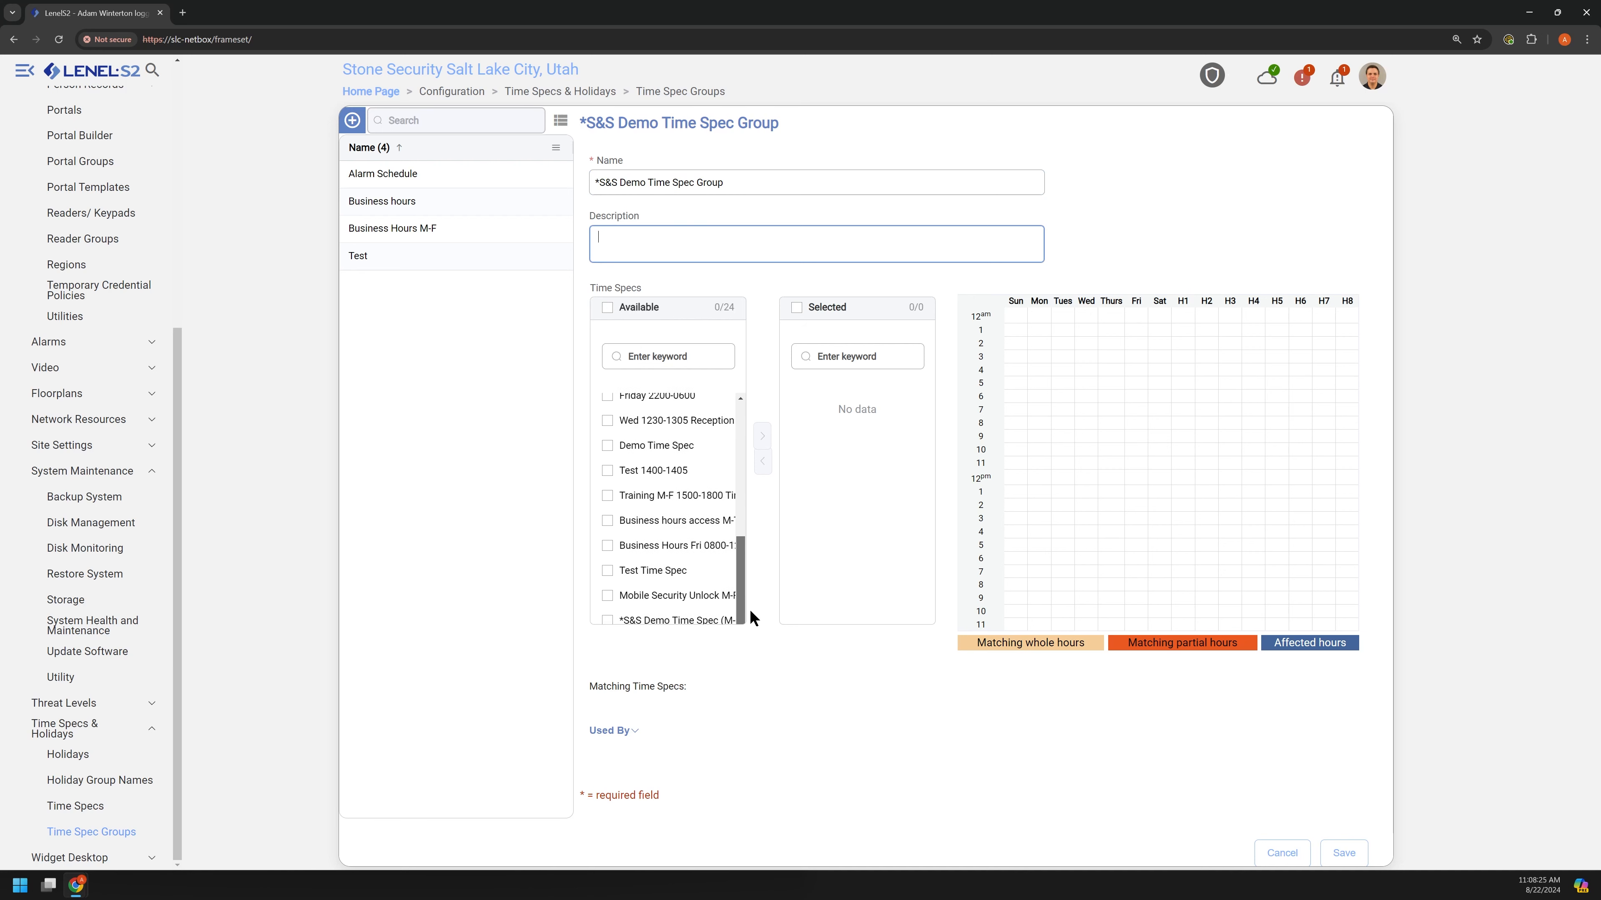
# Check *S&S Demo Time Spec in Available, leaving Training M-F 1500-1800 unchecked.
pyautogui.click(607, 620)
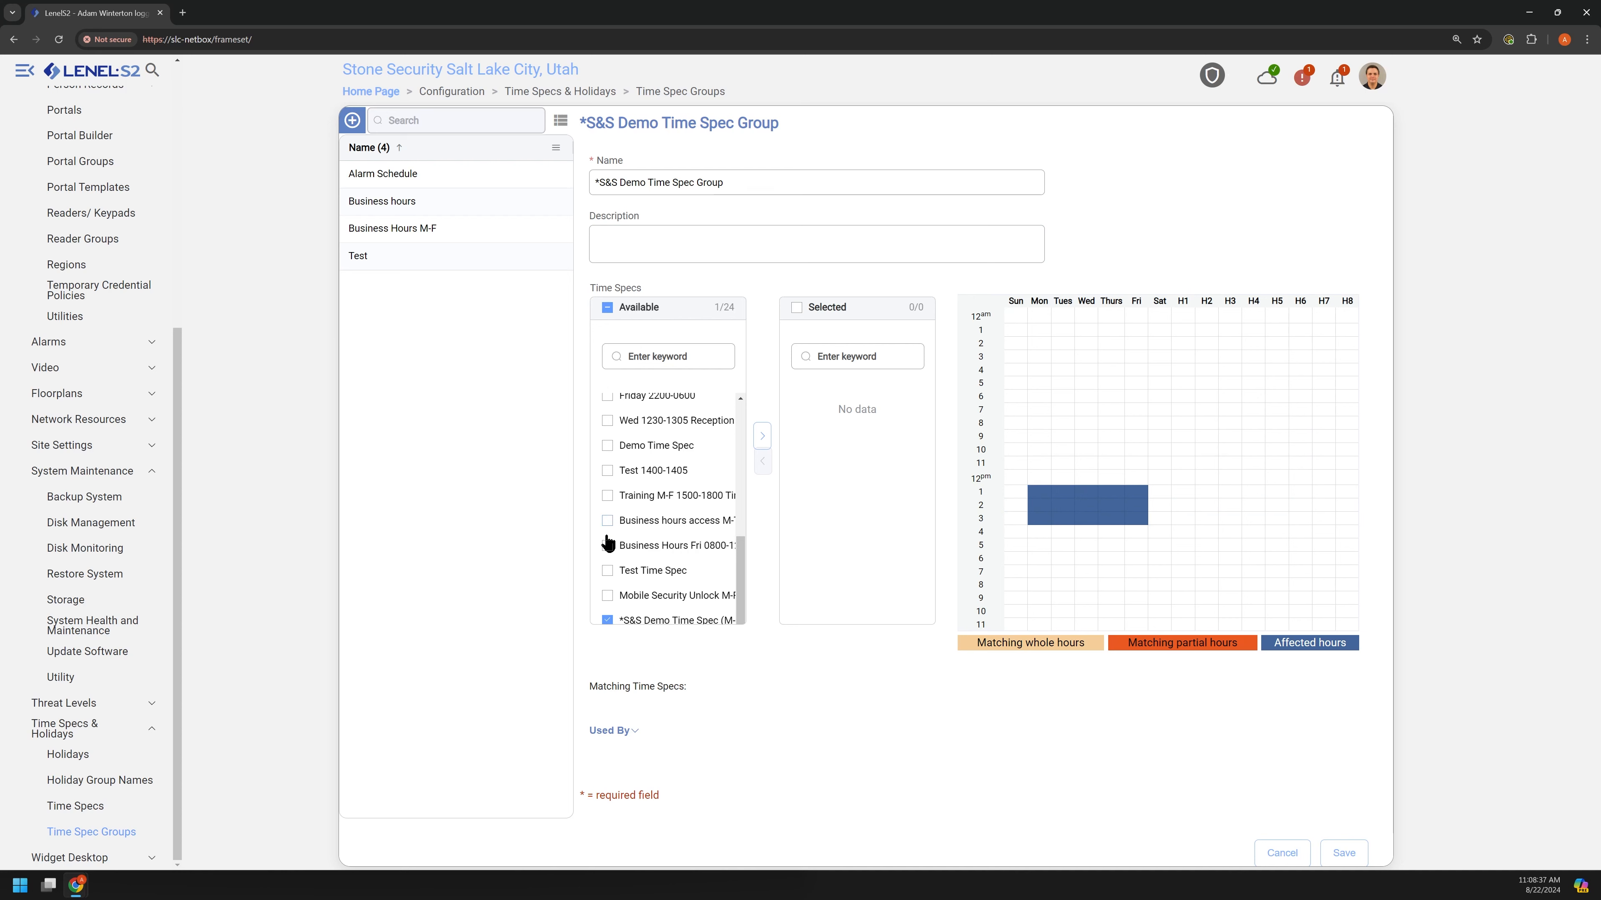
pyautogui.click(607, 496)
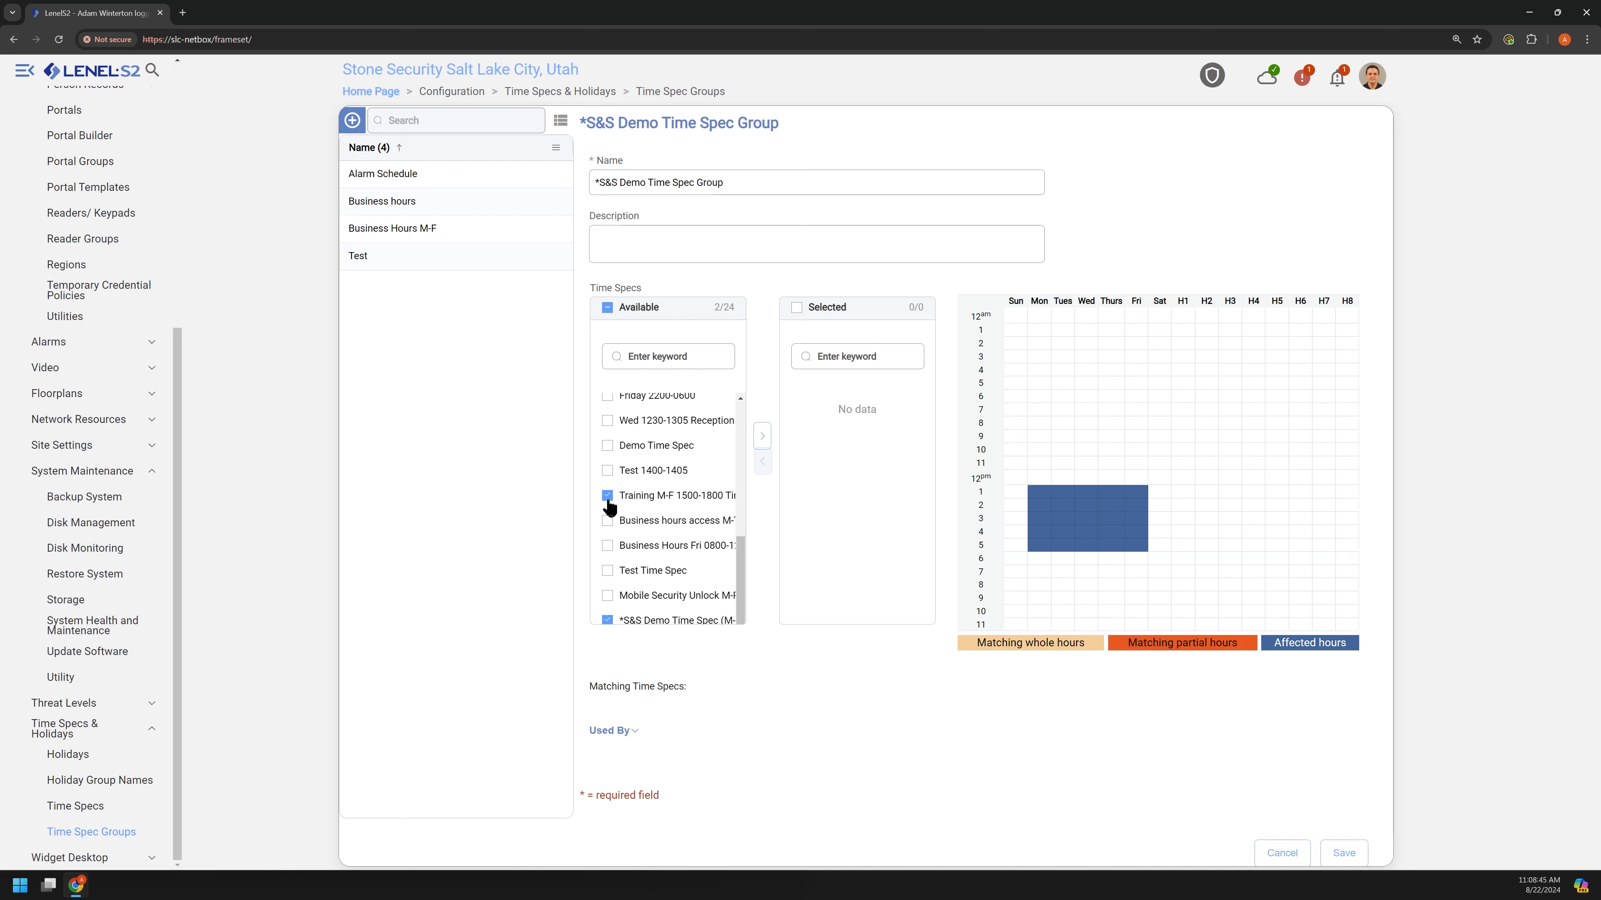
pyautogui.scroll(1, 633, 532)
pyautogui.click(607, 558)
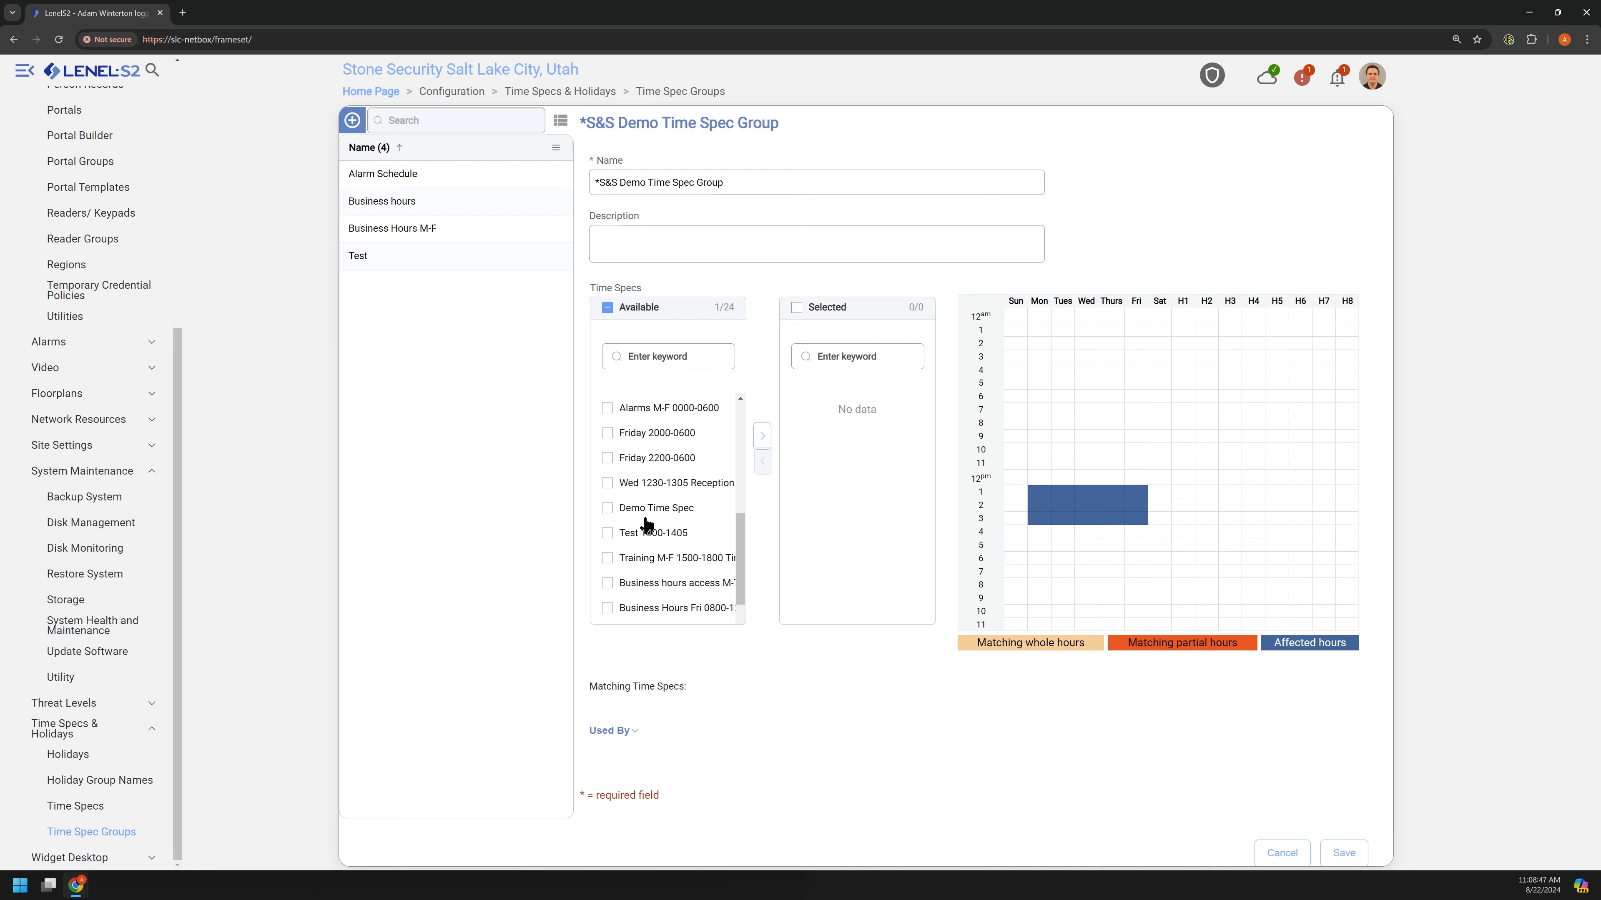
pyautogui.scroll(1, 655, 533)
pyautogui.scroll(2, 668, 544)
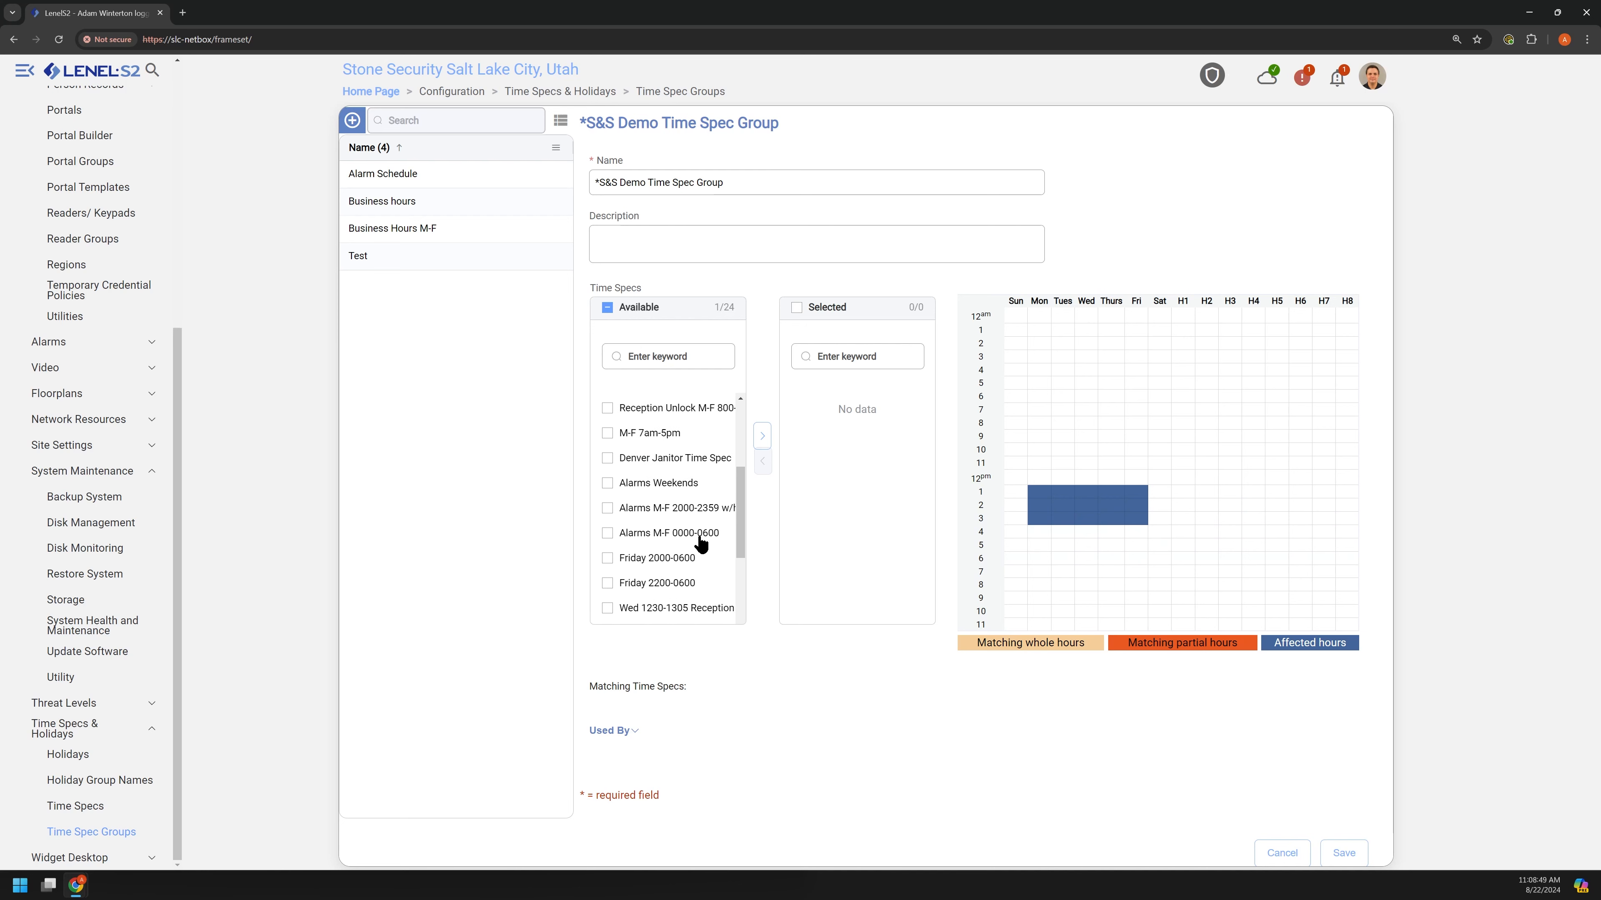
pyautogui.scroll(-2, 702, 544)
pyautogui.scroll(3, 702, 541)
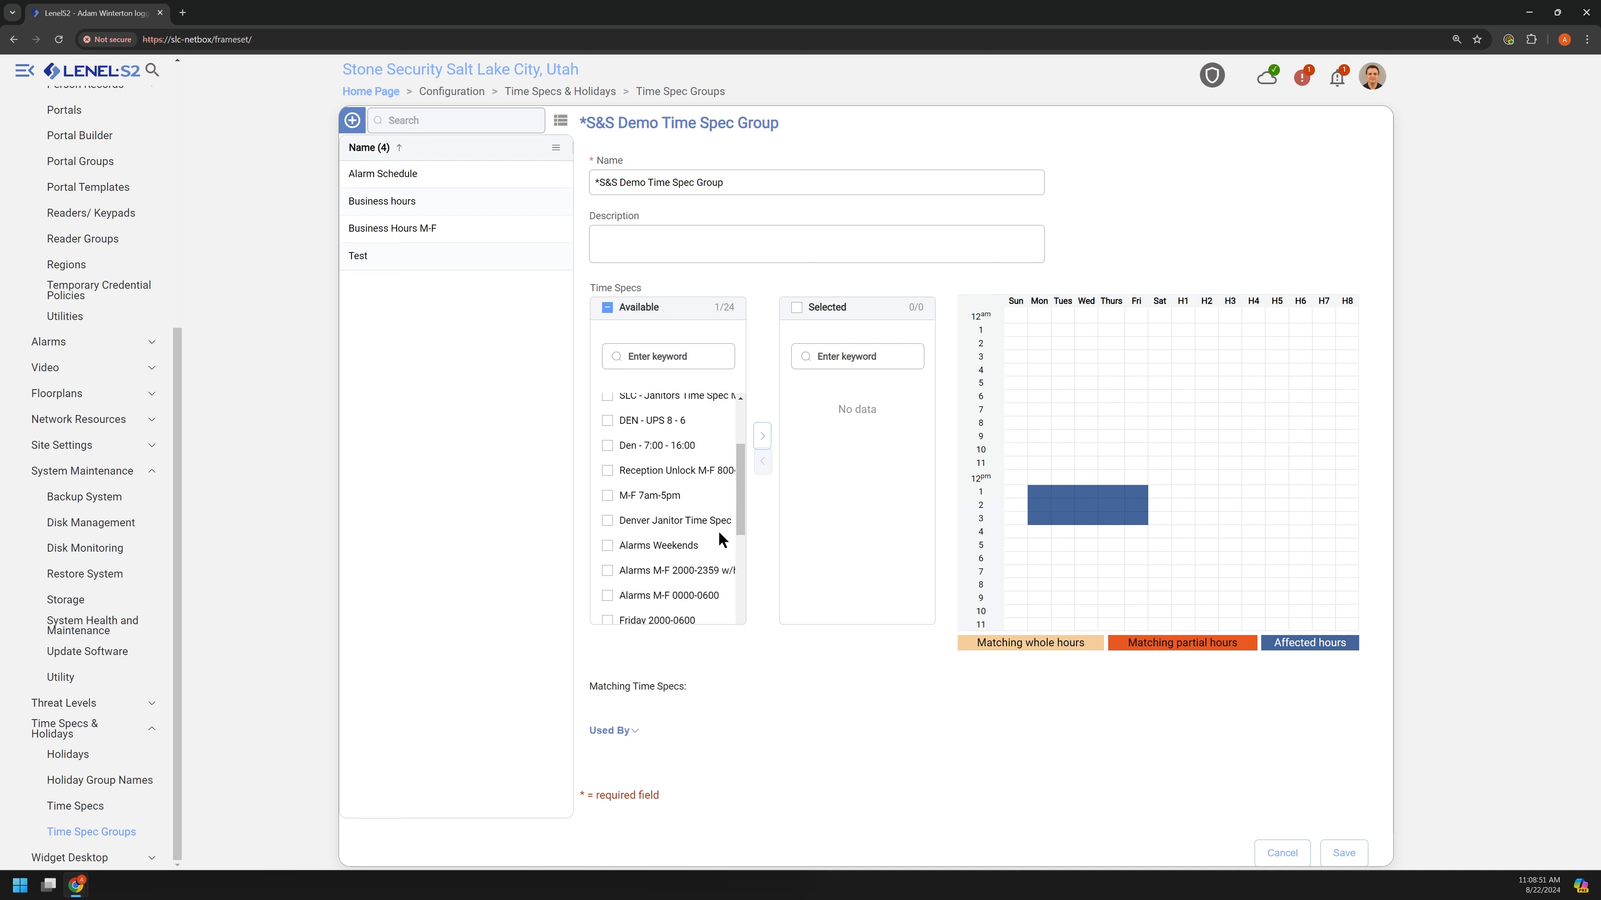
pyautogui.scroll(2, 706, 536)
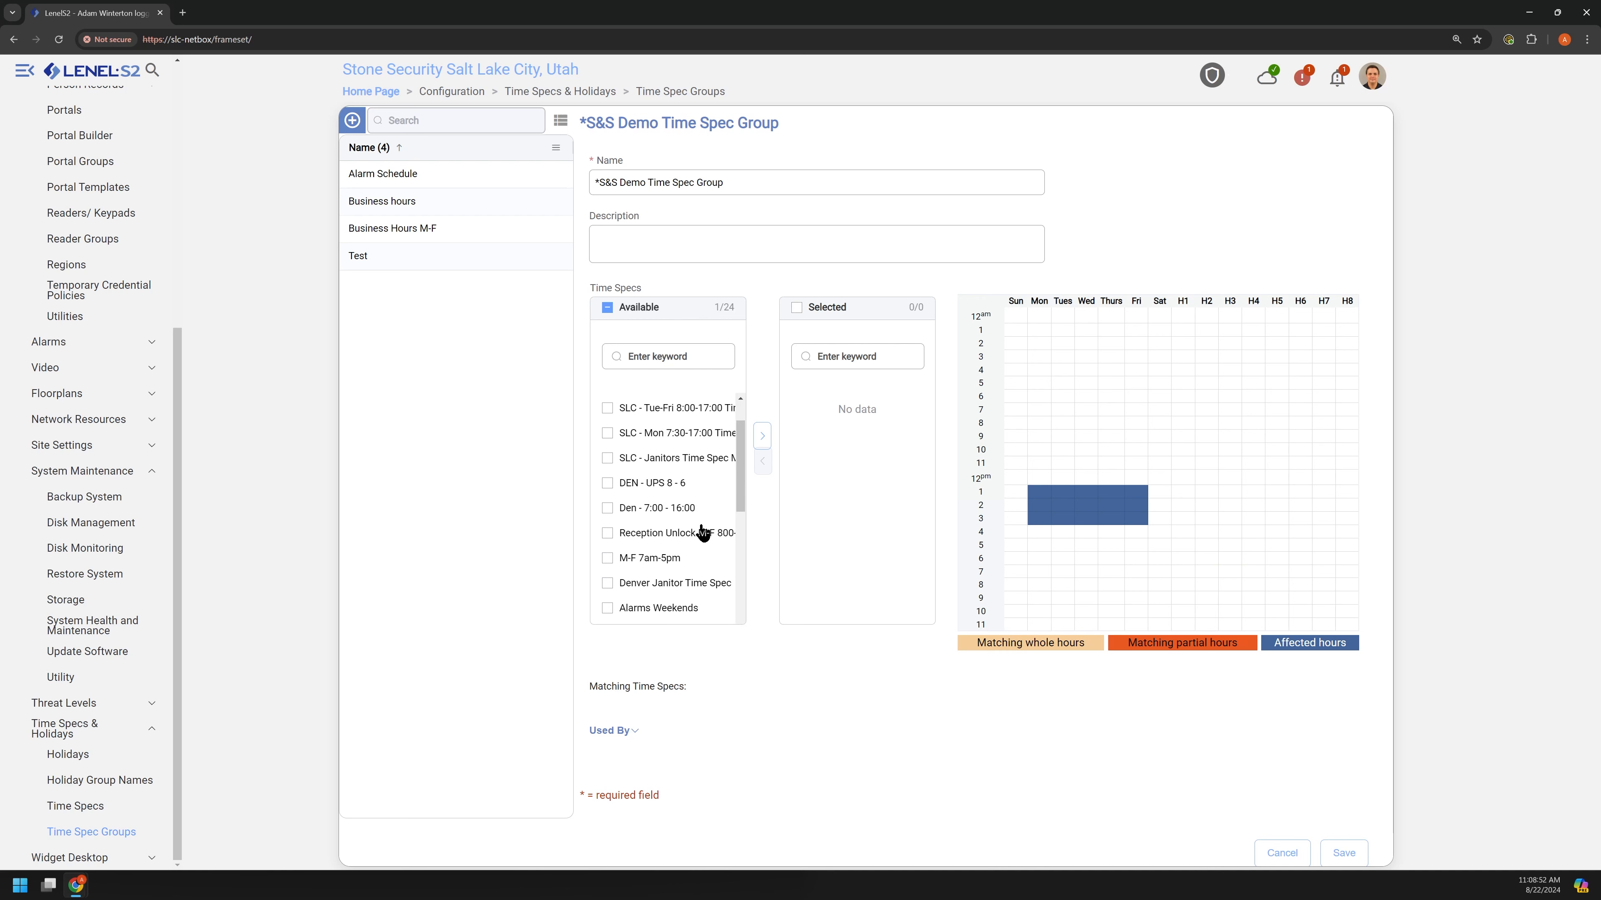
# Check SLC - Mon 7:30-17:00 Time Spec and move both checked specs to Selected.
pyautogui.click(607, 459)
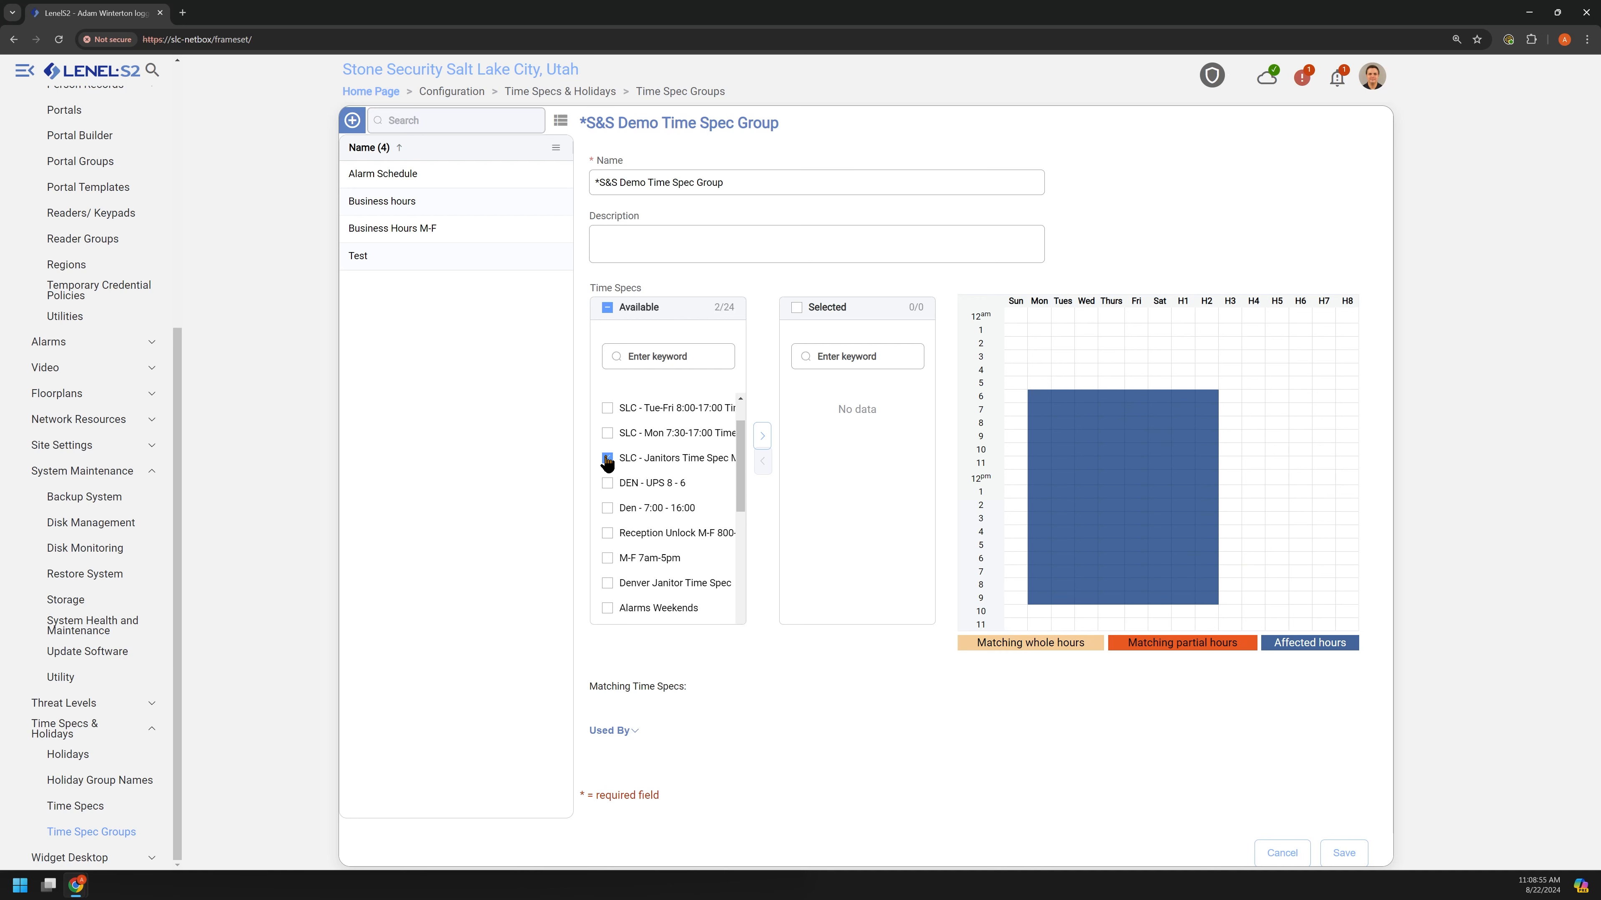
pyautogui.click(607, 459)
pyautogui.click(607, 433)
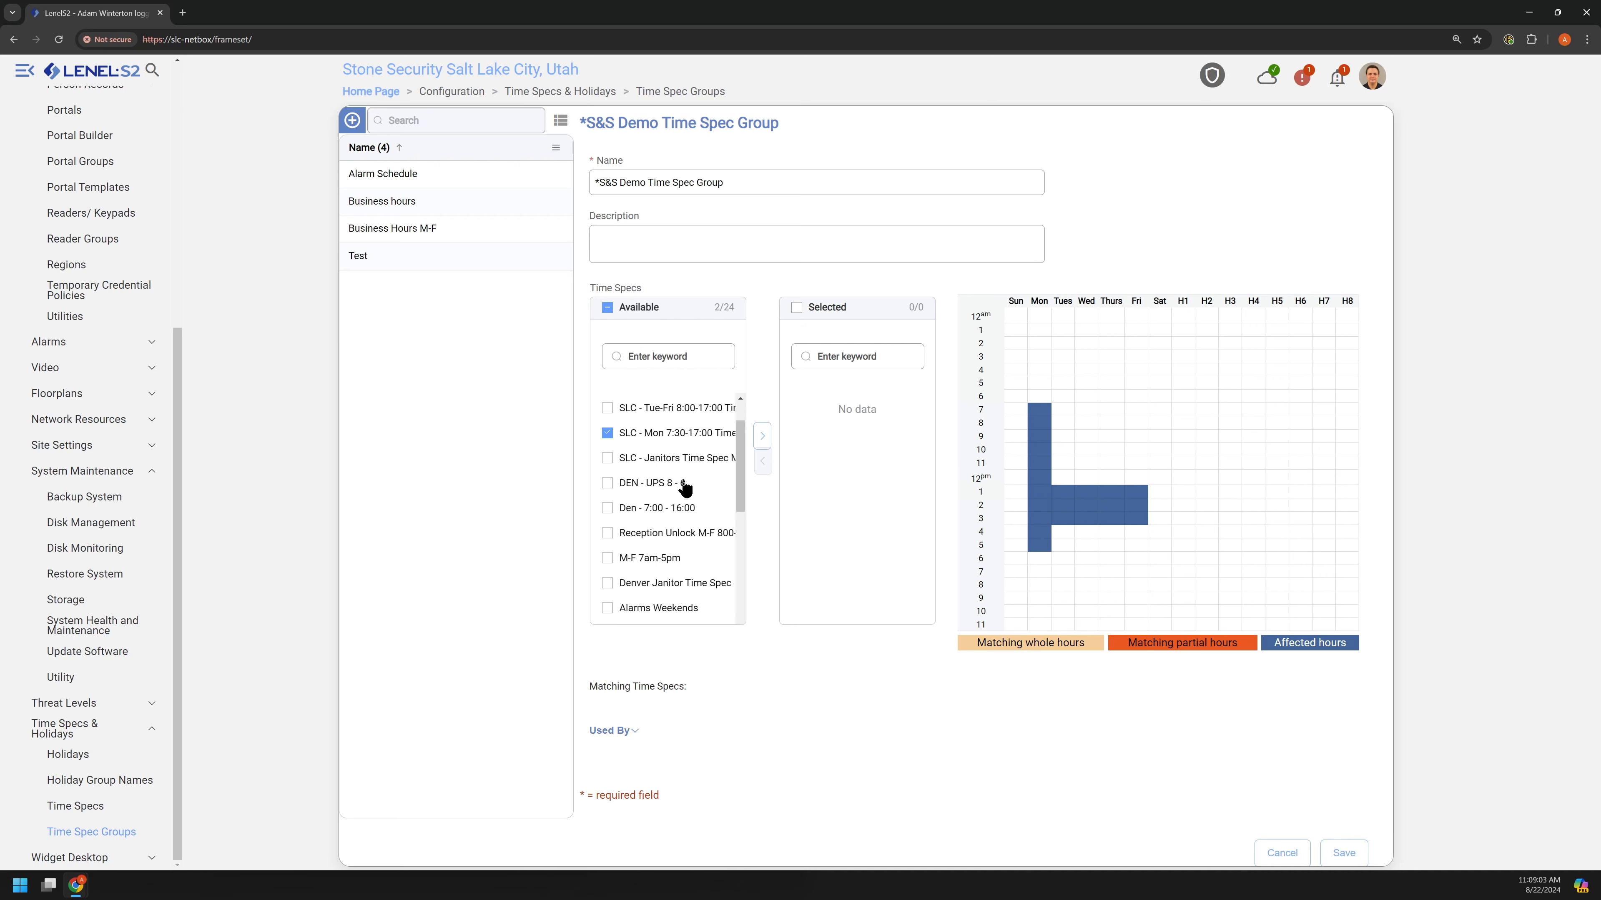
pyautogui.click(762, 436)
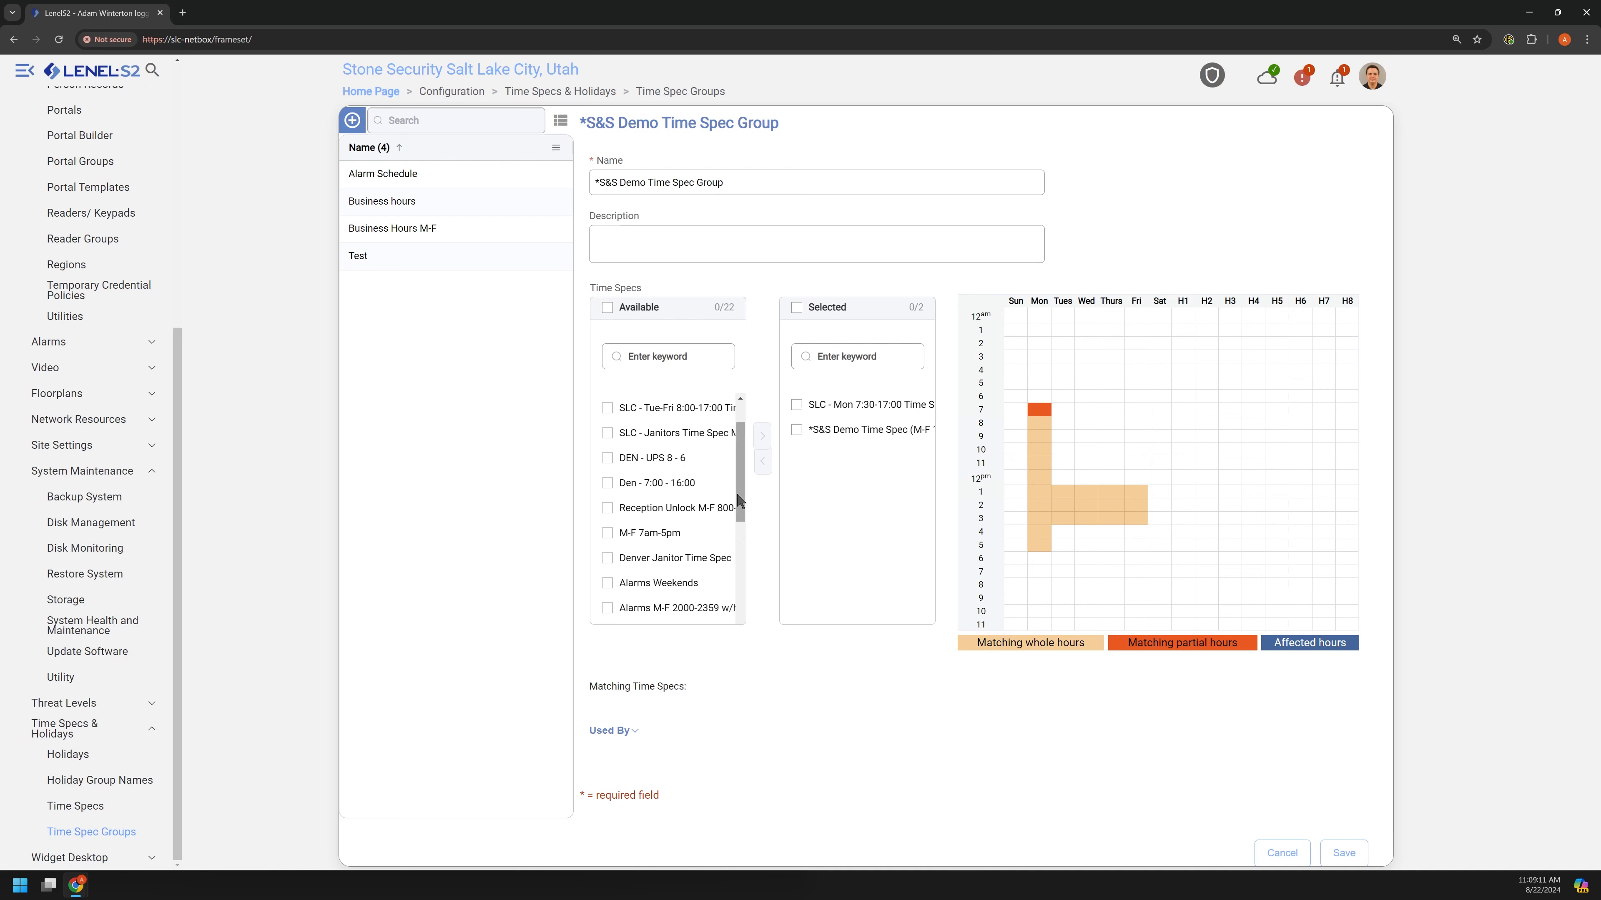
pyautogui.moveTo(739, 516); pyautogui.dragTo(745, 618)
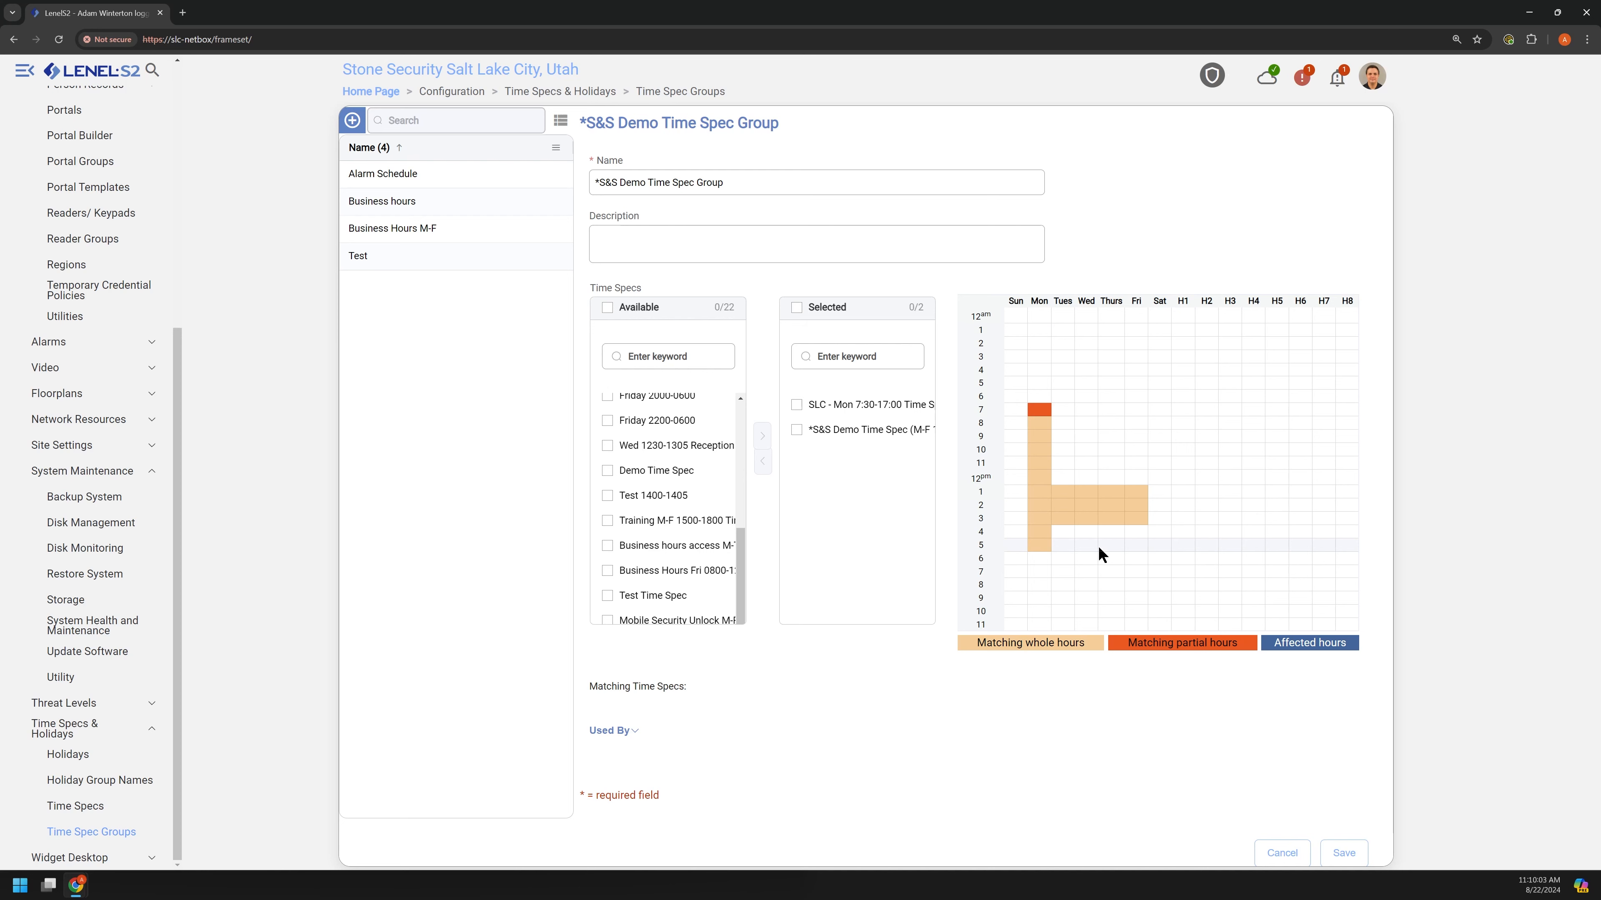
# Save the *S&S Demo Time Spec Group and go to the Holidays list.
pyautogui.click(1341, 854)
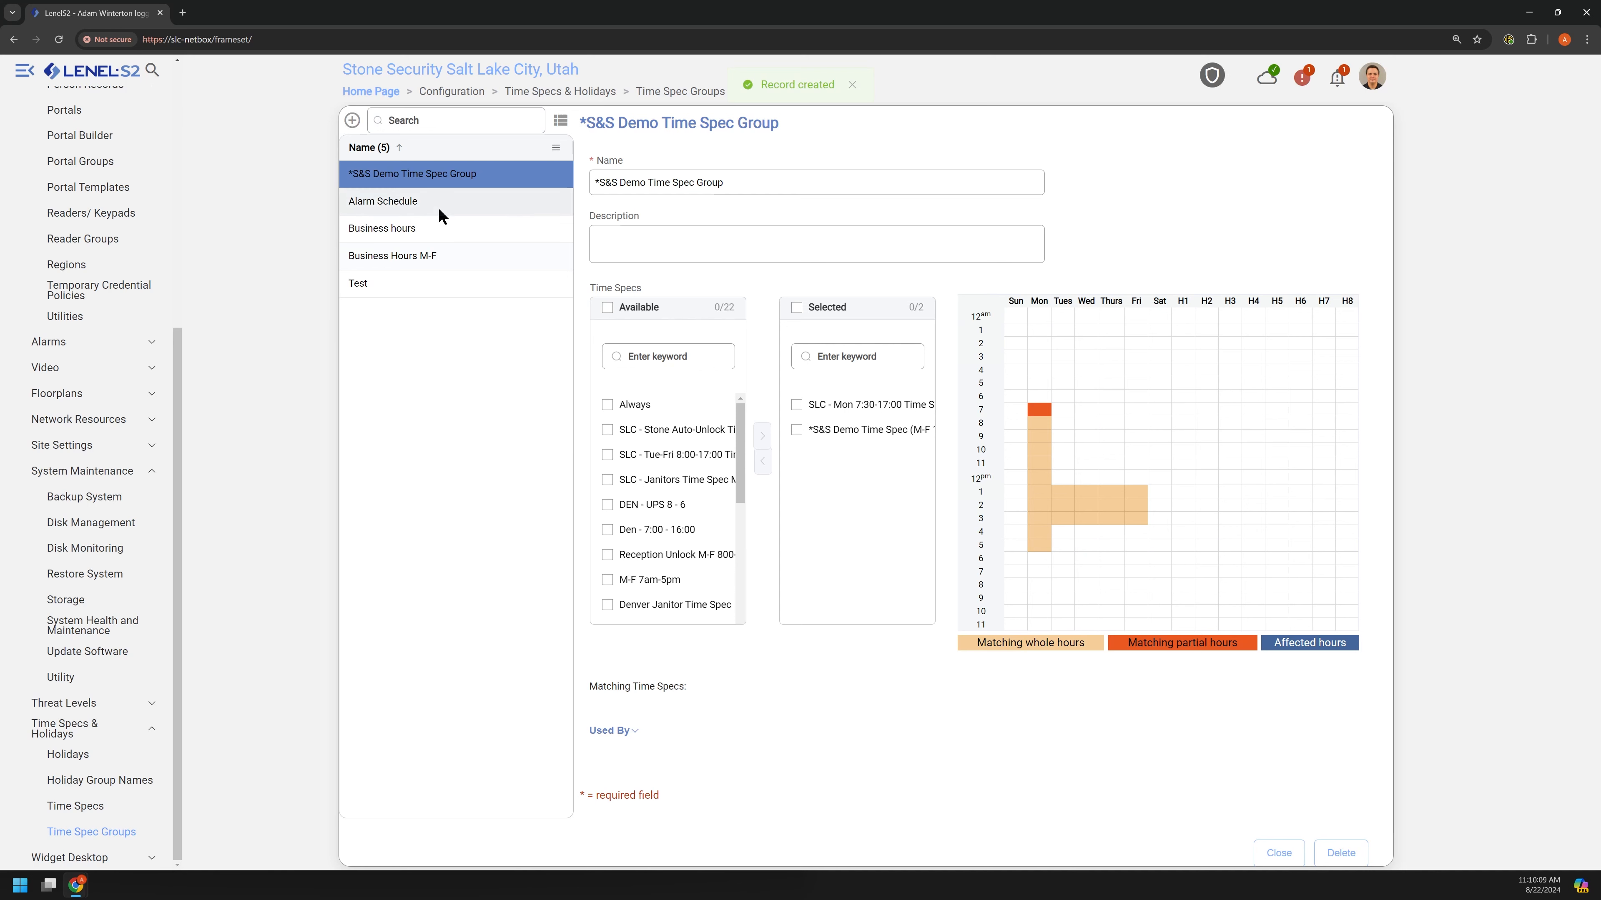
pyautogui.click(106, 753)
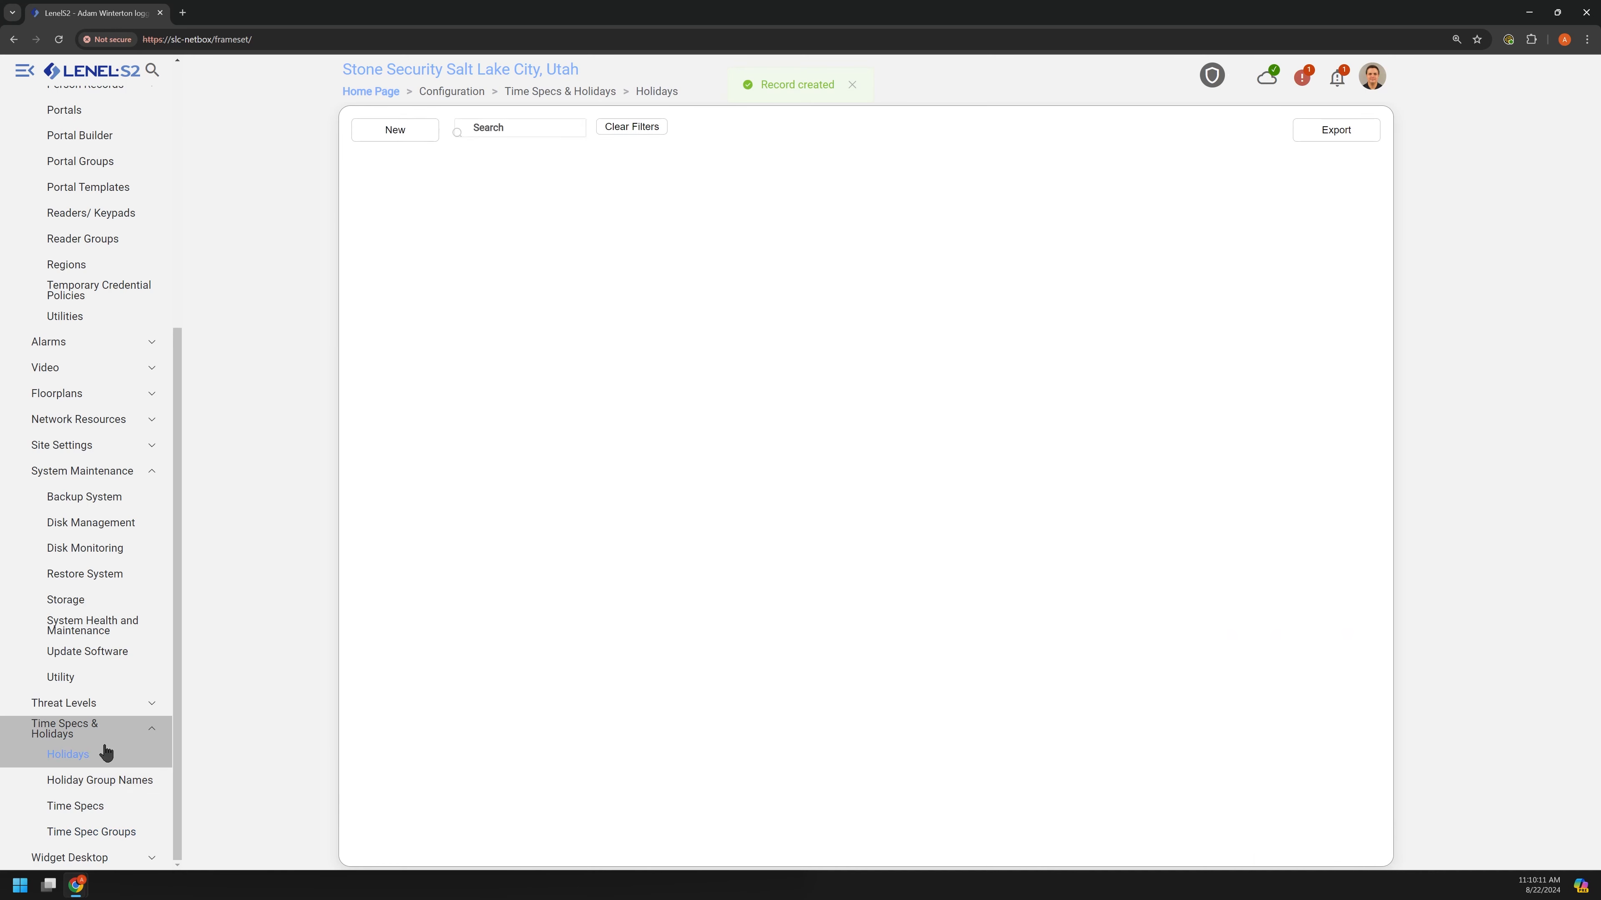
pyautogui.click(81, 810)
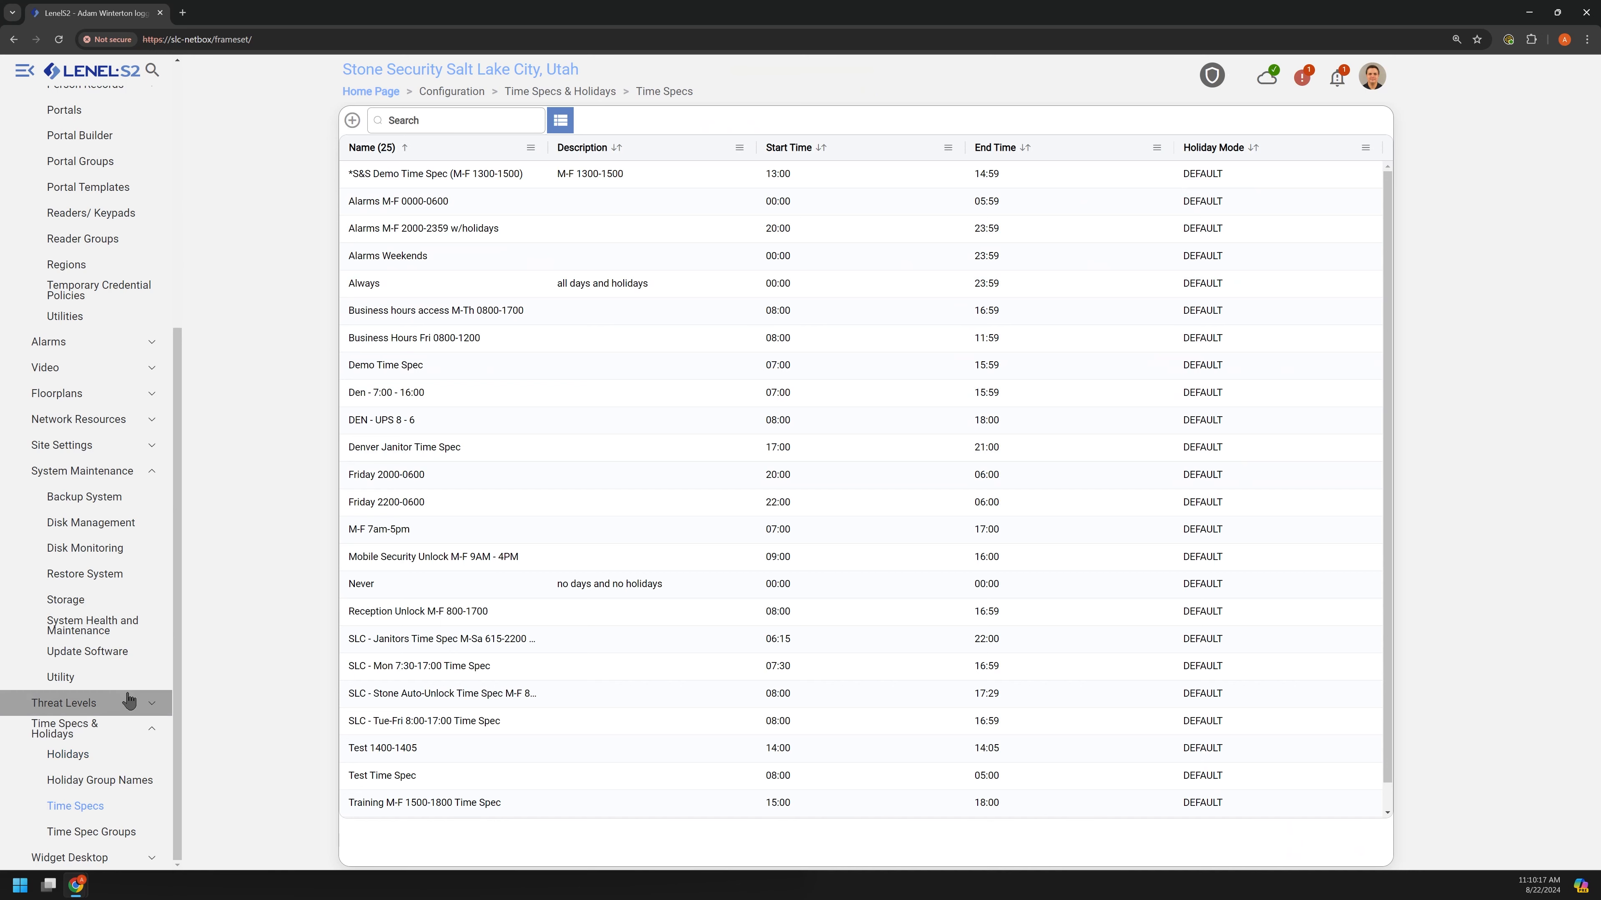
pyautogui.scroll(5, 114, 336)
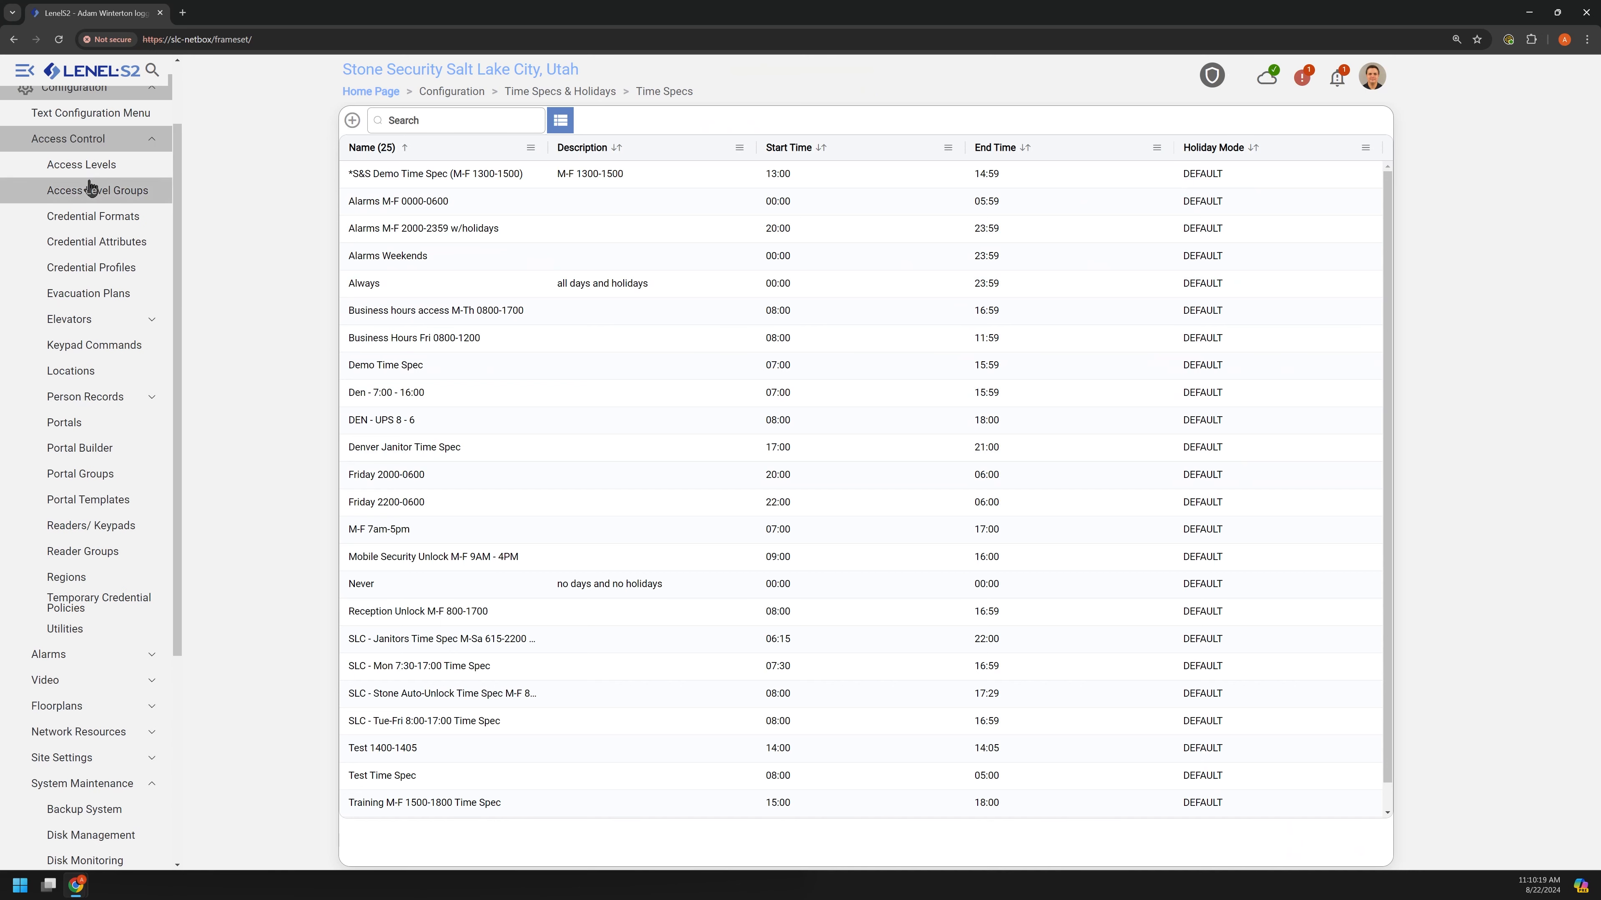
pyautogui.click(82, 96)
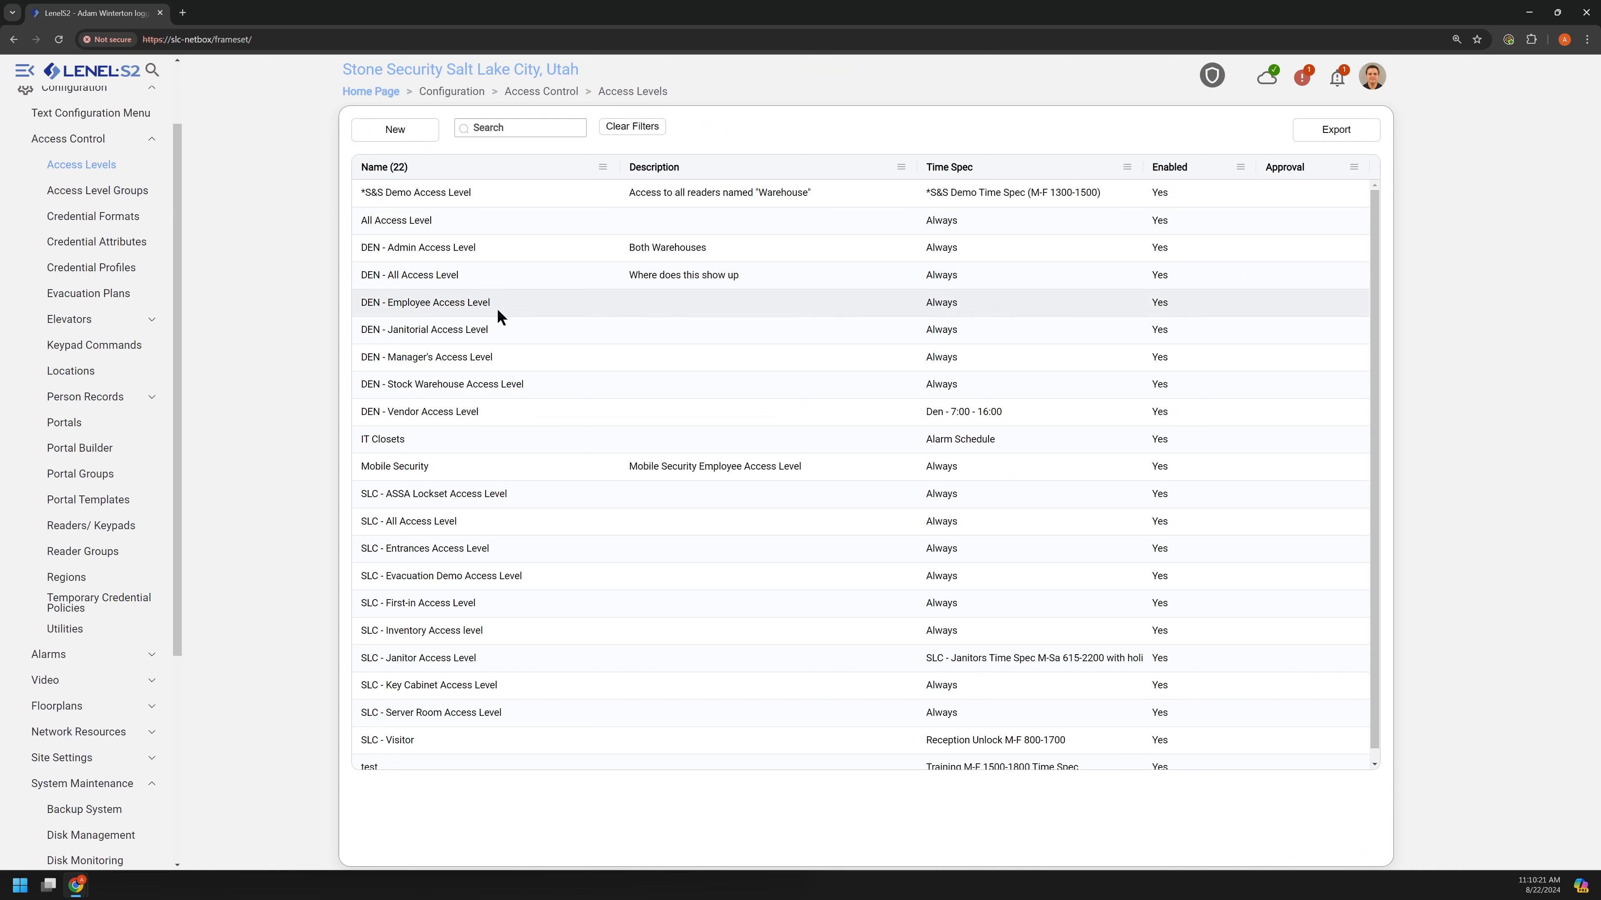
pyautogui.click(431, 189)
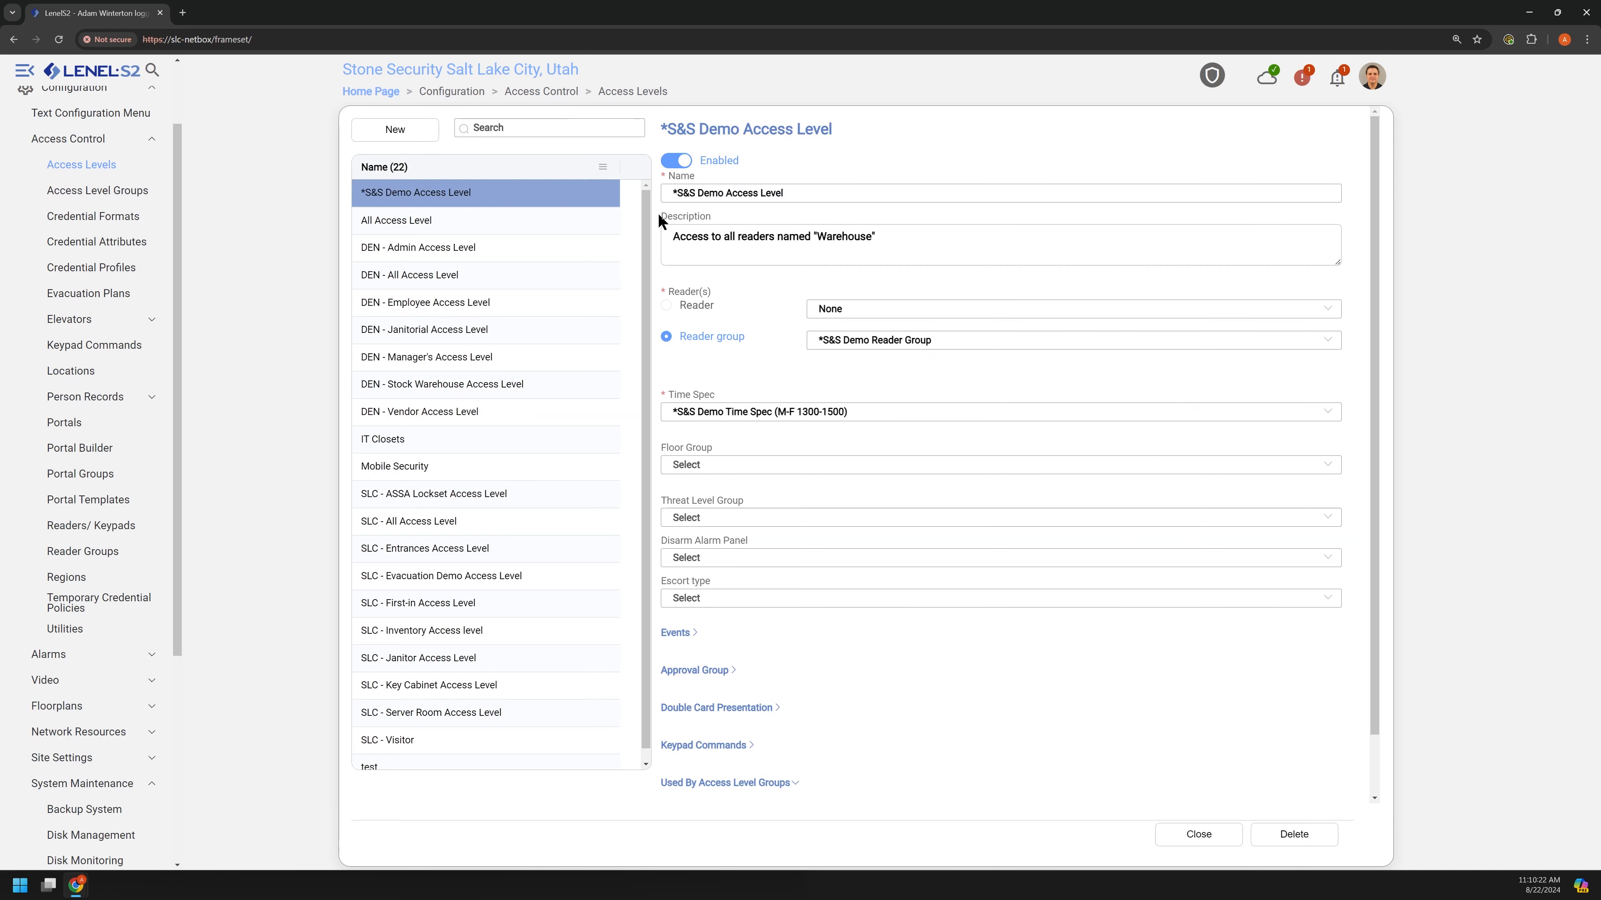
pyautogui.click(741, 417)
pyautogui.scroll(-3, 768, 495)
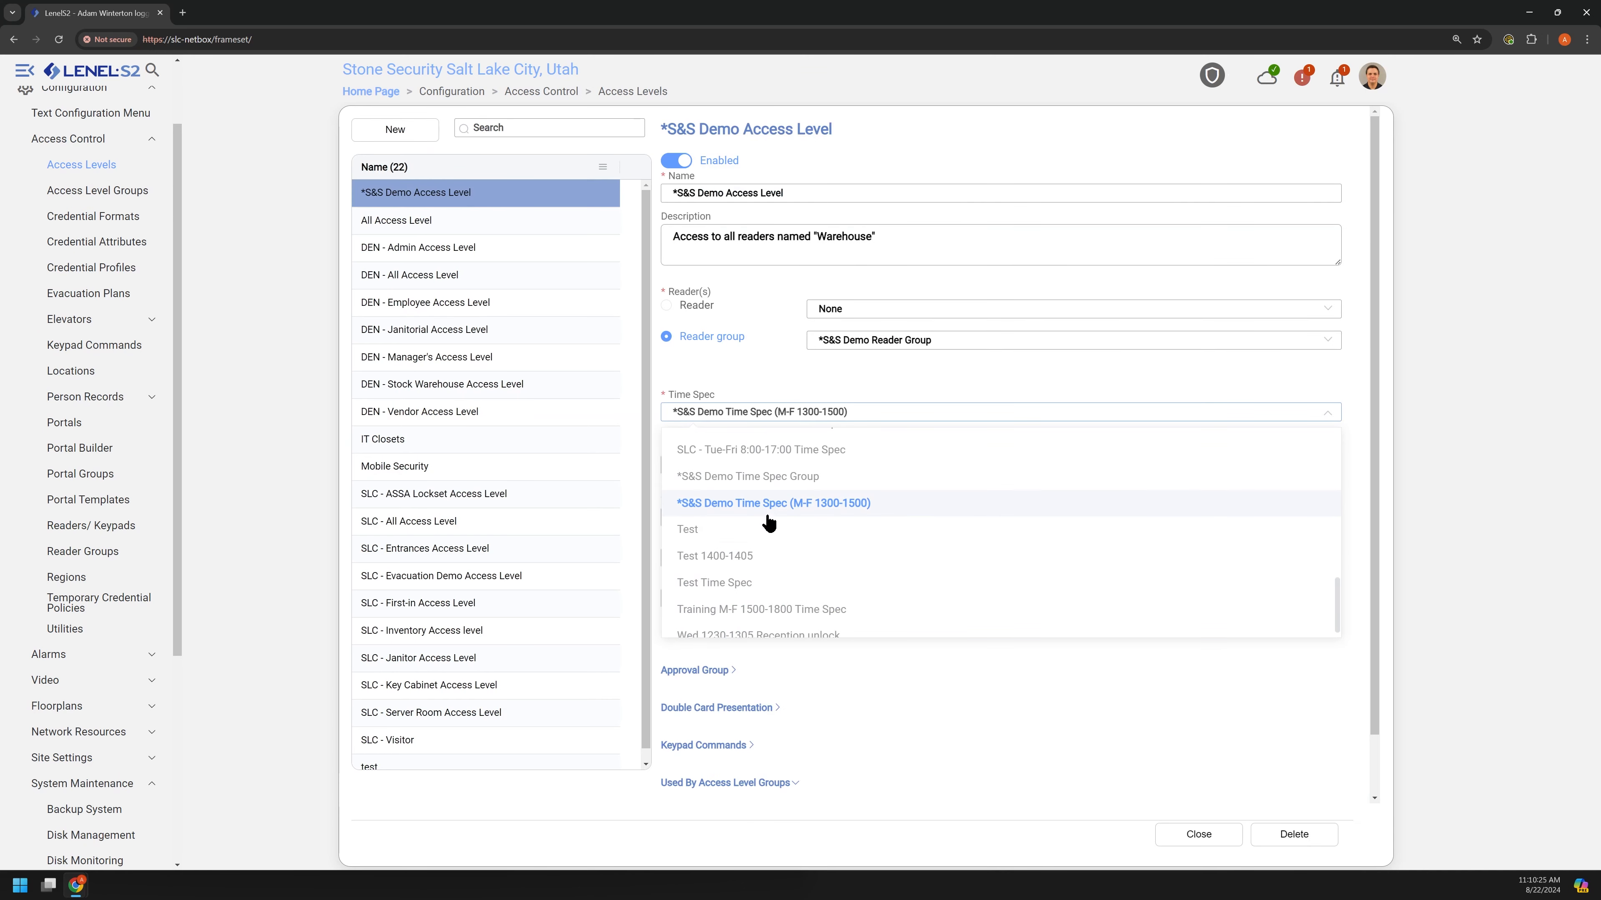
pyautogui.click(811, 484)
pyautogui.click(816, 415)
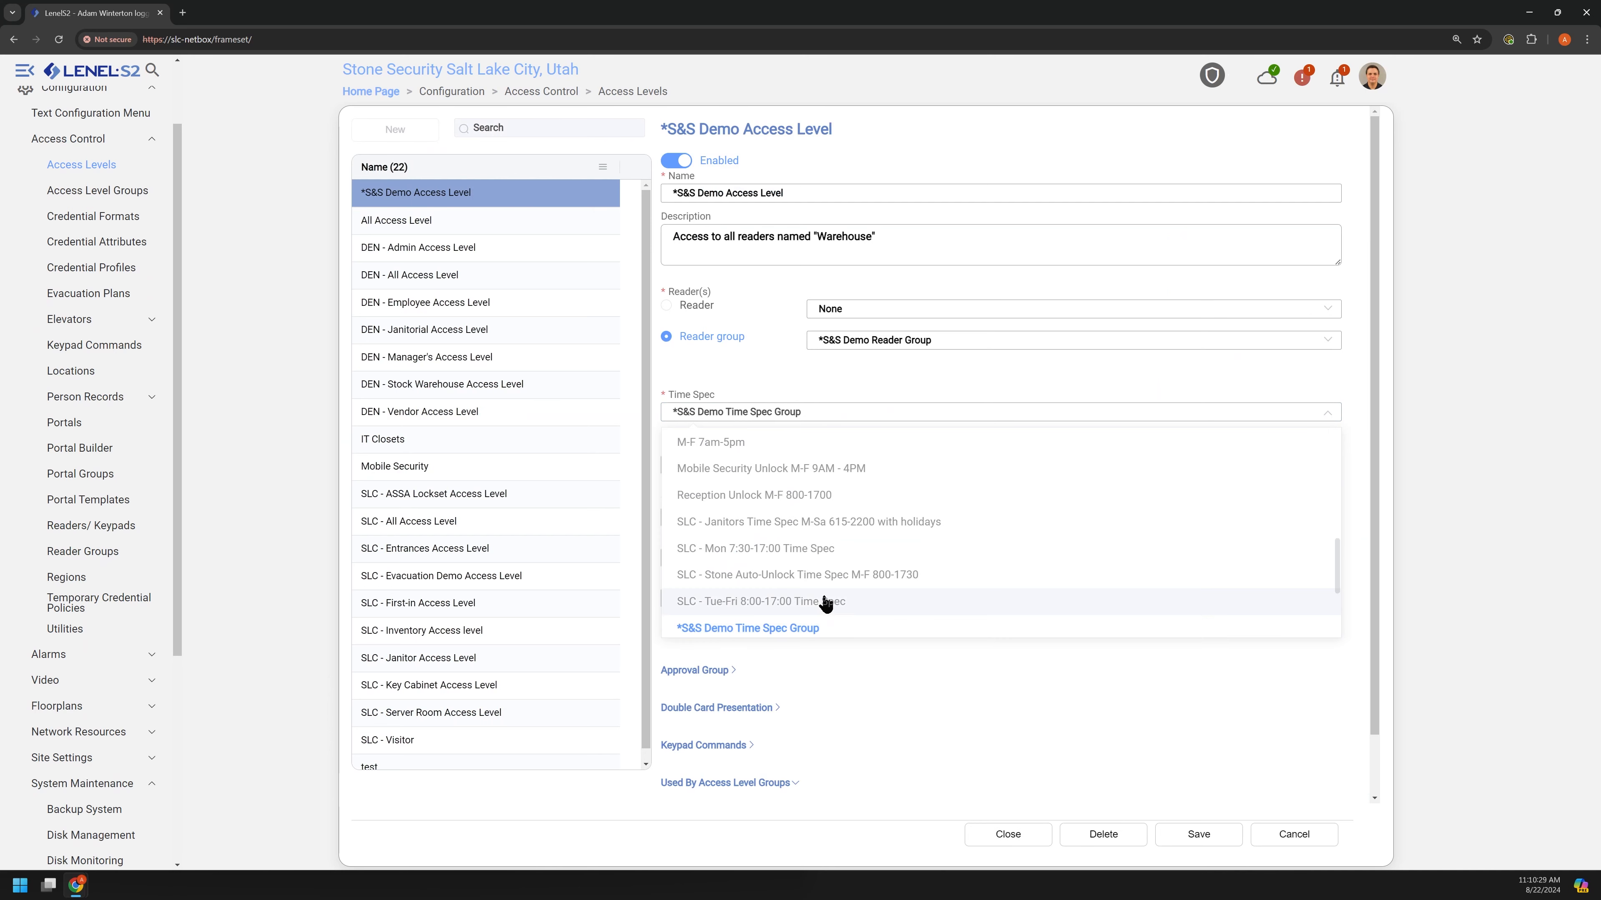
pyautogui.scroll(-2, 825, 604)
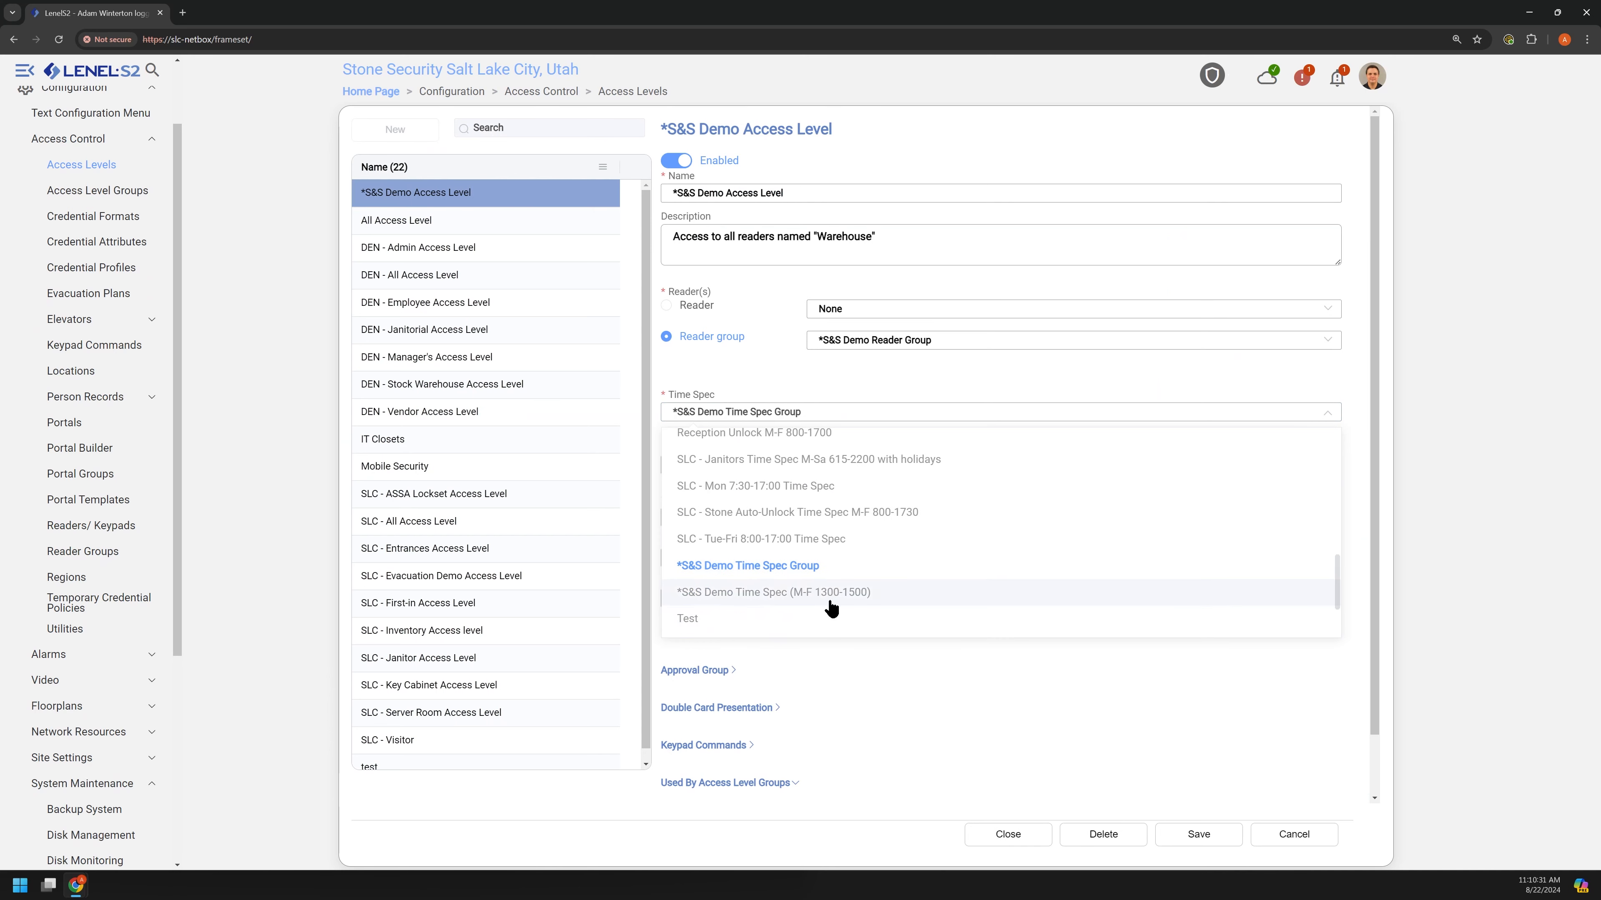
pyautogui.click(843, 574)
pyautogui.click(830, 416)
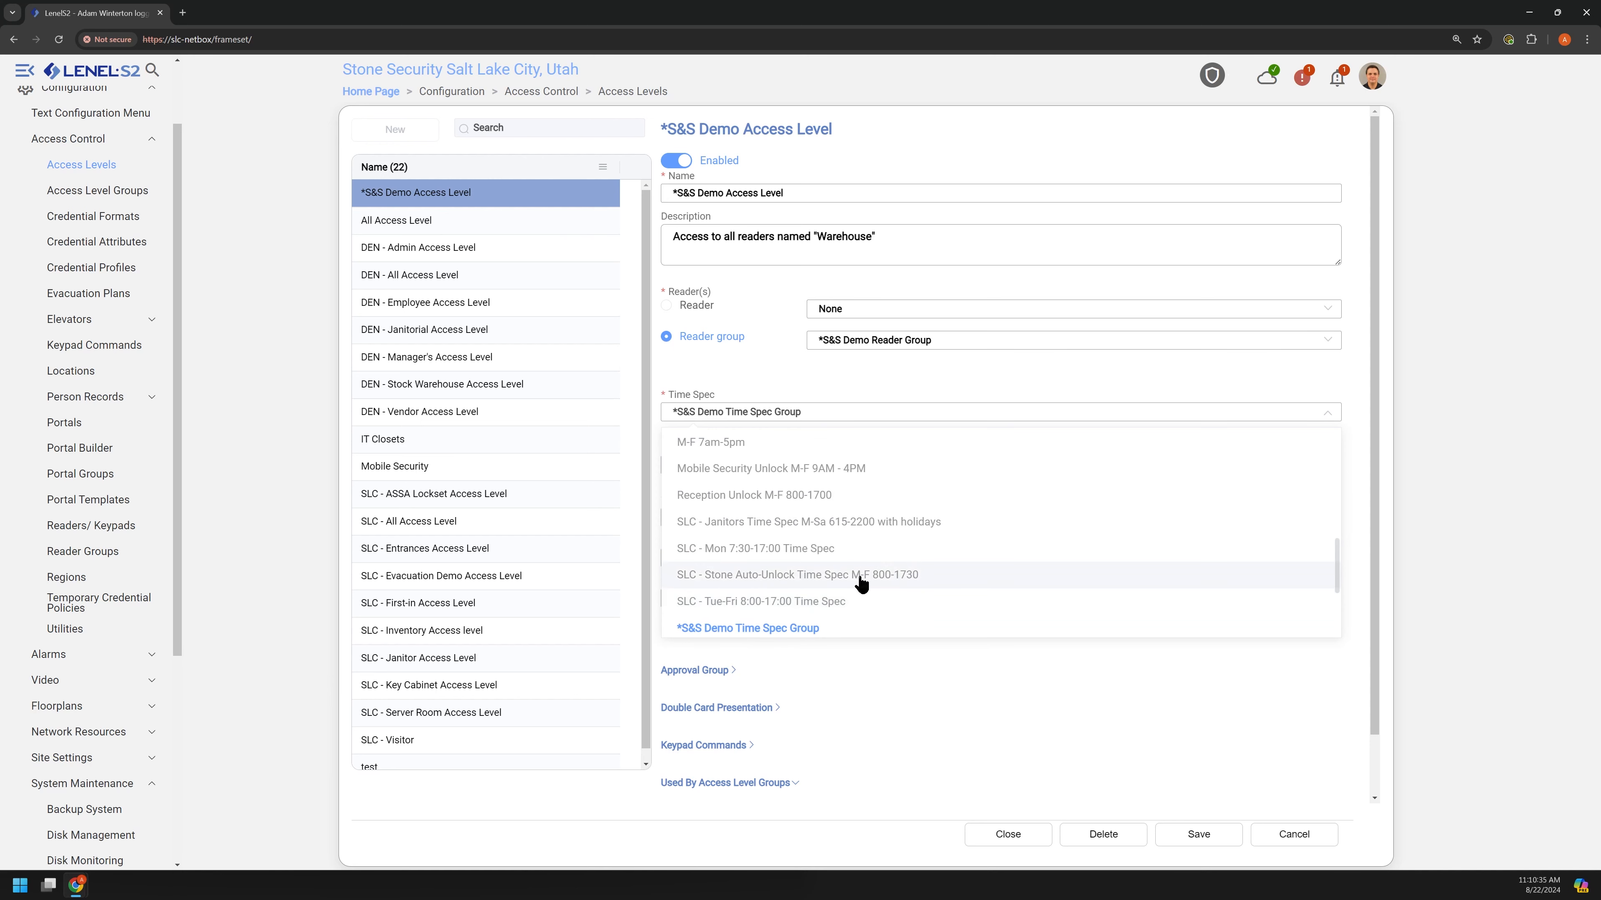
pyautogui.scroll(-2, 861, 584)
pyautogui.click(939, 599)
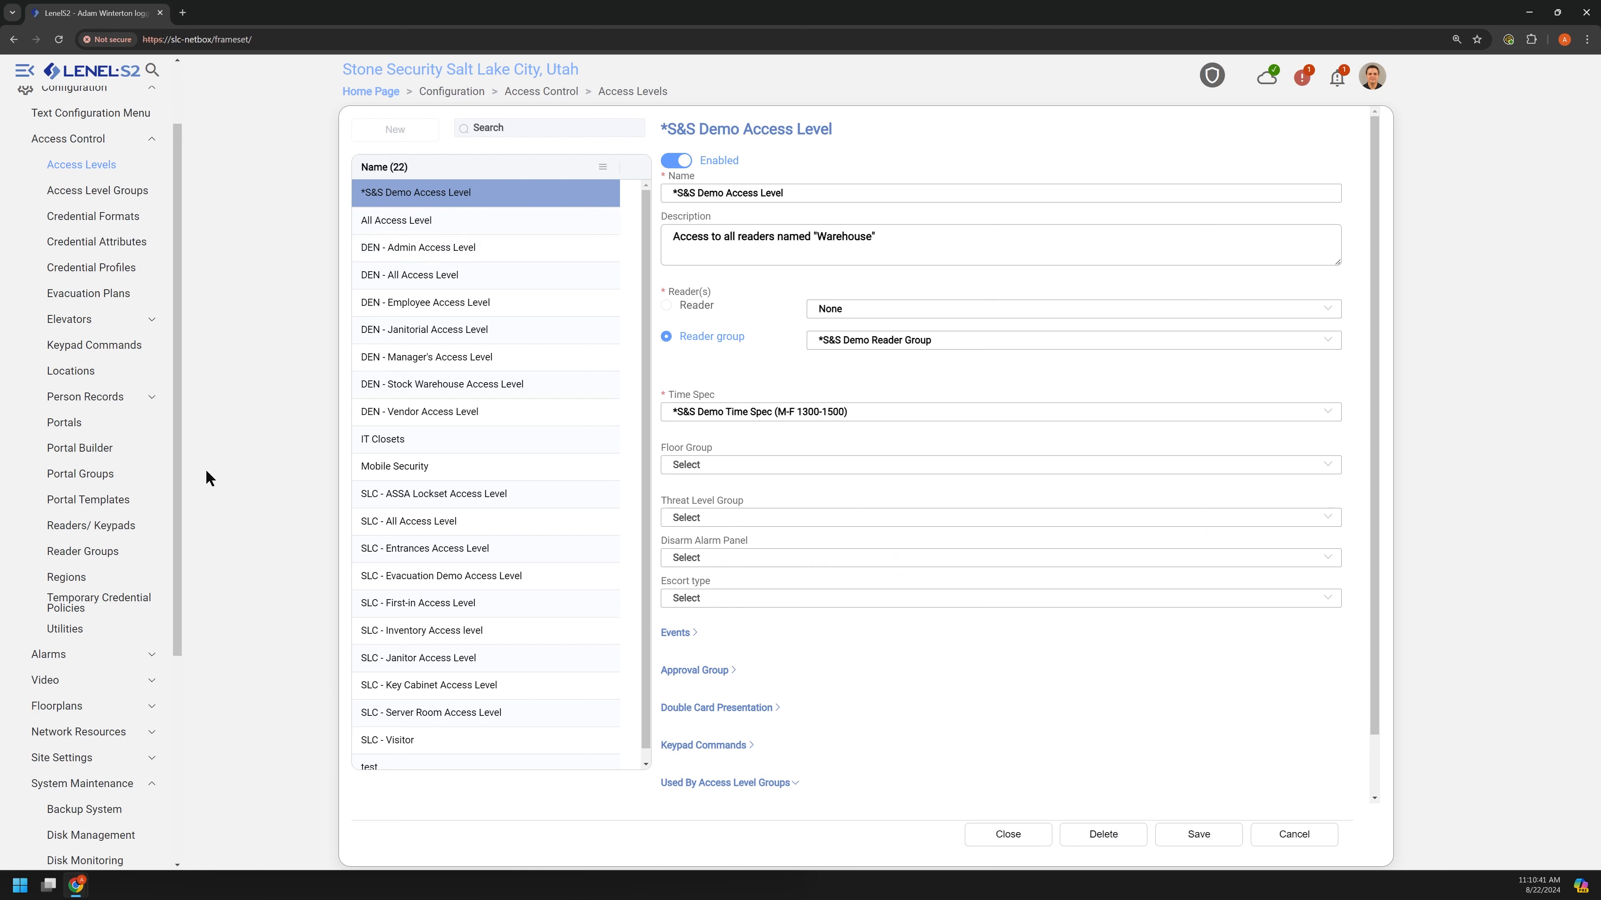
pyautogui.scroll(-5, 142, 428)
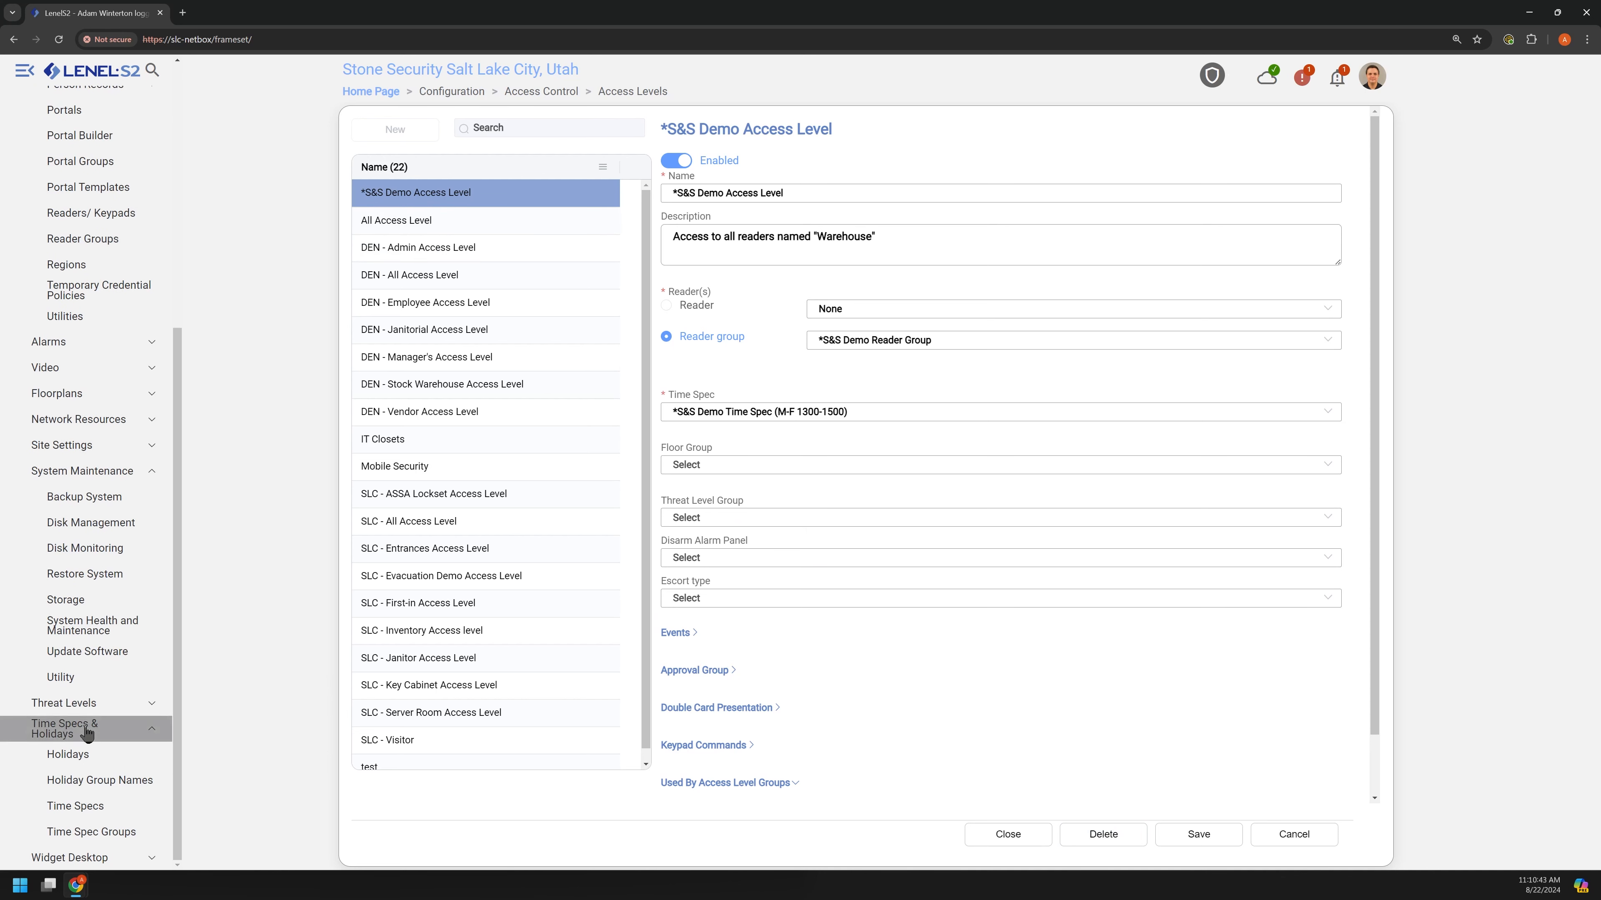
pyautogui.click(81, 754)
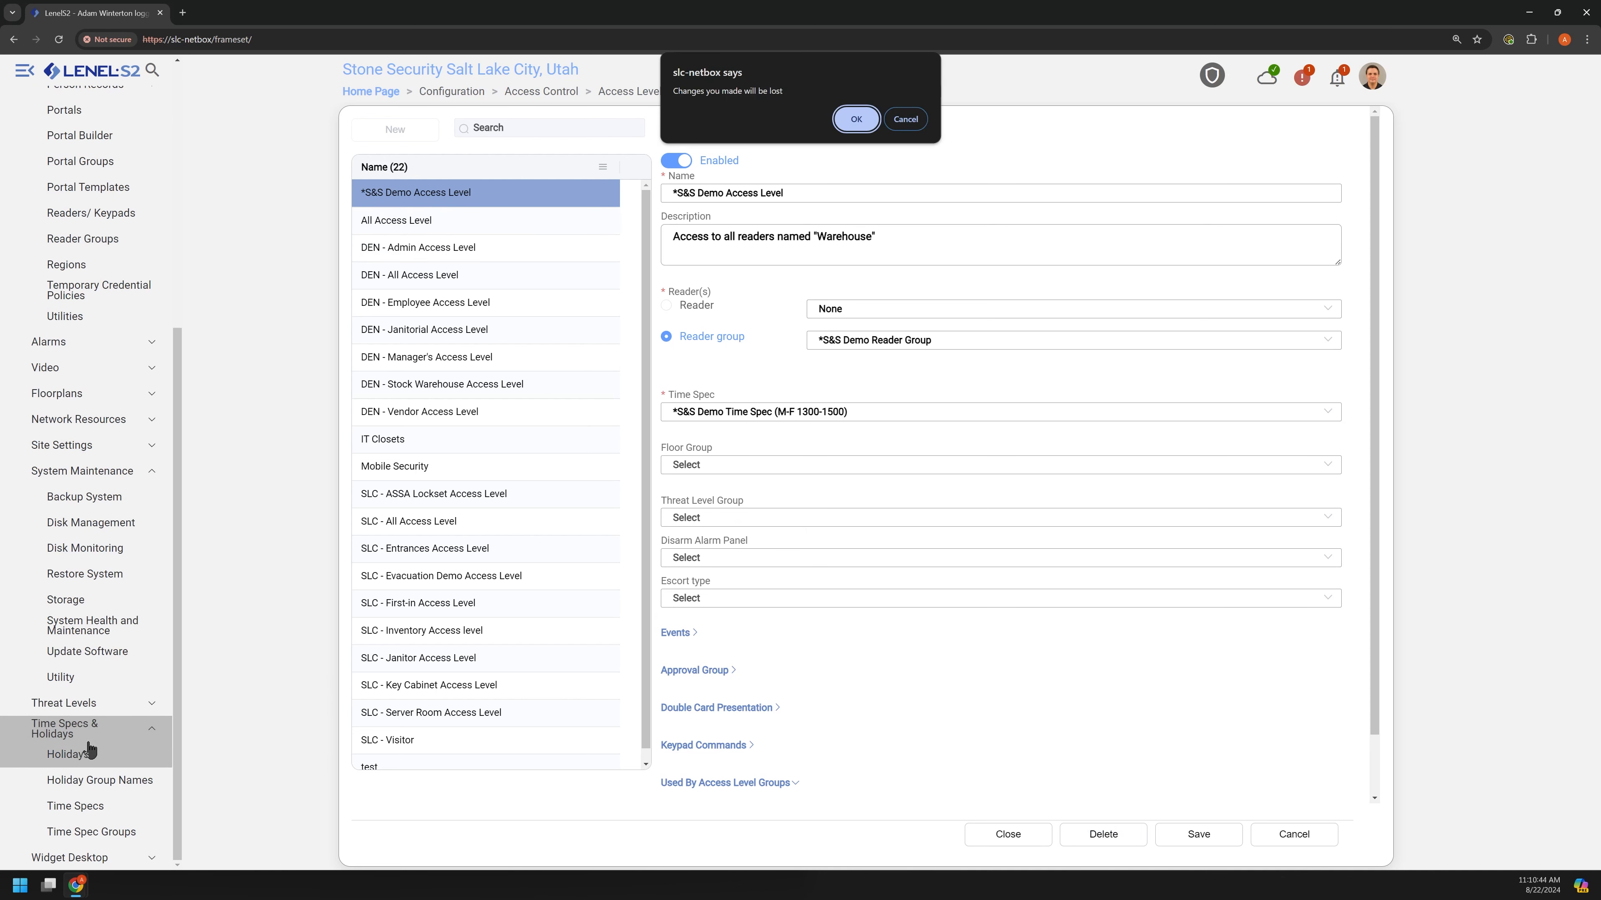
pyautogui.click(846, 125)
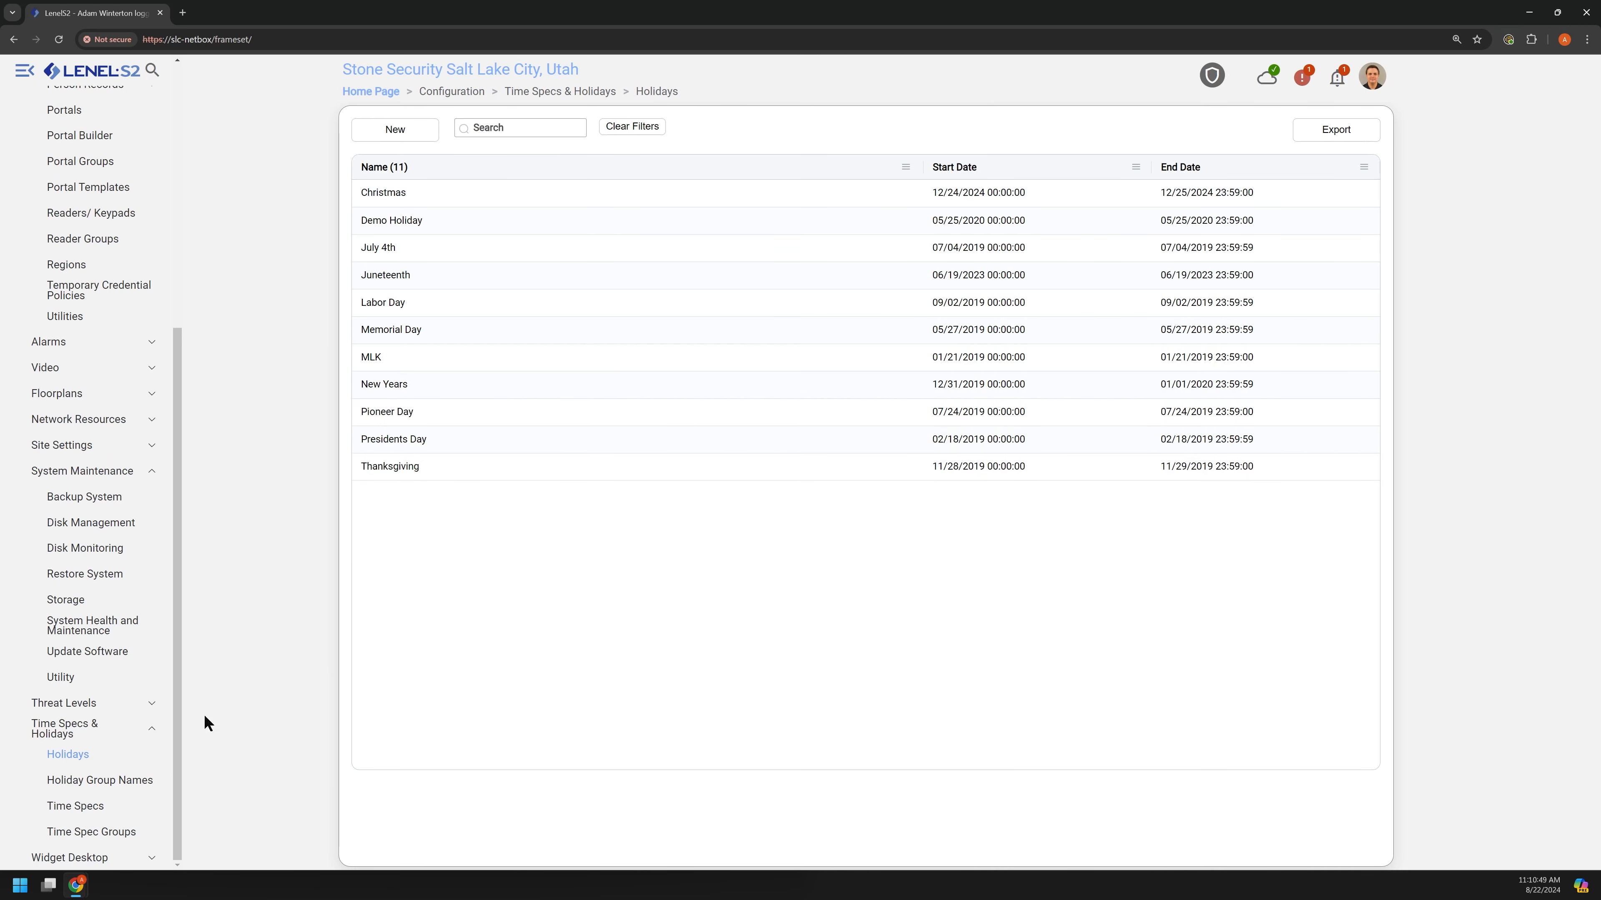
# Rename Holiday Group8 from 'hol8' to 'Construction' in Holiday Group Names, save, and return to Holidays.
pyautogui.click(97, 780)
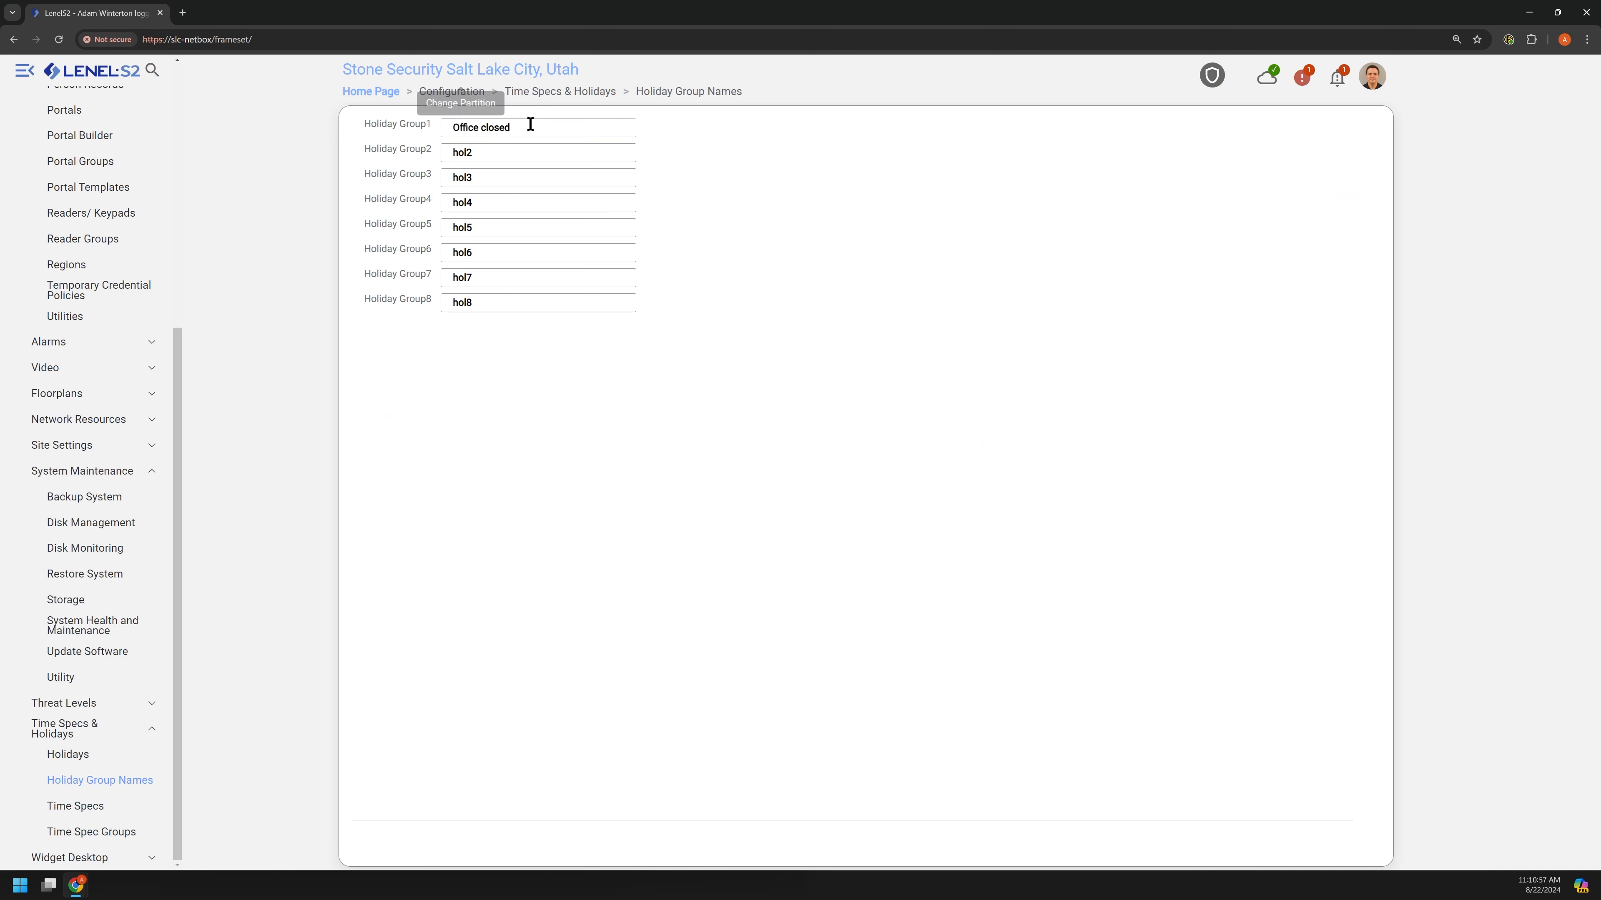
pyautogui.moveTo(529, 126); pyautogui.dragTo(448, 205)
pyautogui.click(489, 205)
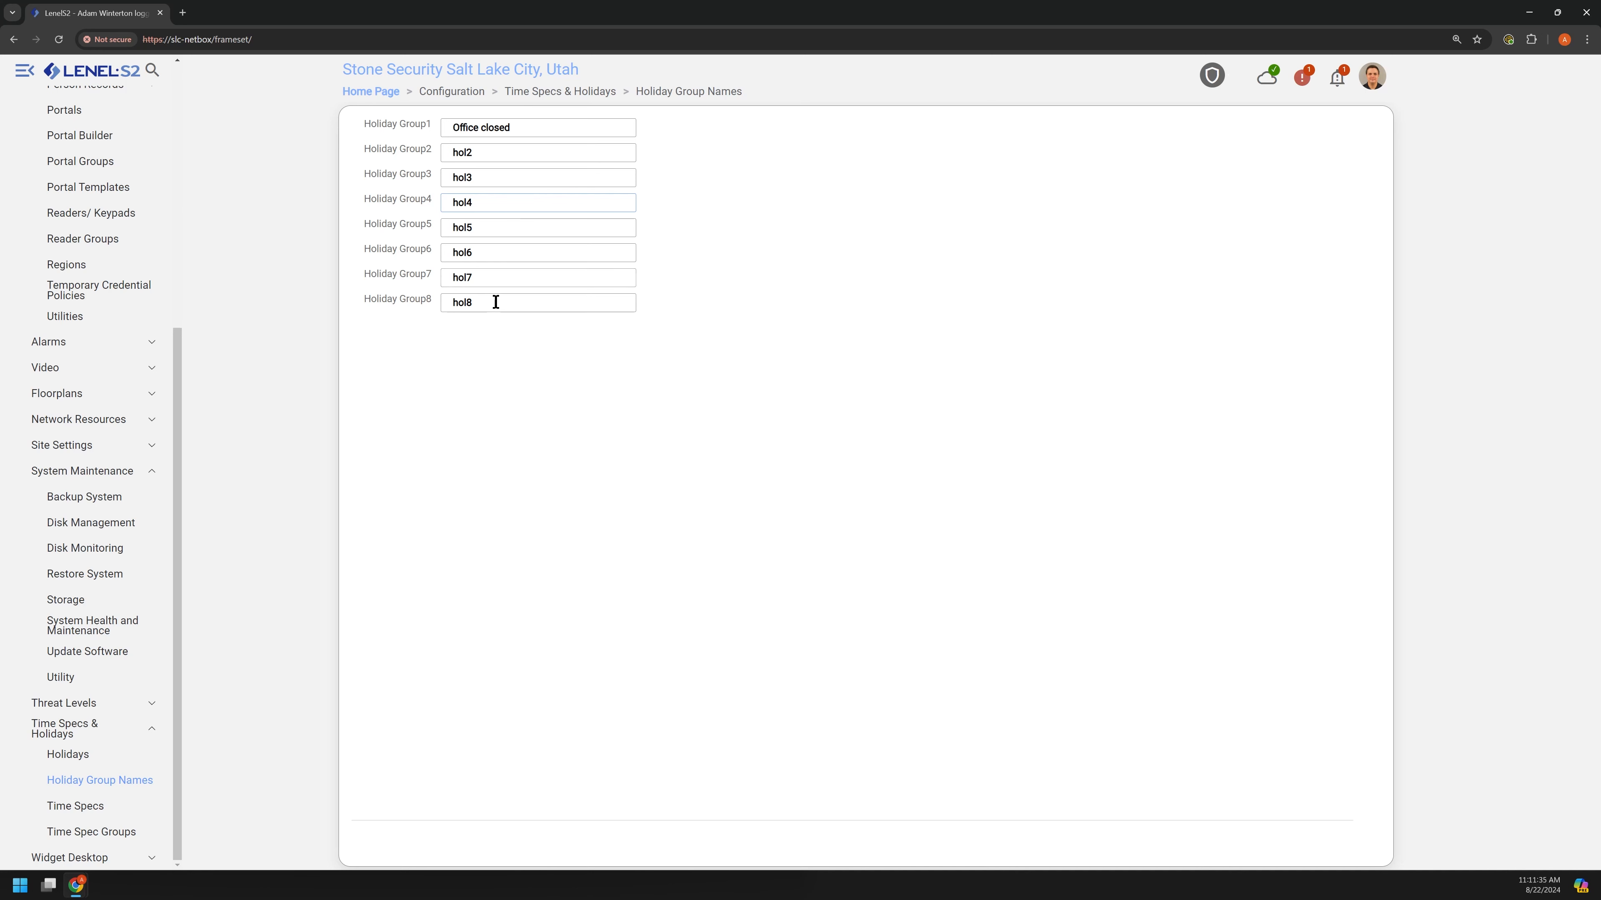
pyautogui.moveTo(493, 303); pyautogui.dragTo(435, 306)
pyautogui.write('Construction')
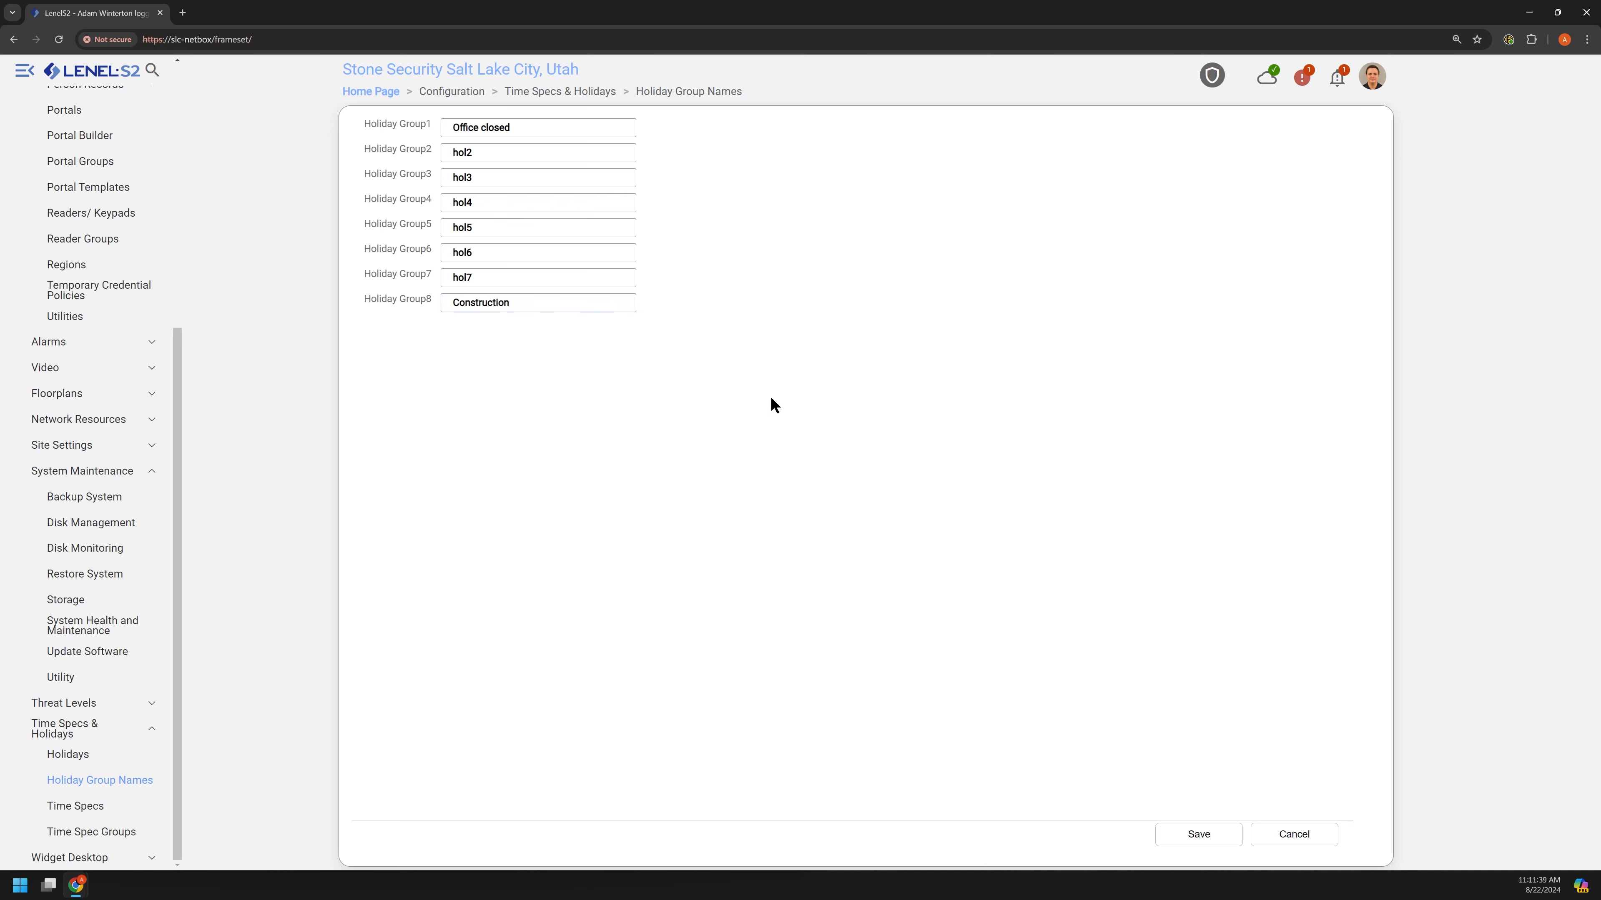
pyautogui.click(1162, 834)
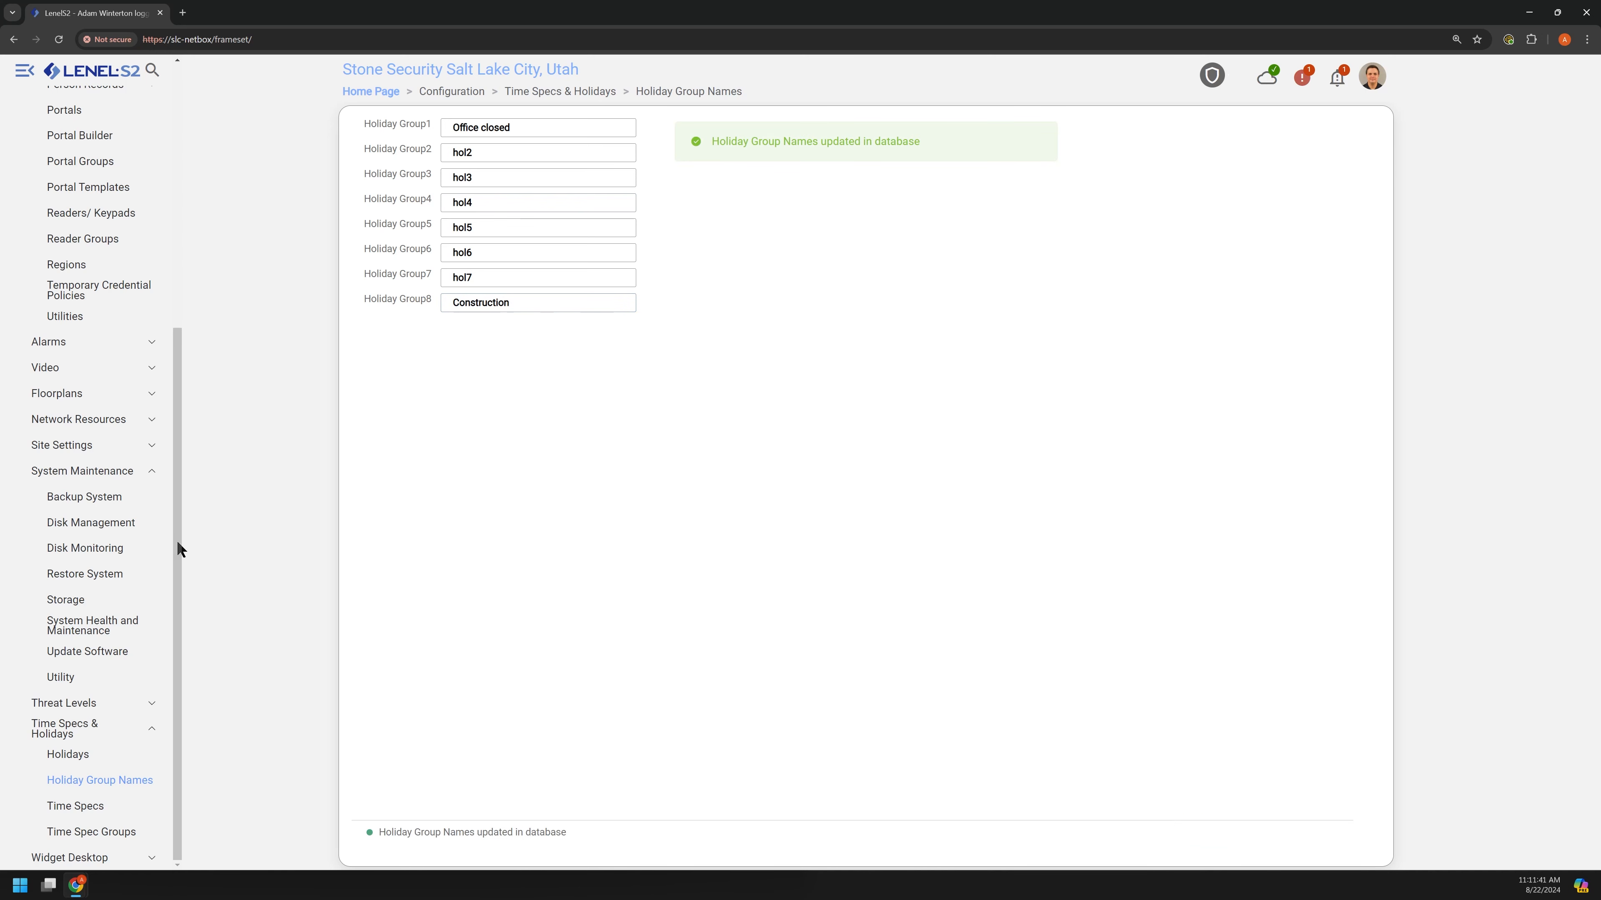
pyautogui.click(111, 752)
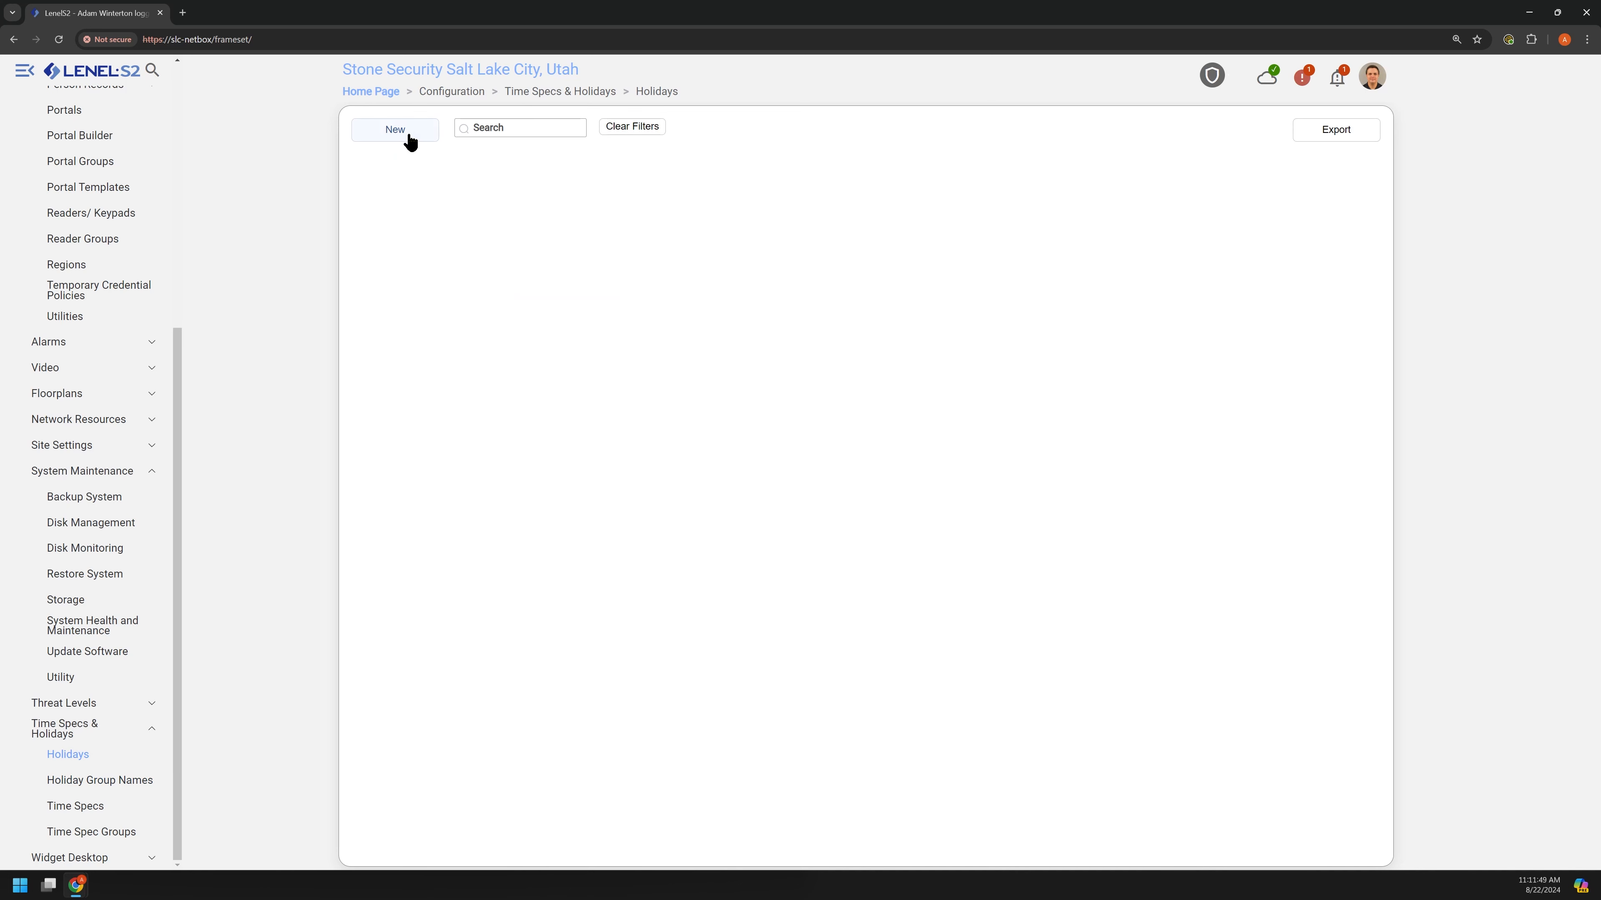
# Return to the Holidays list and start a new holiday.
pyautogui.click(71, 789)
pyautogui.click(76, 807)
pyautogui.click(94, 755)
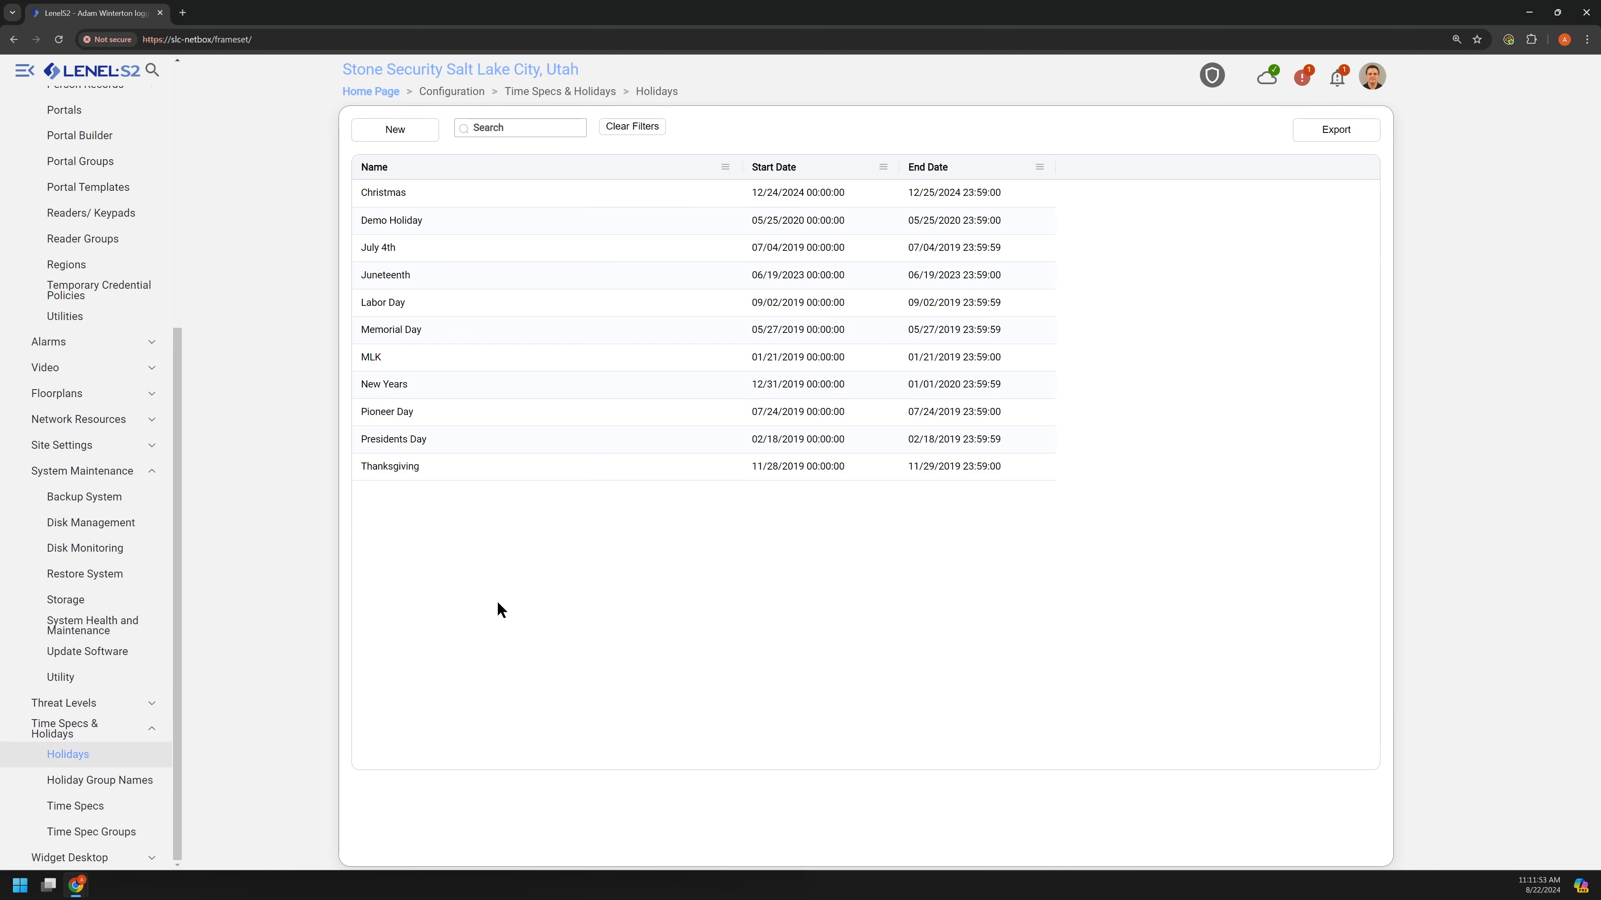
pyautogui.click(420, 133)
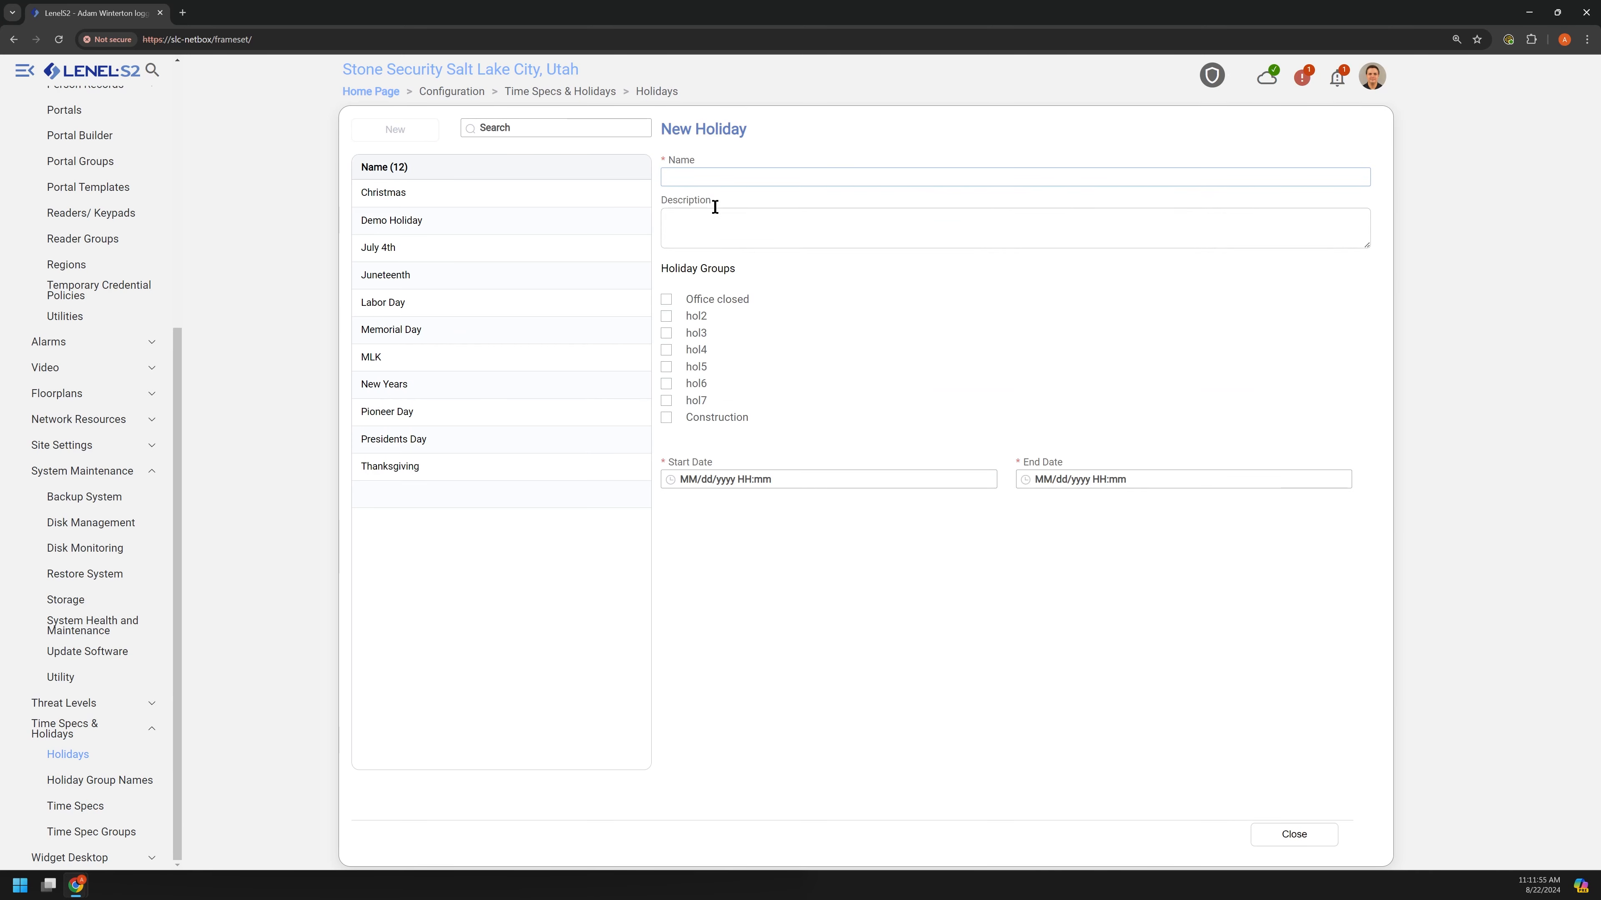
# Name the new holiday '*S&S - Breakroom Closed'.
pyautogui.click(734, 178)
pyautogui.write('Break')
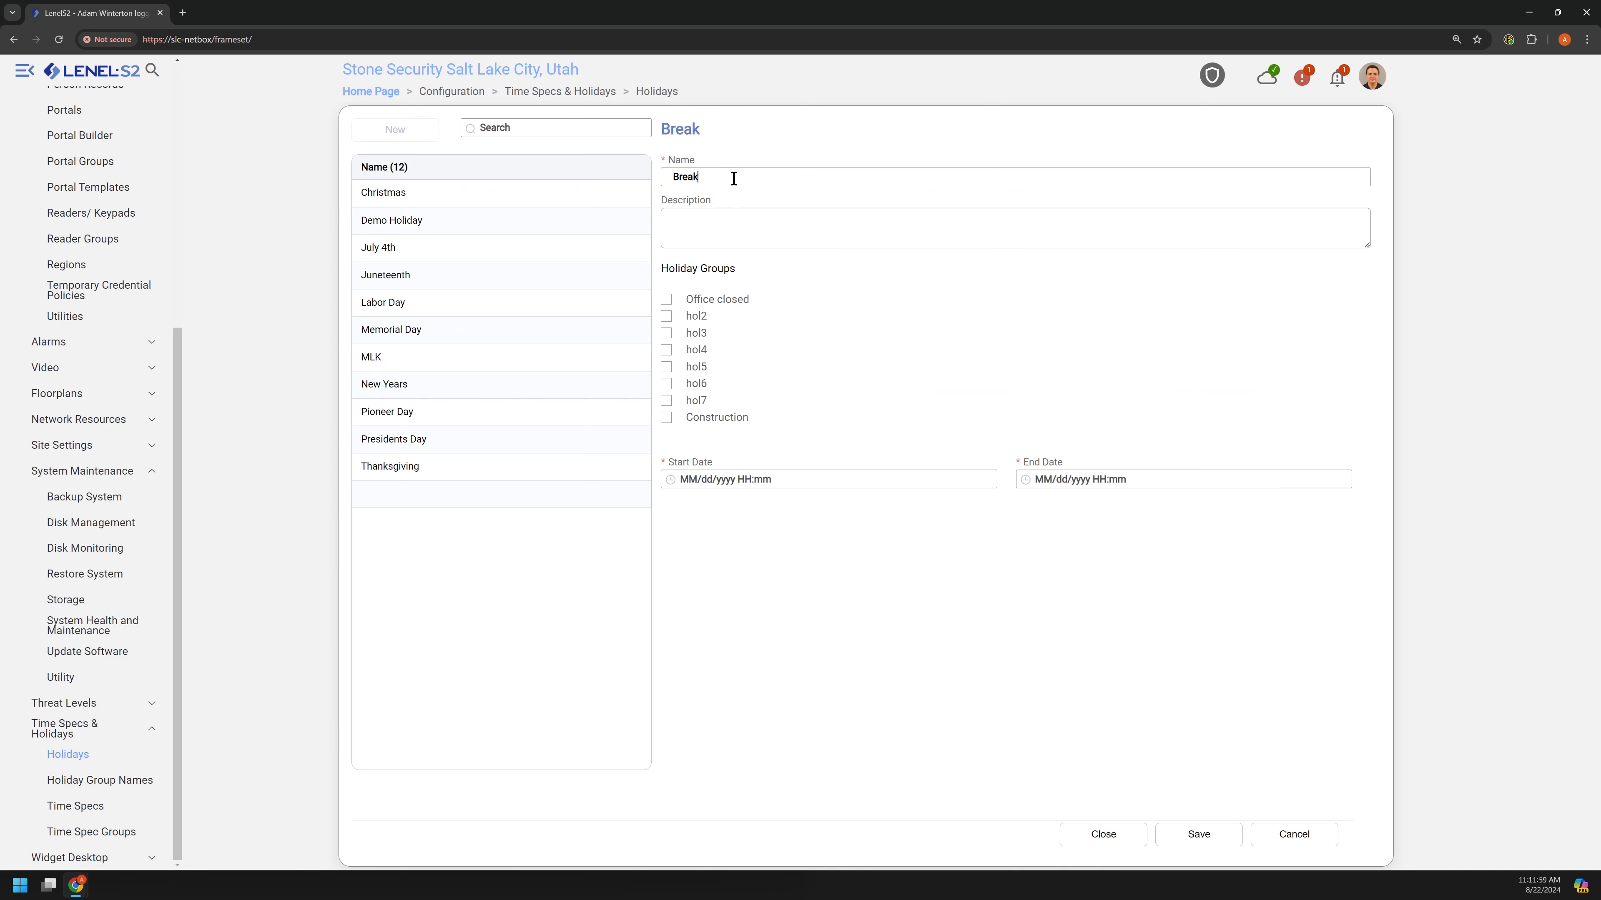
pyautogui.write('room Clsoed')
pyautogui.press('BackSpace')
pyautogui.press('BackSpace')
pyautogui.press('BackSpace')
pyautogui.press('BackSpace')
pyautogui.write('osed')
pyautogui.write('Breakroom c')
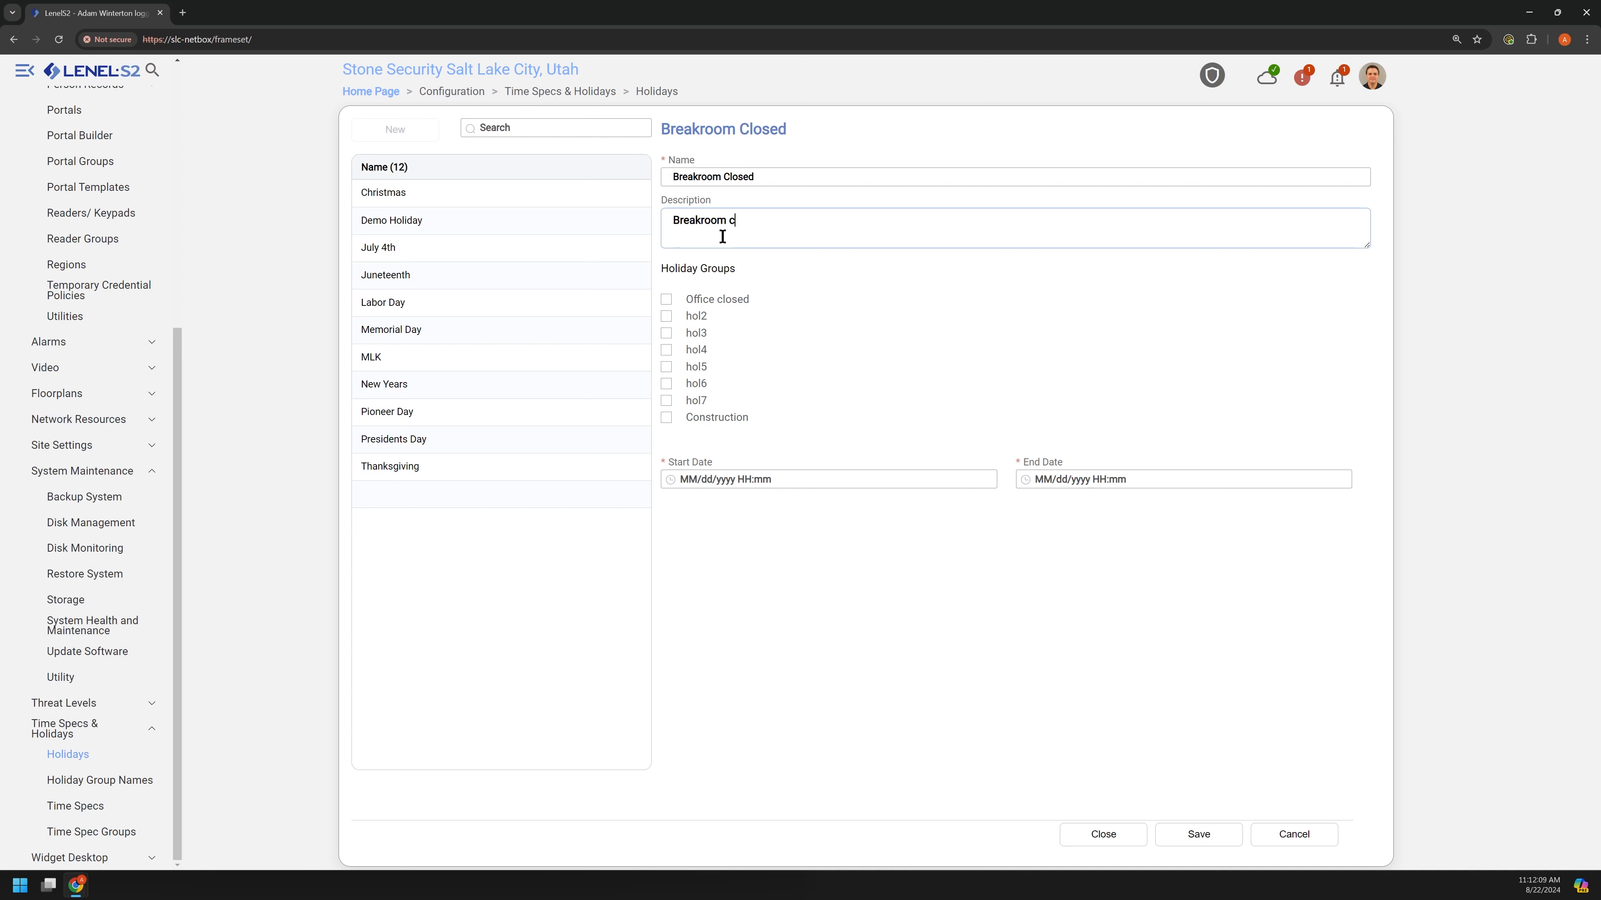
pyautogui.write('losed for const')
pyautogui.write('ruciton')
pyautogui.write('tion')
pyautogui.click(667, 182)
pyautogui.write('*')
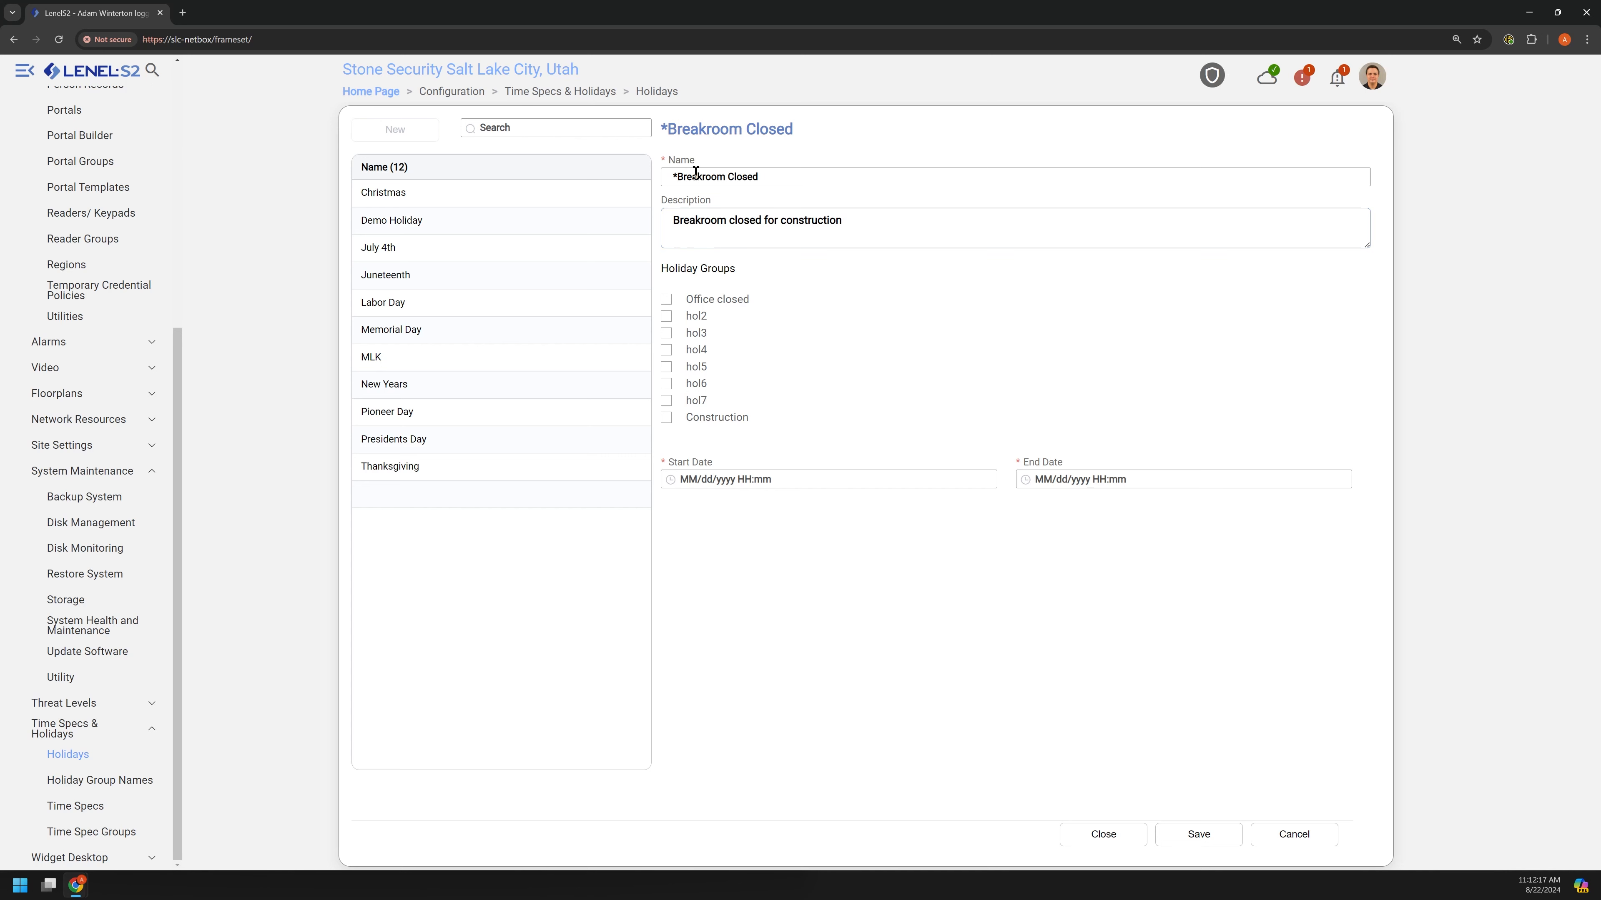
pyautogui.write('S&S ')
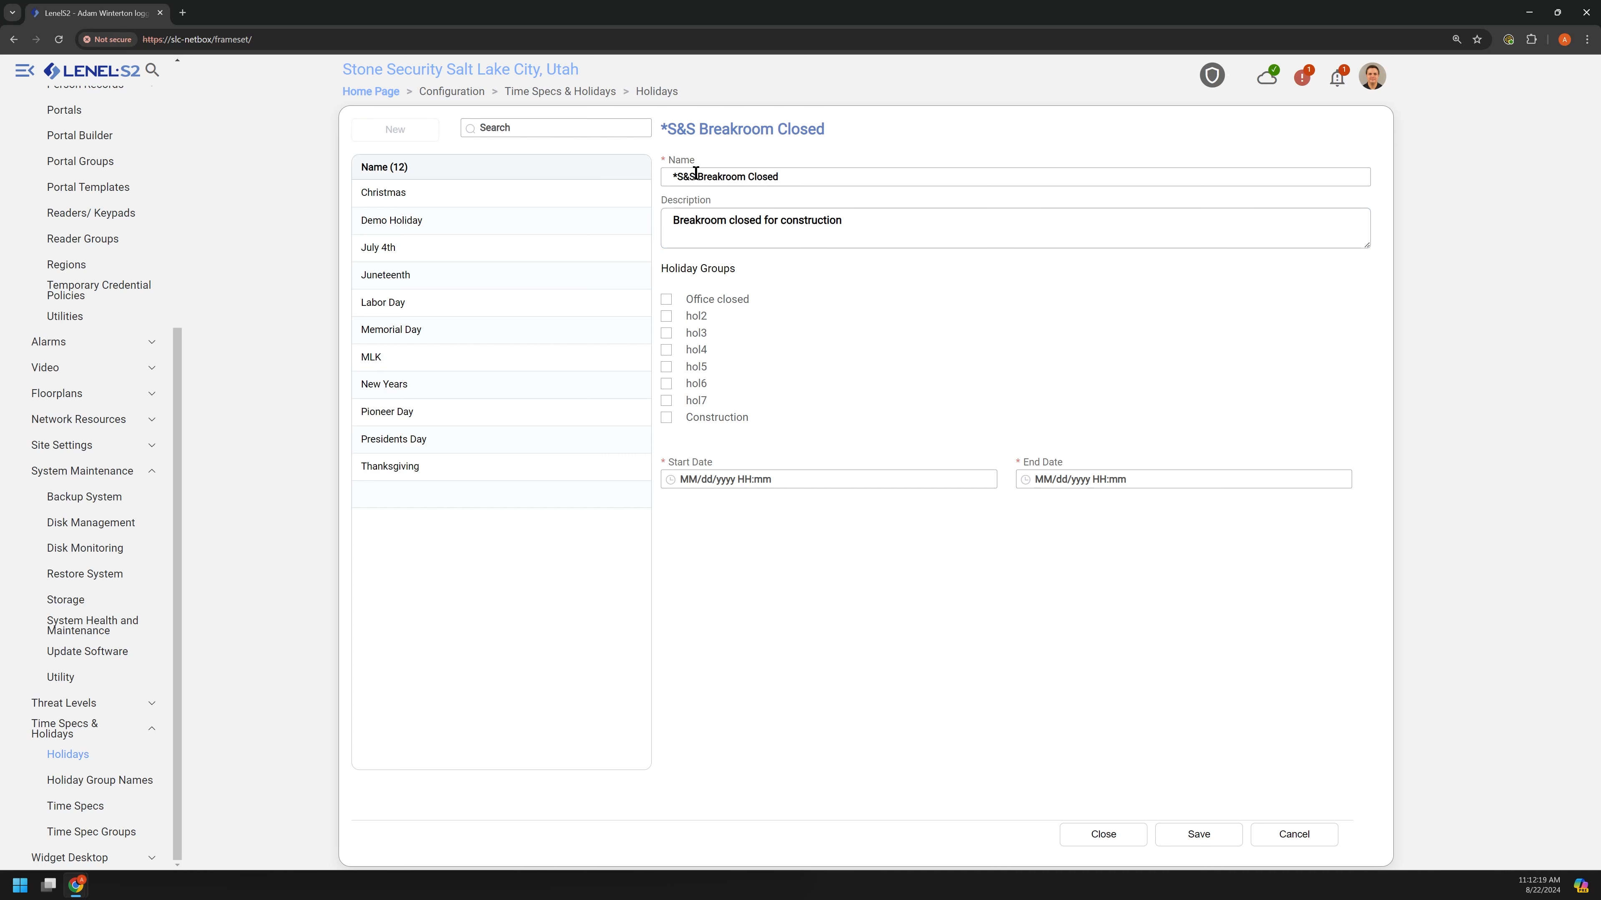
pyautogui.write('-')
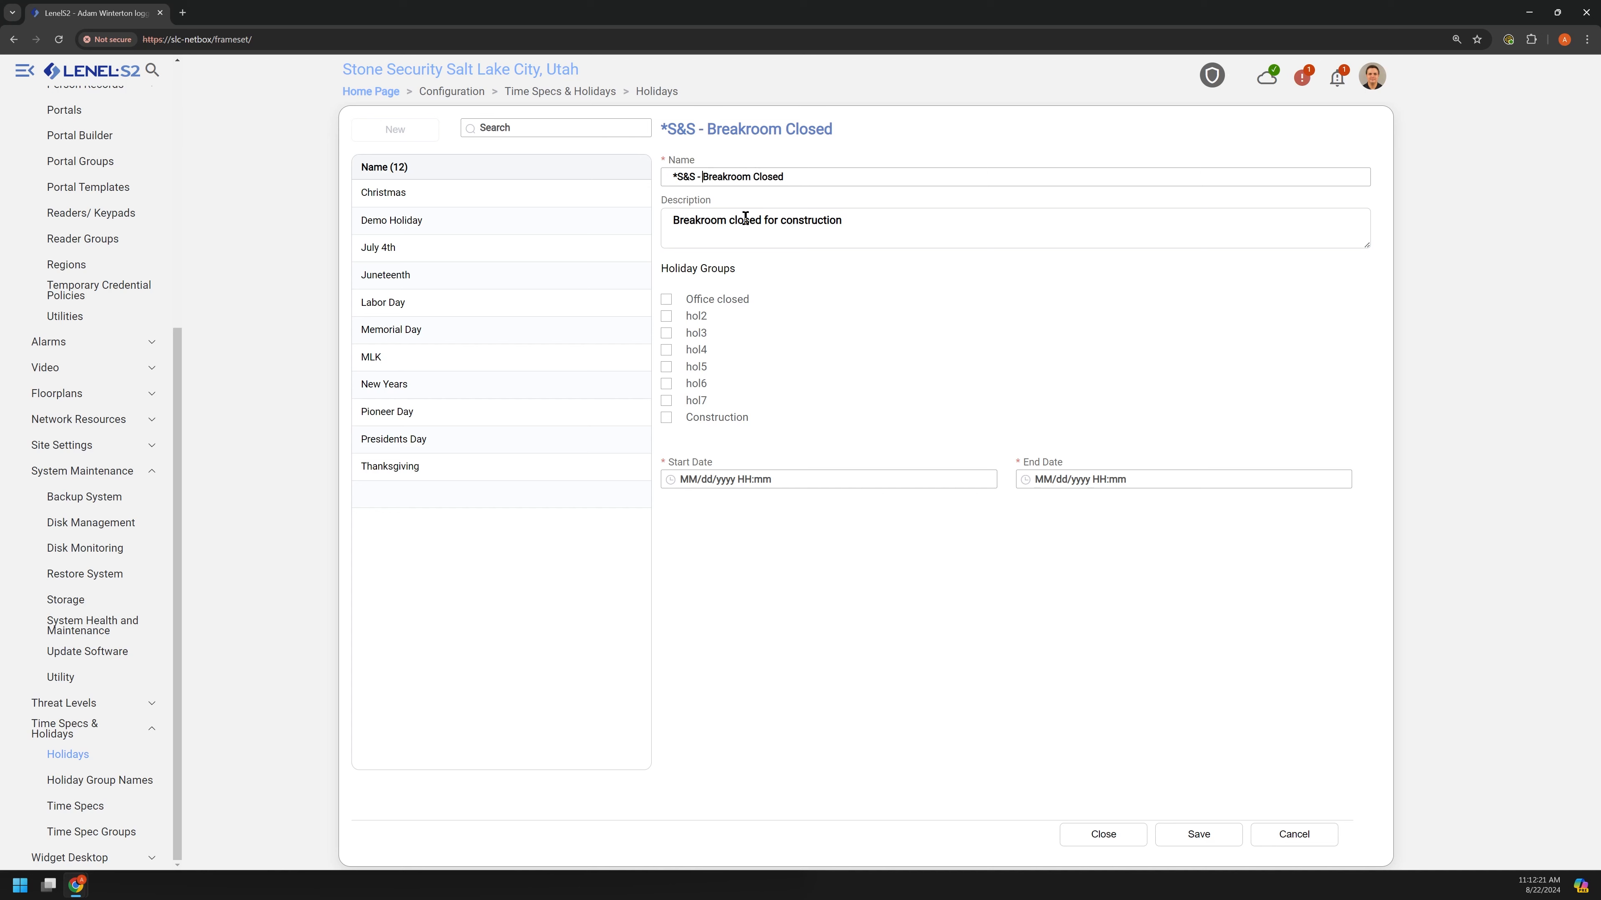
# Put it in the Construction group for 08/23–08/31/2024, then save and accept the over-five-days warning.
pyautogui.click(666, 417)
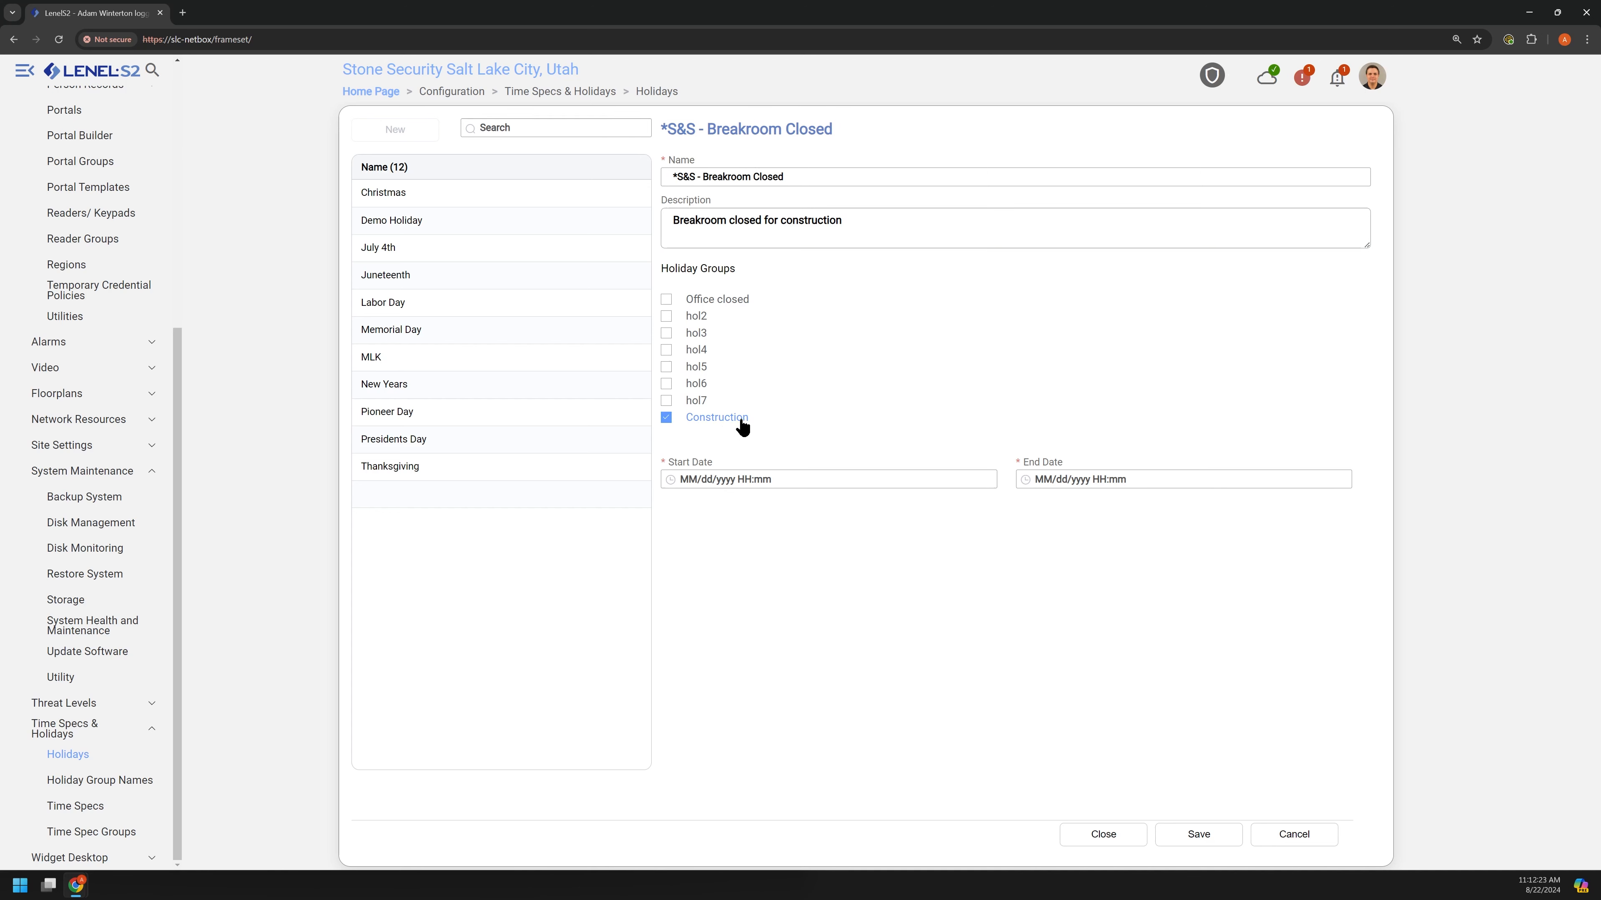
pyautogui.click(723, 478)
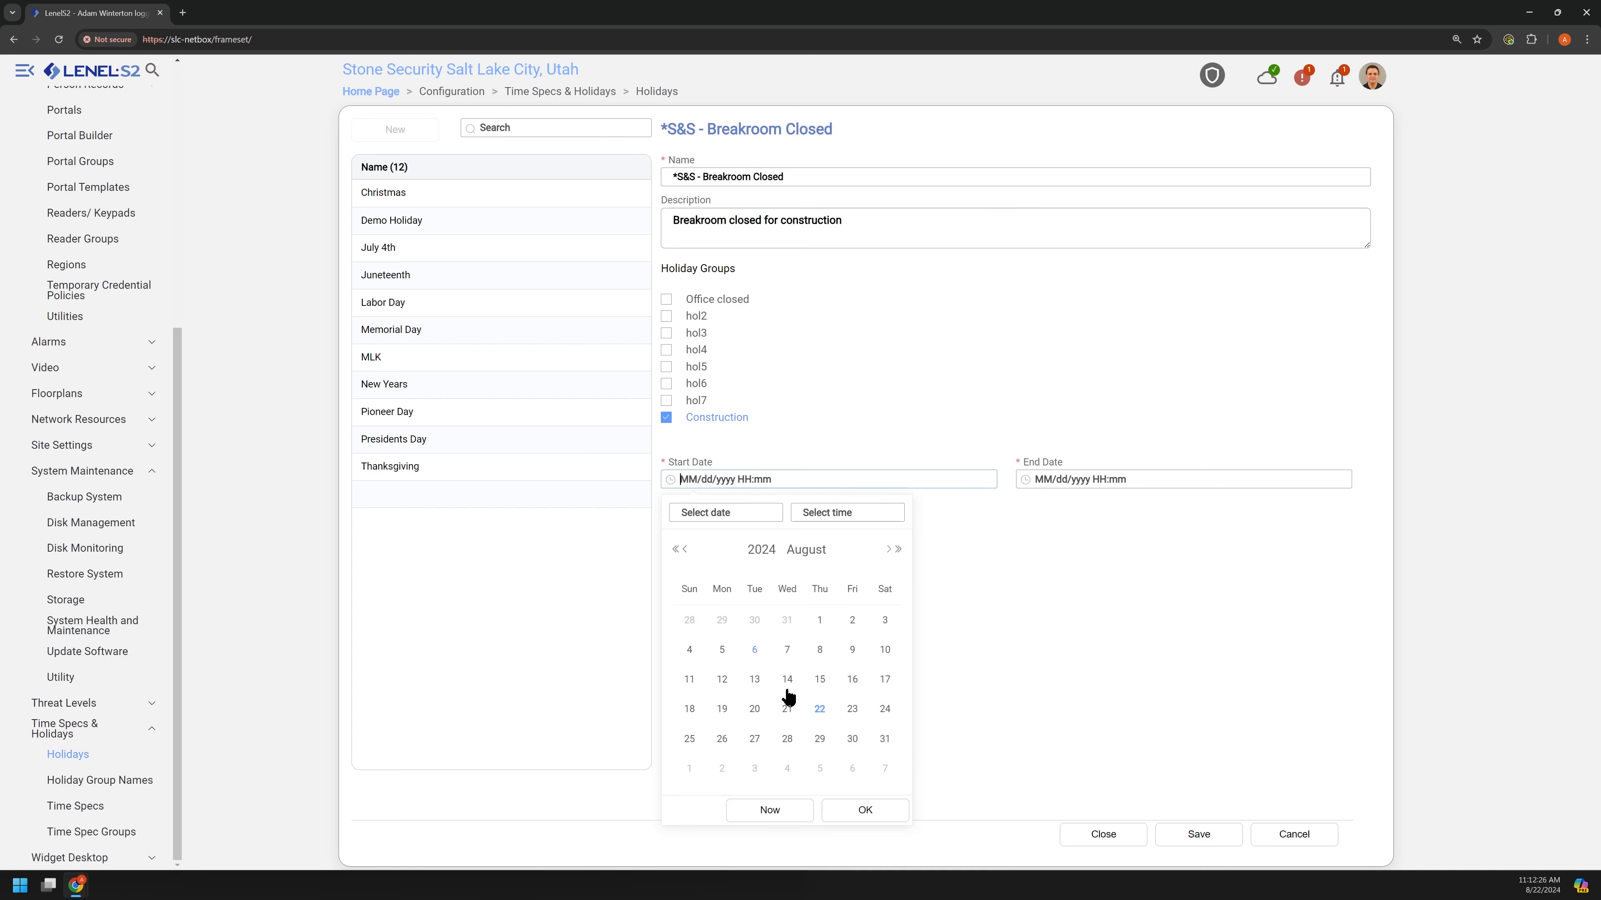
pyautogui.click(850, 708)
pyautogui.click(1114, 477)
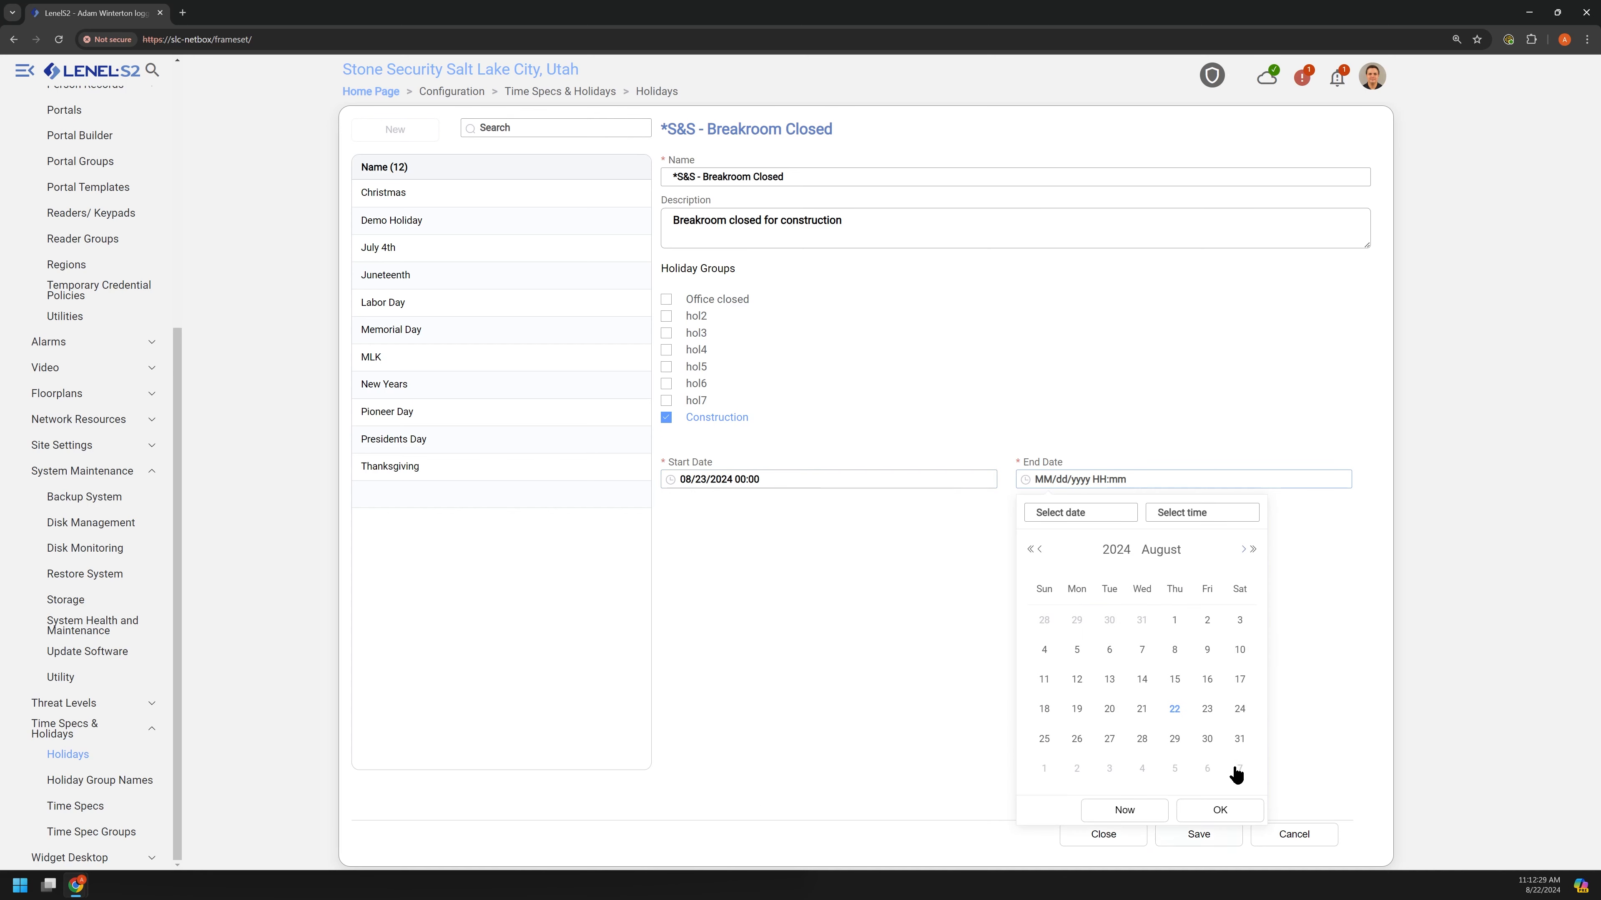
pyautogui.click(1240, 739)
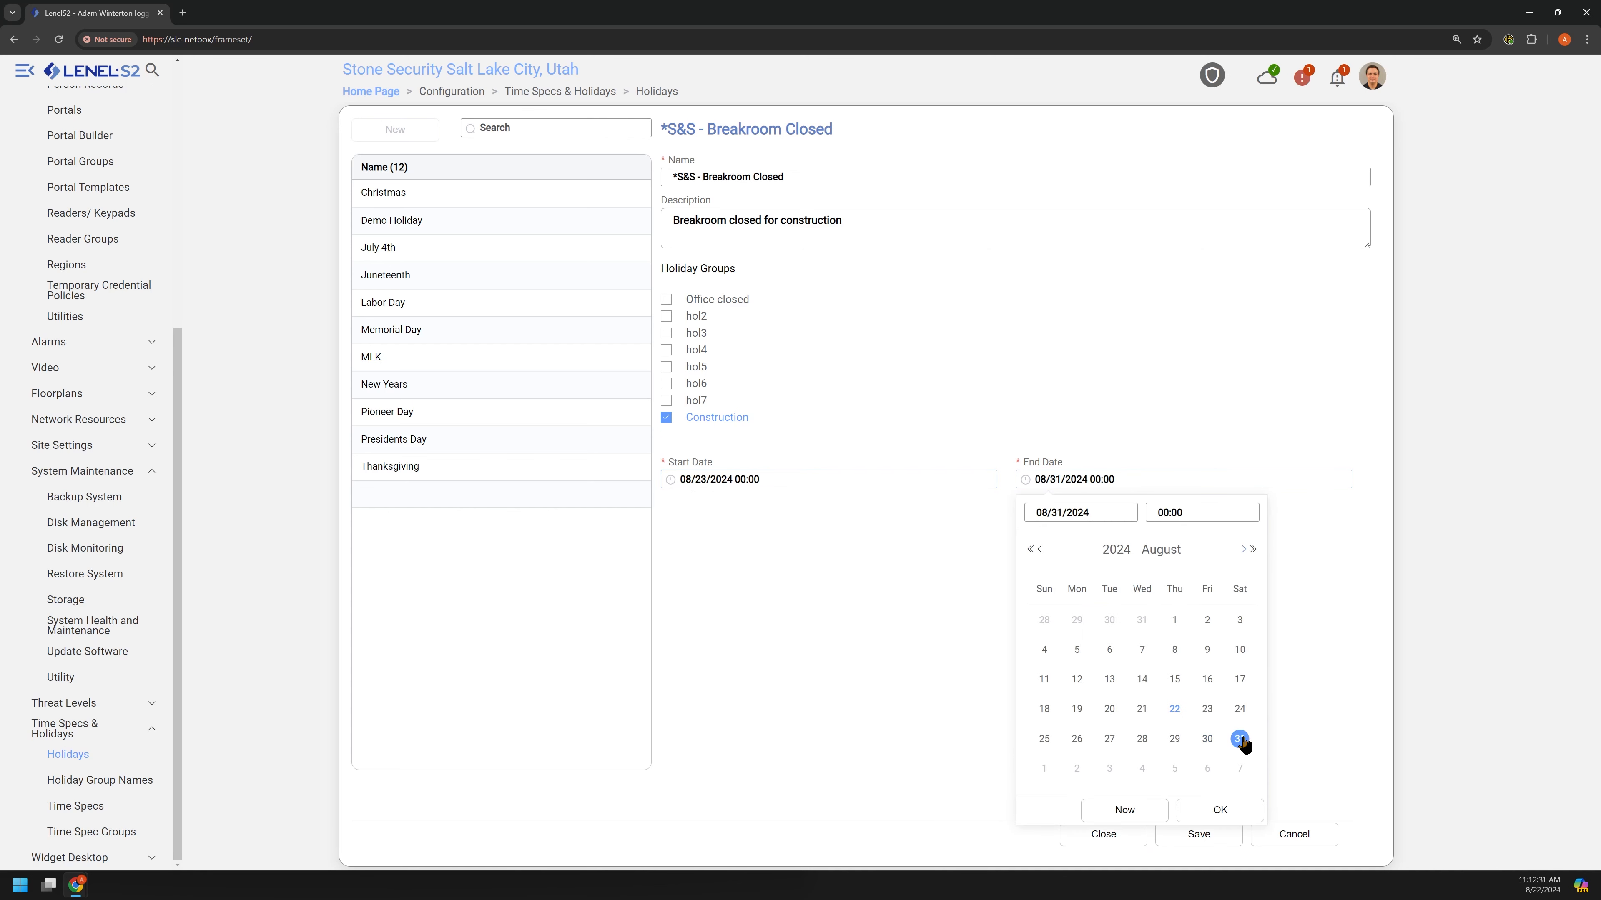
pyautogui.click(1306, 691)
pyautogui.click(1162, 833)
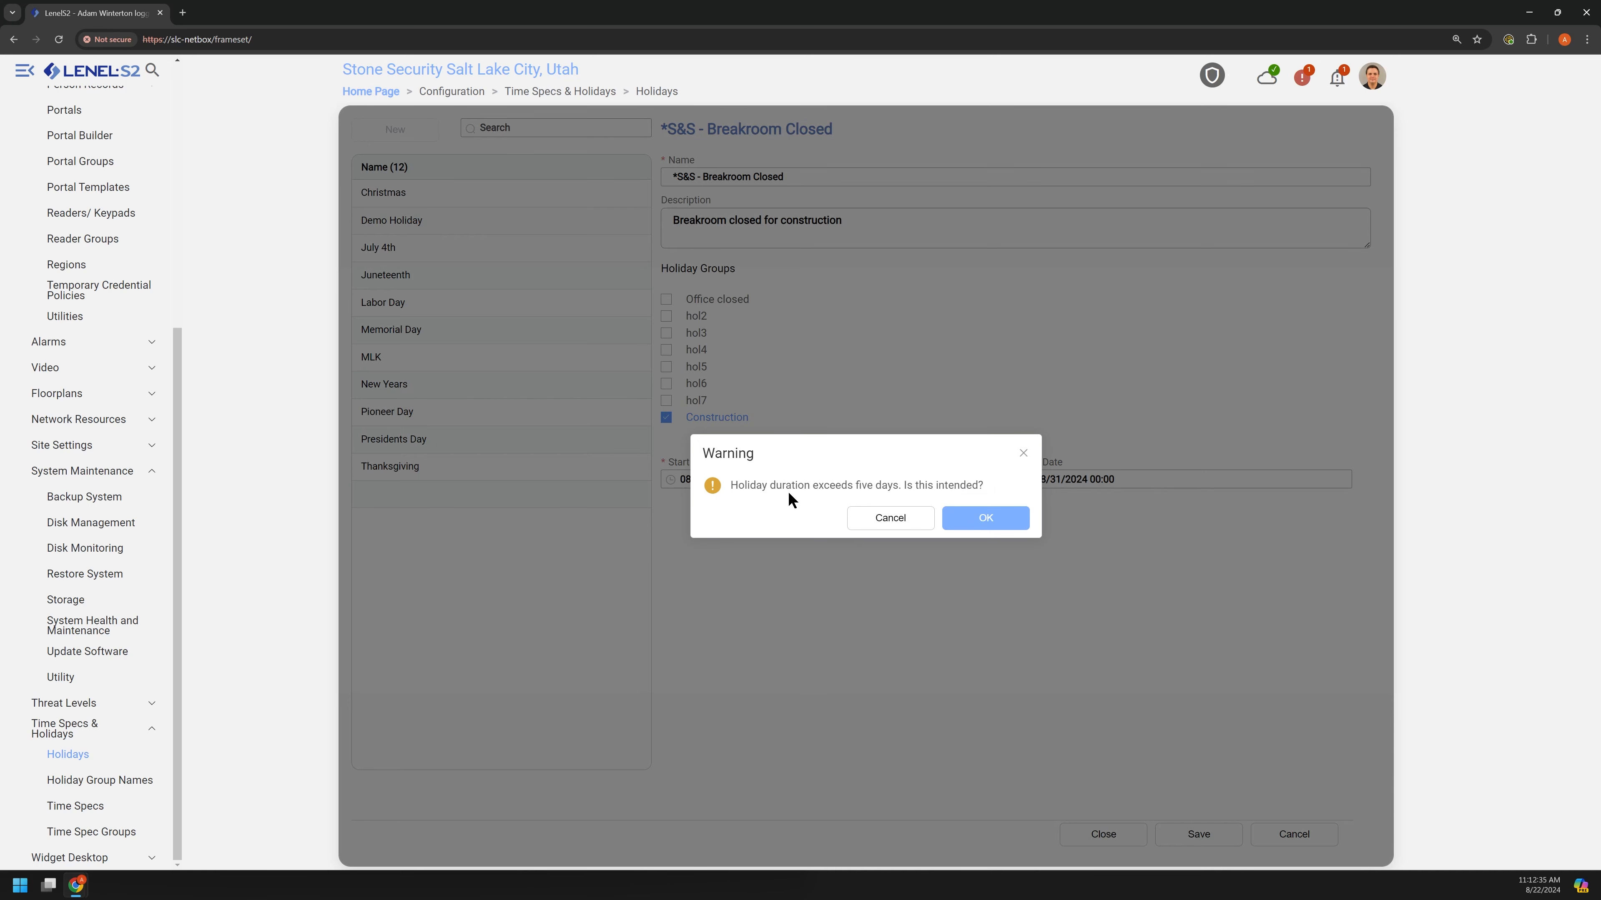
pyautogui.click(984, 519)
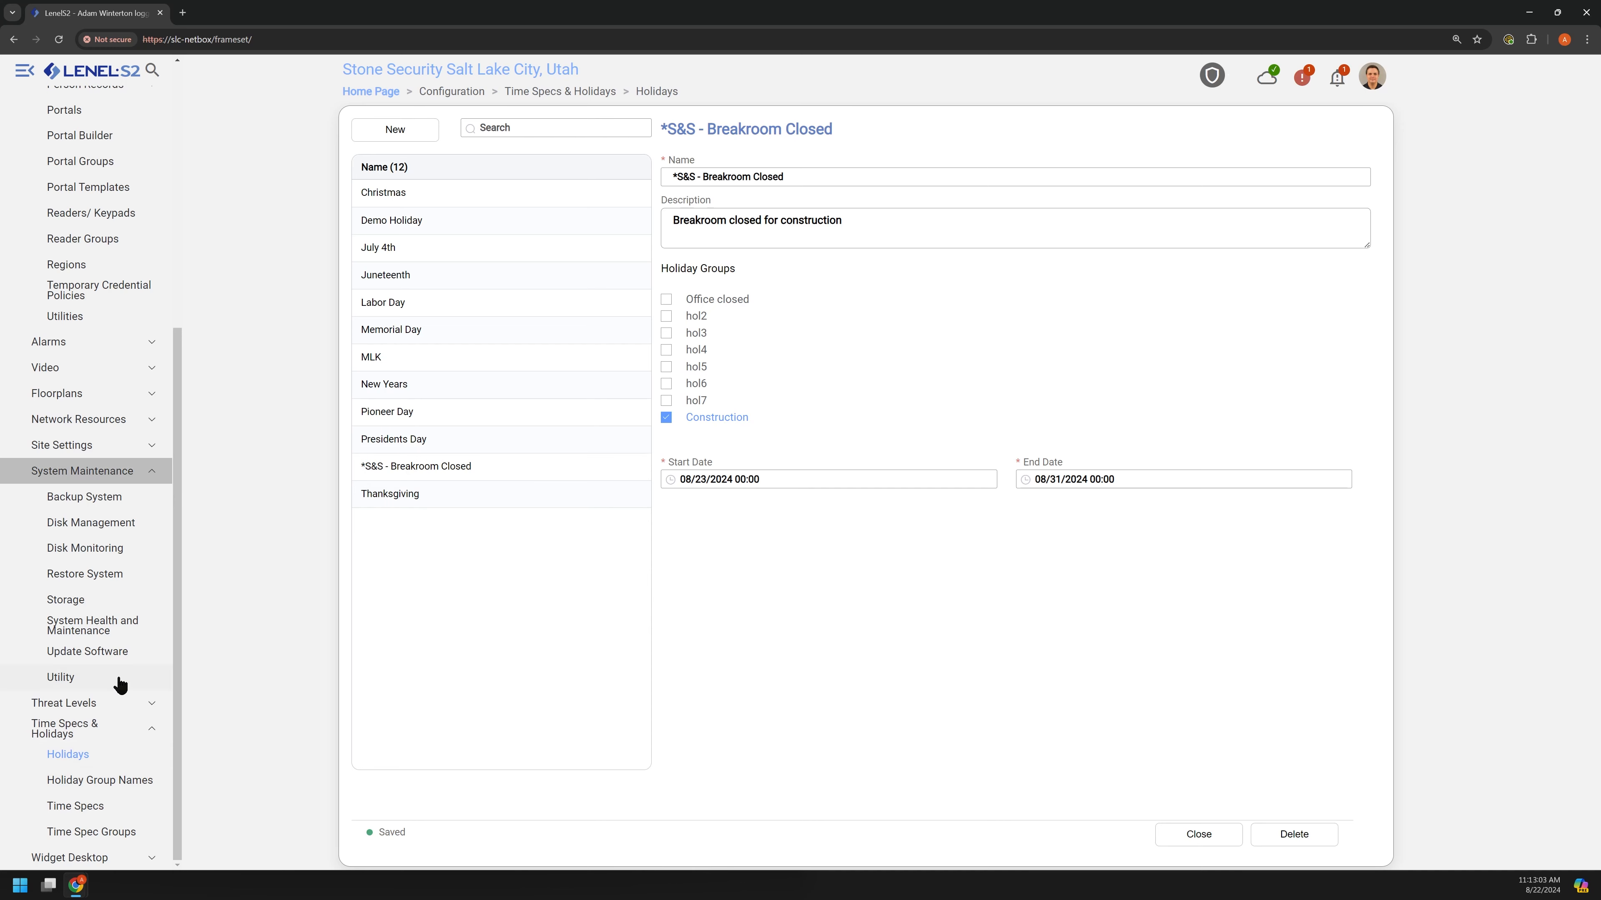
pyautogui.click(117, 807)
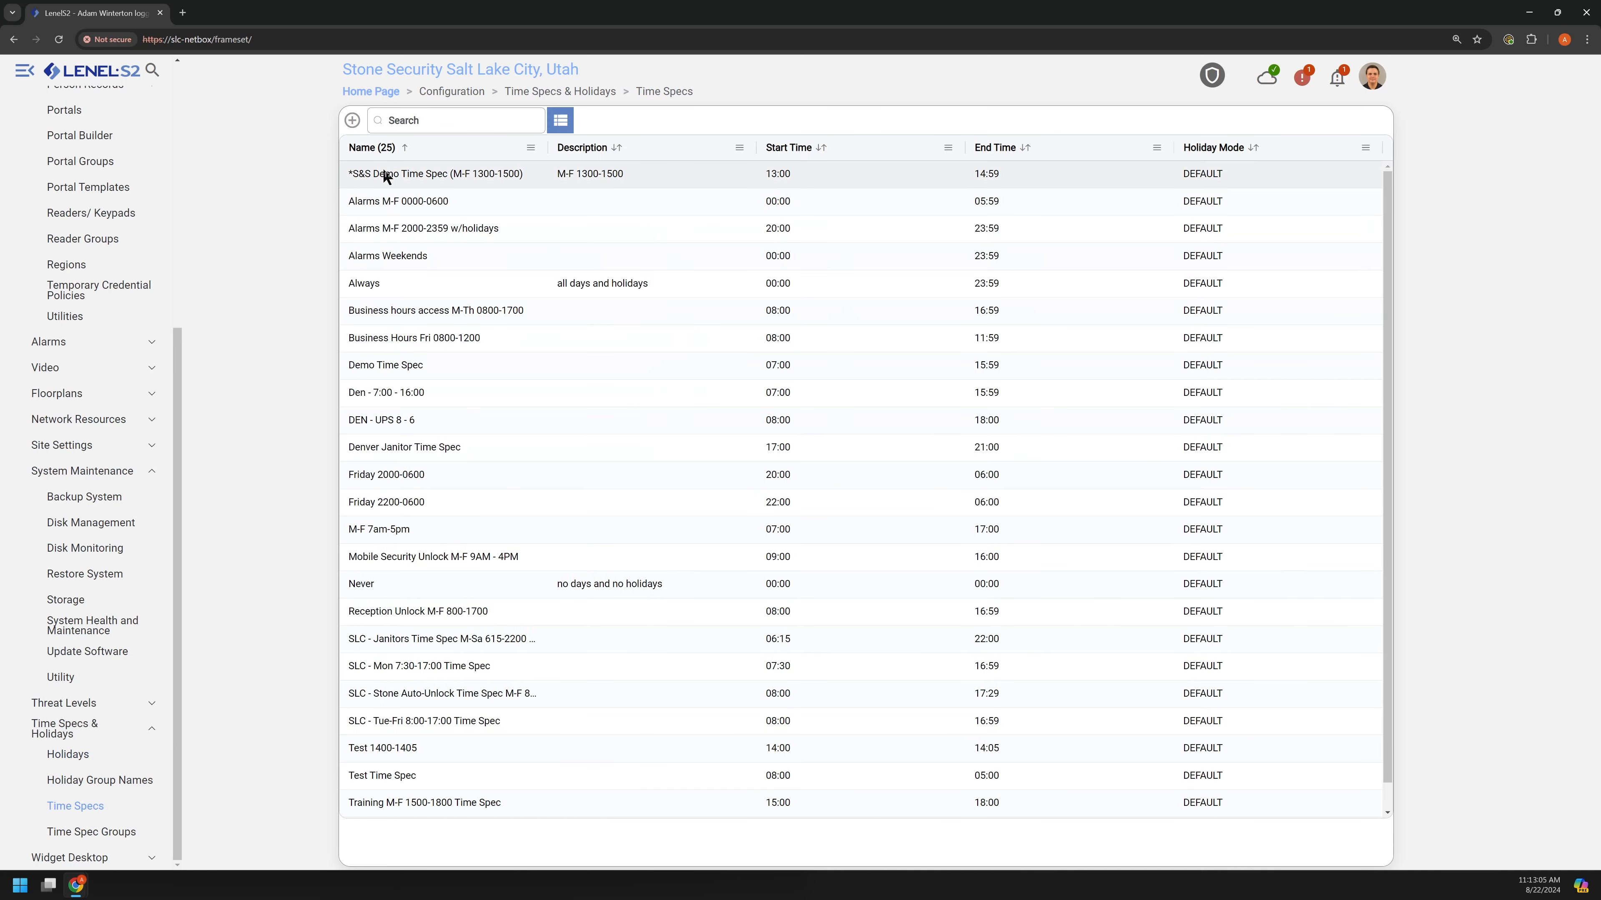
# Enable Construction holidays on the *S&S Demo Time Spec (M-F 1300-1500) and save it.
pyautogui.click(386, 176)
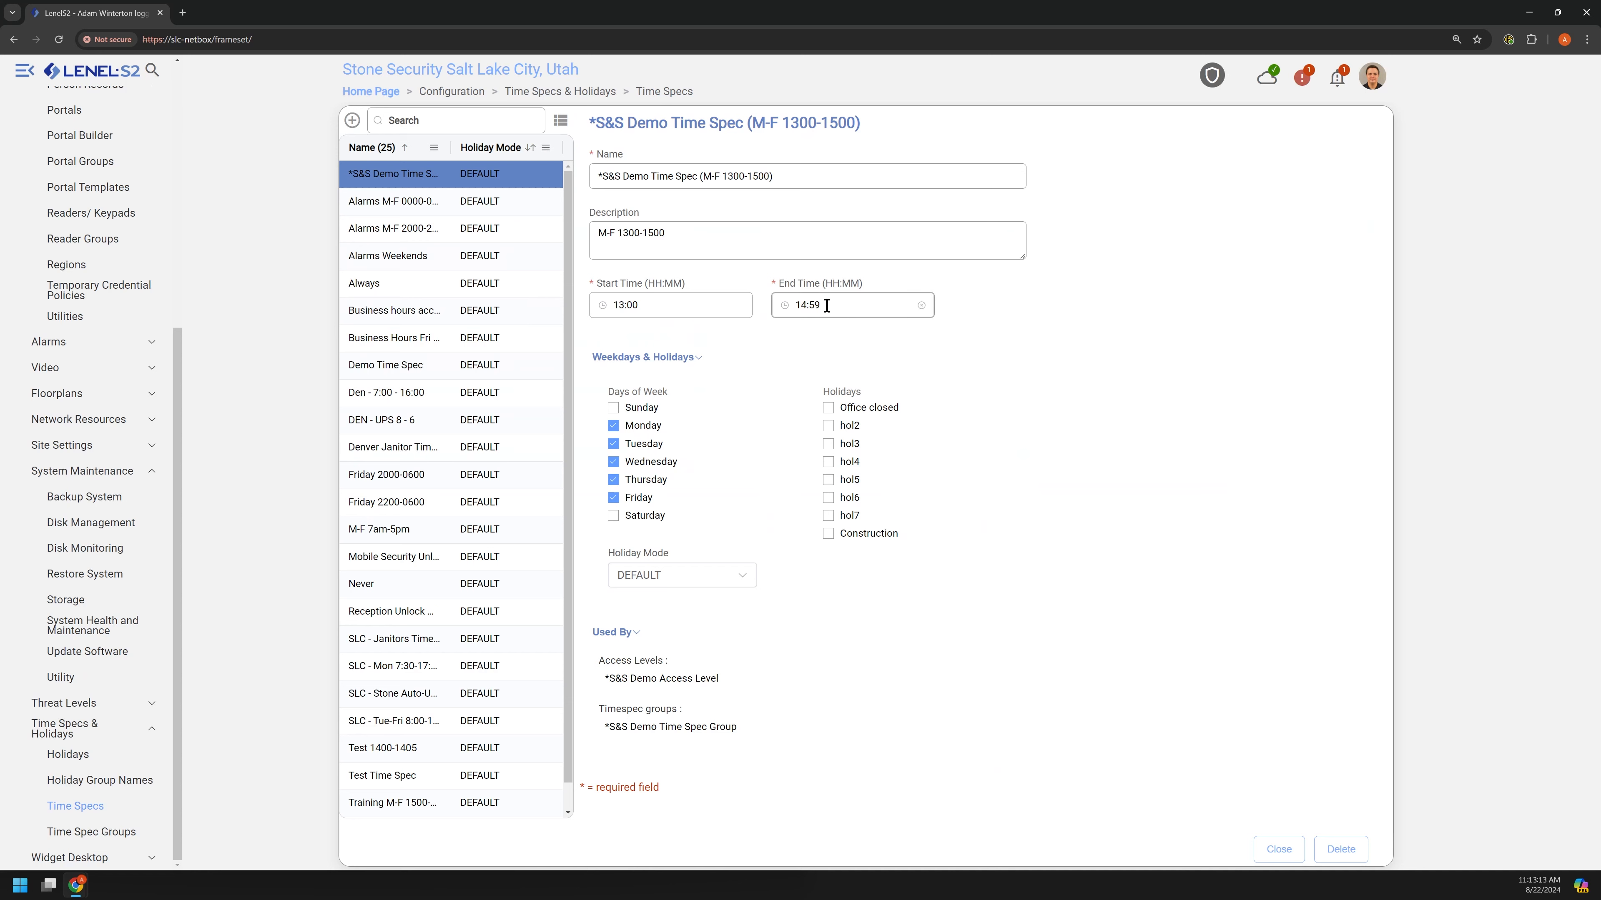
pyautogui.click(828, 534)
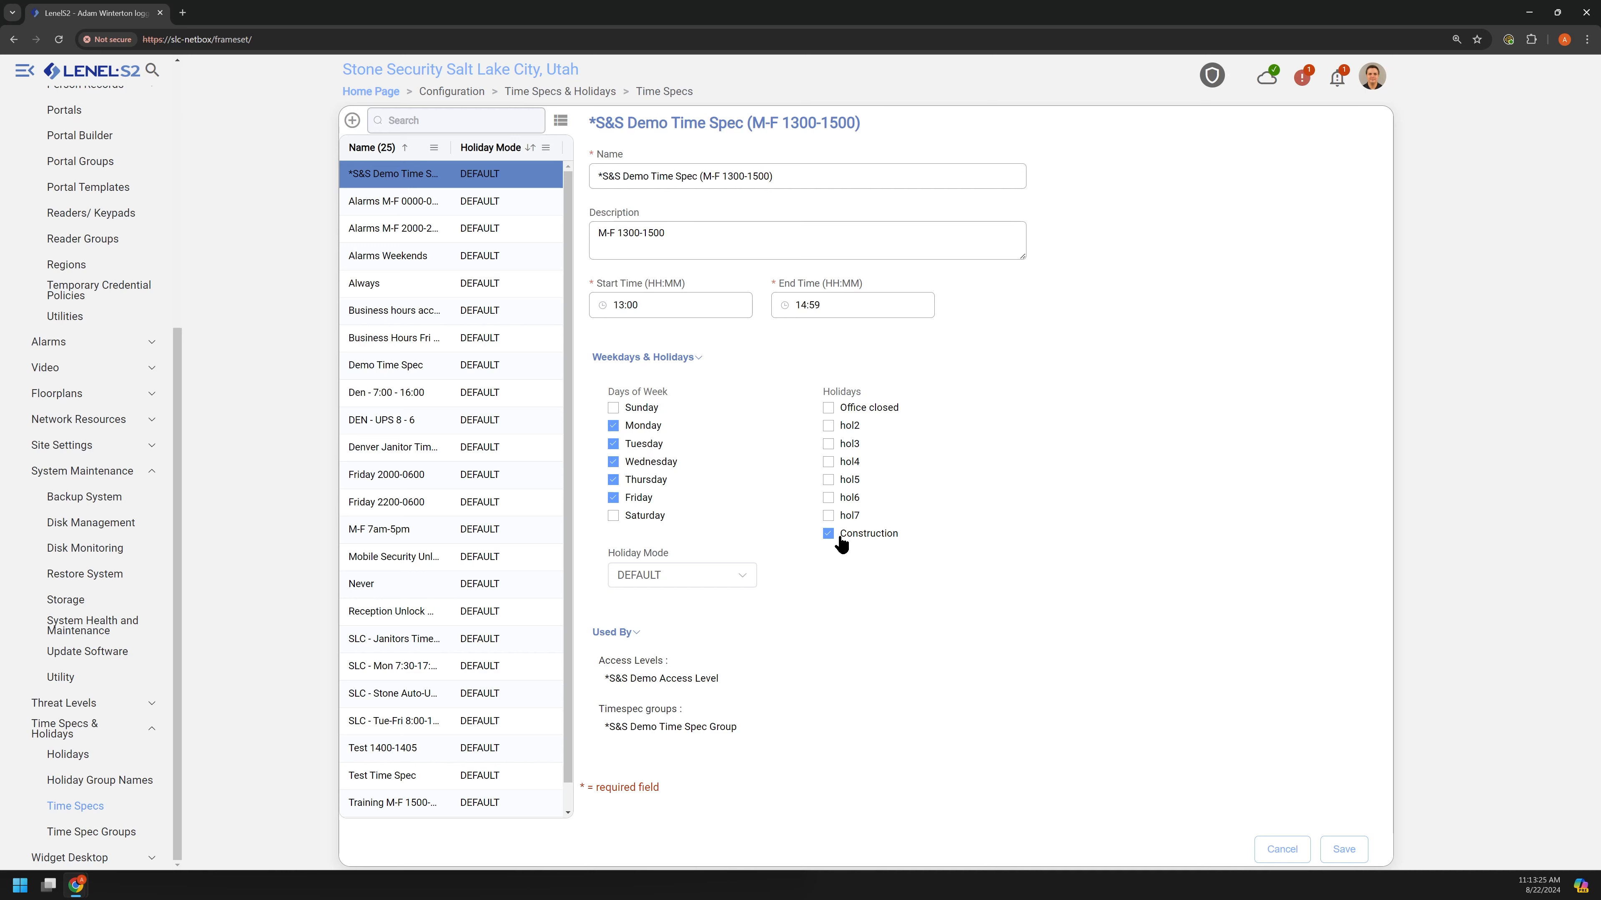
pyautogui.click(1327, 840)
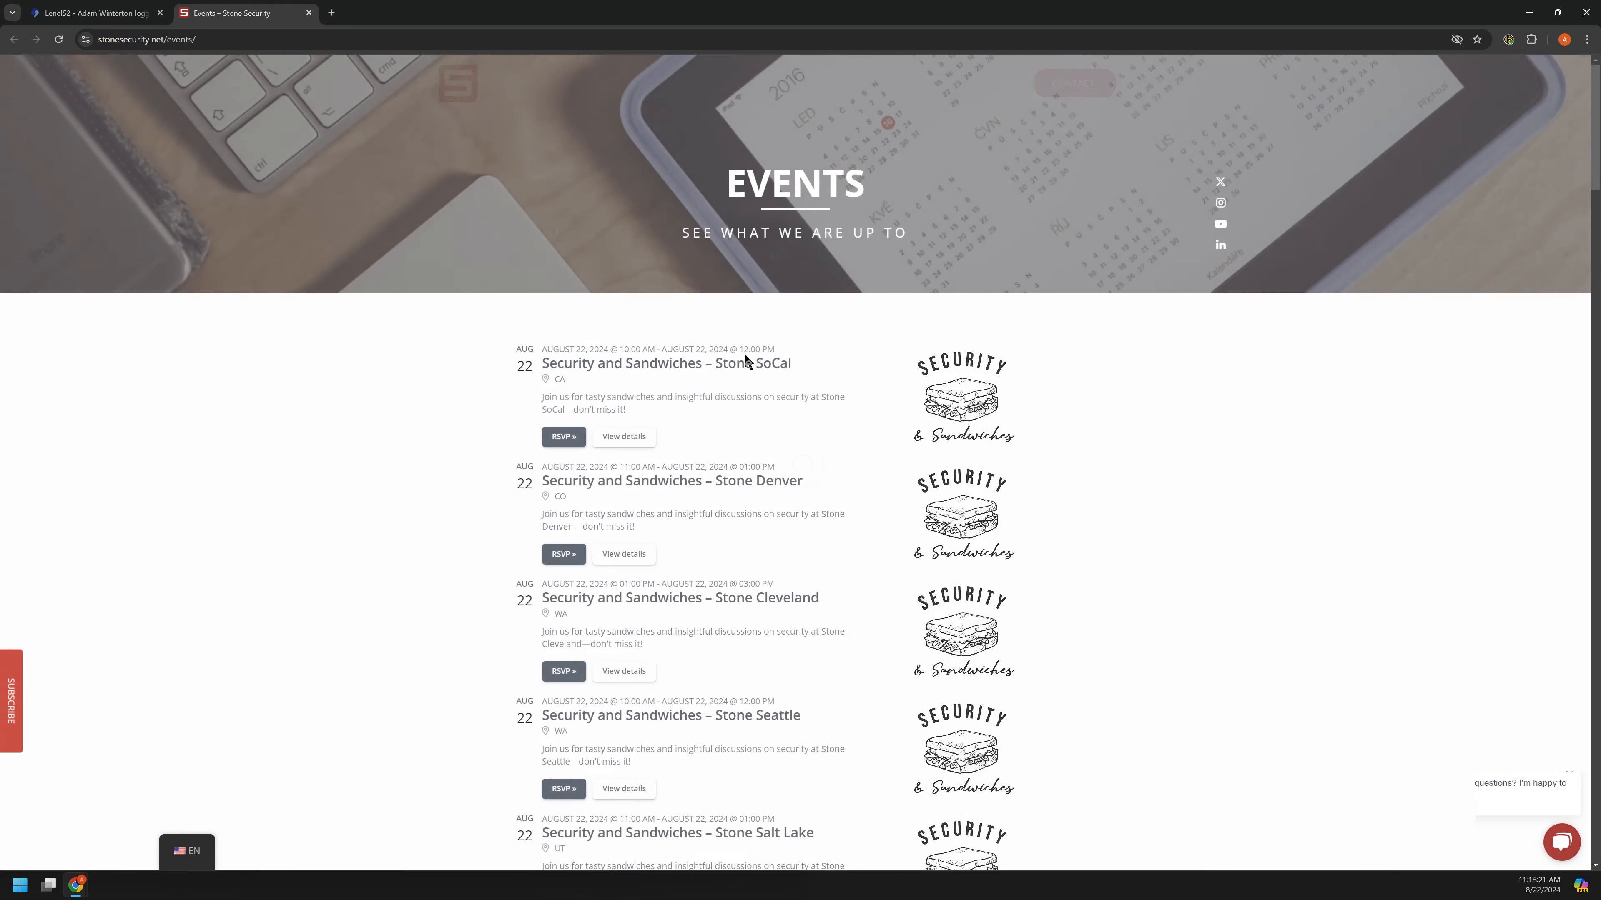
pyautogui.scroll(-5, 504, 422)
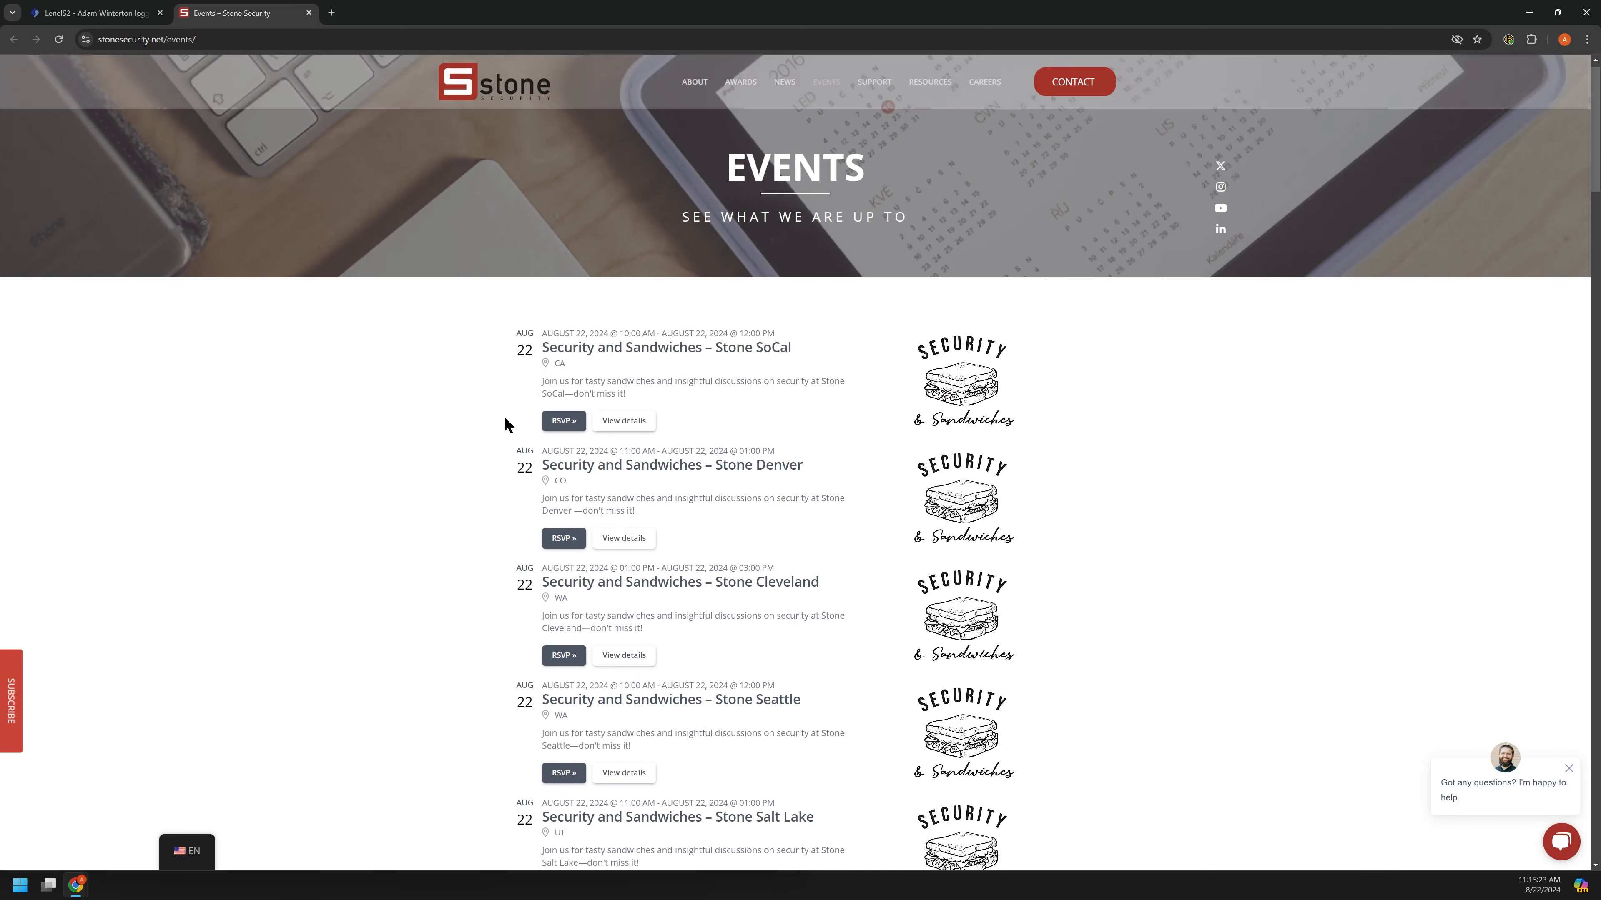
pyautogui.scroll(-7, 514, 449)
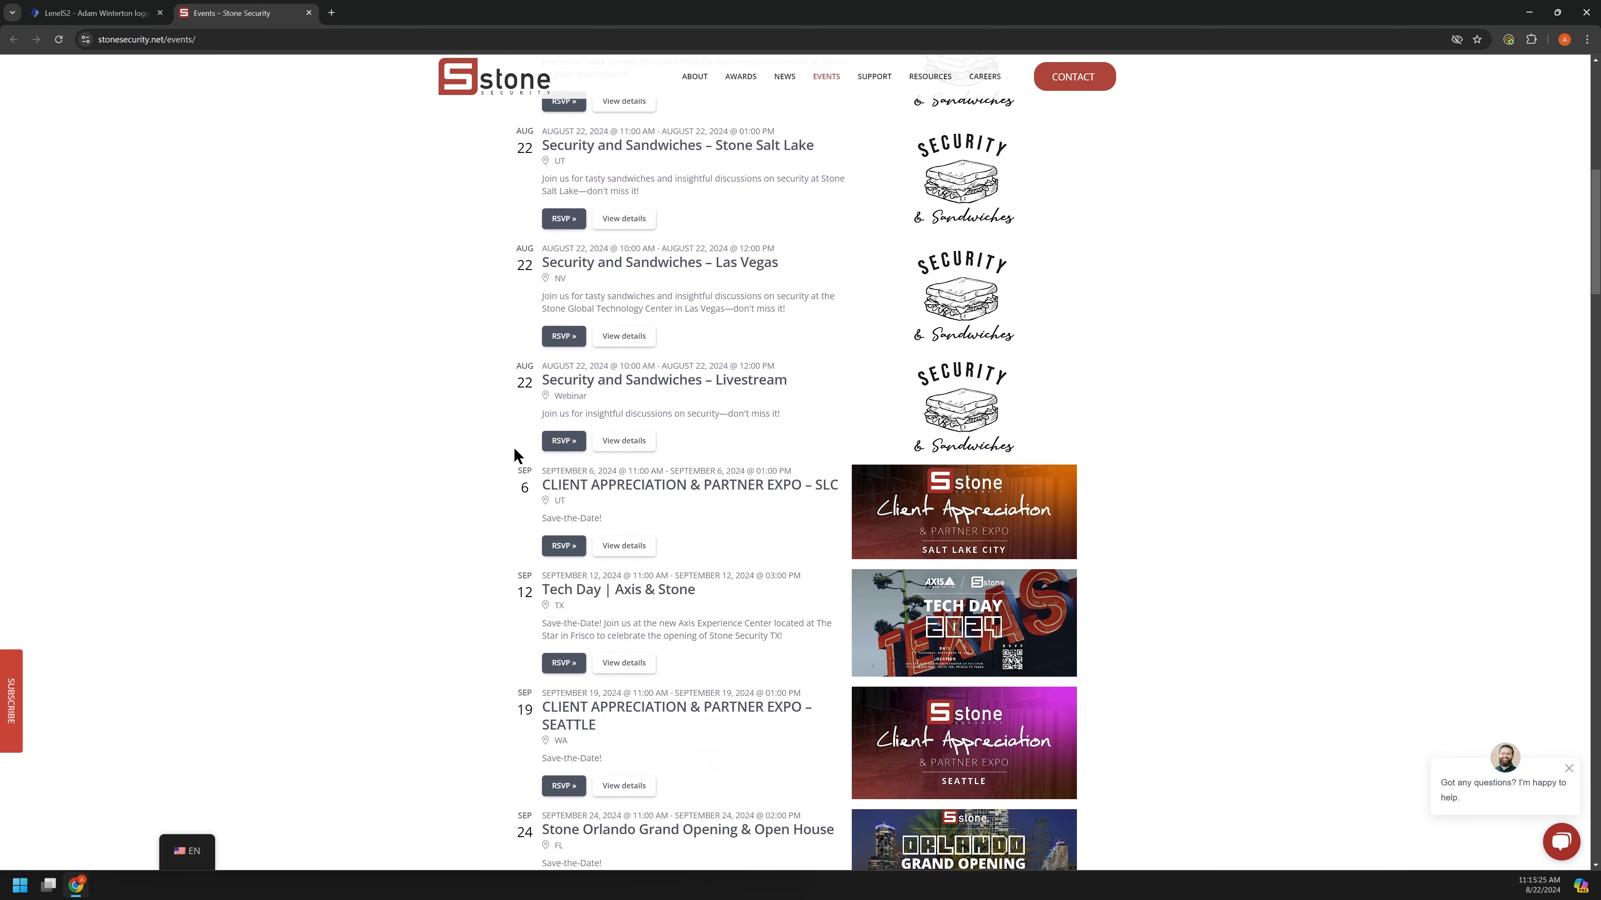
pyautogui.scroll(-1, 497, 439)
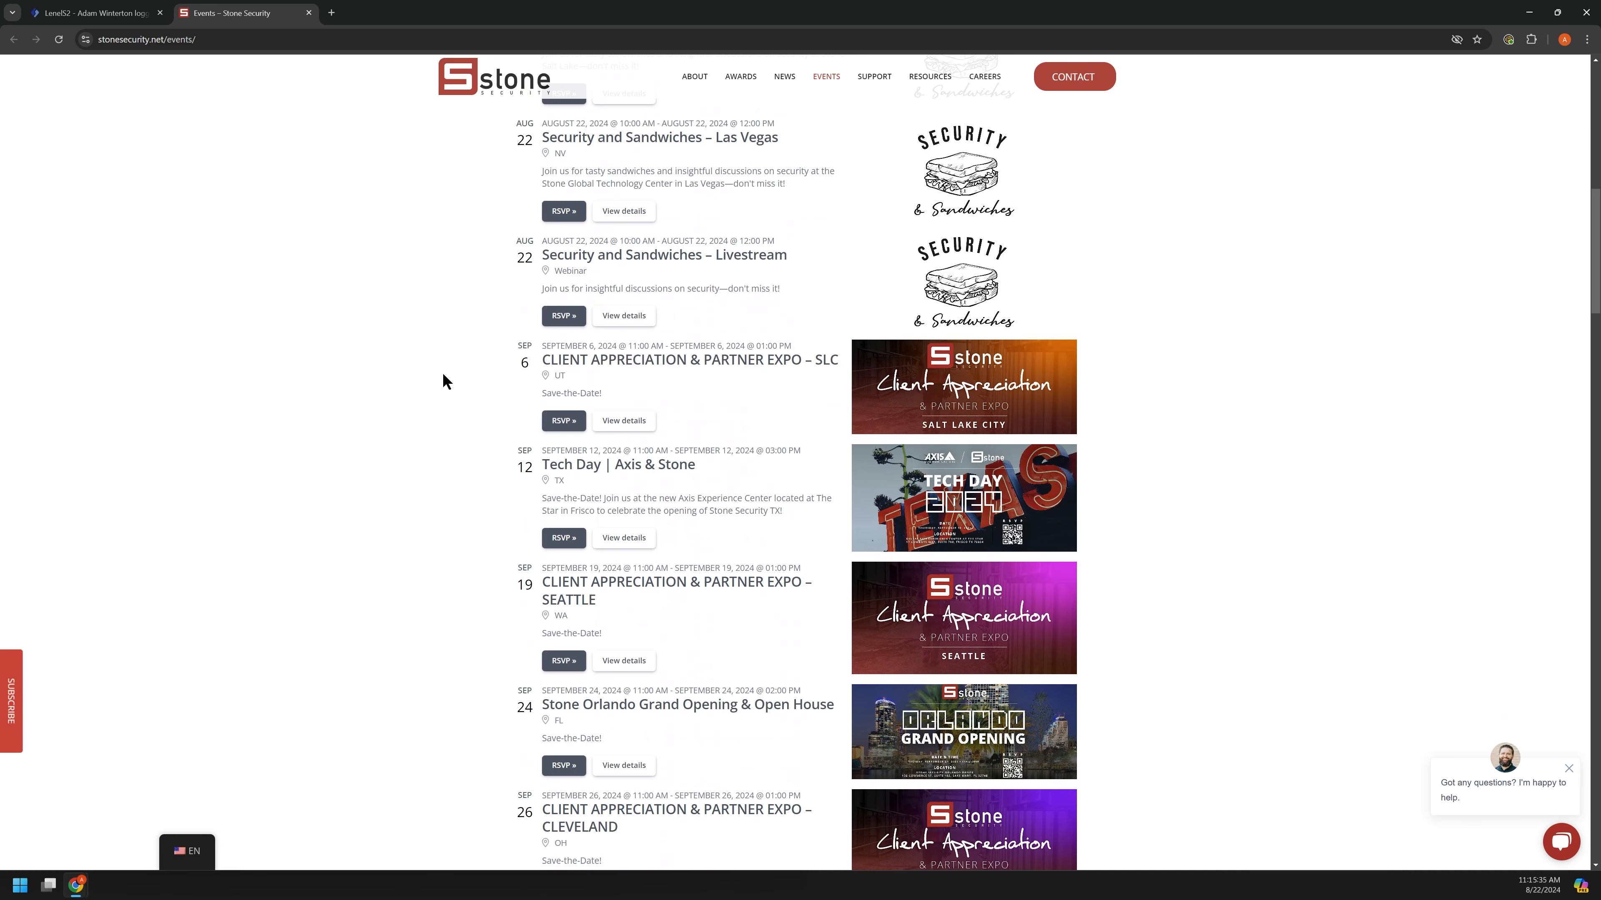
pyautogui.scroll(-1, 443, 379)
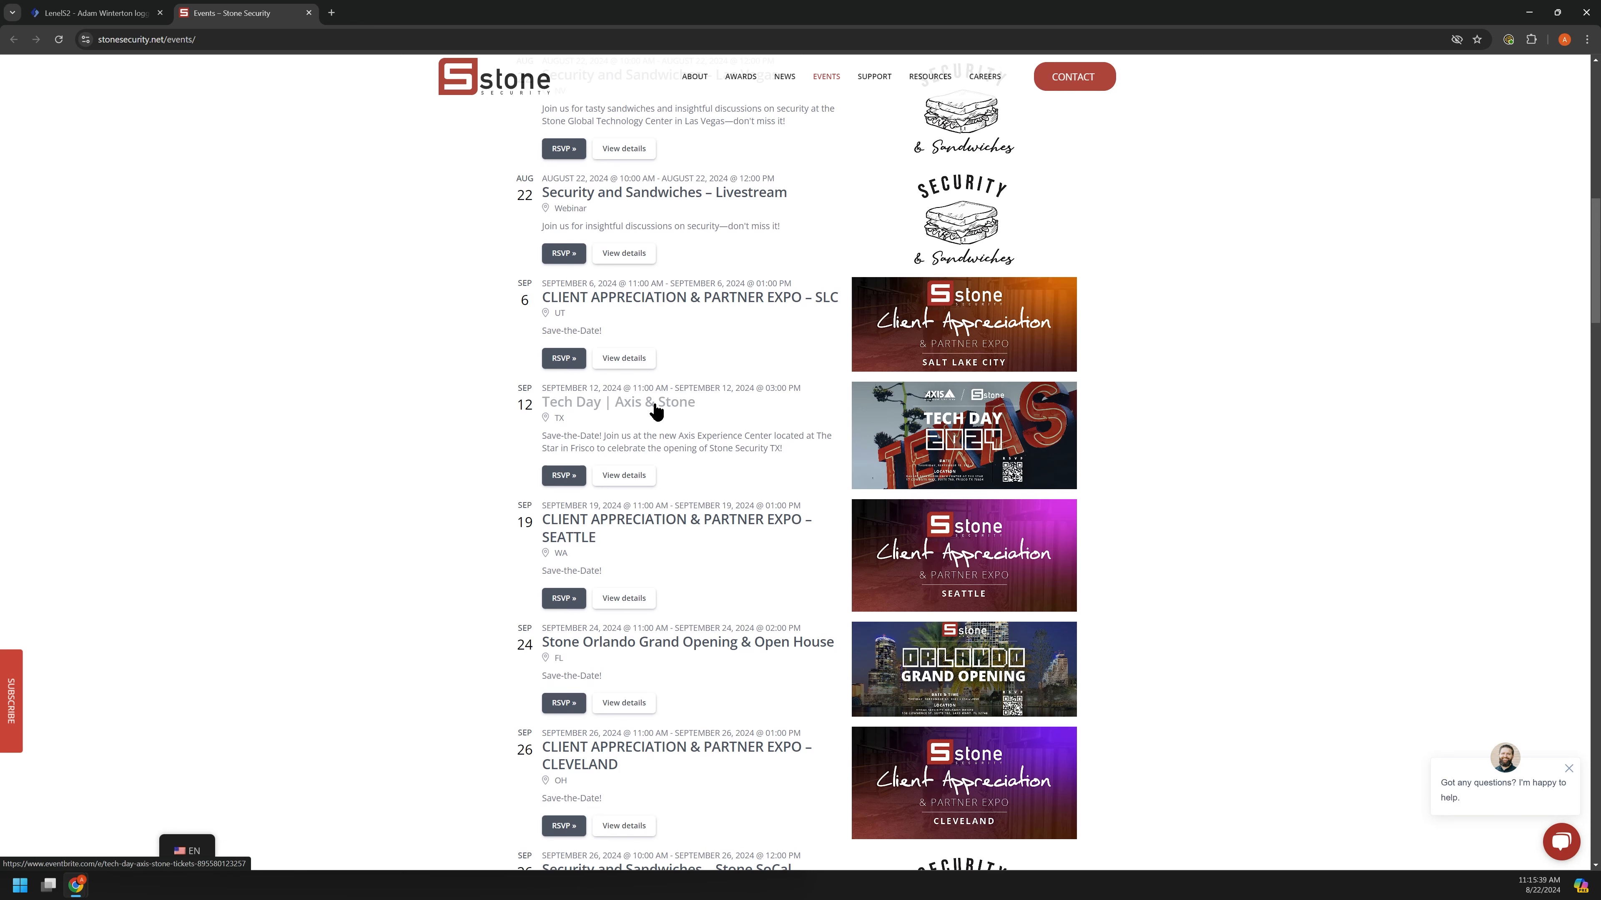
pyautogui.scroll(-2, 581, 417)
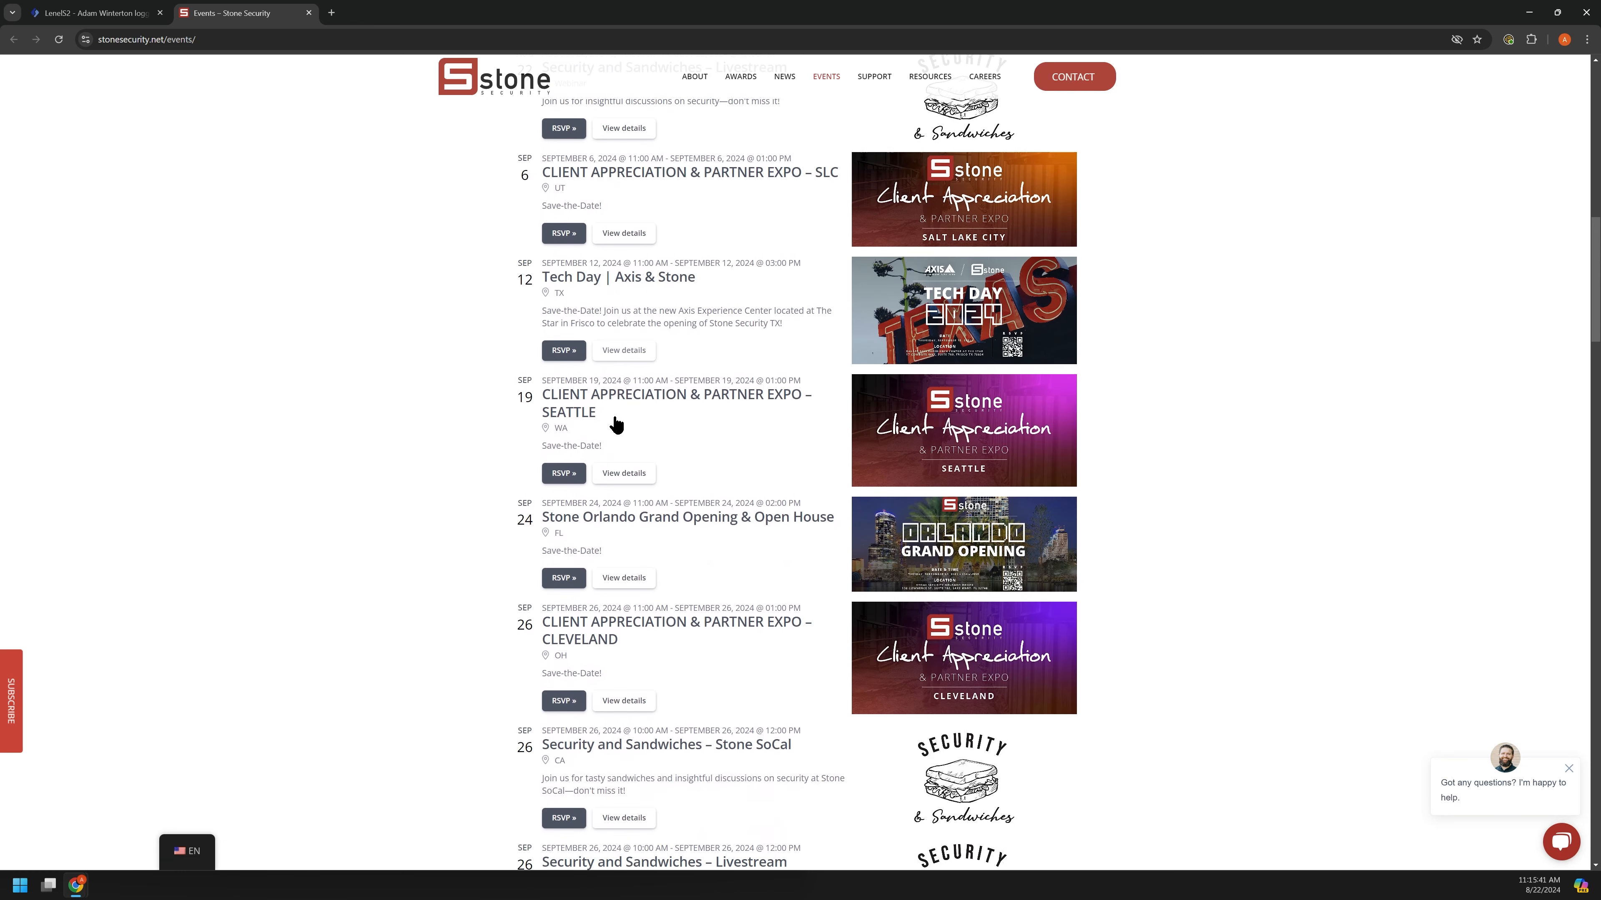
pyautogui.scroll(-2, 630, 400)
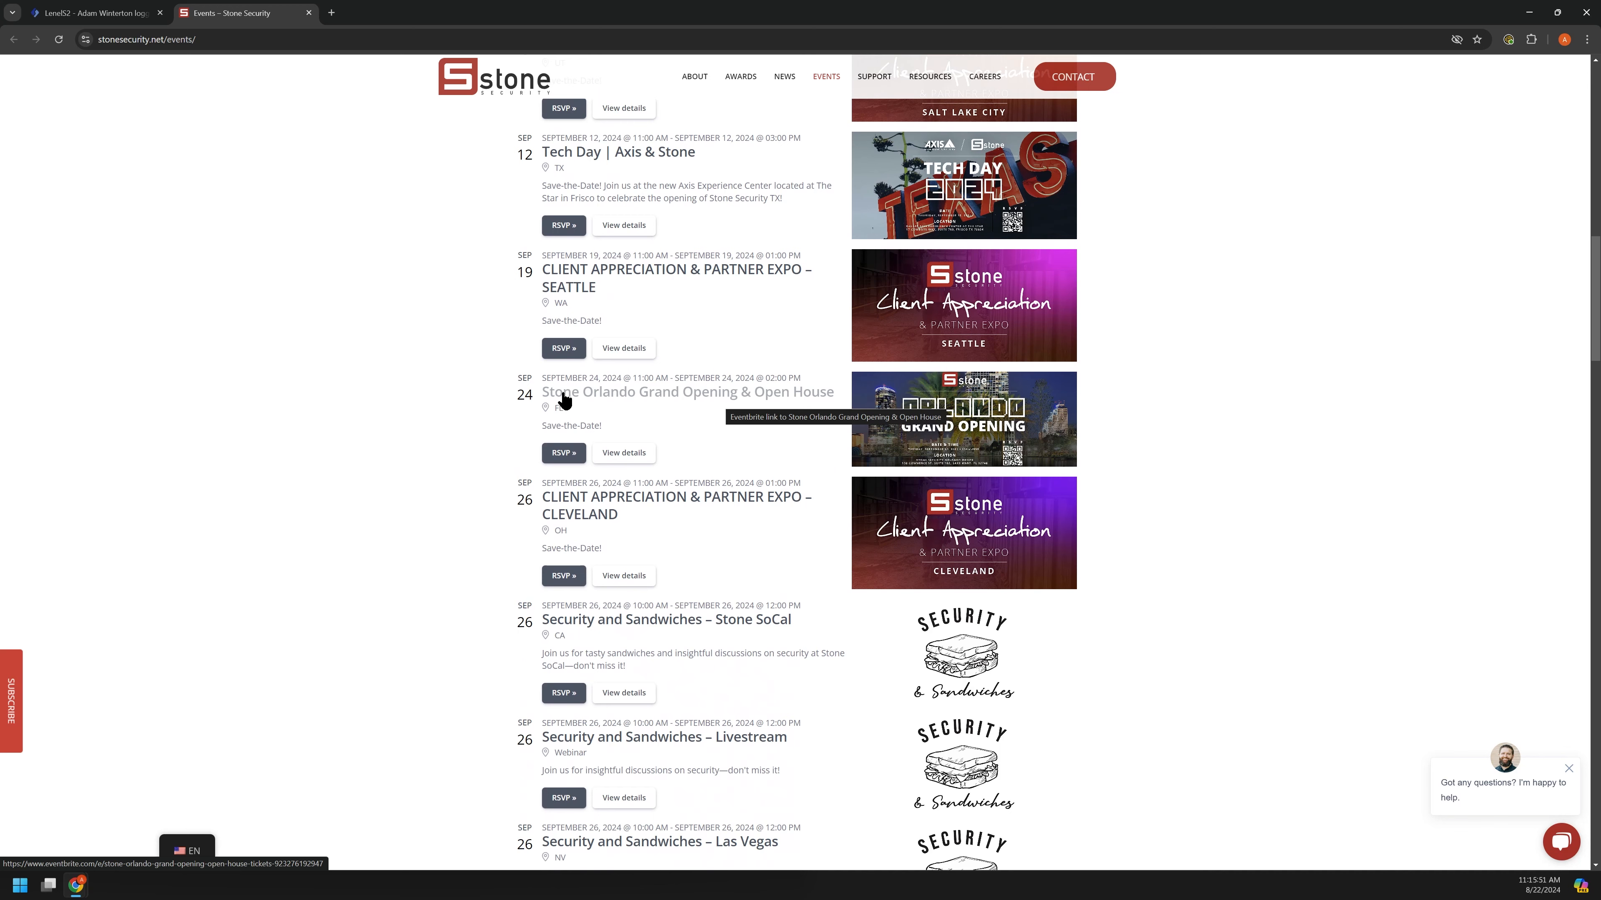
pyautogui.scroll(-10, 494, 429)
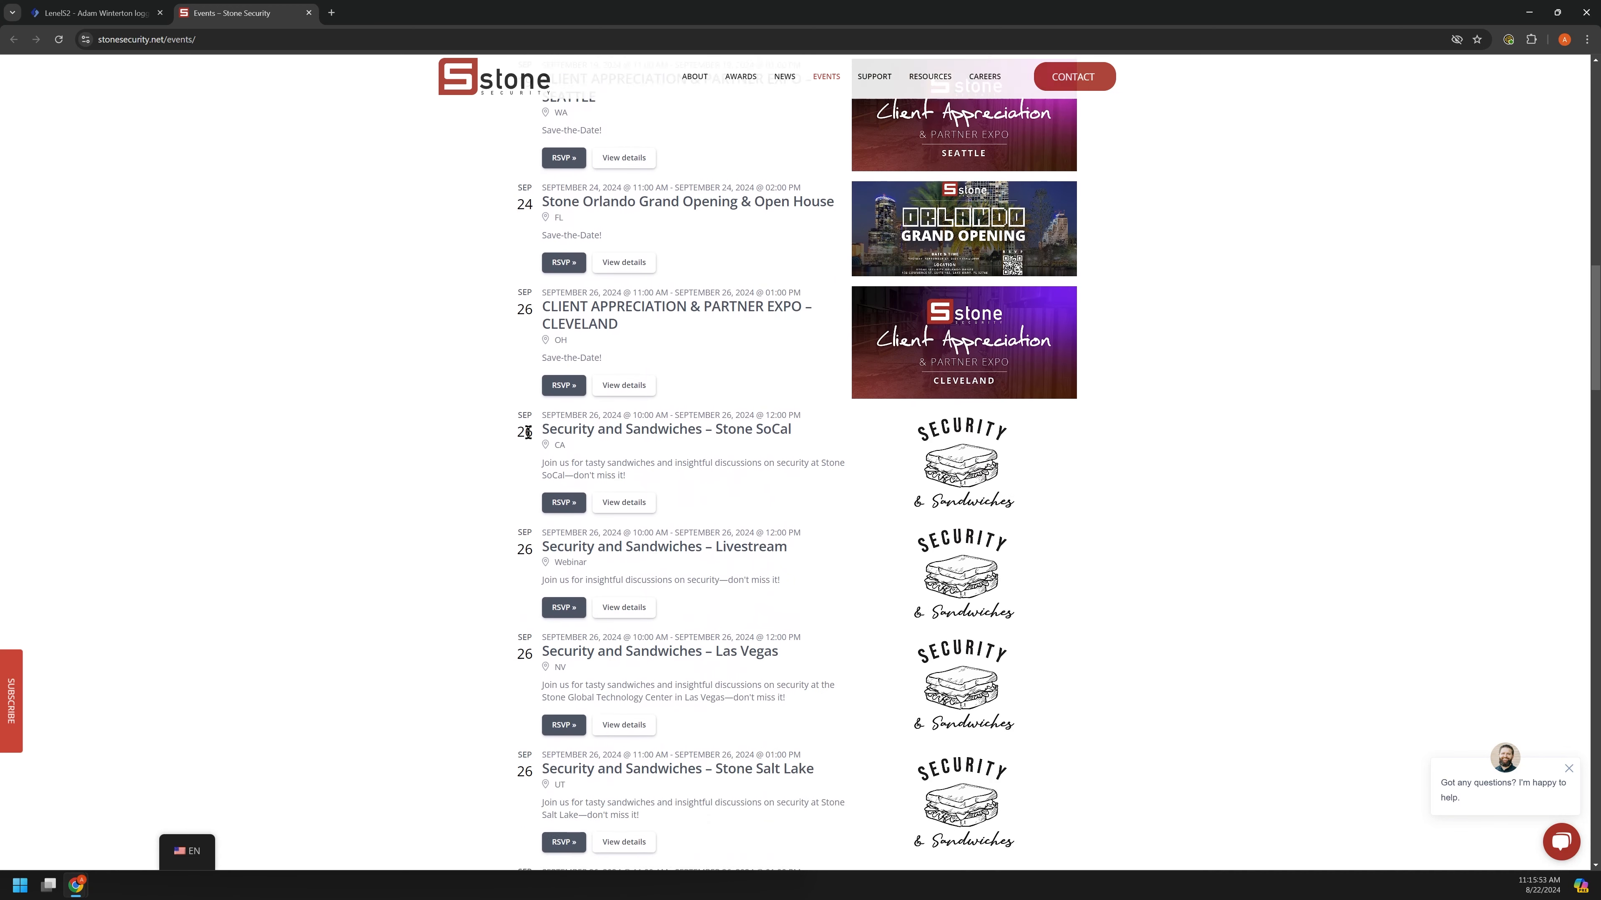
pyautogui.scroll(-2, 508, 469)
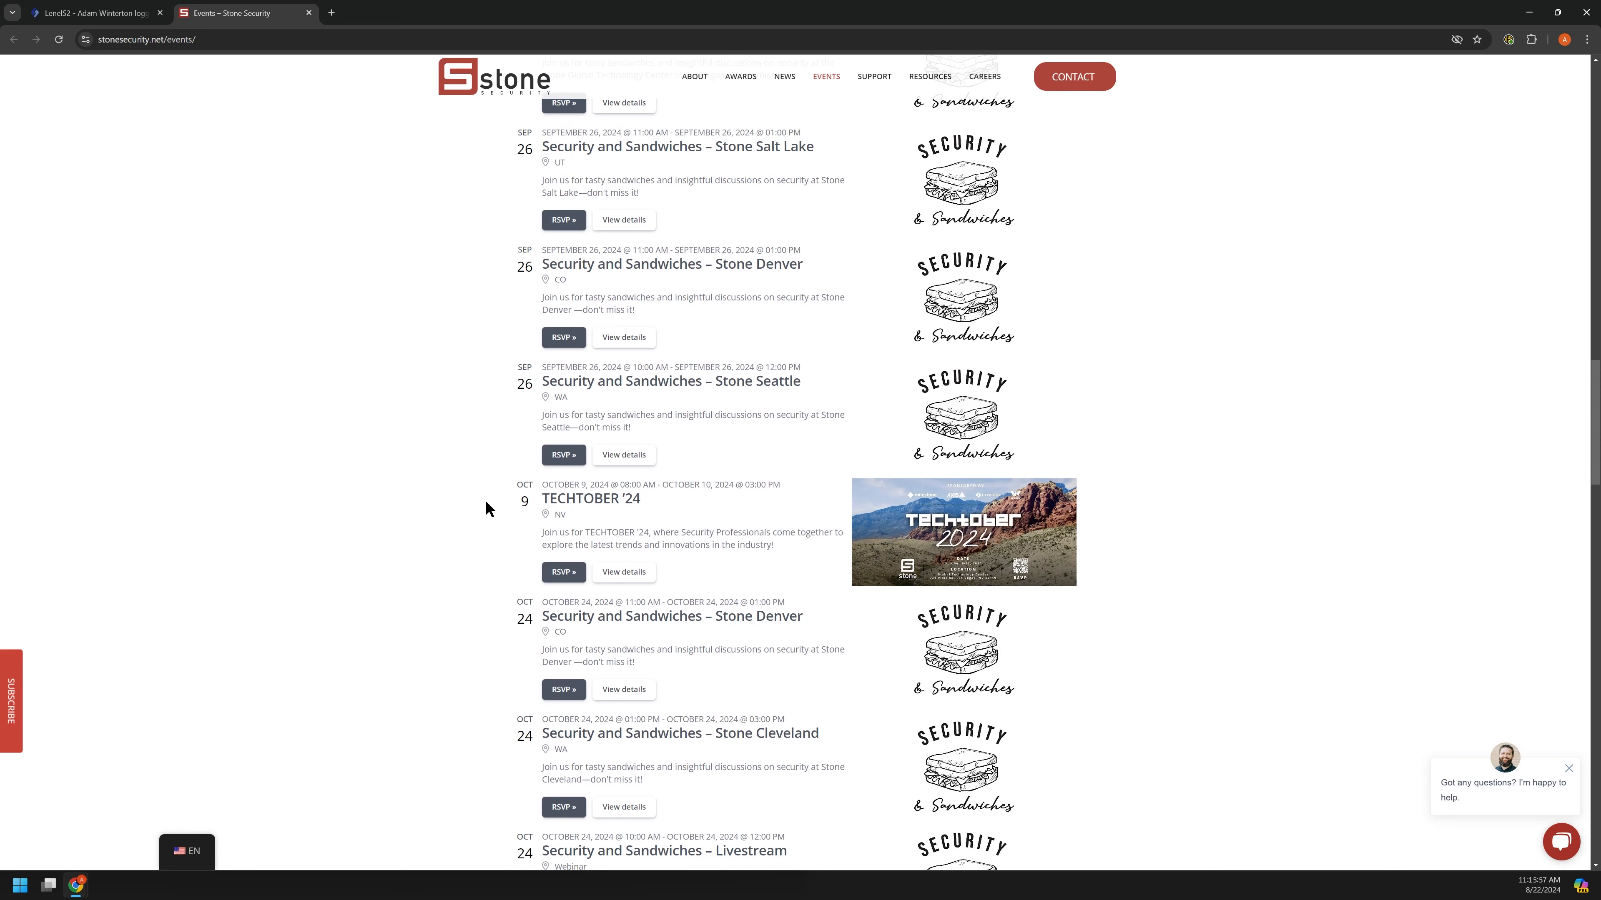
pyautogui.moveTo(499, 483); pyautogui.dragTo(692, 511)
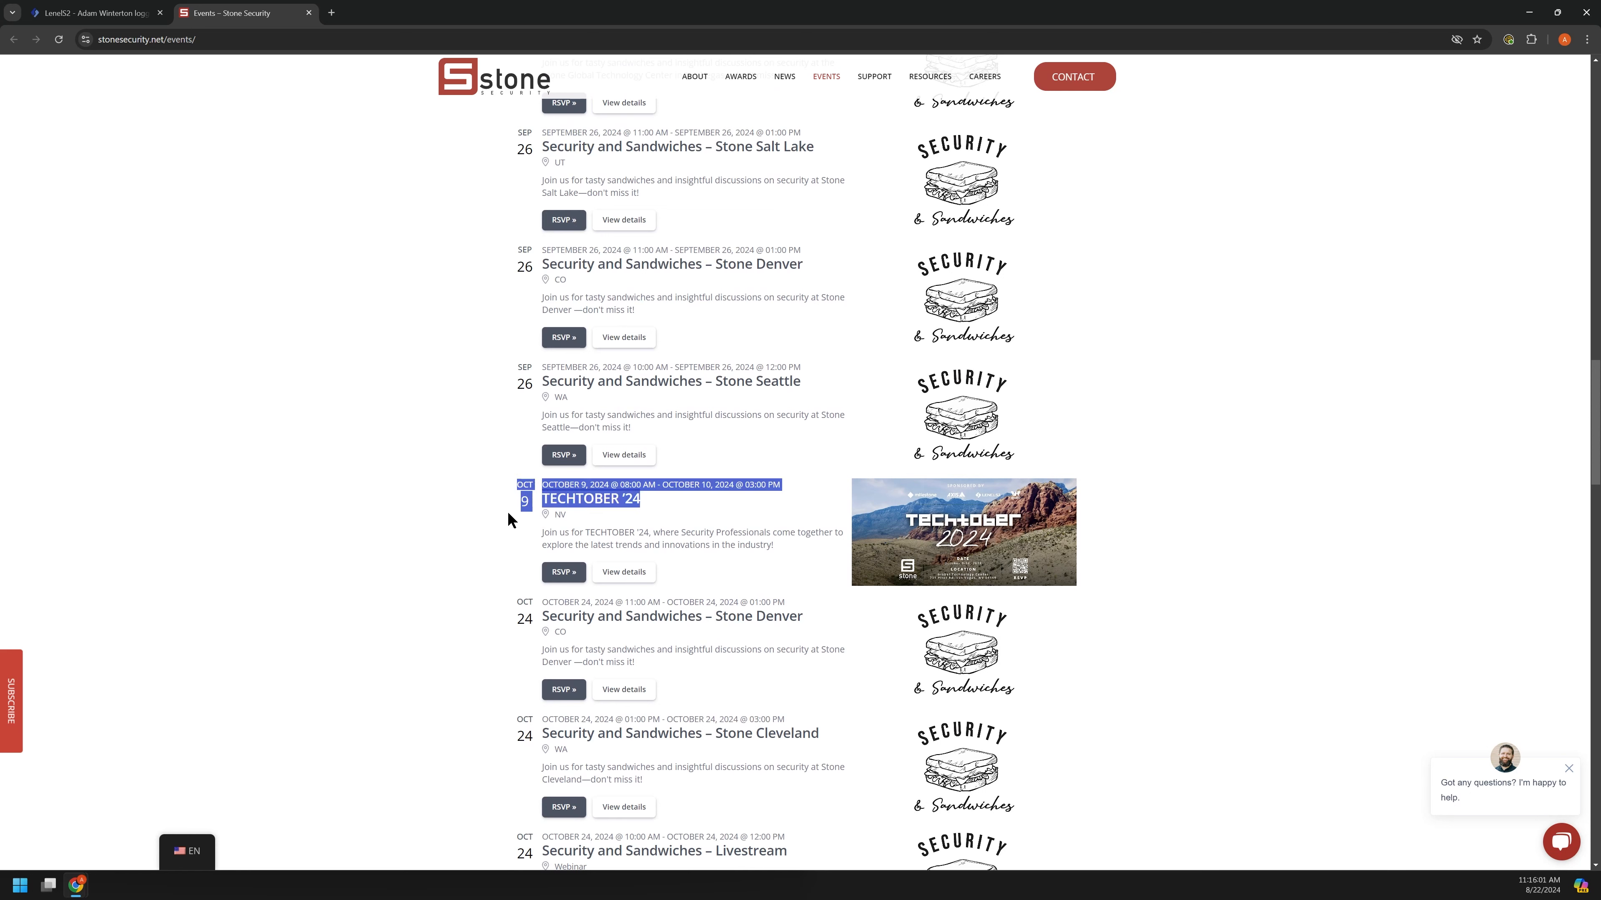
pyautogui.click(487, 517)
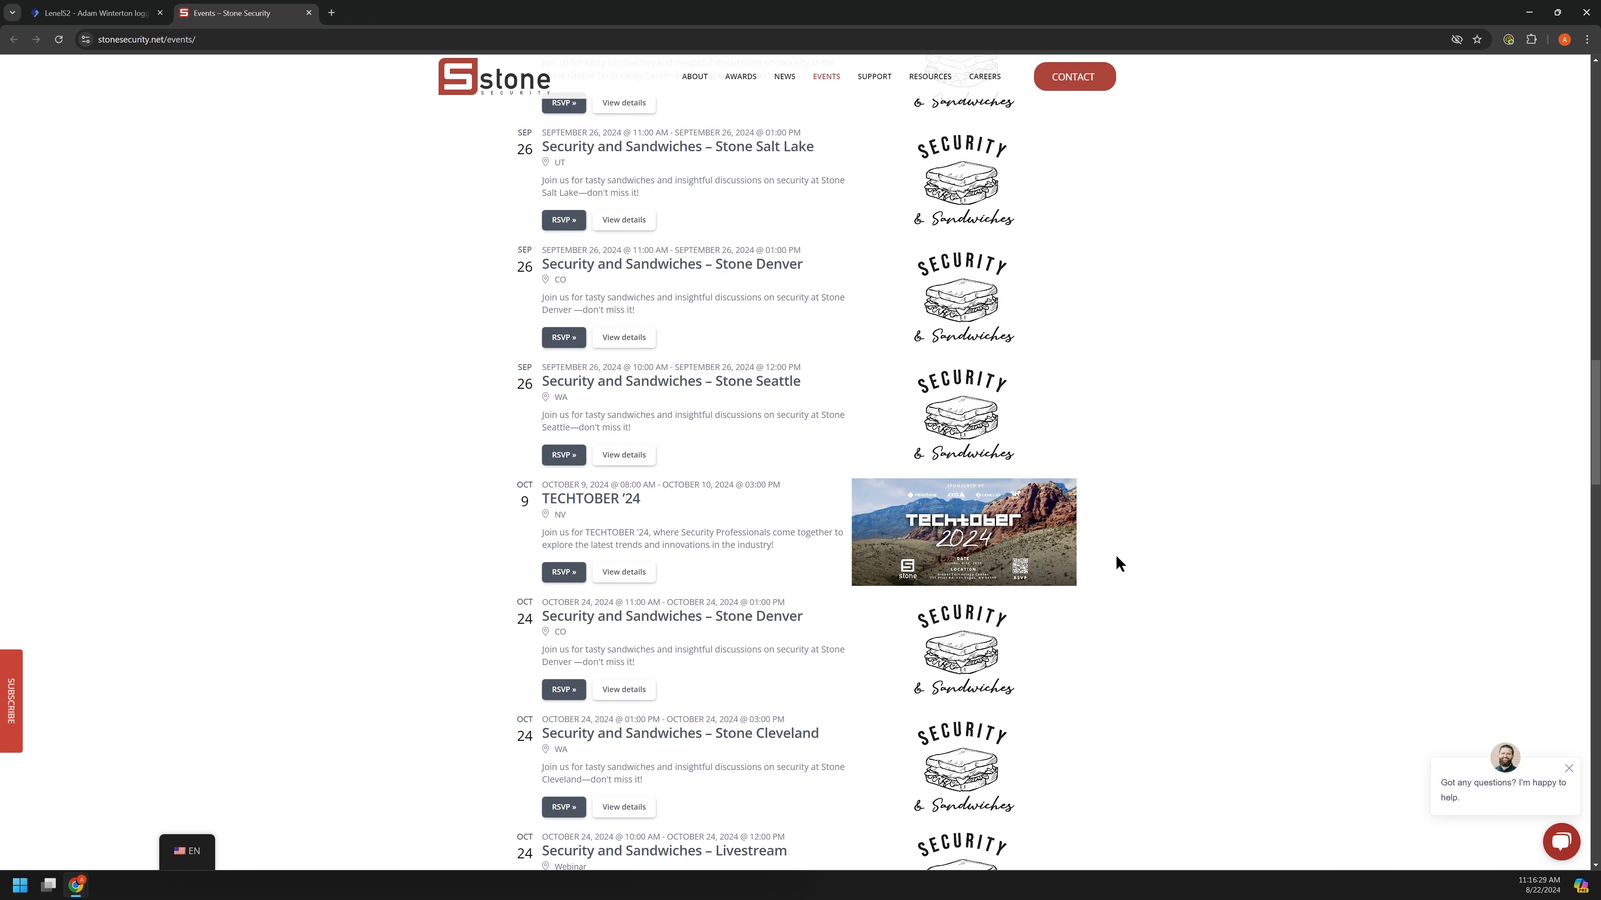
pyautogui.scroll(-2, 424, 577)
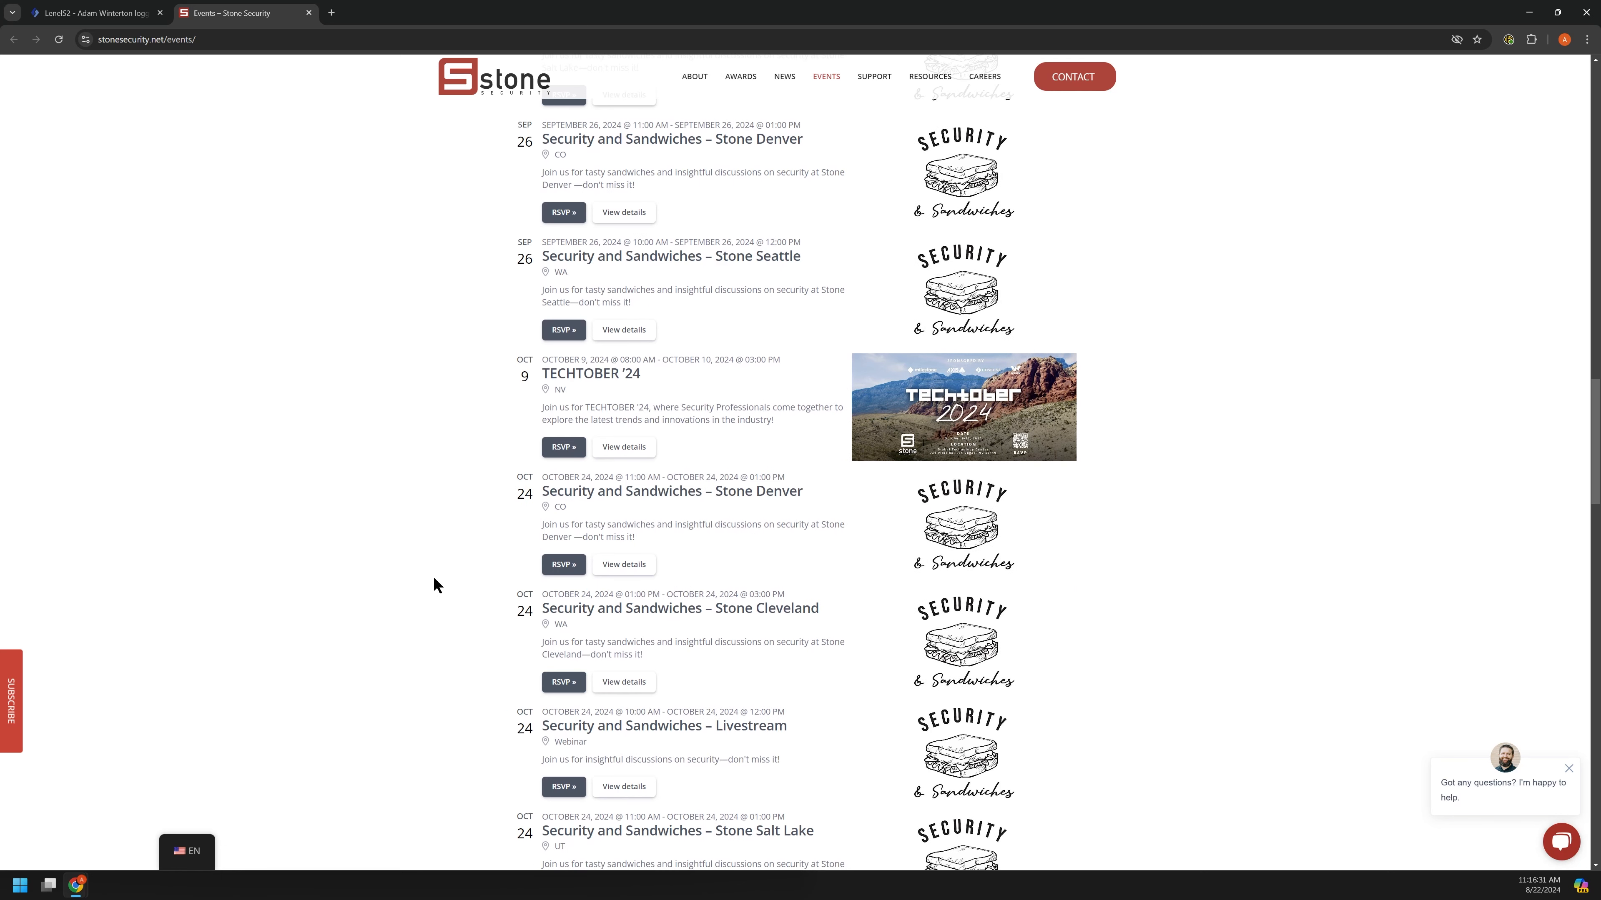
pyautogui.scroll(-1, 435, 584)
pyautogui.scroll(5, 461, 579)
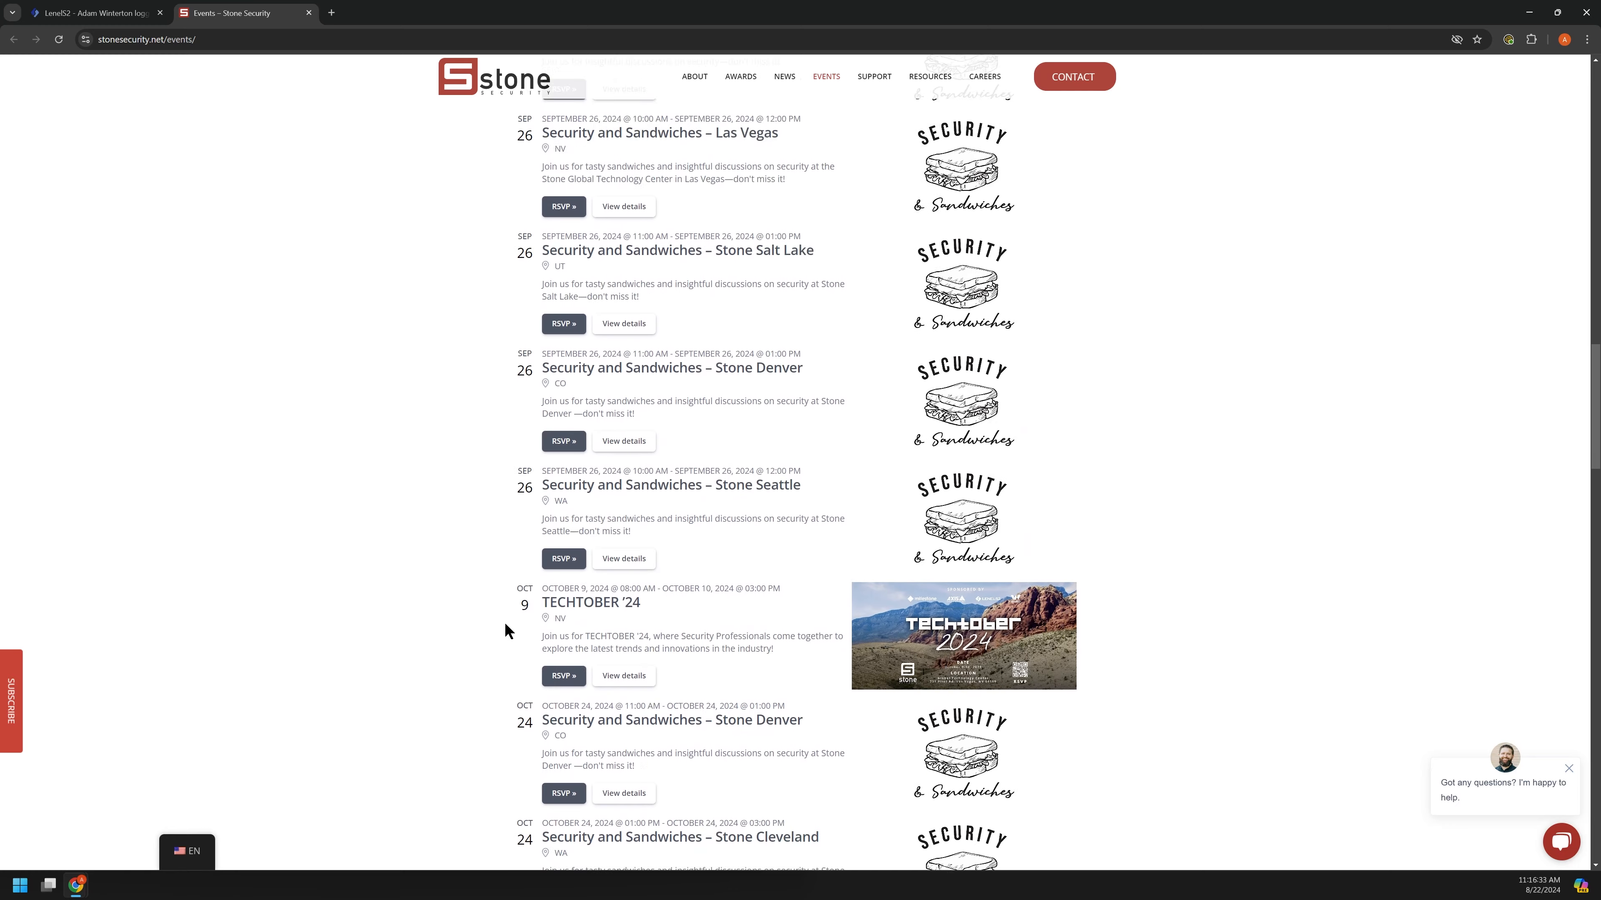
pyautogui.scroll(8, 504, 631)
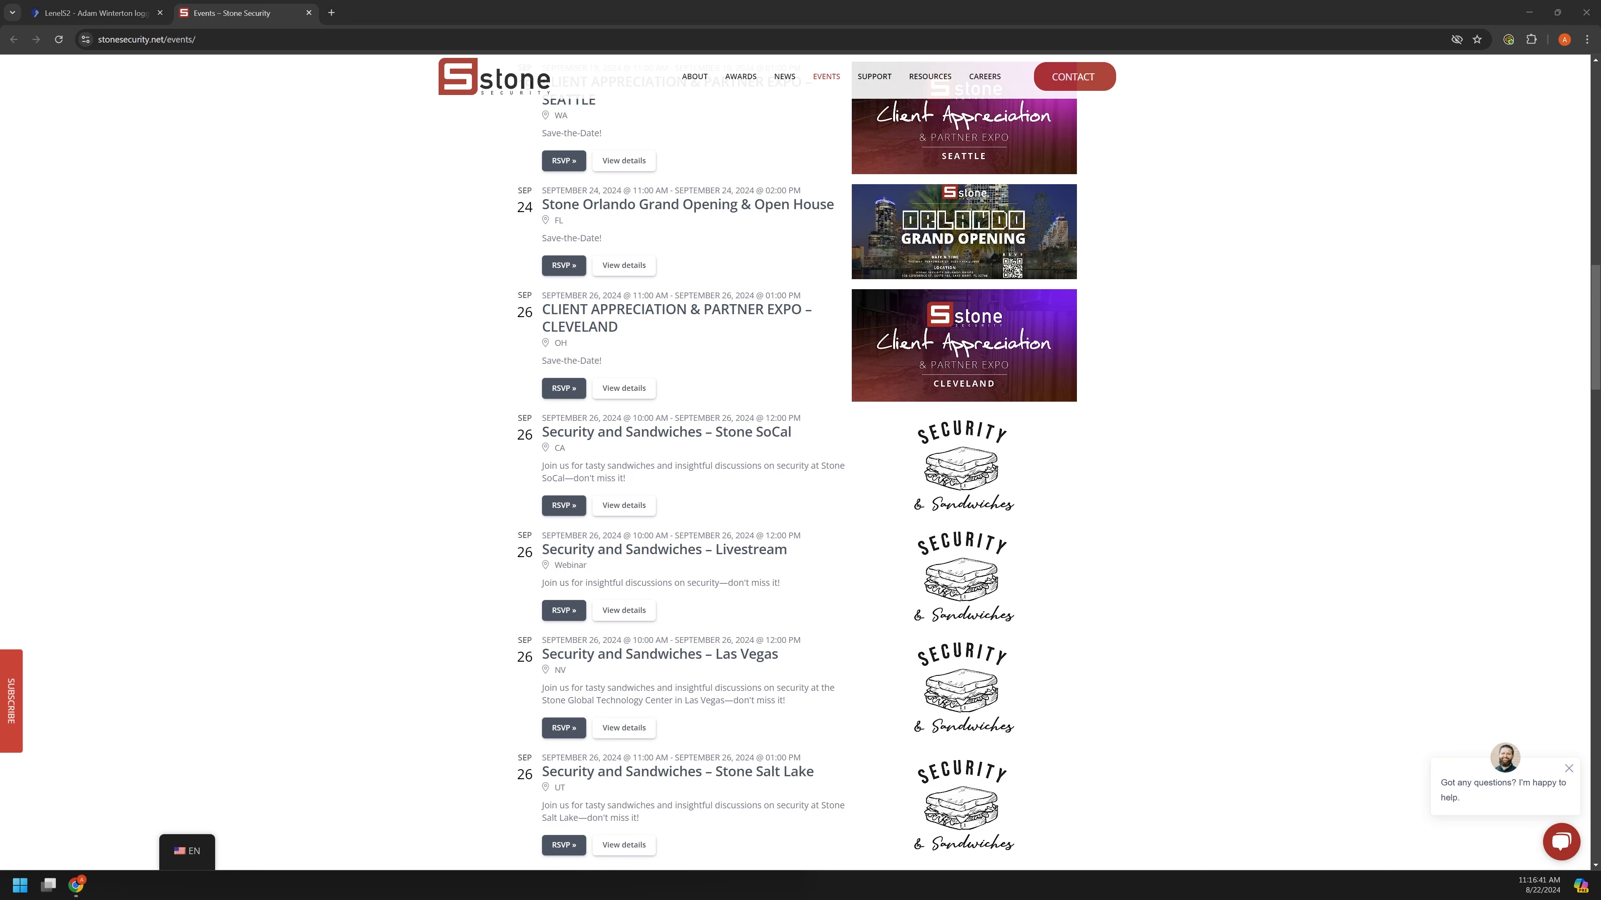
pyautogui.click(321, 466)
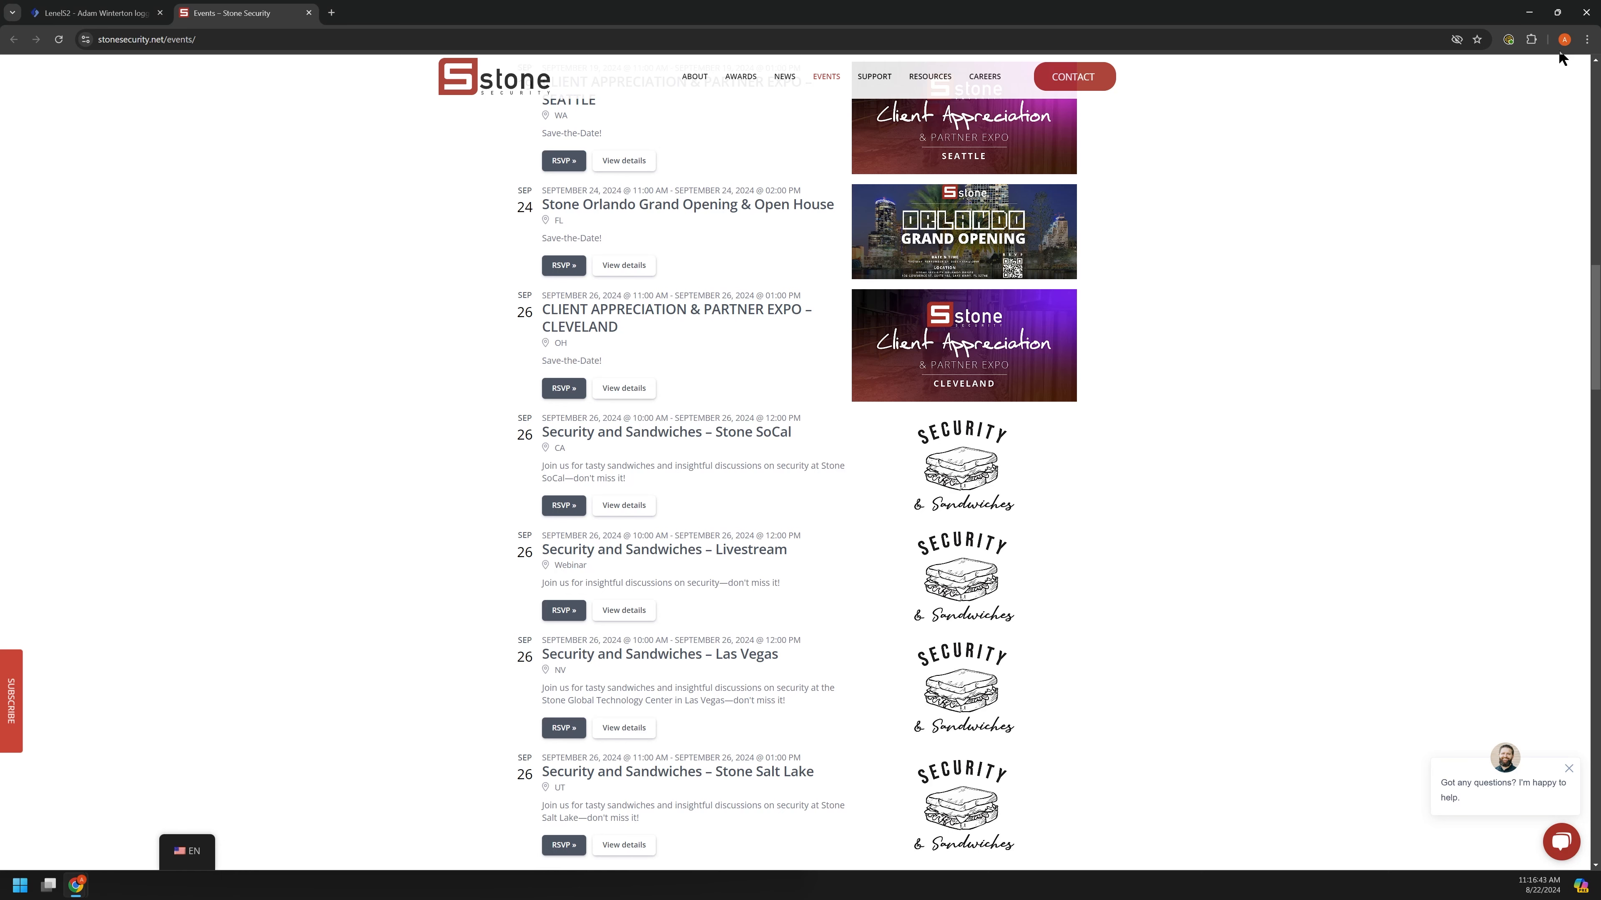
# Switch back to the LenelS2 NetBox tab and expand Monitor in the sidebar.
pyautogui.click(94, 12)
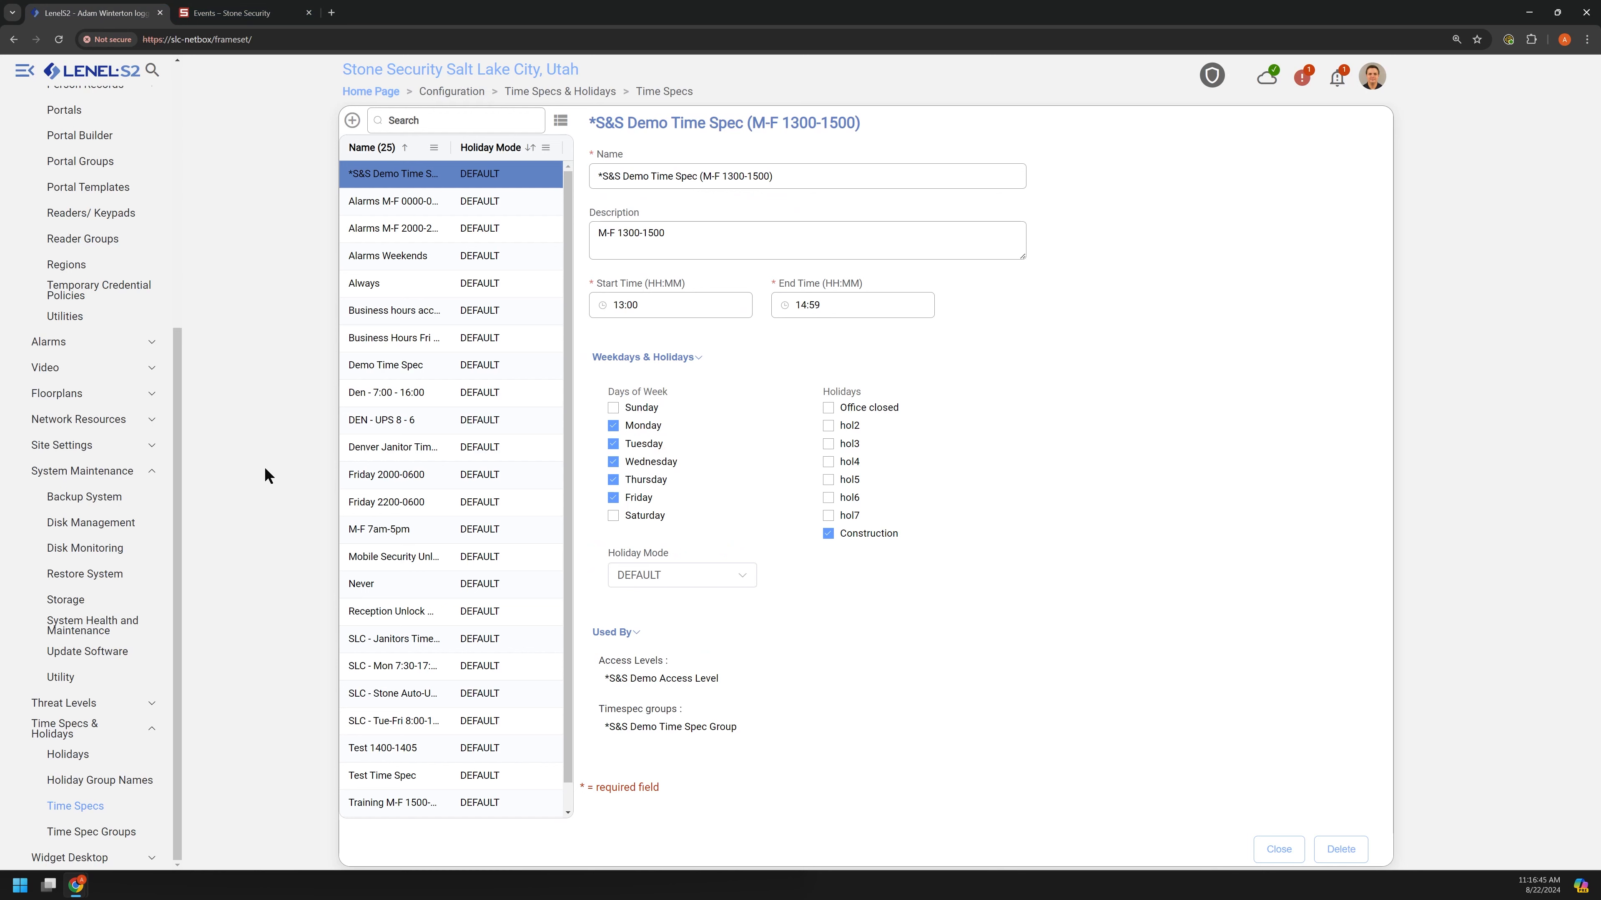
pyautogui.scroll(6, 162, 496)
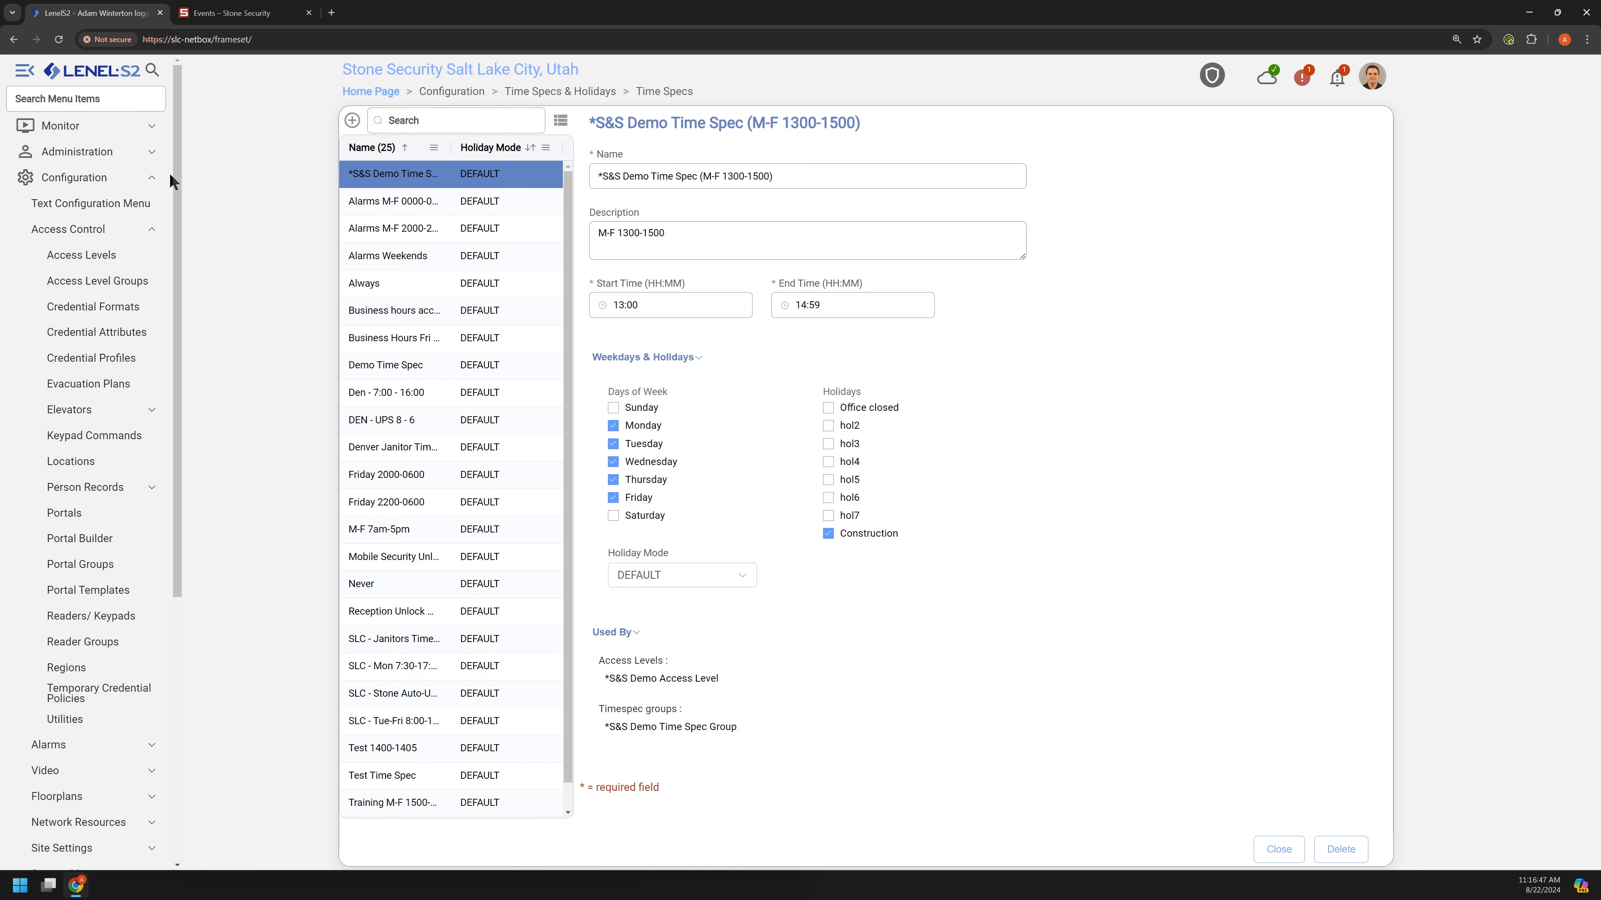
pyautogui.click(50, 132)
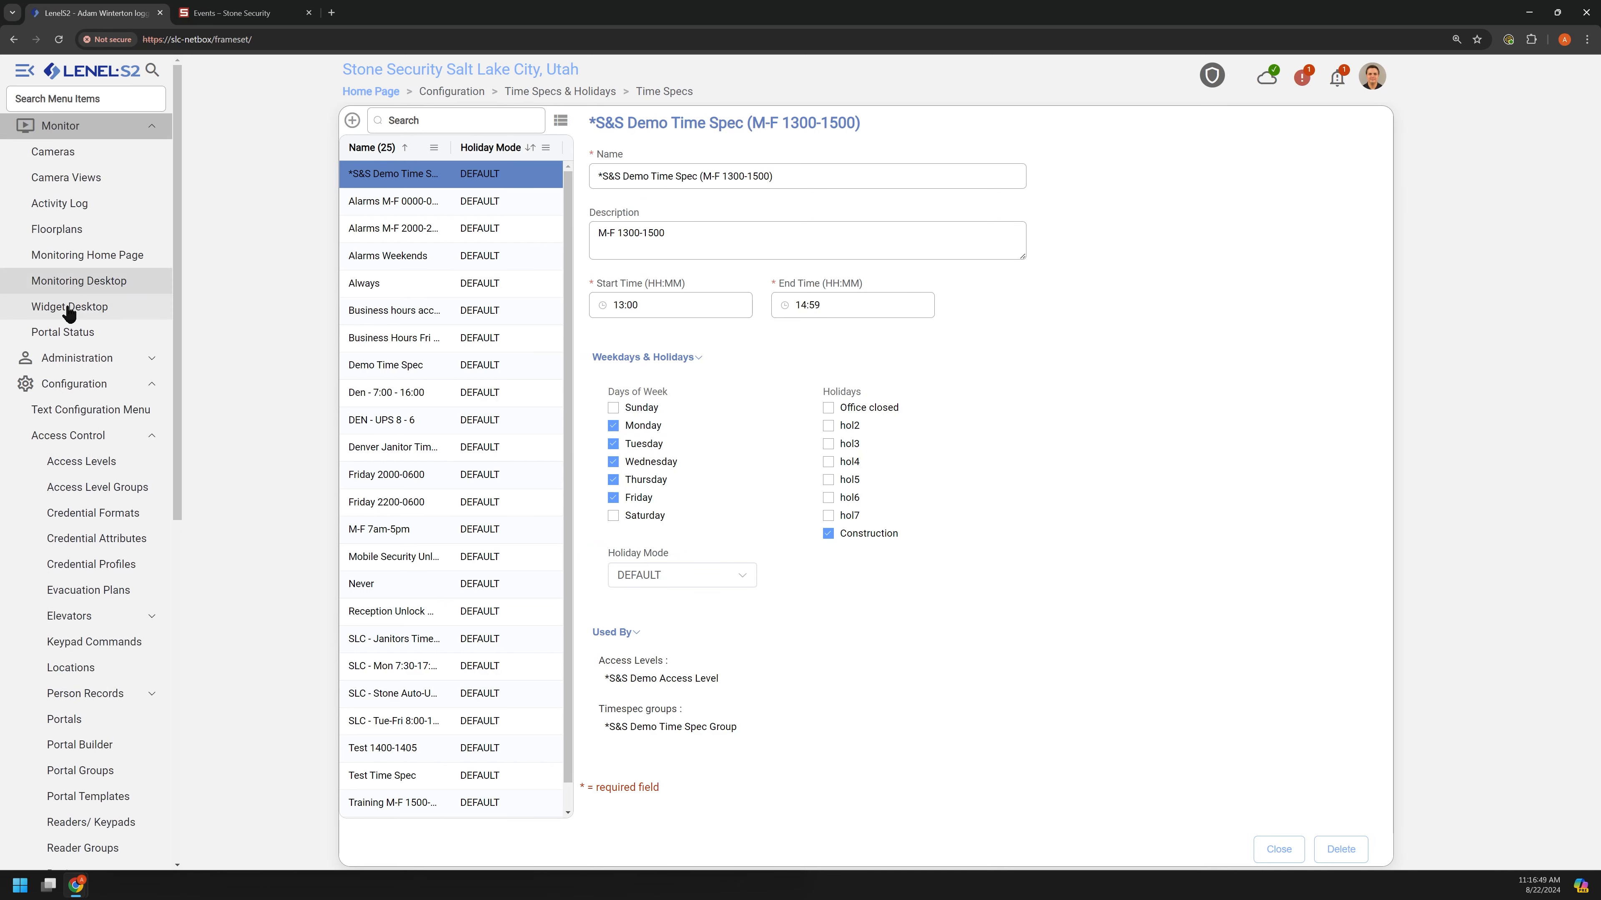